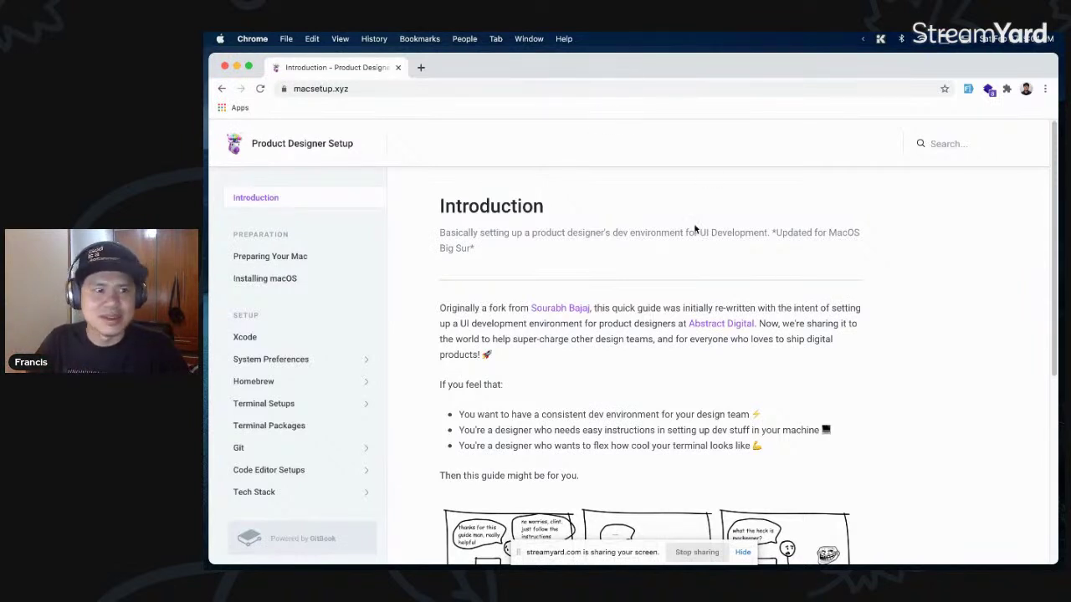
- Reveal and select the guide's full web address in the address bar
left_click(386, 88)
left_click(423, 89)
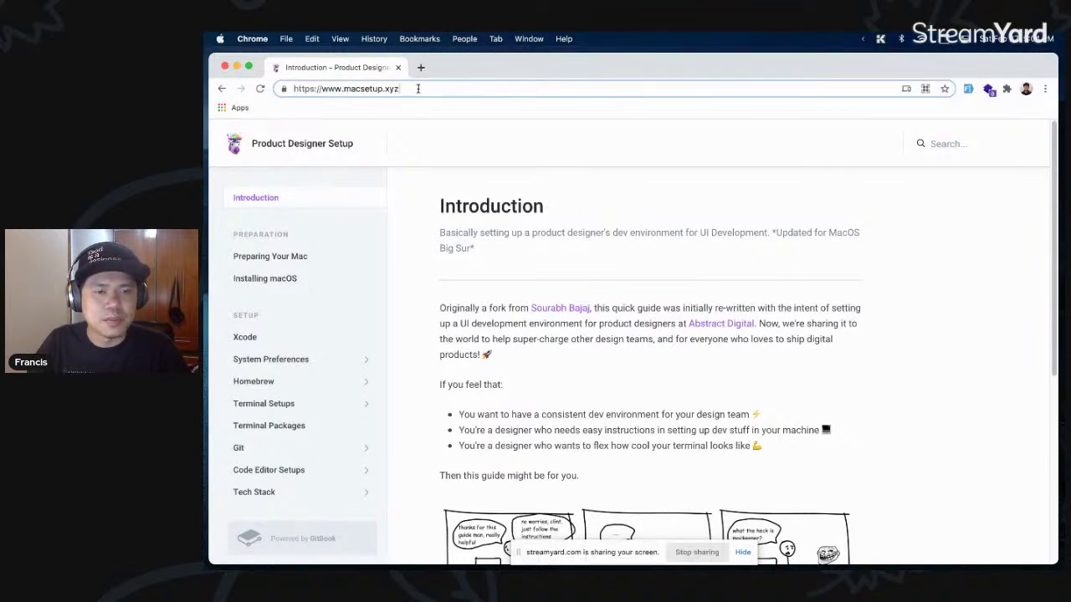
key("super+a")
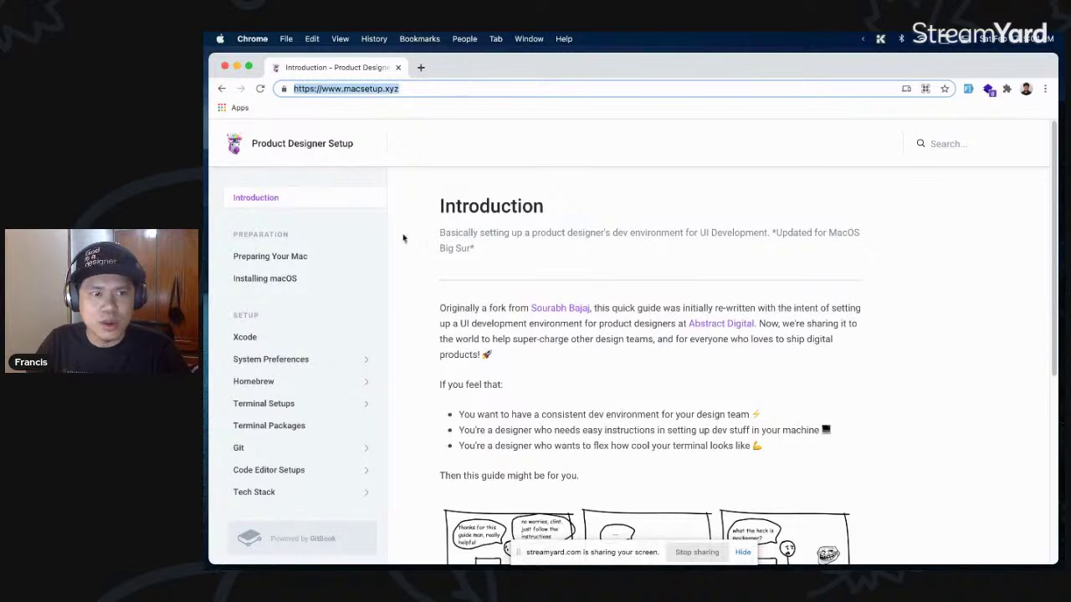
- Scroll the Introduction page and open the original author's credited guide link in a new tab
scroll(407, 243, "down", 1)
scroll(407, 242, "down", 10)
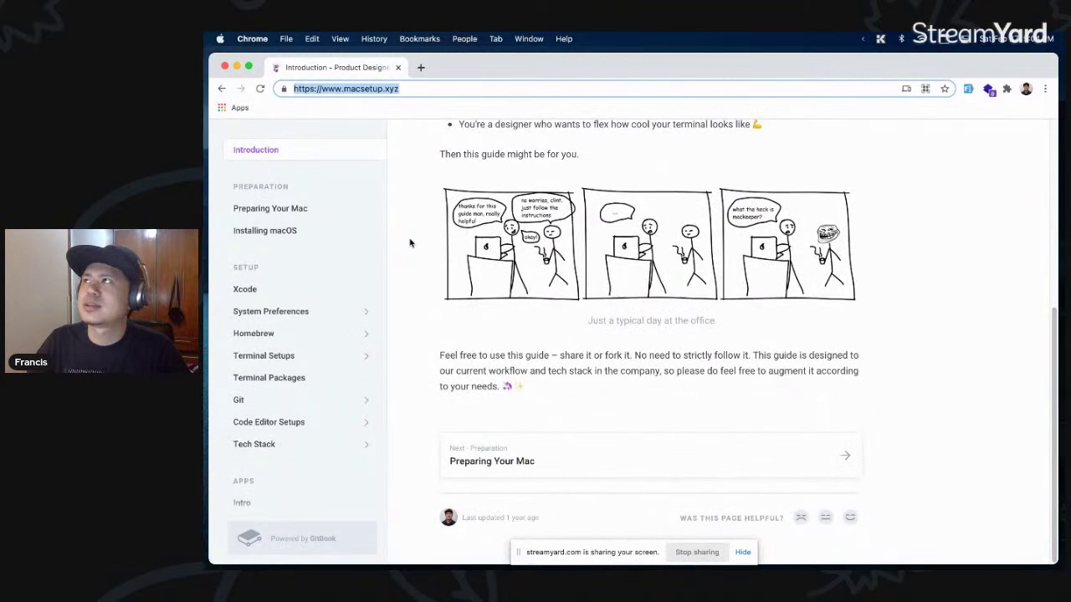
scroll(410, 242, "up", 8)
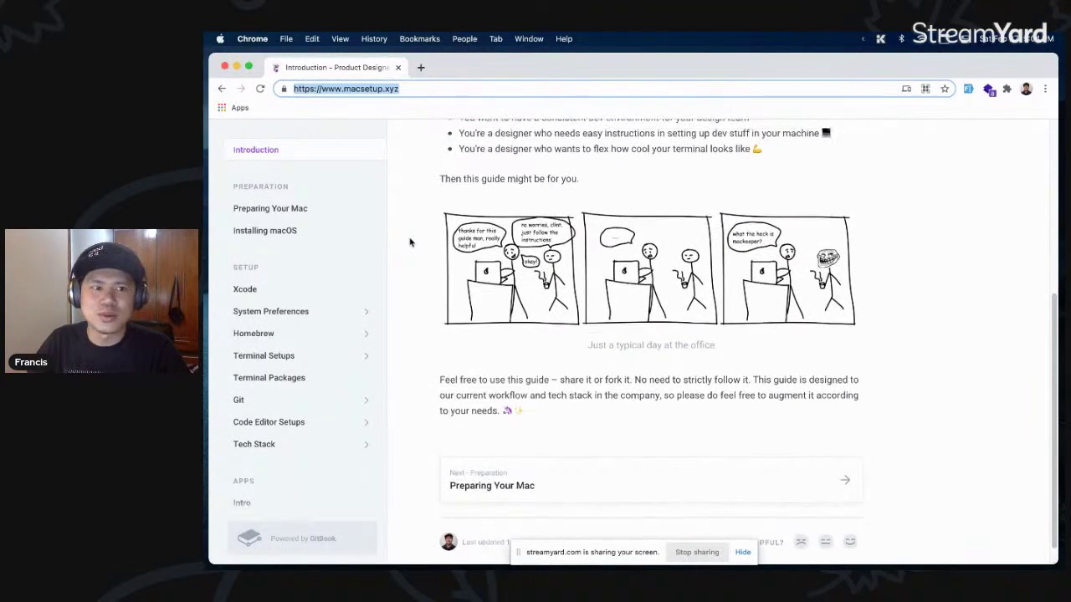
scroll(410, 242, "up", 3)
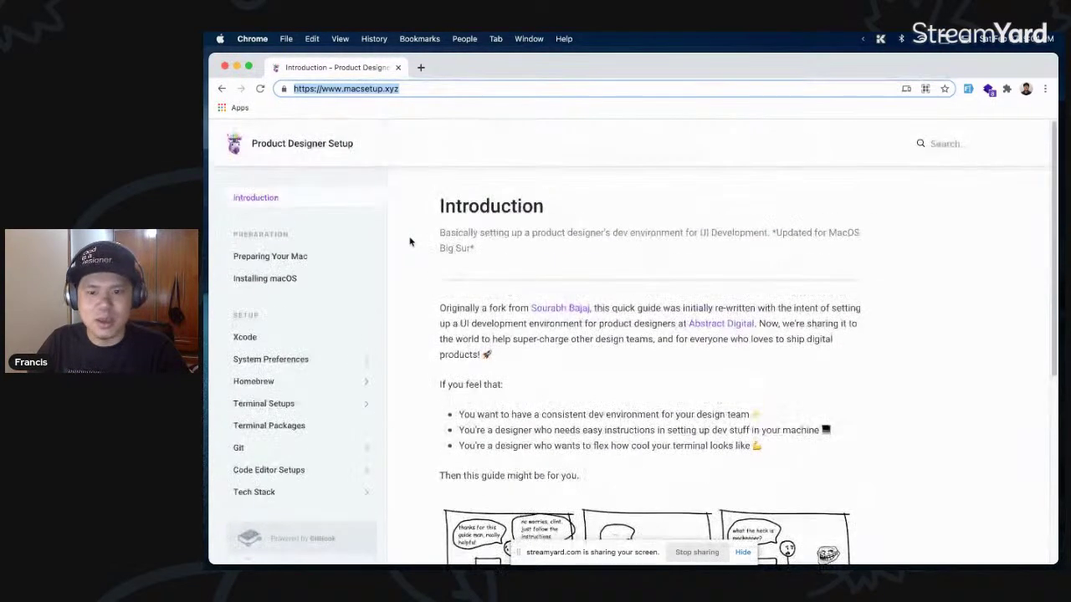
left_click(880, 356)
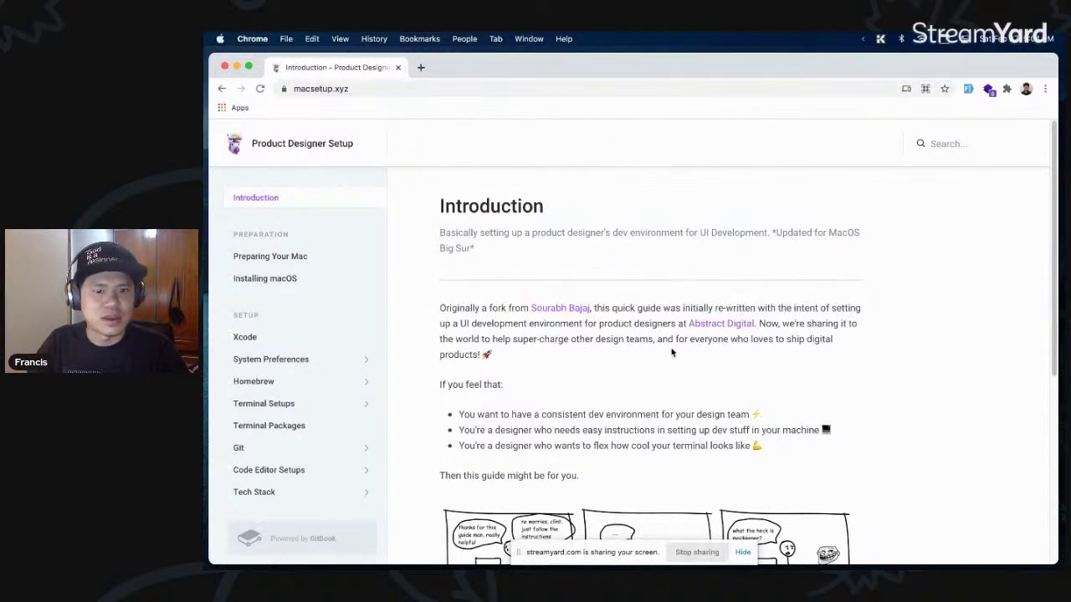
scroll(670, 352, "down", 1)
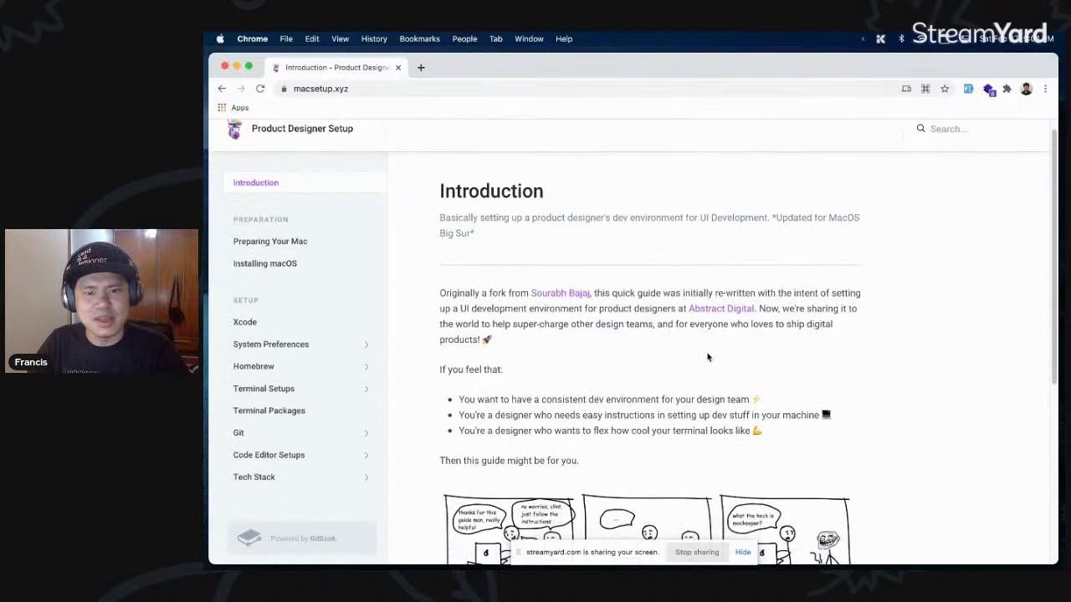
scroll(660, 343, "up", 1)
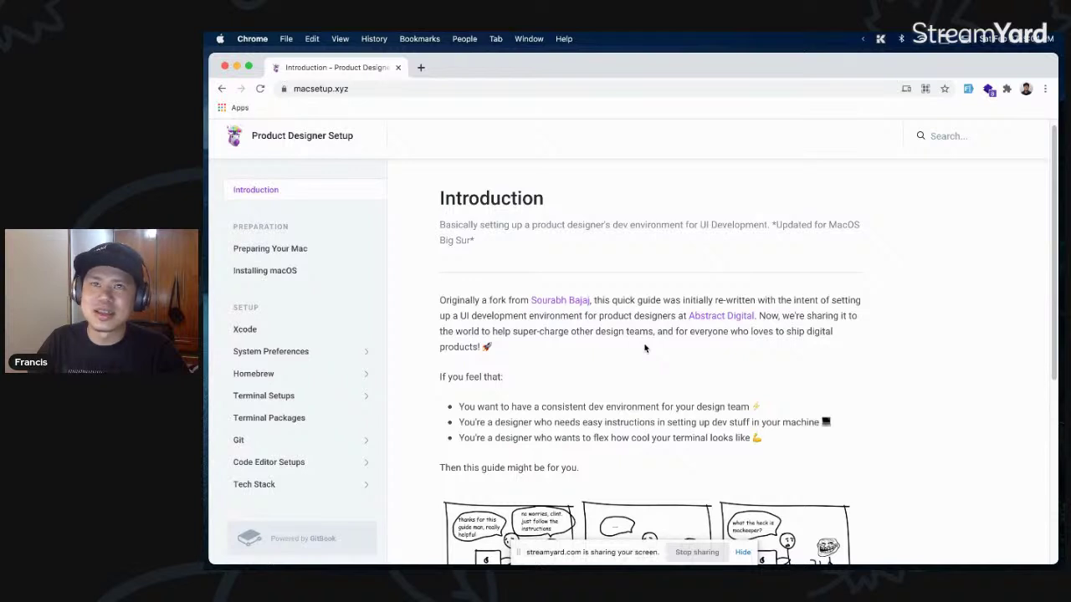
scroll(640, 352, "down", 1)
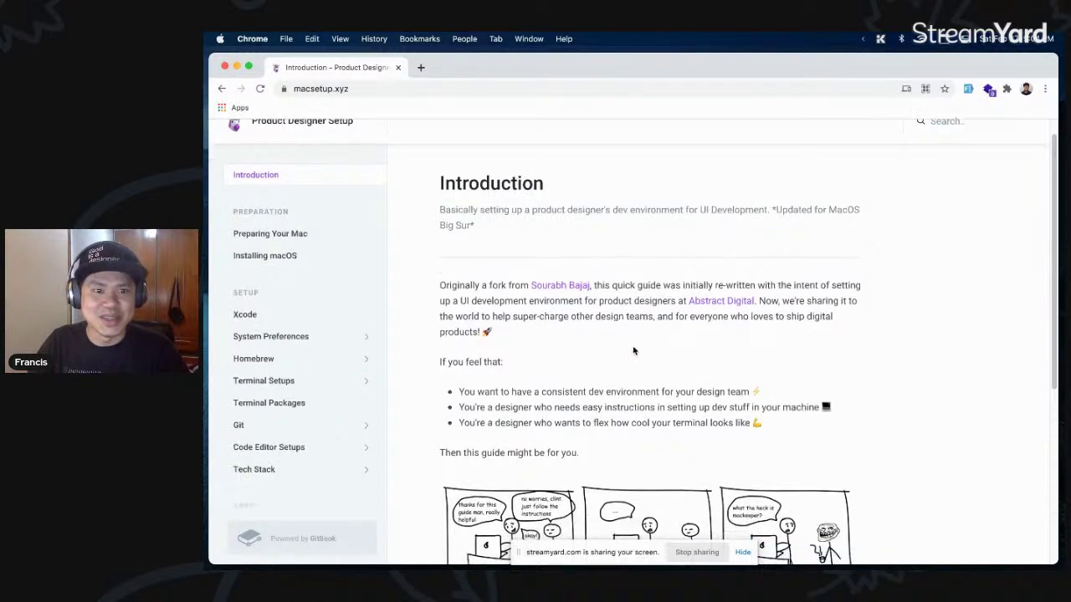
scroll(635, 352, "up", 2)
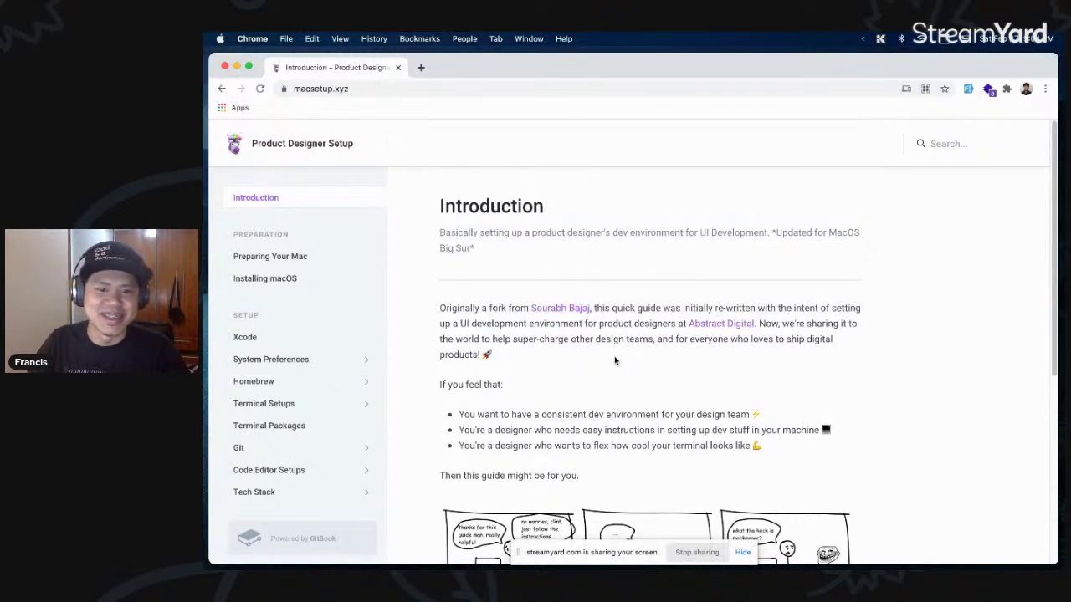
scroll(614, 361, "down", 1)
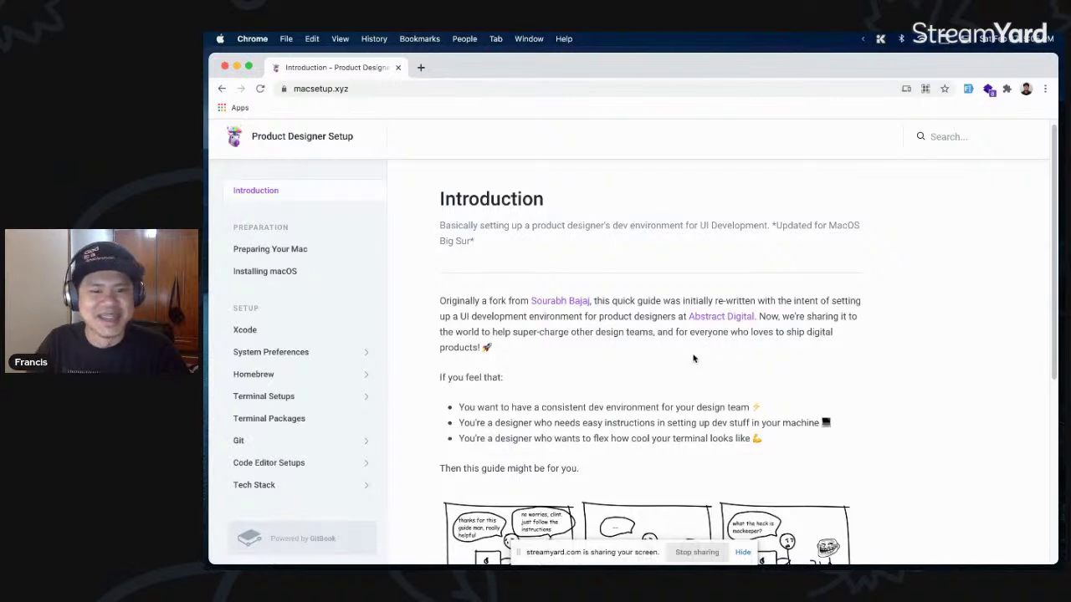
scroll(691, 357, "down", 2)
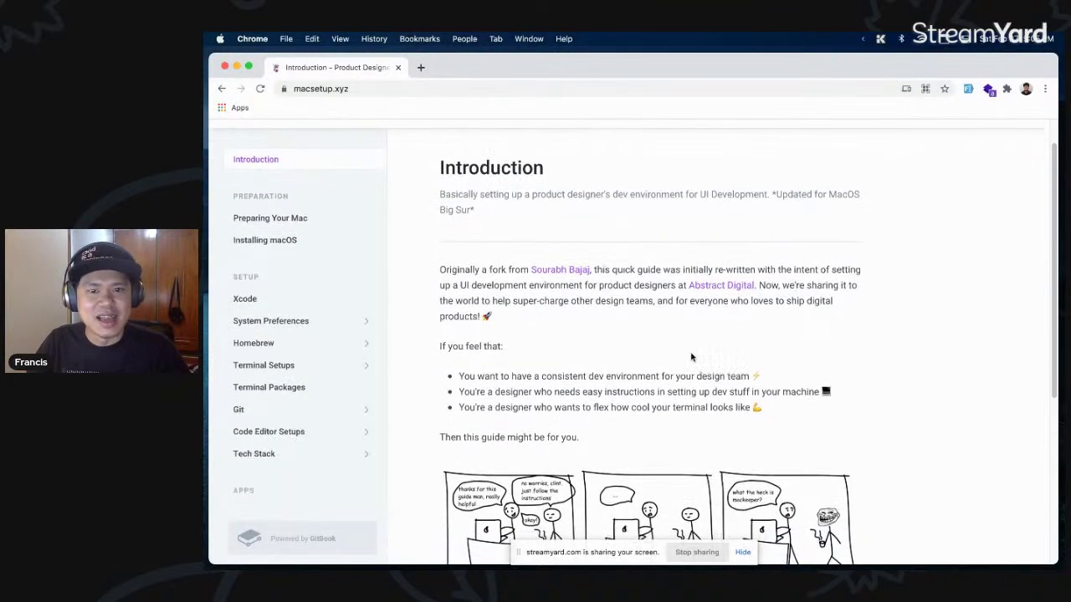
left_click(567, 274, "super")
- Switch to the sourabhbajaj.com/mac-setup tab, scroll through its introduction, then close the tab
left_click(481, 67)
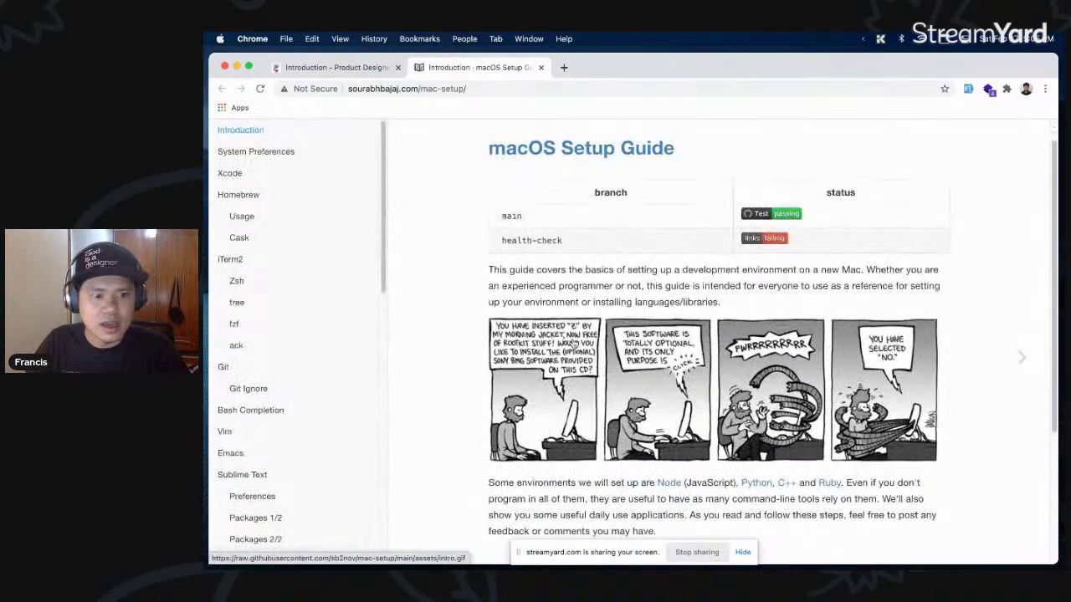
scroll(577, 343, "down", 2)
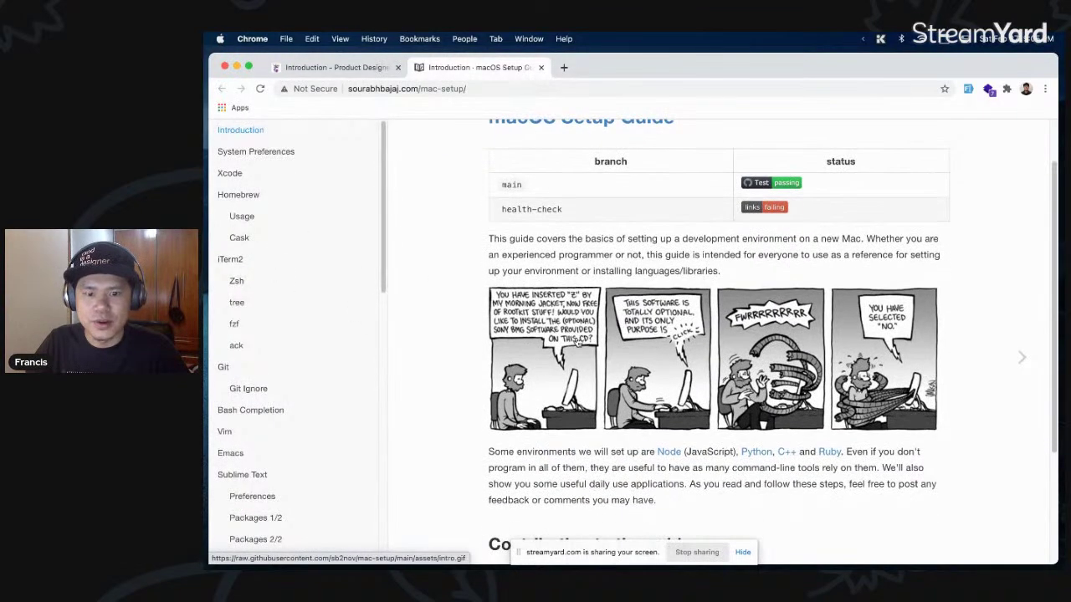
scroll(577, 343, "down", 3)
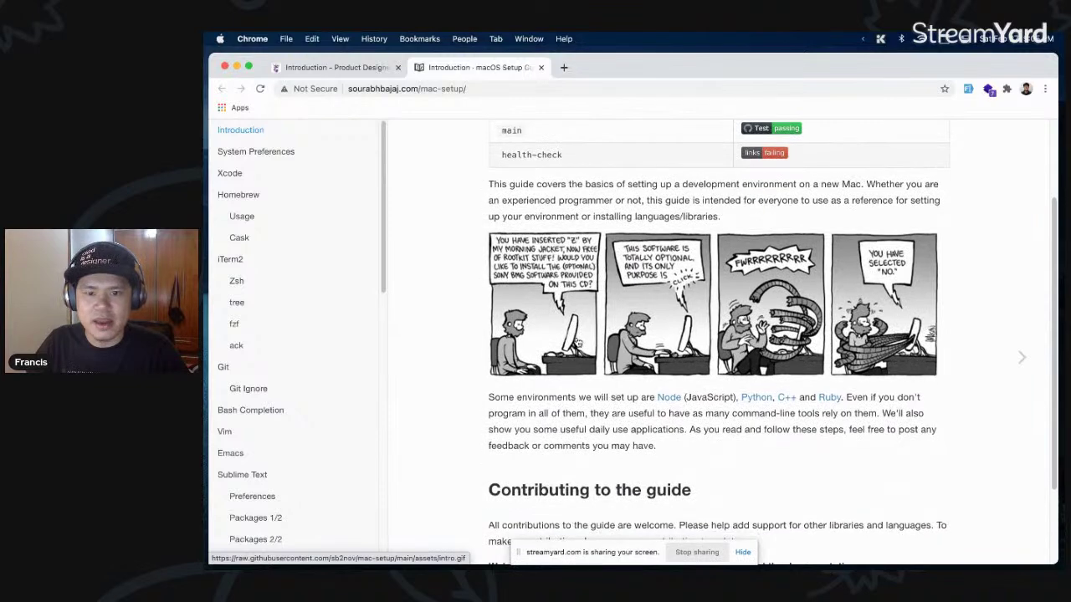
scroll(577, 343, "down", 3)
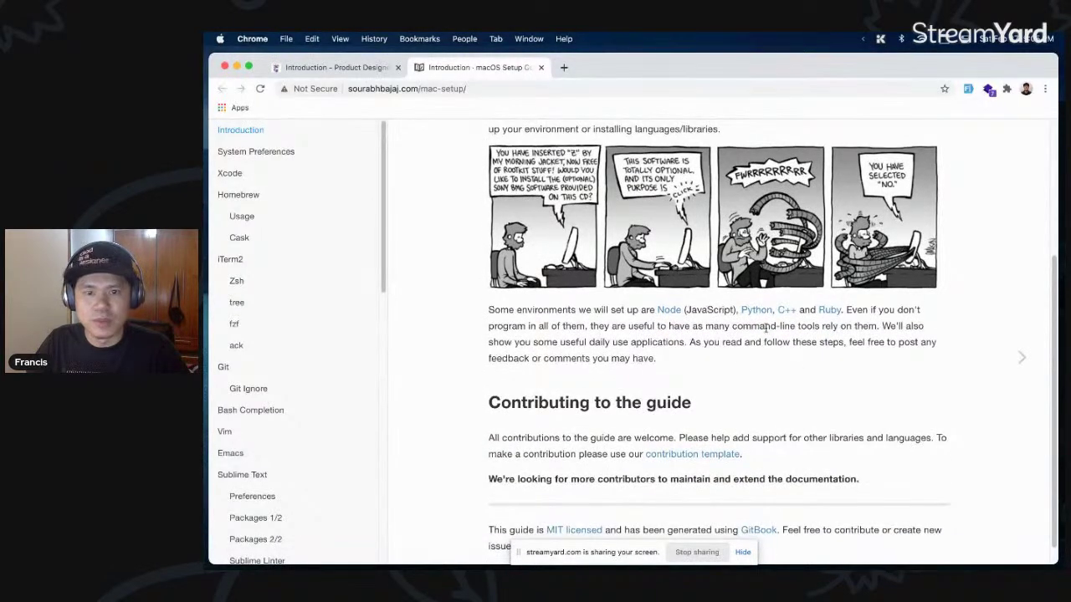
scroll(483, 363, "down", 1)
scroll(577, 356, "up", 10)
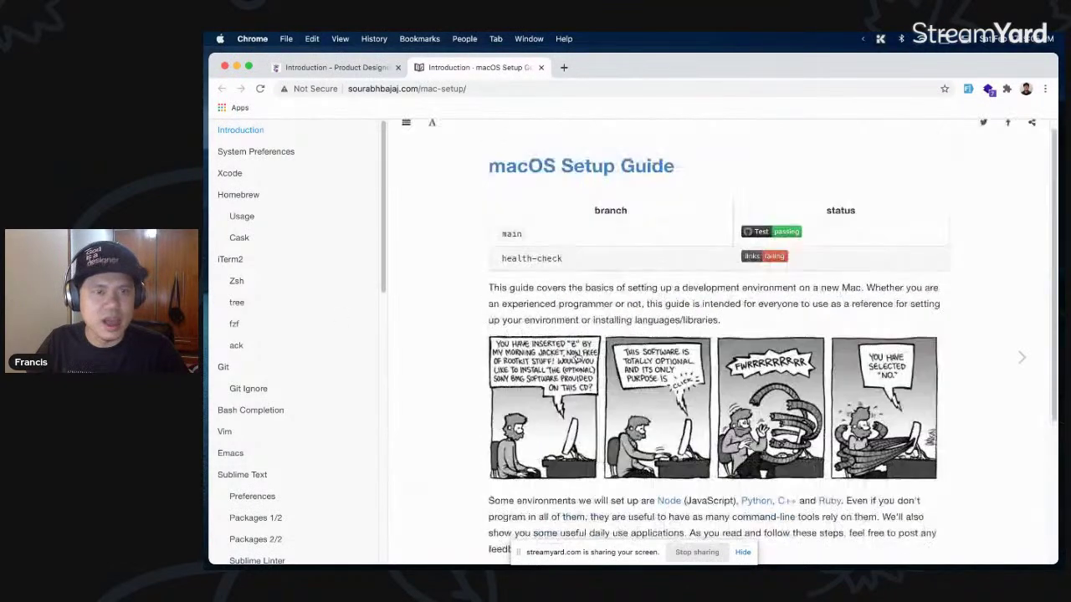
scroll(565, 333, "up", 1)
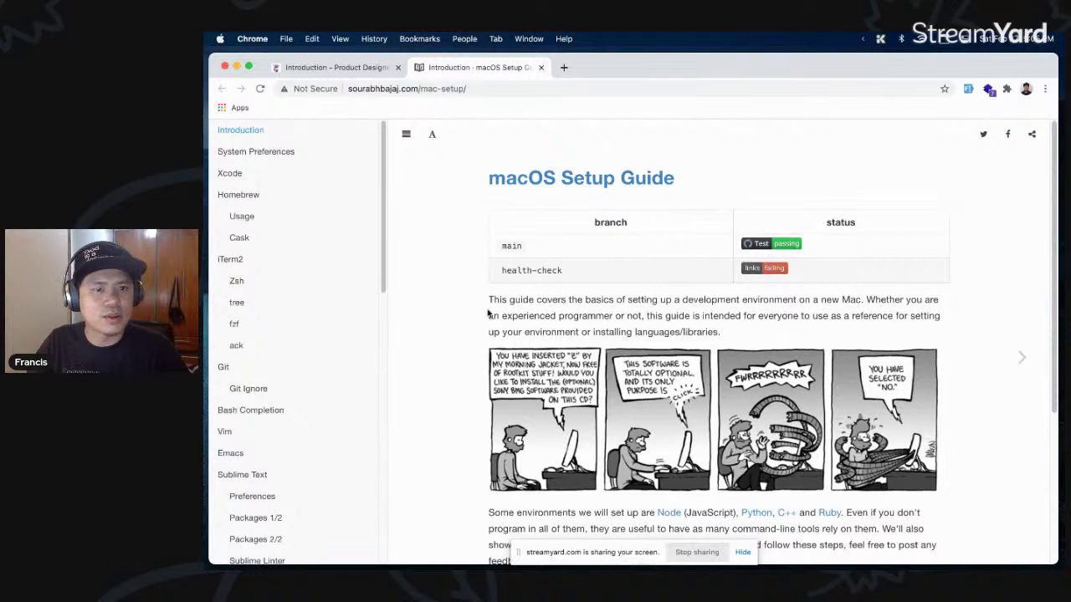
key("super+w")
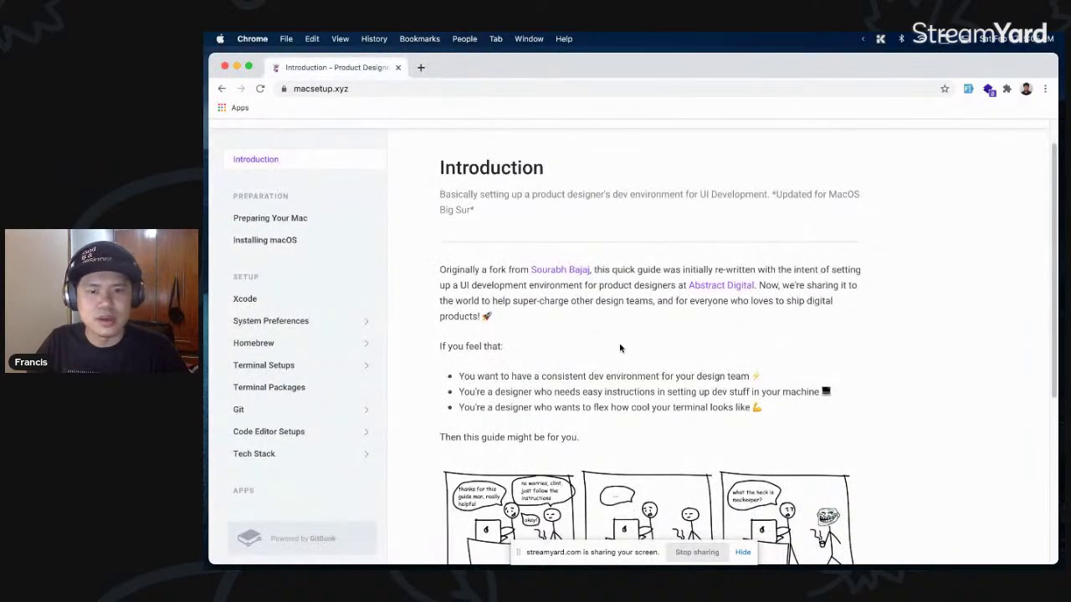
scroll(600, 320, "up", 1)
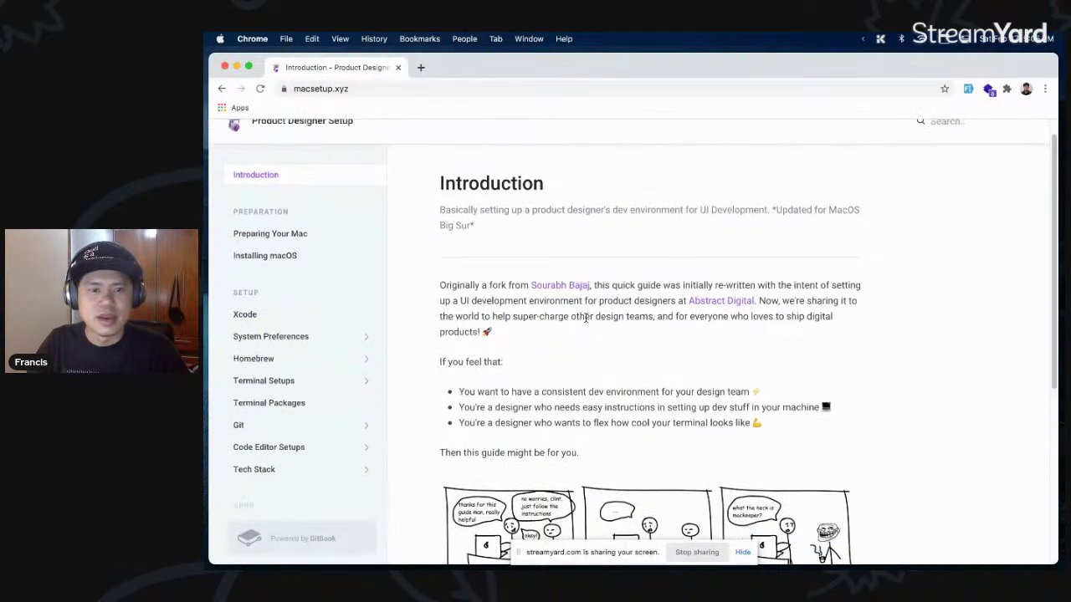
scroll(584, 317, "down", 1)
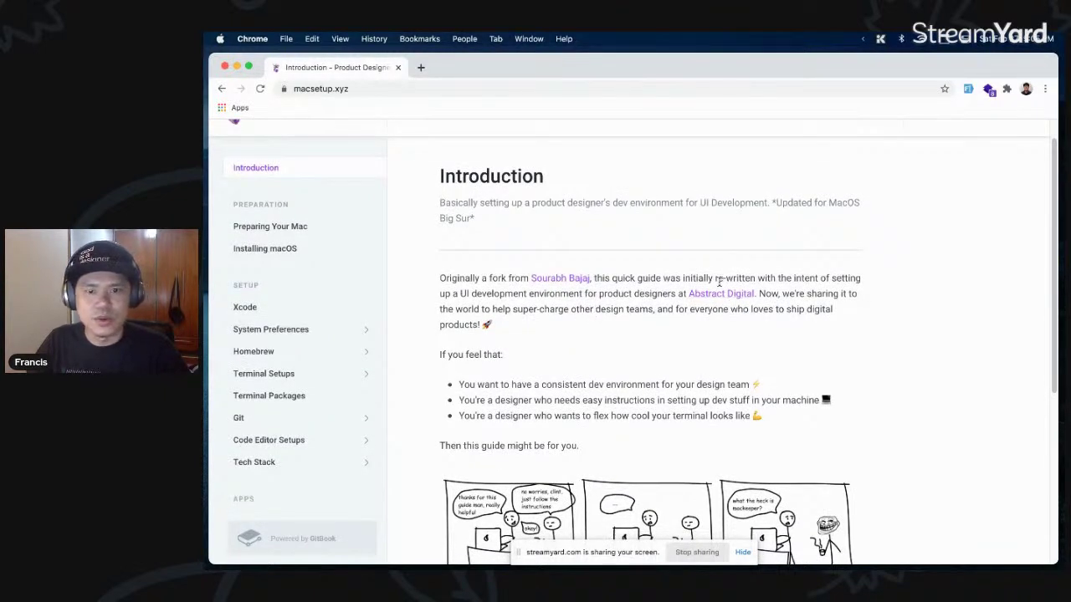
scroll(613, 296, "down", 1)
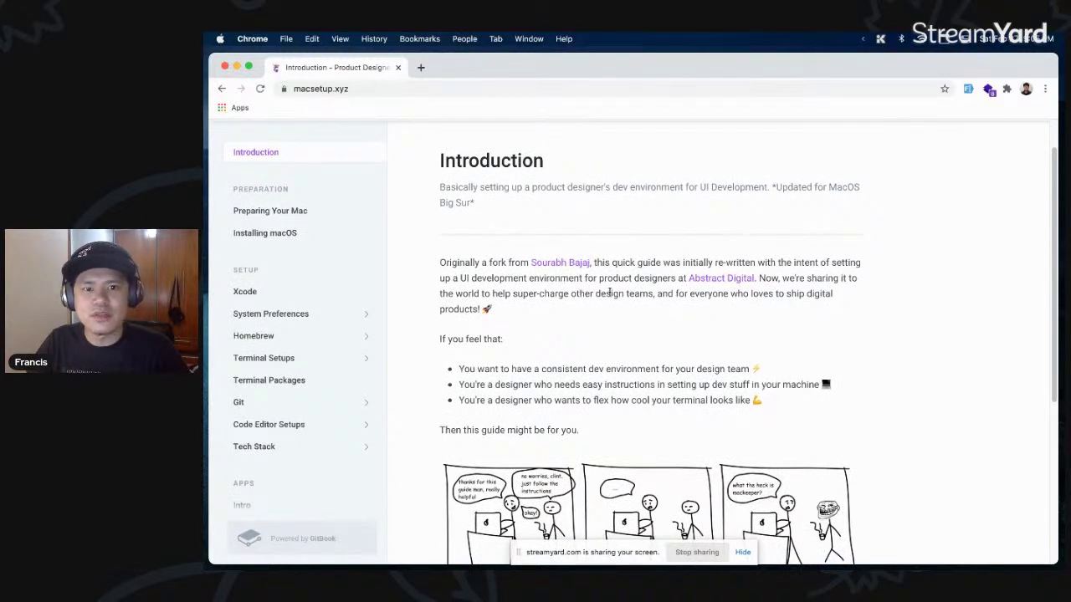
scroll(604, 297, "down", 1)
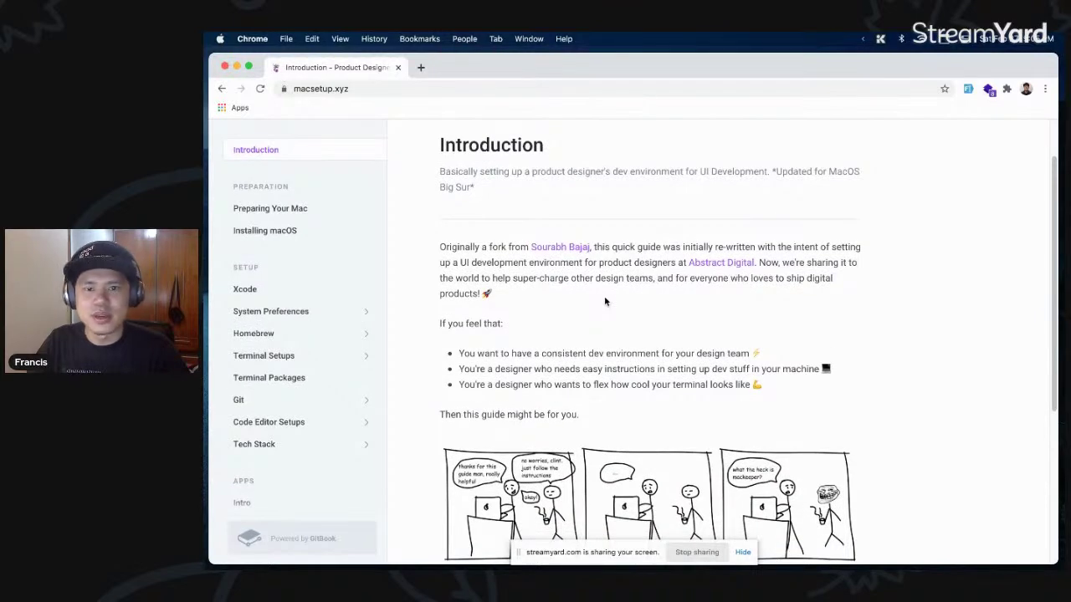
scroll(605, 301, "down", 2)
scroll(604, 301, "down", 1)
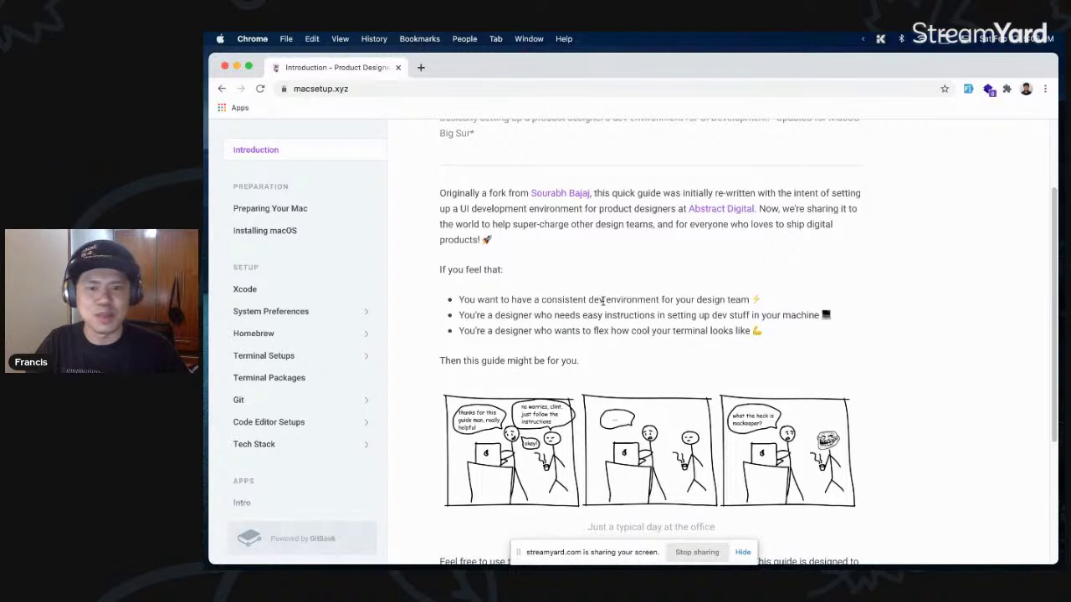
scroll(611, 301, "down", 1)
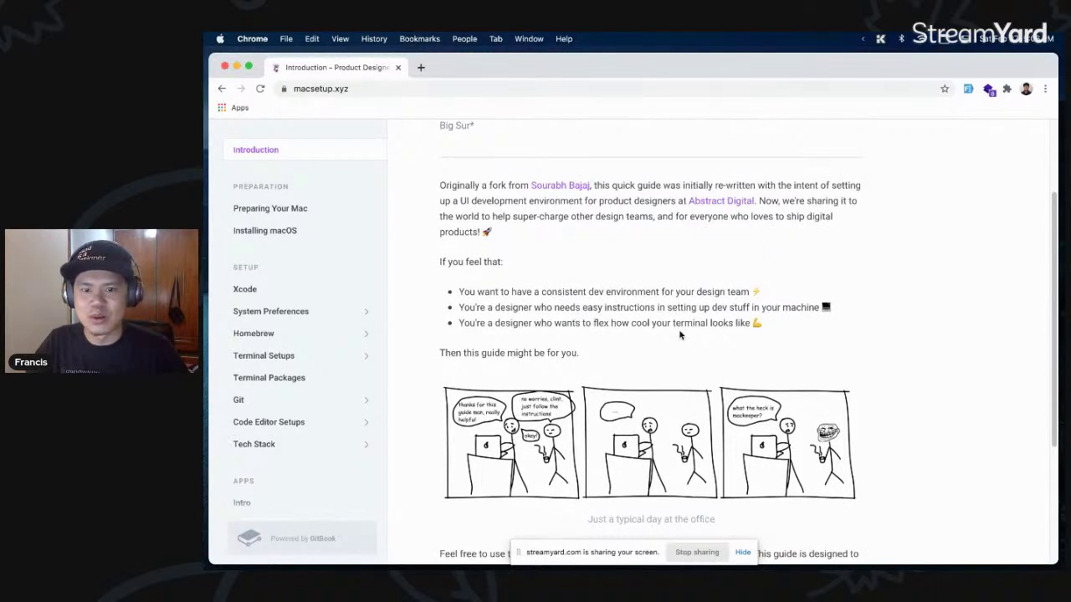
scroll(681, 335, "down", 1)
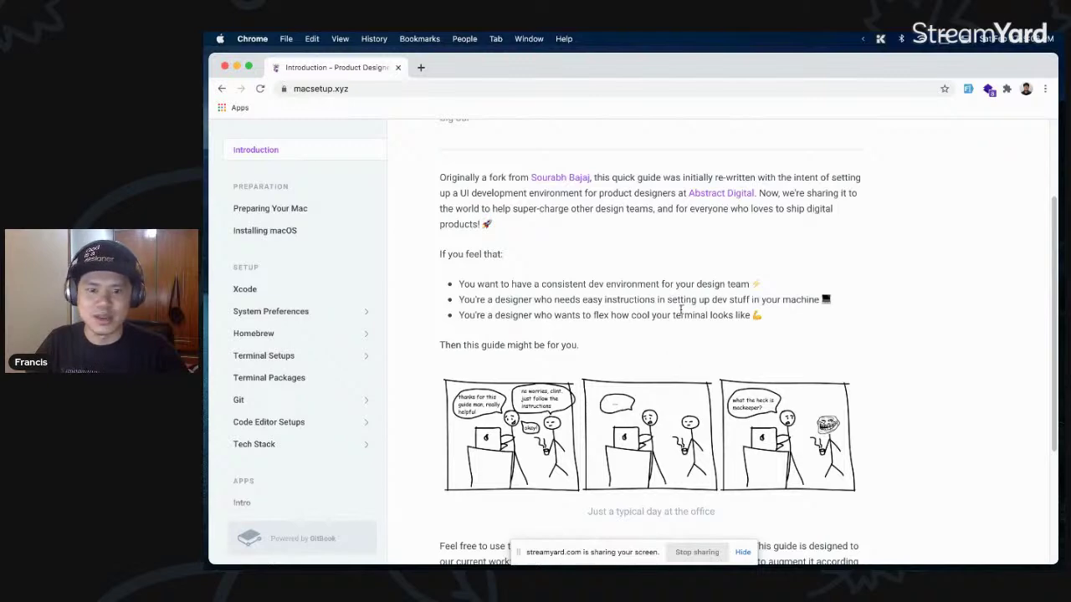
scroll(682, 322, "down", 5)
scroll(682, 326, "down", 7)
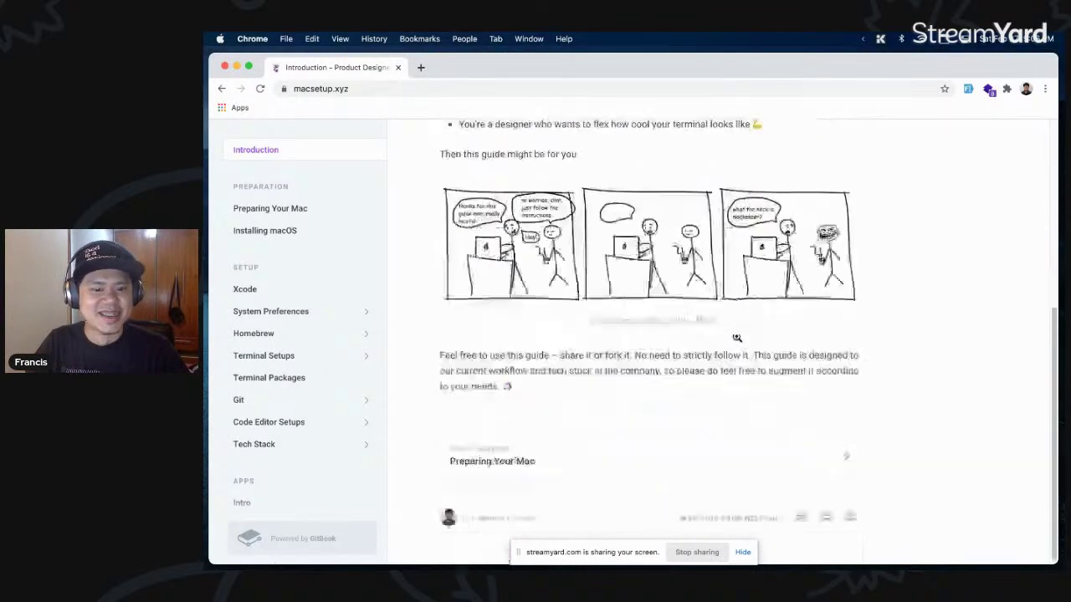
- Open the Preparing Your Mac page and highlight the kernal_task term while reading
left_click(808, 459)
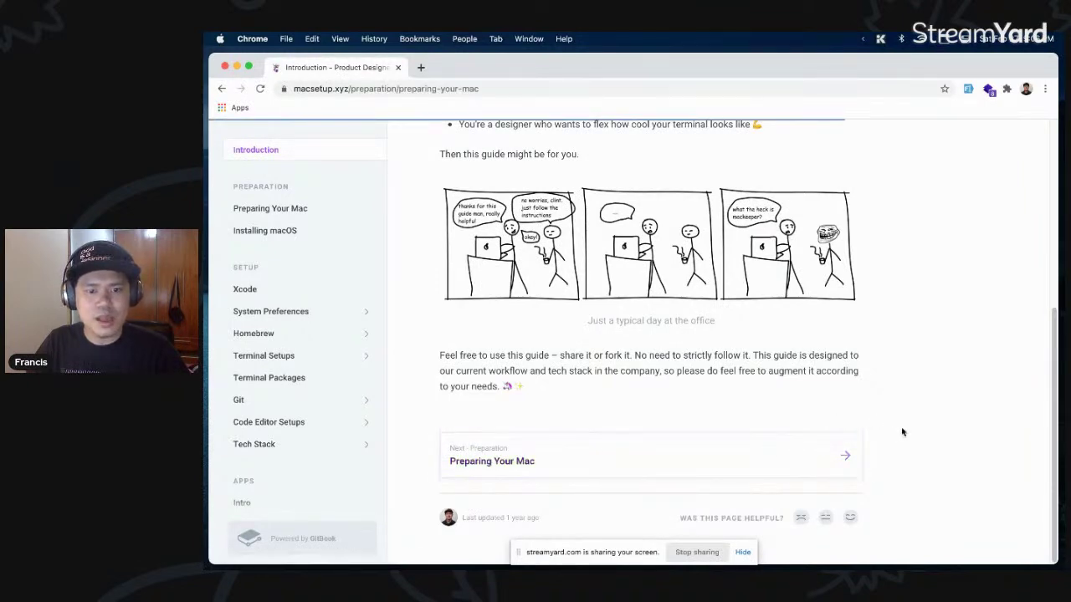
scroll(879, 426, "down", 1)
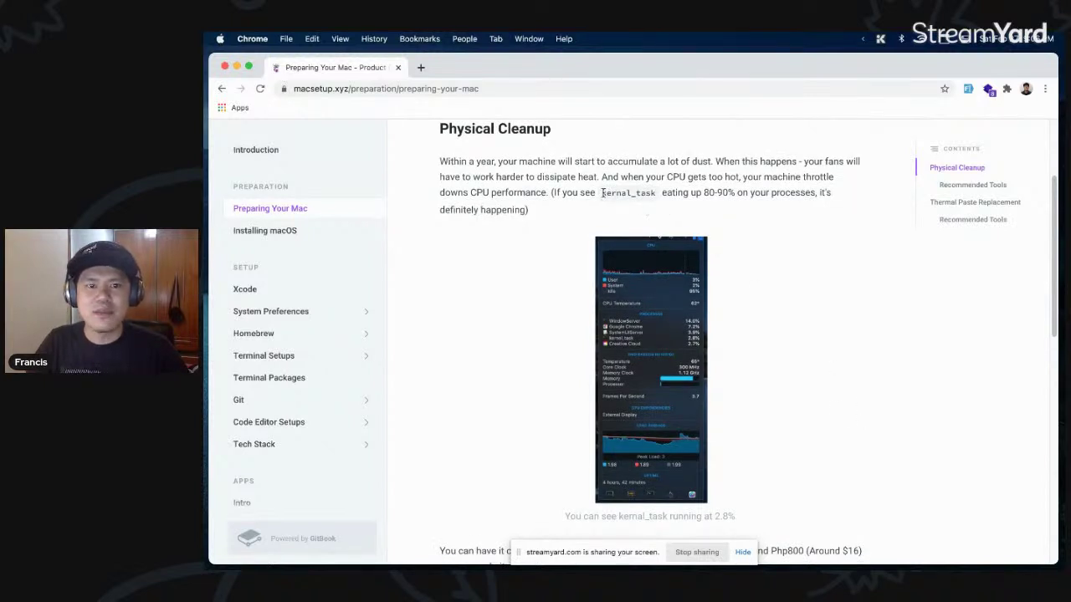
left_click_drag(602, 193, 657, 195)
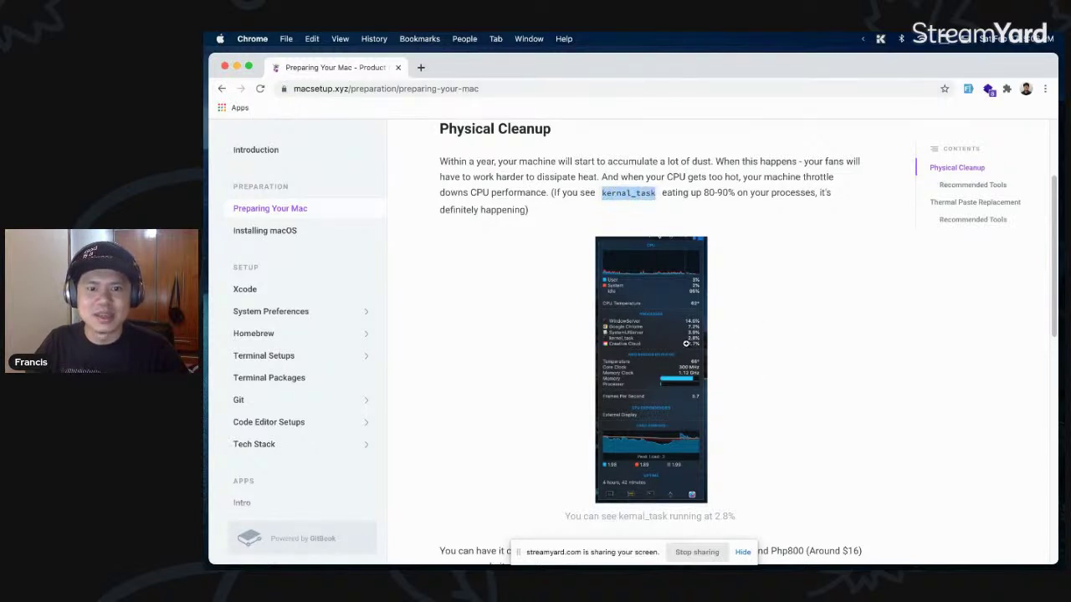
left_click(550, 214)
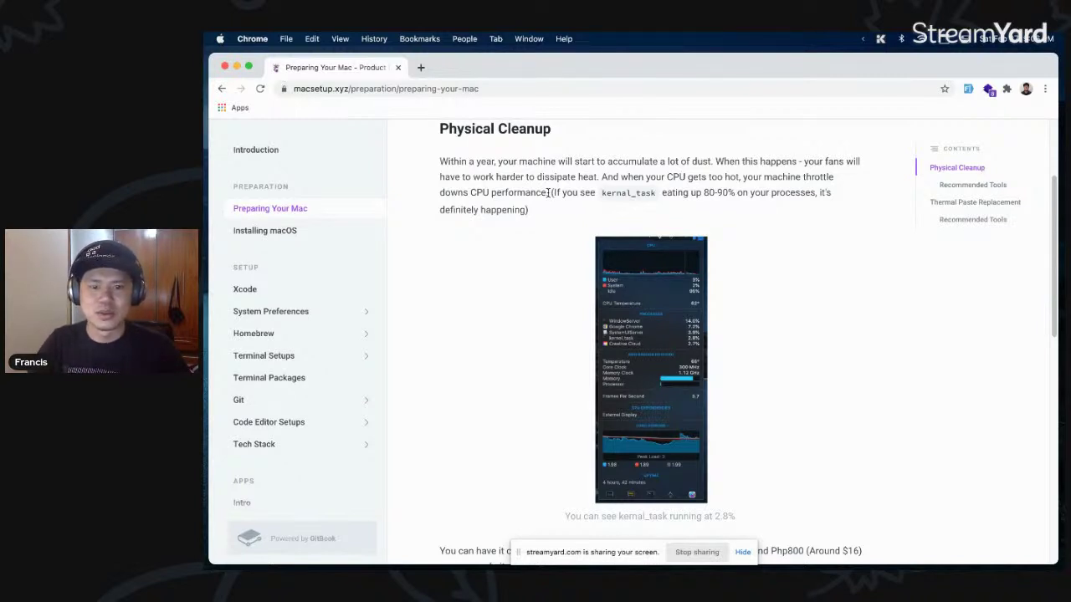
left_click_drag(602, 192, 658, 196)
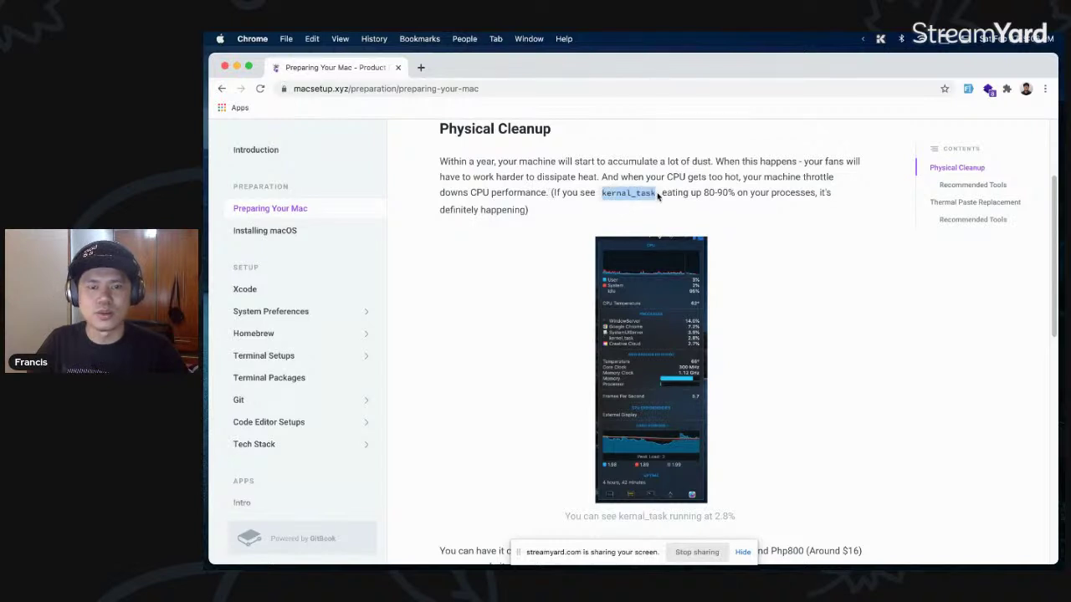
left_click(568, 212)
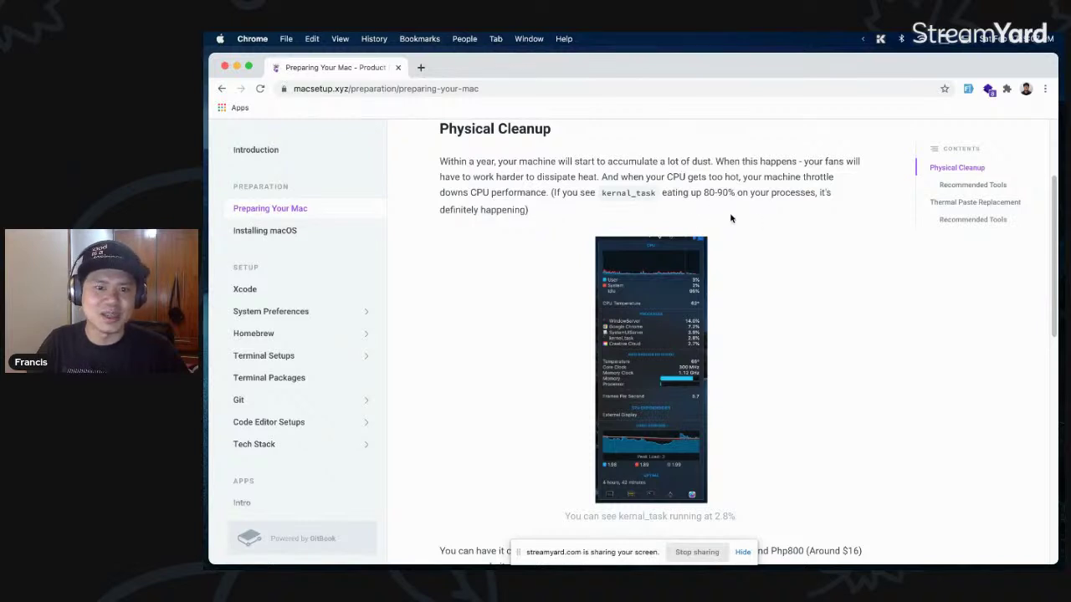
- Scroll to the cleanup tools, highlighting Xiaomi Wowstick Repair Tool Kit and Blow Off Air Duster
scroll(695, 301, "down", 1)
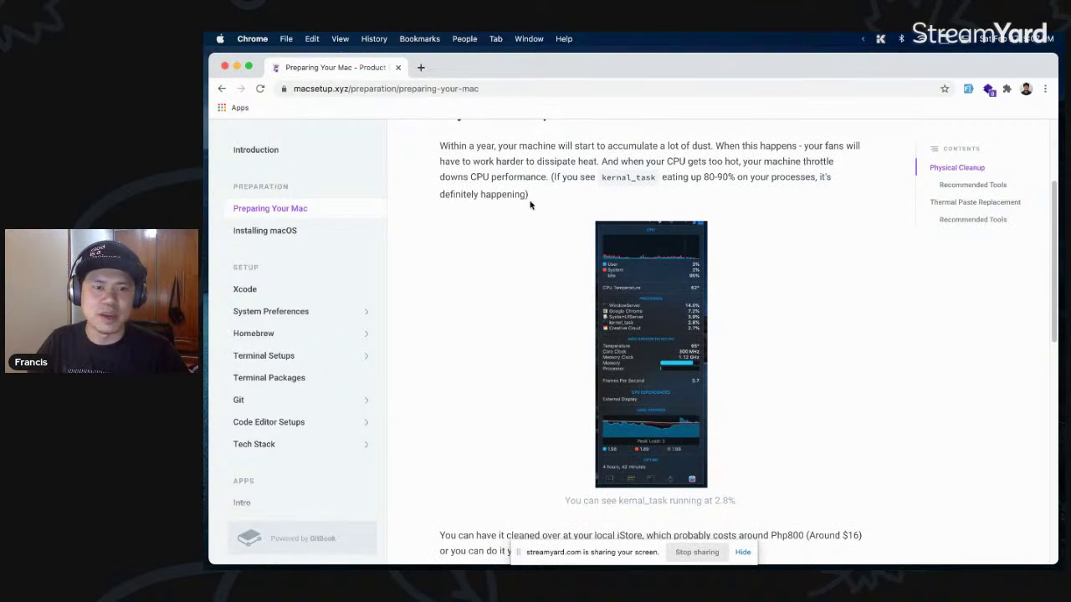
scroll(523, 321, "down", 1)
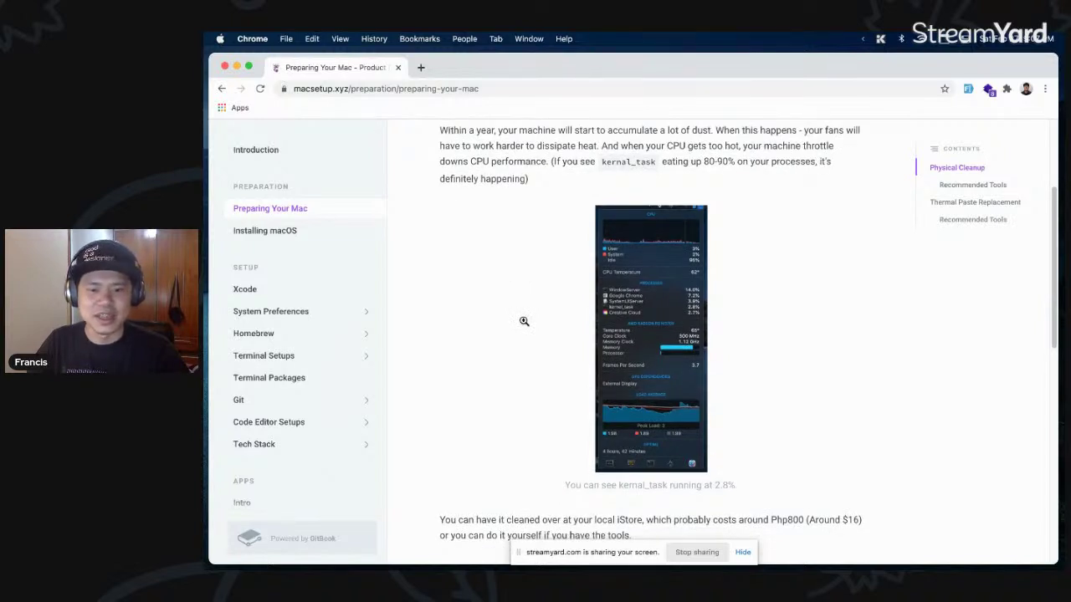
scroll(523, 322, "down", 1)
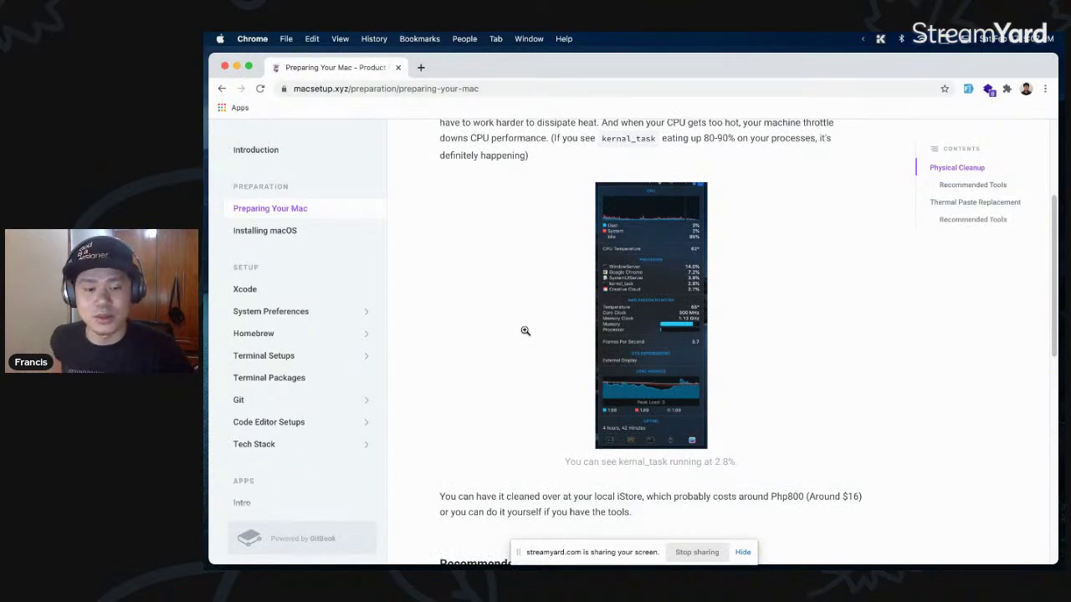
scroll(526, 331, "down", 5)
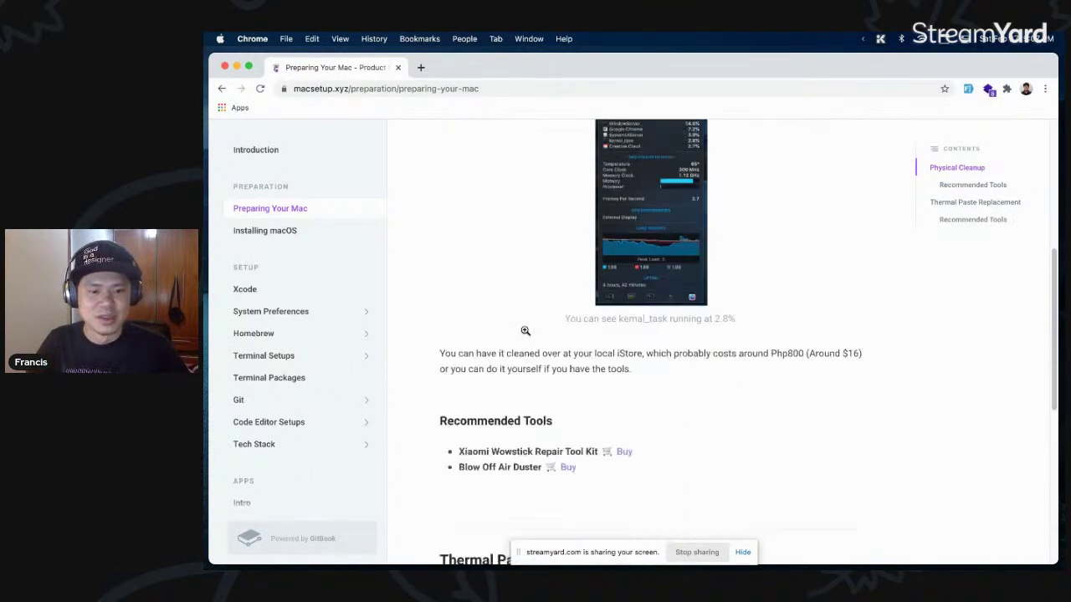
scroll(525, 333, "down", 5)
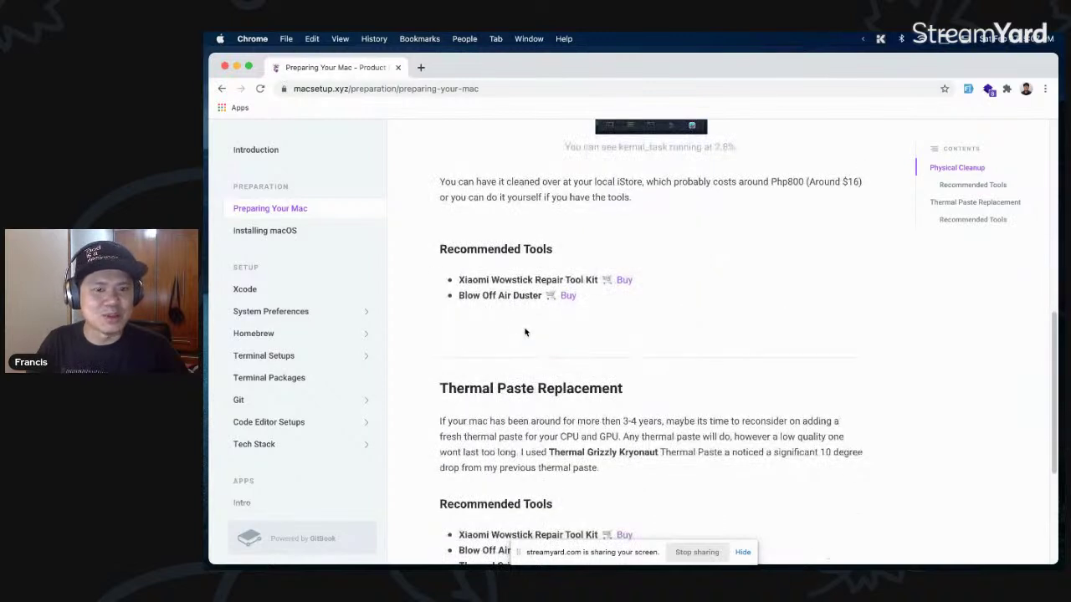
left_click_drag(596, 280, 596, 280)
left_click(460, 280)
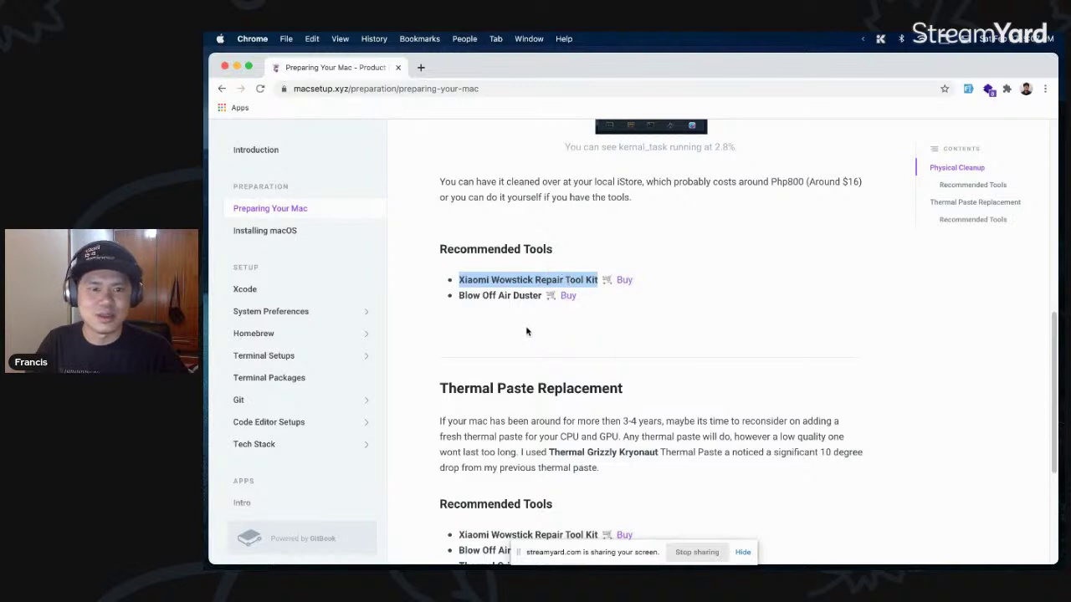
scroll(554, 351, "down", 1)
left_click(483, 299)
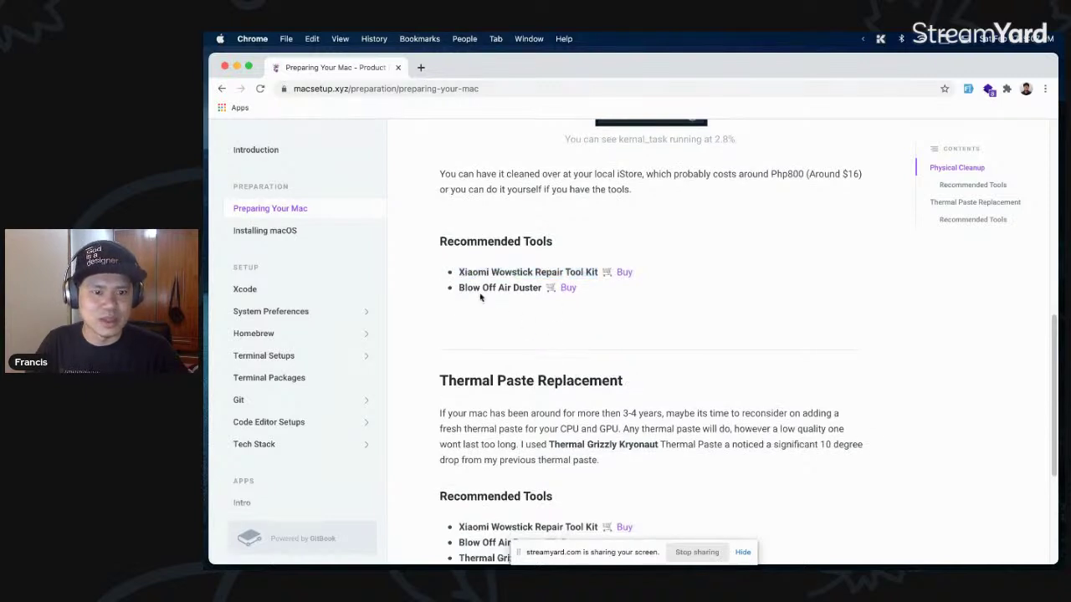
left_click_drag(459, 288, 543, 288)
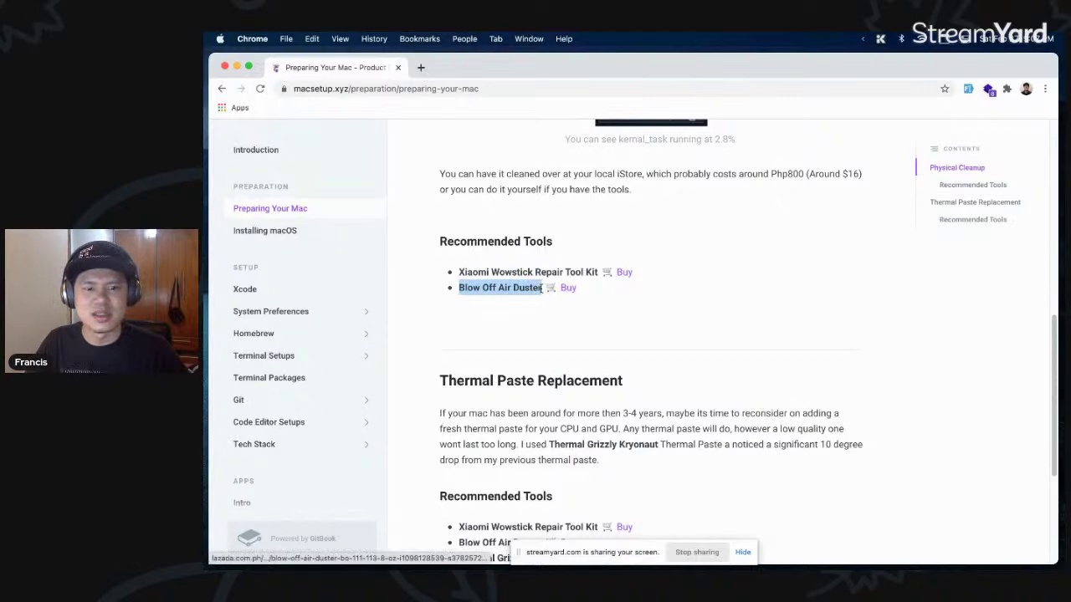
scroll(661, 330, "up", 3)
scroll(758, 351, "down", 8)
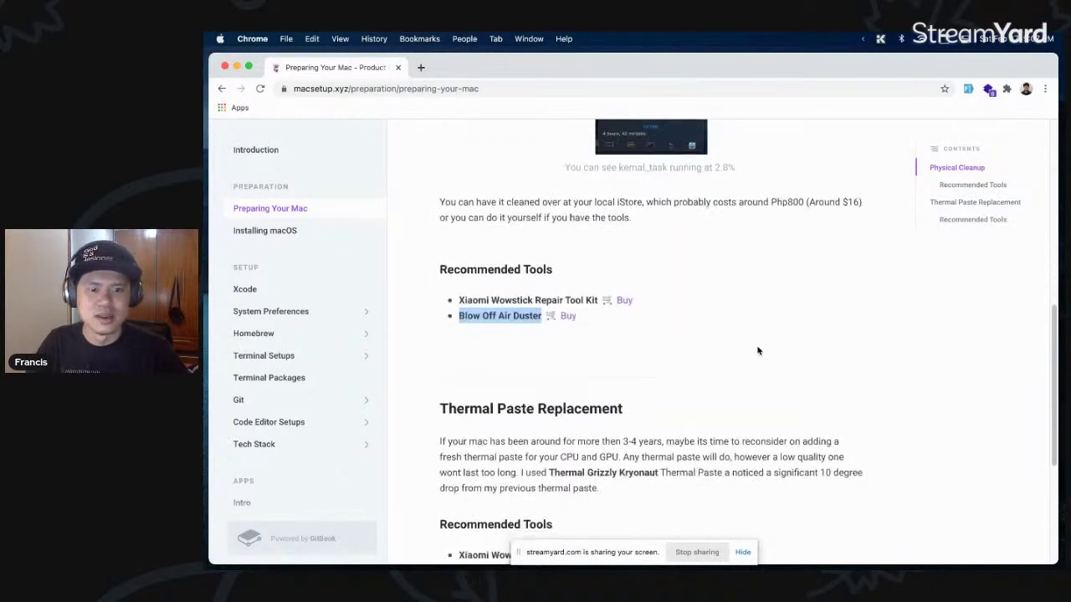
left_click(758, 350)
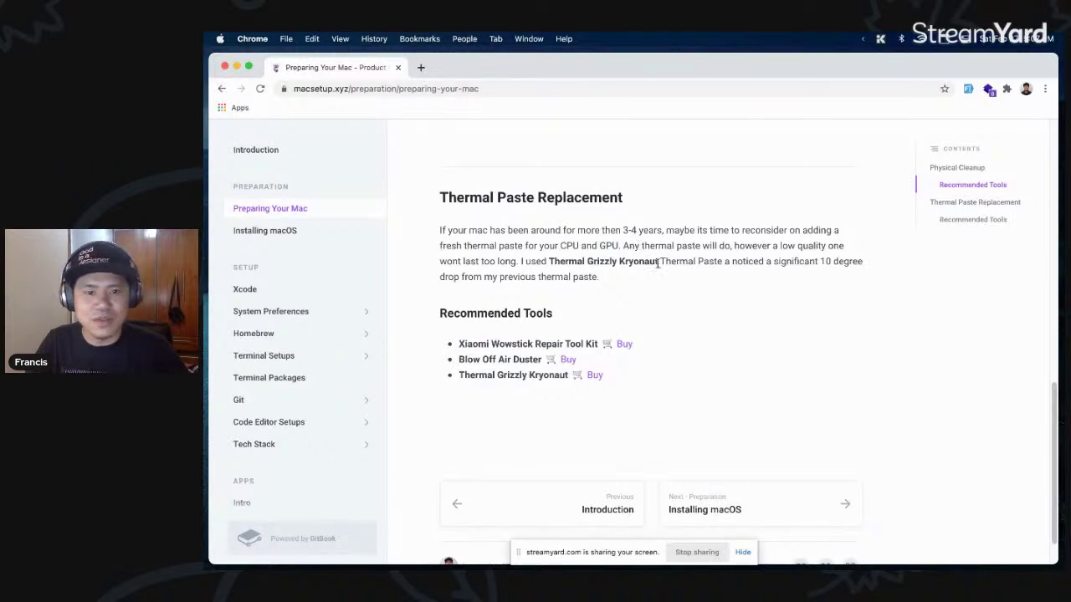
- Highlight Thermal Grizzly Kryonaut and the Recommended Tools list, then continue to Installing macOS
left_click_drag(659, 262, 548, 260)
scroll(653, 299, "down", 1)
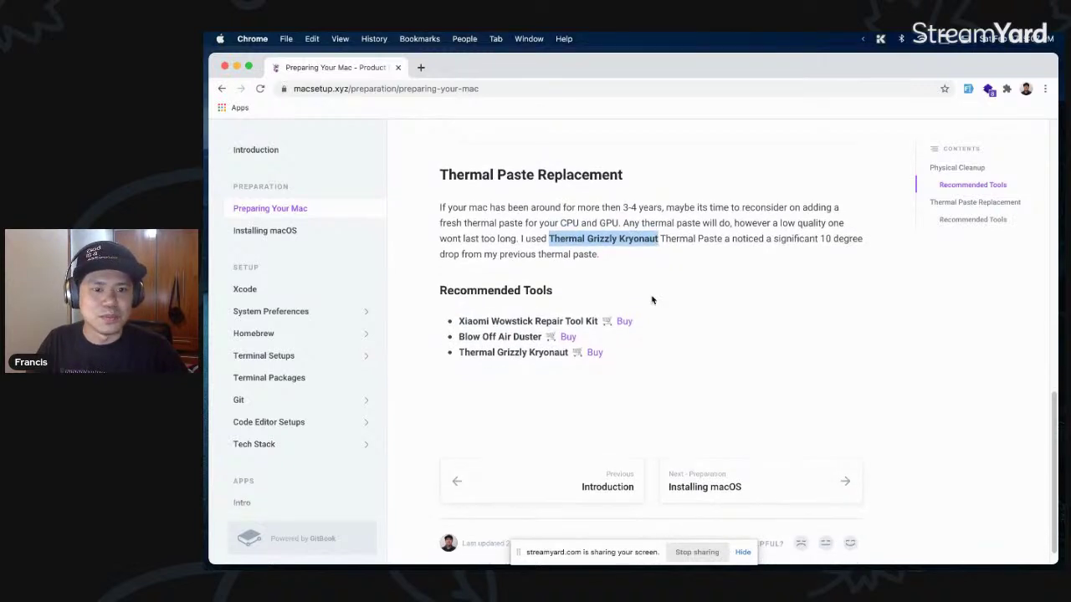
left_click_drag(584, 239, 587, 238)
left_click(709, 238)
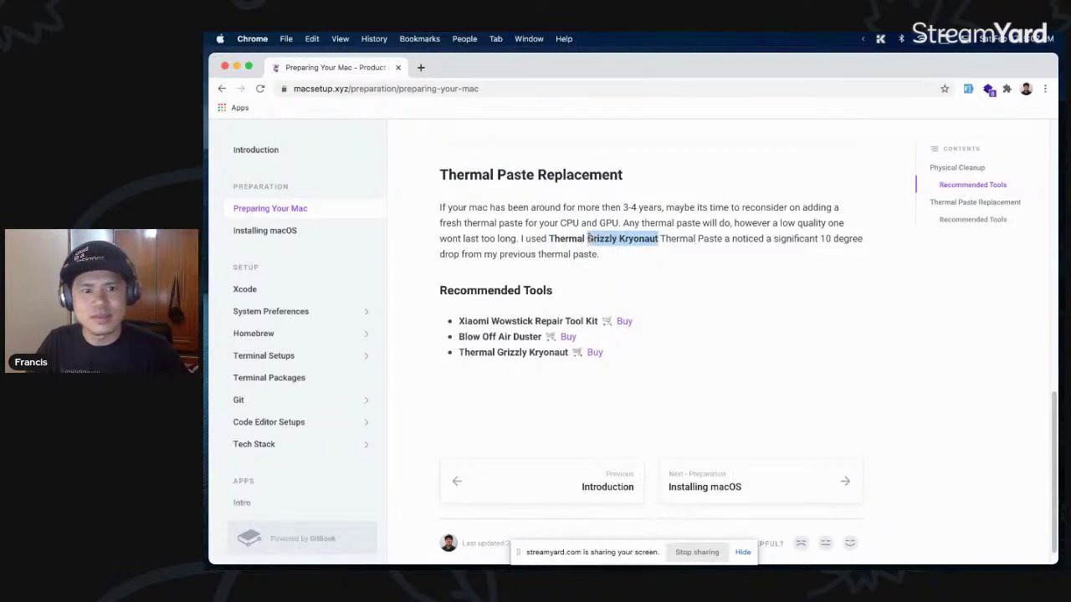
left_click_drag(664, 359, 479, 276)
left_click(634, 260)
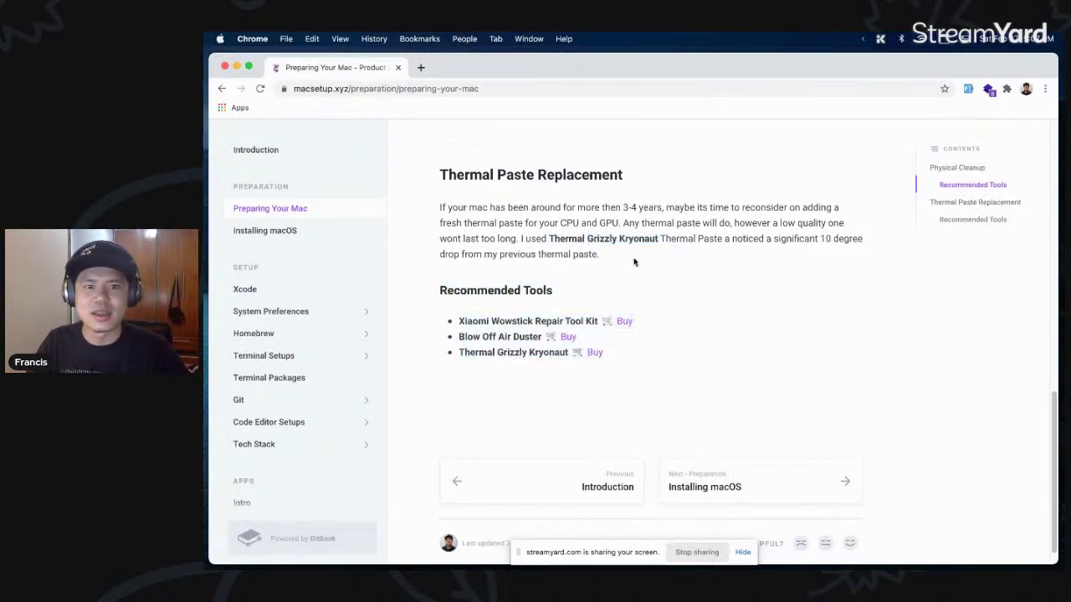
scroll(661, 261, "down", 1)
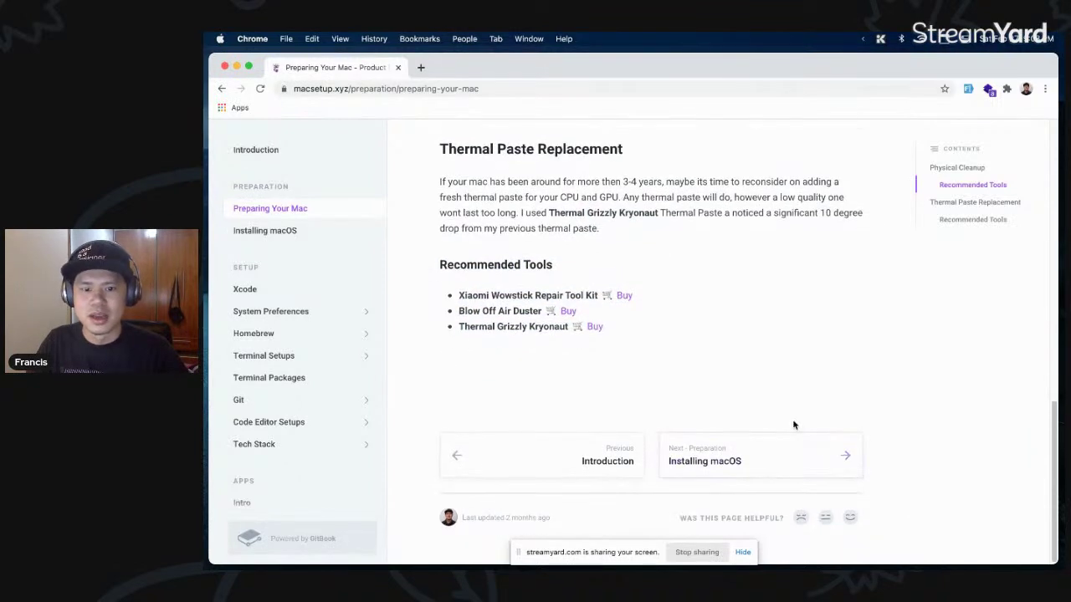
left_click(772, 457)
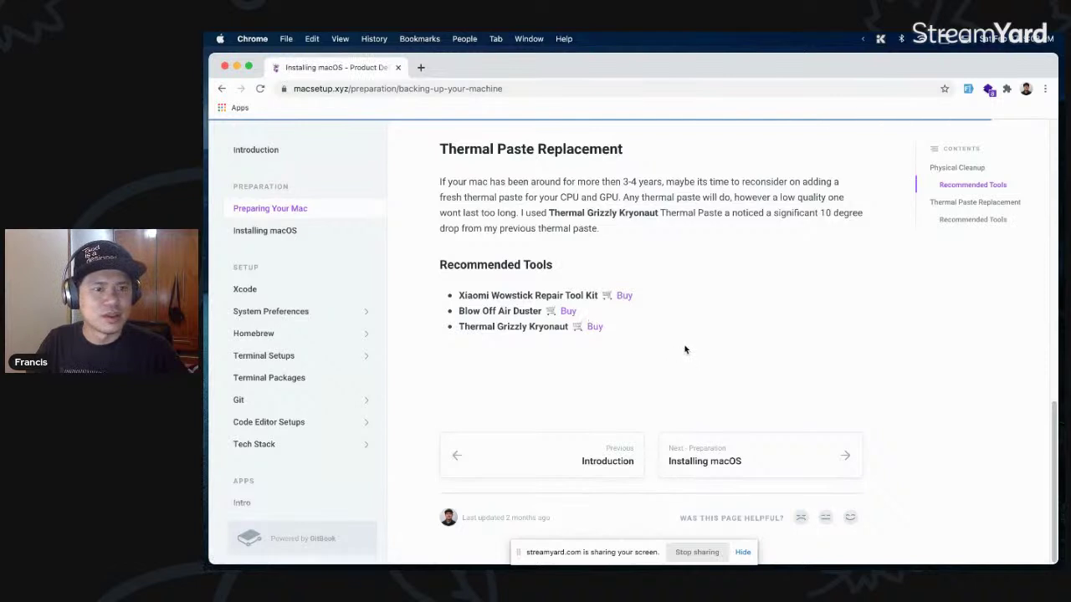
- Scroll the Installing macOS page past the App Store screenshot to Creating A Bootable Installer
scroll(684, 349, "down", 1)
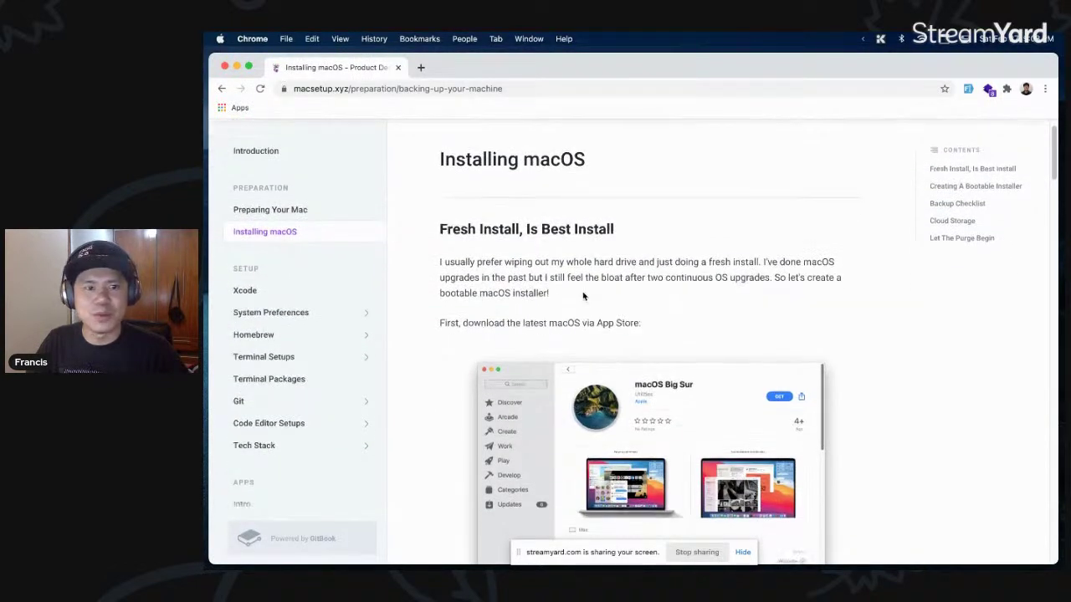
scroll(659, 302, "down", 1)
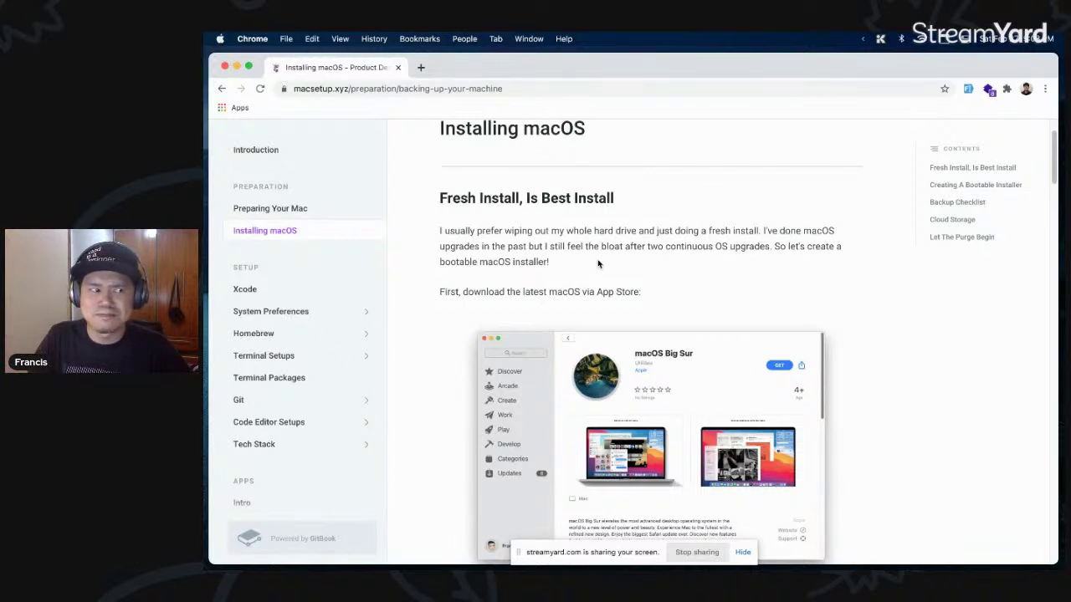
scroll(598, 264, "down", 1)
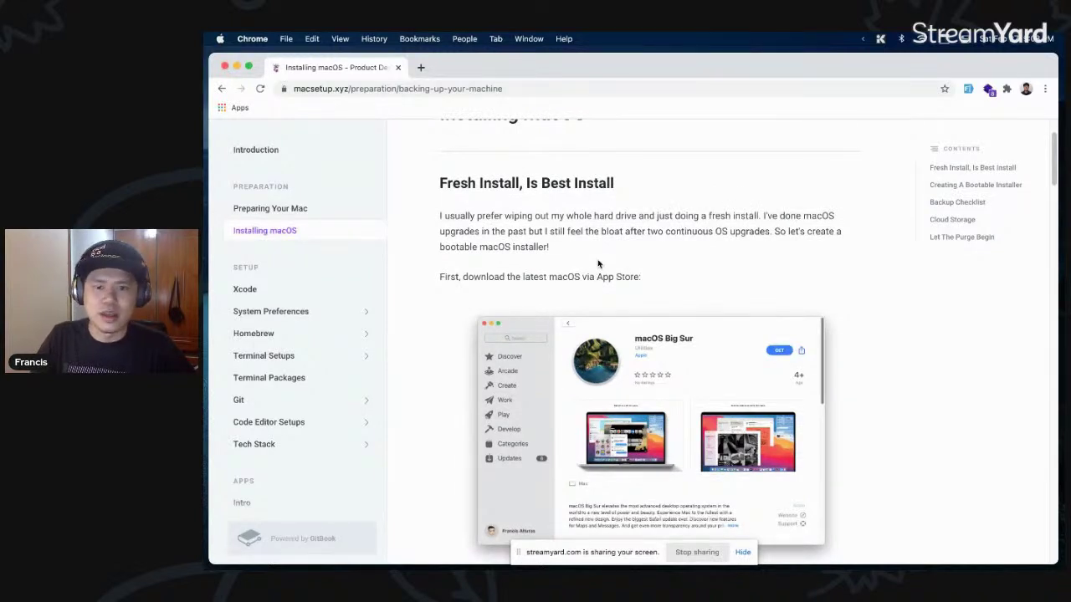
scroll(598, 264, "down", 5)
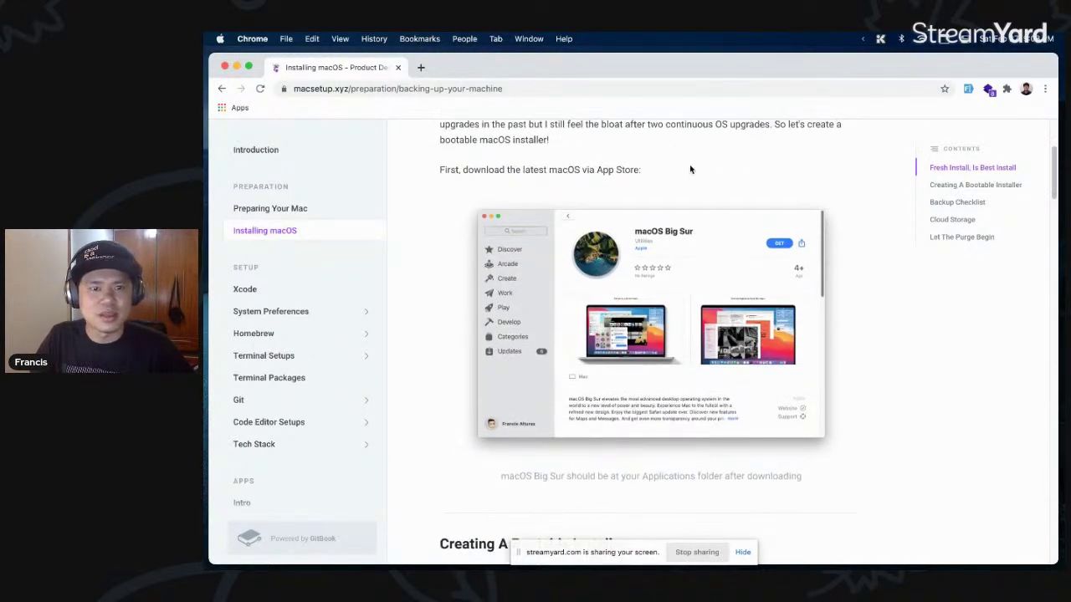
scroll(767, 174, "down", 2)
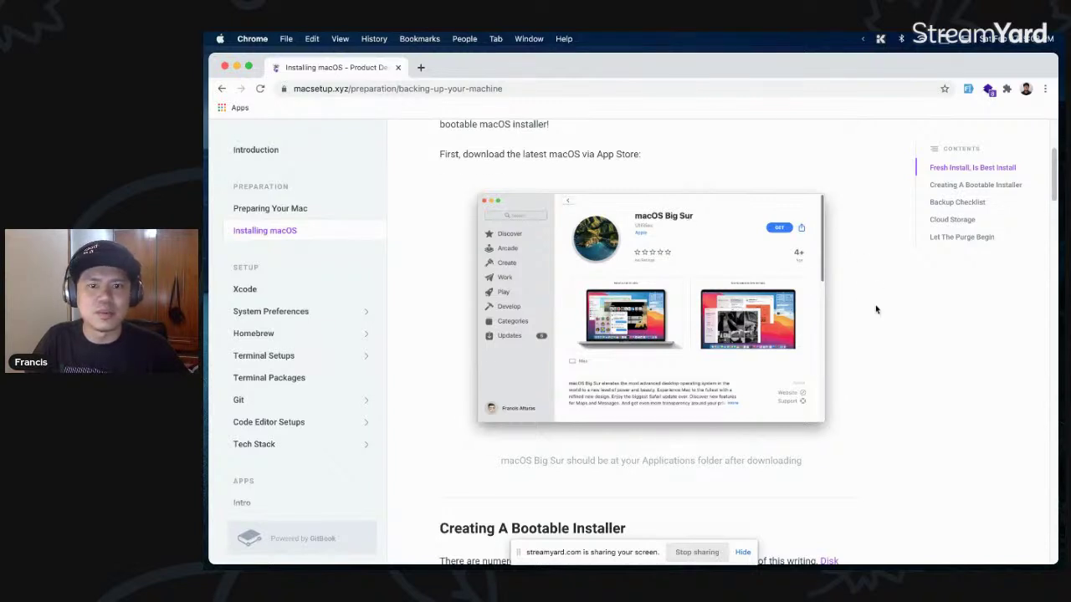
scroll(876, 310, "up", 2)
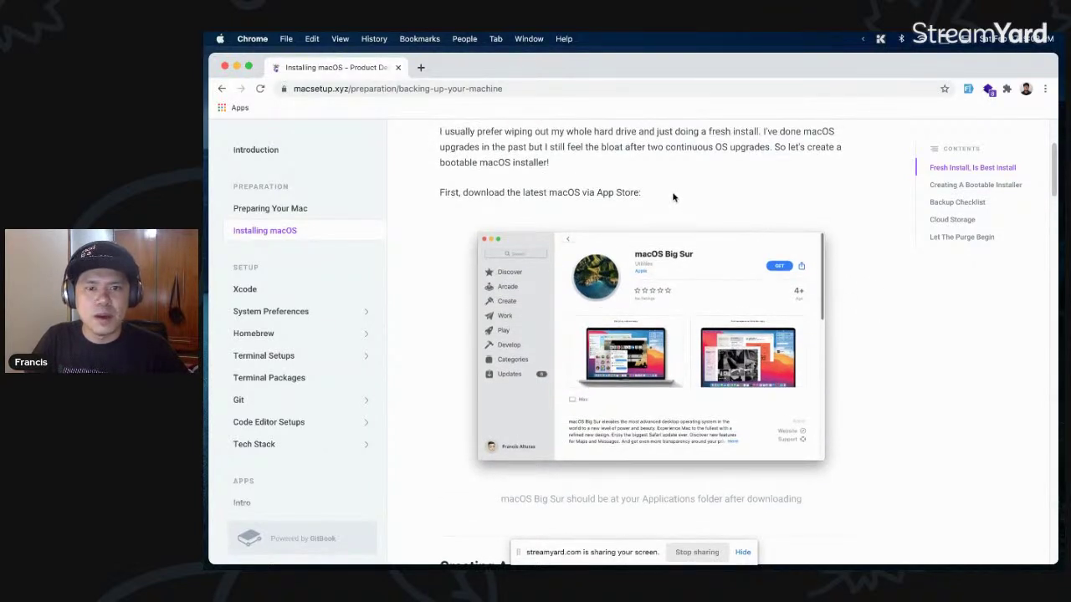
scroll(870, 281, "down", 5)
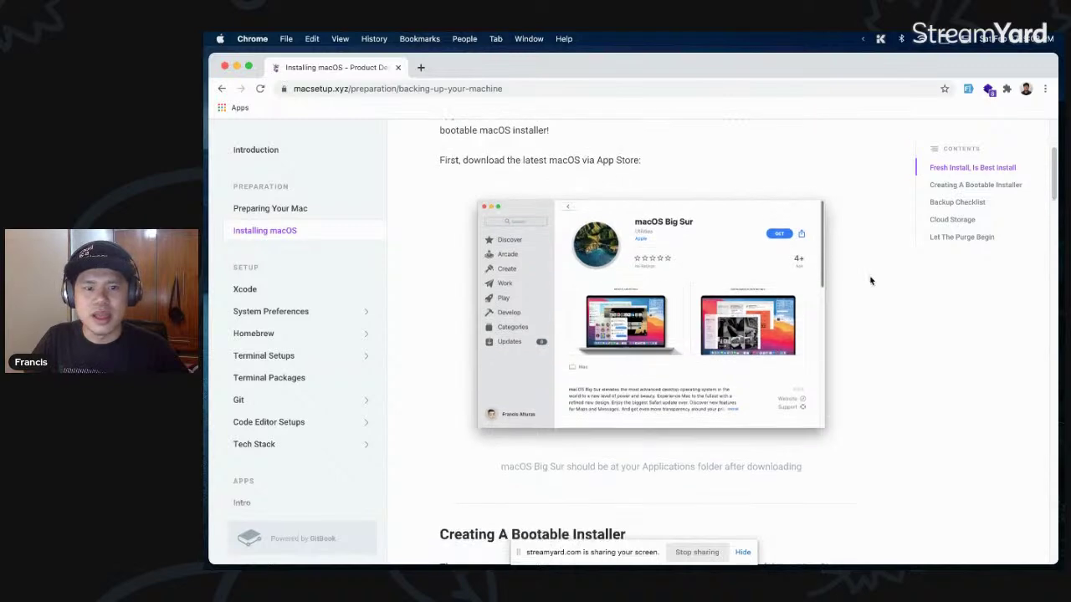
scroll(870, 281, "down", 3)
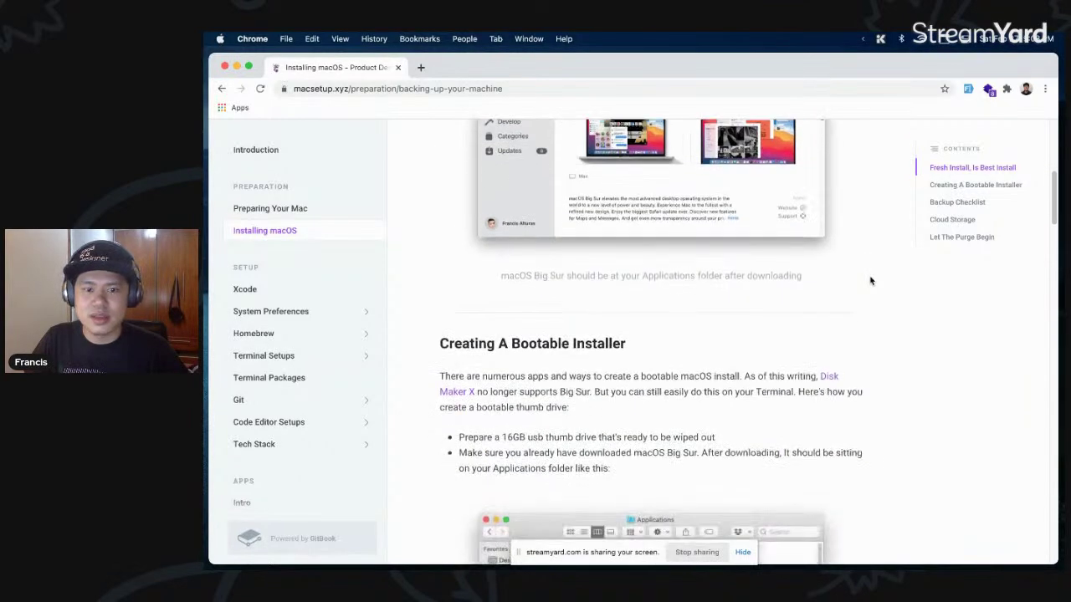
- Scroll past the bootable-installer terminal command and output down to the Backup Checklist heading
scroll(870, 324, "down", 2)
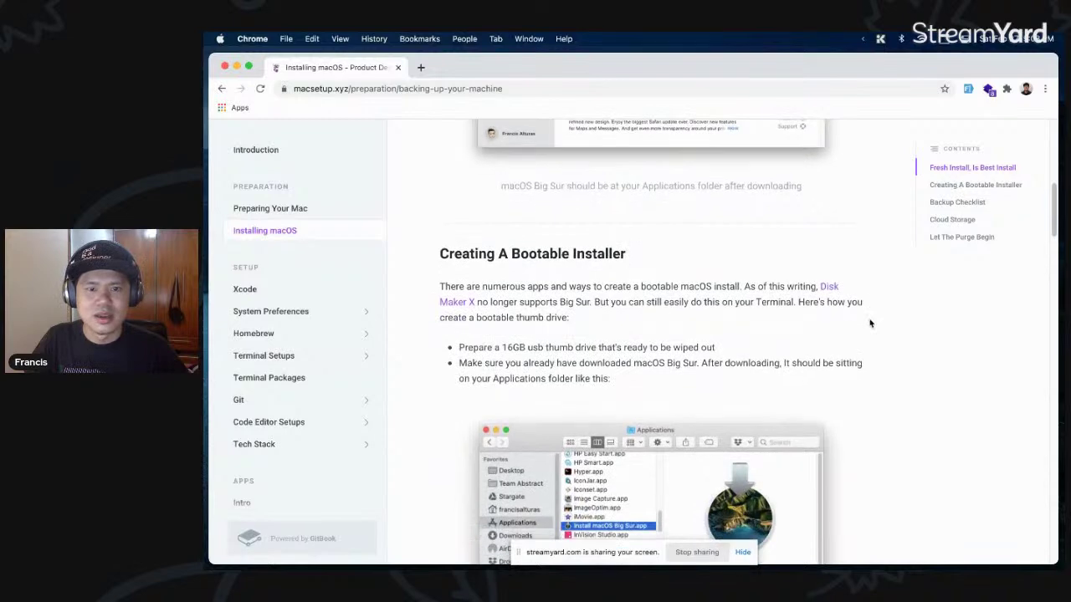
scroll(870, 323, "down", 1)
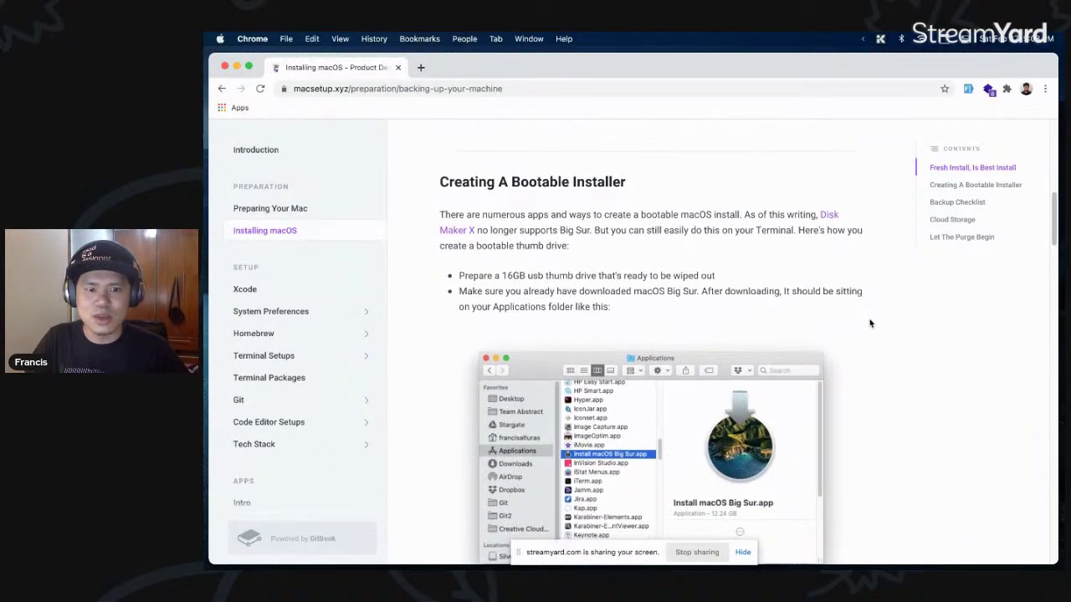
scroll(707, 284, "down", 8)
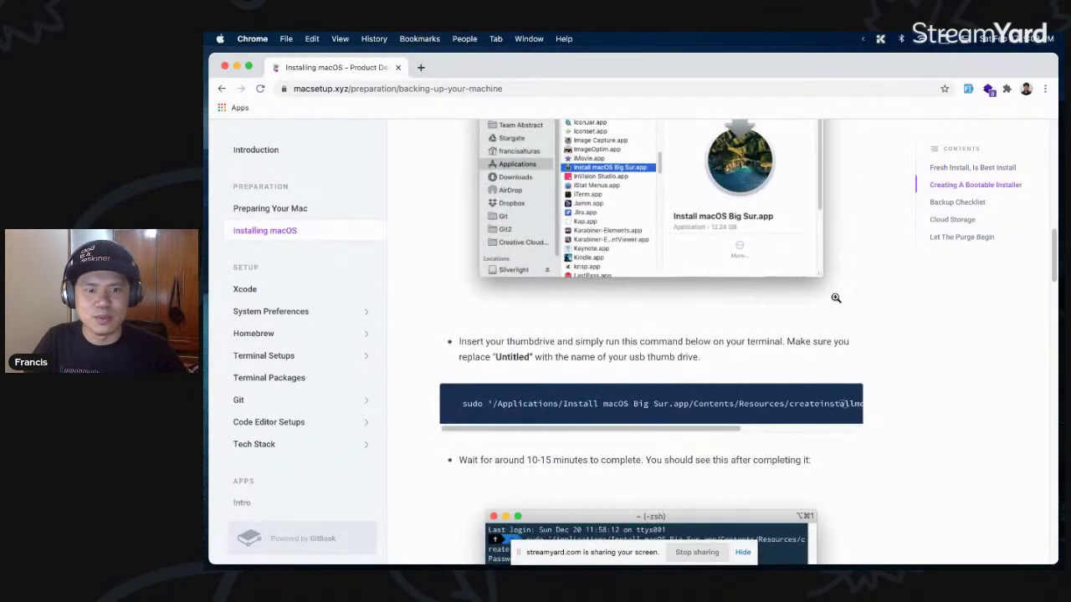
left_click_drag(464, 406, 908, 407)
left_click(747, 436)
scroll(747, 435, "left", 3)
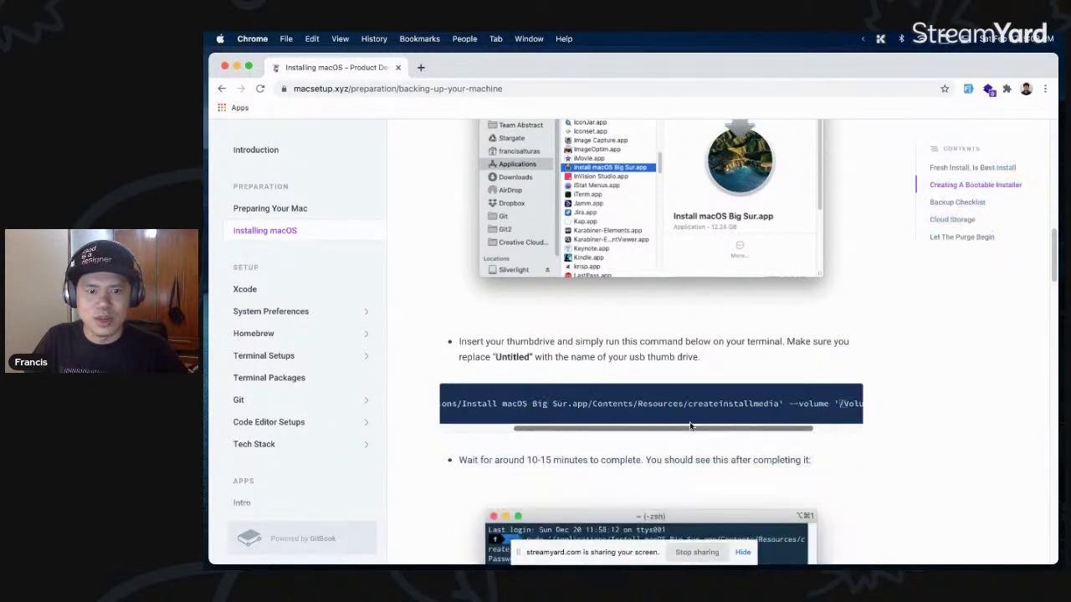
scroll(459, 418, "left", 2)
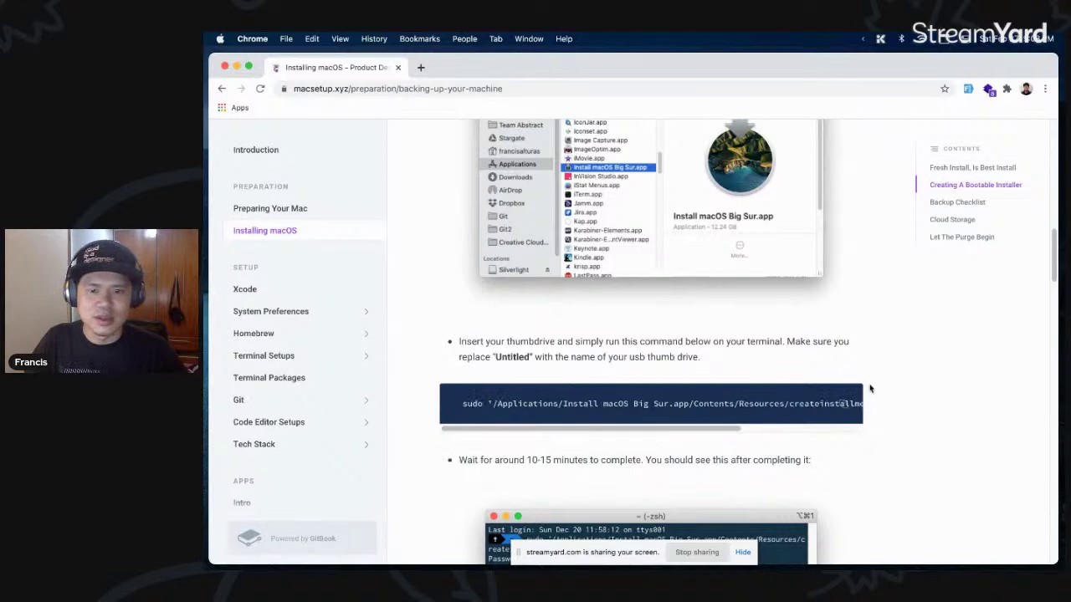
scroll(860, 403, "down", 2)
scroll(911, 396, "down", 6)
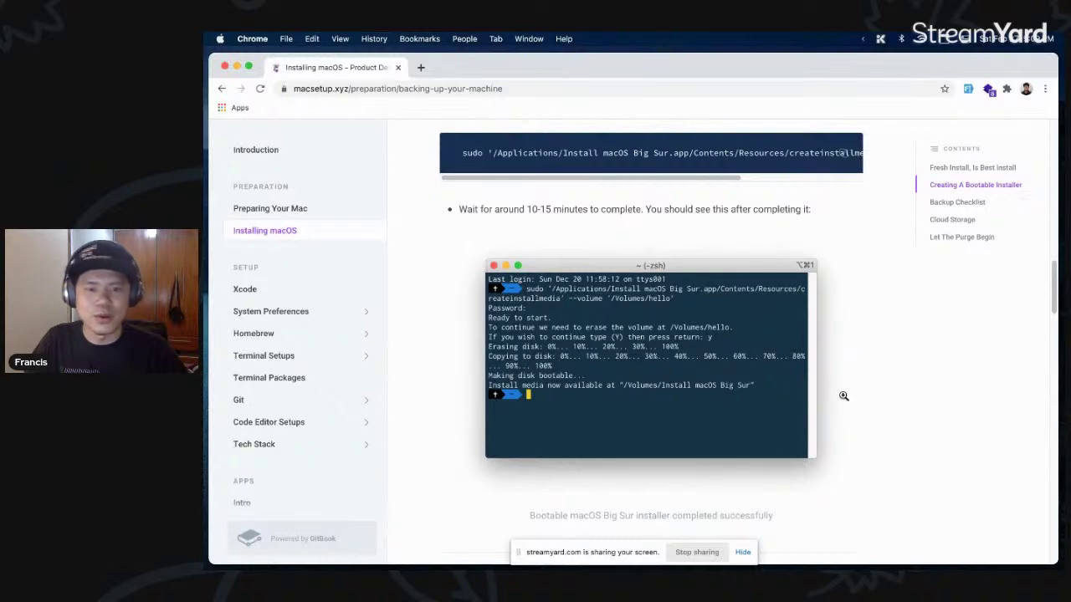
scroll(842, 373, "down", 4)
scroll(844, 373, "down", 7)
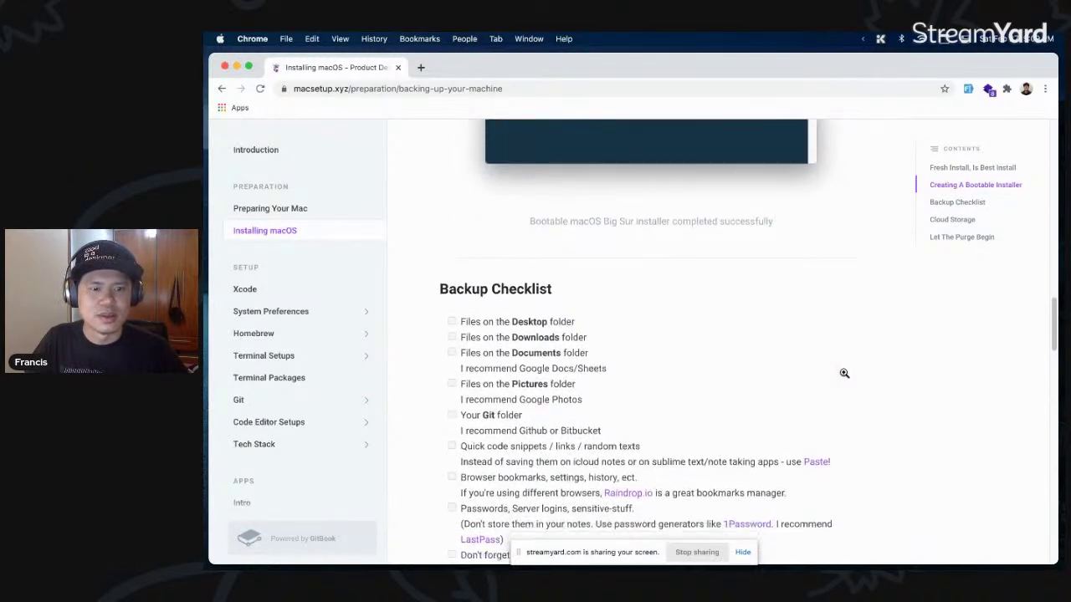
- Highlight Backup Checklist items while reading, including the word Documents
scroll(845, 377, "down", 1)
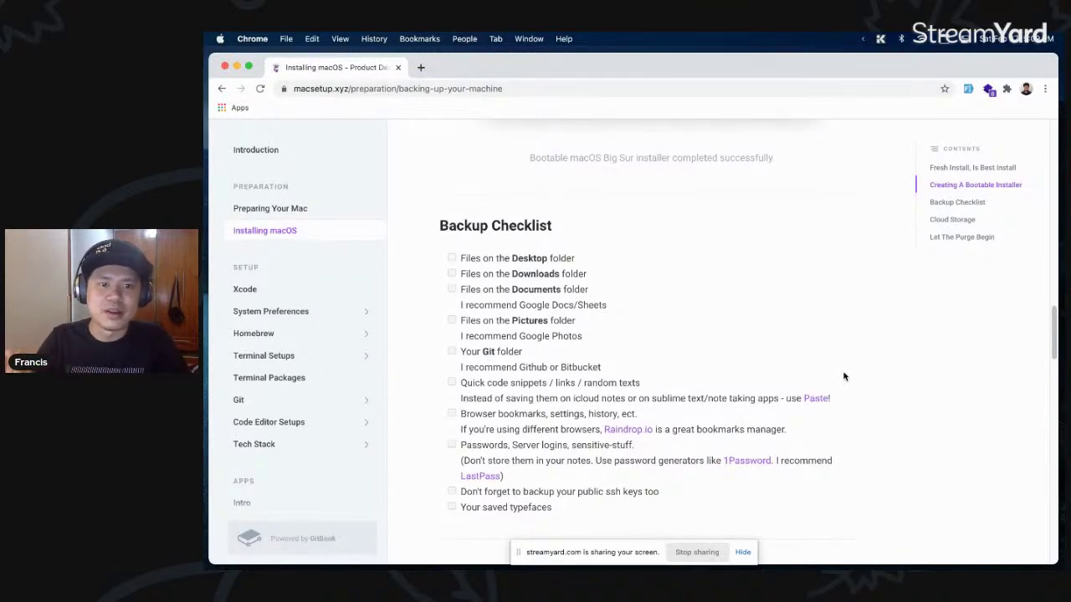
scroll(666, 244, "down", 2)
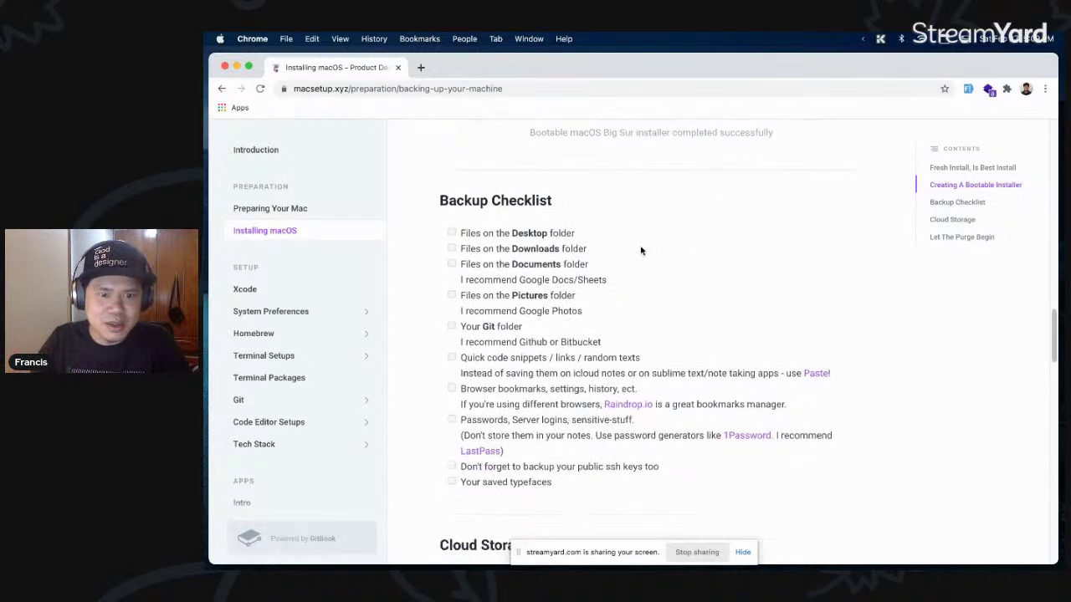
left_click_drag(497, 256, 567, 290)
scroll(567, 289, "down", 2)
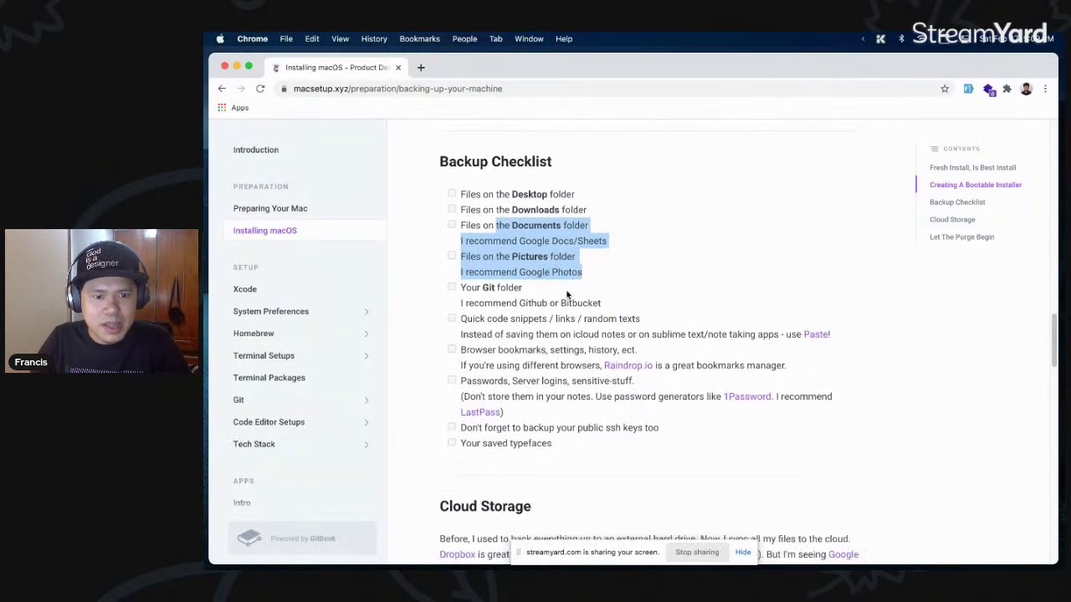
scroll(568, 288, "down", 1)
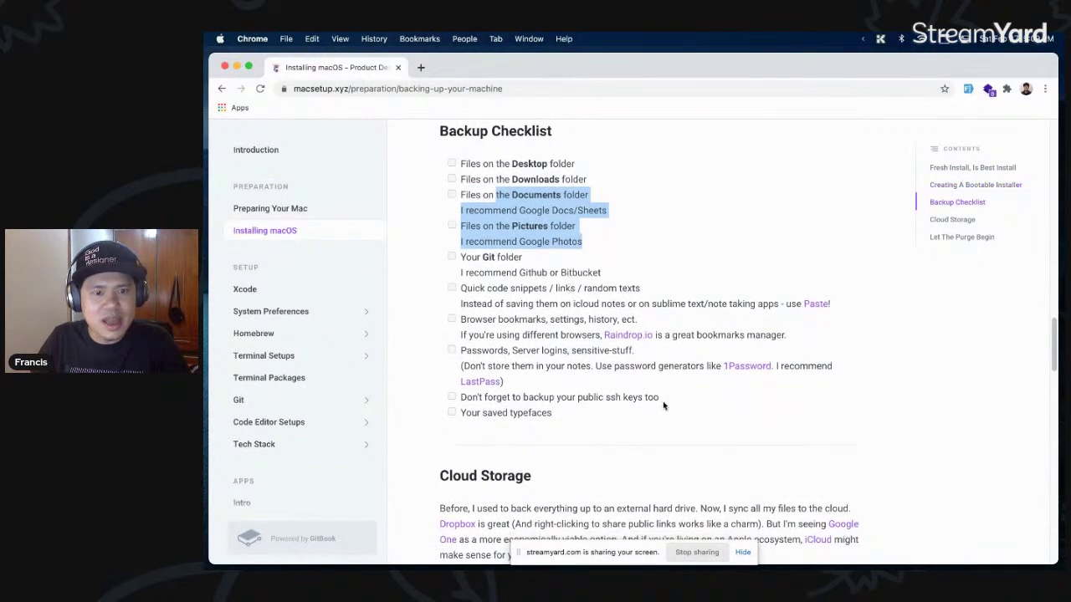
left_click_drag(620, 417, 512, 194)
left_click(529, 168)
double_click(536, 194)
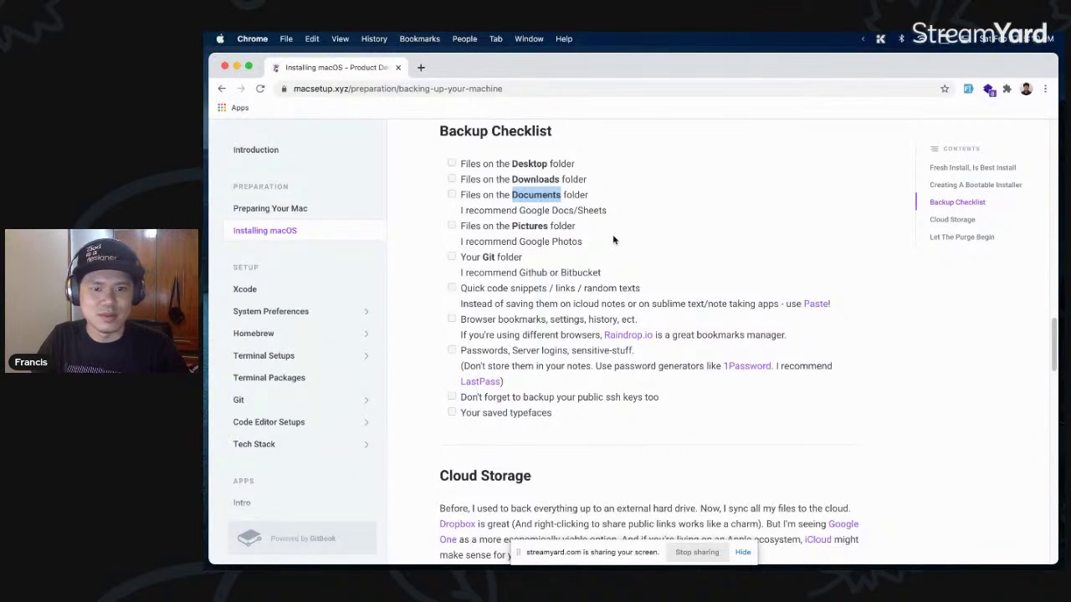
left_click(610, 258)
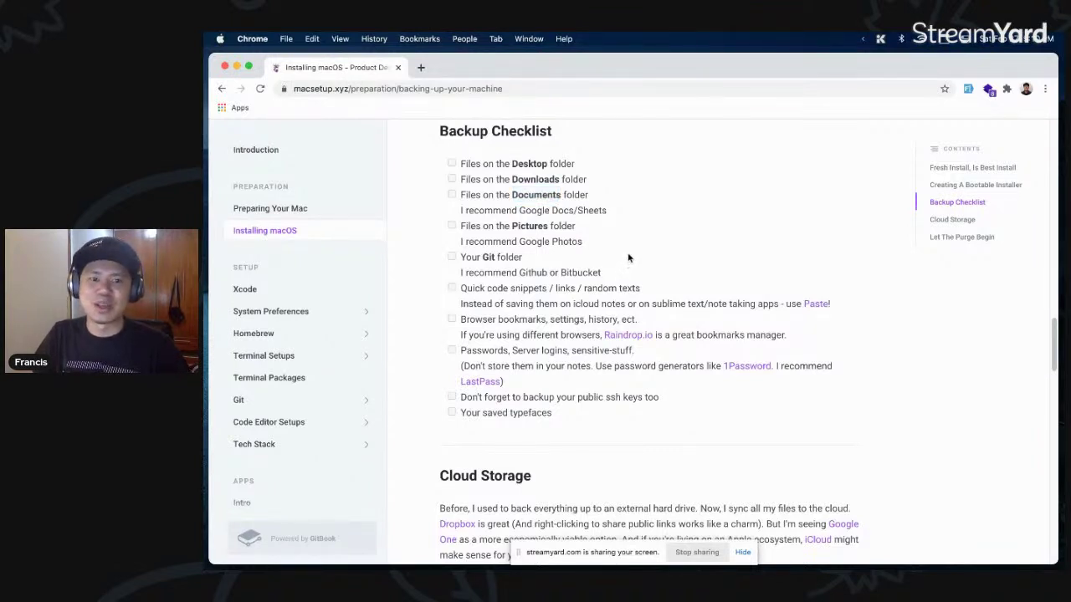
- Scroll down to the Cloud Storage section showing Google One's 15 GB–2 TB plans
scroll(634, 257, "down", 1)
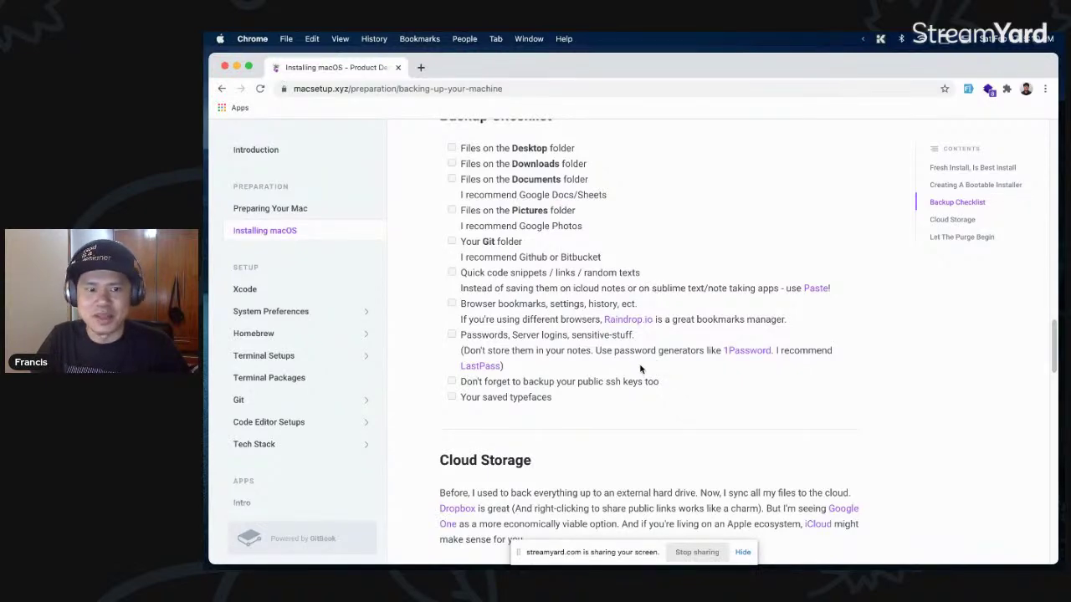
scroll(641, 368, "down", 1)
scroll(616, 391, "down", 10)
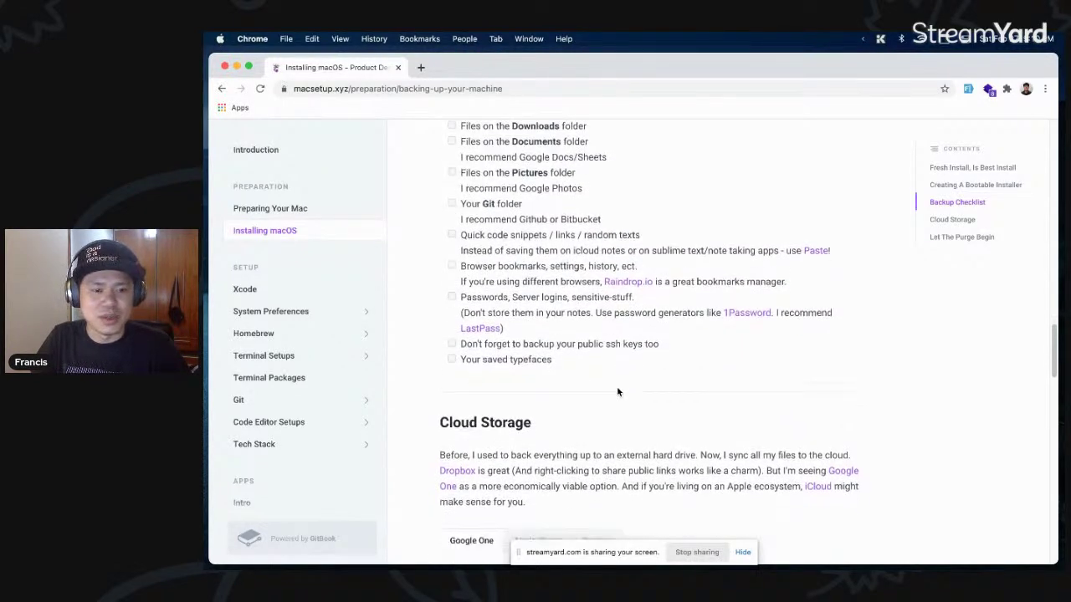
scroll(576, 256, "down", 1)
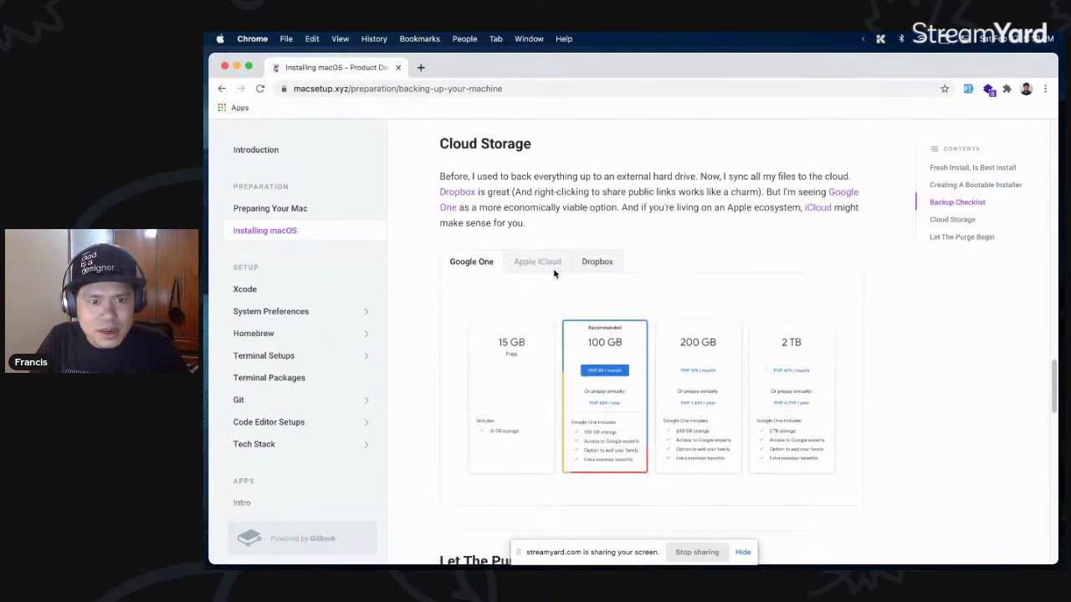
left_click(540, 264)
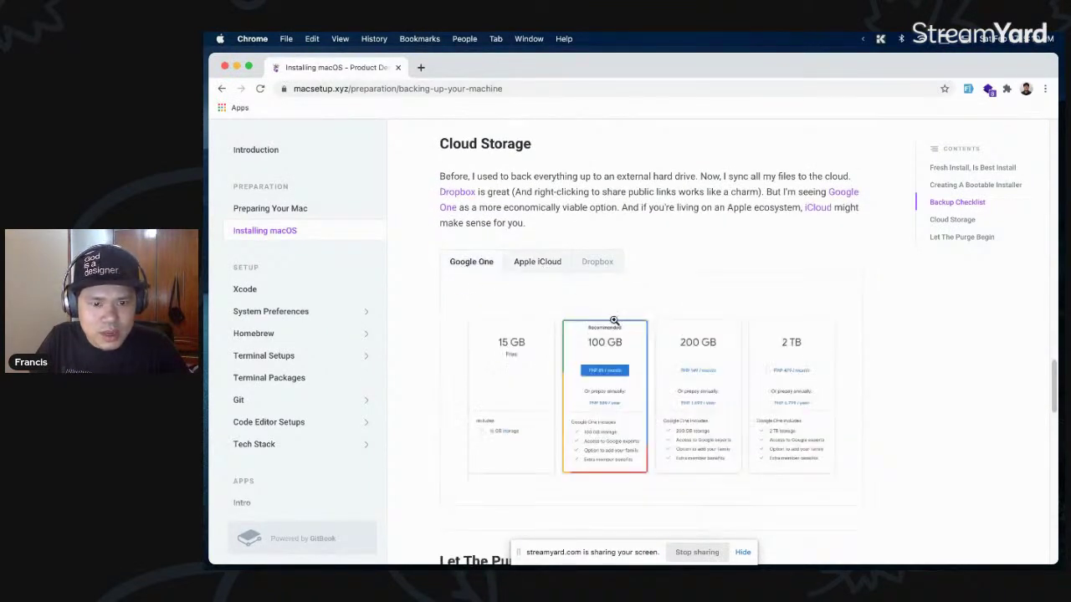
scroll(619, 327, "down", 1)
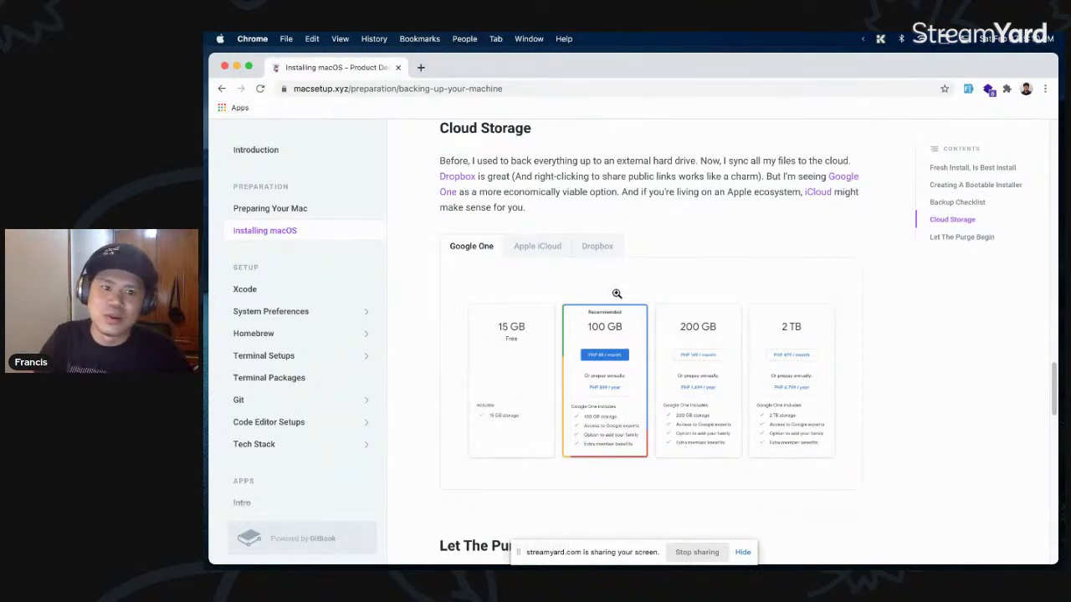
scroll(616, 294, "down", 1)
left_click(544, 223)
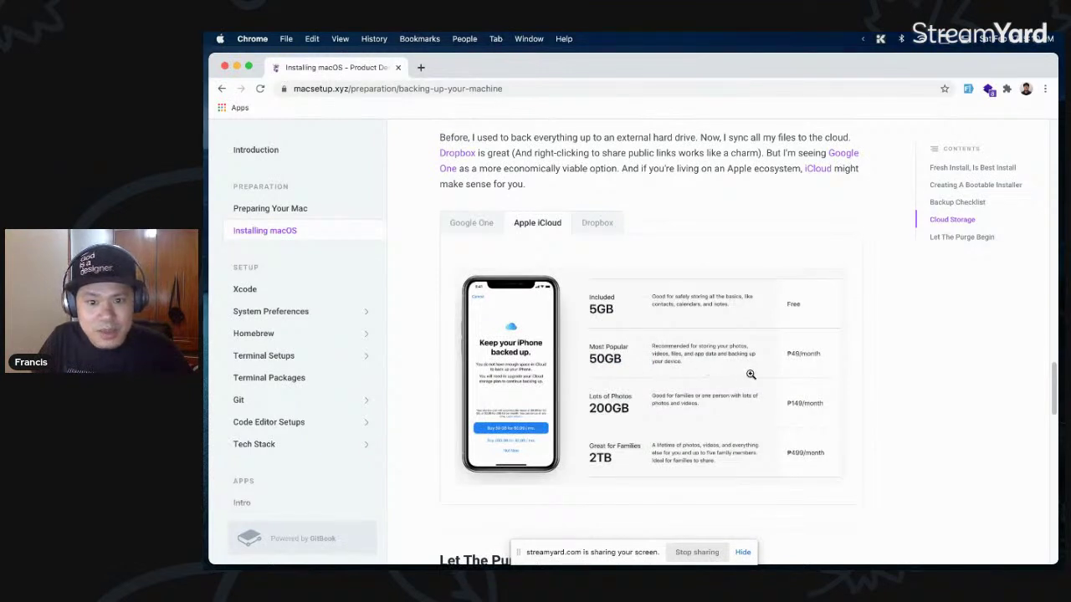
scroll(734, 369, "down", 1)
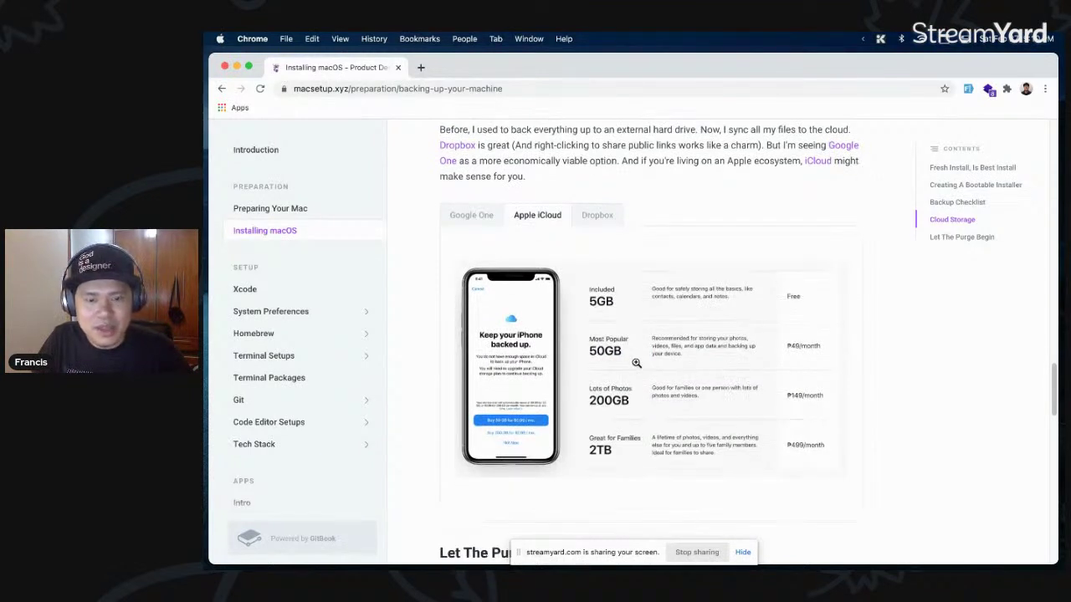
left_click(501, 223)
left_click(540, 217)
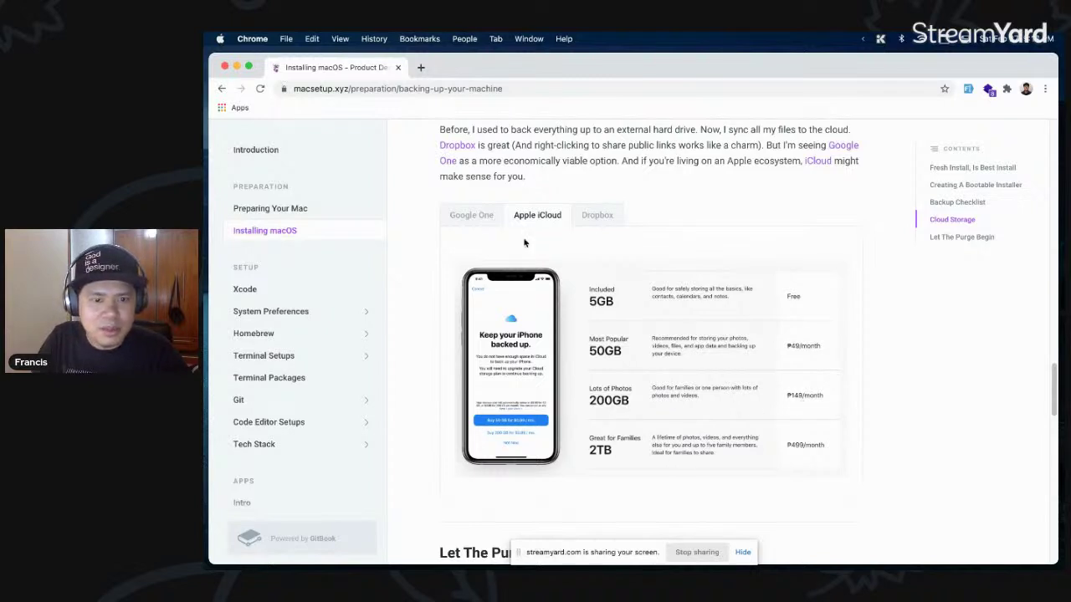
left_click(475, 217)
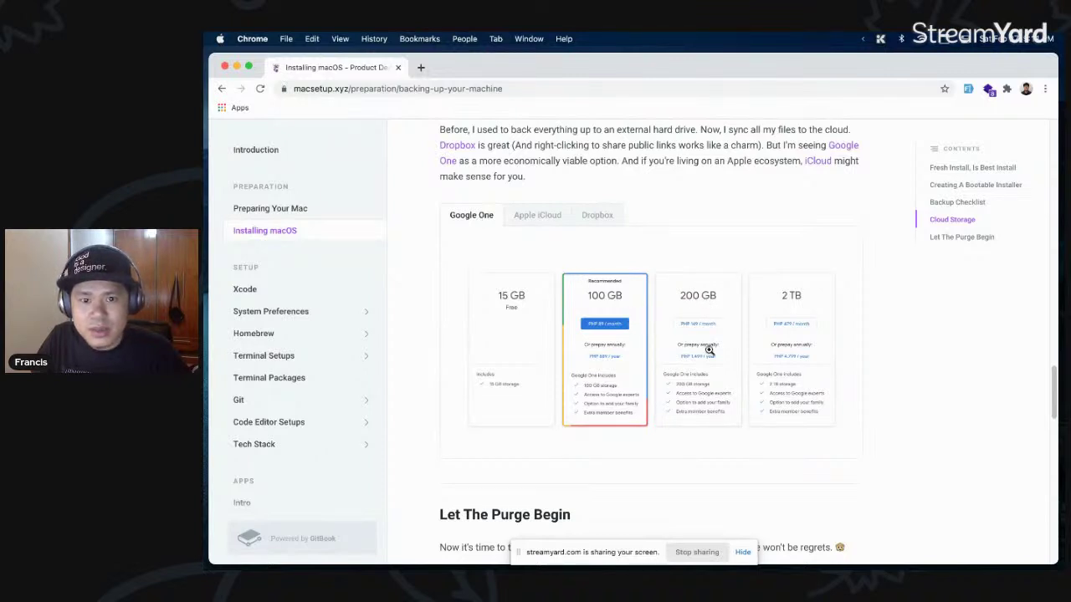
left_click(525, 218)
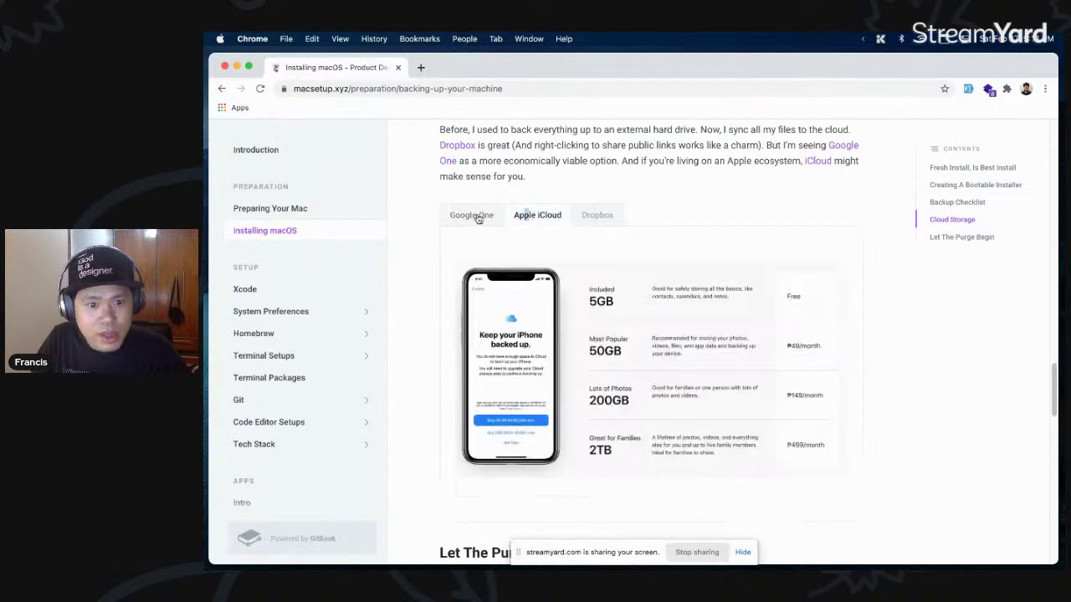
left_click(480, 216)
left_click(530, 218)
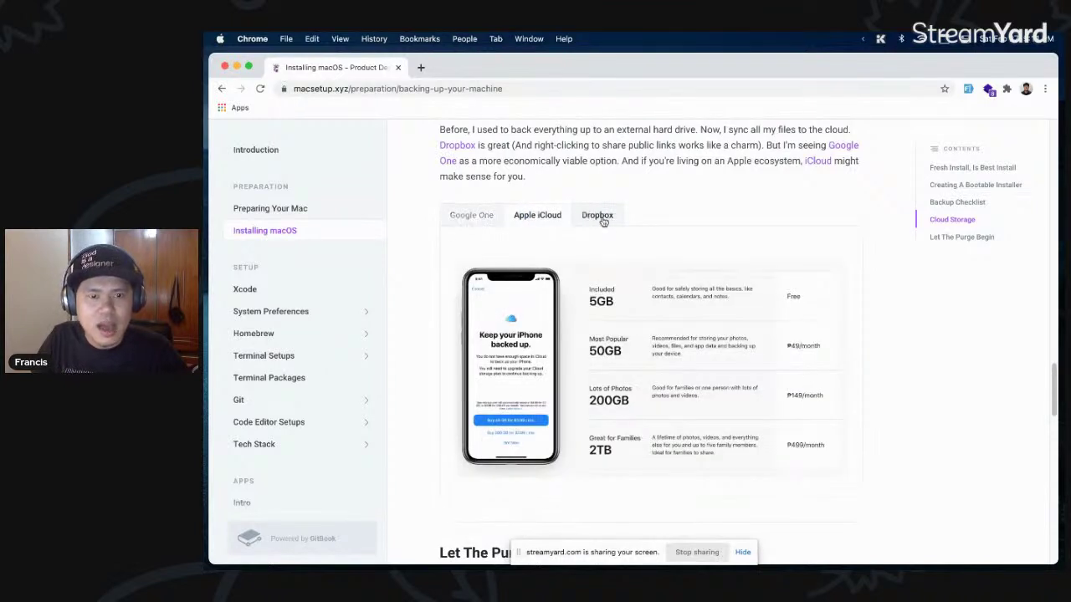
left_click(599, 217)
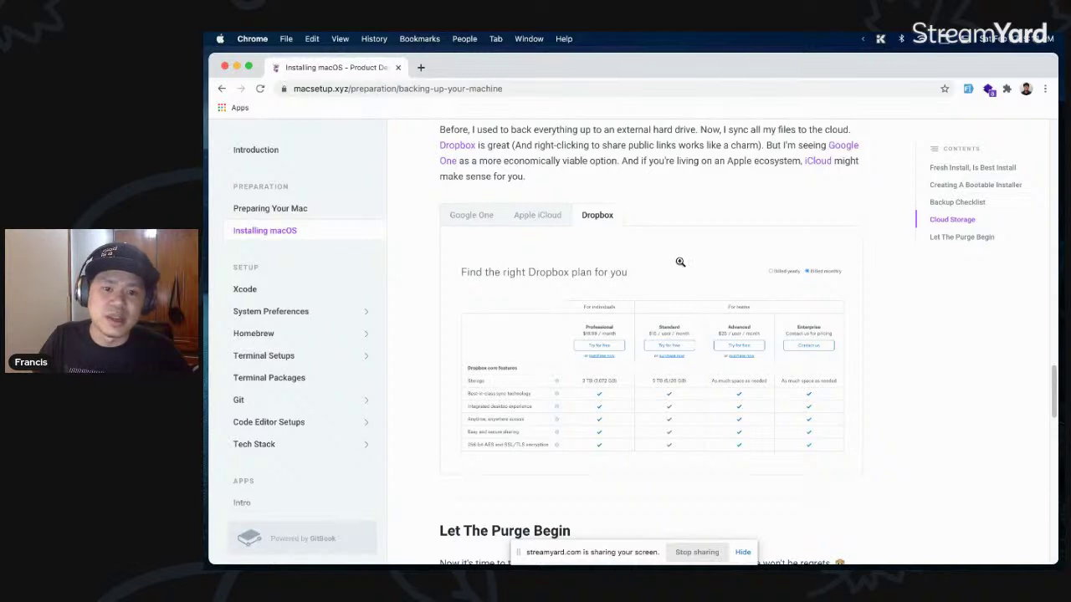
scroll(680, 262, "down", 1)
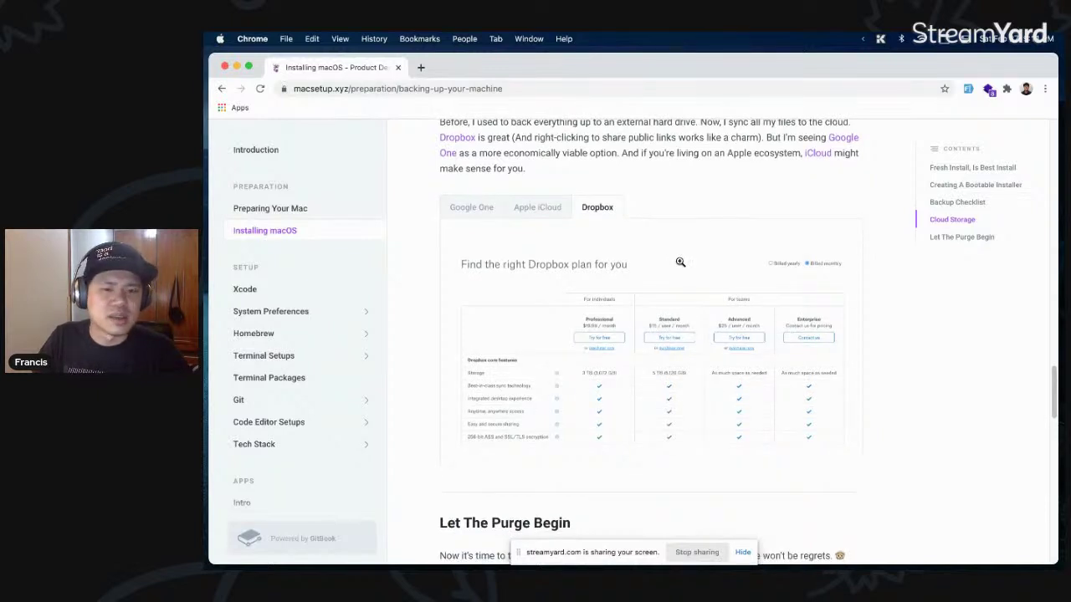
scroll(680, 261, "down", 1)
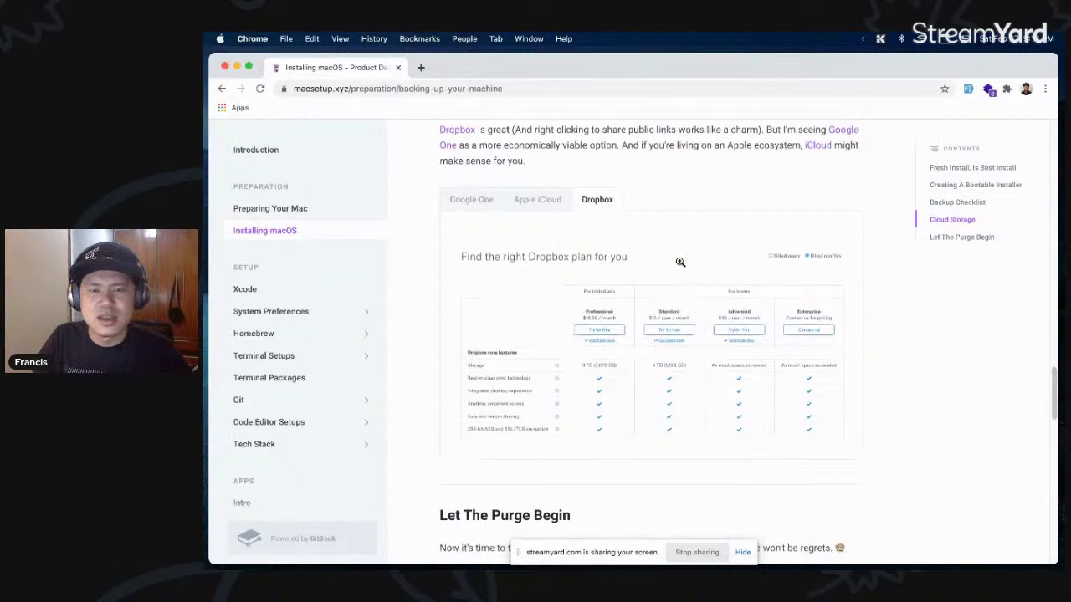
left_click(530, 204)
left_click(608, 207)
left_click(537, 203)
left_click(485, 202)
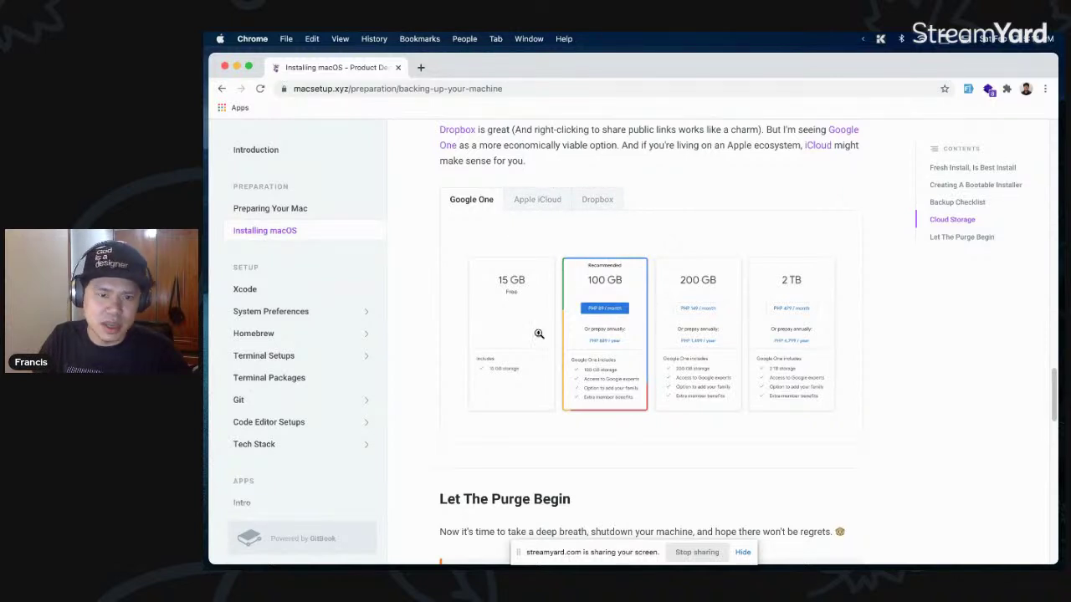
scroll(661, 326, "down", 3)
- Scroll through Let The Purge Begin and the Disk Utility screenshots, then go to the Xcode page
scroll(580, 264, "down", 5)
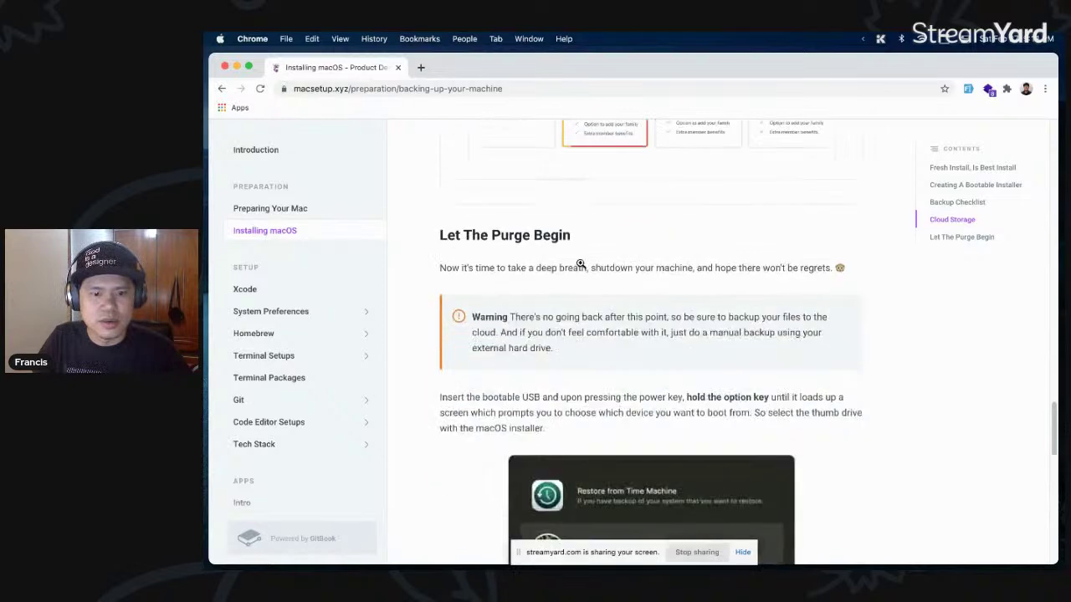
scroll(642, 294, "down", 2)
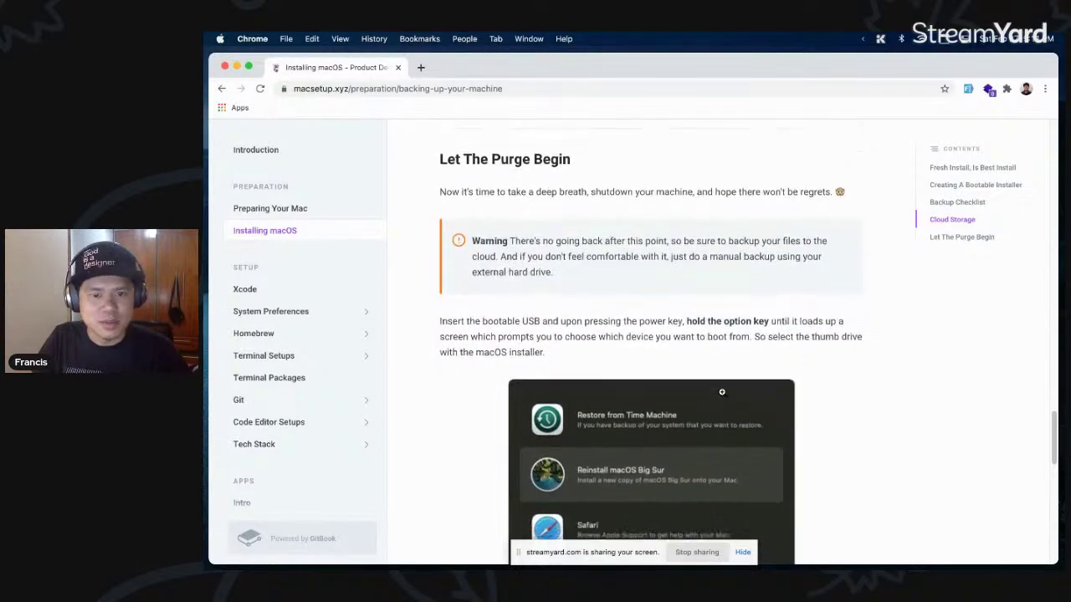
scroll(623, 296, "down", 10)
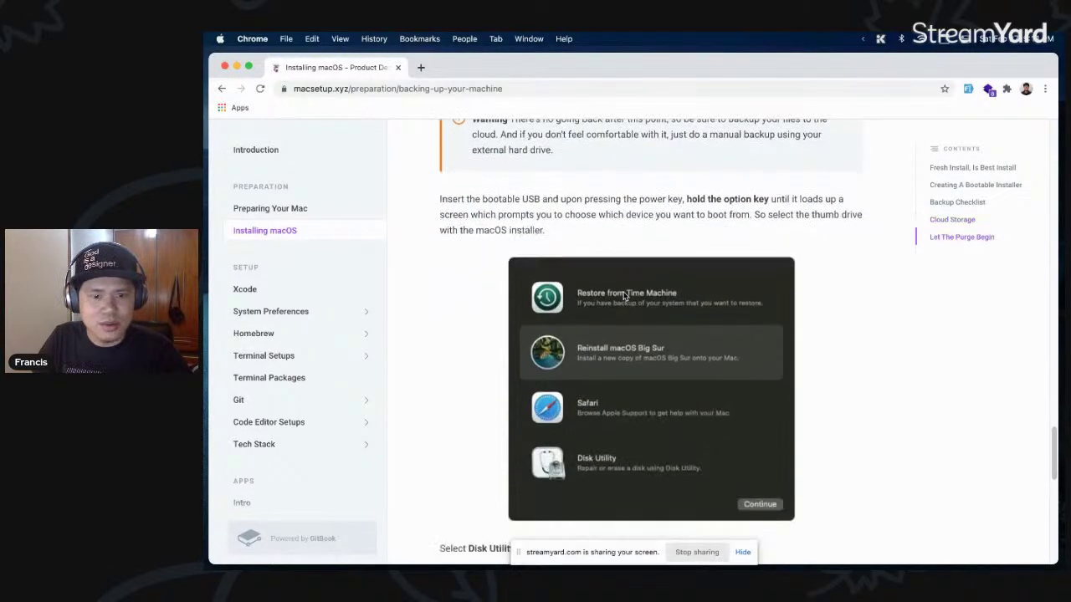
scroll(736, 345, "down", 7)
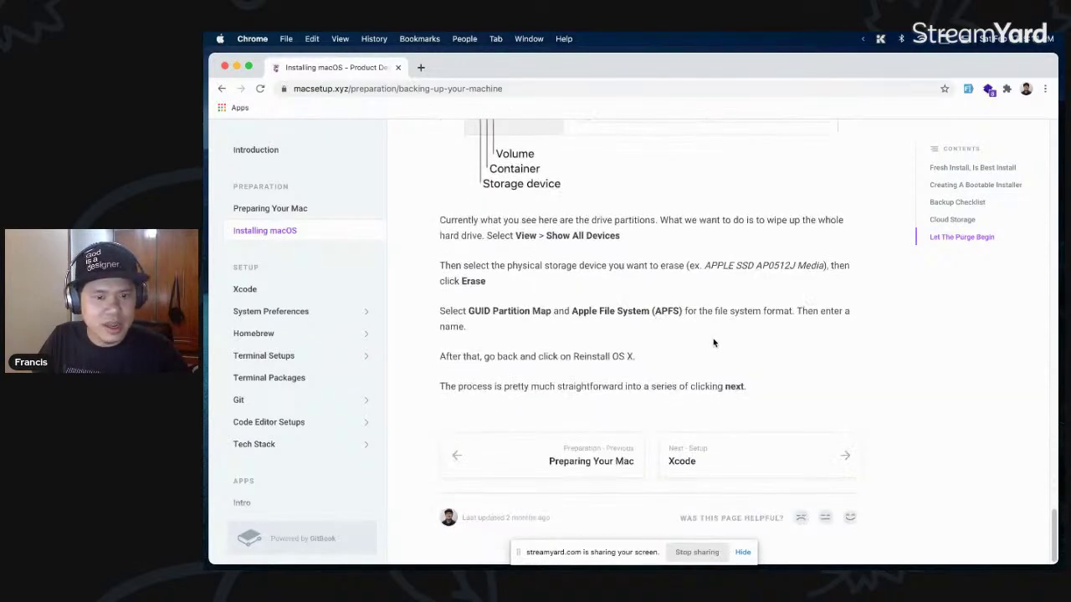
left_click(753, 484)
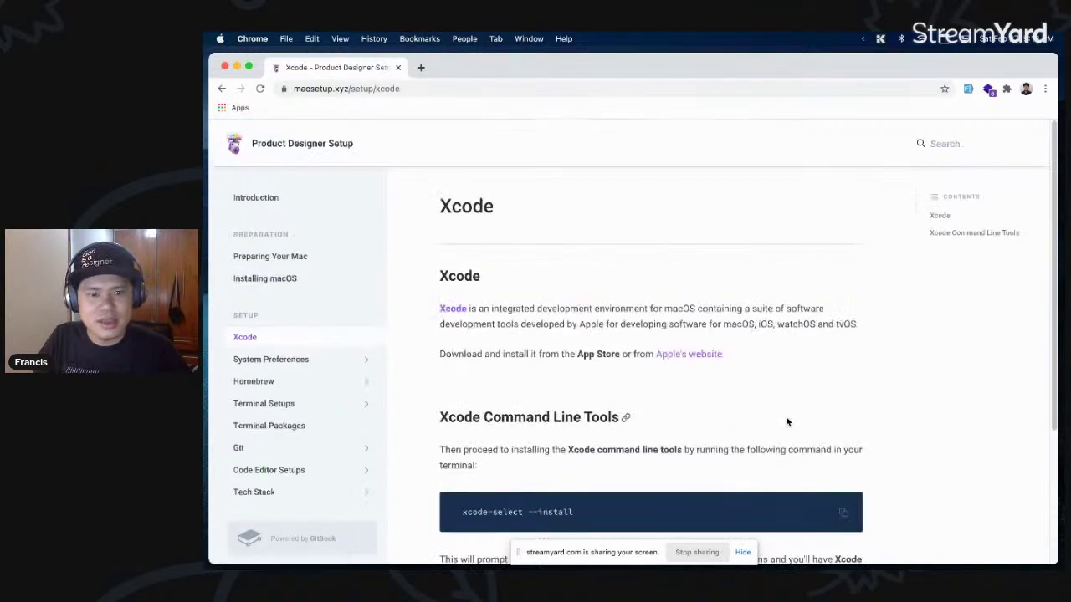
- Read the Xcode page's xcode-select --install instructions, then continue to System Preferences
scroll(787, 422, "down", 1)
scroll(705, 314, "down", 1)
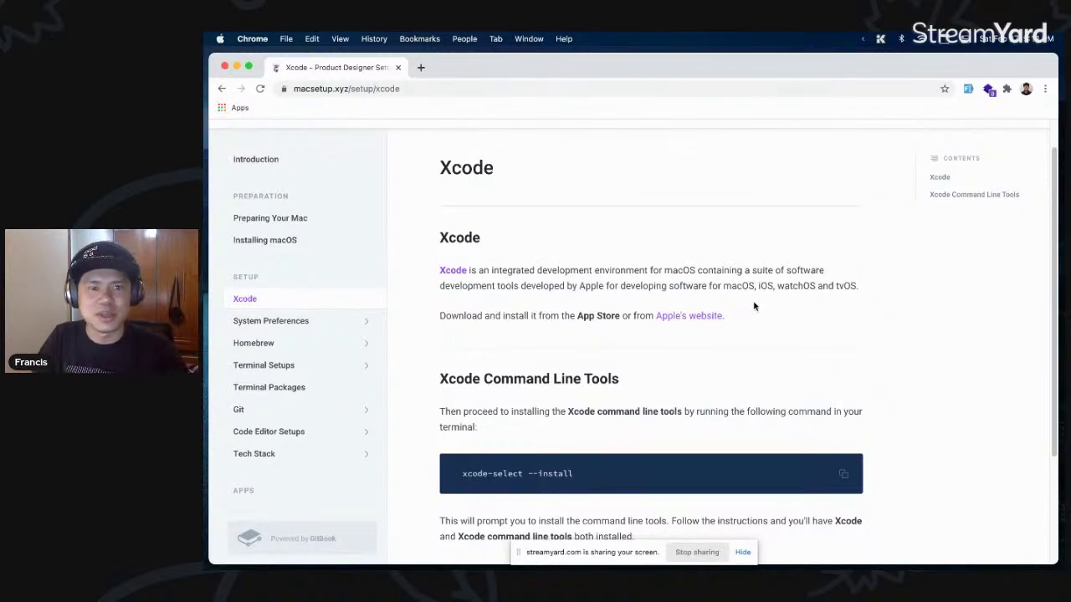
scroll(595, 251, "down", 3)
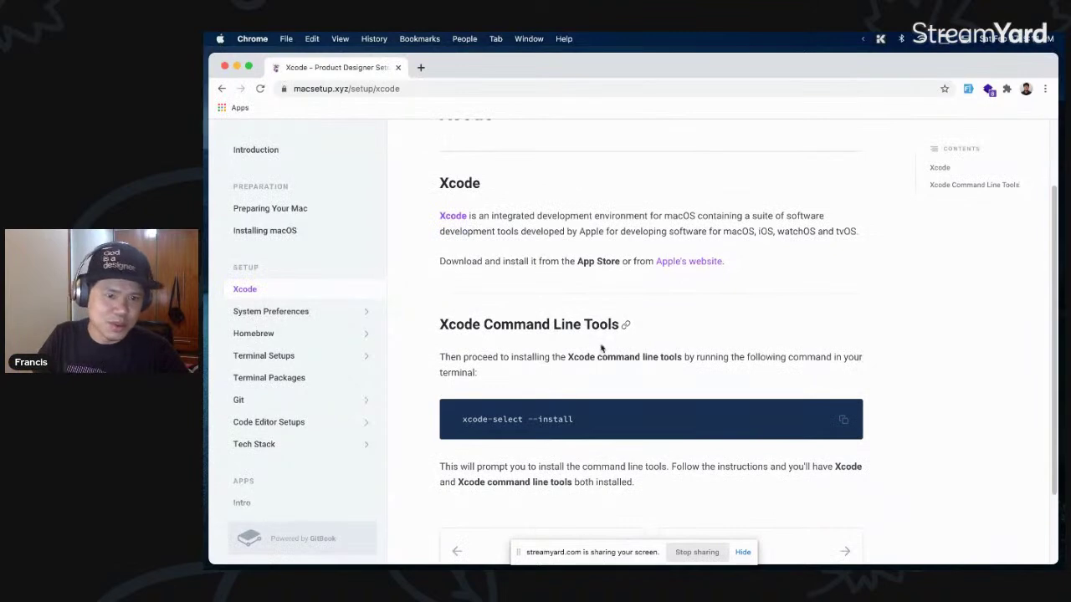
scroll(602, 349, "down", 3)
scroll(635, 341, "down", 1)
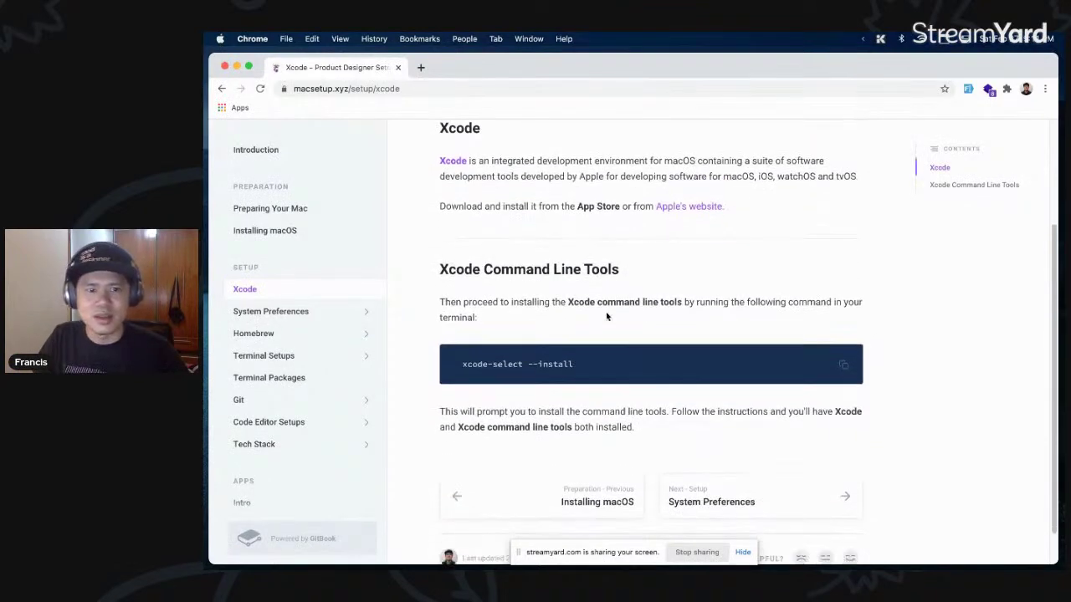
scroll(621, 318, "down", 1)
left_click(800, 473)
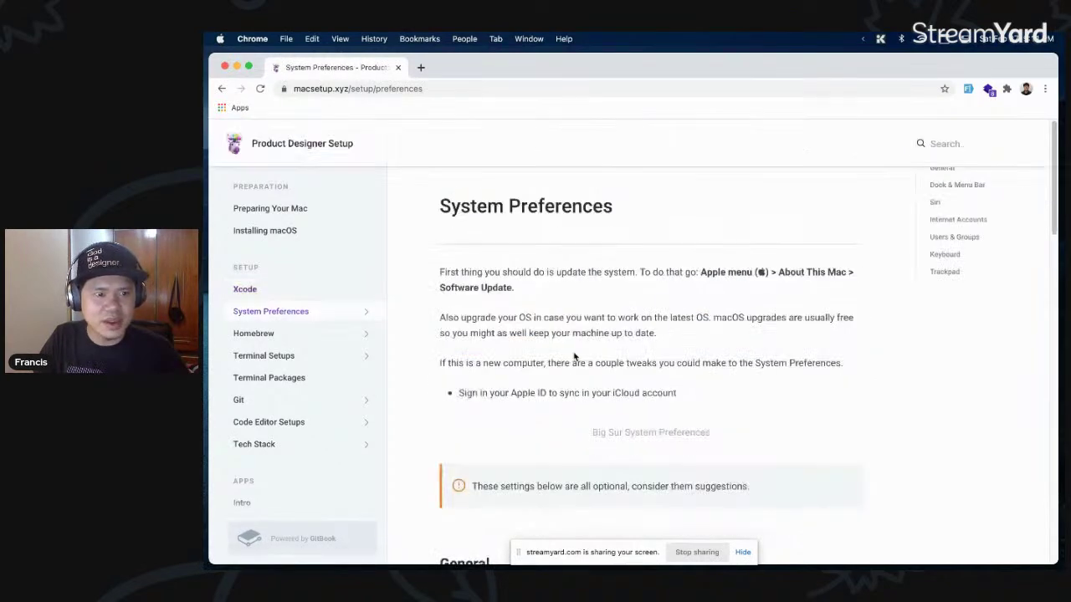
- Read down to the General and Dock & Menu Bar sections, briefly selecting the Appearance line
scroll(710, 306, "down", 5)
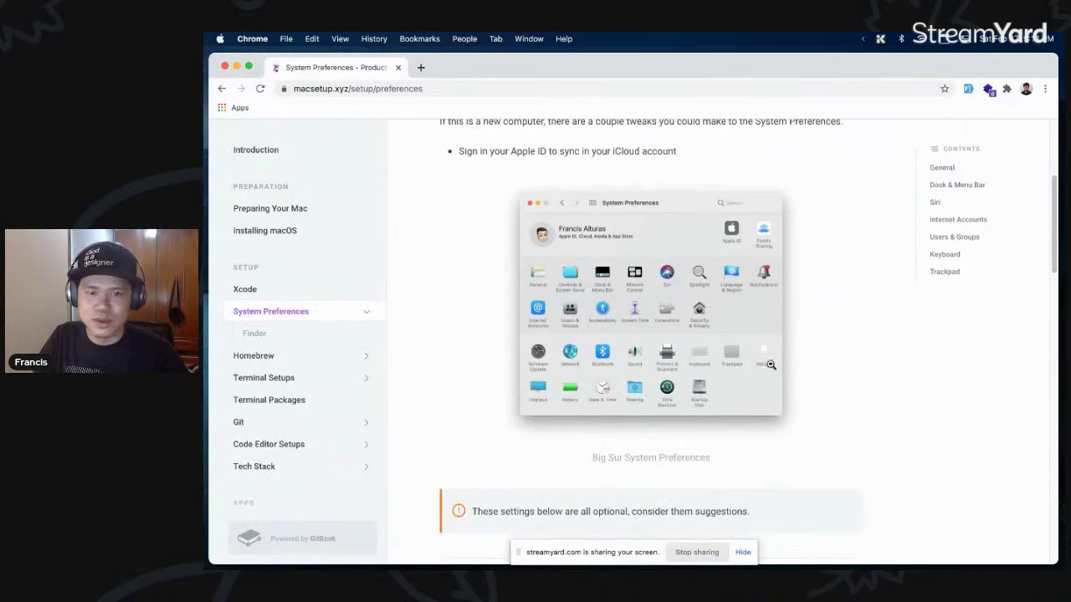
scroll(809, 359, "down", 2)
scroll(814, 358, "down", 6)
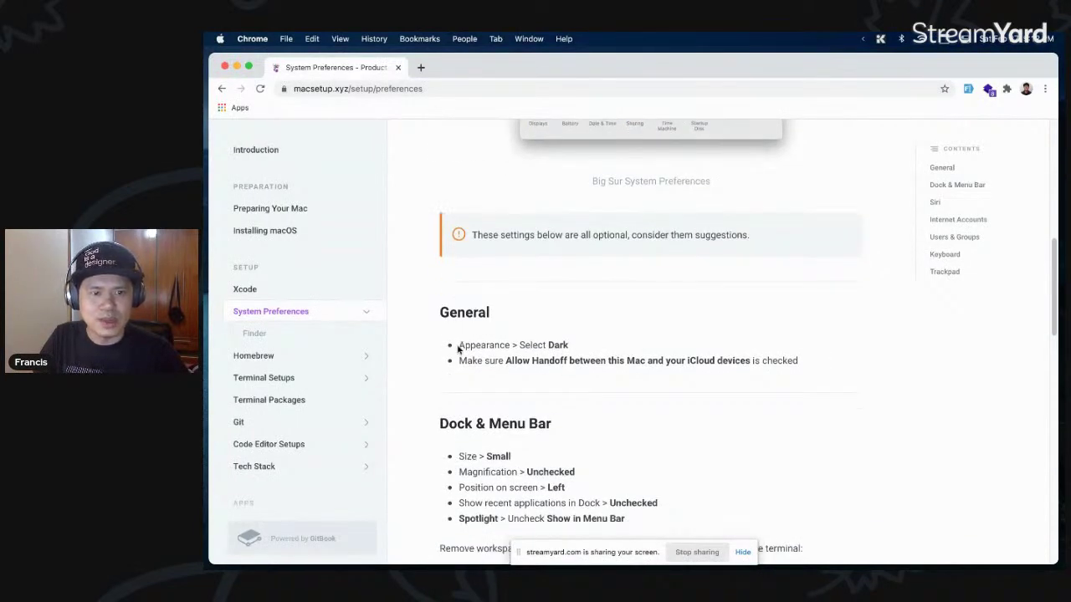
left_click_drag(459, 350, 576, 352)
left_click(612, 355)
scroll(645, 362, "down", 1)
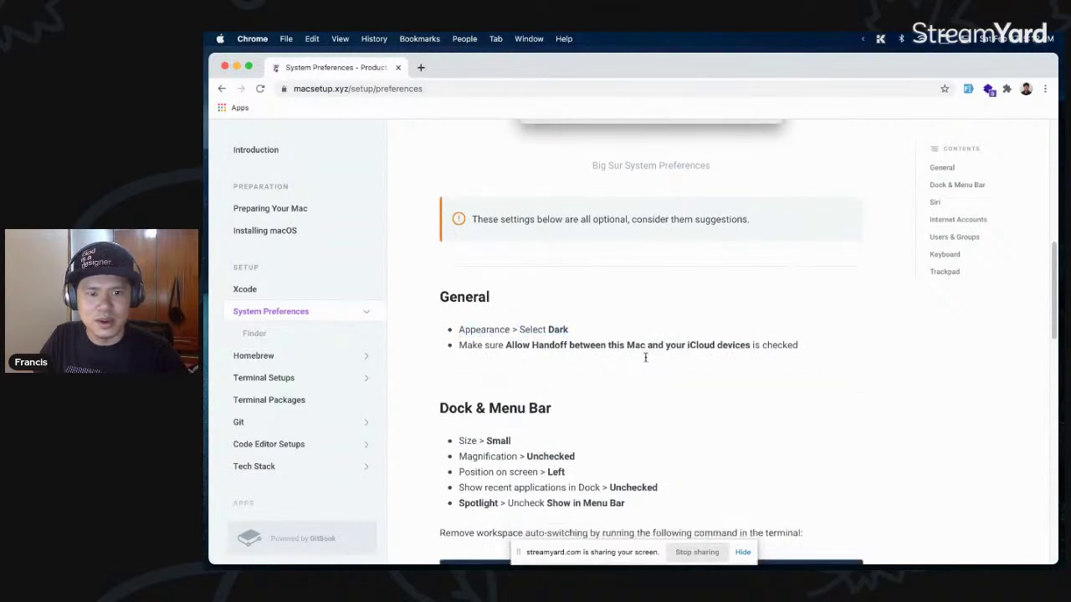
scroll(645, 362, "down", 3)
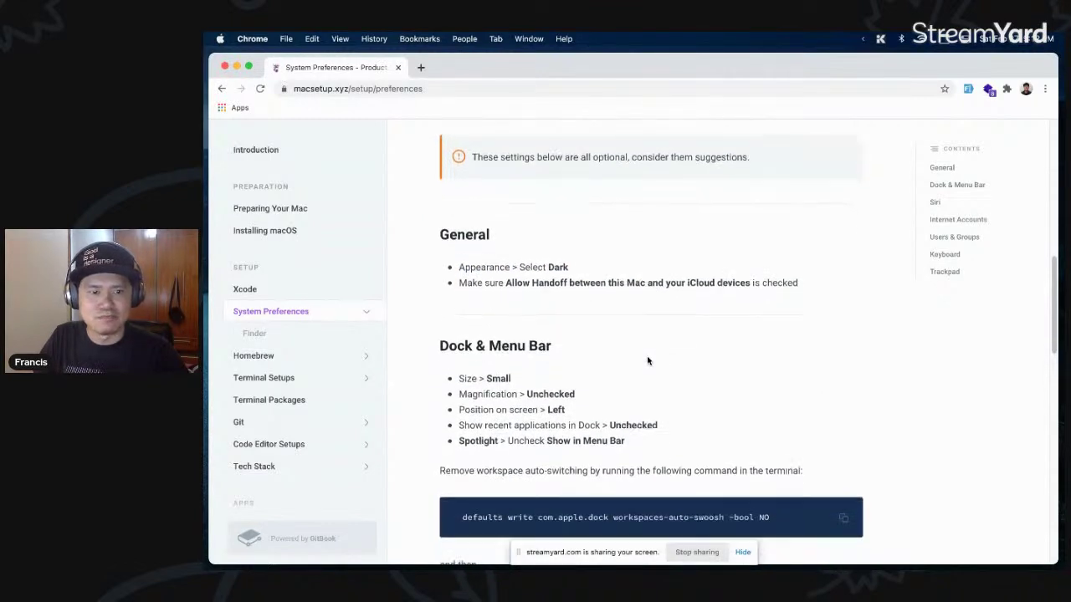
scroll(648, 361, "down", 1)
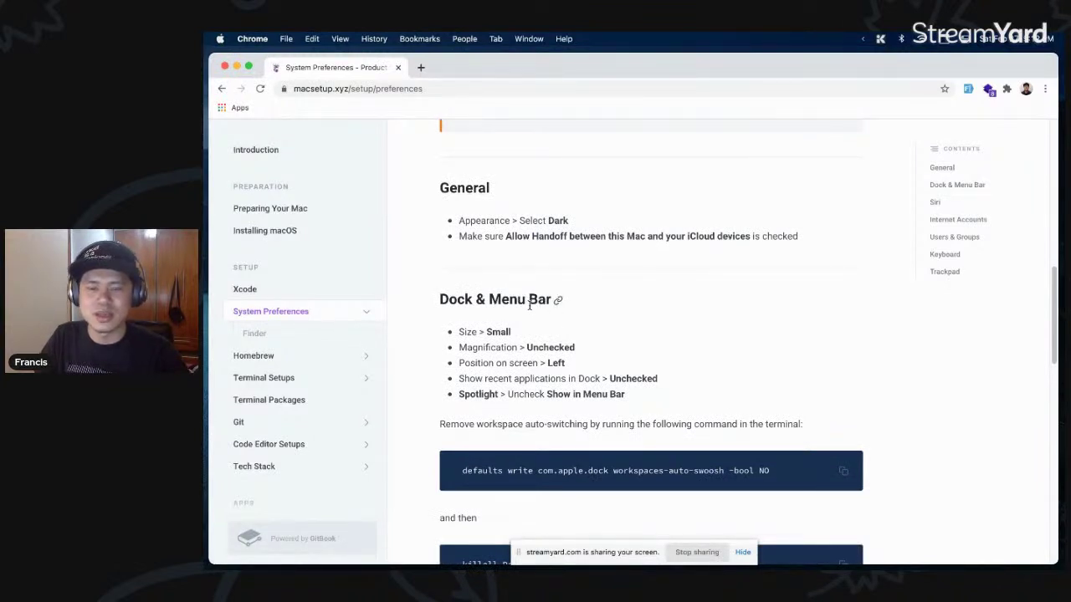
key("super+space")
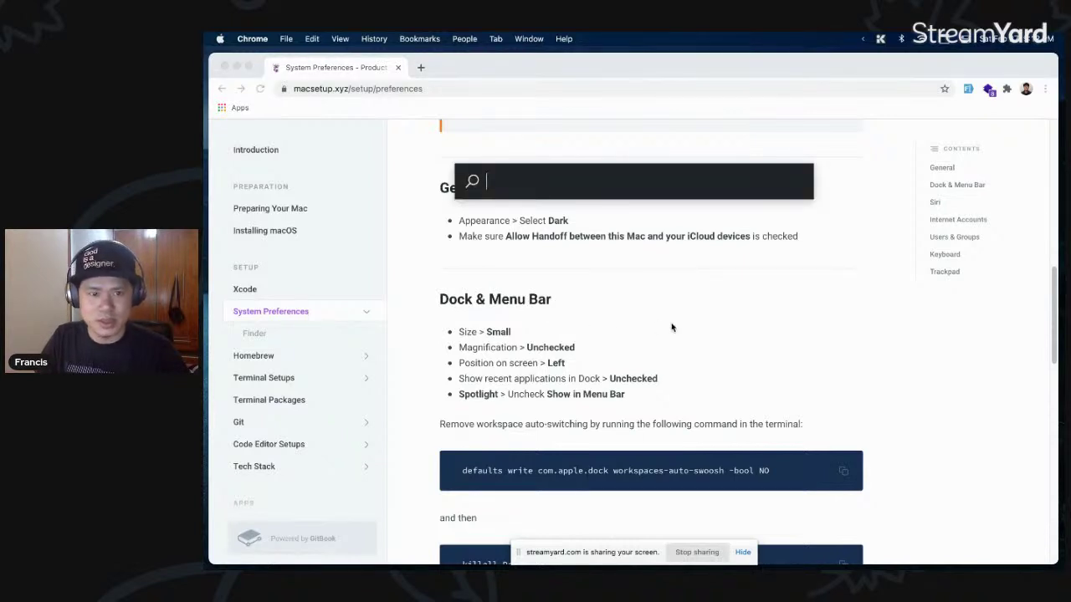
type("ual")
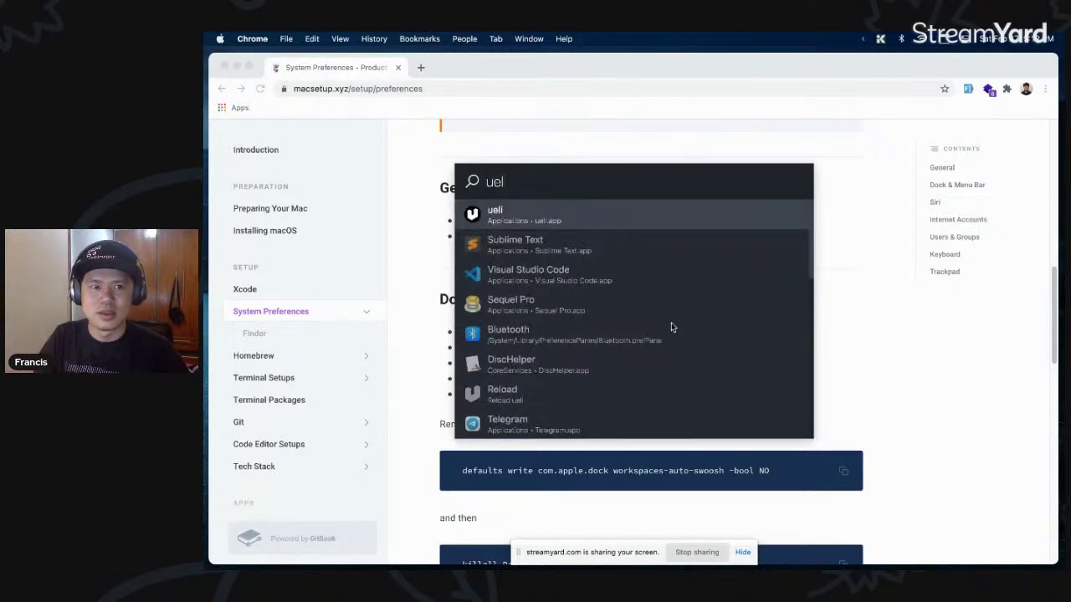
key("Escape")
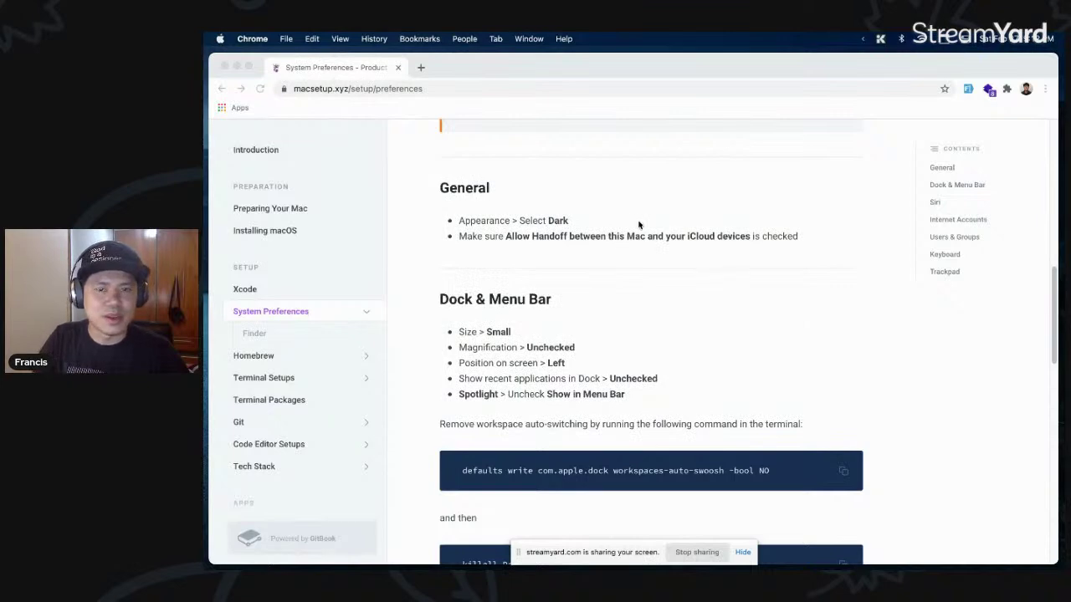
mouse_move(215, 327)
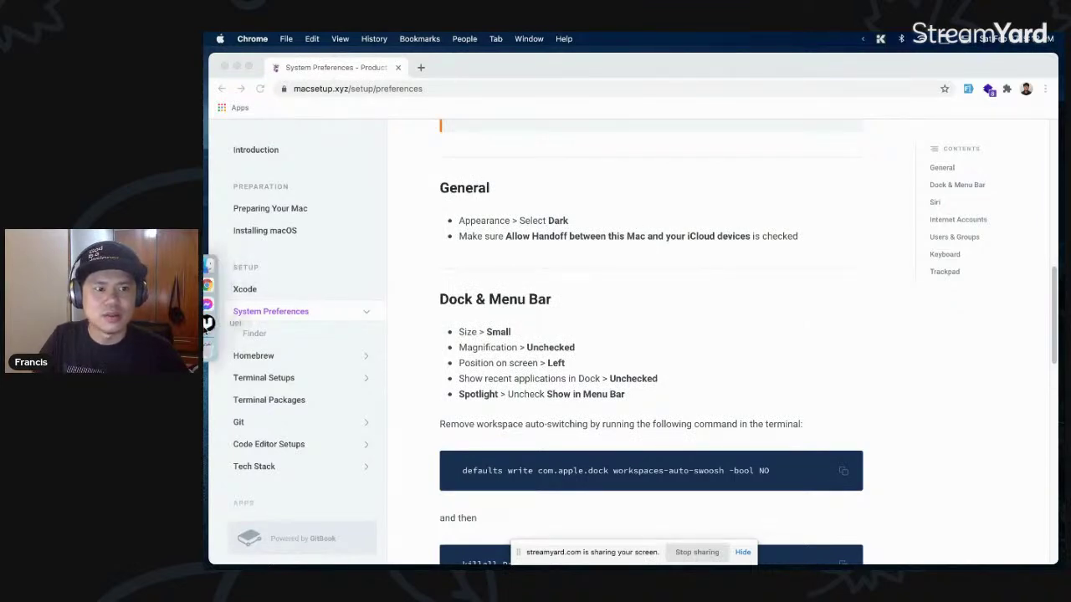
key("ctrl+Up")
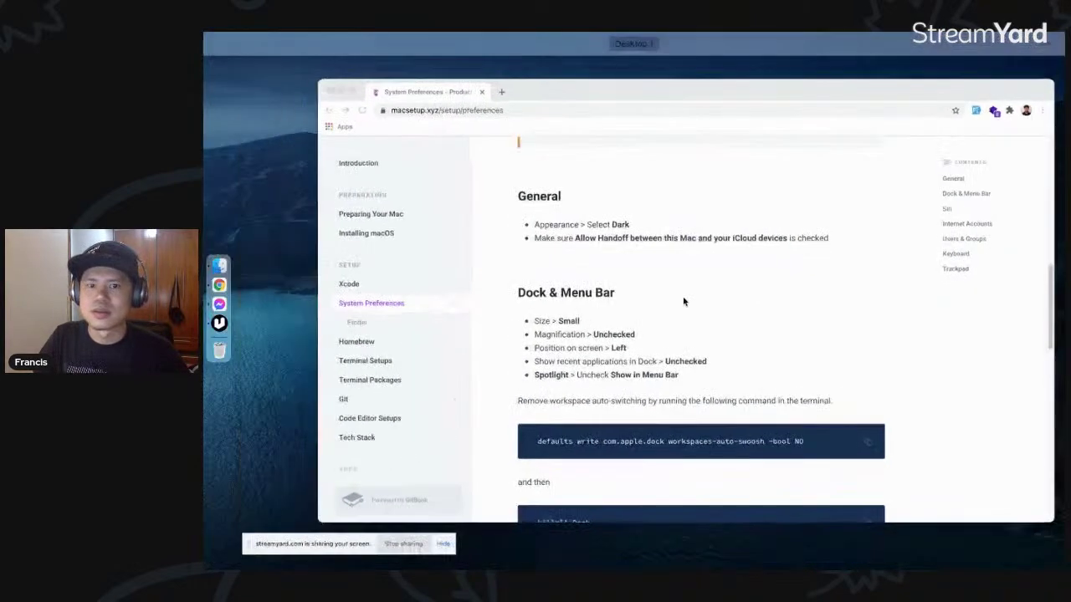
left_click(621, 239)
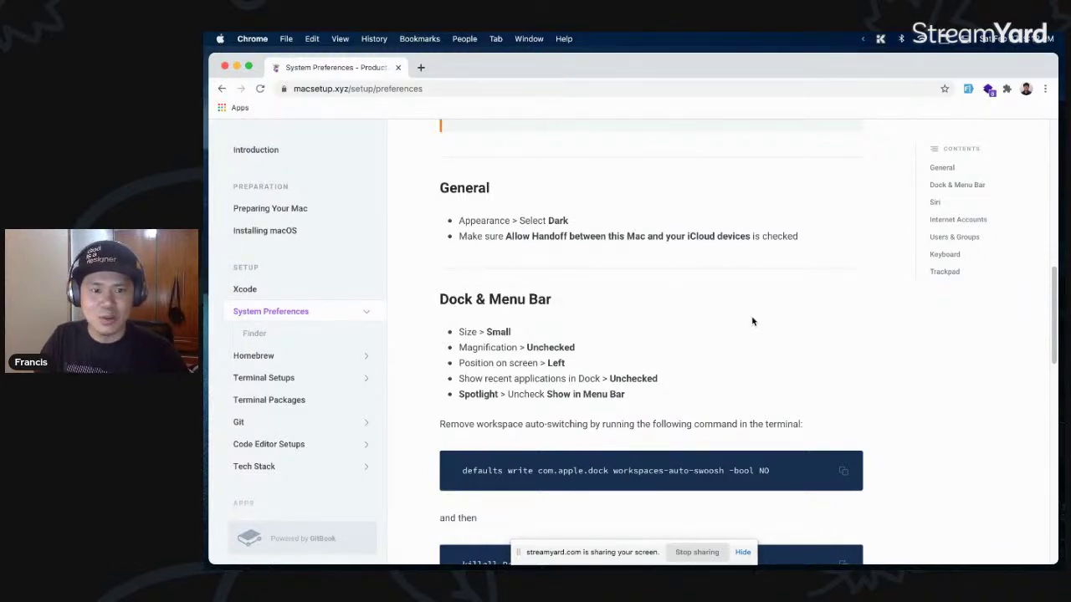
- Read through Siri, Internet Accounts, Keyboard and Trackpad, highlighting the Ask Siri line, then go to Finder
scroll(753, 322, "down", 3)
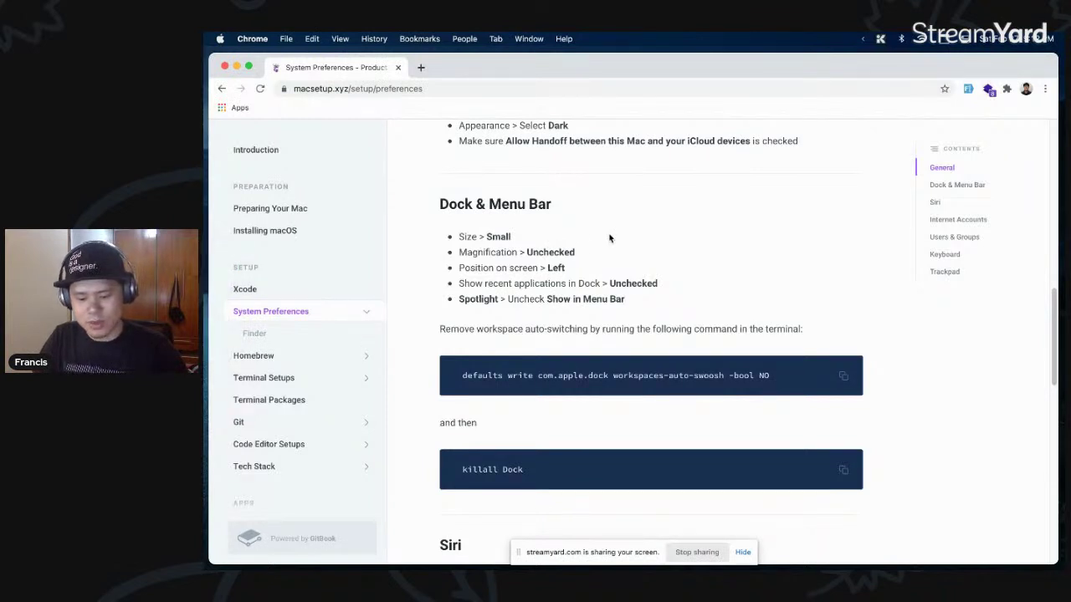
scroll(669, 267, "down", 2)
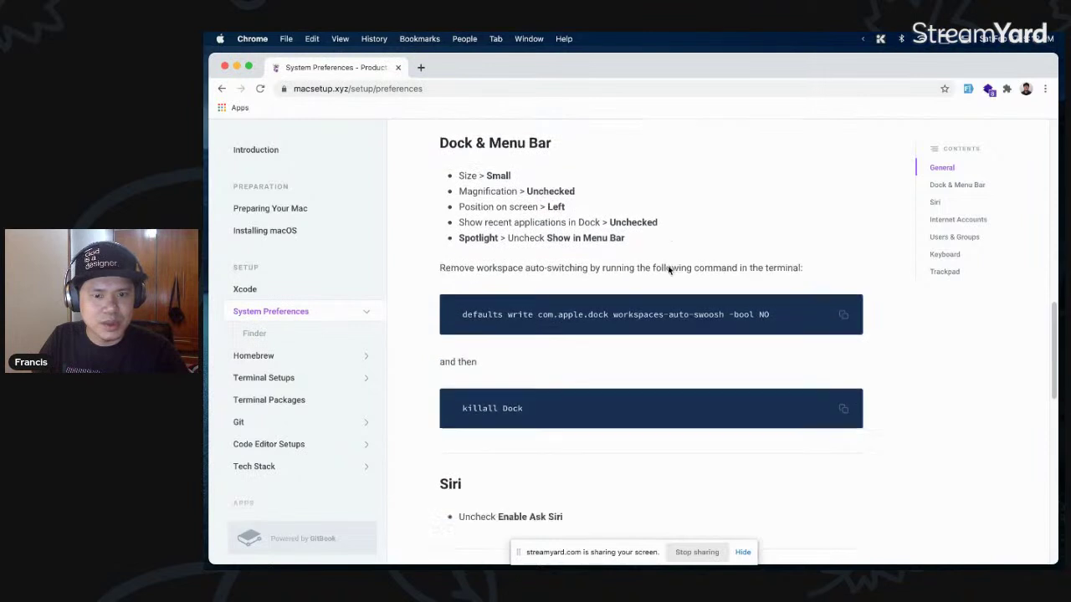
scroll(669, 270, "down", 5)
scroll(668, 270, "down", 1)
left_click_drag(577, 288, 464, 286)
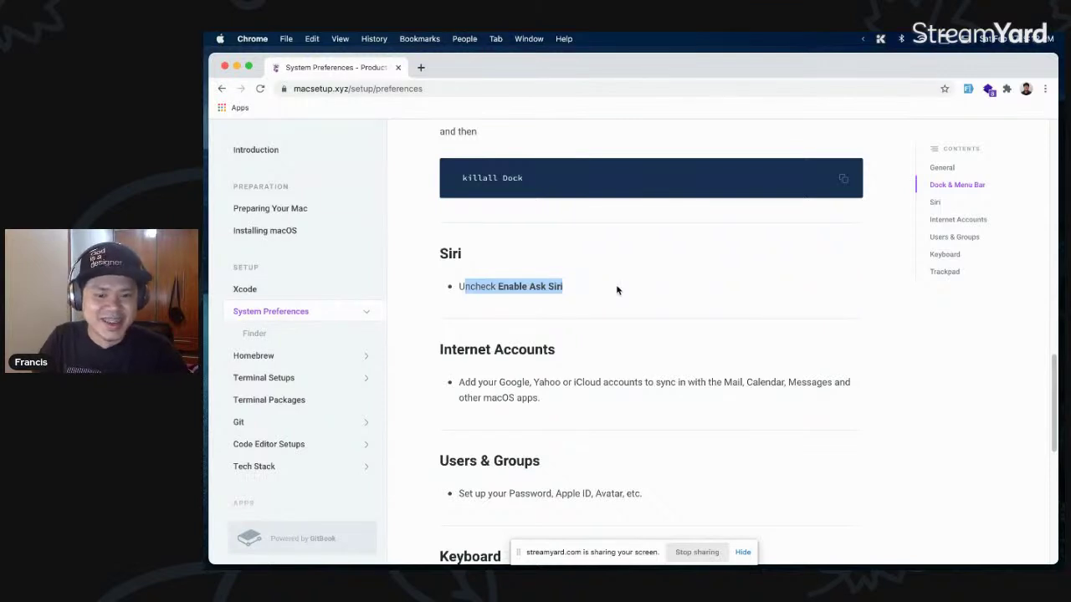
scroll(616, 290, "down", 3)
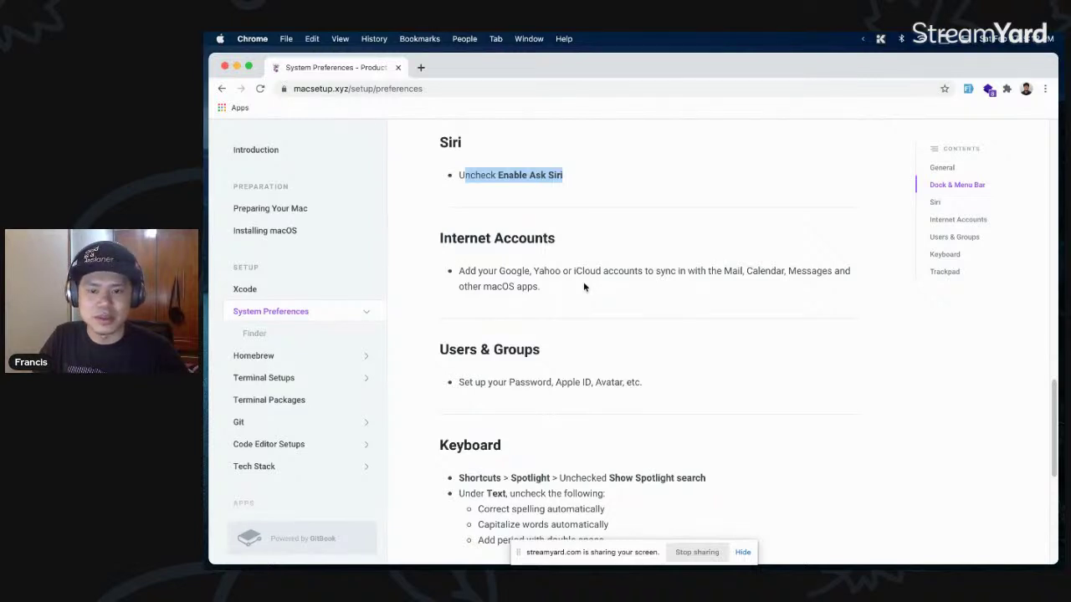
left_click_drag(584, 287, 574, 271)
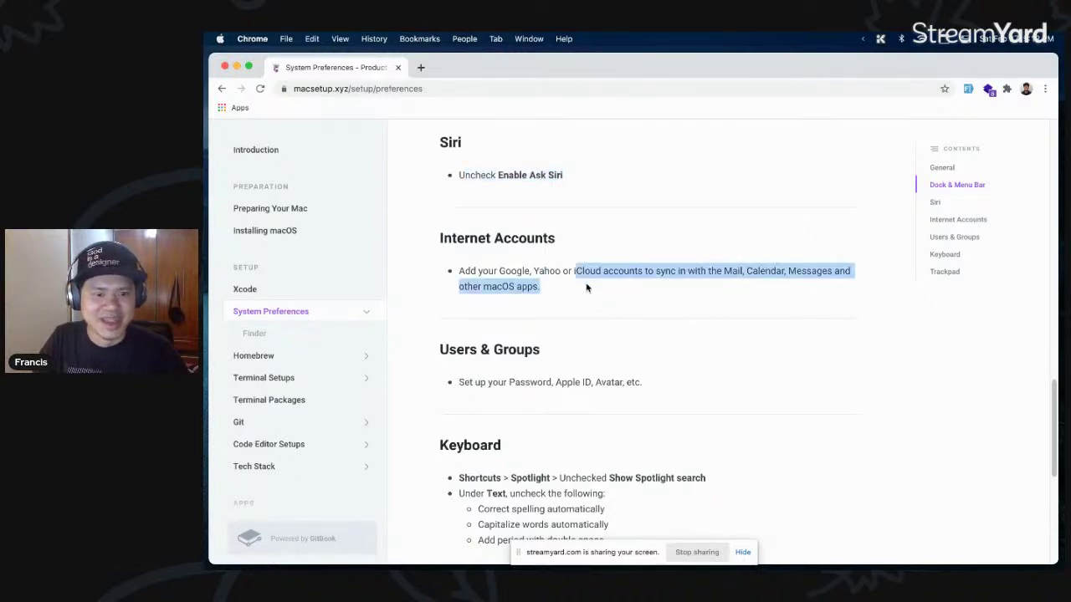
scroll(588, 285, "down", 5)
scroll(588, 284, "down", 3)
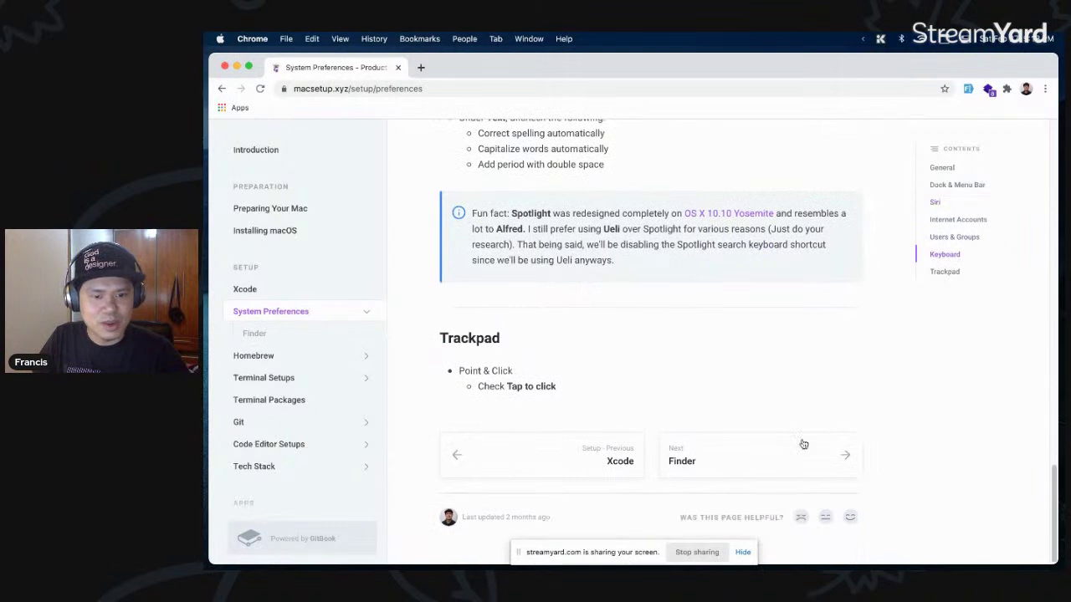
left_click(786, 461)
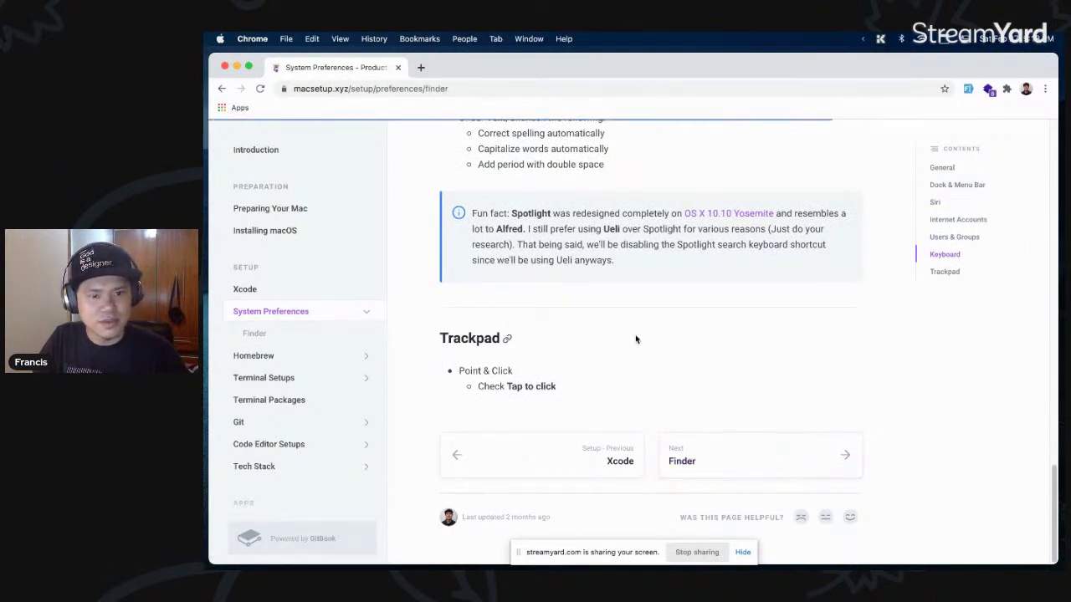
- Read the Finder page down to Modifying the Sidebar, then follow the Next: Homebrew card
scroll(735, 351, "down", 2)
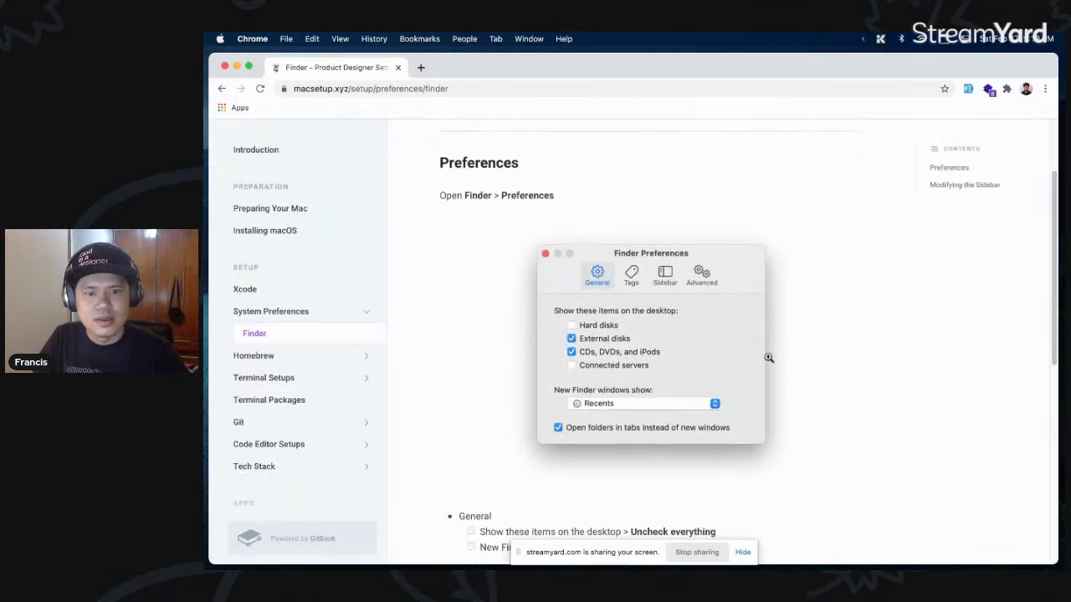
scroll(720, 325, "down", 6)
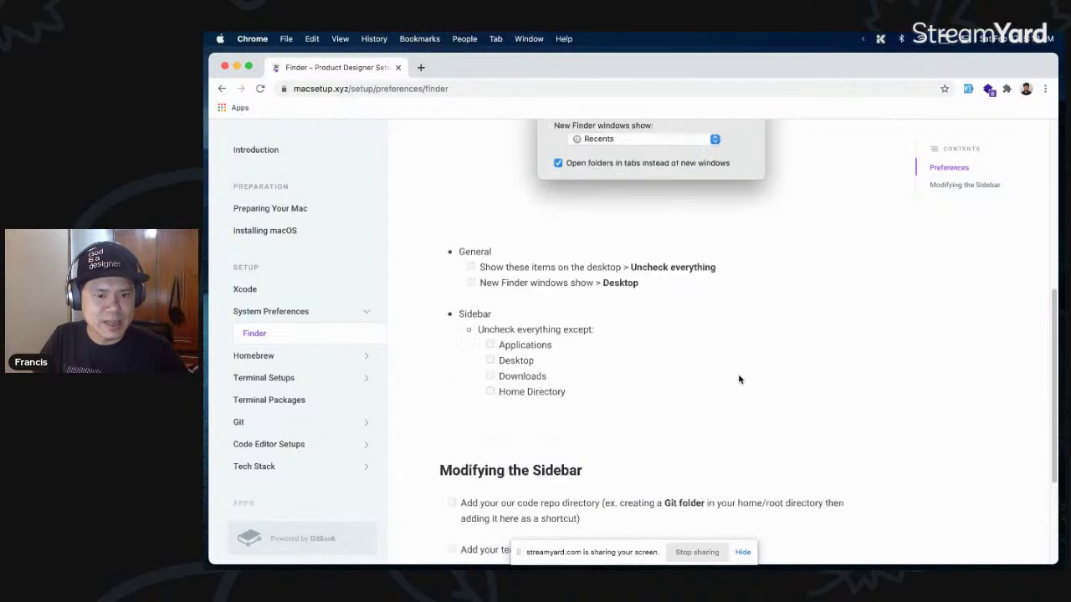
scroll(738, 379, "down", 3)
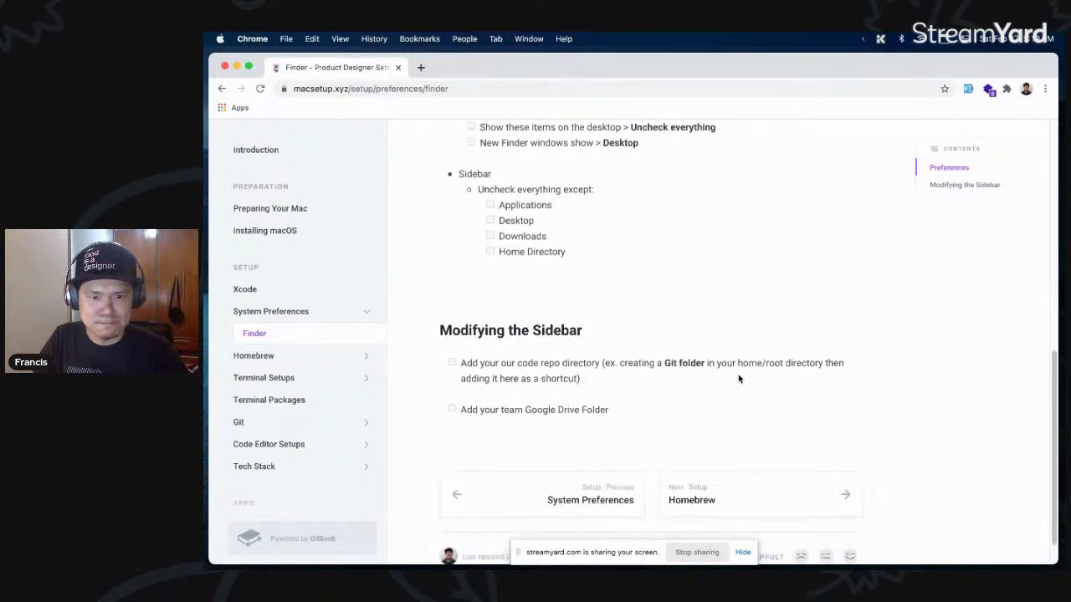
scroll(738, 379, "up", 4)
scroll(738, 379, "down", 2)
scroll(738, 379, "down", 2)
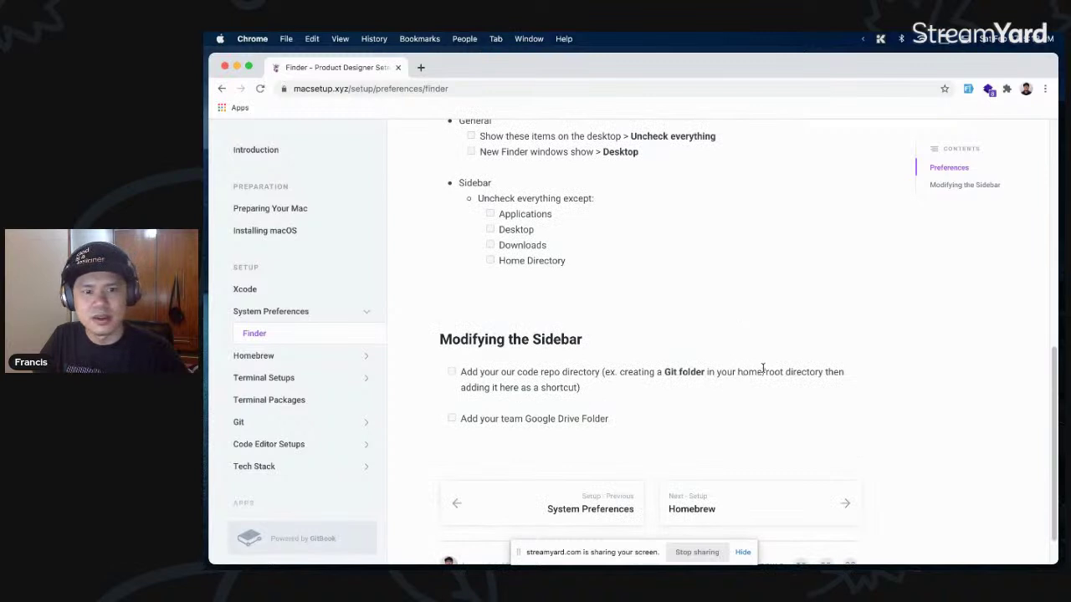
left_click(771, 504)
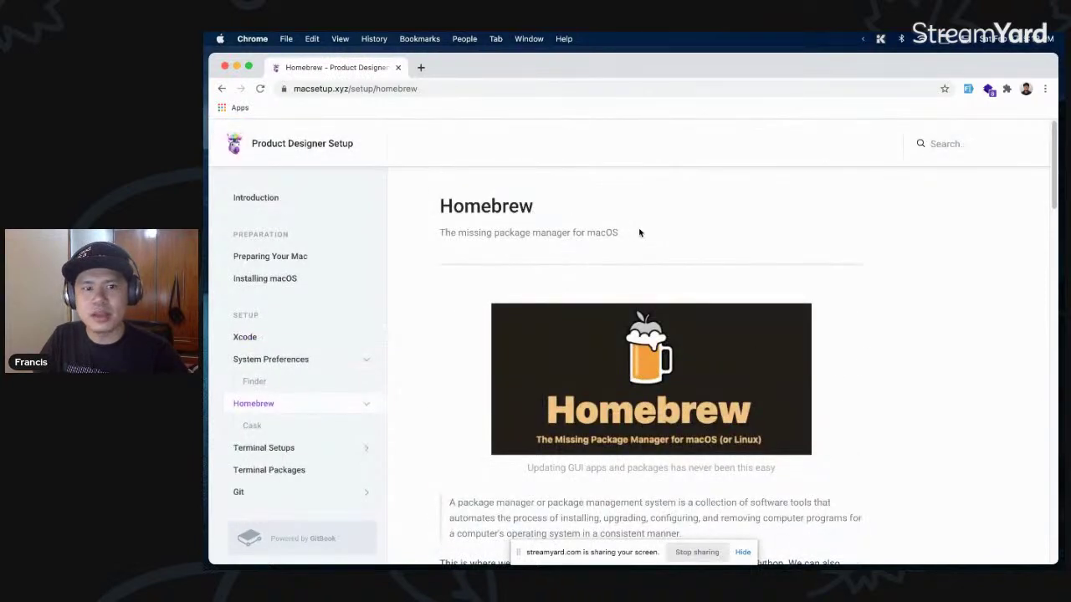
- Highlight the package manager definition and start reading down the Homebrew page
scroll(801, 361, "down", 3)
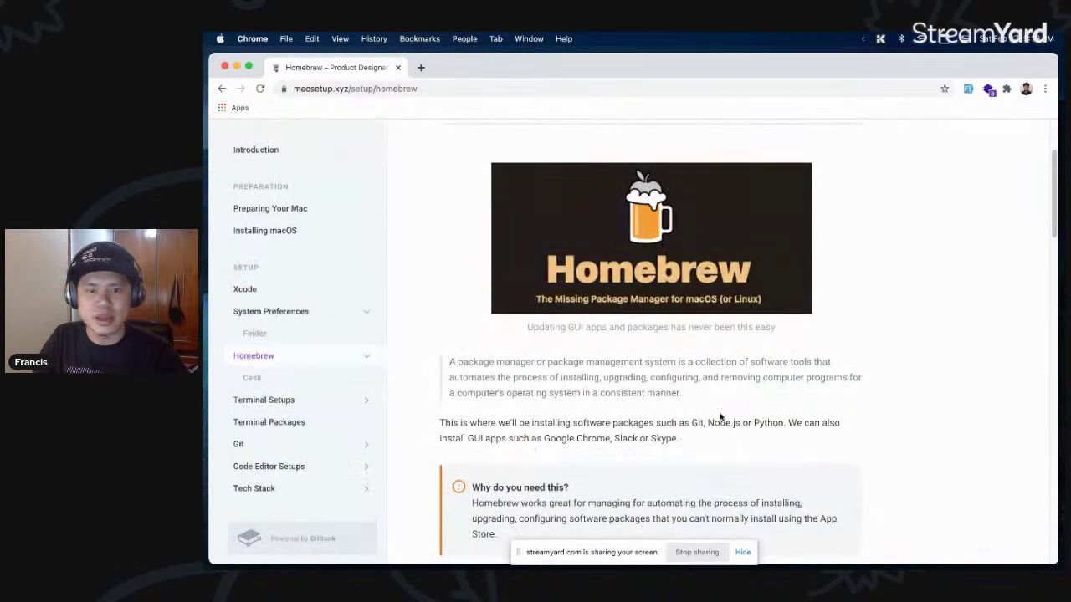
left_click_drag(710, 394, 701, 393)
scroll(701, 392, "down", 1)
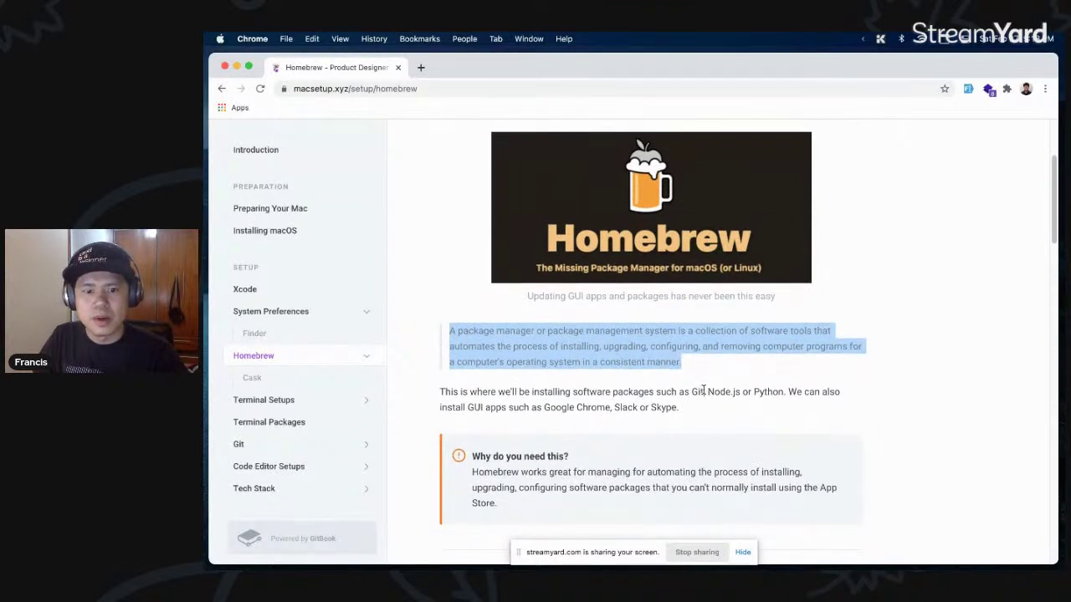
scroll(705, 408, "down", 3)
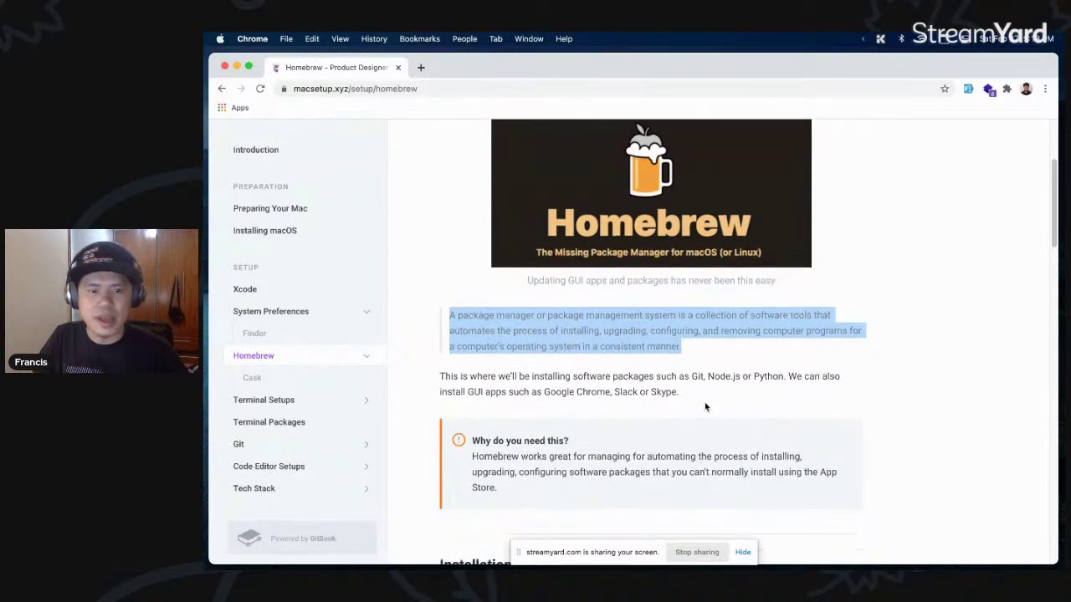
scroll(701, 382, "down", 8)
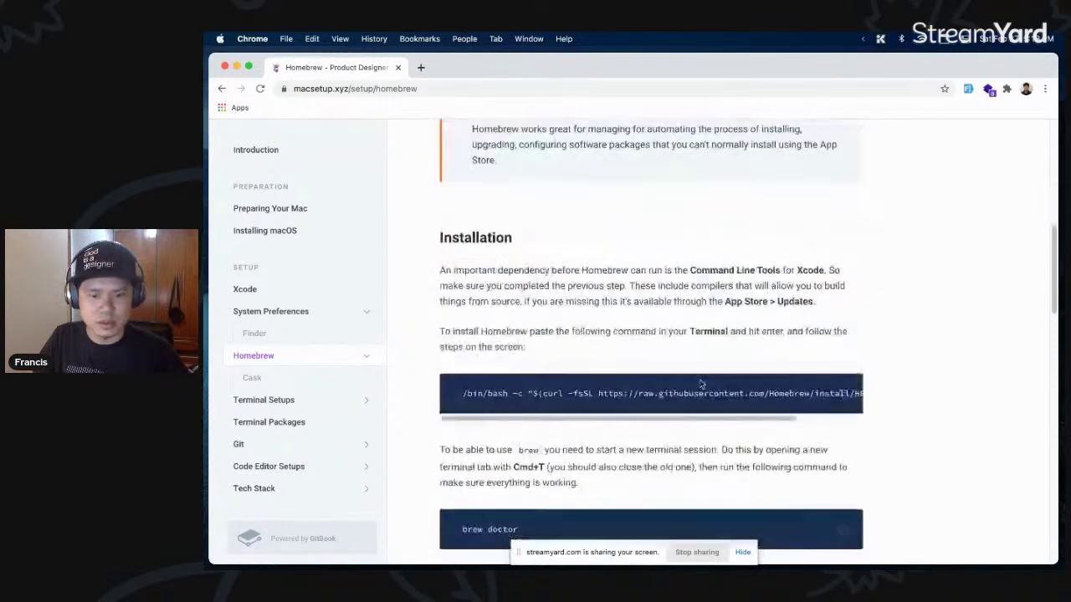
- Read on to brew cleanup and brew list --versions, then search the ueli launcher for 'hy'
scroll(700, 381, "up", 10)
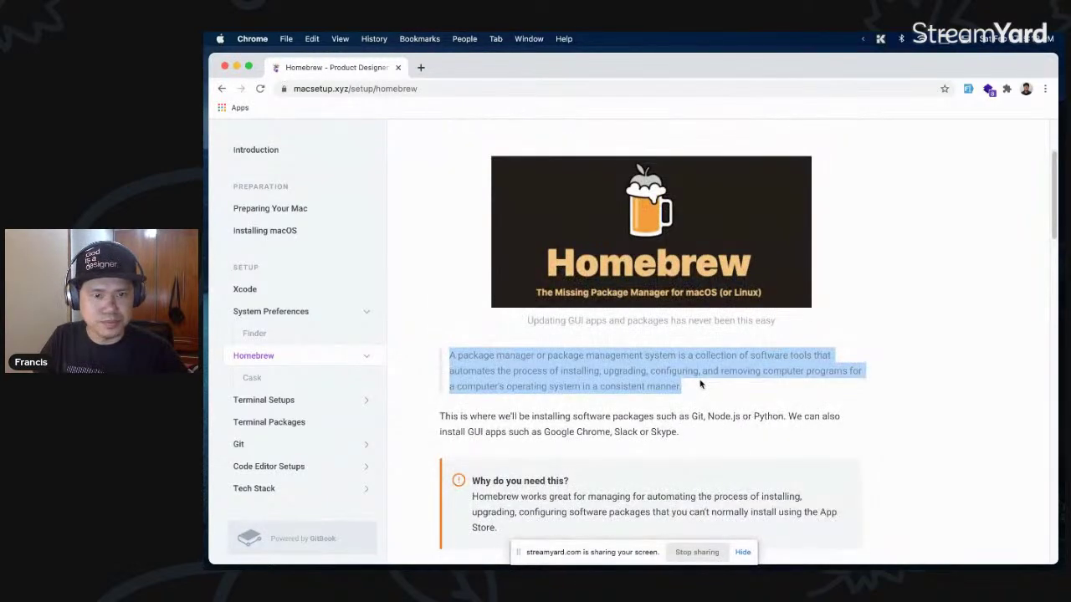
scroll(701, 383, "down", 5)
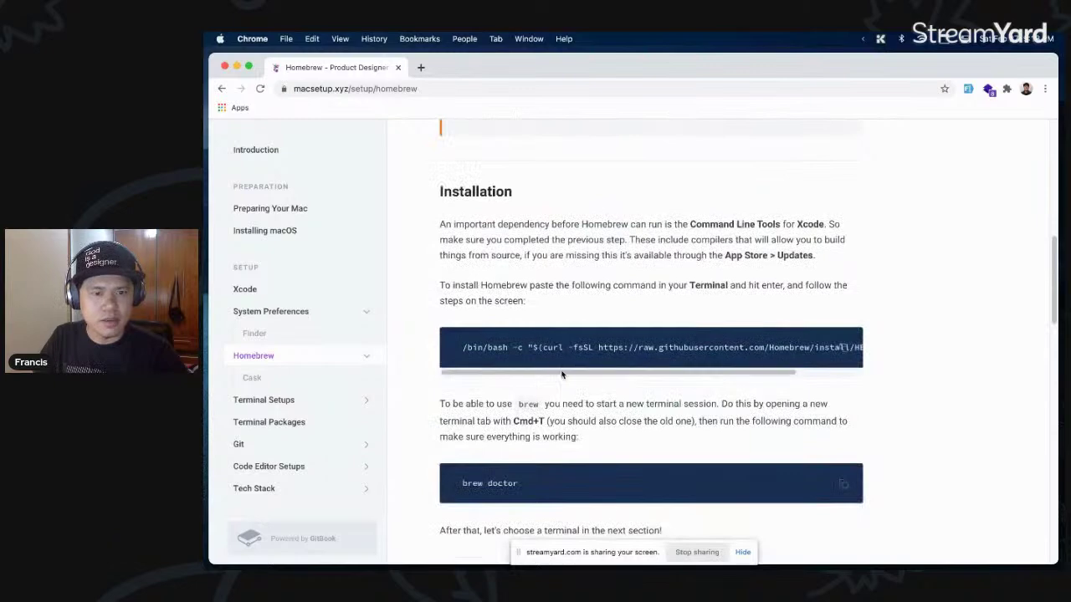
scroll(702, 385, "down", 6)
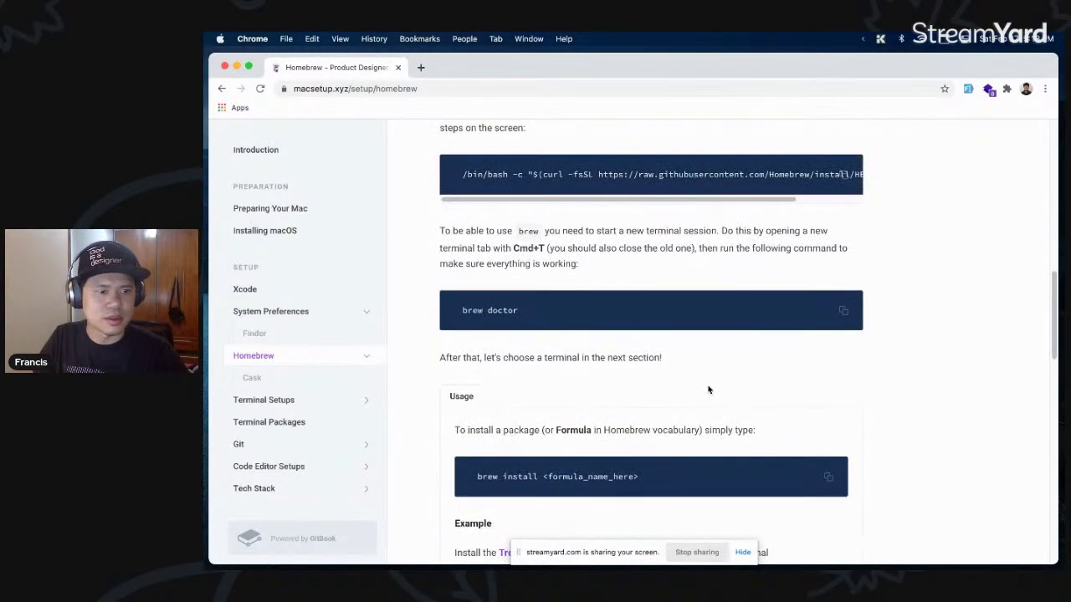
scroll(707, 390, "down", 5)
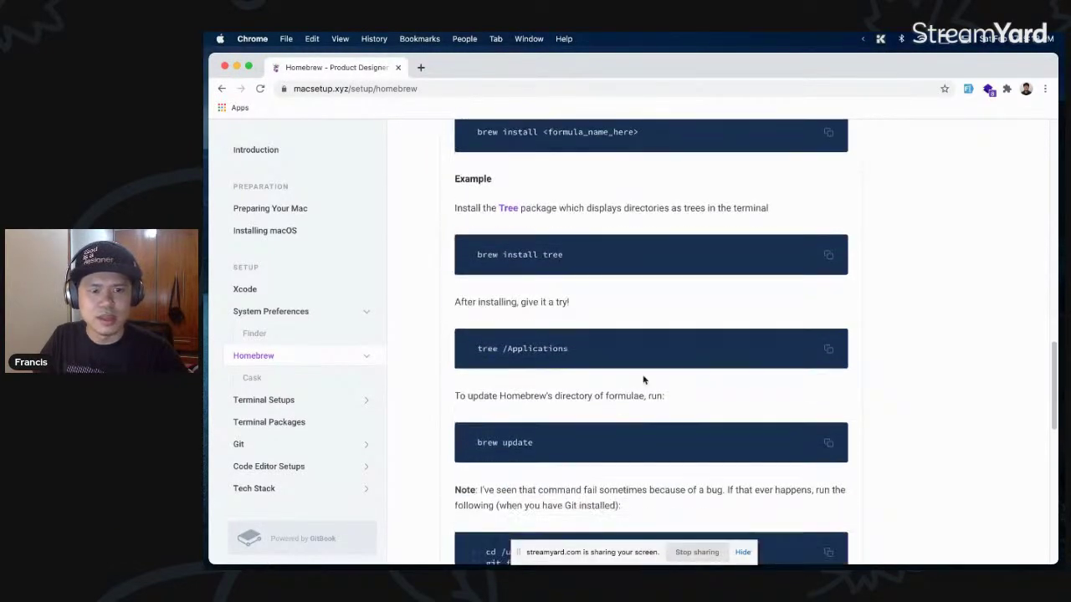
scroll(644, 380, "down", 4)
key("alt+space")
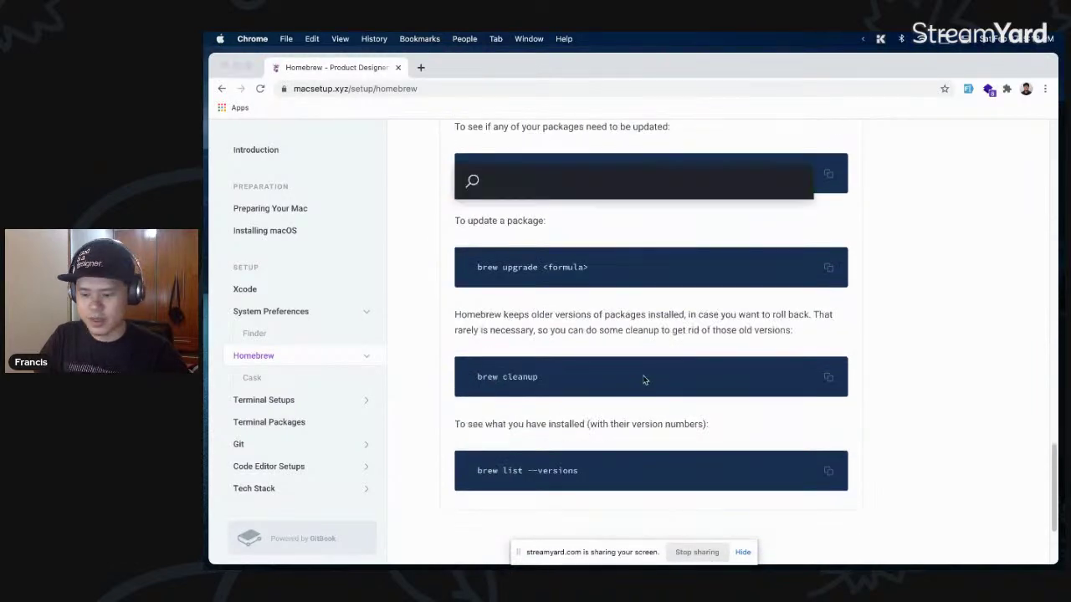
type("hy")
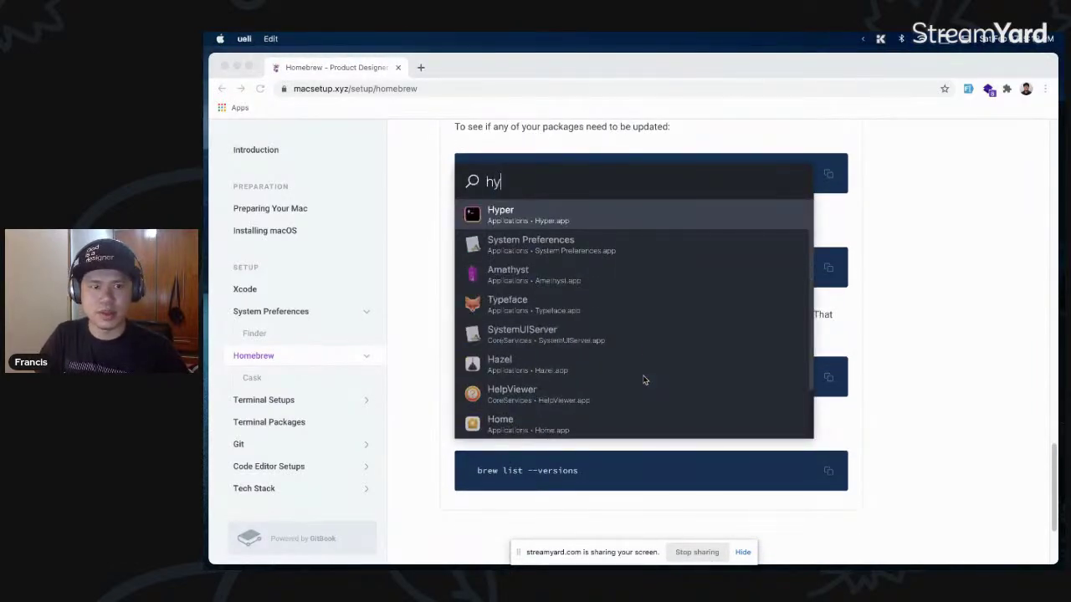
- Launch Hyper, maximize the guide's browser window, and clear the terminal
key("Return")
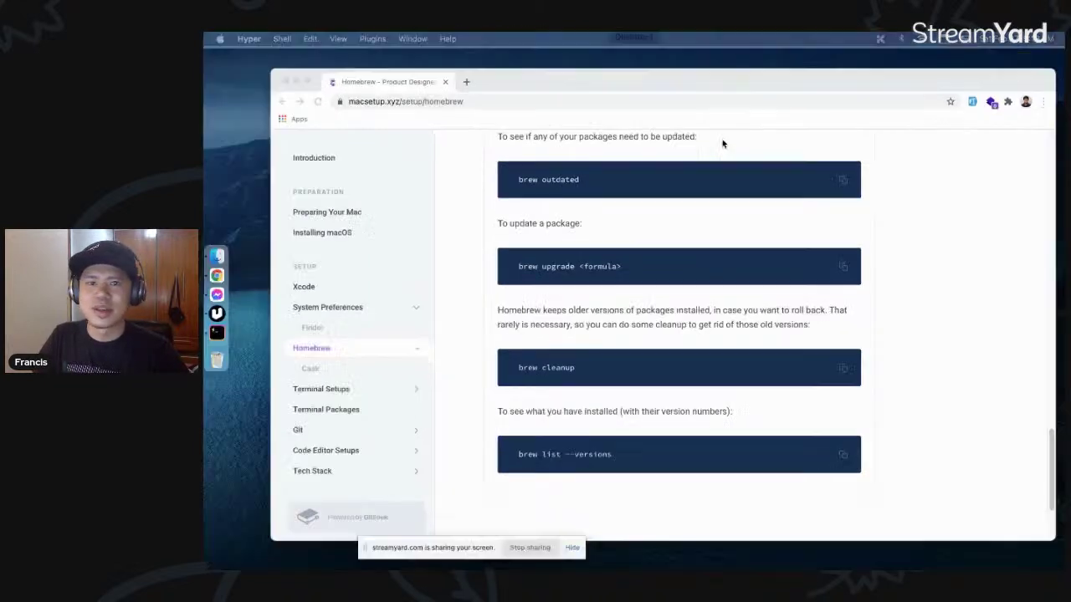
left_click(668, 89)
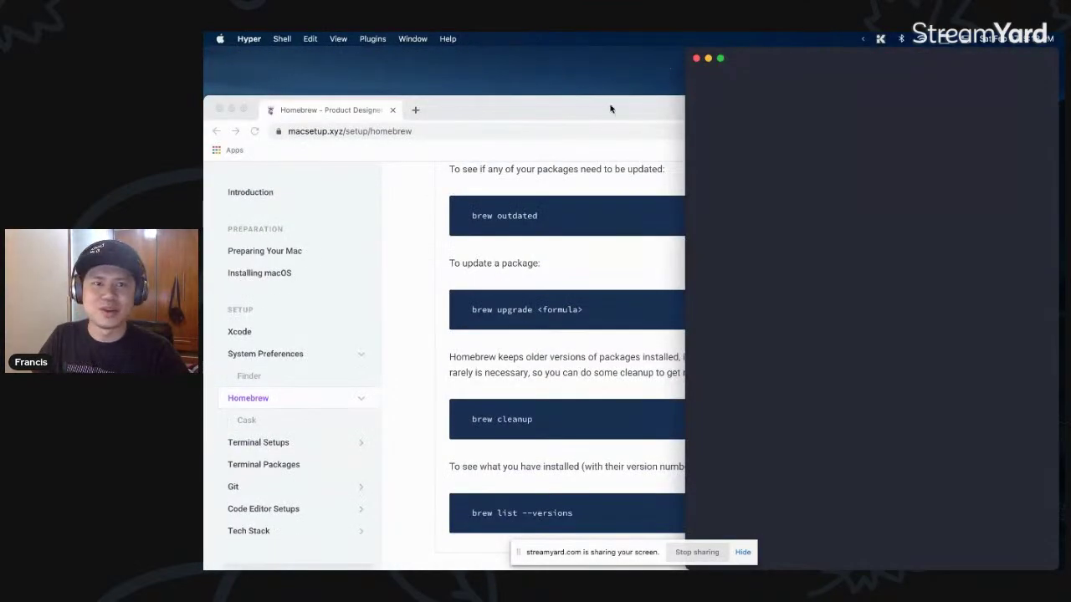
double_click(612, 107)
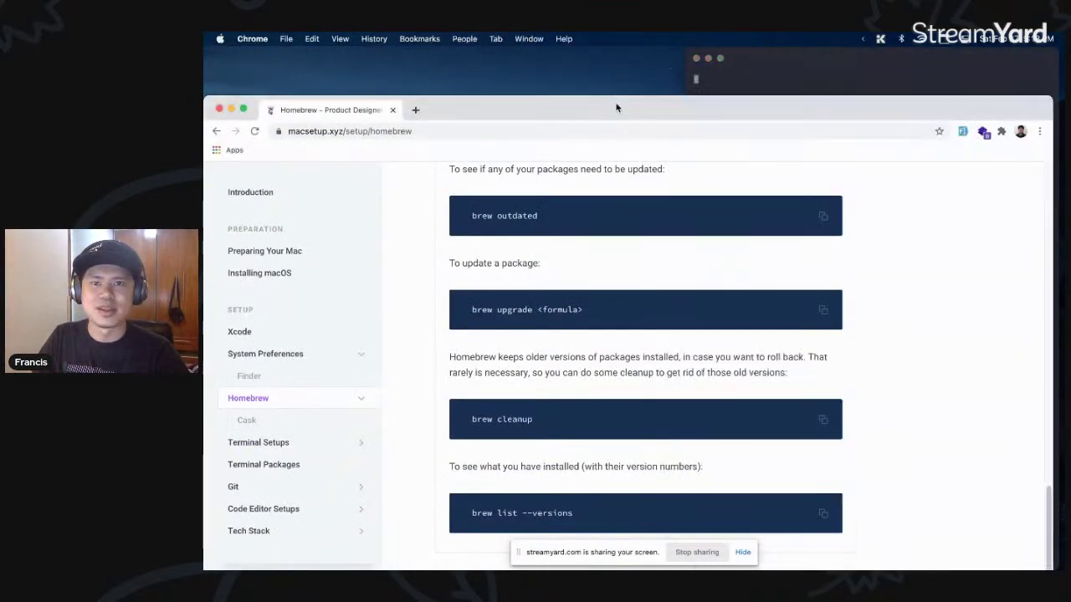
key("super+Tab")
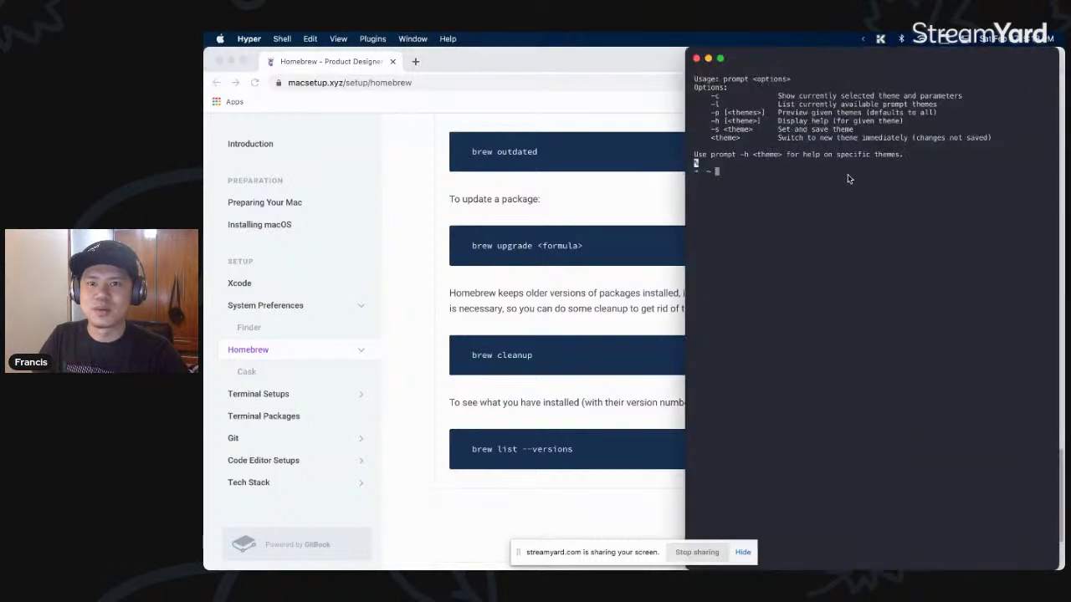
type("clear")
key("Return")
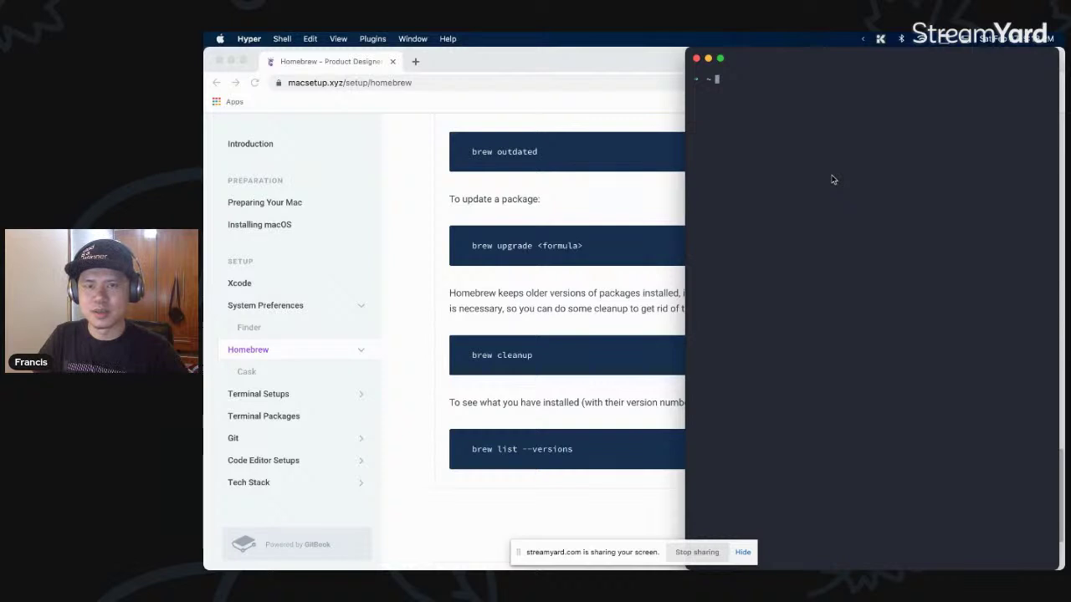
- Run brew list in Hyper and interrupt it with Ctrl+C
type("brew list")
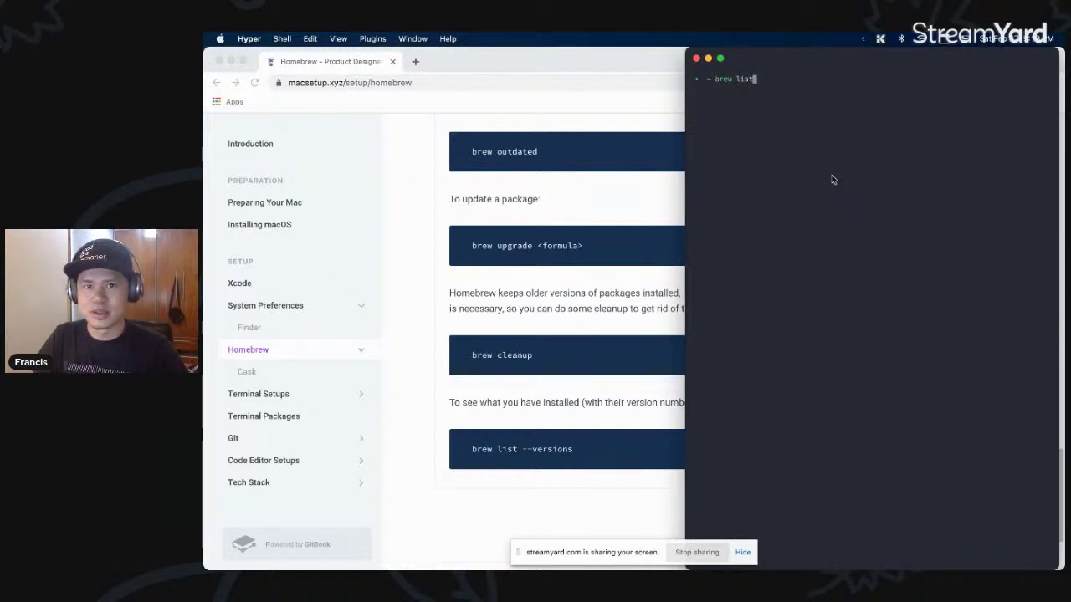
key("Return")
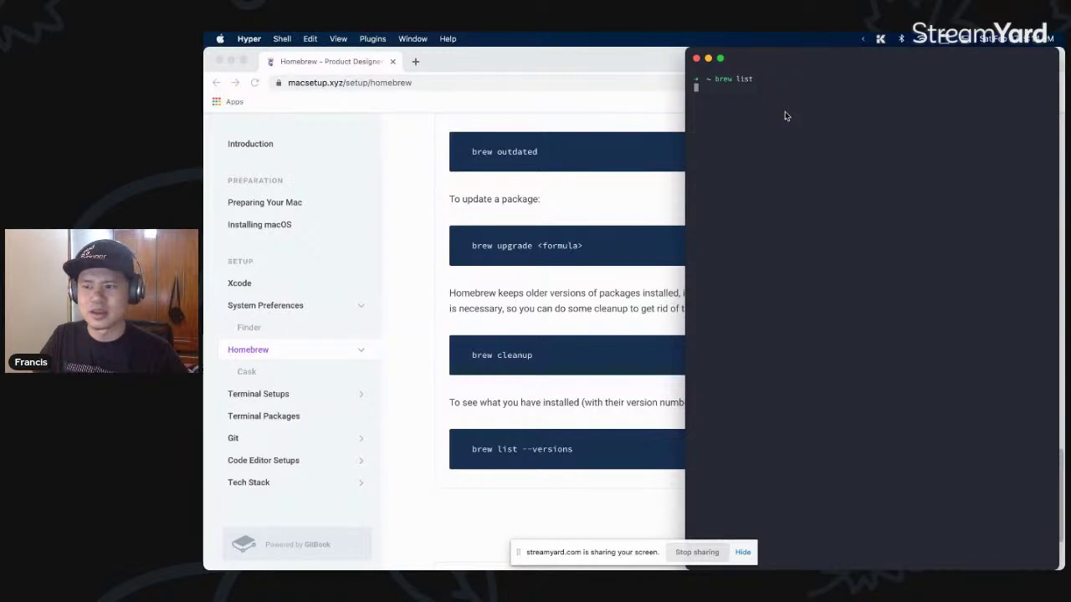
key("ctrl+c")
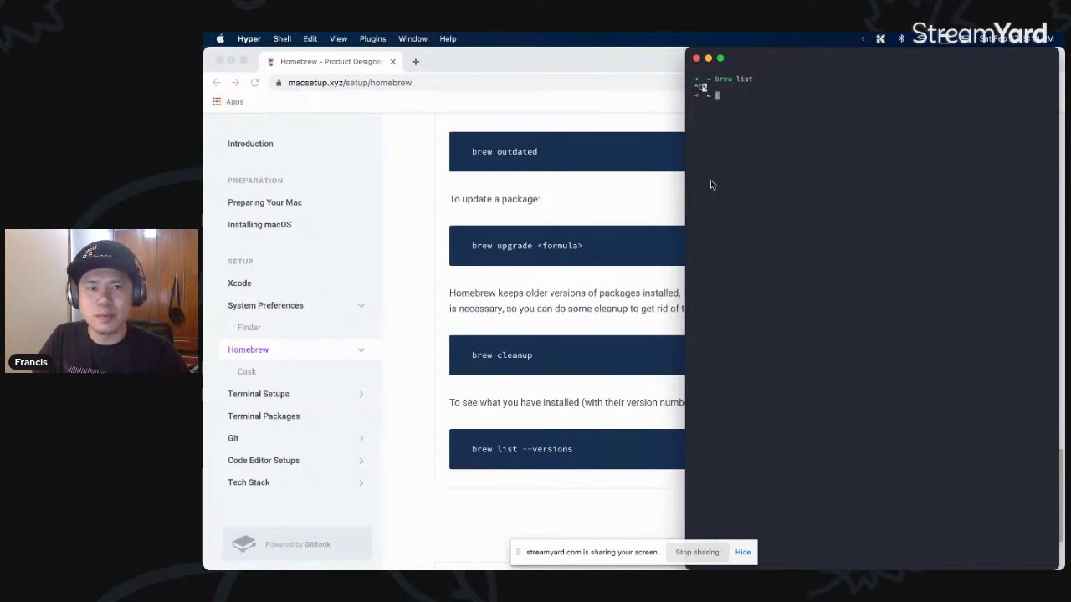
left_click(644, 204)
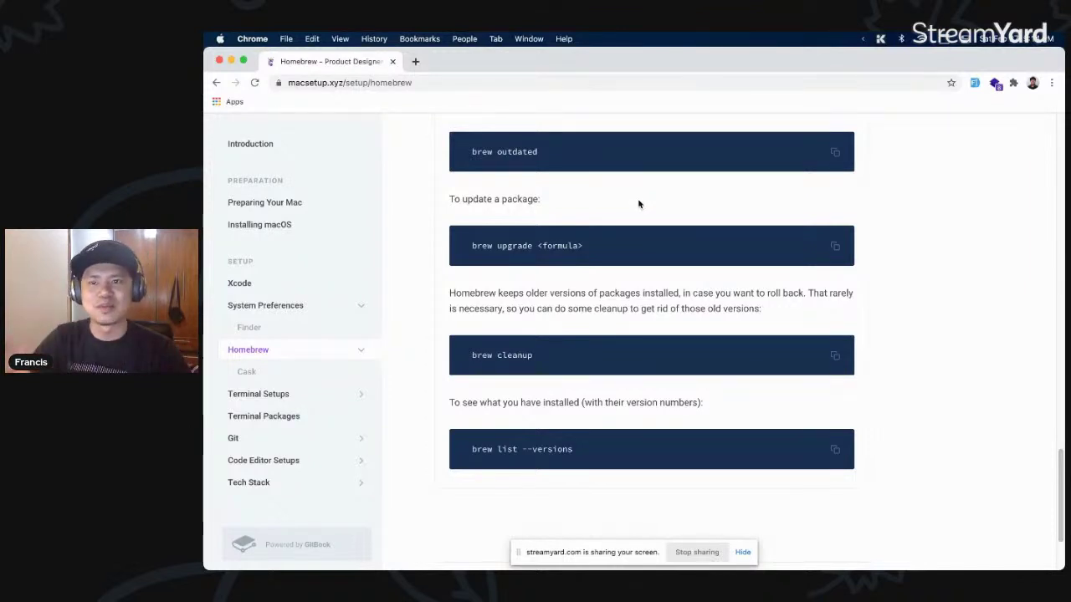
key("super+Tab")
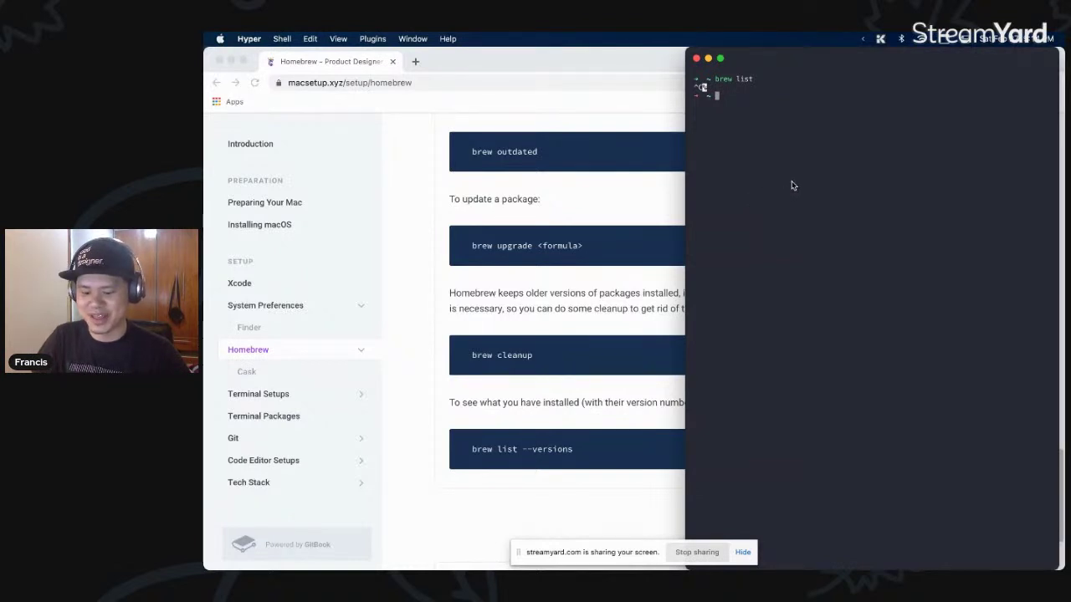
- Run brew cu -fa to start the cask upgrade, dismiss the screen-sharing notice, and return to Chrome
type("brew ")
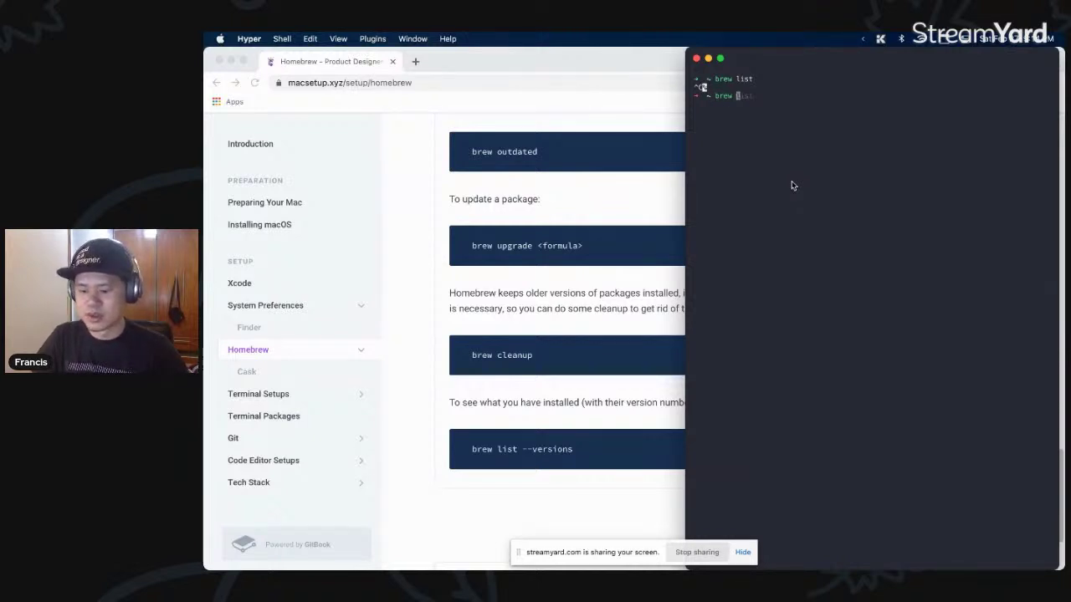
type("cu -fa")
key("Return")
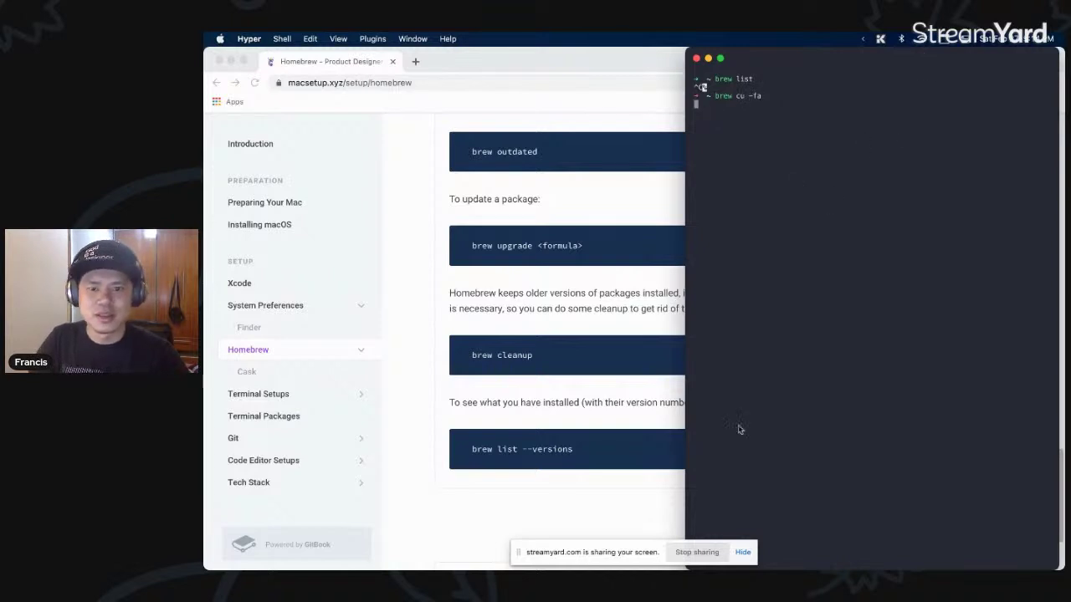
left_click(751, 553)
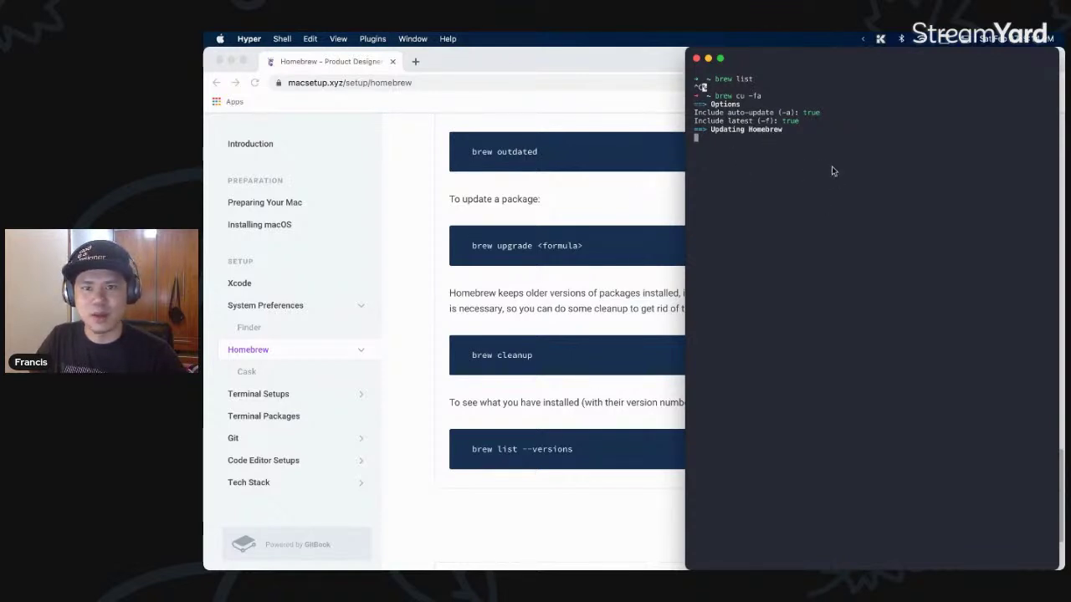
left_click(647, 201)
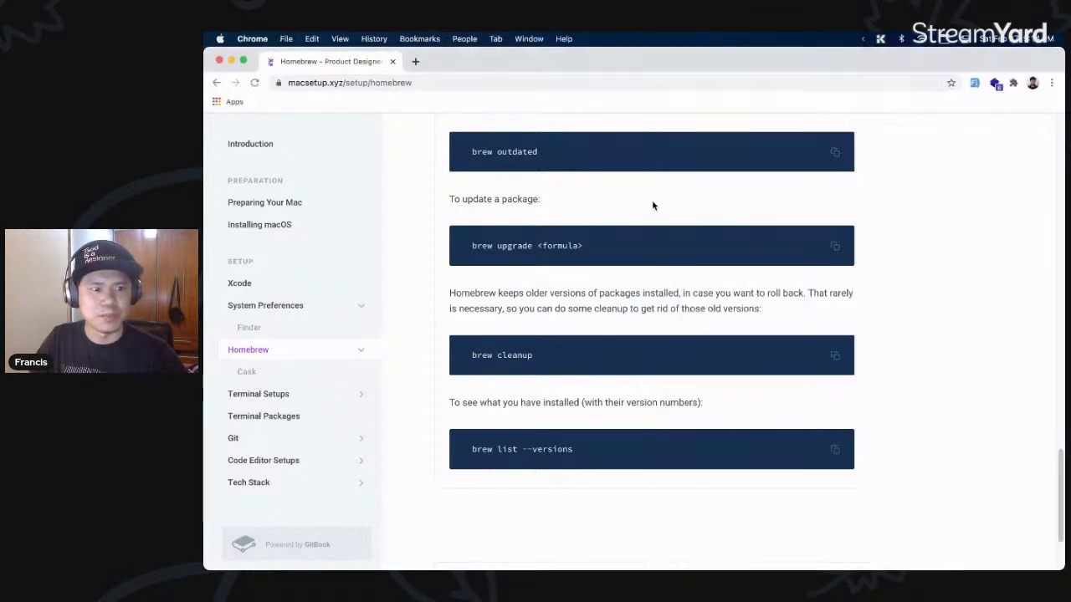
- Read the Cask page down to the Cask Upgrade commands, then move on to Terminal Setups
left_click(283, 374)
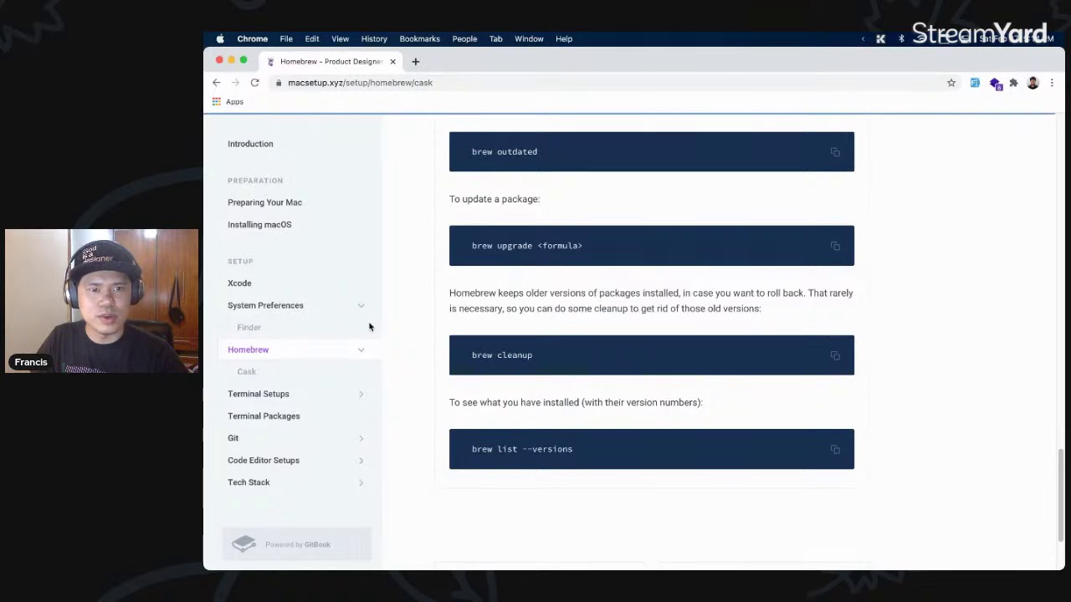
scroll(672, 330, "down", 2)
scroll(672, 328, "down", 1)
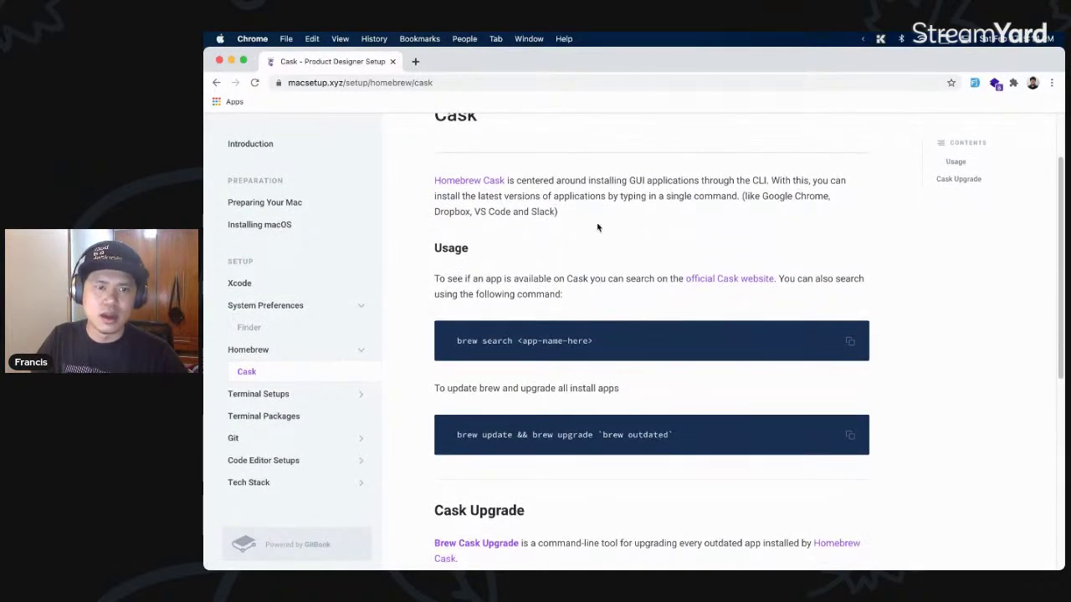
scroll(724, 375, "down", 5)
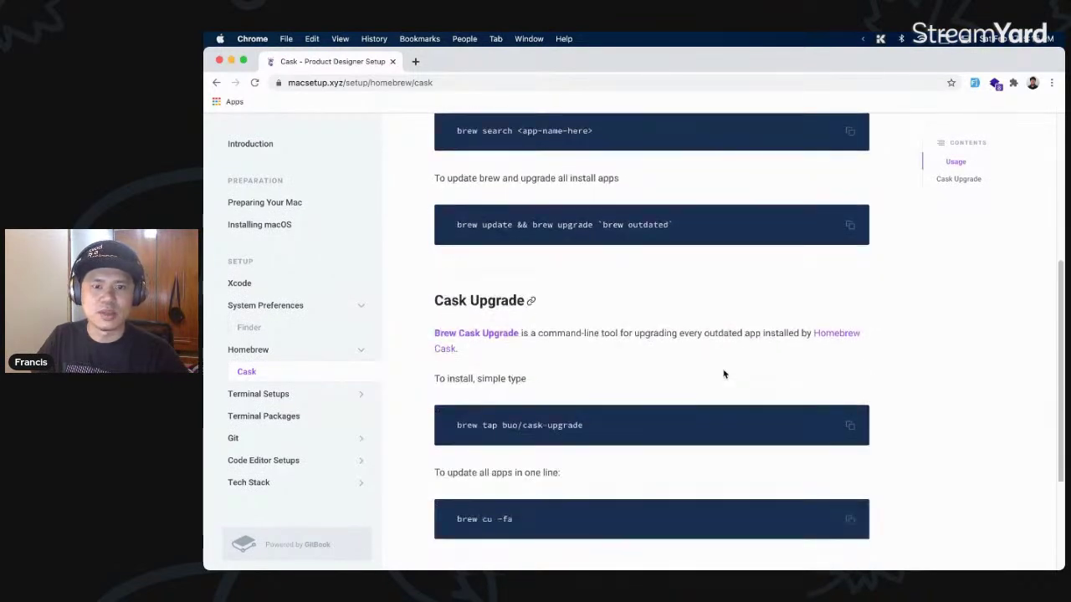
scroll(724, 375, "down", 2)
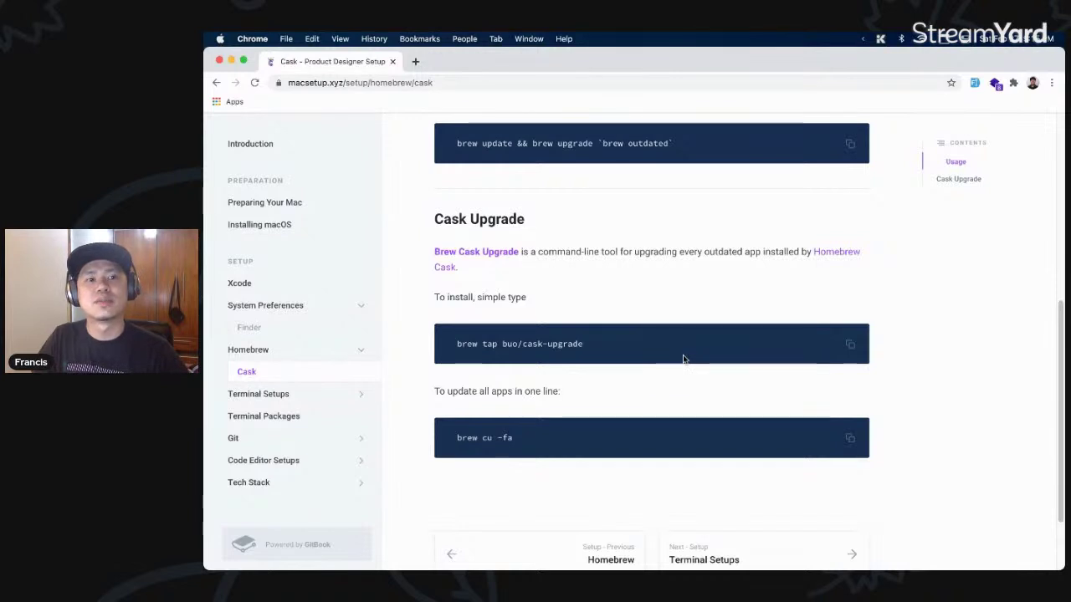
scroll(683, 359, "down", 2)
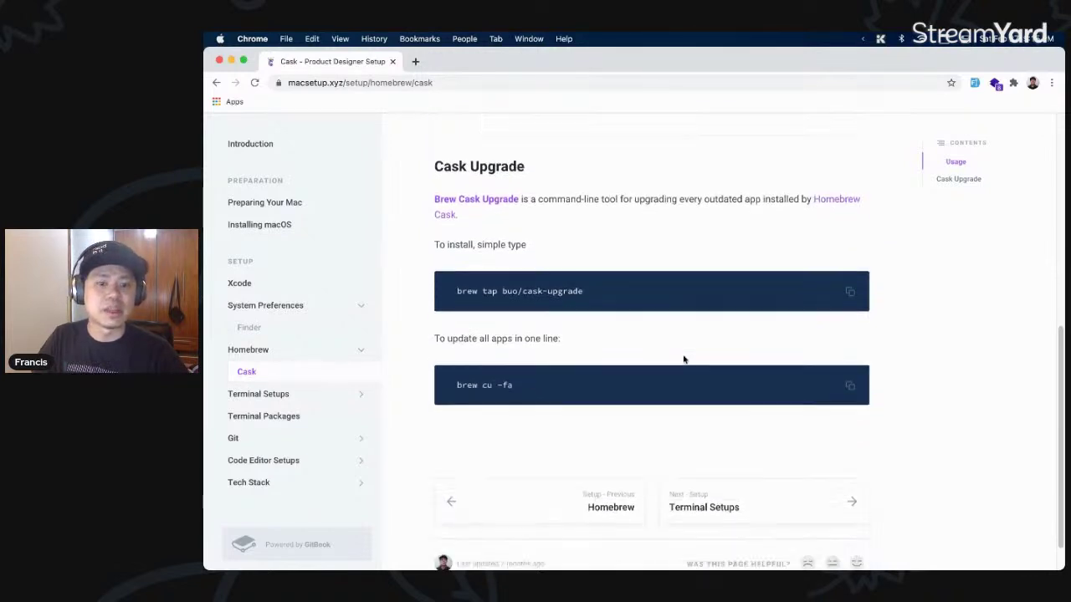
left_click(768, 478)
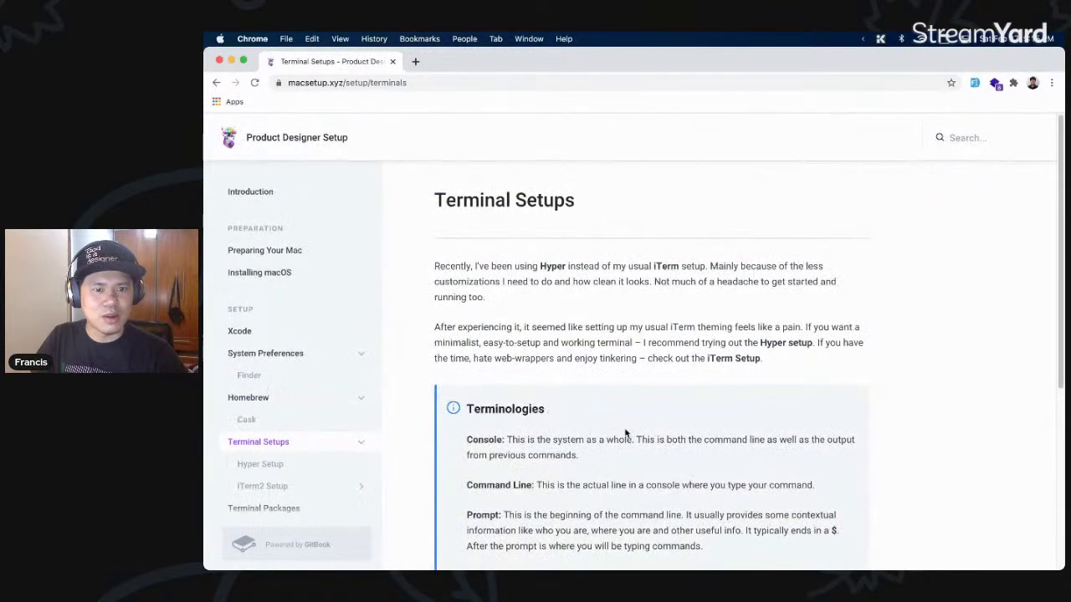
- Read the Terminal Setups page and open the iTerm2 Setup page
scroll(691, 408, "down", 1)
scroll(684, 405, "down", 5)
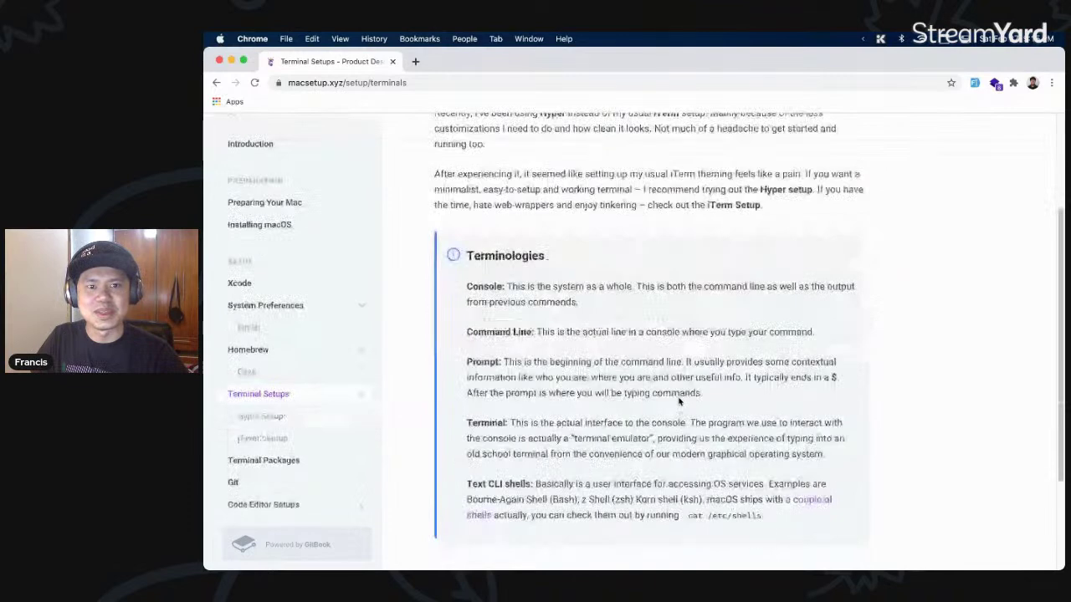
scroll(678, 402, "up", 5)
scroll(401, 402, "down", 3)
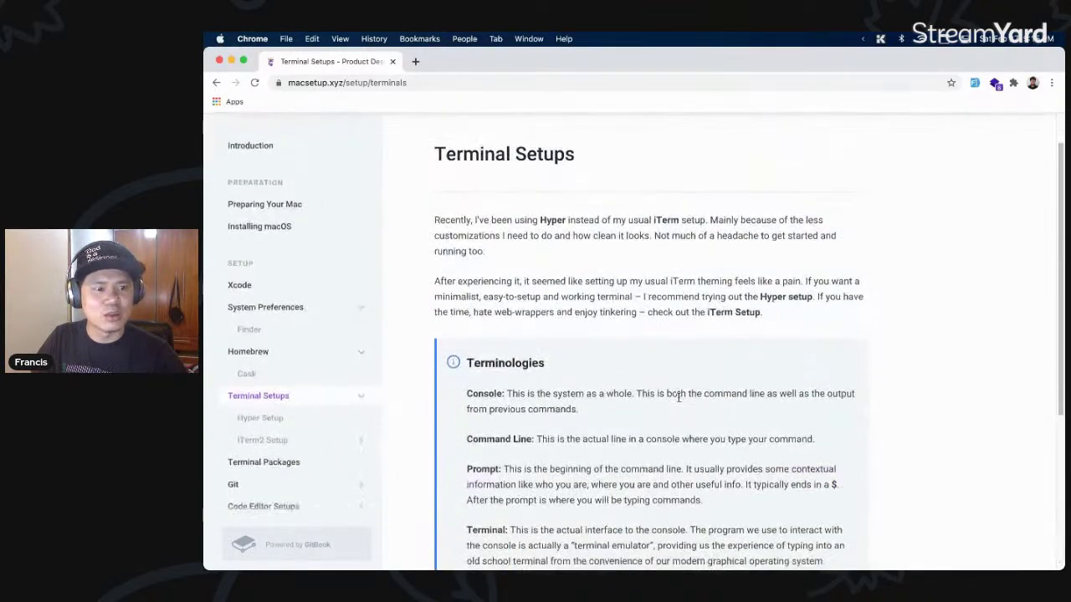
left_click(274, 442)
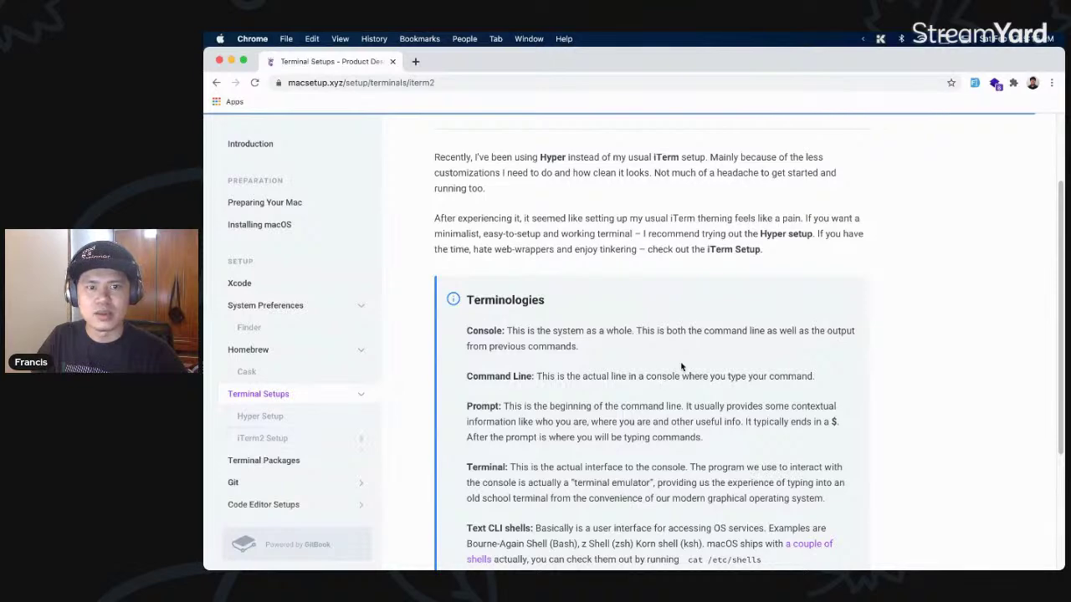
scroll(682, 364, "down", 3)
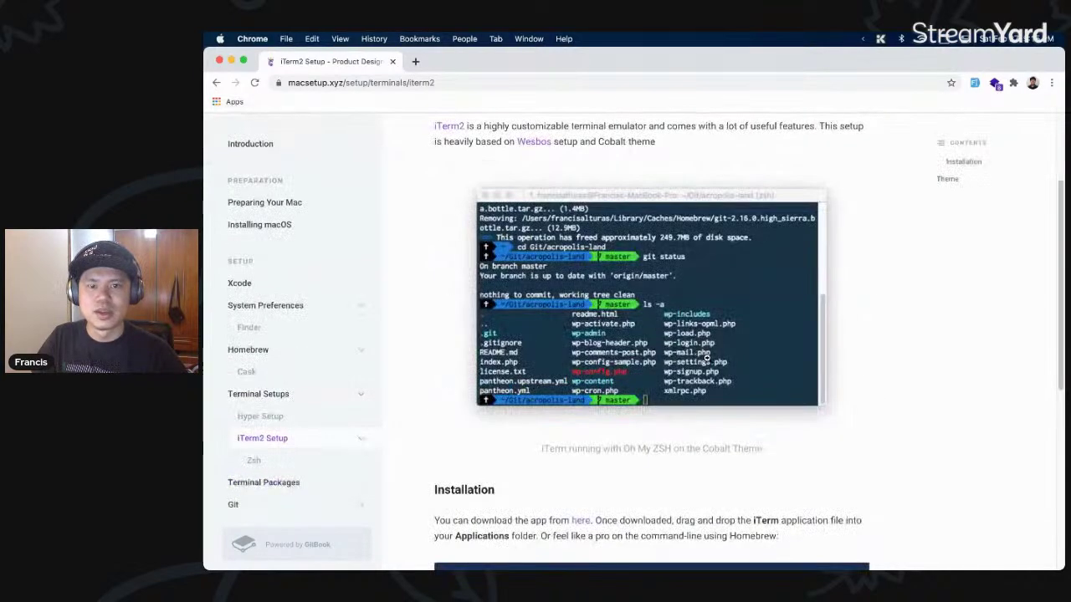
scroll(724, 381, "up", 1)
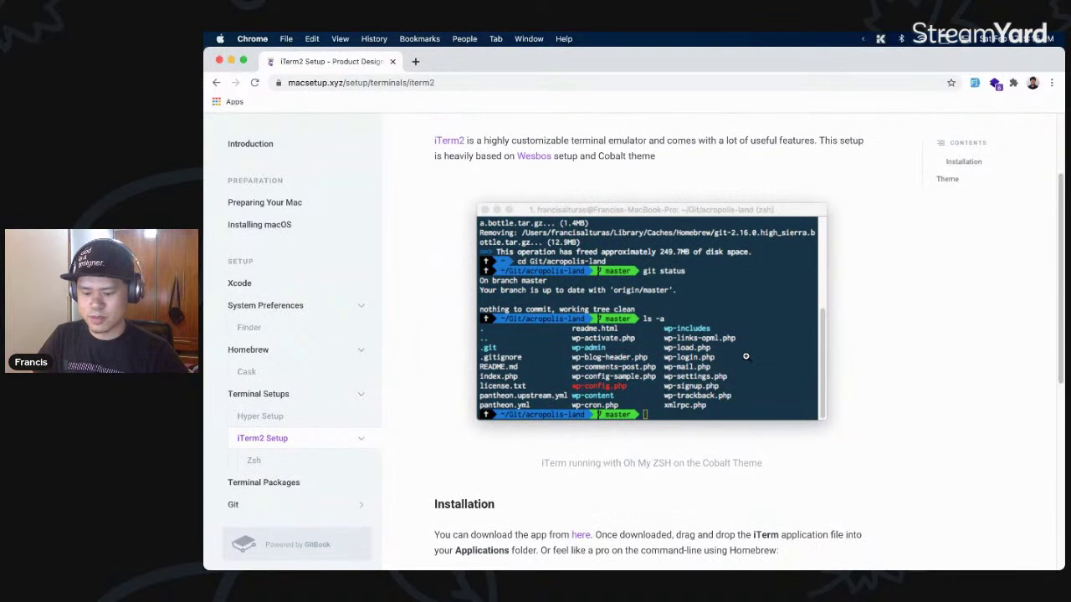
- Search the launcher for 'iterm2' (not installed) and view the enlarged iTerm screenshot
key("alt+space")
type("iterm")
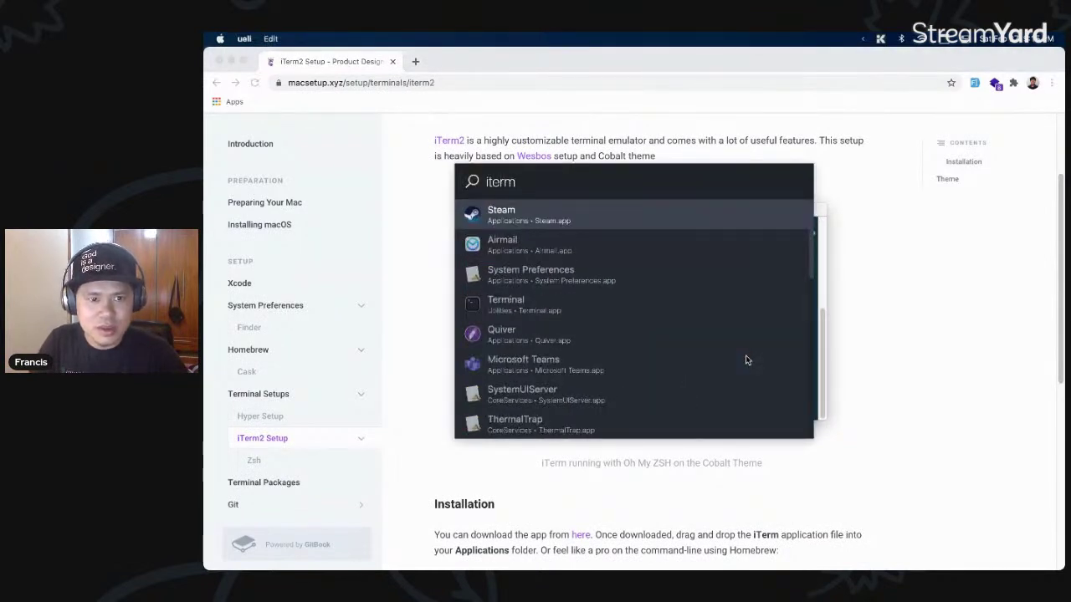
type("2")
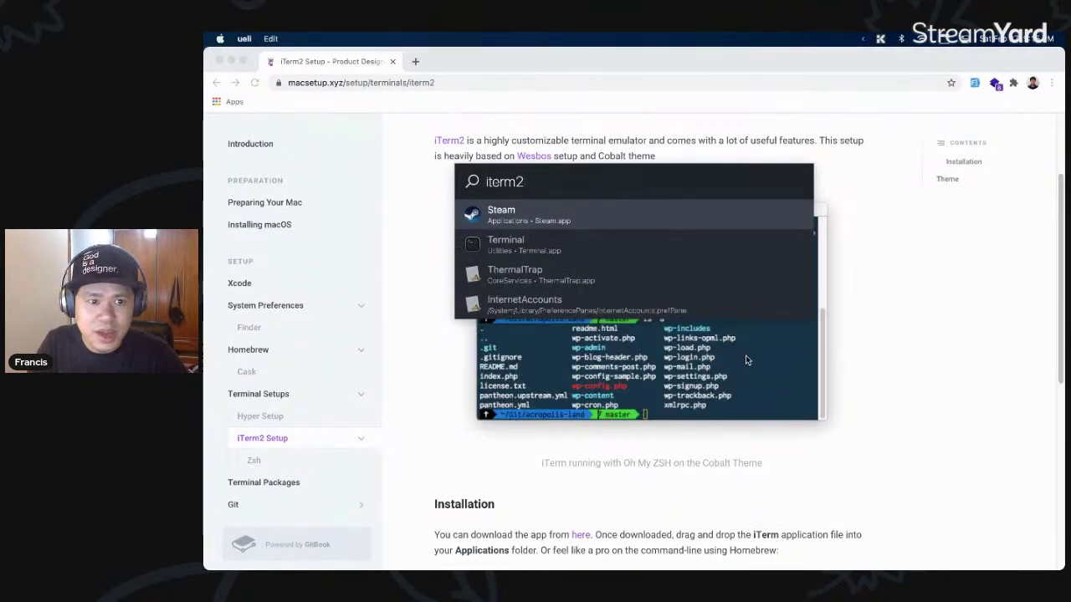
key("Escape")
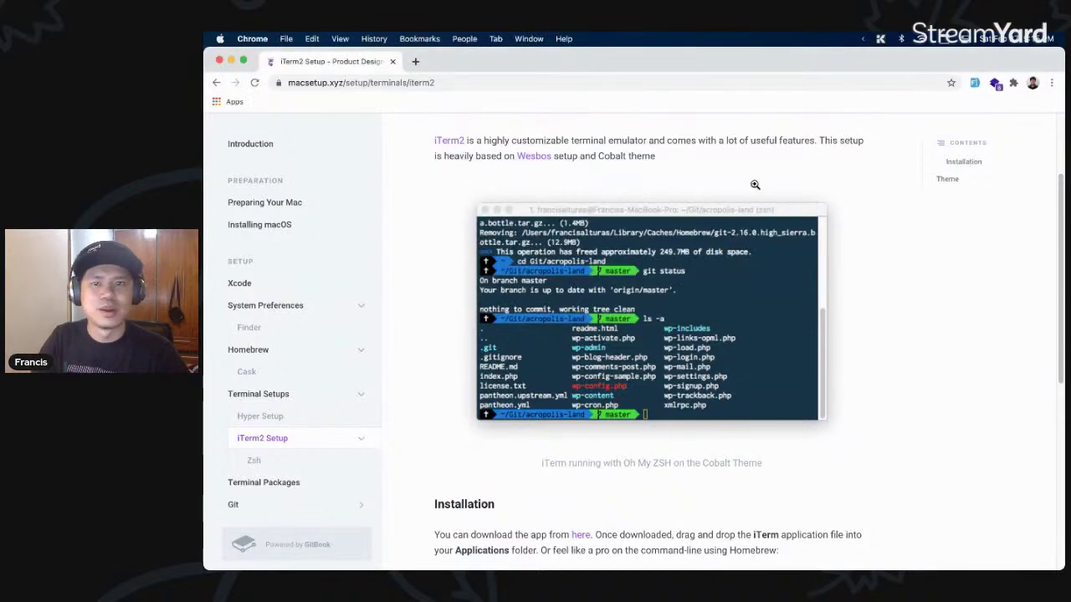
left_click(720, 186)
left_click(661, 172)
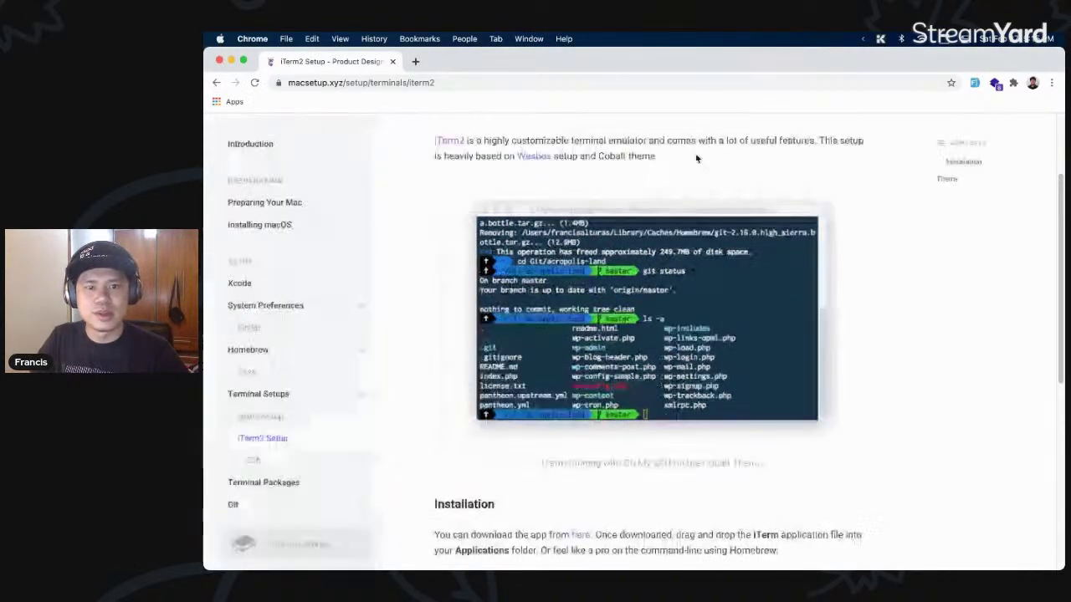
- Open the Wesbos link, close the resulting Twitter tab, and open a new blank tab
left_click(536, 157)
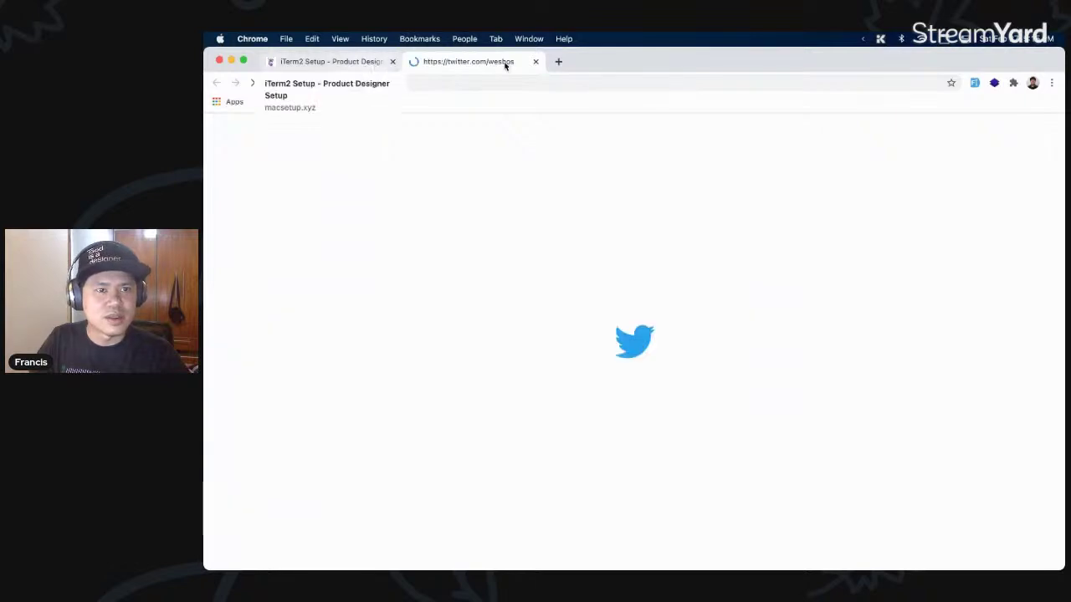
key("super+w")
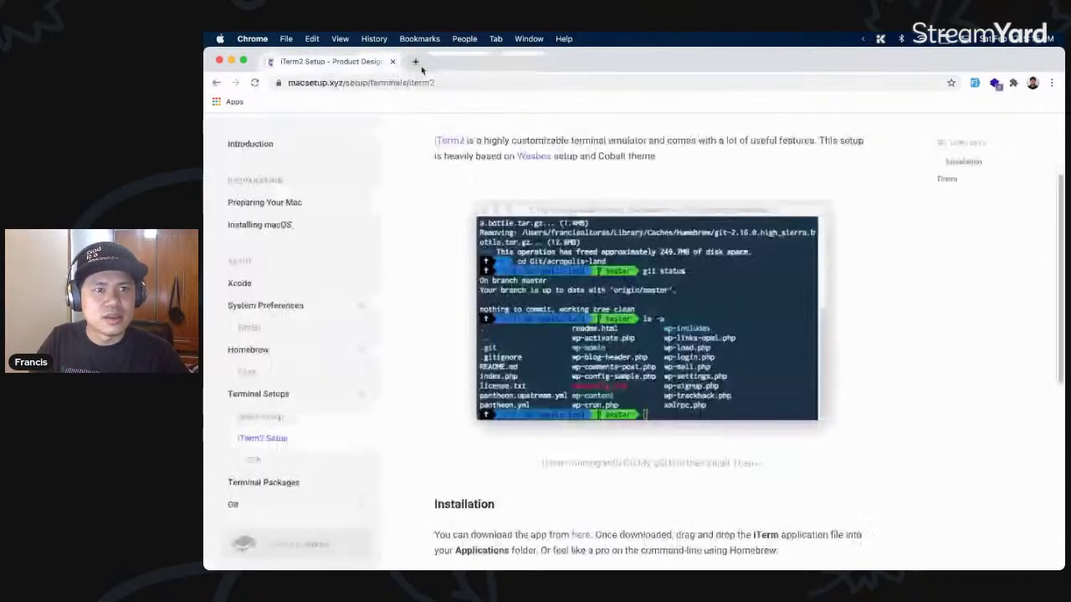
scroll(617, 202, "down", 10)
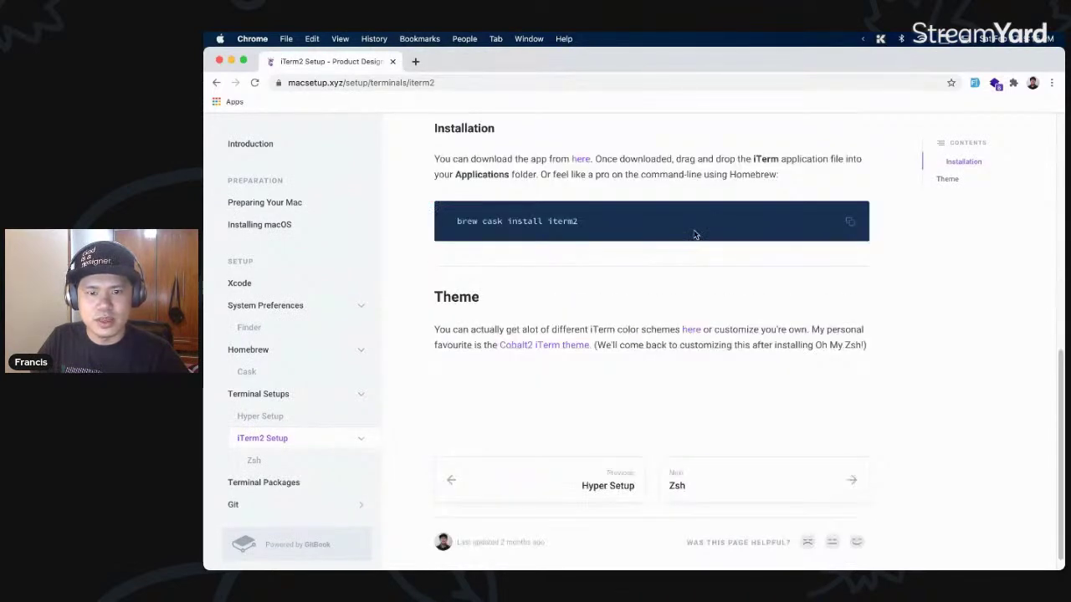
scroll(694, 232, "up", 10)
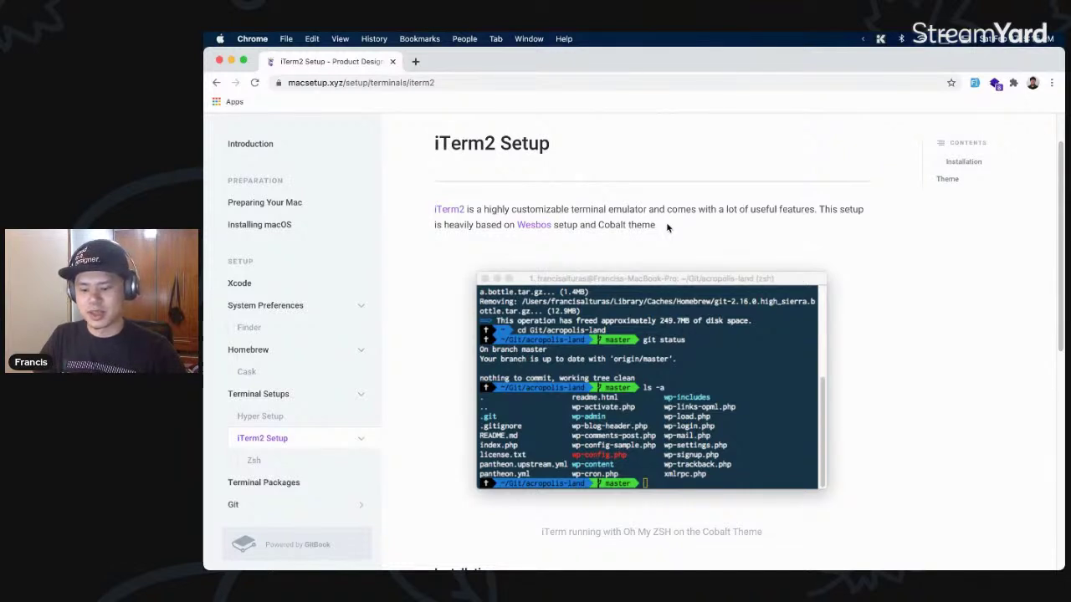
key("super+t")
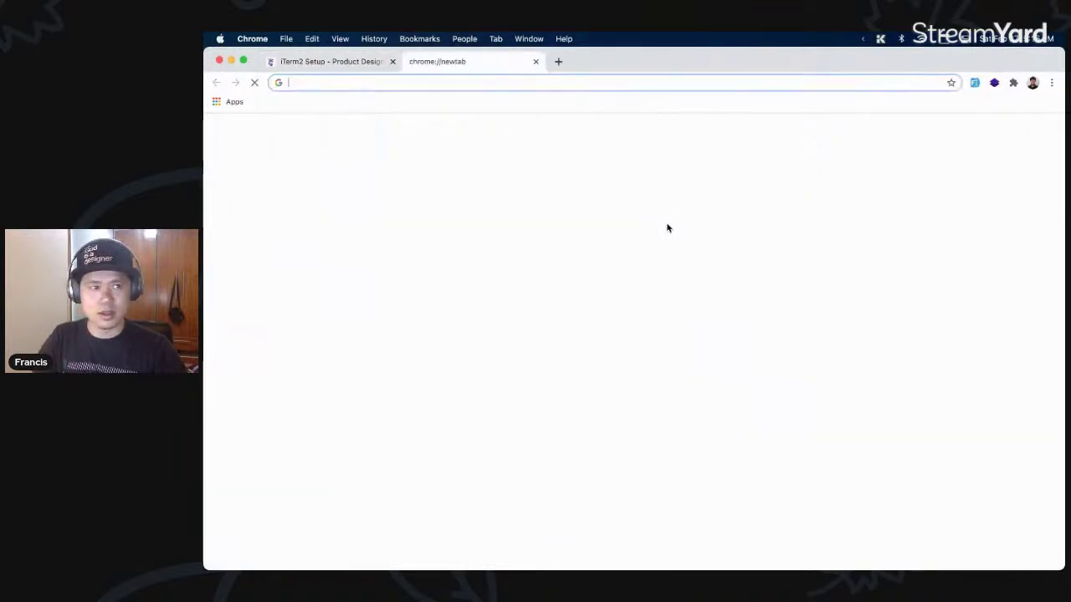
- Search the web for 'terminal wesbos course' and open the Command Line Power User result
type("terminal wesbos c")
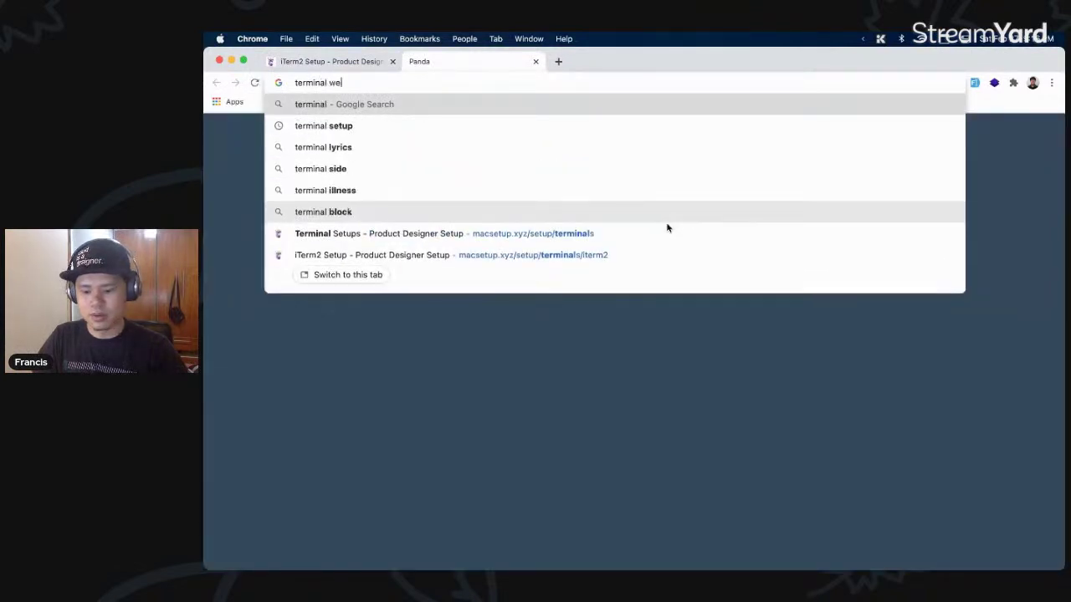
type("ourse")
key("Return")
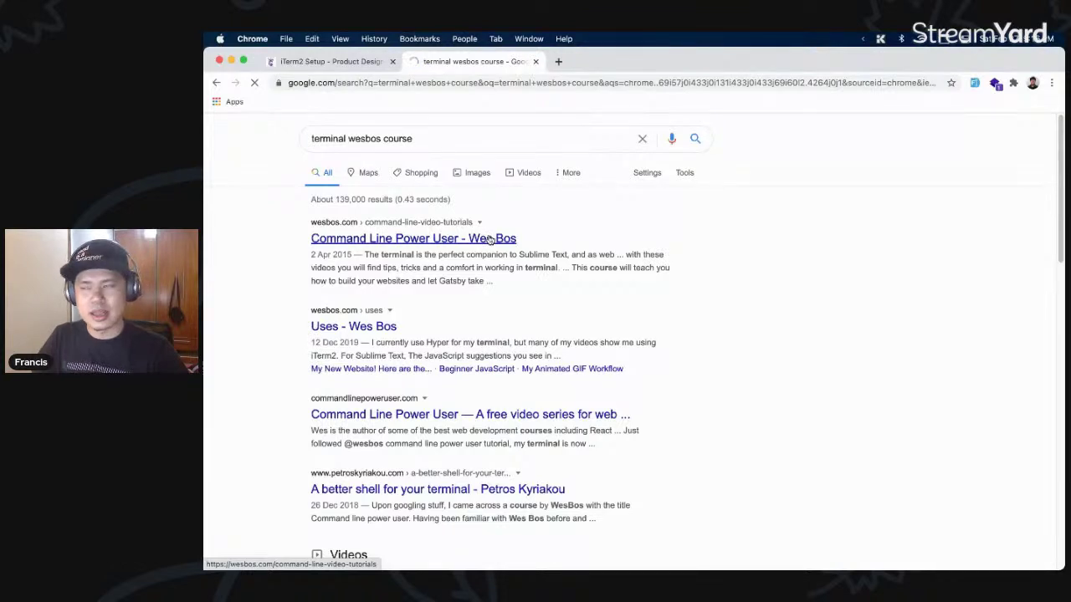
left_click(491, 240)
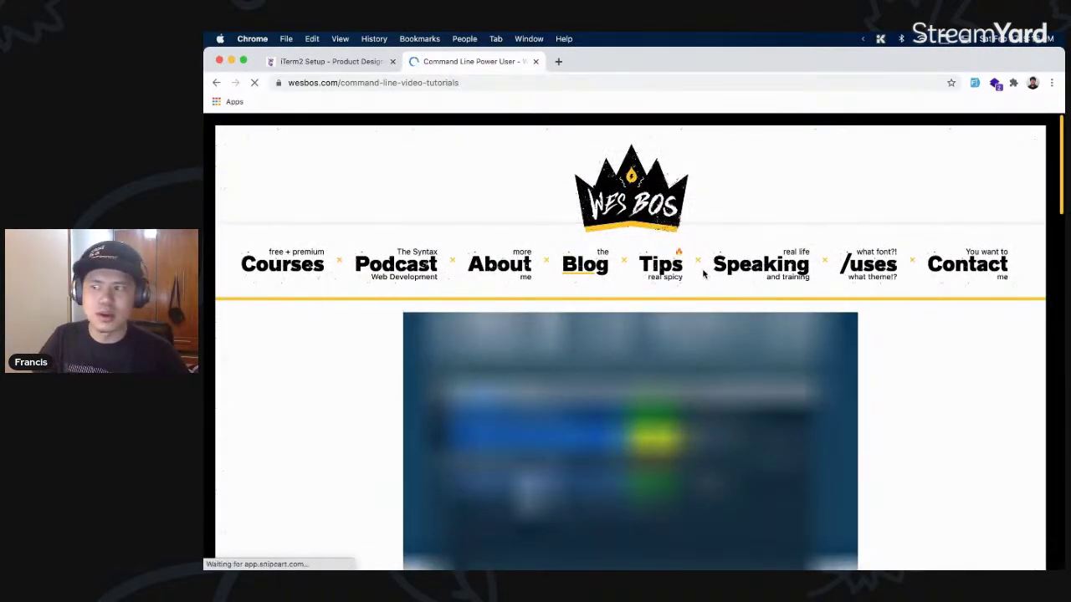
scroll(841, 312, "down", 10)
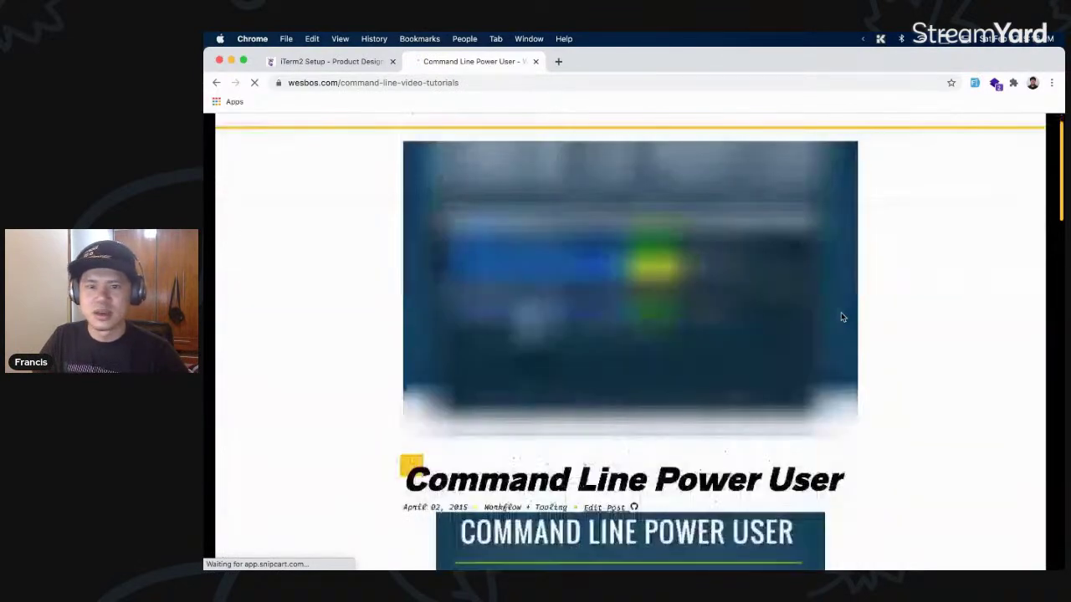
scroll(842, 315, "down", 3)
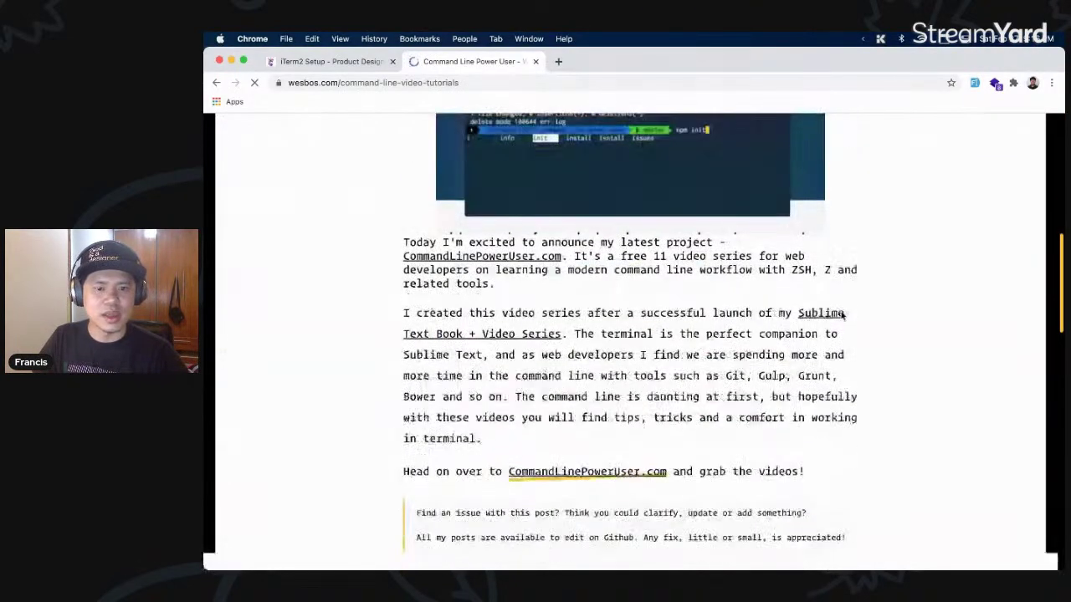
- Browse the 11 free videos on CommandLinePowerUser.com, then close the course tab
left_click(595, 475)
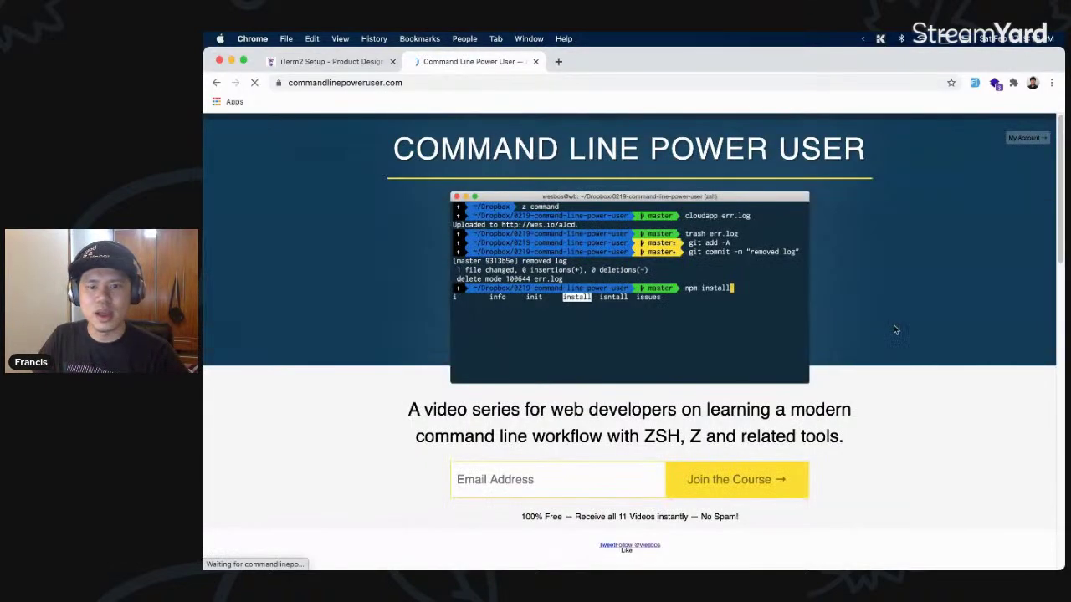
scroll(883, 327, "down", 1)
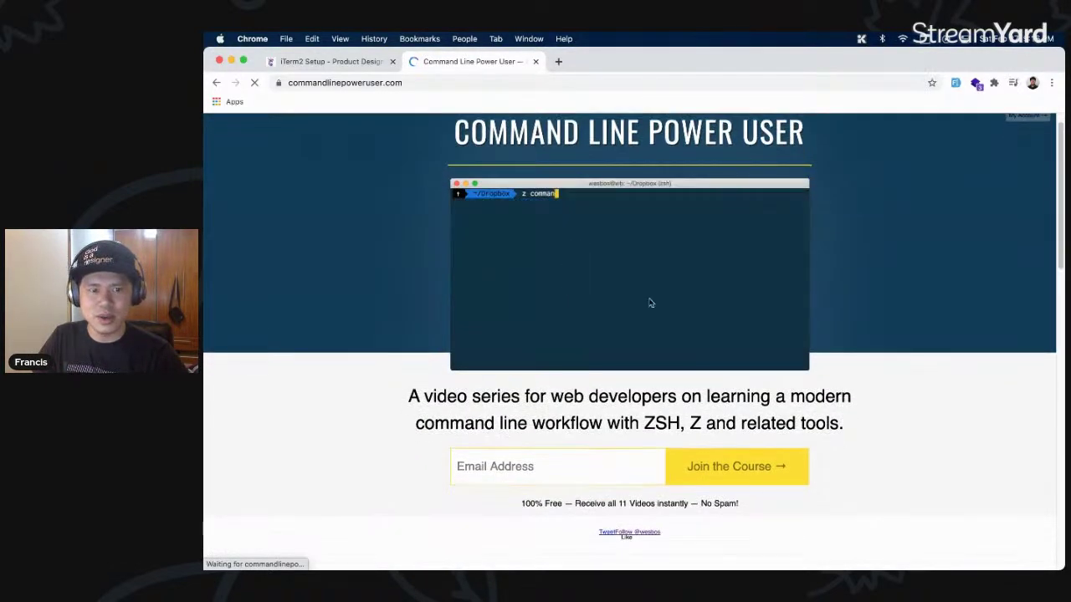
scroll(651, 303, "down", 1)
scroll(674, 270, "down", 1)
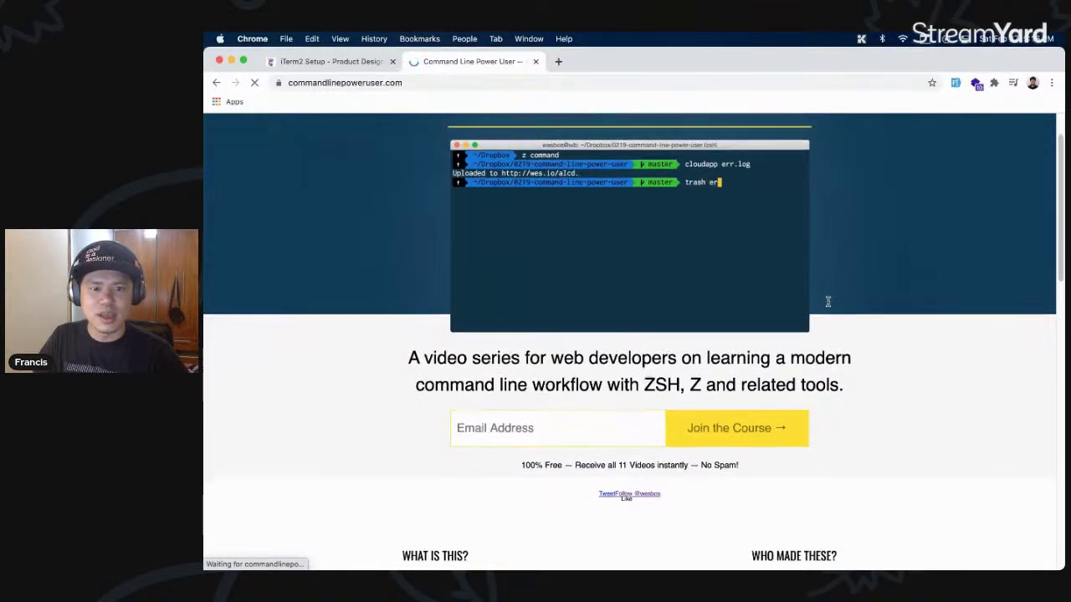
scroll(829, 301, "down", 5)
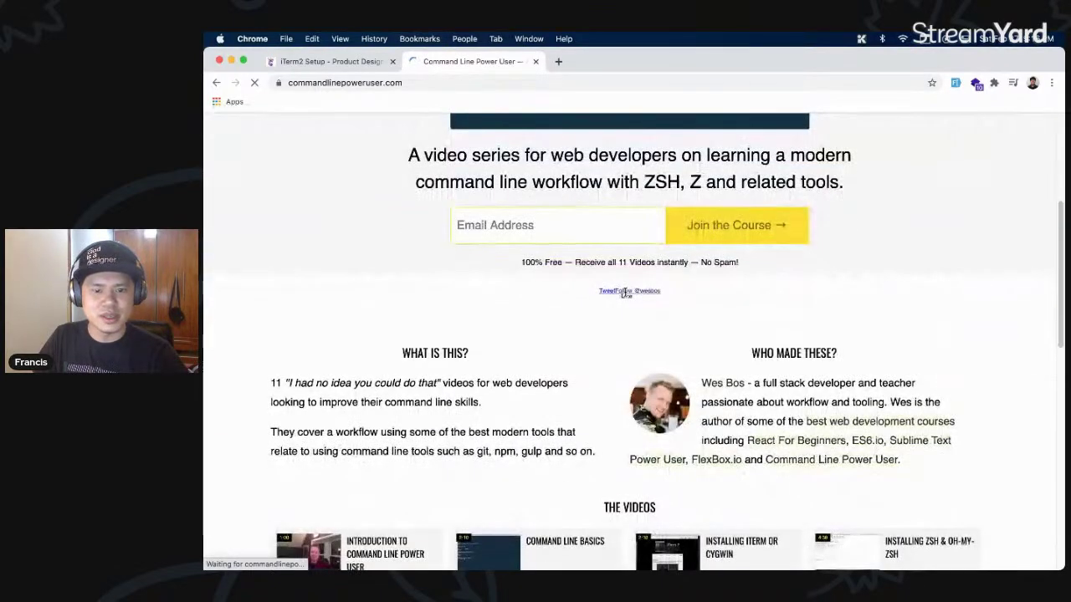
scroll(625, 295, "down", 5)
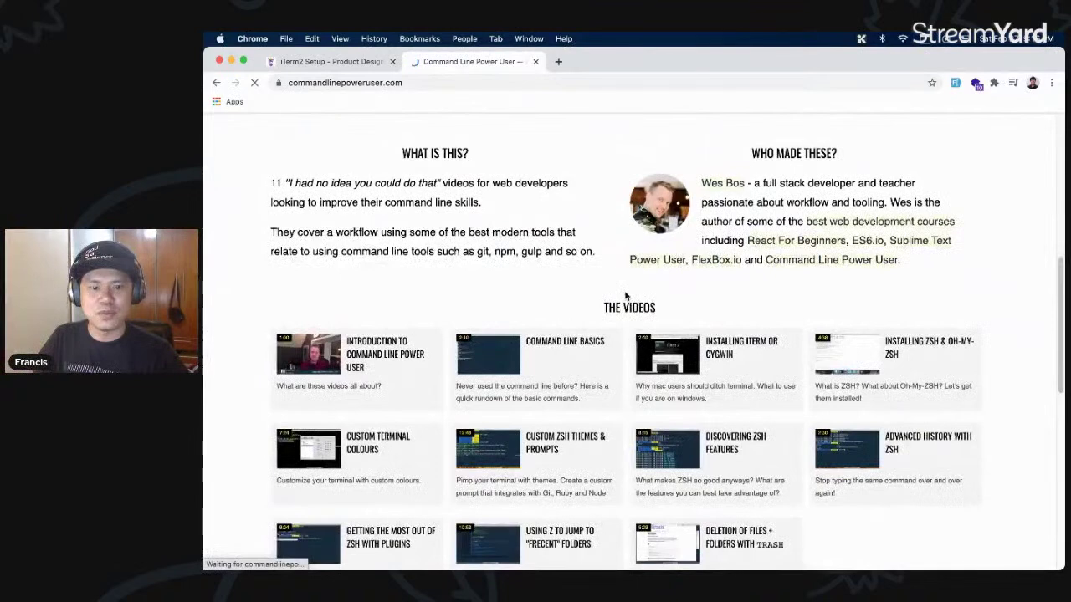
scroll(625, 295, "down", 1)
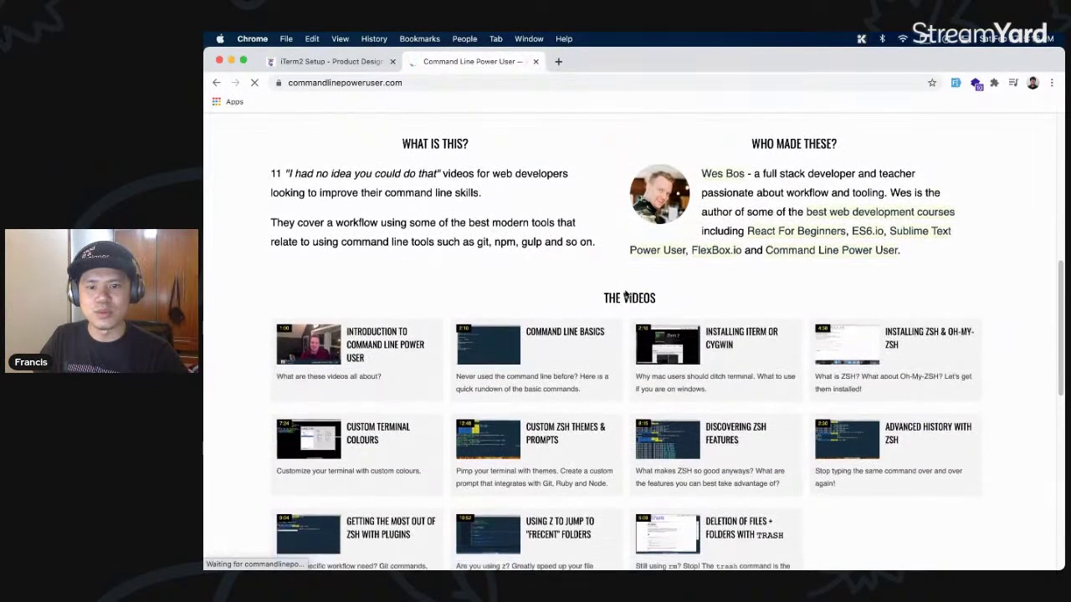
scroll(625, 292, "down", 1)
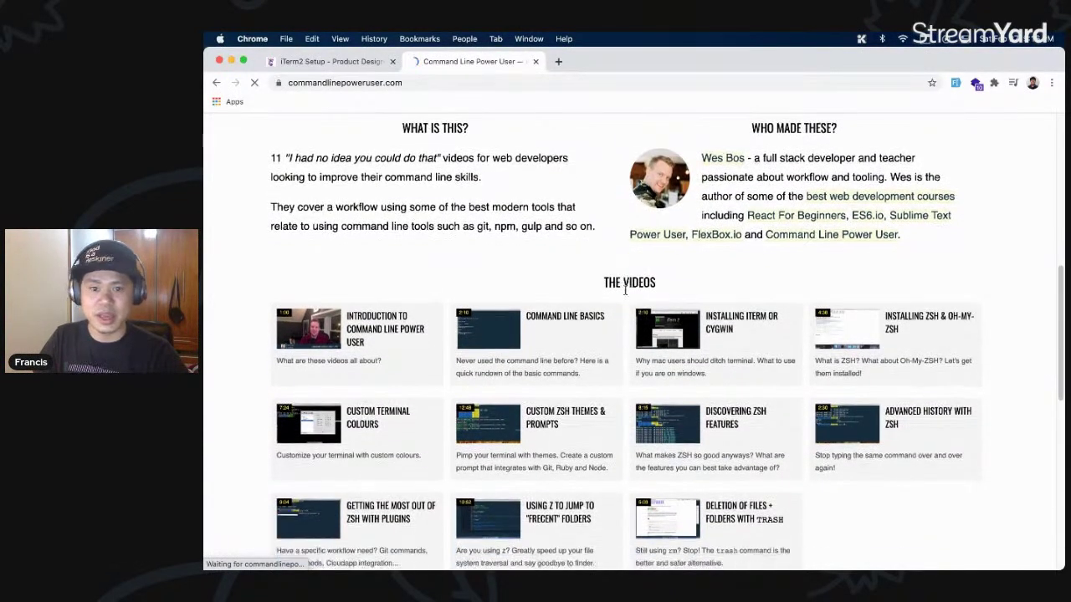
scroll(624, 288, "down", 3)
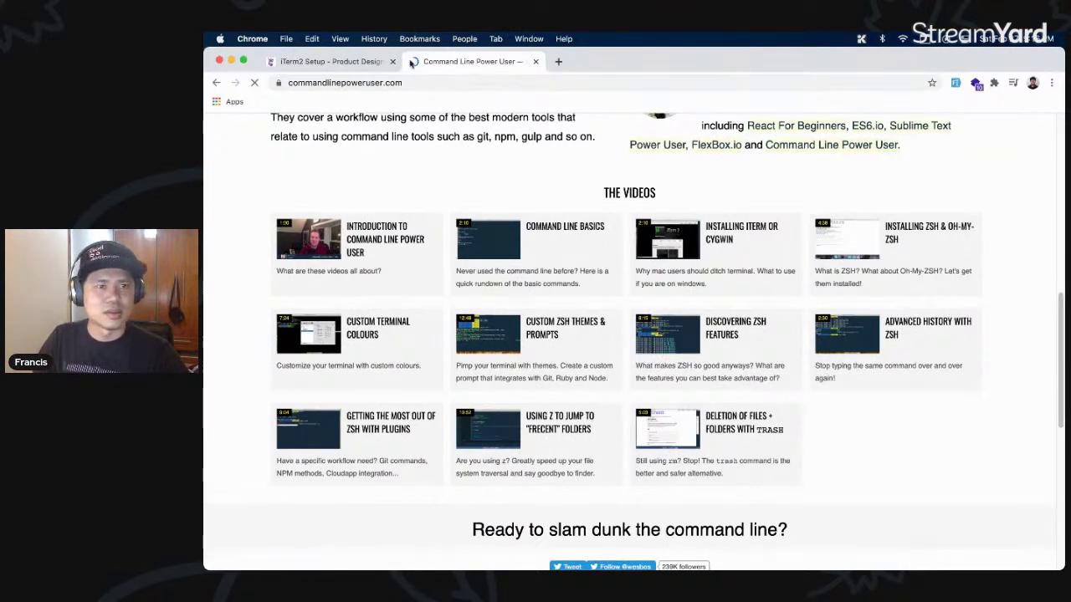
key("super+w")
- Open the guide's Zsh page and read past the zsh-completions fix to Plugins
scroll(801, 314, "down", 1)
scroll(802, 314, "down", 5)
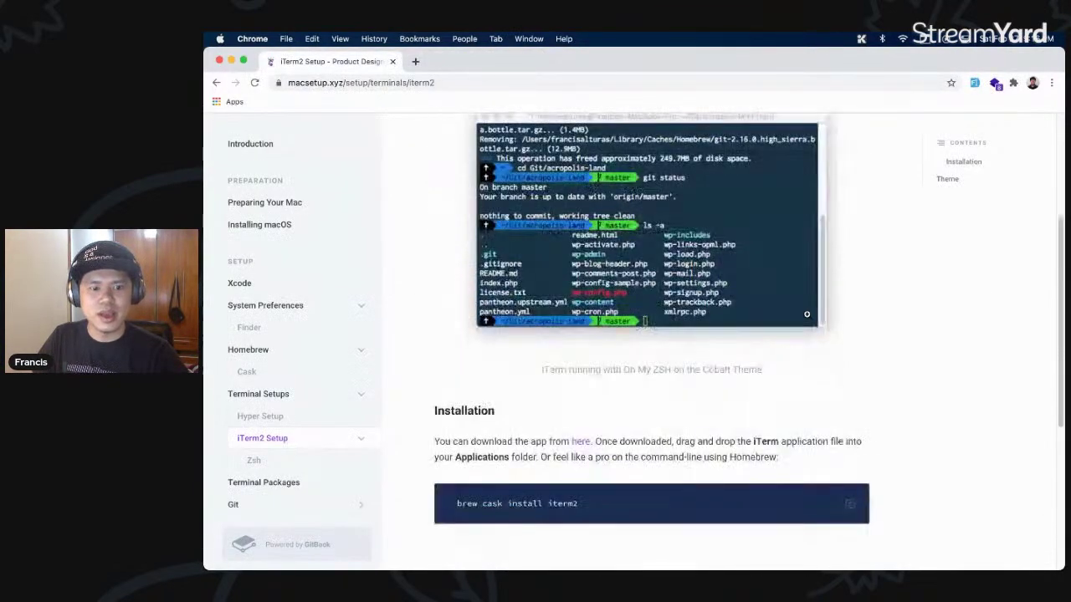
left_click(272, 462)
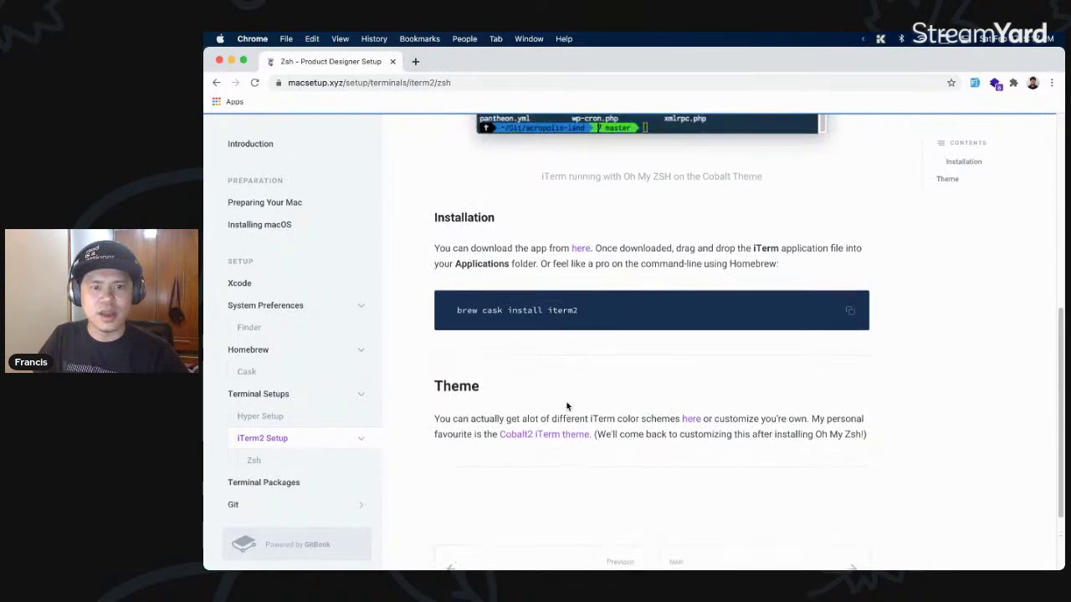
scroll(567, 402, "down", 10)
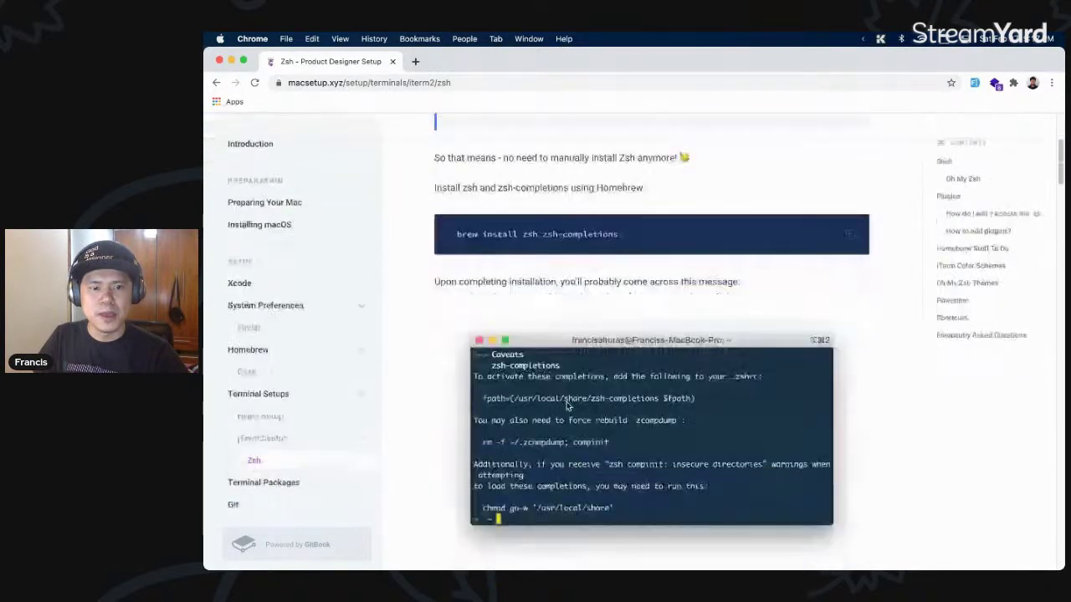
scroll(566, 403, "down", 5)
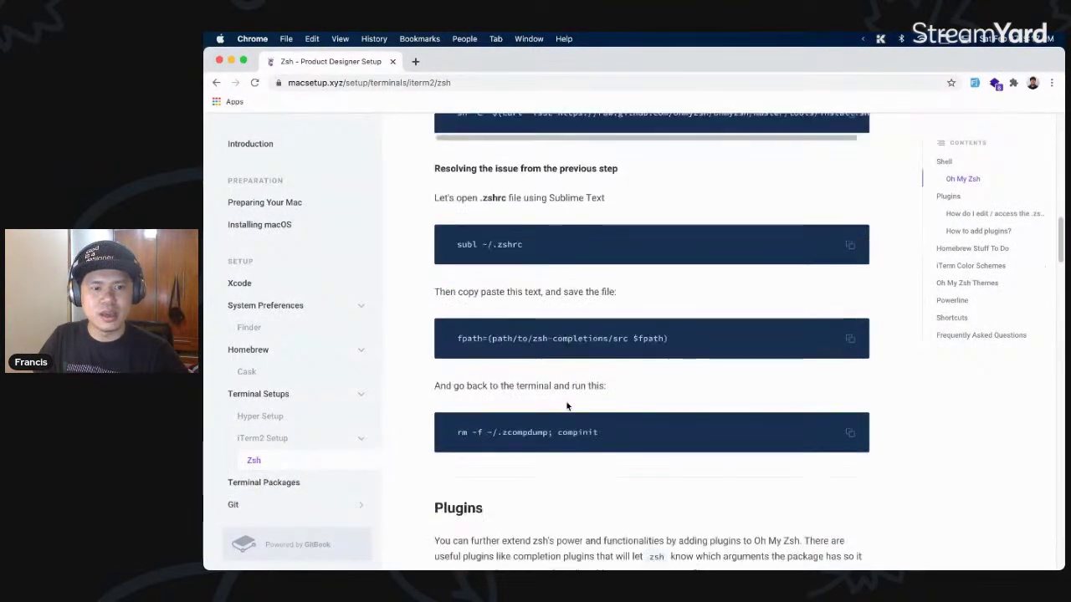
left_click(296, 415)
- Launch Hyper via 'hyp' in the launcher, dismiss About Hyper, and snap it into a narrow right column
key("super+space")
type("hyp")
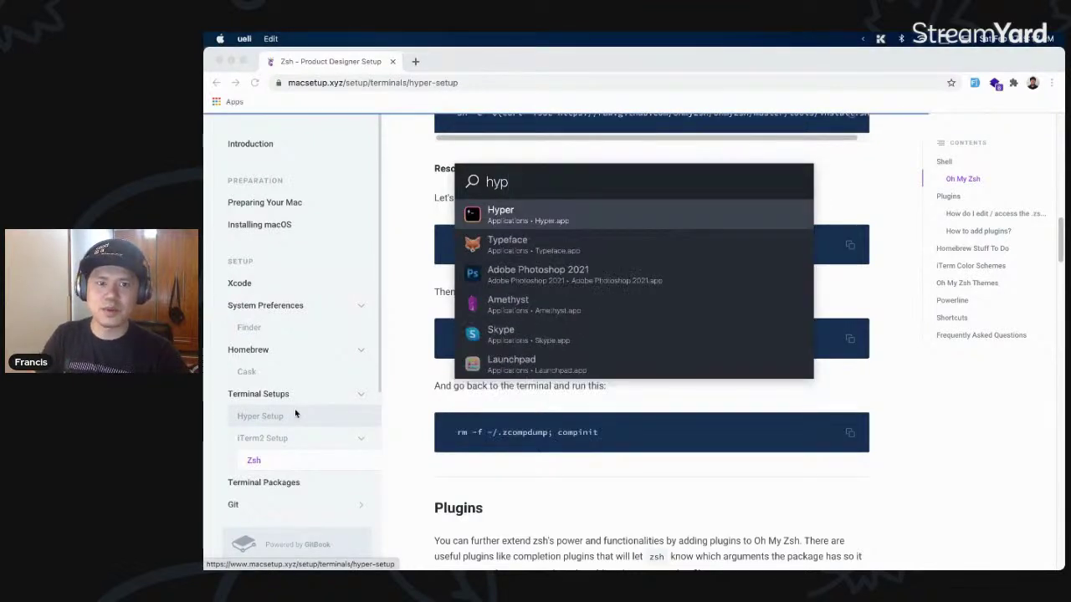
key("Return")
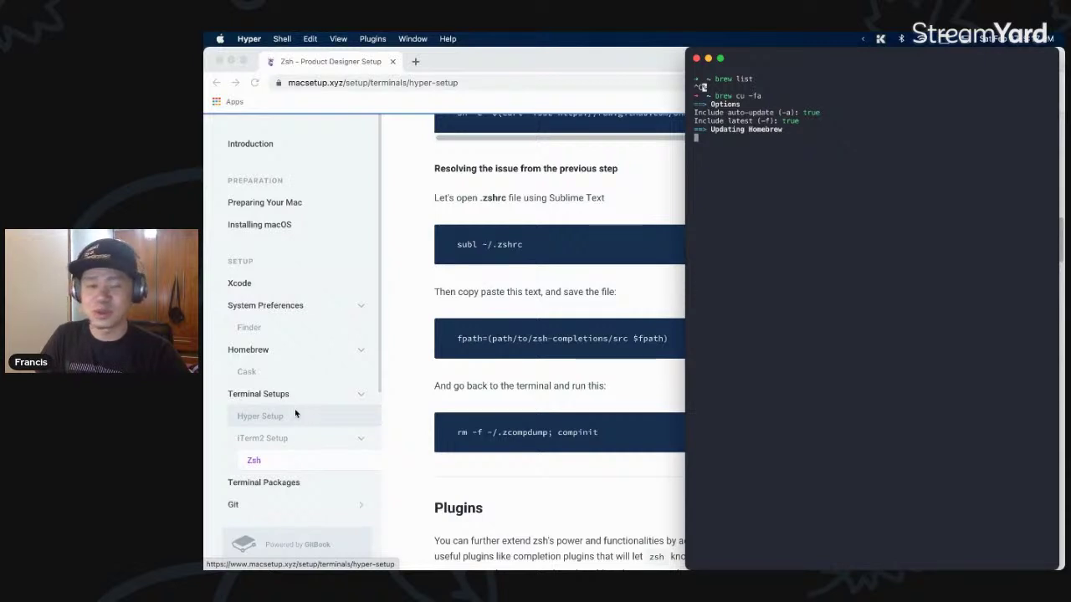
left_click(295, 413)
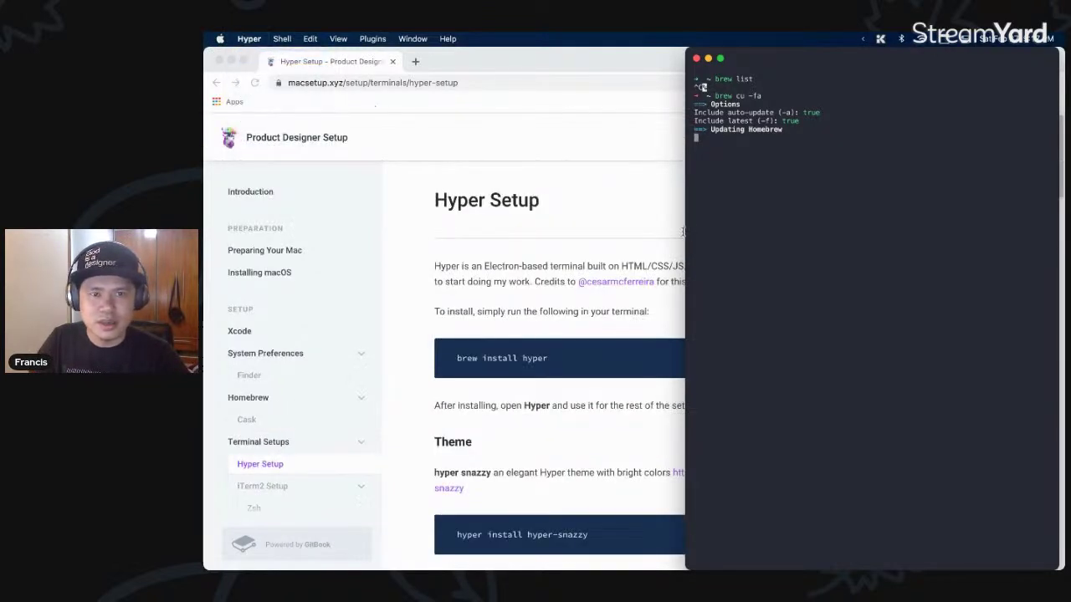
left_click(675, 286)
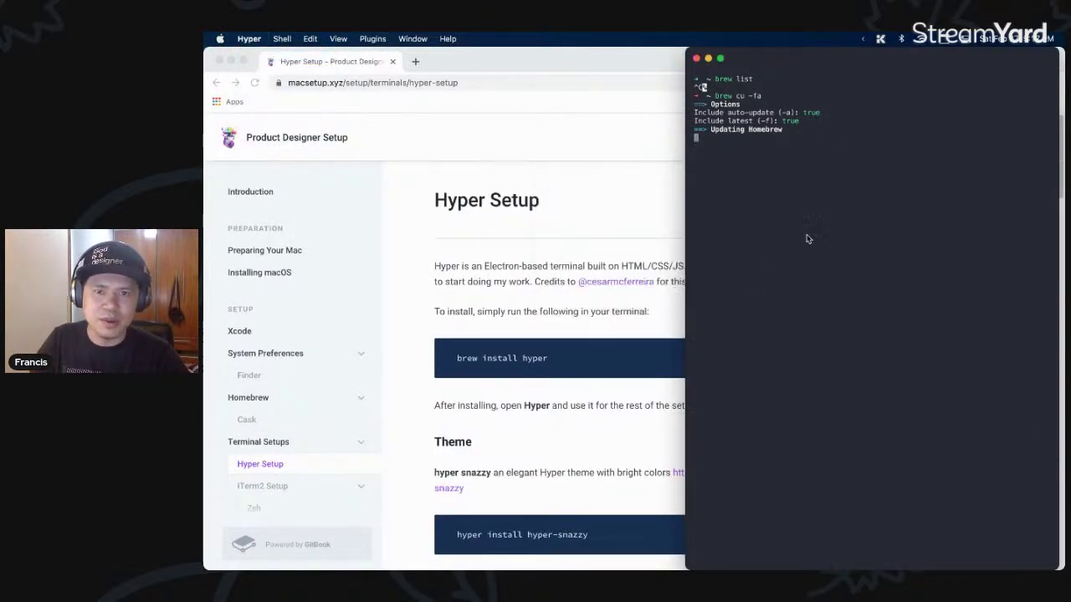
key("ctrl+alt+Right")
key("ctrl+alt+Right")
key("ctrl+alt+Right")
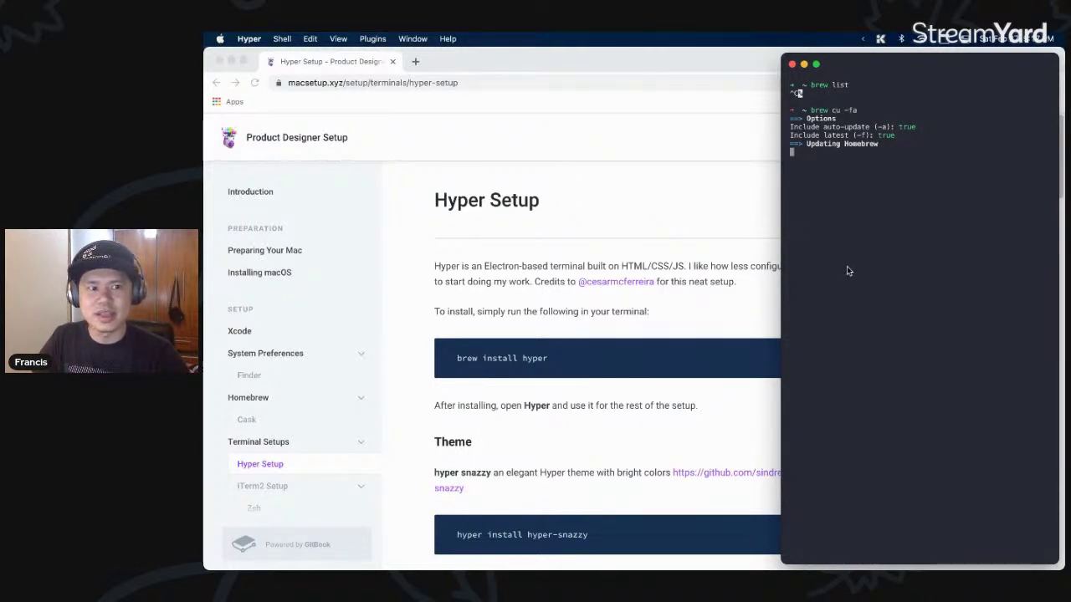
left_click(737, 287)
scroll(734, 287, "down", 3)
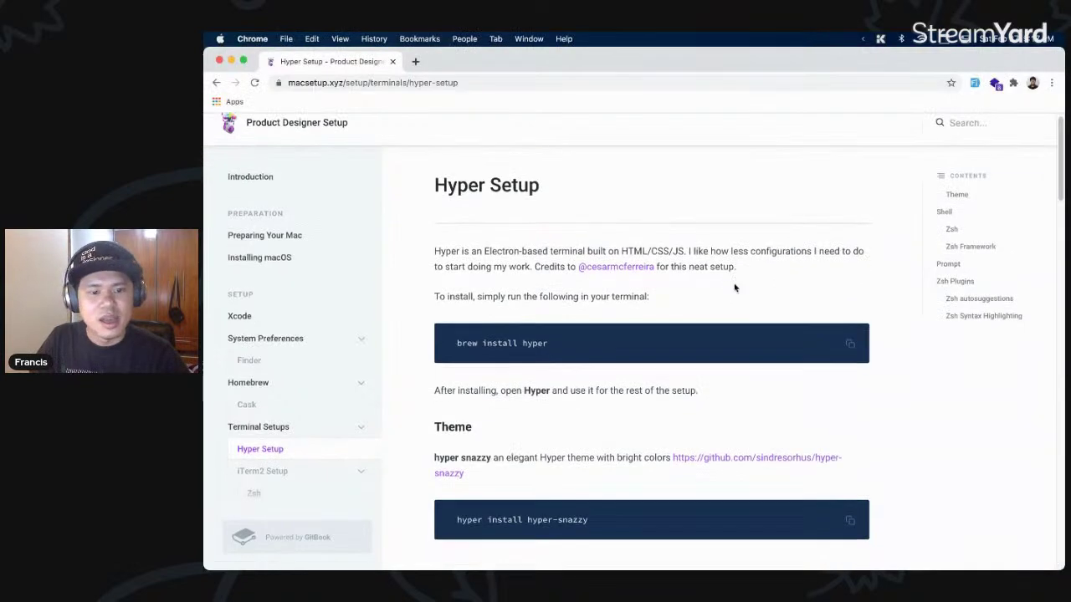
- Read the Hyper Setup page's Shell part, selecting two code lines and then clearing the selection
scroll(724, 287, "down", 4)
scroll(705, 287, "up", 4)
key("super+Tab")
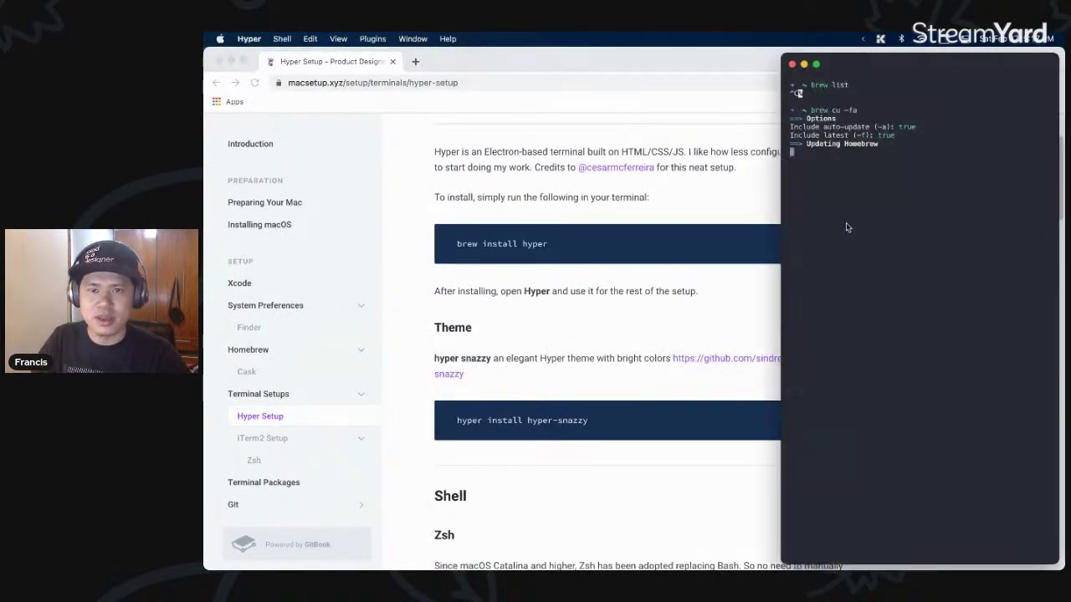
left_click(648, 322)
scroll(636, 351, "down", 1)
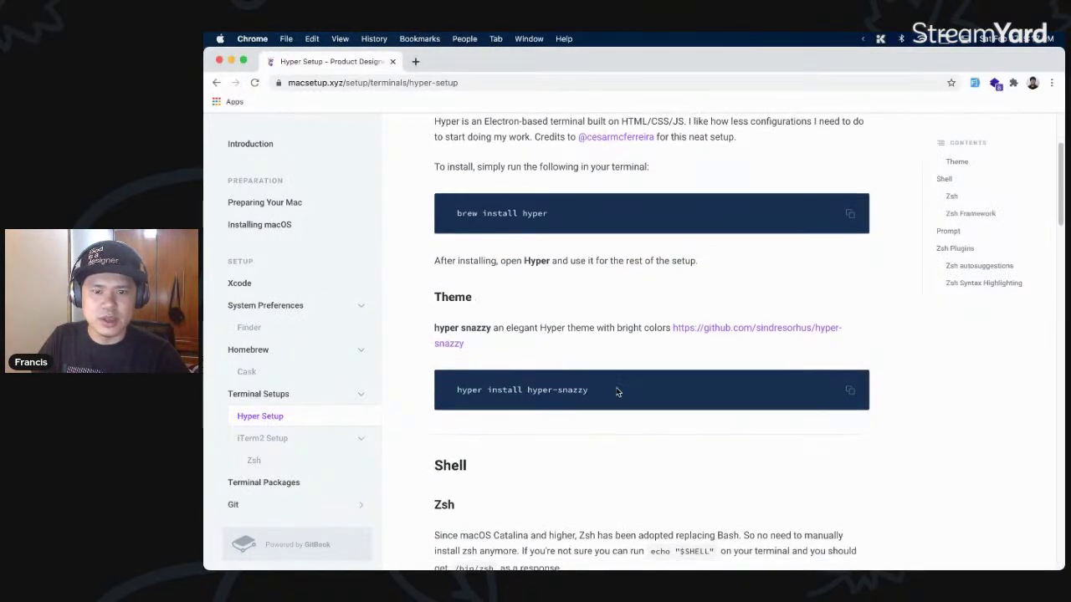
left_click_drag(581, 389, 455, 390)
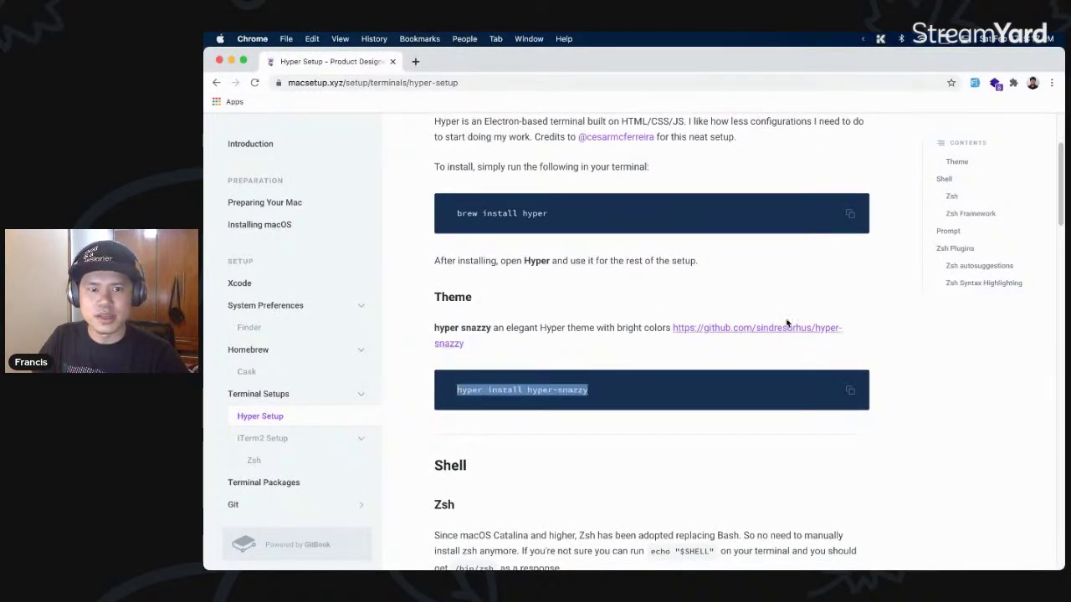
scroll(735, 336, "down", 1)
left_click_drag(589, 366, 462, 364)
scroll(550, 349, "down", 3)
scroll(552, 347, "down", 3)
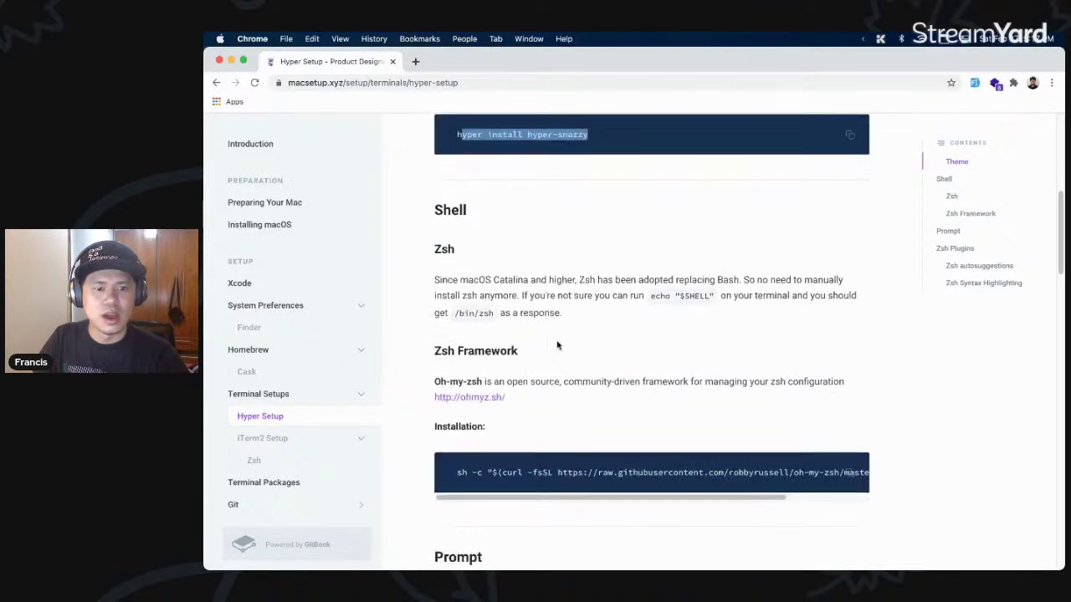
left_click(612, 303)
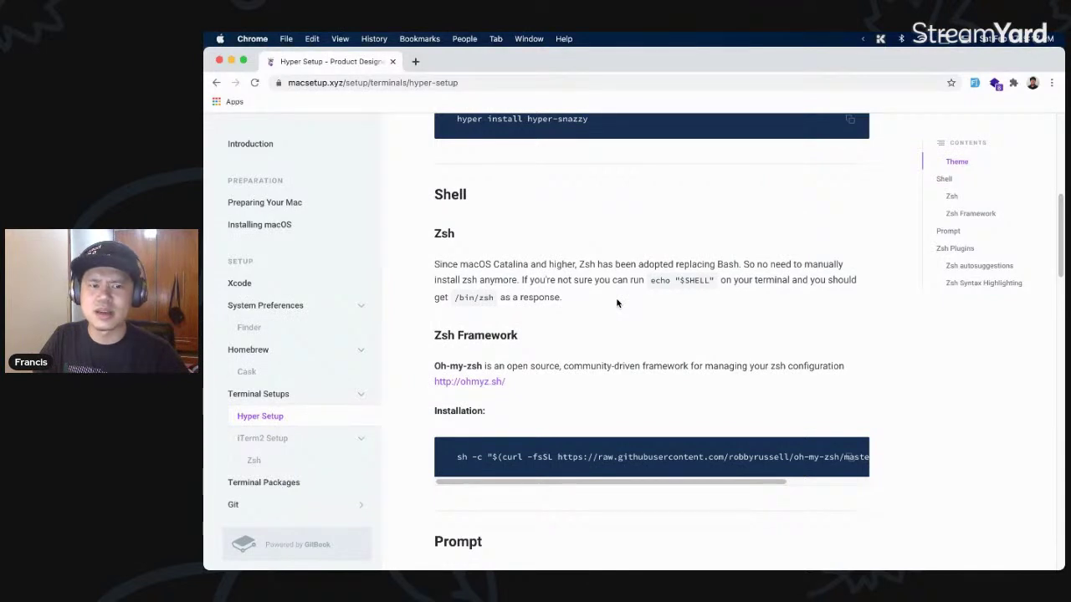
- Read through Zsh Framework to the Prompt section and open github.com/sindresorhus/pure
scroll(553, 279, "down", 3)
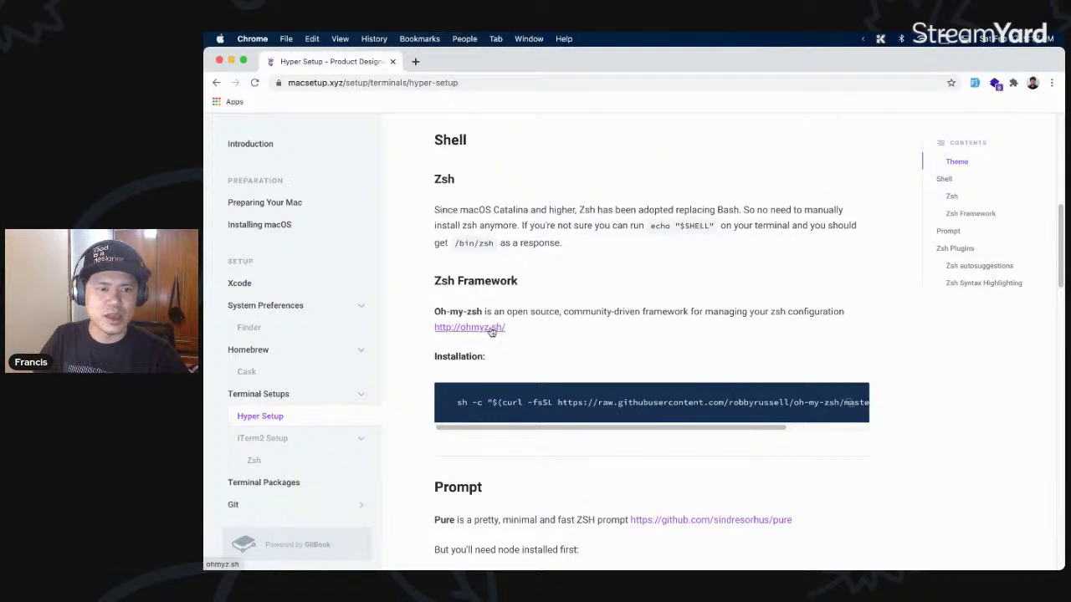
scroll(485, 311, "down", 1)
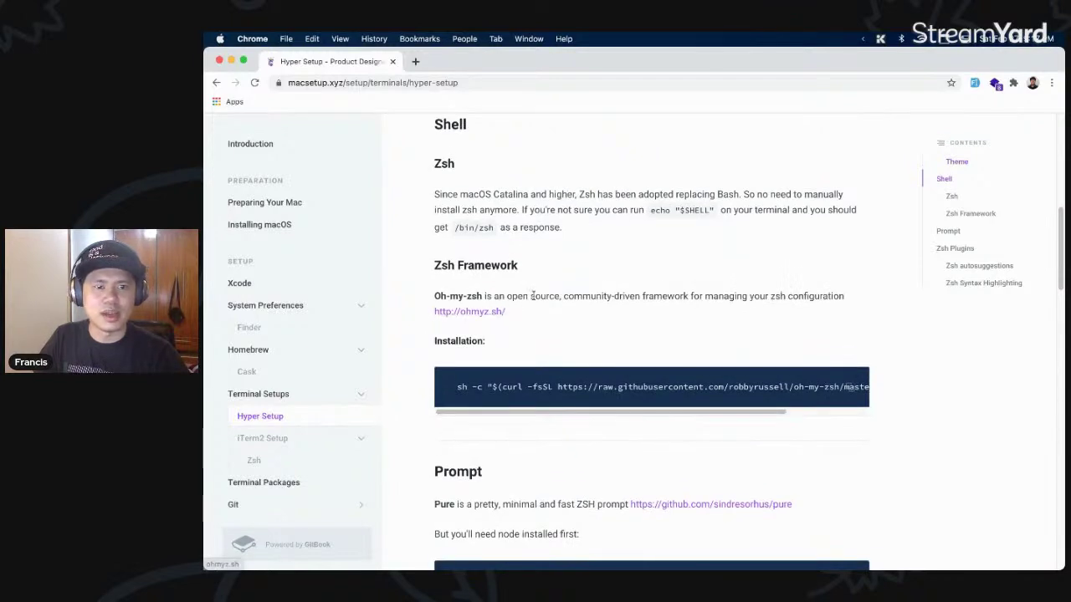
scroll(529, 300, "down", 1)
scroll(542, 302, "down", 1)
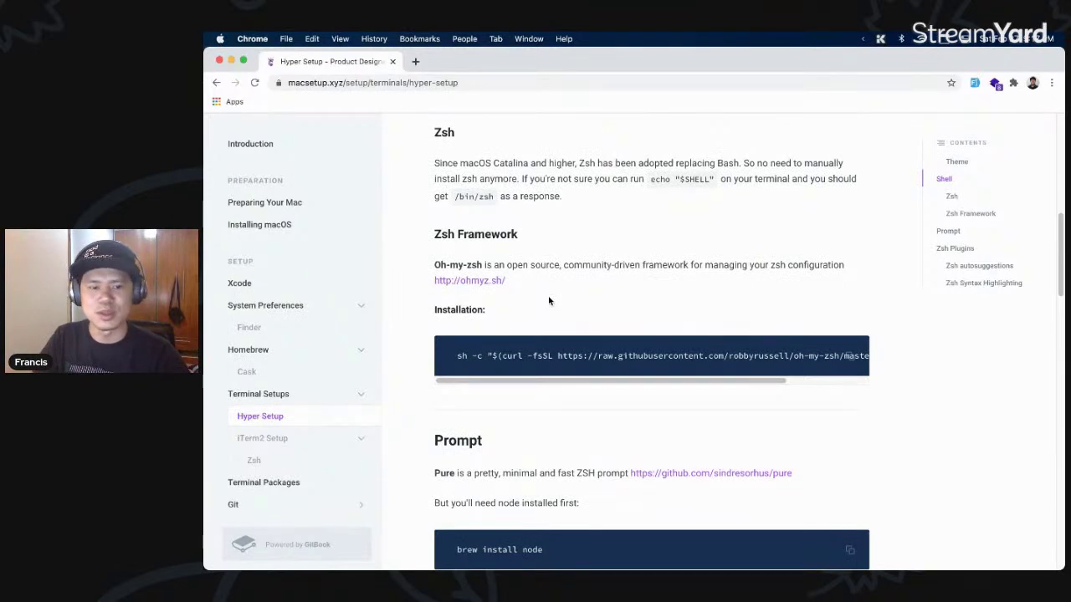
scroll(574, 284, "down", 3)
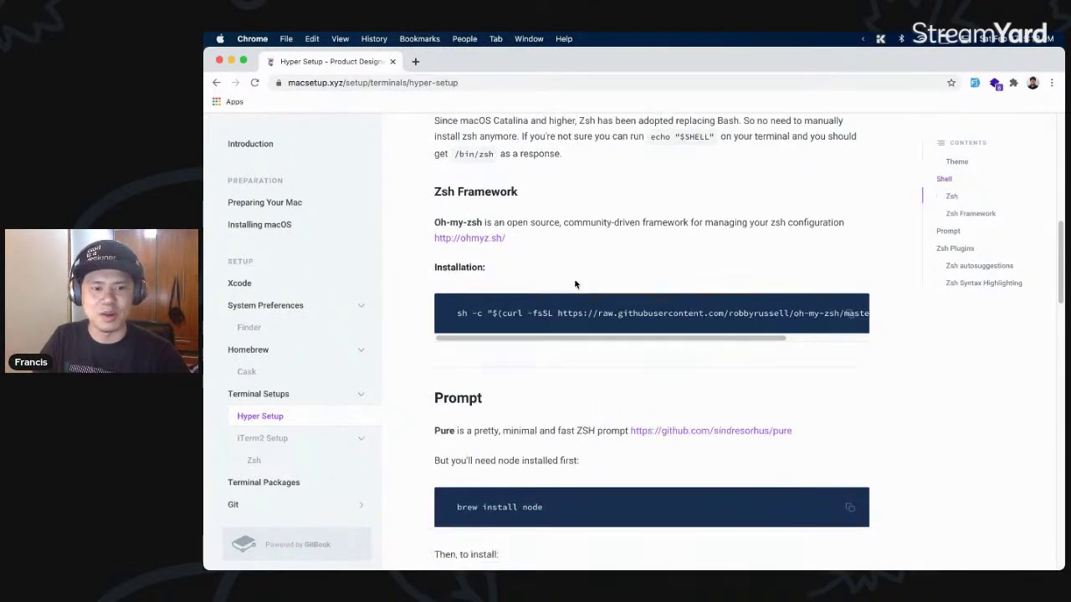
scroll(575, 285, "down", 5)
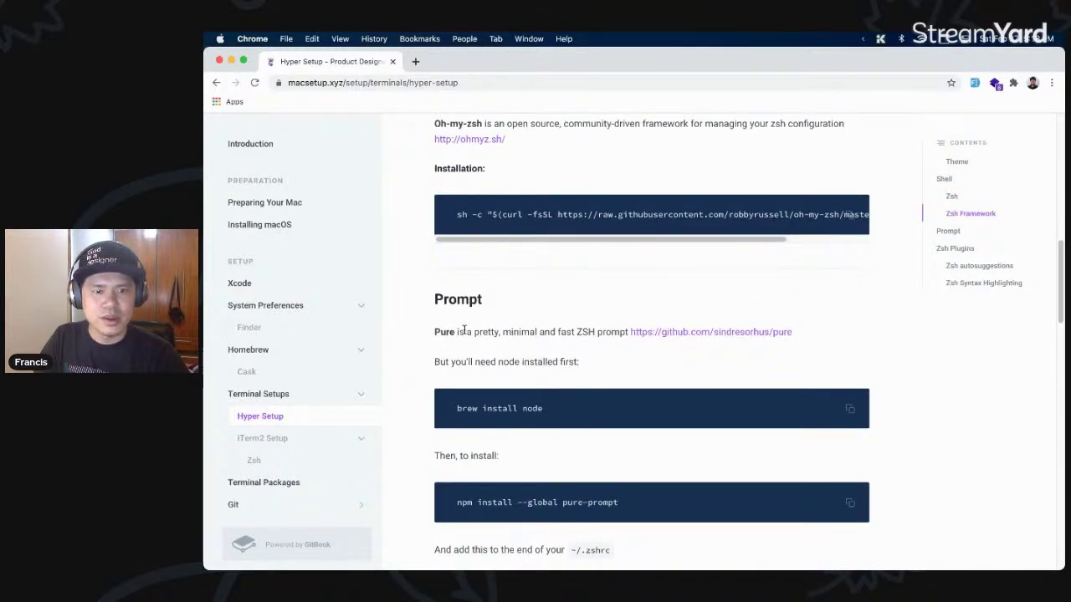
left_click(682, 332)
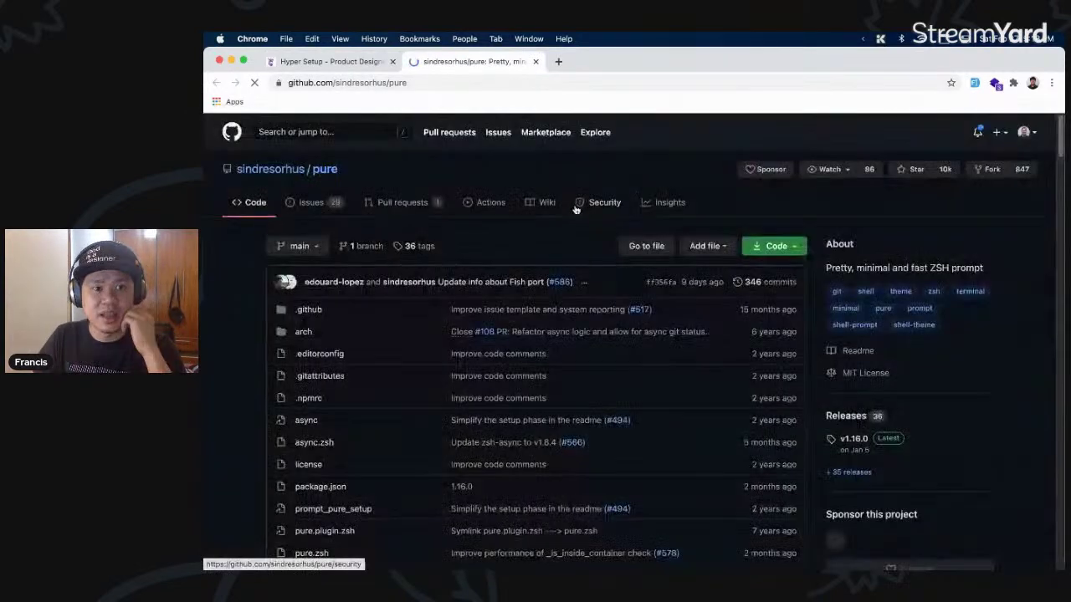
- Scroll the Pure README past the demo to npm install --global pure-prompt and Getting started
scroll(542, 251, "down", 3)
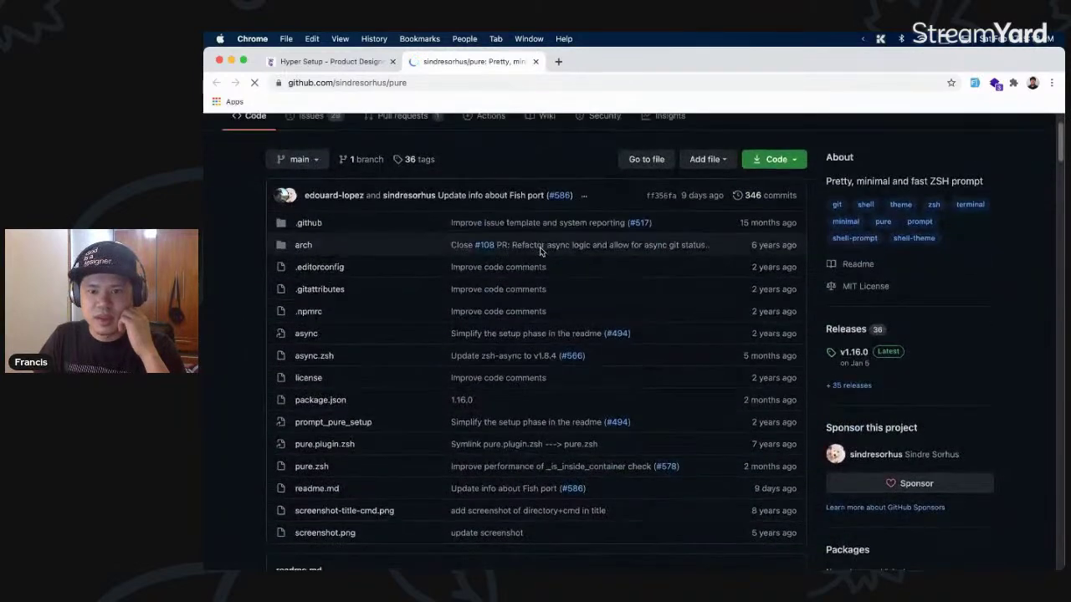
scroll(736, 492, "down", 1)
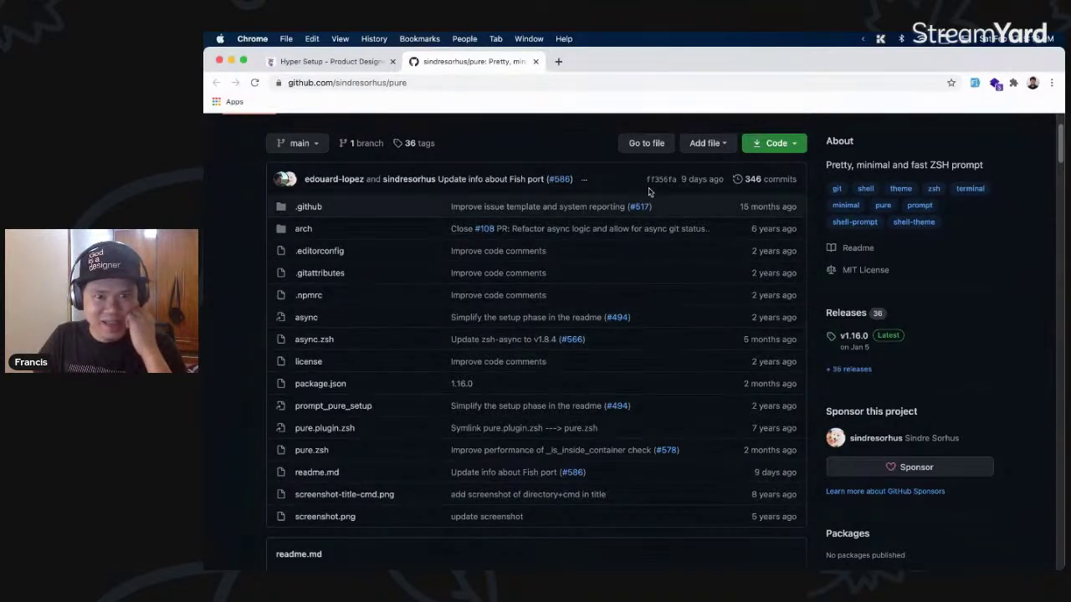
scroll(586, 304, "down", 10)
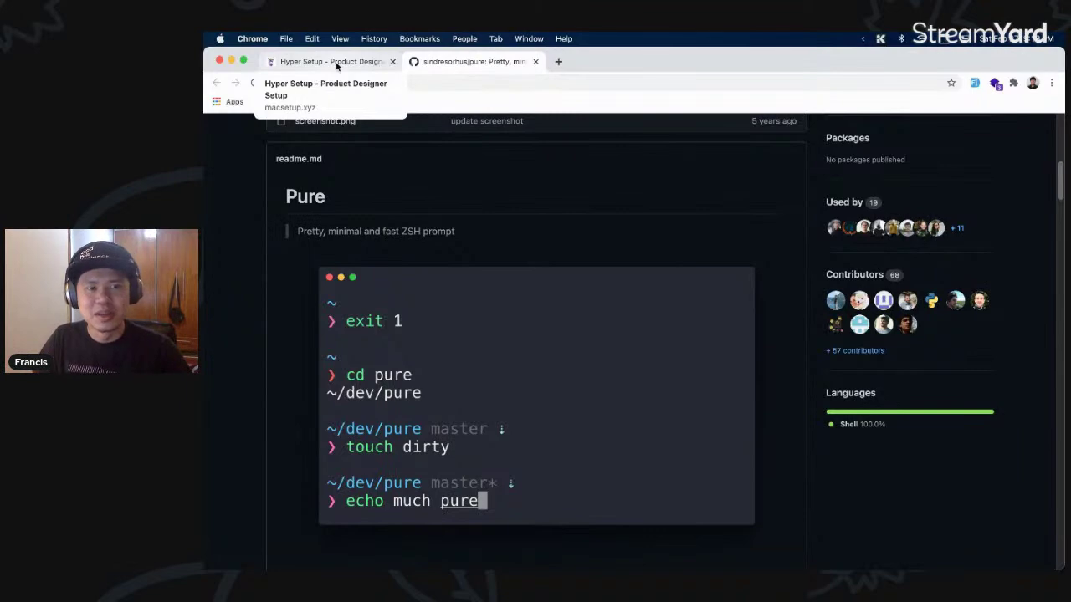
scroll(554, 349, "down", 15)
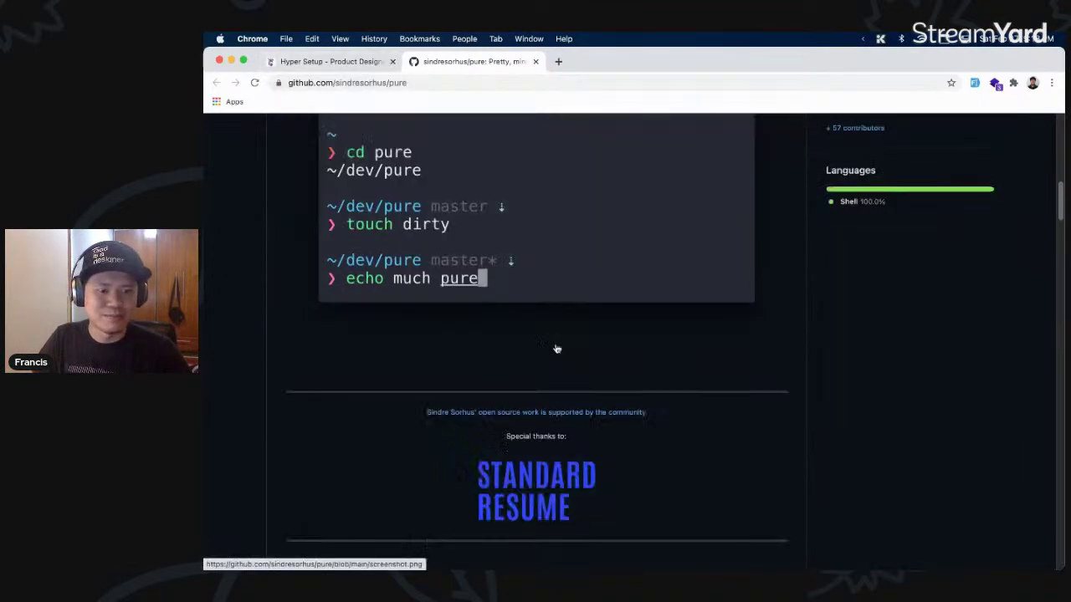
scroll(555, 349, "down", 15)
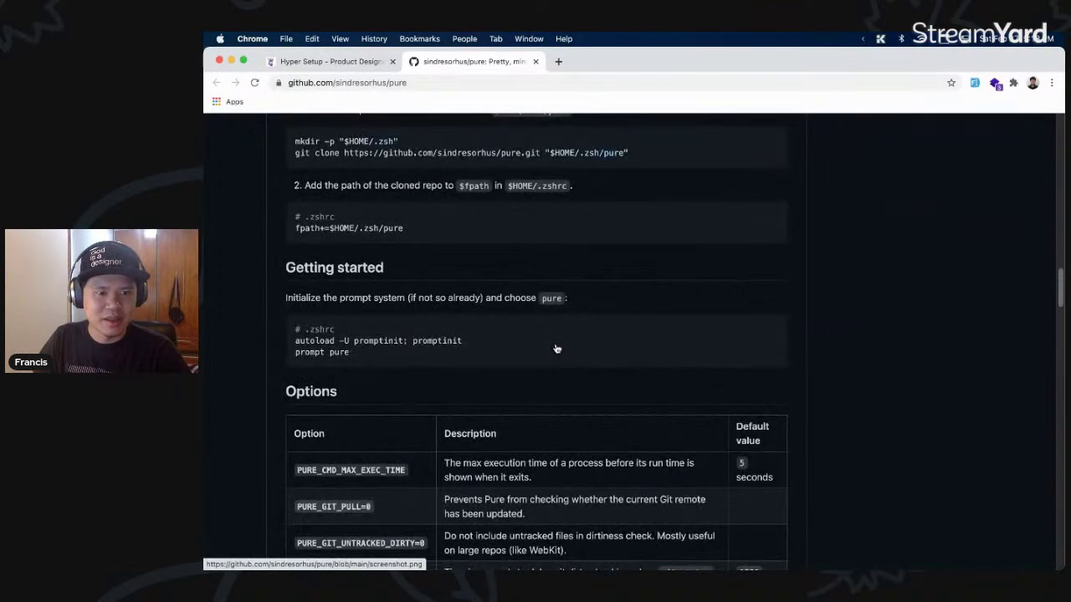
scroll(556, 349, "up", 5)
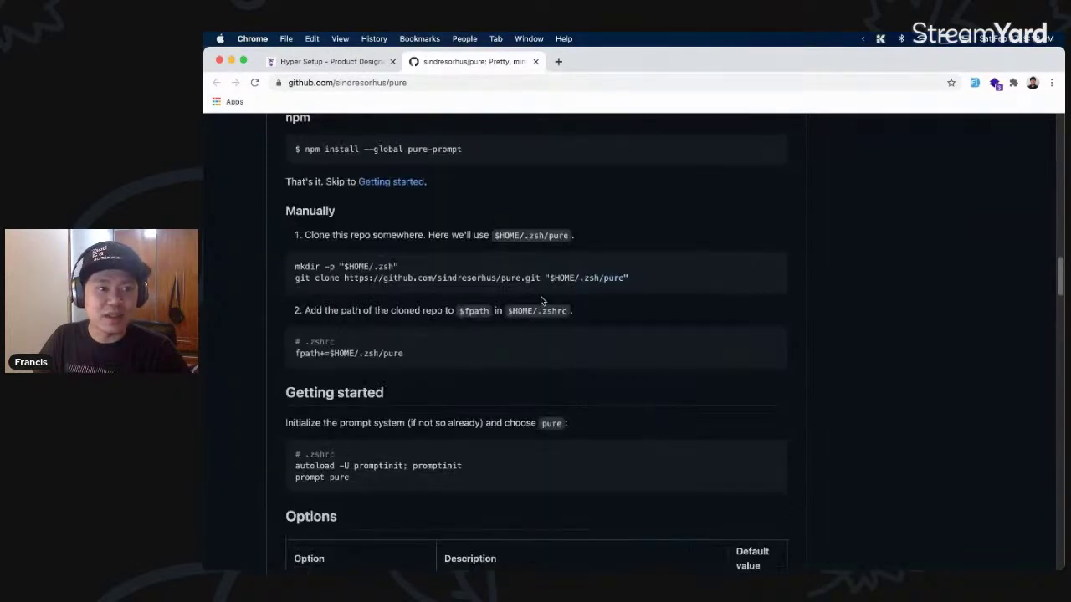
- Return to the Hyper Setup guide and scroll down through its sections
left_click(362, 65)
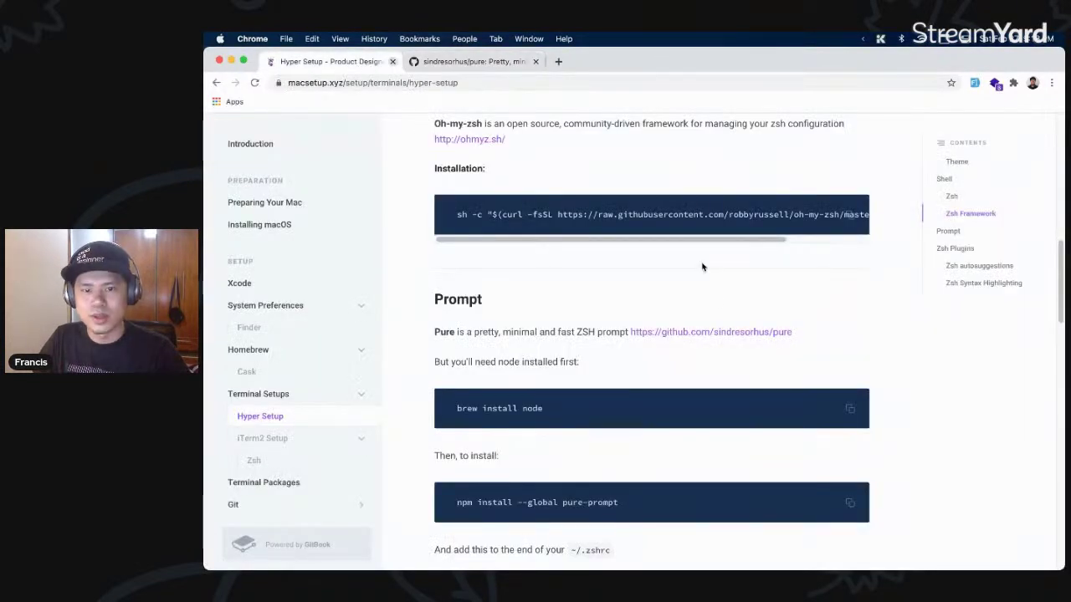
scroll(702, 292, "down", 1)
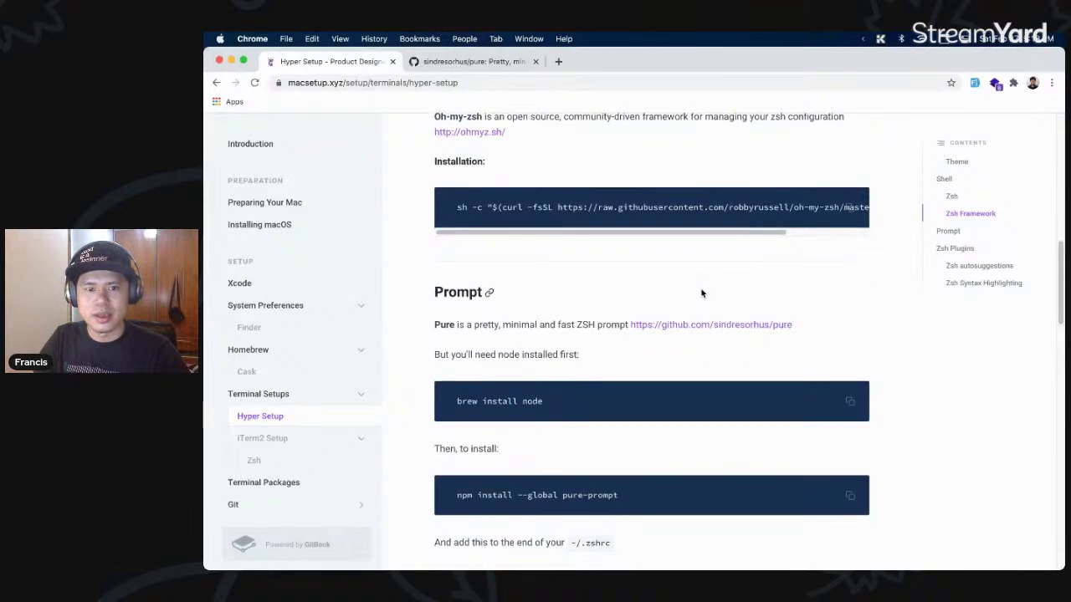
scroll(702, 293, "down", 5)
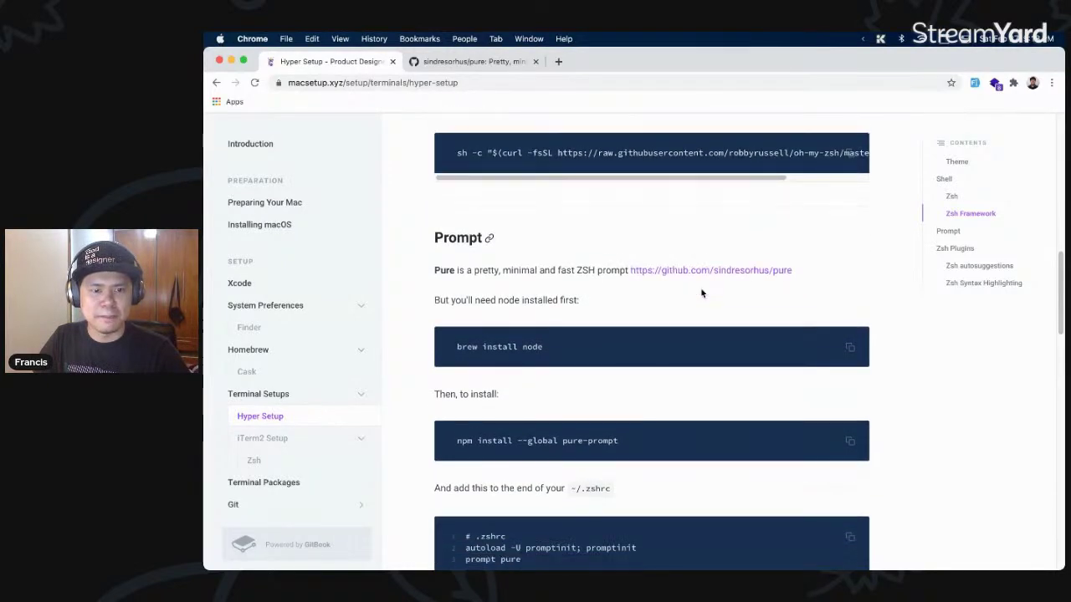
scroll(702, 293, "down", 15)
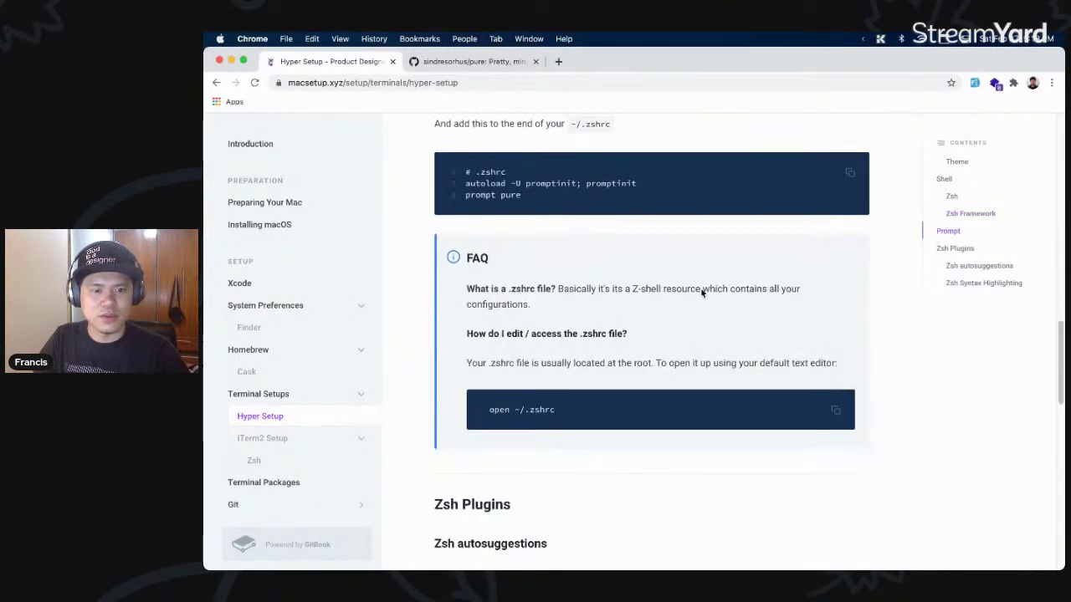
scroll(702, 293, "down", 12)
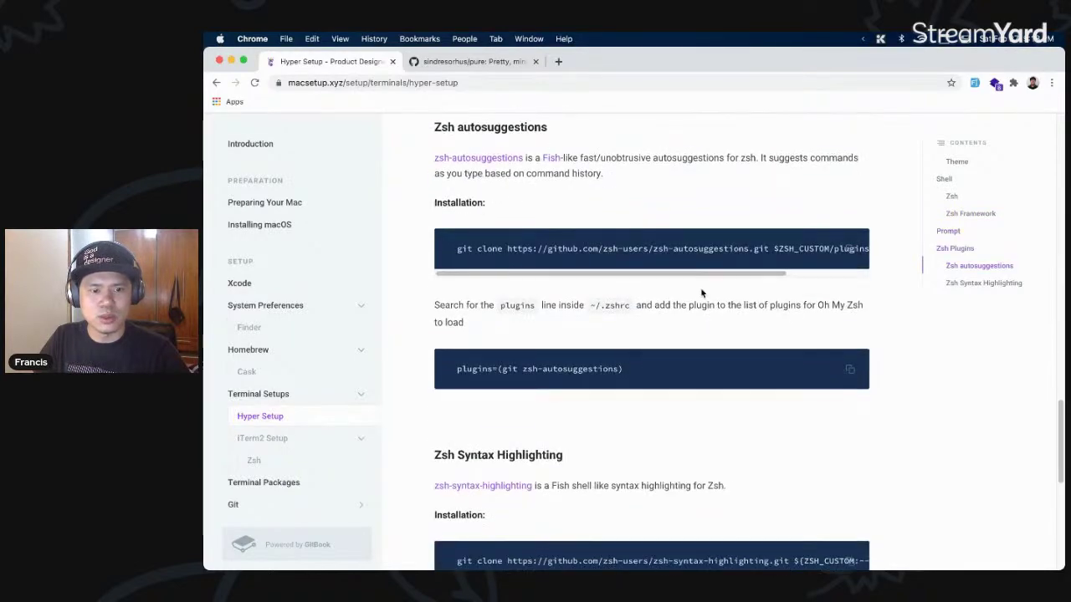
scroll(702, 292, "up", 3)
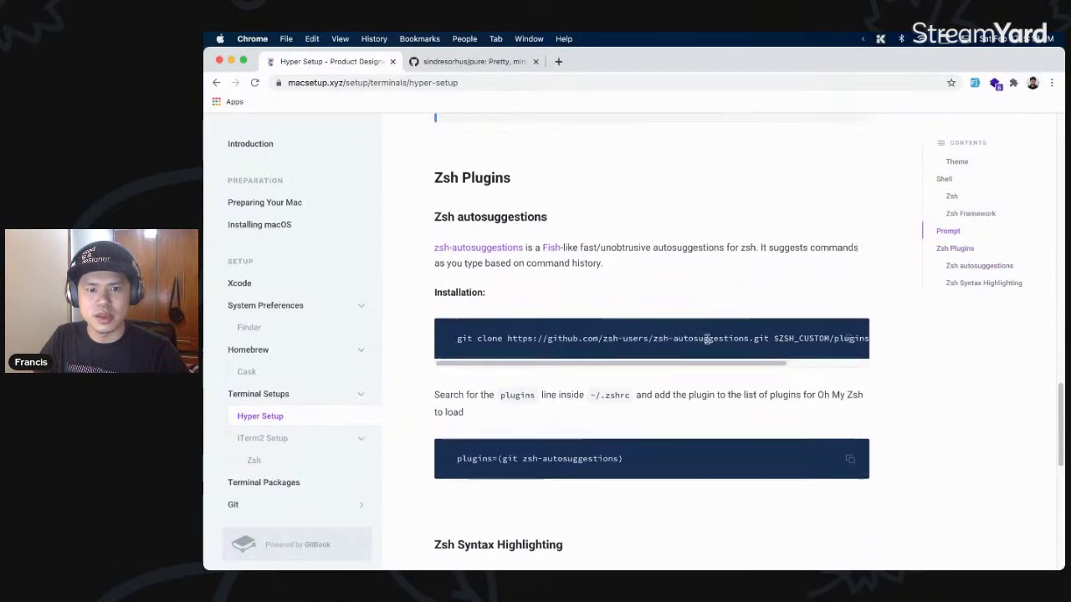
scroll(710, 368, "right", 2)
scroll(709, 368, "left", 2)
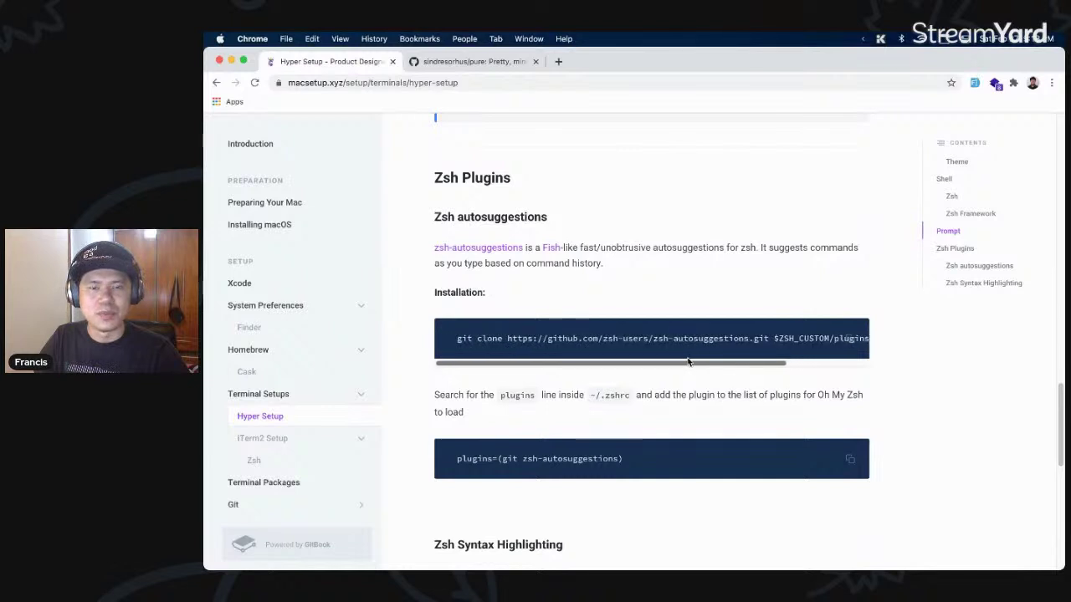
scroll(418, 268, "down", 2)
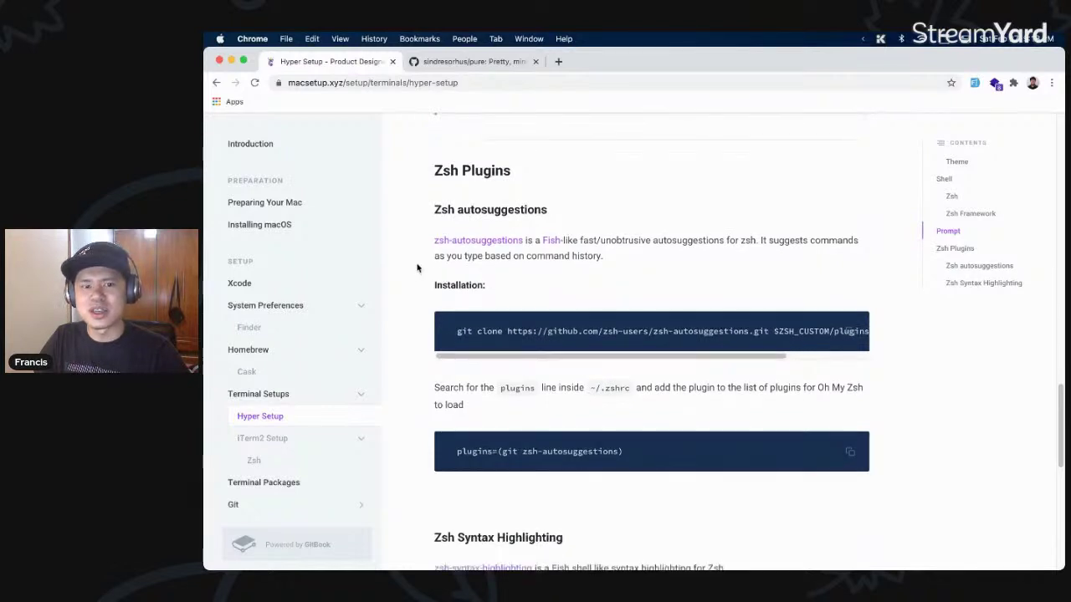
scroll(418, 268, "down", 2)
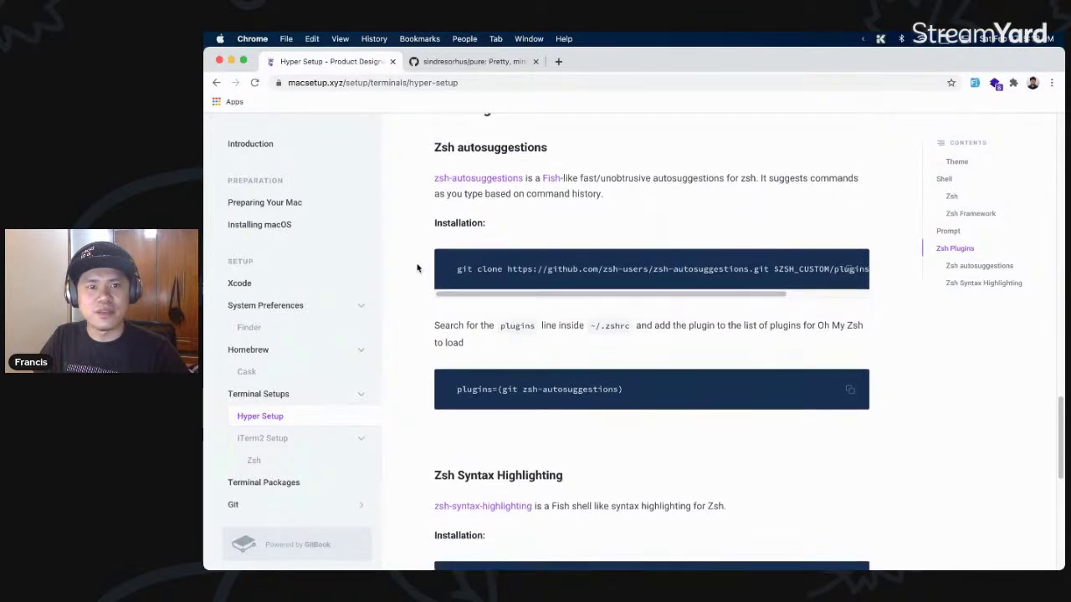
scroll(417, 268, "down", 1)
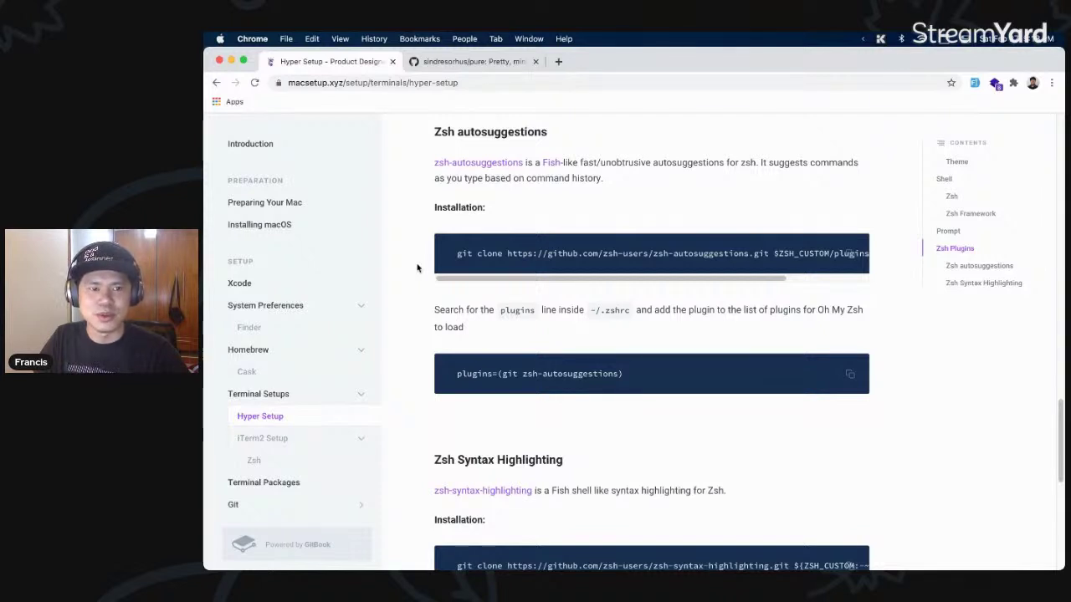
- Highlight the Zsh Syntax Highlighting heading, then clear the selection
key("super+a")
left_click(590, 135)
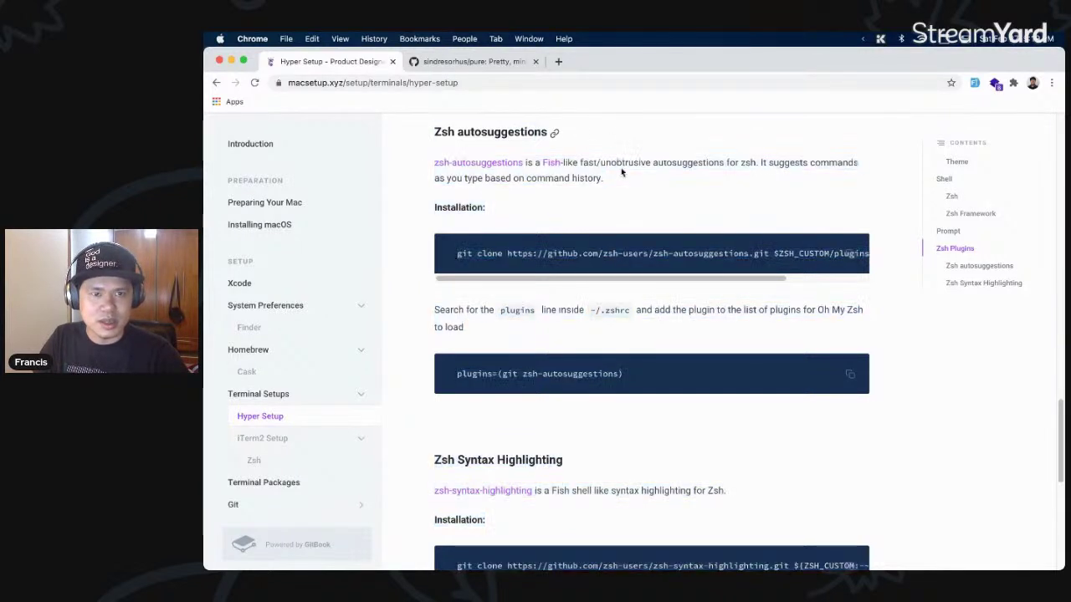
scroll(612, 353, "down", 2)
left_click_drag(435, 381, 561, 376)
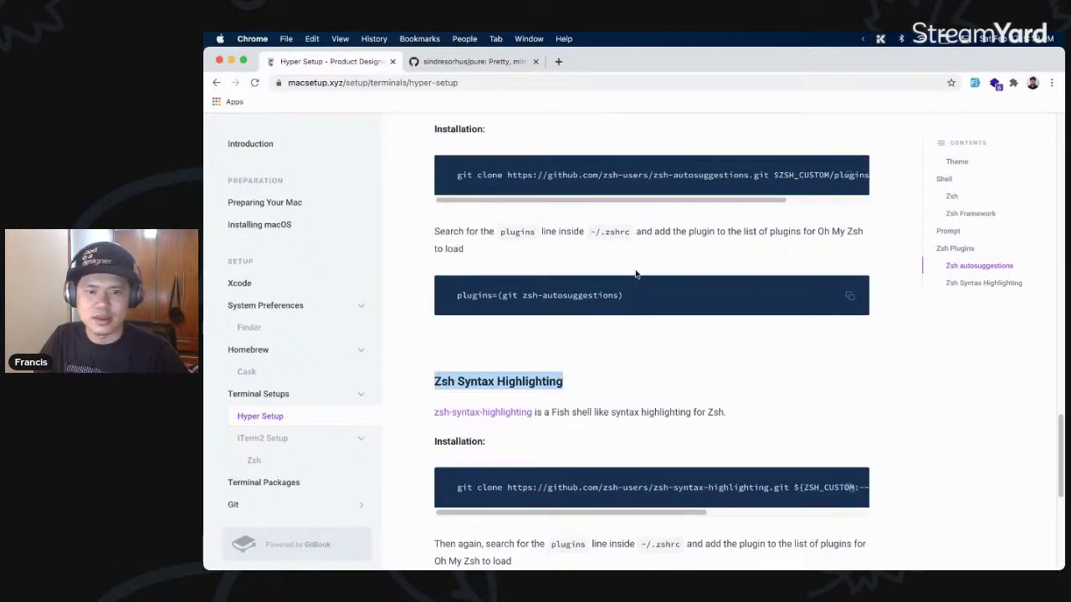
scroll(696, 415, "up", 1)
left_click(681, 418)
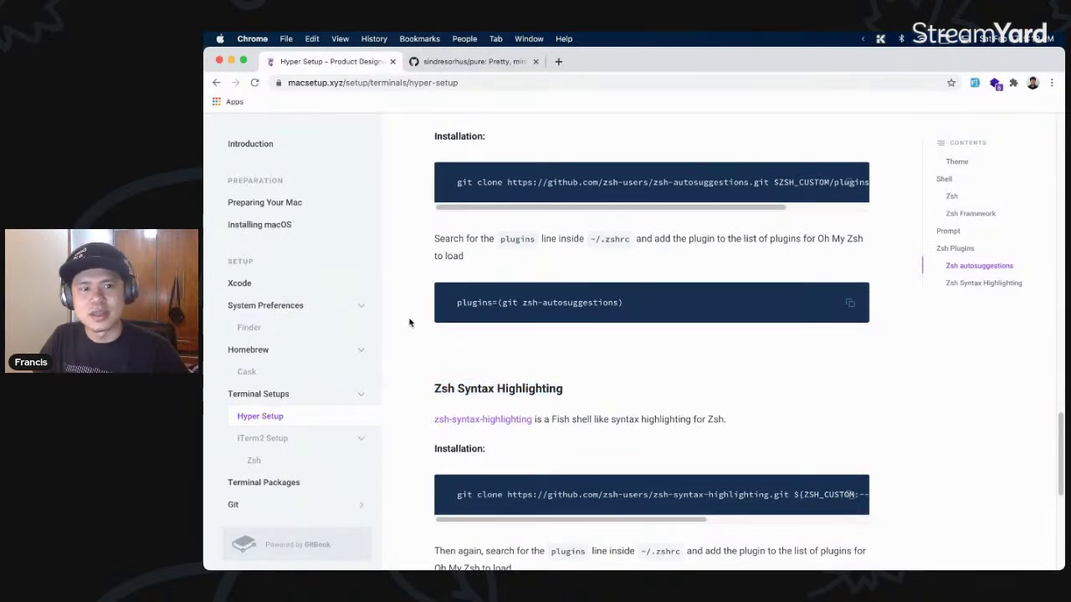
- Scroll back up to the Zsh Framework and Pure prompt sections
scroll(507, 416, "up", 1)
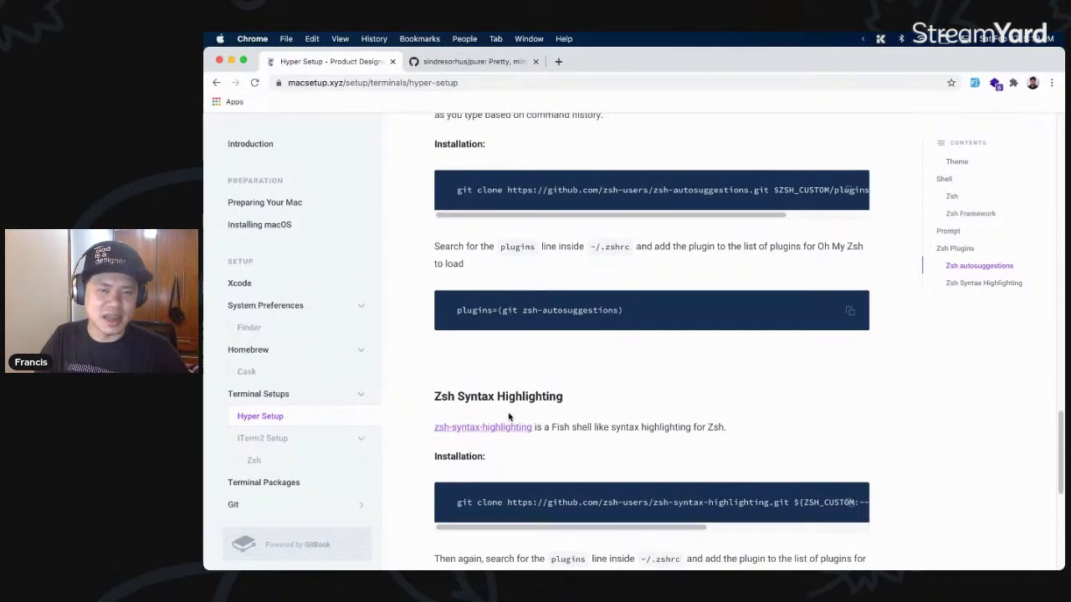
scroll(508, 416, "up", 5)
scroll(509, 274, "down", 1)
scroll(594, 289, "down", 1)
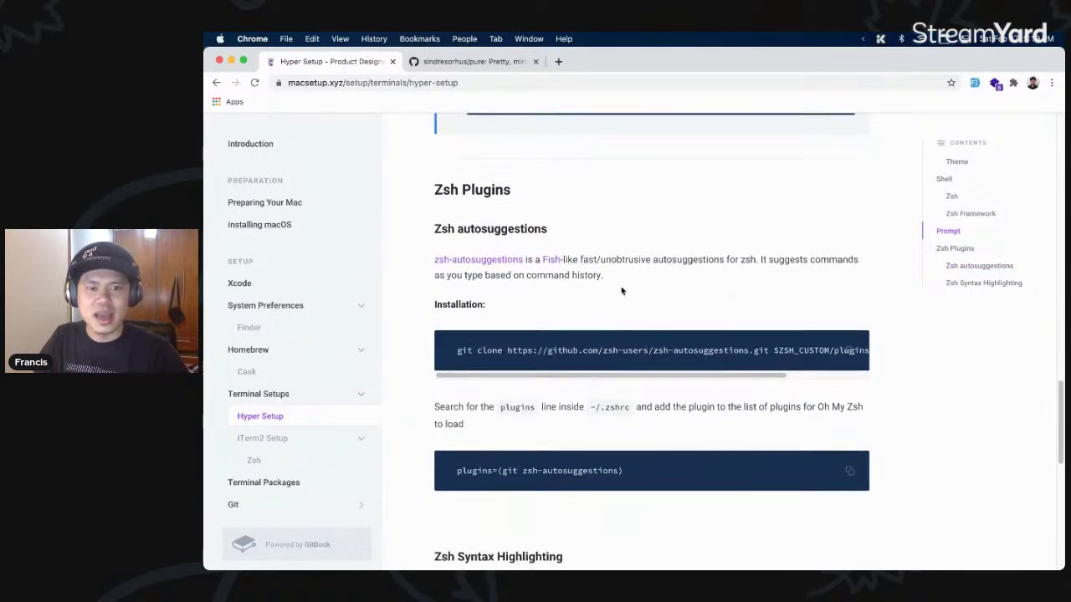
scroll(507, 259, "down", 1)
scroll(584, 251, "down", 1)
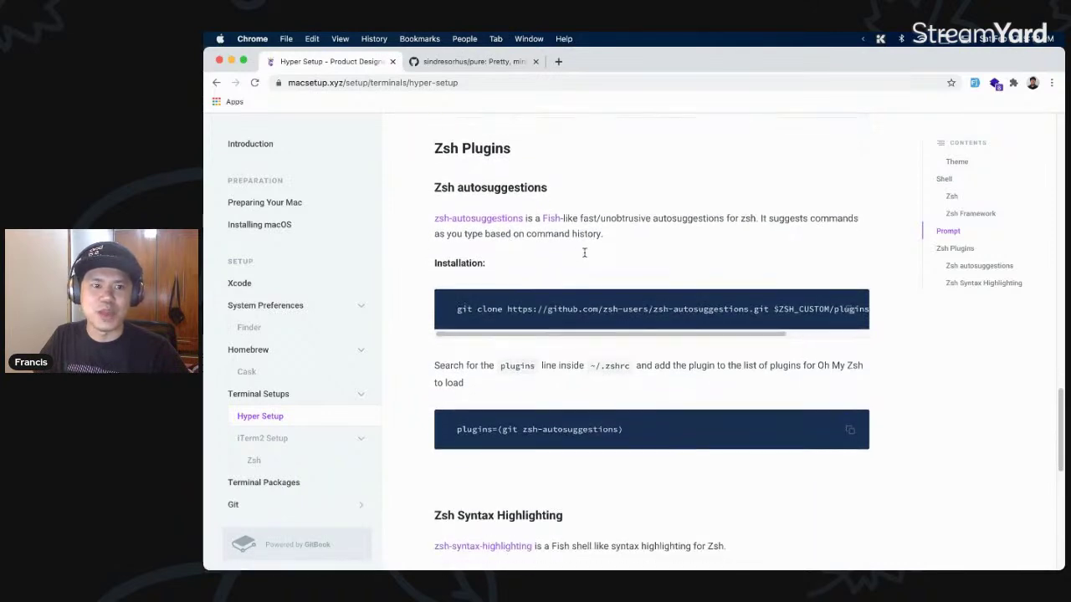
scroll(610, 266, "down", 15)
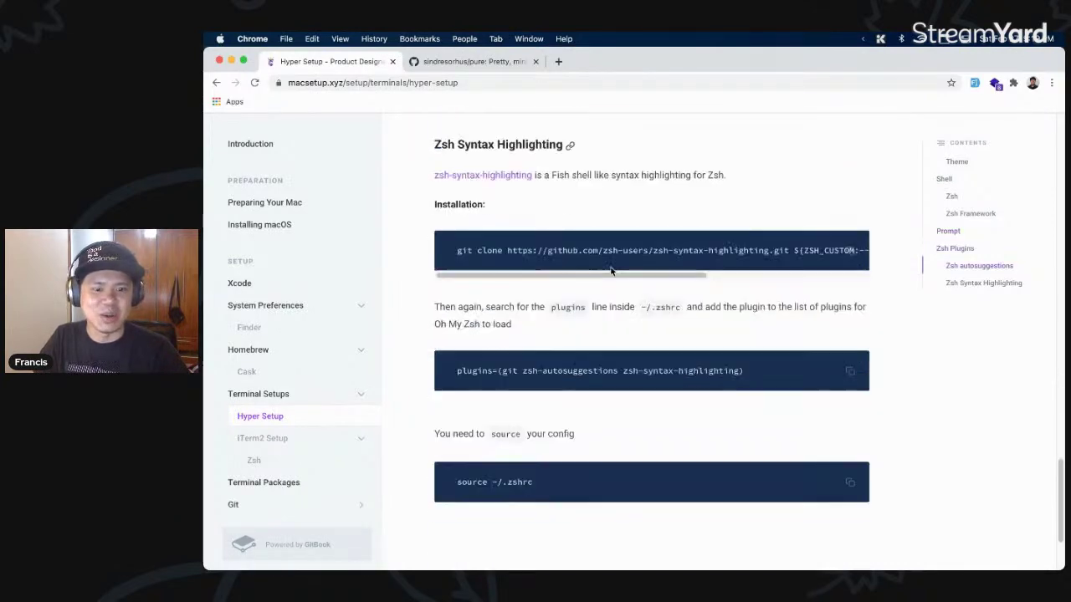
scroll(609, 265, "up", 14)
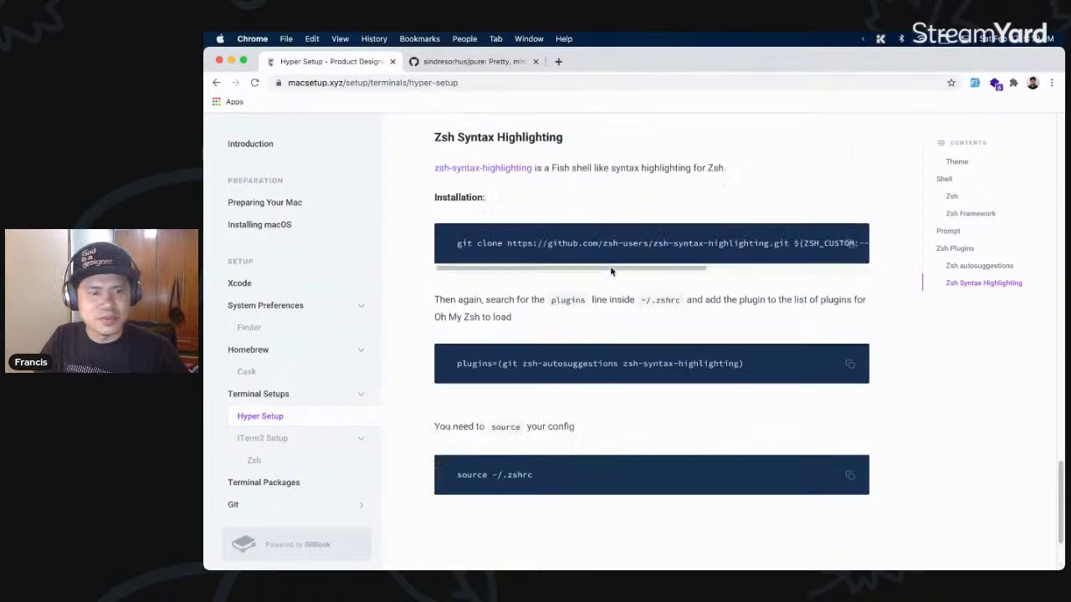
scroll(612, 266, "up", 20)
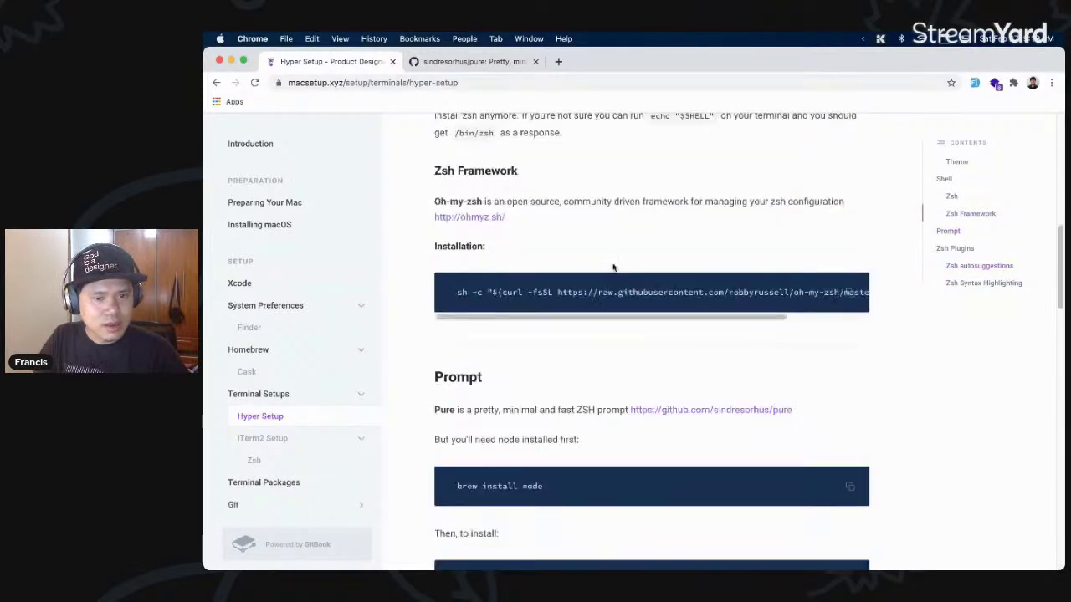
key("super+Tab")
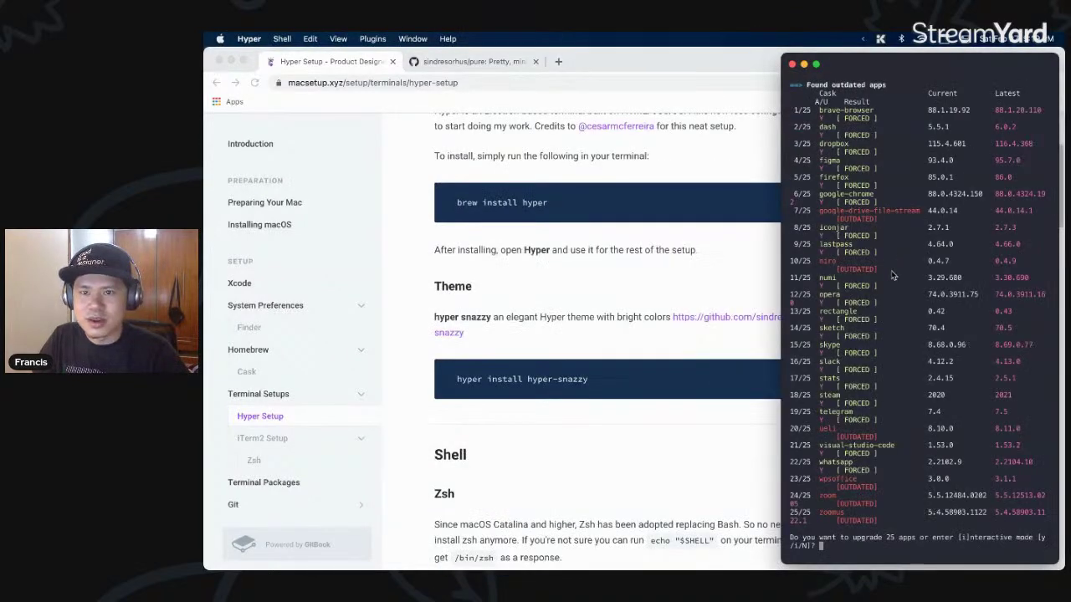
- Widen the Hyper window and answer y to upgrade the 25 outdated apps
left_click_drag(781, 270, 566, 280)
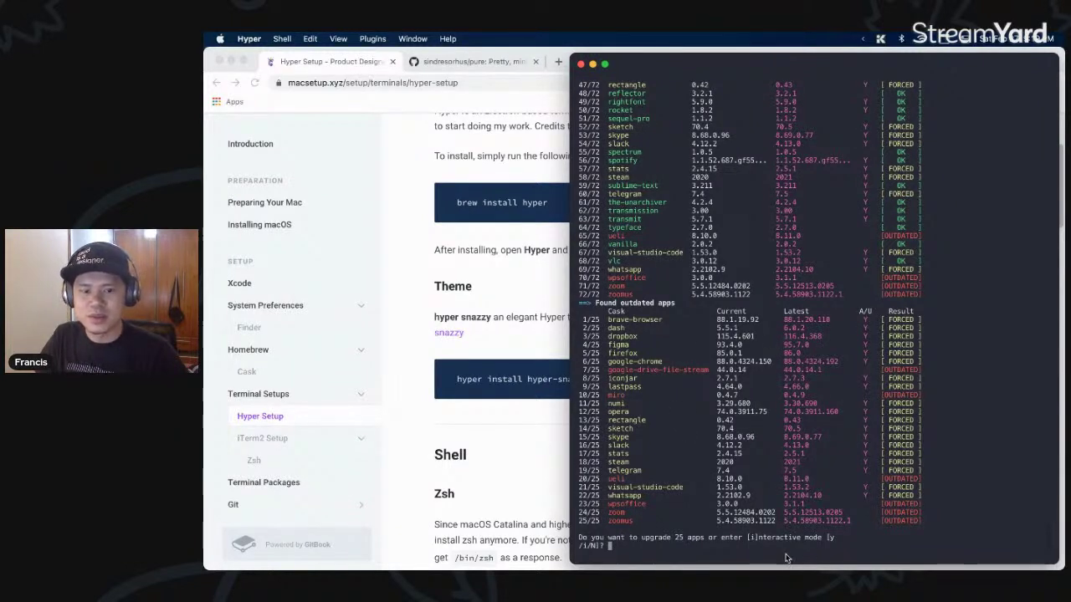
type("y")
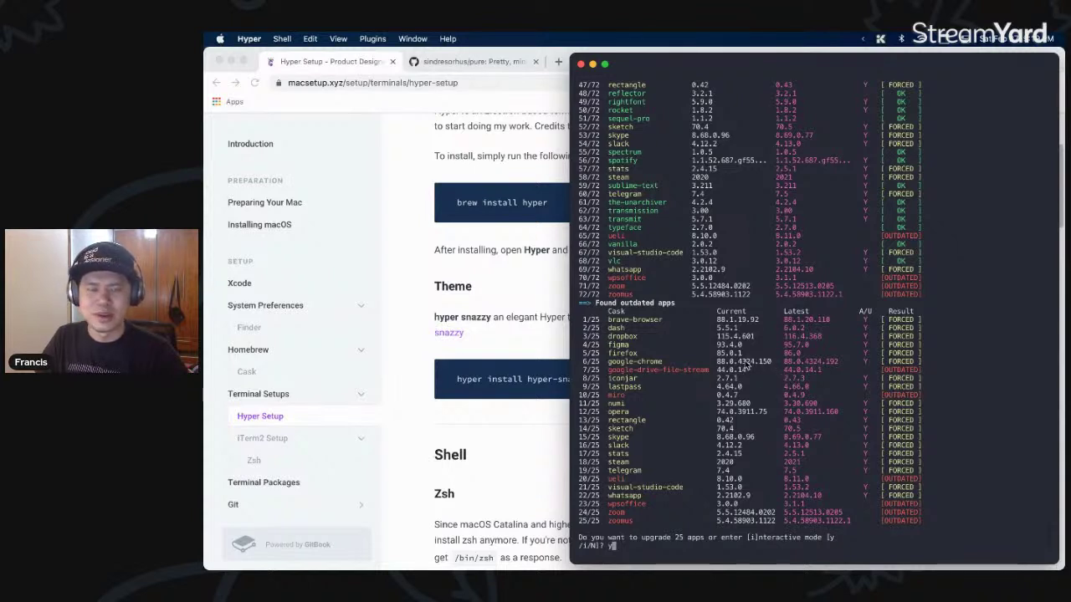
left_click(522, 299)
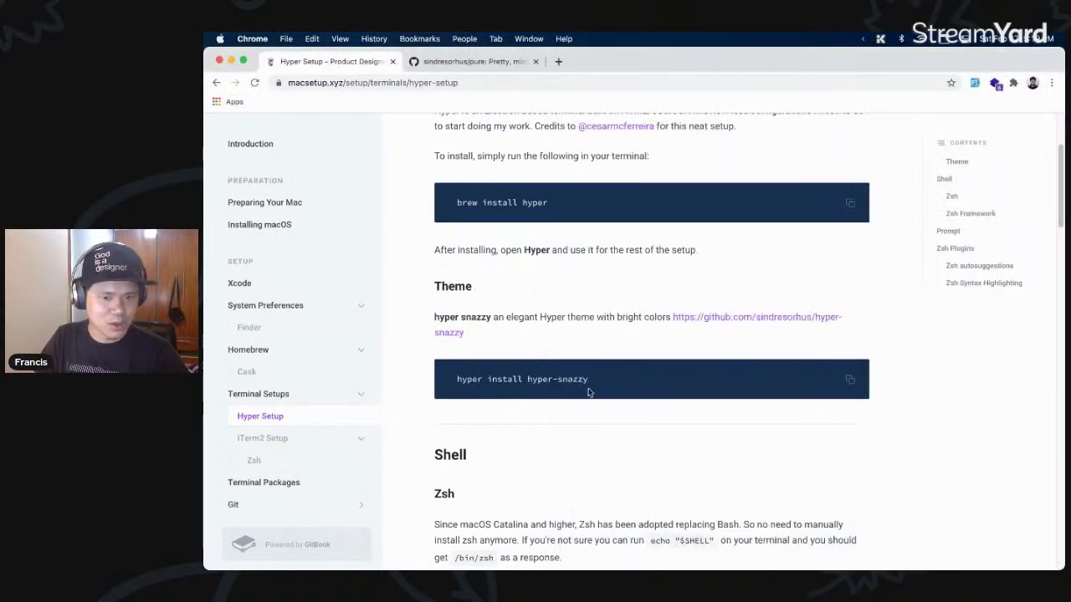
- Open the guide's Terminal Packages page and read down to the Z section's brew install z
scroll(331, 360, "down", 3)
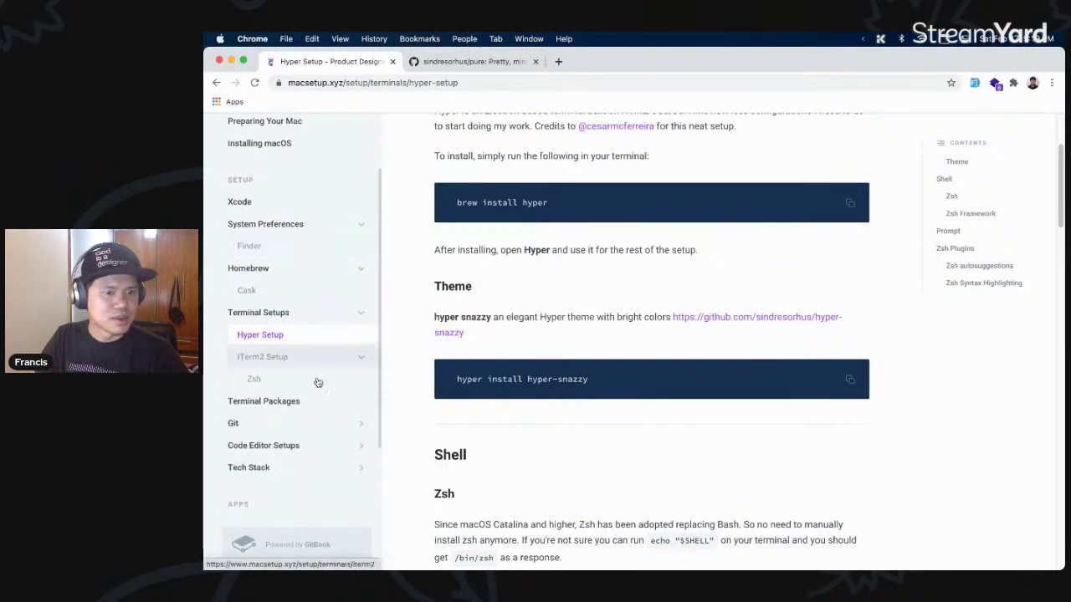
left_click(304, 400)
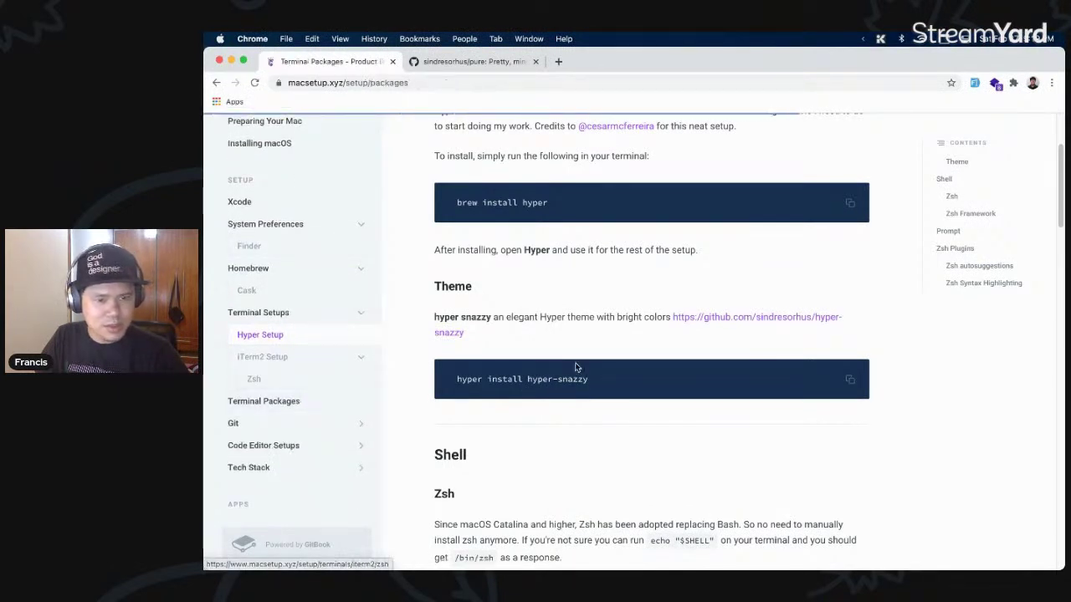
scroll(696, 383, "down", 1)
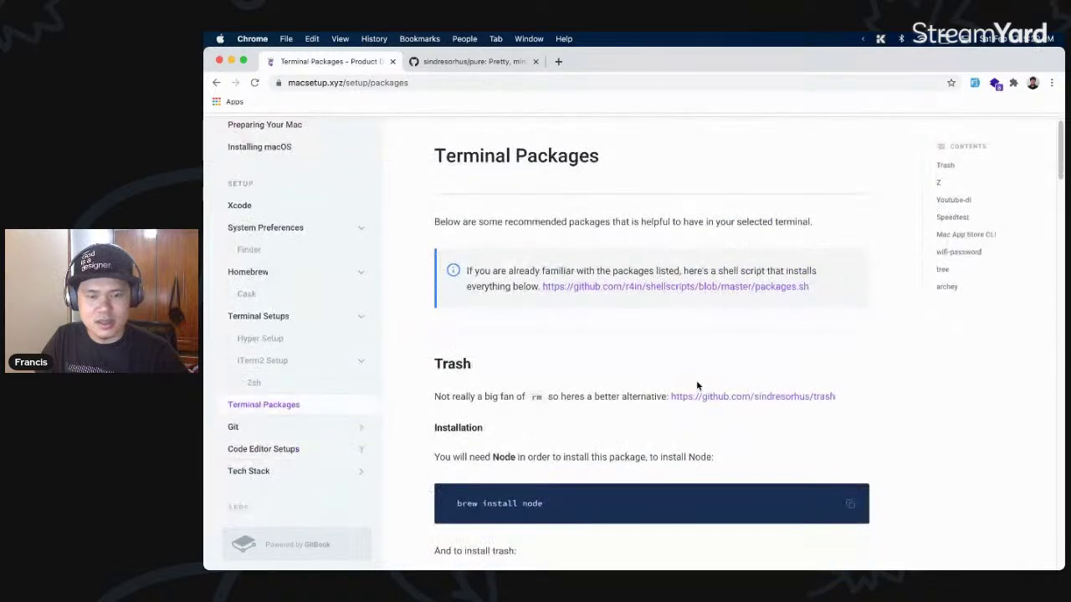
scroll(696, 379, "down", 1)
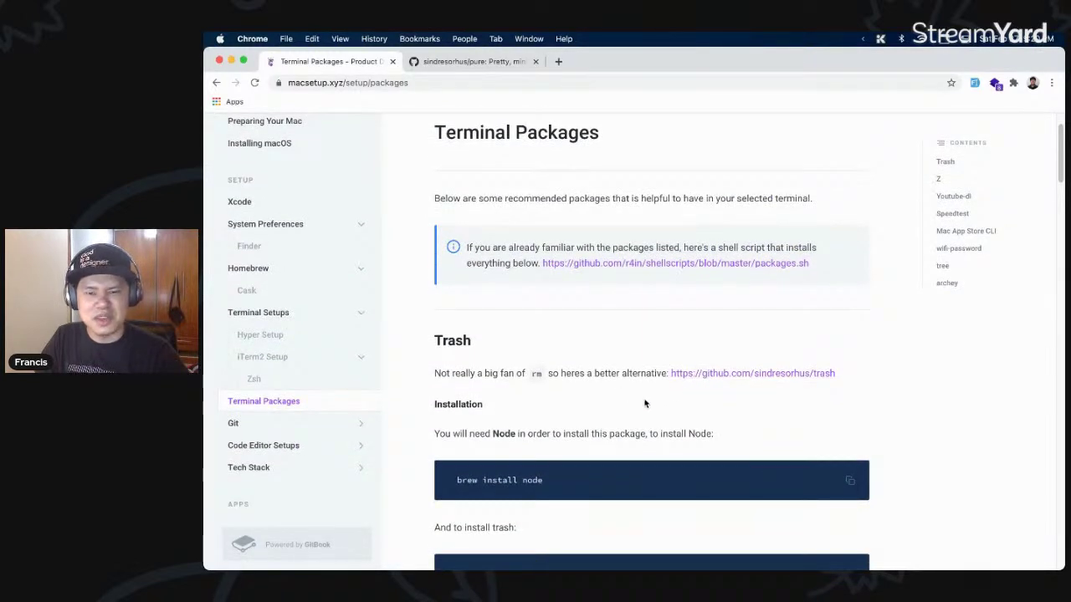
scroll(641, 403, "down", 2)
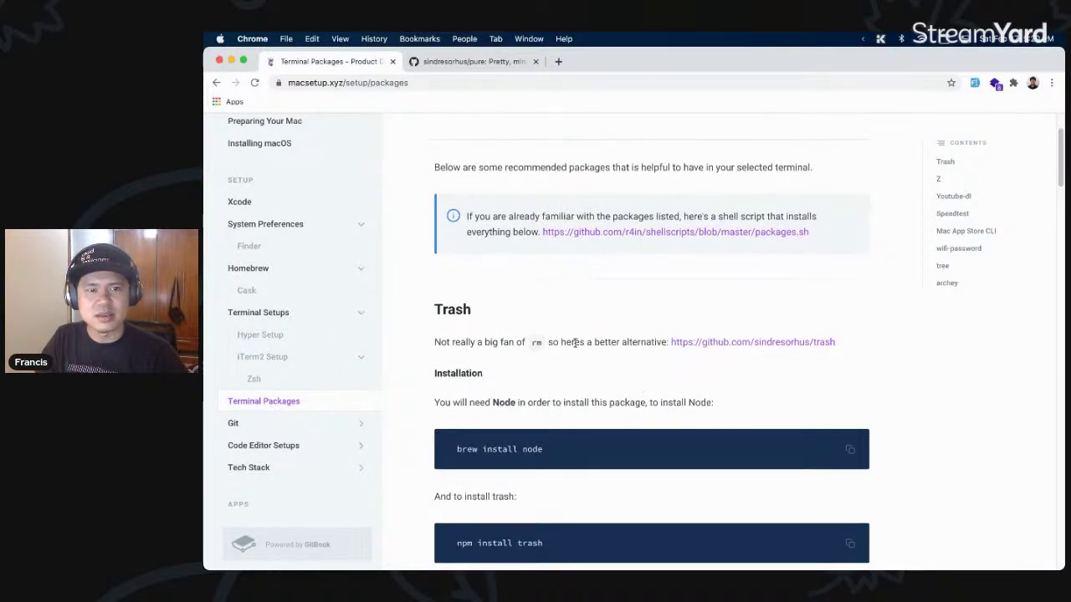
scroll(585, 339, "up", 3)
scroll(662, 378, "down", 2)
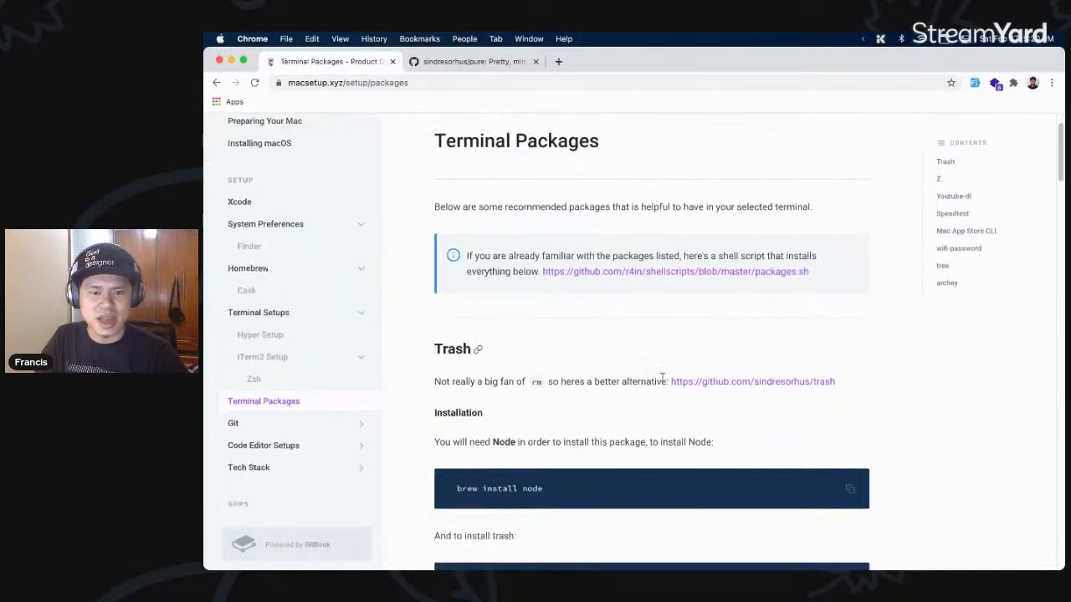
scroll(662, 376, "down", 5)
scroll(605, 363, "down", 8)
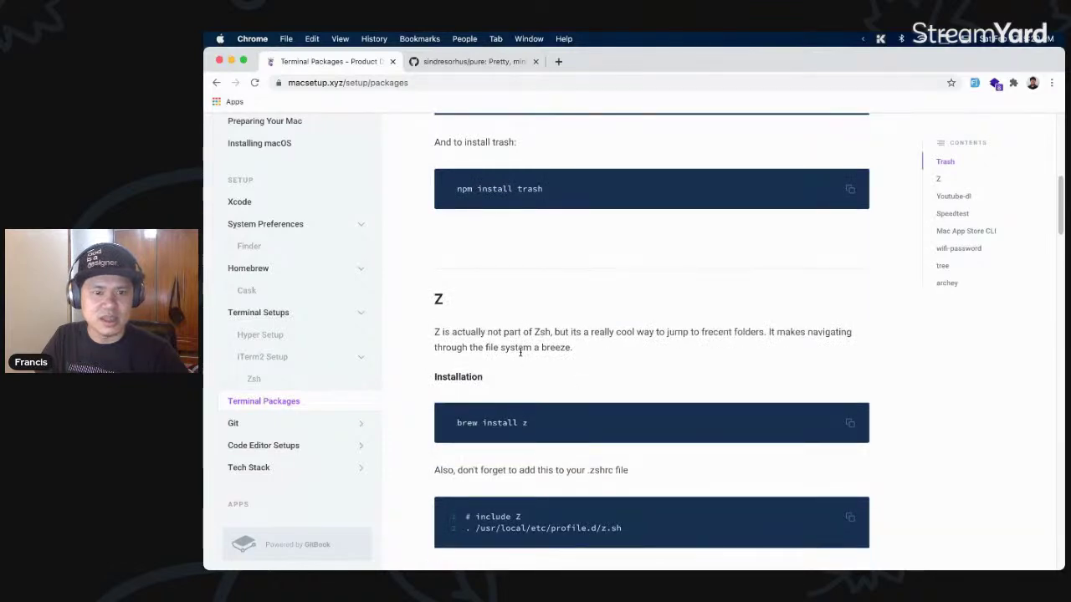
scroll(516, 357, "down", 3)
key("super+Tab")
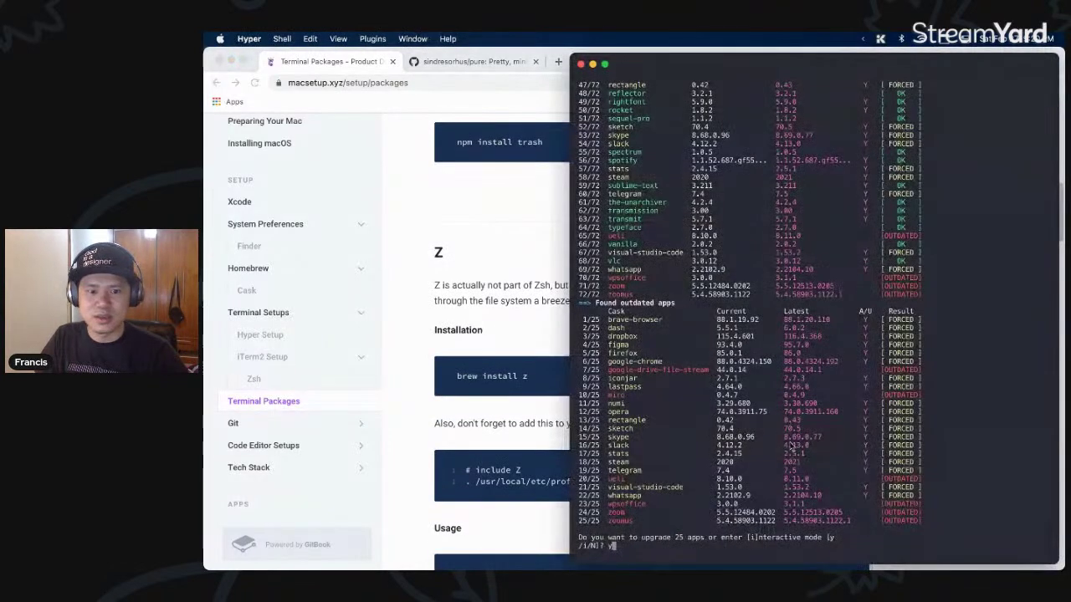
- Cancel the upgrade, clear the screen, and navigate through Git into the goodcup-qr repository
key("ctrl+c")
type("clear")
key("Return")
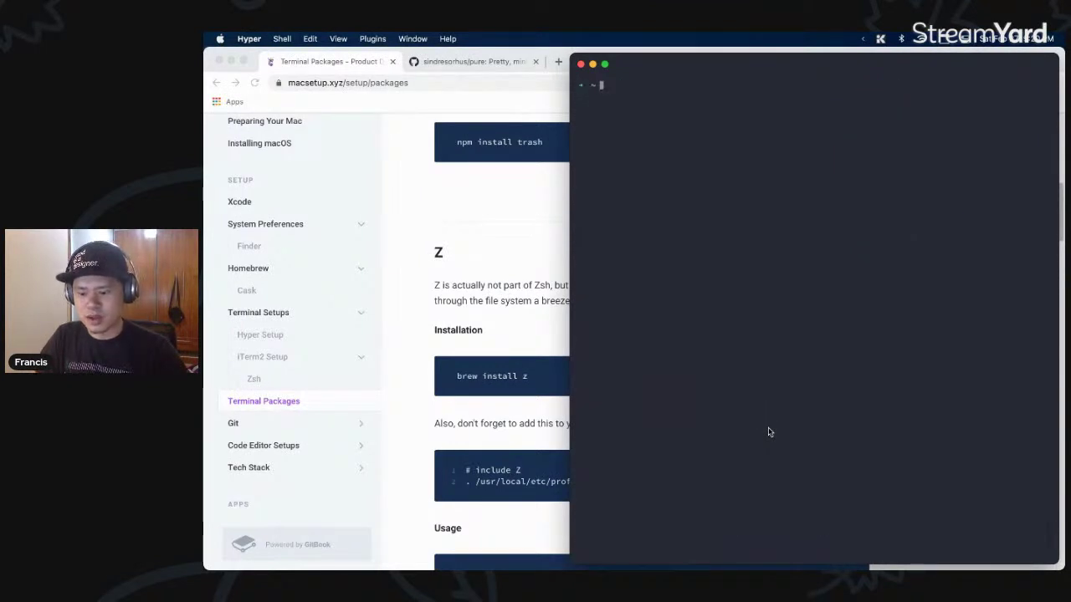
type("ls")
key("Return")
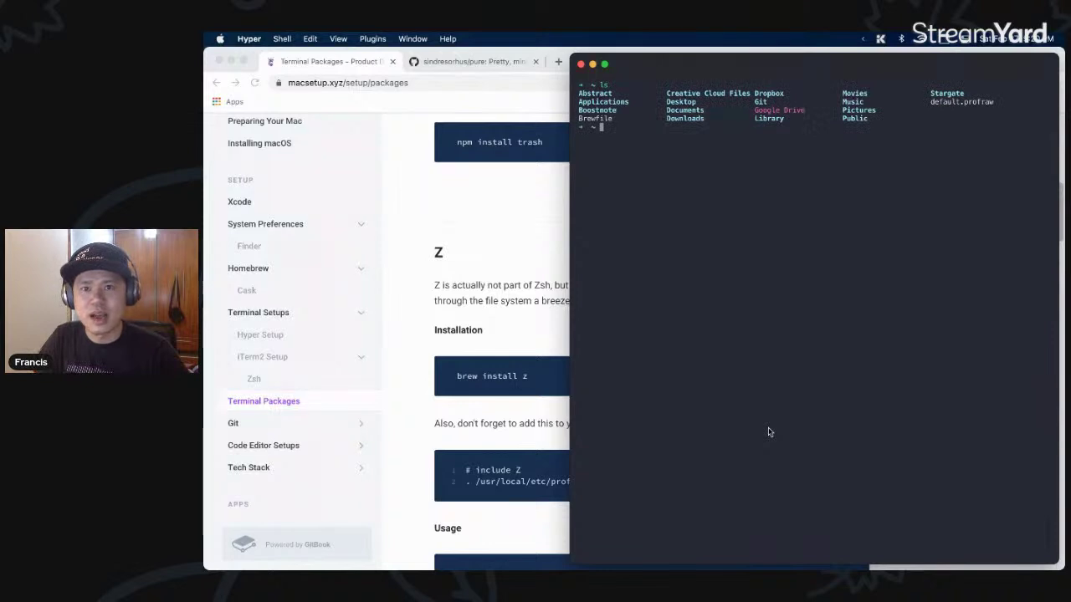
type("cd Git")
key("Return")
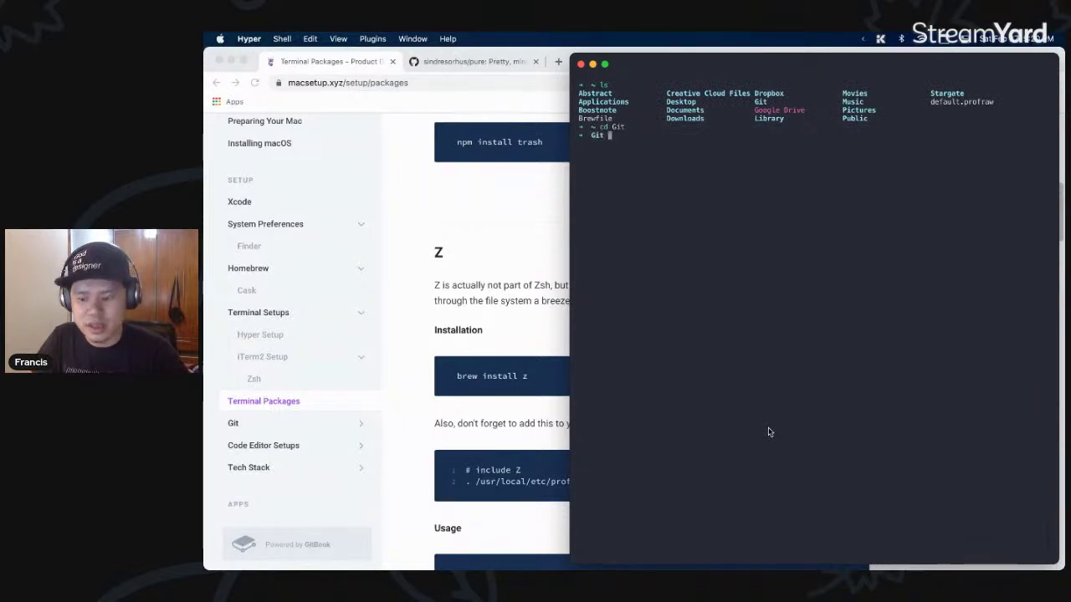
type("ls")
key("Return")
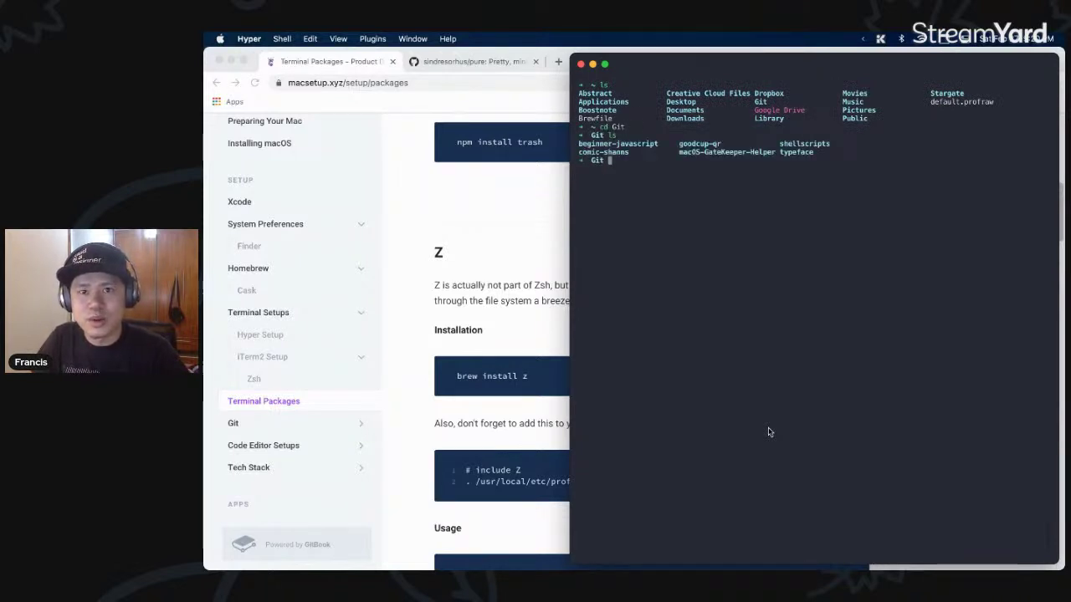
type("cd goodcup-qr")
key("Return")
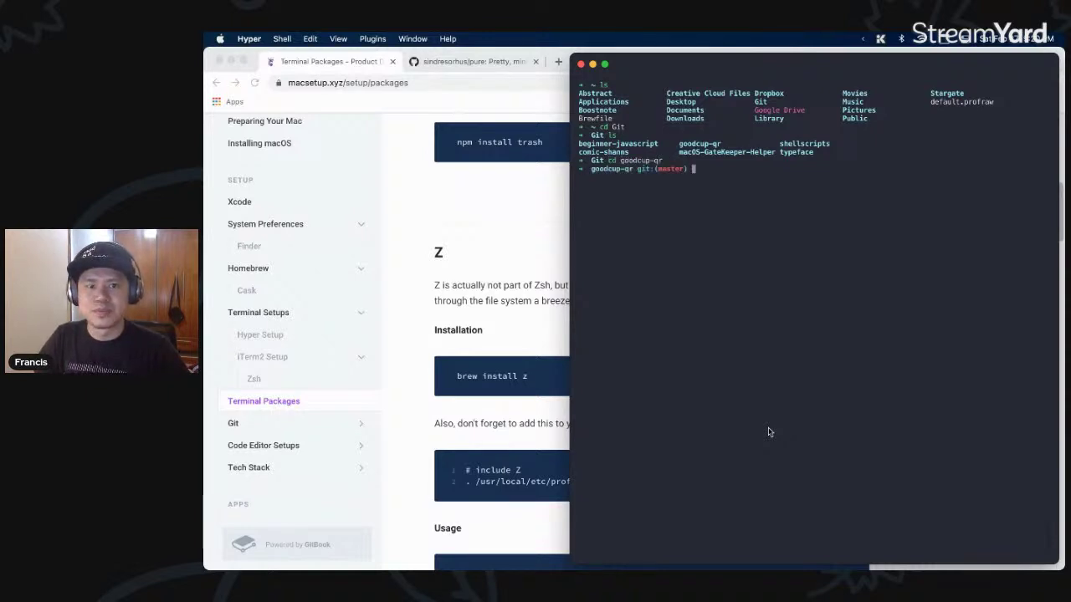
type("git status")
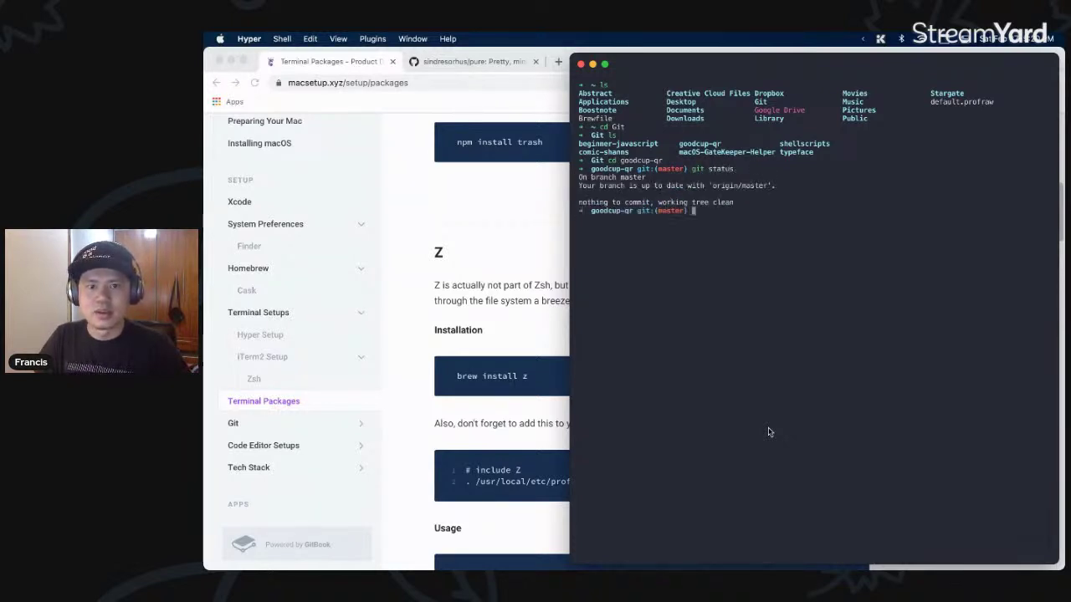
- Go back home with cd ~, clear, and run z good to jump into goodcup-qr
type("cd ")
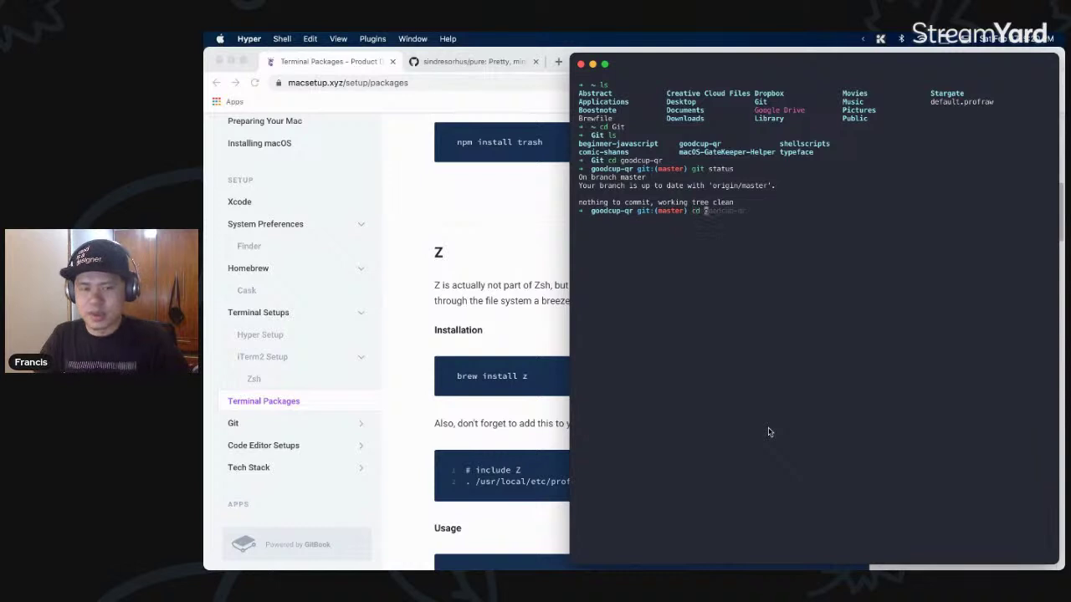
type("~")
key("Return")
type("c")
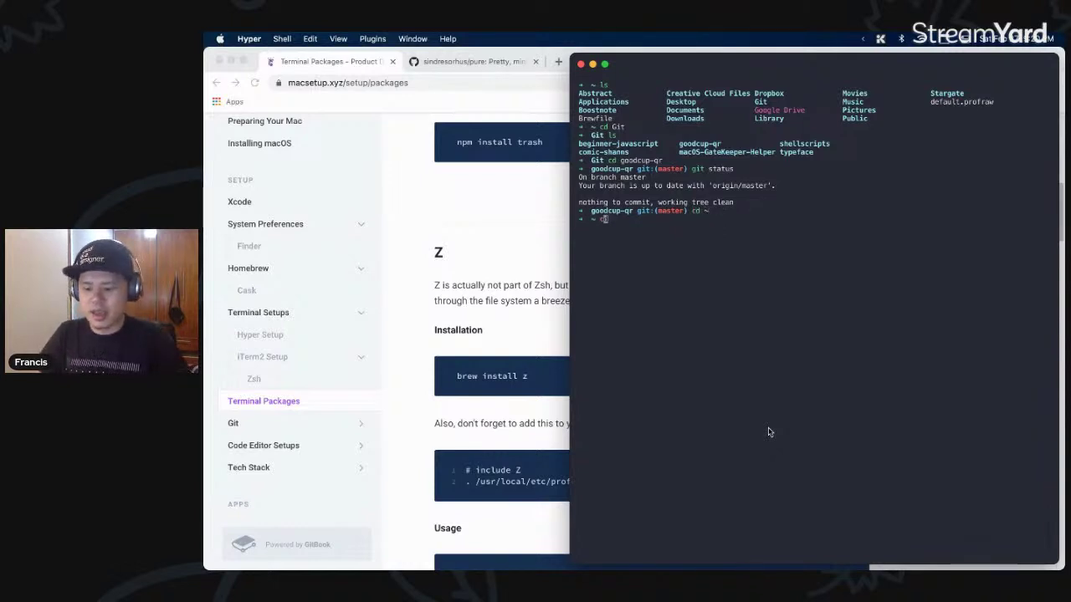
type("lear")
key("Return")
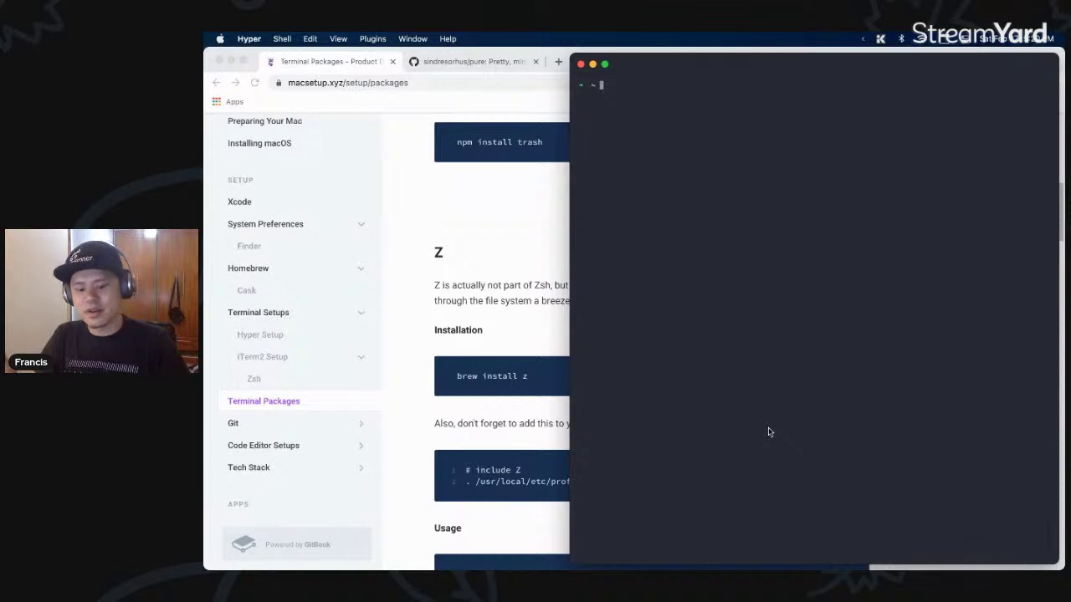
type("z good")
key("Return")
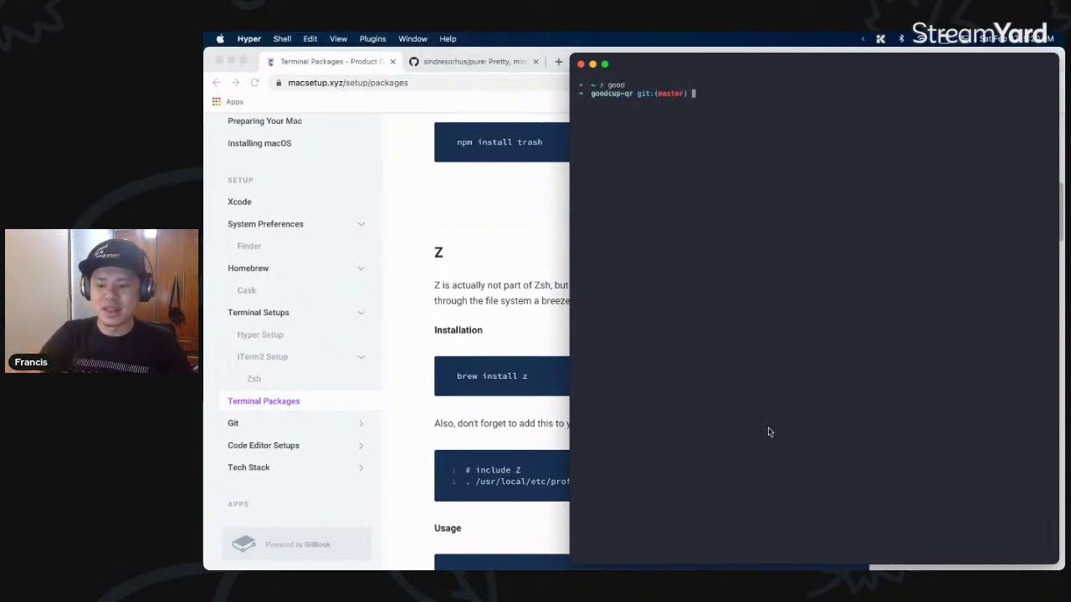
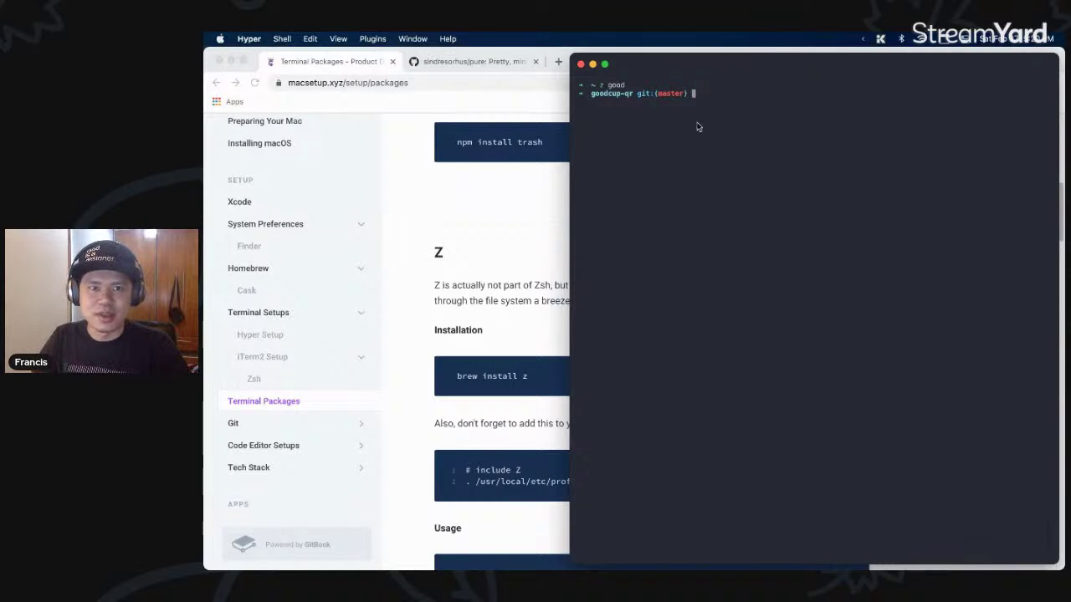
- Highlight 'frecent' in the Z description, then hide the Hyper terminal
left_click(512, 319)
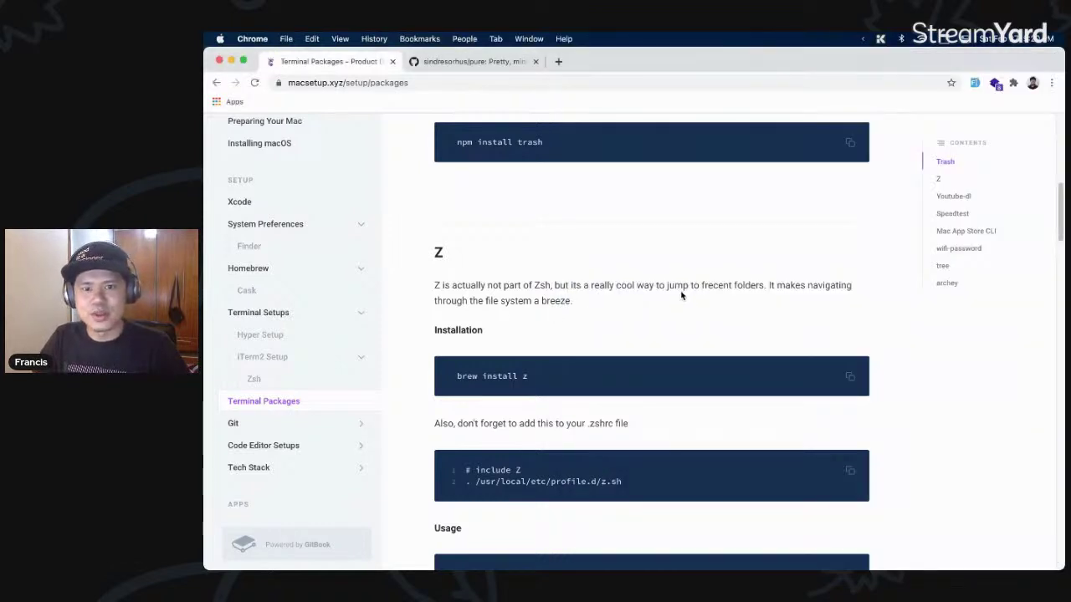
left_click_drag(620, 284, 742, 286)
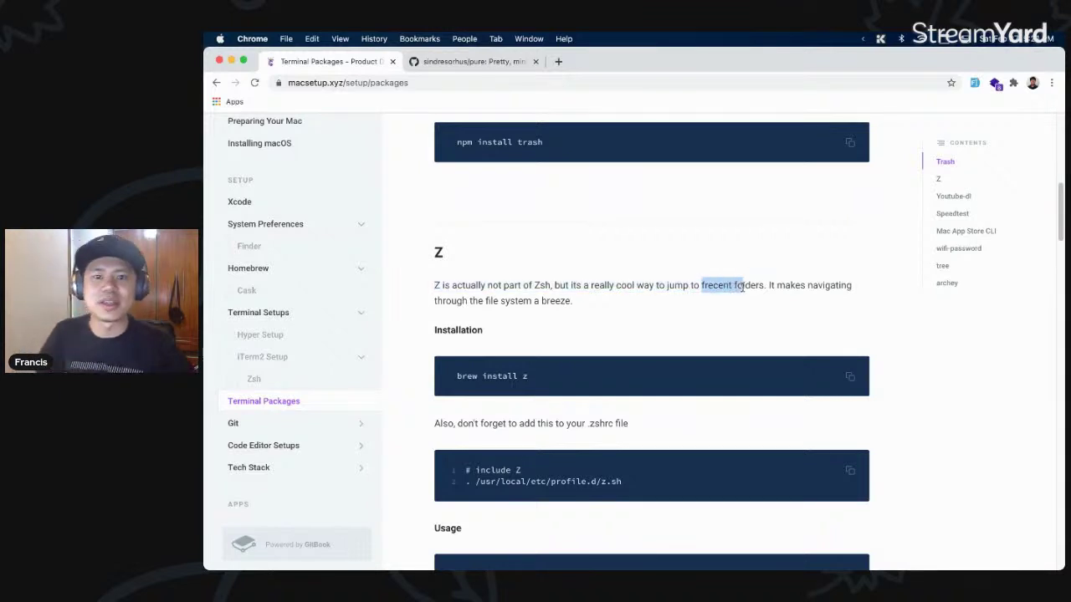
key("super+Tab")
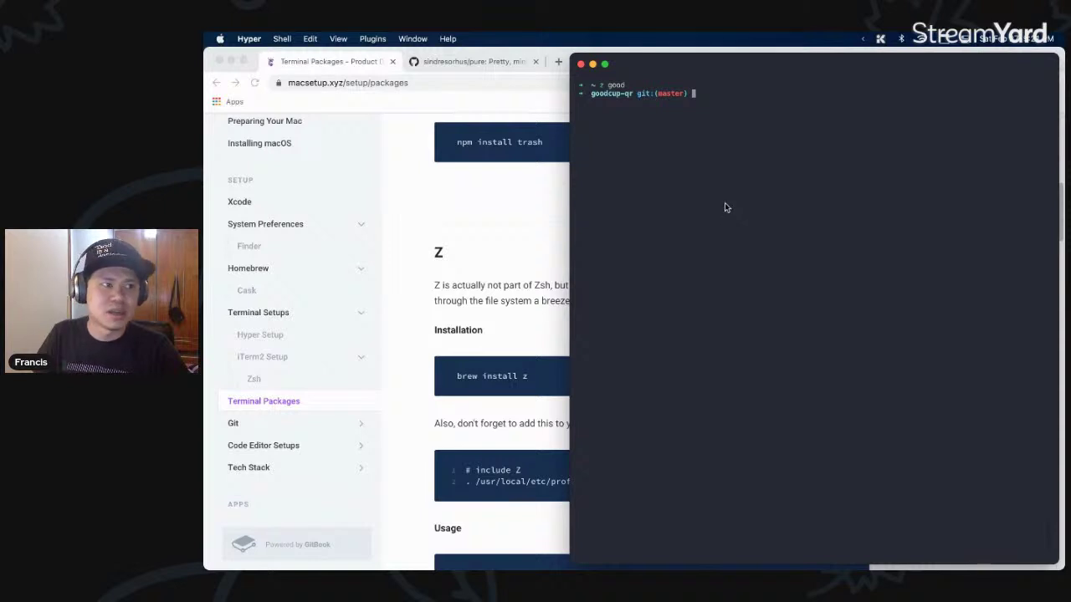
key("super+h")
- Scroll the Terminal Packages page down to the Speedtest section and bring Hyper forward
scroll(634, 331, "down", 8)
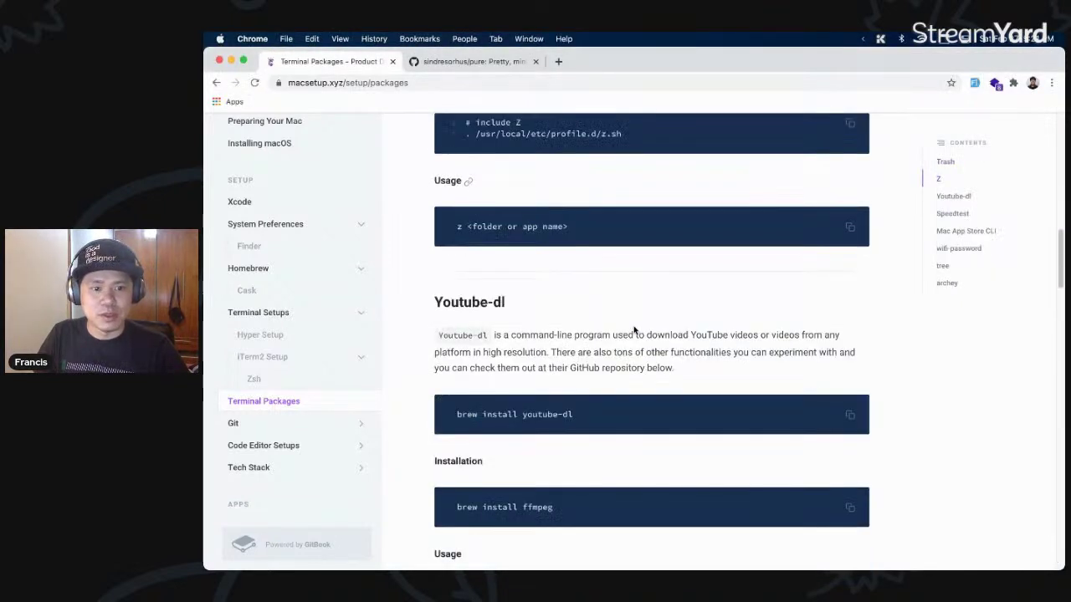
scroll(634, 331, "down", 1)
left_click_drag(507, 272, 450, 272)
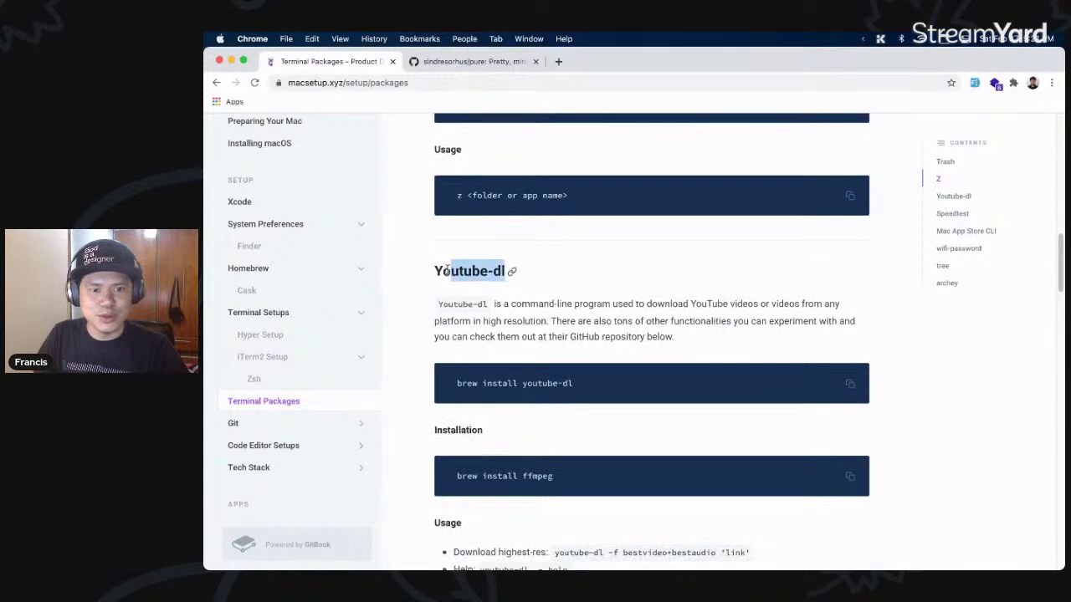
left_click(664, 319)
scroll(664, 318, "down", 2)
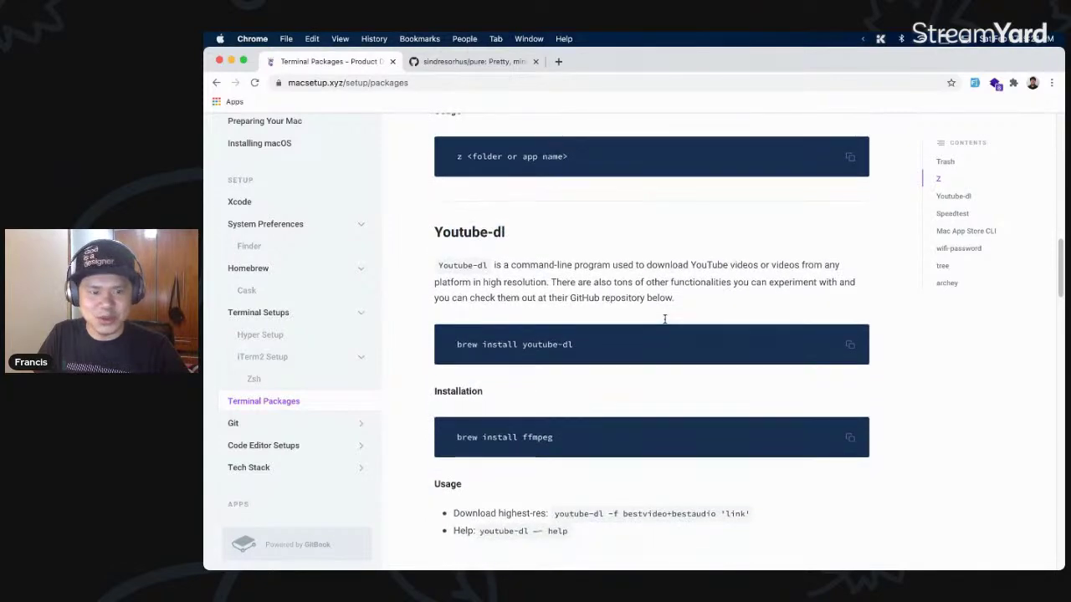
scroll(664, 319, "down", 4)
scroll(659, 318, "down", 5)
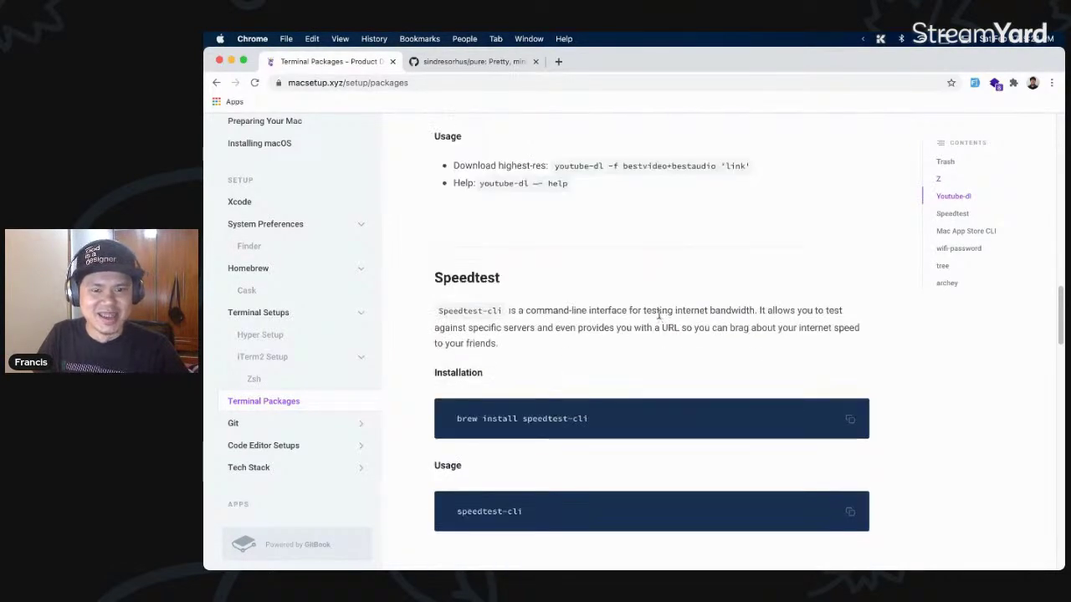
scroll(658, 314, "down", 1)
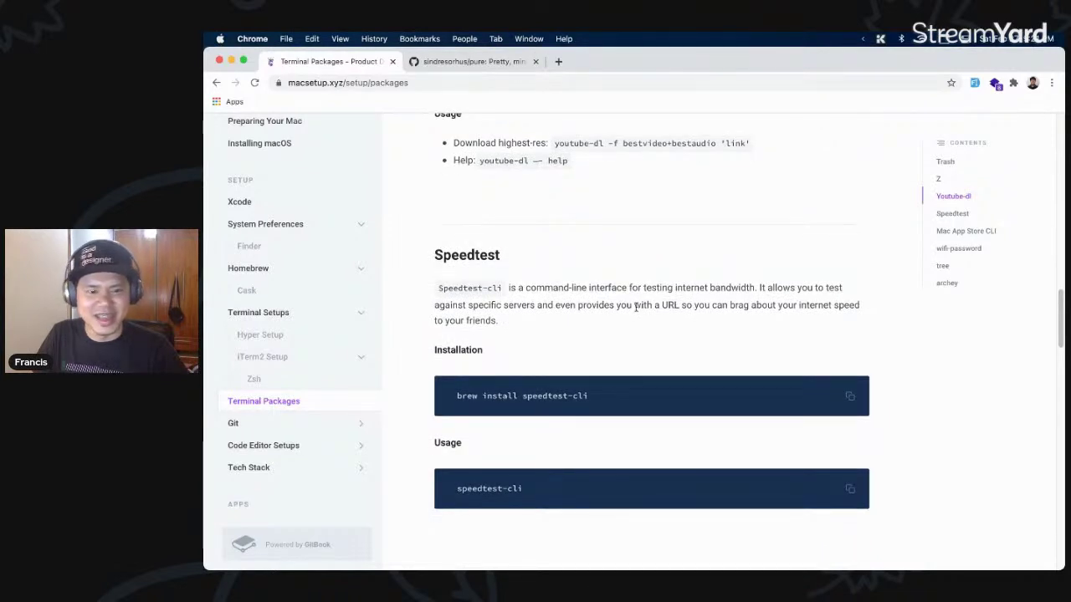
key("super+Tab")
- Run speedtest-cli in Hyper, docked on the right half of the screen, and check its progress
key("Return")
type("speedtest-cli")
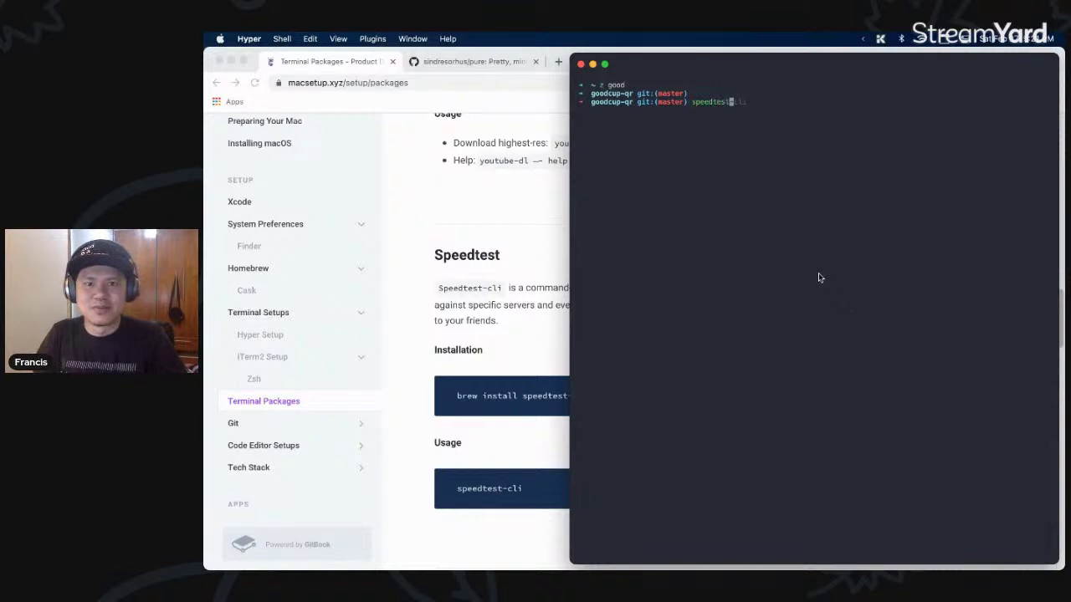
key("Return")
key("ctrl+alt+Right")
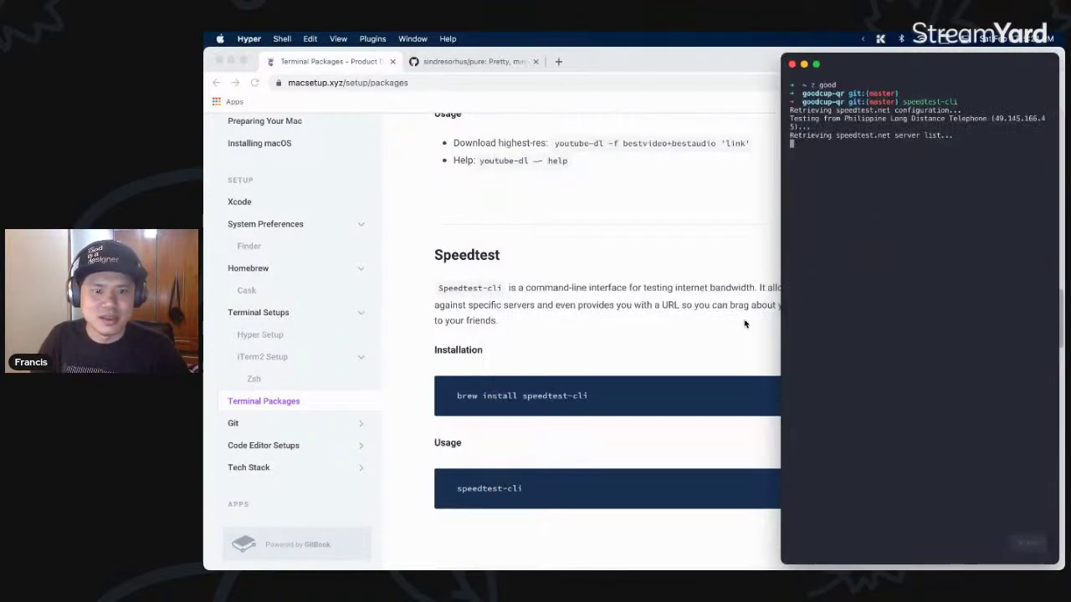
key("super+Tab")
scroll(676, 372, "down", 6)
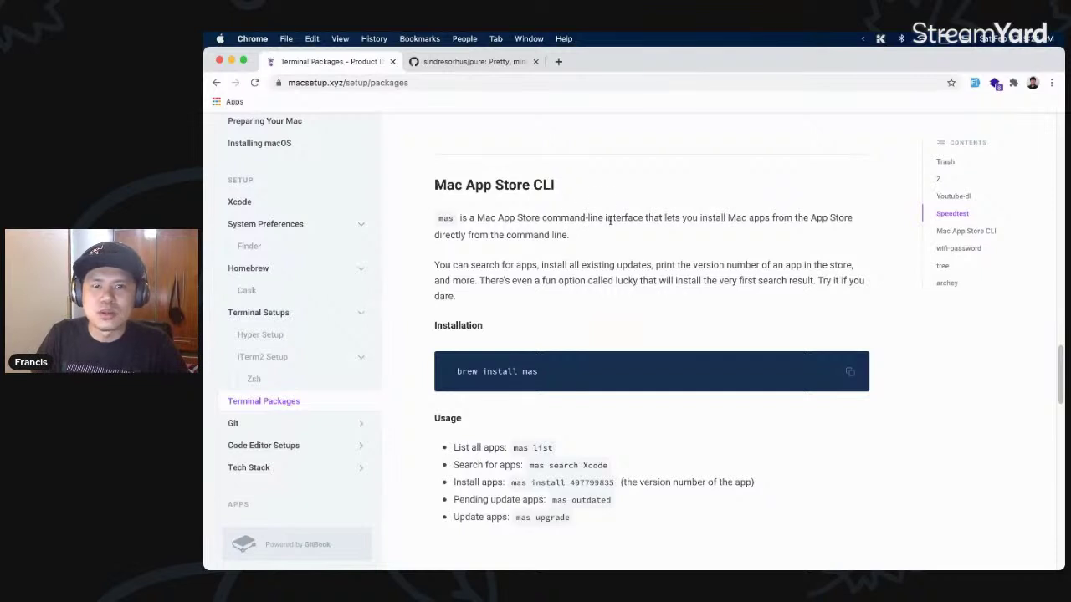
key("super+Tab")
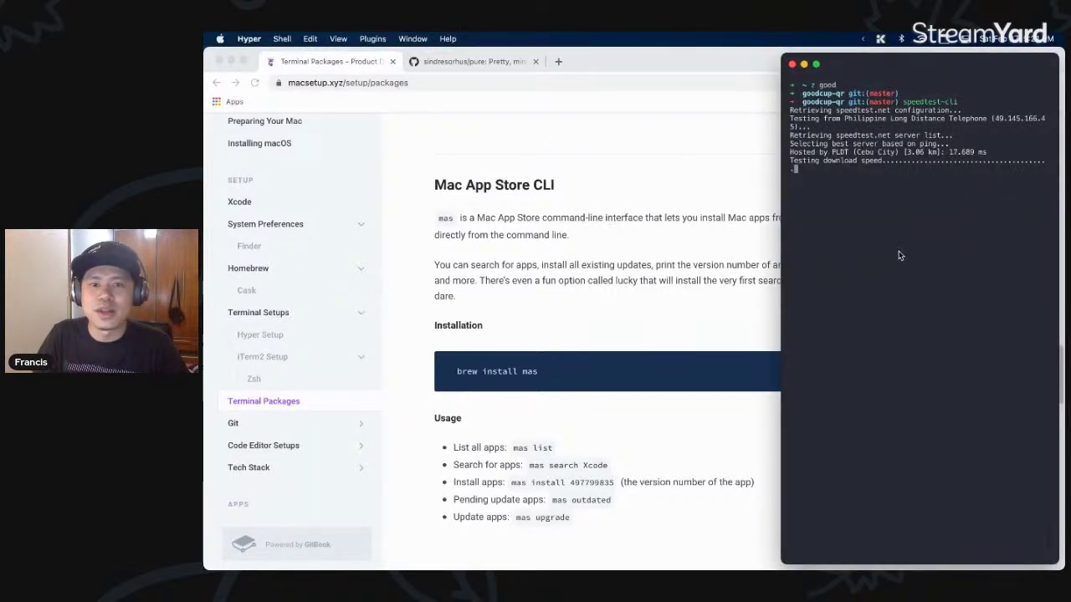
left_click(634, 297)
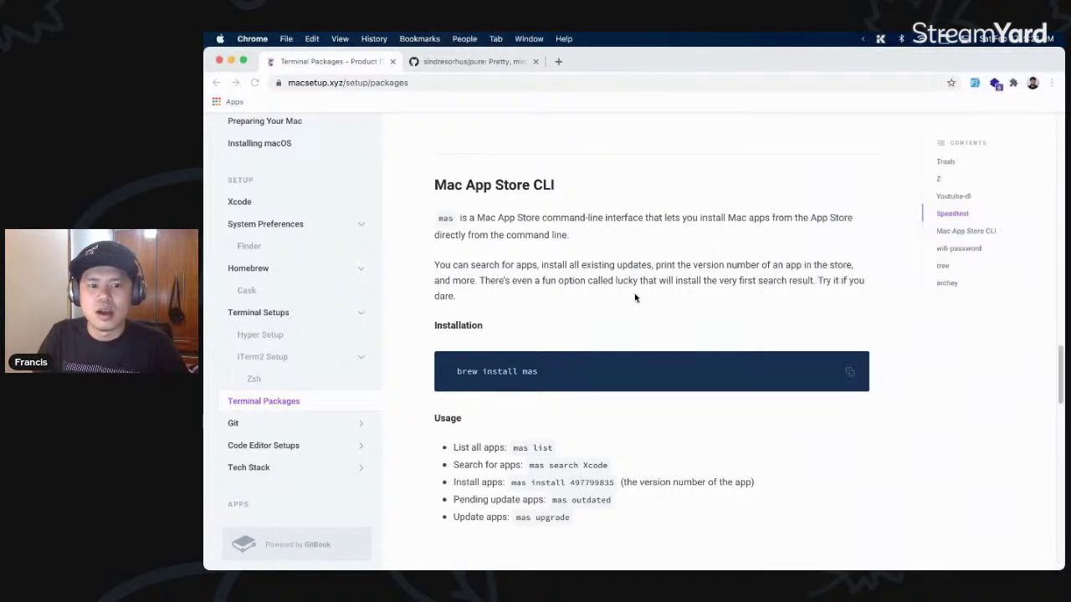
scroll(649, 336, "down", 2)
scroll(623, 380, "down", 1)
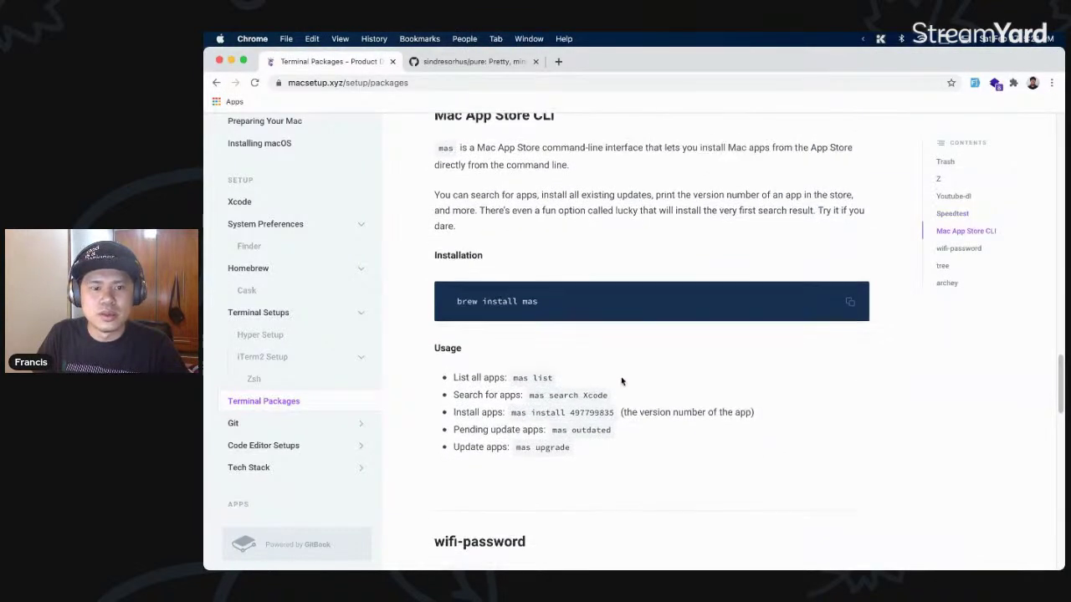
- Highlight the mas search Xcode and brew install mas examples, then scroll to wifi-password
left_click_drag(529, 386, 610, 390)
left_click(603, 357)
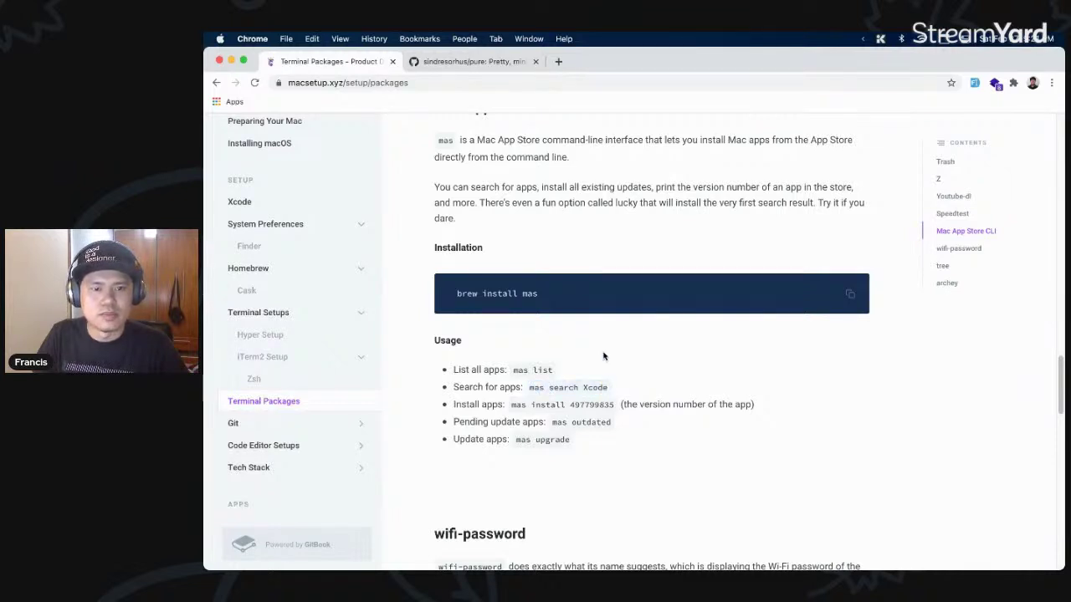
left_click_drag(572, 294, 455, 294)
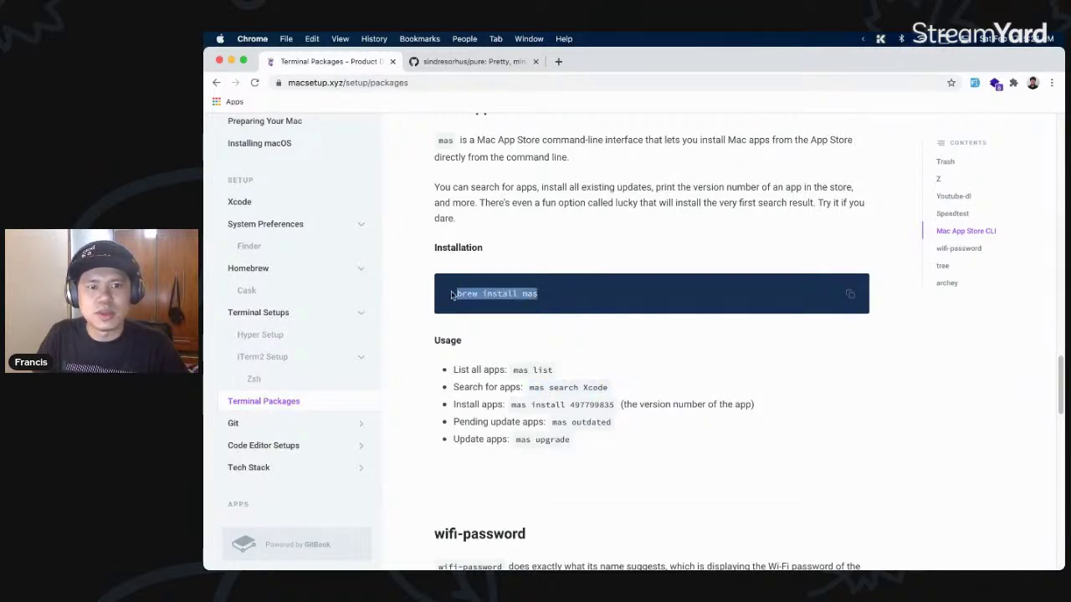
scroll(665, 311, "up", 2)
left_click(674, 312)
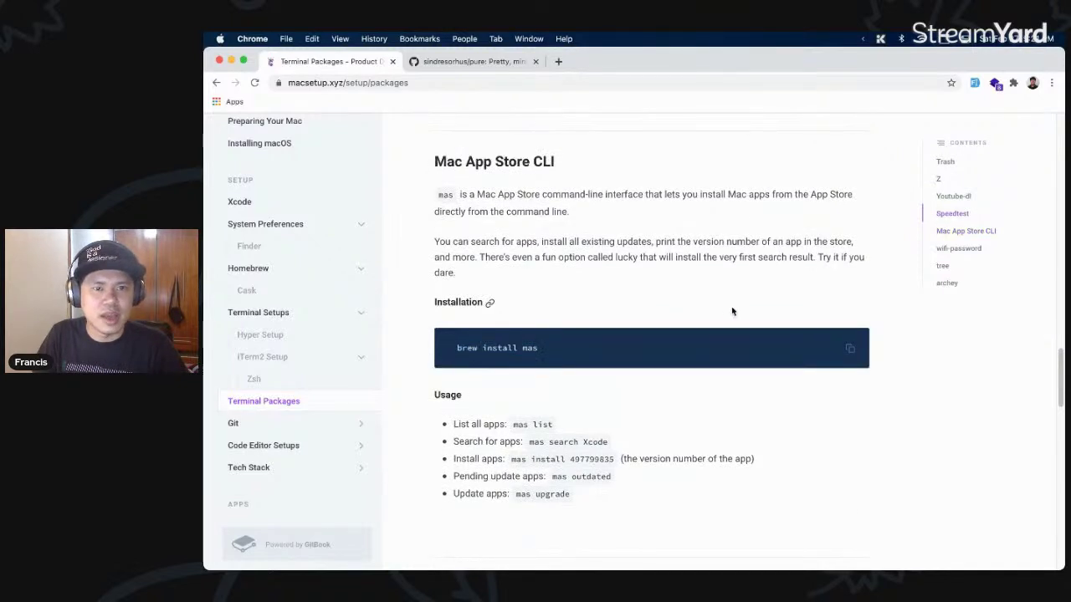
scroll(732, 311, "down", 5)
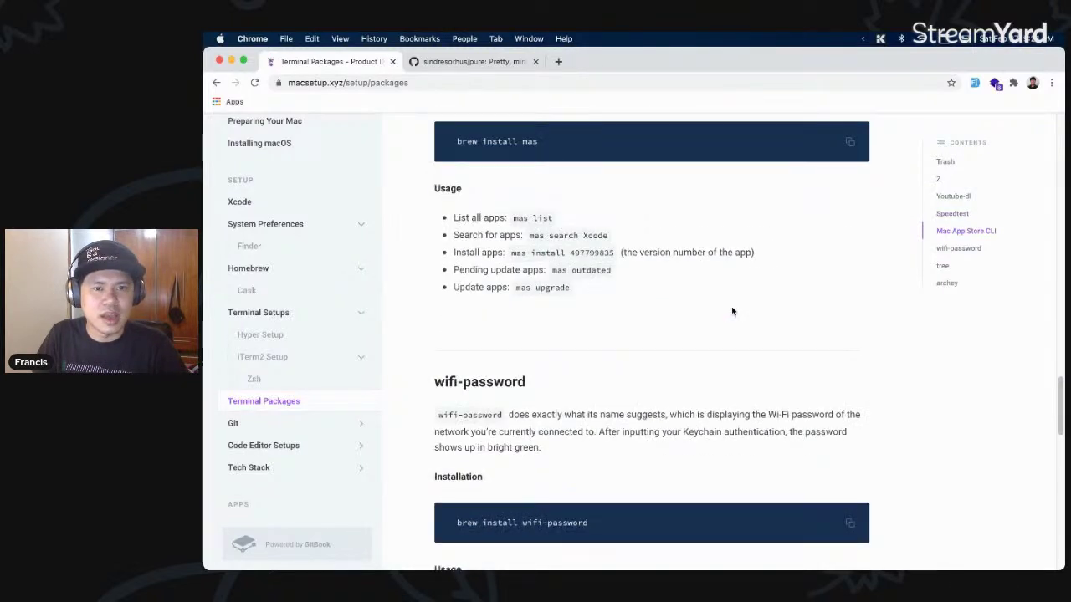
scroll(674, 327, "down", 3)
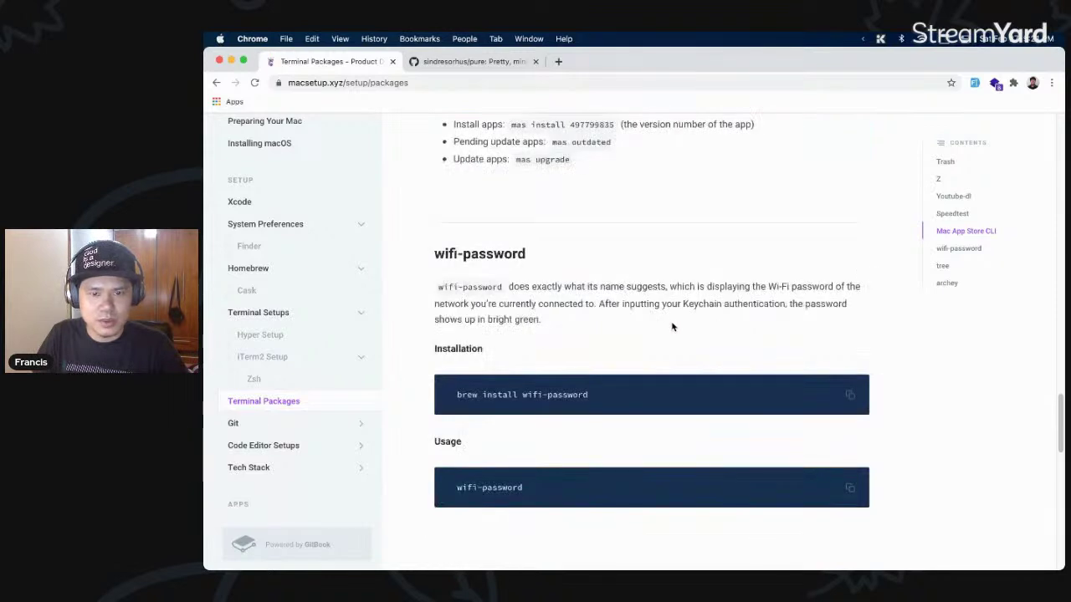
scroll(672, 326, "down", 1)
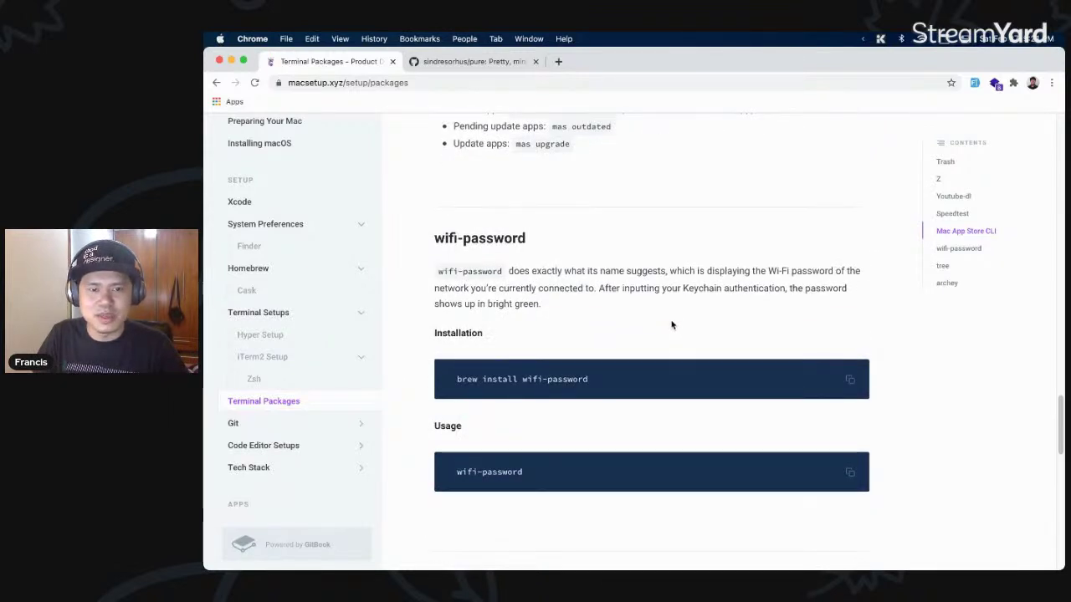
key("super+Tab")
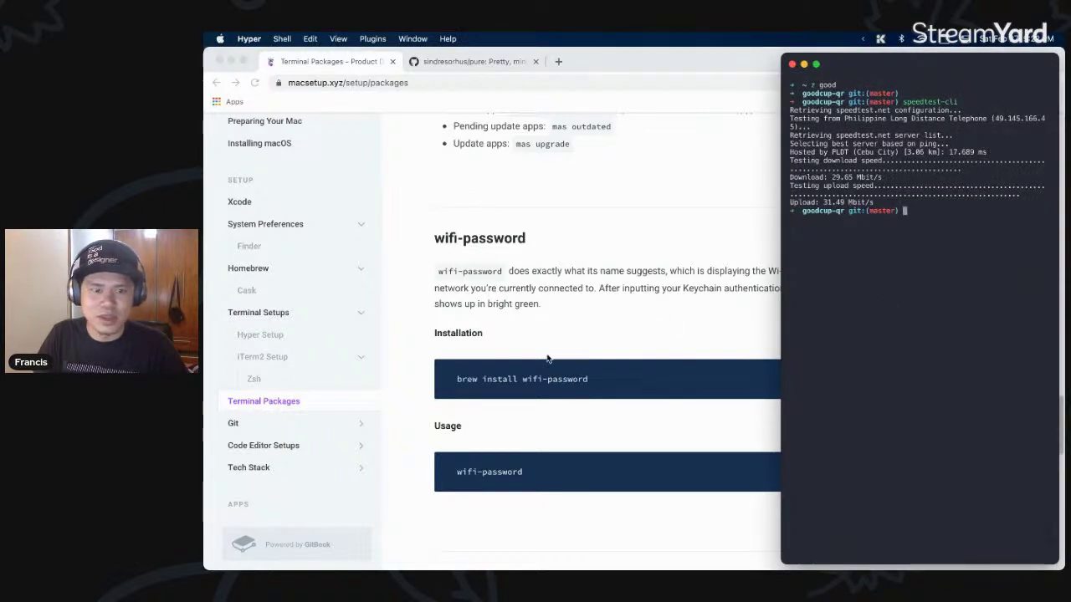
- Run wifi-password in Hyper, deny the keychain access request, and return to the Chrome guide
type("wife-")
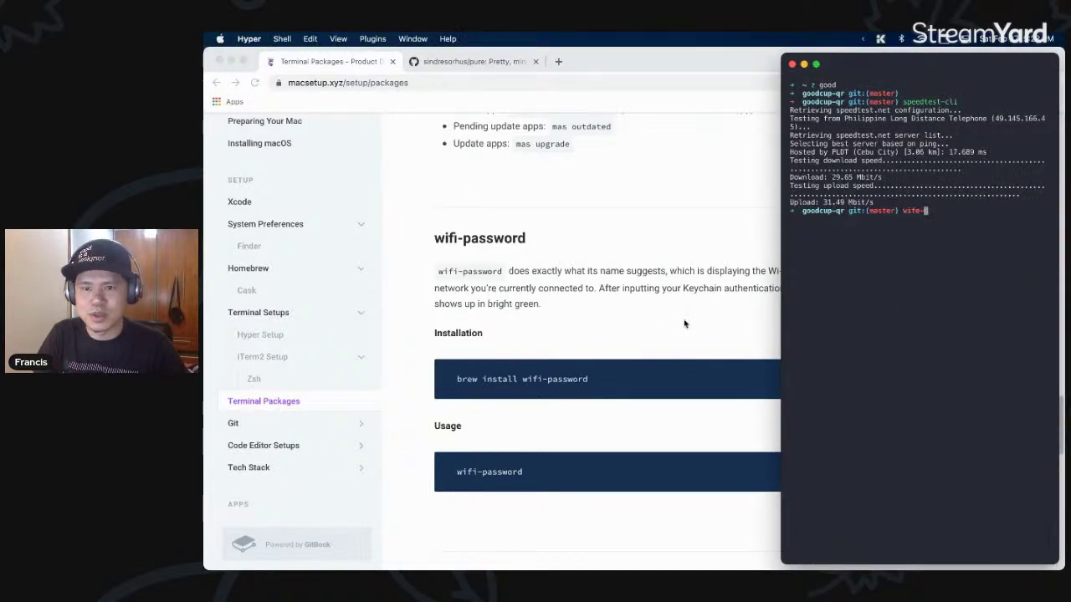
key("BackSpace")
key("BackSpace")
type("i")
key("Right")
key("Return")
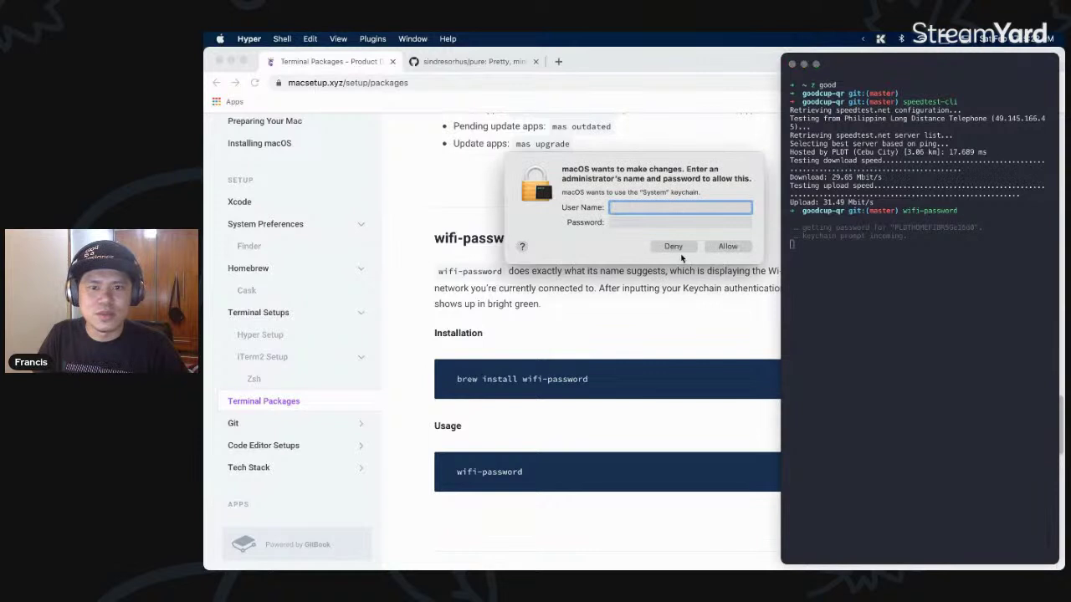
left_click(674, 245)
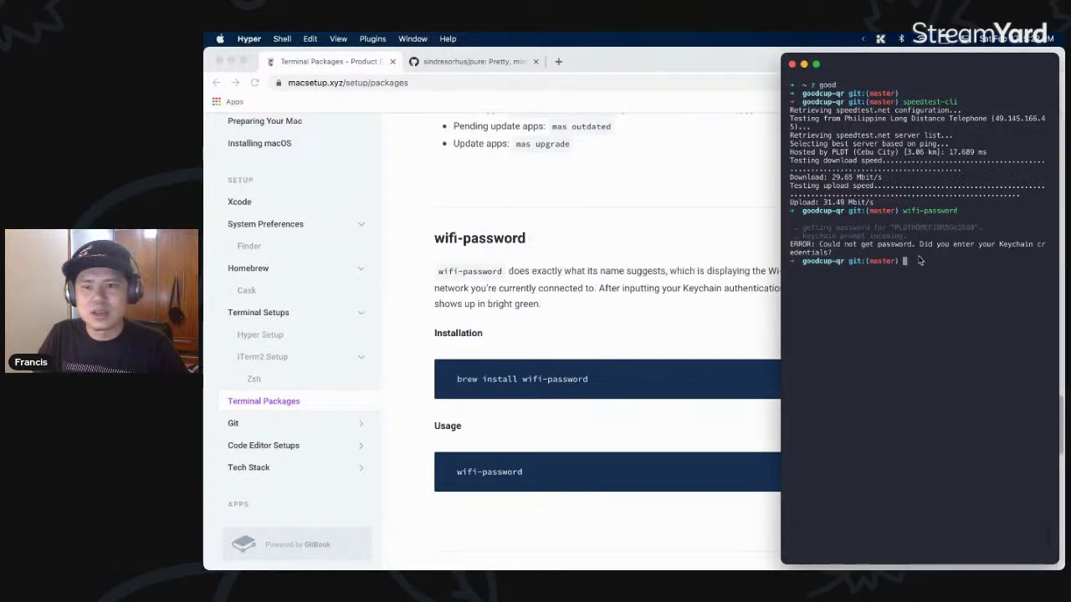
left_click(679, 306)
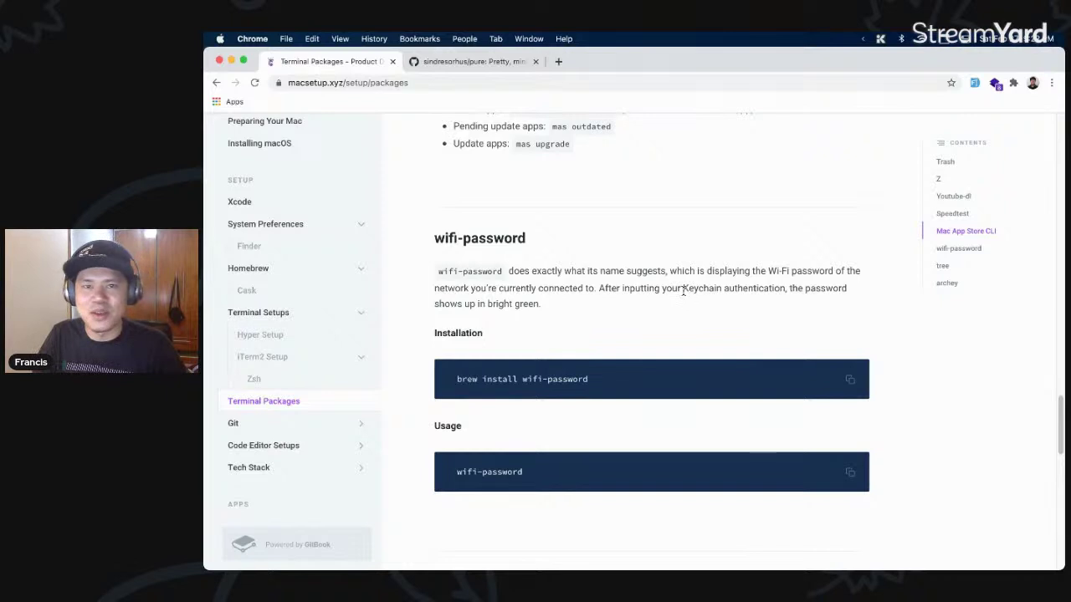
scroll(683, 293, "down", 2)
- Scroll the guide further down, then clear Hyper's terminal output
scroll(678, 326, "down", 10)
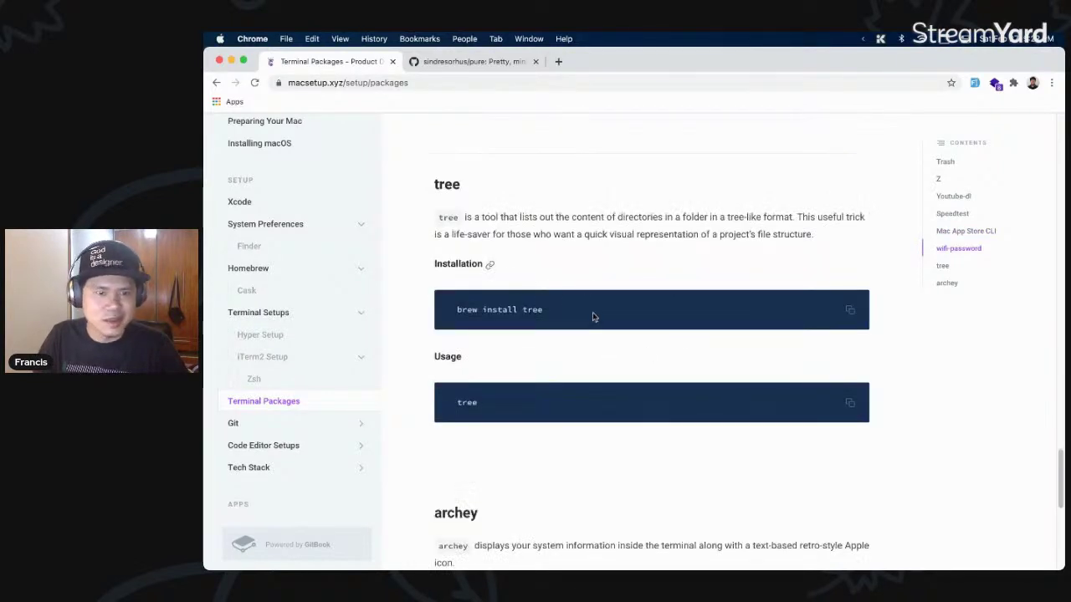
scroll(523, 334, "down", 5)
scroll(594, 318, "down", 3)
key("super+Tab")
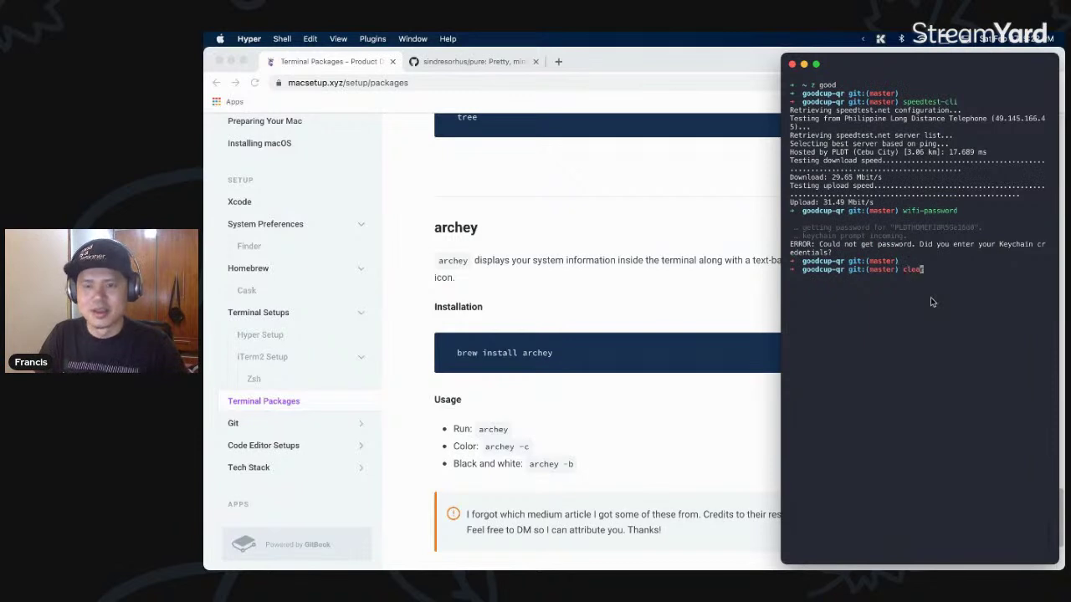
key("super+k")
type("brew i")
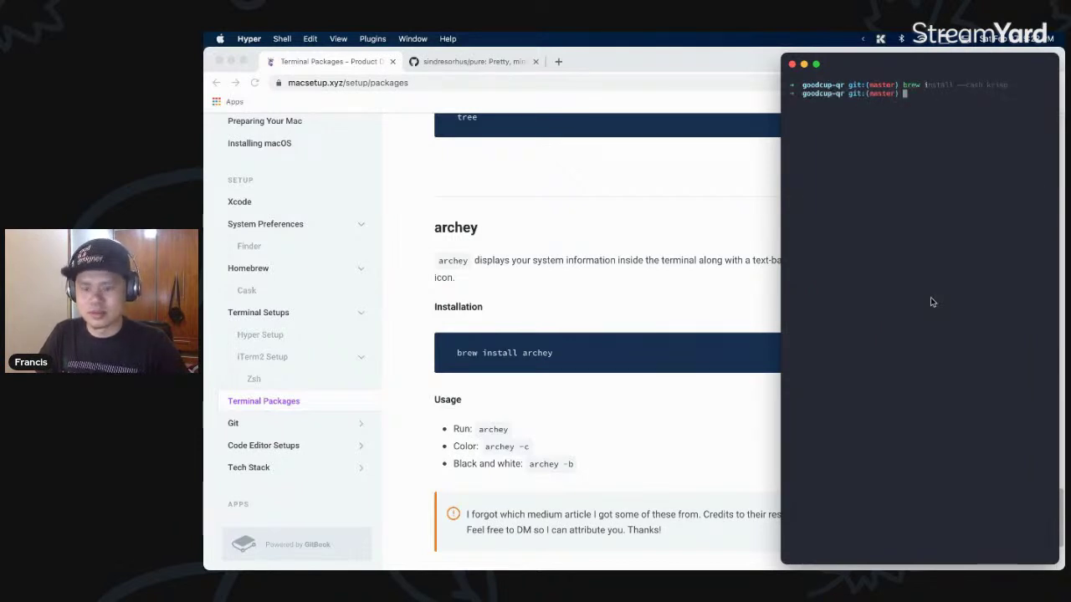
key("super+k")
- Widen the Hyper window and rerun archey to show its full system-info readout
type("archkey")
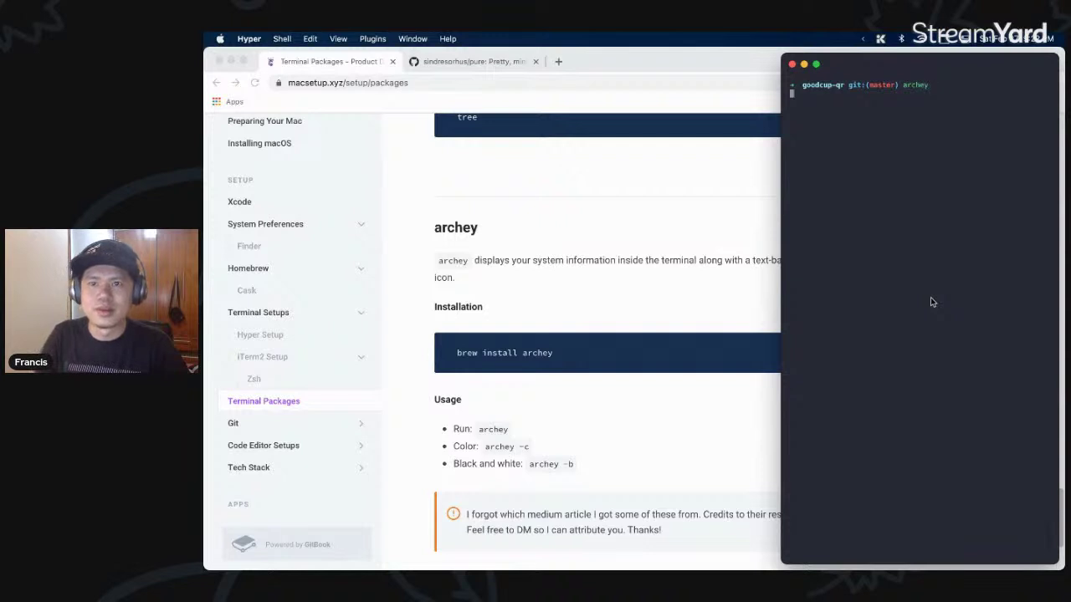
left_click_drag(778, 197, 660, 197)
key("Up")
key("Return")
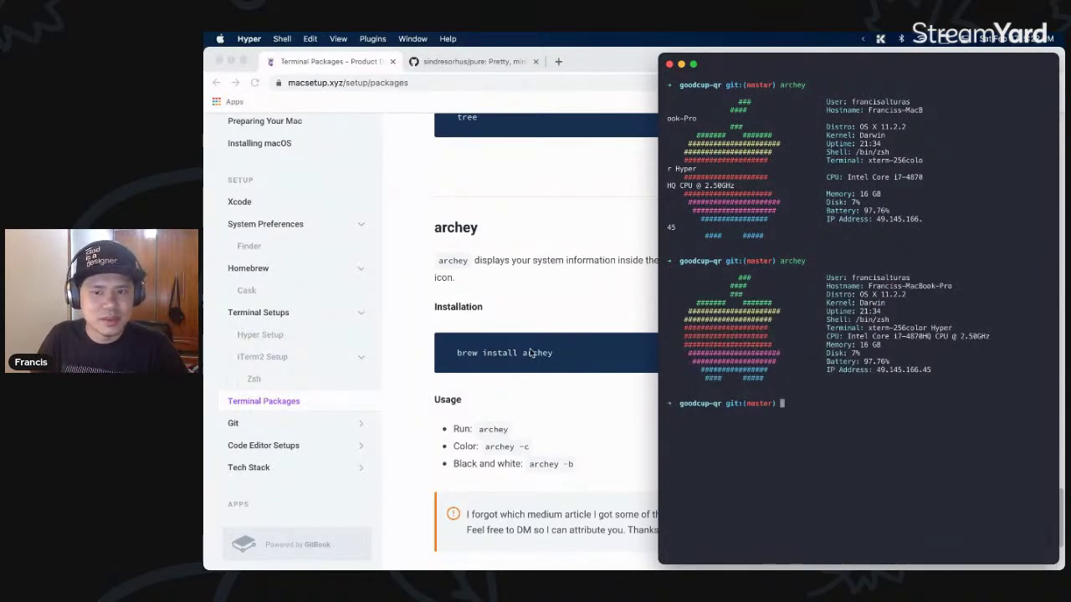
- Bring Chrome forward and review the bottom of the Terminal Packages page
left_click(563, 327)
scroll(629, 388, "down", 4)
scroll(627, 386, "up", 2)
scroll(628, 389, "down", 2)
scroll(644, 347, "up", 1)
scroll(574, 332, "up", 2)
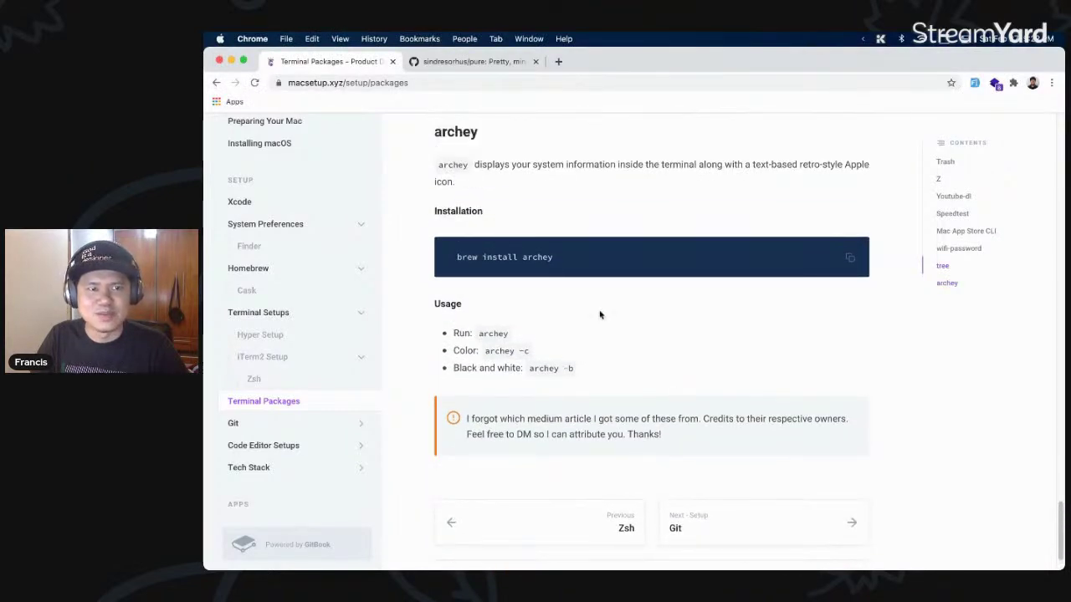
scroll(647, 349, "down", 2)
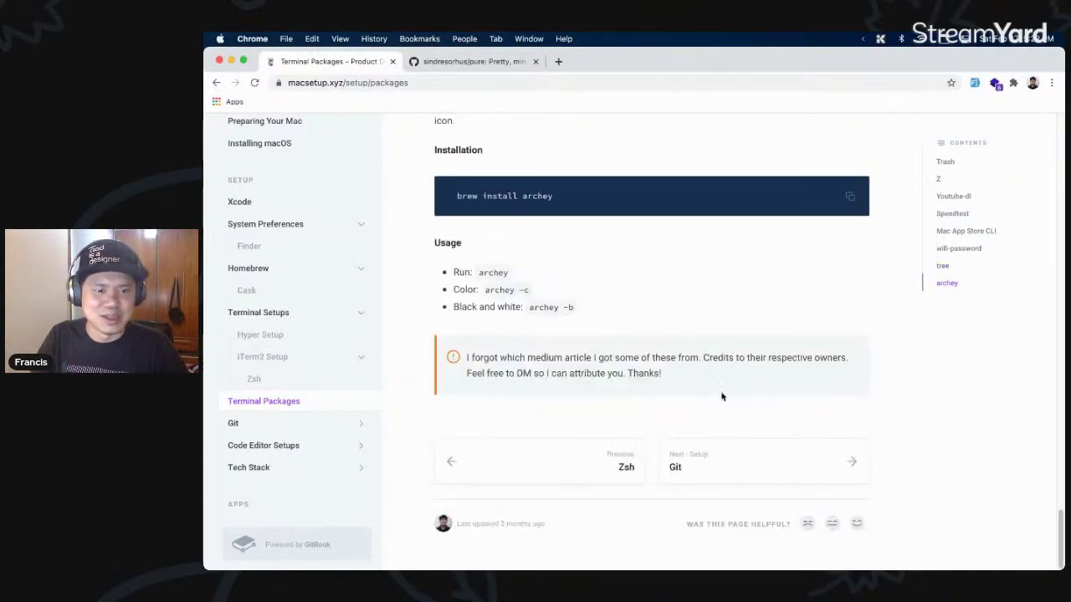
- Open the Git page and read down to the end of its SSH Keys section
left_click(794, 469)
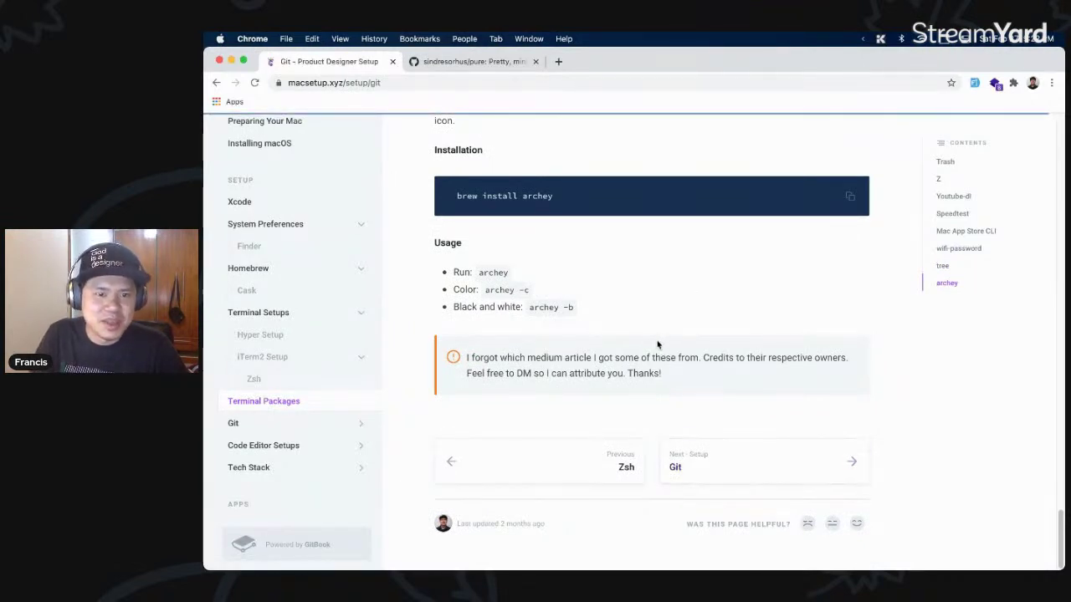
scroll(747, 375, "down", 1)
scroll(747, 376, "down", 3)
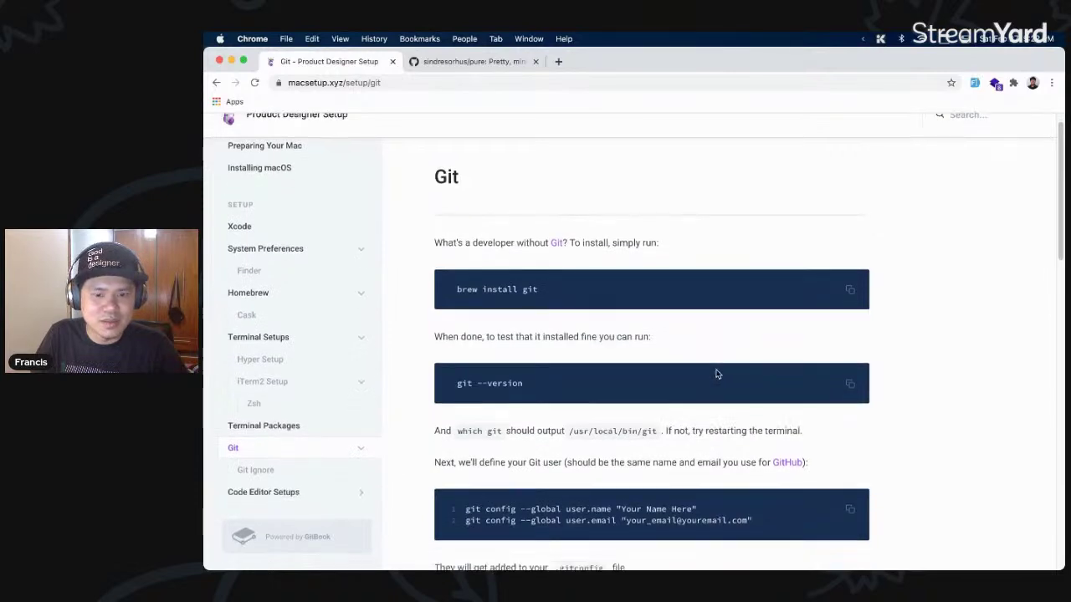
scroll(831, 395, "down", 4)
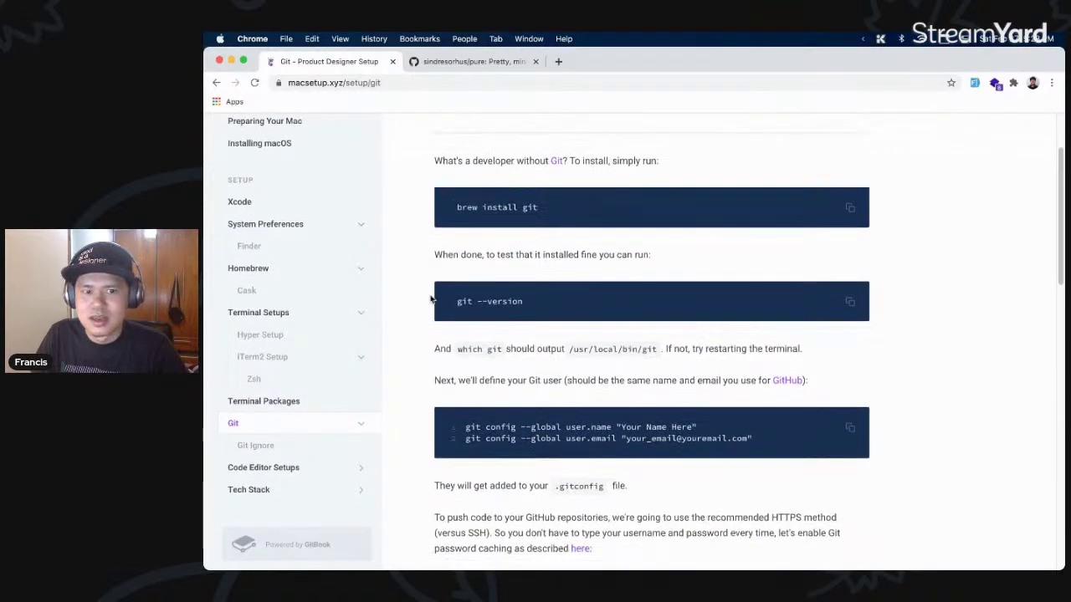
scroll(769, 427, "down", 10)
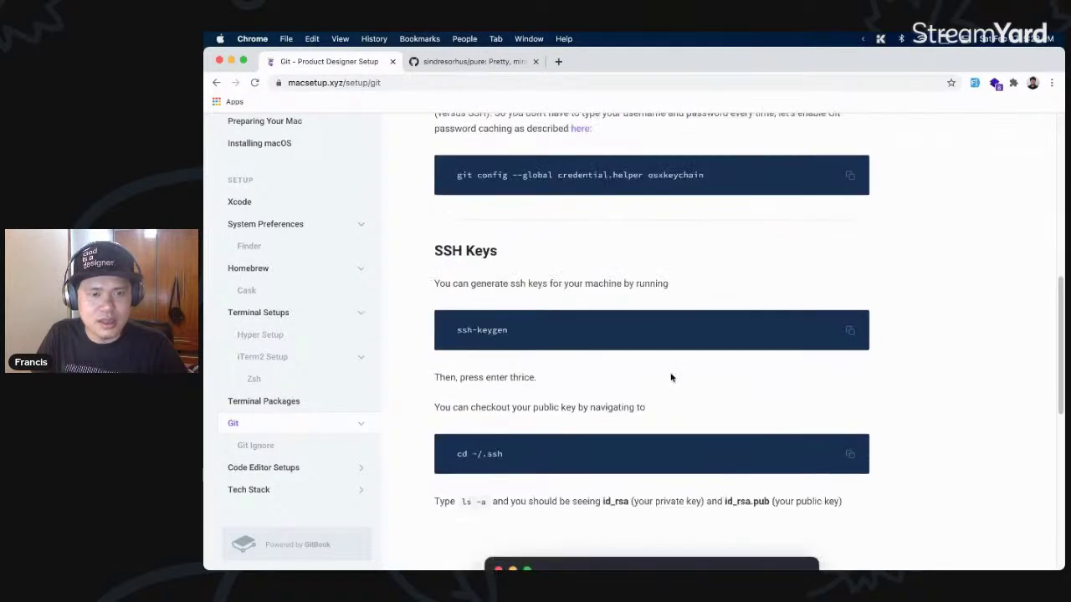
scroll(671, 375, "down", 5)
scroll(671, 374, "up", 2)
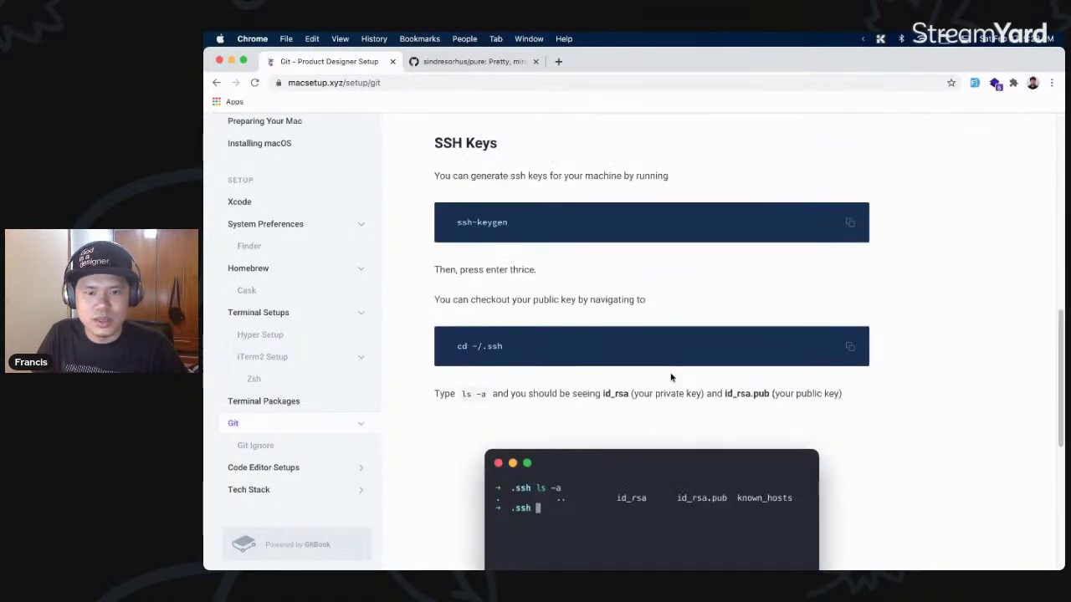
scroll(636, 376, "down", 2)
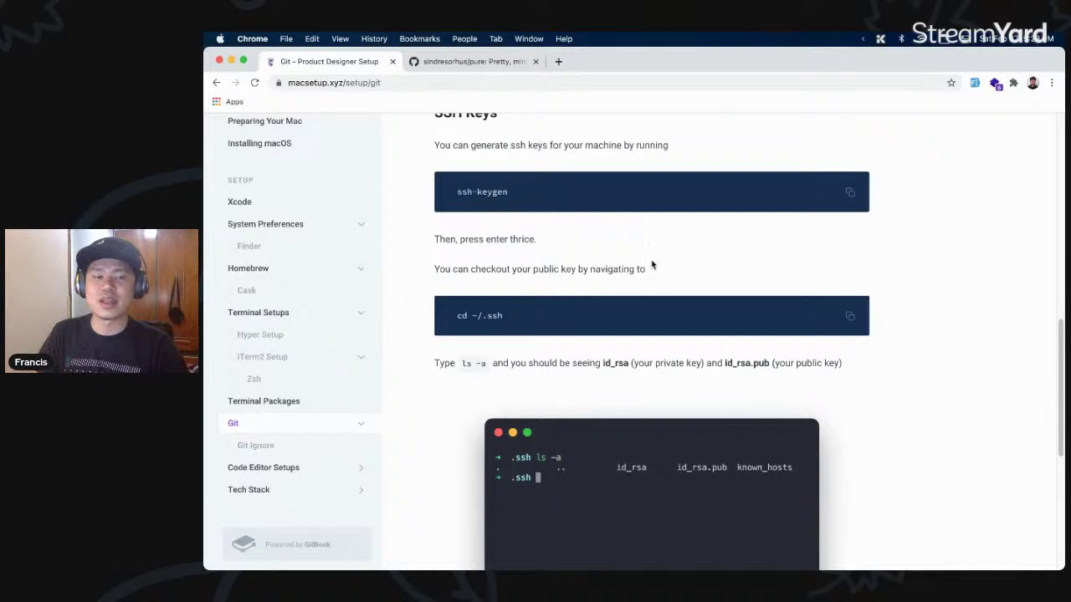
scroll(667, 291, "down", 5)
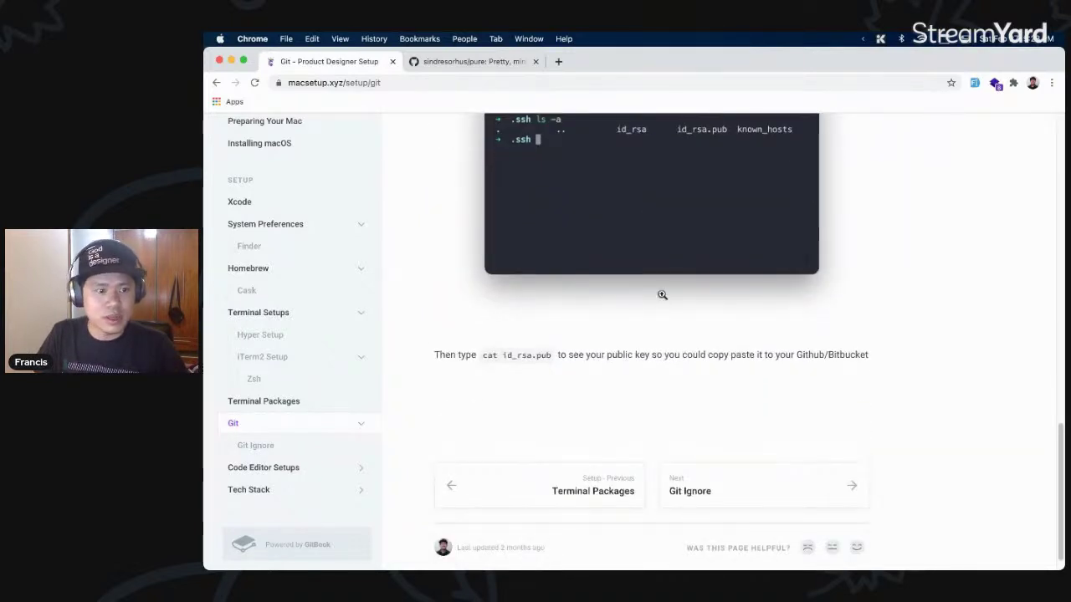
- Open the Git Ignore page and highlight its gitignore code block
left_click(789, 468)
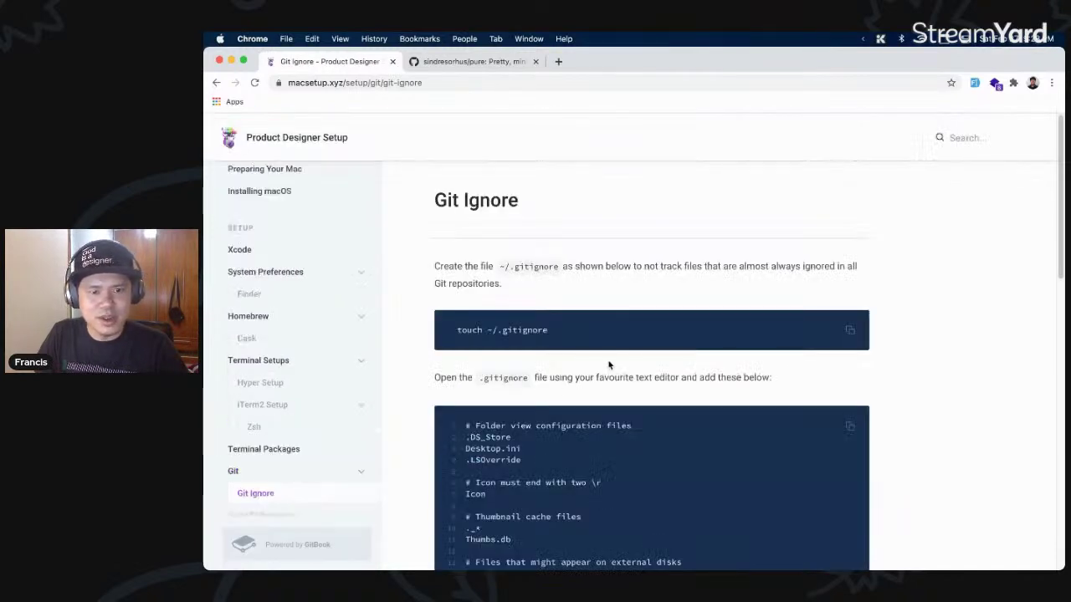
scroll(607, 360, "down", 5)
left_click_drag(603, 494, 598, 339)
scroll(636, 334, "up", 3)
left_click(693, 344)
scroll(693, 368, "up", 3)
scroll(693, 372, "down", 2)
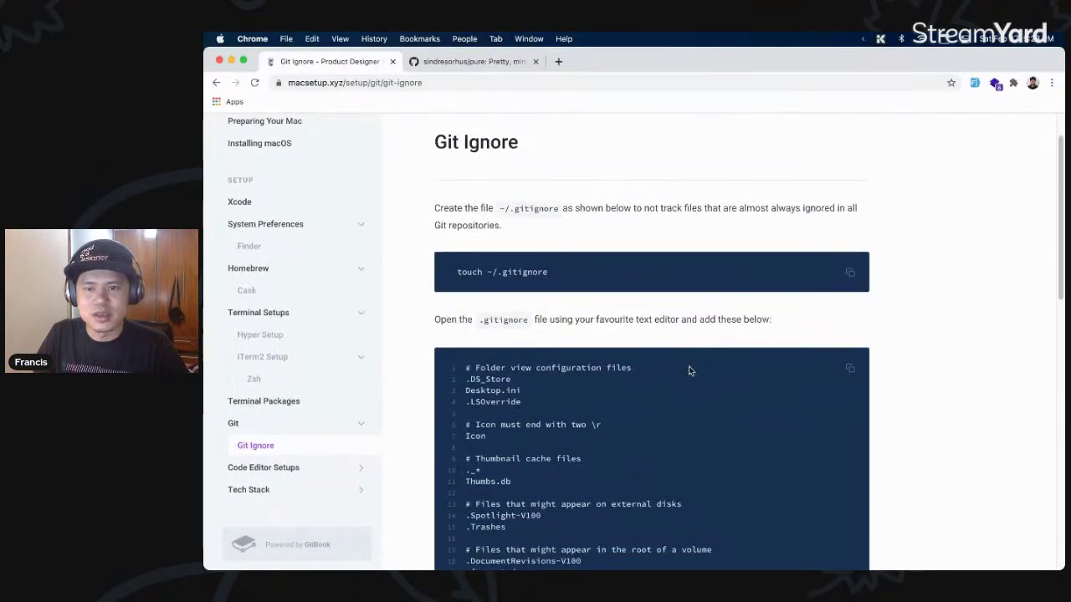
scroll(691, 368, "down", 1)
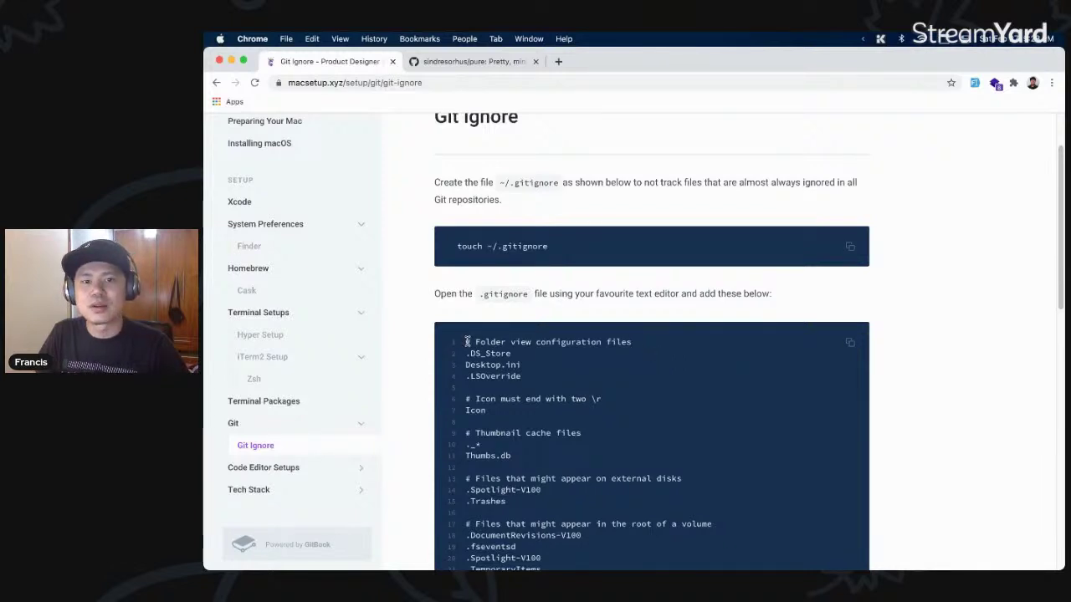
left_click_drag(466, 342, 640, 410)
scroll(710, 415, "down", 6)
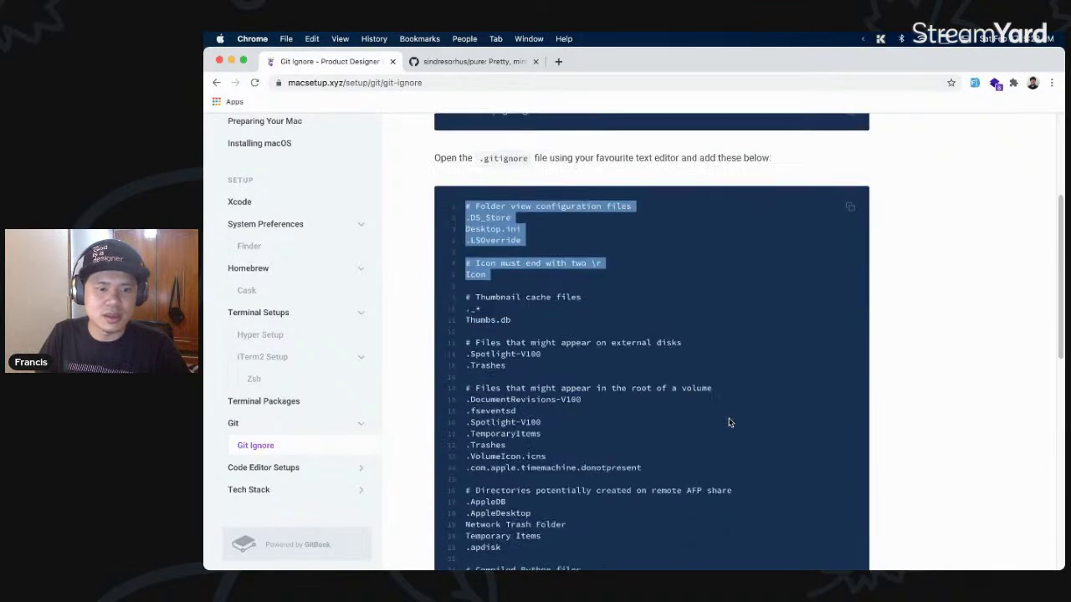
left_click(566, 357, "shift")
scroll(659, 363, "down", 2)
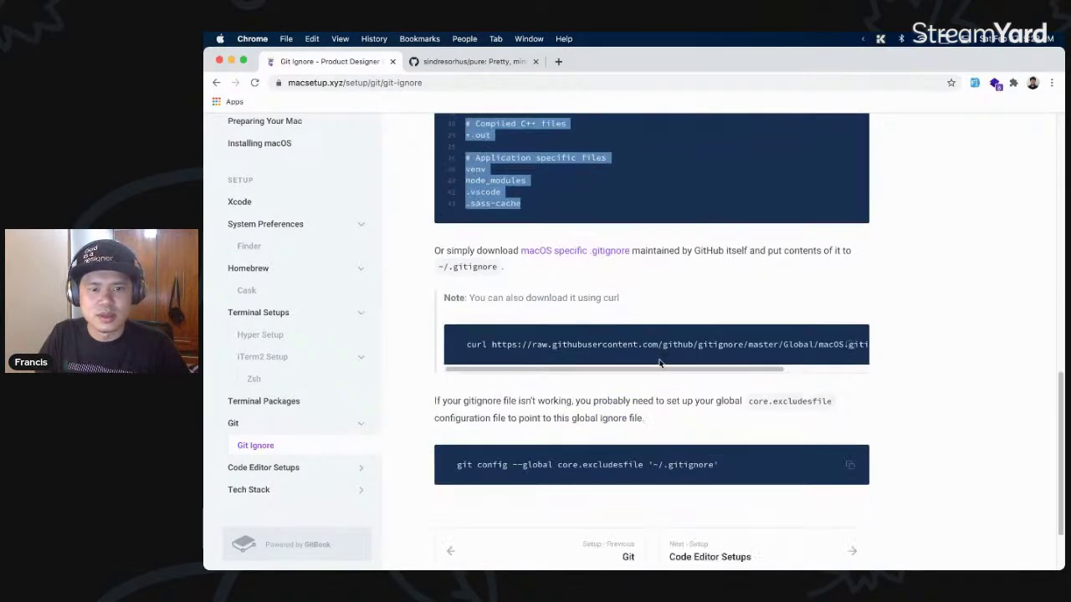
scroll(660, 363, "up", 2)
left_click(661, 364)
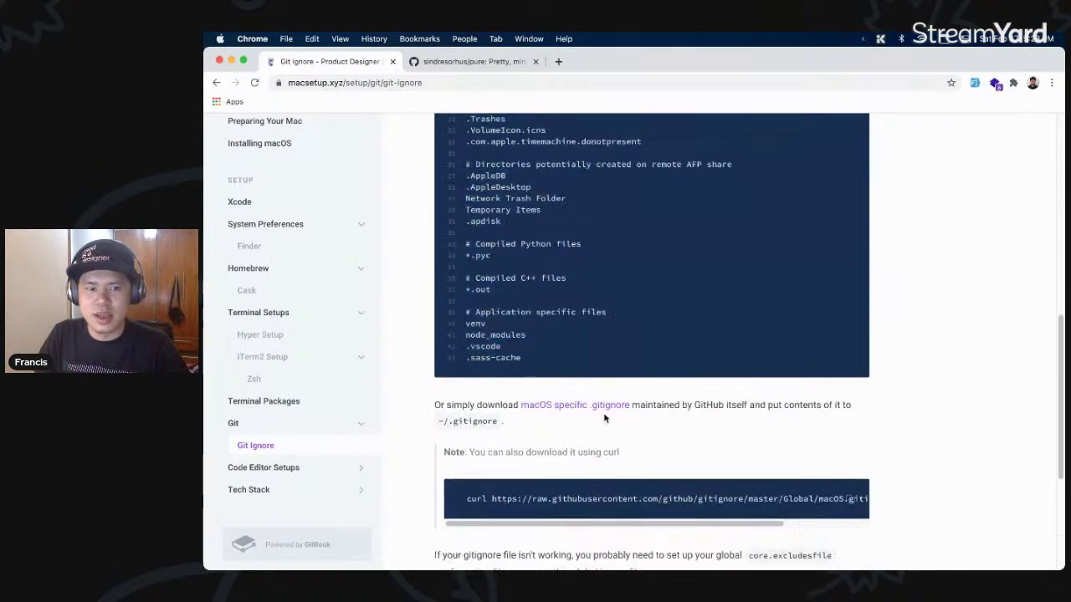
- Open the macOS specific .gitignore on GitHub and browse the Global templates folder
left_click(598, 409)
left_click(610, 61)
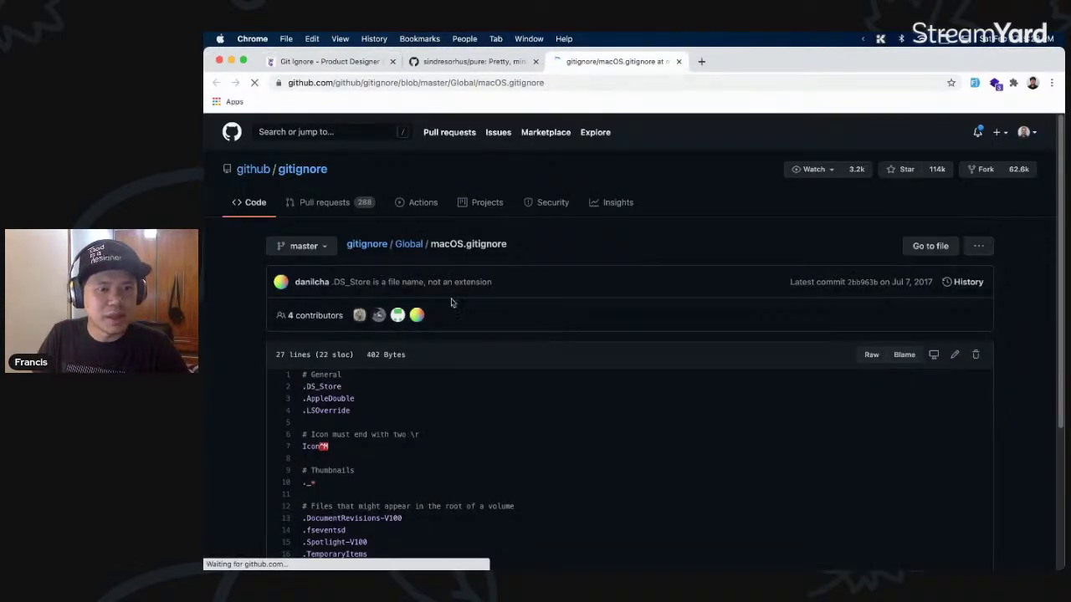
scroll(559, 341, "down", 5)
scroll(552, 345, "up", 5)
left_click(411, 244)
scroll(543, 303, "down", 2)
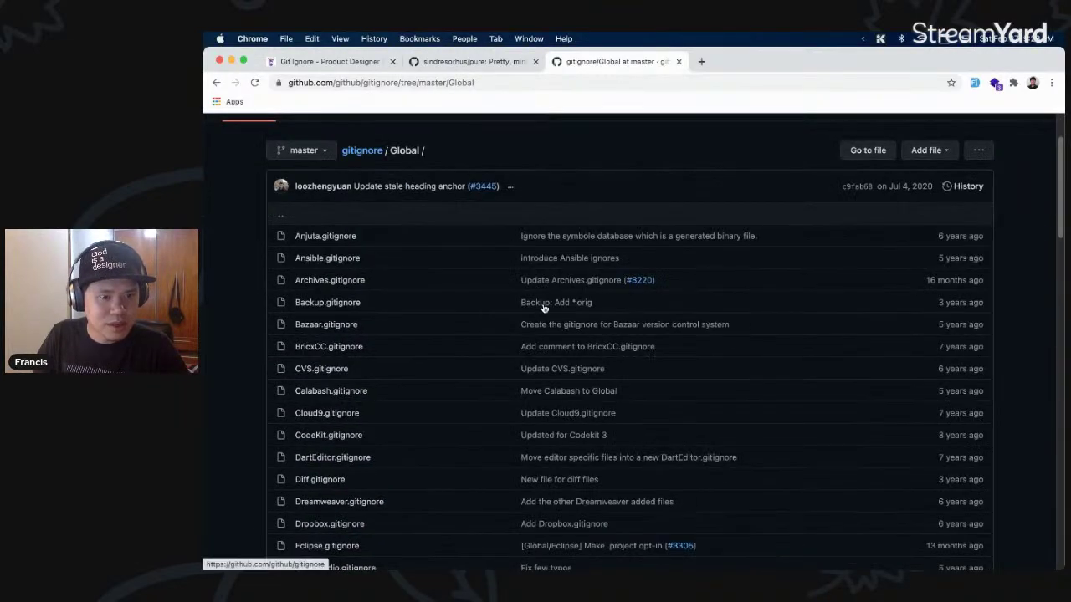
scroll(416, 284, "up", 2)
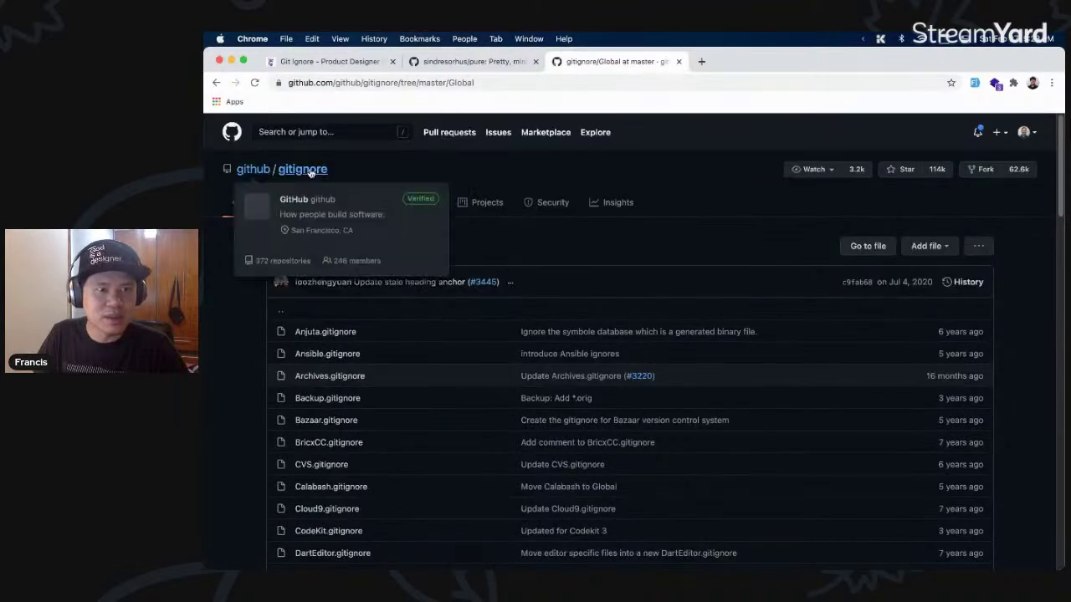
scroll(395, 288, "down", 10)
scroll(395, 288, "down", 8)
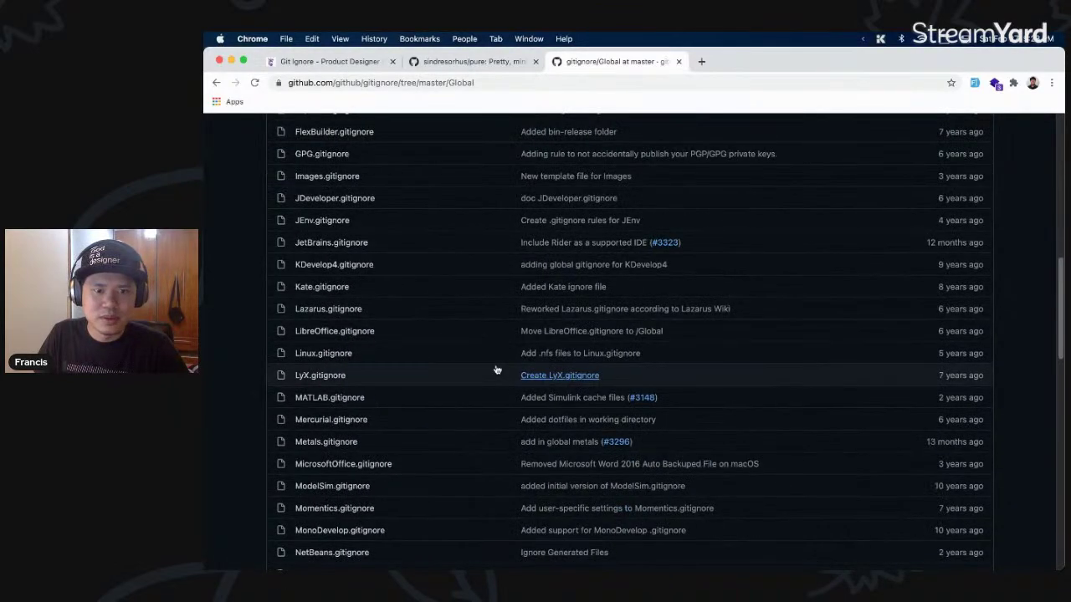
scroll(636, 306, "up", 5)
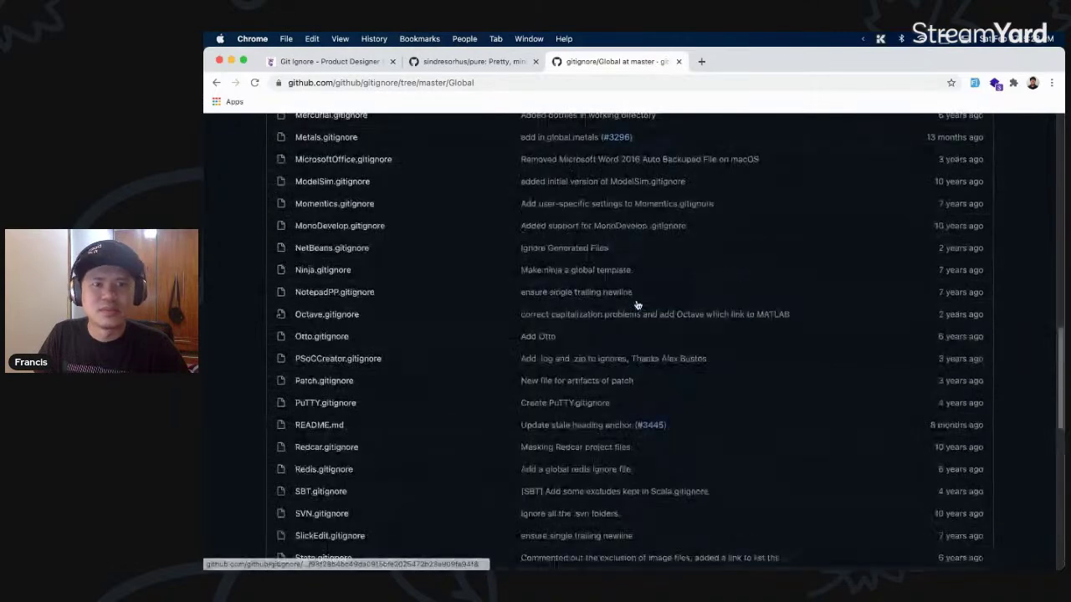
- Close the gitignore Global and sindresorhus/pure GitHub tabs
key("super+w")
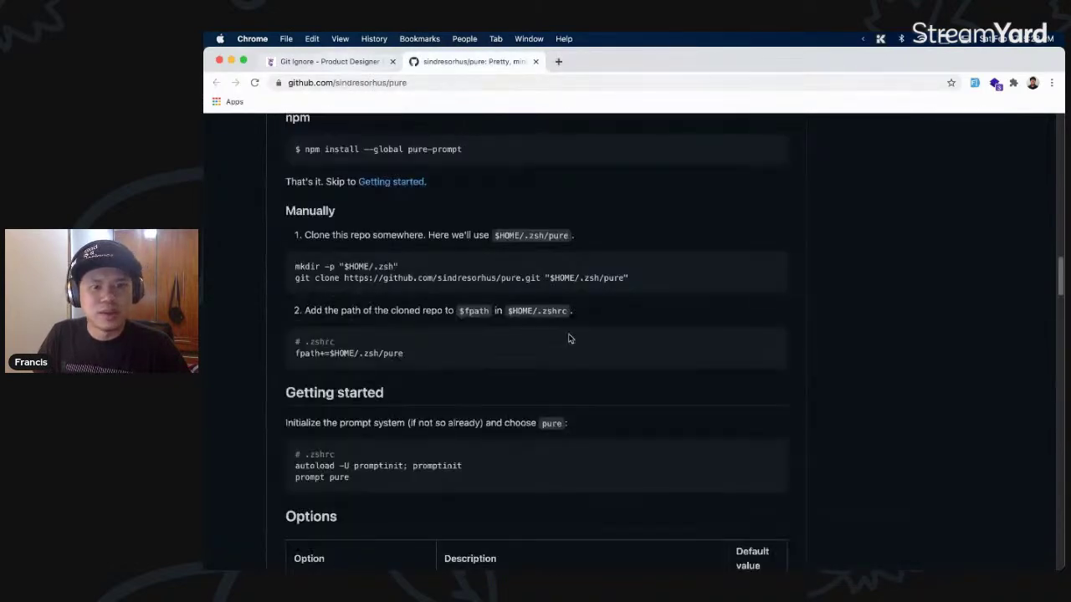
key("super+w")
scroll(617, 351, "down", 5)
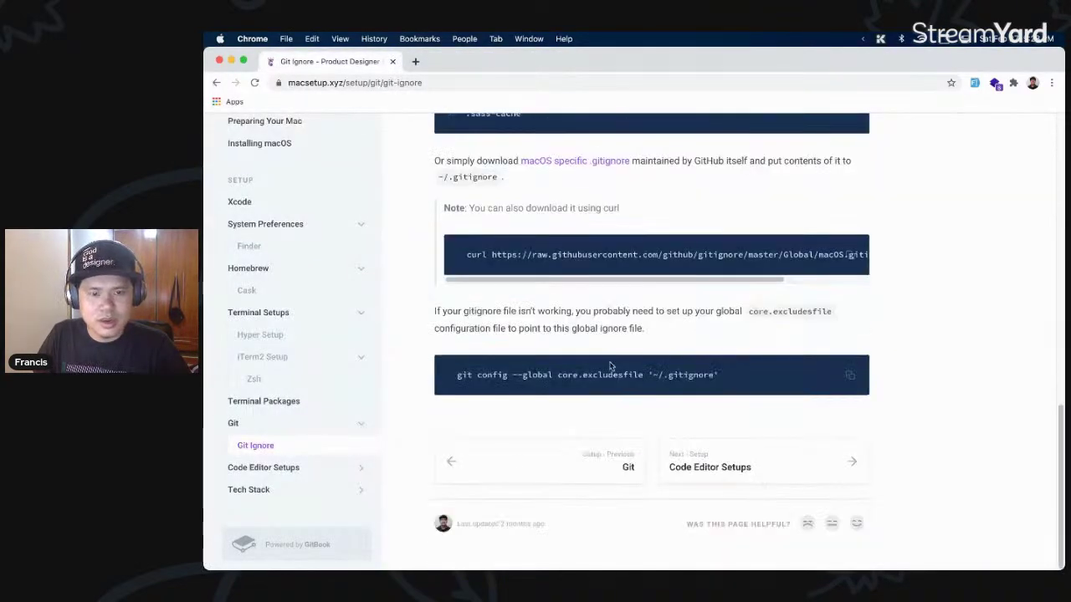
- Open the Code Editor Setups page, then the Sublime Text guide page
left_click(758, 457)
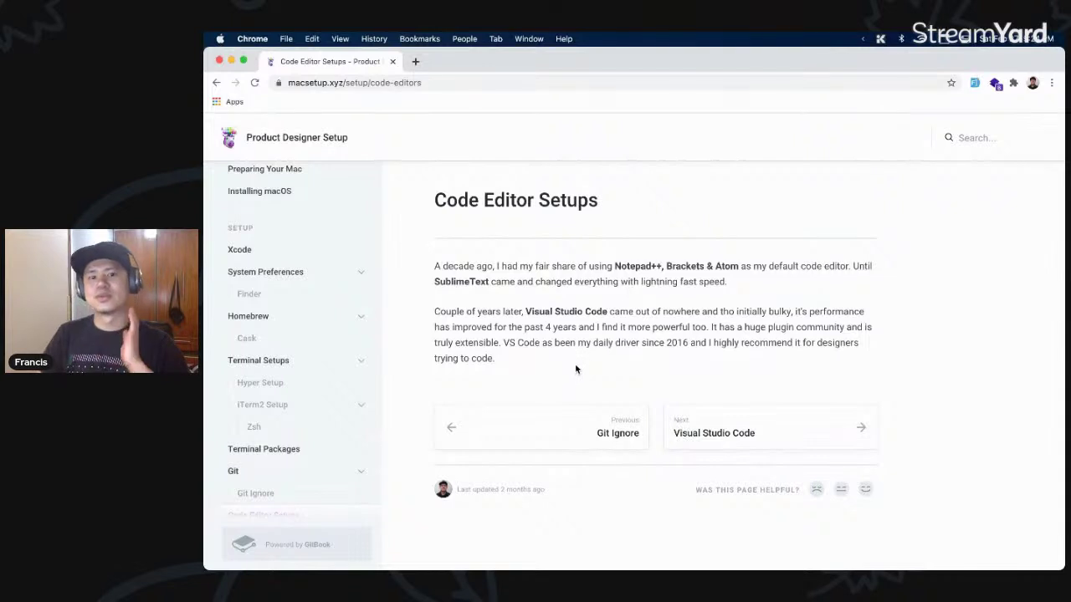
scroll(276, 285, "down", 5)
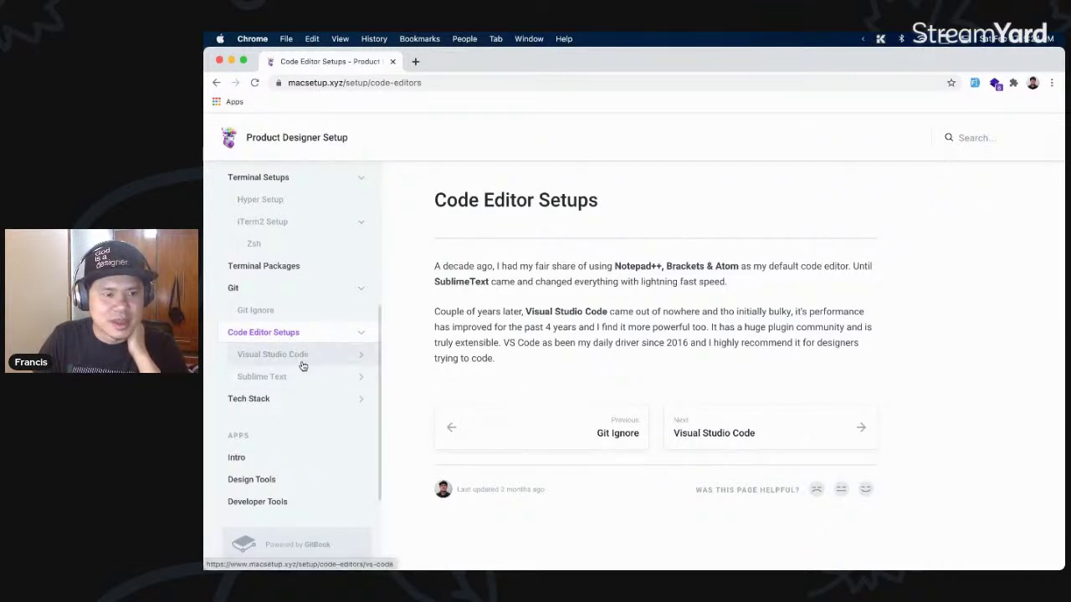
left_click(312, 381)
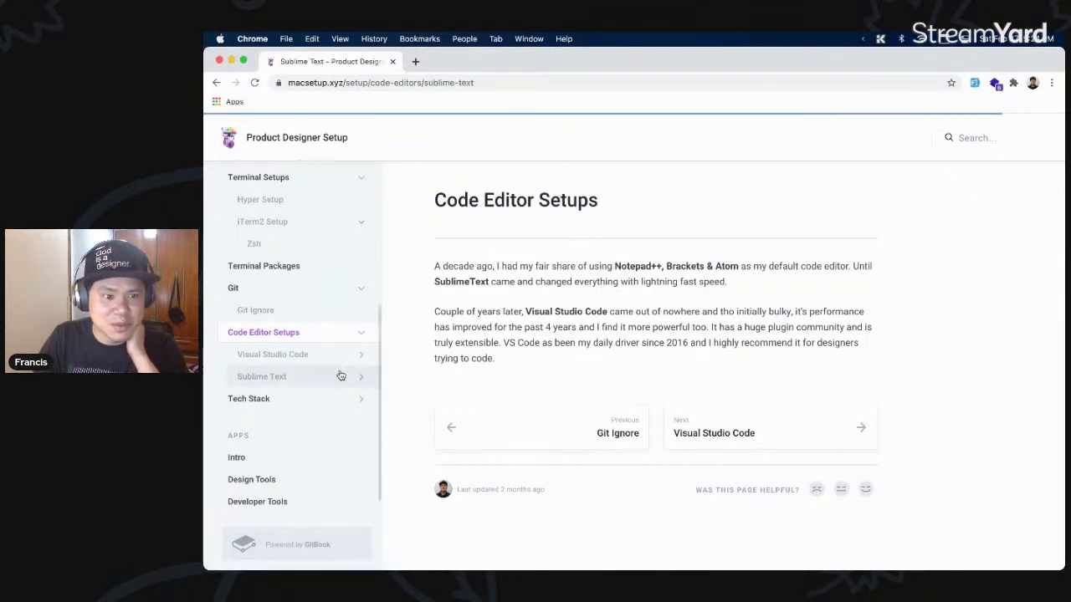
- Review the Sublime Text Preferences JSON, then open Visual Studio Code and its Extensions page
left_click(786, 459)
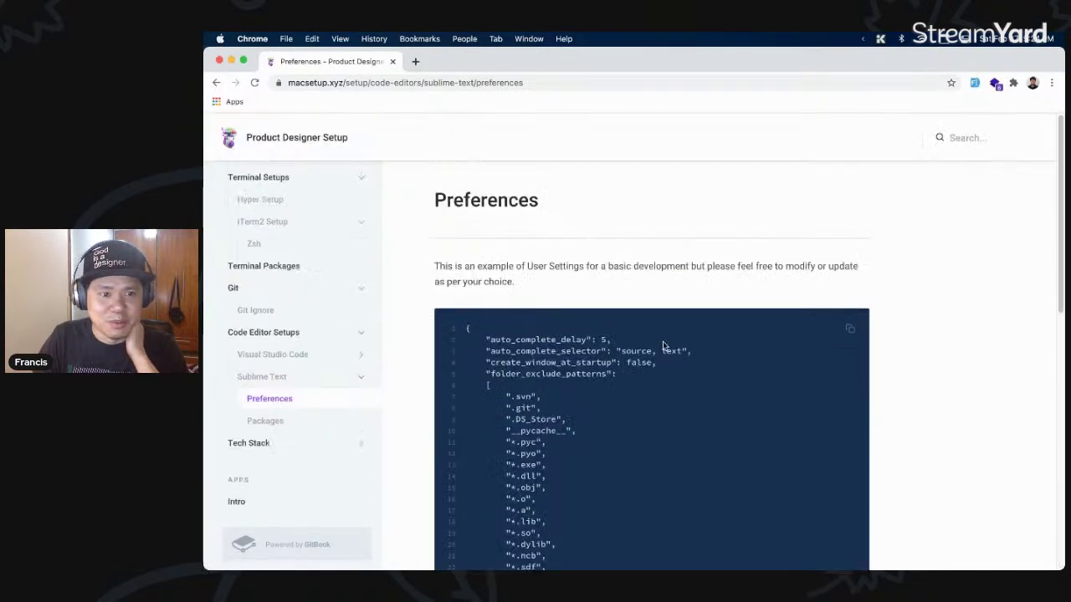
scroll(784, 369, "down", 10)
left_click_drag(557, 392, 649, 343)
left_click(649, 343)
left_click(296, 308)
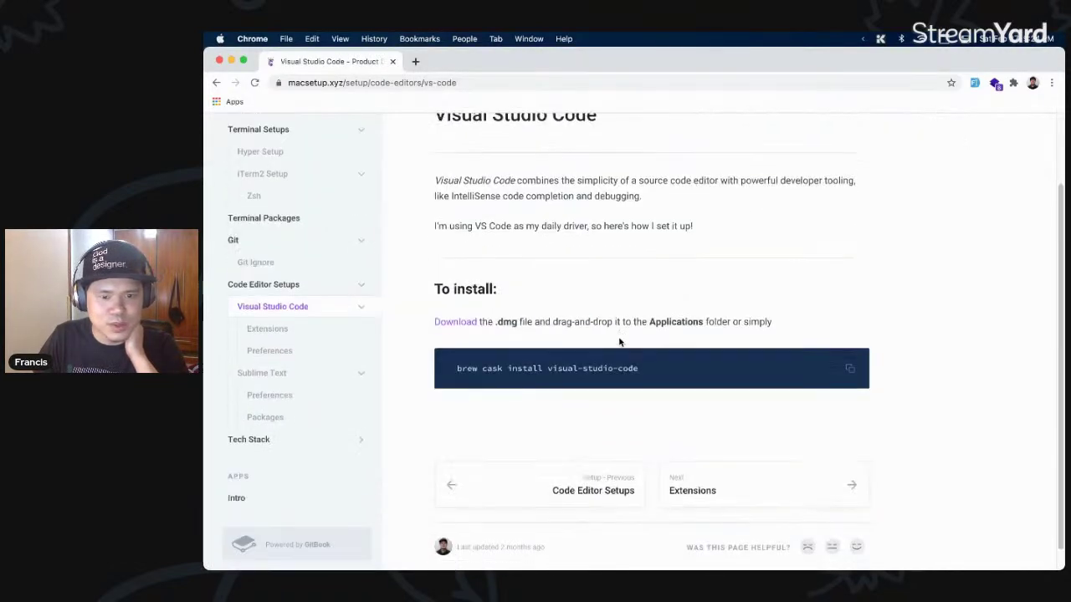
left_click(799, 484)
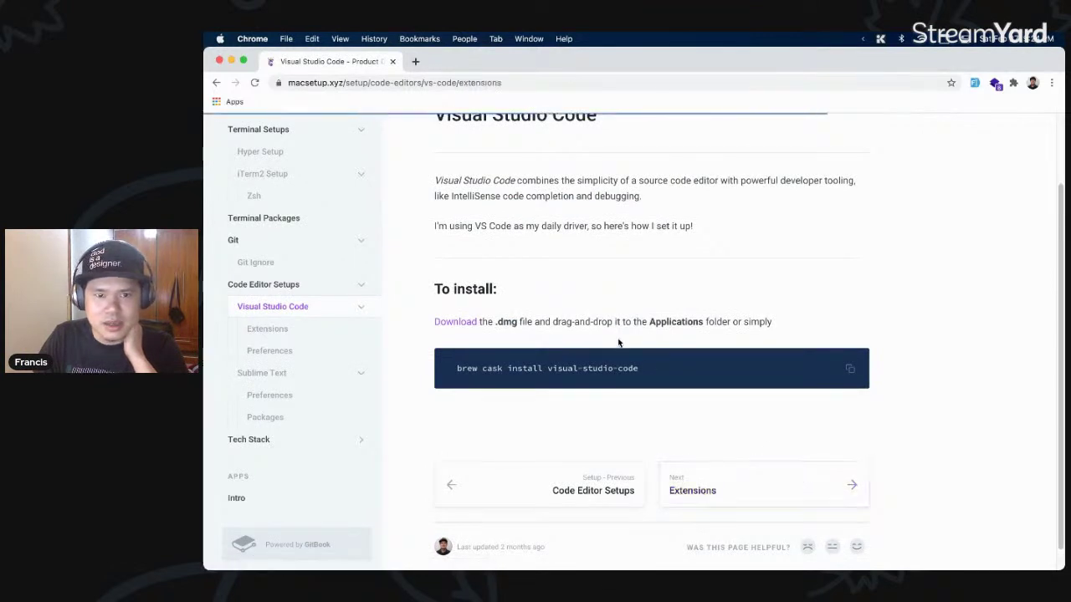
- Highlight the Sublime Text Keymap importer description and the One Dark Pro heading
scroll(619, 338, "down", 2)
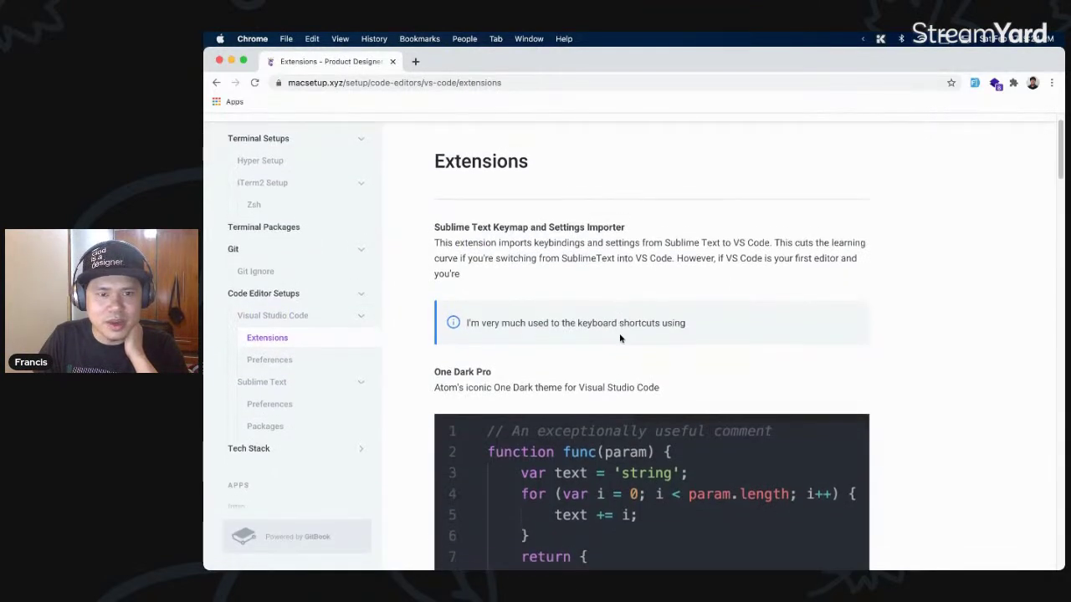
scroll(620, 338, "down", 2)
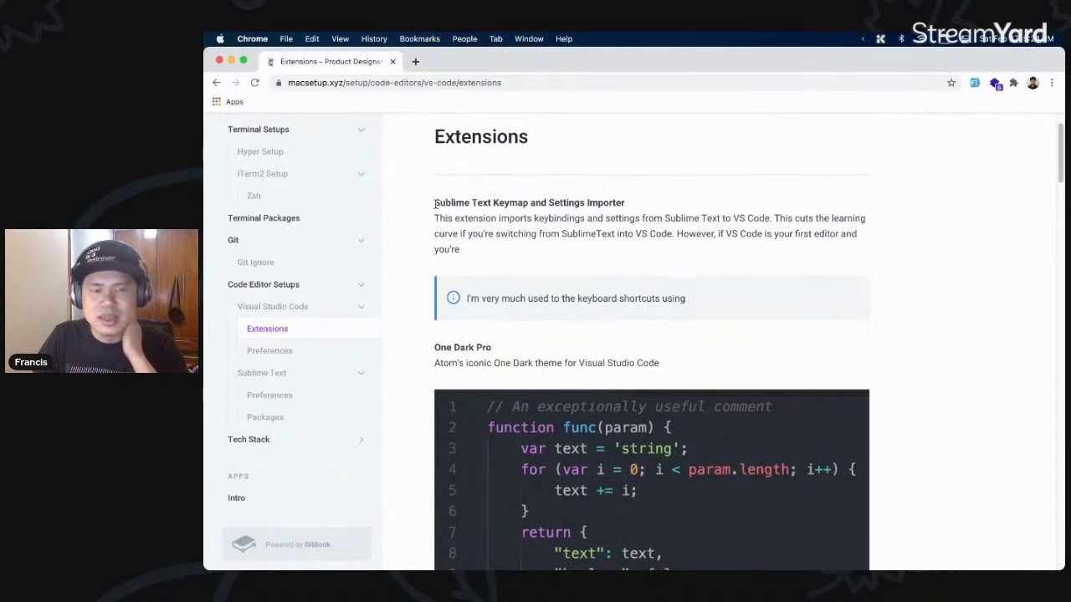
left_click_drag(435, 203, 490, 233)
left_click(525, 255)
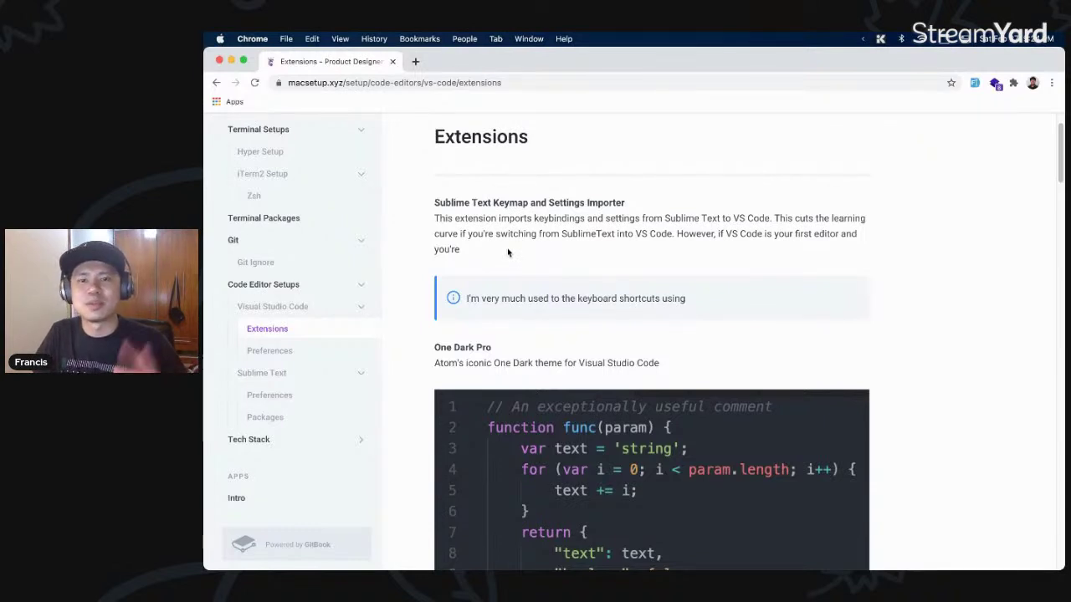
left_click_drag(497, 255, 644, 207)
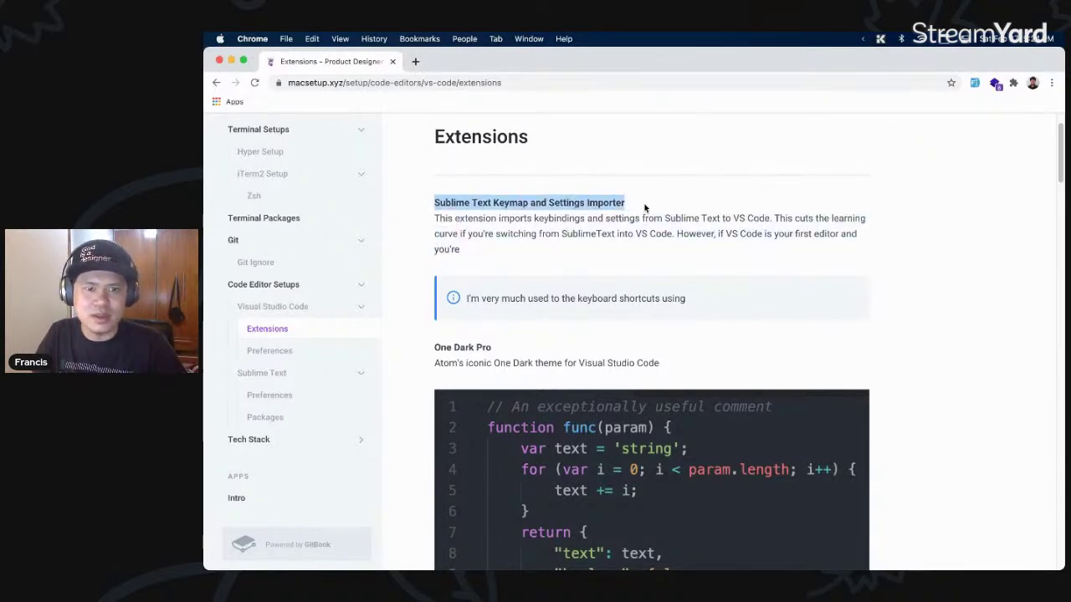
left_click(572, 247)
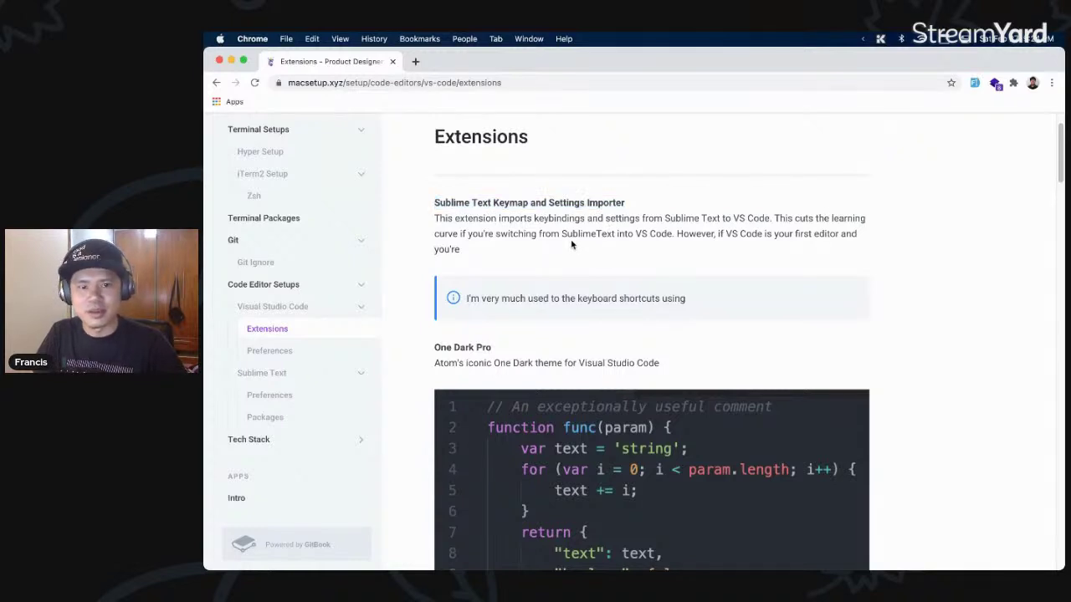
scroll(583, 247, "down", 3)
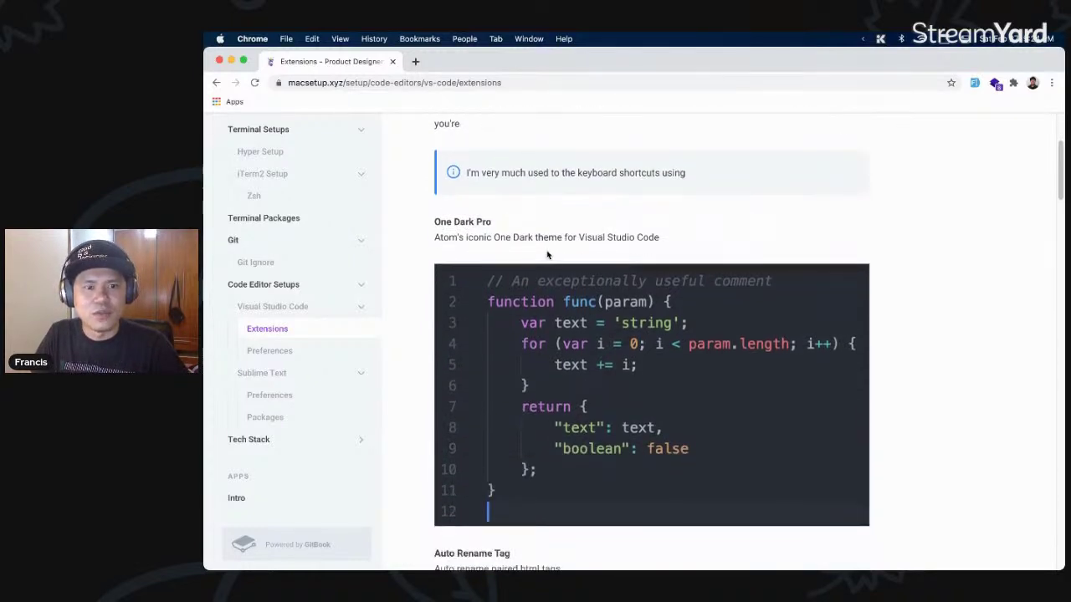
left_click_drag(505, 206, 506, 206)
- Scroll past Auto Rename Tag and CSS Peak to File Utils and highlight its file operations
scroll(544, 215, "down", 3)
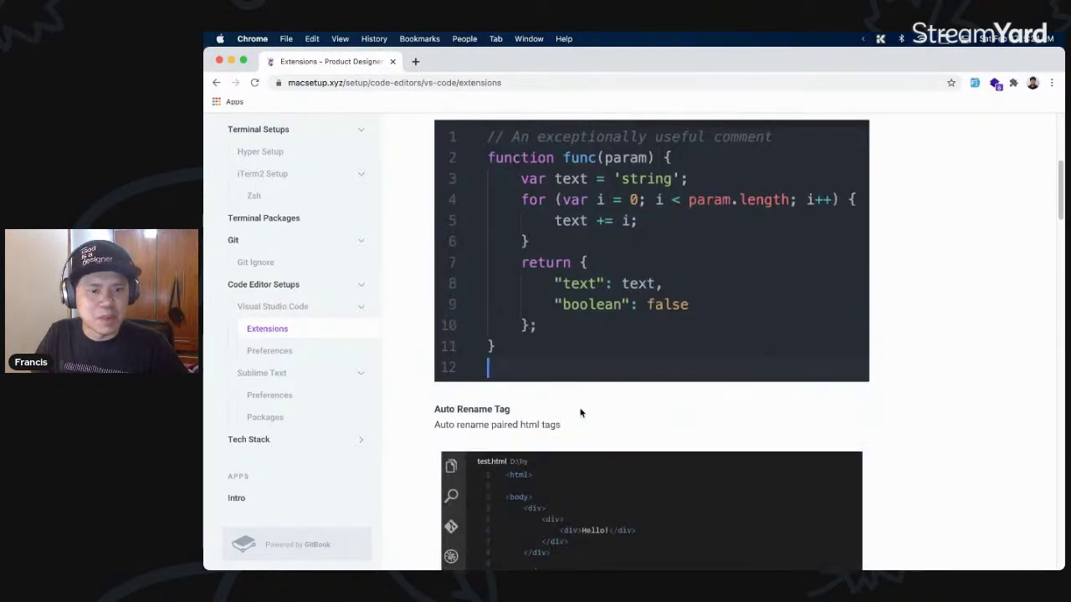
scroll(588, 389, "down", 2)
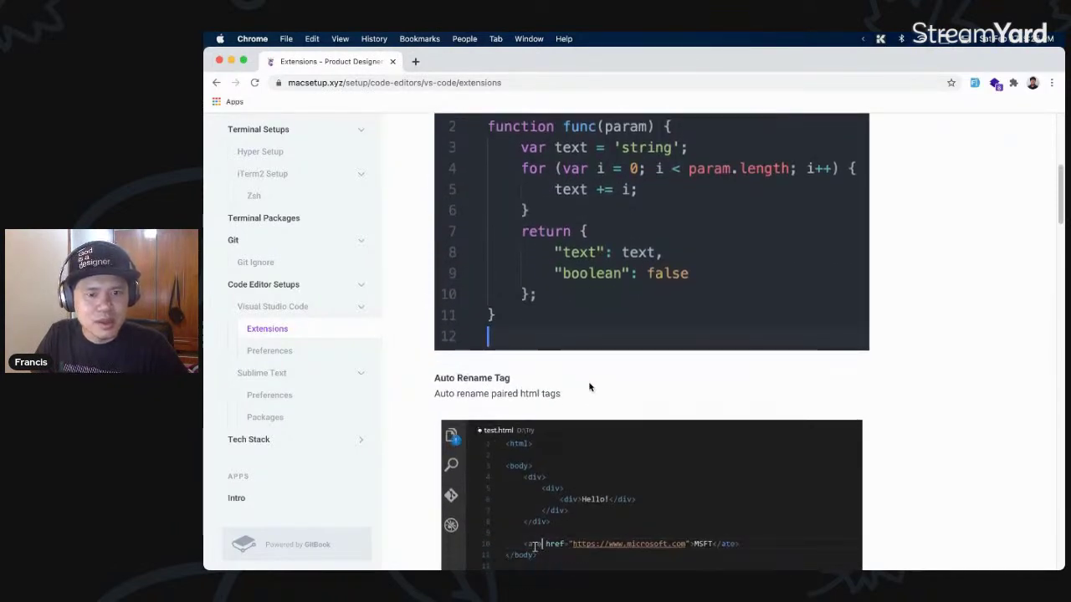
scroll(589, 386, "down", 3)
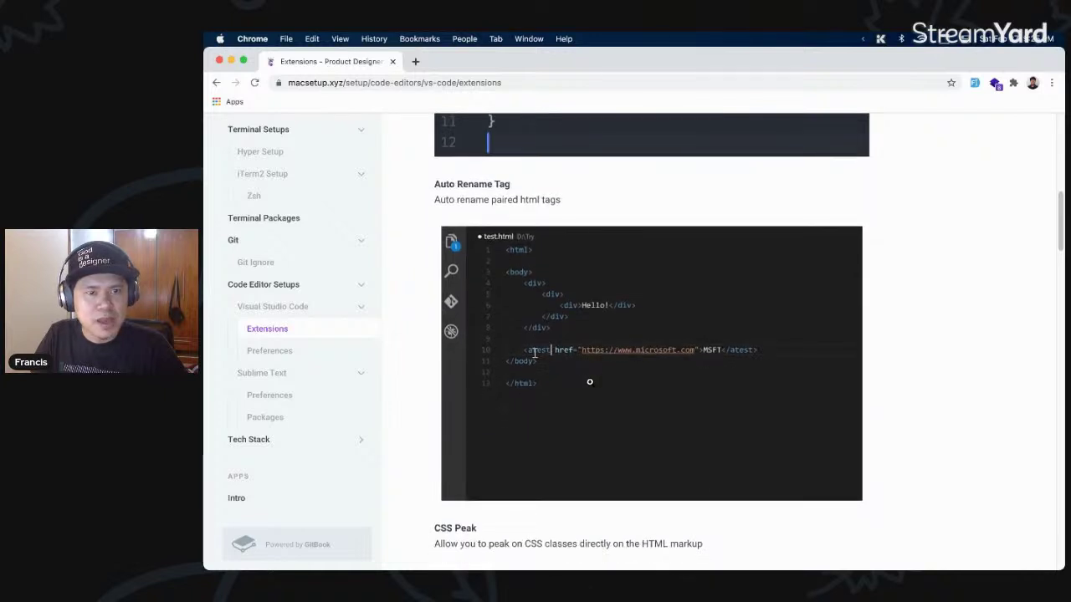
scroll(589, 381, "down", 1)
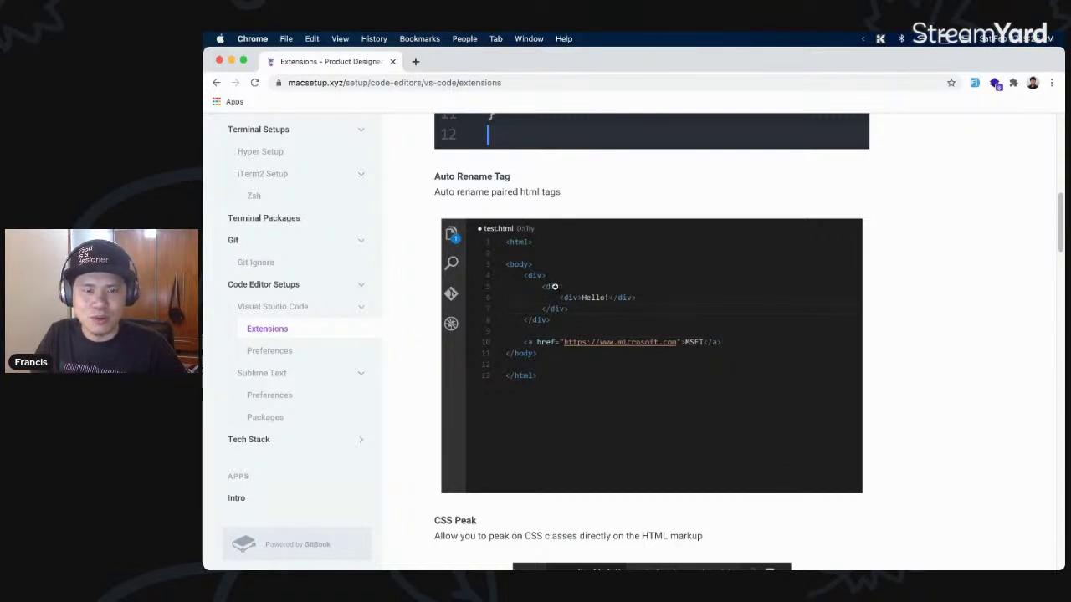
scroll(561, 286, "down", 4)
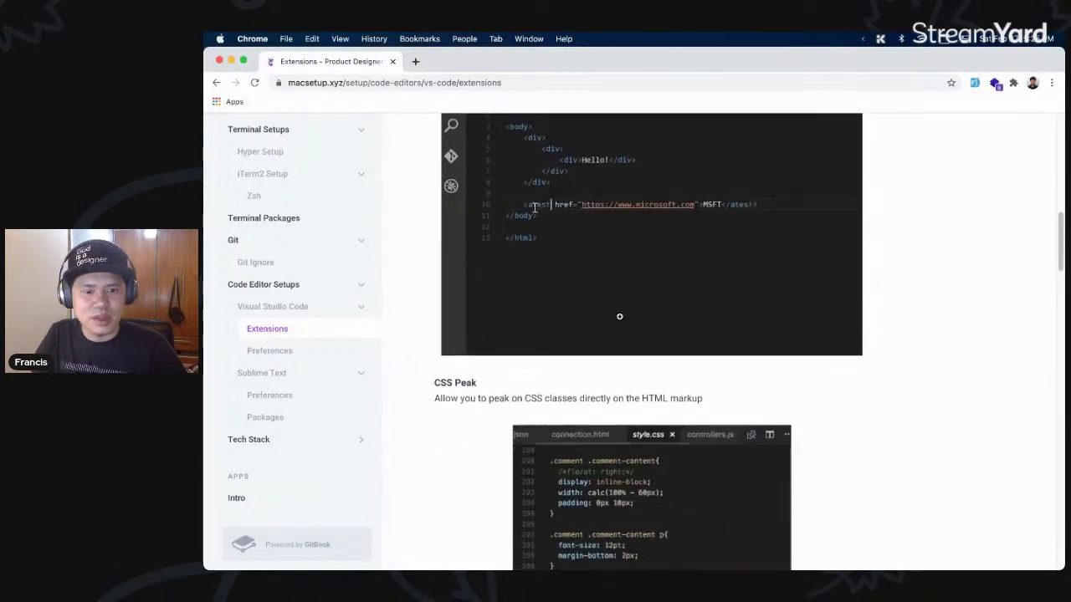
scroll(619, 316, "down", 5)
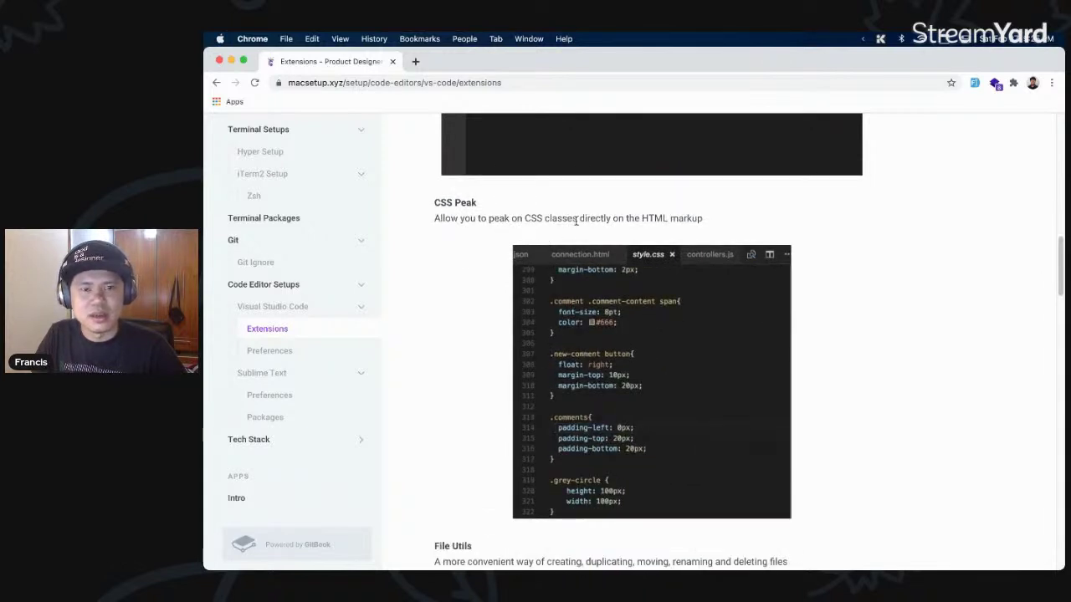
scroll(552, 219, "down", 1)
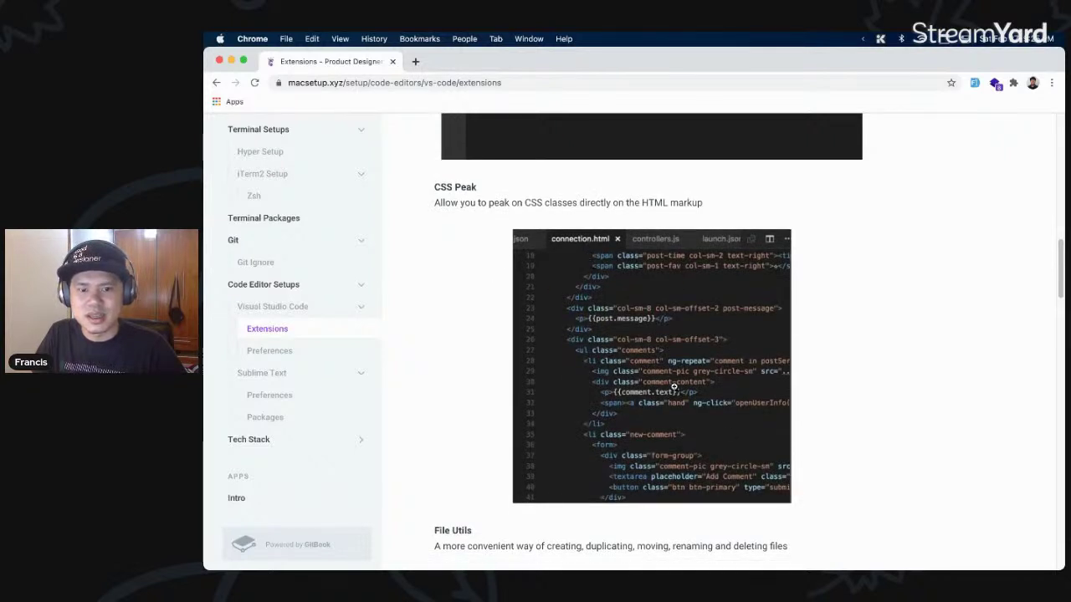
scroll(492, 323, "down", 6)
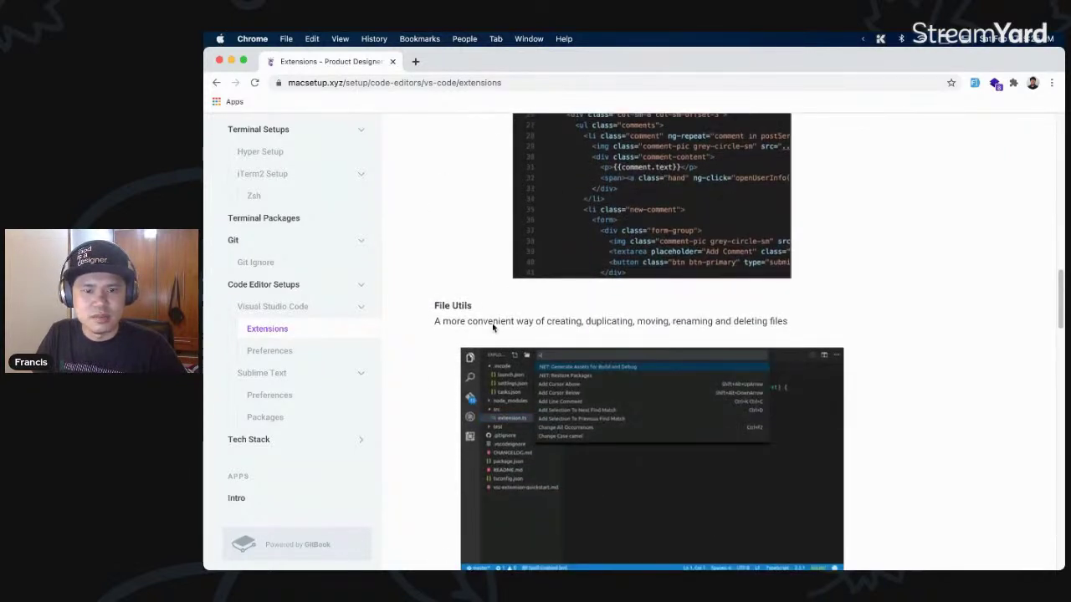
scroll(492, 323, "down", 1)
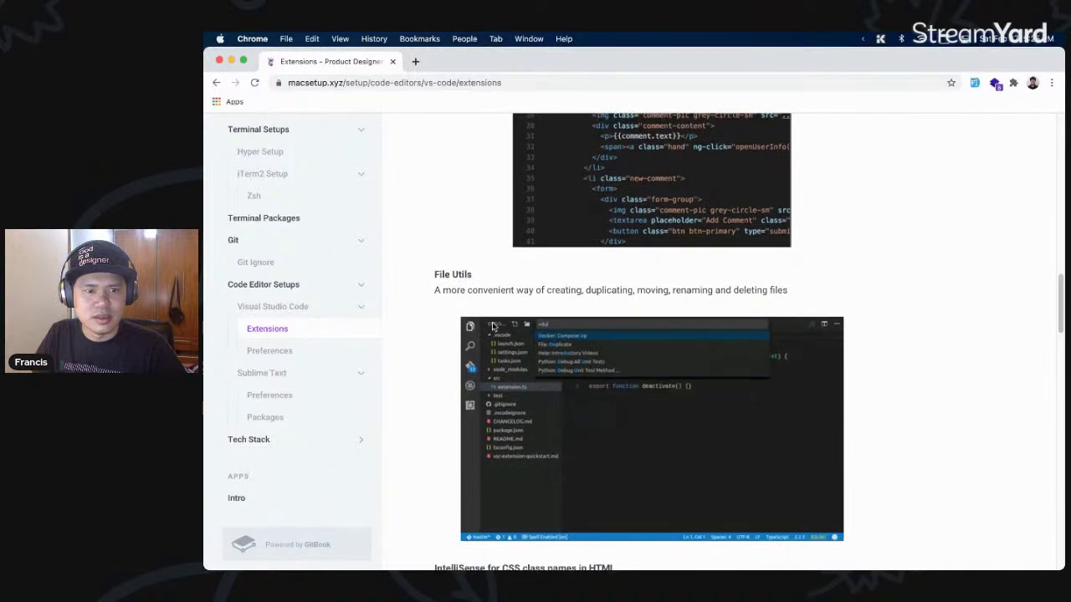
left_click_drag(437, 275, 585, 290)
left_click(624, 292)
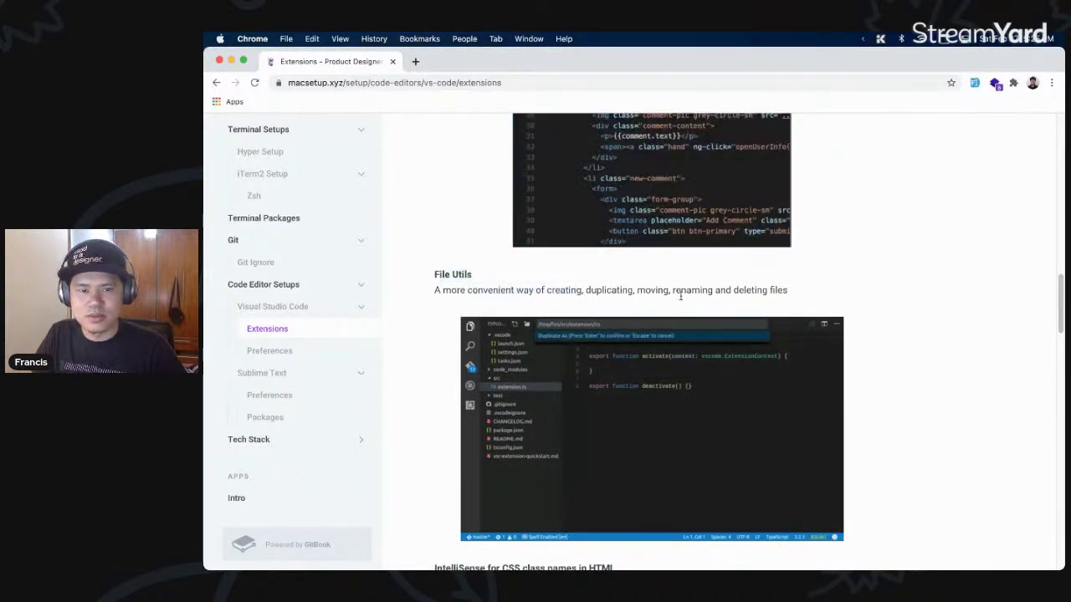
left_click_drag(791, 294, 575, 286)
left_click(616, 293)
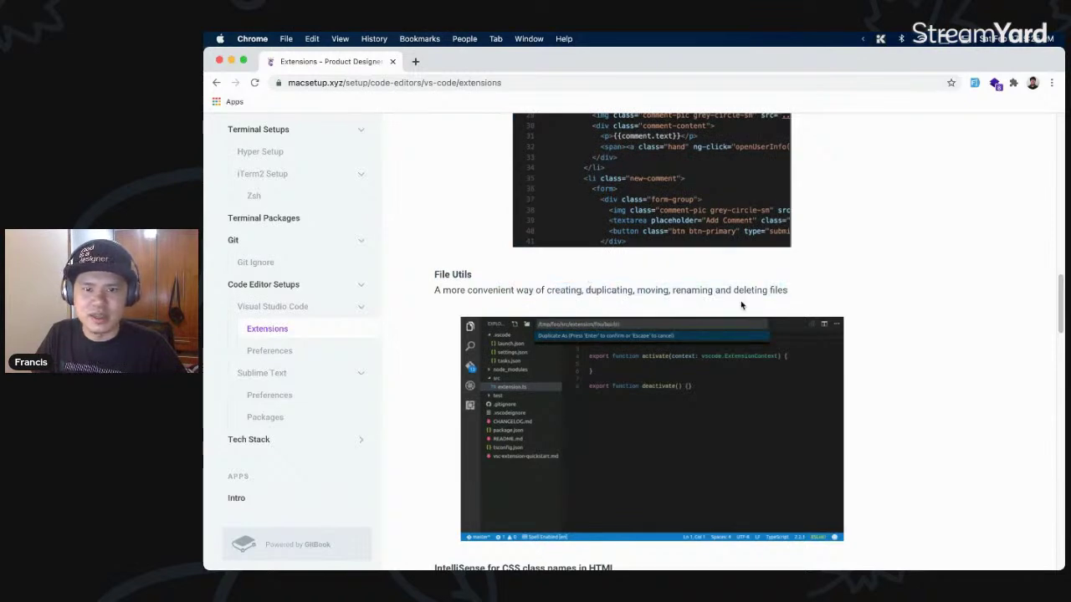
- Read down the Extensions page, highlighting the IntelliSense for CSS class names heading
scroll(720, 297, "down", 5)
scroll(688, 281, "down", 2)
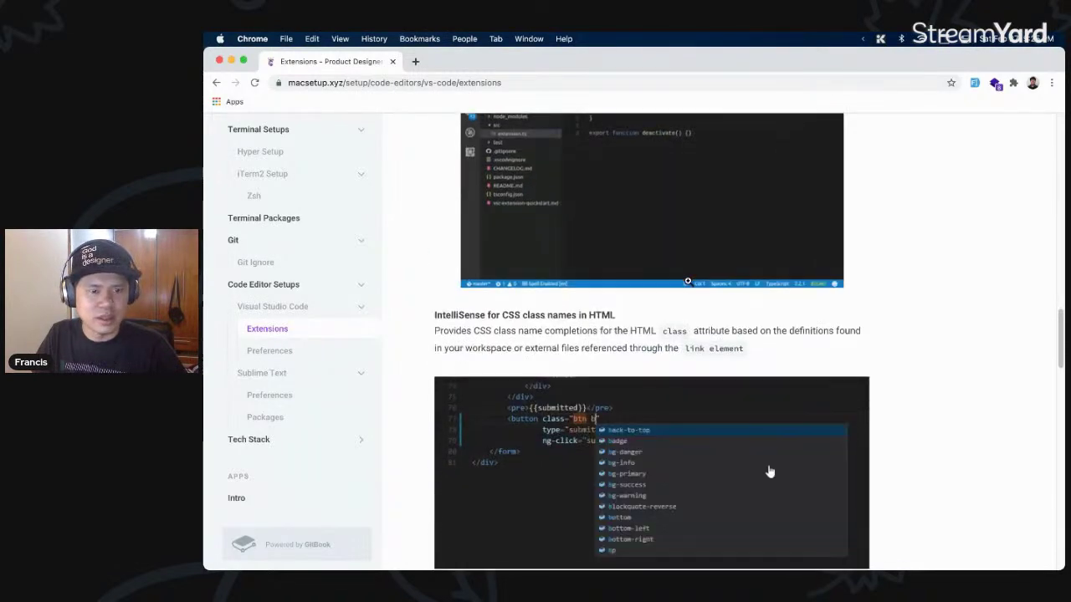
left_click_drag(433, 273, 627, 273)
left_click(639, 289)
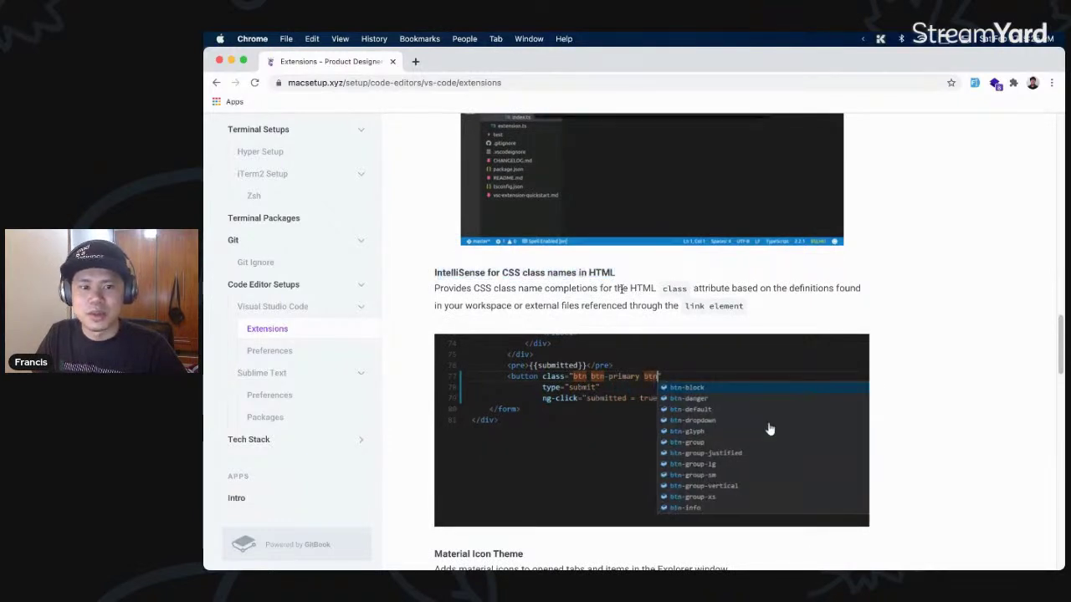
scroll(627, 288, "down", 3)
scroll(621, 288, "down", 3)
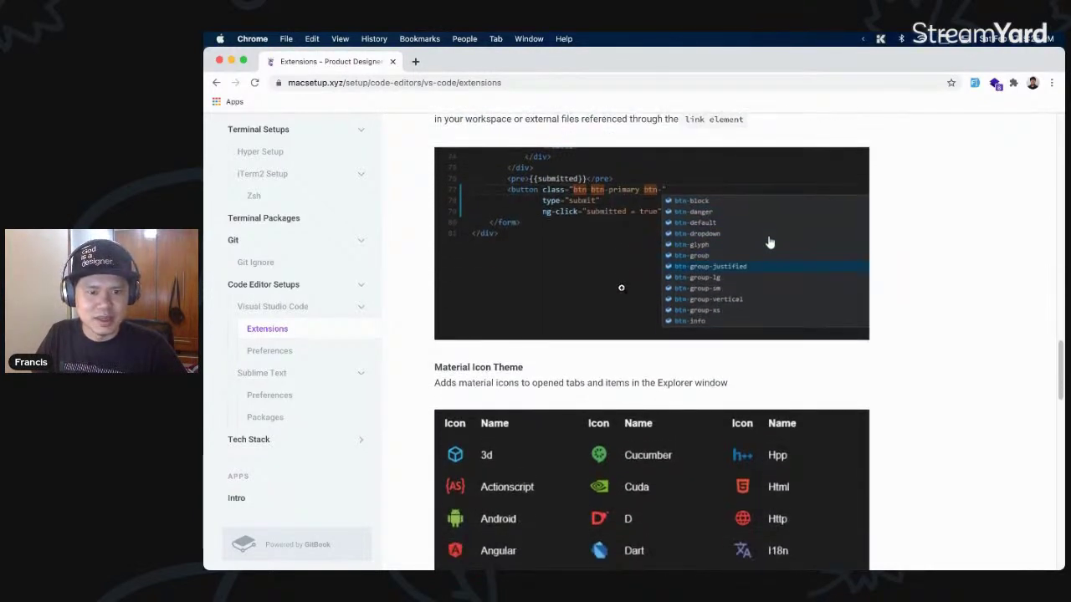
scroll(621, 287, "down", 1)
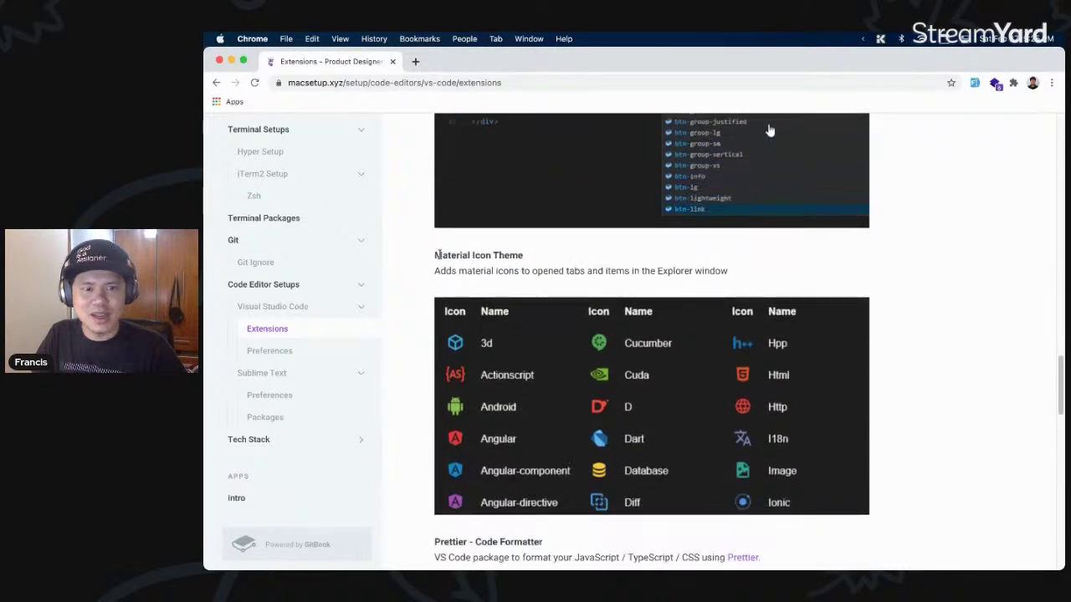
left_click_drag(434, 255, 541, 258)
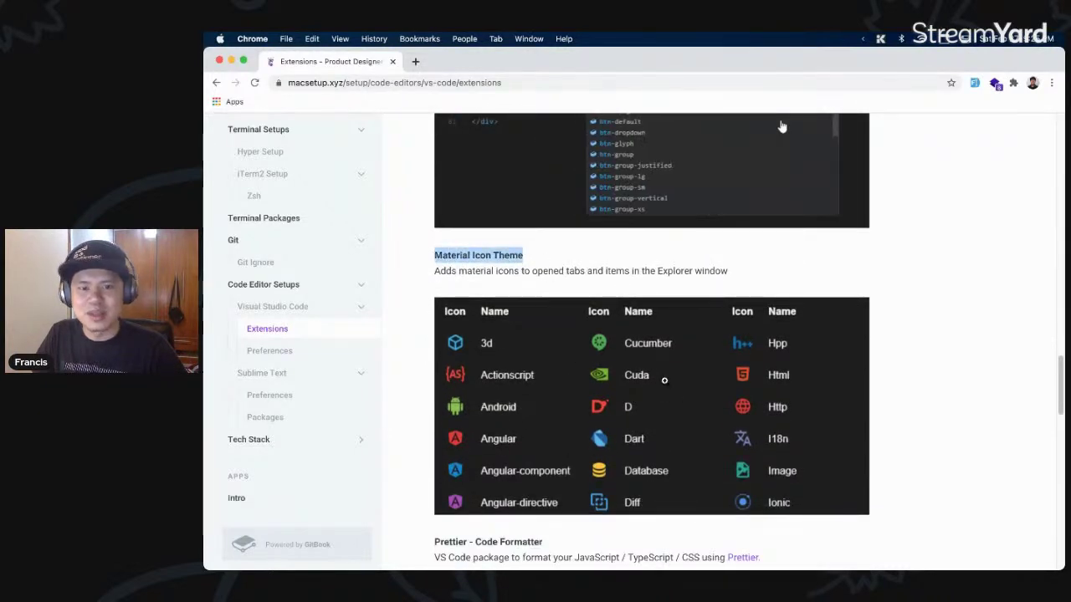
scroll(664, 382, "up", 2)
scroll(665, 381, "down", 5)
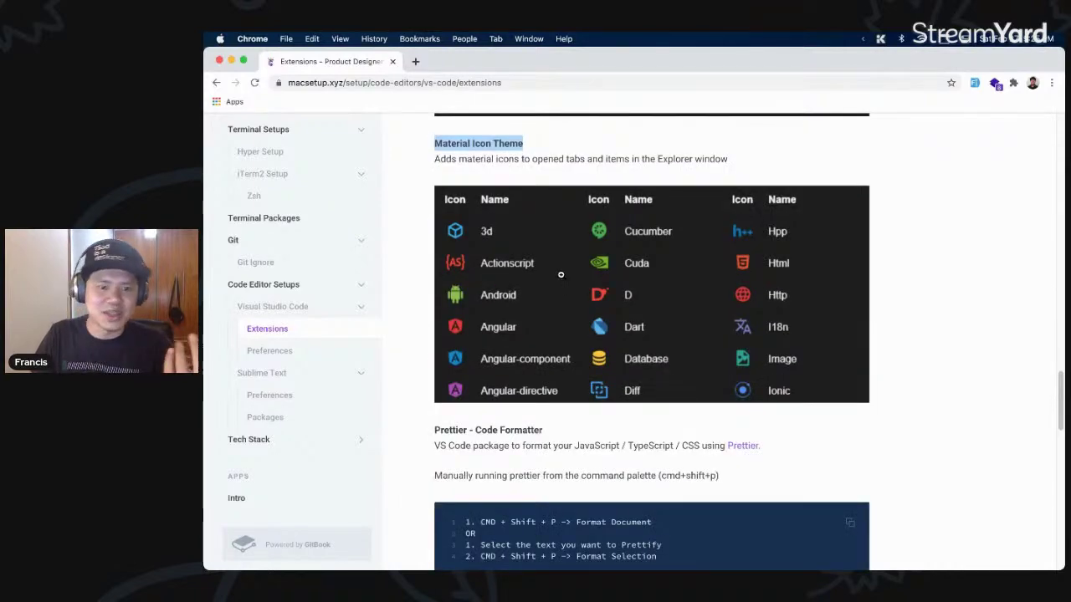
scroll(627, 361, "down", 2)
scroll(621, 367, "down", 2)
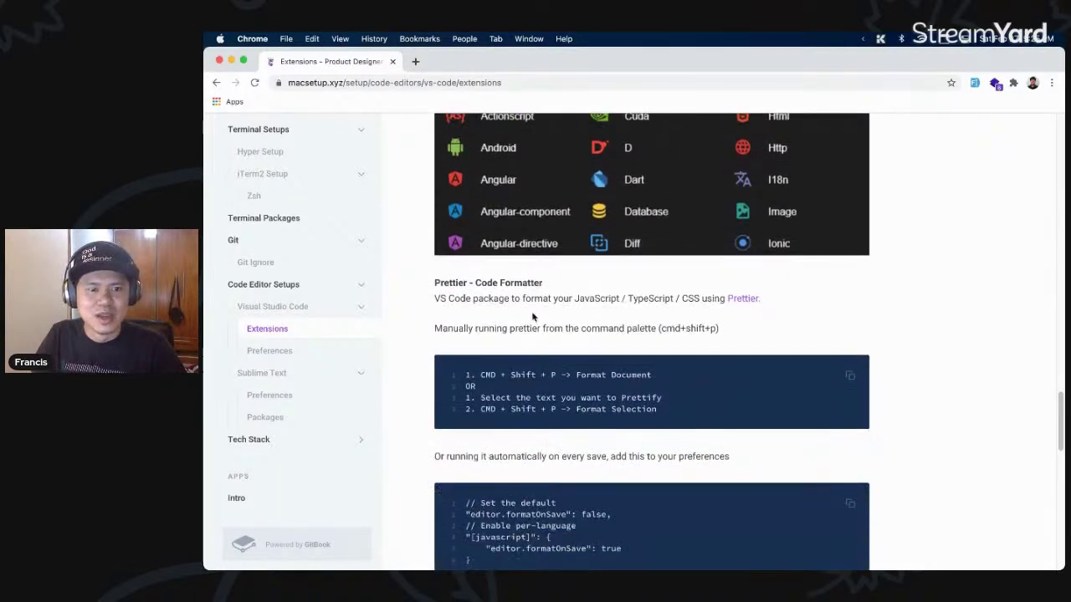
- Highlight the Prettier - Code Formatter description, then read on
left_click_drag(435, 266, 514, 286)
left_click(583, 307)
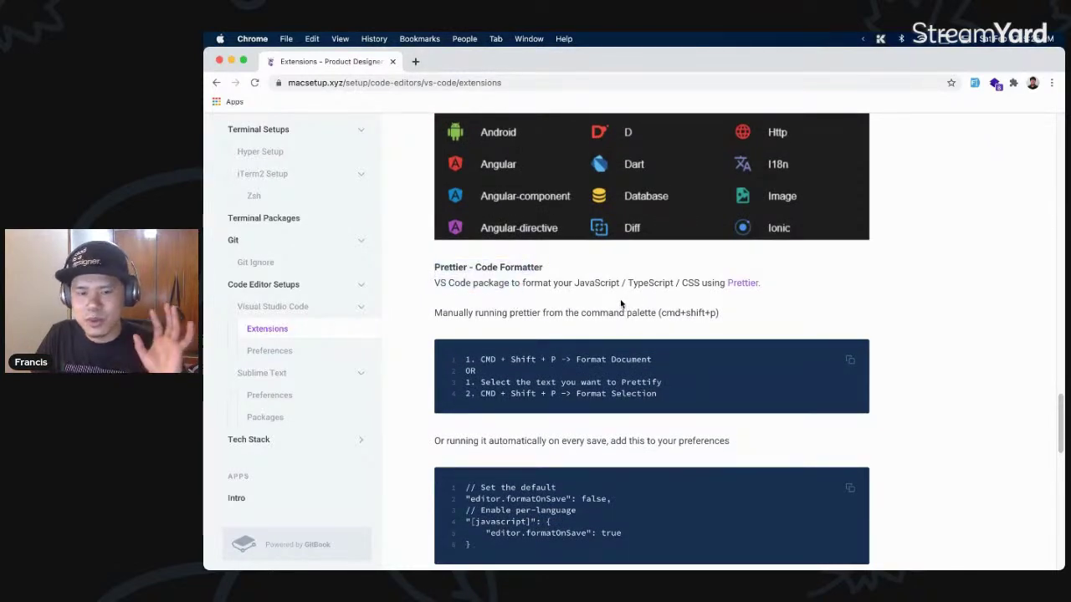
scroll(620, 304, "down", 1)
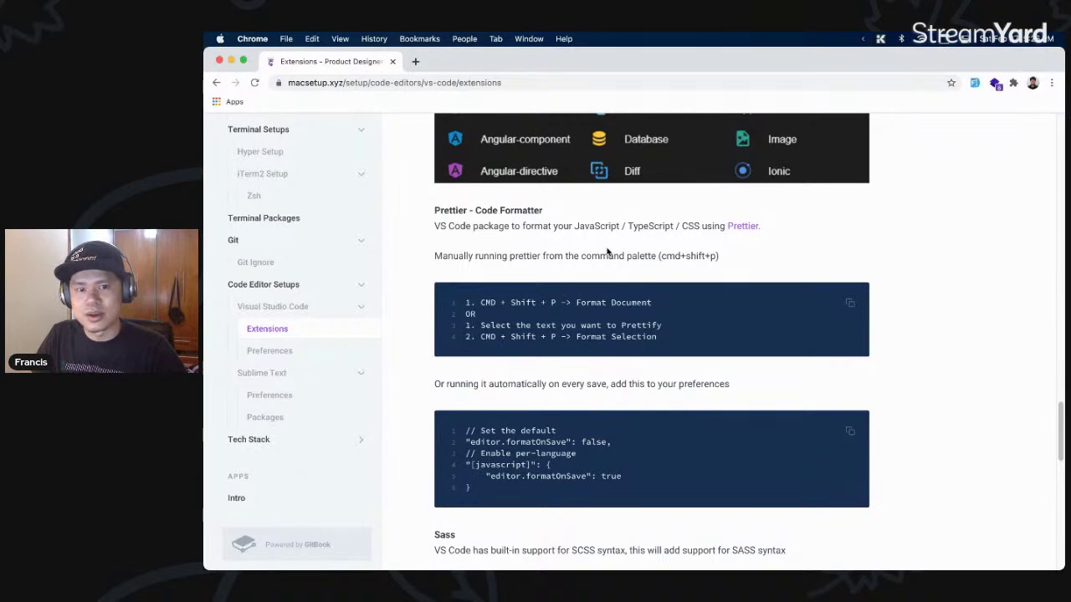
scroll(607, 251, "down", 2)
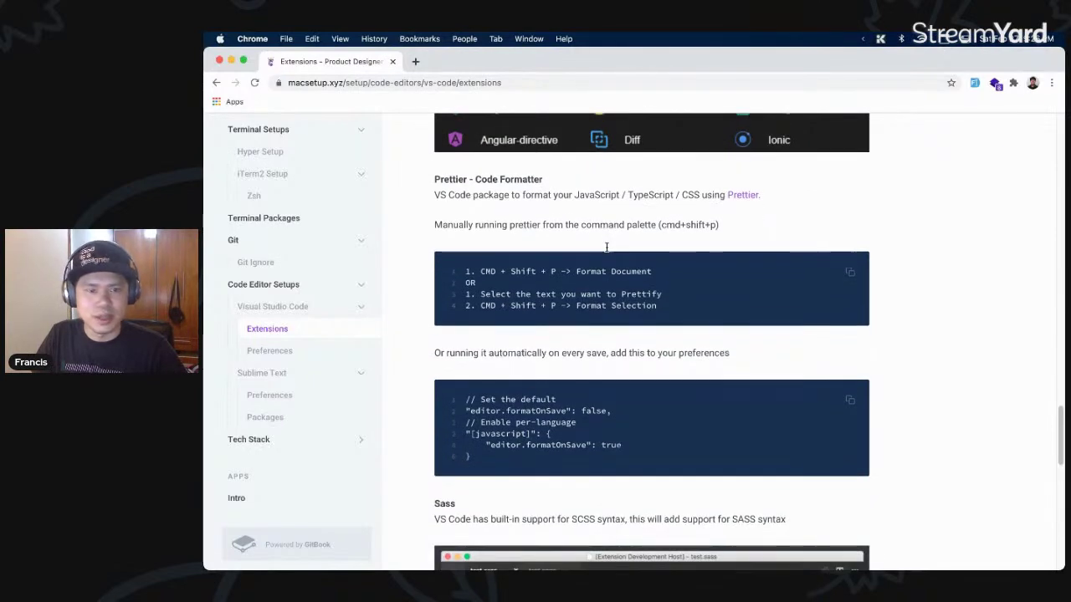
scroll(606, 245, "down", 5)
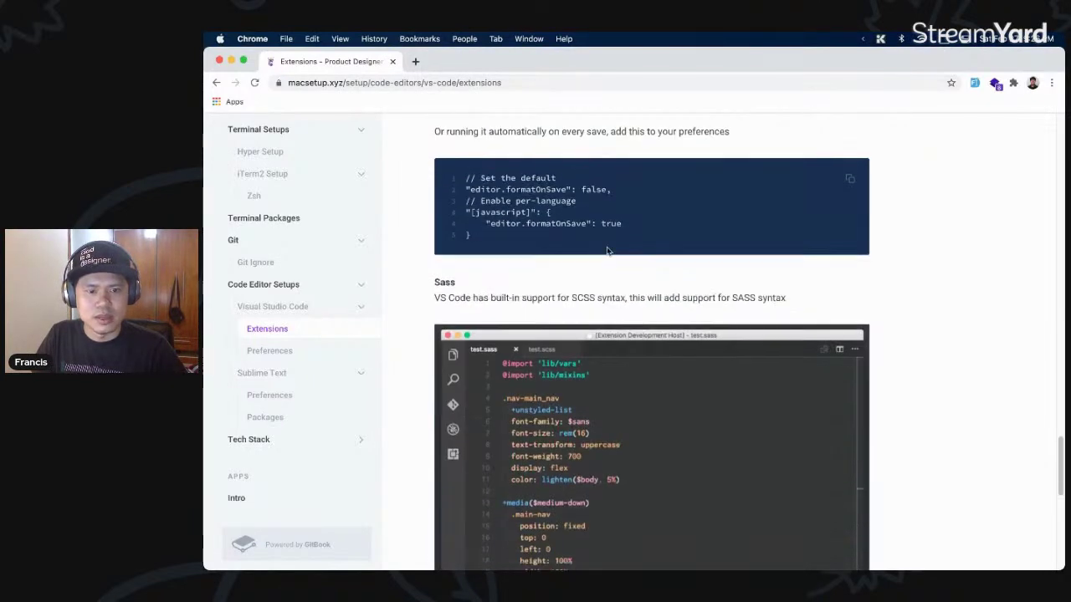
- Point out the Sass extension heading and its note about SCSS support
left_click_drag(465, 283, 617, 283)
left_click(559, 283)
scroll(616, 282, "down", 1)
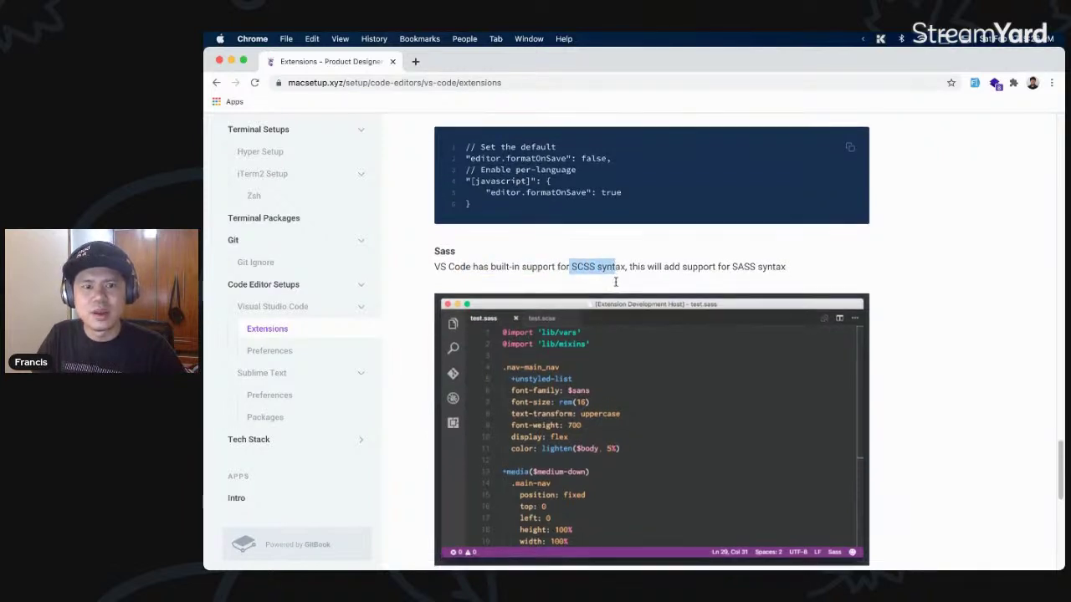
double_click(453, 251)
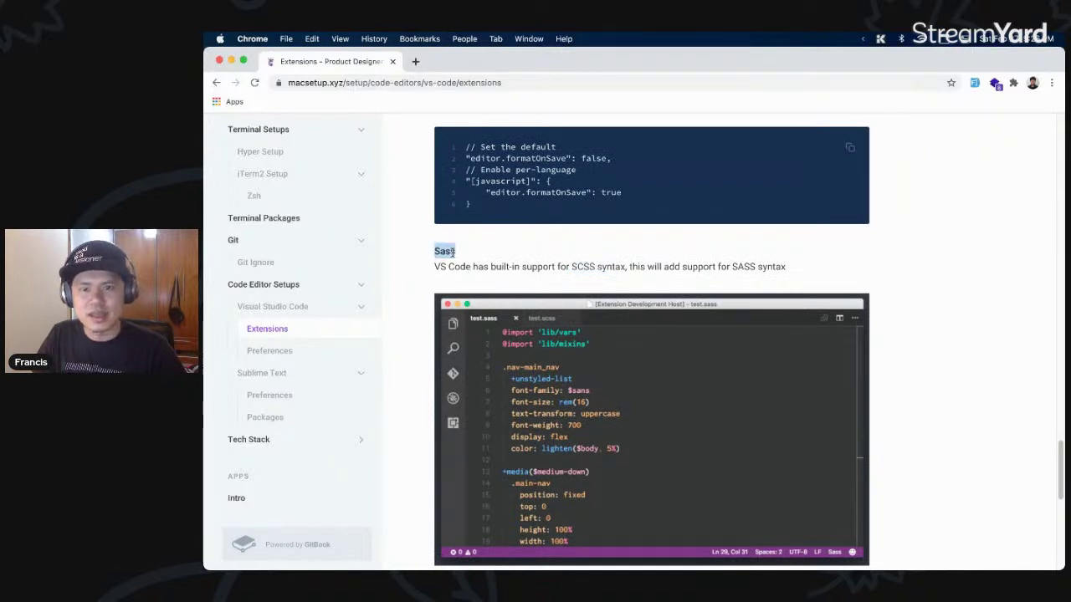
left_click(623, 277)
- Read on down to the Trailing Spaces extension and highlight its heading
scroll(623, 276, "down", 3)
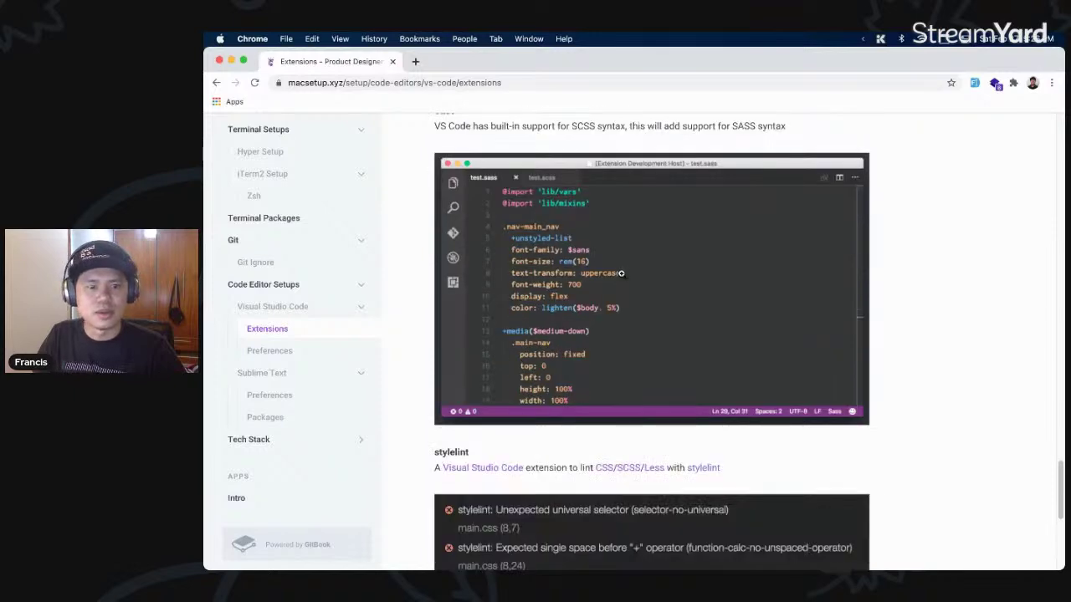
scroll(706, 279, "down", 1)
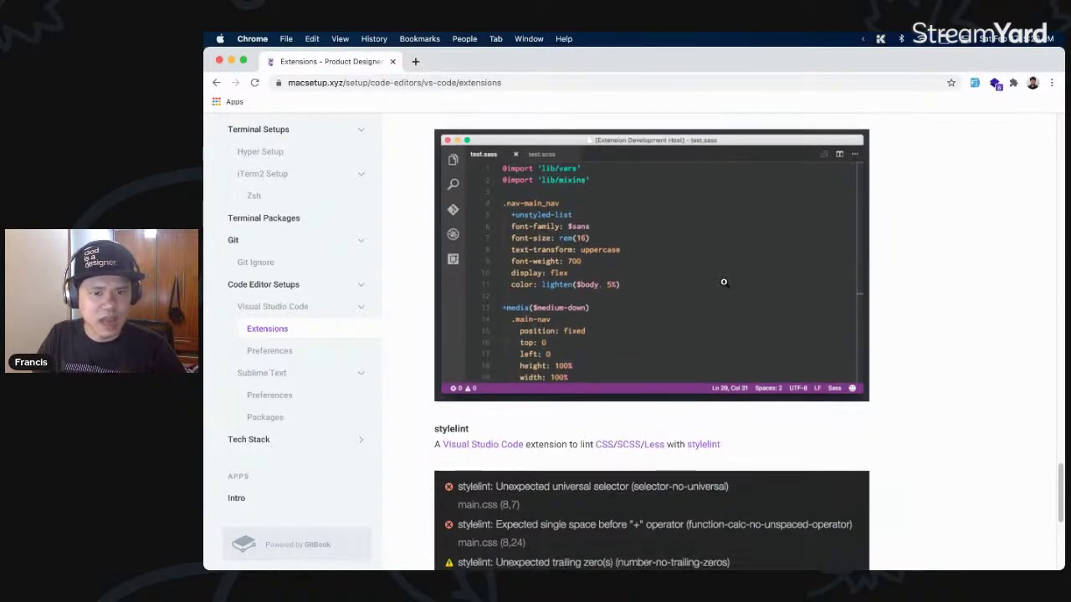
scroll(723, 281, "up", 4)
scroll(697, 343, "down", 3)
scroll(697, 343, "down", 5)
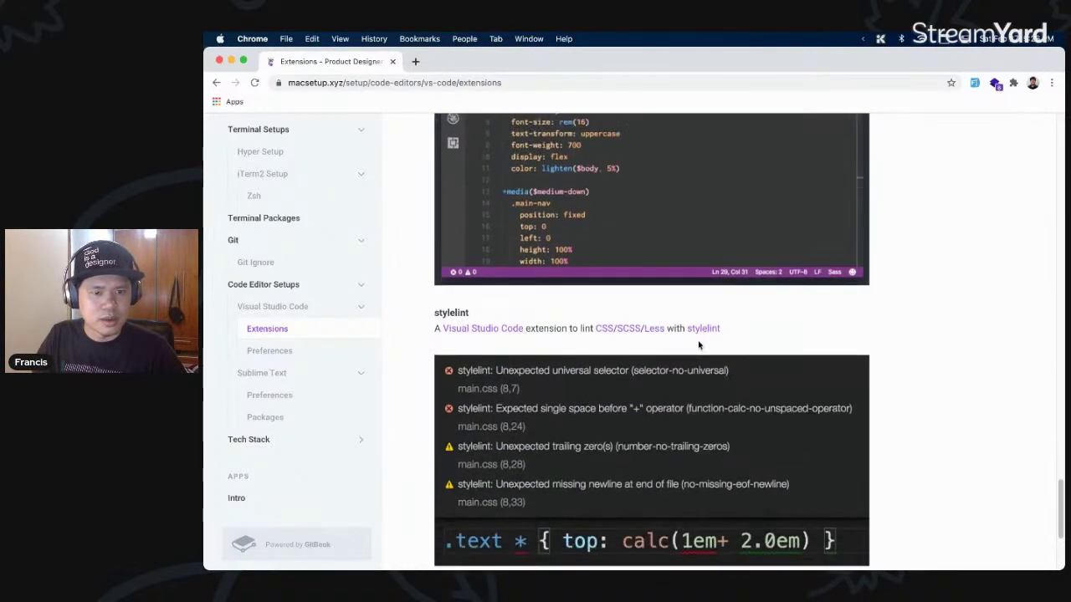
scroll(752, 340, "down", 3)
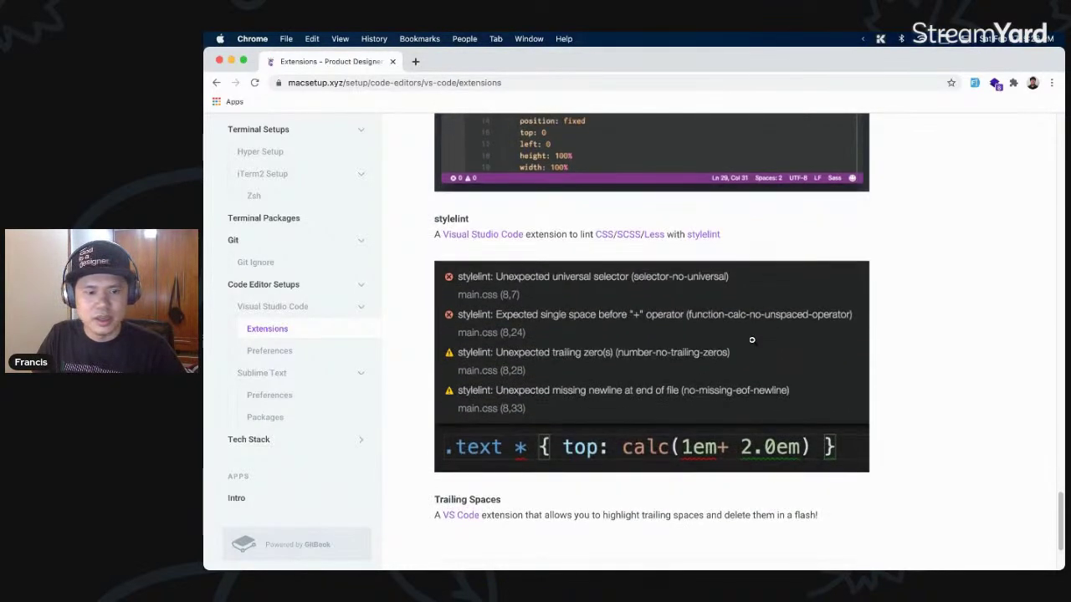
scroll(753, 339, "down", 2)
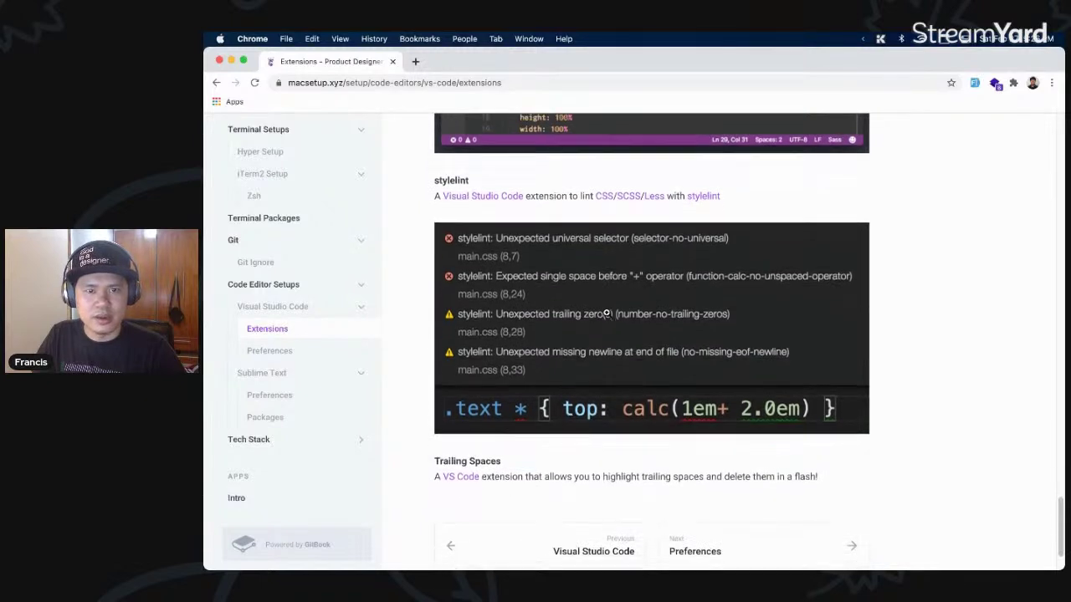
scroll(606, 311, "down", 3)
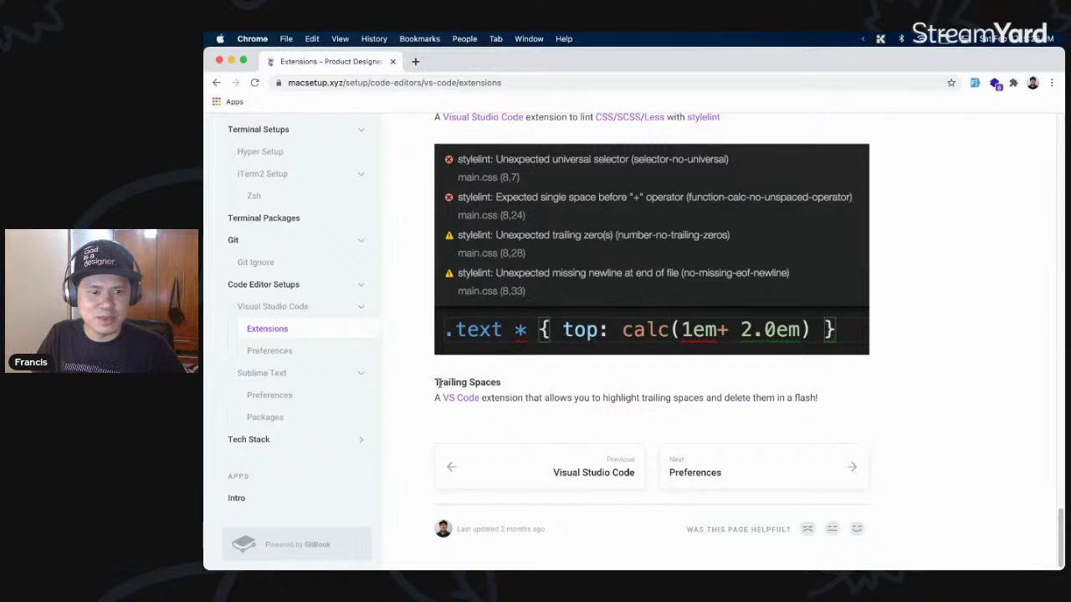
left_click_drag(435, 382, 522, 383)
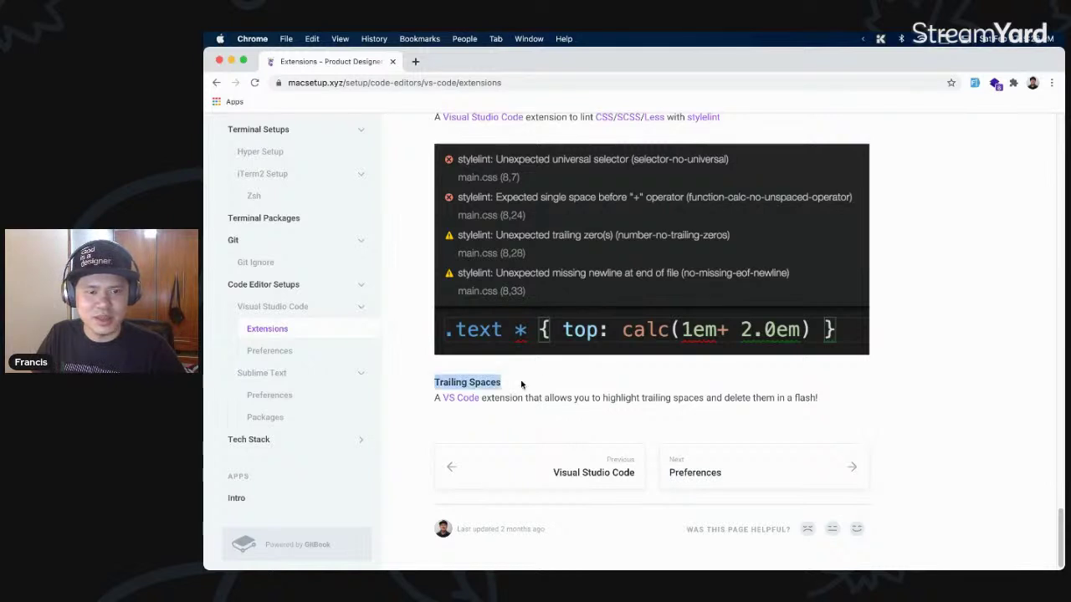
left_click(571, 384)
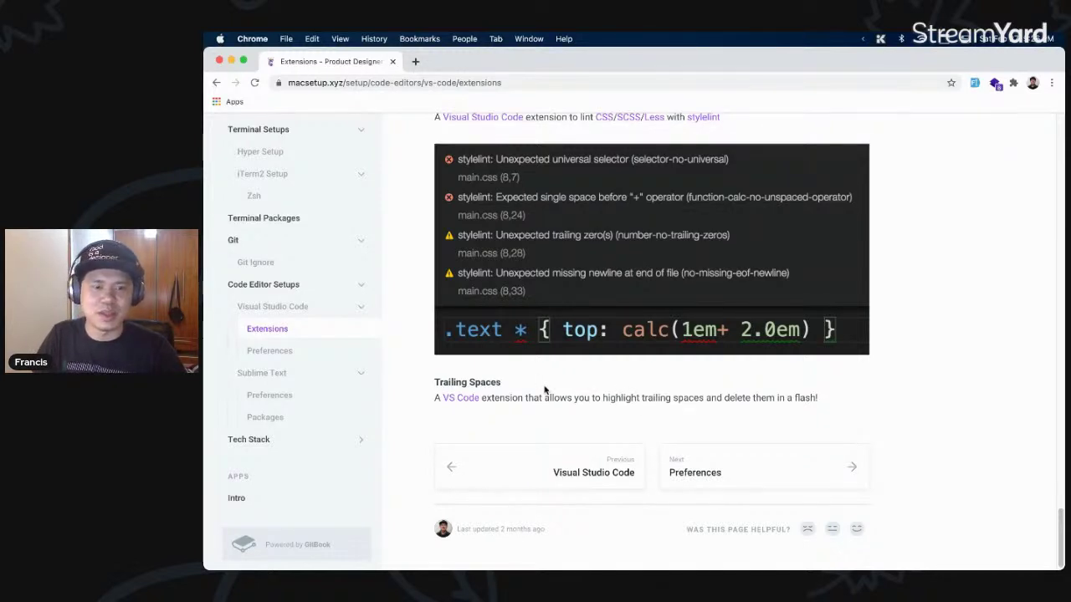
- Continue from the Extensions page to the Preferences page via the Next card
scroll(544, 389, "up", 10)
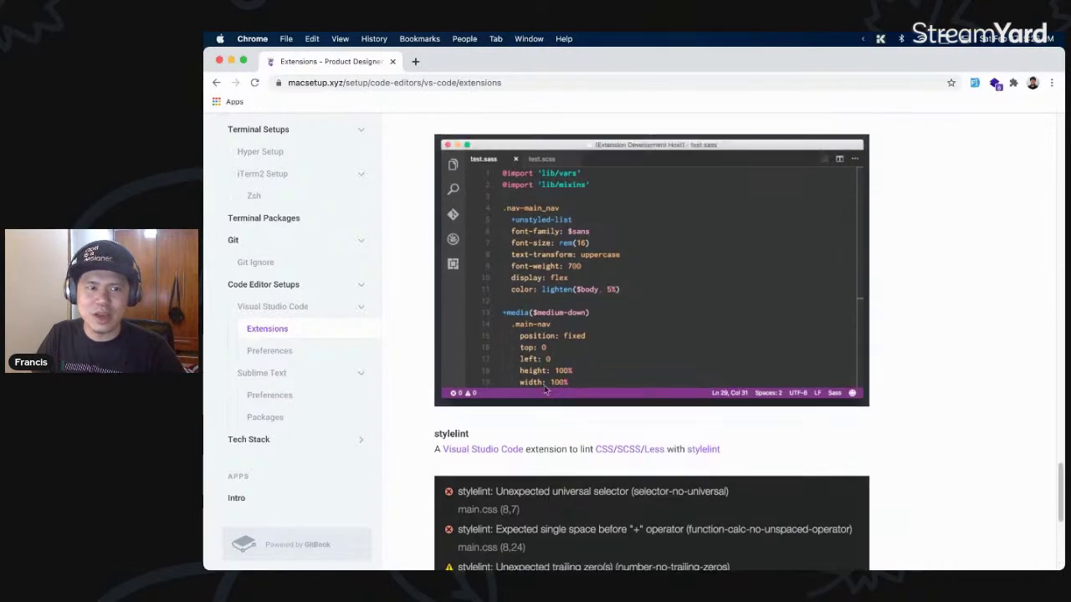
scroll(544, 389, "down", 10)
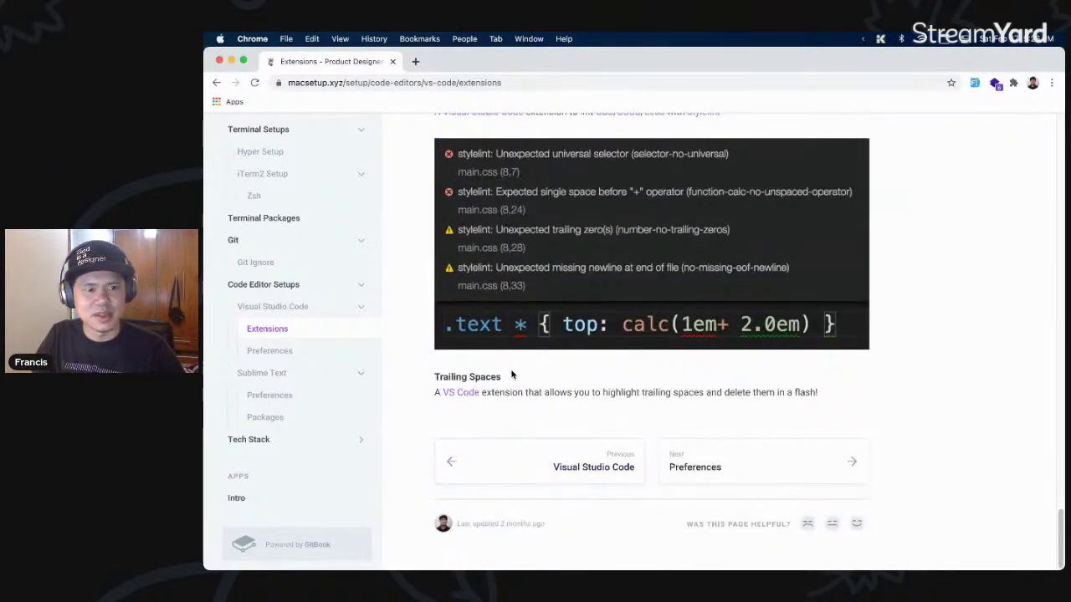
left_click(755, 462)
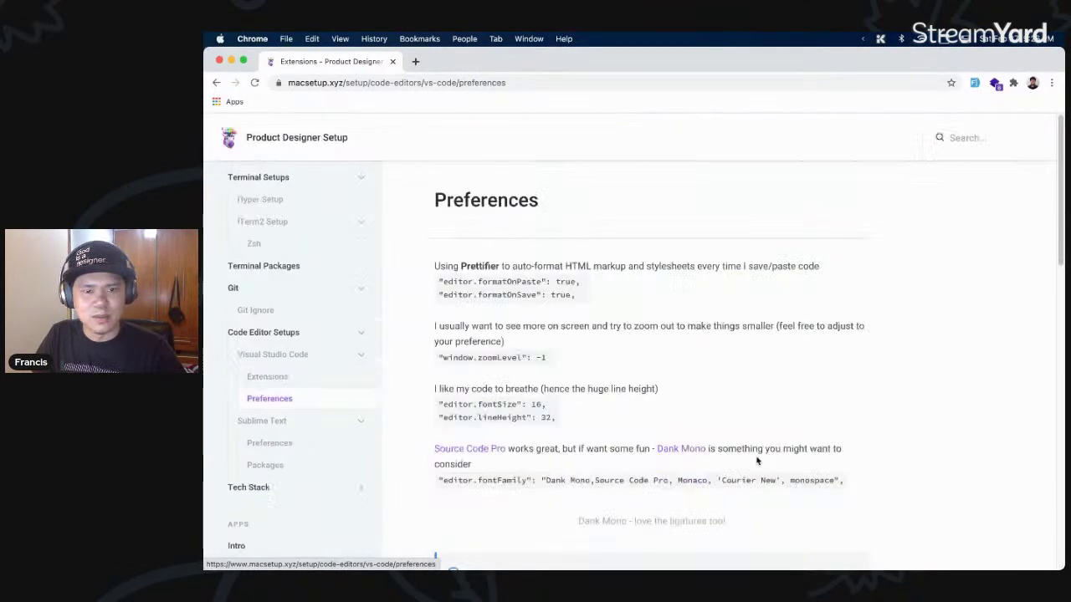
- Open the Dank Mono font link on the Preferences page in a new background tab
scroll(679, 407, "down", 2)
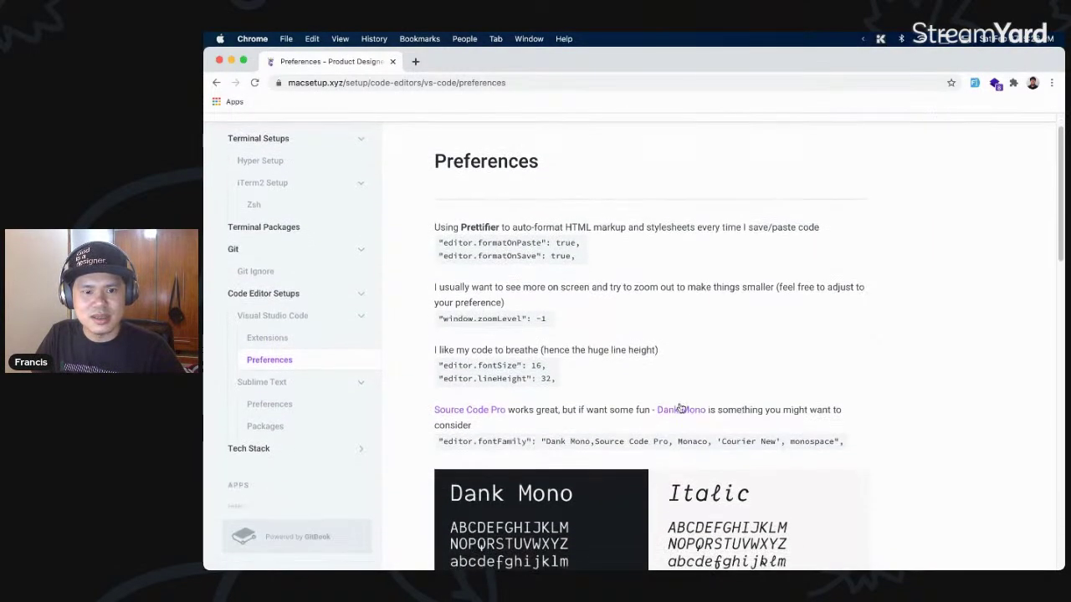
scroll(653, 401, "down", 1)
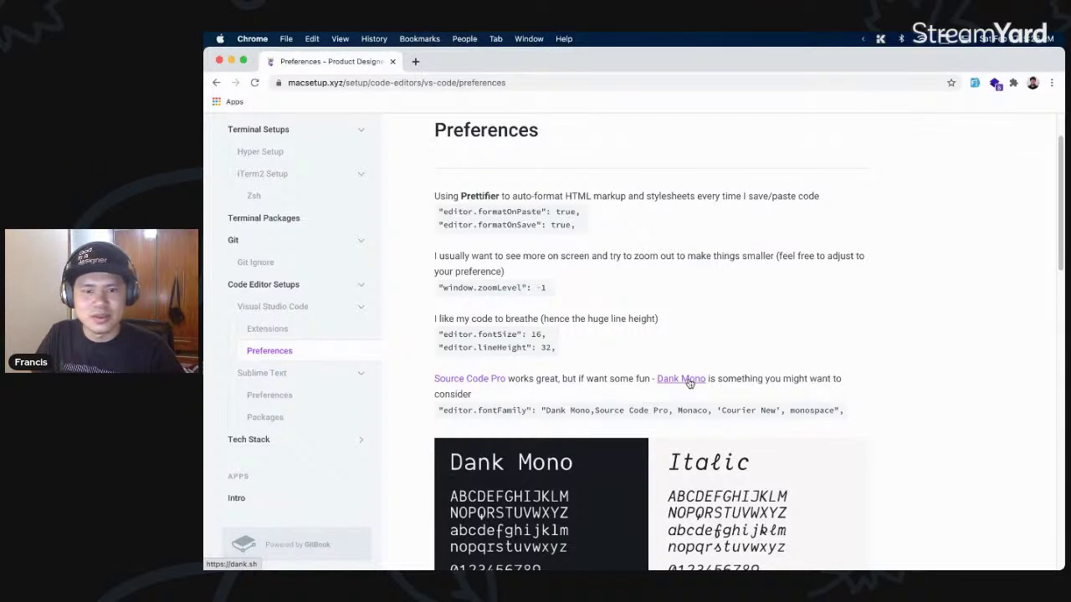
left_click(689, 382)
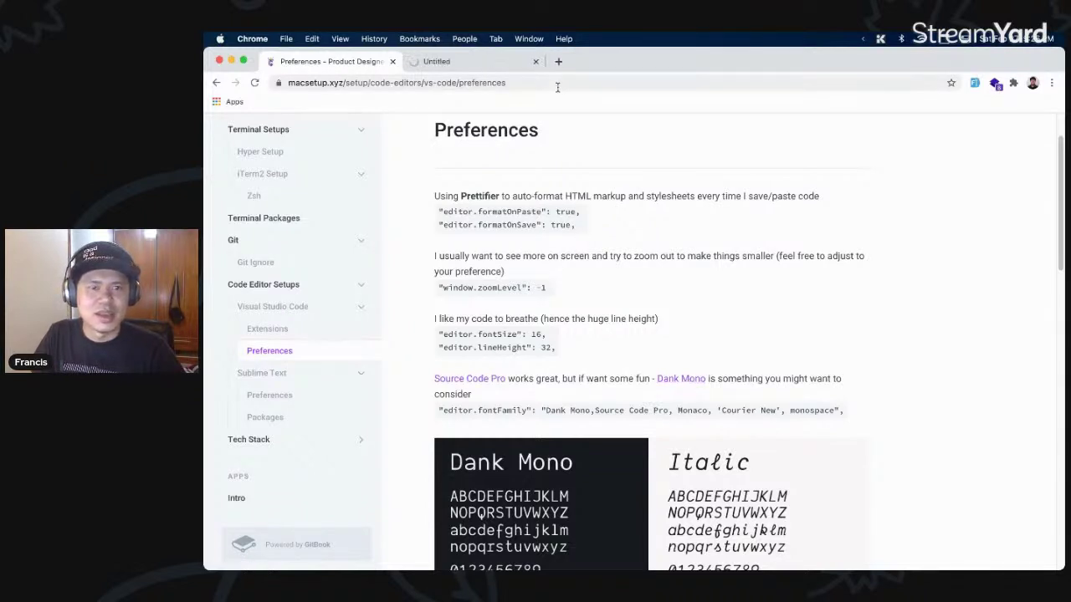
- Switch to the Dank Mono Gumroad tab and scroll through the product page
left_click(481, 62)
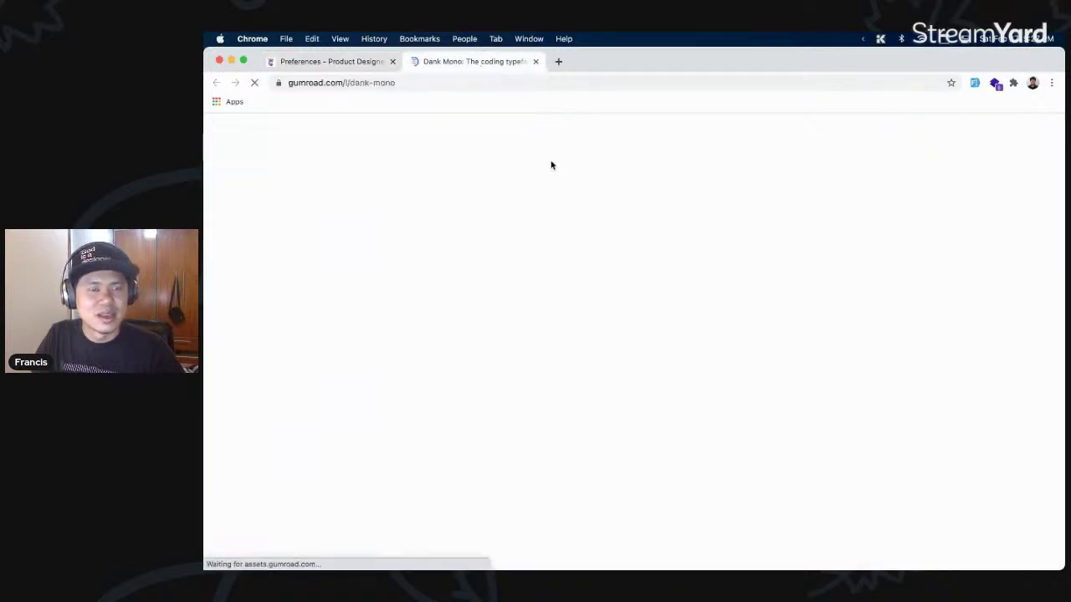
scroll(670, 259, "down", 5)
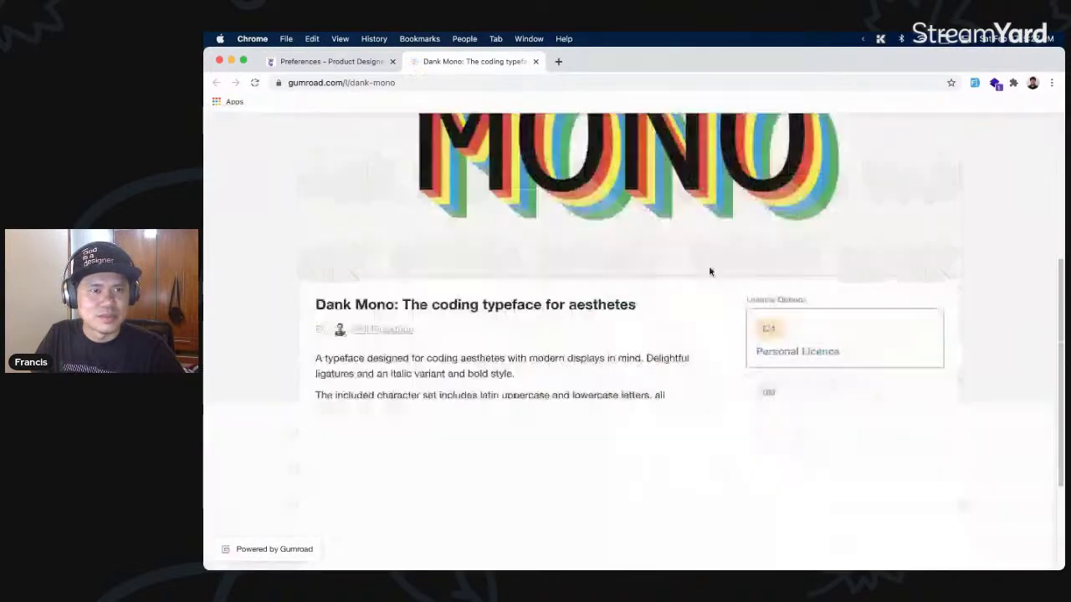
scroll(673, 261, "down", 5)
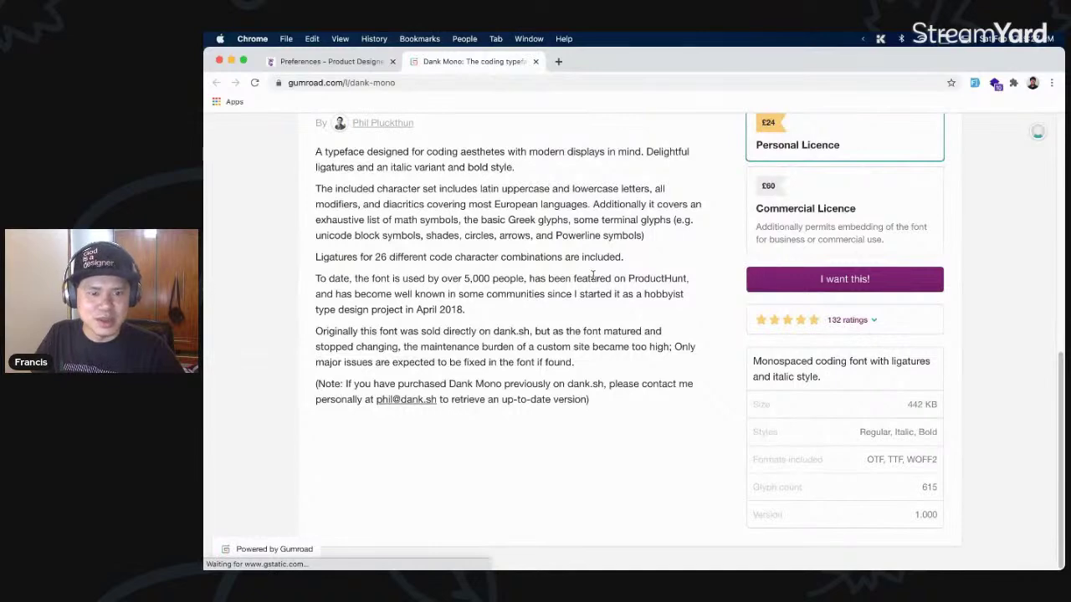
scroll(474, 345, "down", 1)
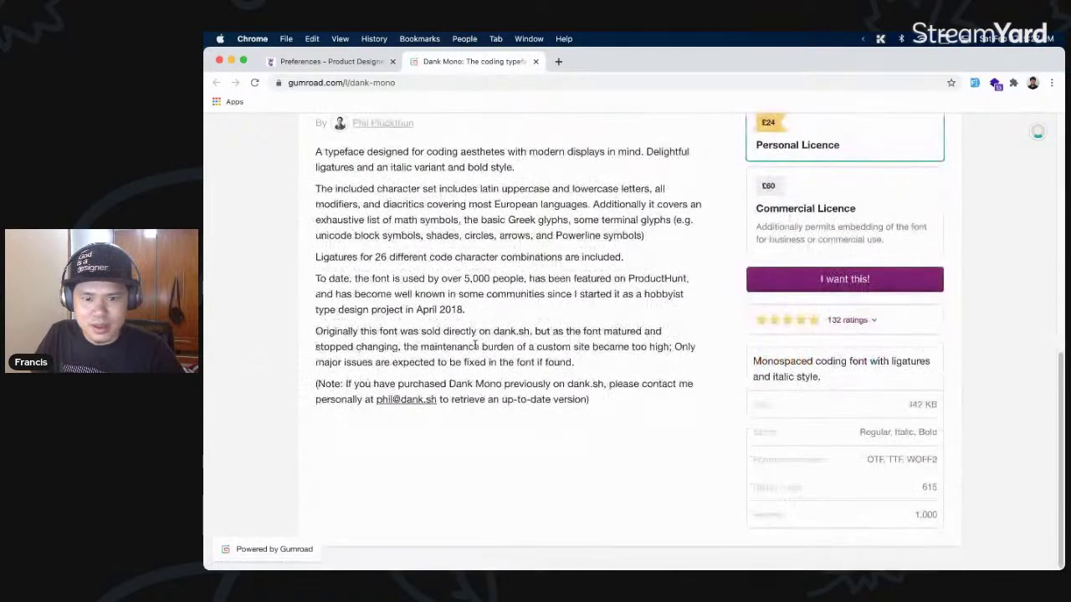
scroll(474, 350, "up", 10)
- Step through the font samples (ligatures, light/dark code, glyph set), then close the tab
left_click(947, 358)
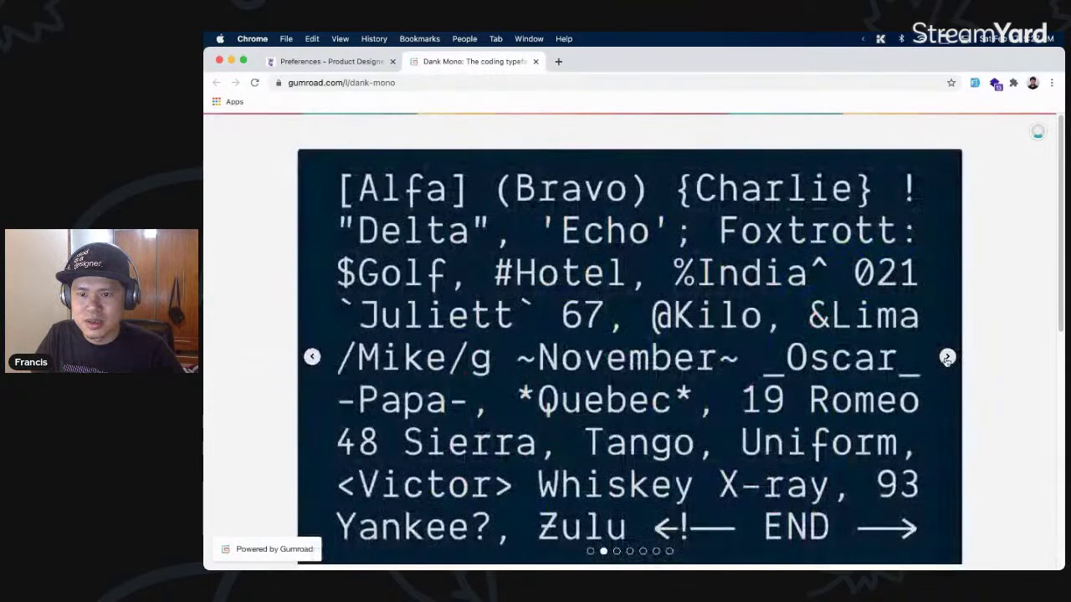
left_click(947, 358)
left_click(947, 359)
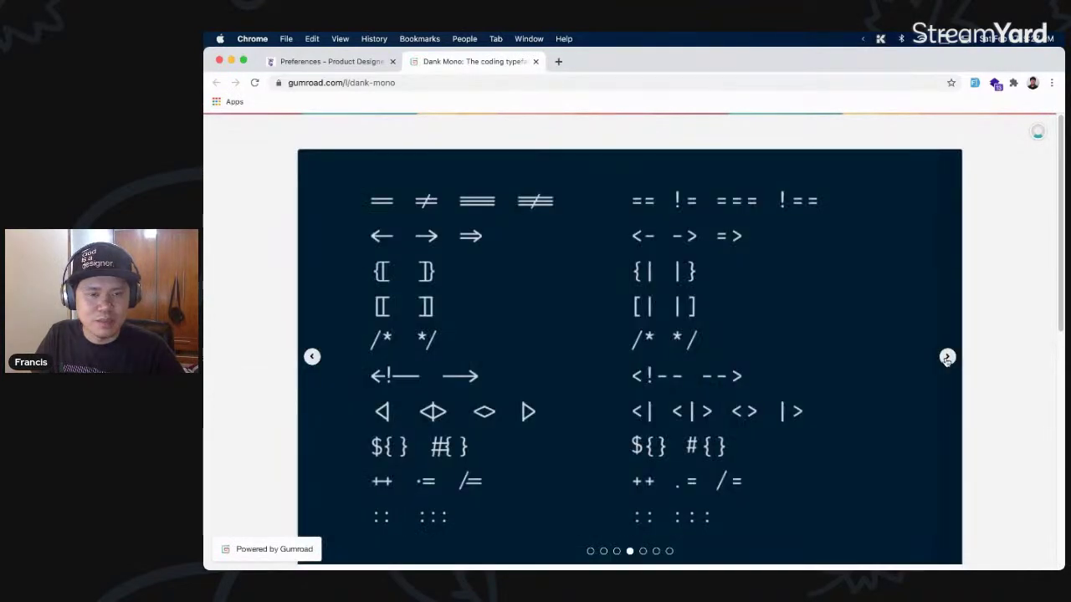
left_click(947, 358)
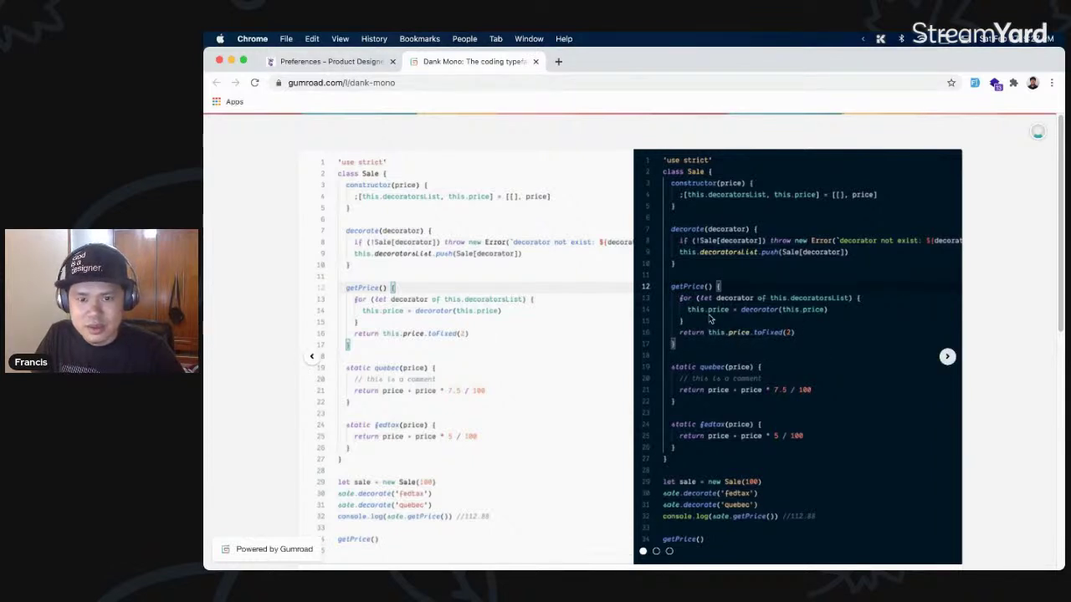
left_click(947, 358)
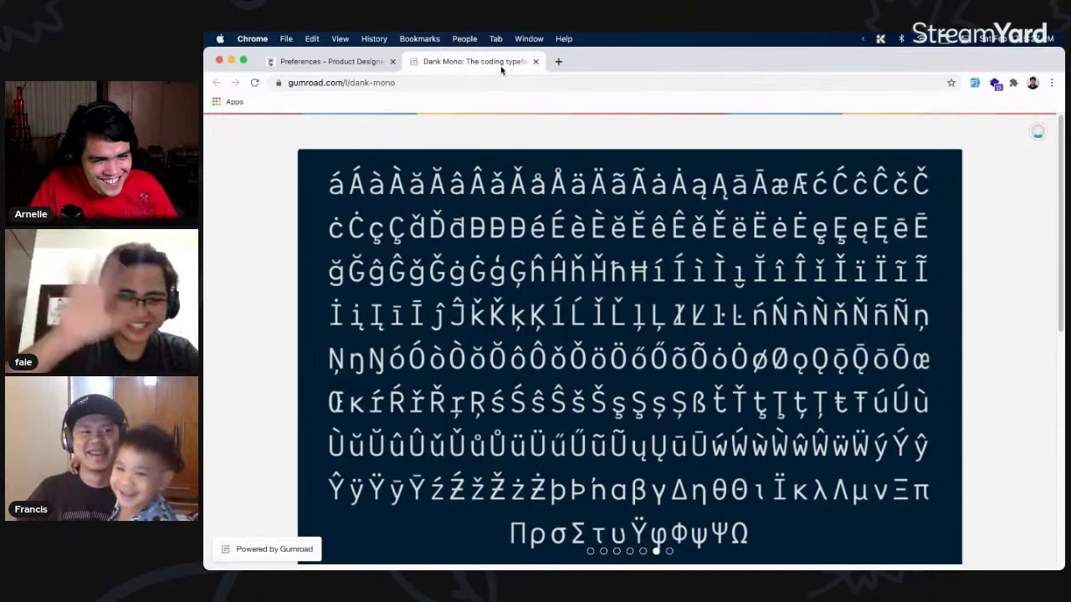
key("super+w")
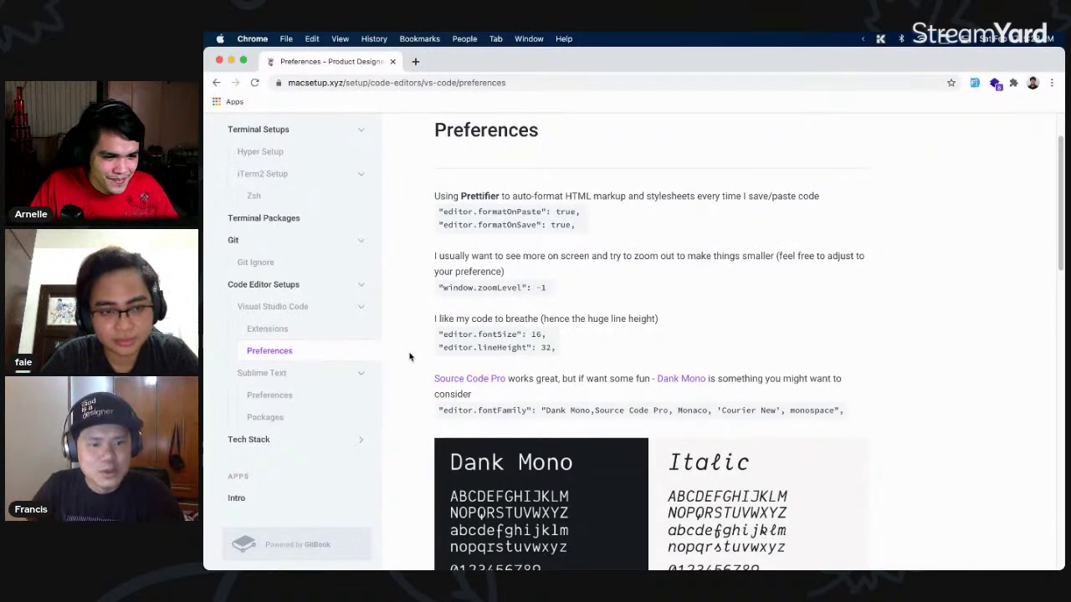
- Open the medium.com article from the Why Dank Mono? callout in a new tab and view it
scroll(666, 330, "down", 2)
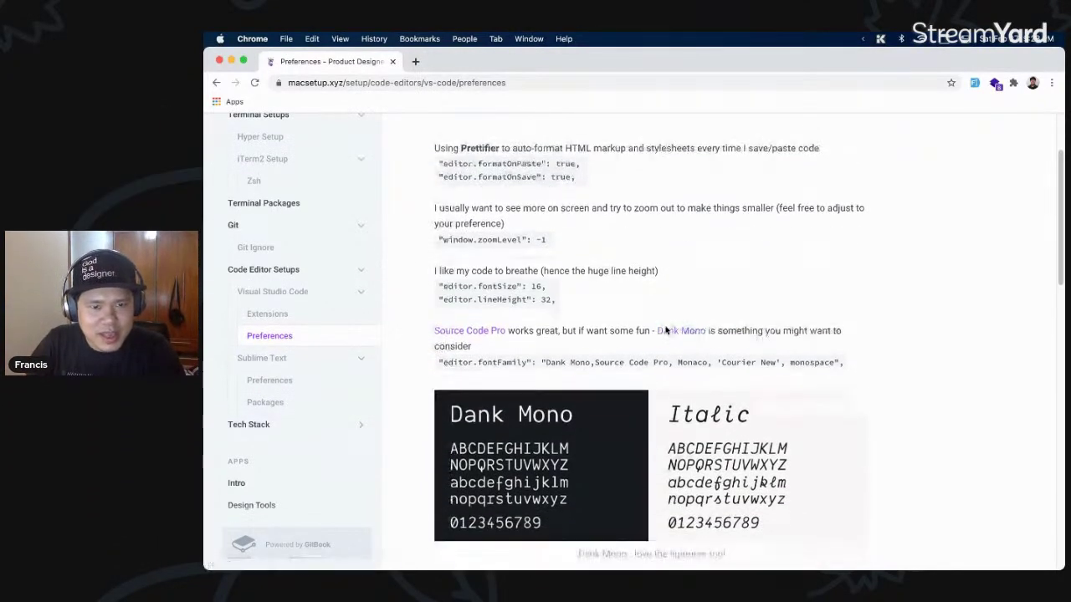
scroll(666, 331, "down", 10)
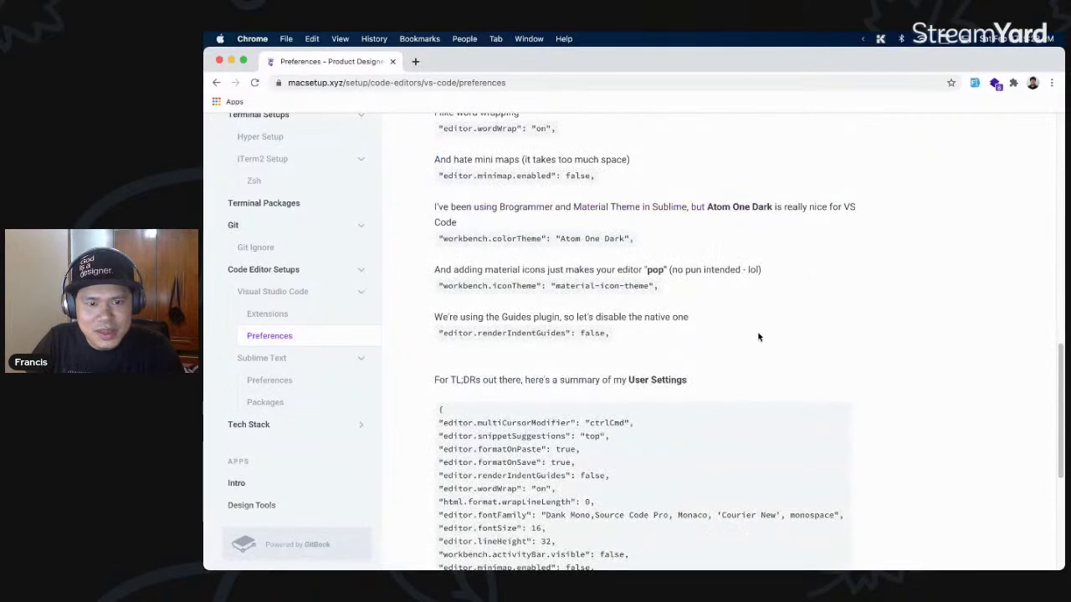
scroll(759, 337, "down", 3)
scroll(759, 337, "up", 6)
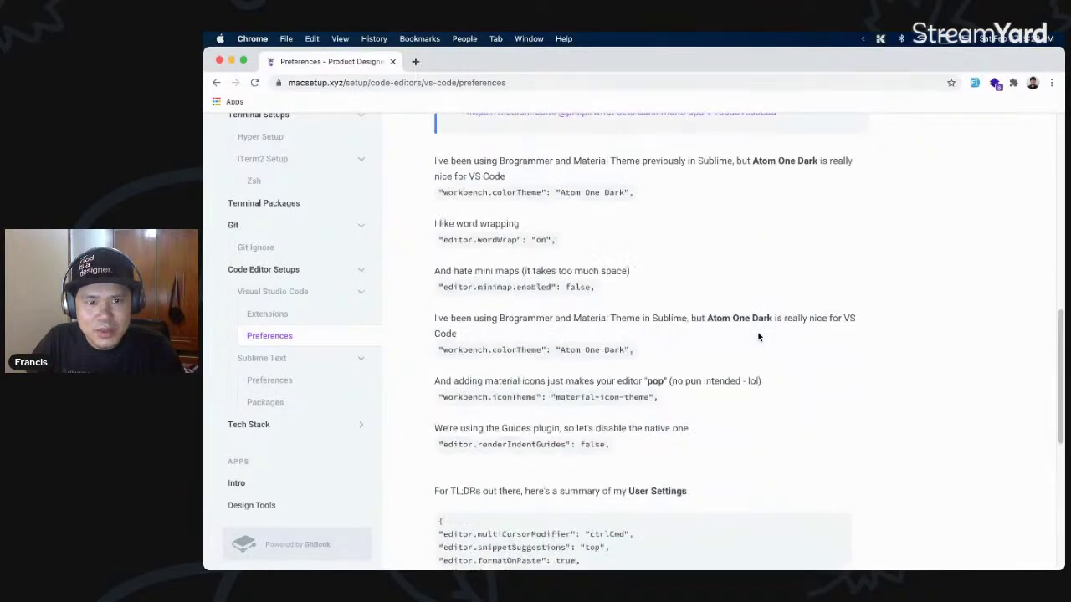
scroll(759, 338, "up", 4)
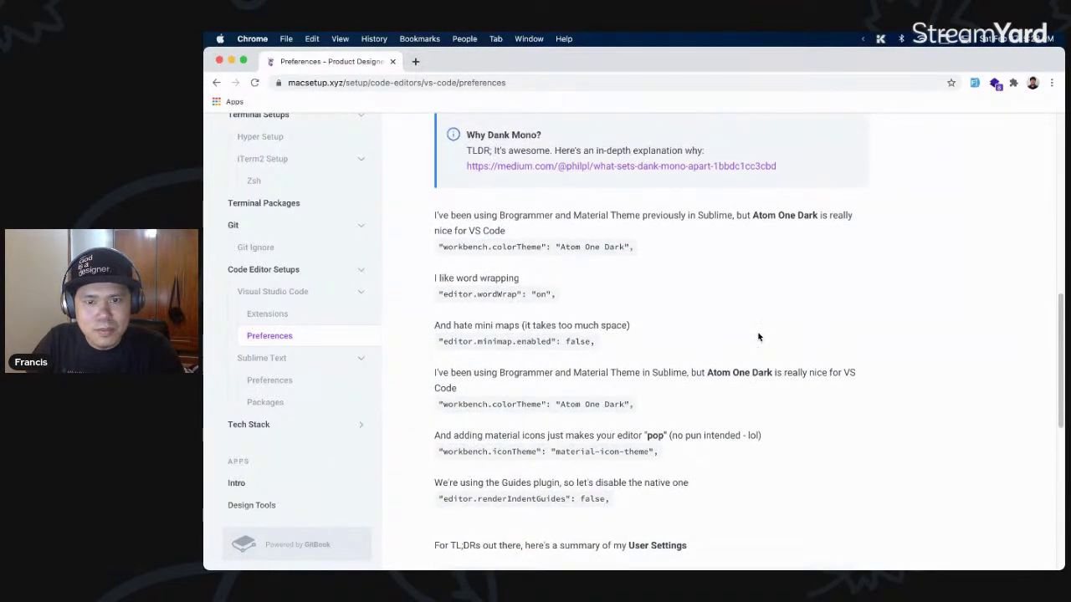
scroll(763, 326, "up", 4)
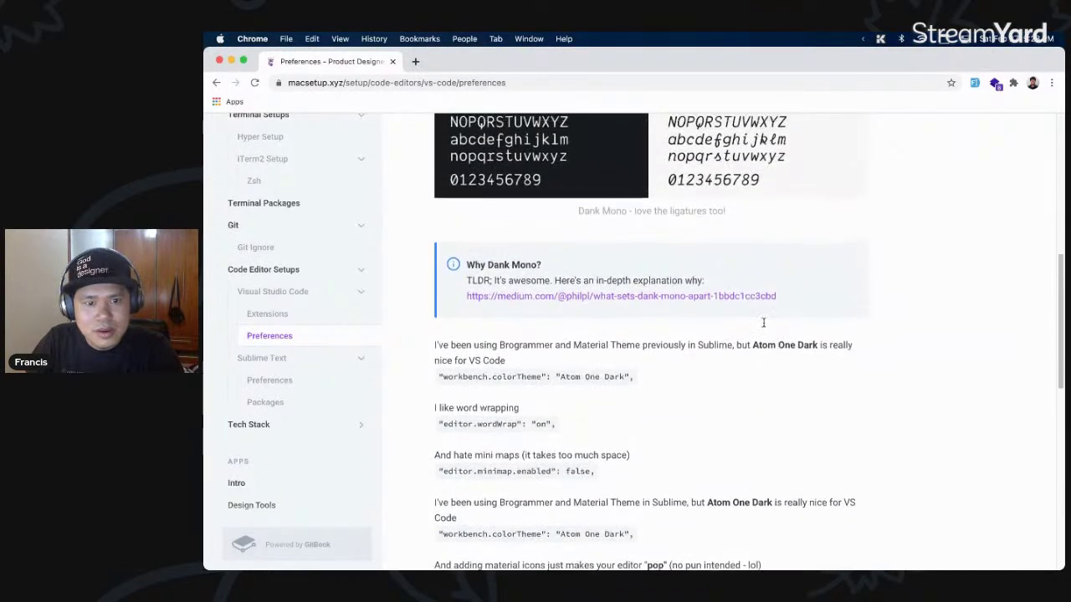
left_click(728, 314, "super")
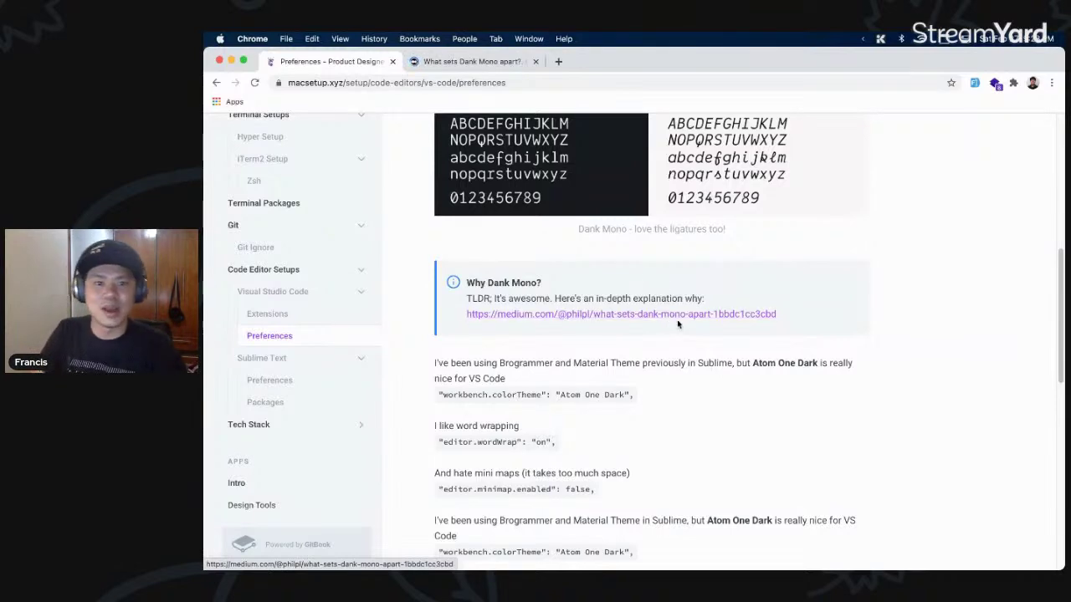
left_click(475, 63)
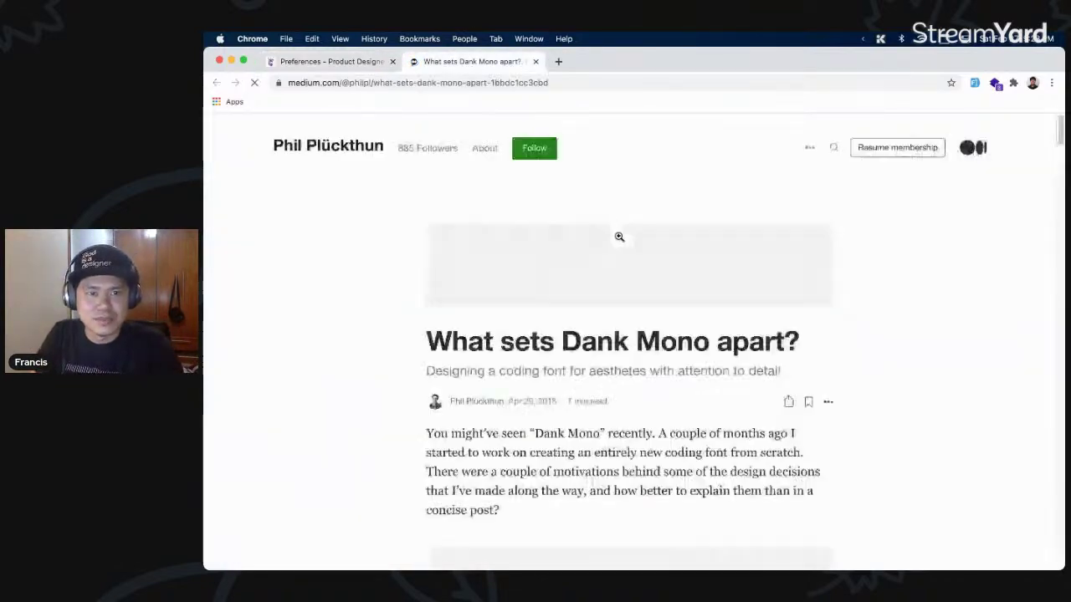
- Read through the first part of the 'What sets Dank Mono apart?' article
scroll(818, 308, "down", 3)
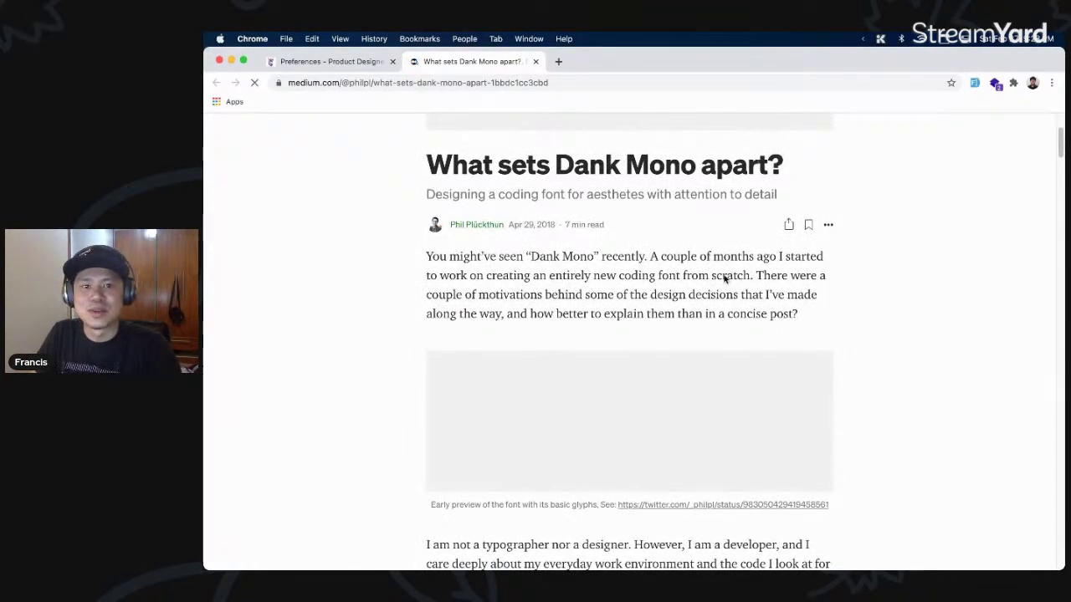
scroll(724, 278, "down", 2)
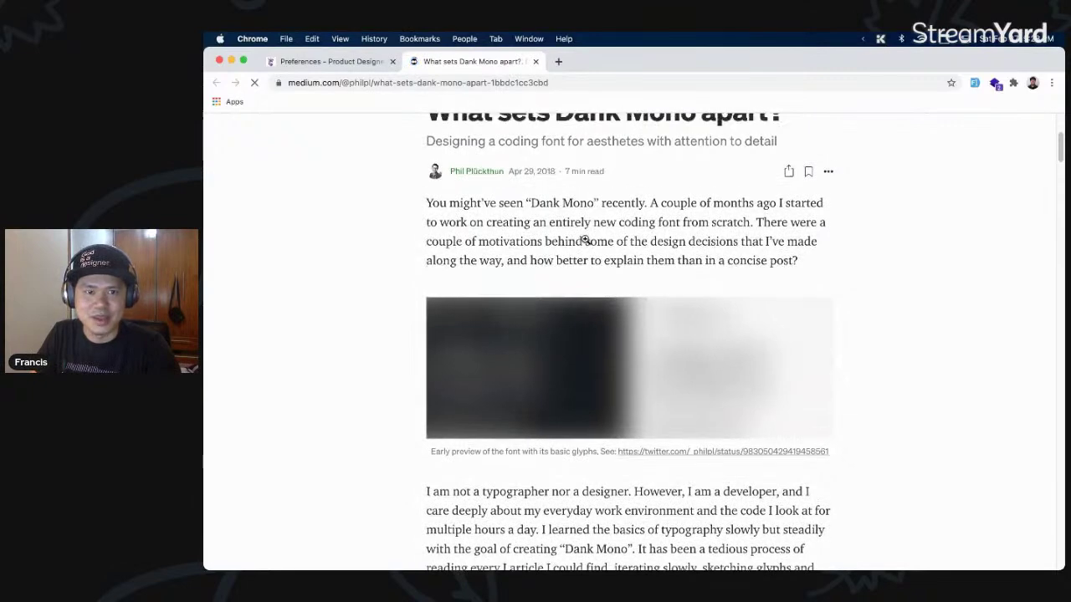
scroll(586, 240, "up", 2)
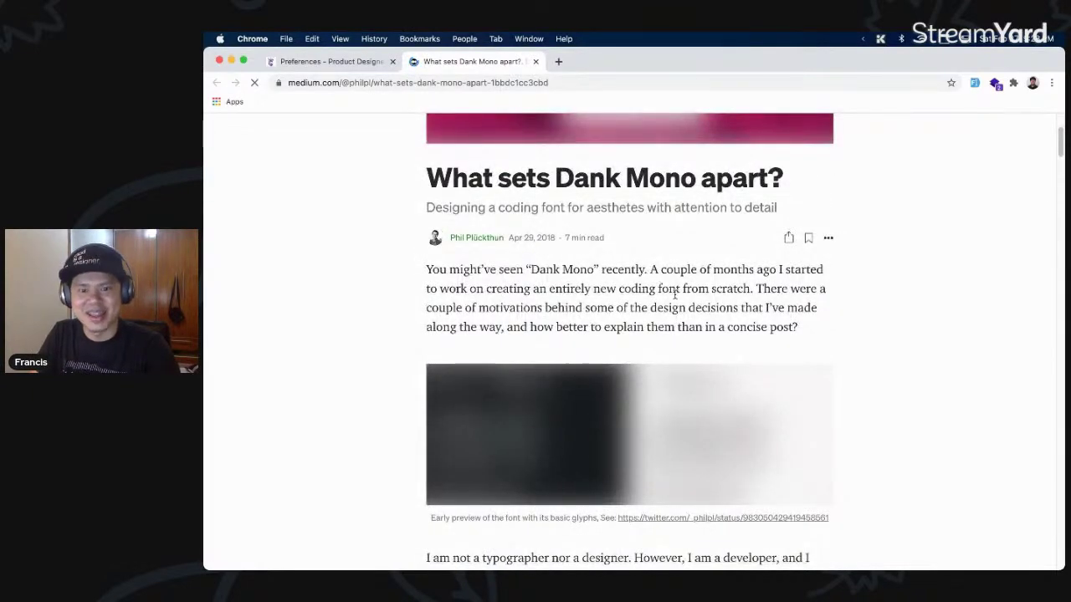
scroll(676, 294, "up", 3)
scroll(820, 368, "down", 4)
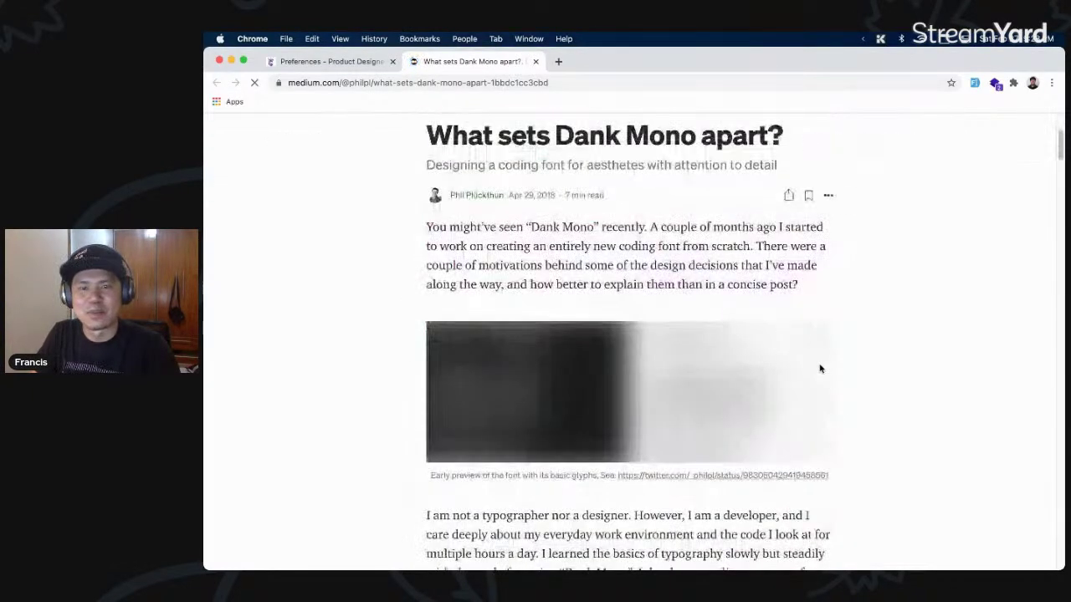
scroll(788, 354, "down", 1)
scroll(788, 354, "down", 3)
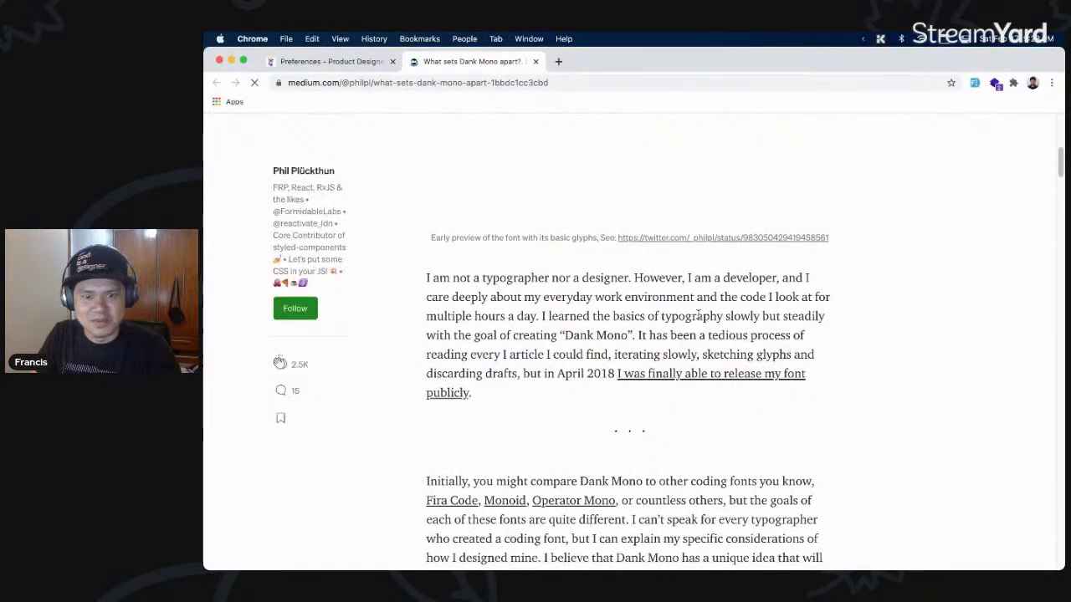
scroll(722, 323, "down", 4)
scroll(722, 323, "down", 6)
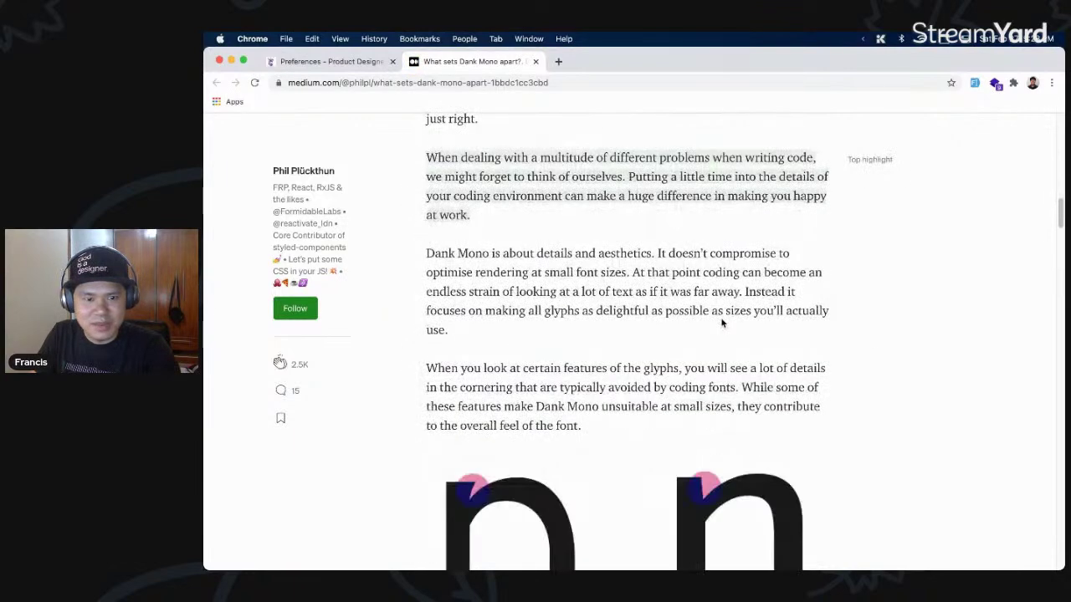
scroll(722, 323, "down", 2)
scroll(722, 323, "down", 2)
scroll(722, 319, "down", 8)
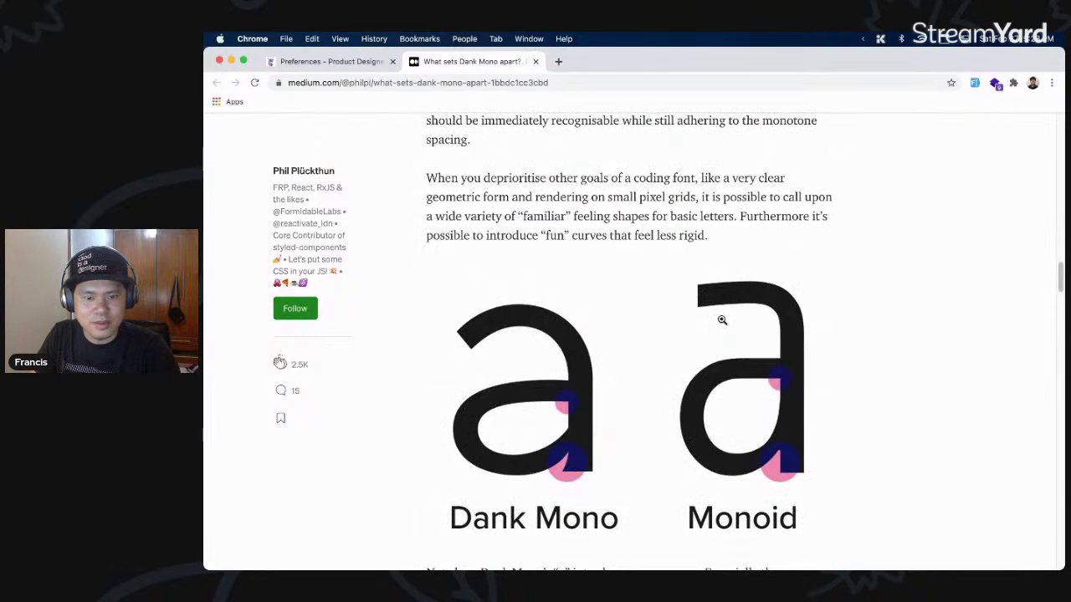
scroll(722, 320, "down", 4)
scroll(722, 318, "down", 3)
scroll(721, 319, "down", 13)
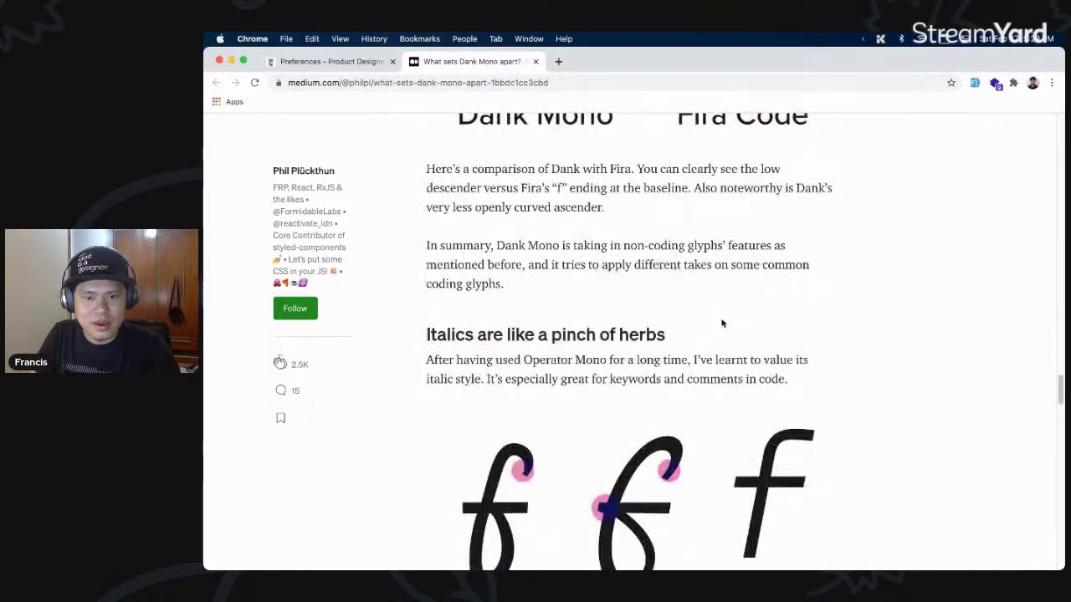
scroll(722, 322, "down", 3)
- Read on to the 'Collaborative iterations' section, then close the article tab
scroll(722, 319, "up", 1)
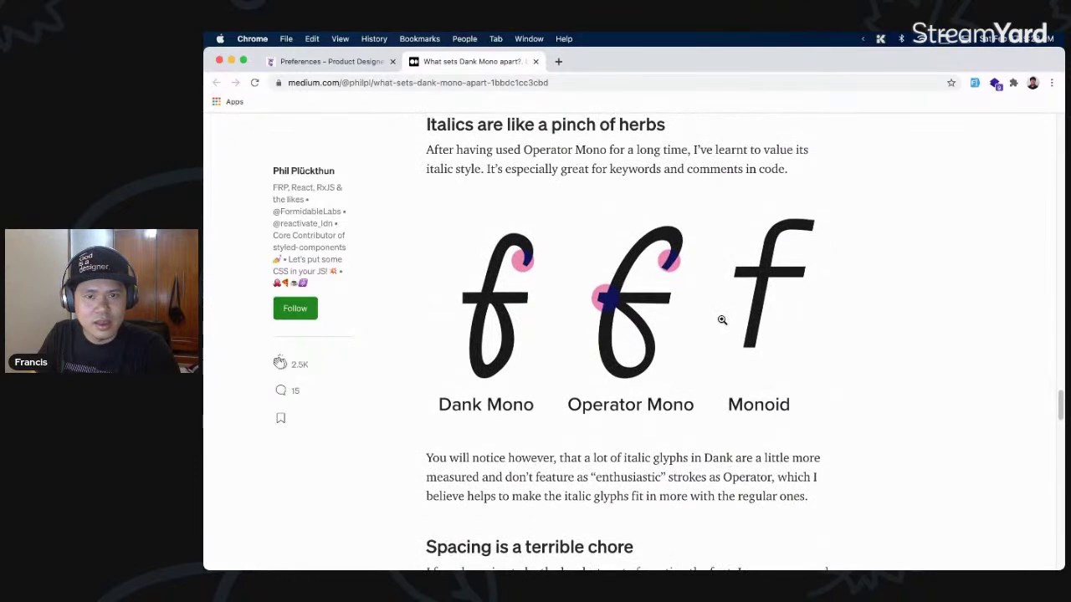
scroll(722, 319, "down", 1)
scroll(722, 319, "down", 1)
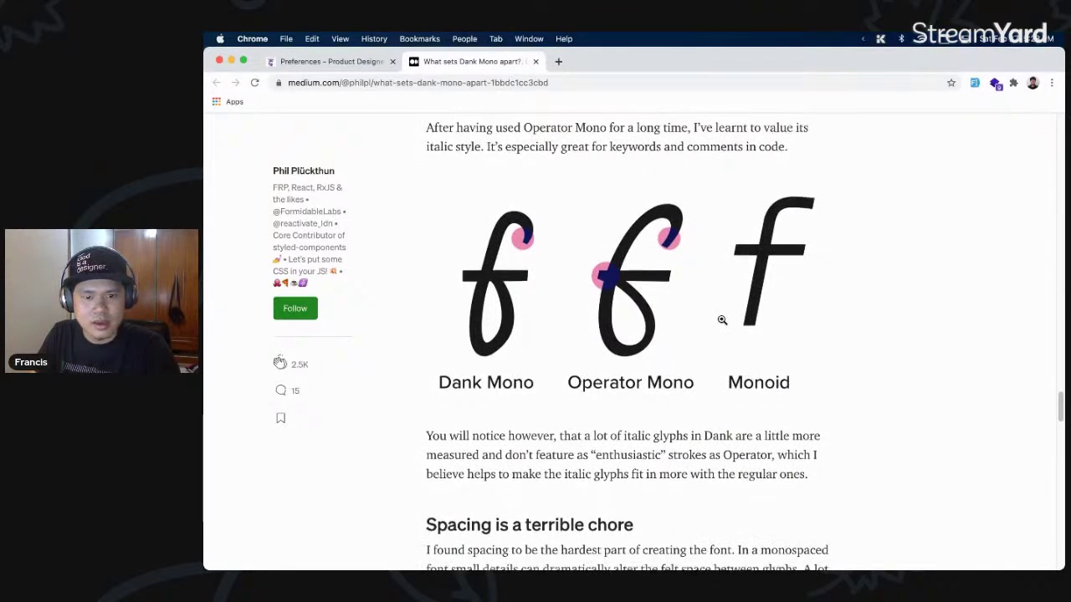
scroll(722, 319, "down", 8)
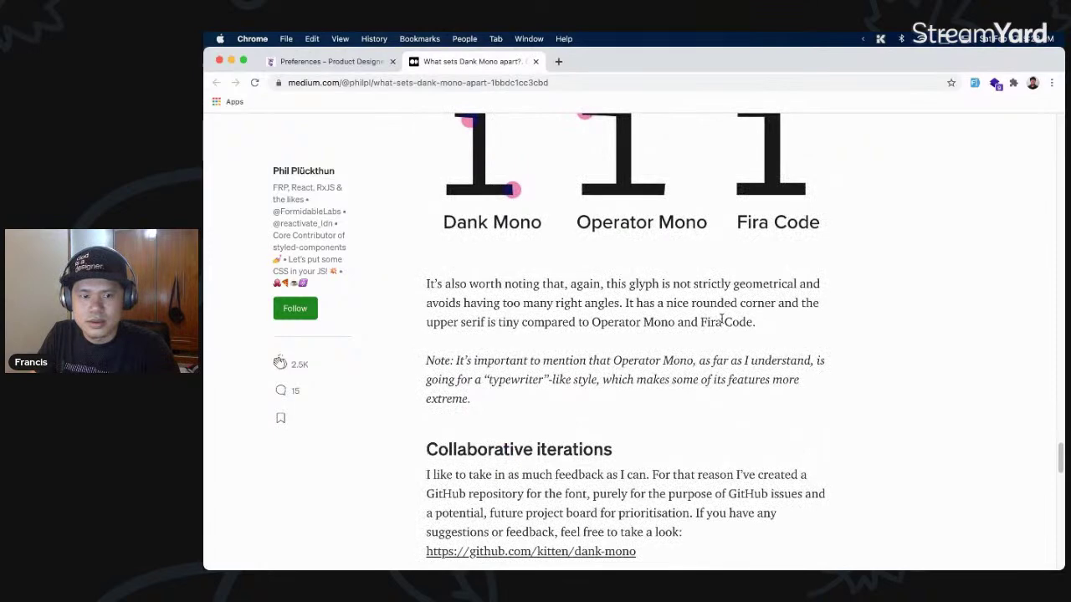
scroll(721, 319, "down", 6)
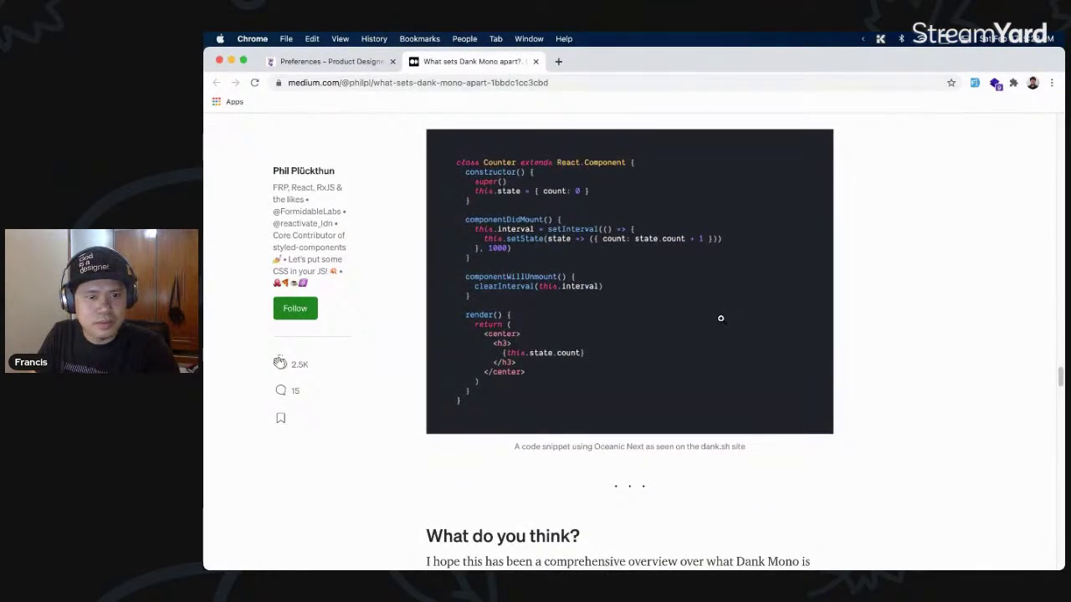
scroll(774, 339, "down", 6)
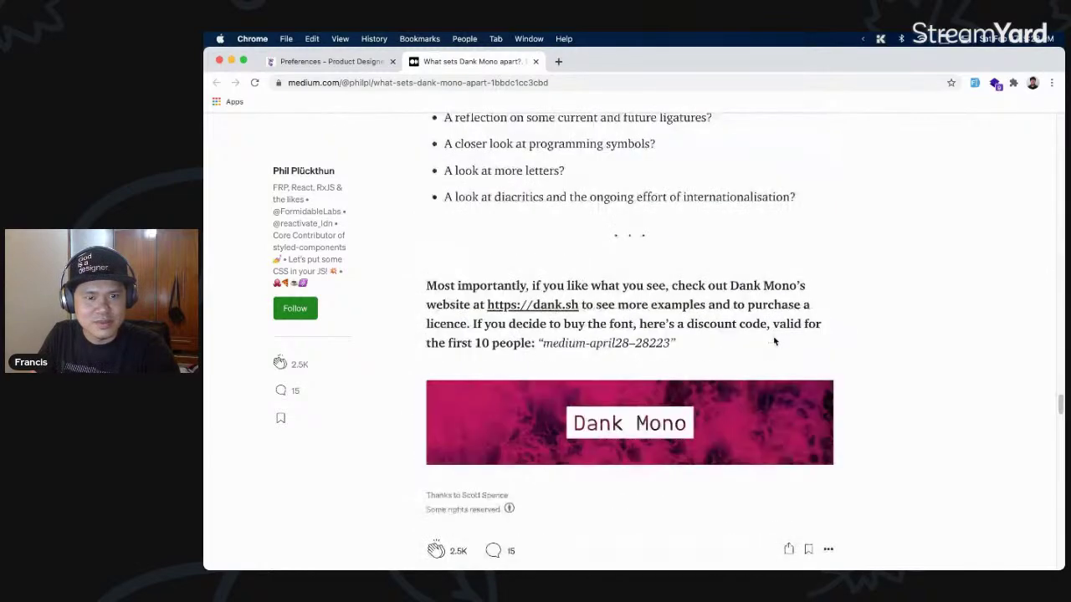
scroll(774, 339, "up", 3)
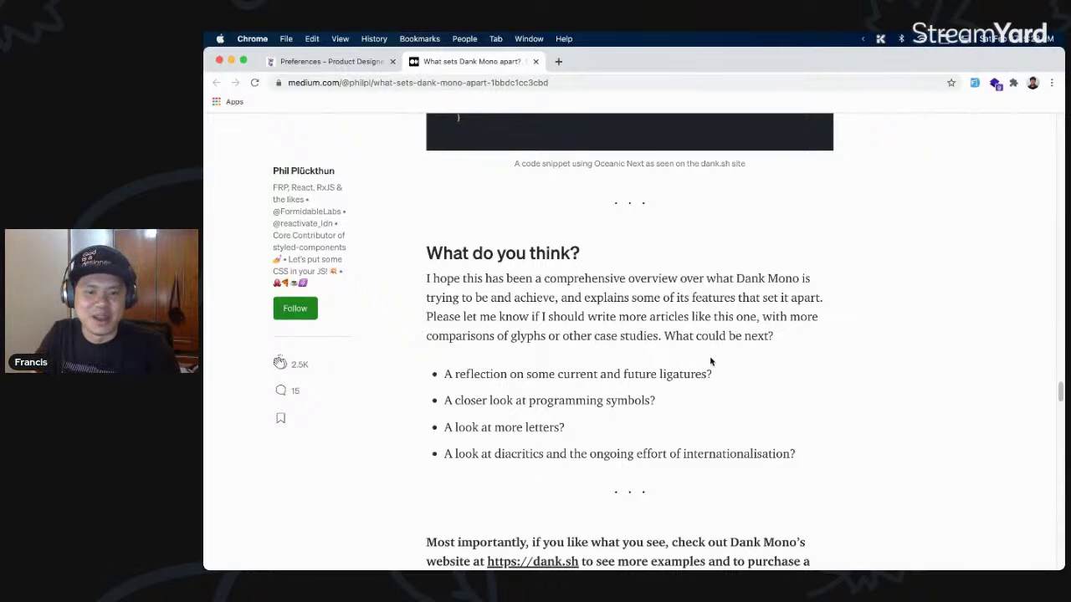
scroll(706, 369, "down", 4)
scroll(706, 369, "down", 2)
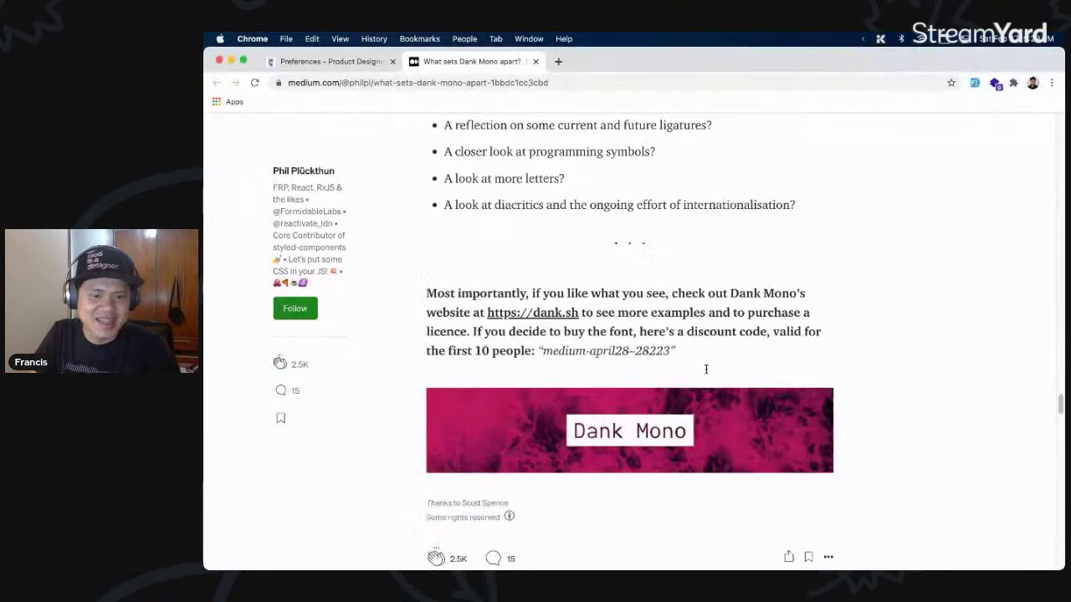
scroll(705, 370, "up", 12)
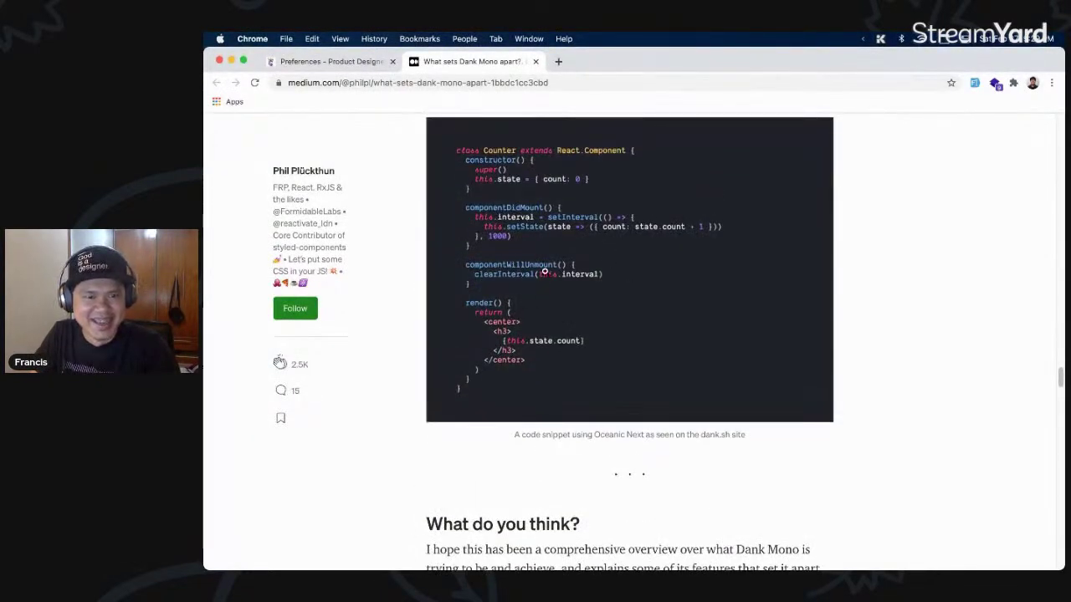
scroll(536, 276, "up", 5)
scroll(528, 418, "down", 1)
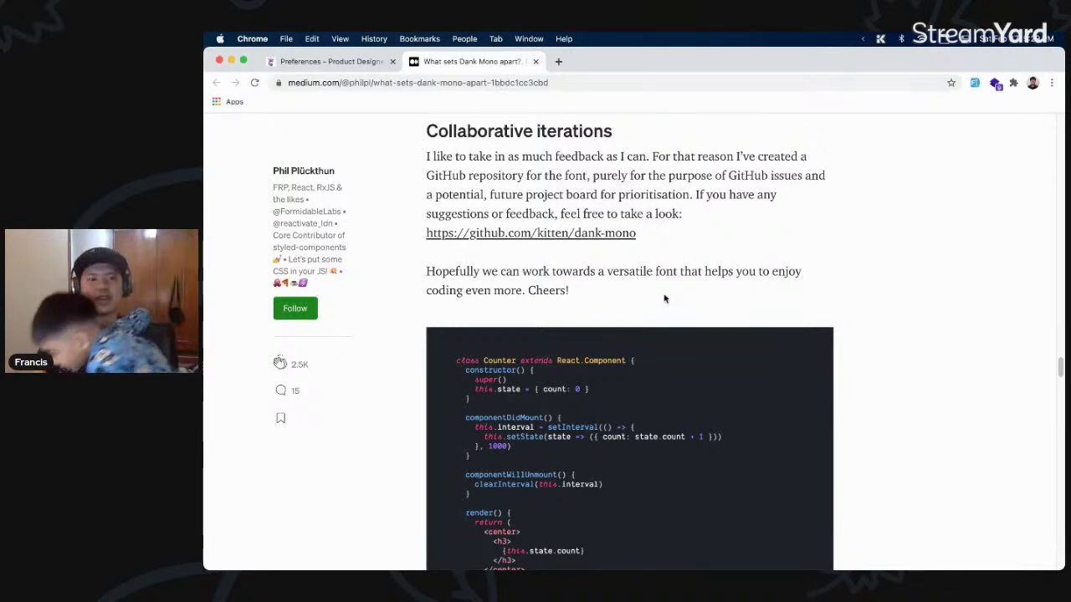
left_click(537, 61)
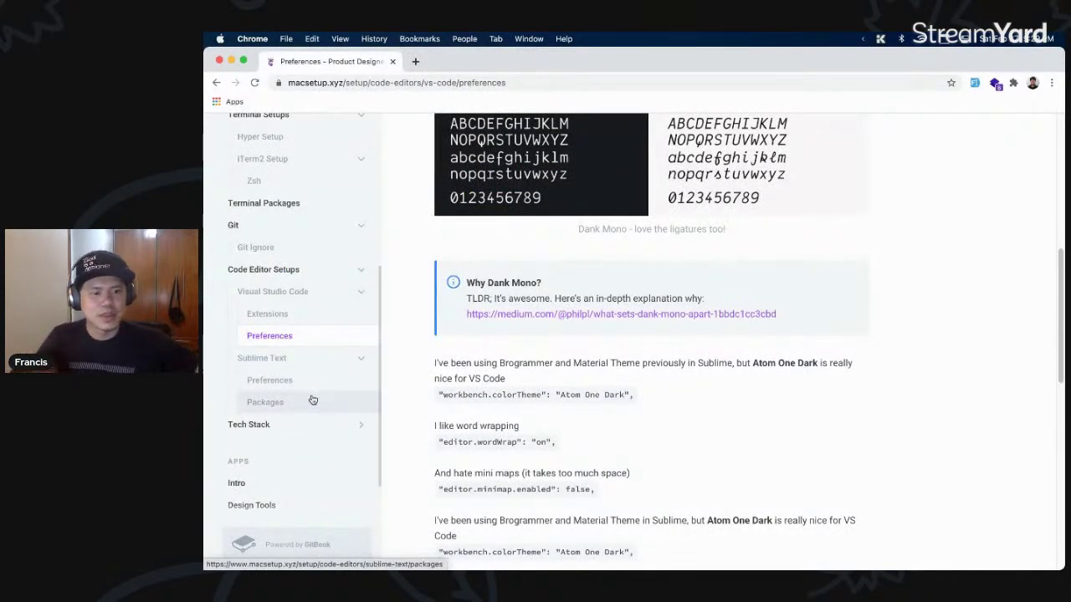
- Open the guide's Tech Stack page and read down through it
left_click(305, 428)
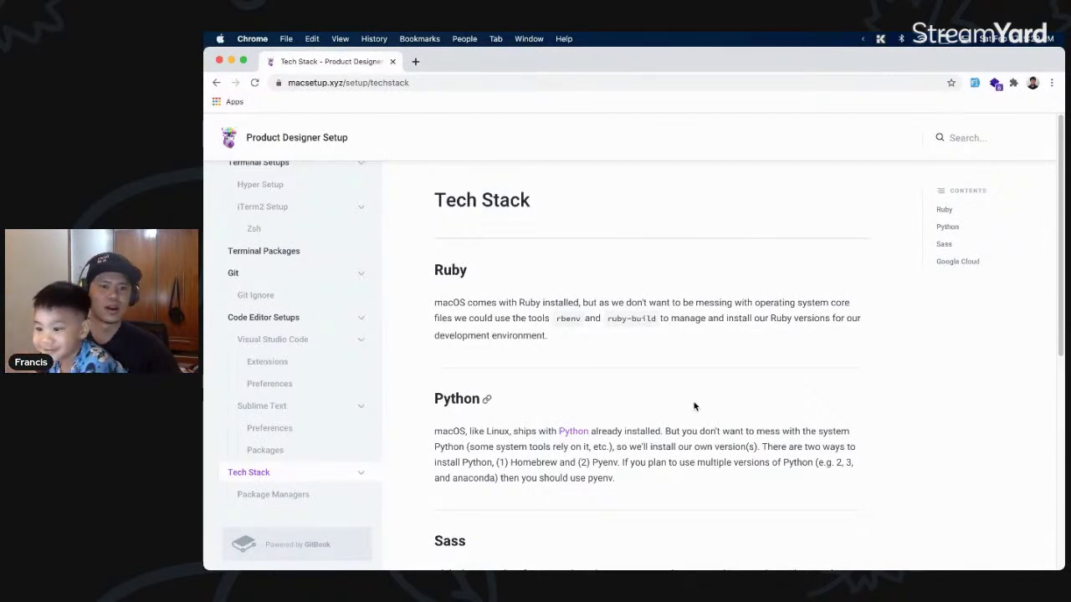
scroll(660, 425, "down", 1)
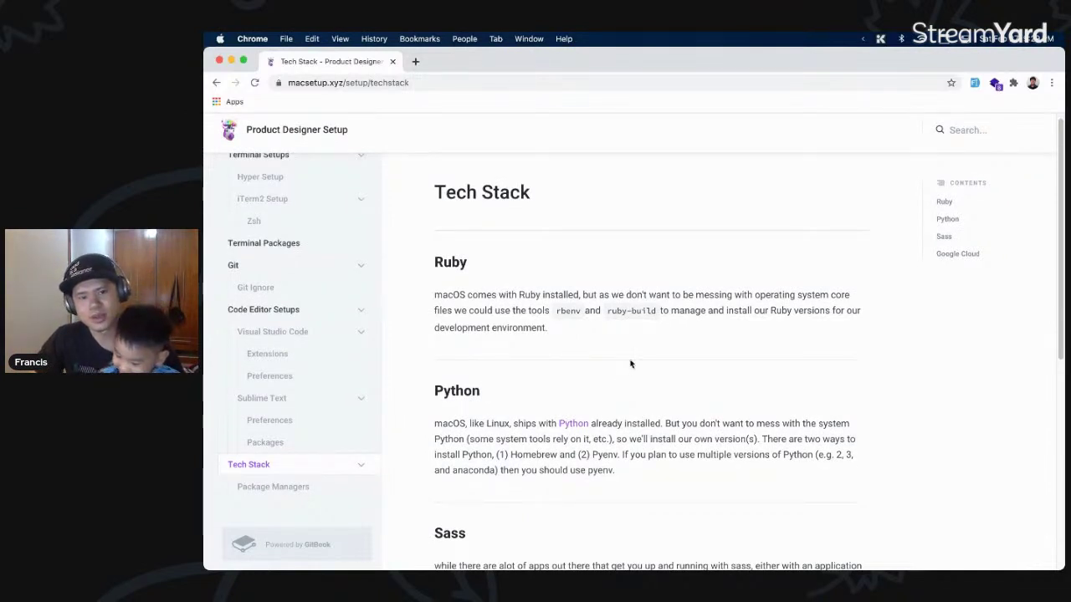
scroll(640, 347, "down", 3)
scroll(640, 347, "down", 6)
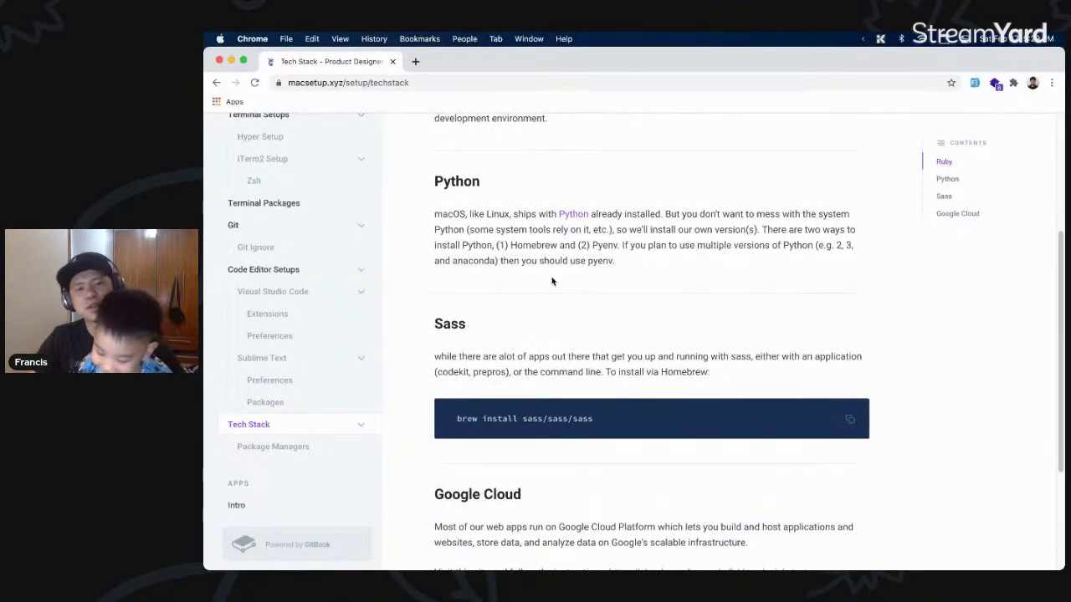
scroll(576, 318, "down", 1)
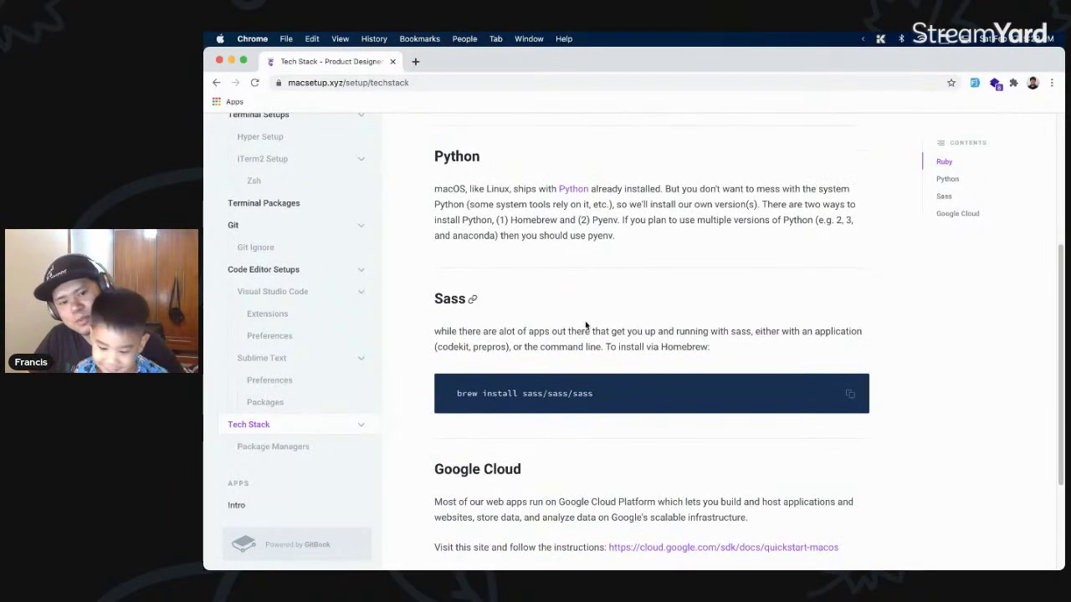
scroll(586, 325, "down", 5)
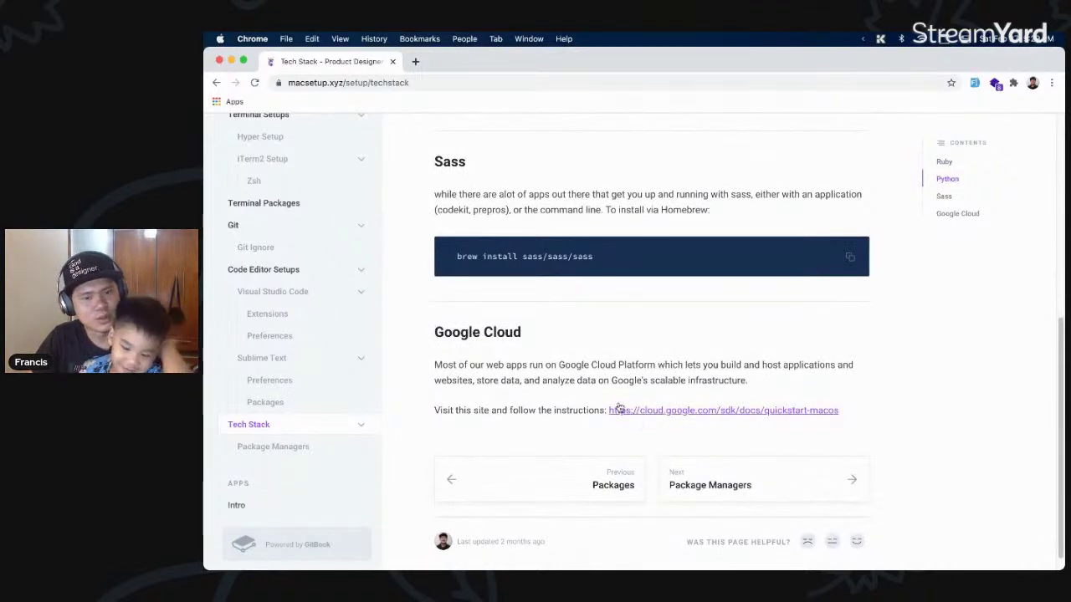
- Go from the end of Tech Stack to the Package Managers page
scroll(611, 393, "up", 2)
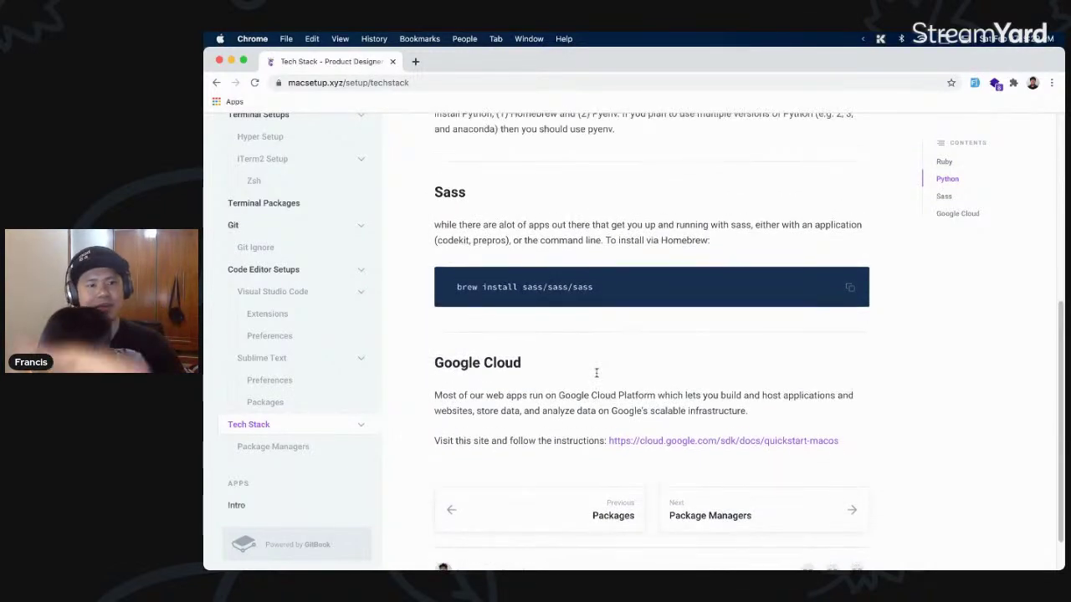
scroll(596, 377, "up", 1)
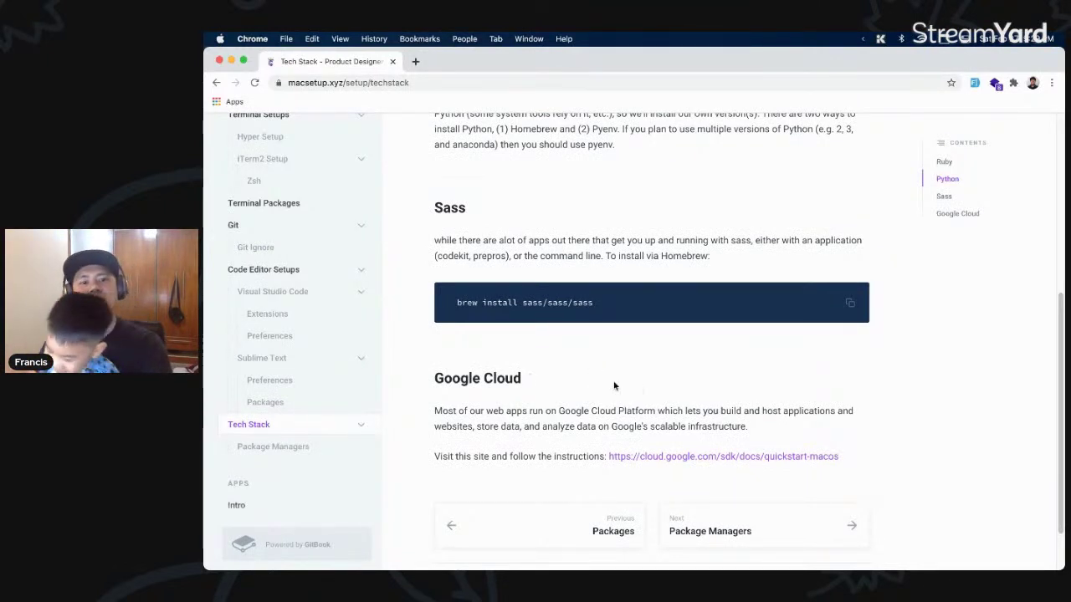
scroll(612, 380, "up", 1)
scroll(612, 382, "up", 2)
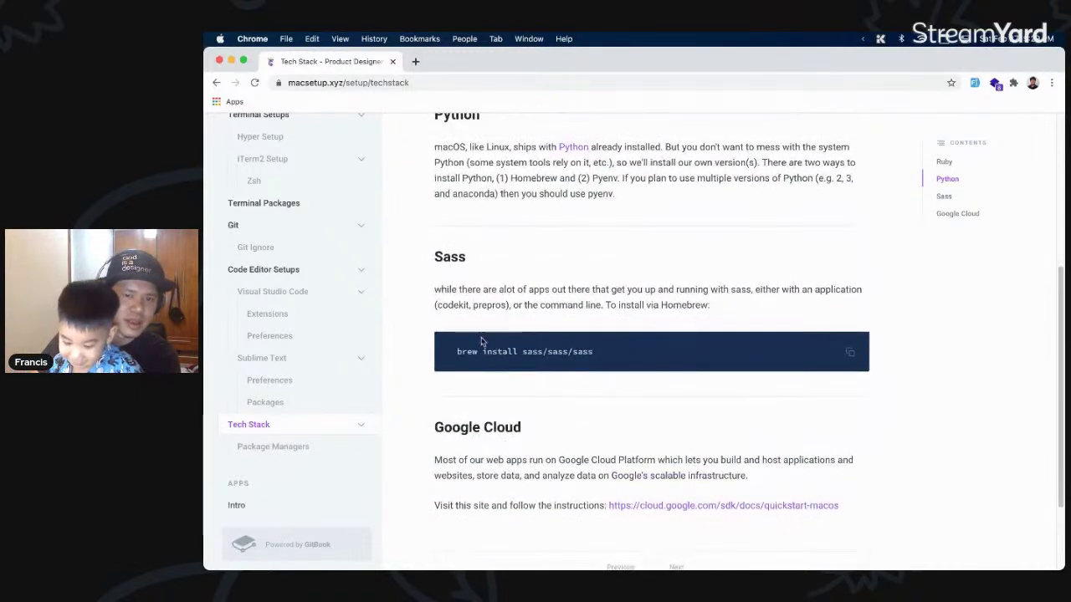
scroll(484, 343, "down", 6)
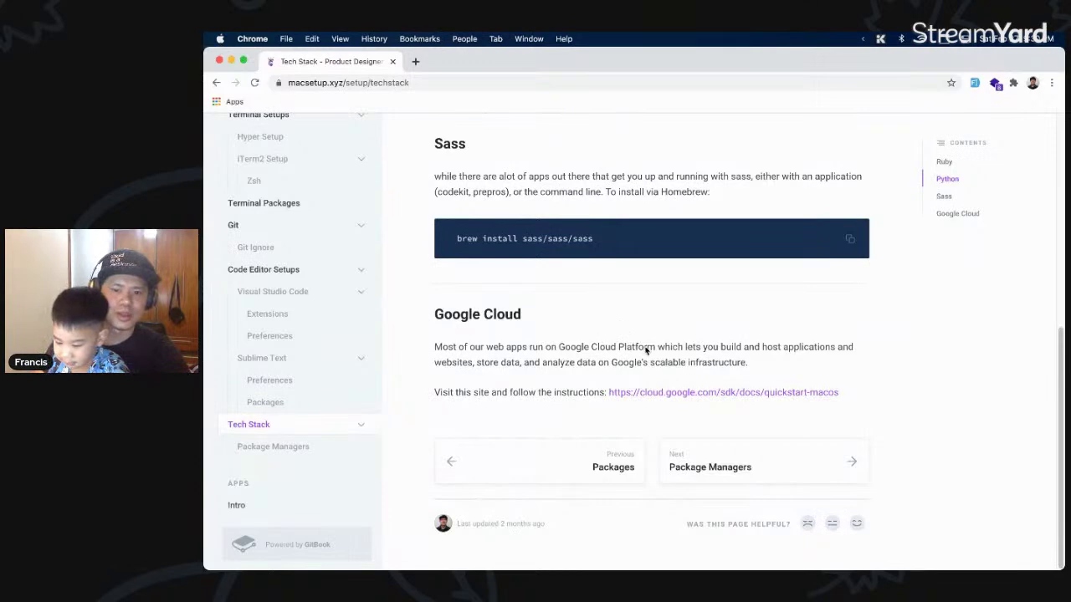
scroll(678, 372, "up", 10)
scroll(695, 369, "down", 10)
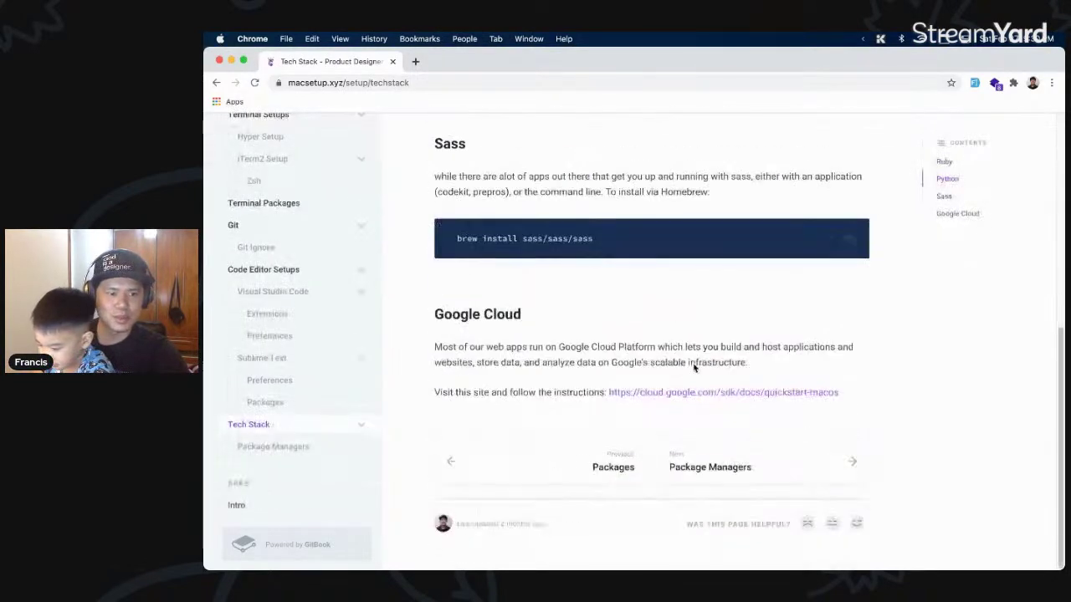
left_click(735, 466)
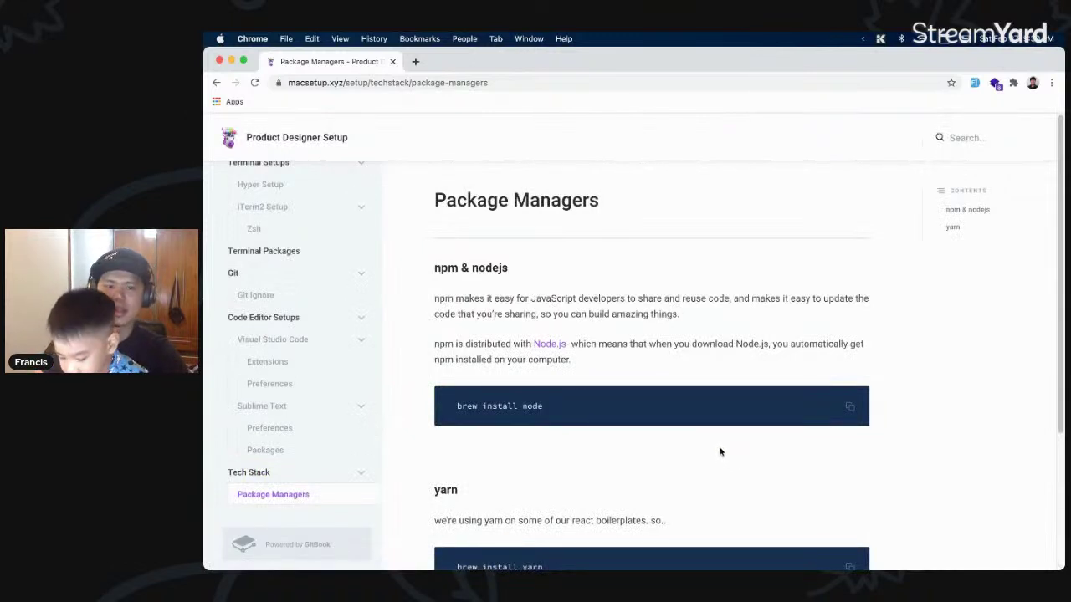
- Highlight the npm paragraph and the brew install node and brew install yarn commands
scroll(622, 389, "down", 2)
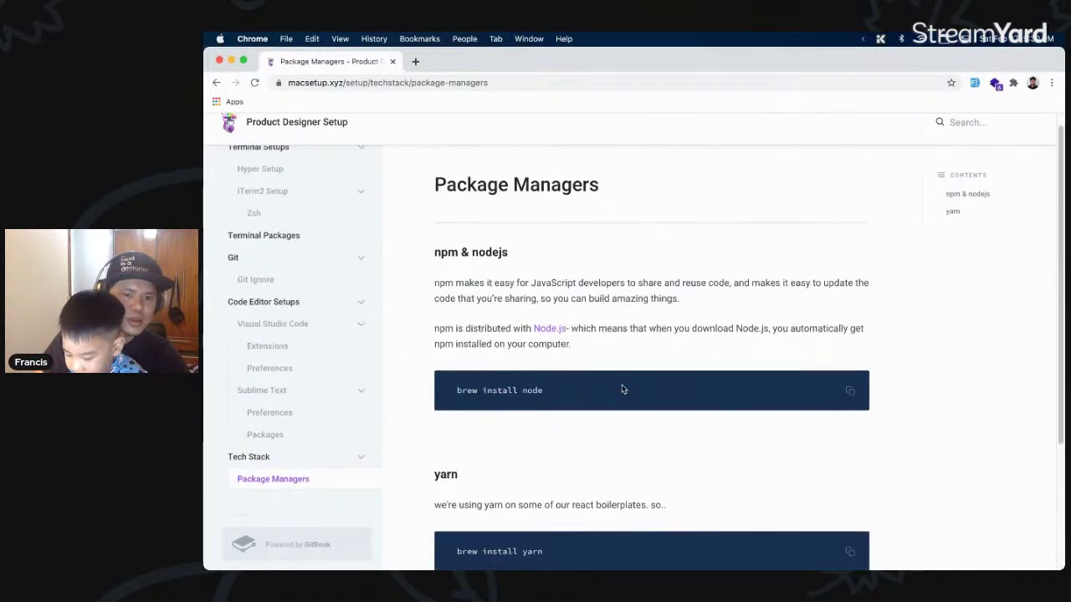
left_click_drag(552, 361, 465, 347)
scroll(464, 348, "down", 4)
left_click_drag(550, 375, 457, 376)
scroll(520, 356, "up", 4)
scroll(521, 355, "up", 1)
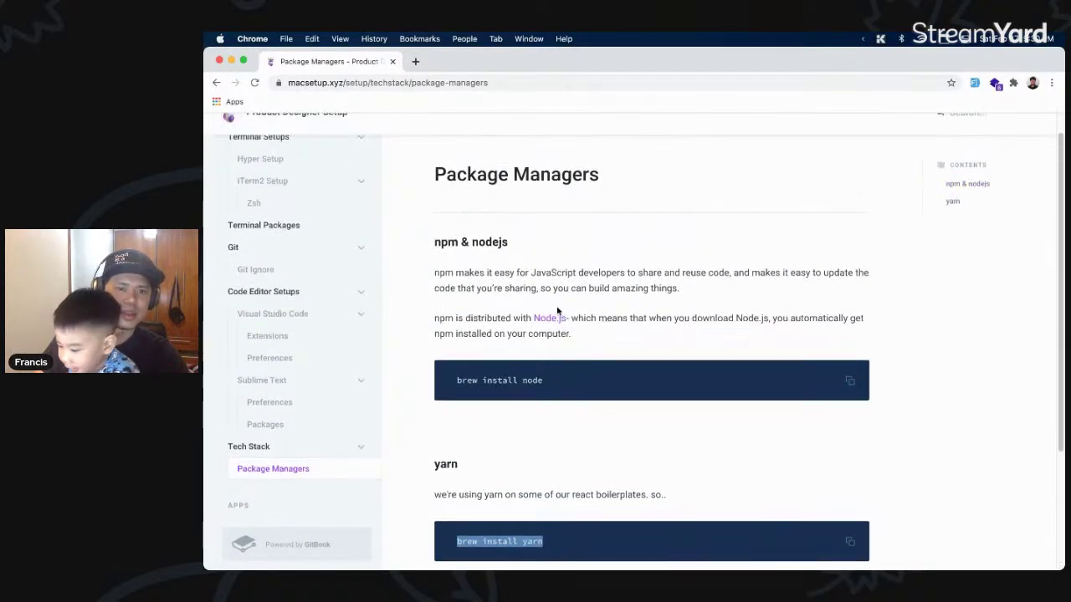
left_click_drag(573, 313, 738, 424)
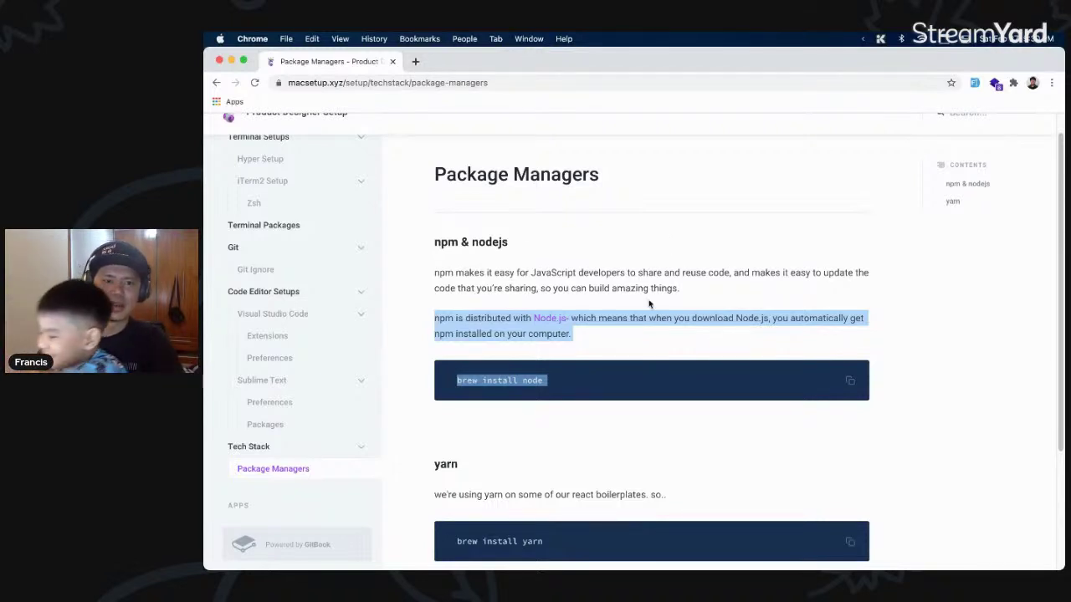
- Clear the selection and go to the Intro page under APPS
scroll(619, 358, "down", 3)
left_click(614, 347)
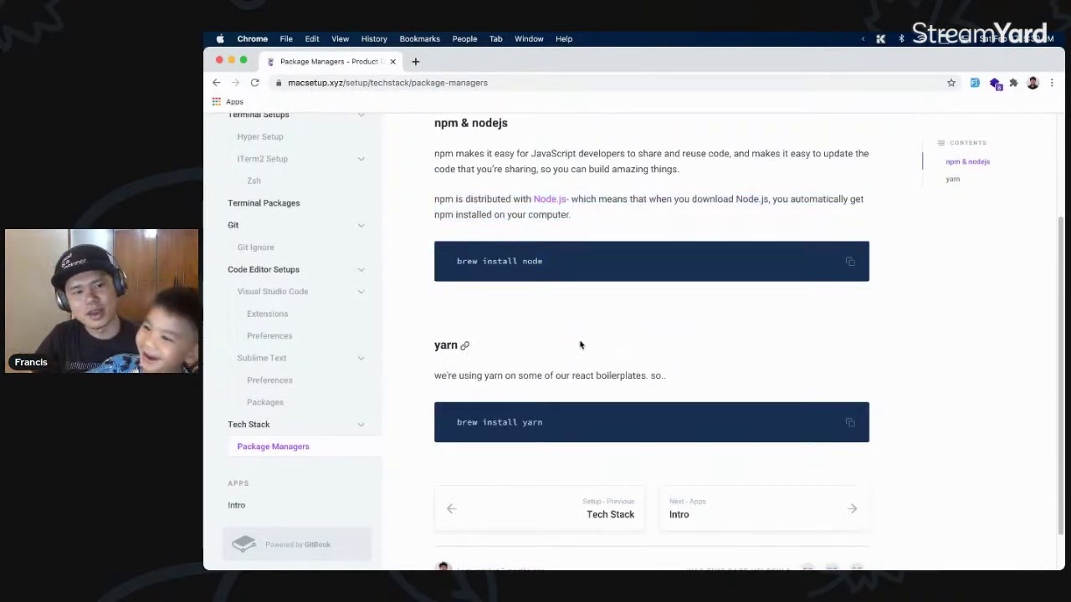
scroll(351, 376, "down", 2)
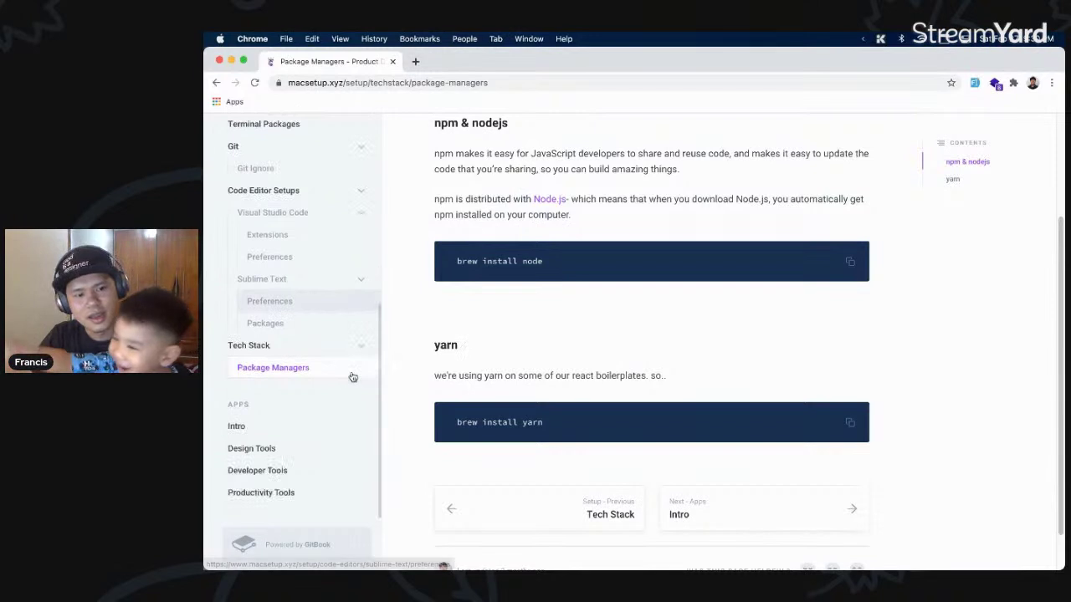
left_click(285, 429)
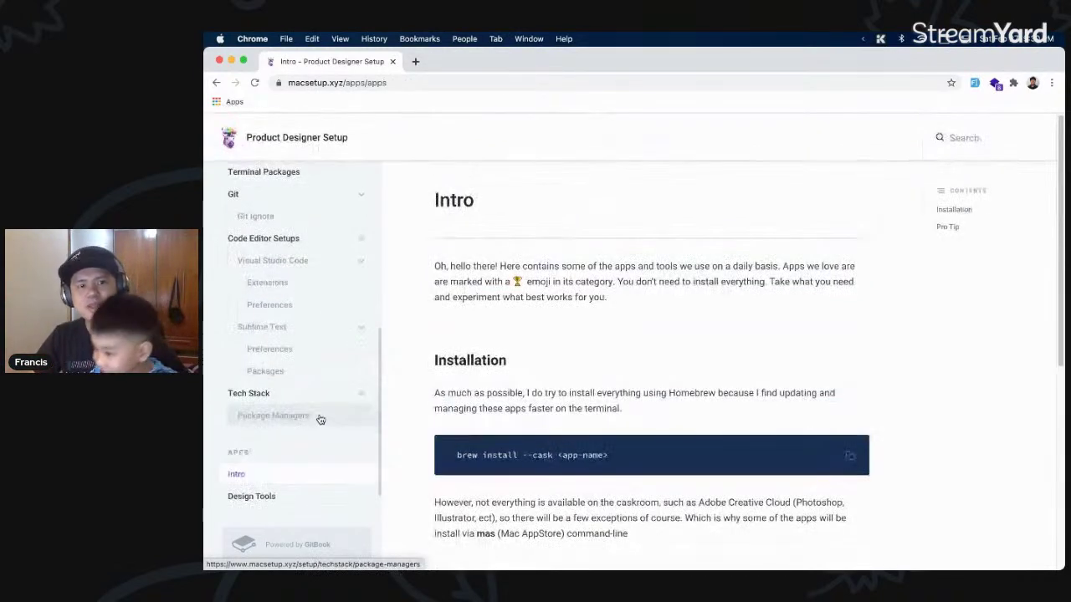
- Read the Apps Intro page and continue to the Design Tools page
scroll(600, 365, "down", 3)
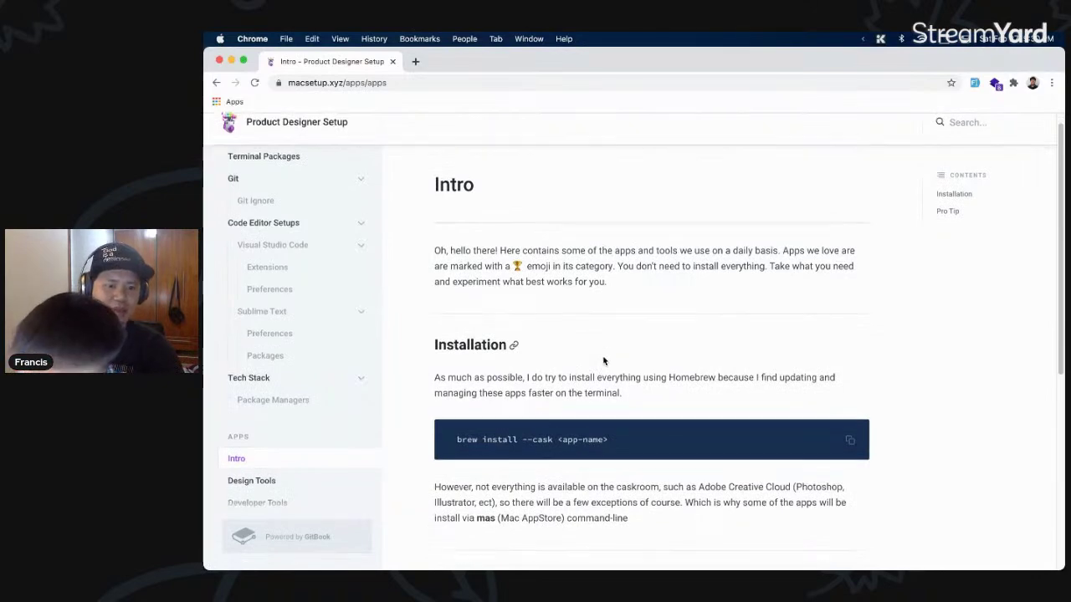
scroll(602, 360, "down", 5)
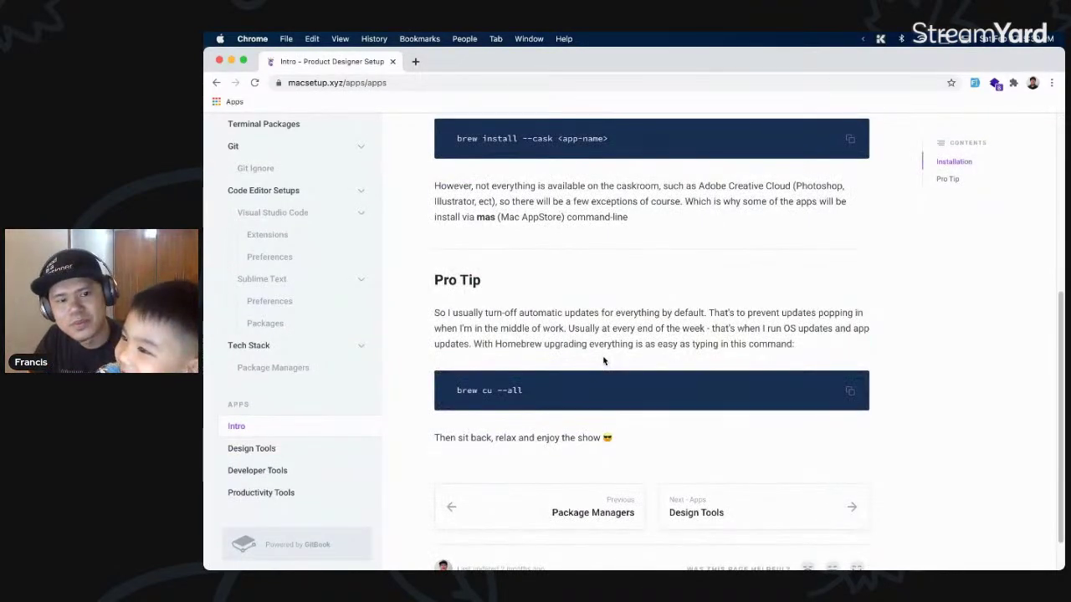
scroll(603, 361, "up", 4)
scroll(603, 357, "down", 4)
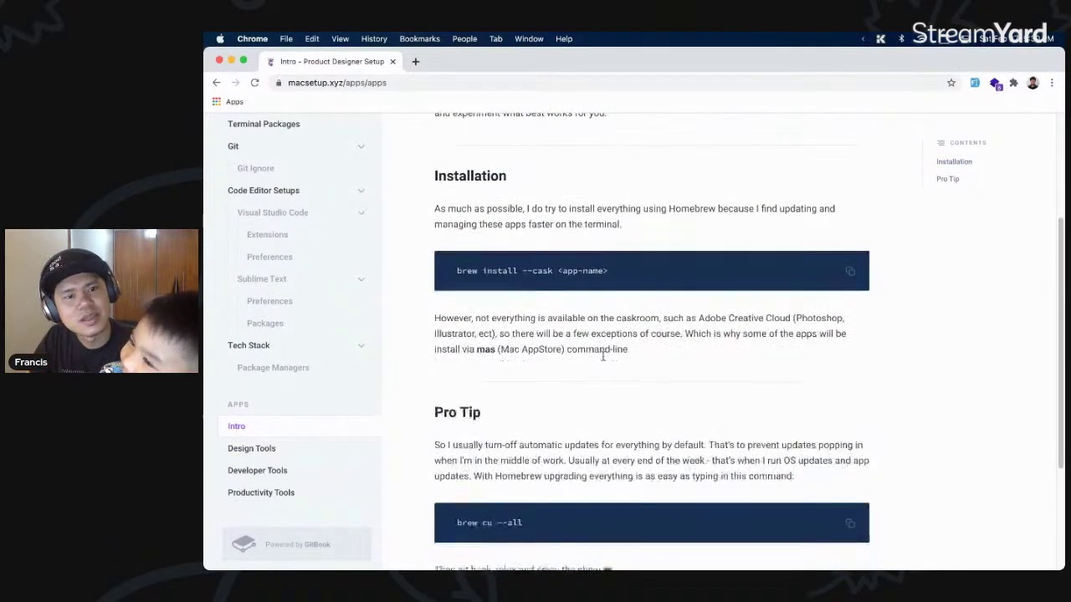
left_click(789, 523)
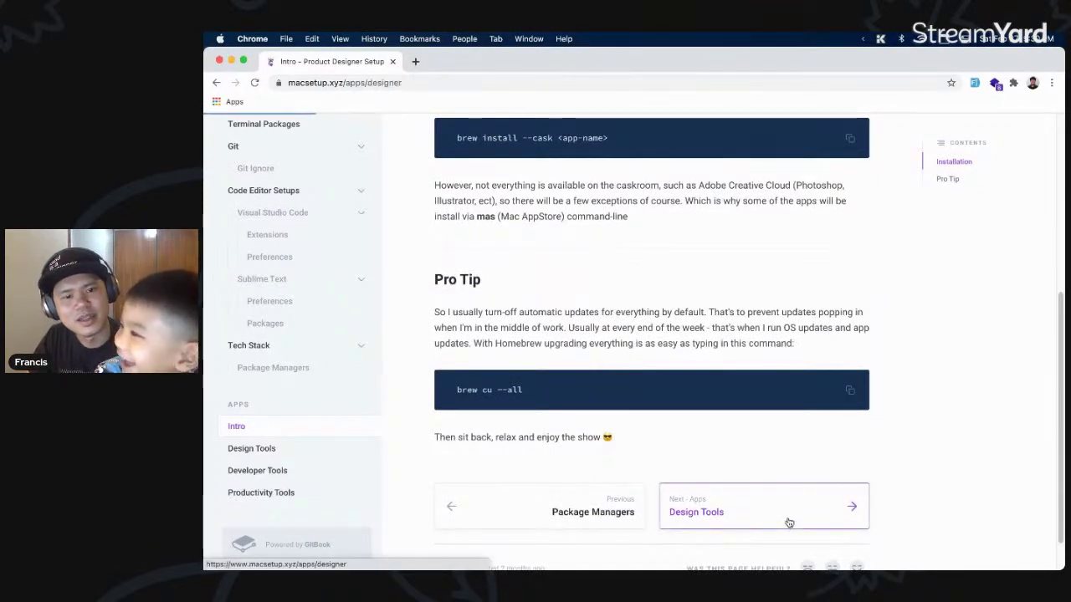
- Mute the sound and open the uxtools.co/survey-2020 link in a new tab
key("XF86AudioMute")
key("XF86AudioMute")
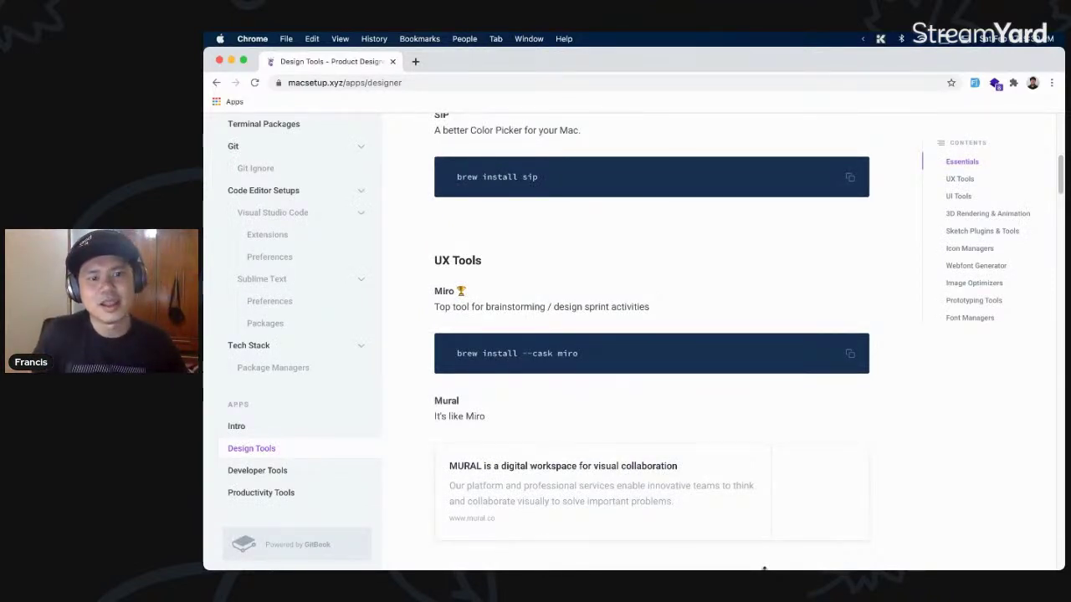
scroll(758, 365, "up", 10)
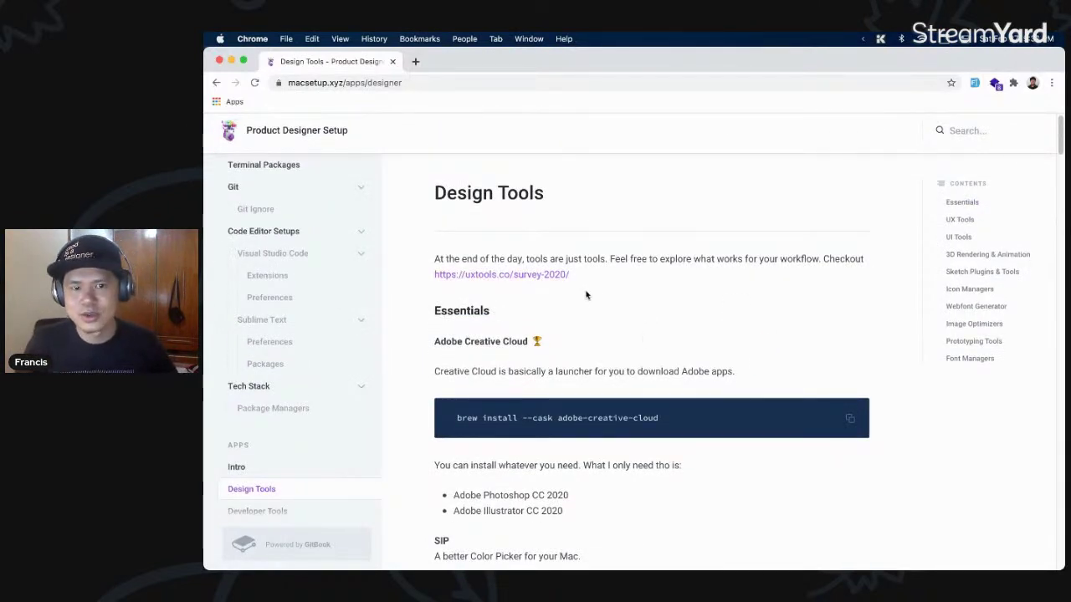
left_click(541, 276)
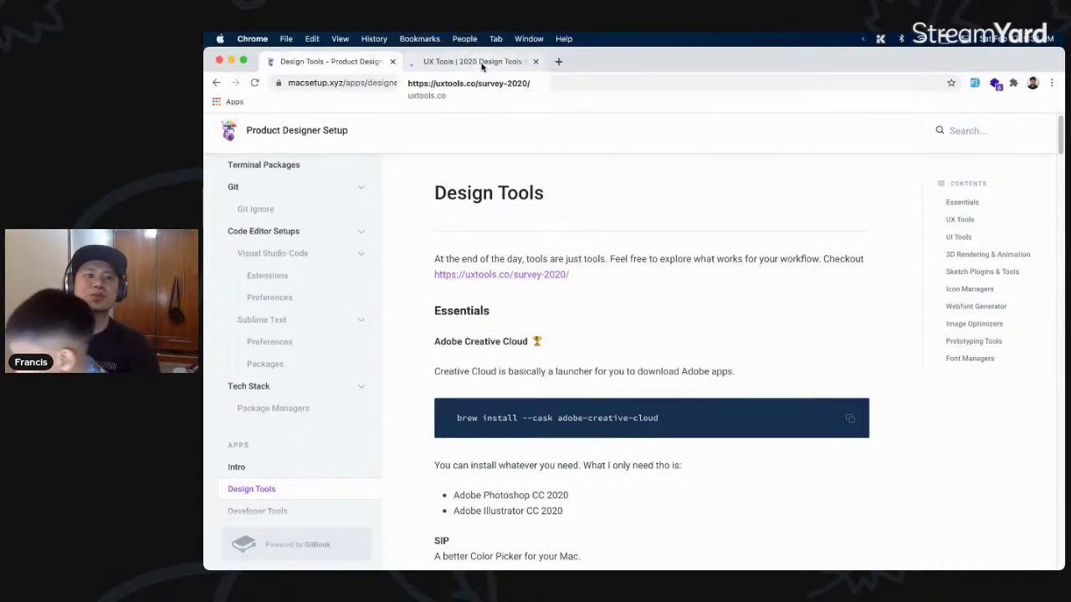
left_click(482, 64)
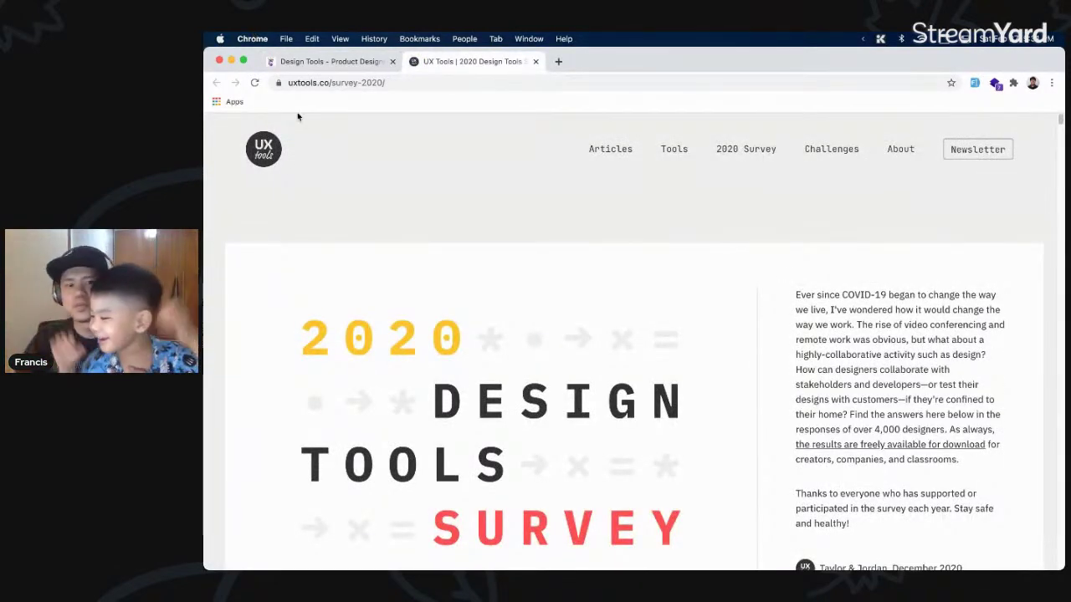
scroll(682, 201, "down", 5)
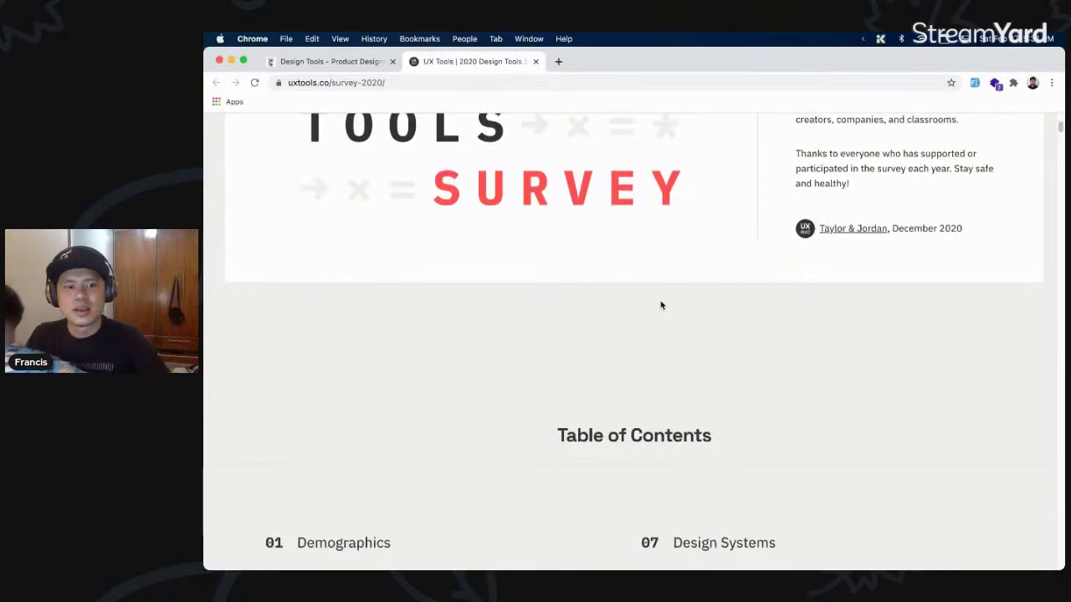
scroll(661, 304, "down", 3)
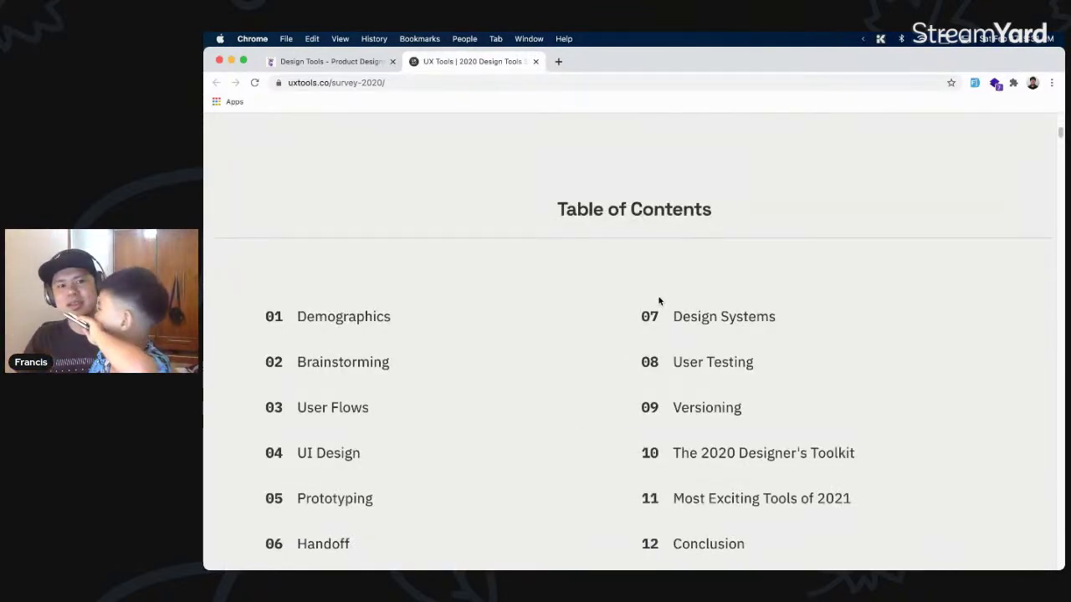
scroll(659, 301, "down", 2)
scroll(659, 297, "down", 10)
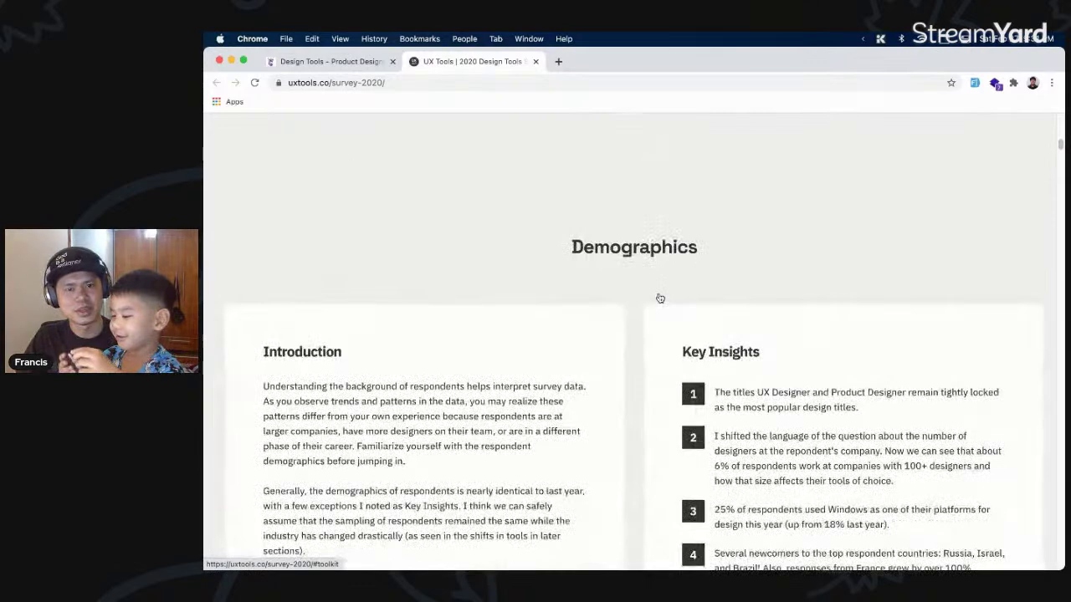
scroll(659, 297, "down", 3)
scroll(610, 297, "up", 5)
scroll(669, 310, "down", 8)
scroll(684, 326, "down", 4)
scroll(681, 325, "up", 3)
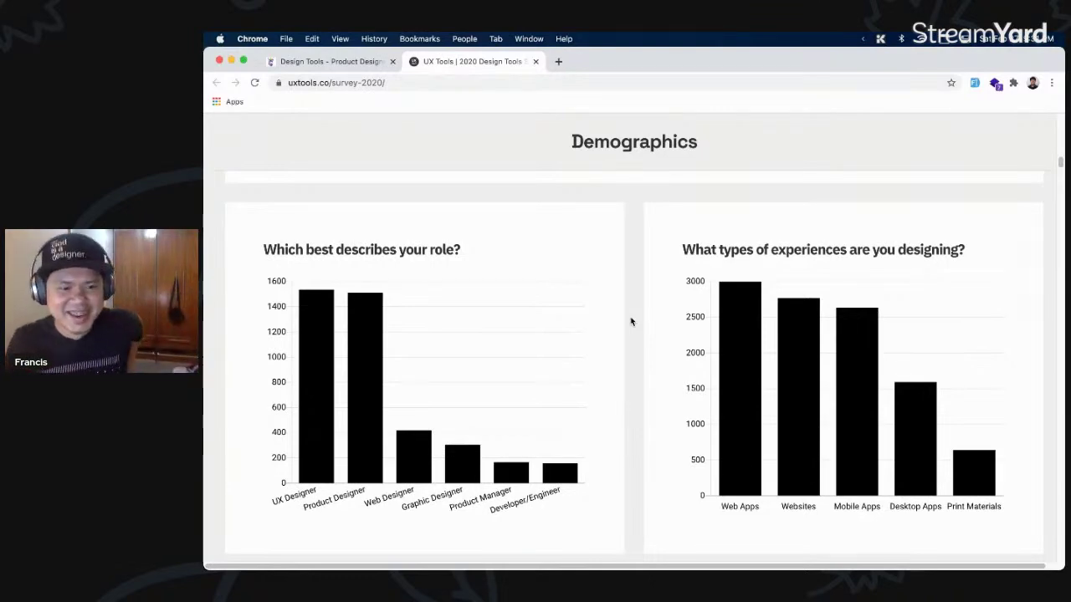
scroll(636, 347, "down", 15)
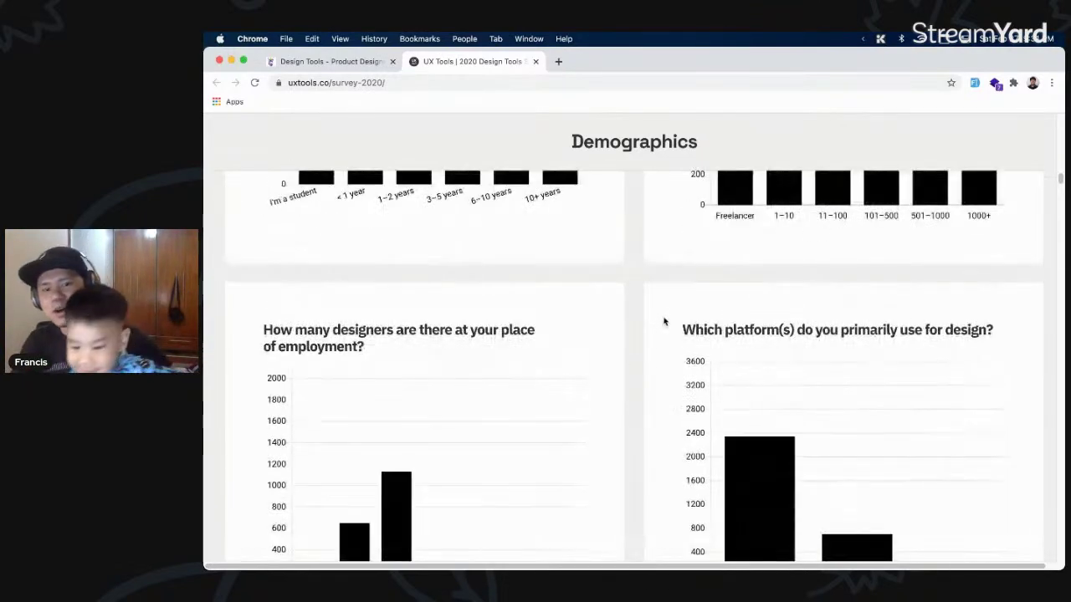
scroll(665, 328, "down", 2)
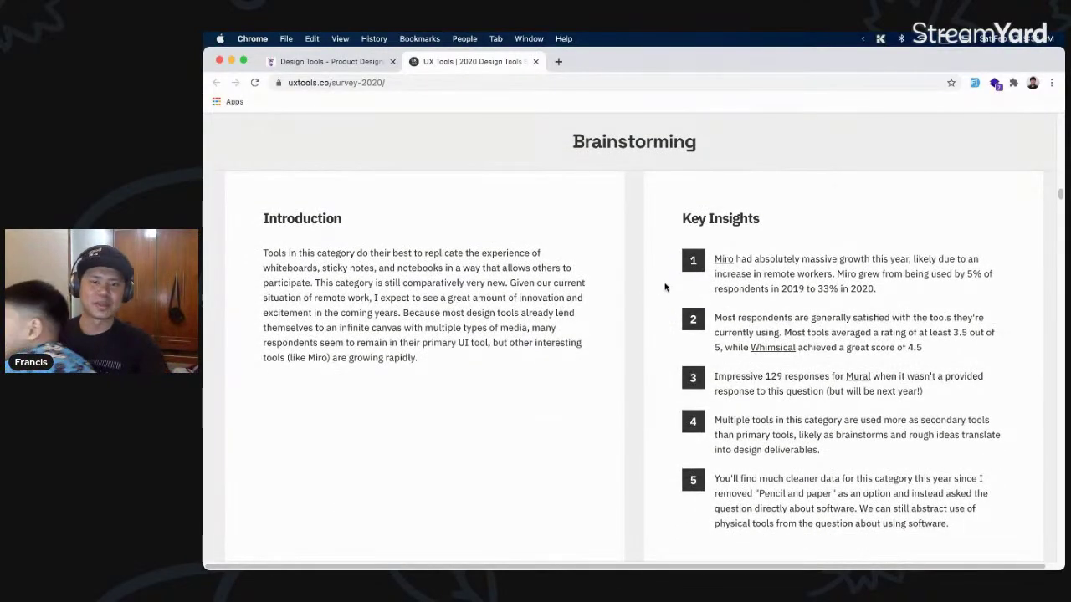
scroll(659, 288, "down", 5)
scroll(619, 297, "up", 3)
scroll(628, 409, "down", 5)
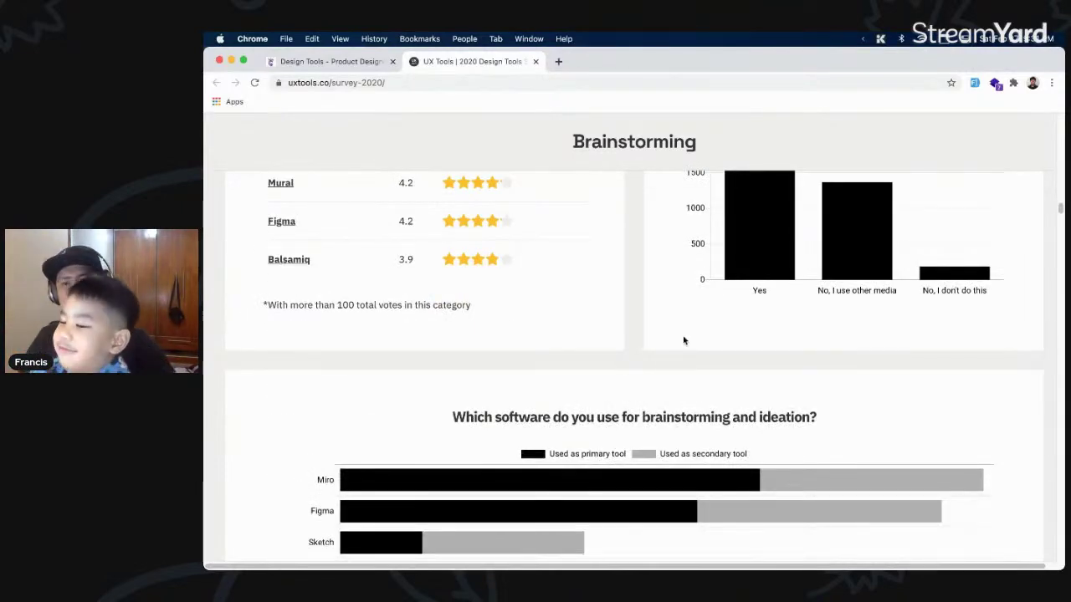
left_click(343, 64)
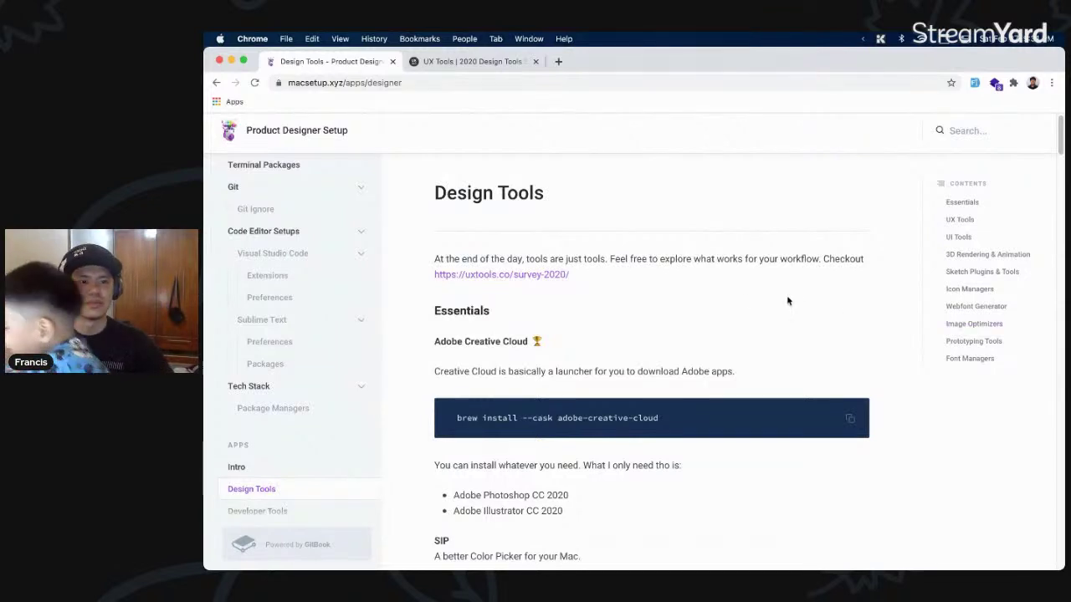
- Highlight the Creative Cloud description and close the Dictionary window
scroll(798, 301, "down", 3)
scroll(636, 284, "down", 1)
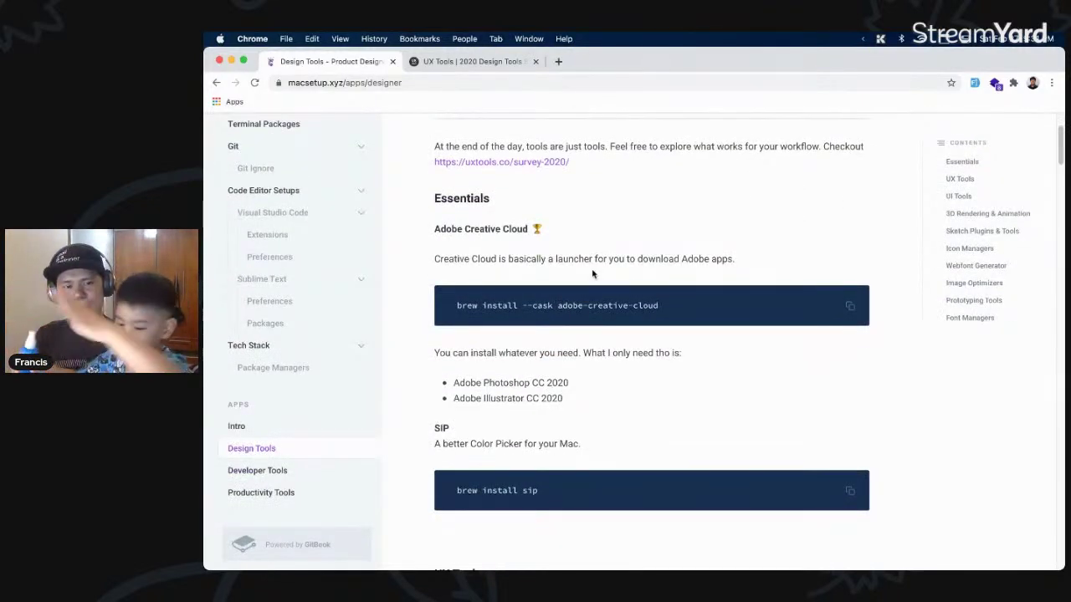
triple_click(578, 252)
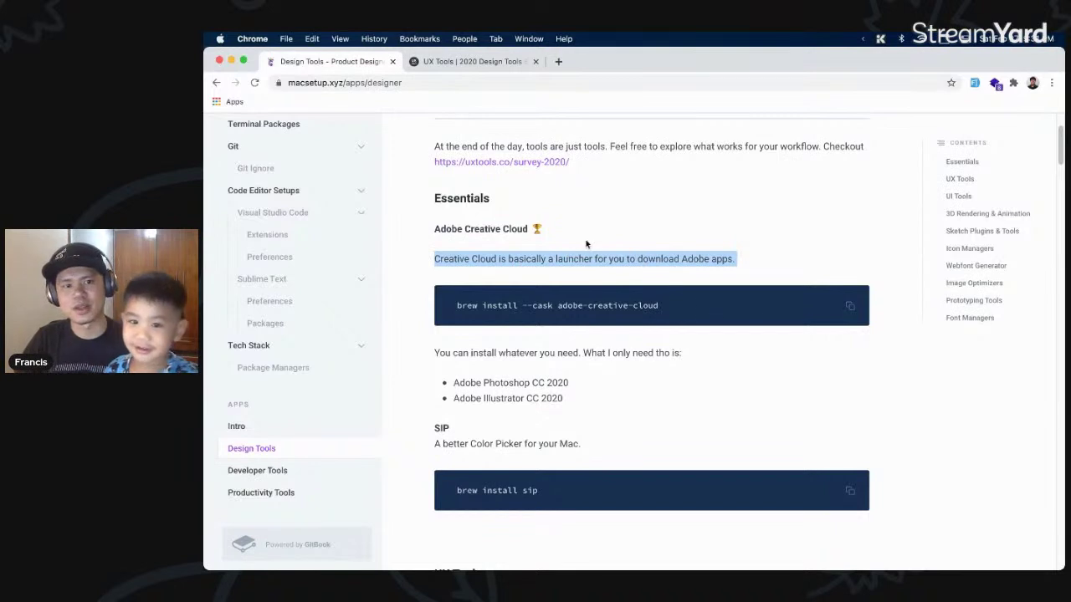
left_click(611, 408)
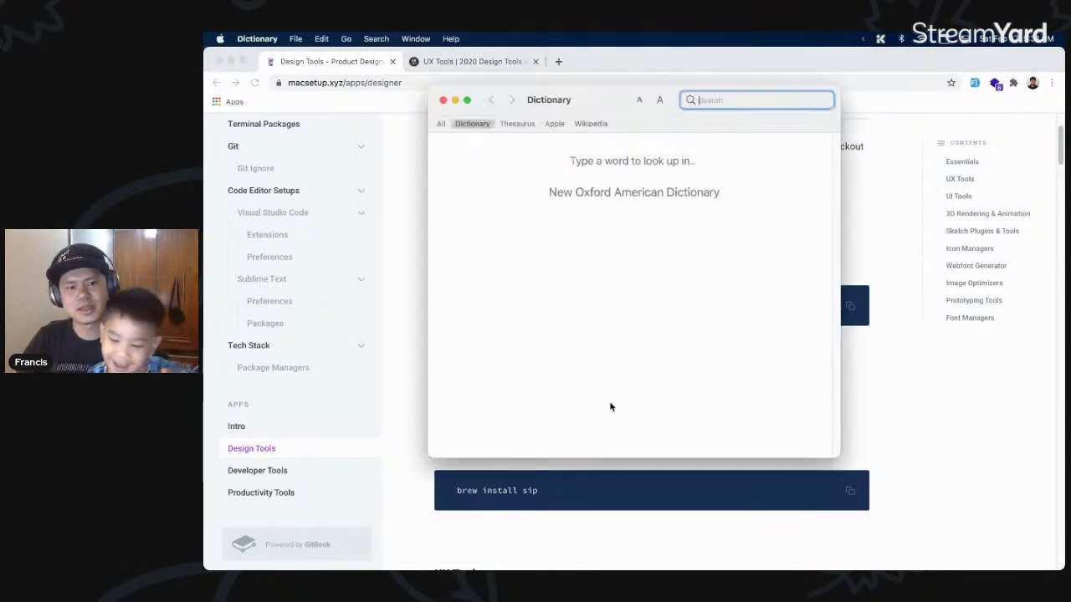
left_click(444, 99)
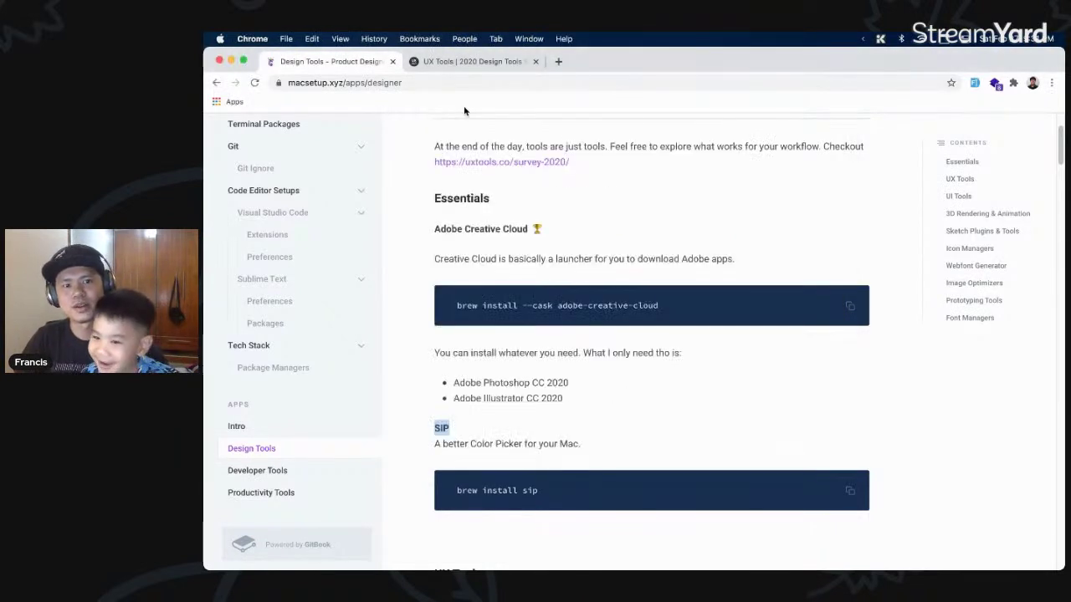
- Highlight the UX Tools heading and the Miro title and description
scroll(500, 149, "down", 5)
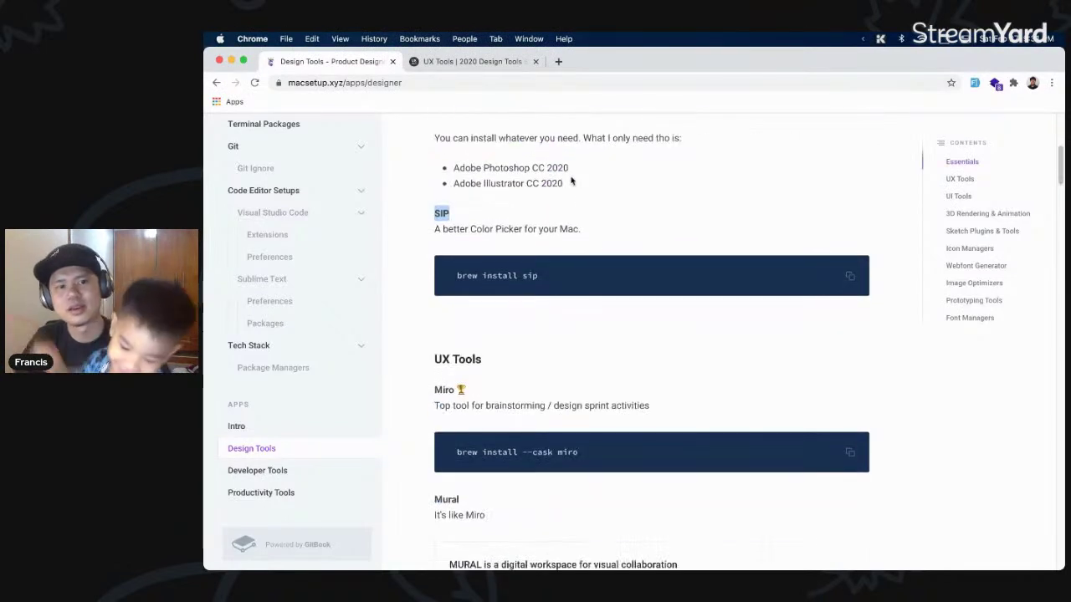
triple_click(604, 360)
left_click_drag(601, 381, 557, 404)
left_click_drag(604, 360, 608, 378)
scroll(604, 360, "down", 1)
left_click(632, 384)
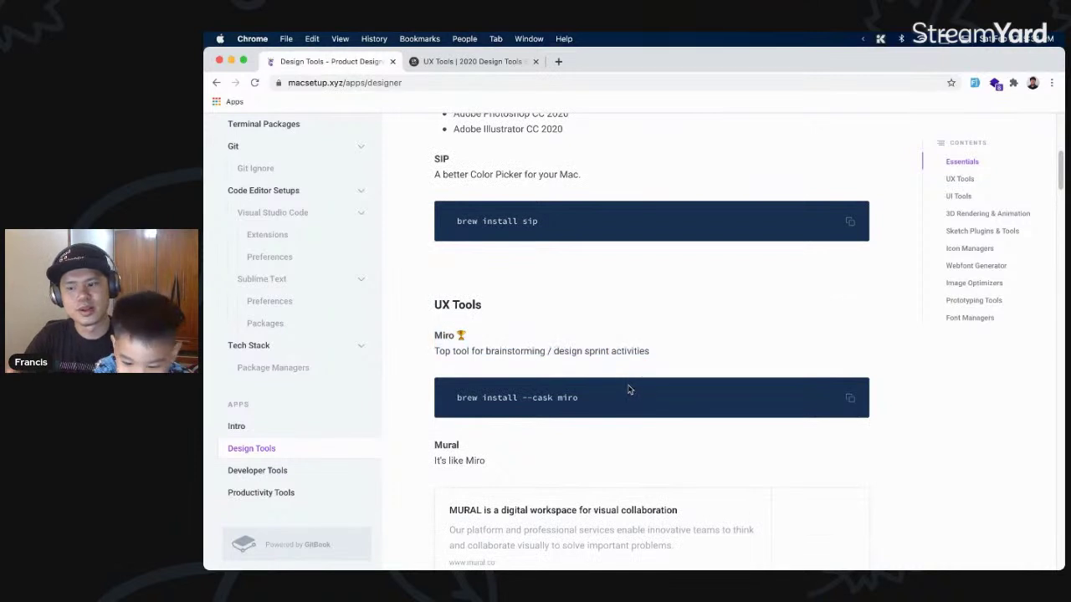
- Point out the brew install --cask miro command and Miro's brainstorming / design sprint use
triple_click(623, 394)
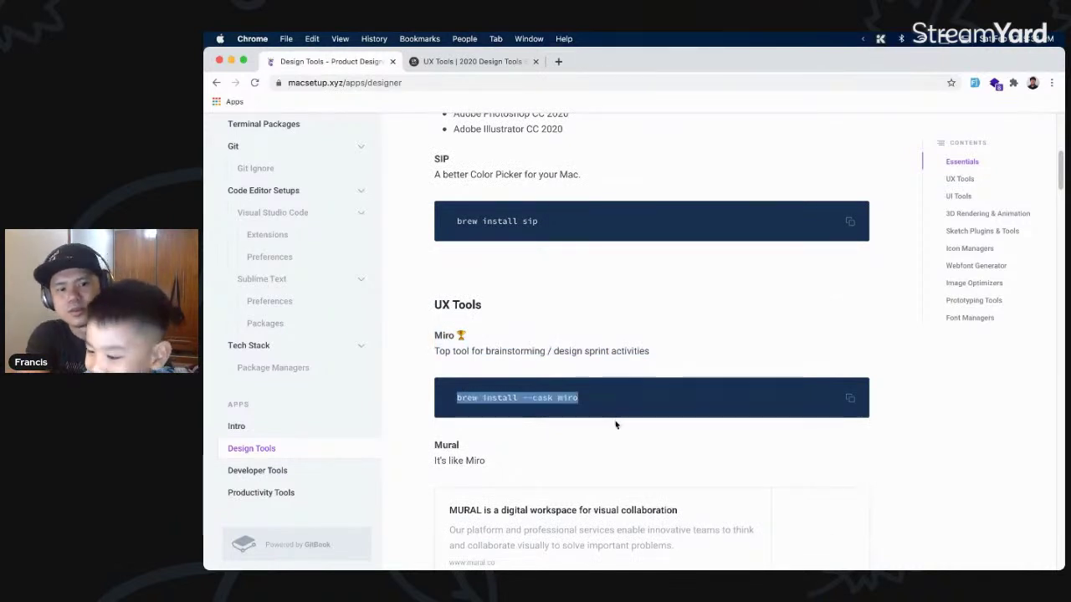
left_click(621, 409)
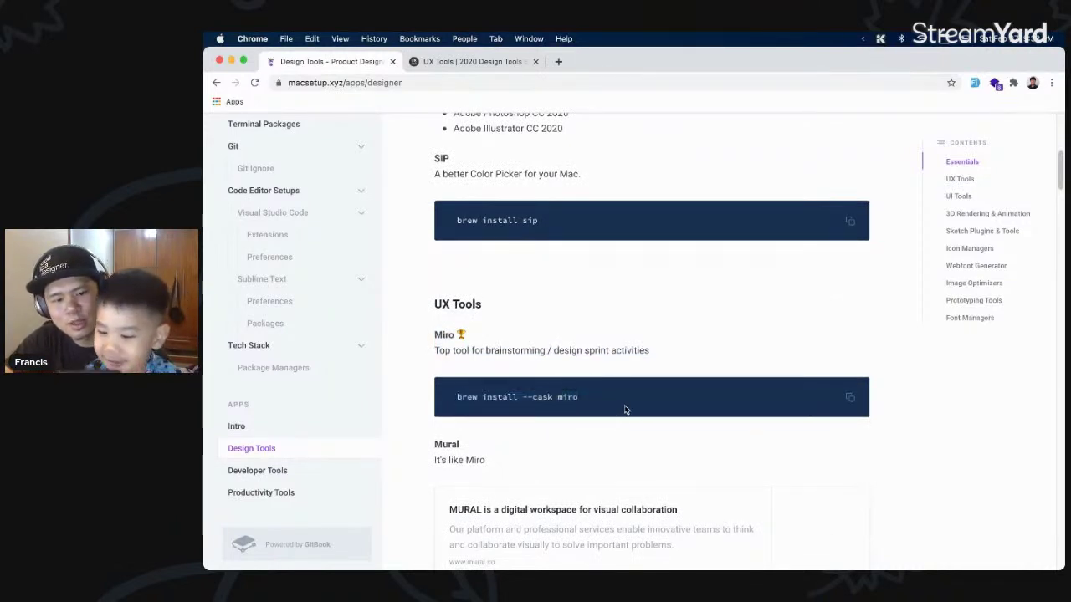
right_click(620, 398)
key("Escape")
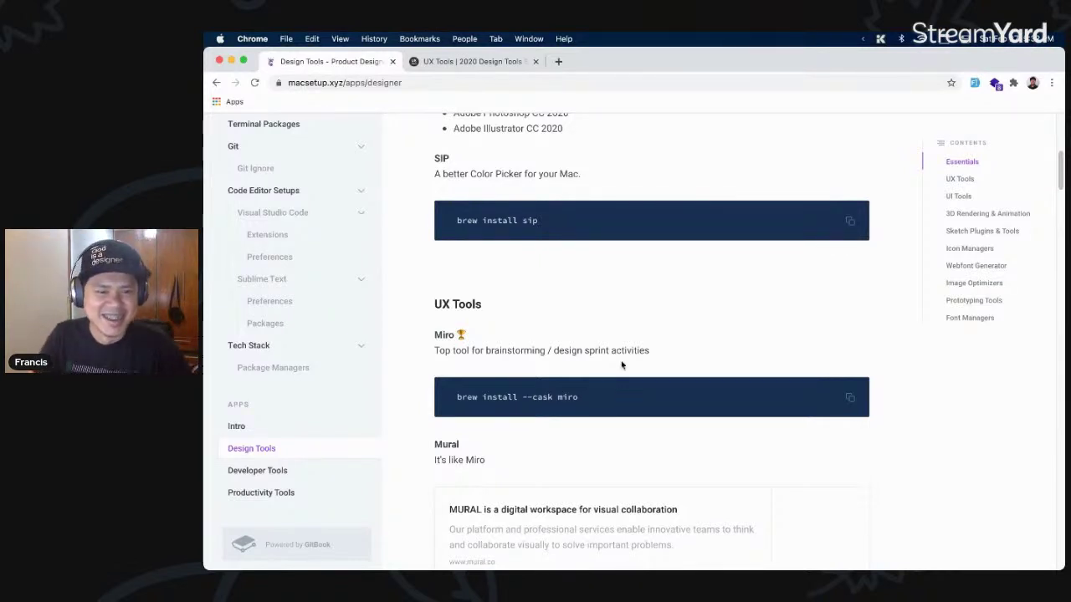
scroll(570, 322, "down", 2)
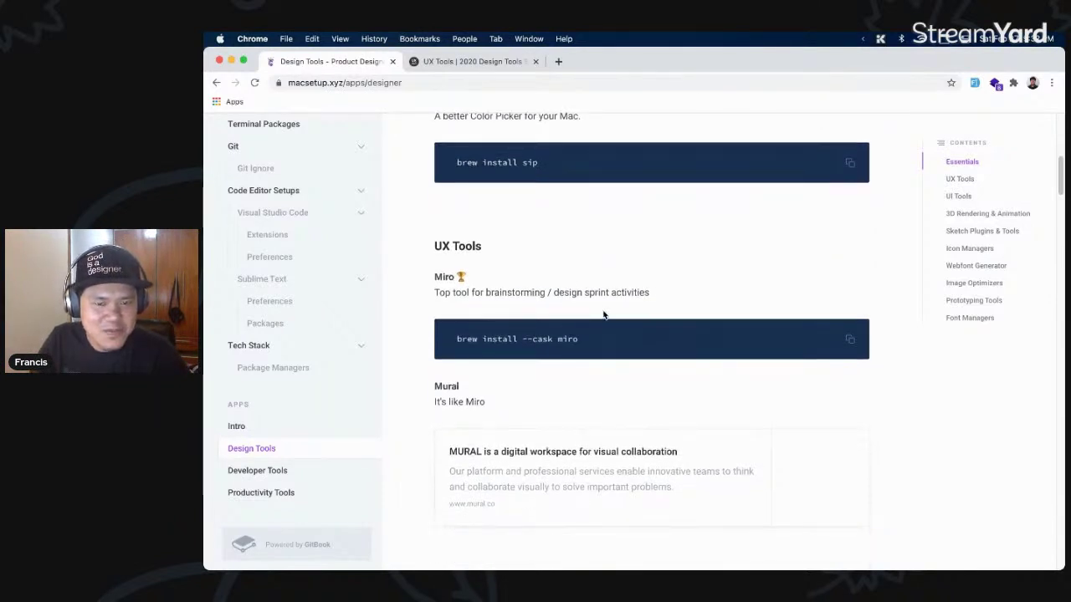
left_click_drag(665, 294, 485, 286)
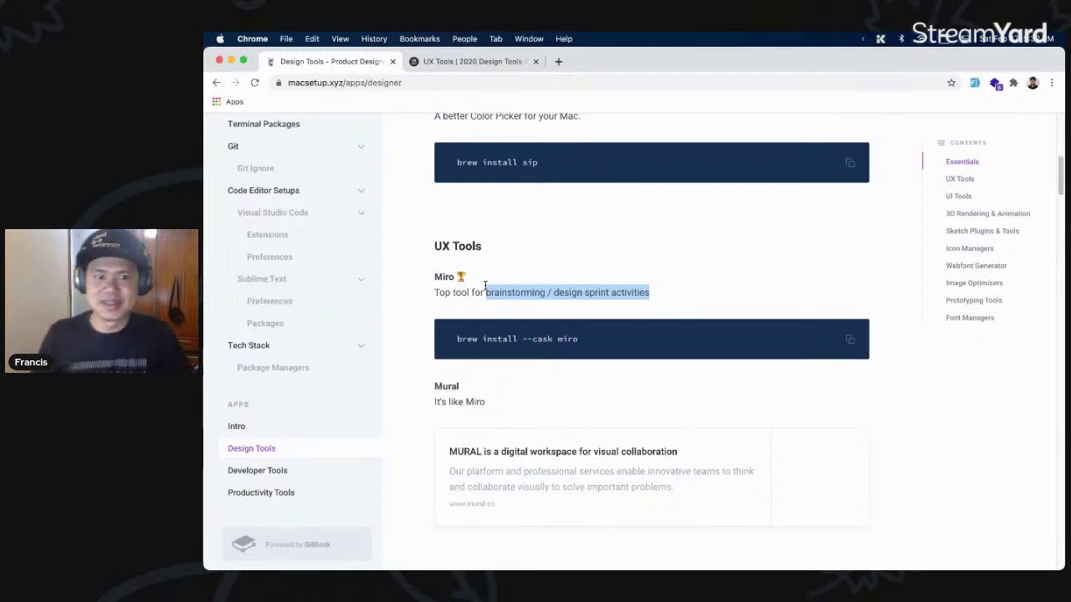
left_click(489, 301)
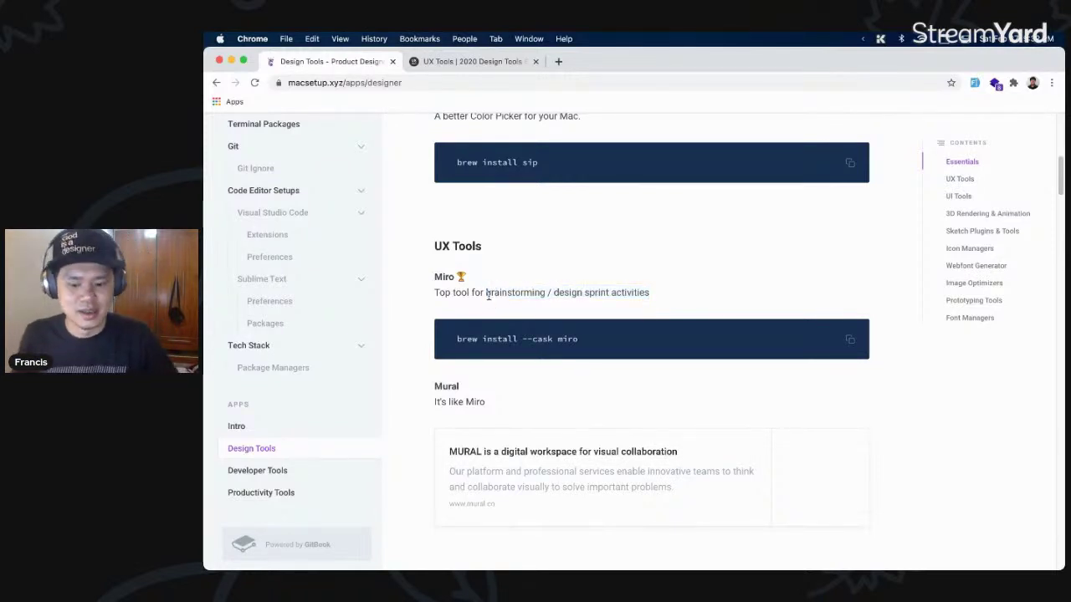
- Scroll to the UI Tools section and briefly highlight the Sketch heading
scroll(525, 321, "down", 2)
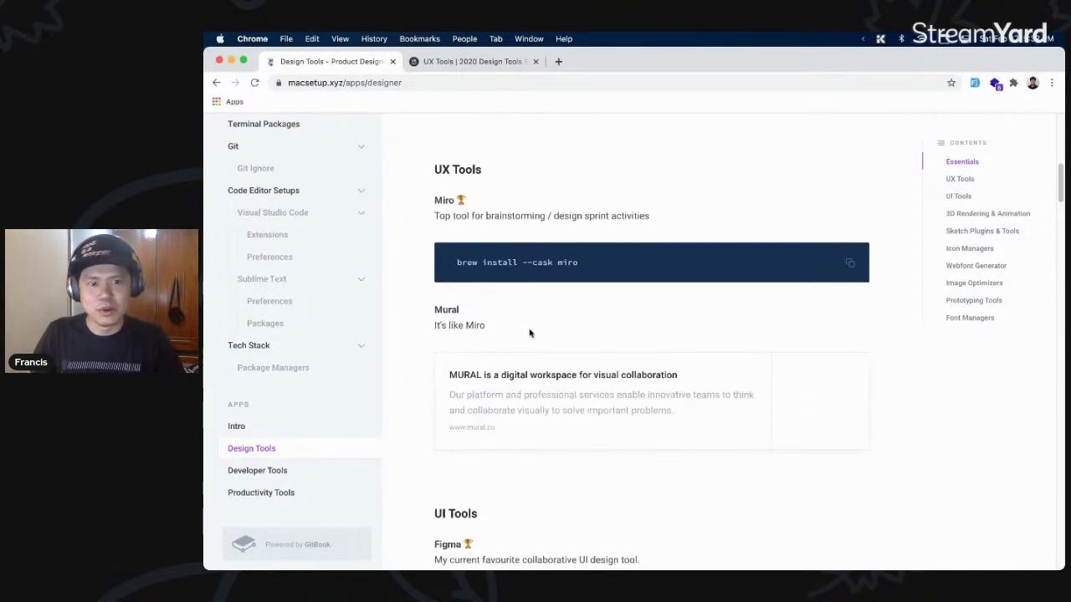
scroll(566, 342, "down", 5)
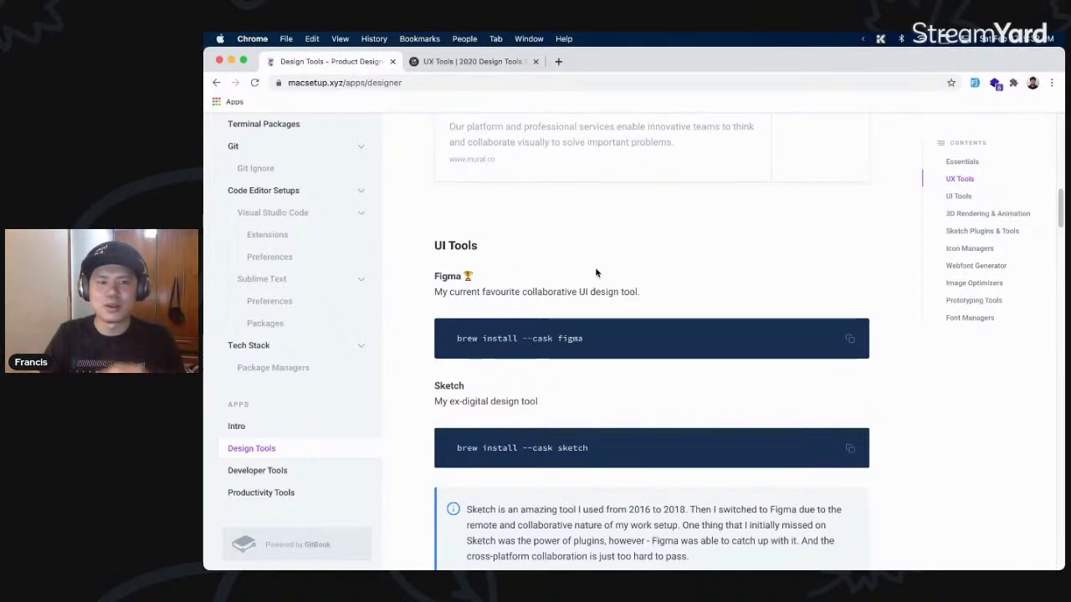
scroll(602, 277, "down", 3)
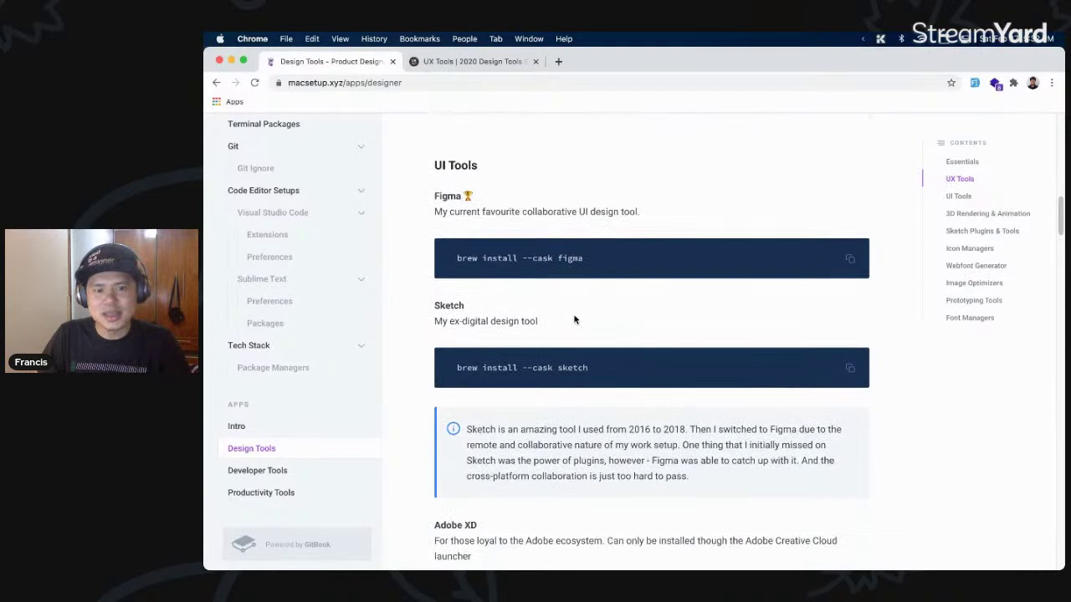
triple_click(438, 304)
left_click(450, 303)
double_click(449, 303)
left_click(433, 309)
left_click_drag(436, 305, 478, 306)
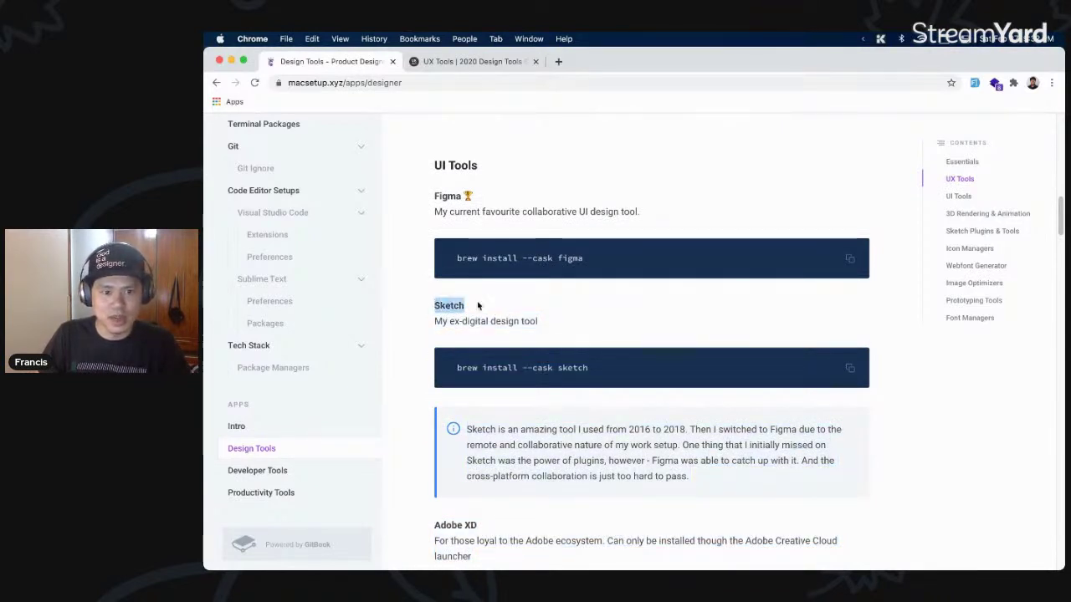
- Highlight the Adobe XD entry, then read through 3D Rendering & Animation to Blender and Spline
scroll(528, 306, "down", 3)
scroll(534, 301, "down", 5)
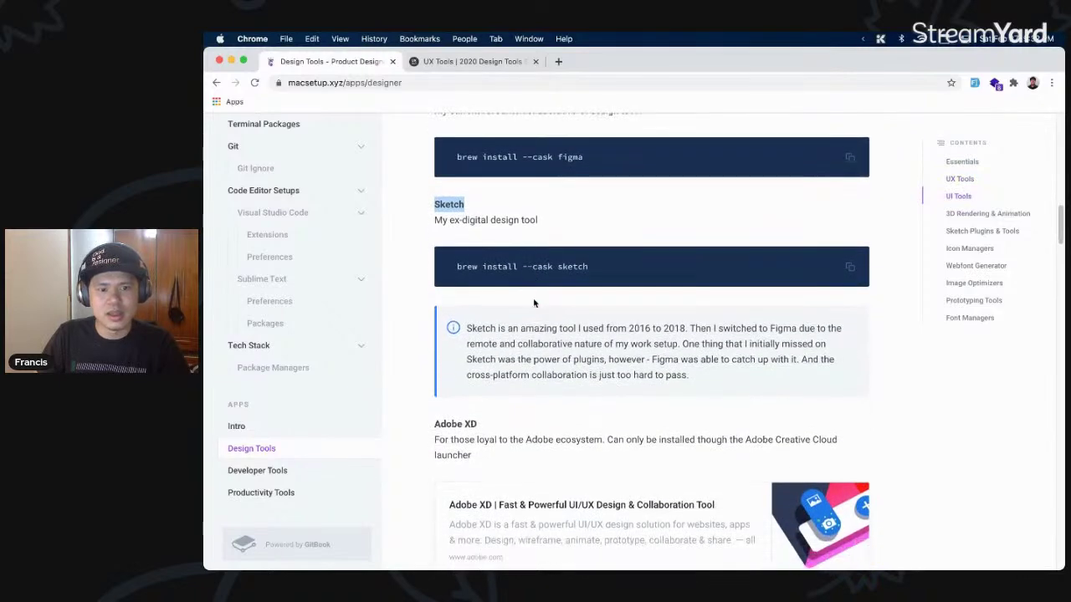
scroll(534, 303, "down", 1)
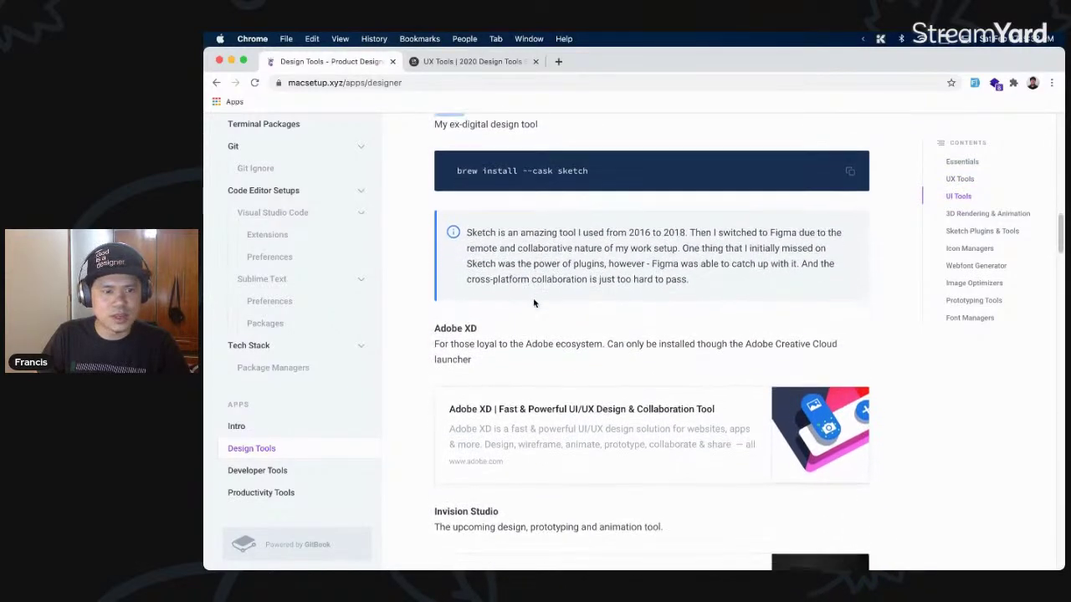
left_click_drag(497, 323, 502, 561)
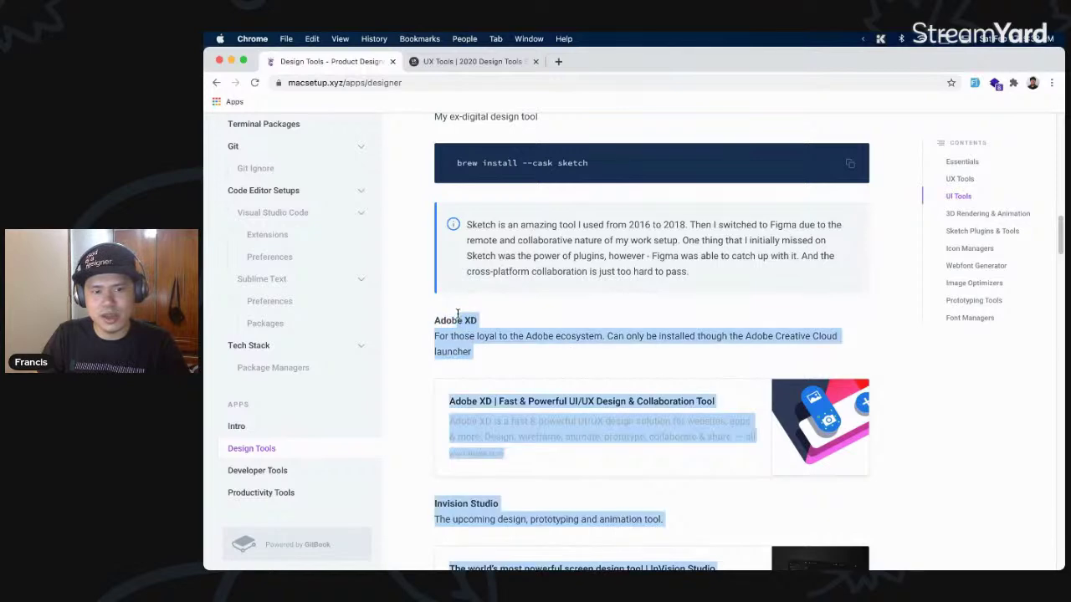
left_click(506, 328)
scroll(506, 318, "down", 2)
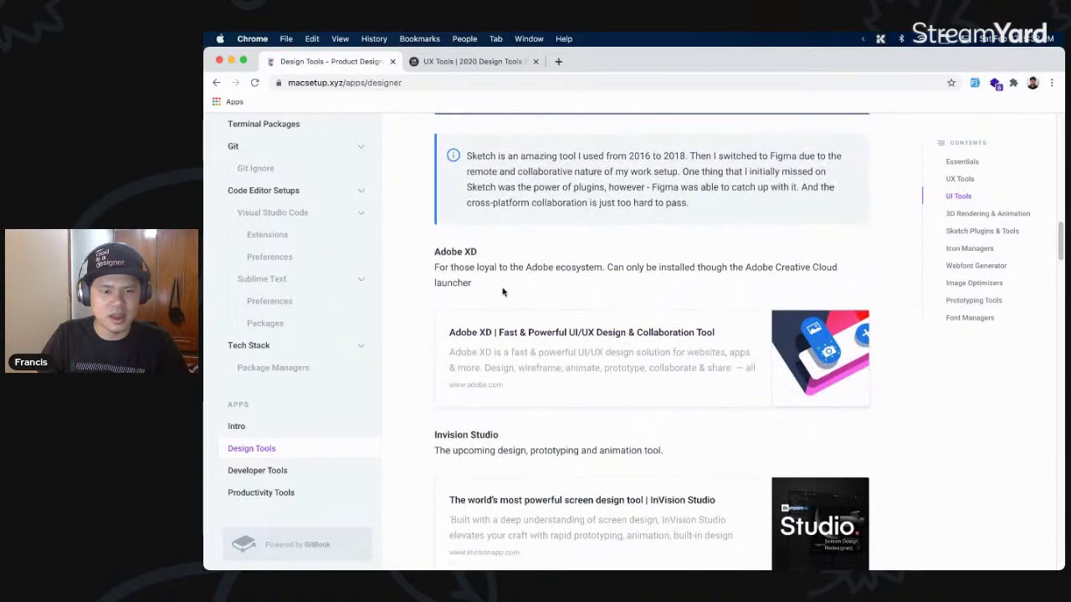
scroll(503, 293, "down", 10)
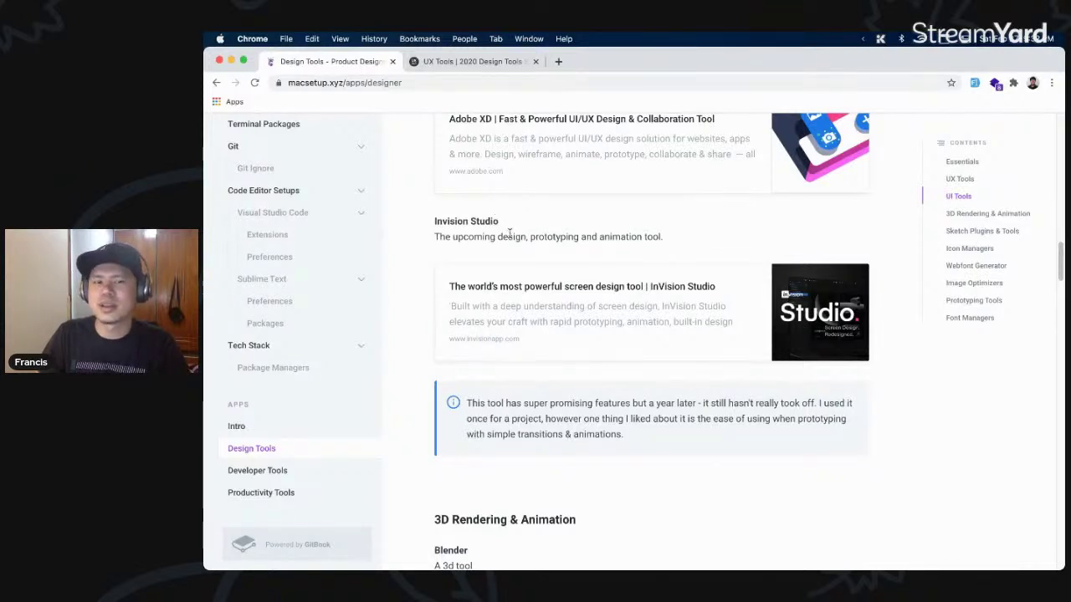
scroll(586, 241, "down", 8)
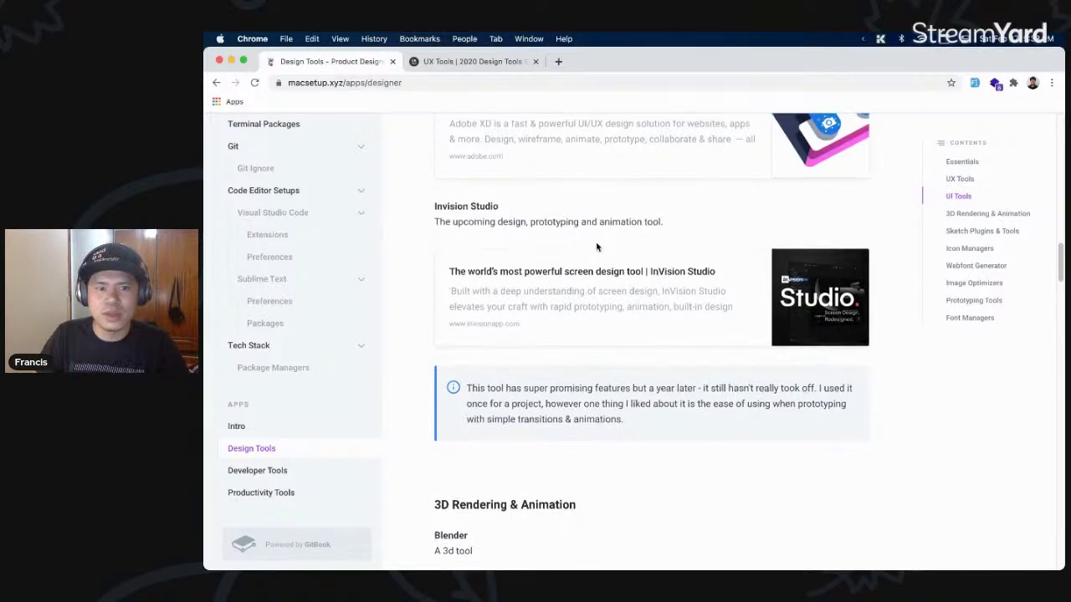
scroll(573, 241, "down", 3)
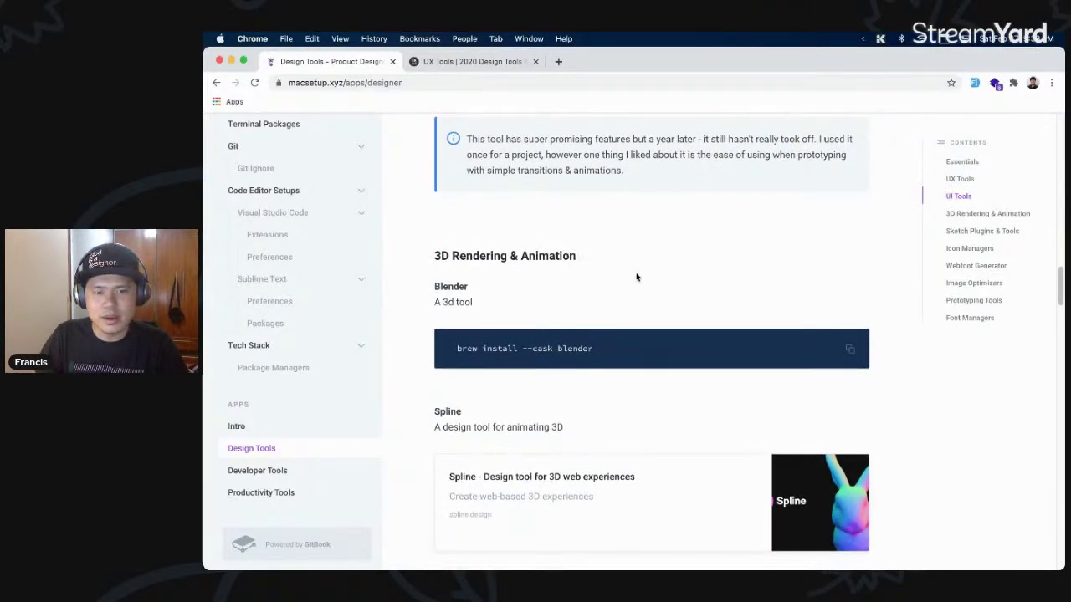
scroll(551, 276, "down", 12)
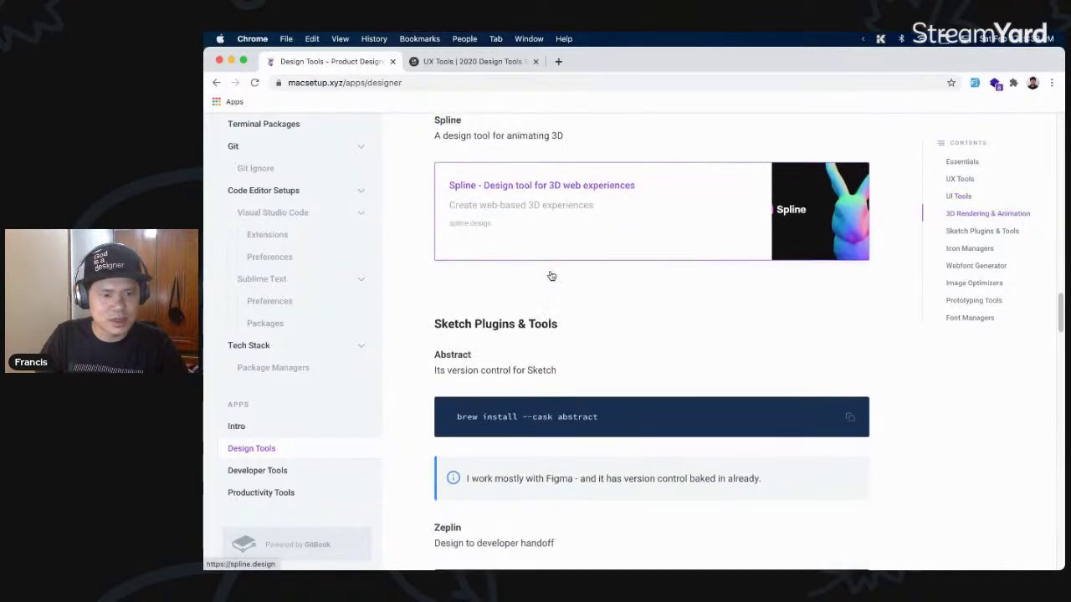
- Highlight the version-control-for-Sketch line and the word Abstract in Sketch Plugins & Tools
scroll(551, 276, "down", 3)
mouse_move(562, 312)
left_mouse_down()
mouse_move(441, 309)
mouse_move(429, 299)
left_mouse_up()
left_click(481, 295)
double_click(452, 296)
left_click(564, 296)
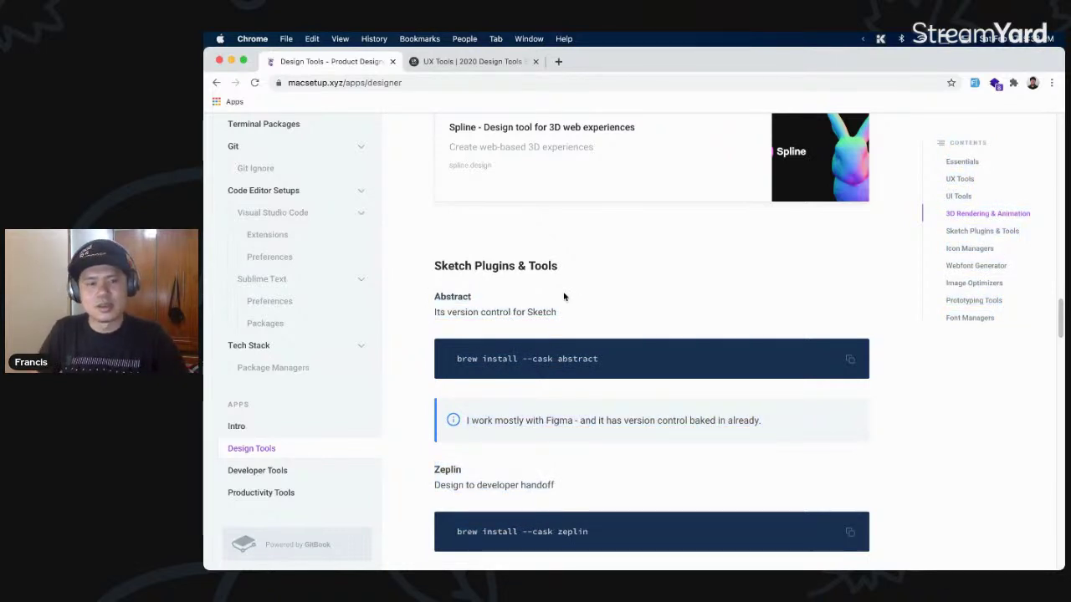
- Scroll around Sketch Plugins & Tools, search 'zeplin' in the ueli launcher, then dismiss it
scroll(564, 296, "down", 2)
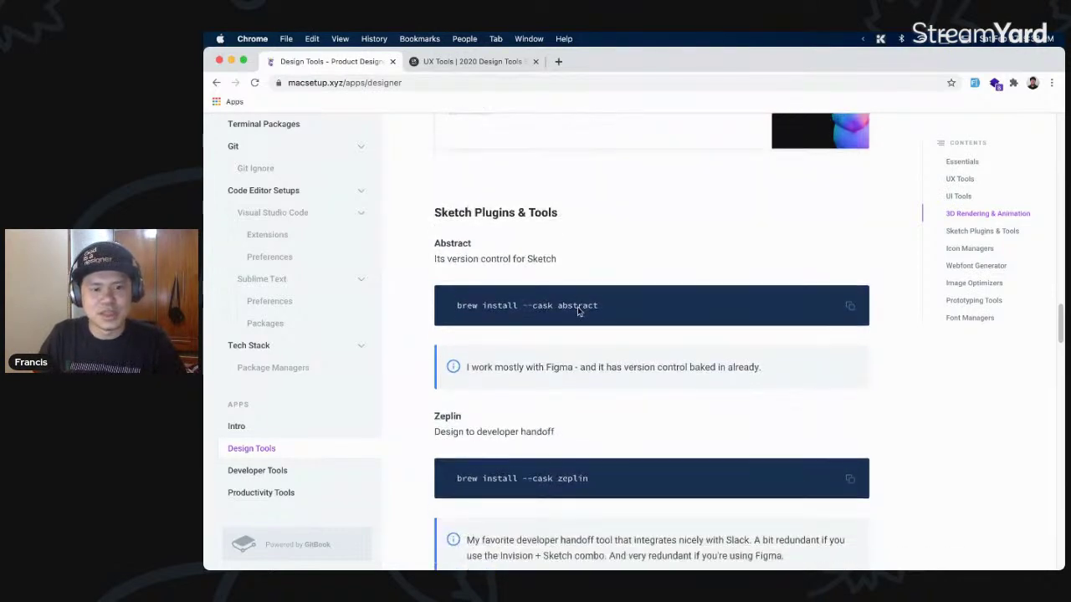
scroll(548, 430, "down", 1)
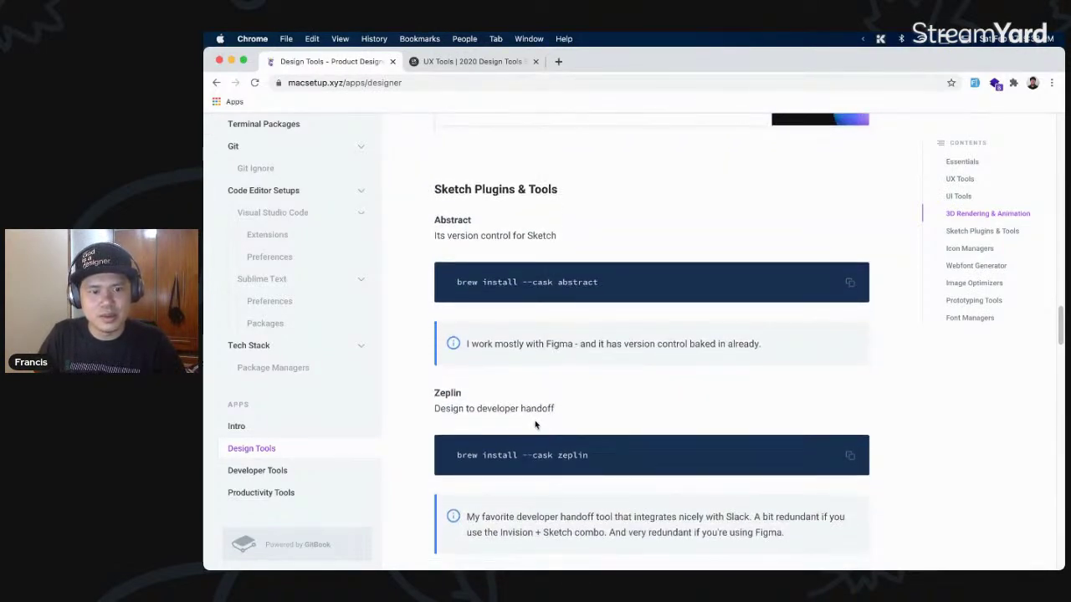
scroll(597, 393, "down", 5)
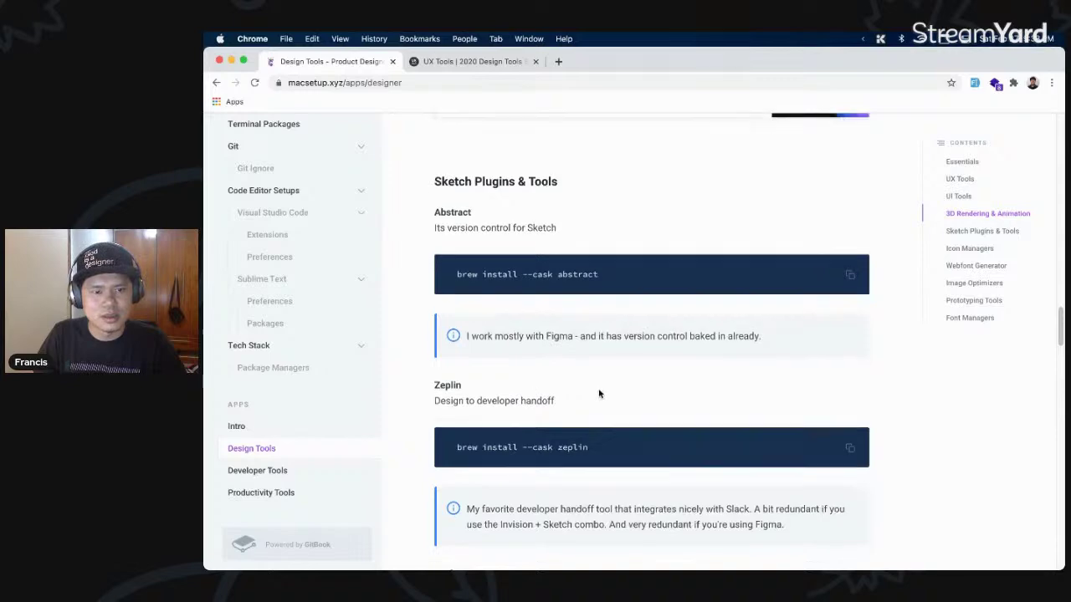
scroll(599, 392, "up", 3)
scroll(599, 392, "down", 3)
scroll(599, 394, "up", 2)
scroll(599, 394, "up", 3)
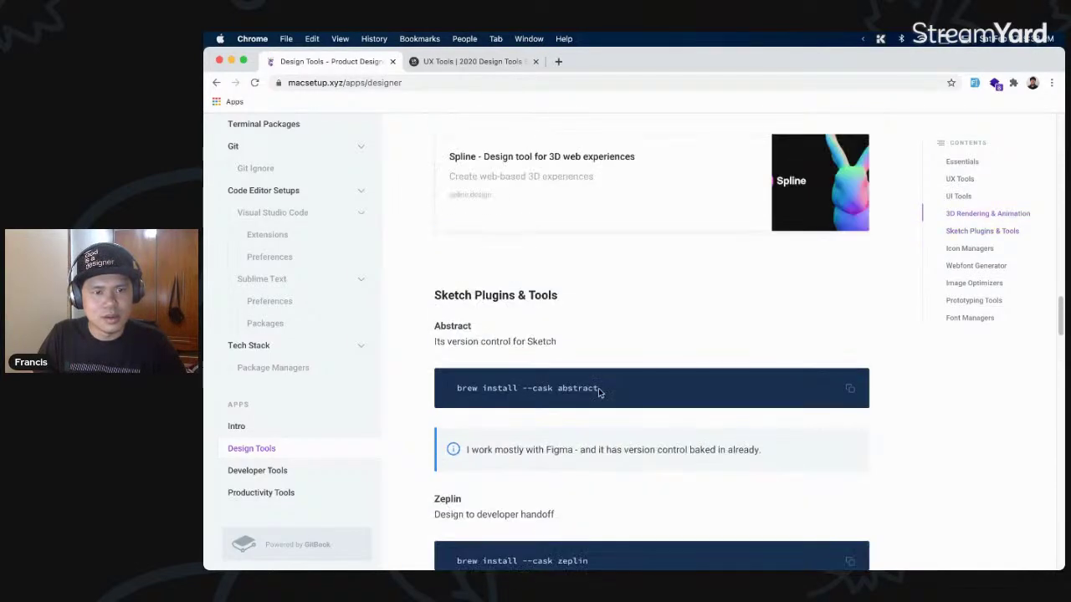
key("alt+space")
type("zeplin")
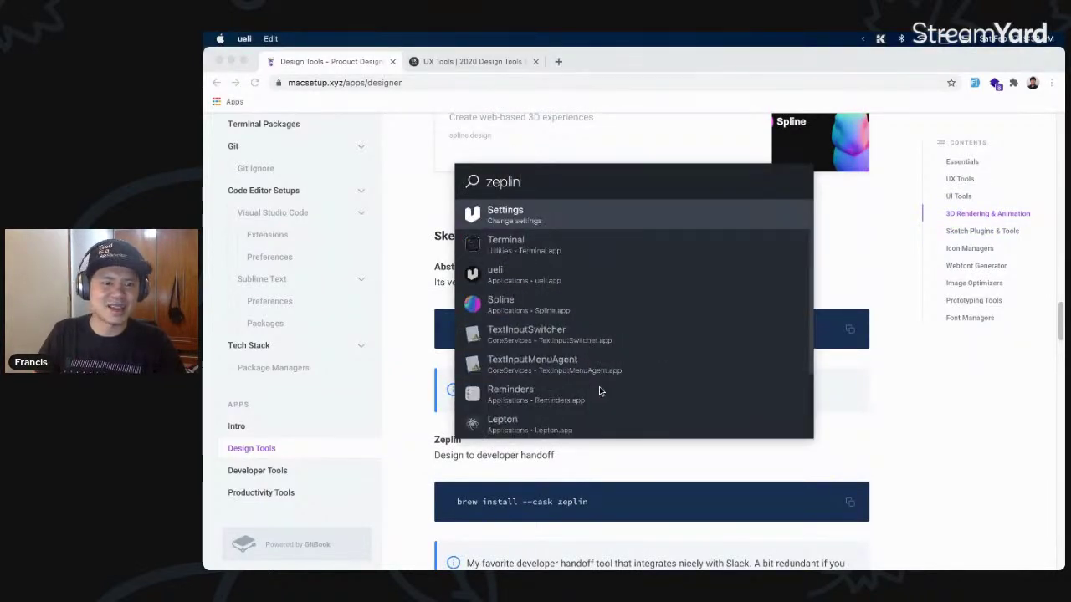
key("Escape")
- Scroll down to the Icon Managers section listing Iconjar and Nucleo
scroll(609, 268, "down", 2)
scroll(608, 268, "down", 3)
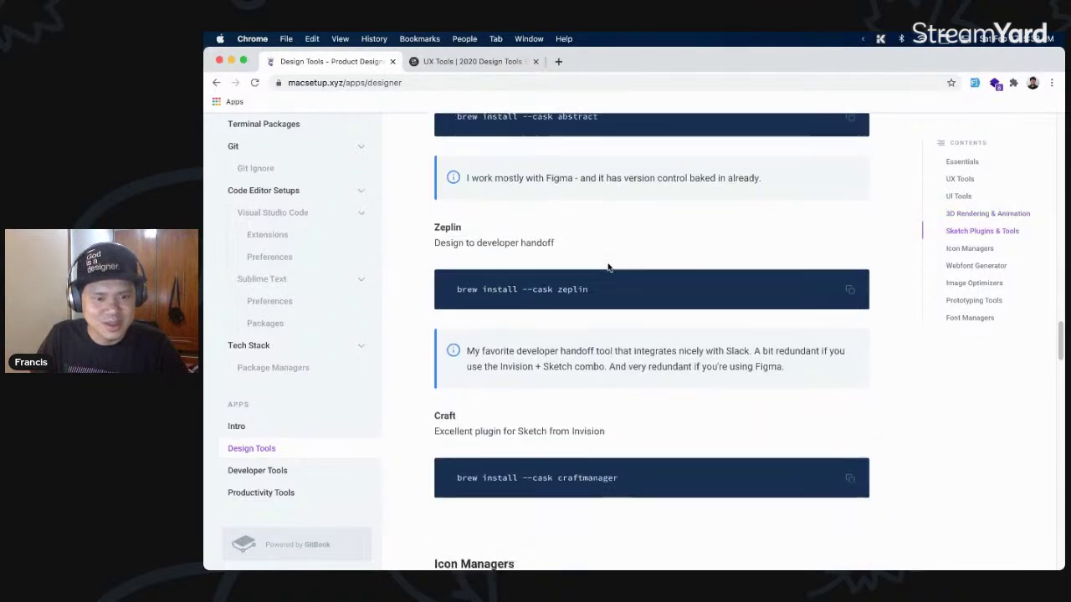
scroll(622, 286, "down", 1)
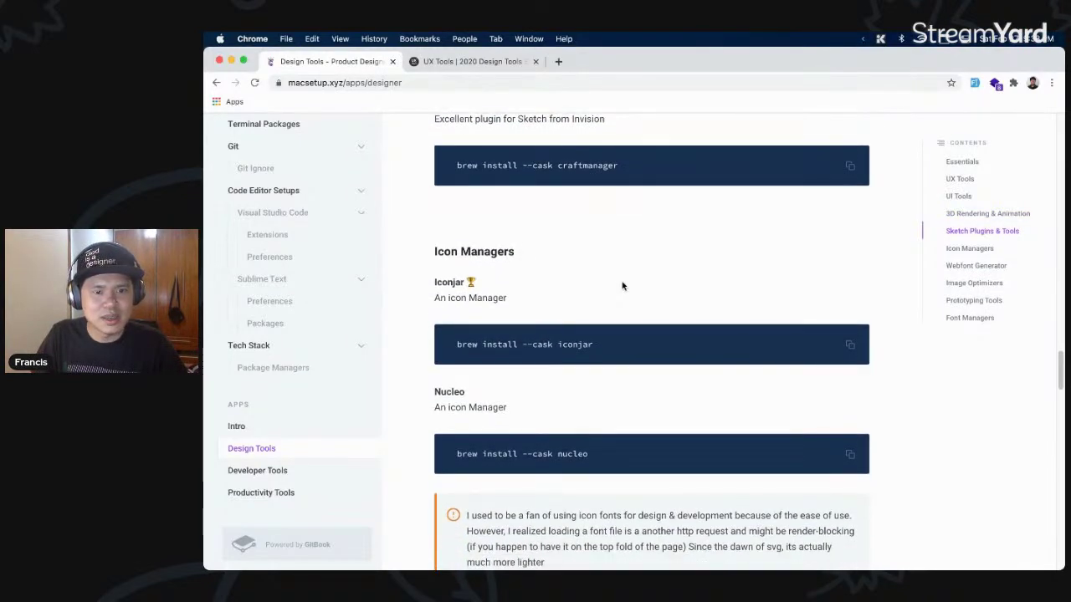
scroll(650, 293, "down", 1)
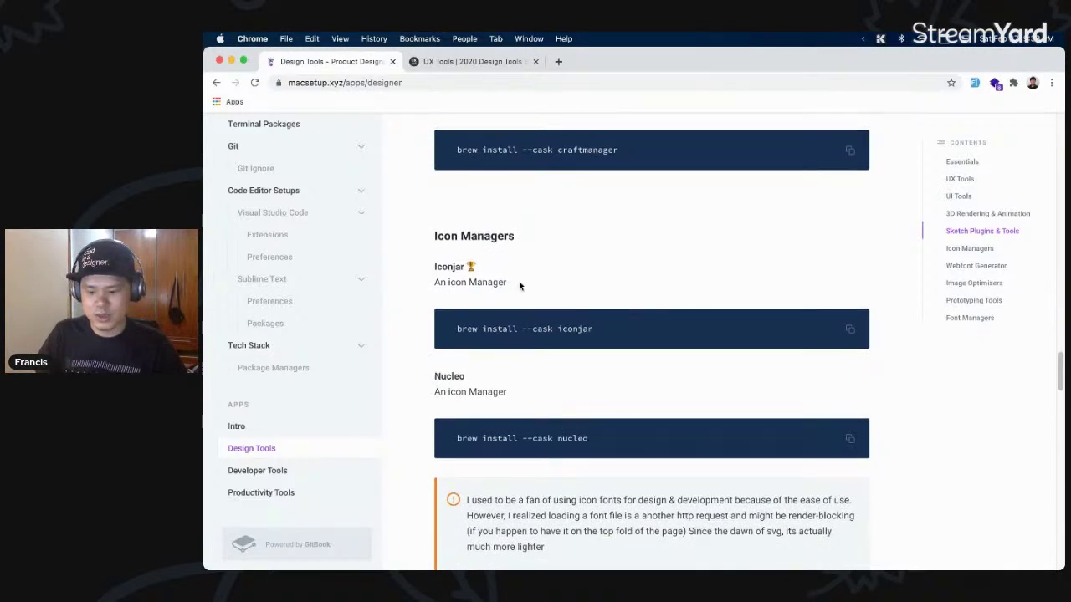
- Launch IconJar from ueli with 'ico' and quit it at the expired-trial notice
key("alt+space")
type("ico")
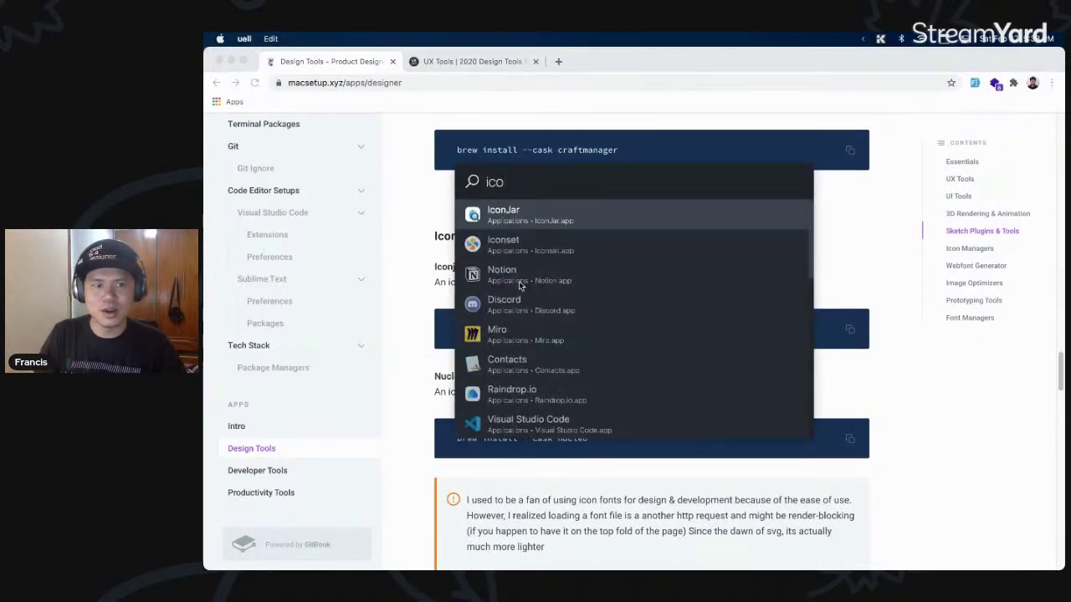
key("Return")
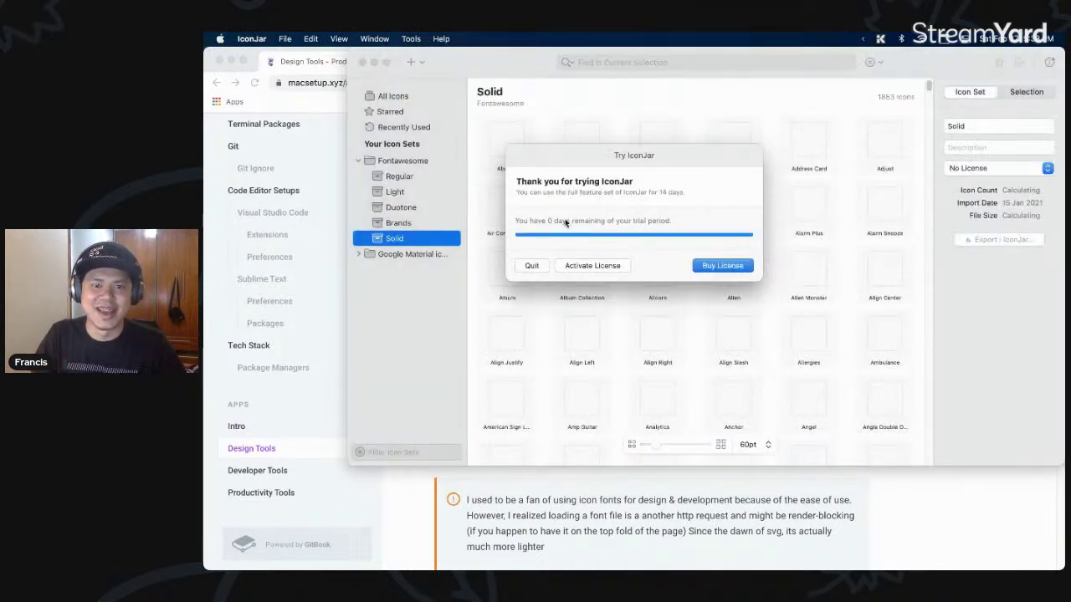
left_click(532, 265)
- Launch Iconset from ueli by searching 'icon' and choosing the second result
key("alt+space")
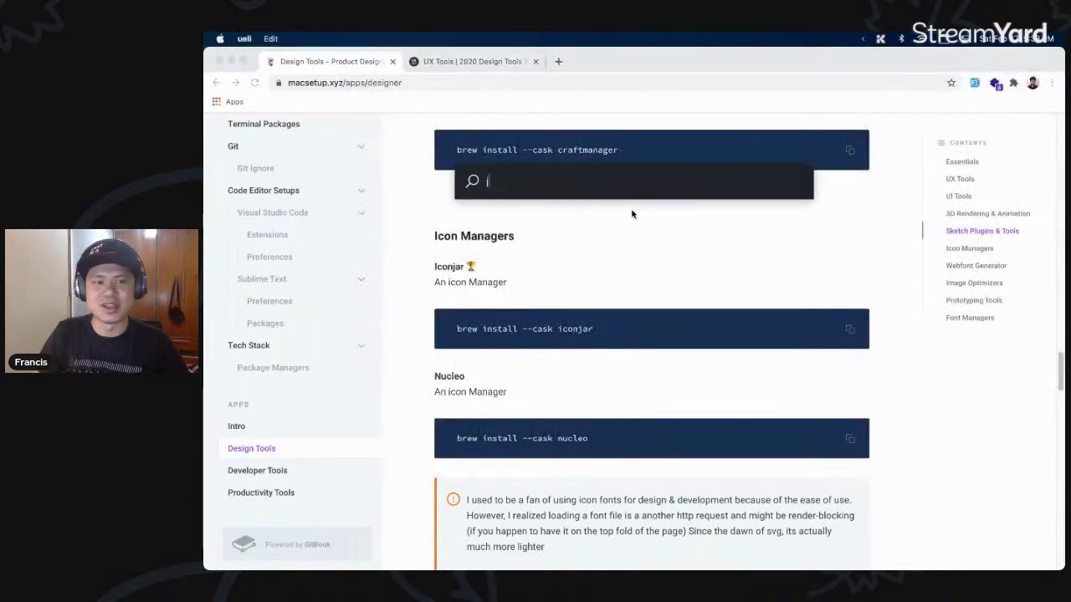
type("icon")
key("Down")
key("Return")
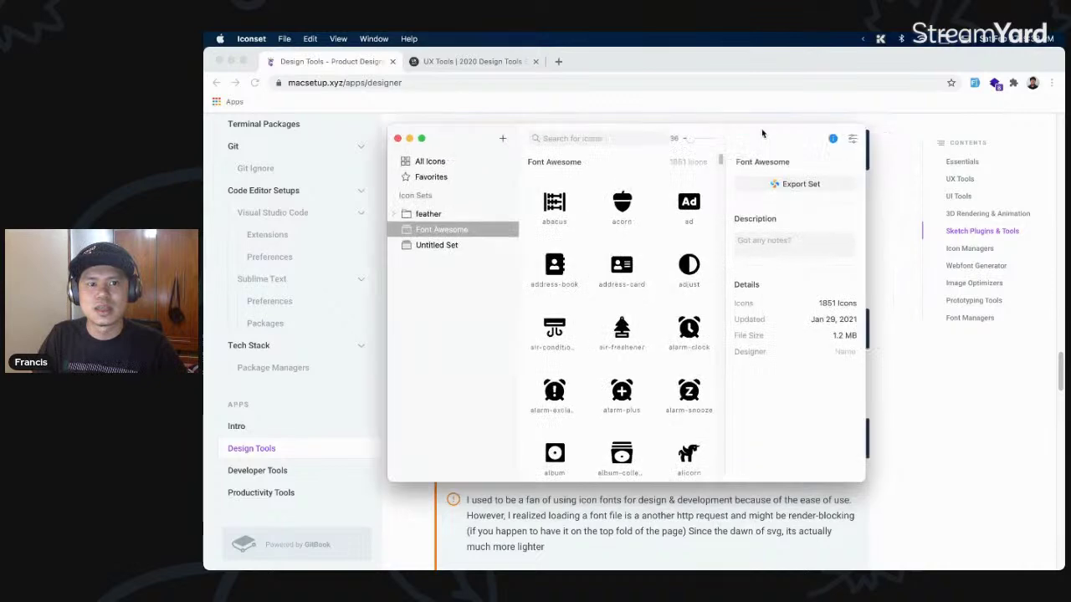
- Enlarge the Iconset window, search icons for 'home', then clear the search
left_click_drag(830, 471, 976, 492)
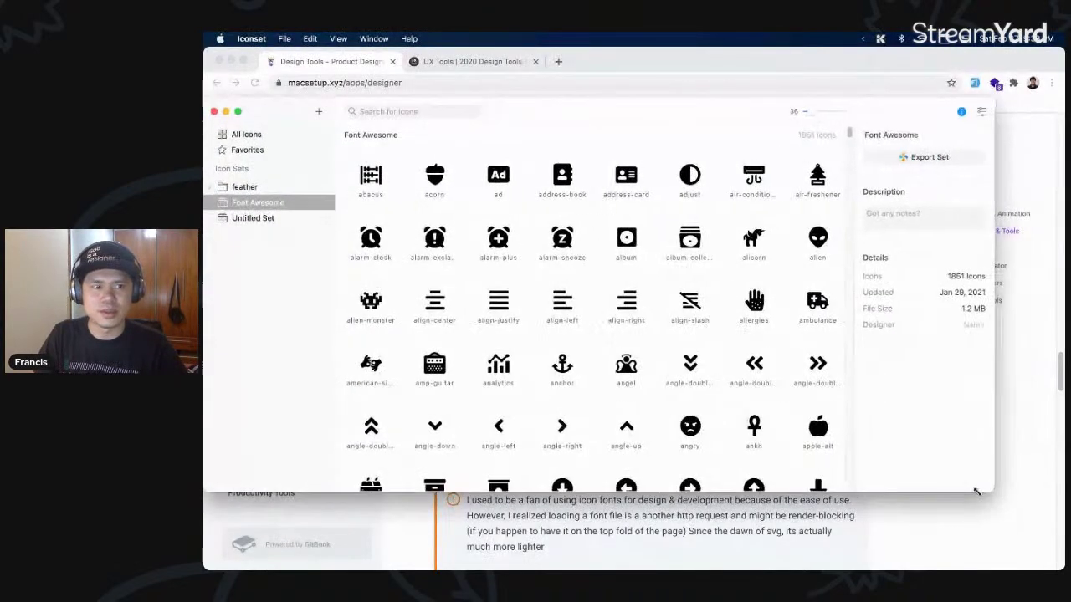
left_click(452, 109)
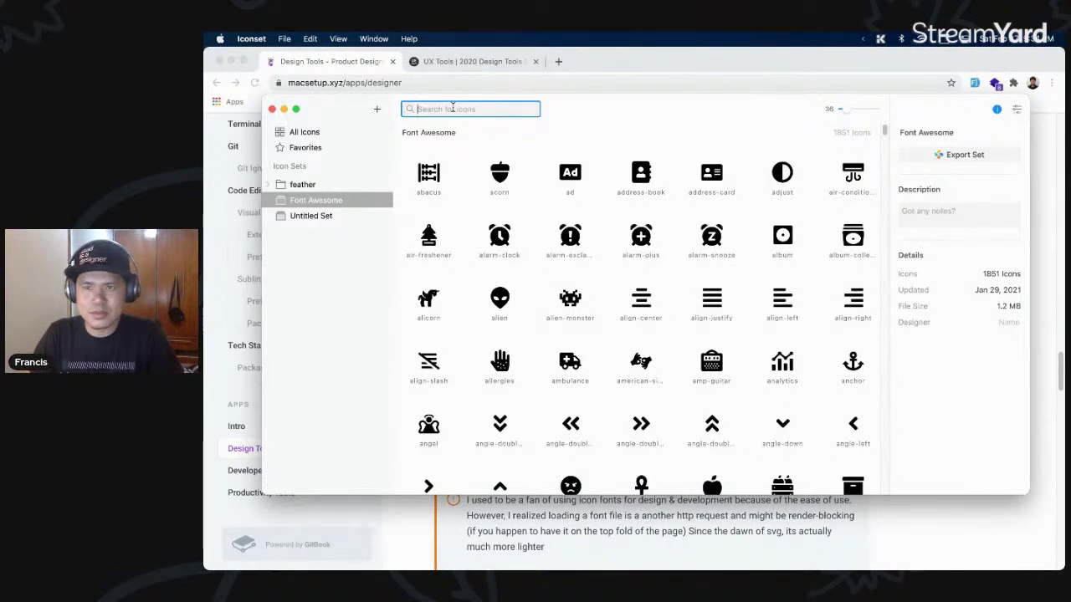
type("home")
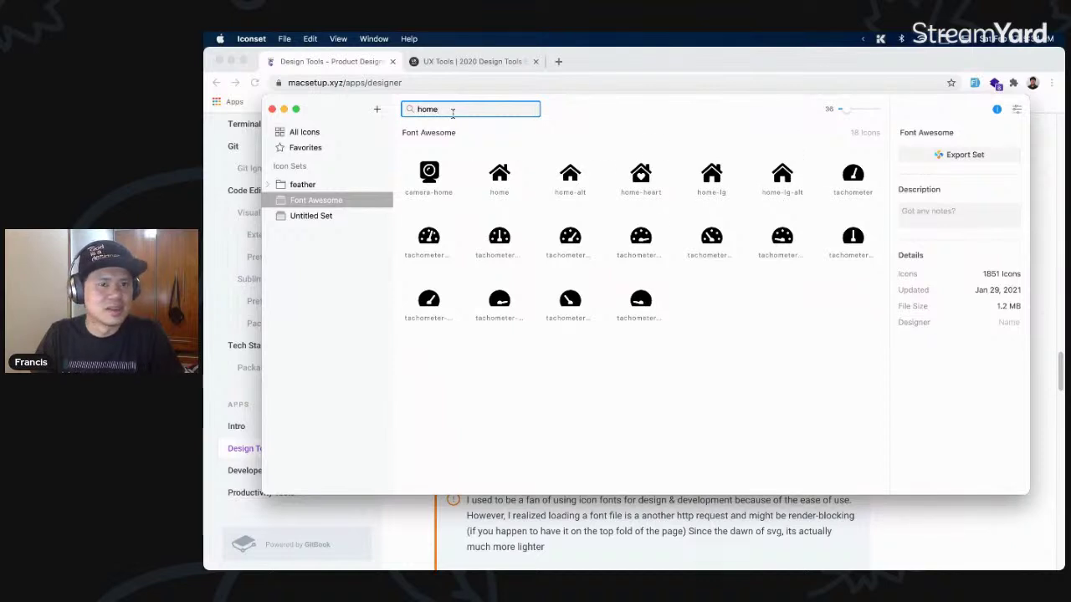
key("super+a")
key("BackSpace")
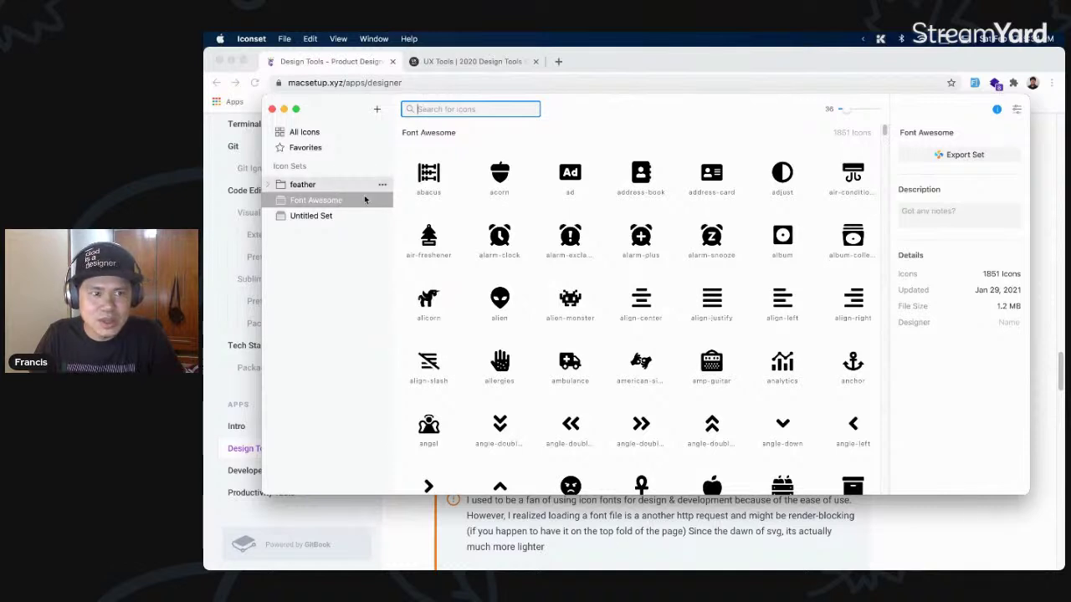
- Compare the feather and Untitled Set contents, then delete the empty feather set
left_click(380, 183)
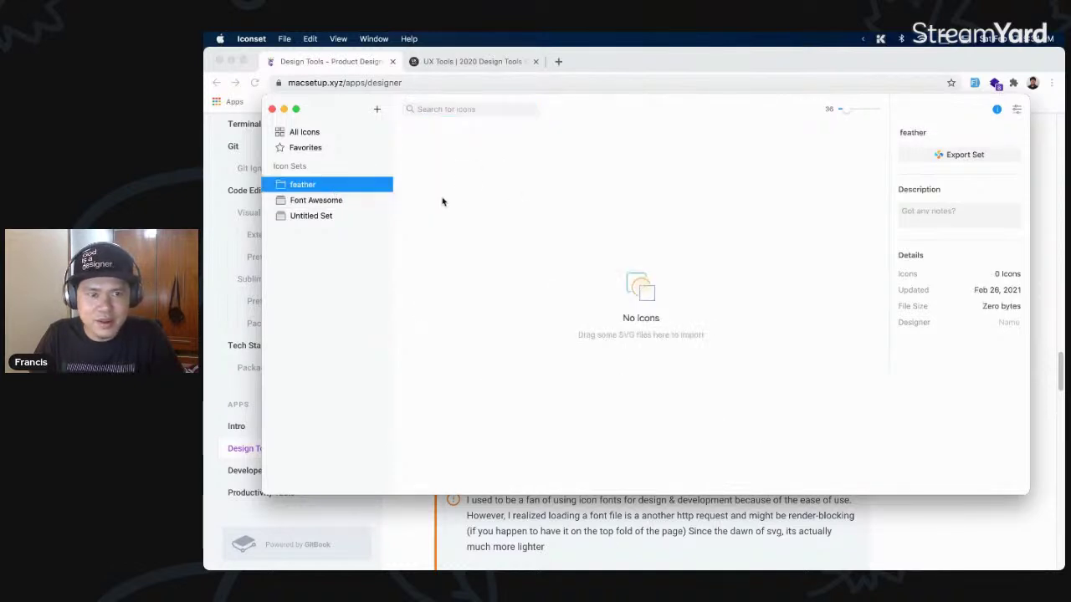
left_click(318, 215)
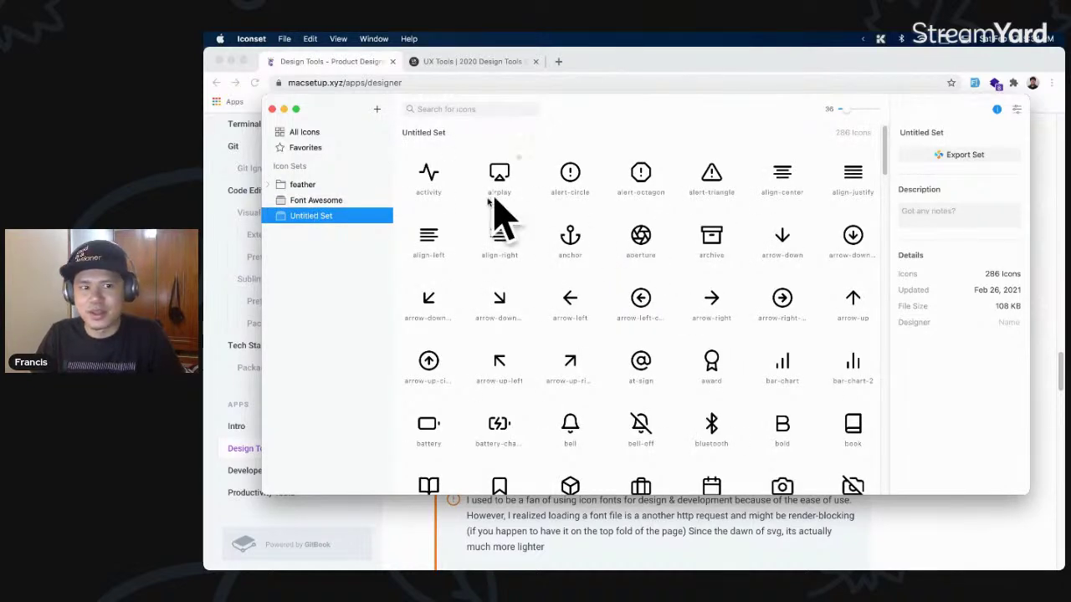
right_click(323, 188)
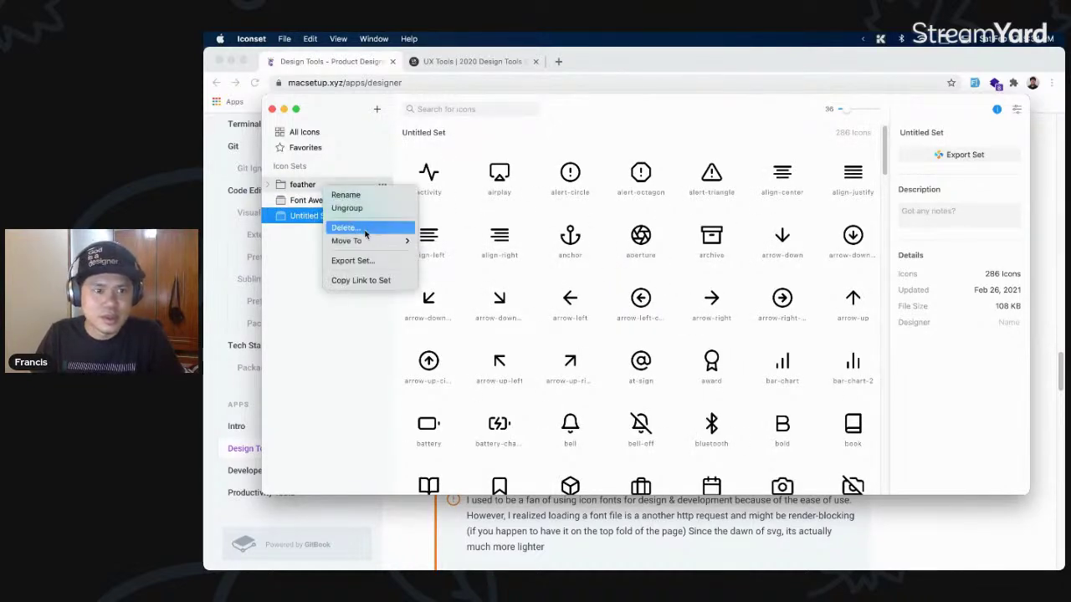
left_click(368, 230)
left_click(658, 260)
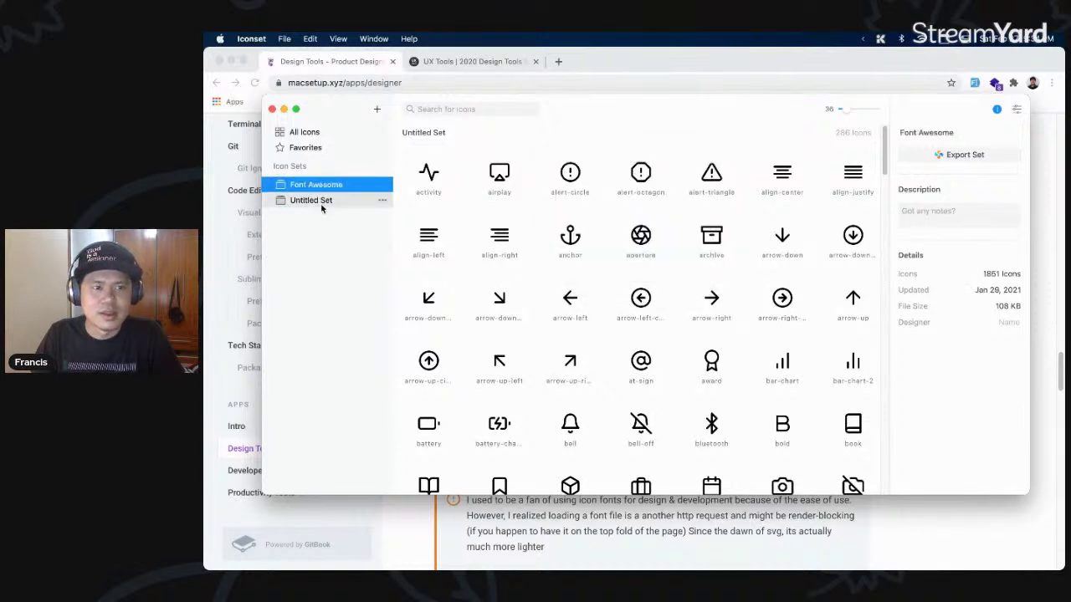
- Rename Untitled Set to 'Feather' and return to Chrome
left_click(307, 203)
right_click(311, 201)
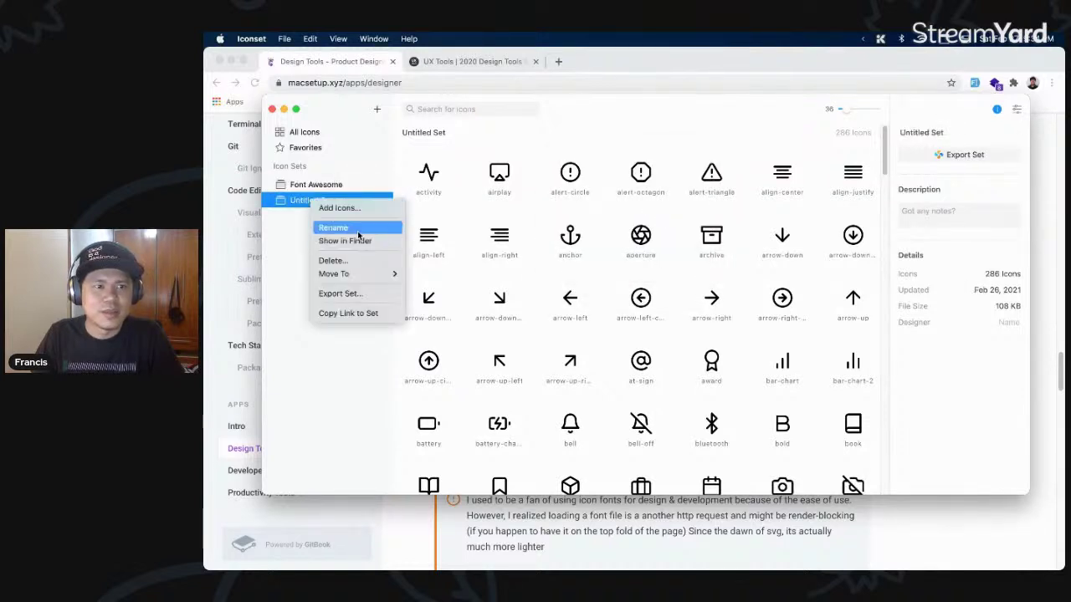
left_click(357, 228)
type("Feat")
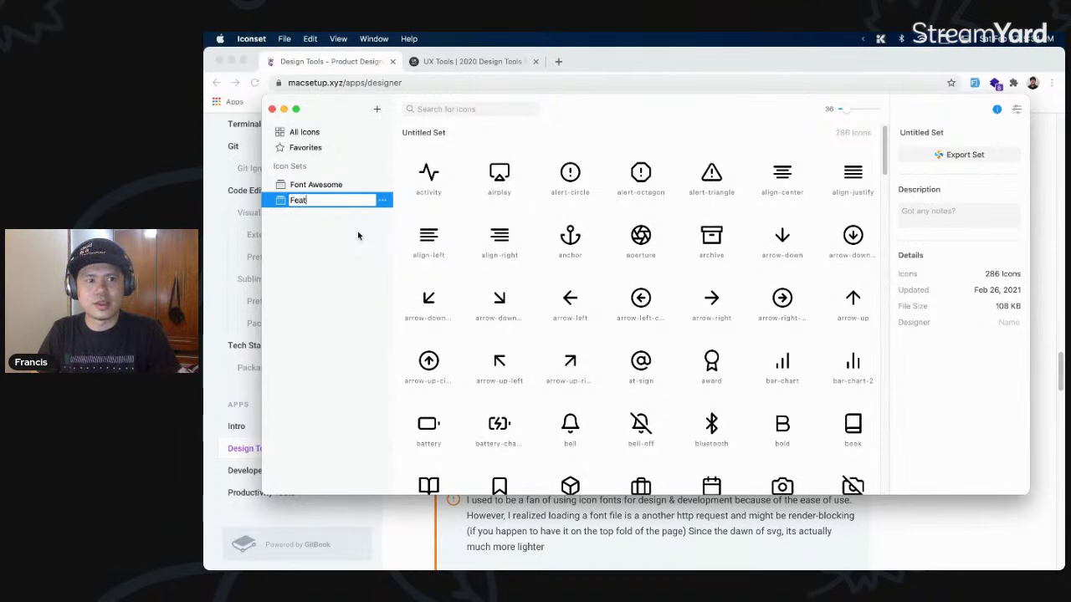
type("her")
key("Return")
left_click(689, 72)
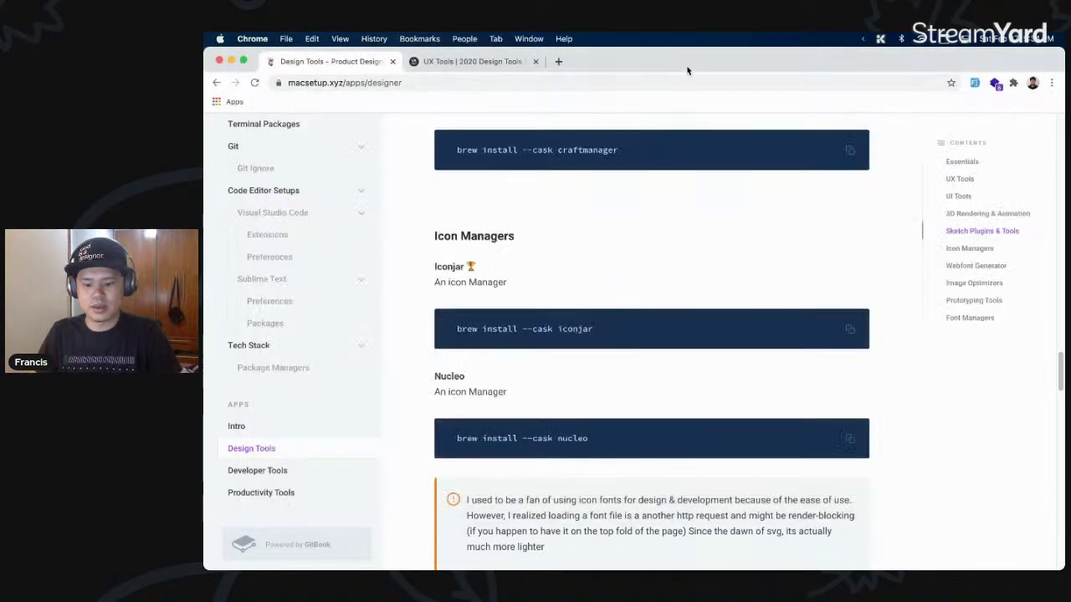
- Search 'feather icons' in a new tab and open feathericons.com
key("super+t")
type("feather icons")
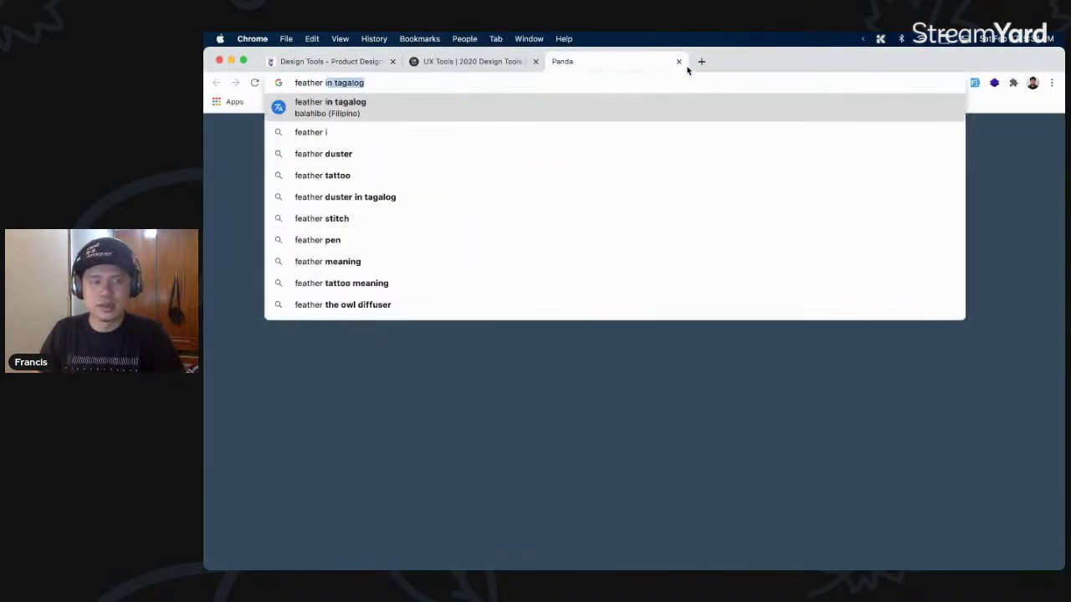
key("Return")
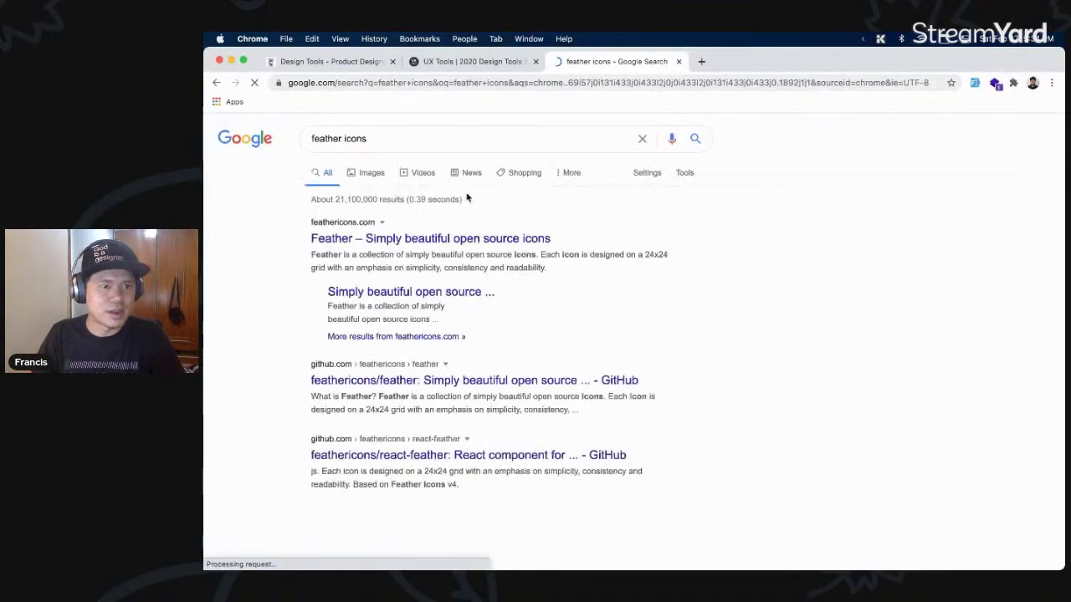
left_click(478, 238)
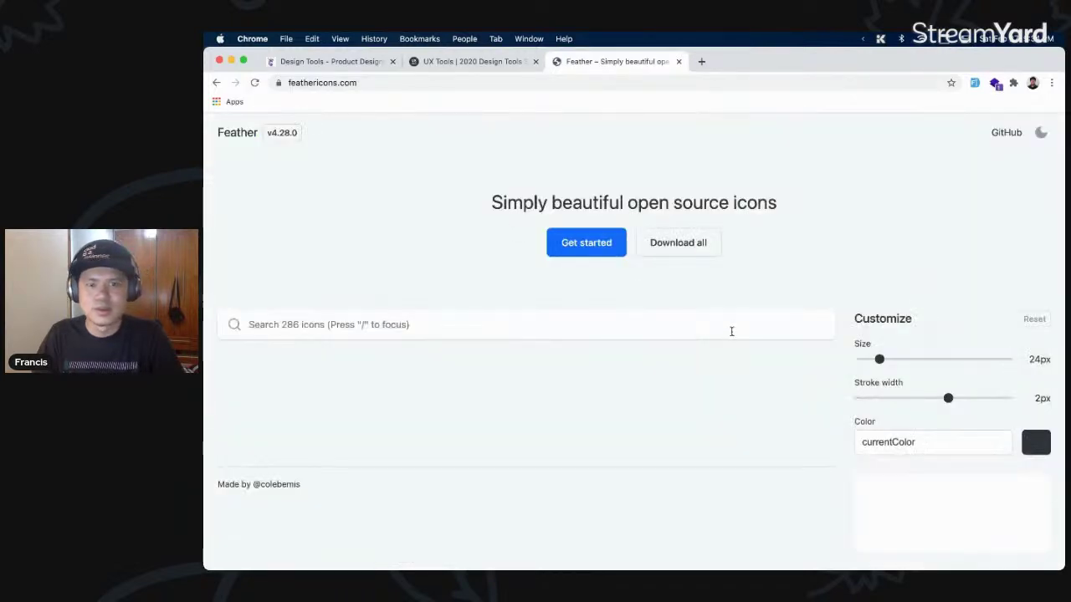
- Preview the Feather icons at 36px size and adjusted stroke width, then close the tab
scroll(737, 315, "down", 3)
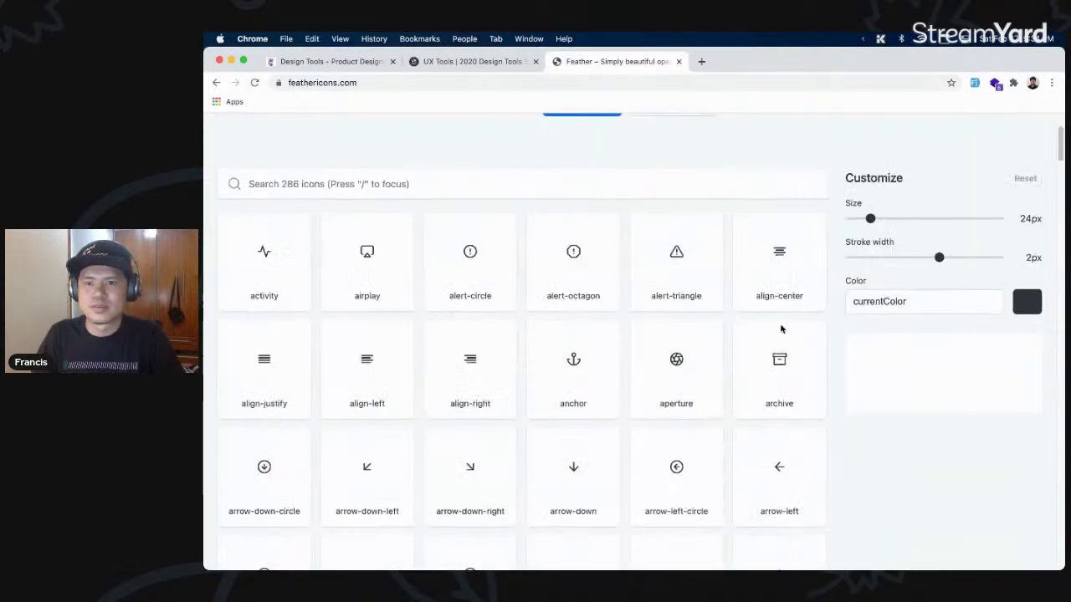
scroll(795, 314, "up", 1)
left_click_drag(874, 235, 906, 240)
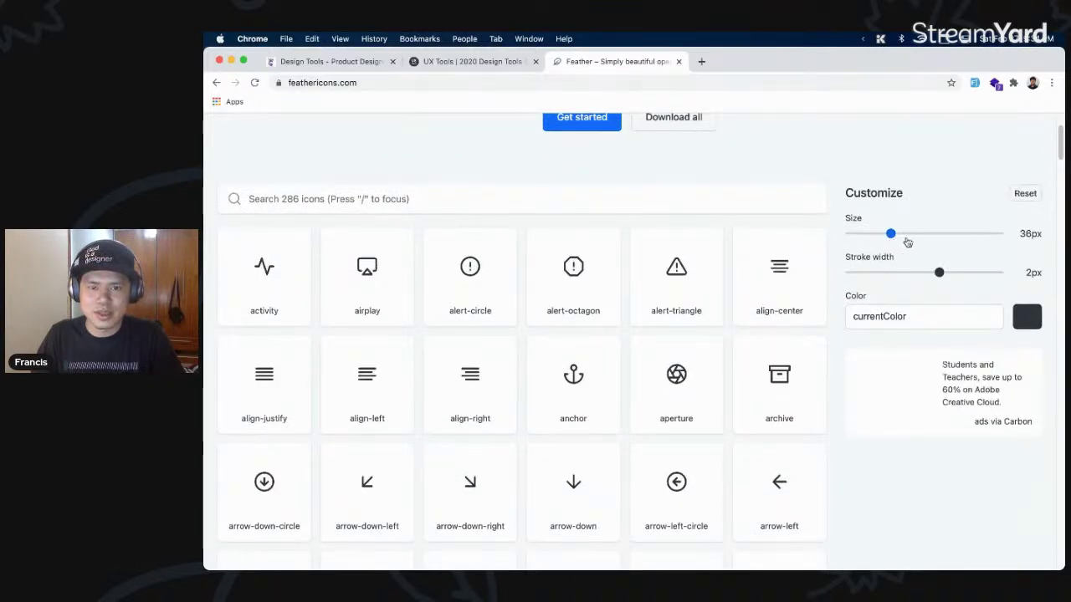
mouse_move(938, 275)
left_mouse_down()
mouse_move(912, 280)
mouse_move(939, 280)
left_mouse_up()
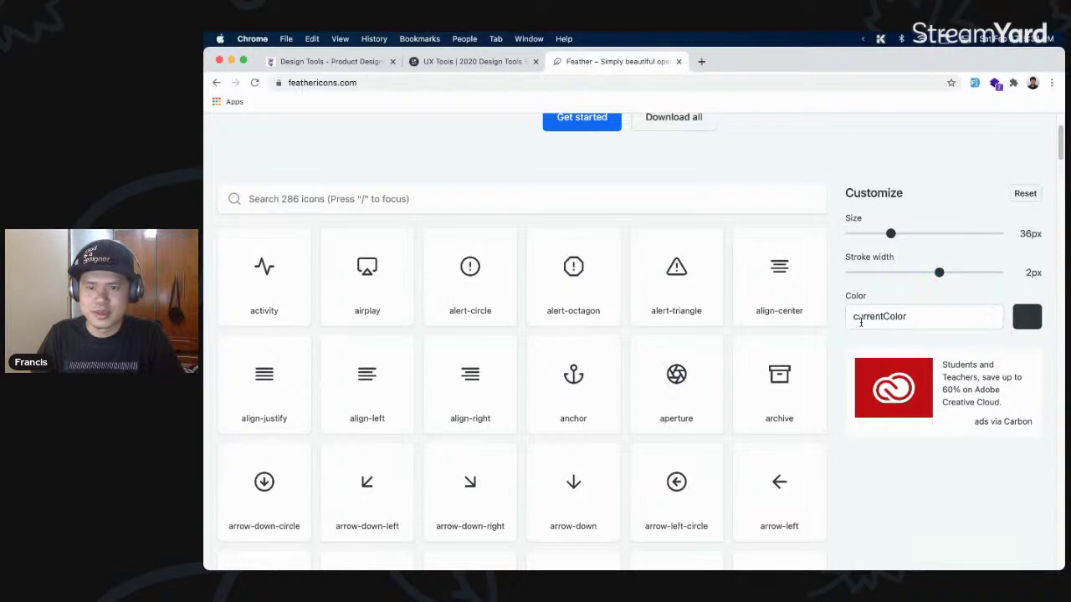
scroll(410, 230, "up", 3)
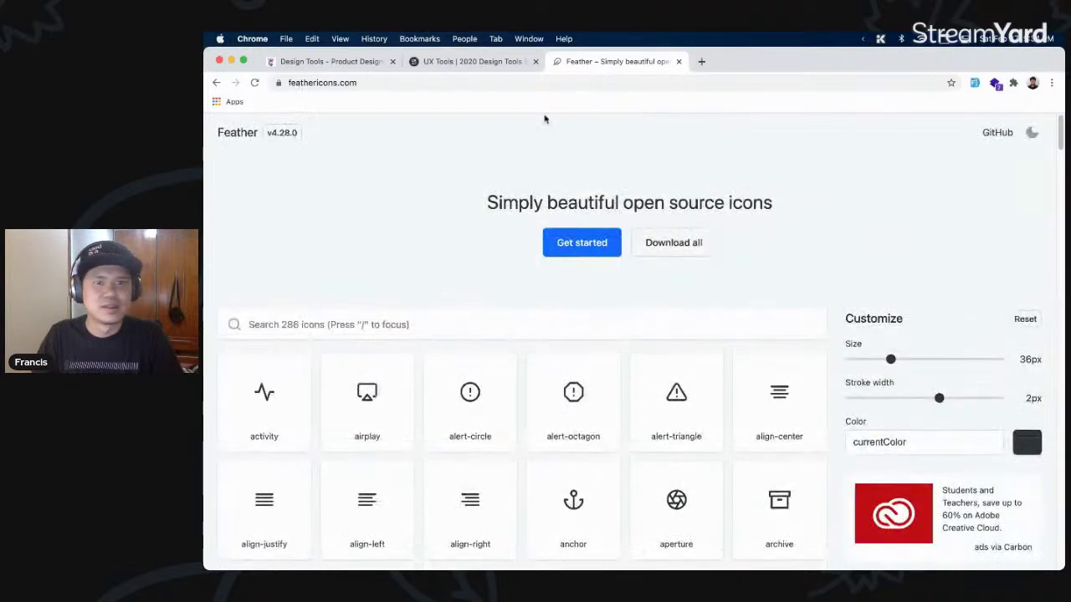
key("super+w")
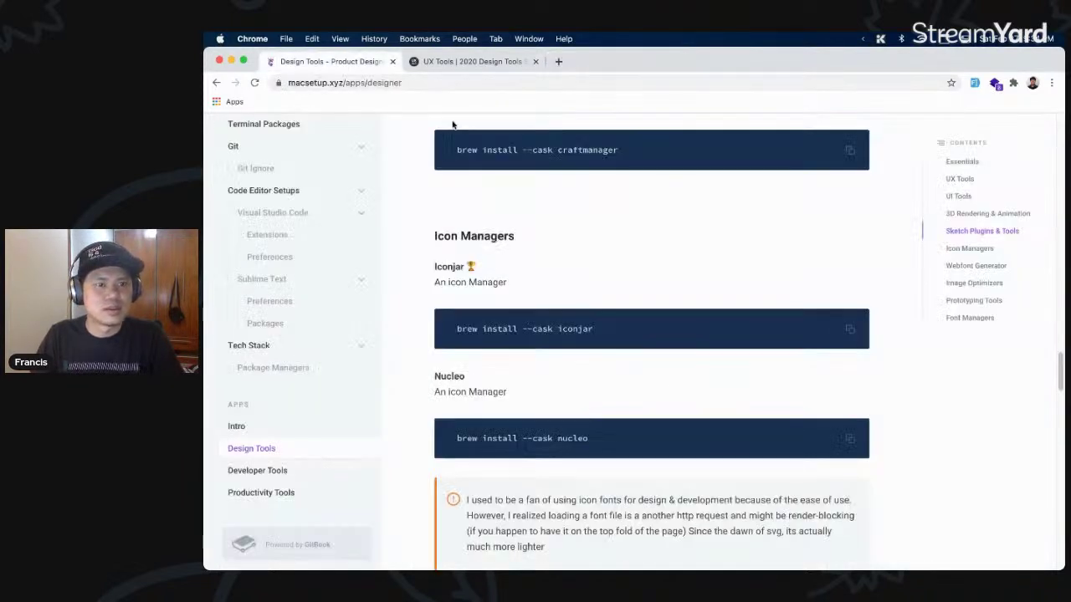
- Scroll down the guide to the Webfont Generator section showing Fontplop
scroll(577, 270, "down", 5)
scroll(500, 256, "up", 5)
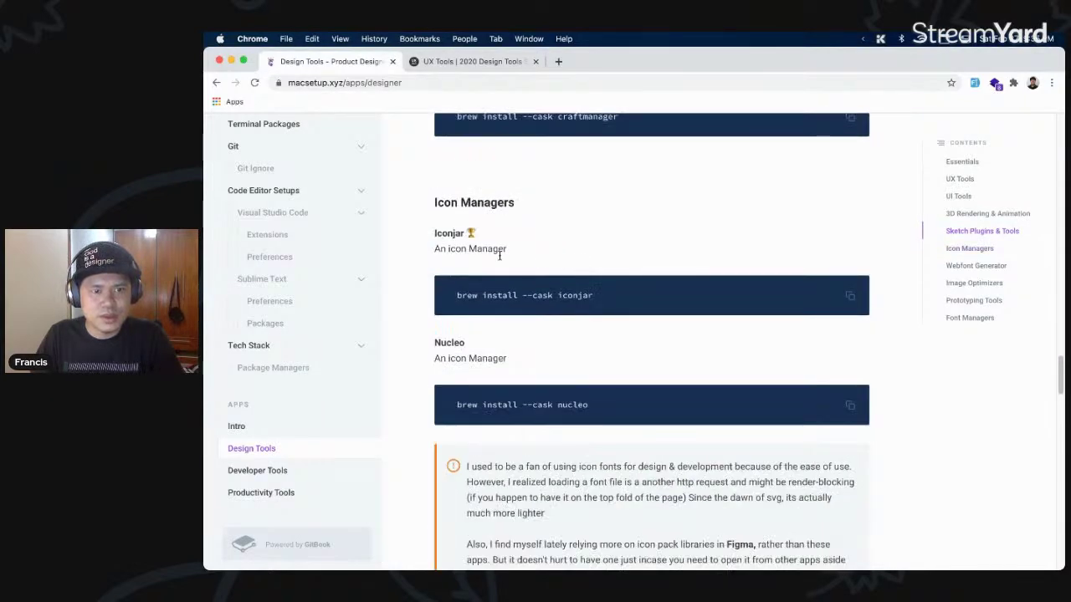
scroll(459, 353, "down", 5)
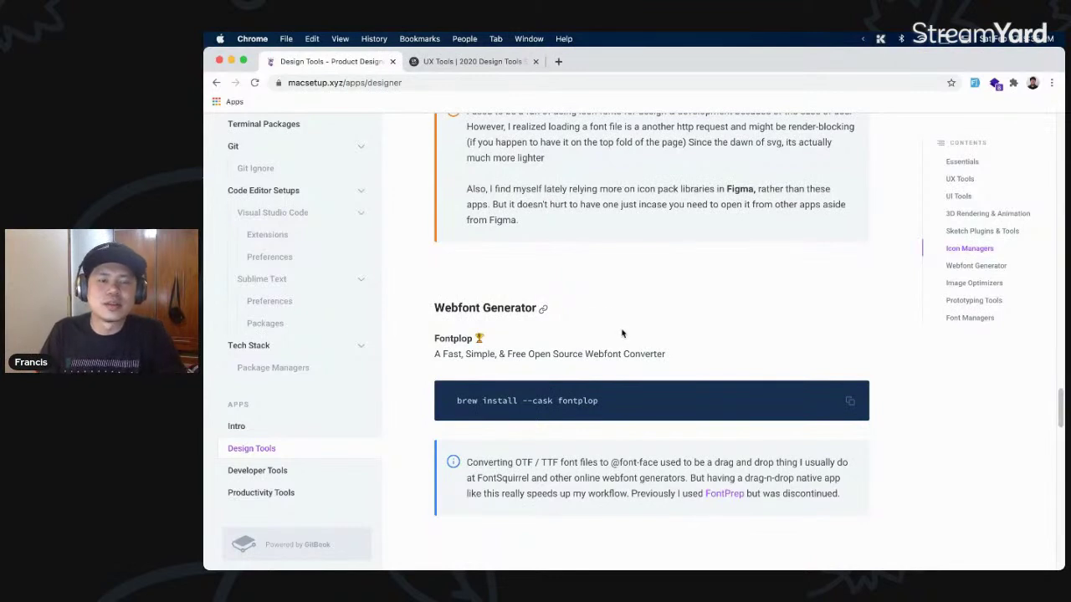
scroll(610, 328, "down", 1)
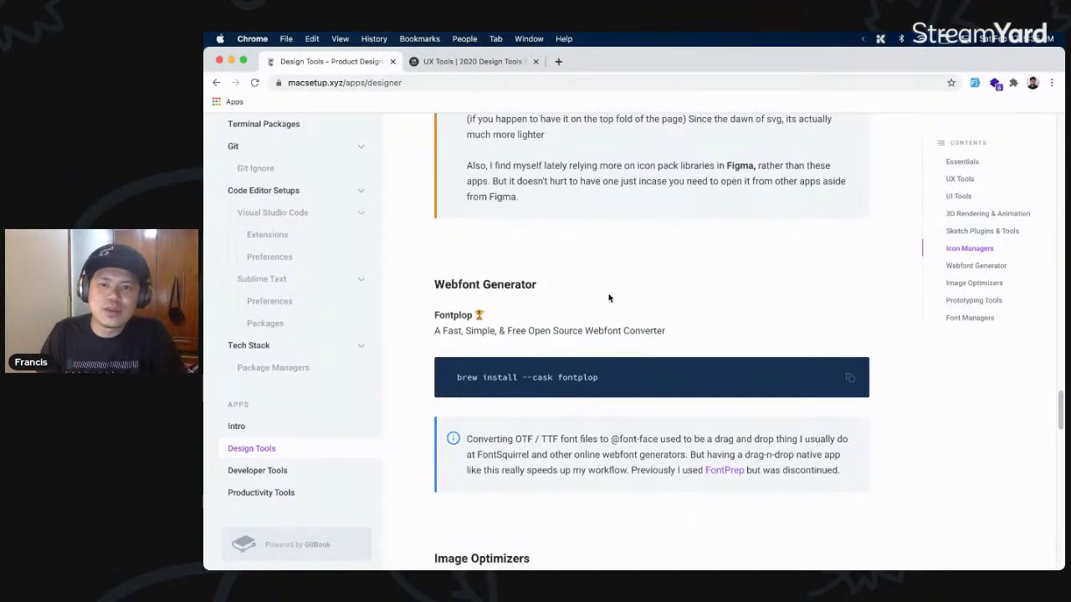
- Load fonts.google.com in a new tab by entering 'fonts'
key("super+t")
type("fonts.google.com")
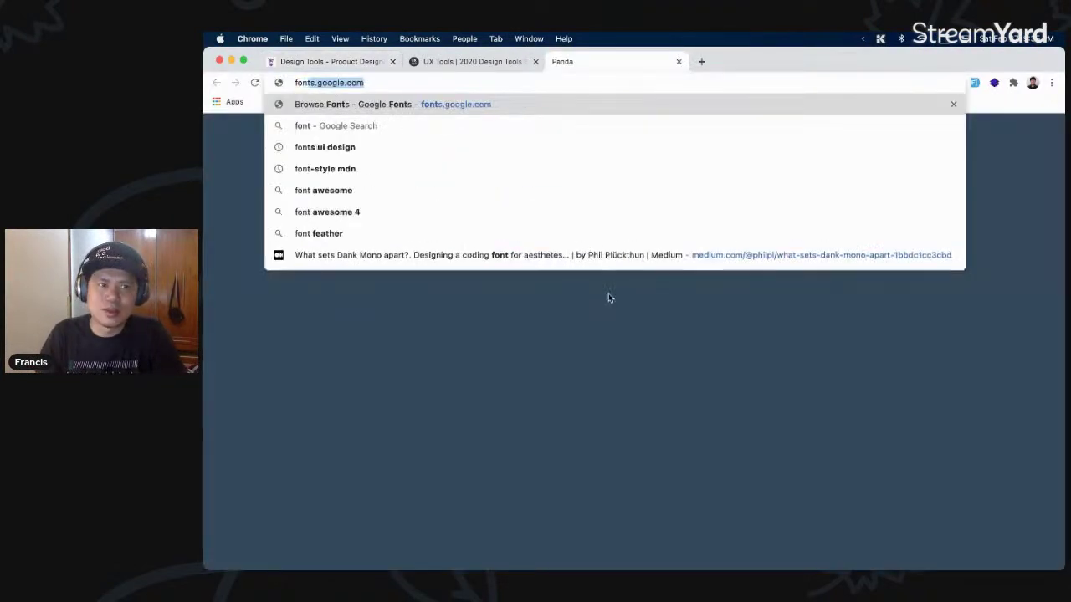
key("Return")
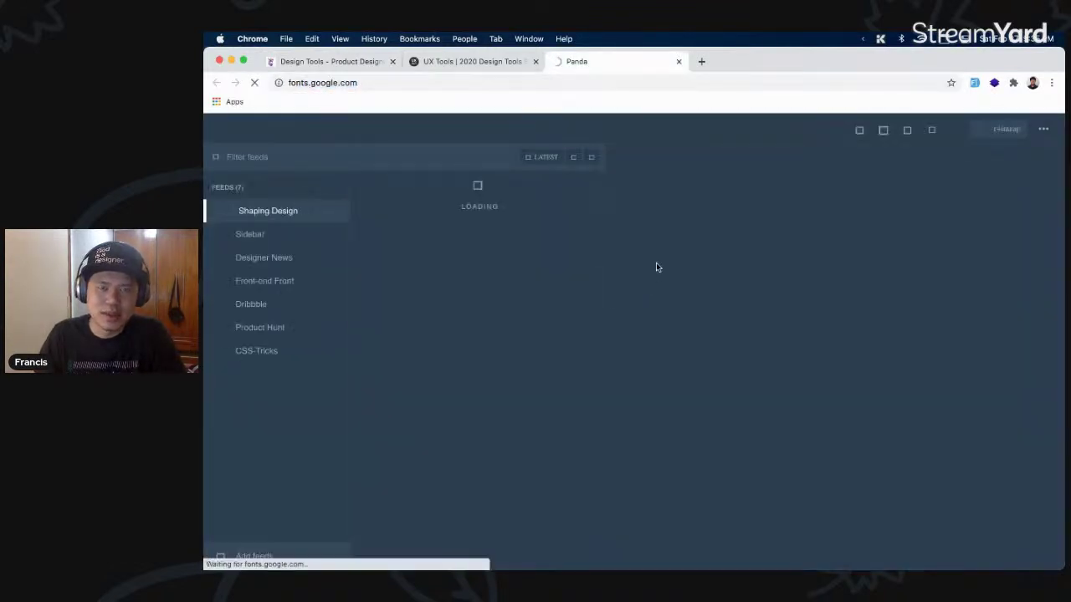
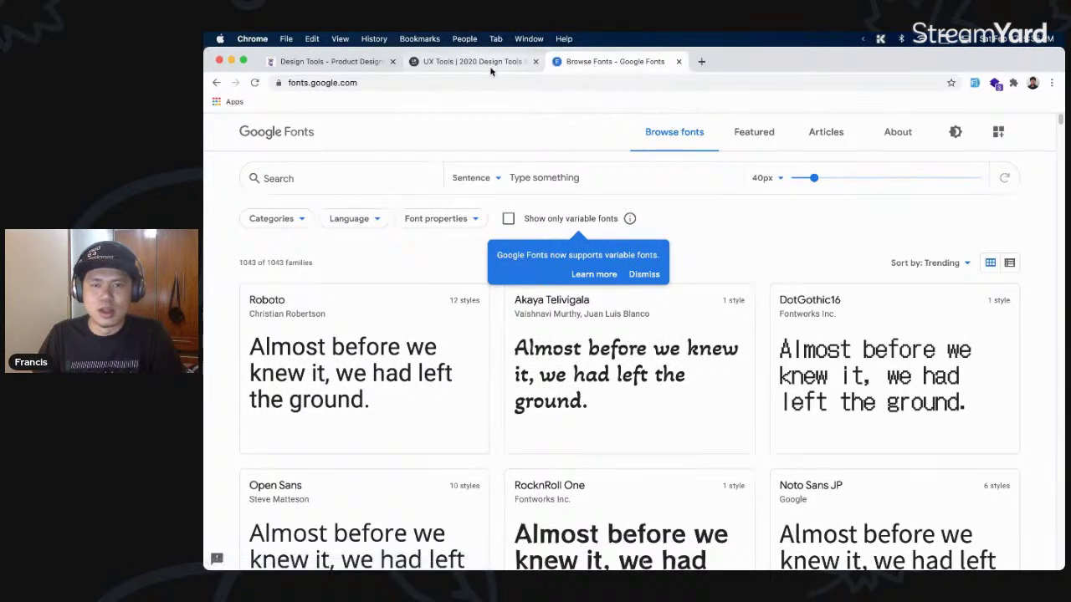
- Close the Google Fonts tab to return to the Design Tools page, and bring up the app launcher
left_click(636, 83)
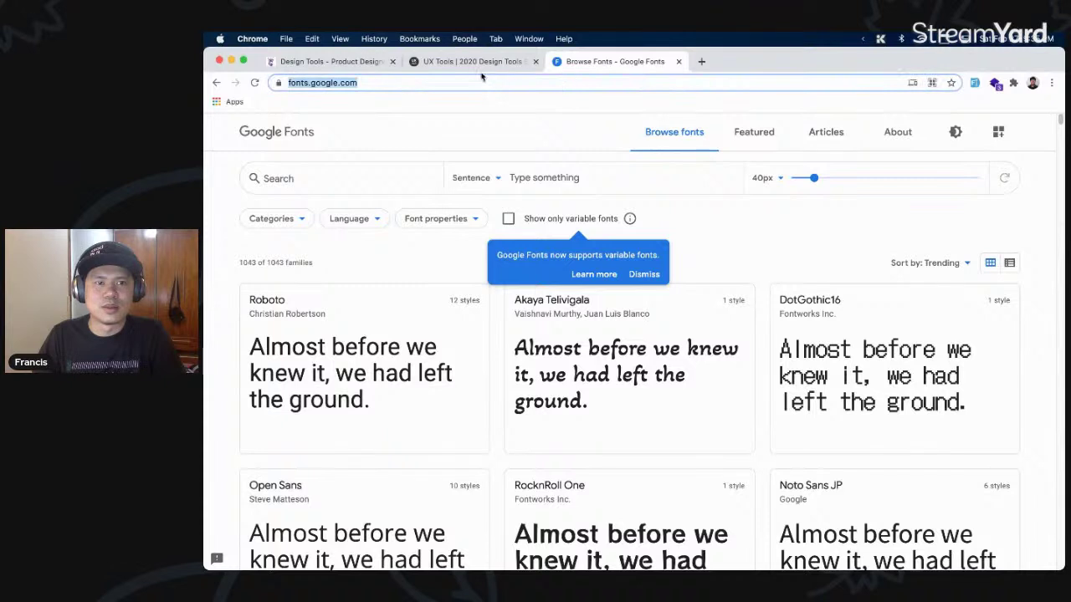
left_click(622, 81)
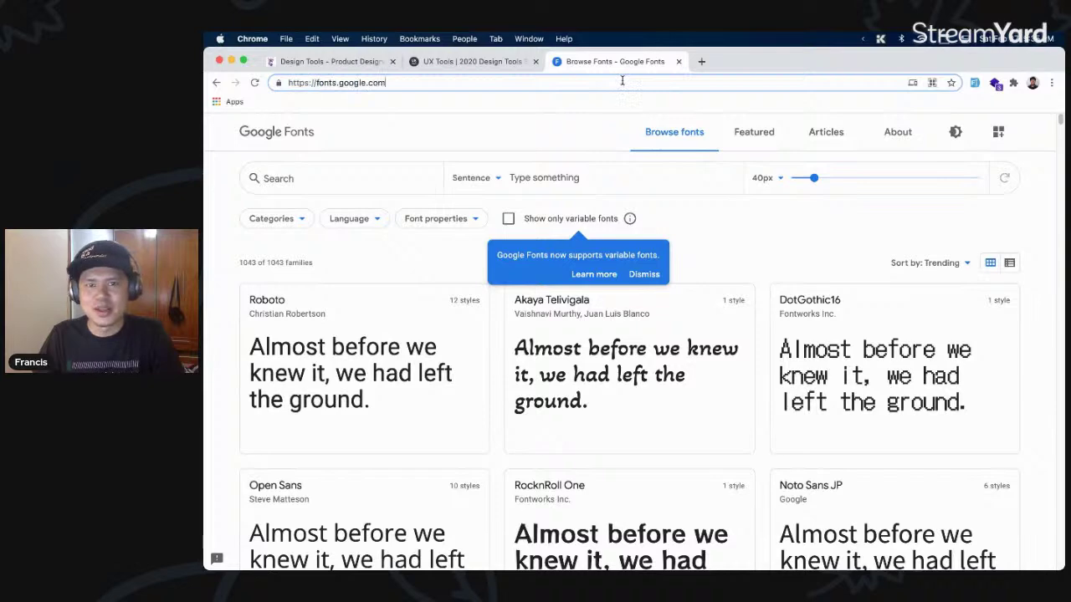
key("super+w")
key("alt+space")
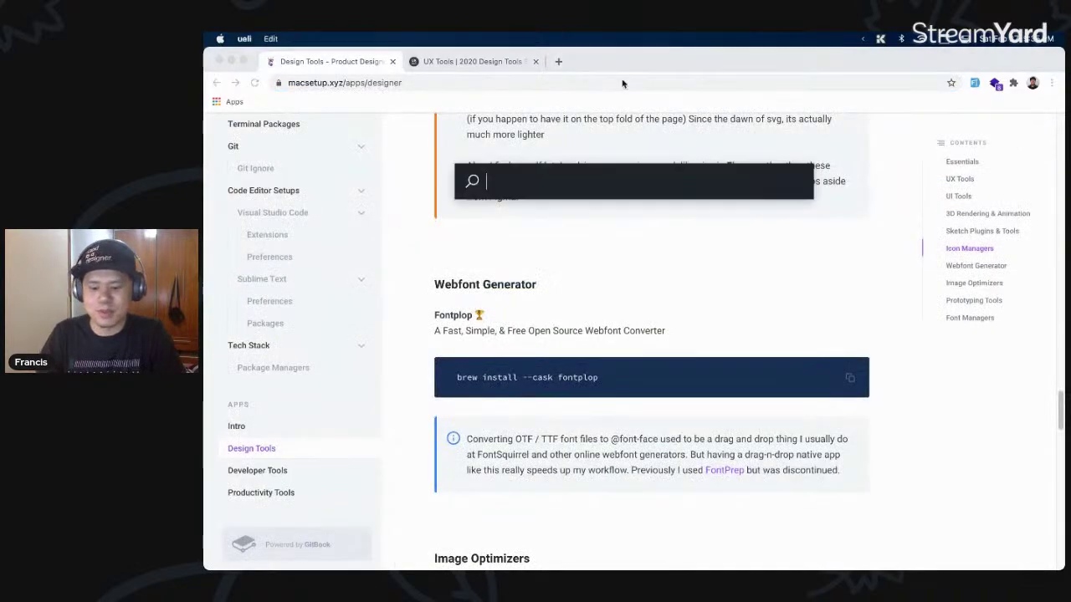
- Launch fontplop, approve its security prompt, and nudge its Plop here window right
type("fontp")
key("Return")
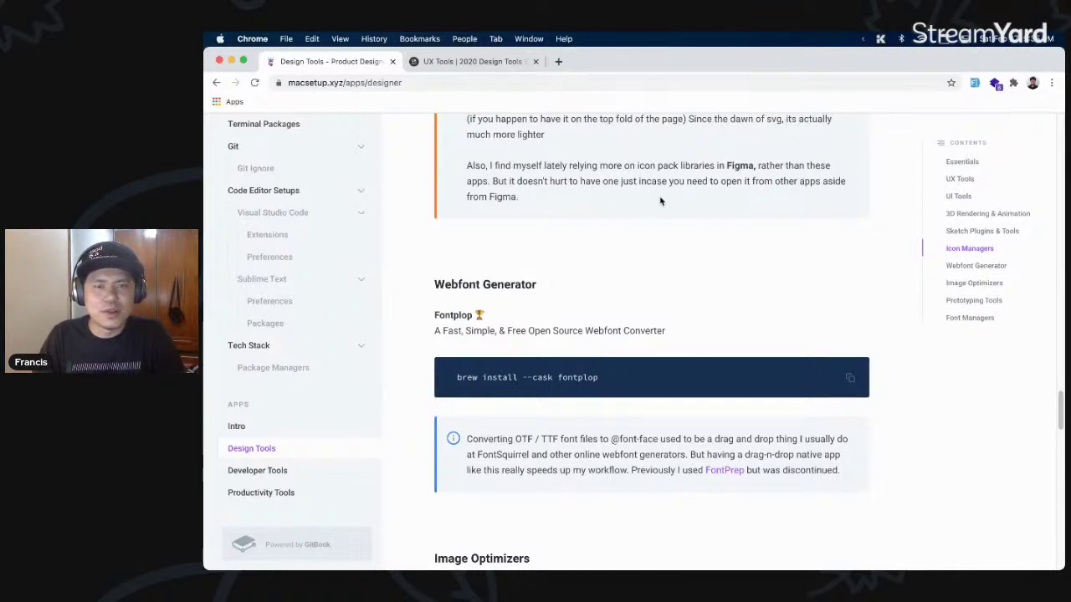
left_click(222, 343)
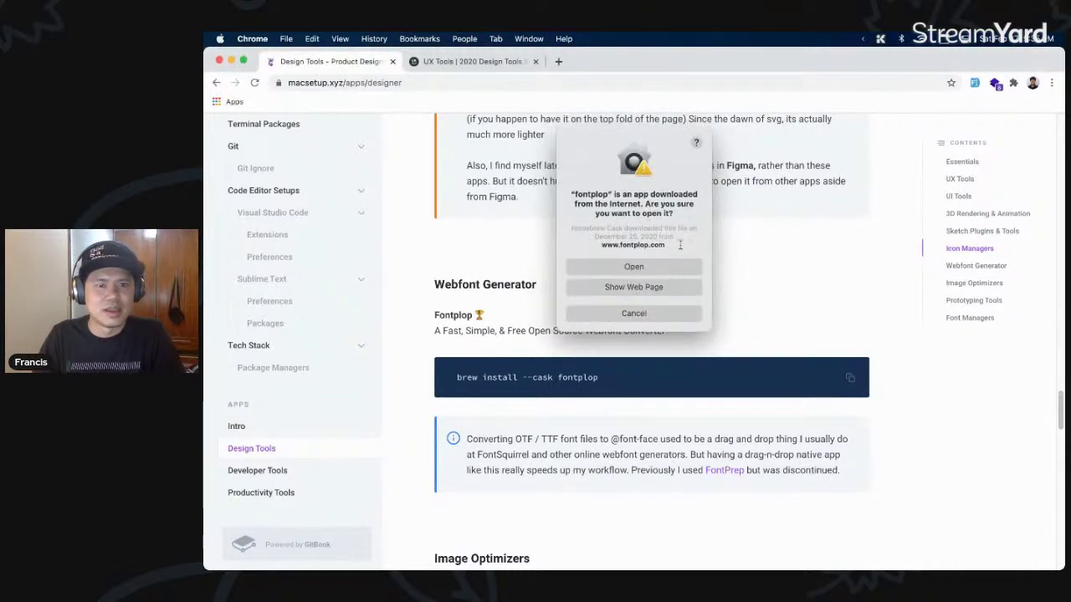
left_click(662, 266)
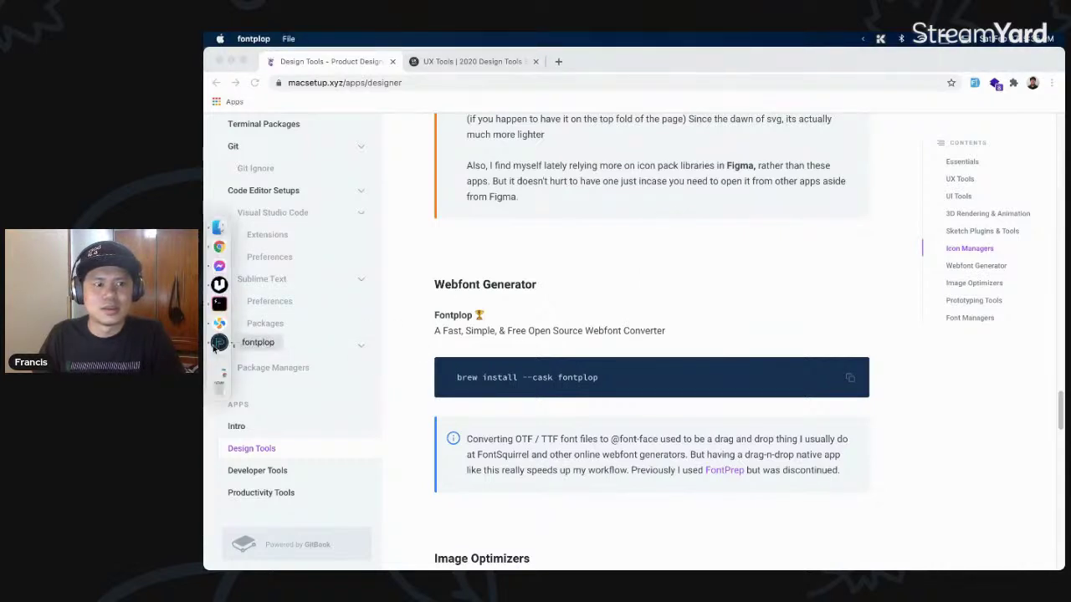
left_click(215, 344)
left_click_drag(661, 293, 711, 299)
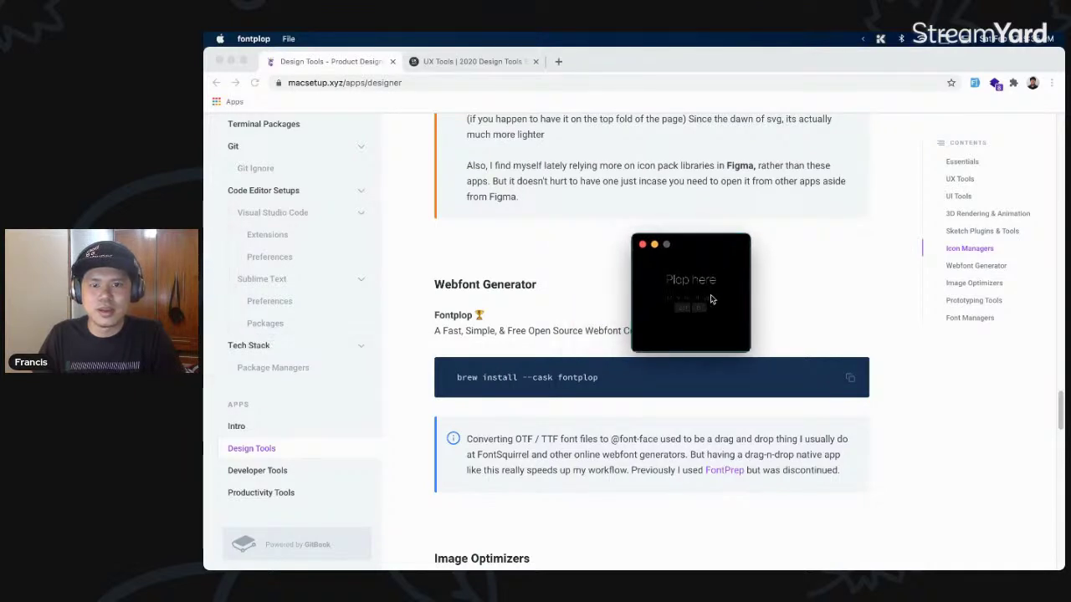
- Search the launcher for 'fontbv' and highlight Font Book
key("super+space")
key("Escape")
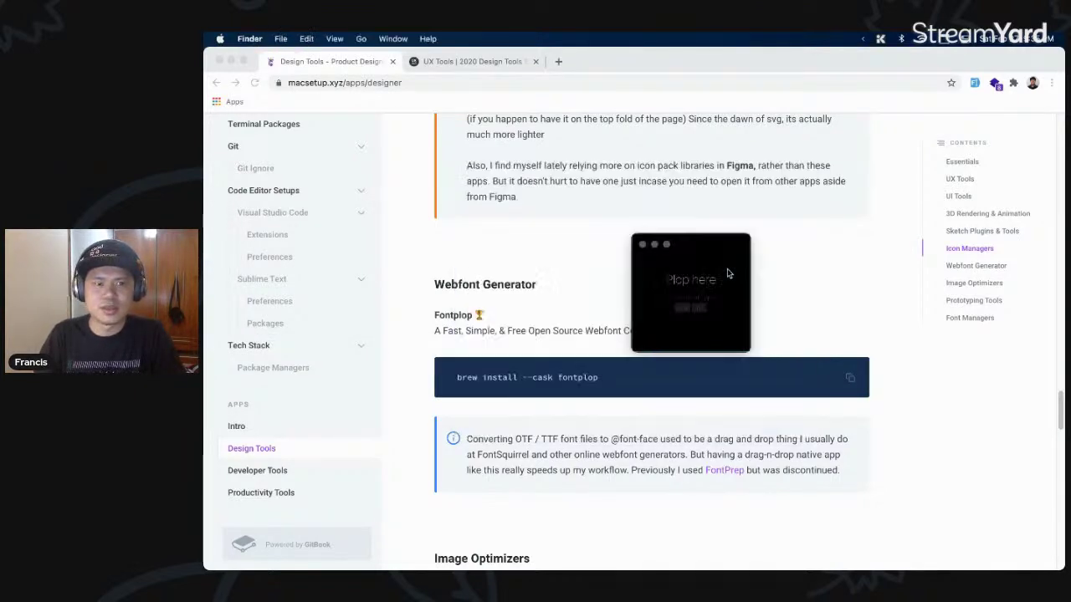
key("super+n")
key("super+w")
key("super+space")
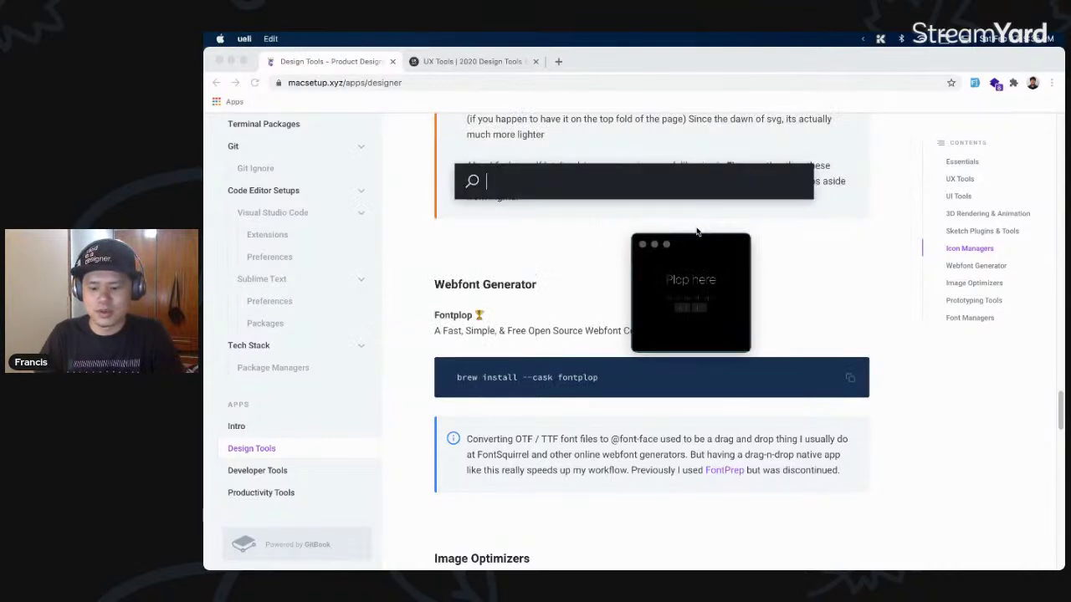
type("fontbv")
key("Down")
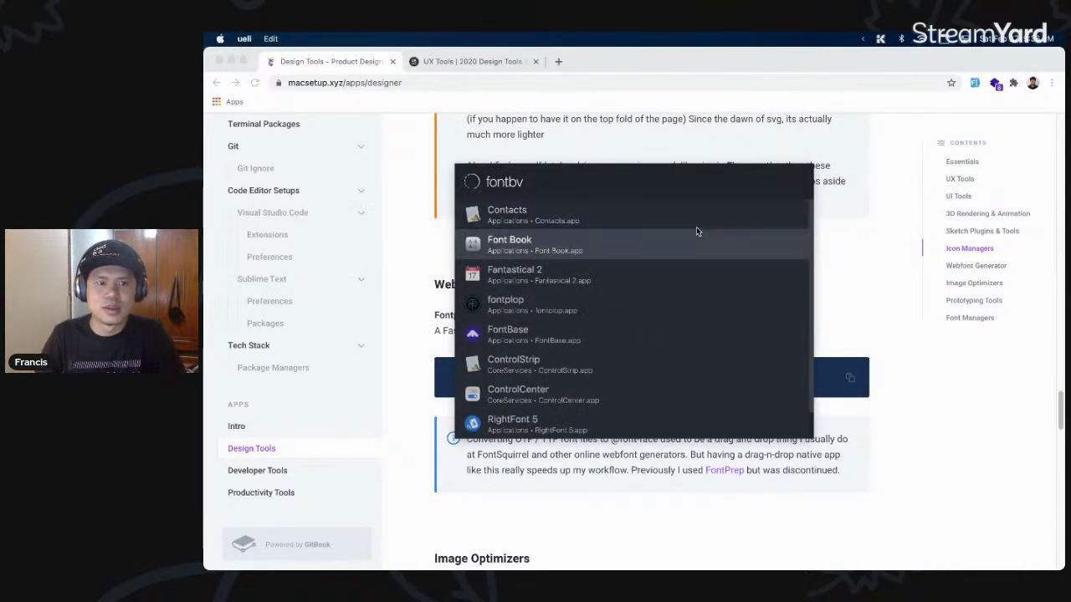
- In Font Book, select Roboto Slab Regular among the 17 user-installed fonts
key("Return")
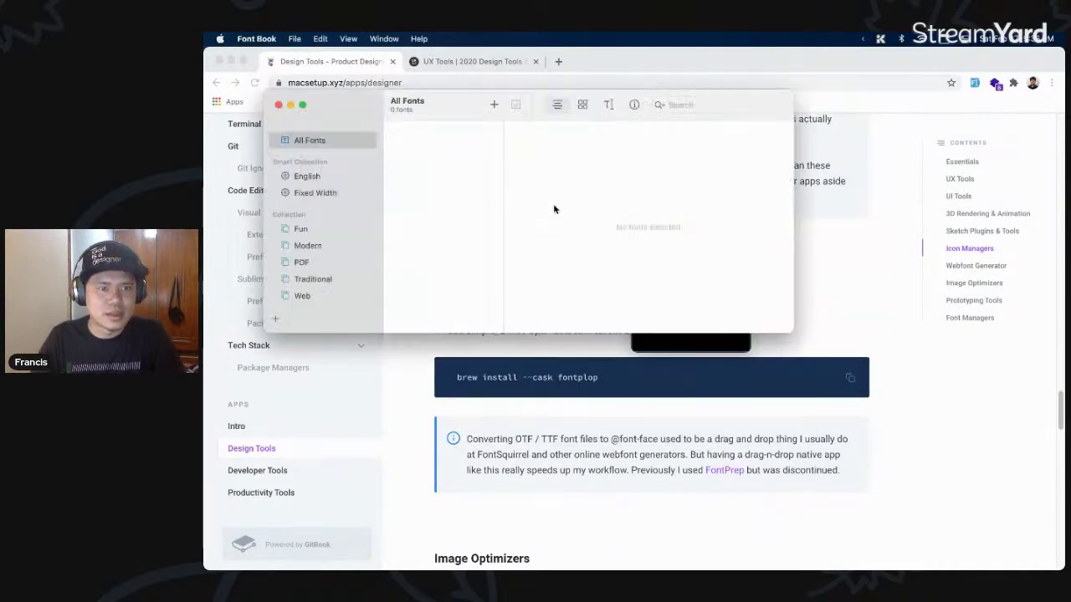
left_click(312, 229)
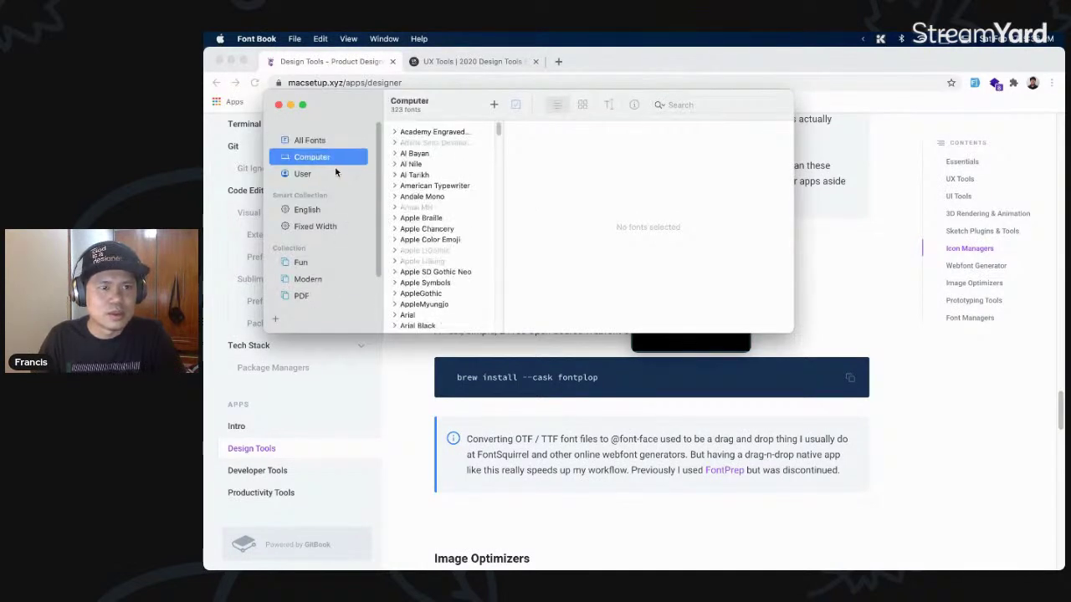
left_click(302, 173)
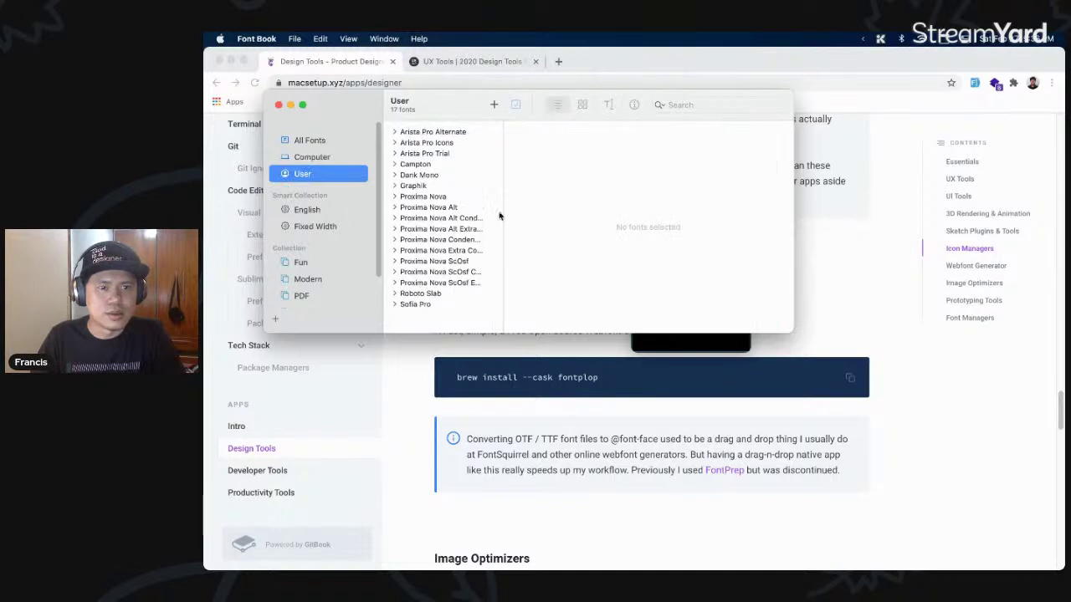
left_click(431, 293)
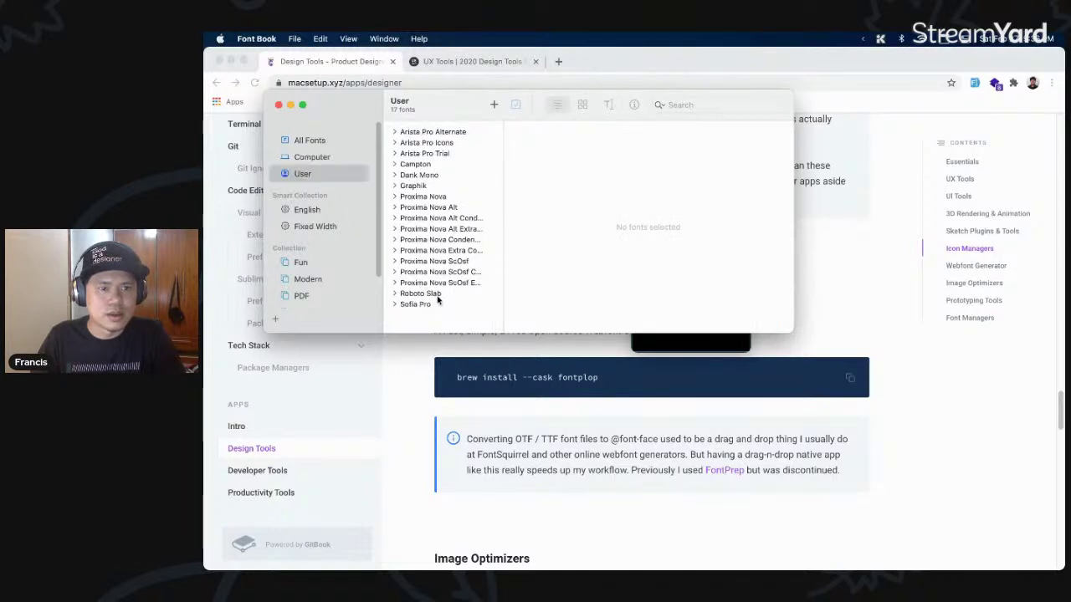
left_click(397, 293)
left_click(416, 305)
- Reveal the Roboto Slab Regular file in Finder and show the desktop
right_click(432, 305)
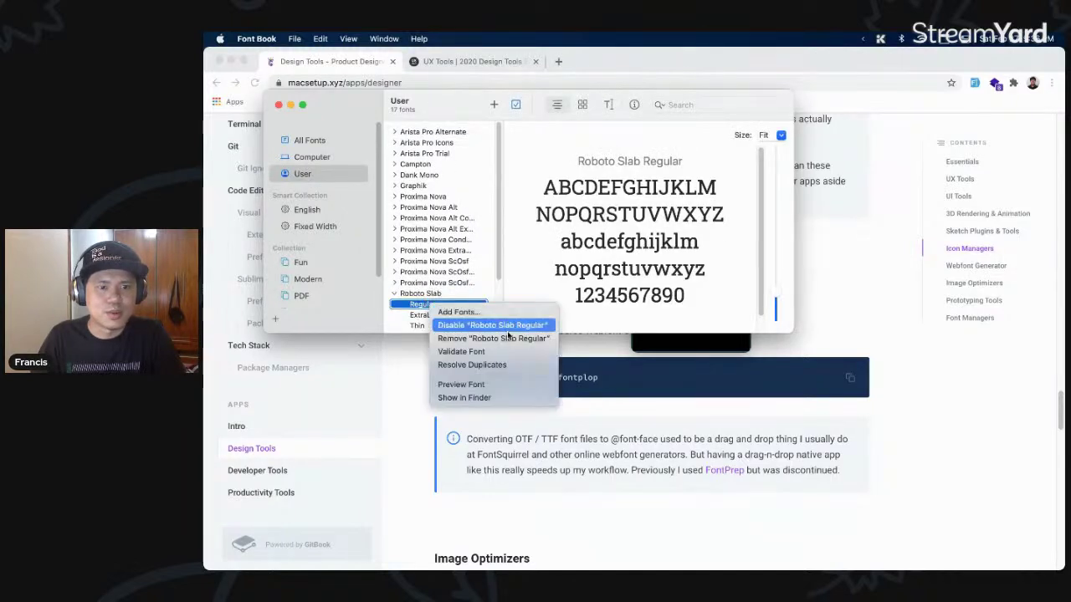
left_click(503, 398)
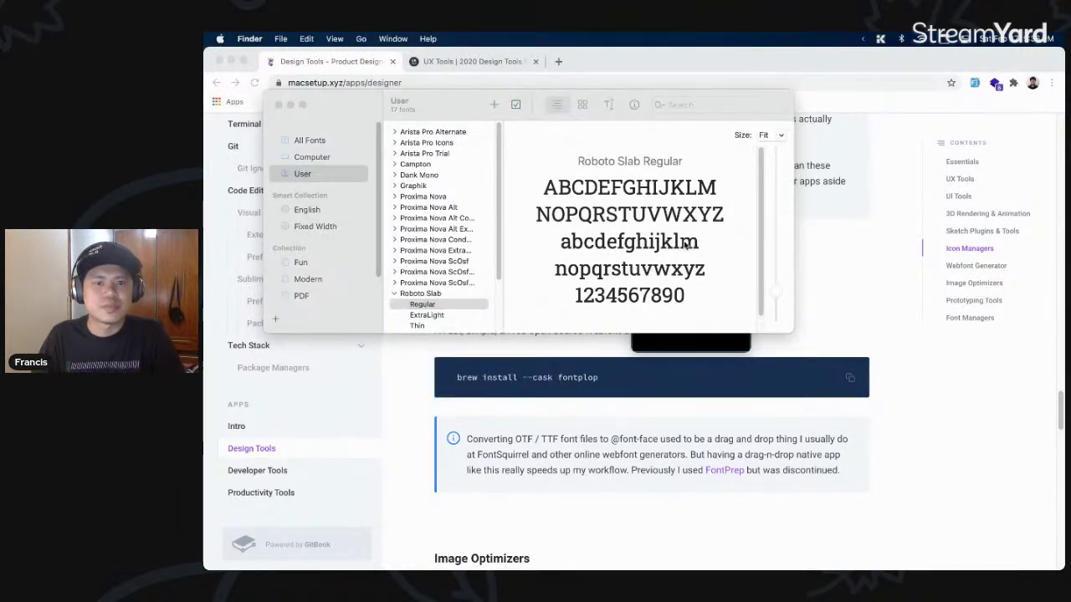
key("F11")
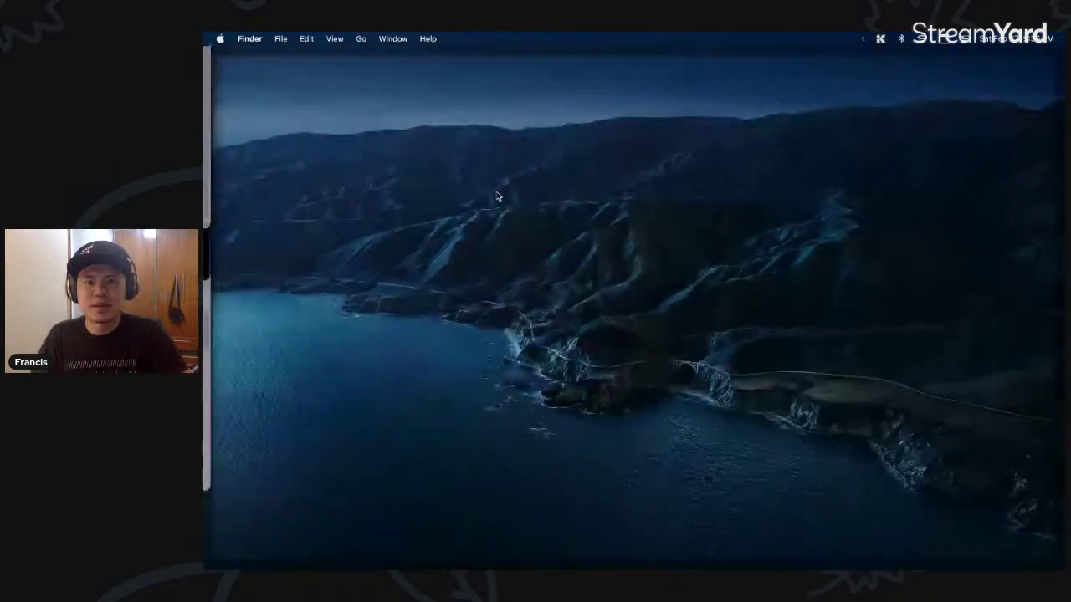
- Place RobotoSlab-Regular.ttf on the desktop and close the Finder Fonts and Font Book windows
left_click_drag(1025, 73, 642, 230)
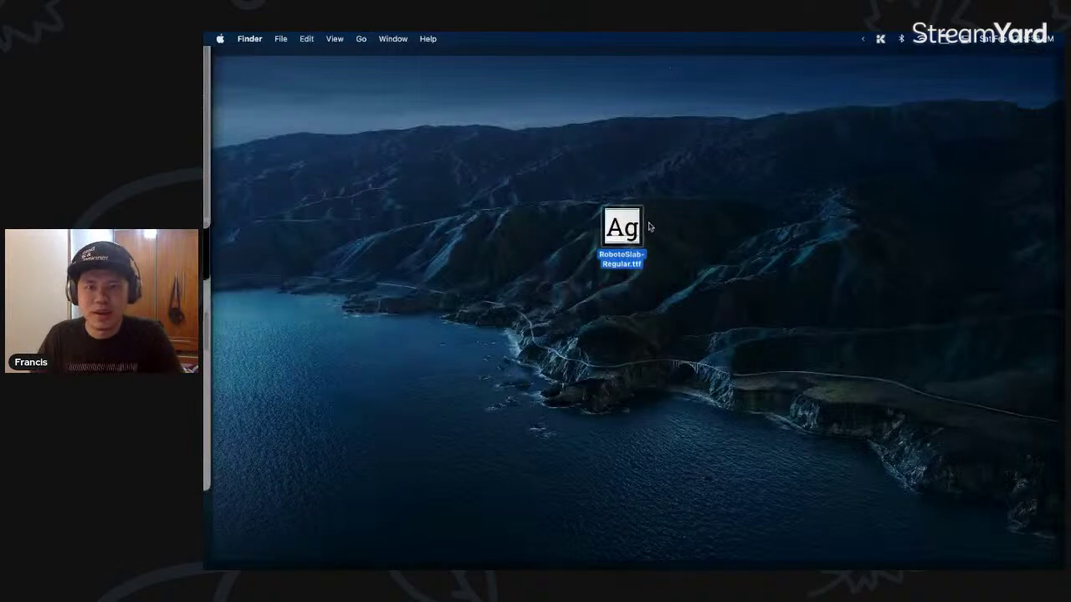
key("F11")
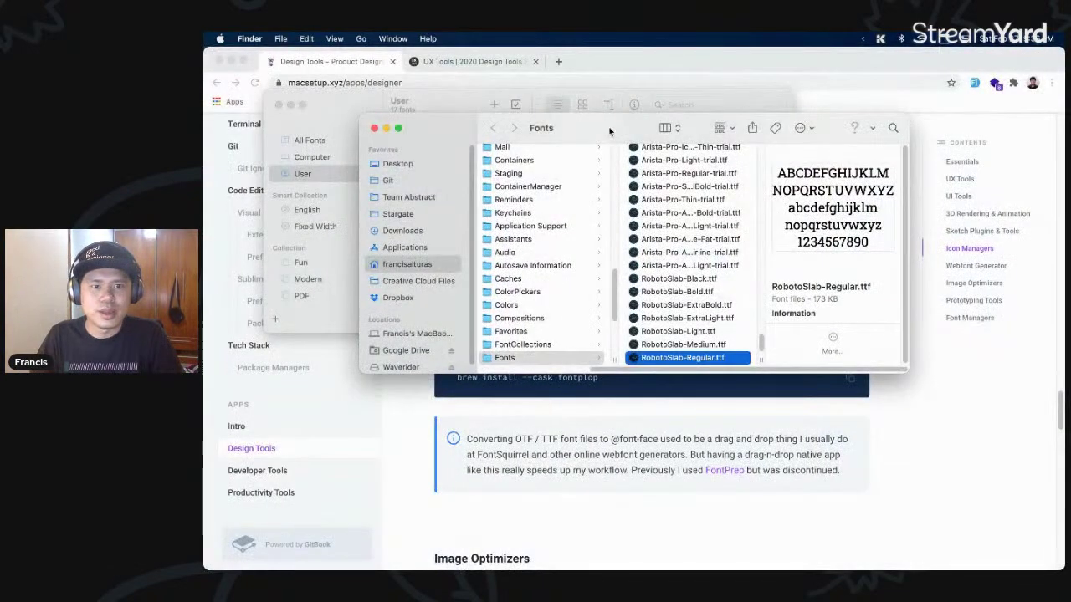
key("cmd+w")
left_click(464, 94)
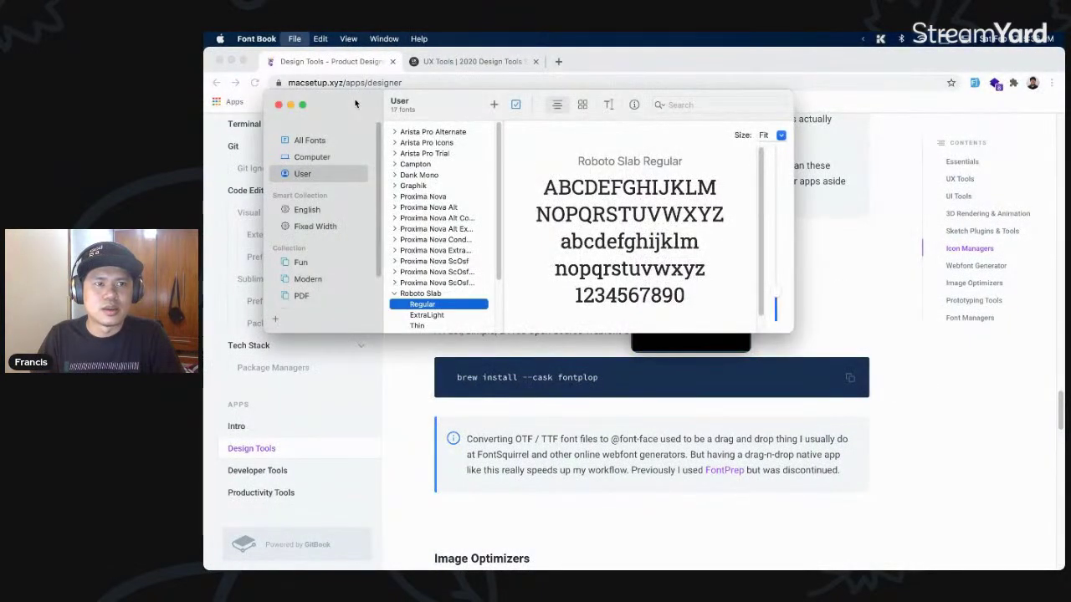
key("cmd+w")
- Drop RobotoSlab-Regular.ttf onto the fontplop window for conversion
left_click(678, 259)
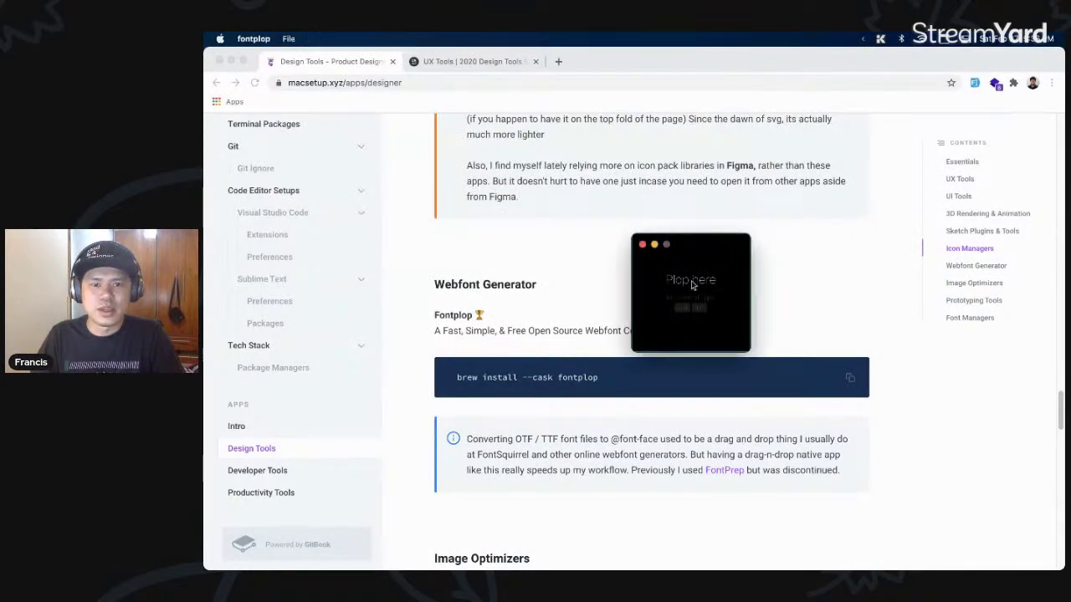
key("F11")
left_click_drag(621, 227, 680, 296)
key("F11")
left_click(570, 263)
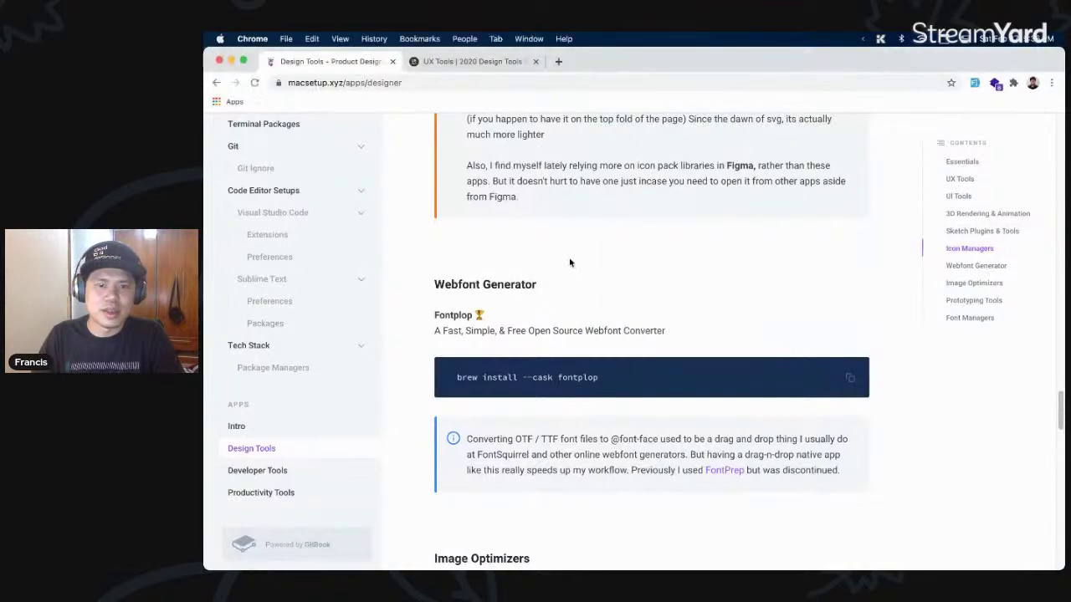
- Open the resulting RobotoSlab-Regular-export folder from the desktop
key("super+Tab")
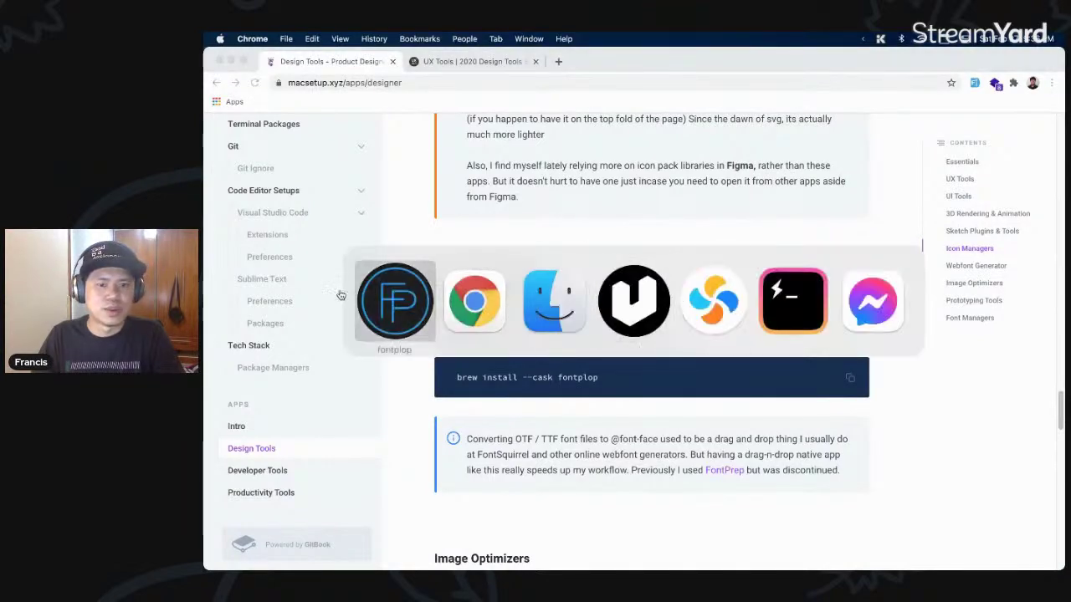
left_click(392, 296)
key("ctrl+Up")
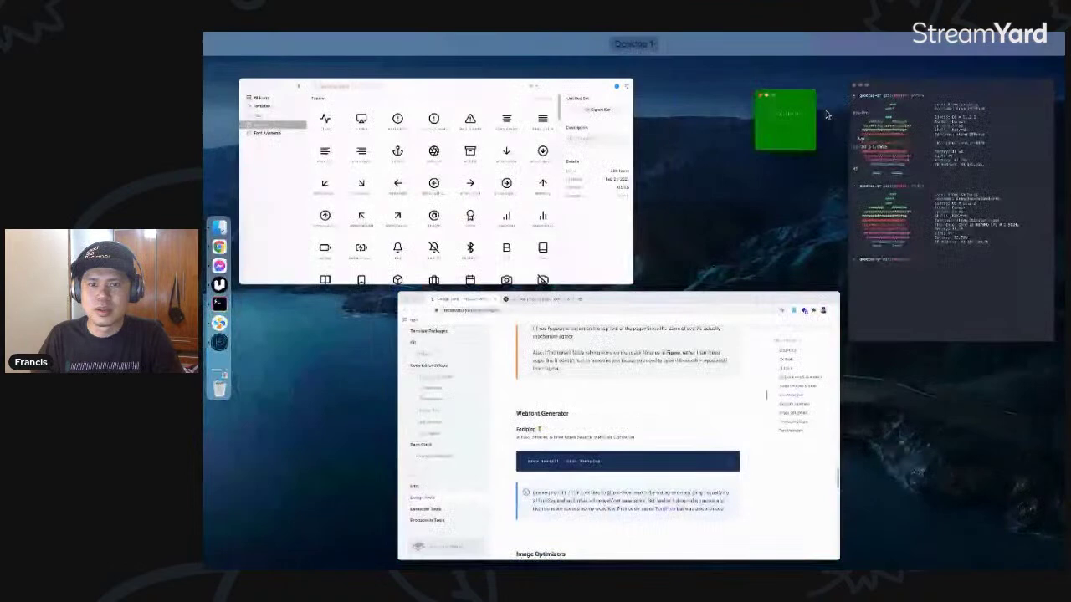
left_click(771, 120)
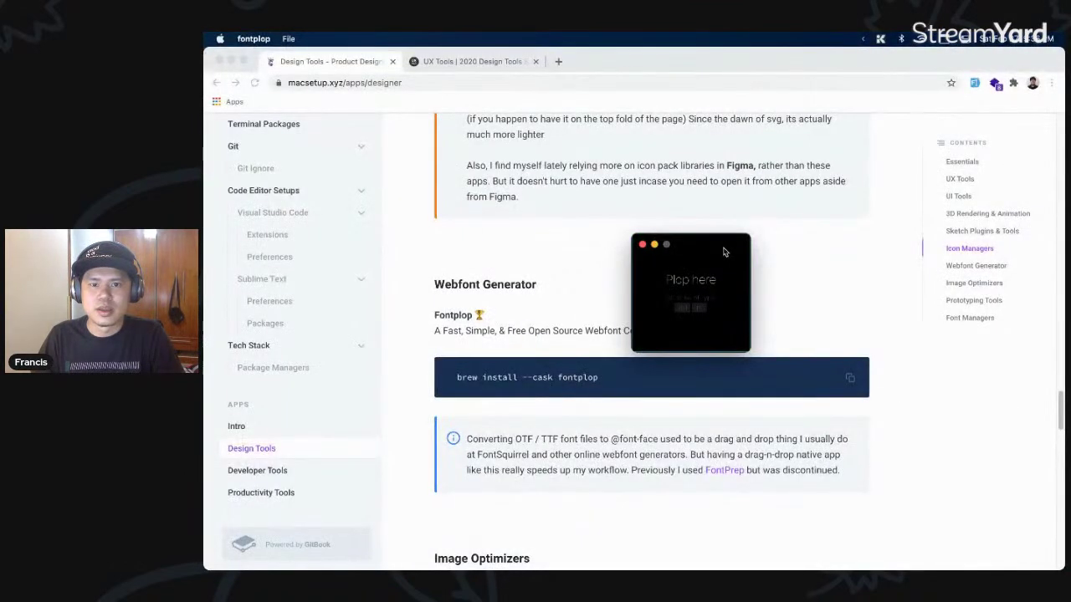
key("F11")
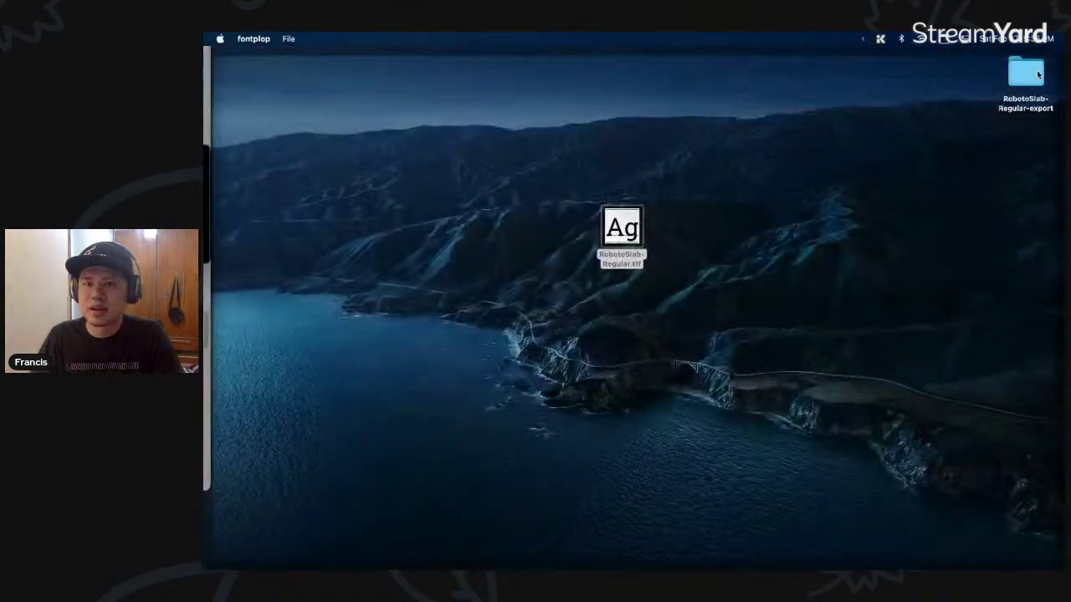
left_click(1033, 77)
double_click(1027, 83)
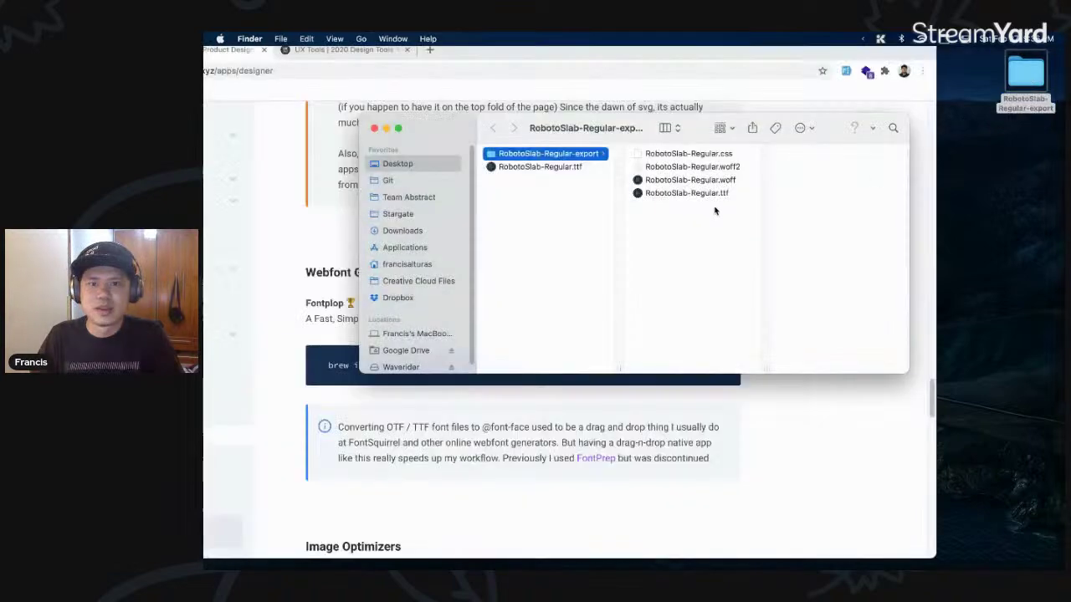
- Inspect the exported css, woff2, woff and ttf files in the export folder
left_click_drag(728, 202, 672, 173)
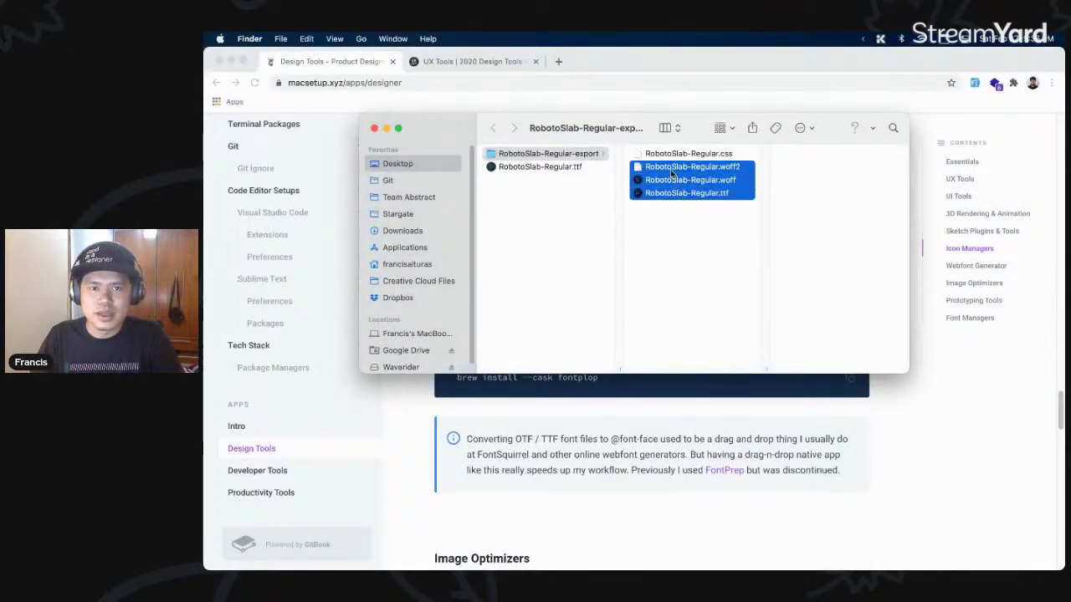
left_click(699, 219)
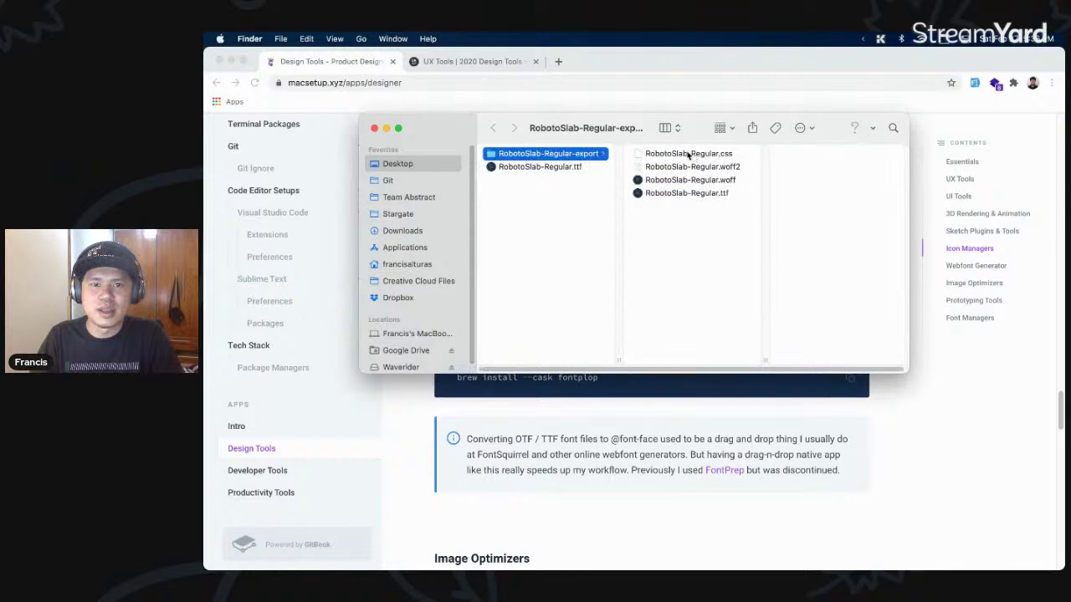
right_click(682, 155)
left_click(642, 259)
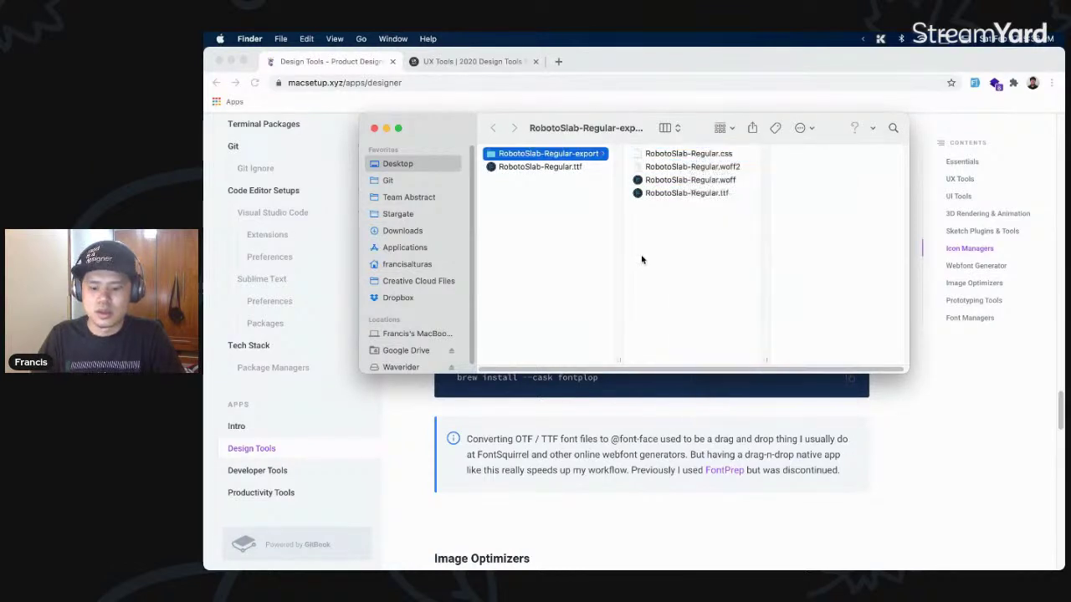
- Launch Sublime Text from a 'sub' launcher search
key("super+space")
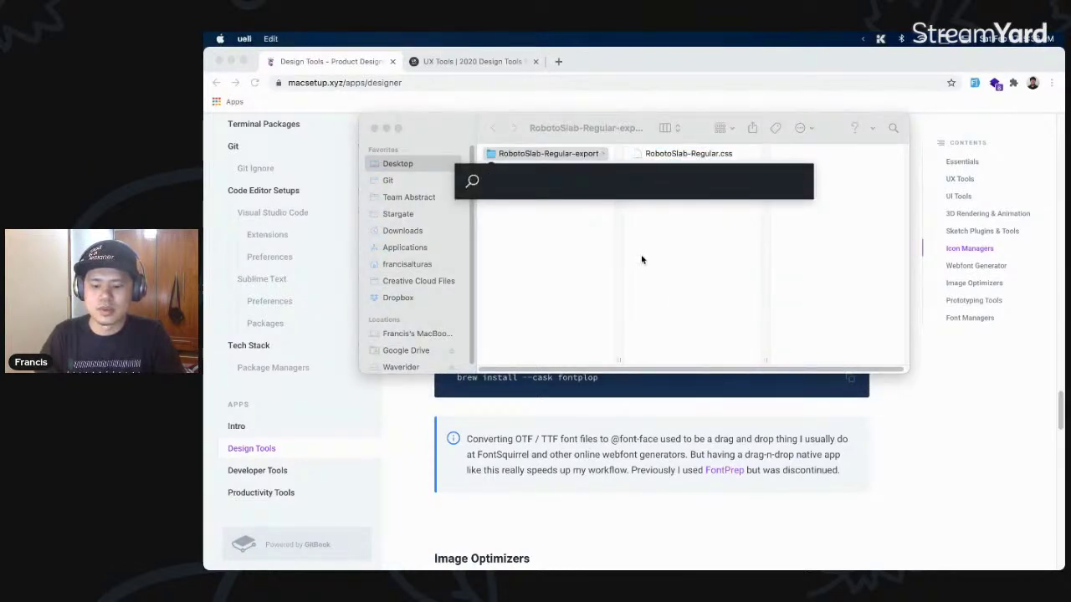
type("sub")
key("Return")
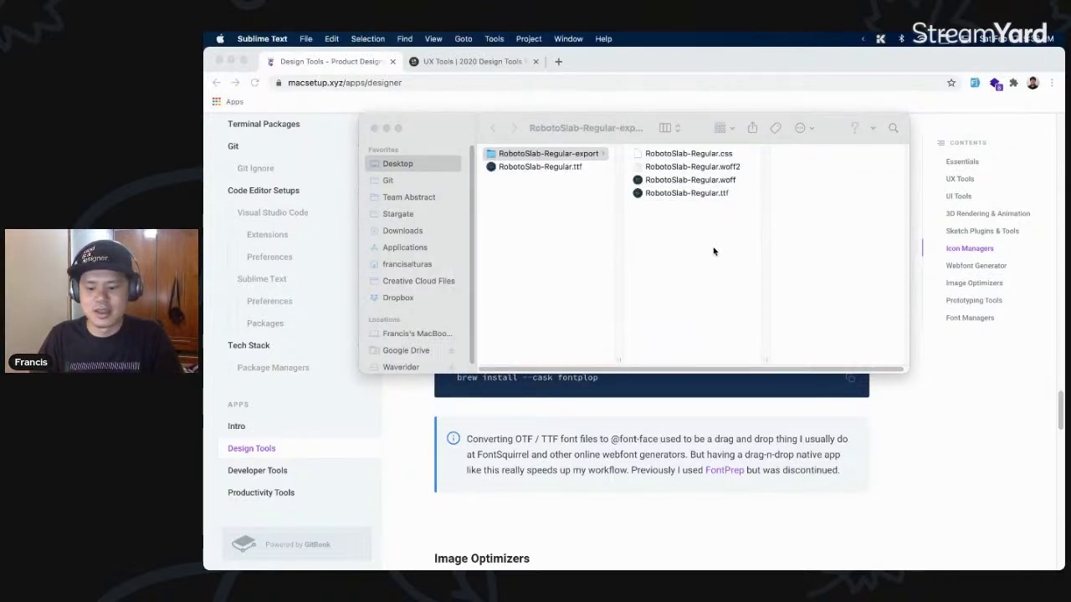
- Select the storm and es lines in the open Sublime Text document, then open a new tab
key("super+n")
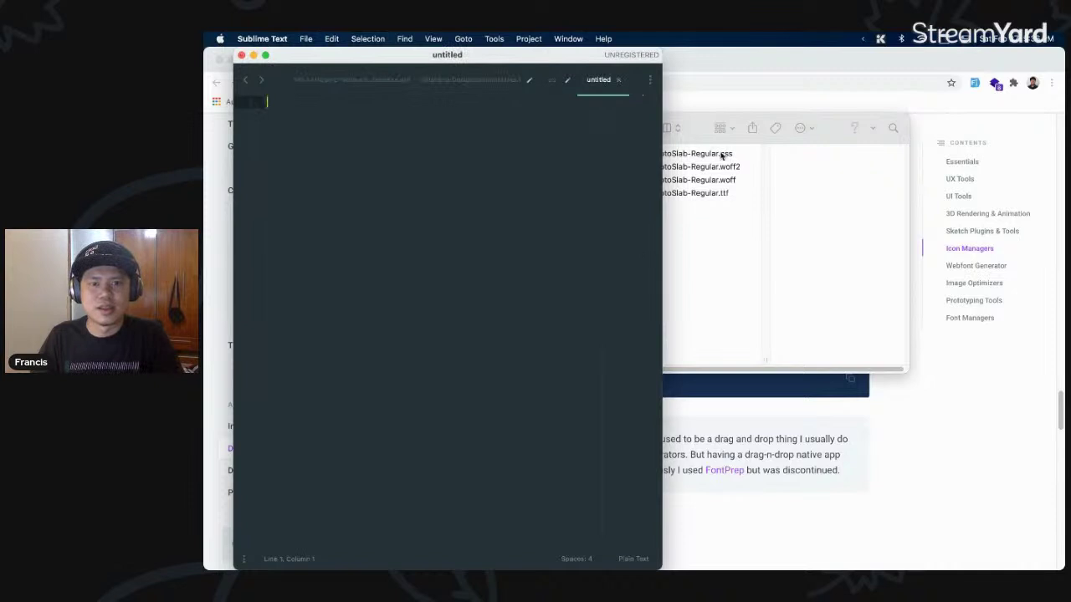
key("super+w")
left_click_drag(362, 264, 268, 175)
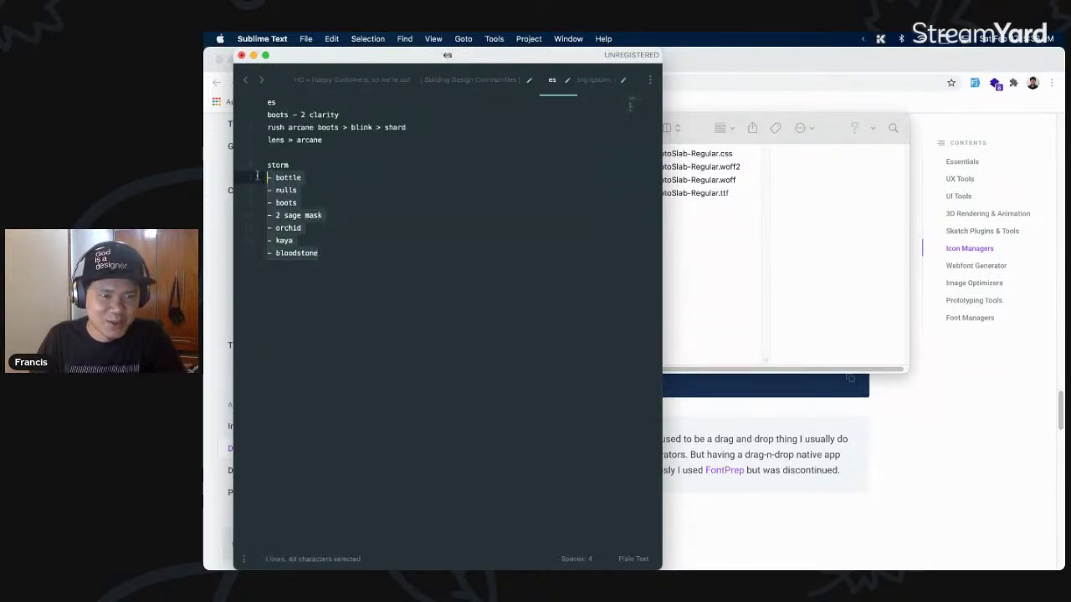
left_click_drag(391, 143, 254, 114)
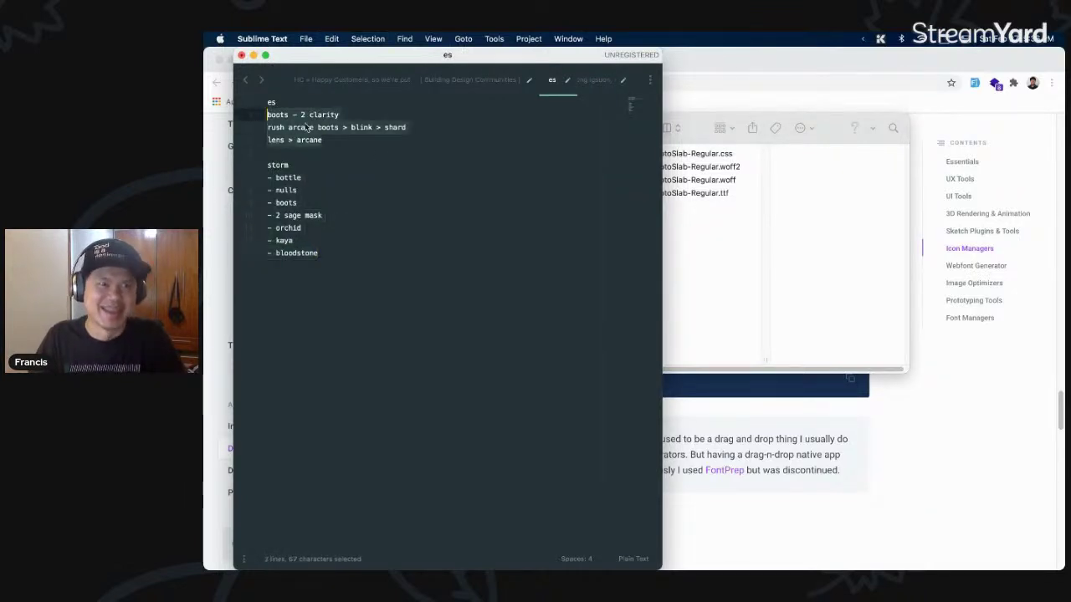
left_click_drag(293, 166, 248, 159)
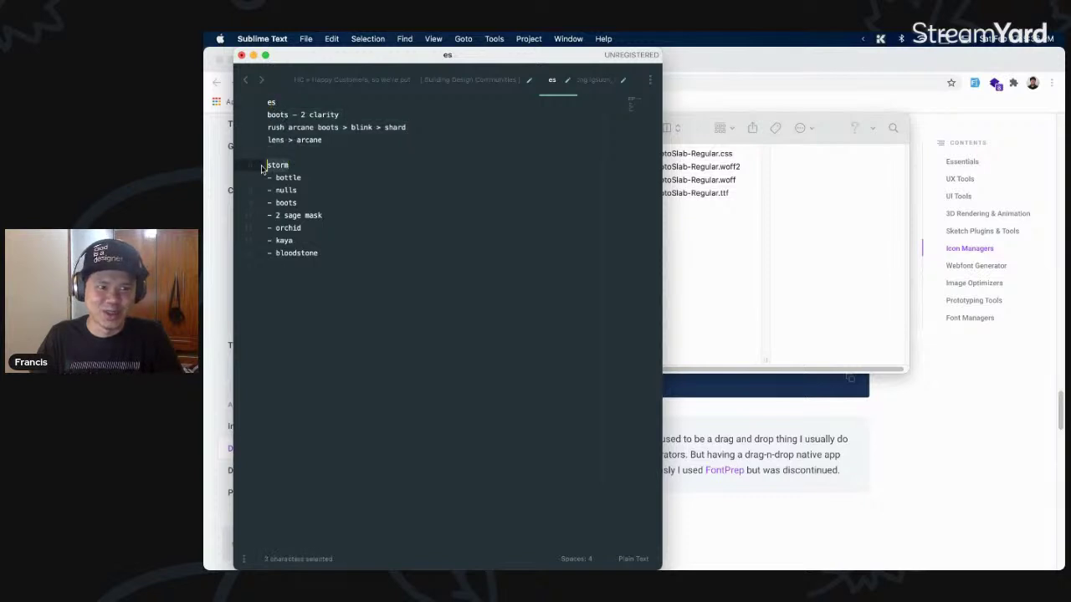
key("super+n")
left_click(736, 239)
left_click_drag(705, 154, 344, 137)
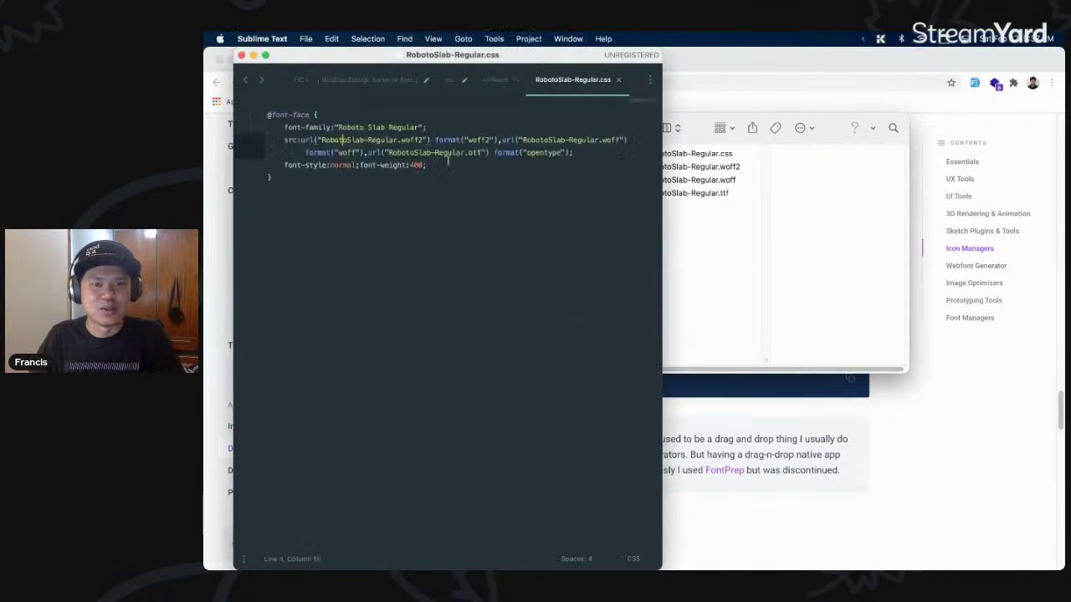
left_click(448, 163)
key("super+a")
left_click(471, 184)
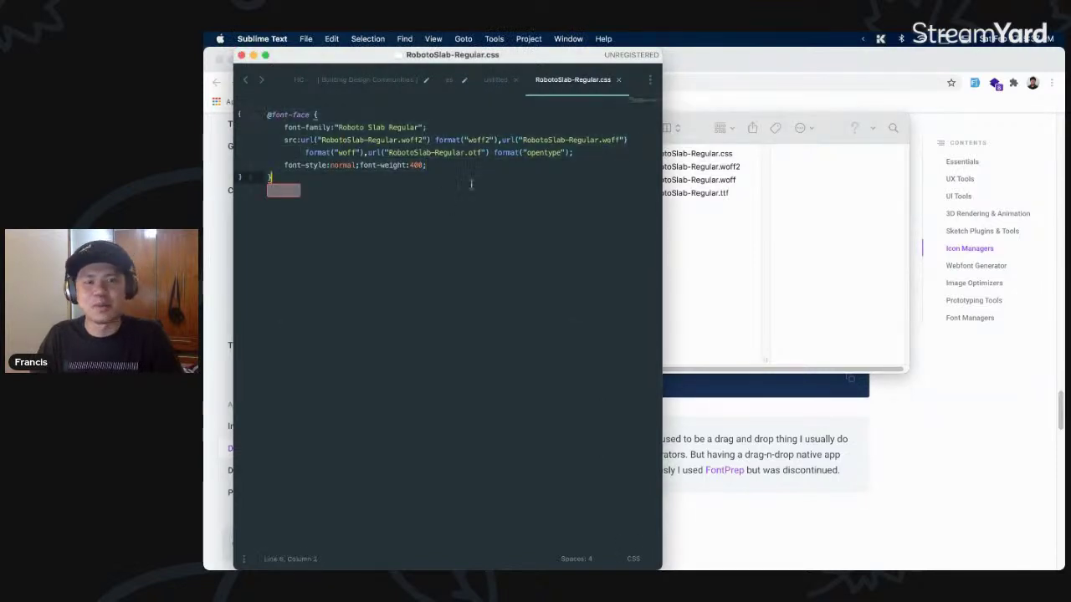
- Close the Finder window and scroll the browser page down to Image Optimizers
left_click(745, 244)
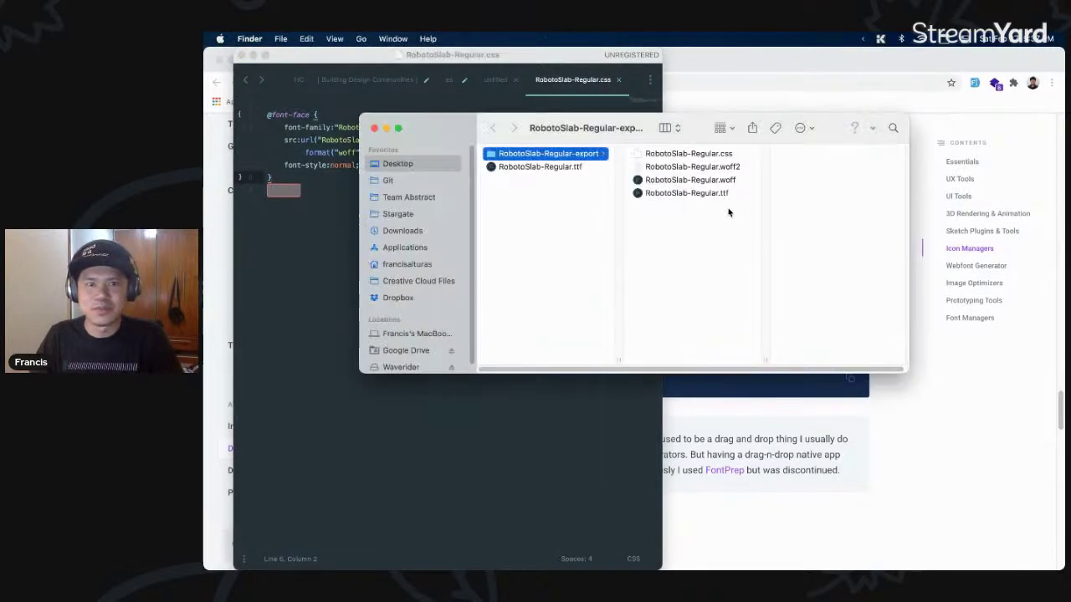
key("super+w")
left_click(631, 170)
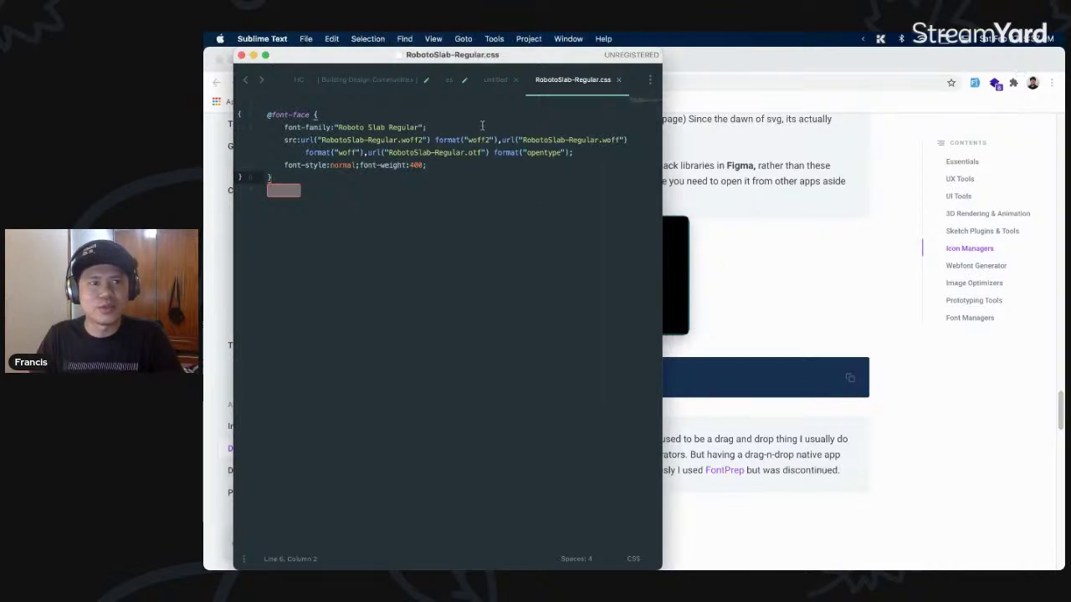
left_click(688, 276)
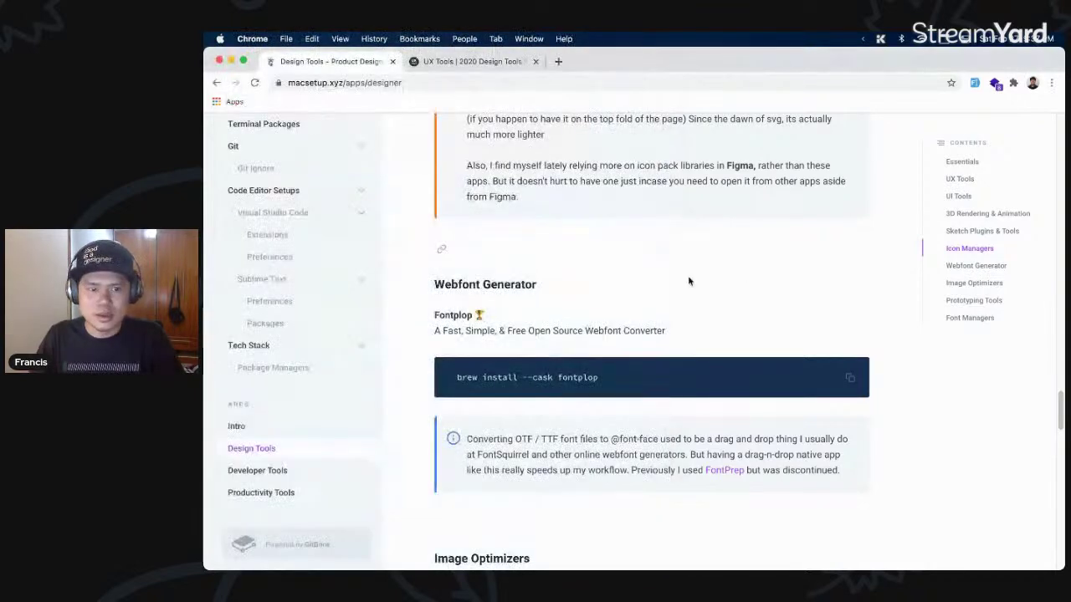
scroll(677, 280, "down", 6)
scroll(673, 283, "down", 1)
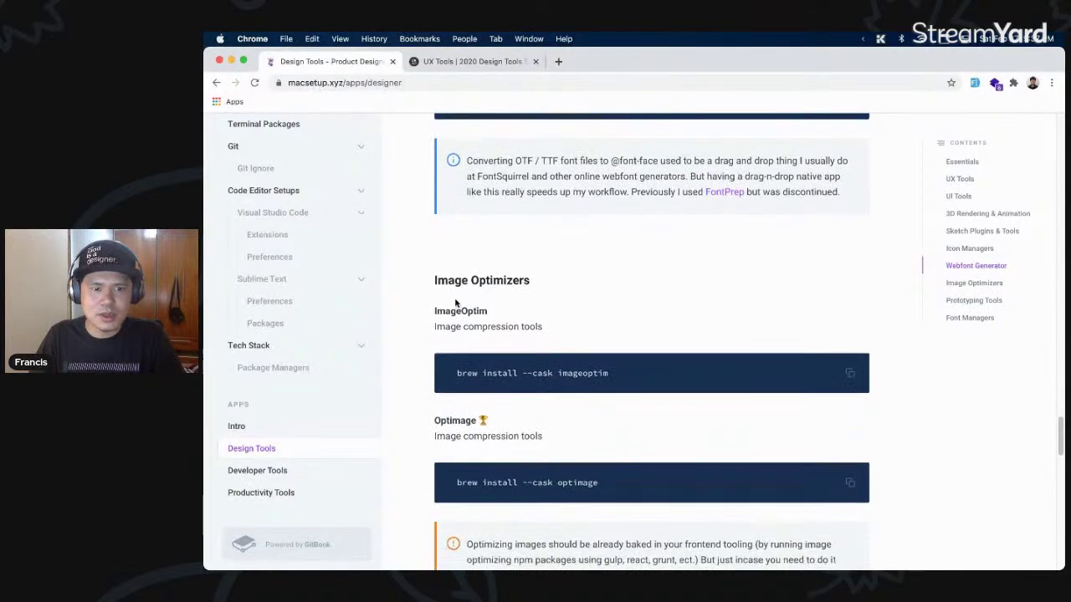
- Start a launcher search for 'figma' and select the query to replace it
key("super+space")
type("figma")
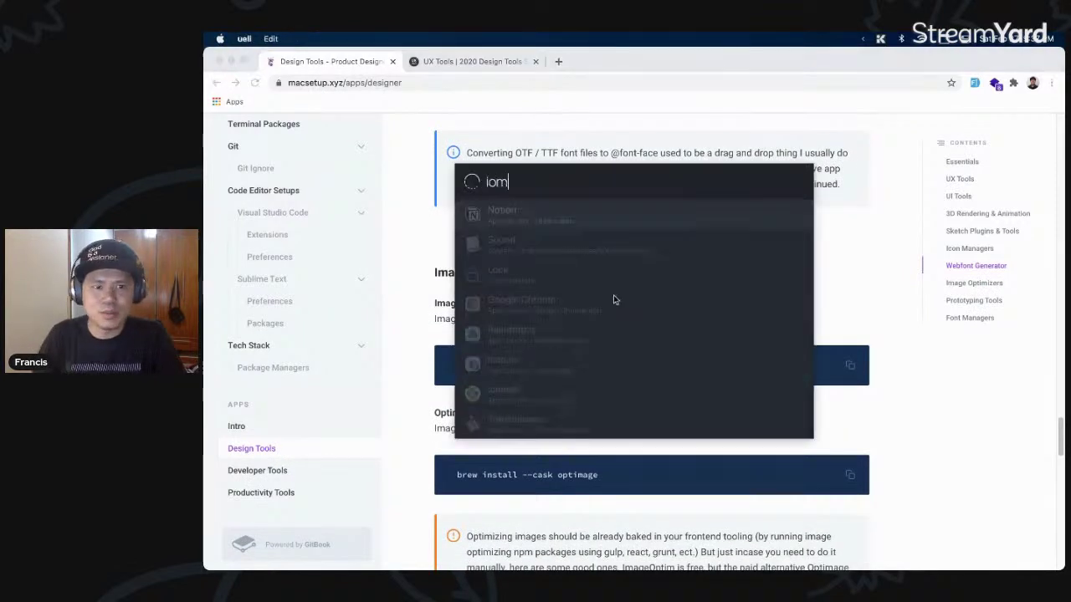
key("super+a")
- Launch Optimage after an 'optim' search, allow it to open, then show the desktop
type("optim")
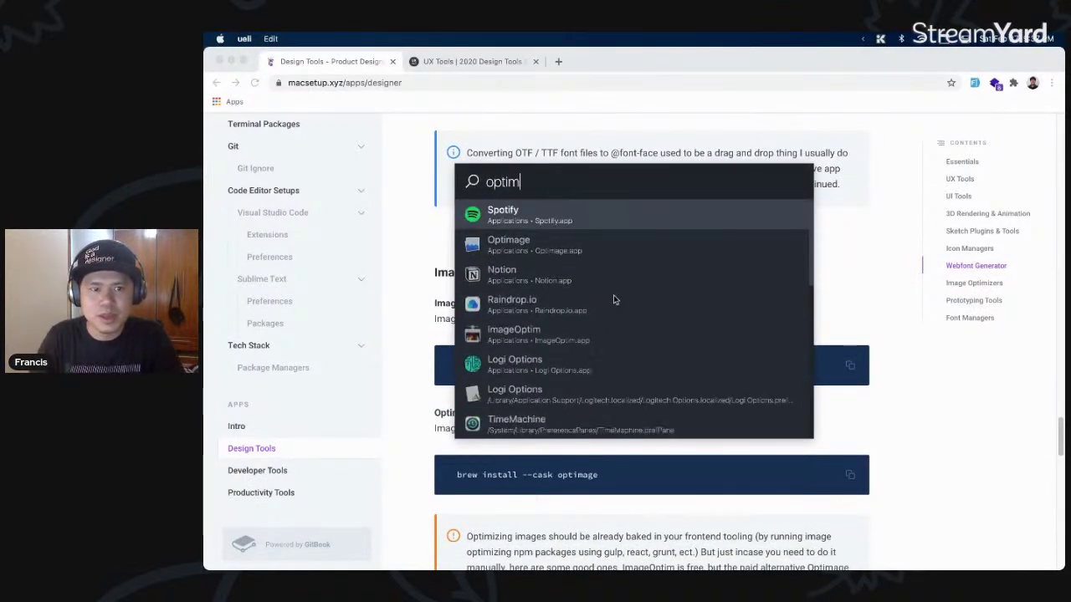
key("Down")
key("Escape")
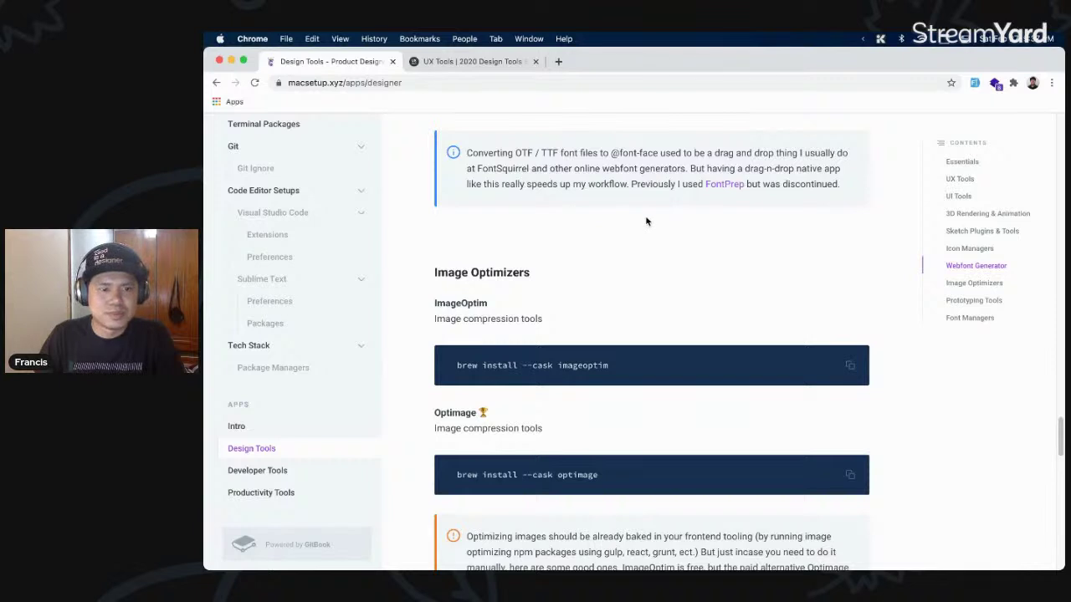
left_click(222, 352)
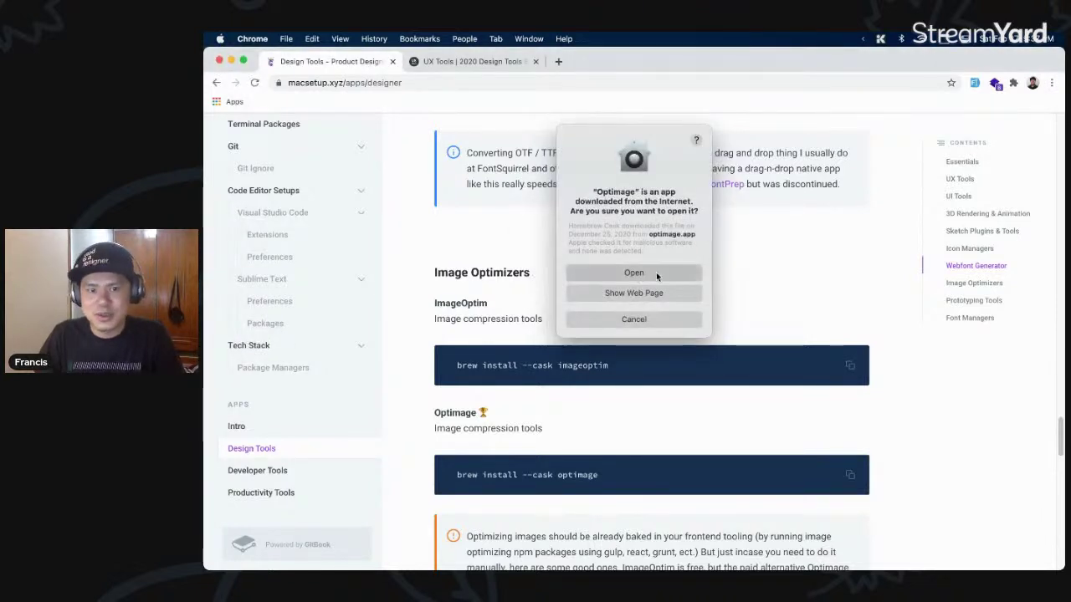
left_click(656, 272)
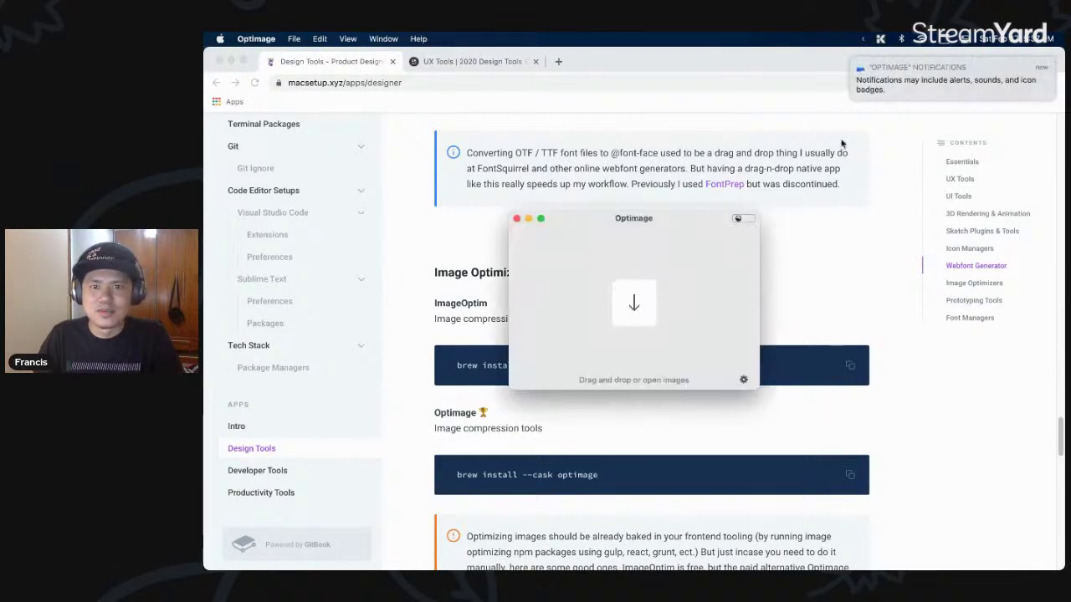
key("F11")
left_click(743, 179)
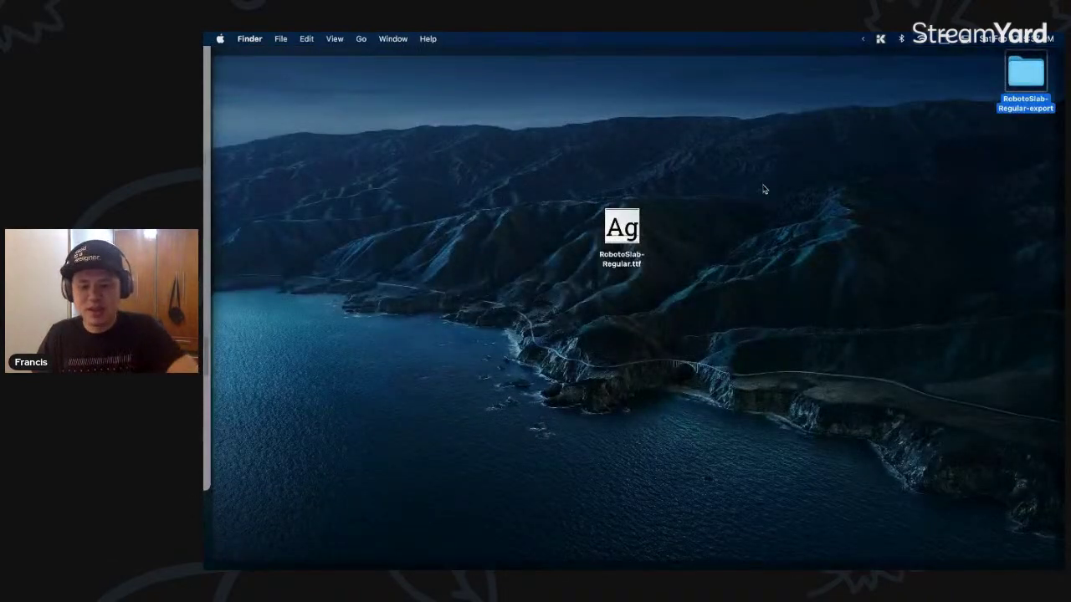
- Take a screenshot and drop the 217 KB PNG onto Optimage for compression
key("super+shift+3")
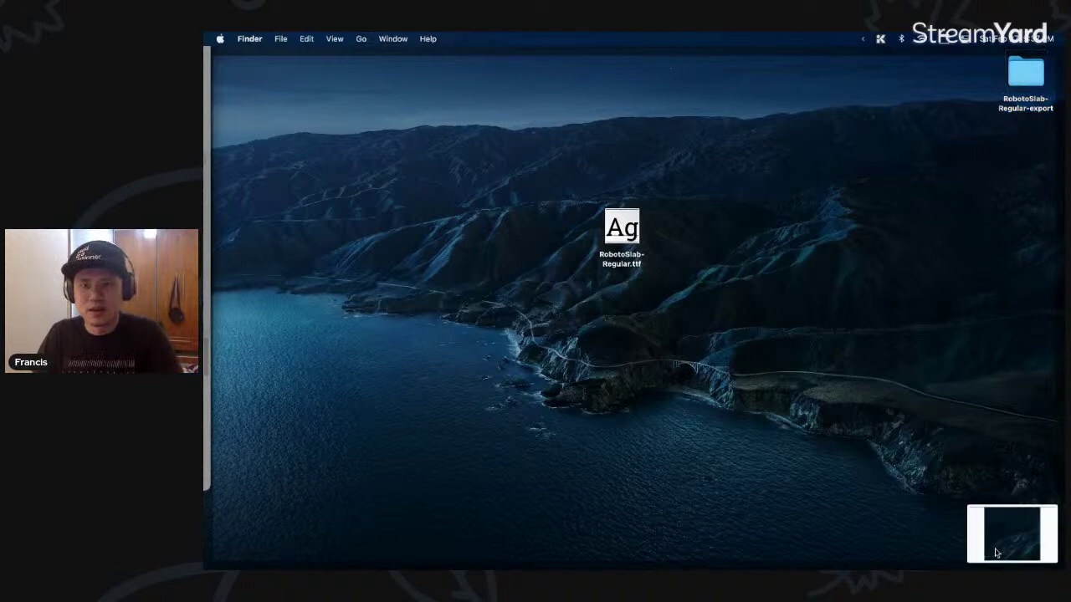
left_click_drag(1026, 138, 658, 292)
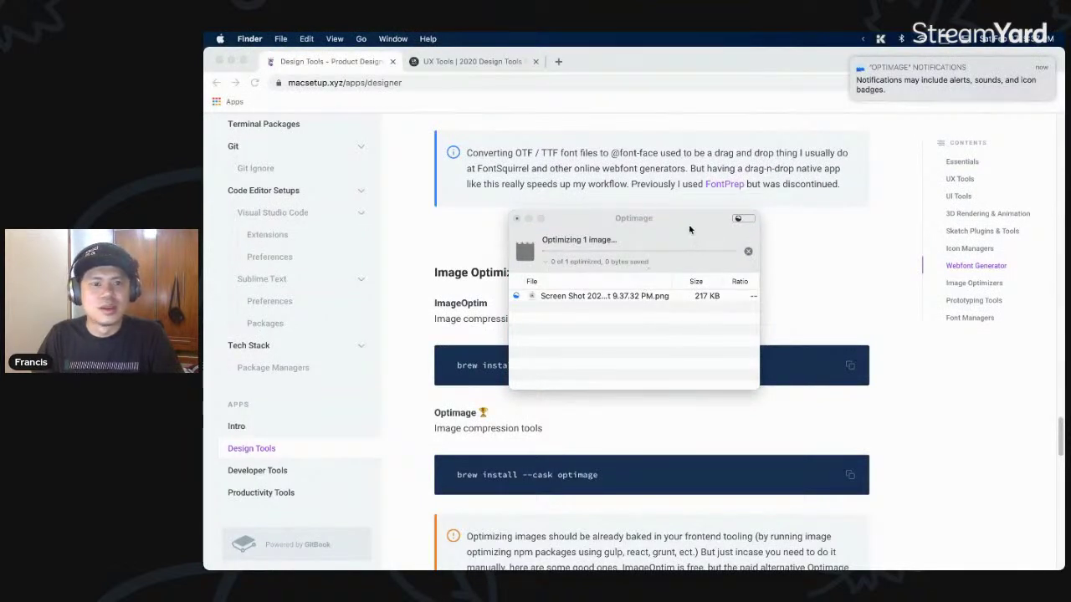
left_click_drag(683, 226, 729, 214)
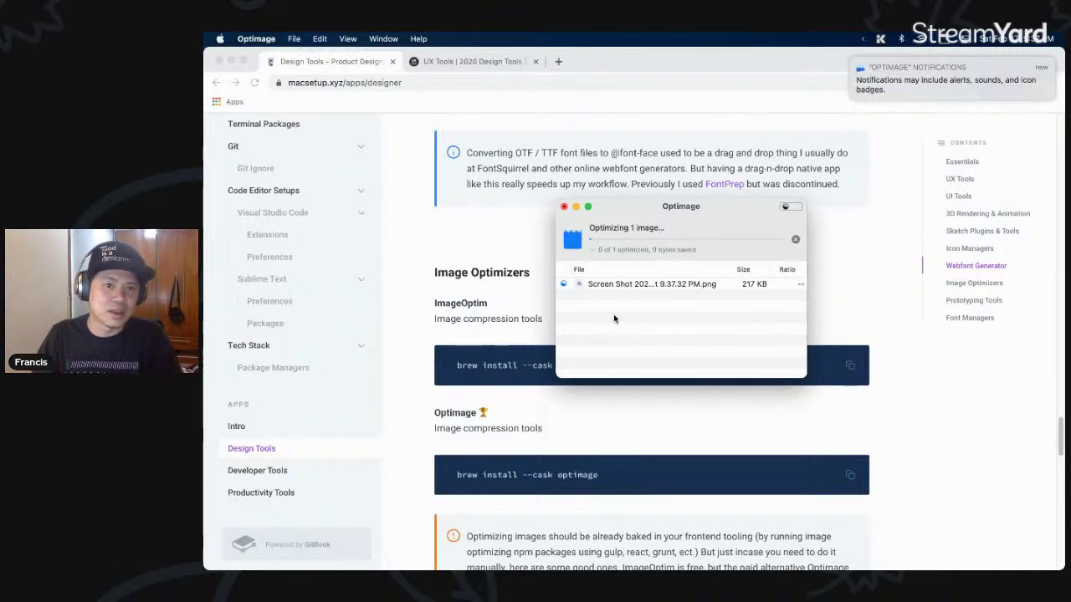
left_click_drag(647, 211, 625, 203)
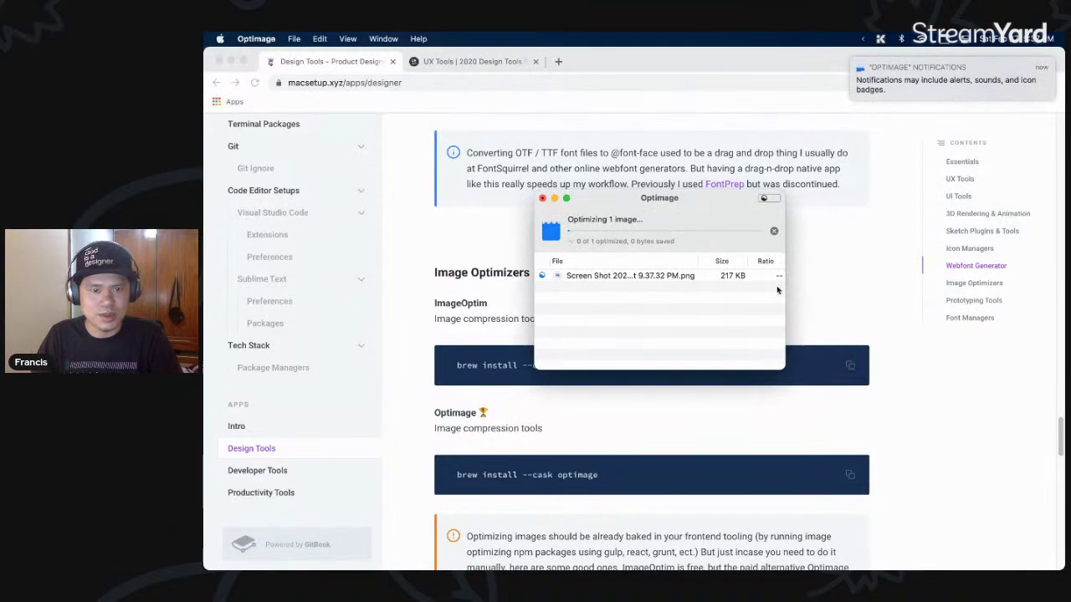
key("super+h")
left_click(728, 318)
- Scroll the macsetup.xyz guide down to the Font Managers section
scroll(729, 320, "down", 5)
scroll(730, 322, "down", 8)
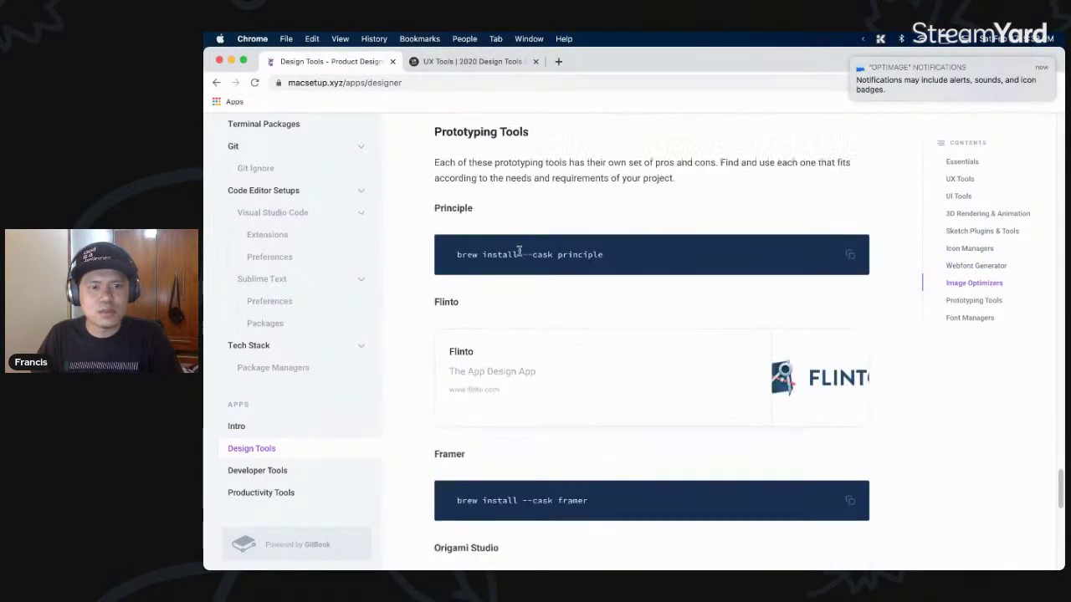
scroll(518, 251, "down", 5)
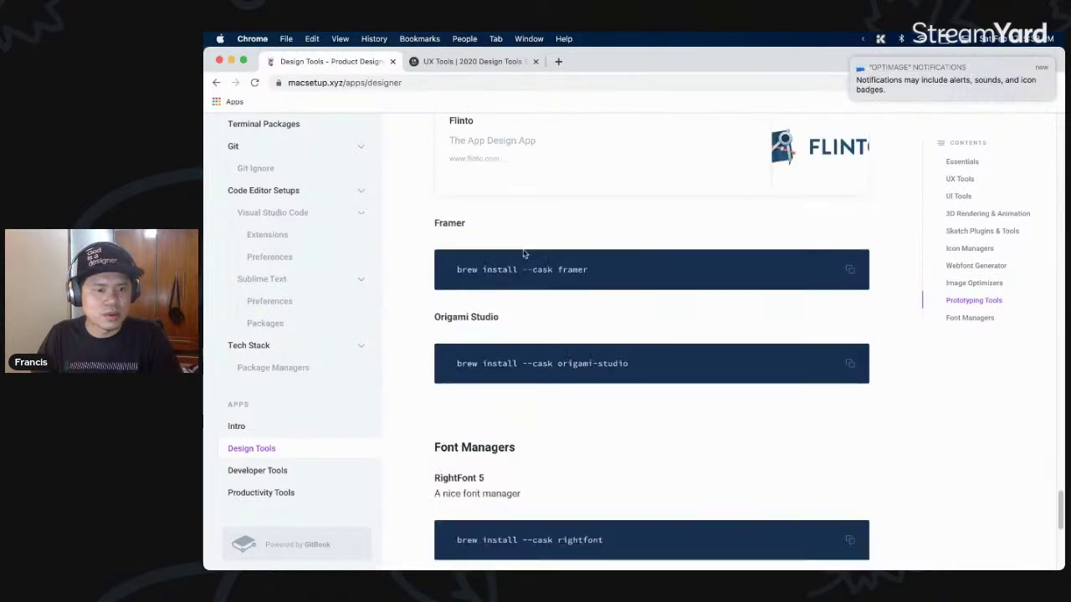
scroll(524, 254, "down", 3)
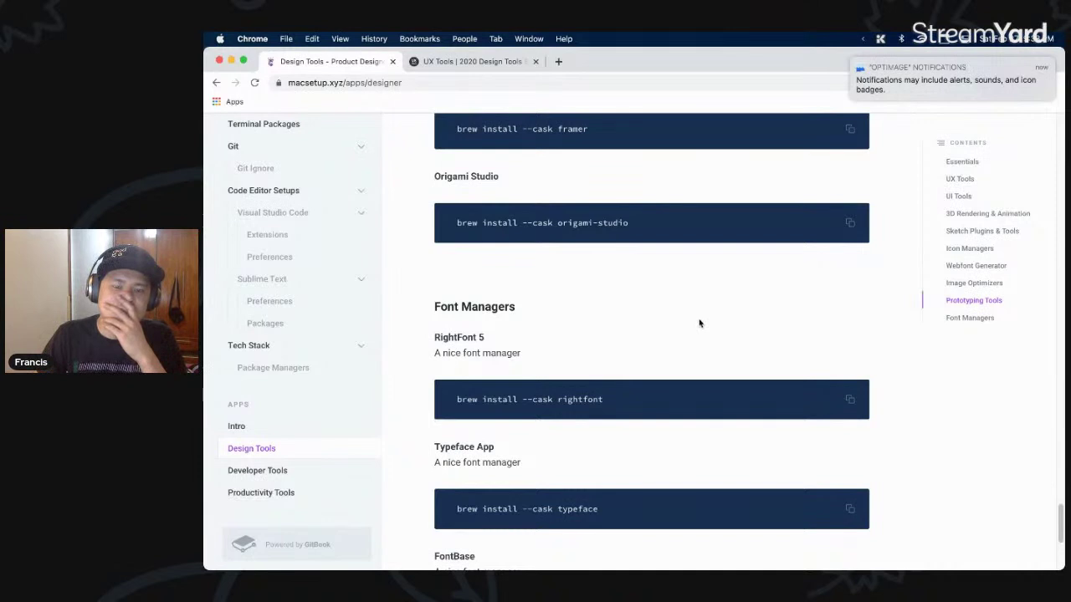
scroll(696, 322, "down", 2)
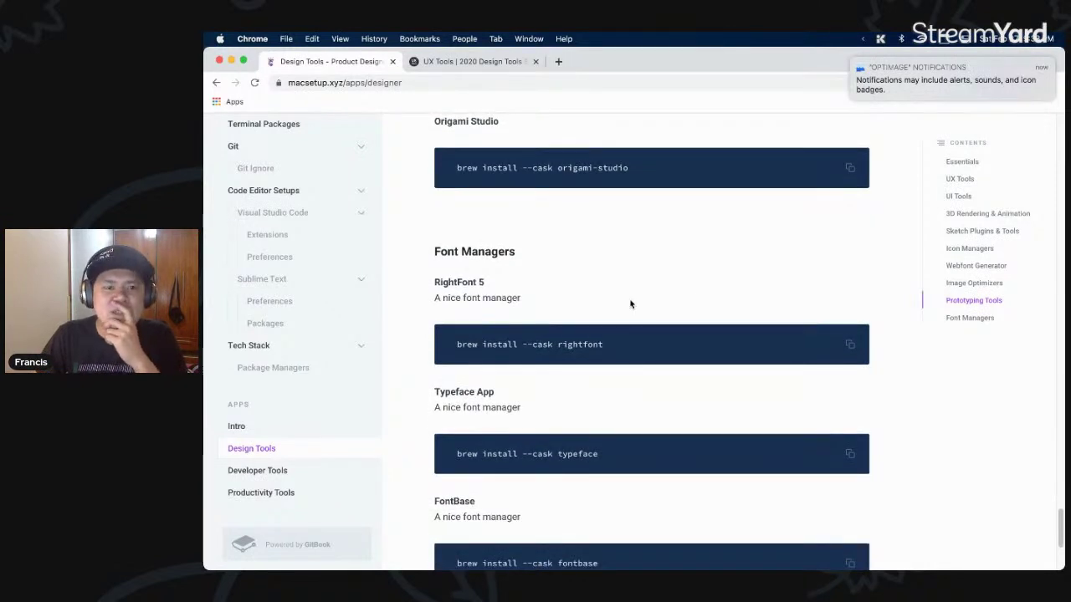
- Launch FontBase via a 'fontb' launcher search and move its verification box aside
key("alt+space")
type("fontb")
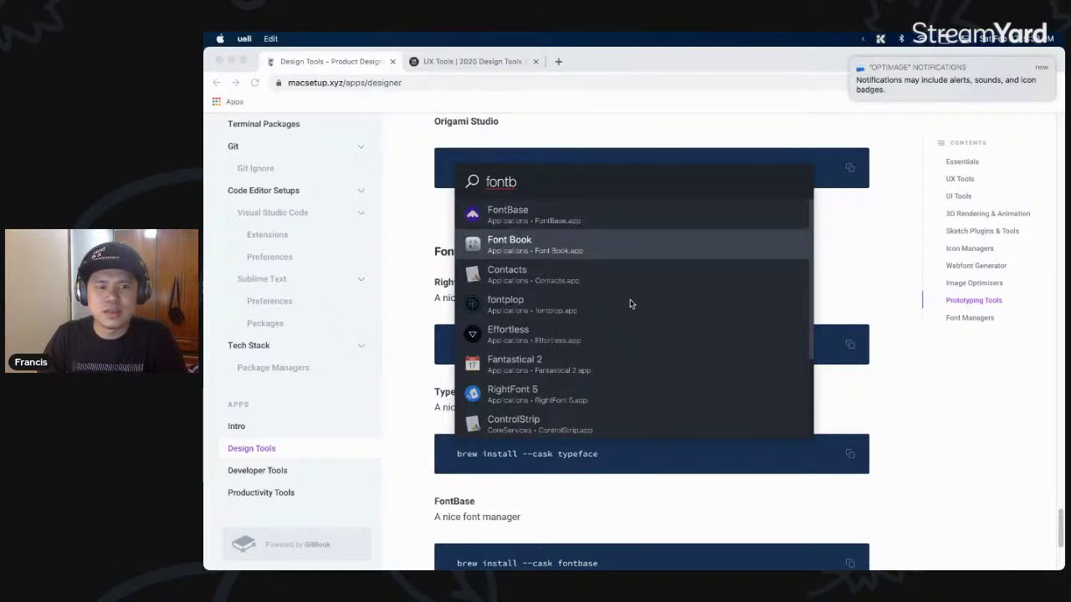
key("Return")
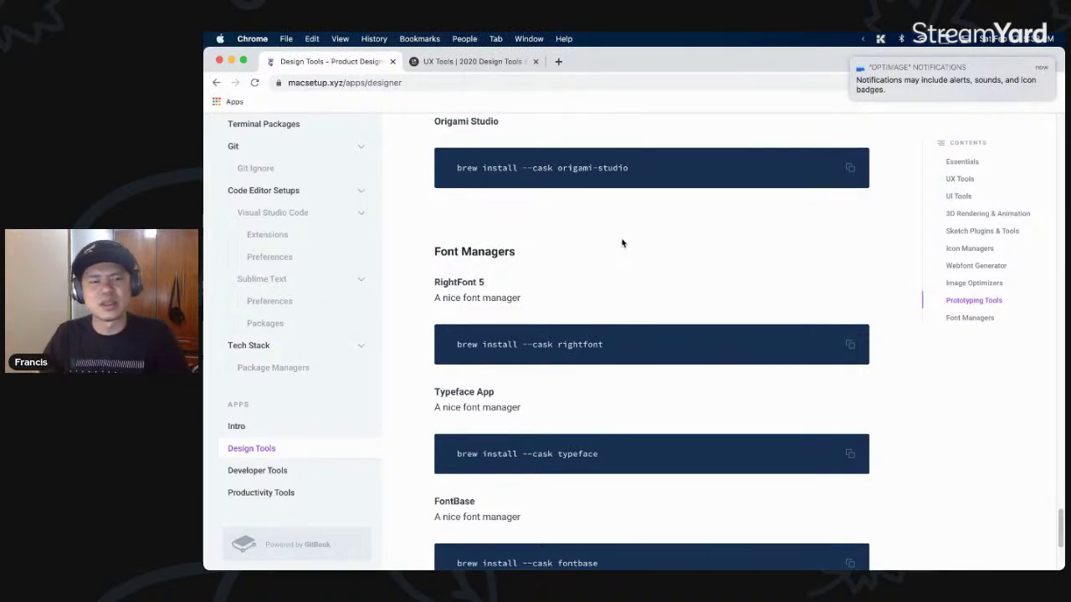
scroll(628, 226, "down", 5)
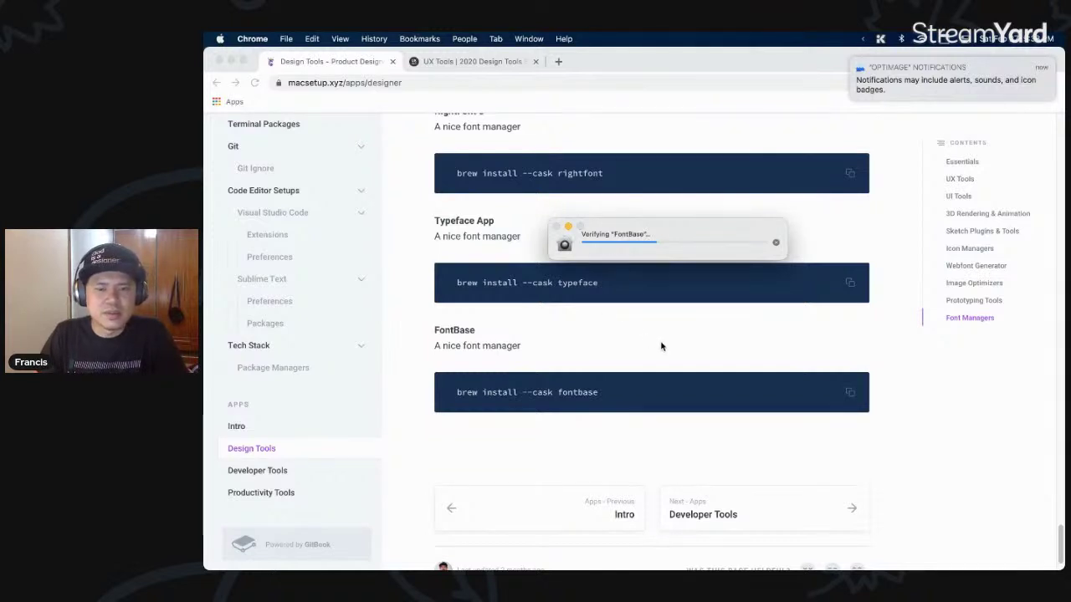
left_click_drag(641, 231, 715, 305)
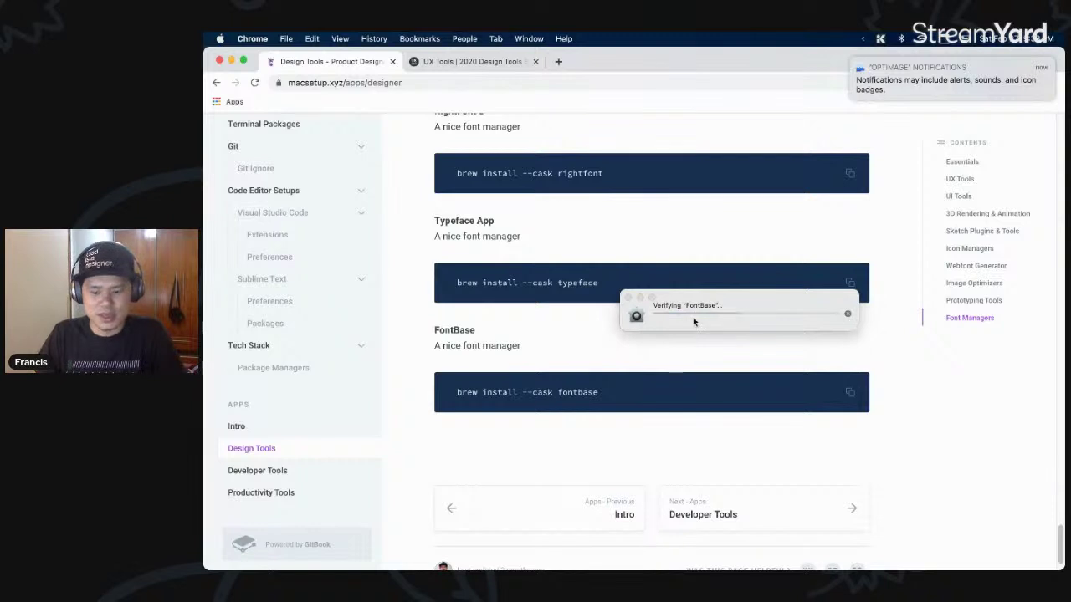
- Launch Typeface from a 'tyup' search, decline its purchase offer, and allow FontBase to open
key("alt+space")
type("tyup")
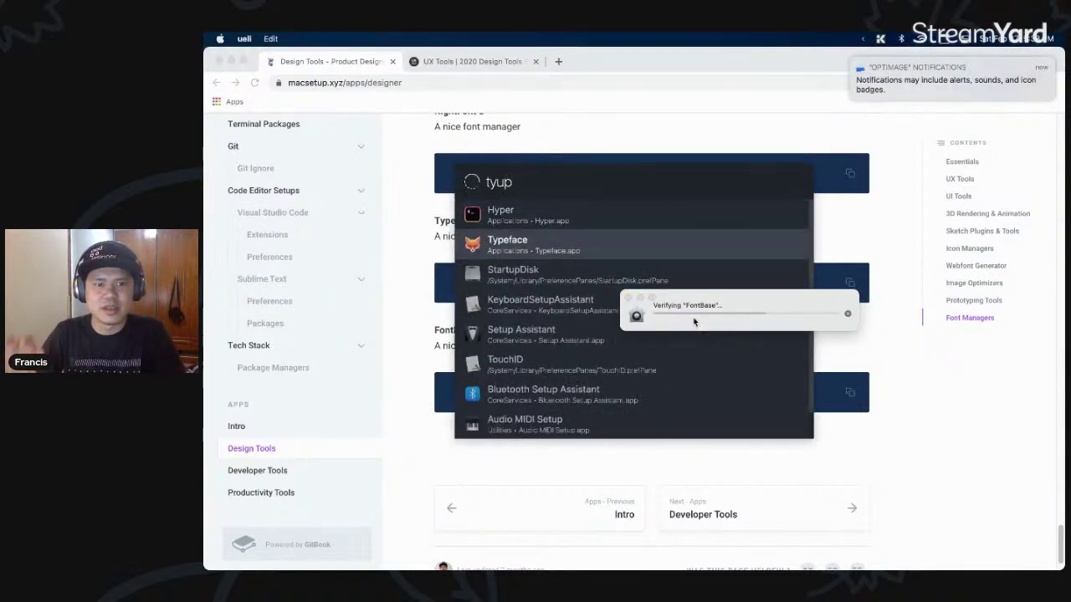
left_click(694, 247)
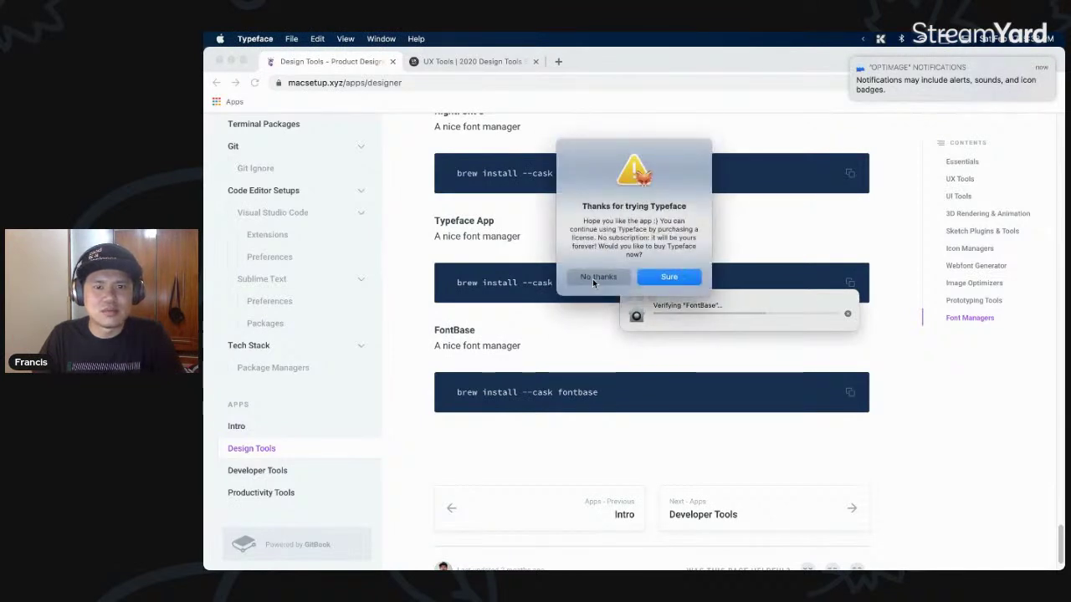
left_click(596, 278)
left_click(661, 261)
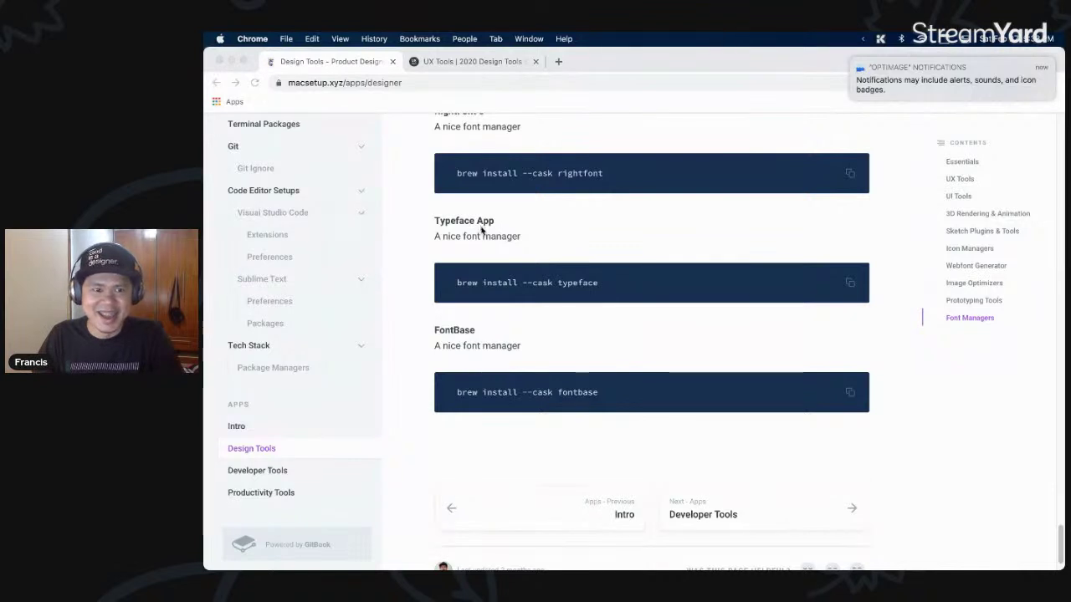
- Move the guide on to its Developer Tools page
mouse_move(202, 251)
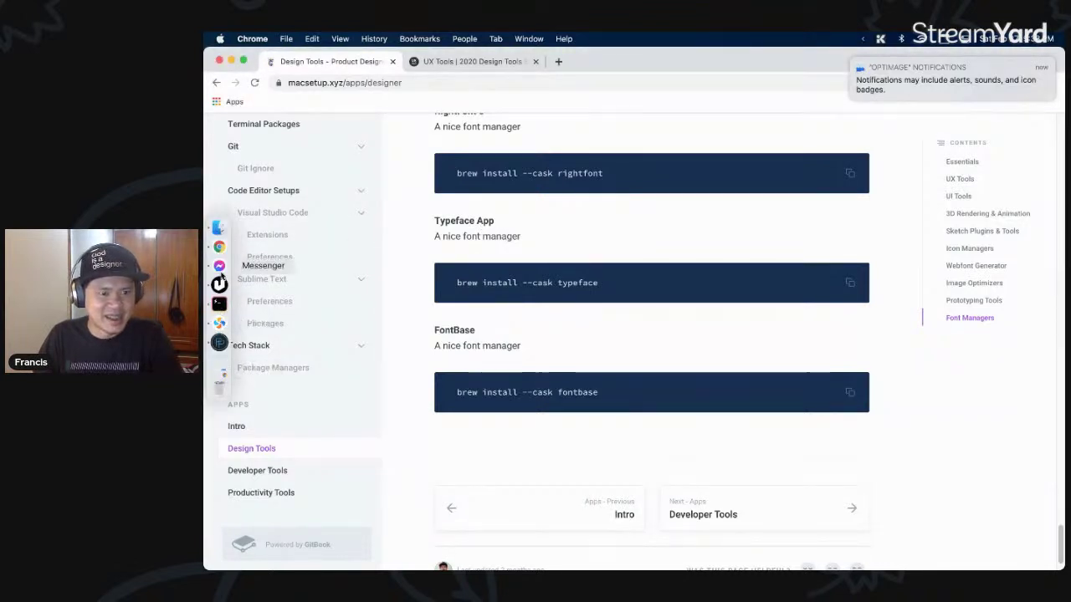
scroll(677, 312, "up", 1)
scroll(678, 311, "up", 3)
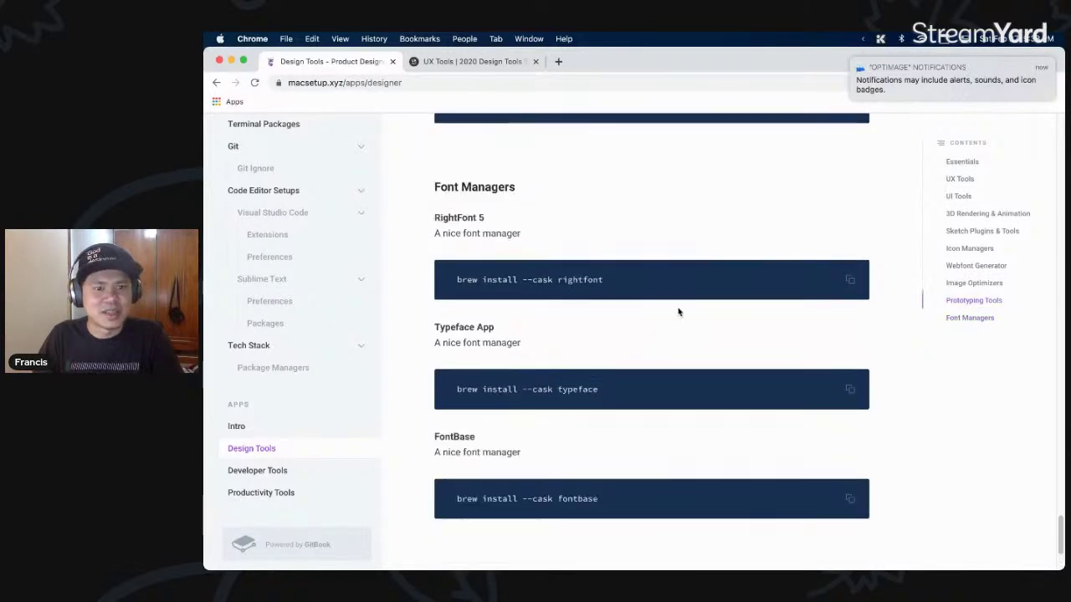
scroll(678, 310, "down", 5)
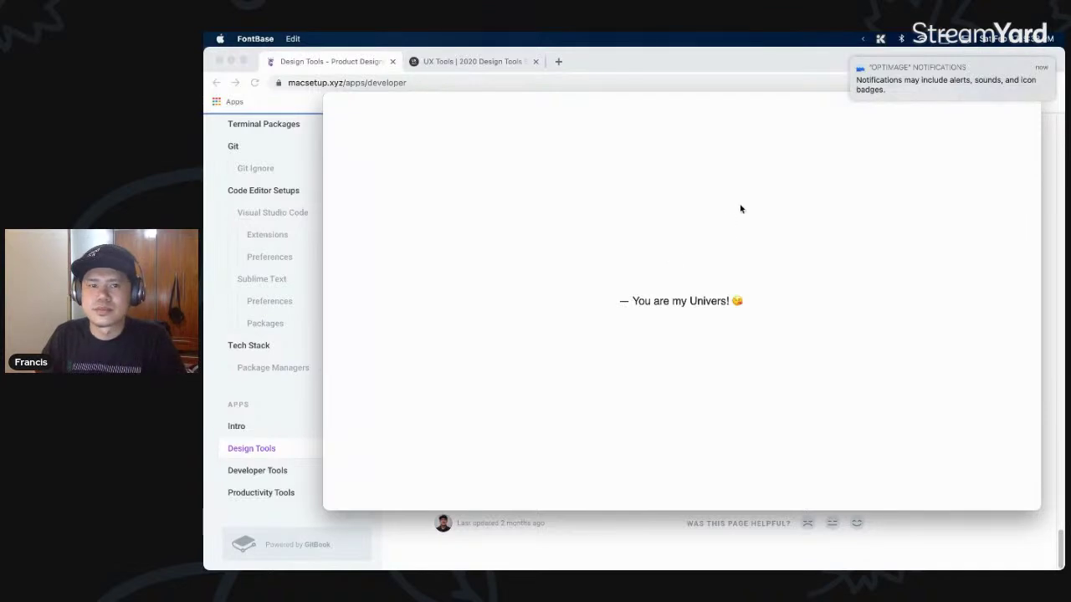
left_click(677, 69)
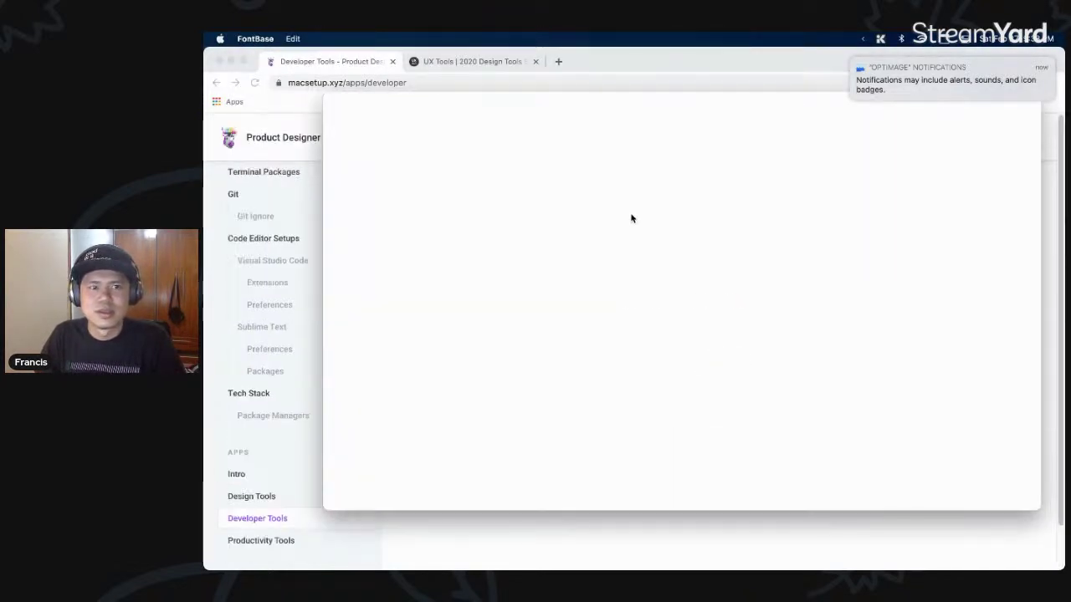
- Cancel FontBase's password request dialog
scroll(636, 234, "down", 4)
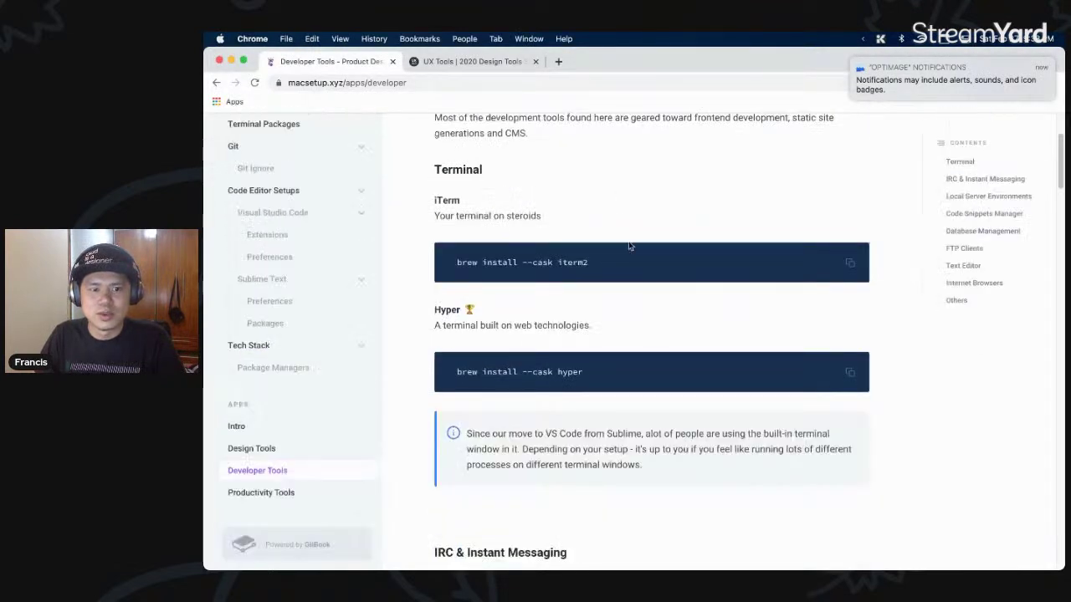
scroll(611, 204, "up", 2)
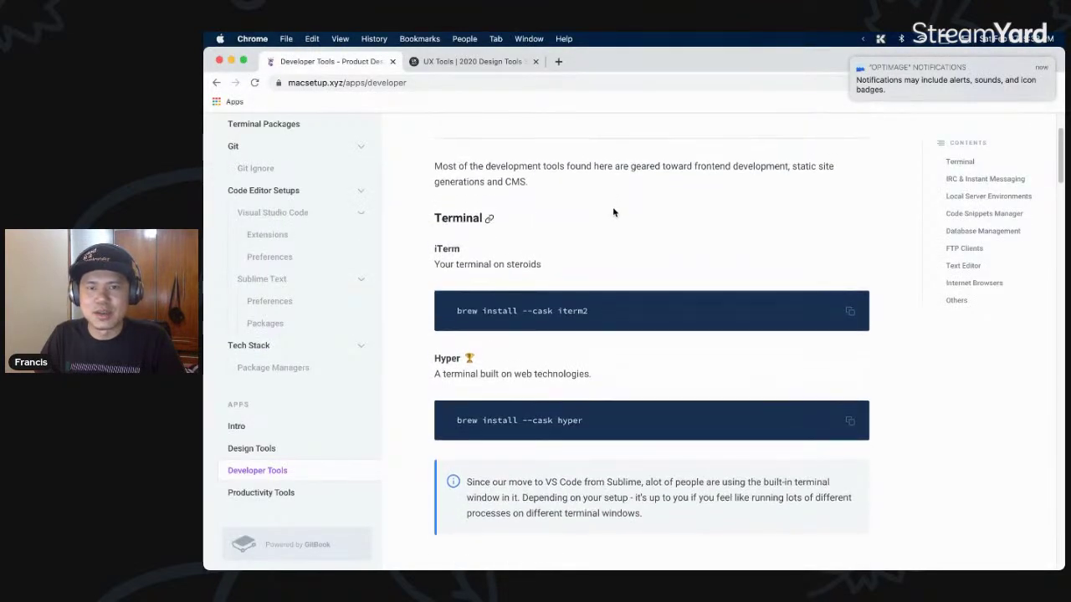
scroll(613, 216, "up", 3)
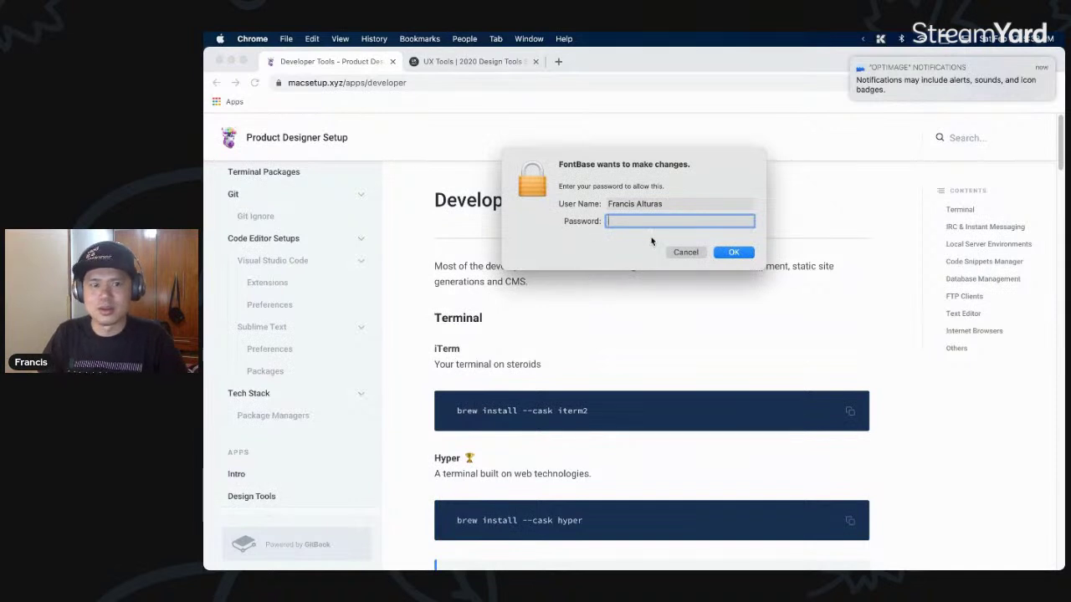
left_click(684, 252)
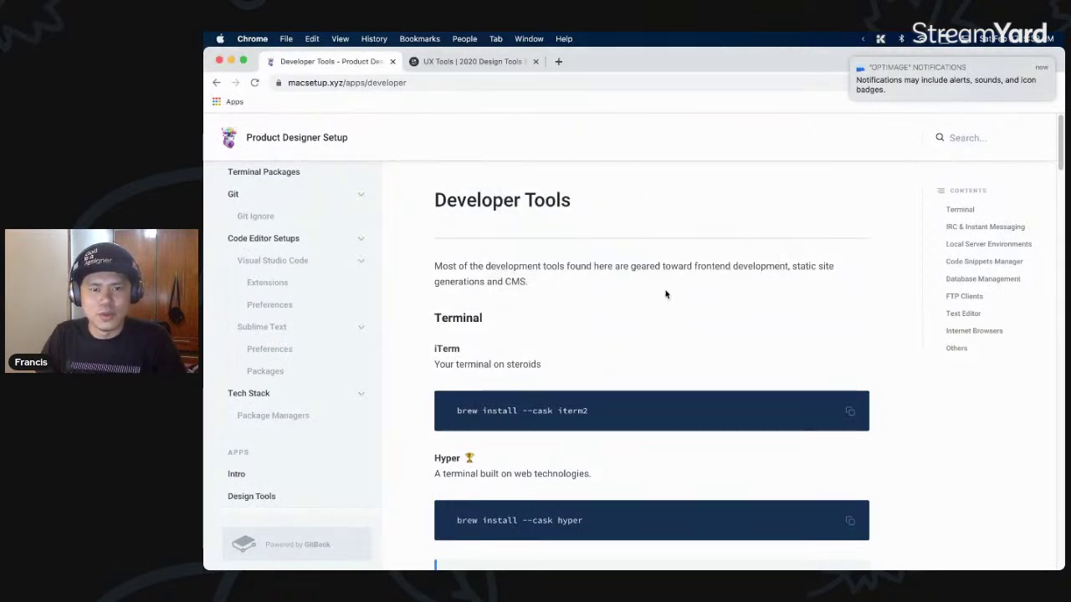
- Scroll the Developer Tools page down to LimeChat under IRC & Instant Messaging
scroll(667, 292, "down", 1)
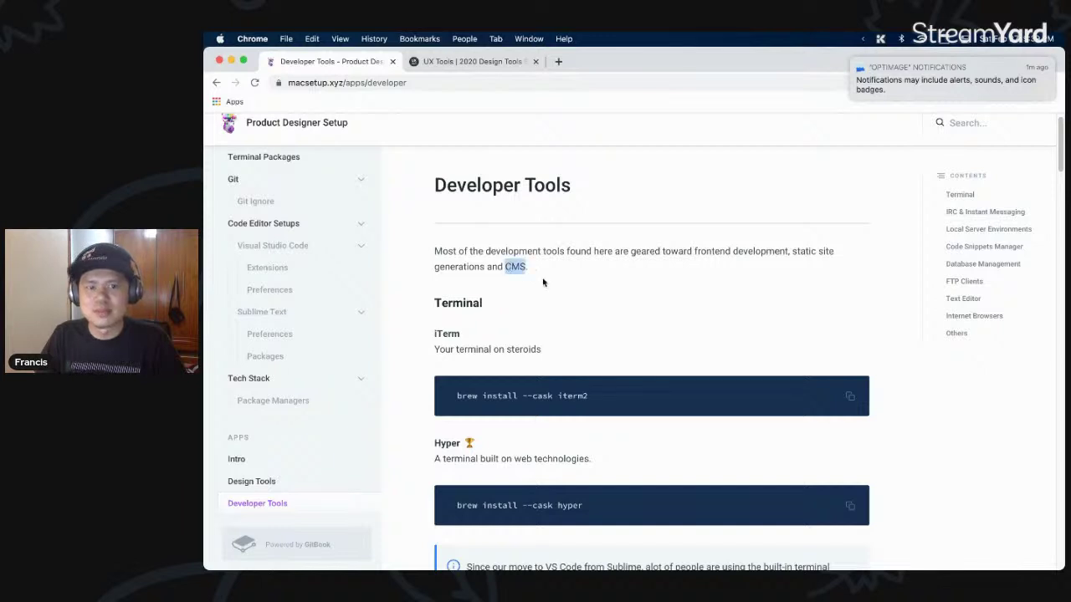
scroll(553, 274, "down", 4)
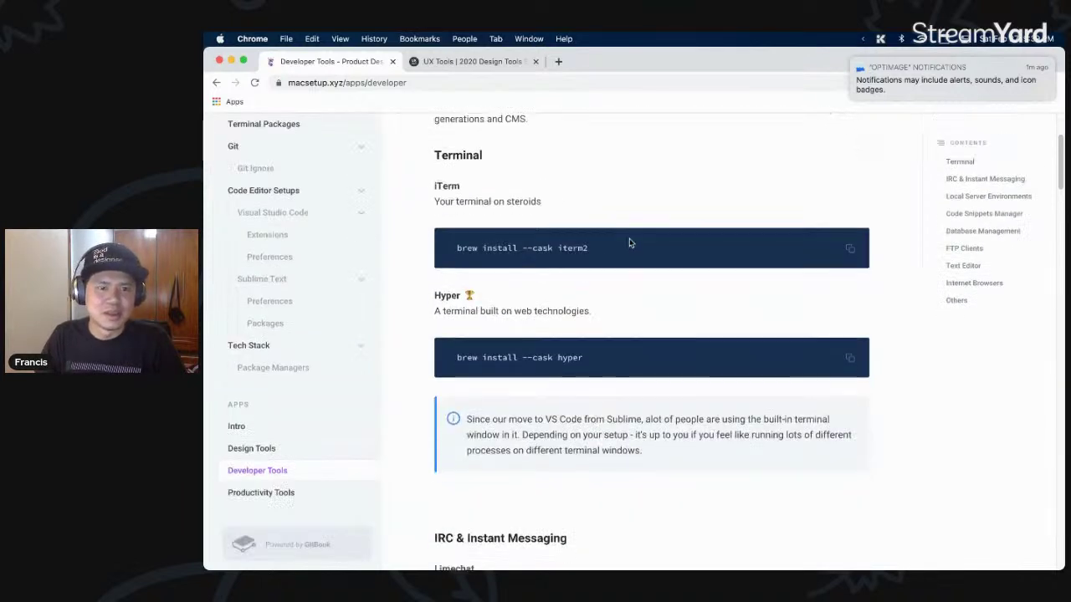
scroll(534, 266, "down", 1)
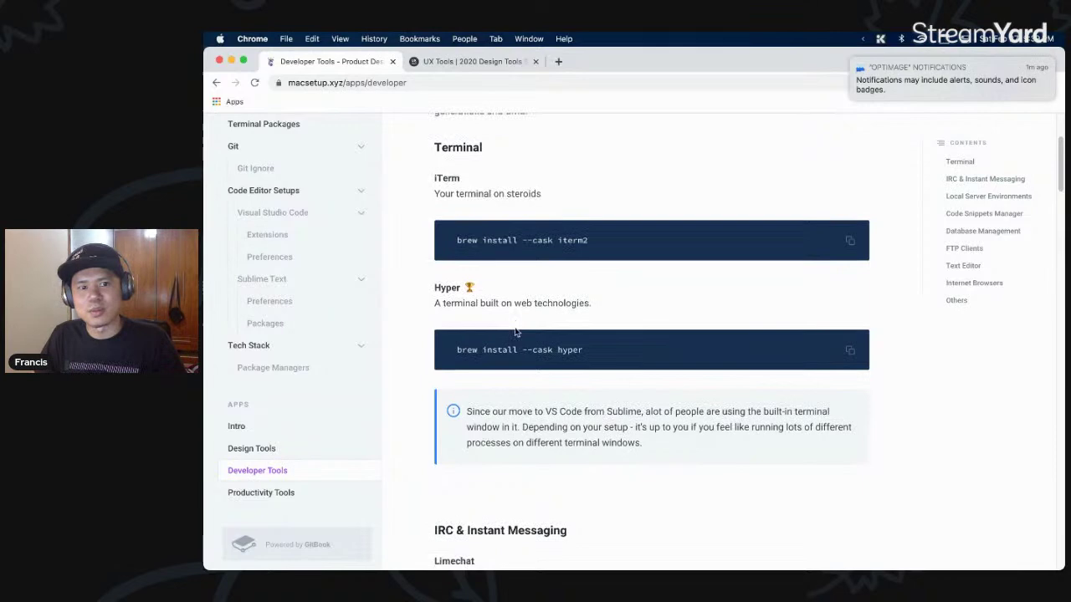
triple_click(587, 294)
scroll(590, 308, "down", 5)
scroll(590, 309, "down", 2)
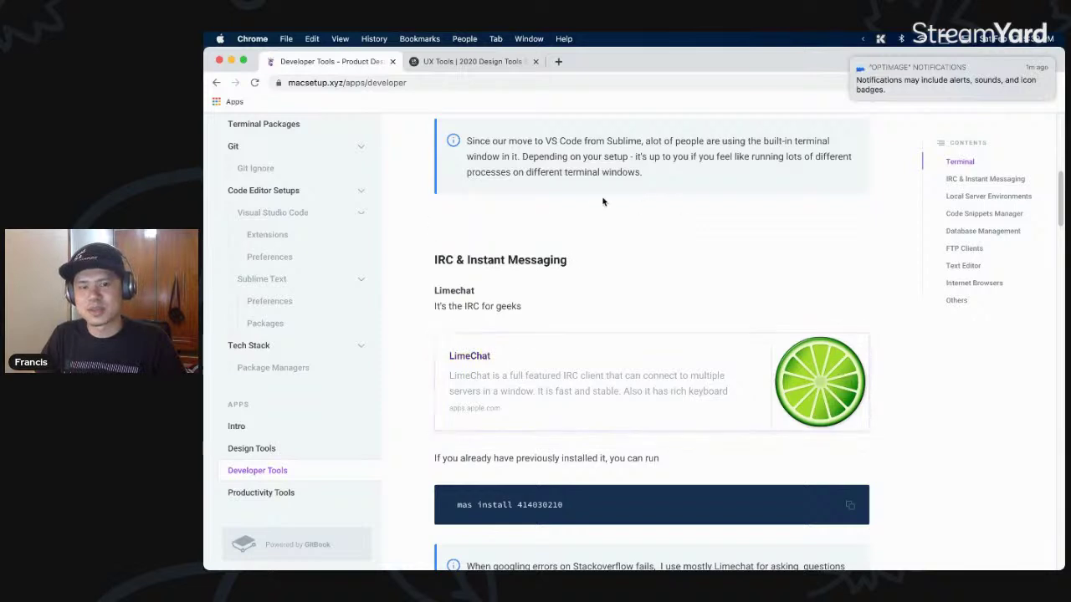
- Launch LimeChat from the ueli launcher by searching 'limech'
key("super+space")
type("lim")
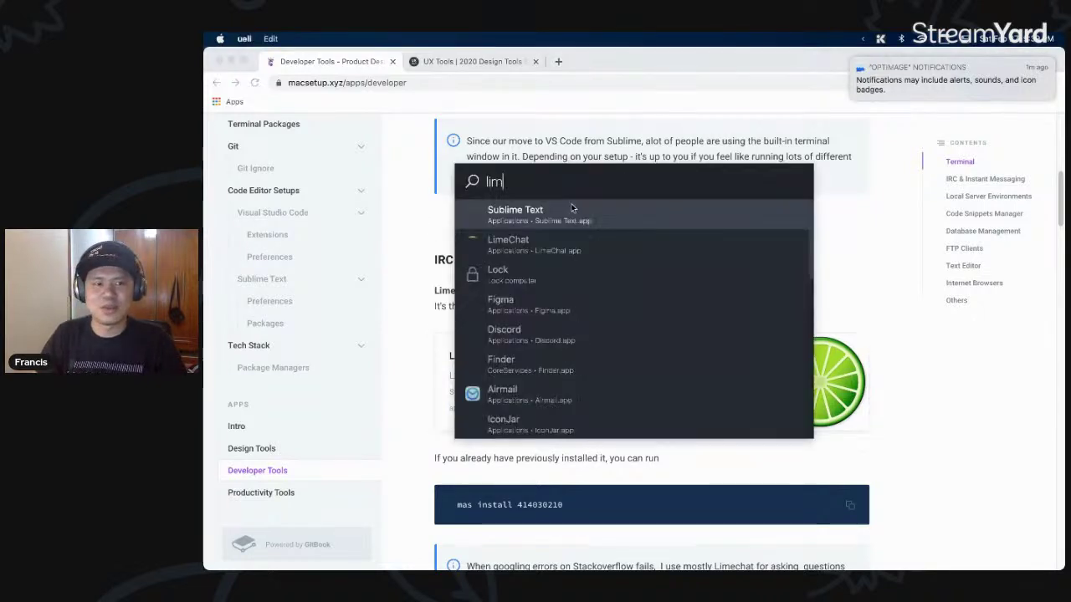
type("ech")
key("Return")
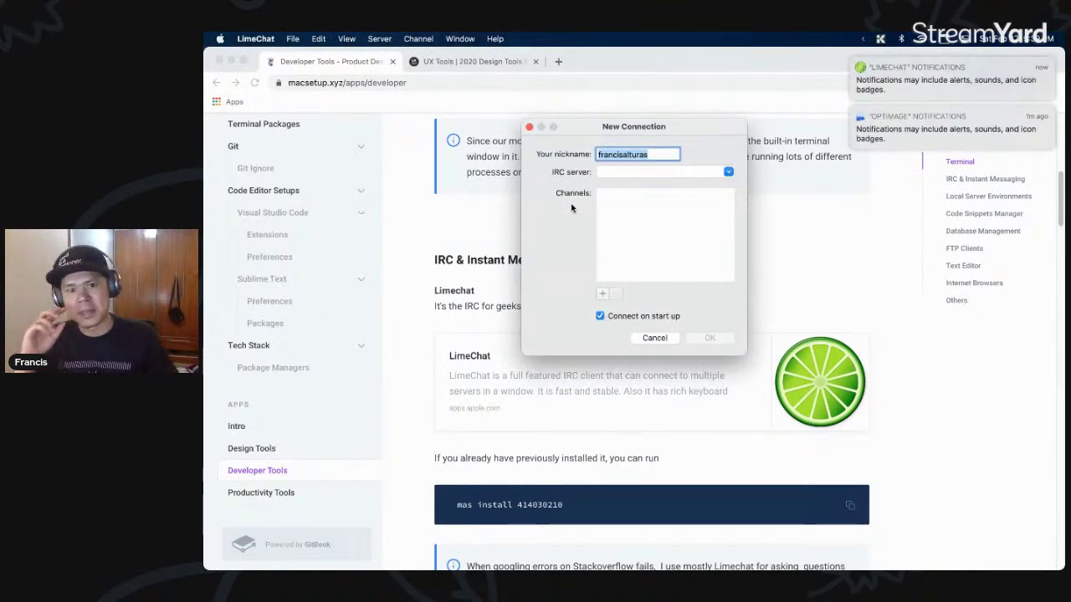
- Set the IRC server to chat.freenode.net (freenode), add channel #wordpress, and confirm
left_click(687, 169)
type("freenode")
left_click(729, 172)
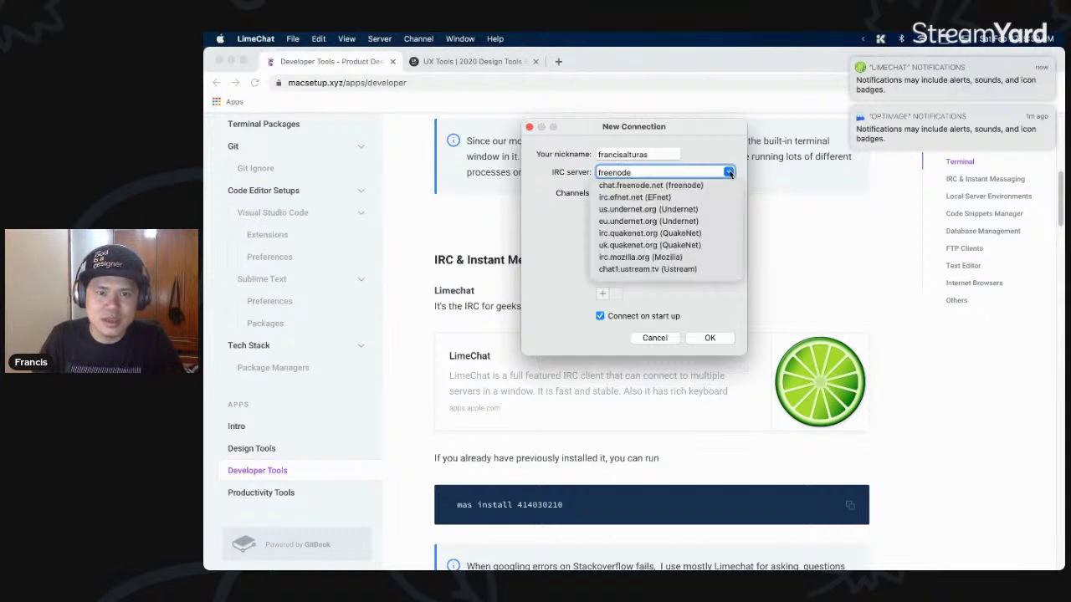
left_click(644, 183)
left_click(661, 238)
type("@ordpre")
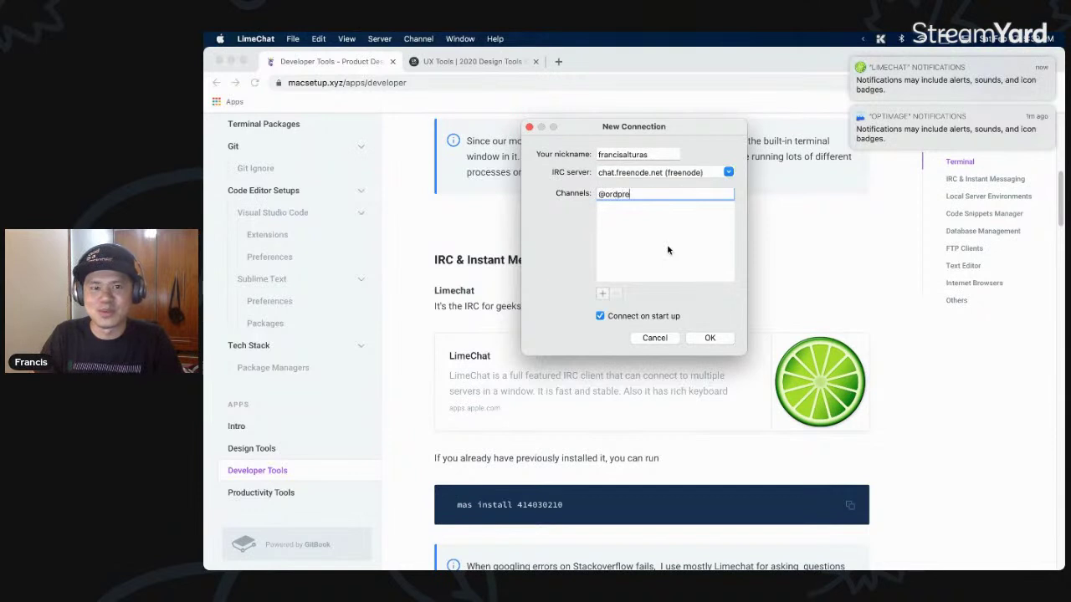
key("super+a")
type("#wor")
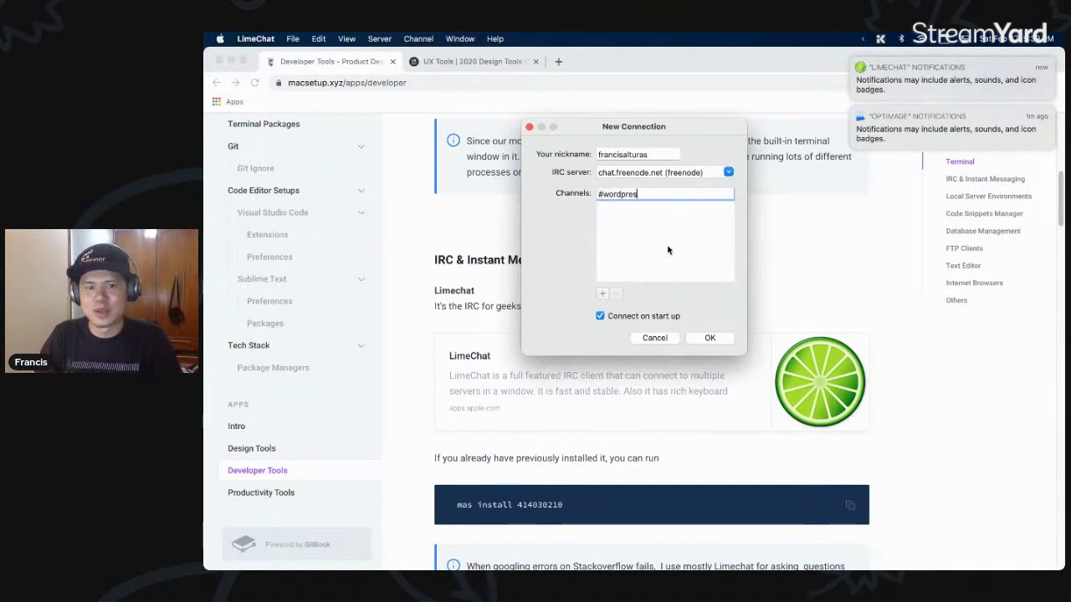
left_click(709, 338)
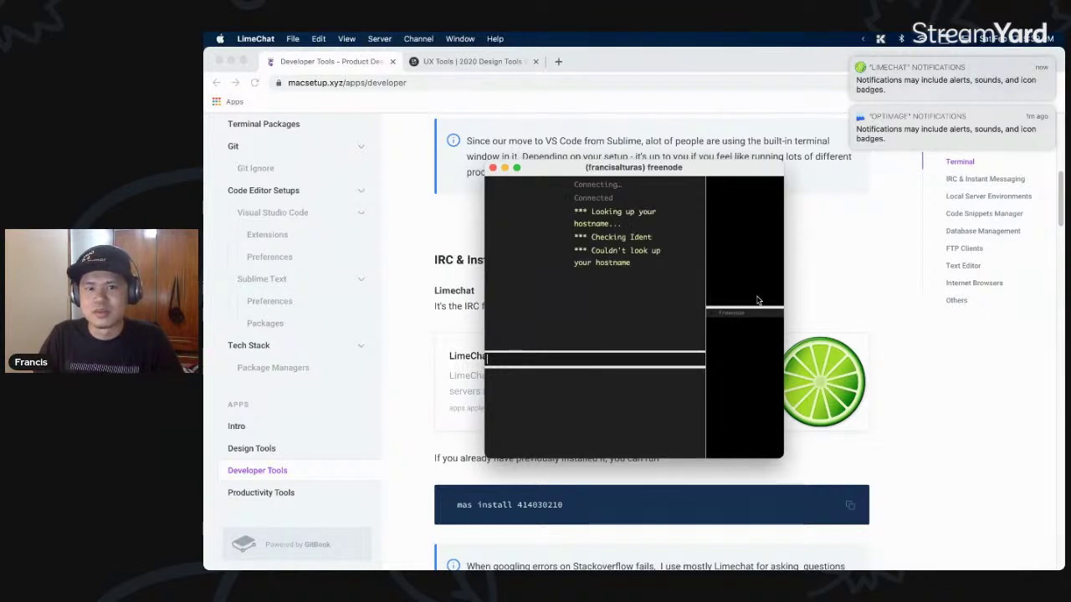
- Switch to the #wordpress channel in LimeChat and enlarge the chat window
left_click_drag(589, 251, 631, 264)
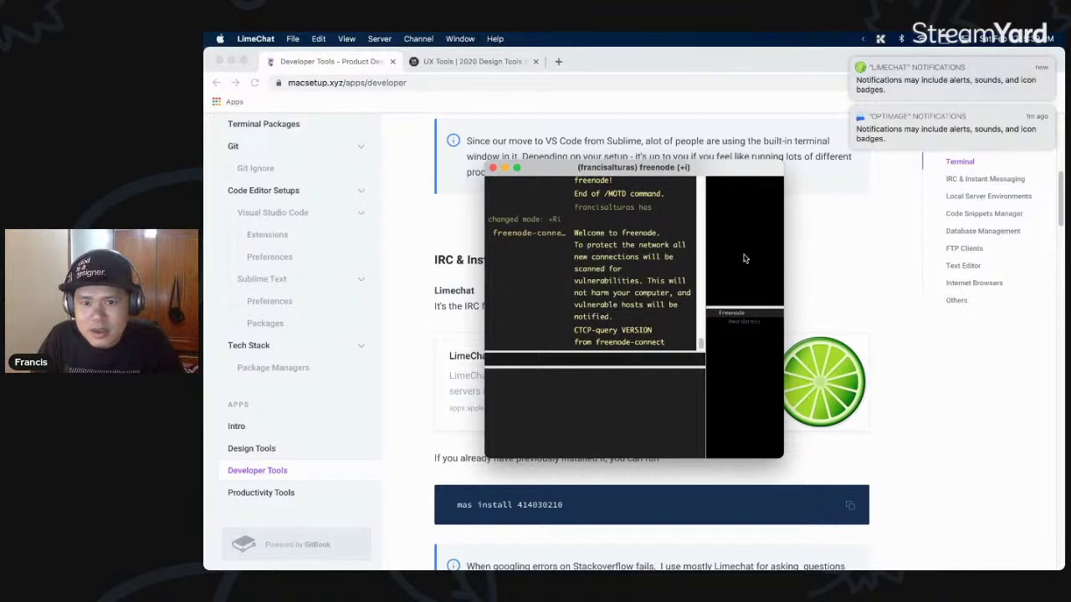
left_click(744, 322)
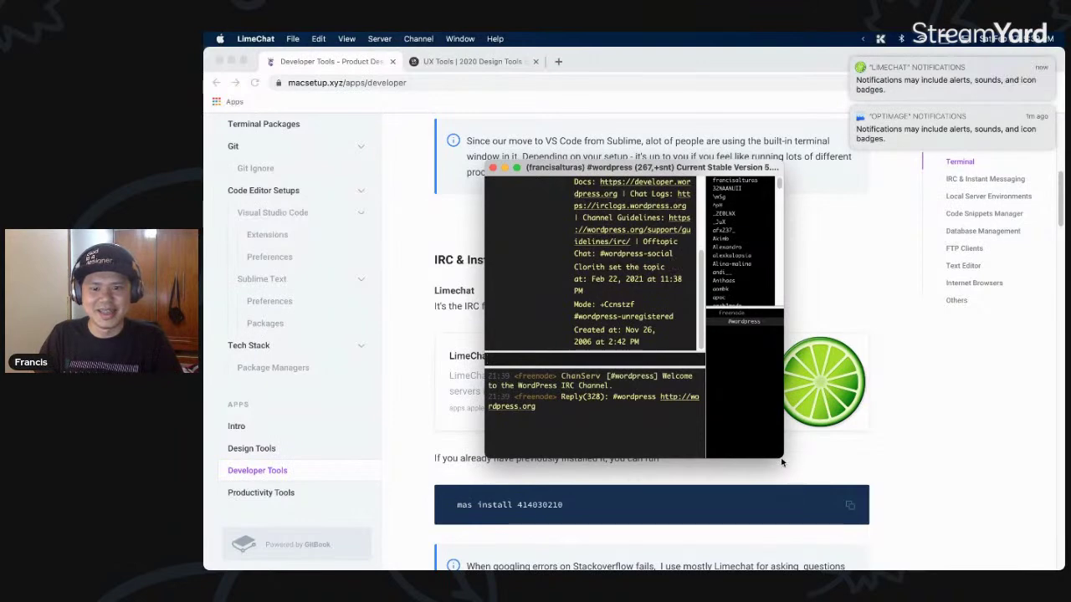
left_click_drag(814, 467, 933, 492)
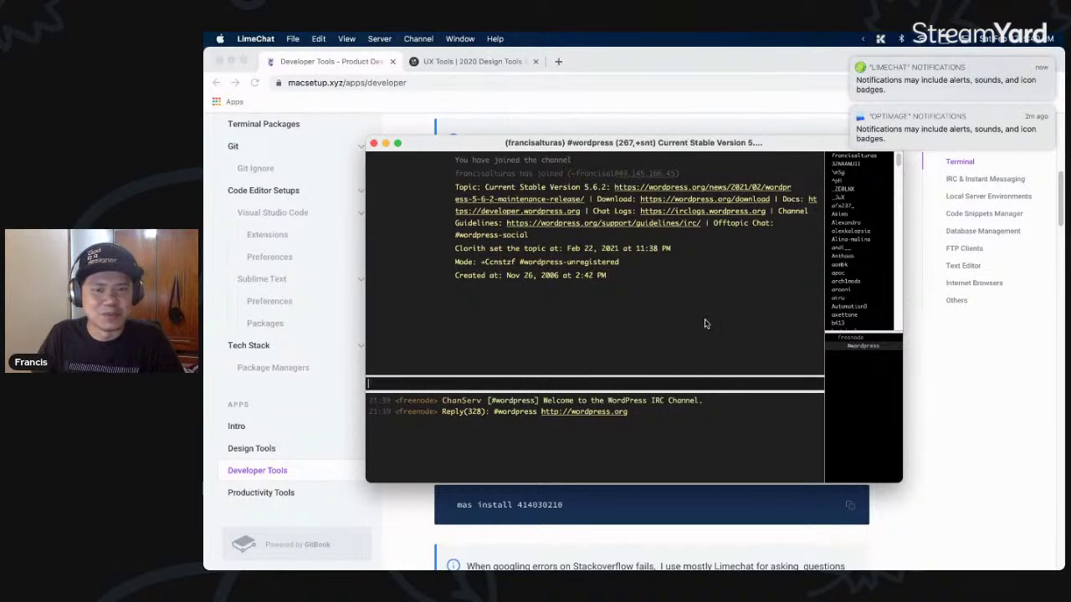
left_click_drag(660, 143, 661, 137)
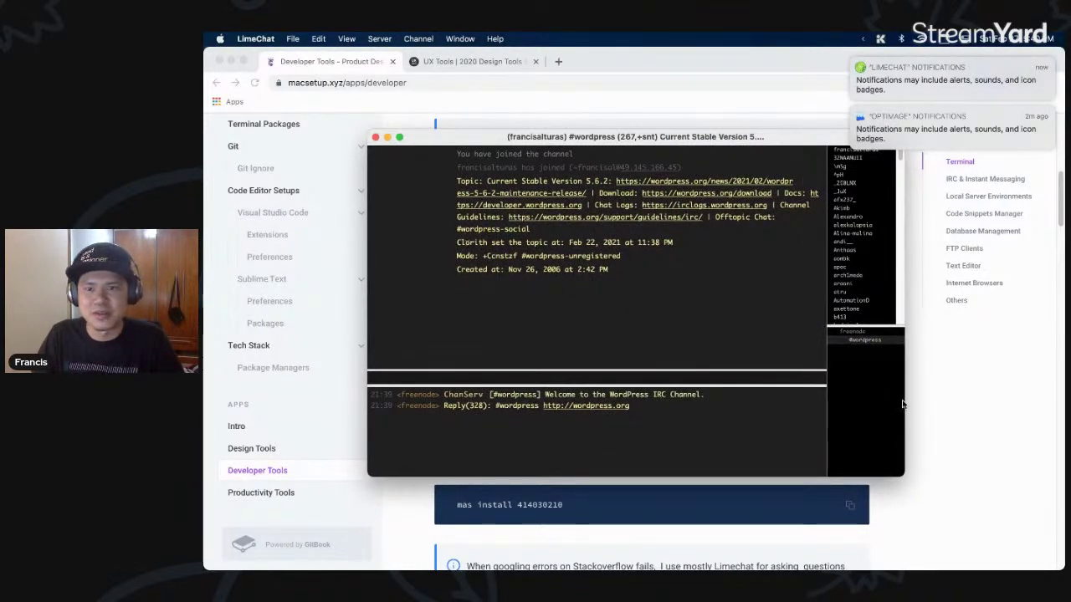
- Back in Chrome, copy the Spectrum heading and paste it into a new tab's address bar
left_click(966, 430)
scroll(717, 377, "down", 1)
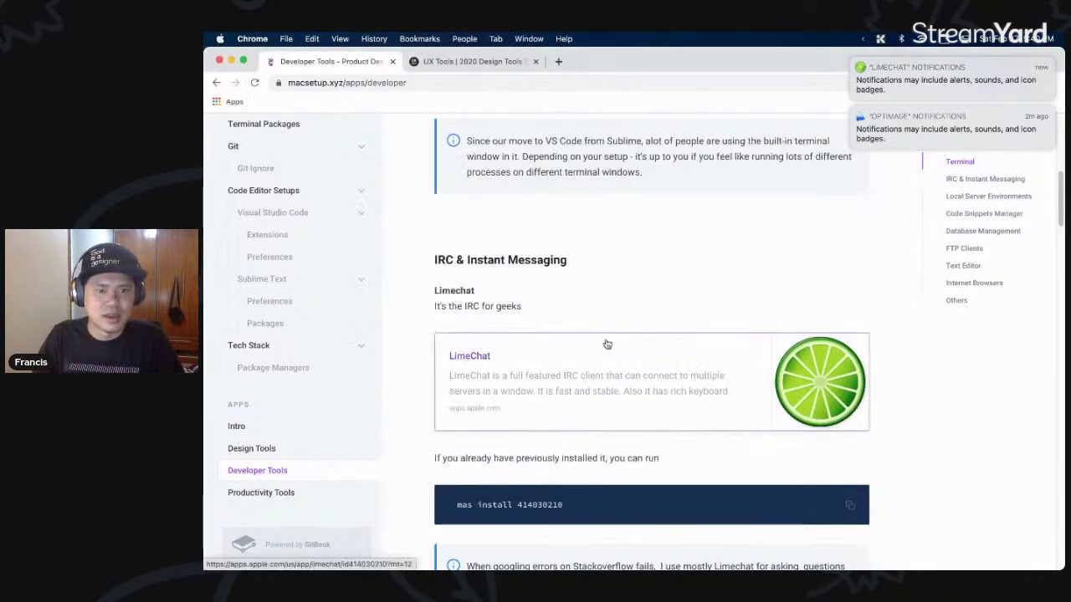
scroll(608, 344, "down", 3)
scroll(645, 346, "down", 5)
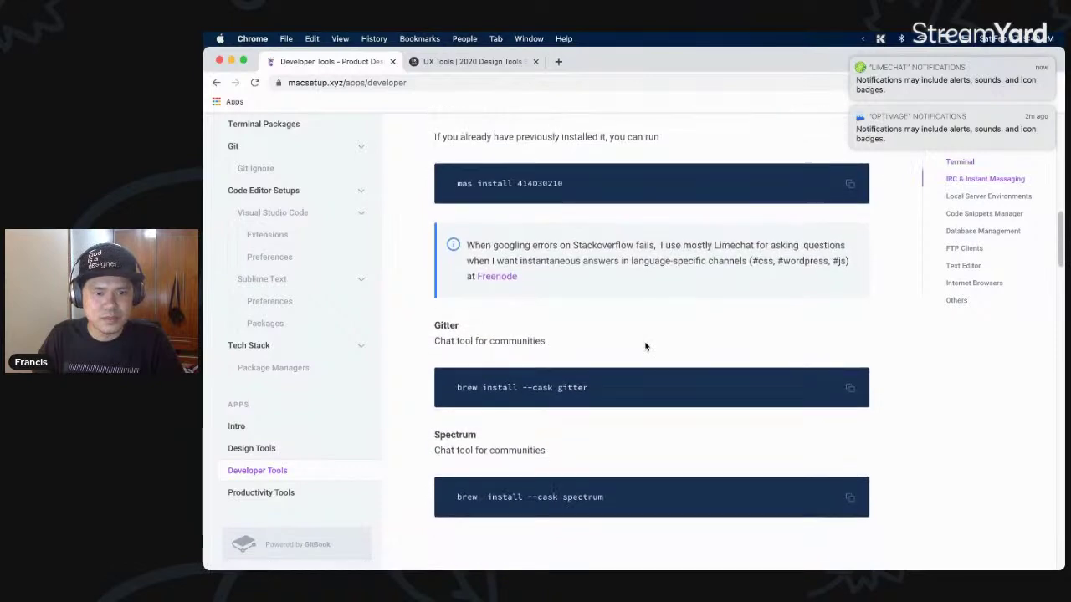
double_click(445, 297)
scroll(481, 303, "down", 1)
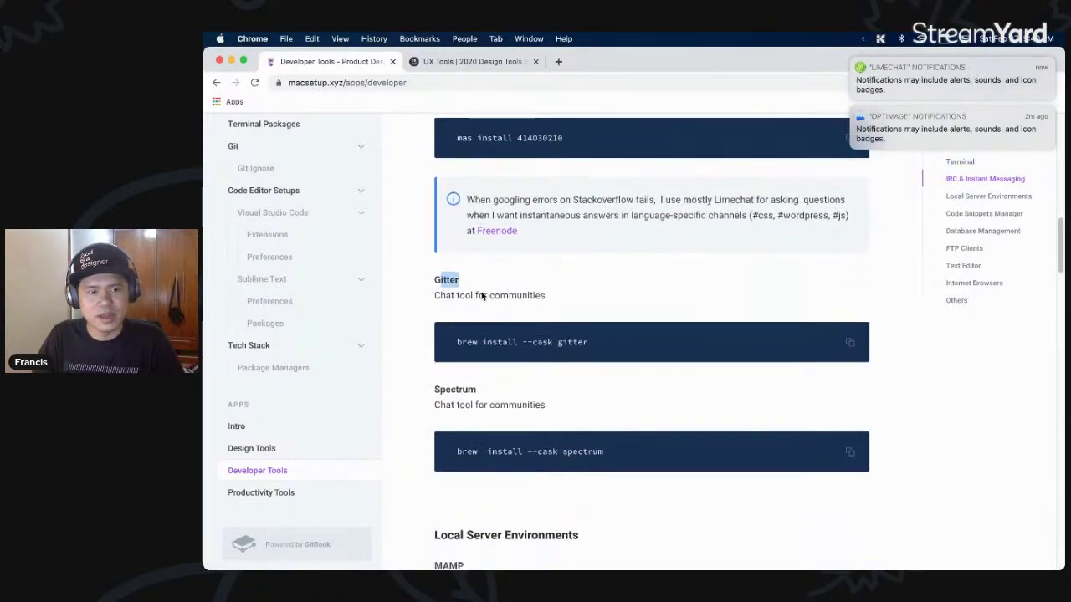
left_click_drag(503, 368, 435, 362)
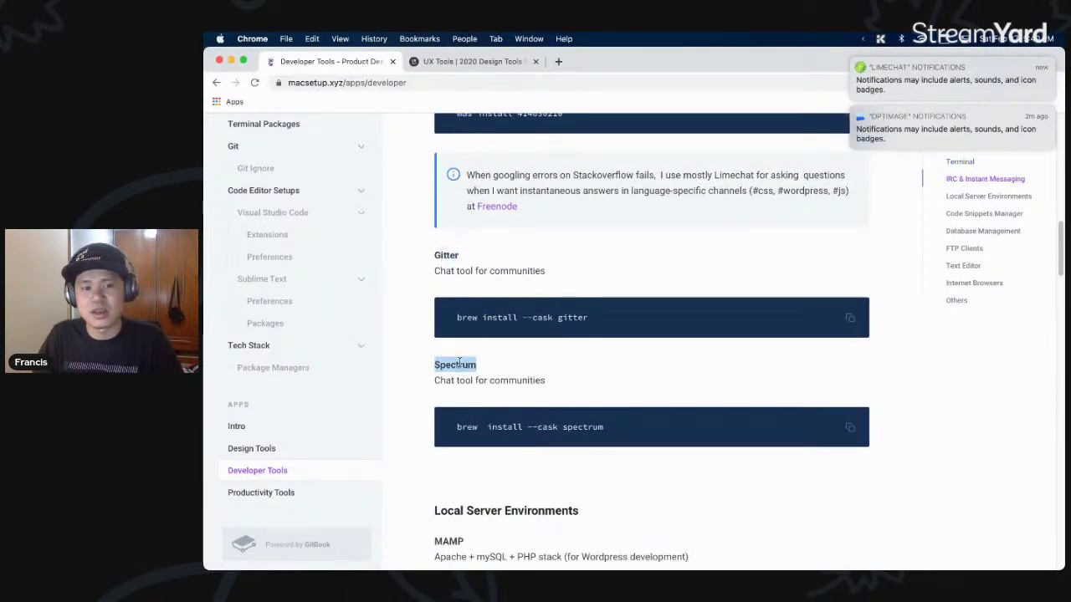
key("super+c")
key("super+t")
key("super+v")
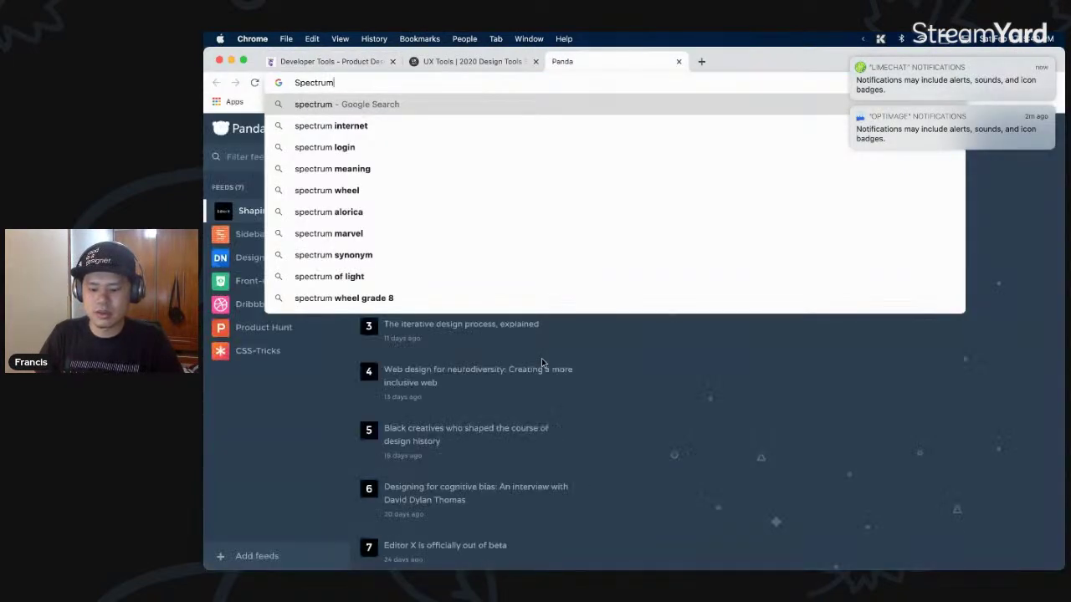
- Search 'Spectrum github communities' and open the Packt Hub and Spectrum.chat results
type("github commun")
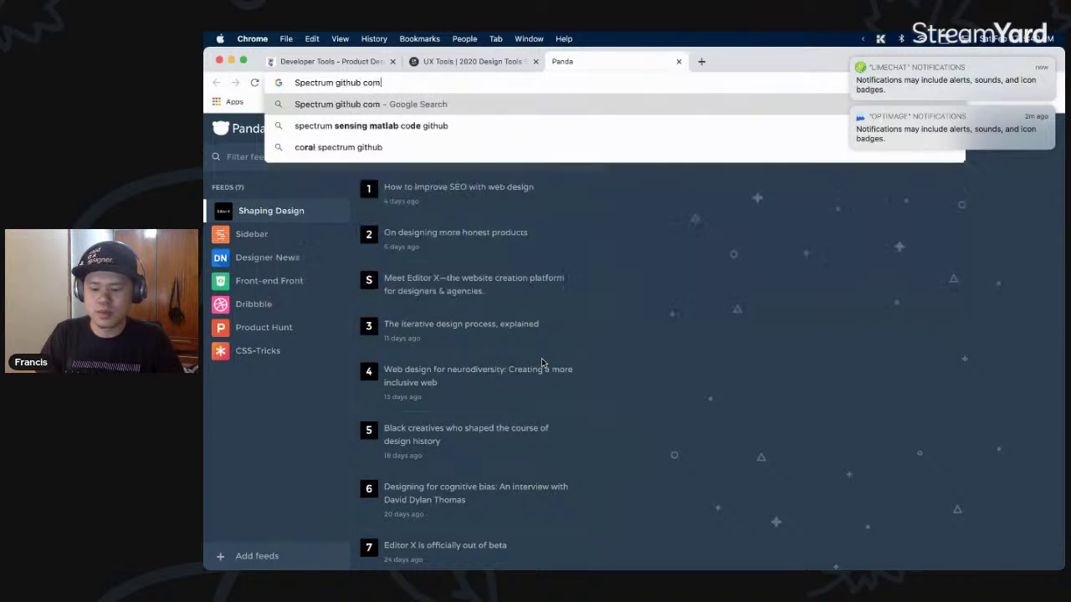
type("ities")
key("Return")
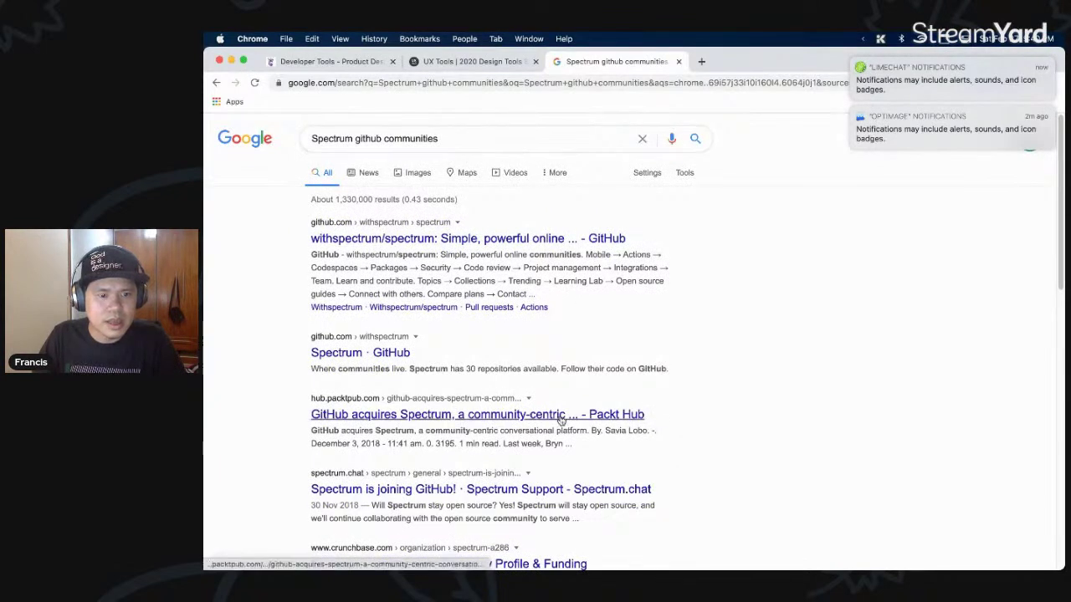
left_click(533, 494, "super")
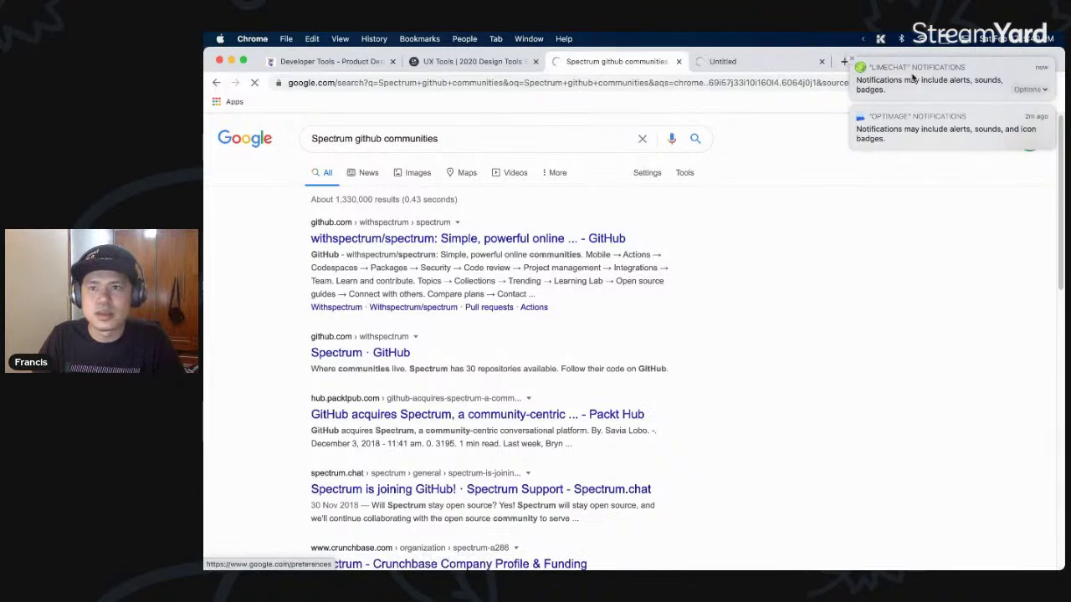
left_click(695, 68)
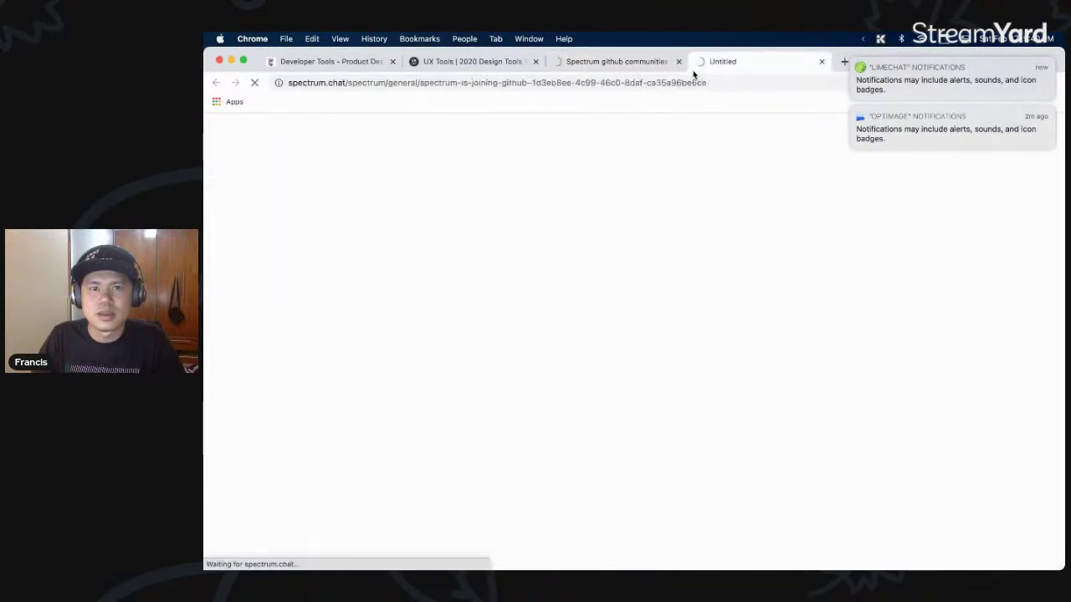
left_click(758, 63)
left_click(634, 62)
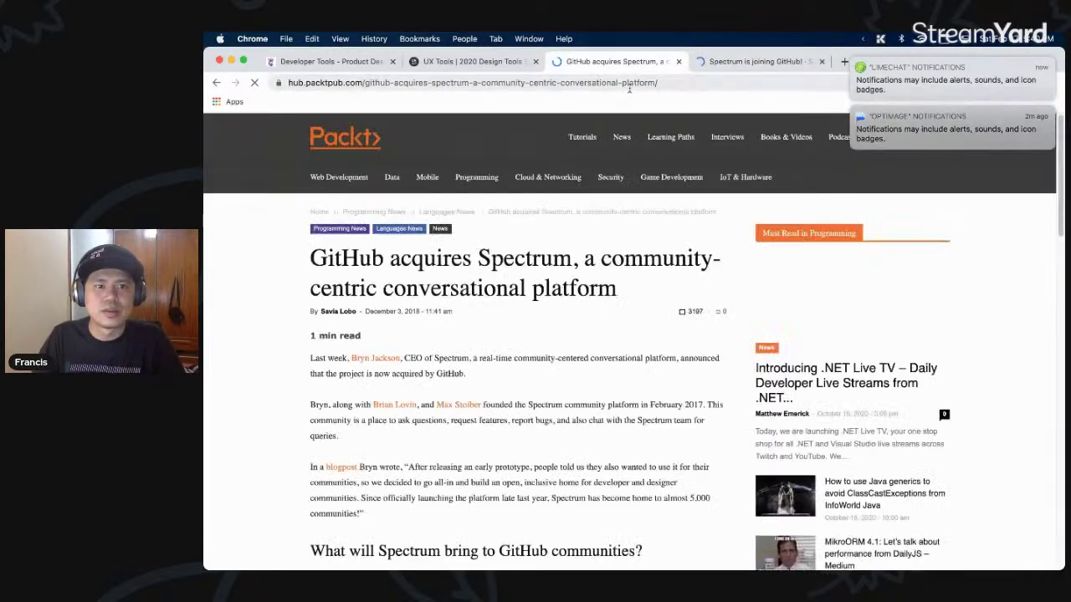
- Read through the Packt Hub article about GitHub acquiring Spectrum
scroll(586, 325, "down", 2)
scroll(586, 322, "down", 3)
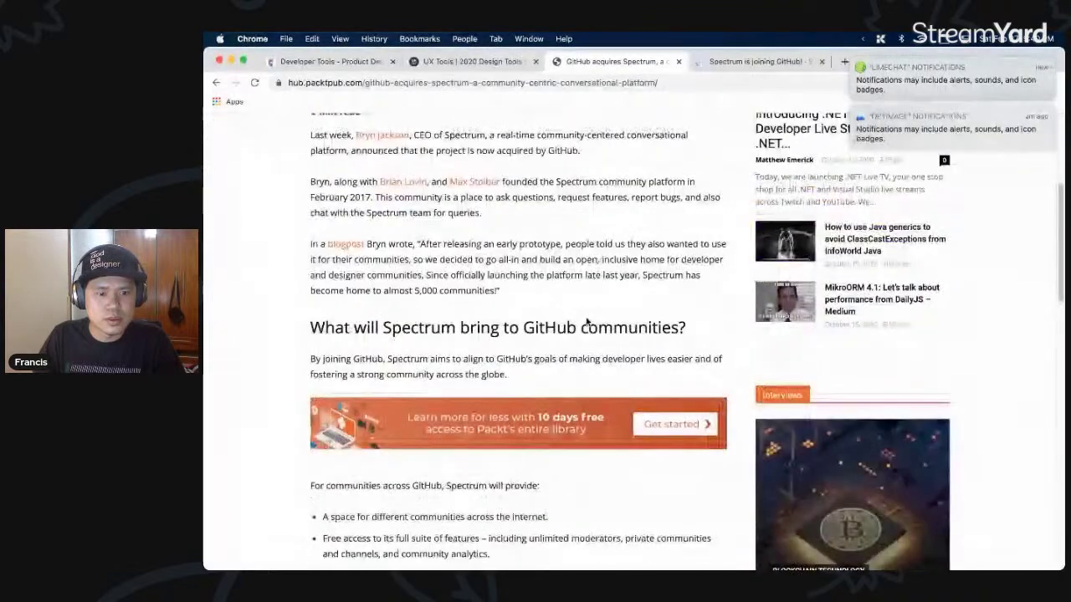
scroll(586, 319, "down", 3)
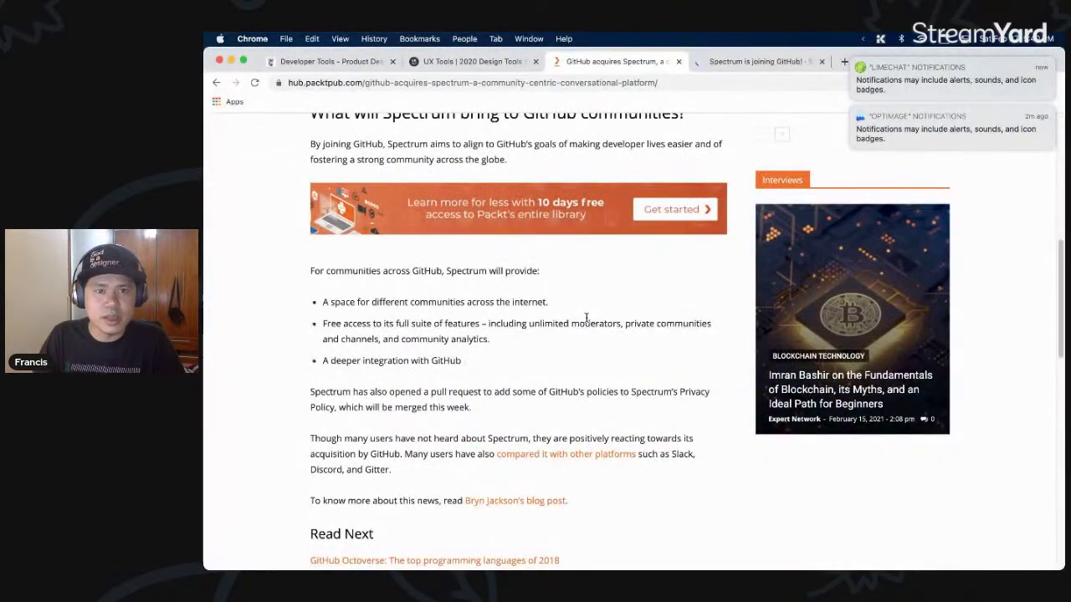
scroll(586, 318, "up", 5)
left_click_drag(522, 319, 687, 320)
left_click(641, 226)
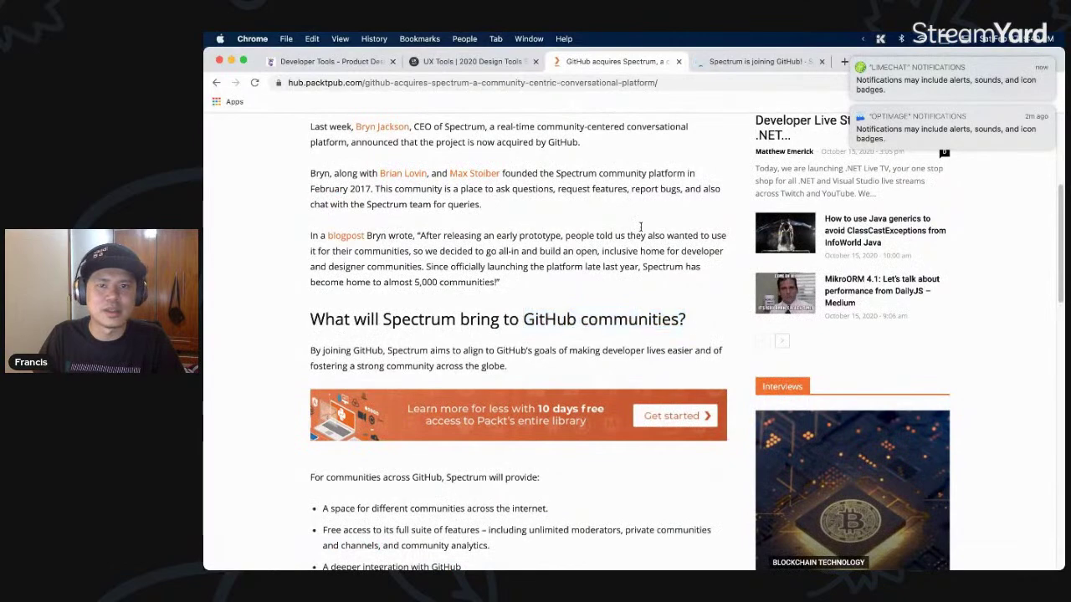
- Close the Packt Hub, Spectrum.chat and UX Tools survey tabs
left_click(678, 61)
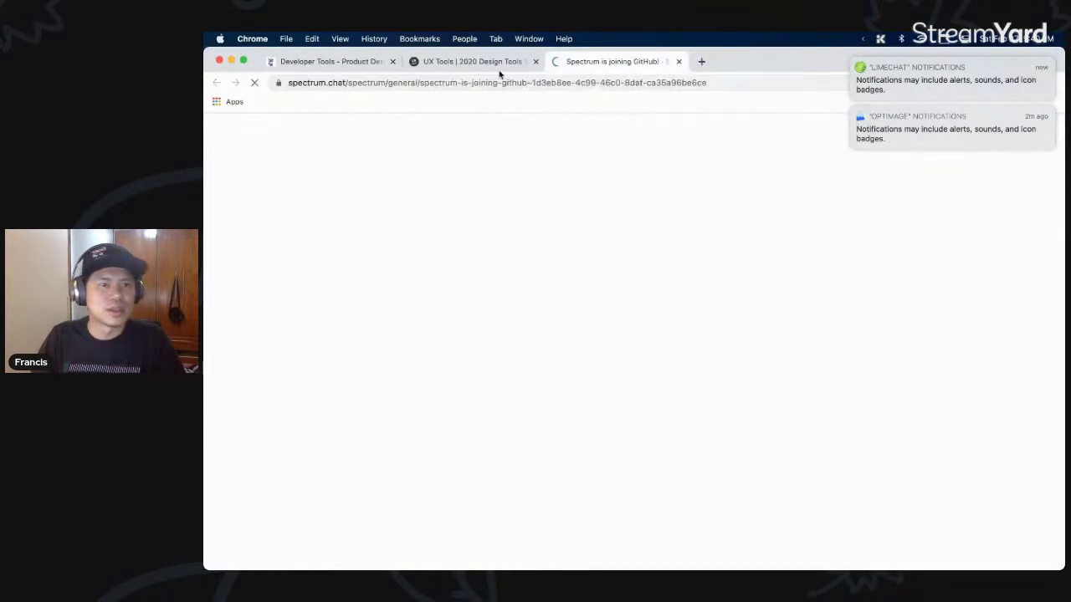
key("super+Tab")
key("super+w")
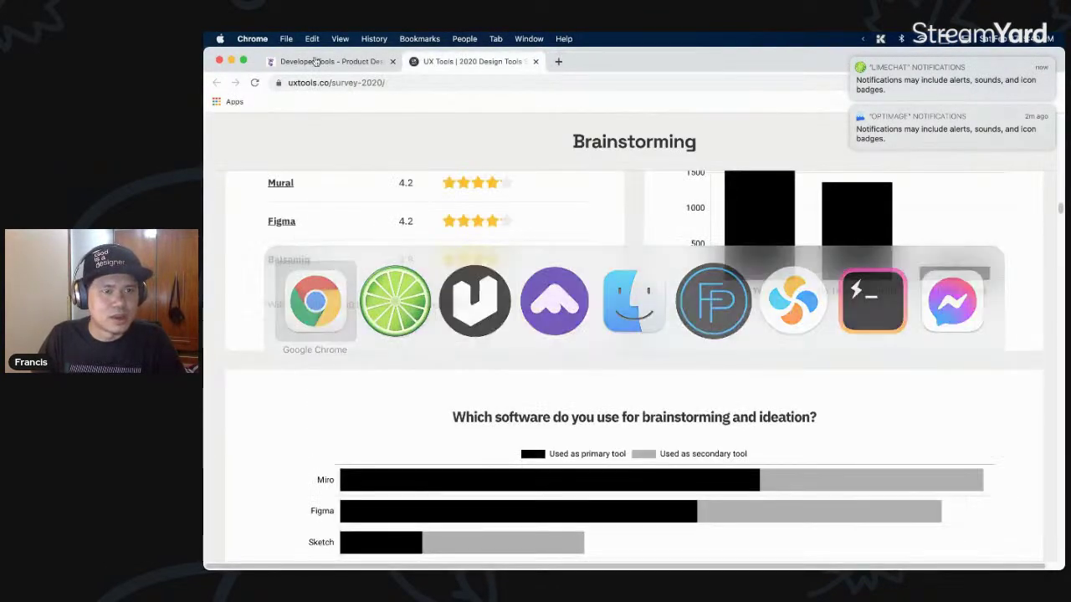
key("super+w")
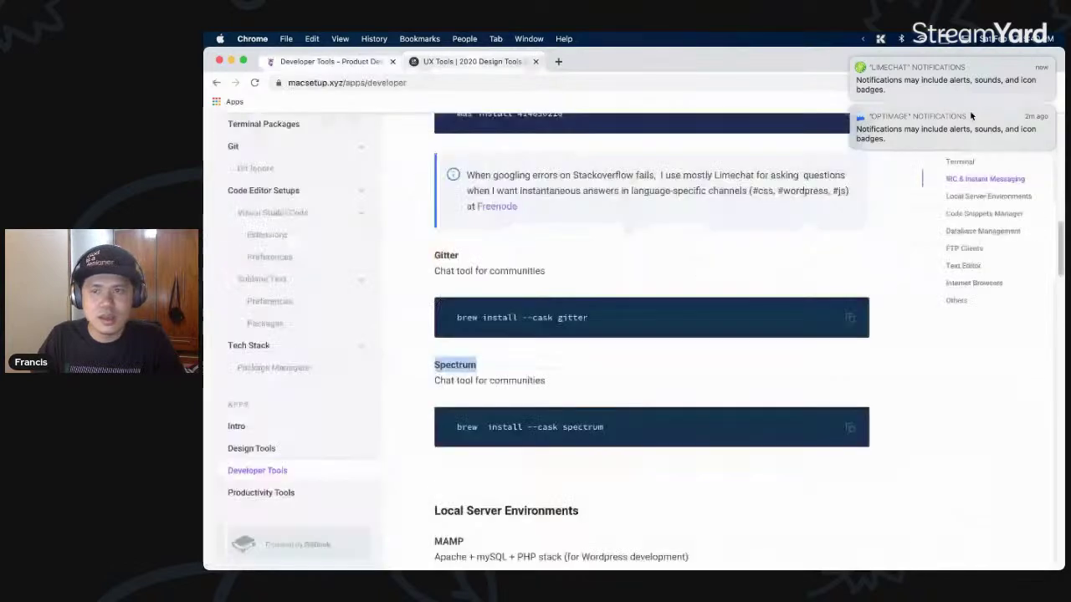
- Dismiss the LimeChat and Optimage notifications and scroll the guide to Quiver
left_click(851, 60)
left_click(852, 60)
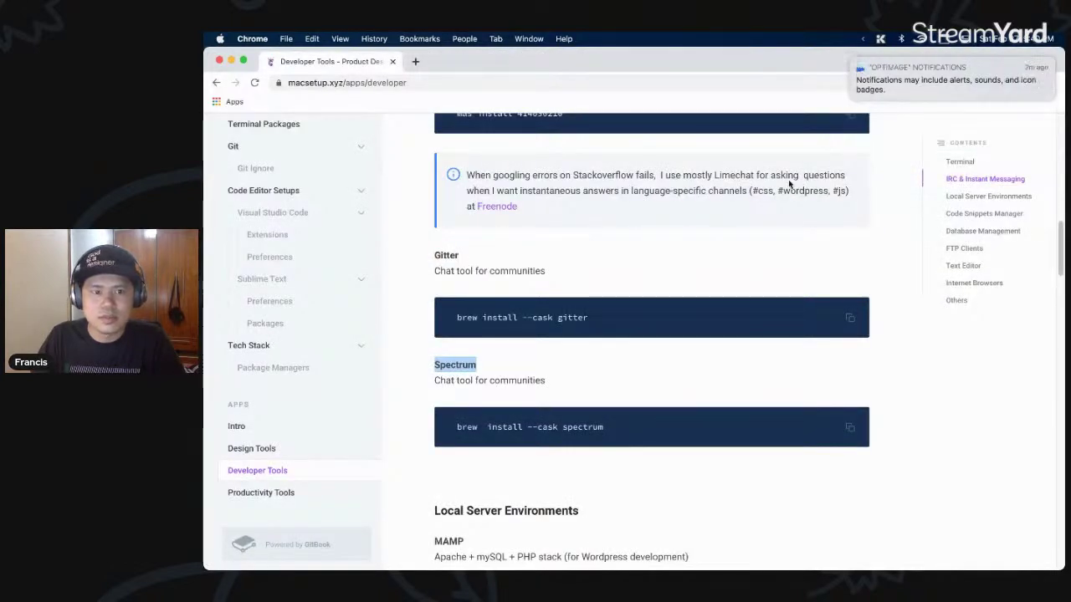
scroll(679, 332, "down", 5)
left_click_drag(759, 296, 438, 266)
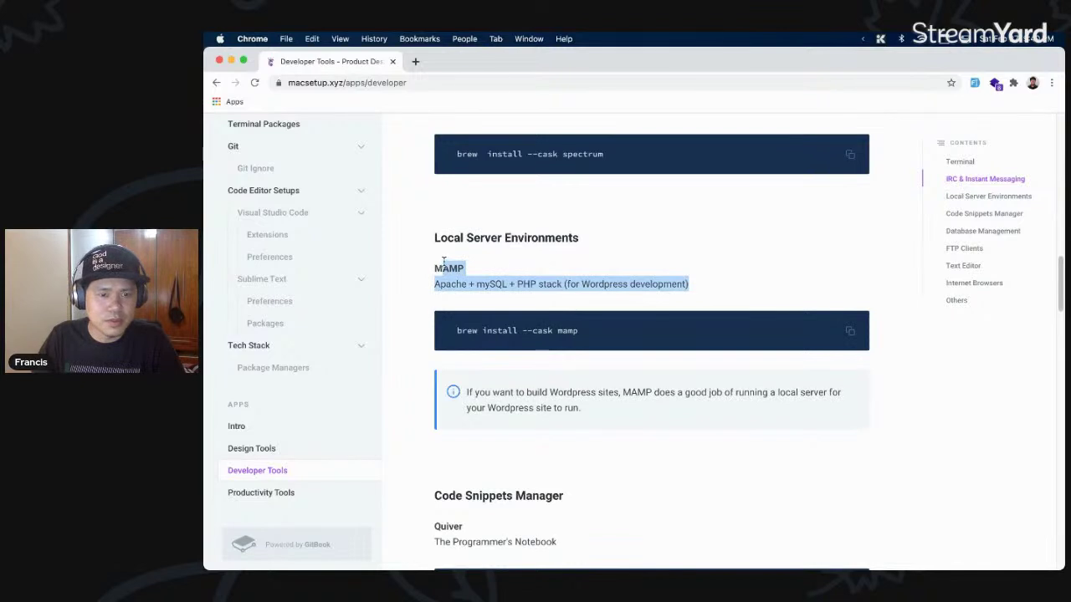
left_click(501, 266)
scroll(521, 264, "down", 5)
left_click_drag(514, 309, 436, 305)
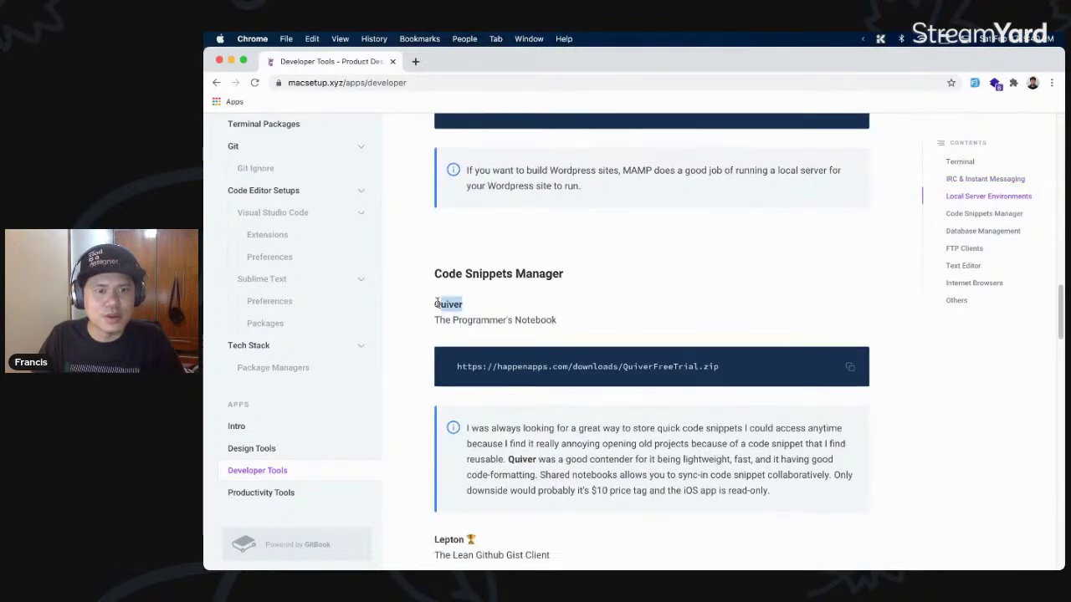
double_click(445, 305)
left_click(584, 292)
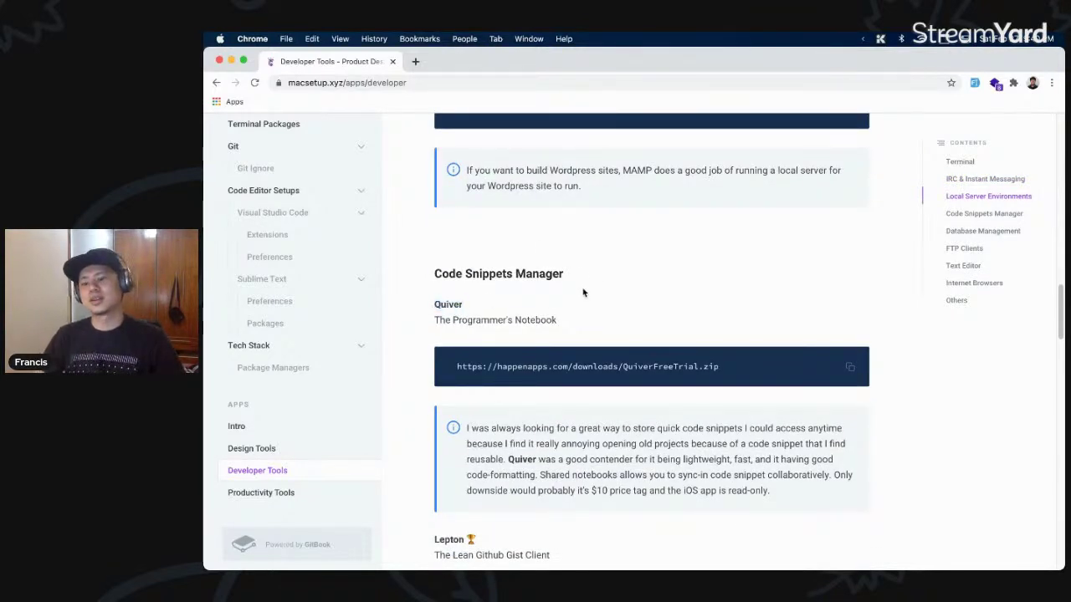
- Launch Quiver from the app launcher by searching 'quiv'
key("super+space")
type("quiv")
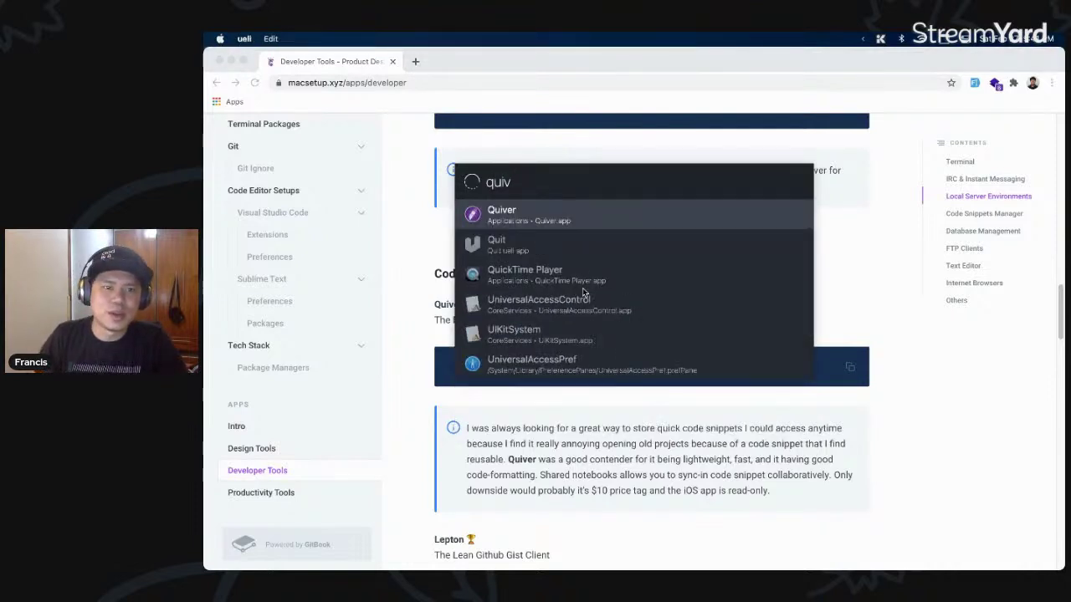
key("Return")
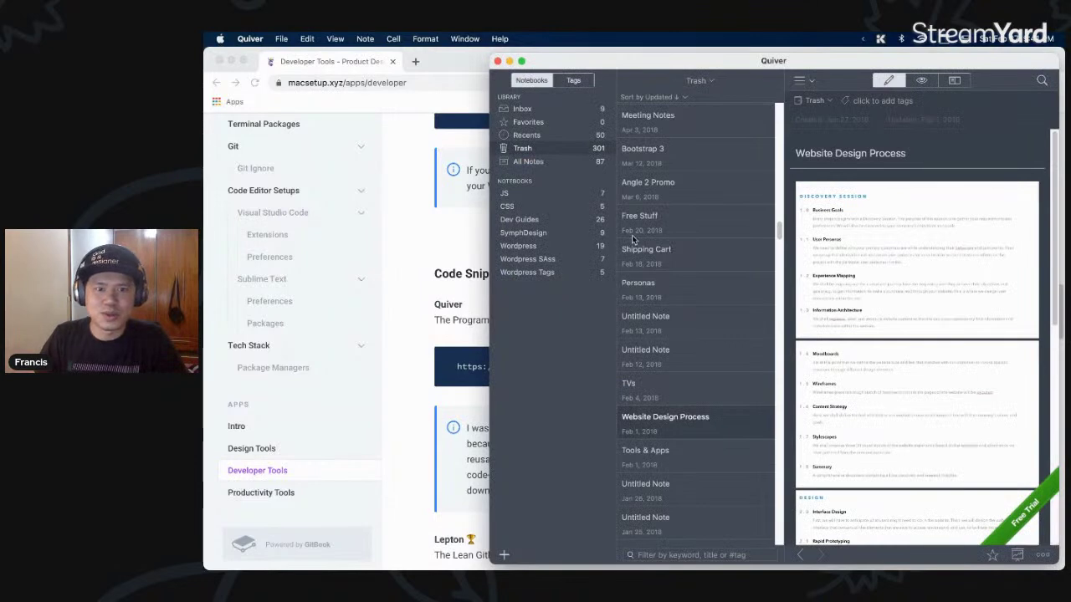
- Browse Favorites and the Inbox, opening the Local UI/UX Community and My Notes notes
left_click(550, 127)
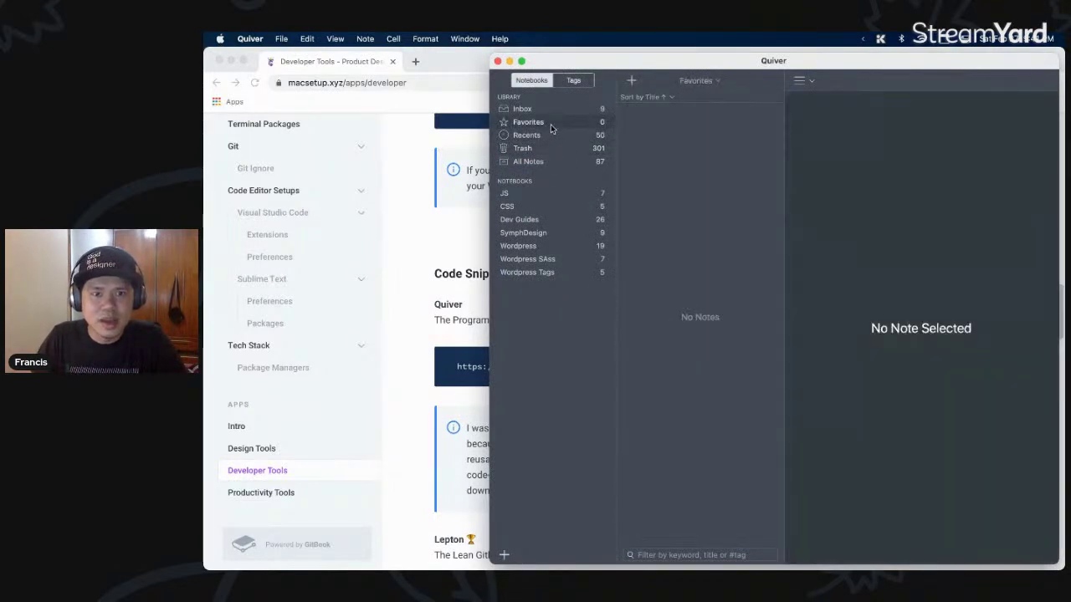
left_click(557, 111)
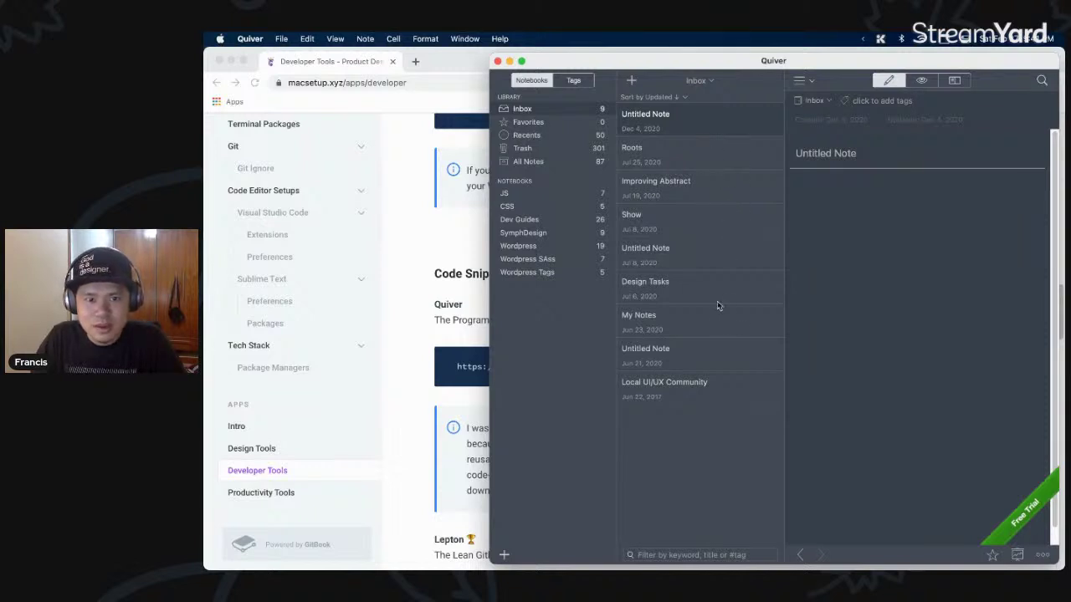
left_click(721, 386)
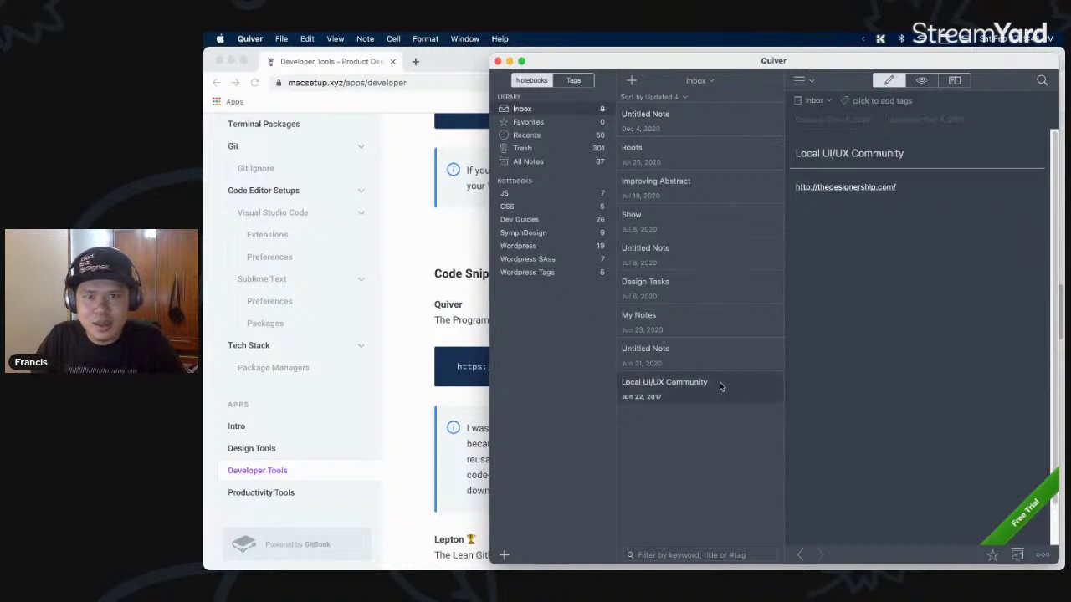
left_click(709, 311)
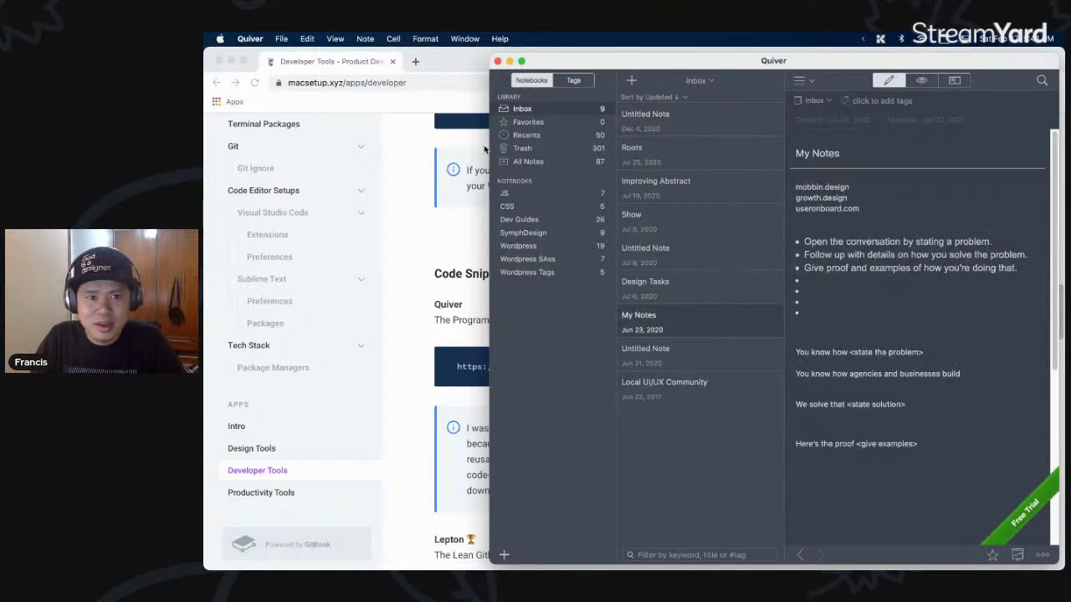
- View the JS notebook's Event Listener, Selecting Elements, Creating Elements and Functions notes
left_click(534, 193)
left_click(680, 158)
left_click(711, 195)
left_click(712, 232)
left_click(654, 266)
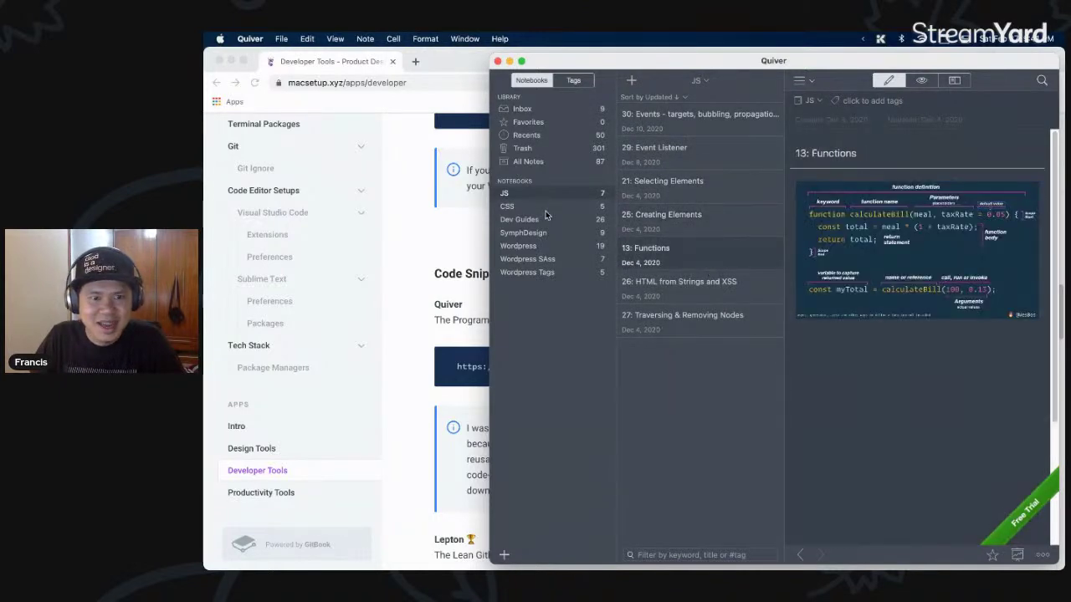
- View the CSS notebook's Code Snippets, Sass Architecture and Component Based notes, then Dev Guides
left_click(510, 206)
left_click(702, 151)
left_click(721, 186)
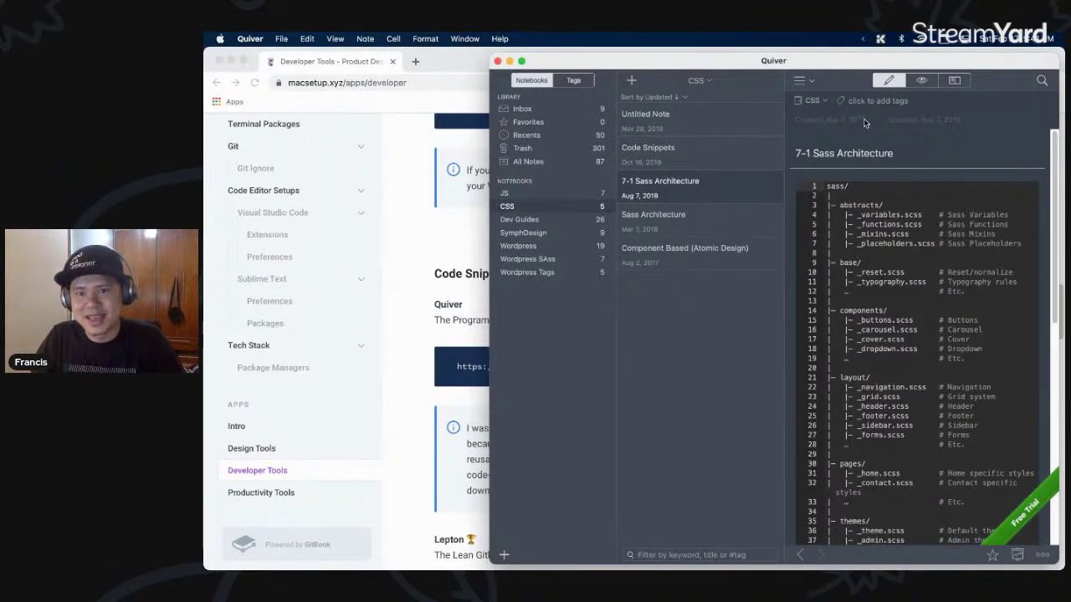
scroll(857, 358, "down", 3)
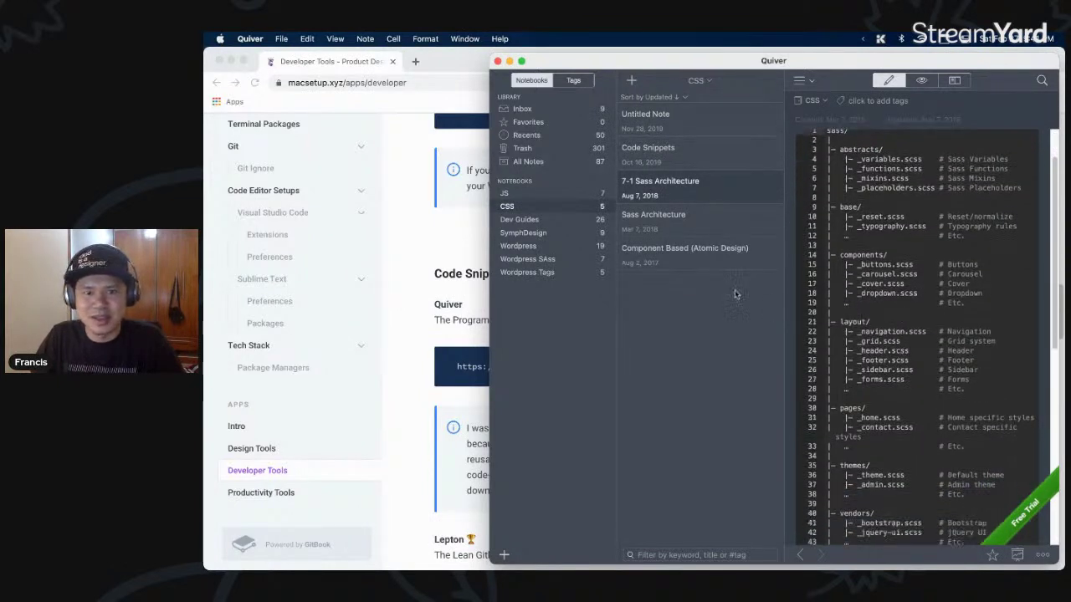
left_click(680, 253)
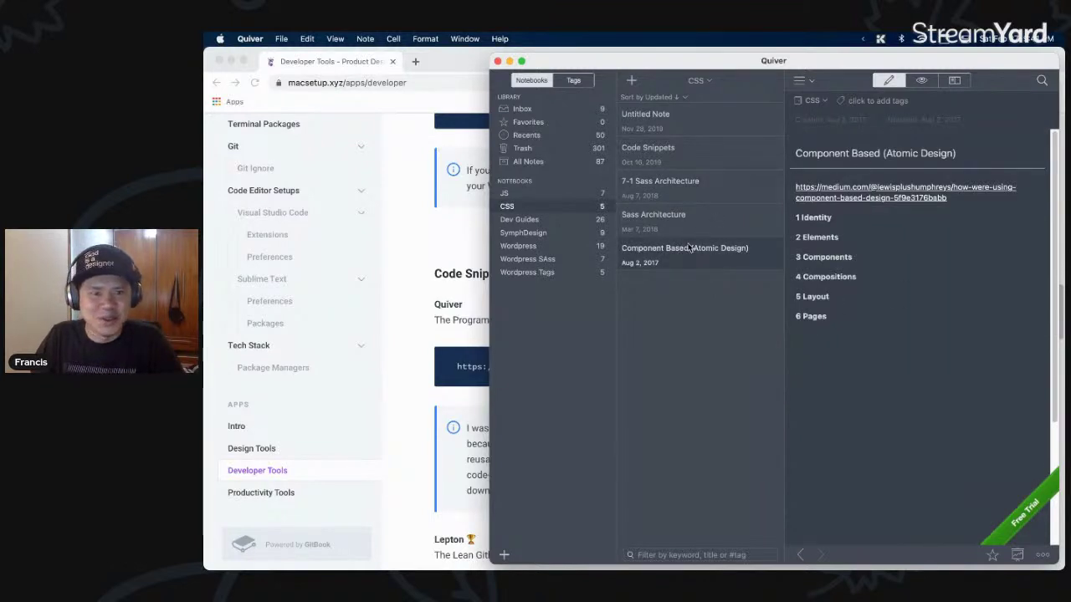
left_click(564, 220)
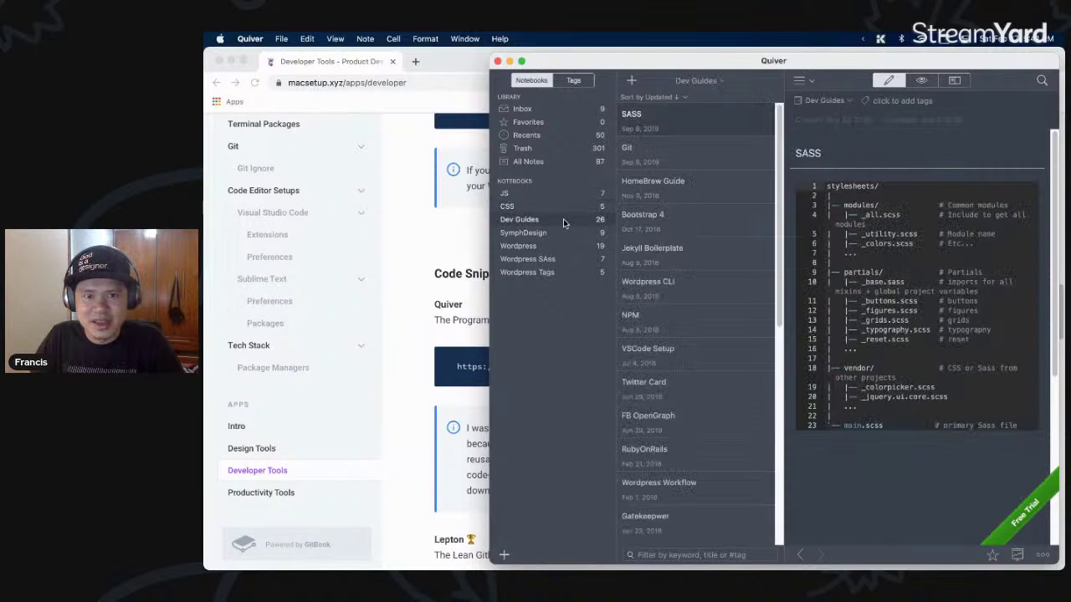
- Open the DNS Guide note, then the RSCSS note and scroll through it
scroll(691, 302, "down", 15)
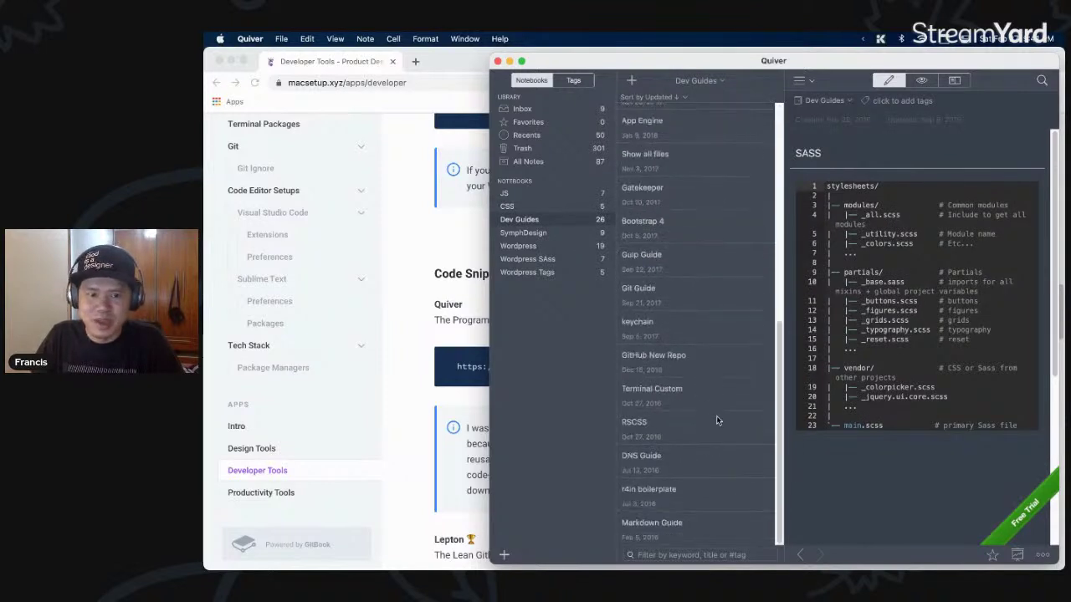
left_click(711, 458)
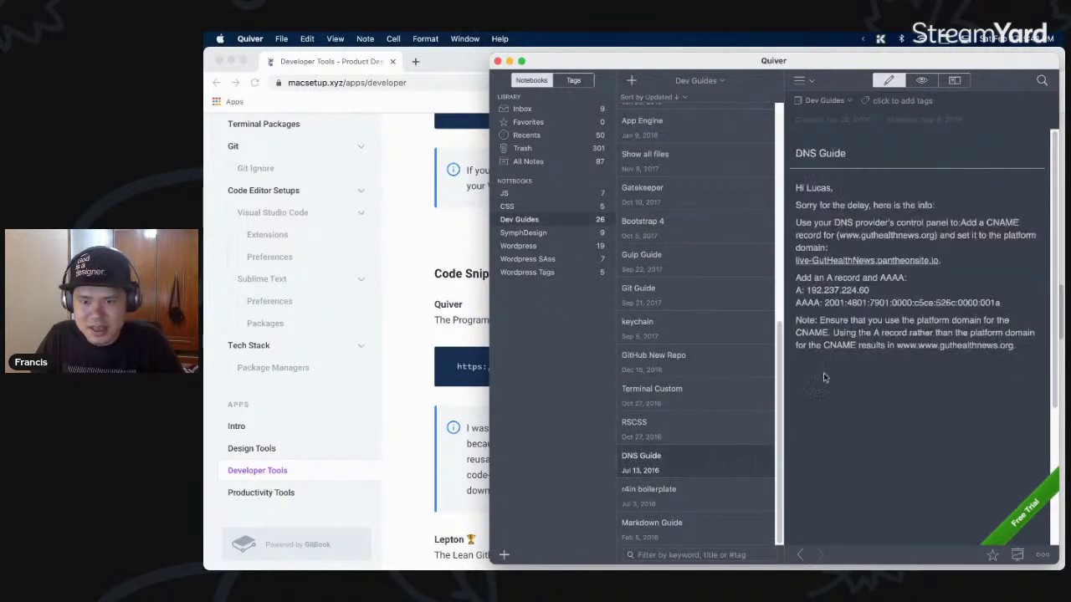
left_click(699, 435)
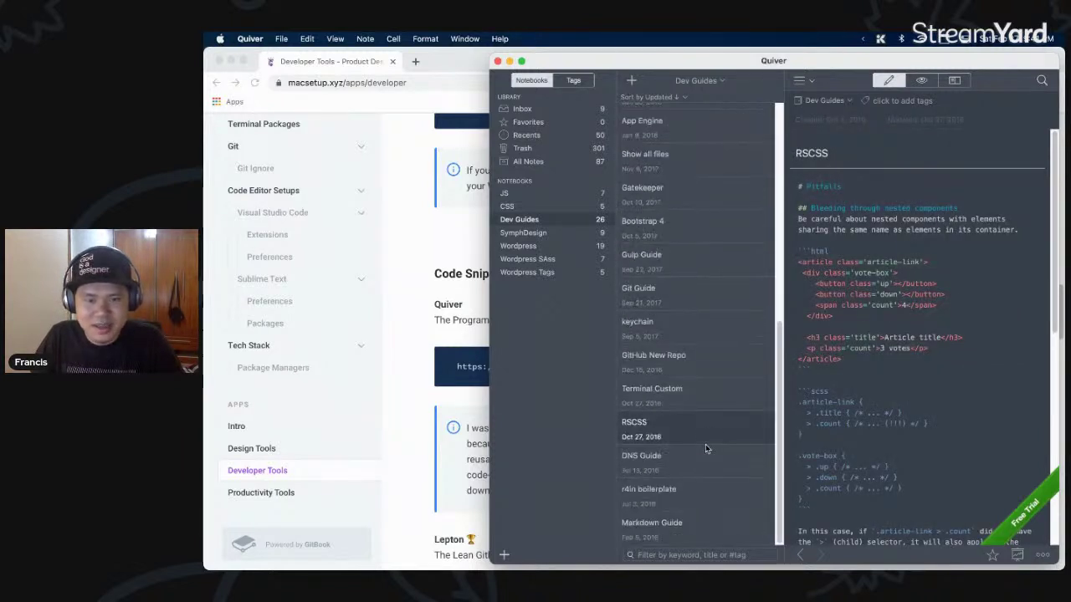
scroll(908, 473, "down", 3)
scroll(908, 474, "up", 3)
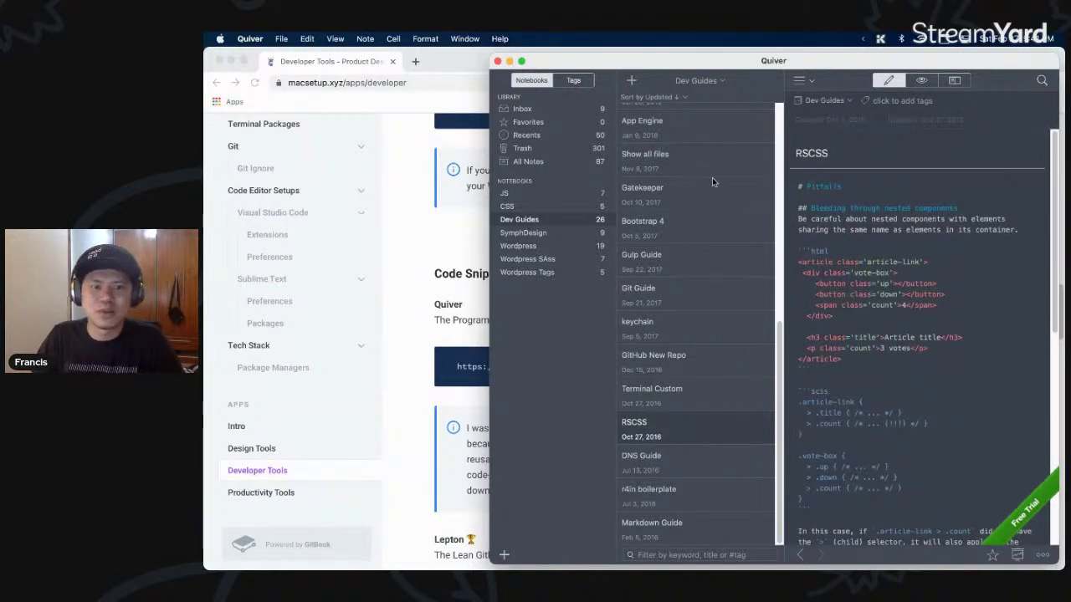
- Reposition the Quiver window, switch to Chrome and back, then return to Chrome
left_click_drag(712, 64, 689, 59)
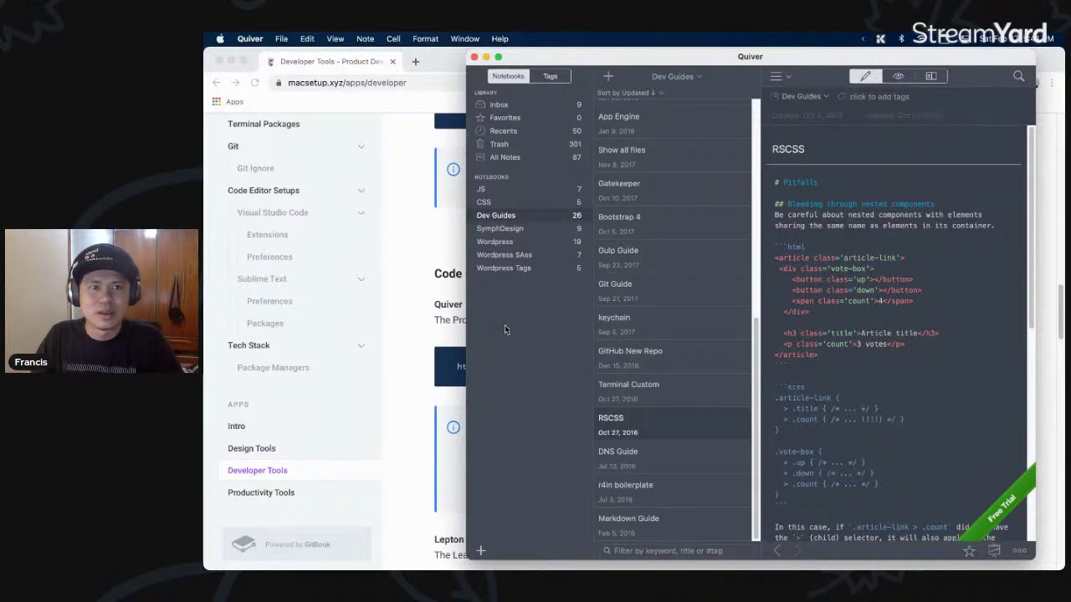
left_click_drag(674, 62, 670, 61)
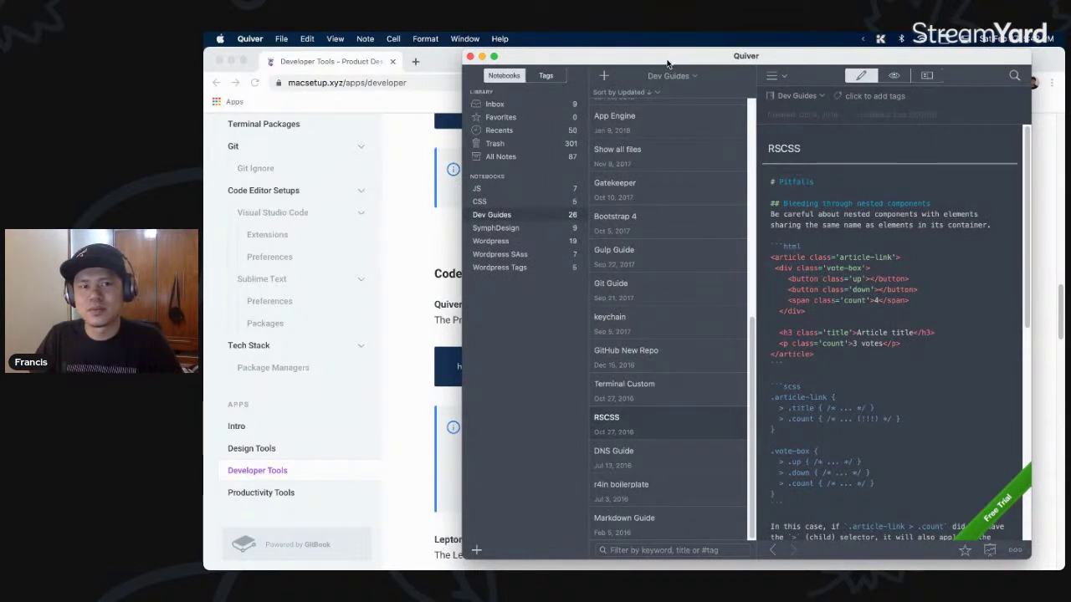
left_click_drag(668, 63, 598, 65)
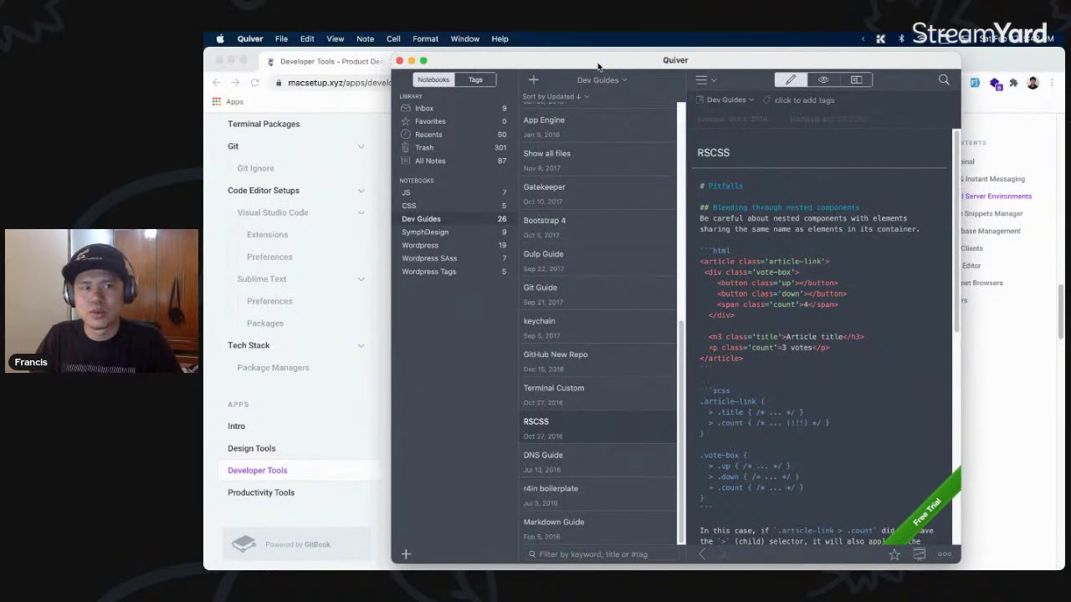
key("super+h")
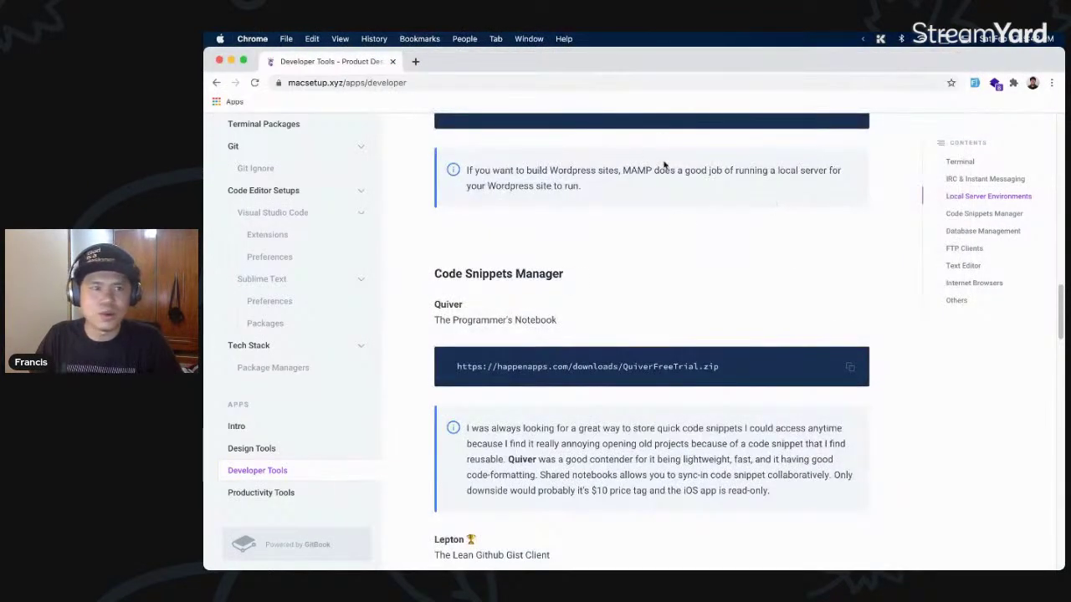
key("super+Tab")
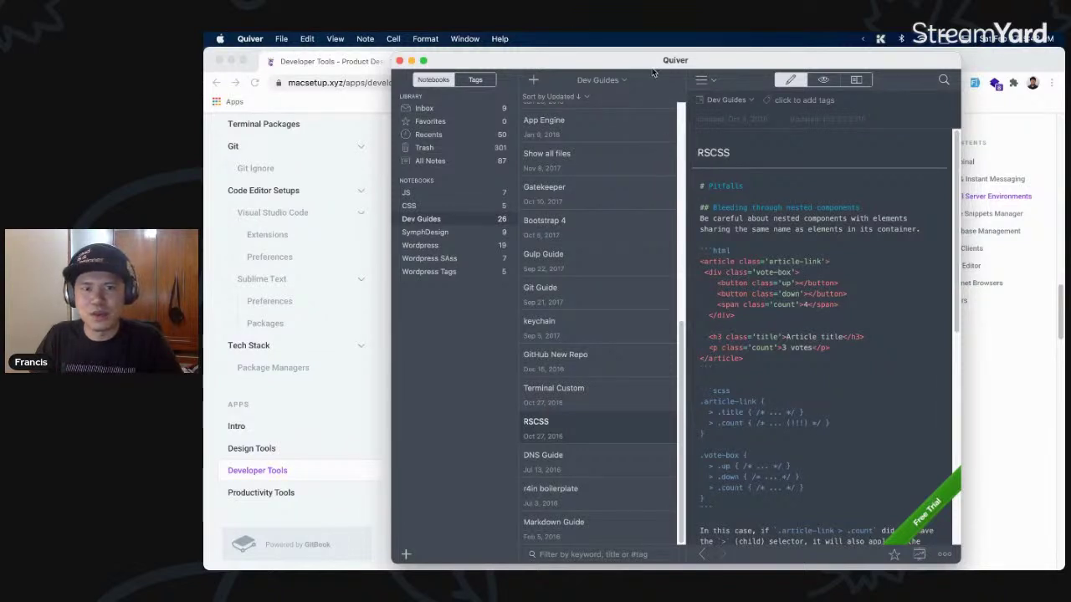
left_click_drag(641, 63, 635, 62)
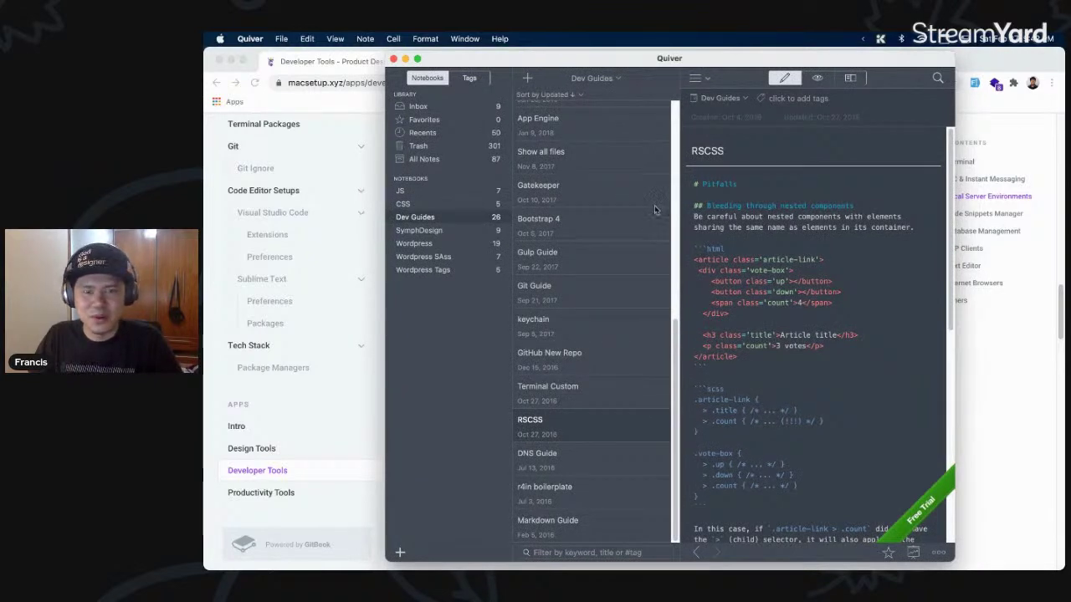
key("super+Tab")
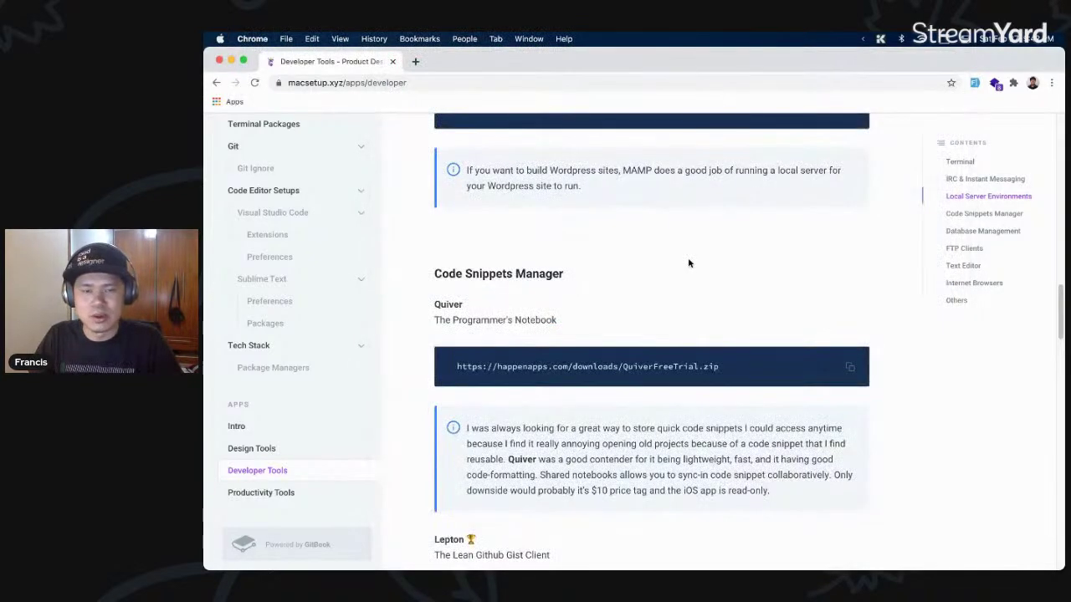
- Scroll down the Developer Tools page past the Lepton and Sequel Pro entries
scroll(689, 263, "down", 5)
scroll(689, 263, "down", 2)
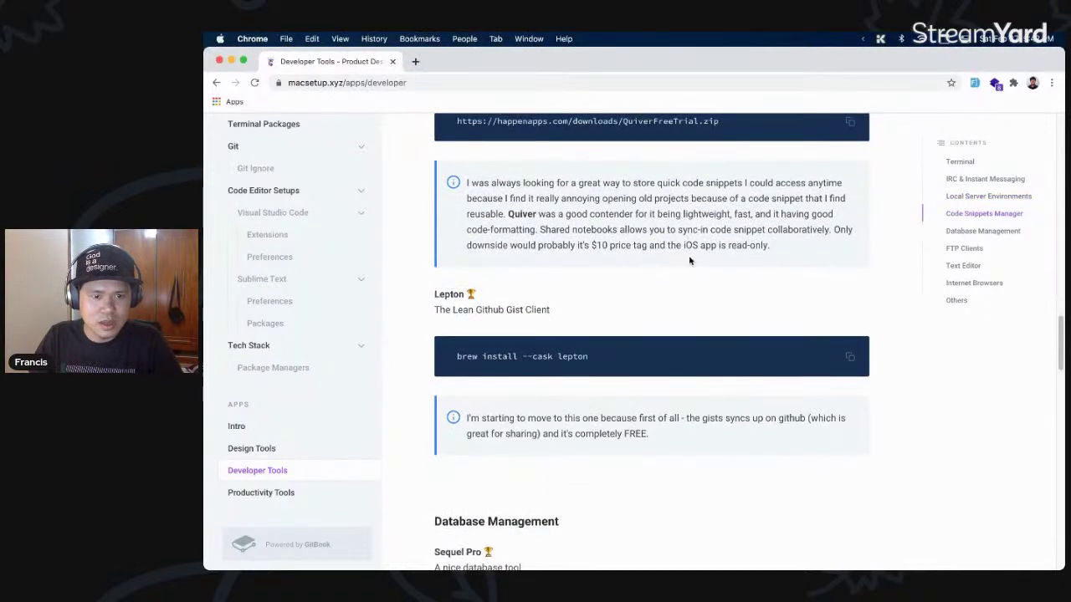
left_click_drag(550, 273, 475, 270)
left_click(524, 271)
scroll(520, 335, "down", 5)
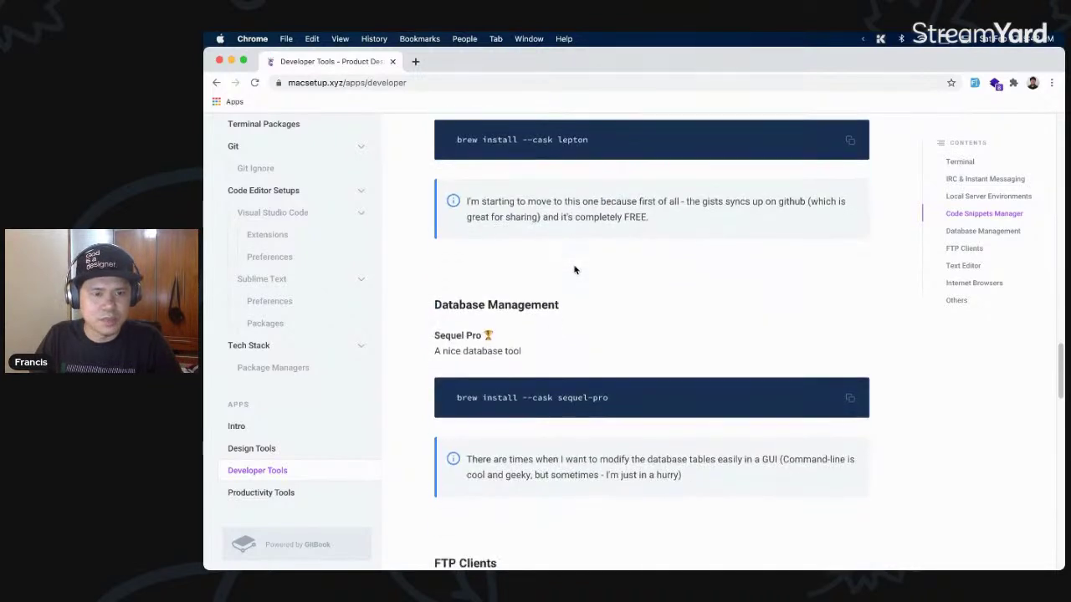
left_click_drag(520, 335, 449, 328)
left_click(567, 338)
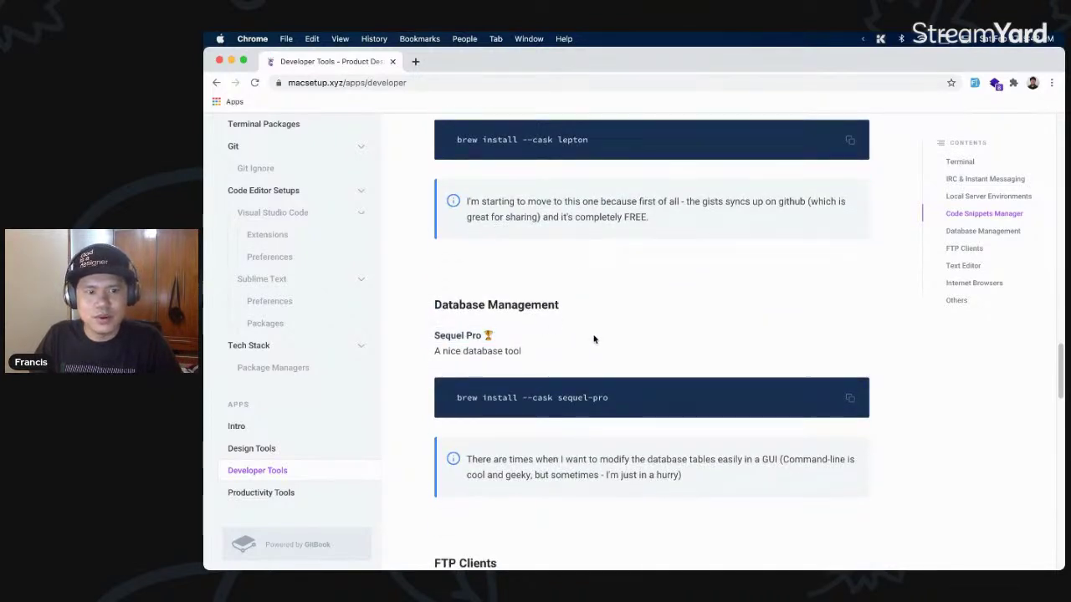
scroll(593, 339, "down", 2)
double_click(489, 289)
- Scroll through Transmit and the remaining sections, then go to the Productivity Tools page
scroll(488, 290, "down", 2)
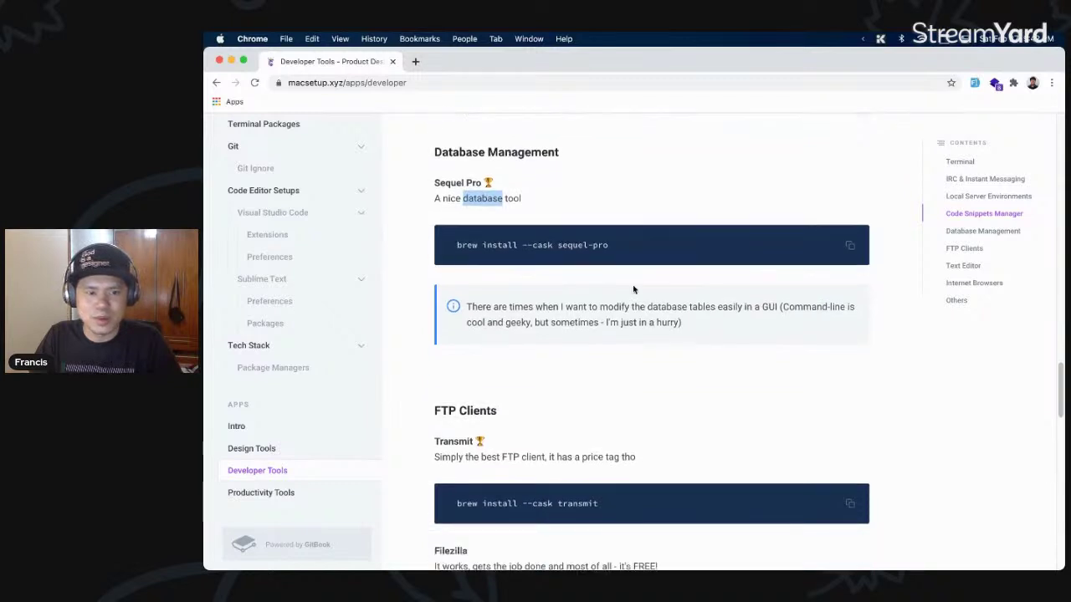
scroll(633, 287, "down", 5)
scroll(633, 290, "down", 1)
double_click(452, 292)
left_click(512, 306)
left_click_drag(675, 281, 666, 348)
left_click(666, 347)
scroll(666, 347, "down", 12)
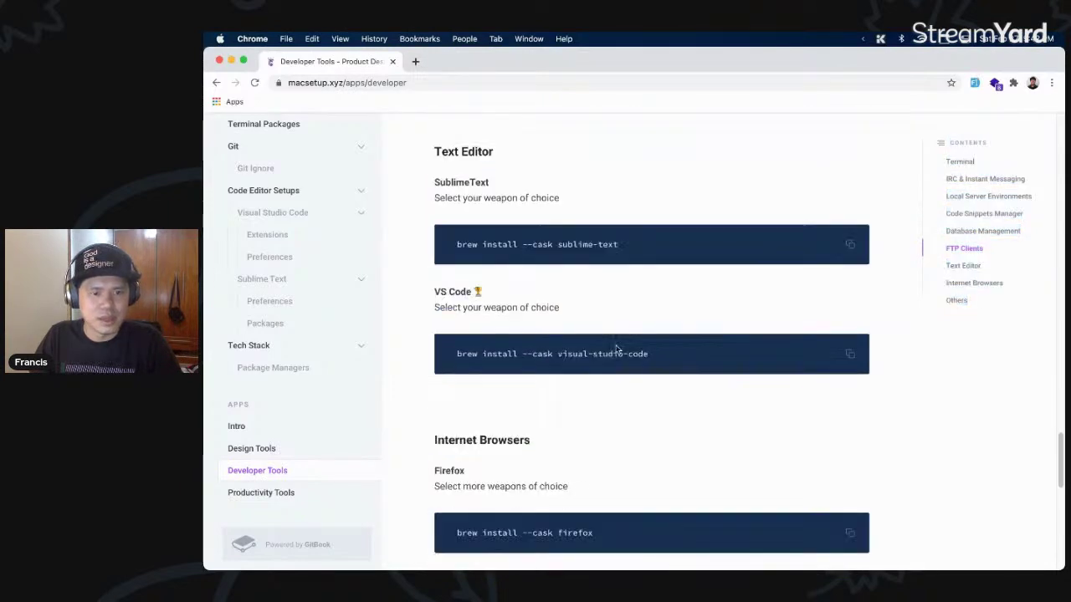
scroll(574, 276, "down", 10)
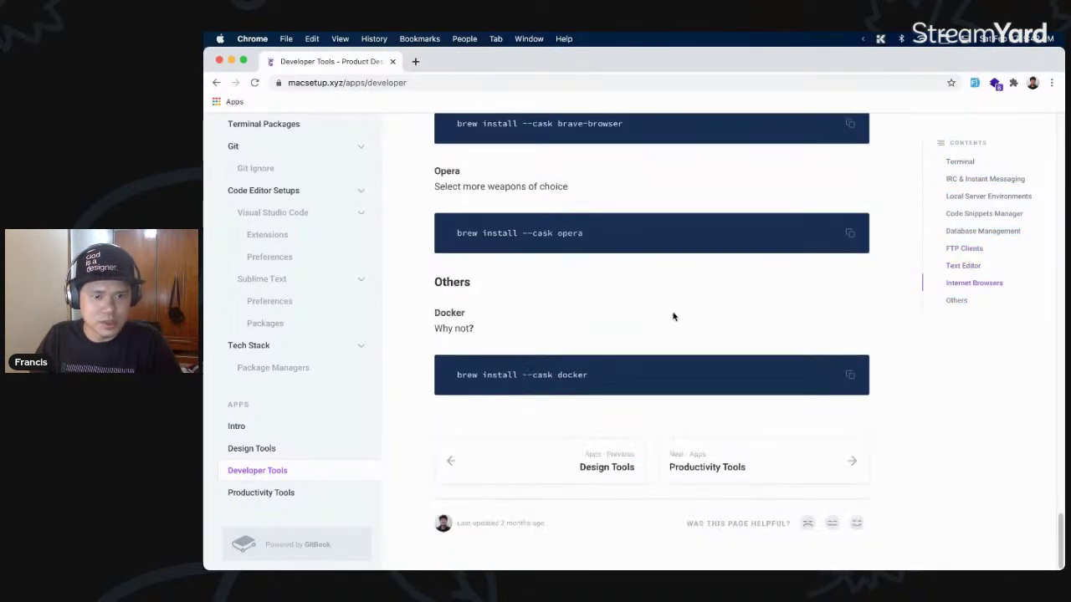
left_click(753, 460)
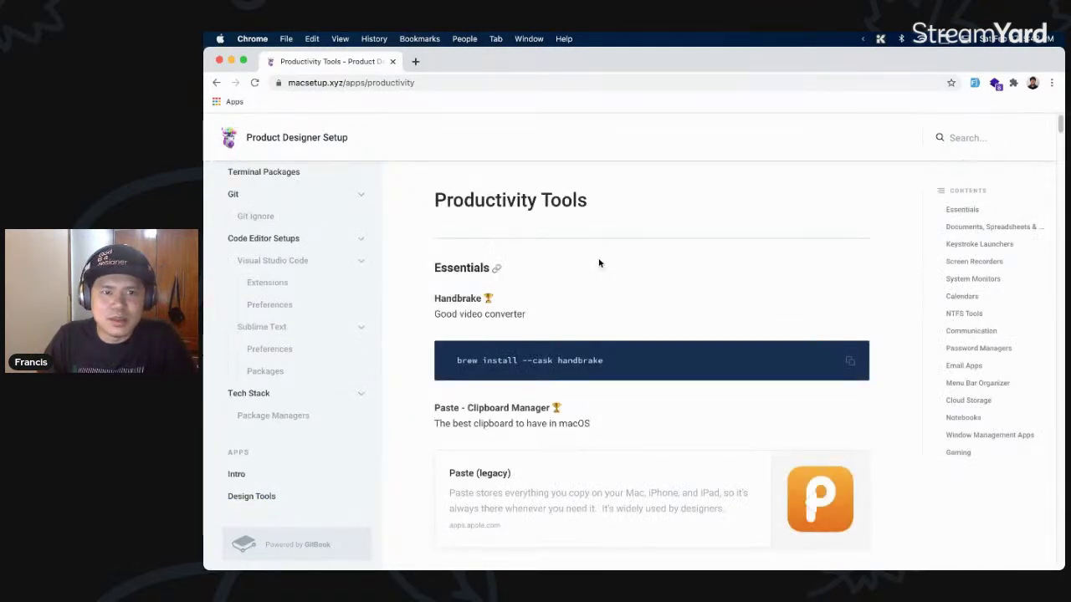
- Select Handbrake's 'Good video converter' text and browse it in Paste's clipboard history
scroll(616, 246, "down", 1)
scroll(616, 248, "down", 2)
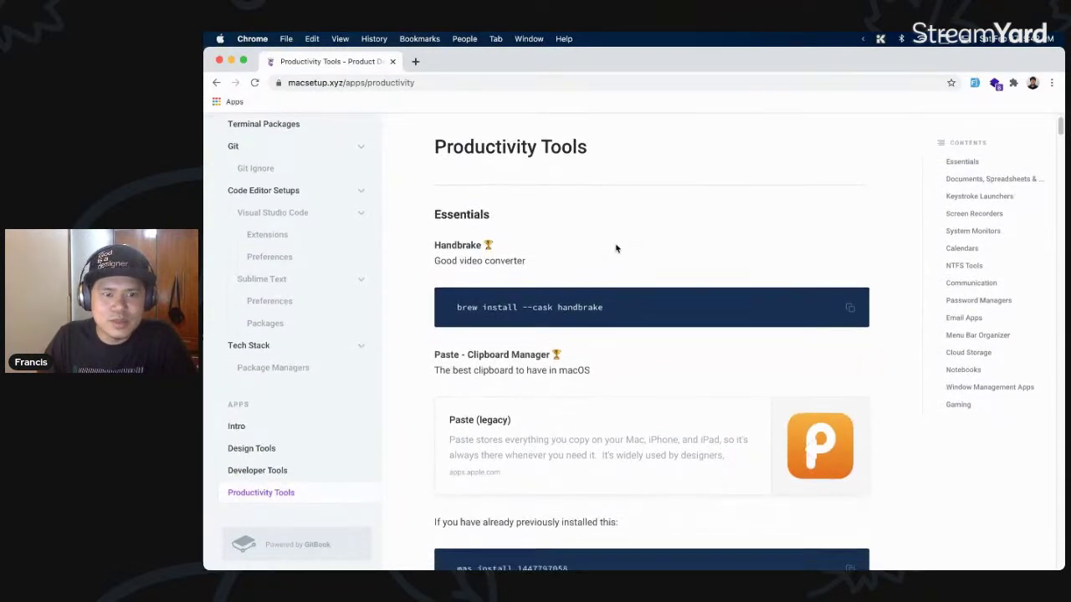
left_click_drag(441, 260, 573, 263)
scroll(574, 263, "down", 2)
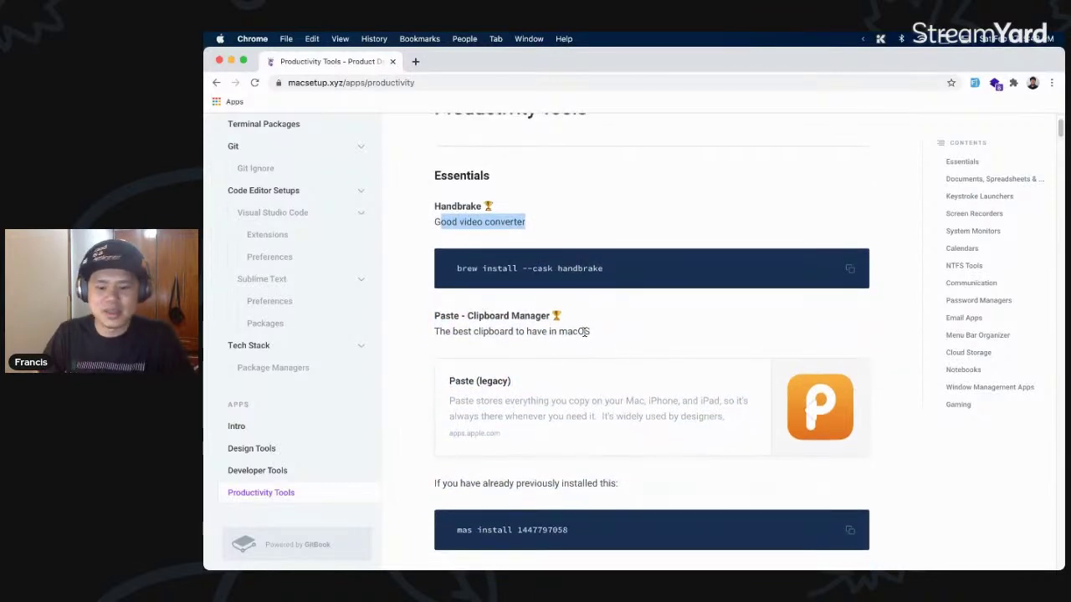
key("shift+super+v")
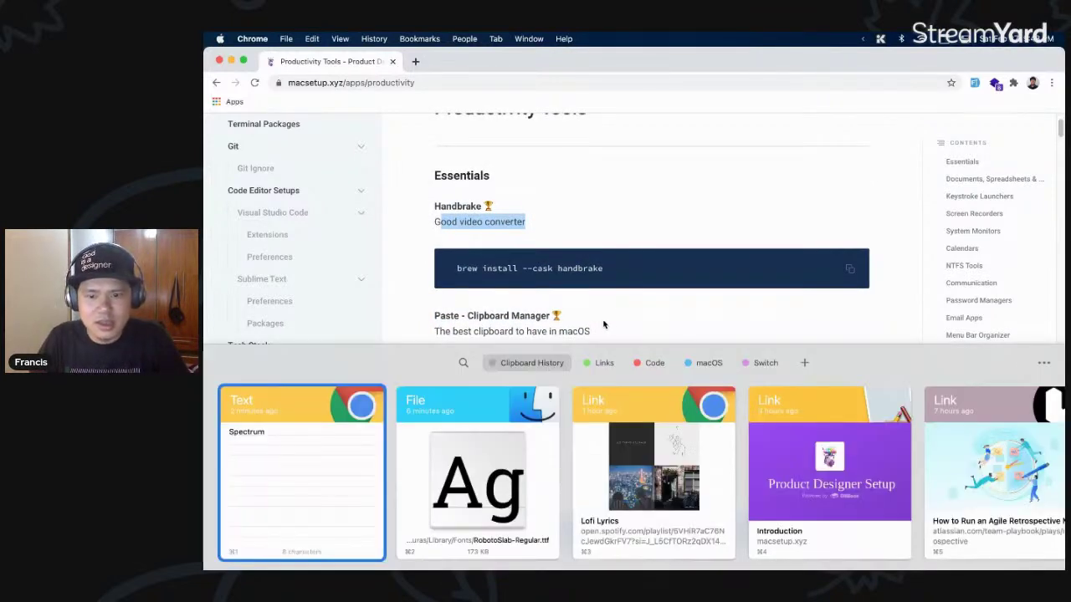
key("Escape")
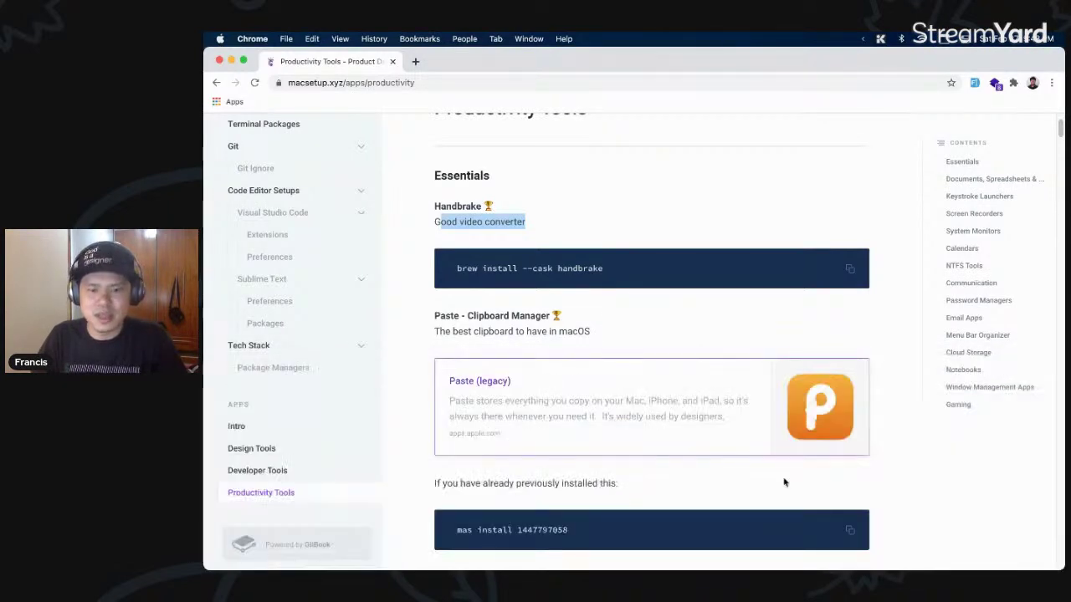
key("shift+super+v")
key("Escape")
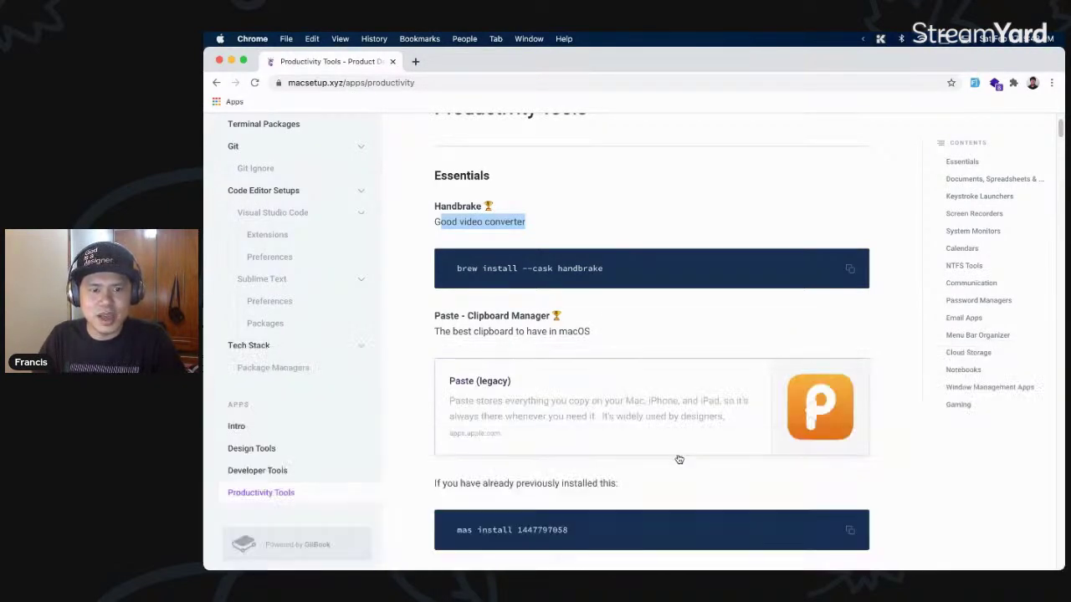
key("shift+super+v")
scroll(738, 496, "right", 8)
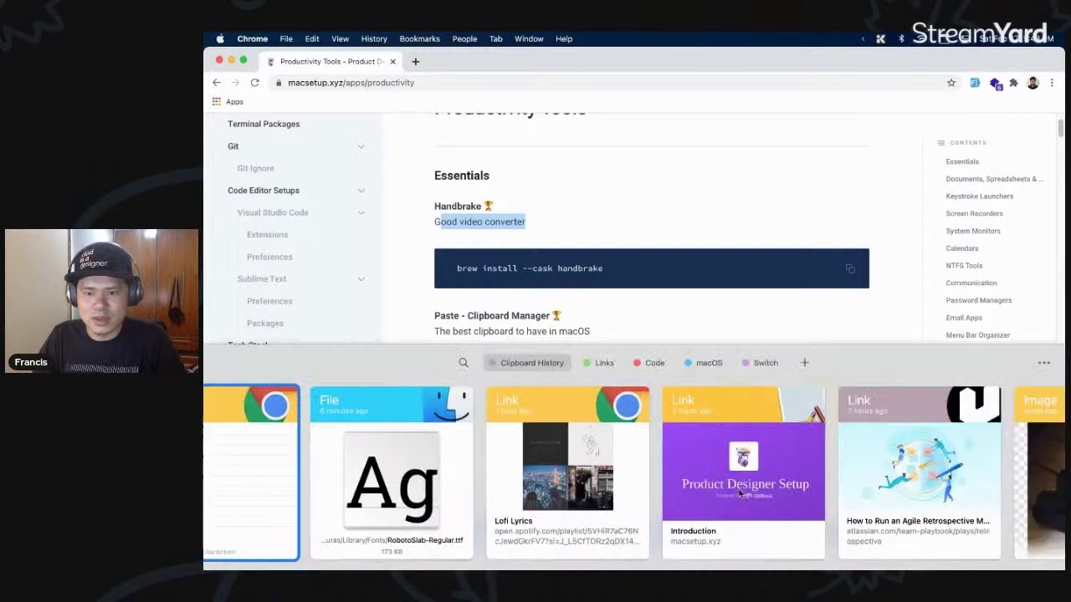
scroll(738, 495, "left", 2)
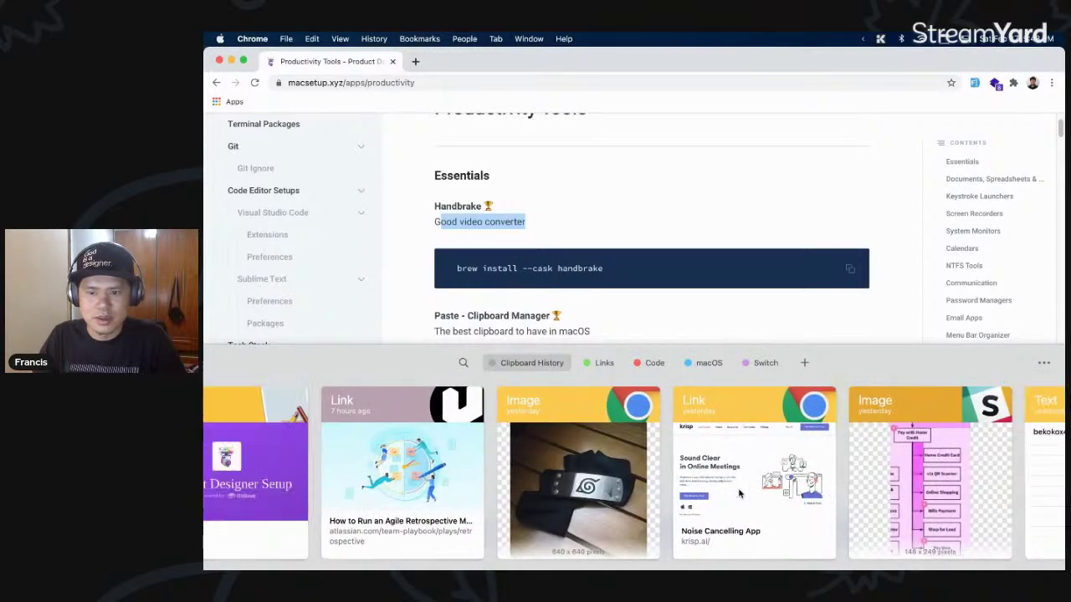
scroll(739, 477, "left", 6)
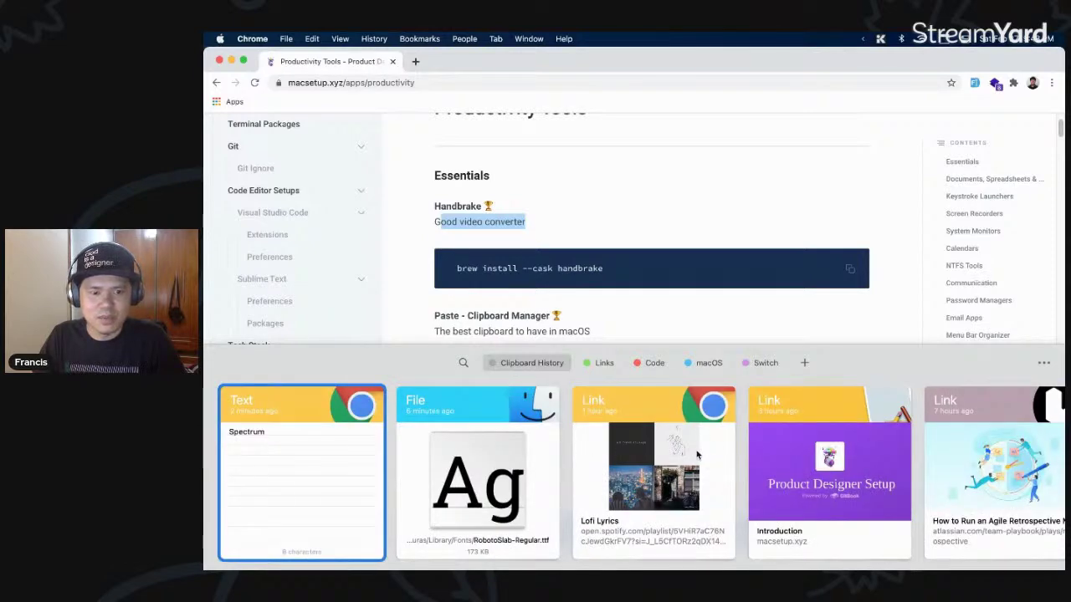
key("Escape")
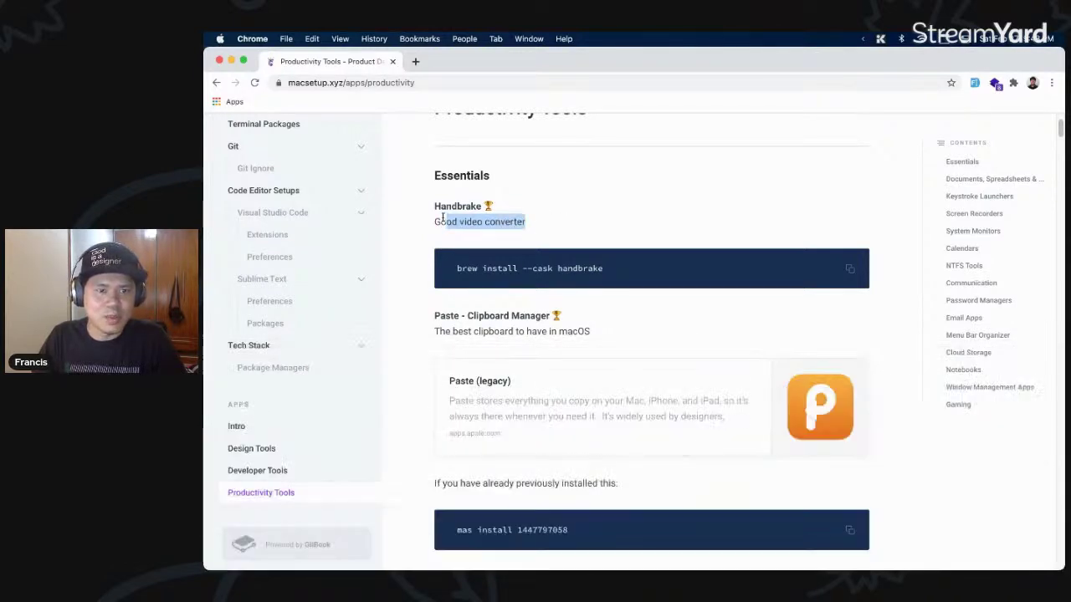
- Select the Essentials heading, check it in the clipboard history, then screenshot the Paste icon
left_click(505, 186)
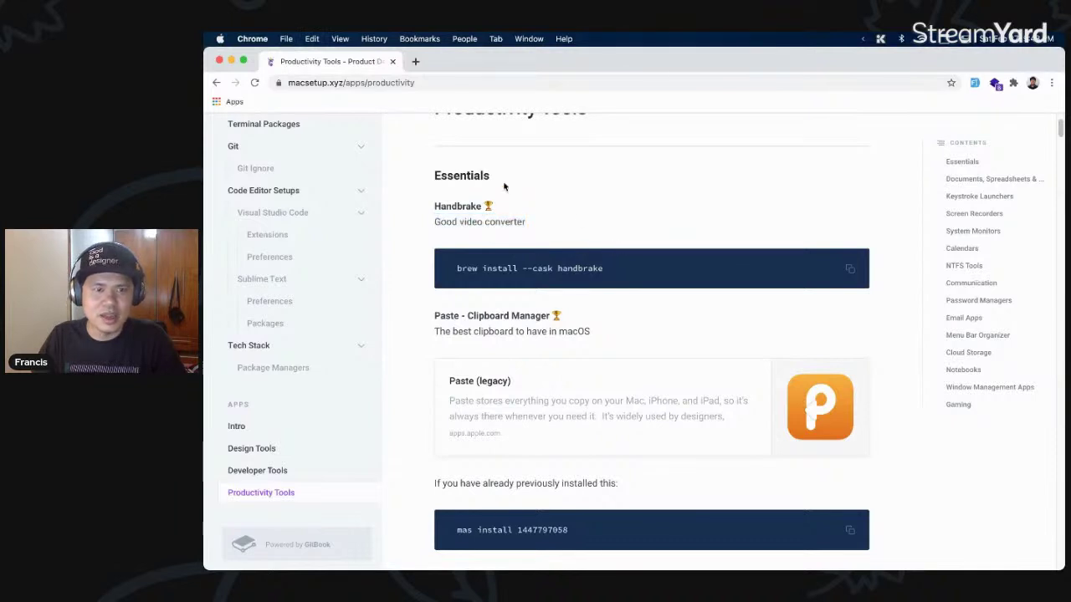
double_click(494, 177)
left_click(596, 238)
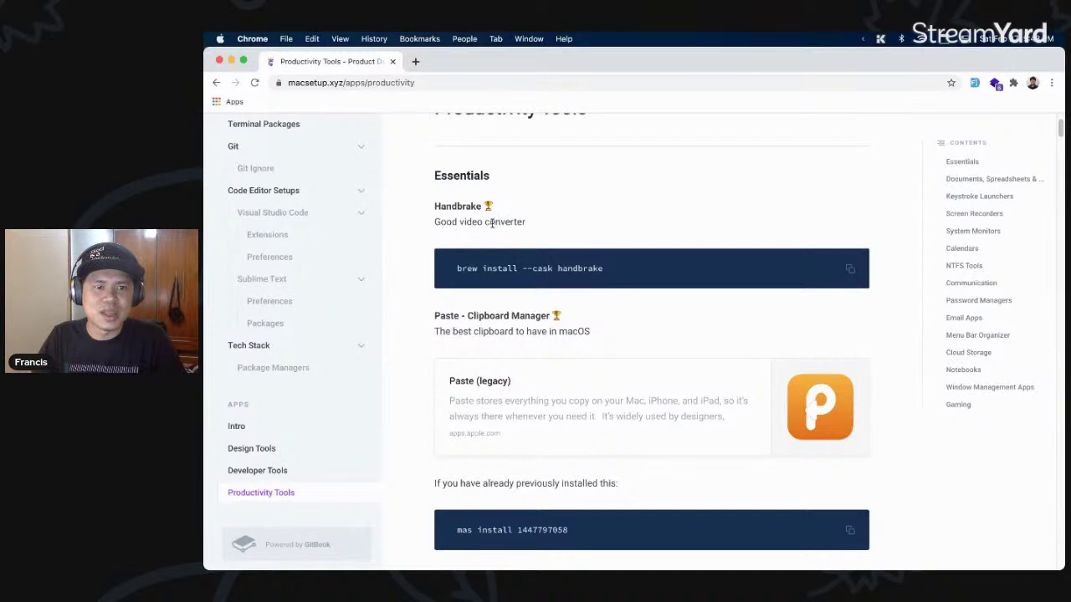
key("super+shift+v")
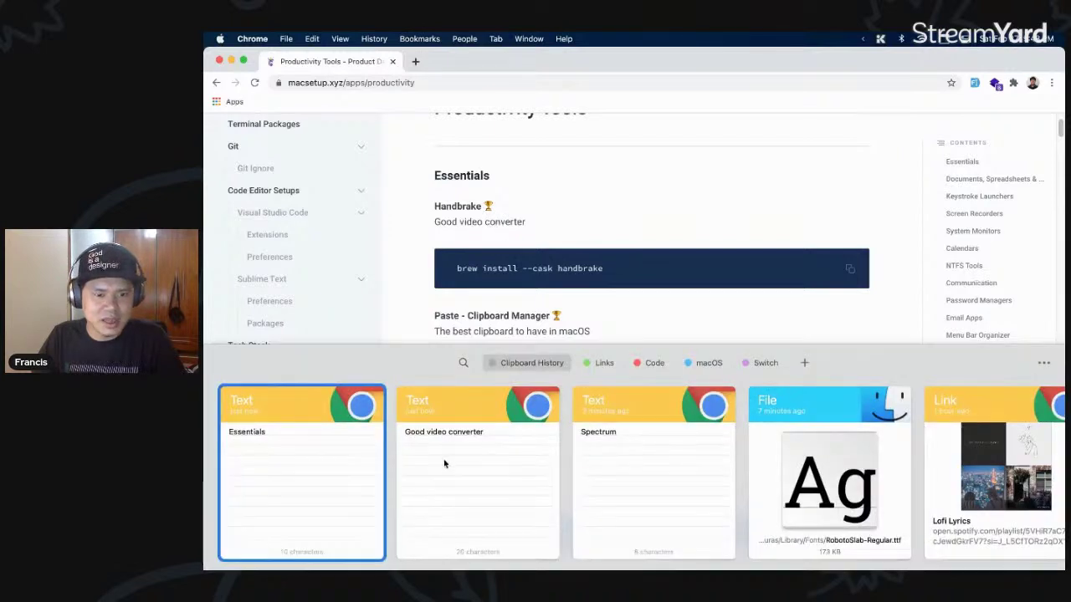
left_click(577, 292)
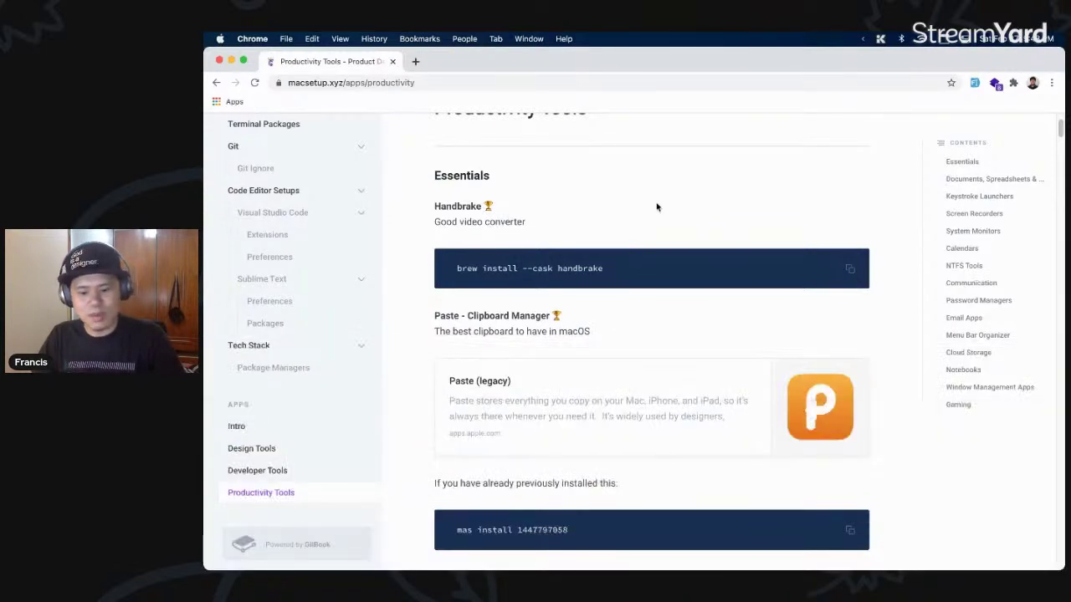
key("super+shift+4")
left_click_drag(784, 360, 867, 452)
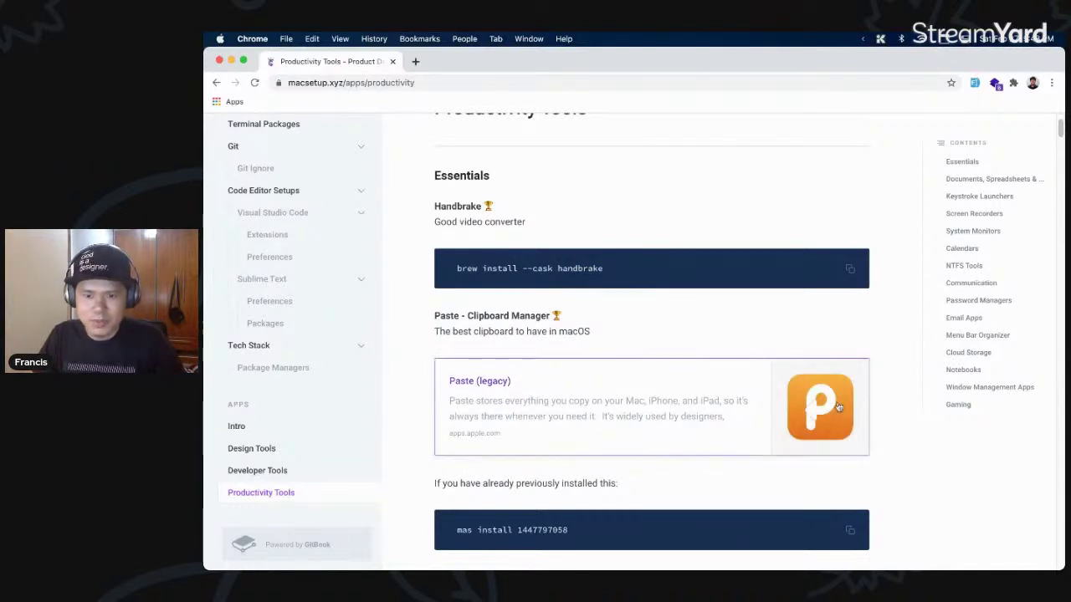
- Copy the page's web address and view it in Paste's clipboard history
left_click(433, 80)
key("super+c")
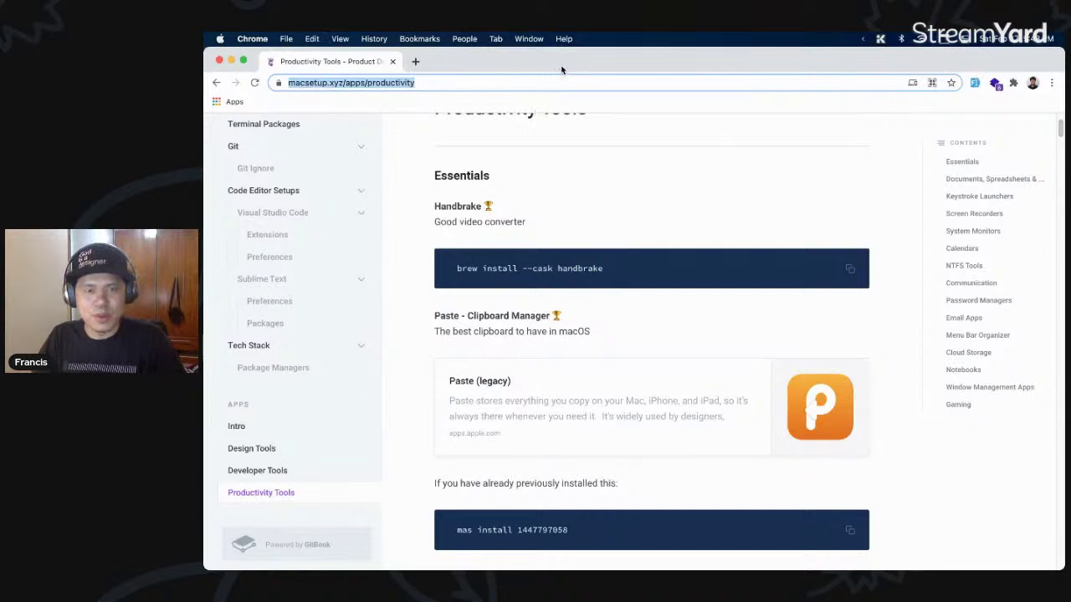
key("super+shift+v")
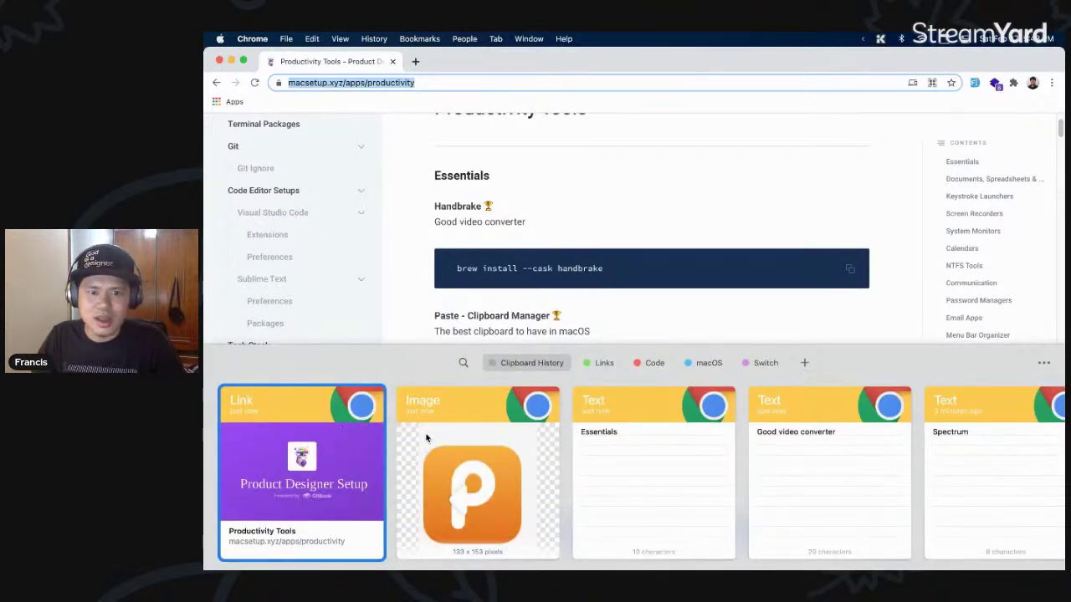
- Open the macOS pinboard, pick the Show Hidden Files snippet, then close the panel
left_click(707, 363)
left_click(861, 461)
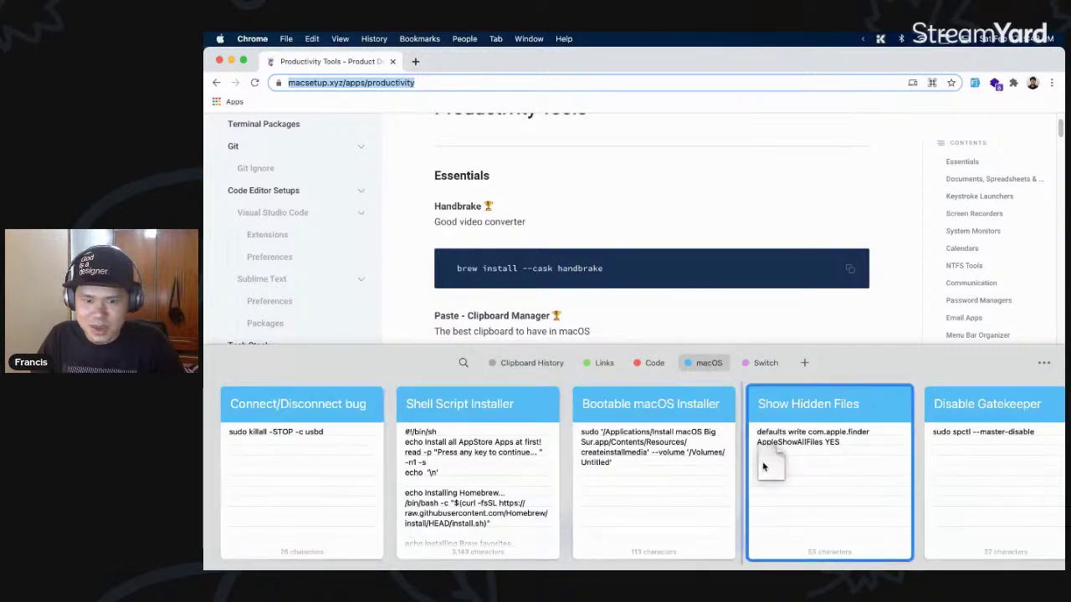
scroll(817, 471, "right", 1)
scroll(833, 469, "left", 1)
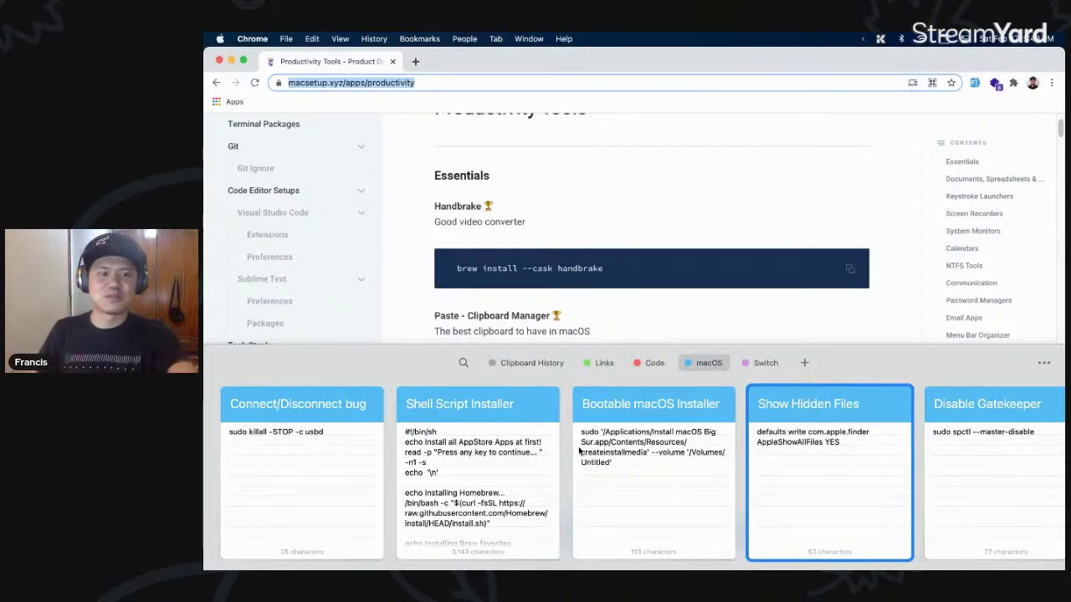
left_click(652, 364)
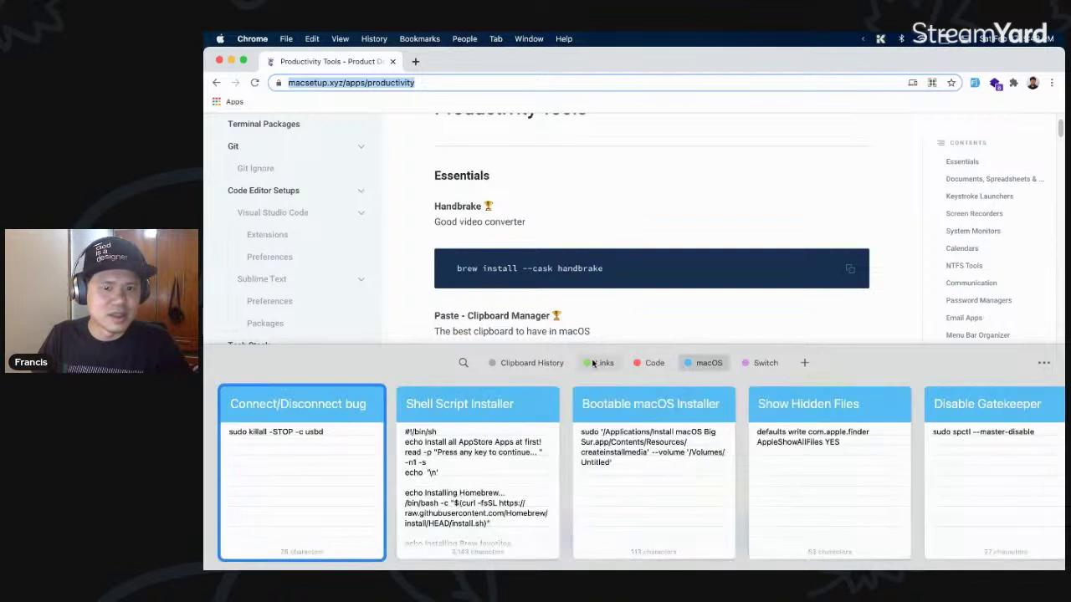
key("Escape")
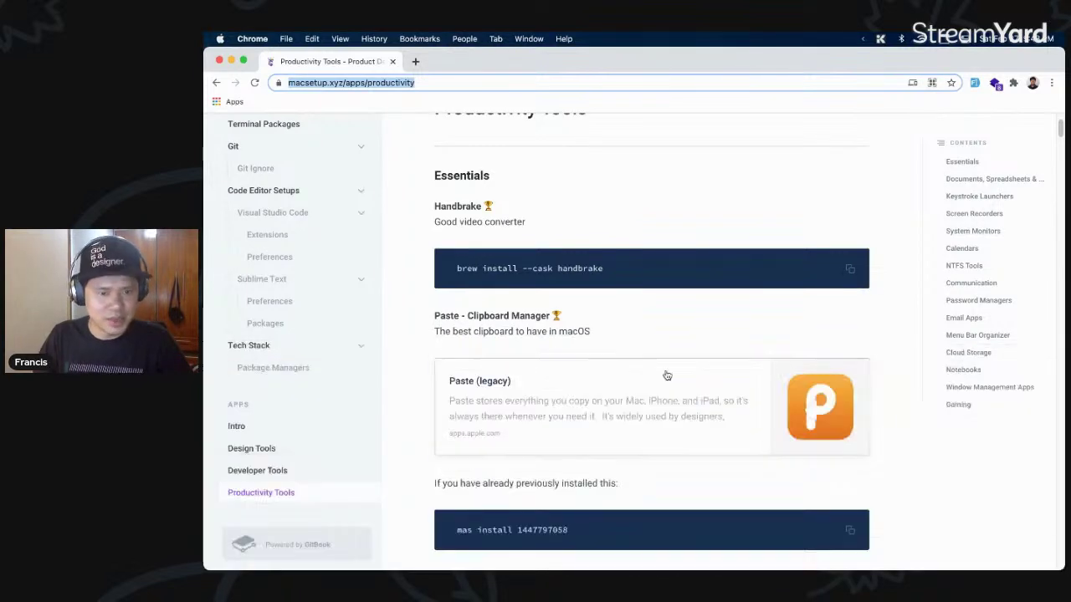
- Scroll to the Rocket entry and highlight its emoji description
scroll(664, 376, "down", 5)
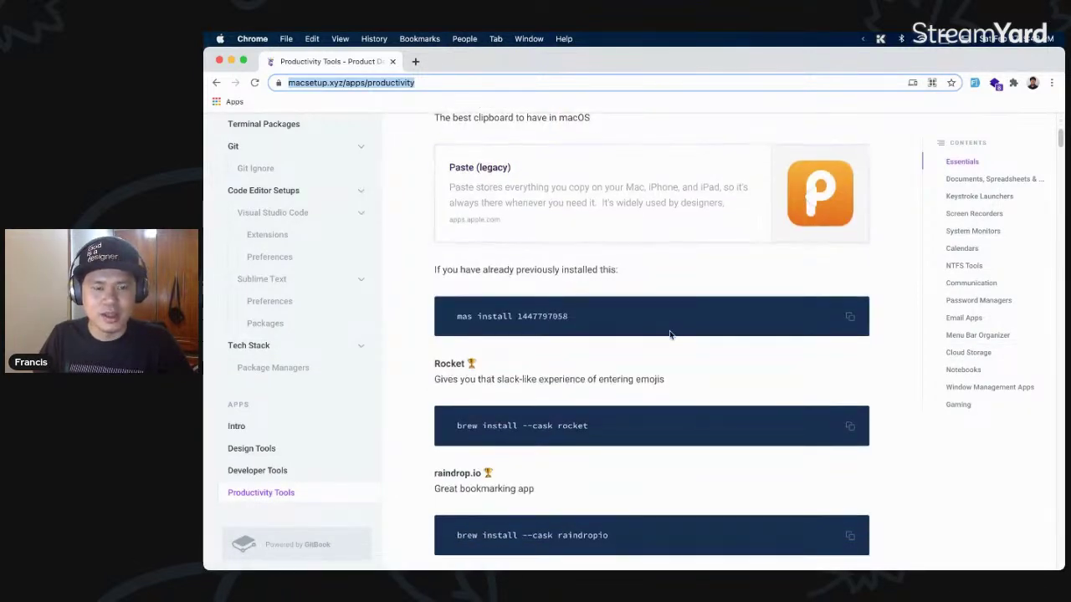
scroll(661, 312, "up", 4)
scroll(647, 313, "down", 5)
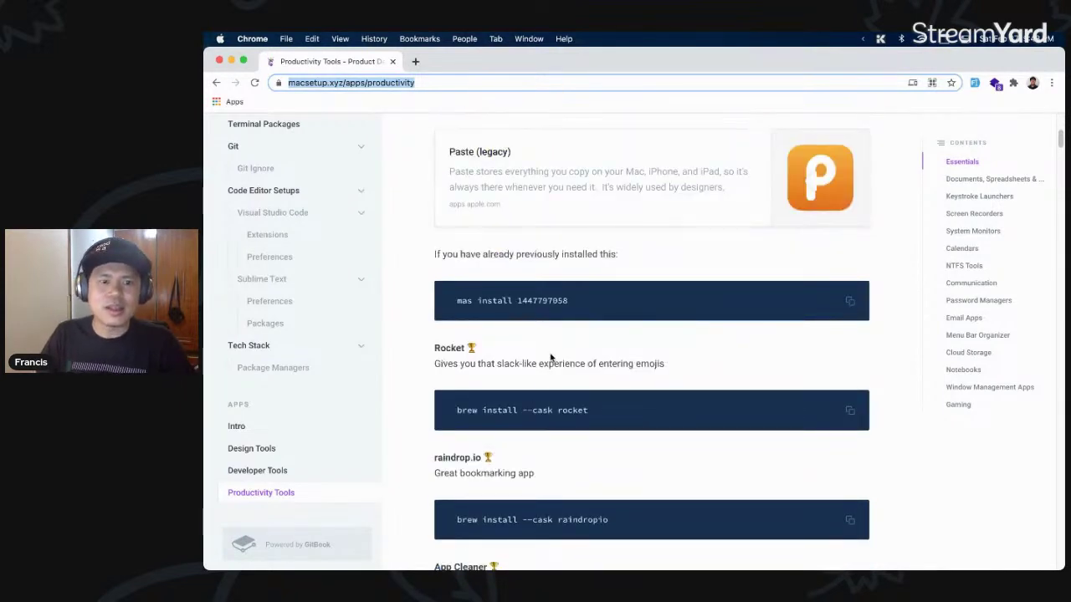
left_click_drag(683, 369, 599, 365)
left_click(600, 357)
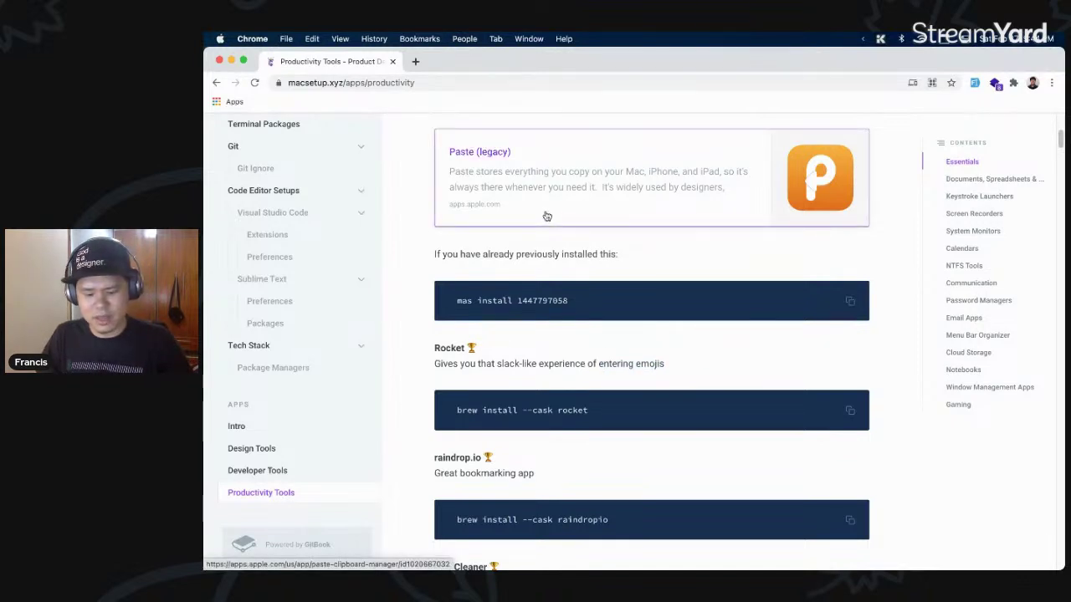
- Insert a 🚀 emoji with ':rock' after the page address, then delete it and restore the address
left_click(529, 84)
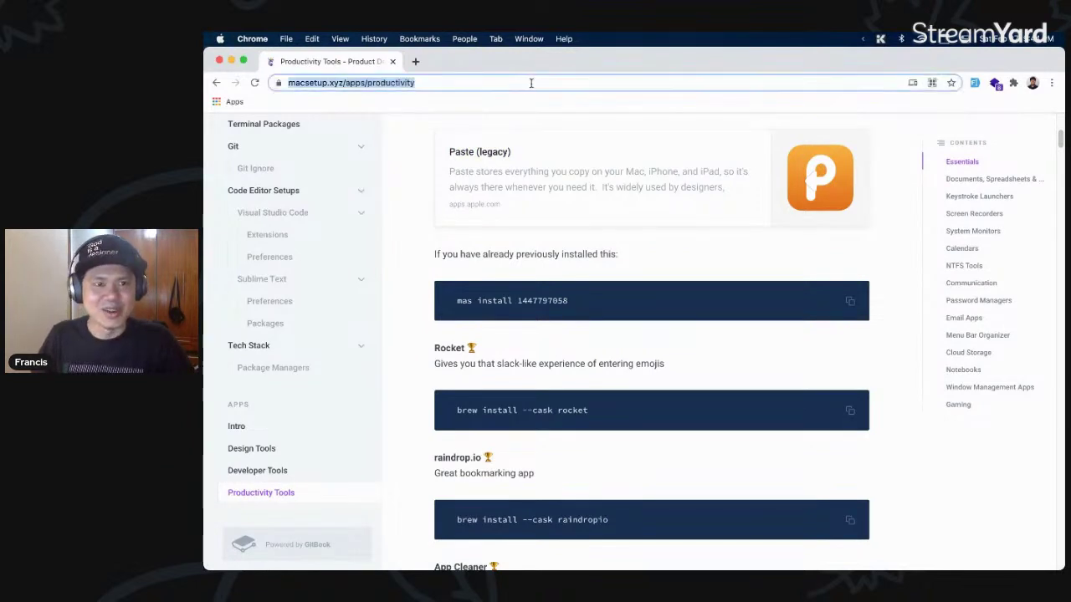
left_click(531, 83)
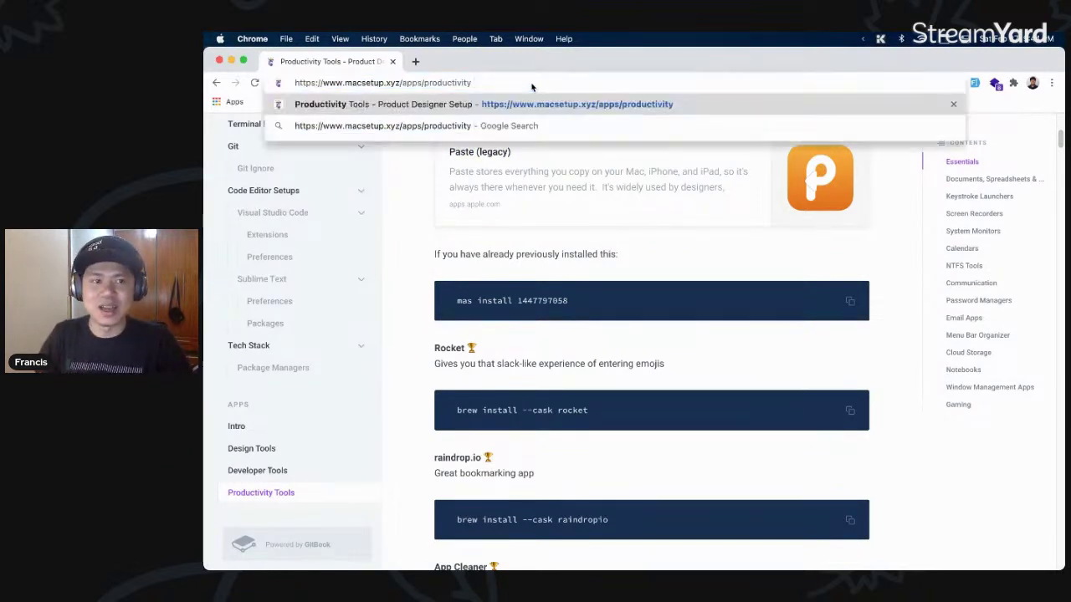
type(":")
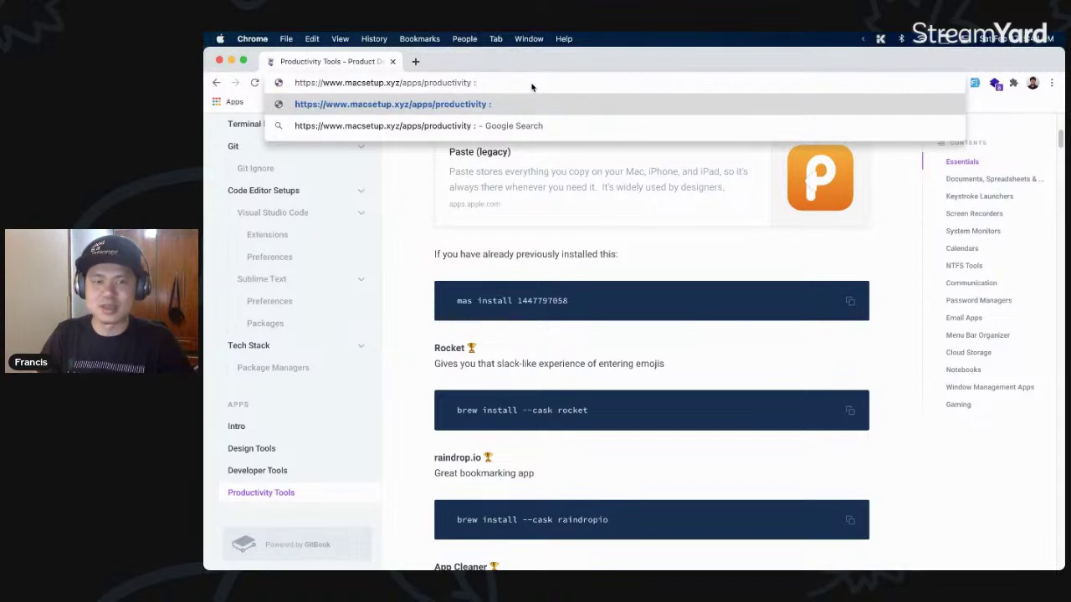
type("rock")
key("Return")
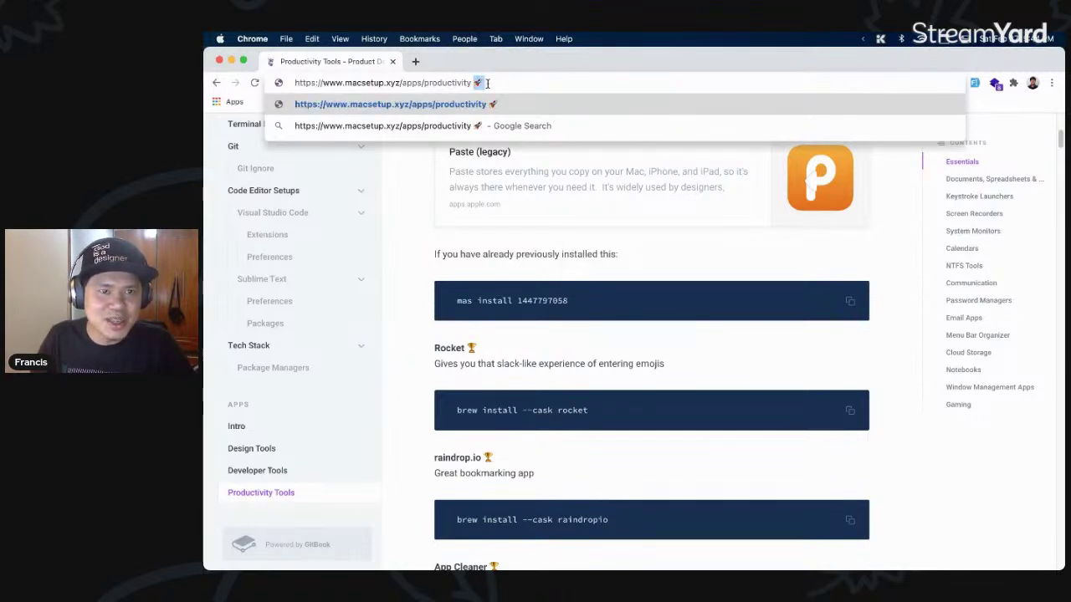
key("BackSpace")
key("Escape")
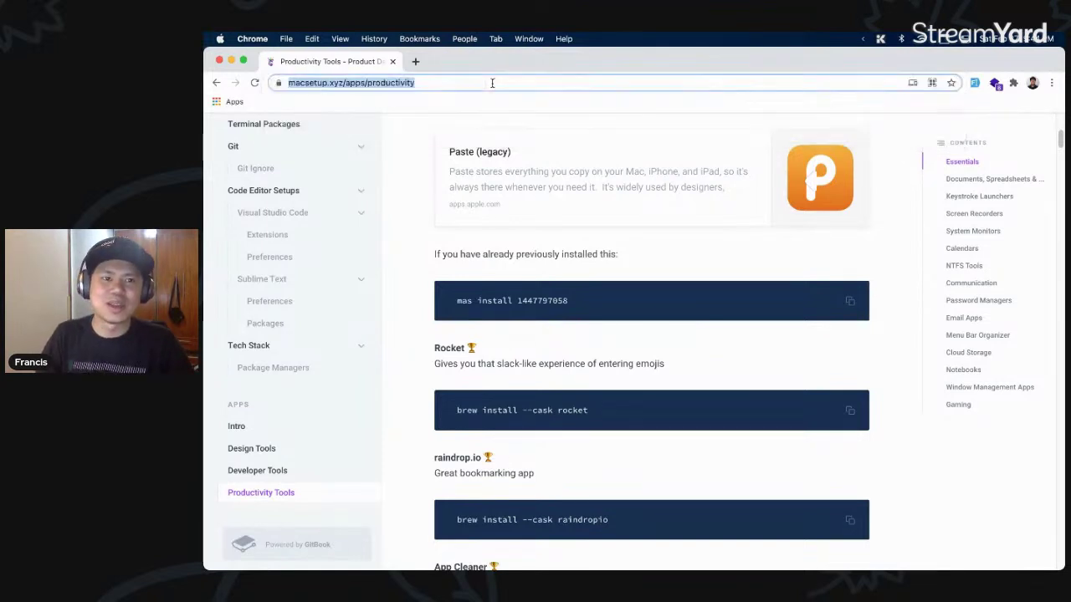
left_click(405, 204)
key("super+space")
- Launch Sublime Text and test ':rock' on a new line in RobotoSlab-Regular.css, then delete it
type("sub")
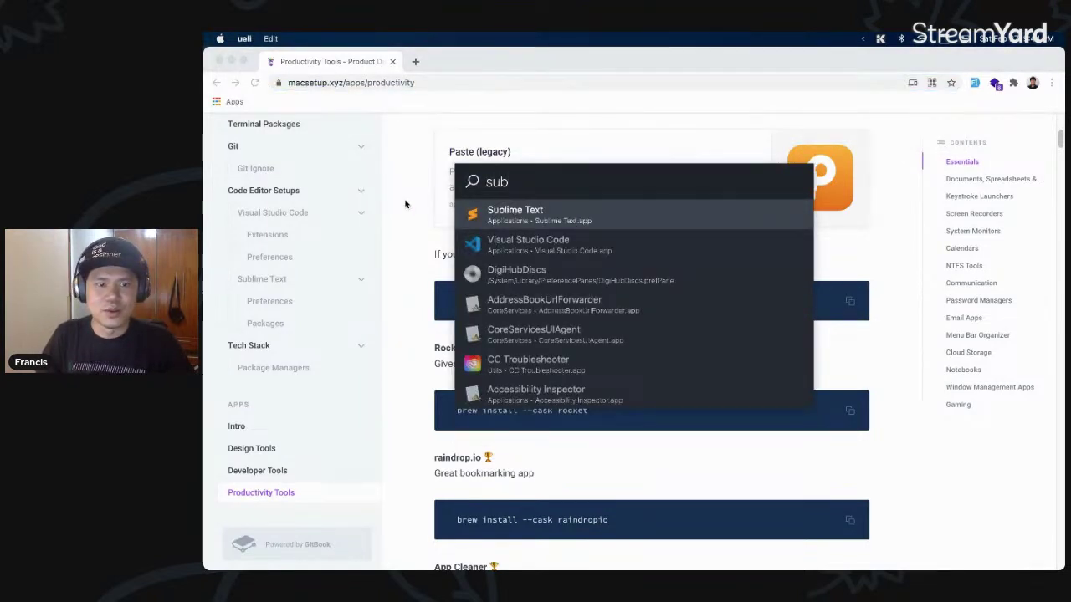
key("Return")
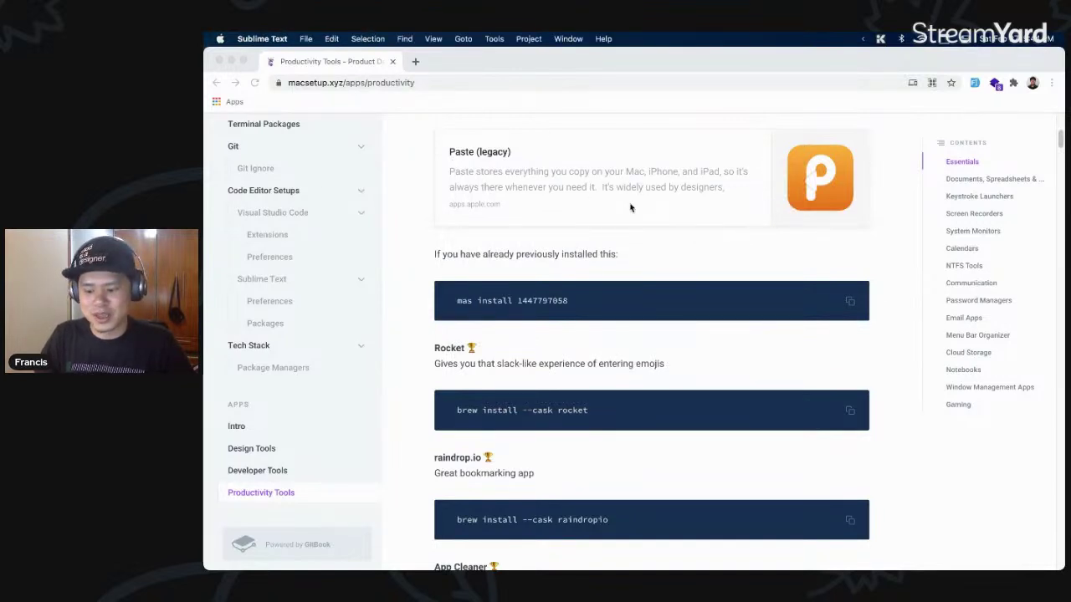
key("Return")
key("Tab")
type(":rock")
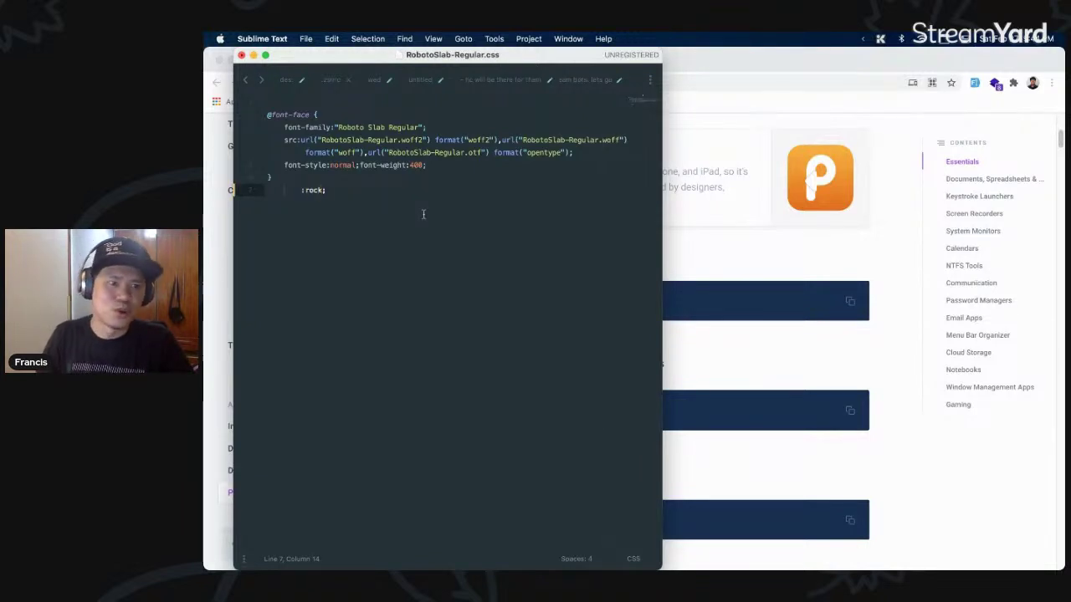
key("super+shift+Left")
key("BackSpace")
key("BackSpace")
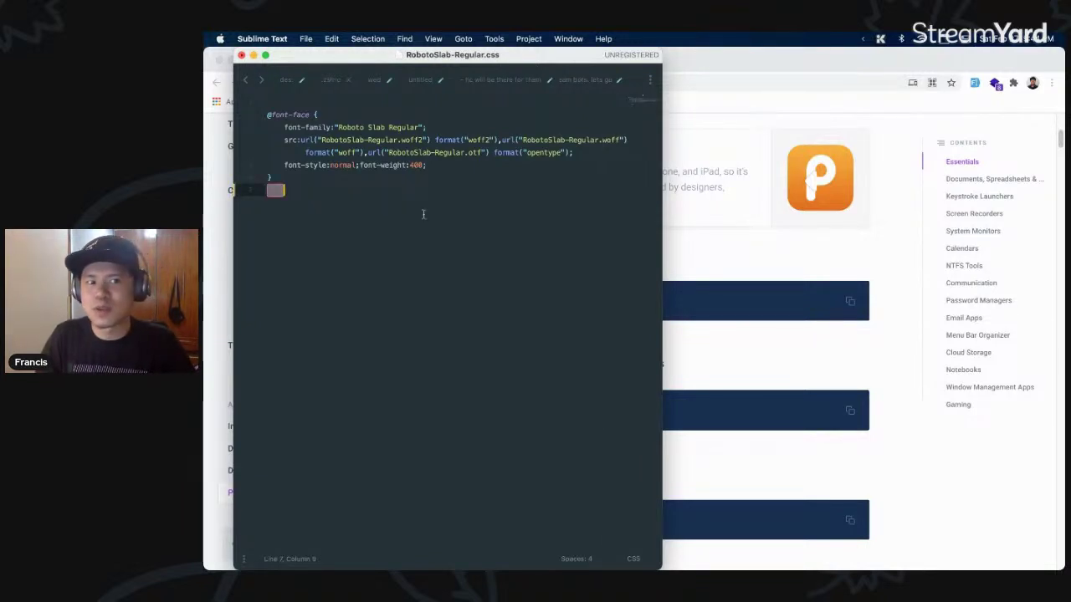
key("BackSpace")
key("BackSpace")
key("BackSpace")
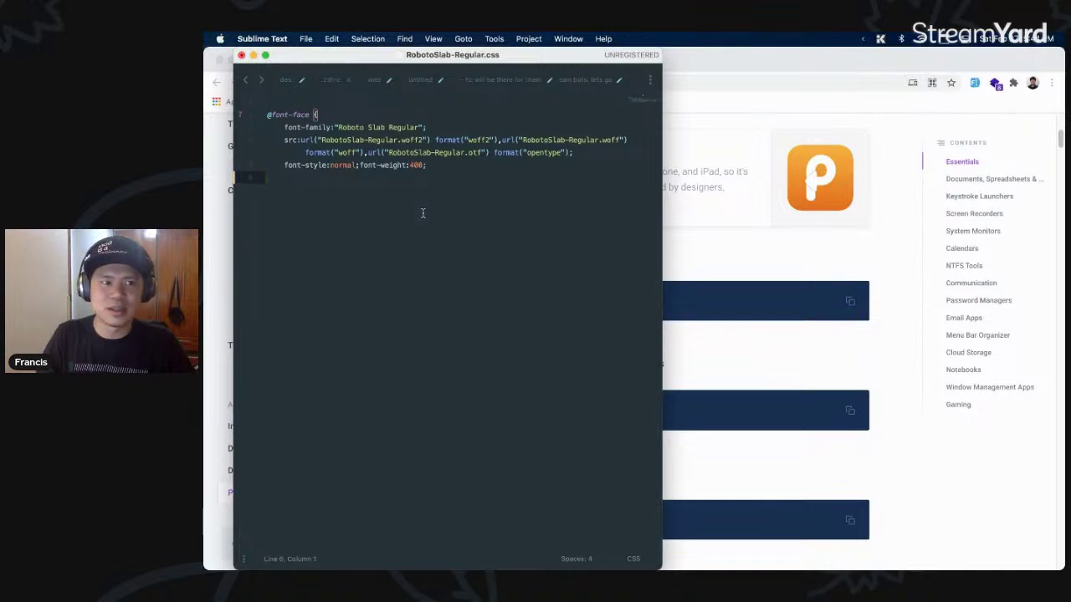
- Cancel closing the CSS file, then return to Chrome and scroll to raindrop.io and App Cleaner
key("super+w")
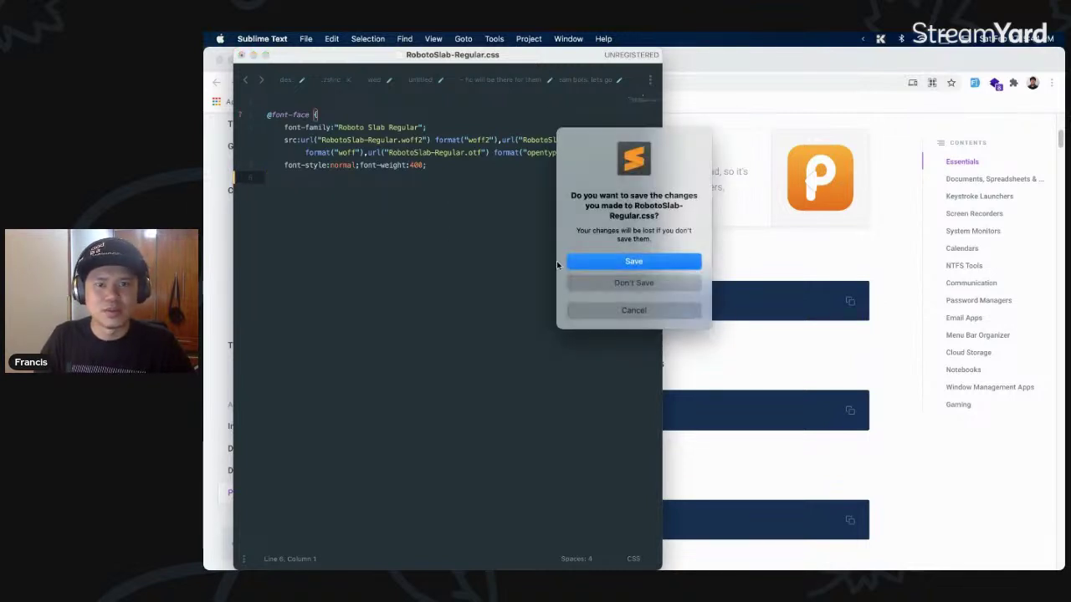
left_click(594, 307)
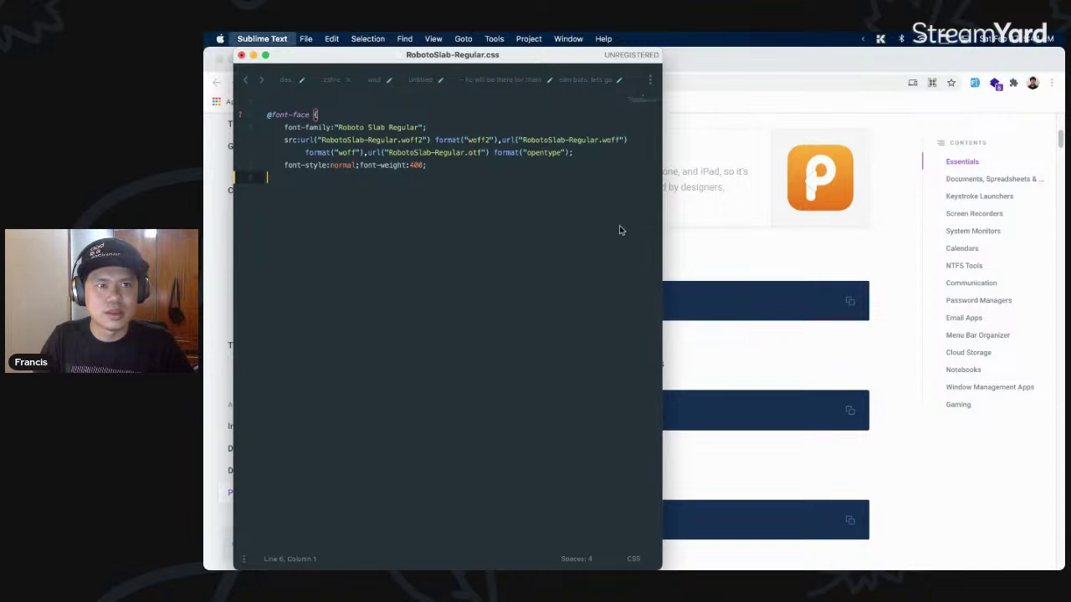
key("super+Tab")
scroll(590, 311, "down", 3)
scroll(640, 304, "down", 1)
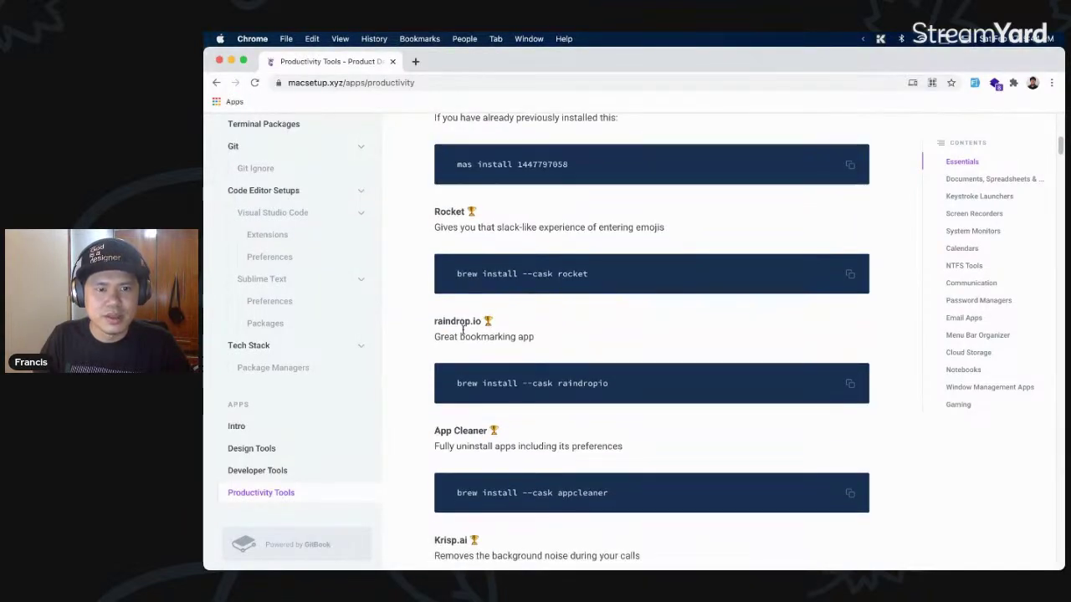
- Search 'rain' in the ueli launcher to open Raindrop.io
key("alt+space")
type("rain")
key("Escape")
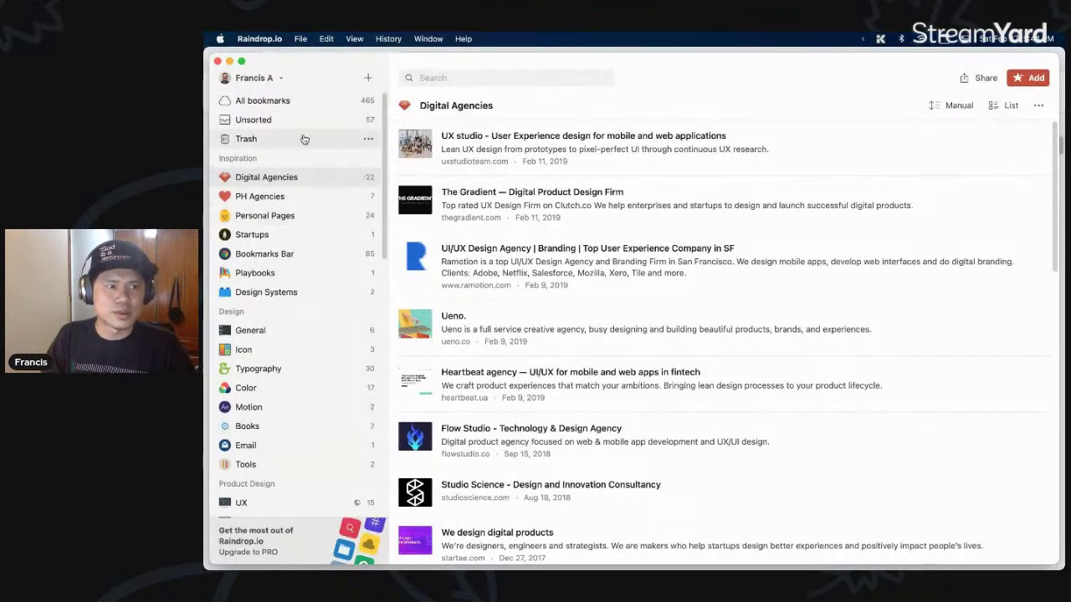
- Browse the All bookmarks and Unsorted views in Raindrop.io
left_click(289, 104)
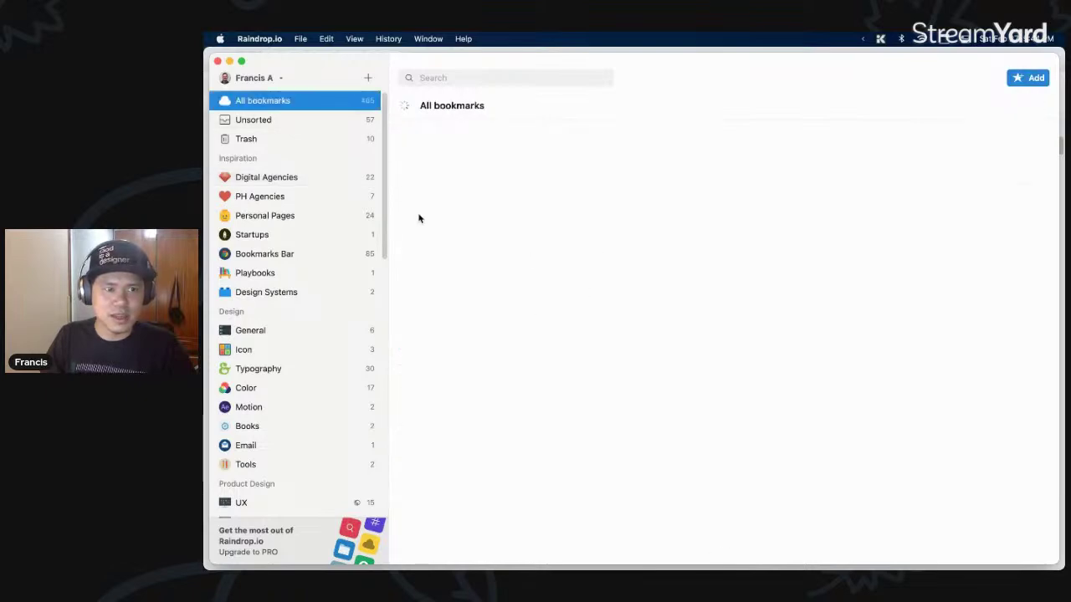
left_click(316, 122)
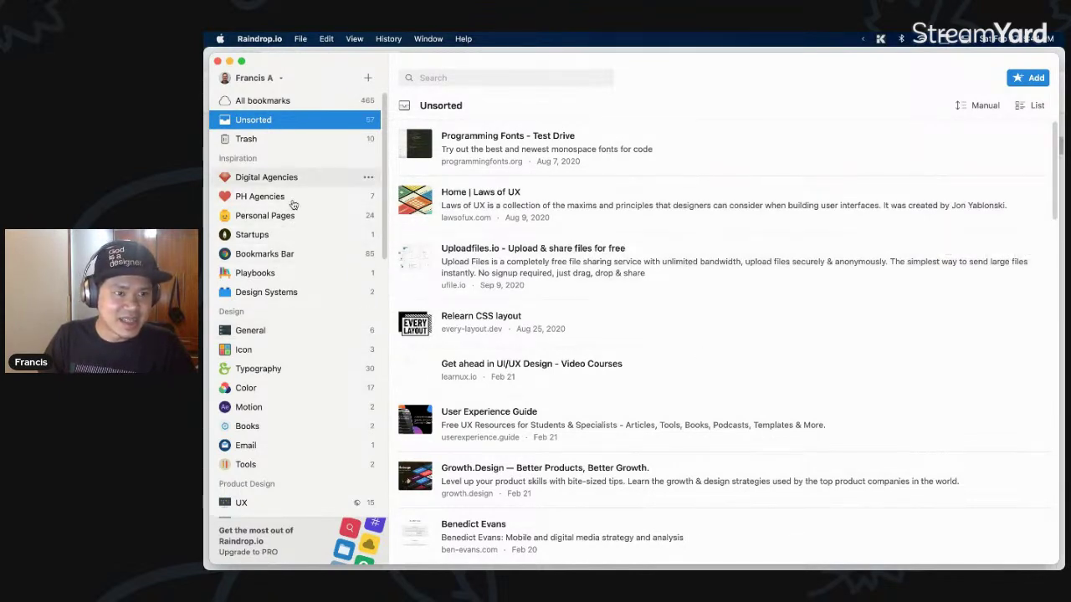
scroll(279, 285, "down", 2)
scroll(291, 230, "down", 3)
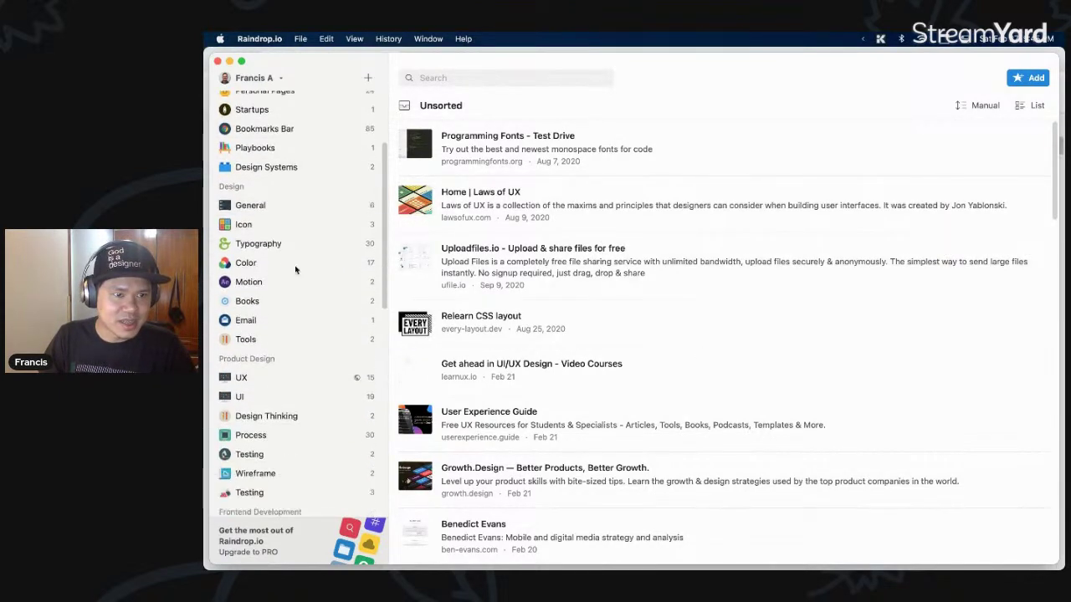
scroll(290, 209, "up", 5)
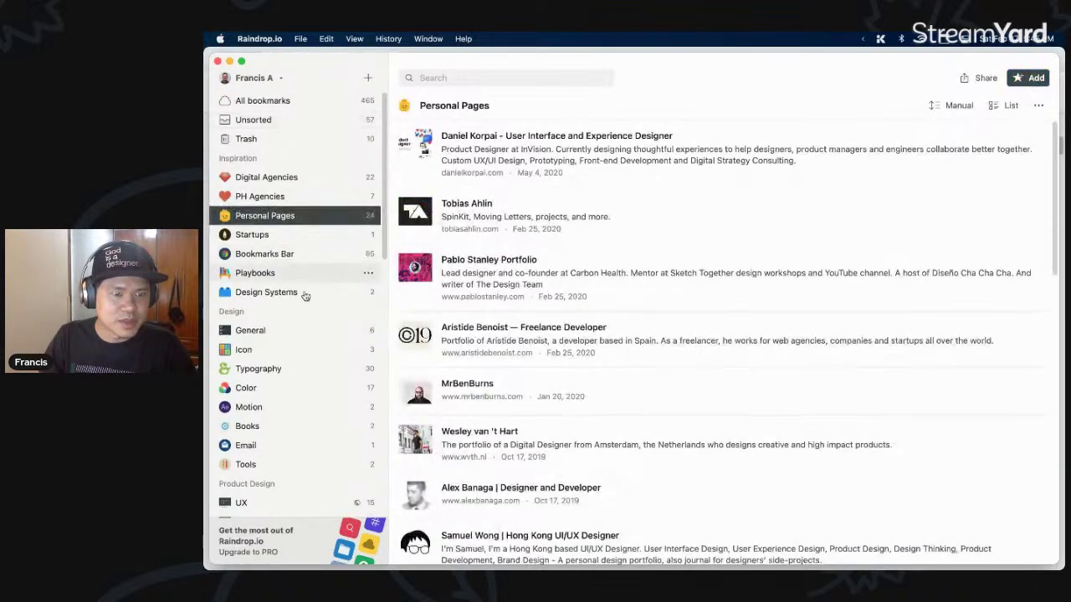
- Open the Playbooks, Design Systems, General, Typography and Icon collections, then return to Chrome
left_click(292, 275)
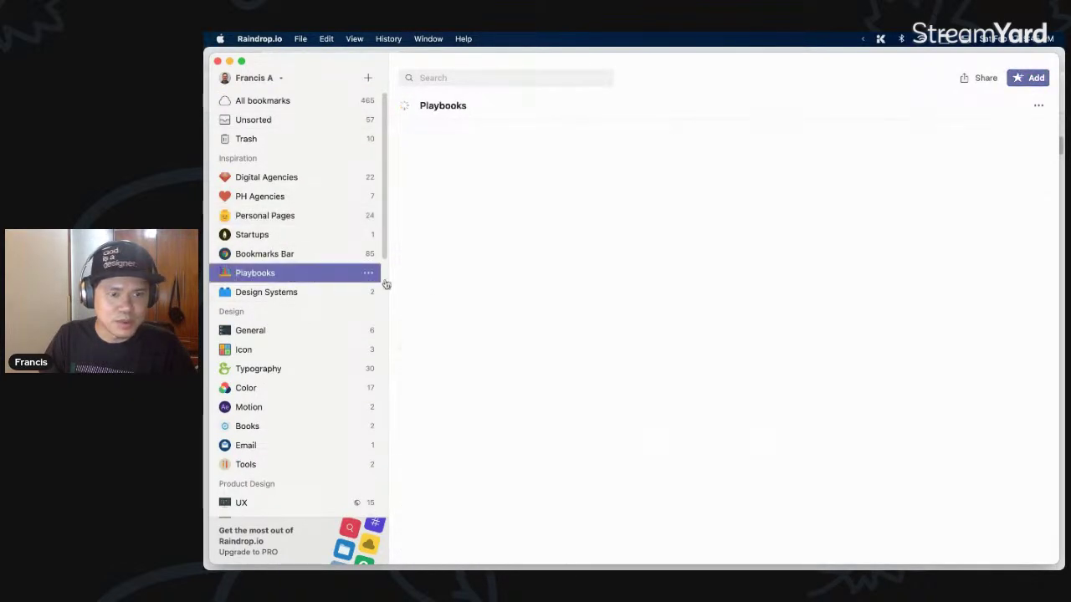
left_click(304, 296)
left_click(295, 332)
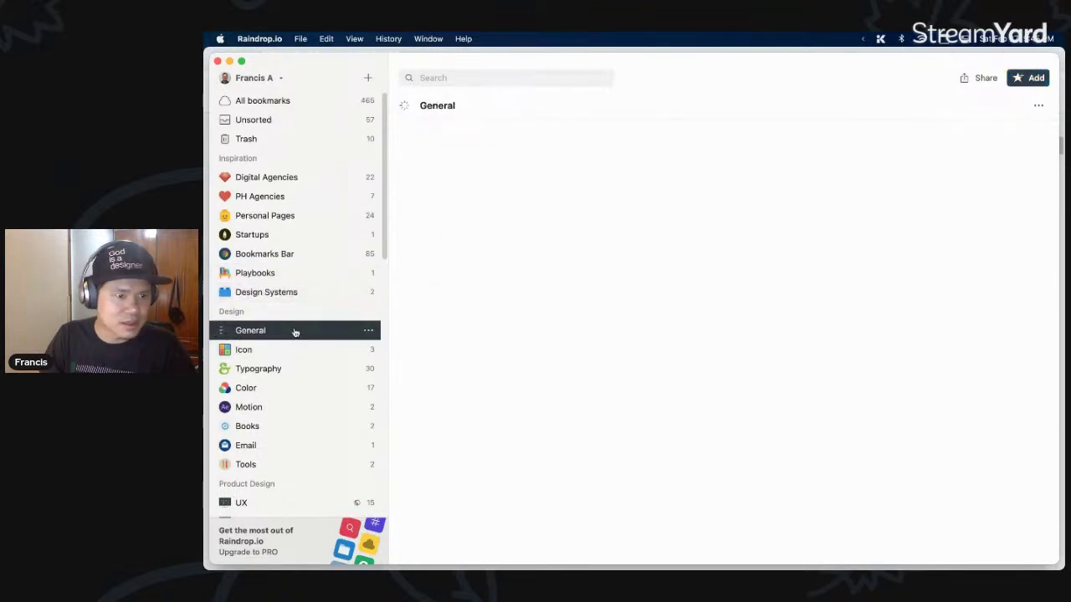
left_click(308, 374)
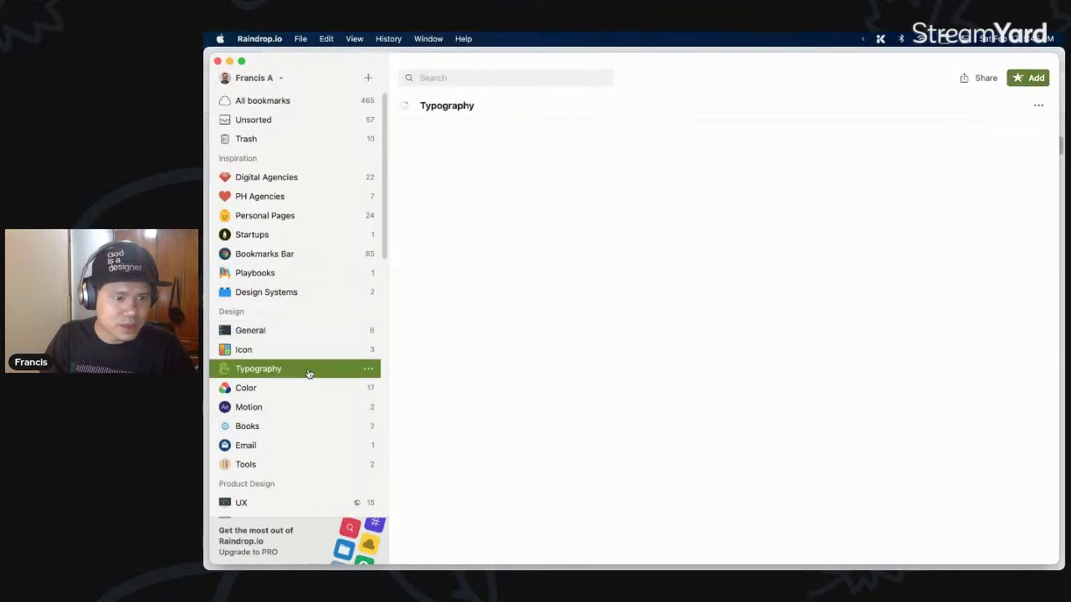
left_click(301, 349)
scroll(253, 402, "down", 4)
scroll(252, 401, "up", 4)
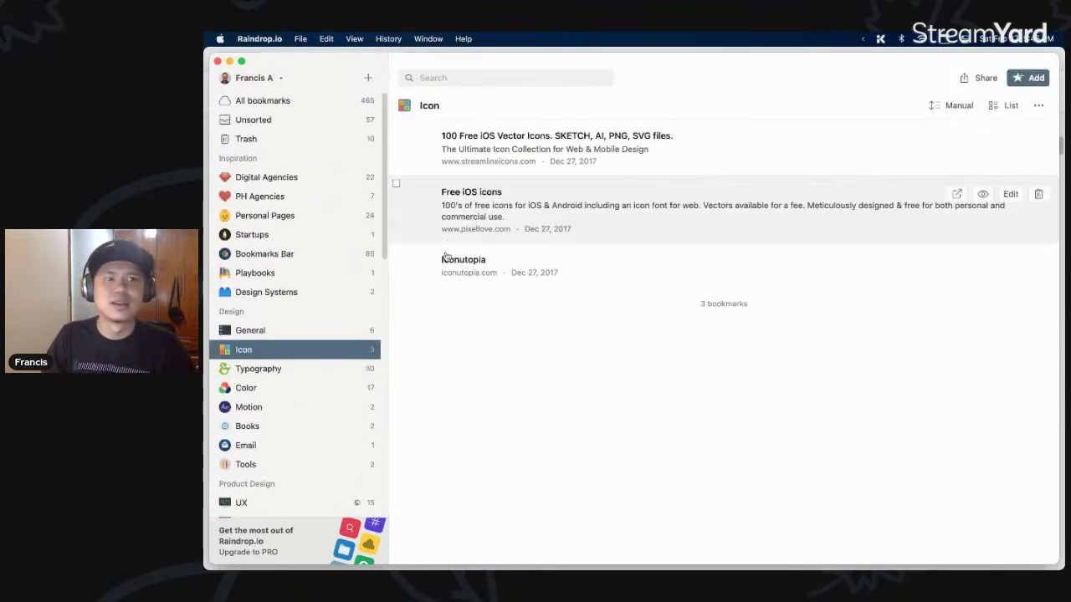
key("super+Tab")
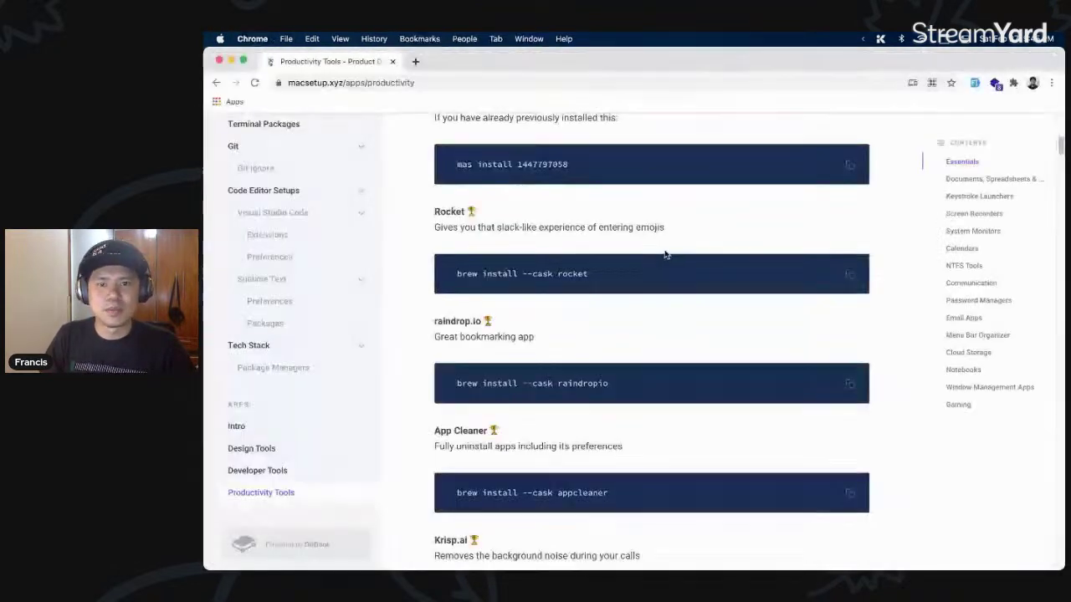
- Launch AppCleaner via an 'apc' launcher search, confirm opening it and decline update checks
scroll(623, 343, "down", 1)
scroll(623, 343, "down", 2)
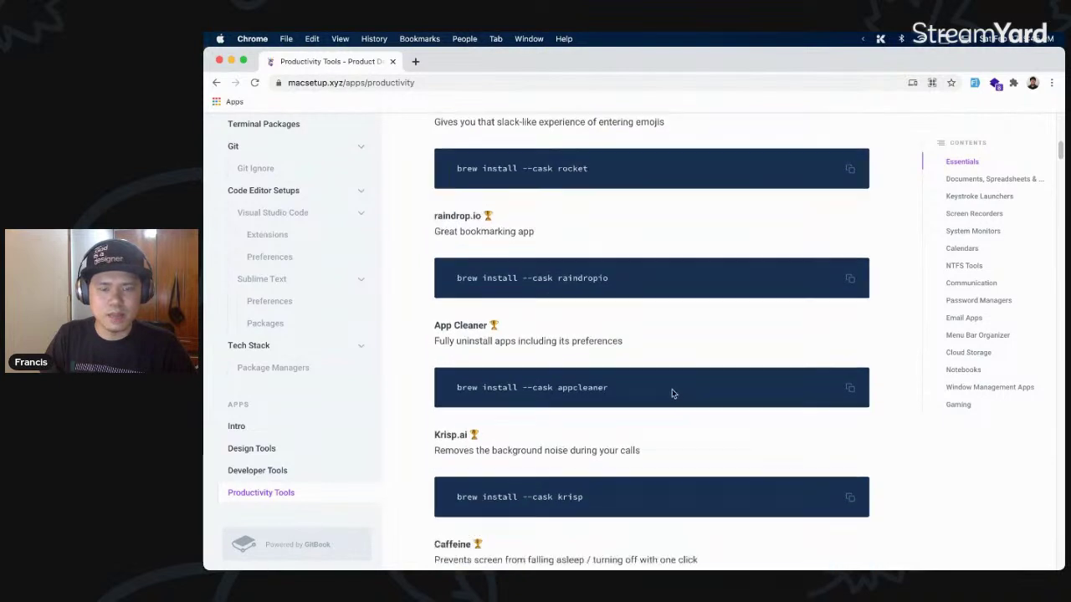
key("super+space")
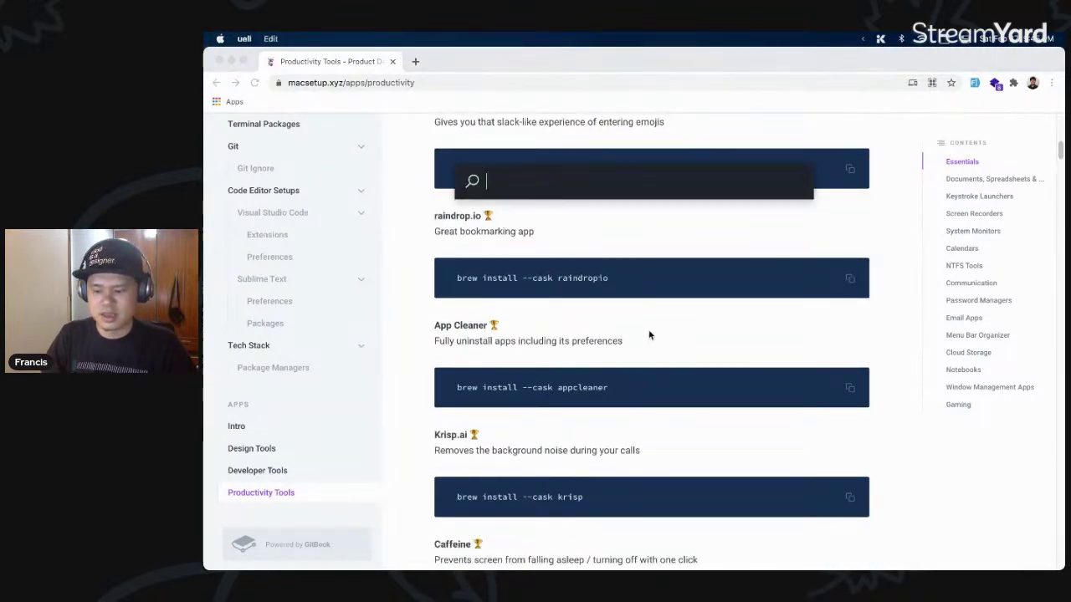
type("apc")
key("Down")
key("Down")
key("Down")
key("Down")
key("Down")
key("Down")
key("Down")
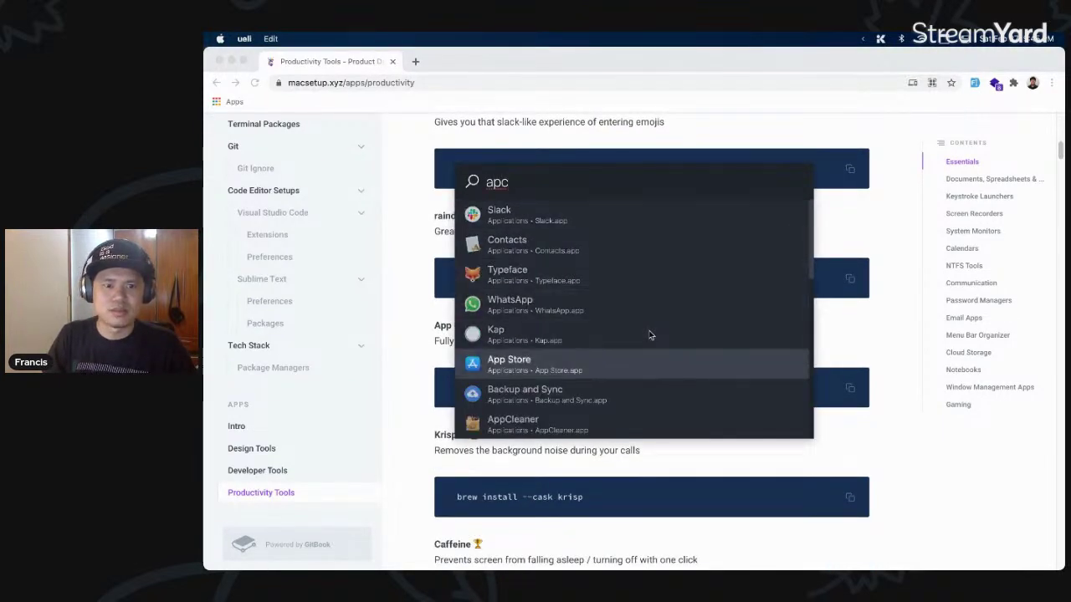
key("Return")
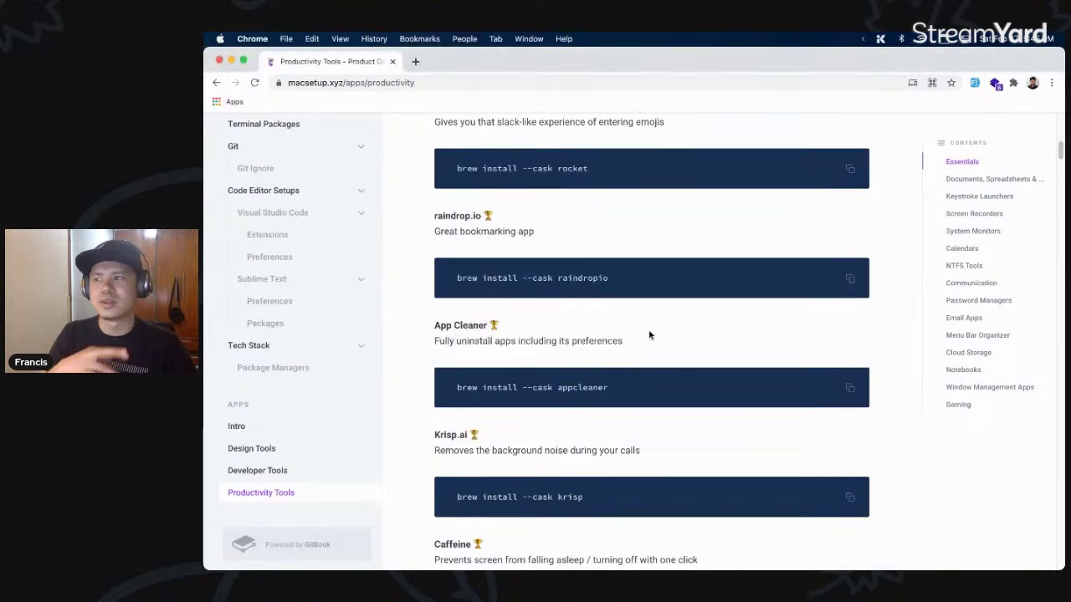
left_click(661, 271)
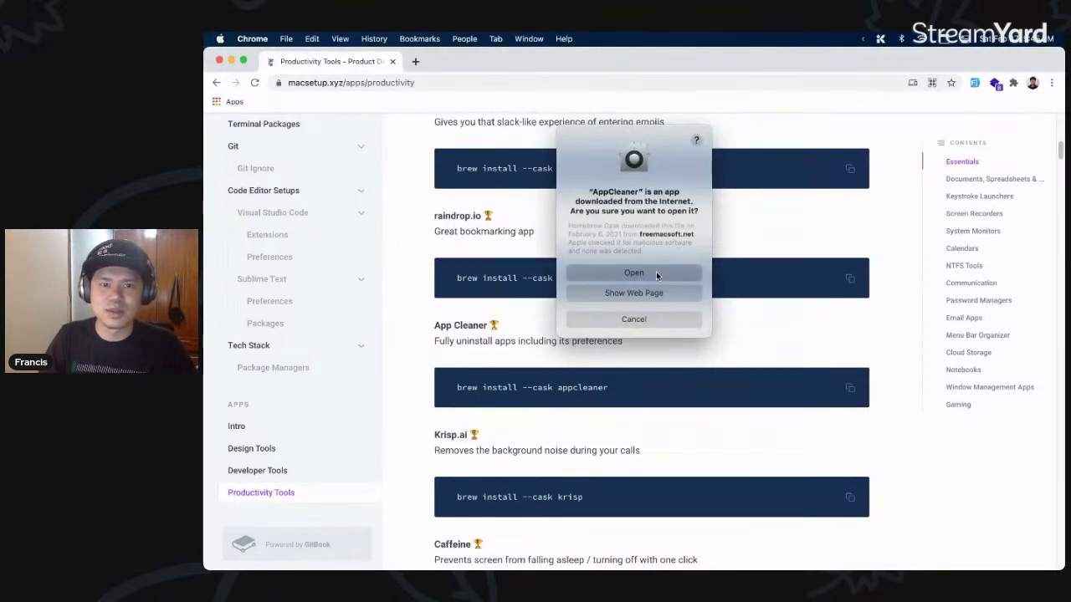
left_click(623, 237)
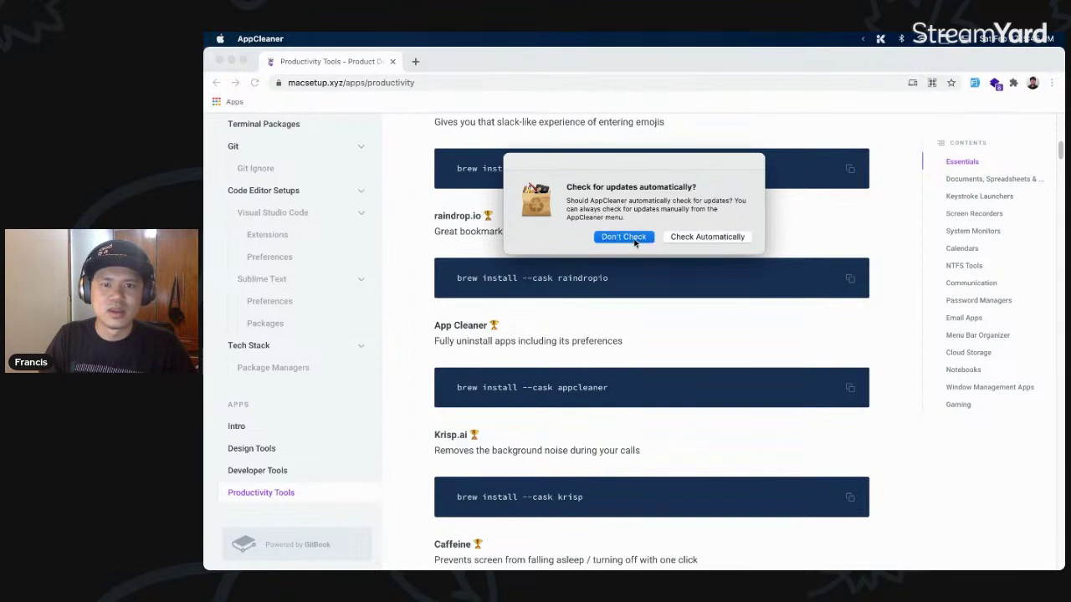
- Drag Messenger from Finder's Applications folder onto AppCleaner's drop window, then close both windows
key("alt+space")
type("finder")
key("Return")
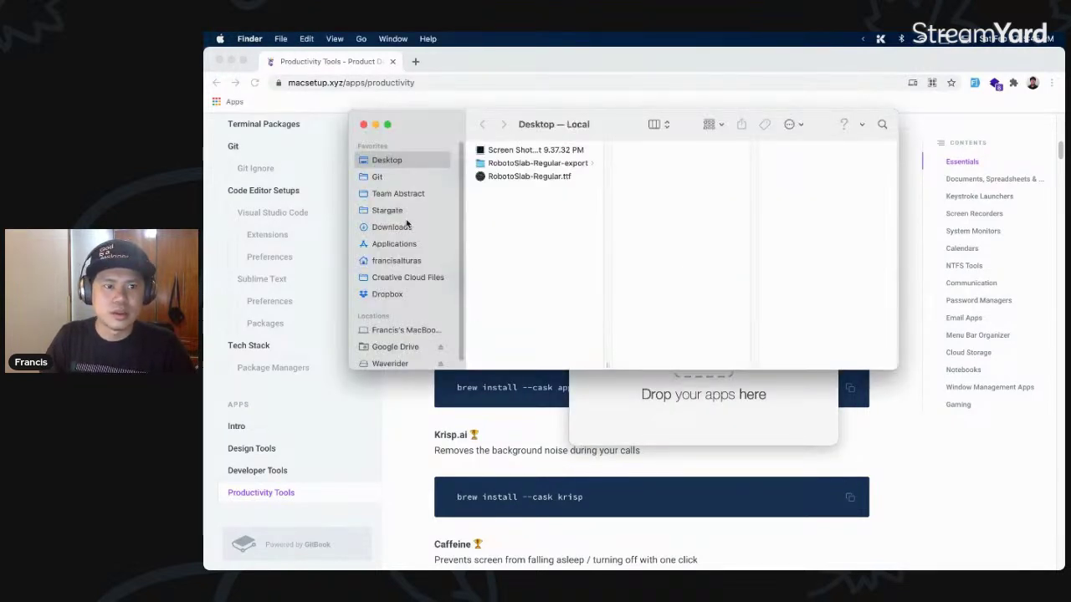
left_click(414, 245)
left_click_drag(508, 219, 717, 377)
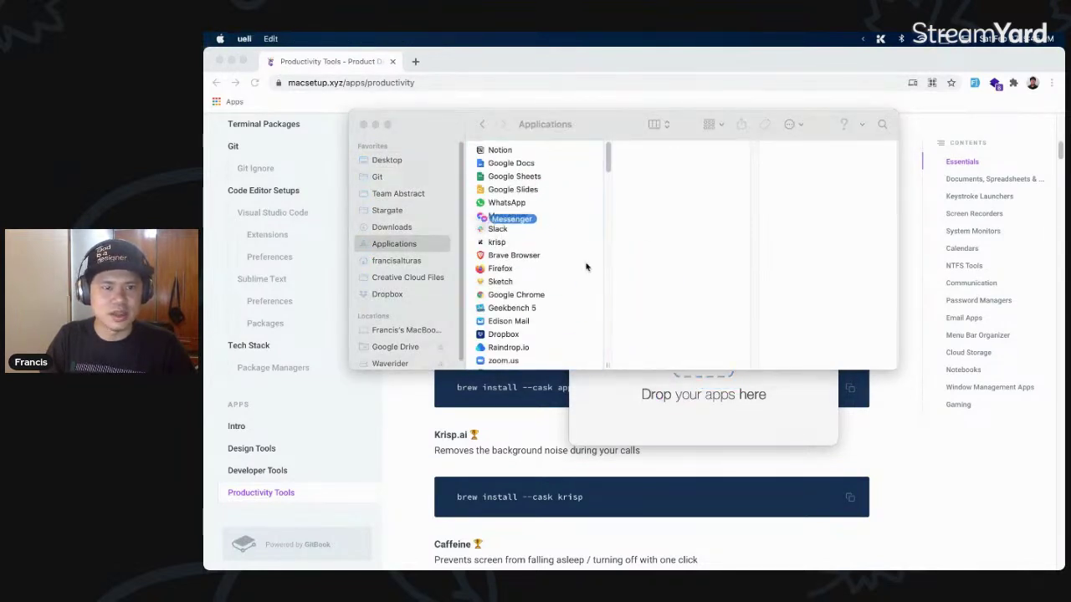
left_click(571, 134)
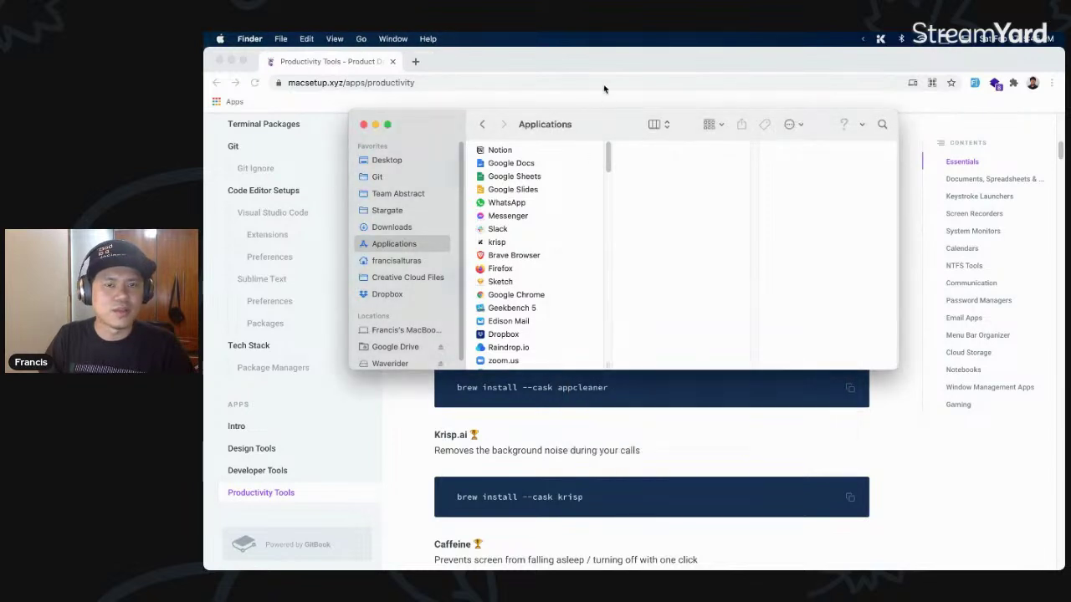
left_click(606, 103)
- Scroll to the Krisp.ai entry and briefly highlight its description
scroll(564, 423, "down", 1)
left_click_drag(677, 430, 431, 410)
left_click(850, 114)
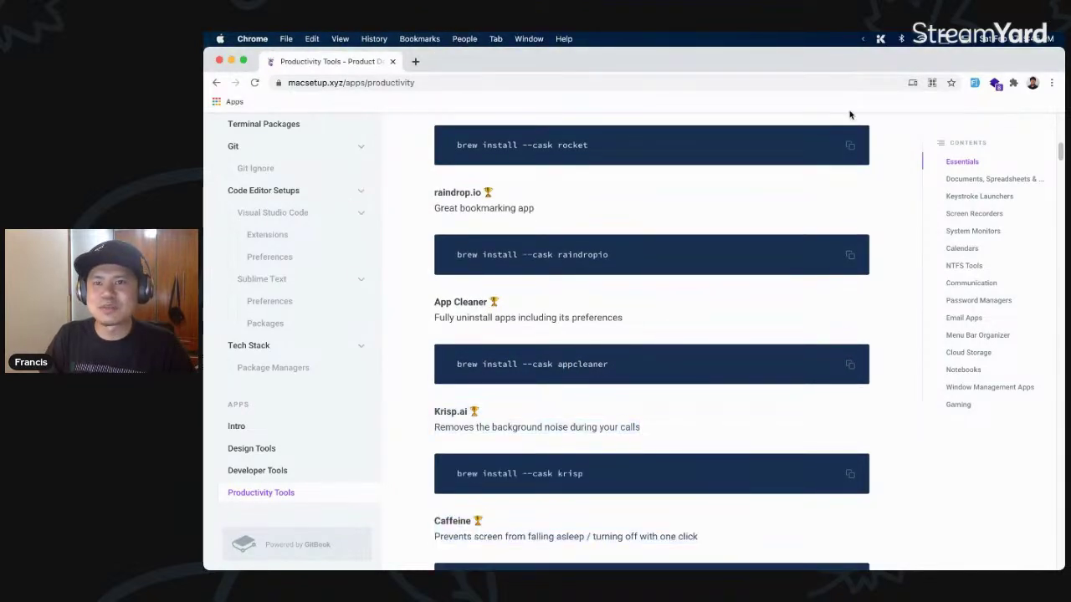
left_click(864, 40)
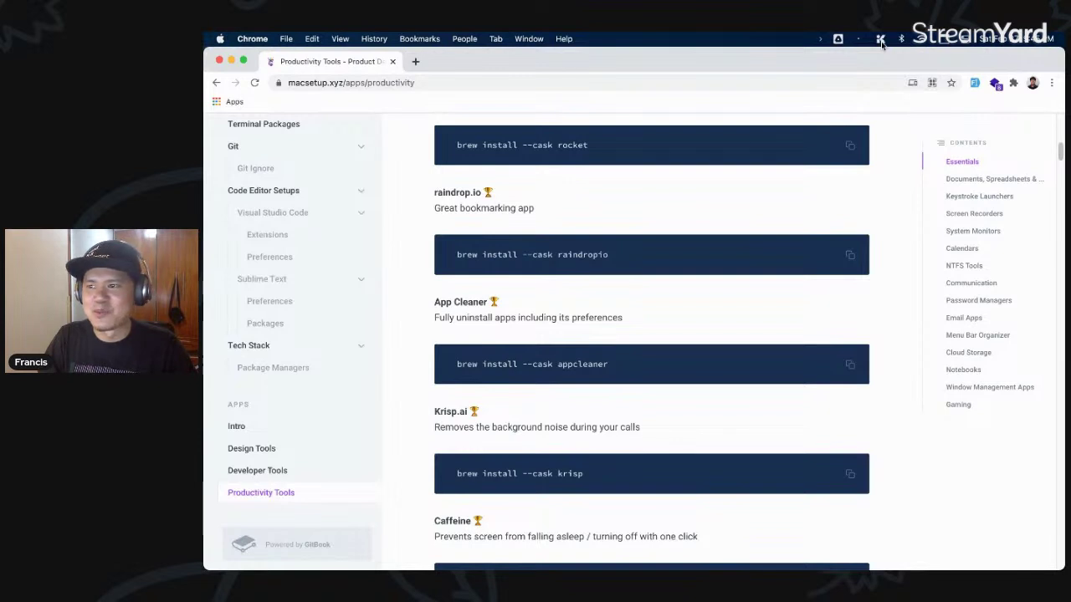
left_click(881, 40)
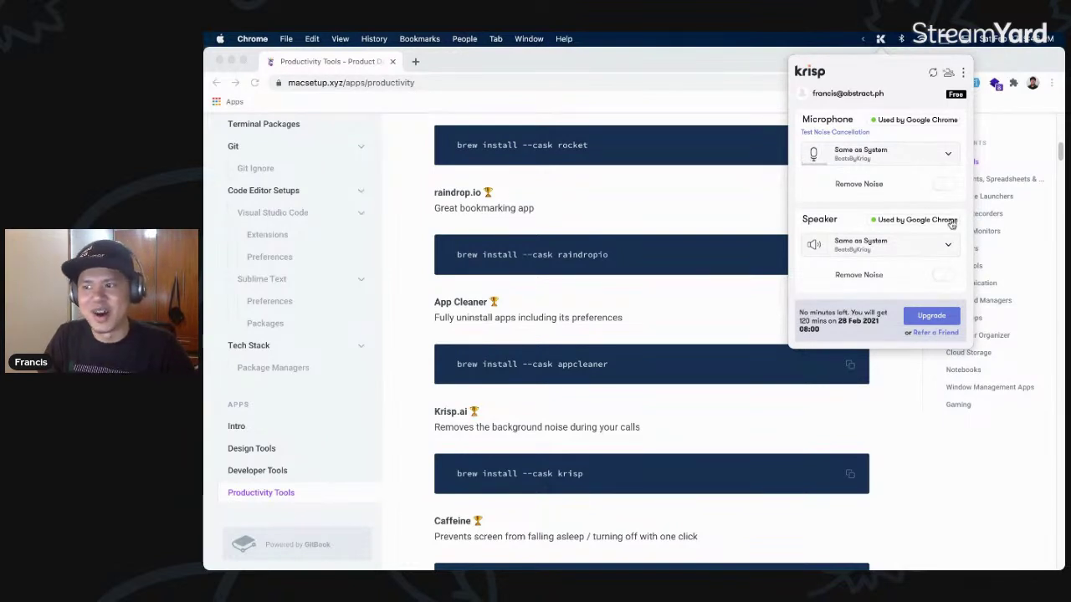
left_click(668, 202)
scroll(703, 251, "down", 2)
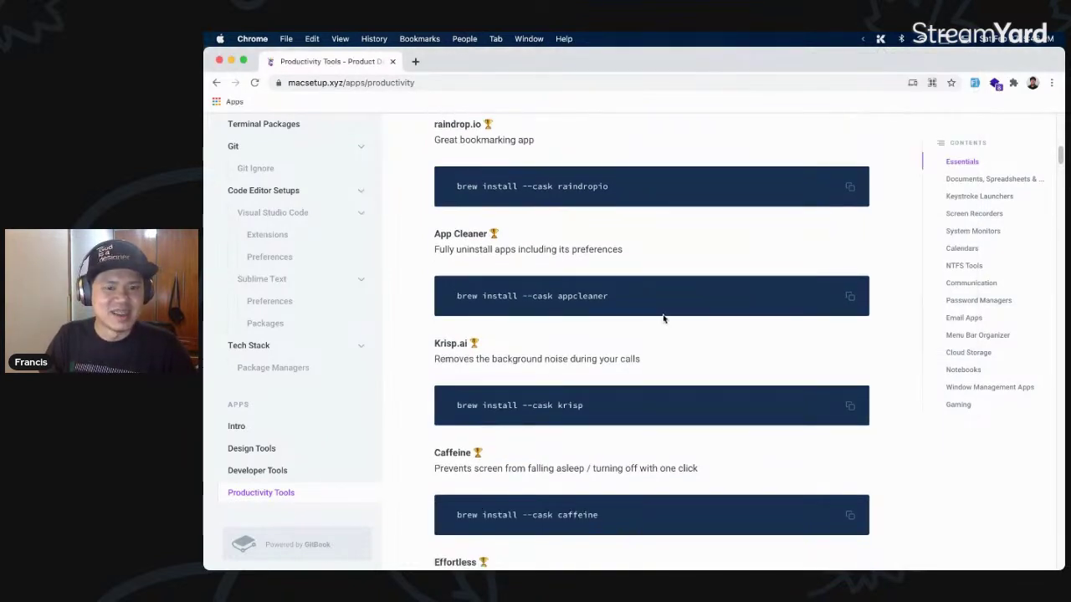
scroll(664, 318, "down", 3)
double_click(458, 372)
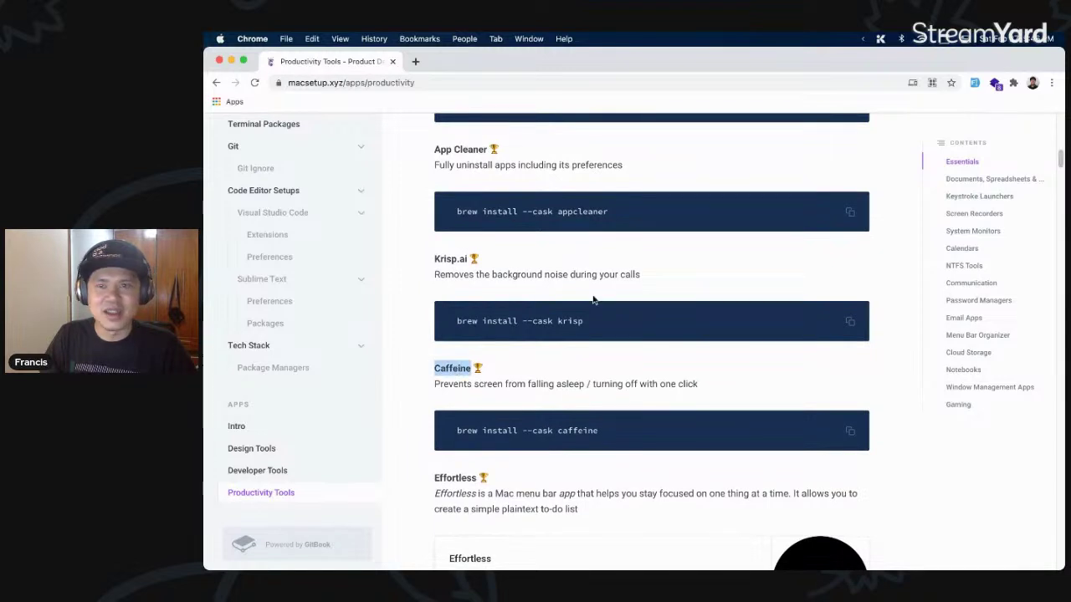
left_click(865, 38)
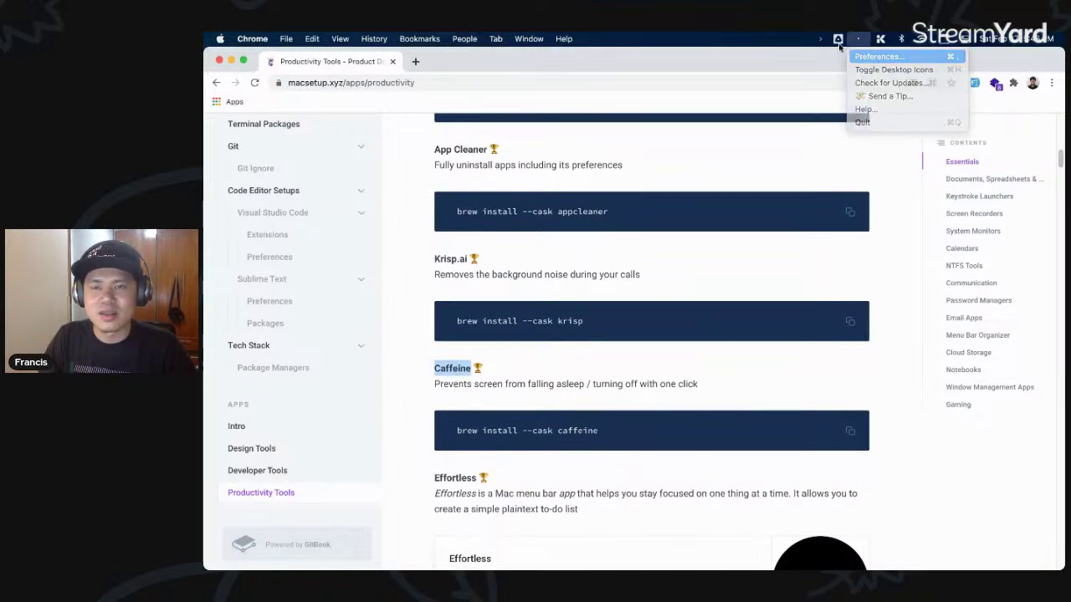
left_click(862, 117)
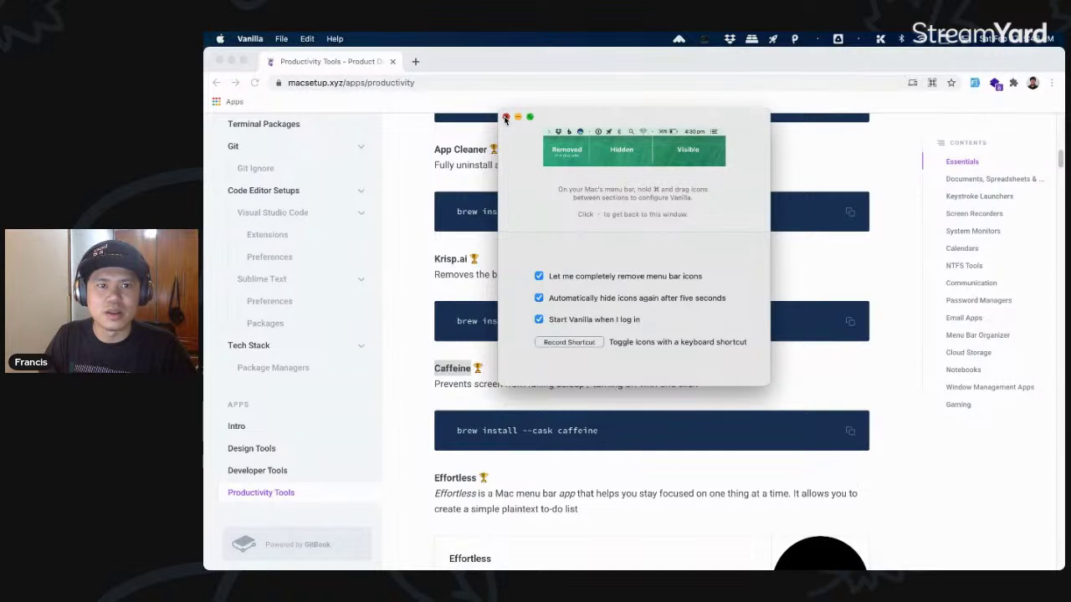
left_click(505, 116)
key("super+space")
type("caff")
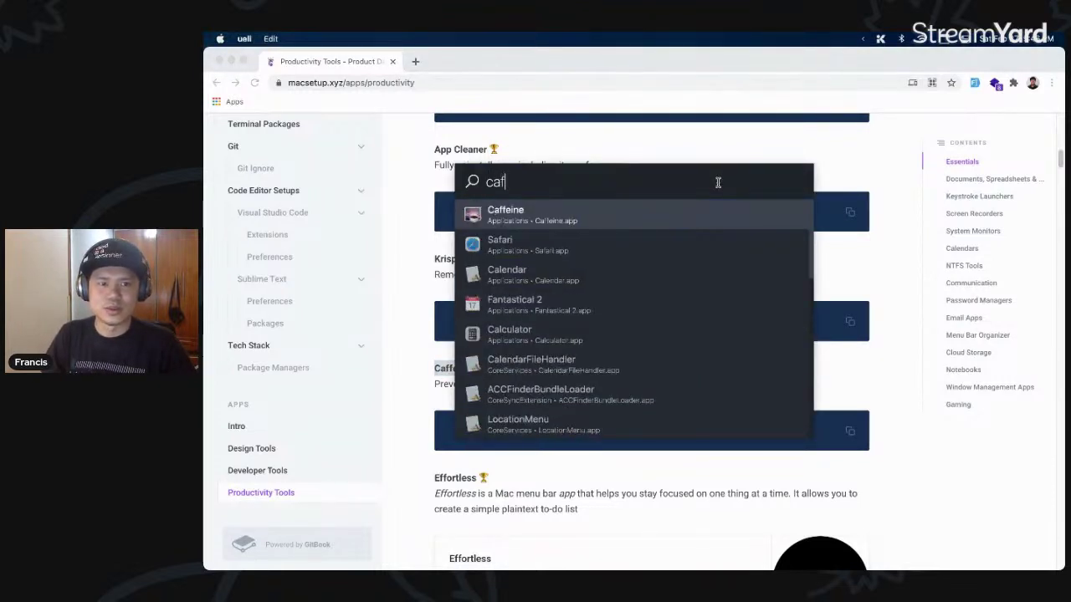
key("Return")
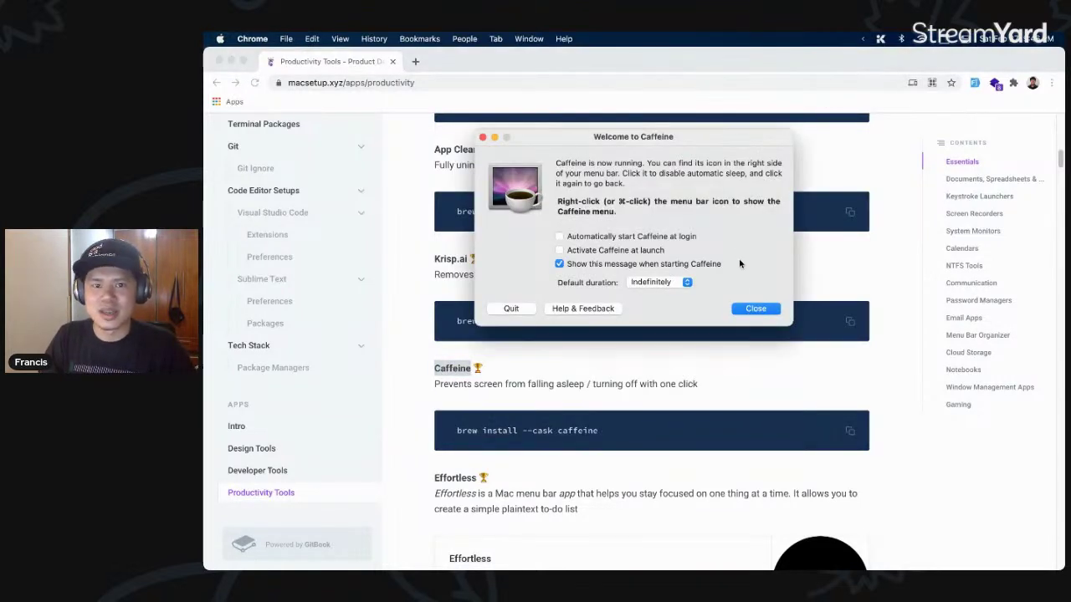
left_click(756, 308)
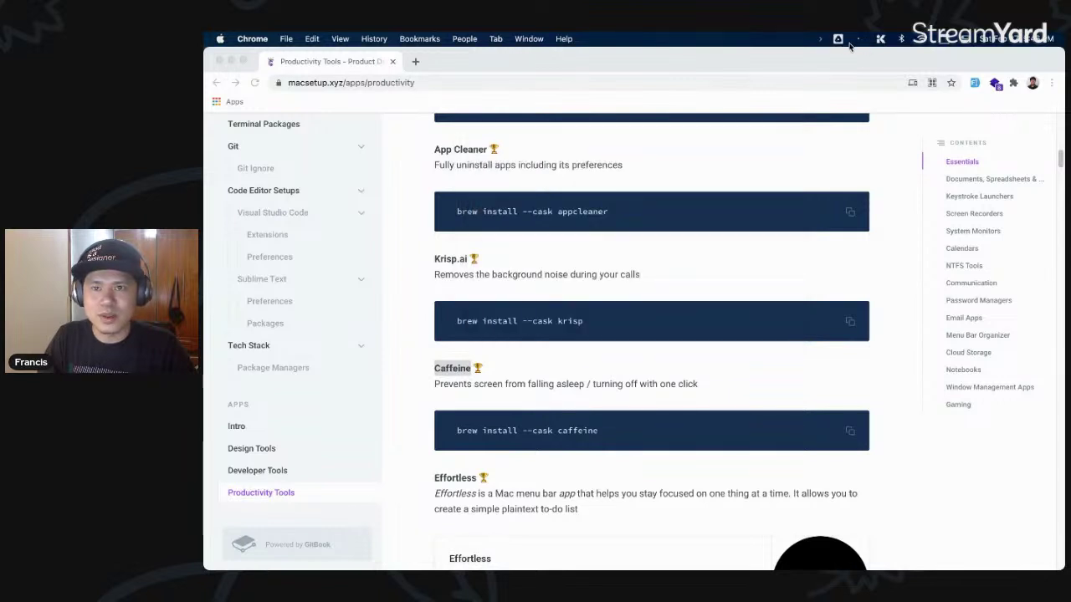
left_click(857, 39)
left_click(870, 53)
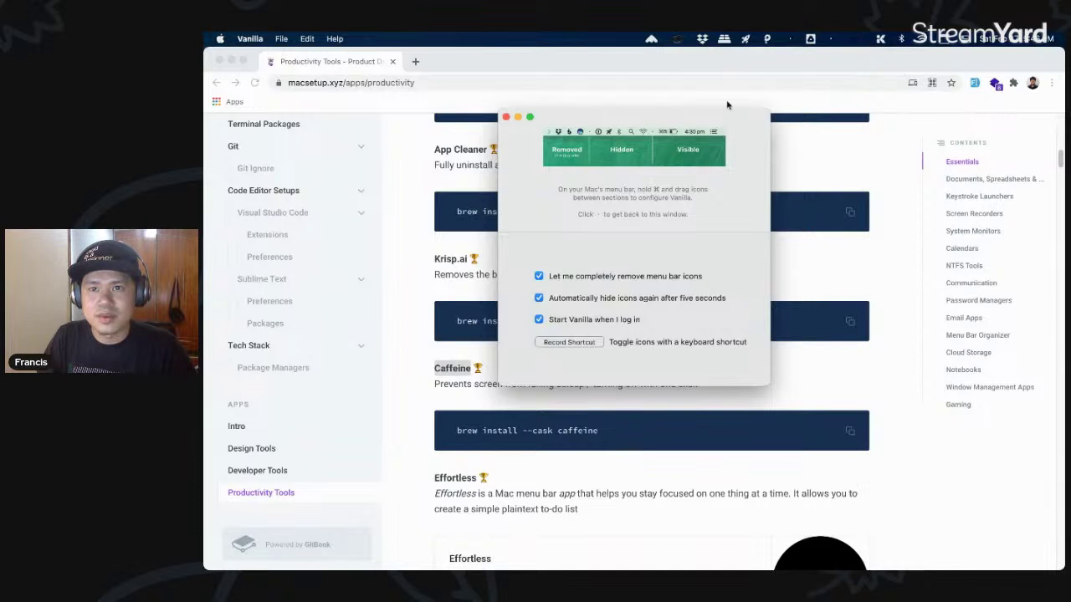
left_click(506, 116)
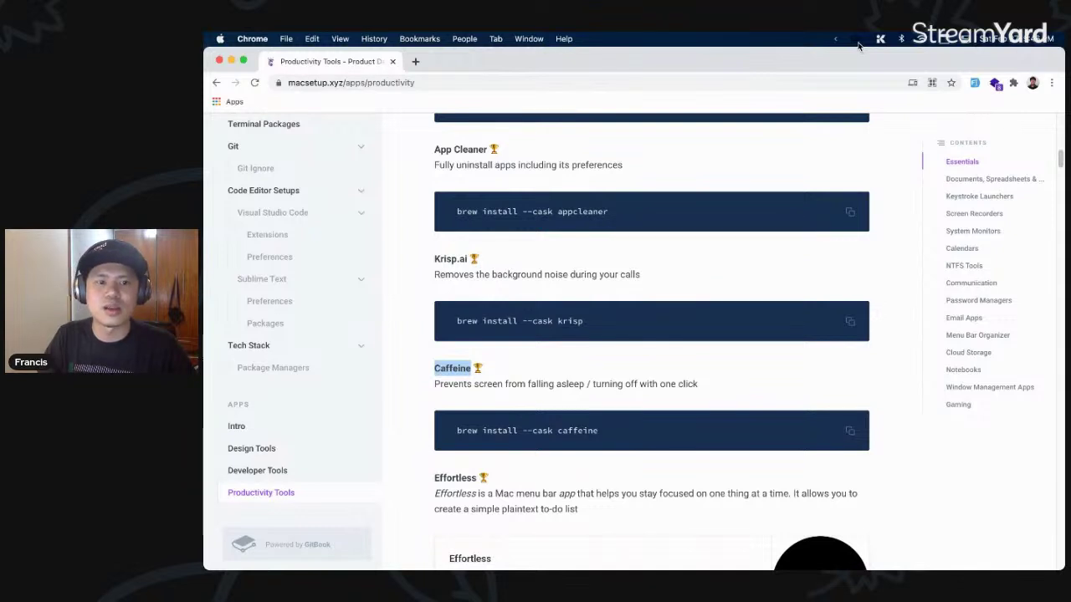
left_click(862, 40)
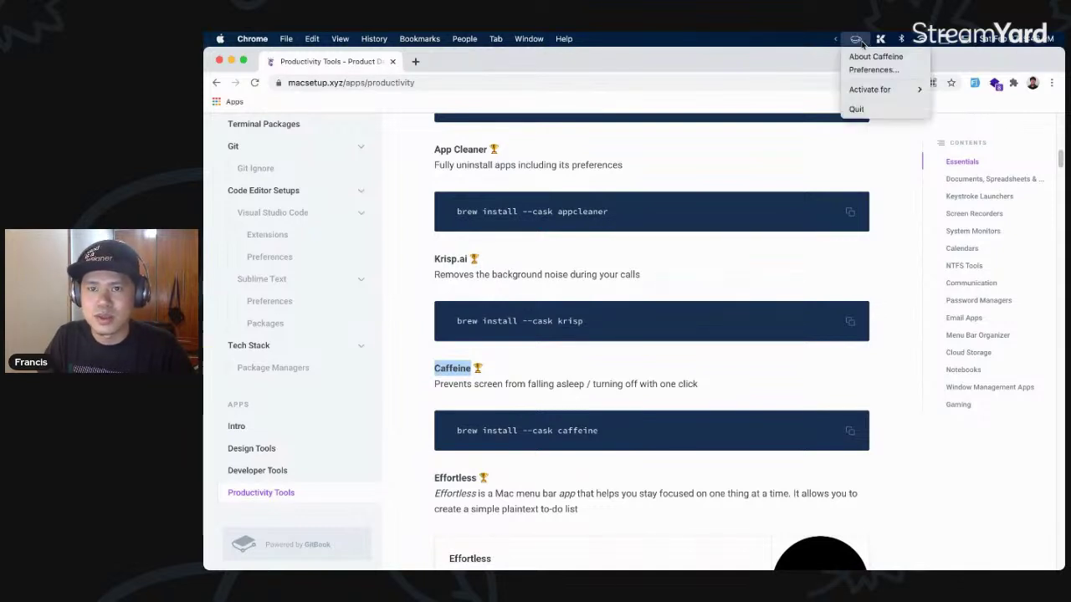
left_click(866, 112)
scroll(720, 222, "down", 4)
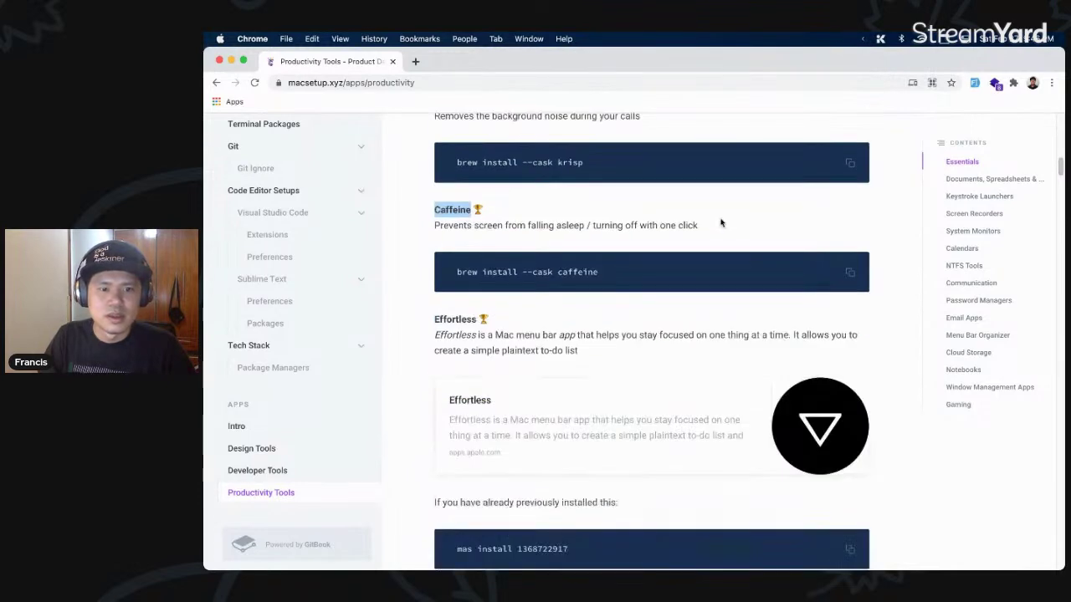
- Highlight the Effortless heading and dismiss an 'off' launcher search
double_click(465, 304)
left_click(598, 306)
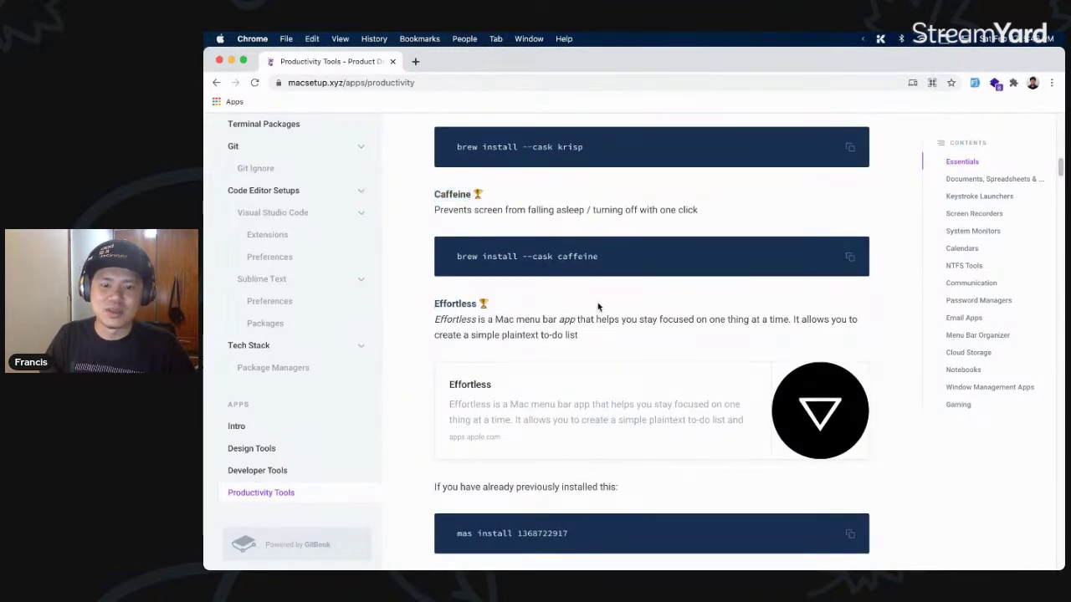
key("alt+space")
type("off")
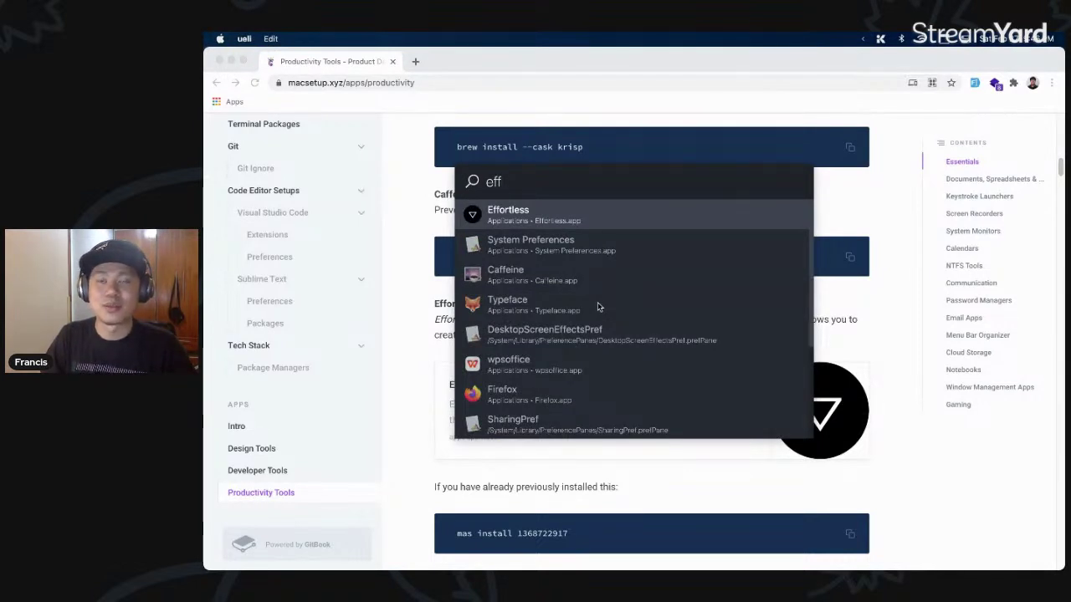
key("Return")
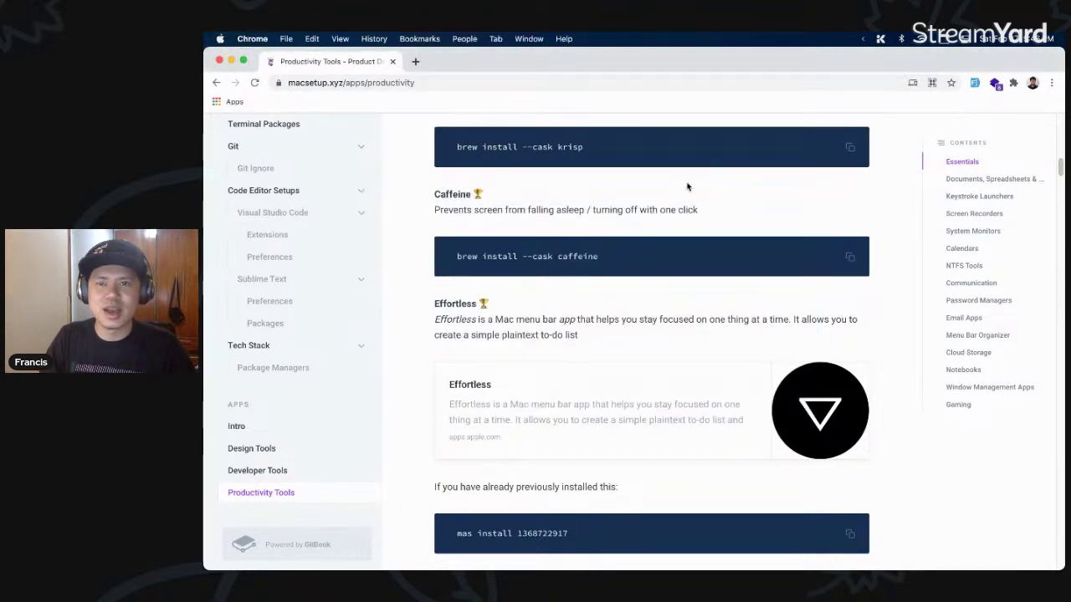
- Launch Effortless and make its icon visible in the menu bar through Vanilla's preferences
mouse_move(209, 324)
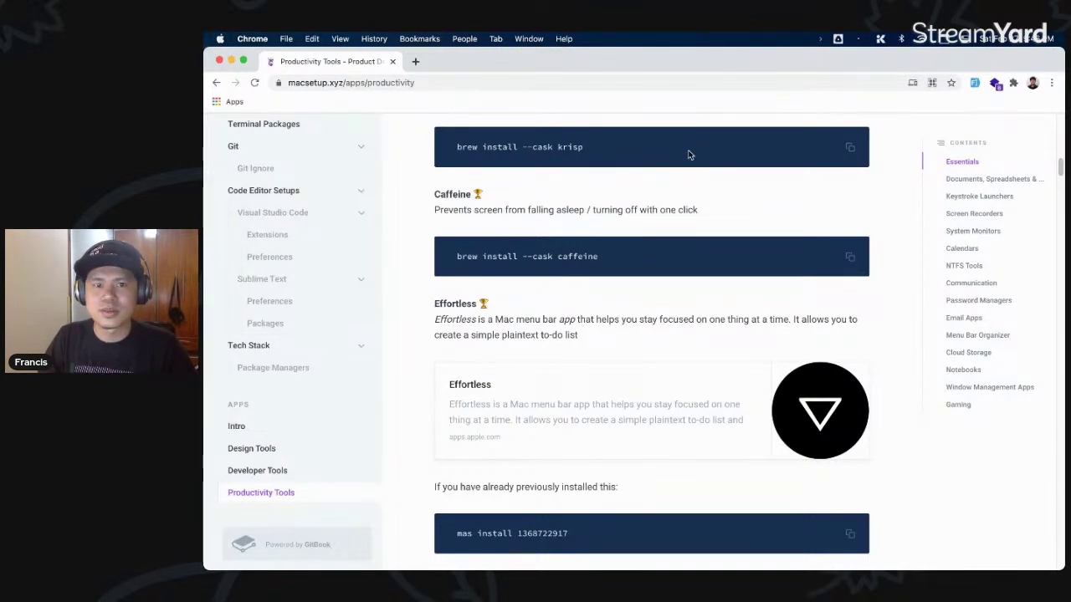
key("super+space")
type("eff")
key("Return")
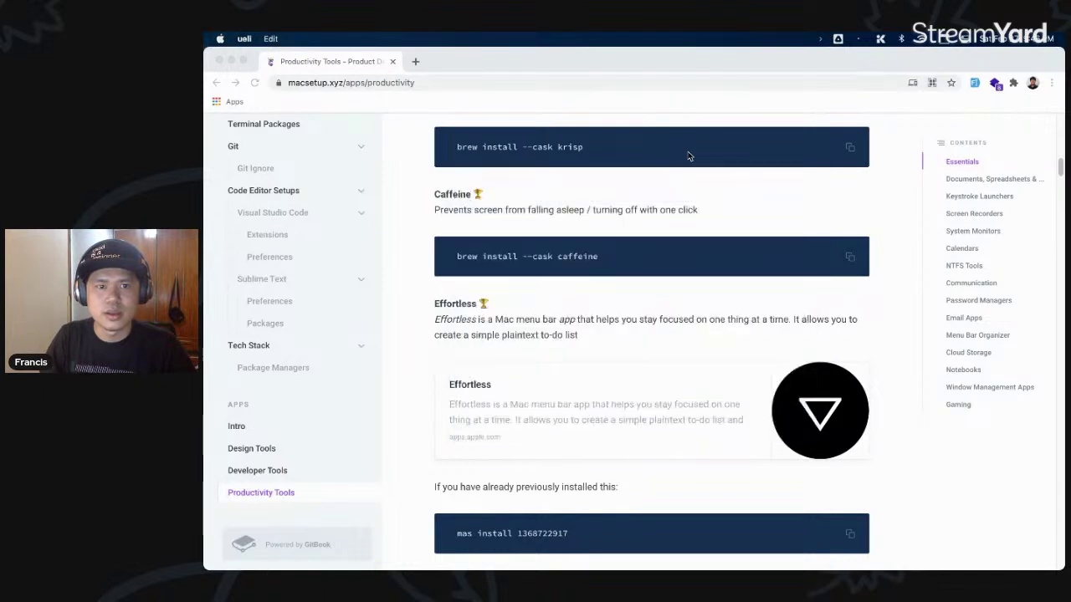
left_click(857, 41)
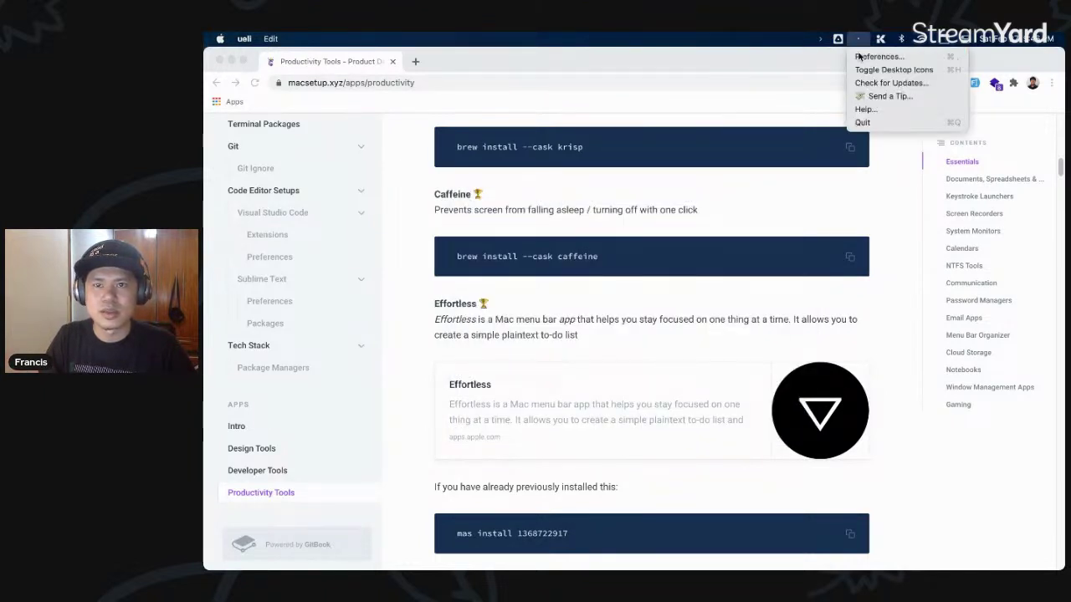
left_click(866, 56)
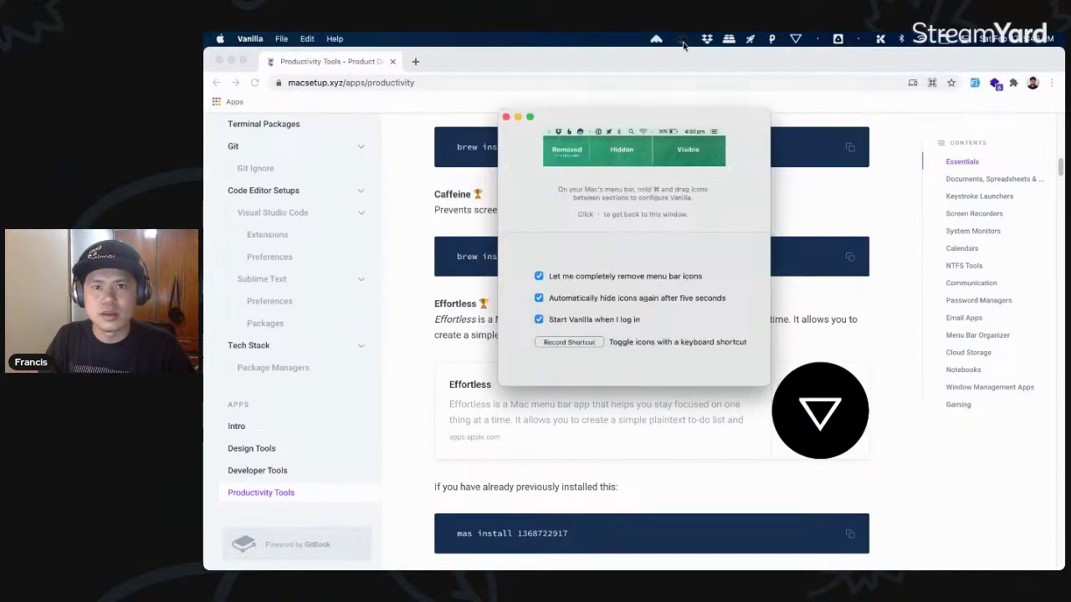
left_click_drag(796, 40, 860, 41)
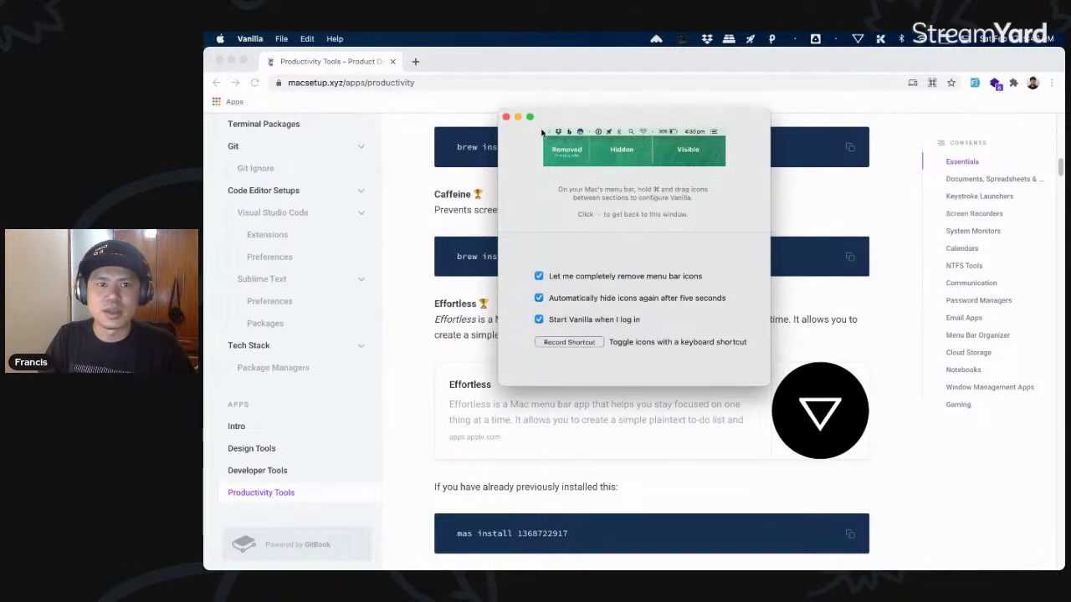
left_click(506, 118)
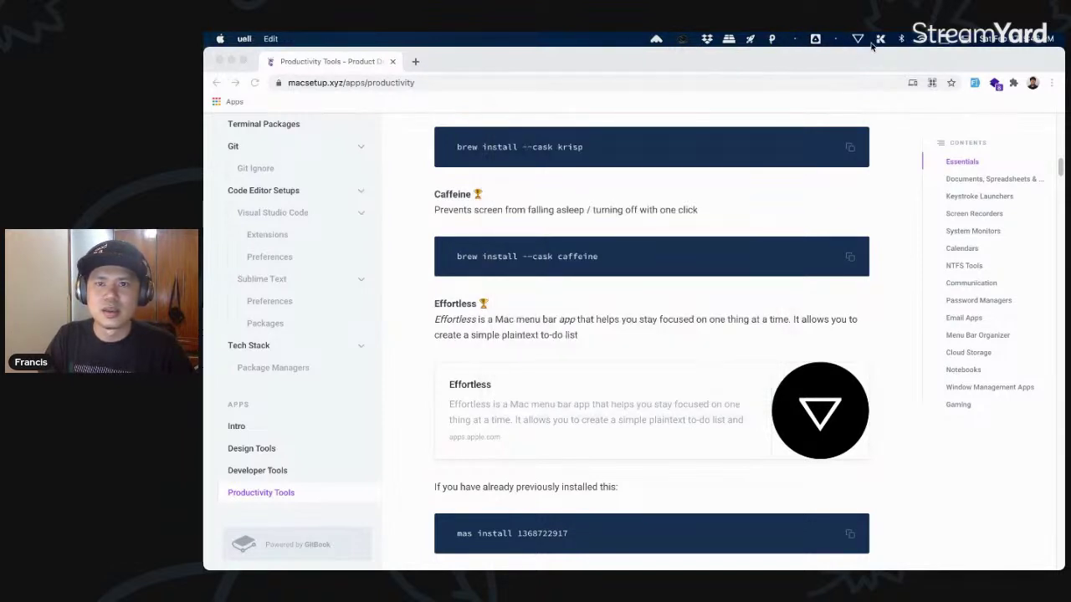
- Open Effortless's full task list from the menu bar and move the window right
left_click(858, 39)
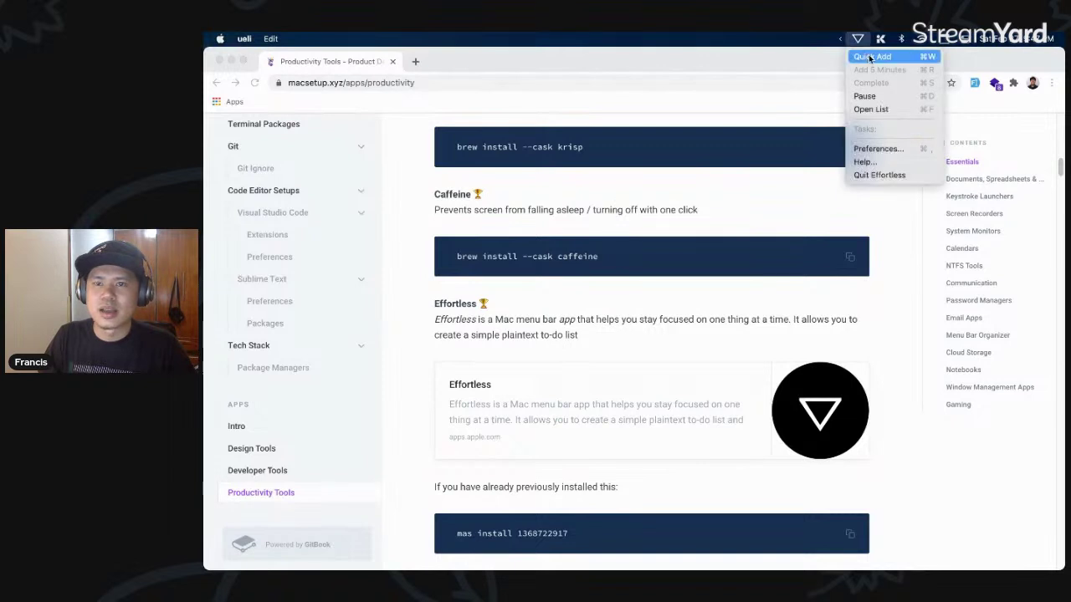
left_click(865, 57)
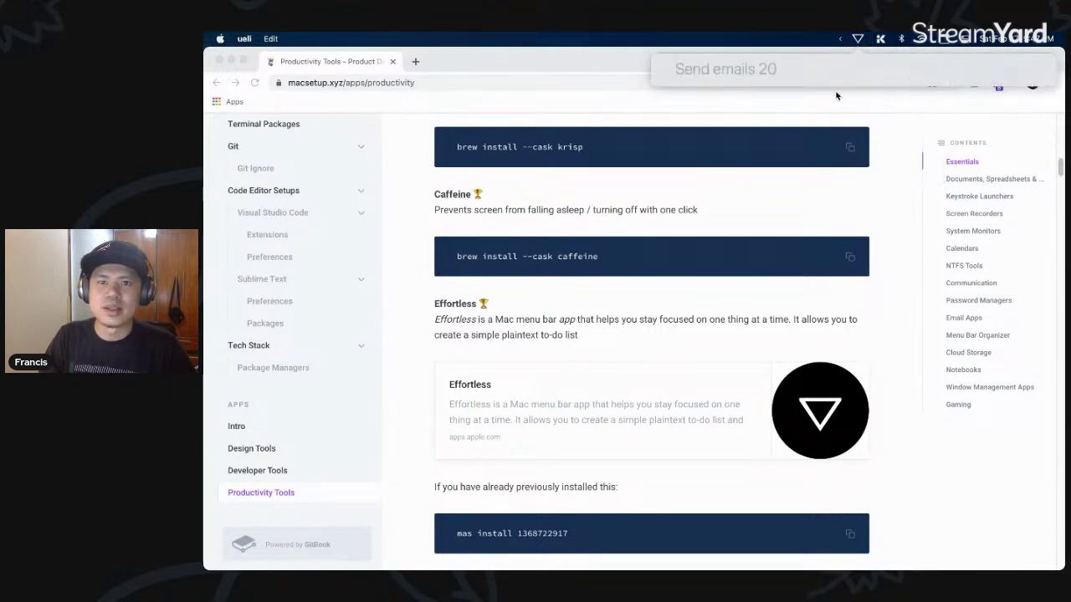
left_click(858, 39)
left_click(893, 107)
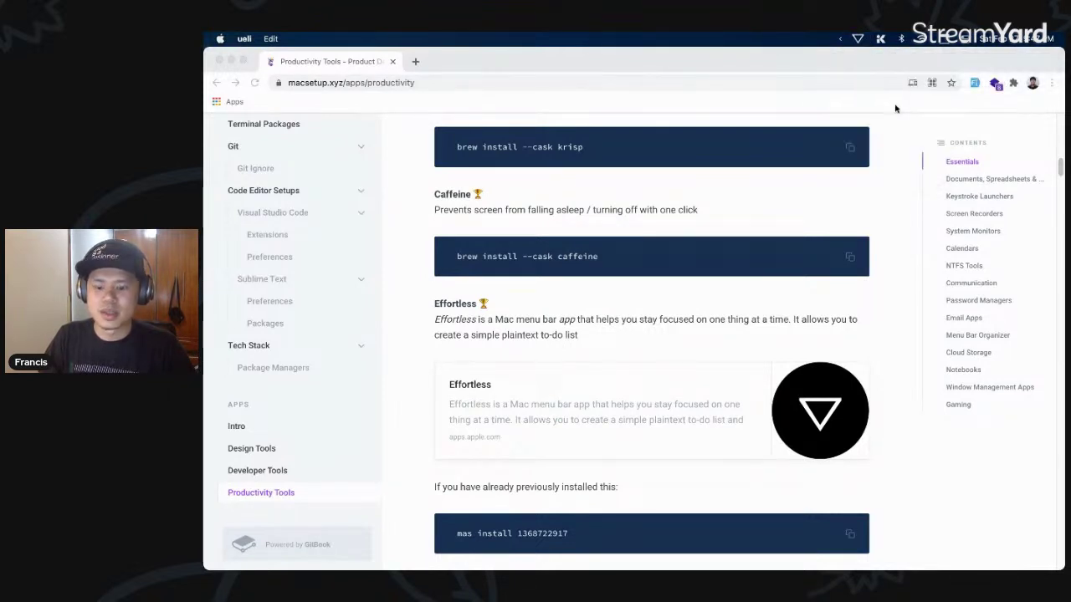
left_click(857, 39)
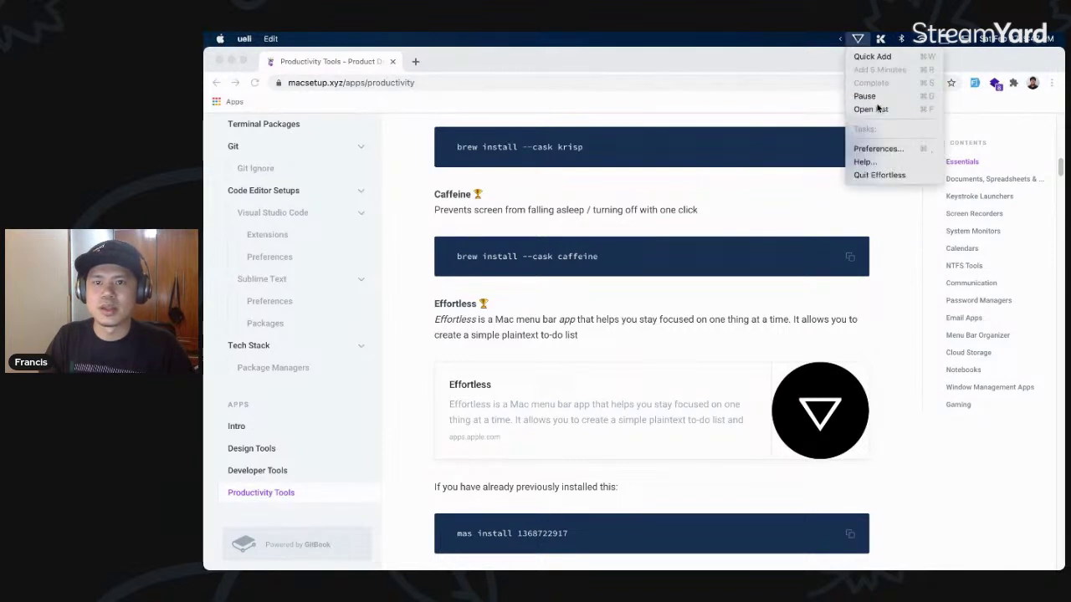
left_click(894, 109)
left_click_drag(437, 64, 624, 133)
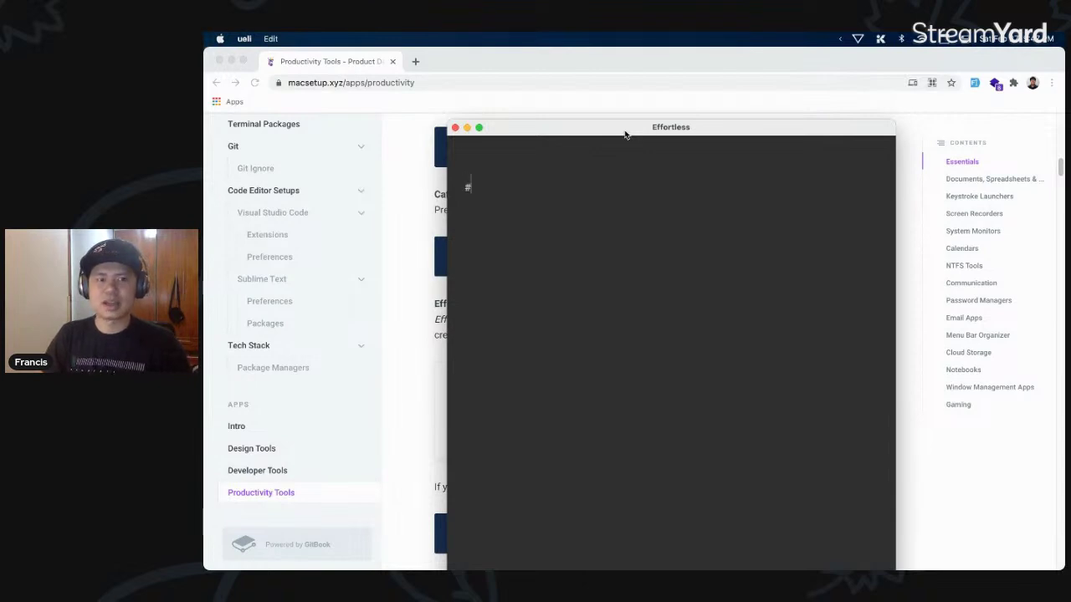
- Enter 'Implement Navbar for Site A' (180) and 'Refactor stylsheets' (60), starting the first timer
type("Imple")
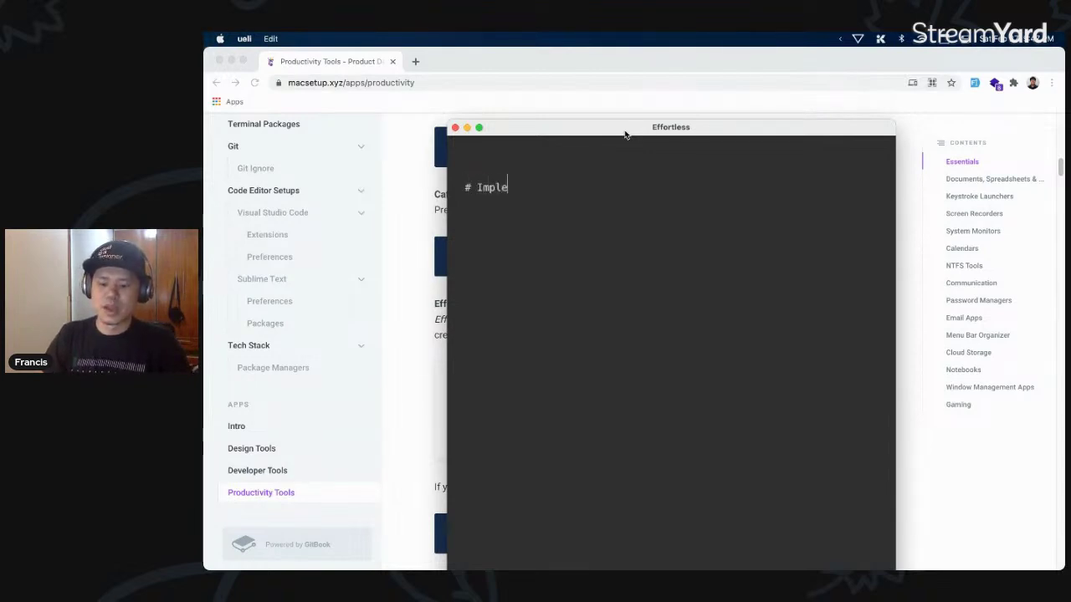
type("ment Navbar for Site 1")
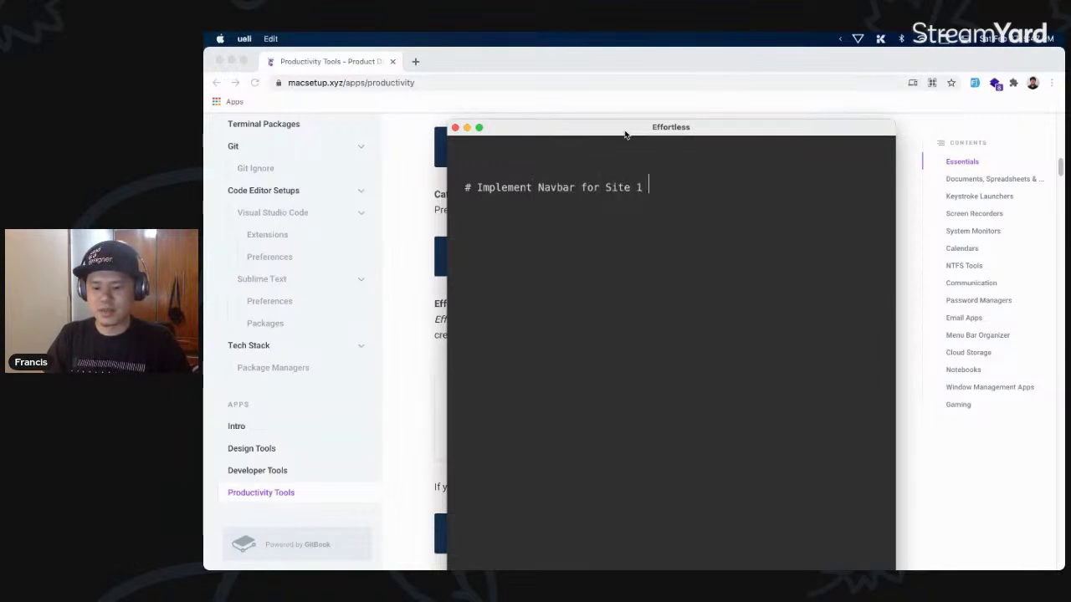
type(" 180")
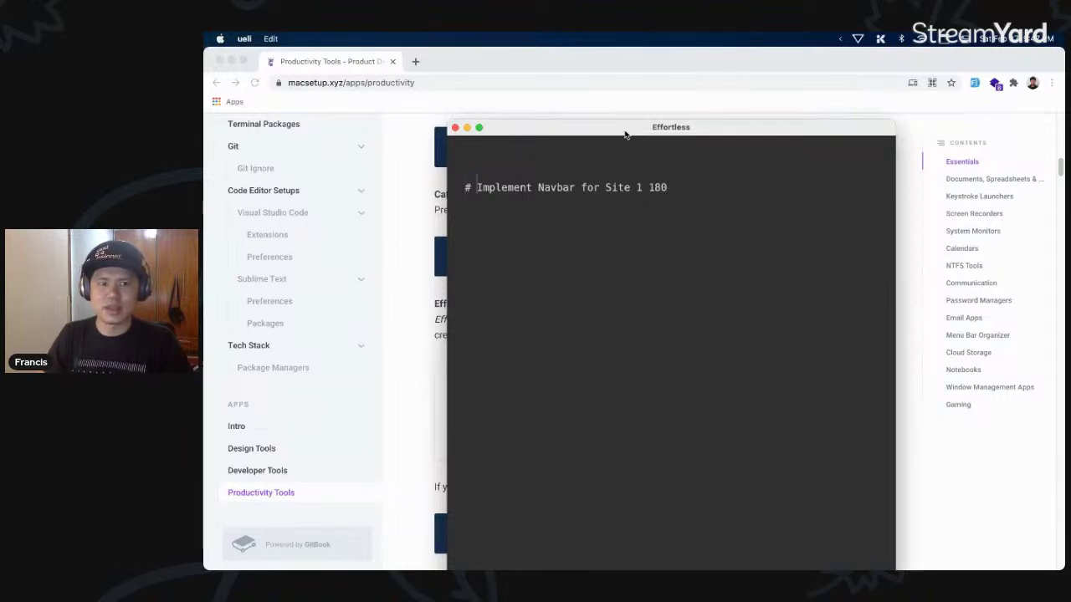
key("BackSpace")
key("BackSpace")
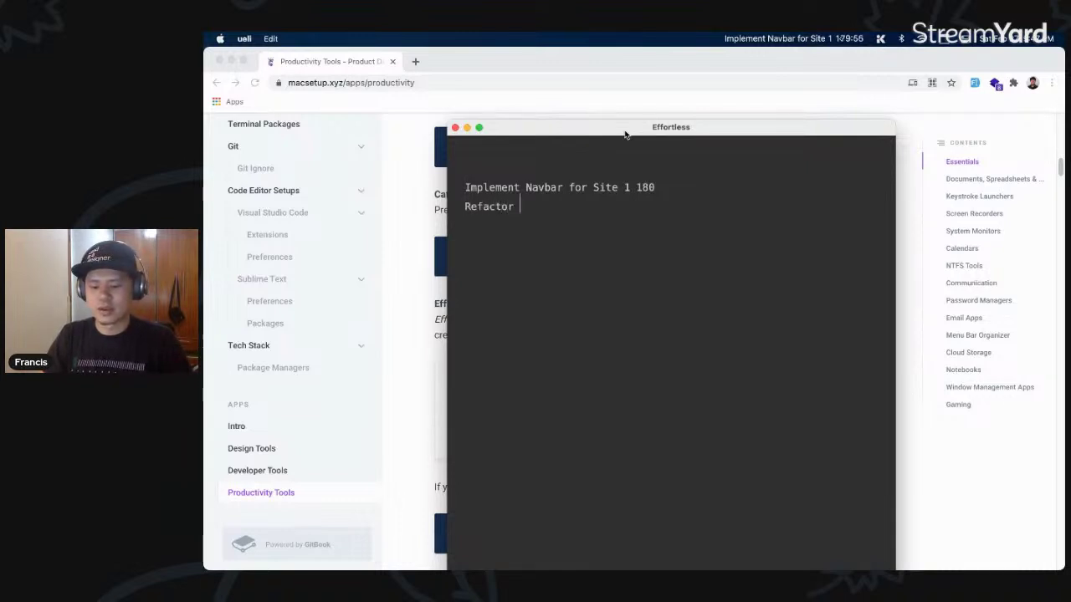
type("stylsheets 60")
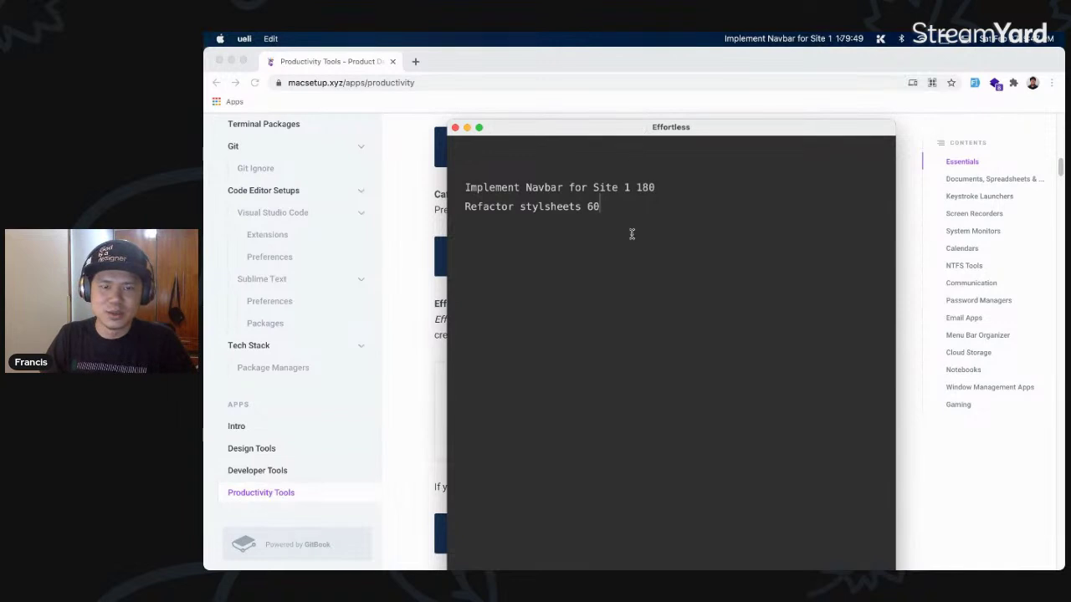
key("BackSpace")
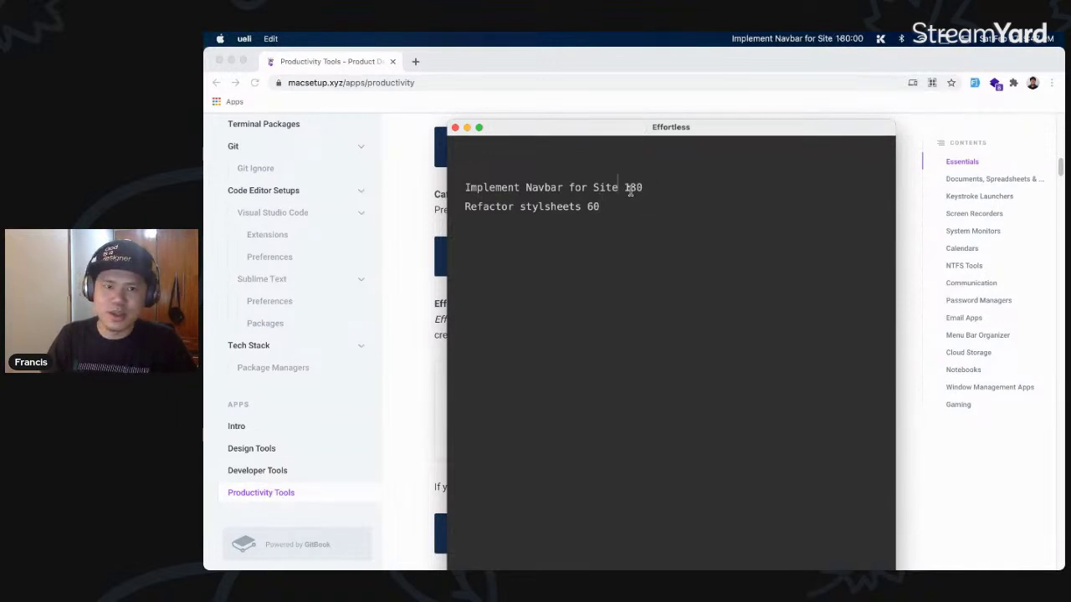
type("A")
left_click(455, 128)
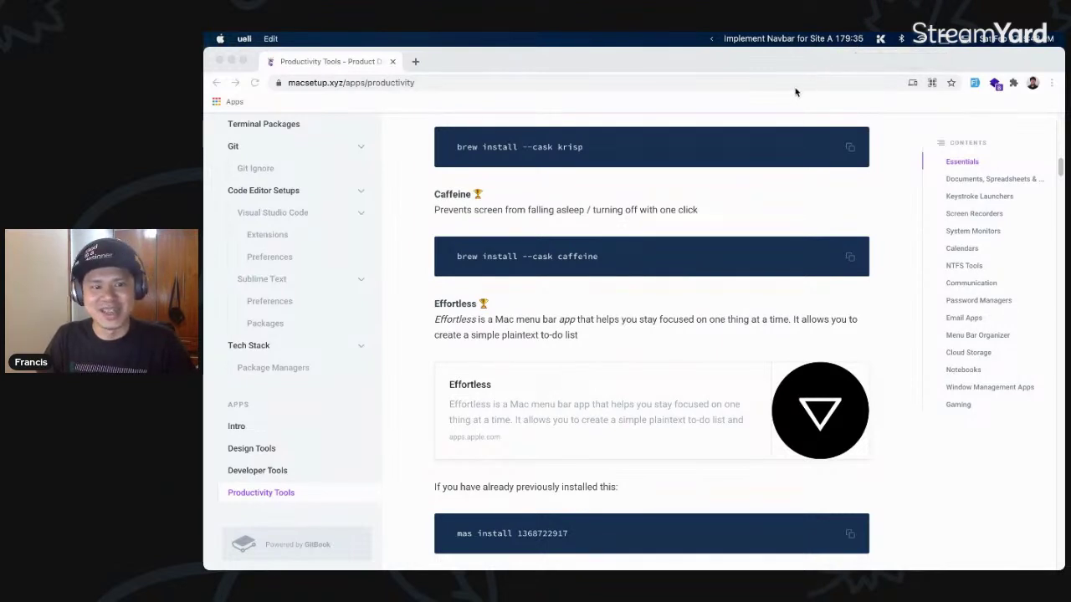
- Prefix the first Effortless task with '#' so Refactor stylsheets becomes the running task
left_click(791, 38)
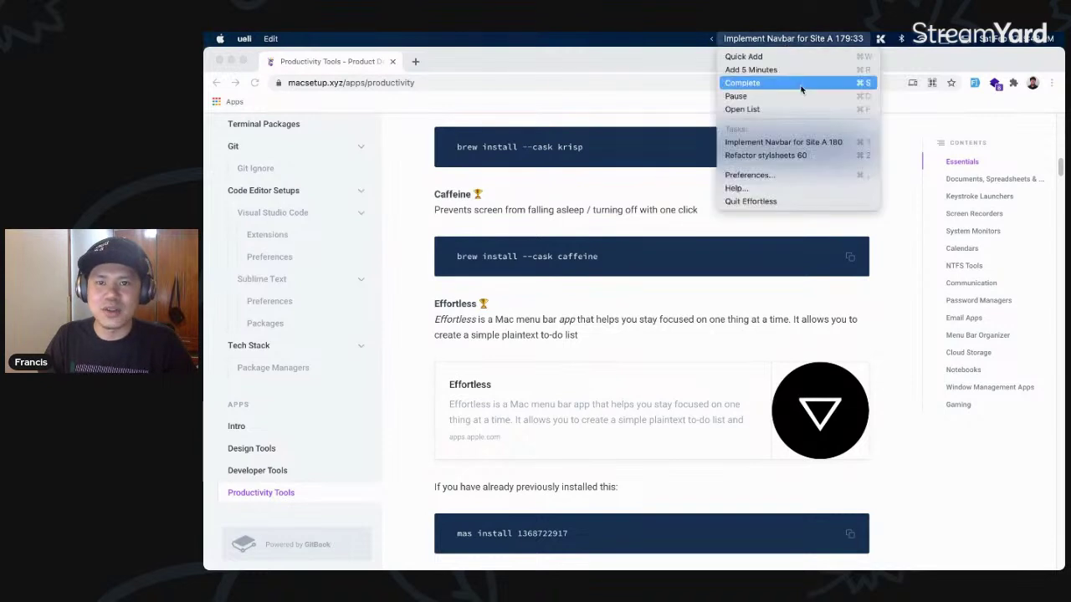
left_click(794, 111)
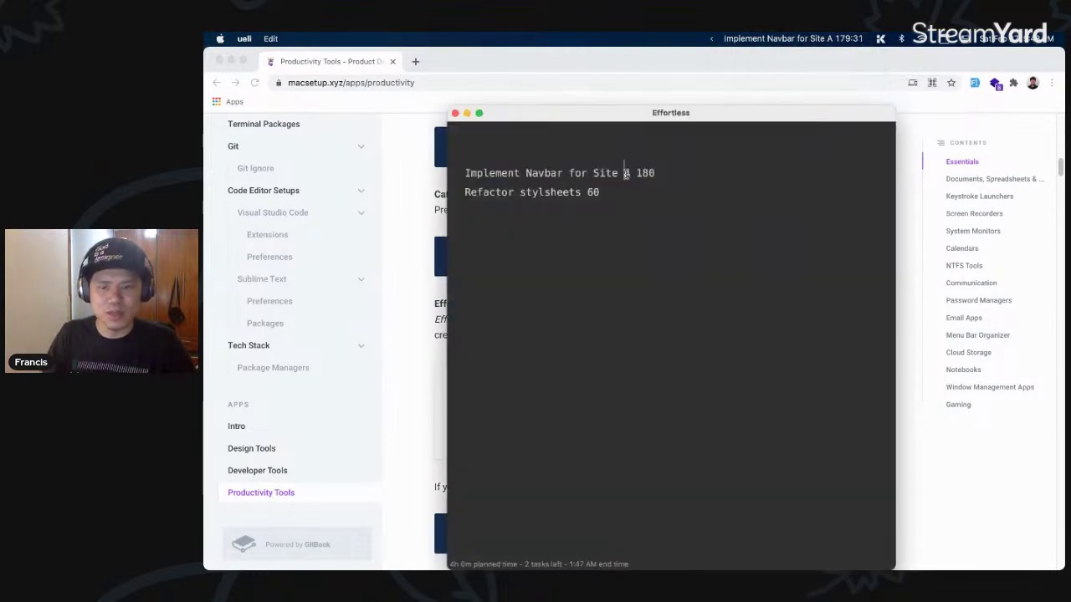
type("#")
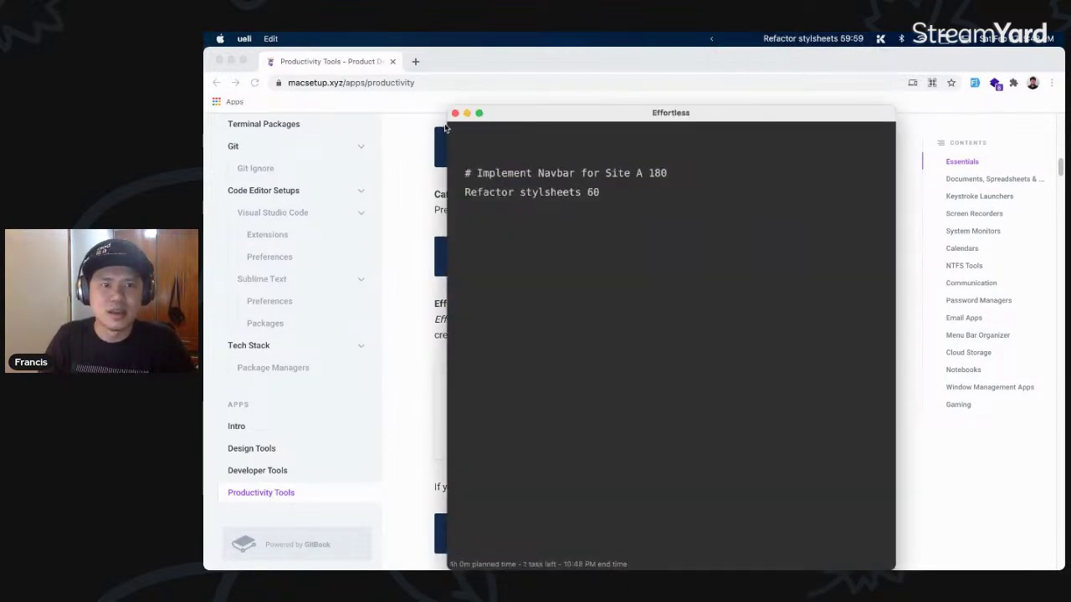
left_click(455, 113)
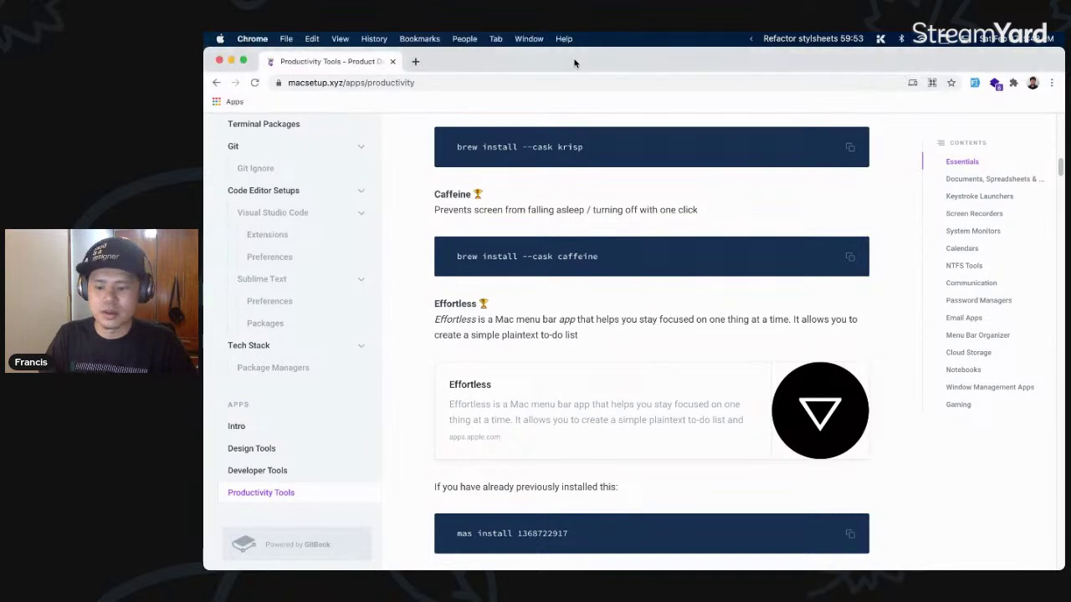
- Launch Sublime Text with 'subl', then return to Chrome and scroll to the f.lux entry
key("alt+space")
type("subl")
key("Return")
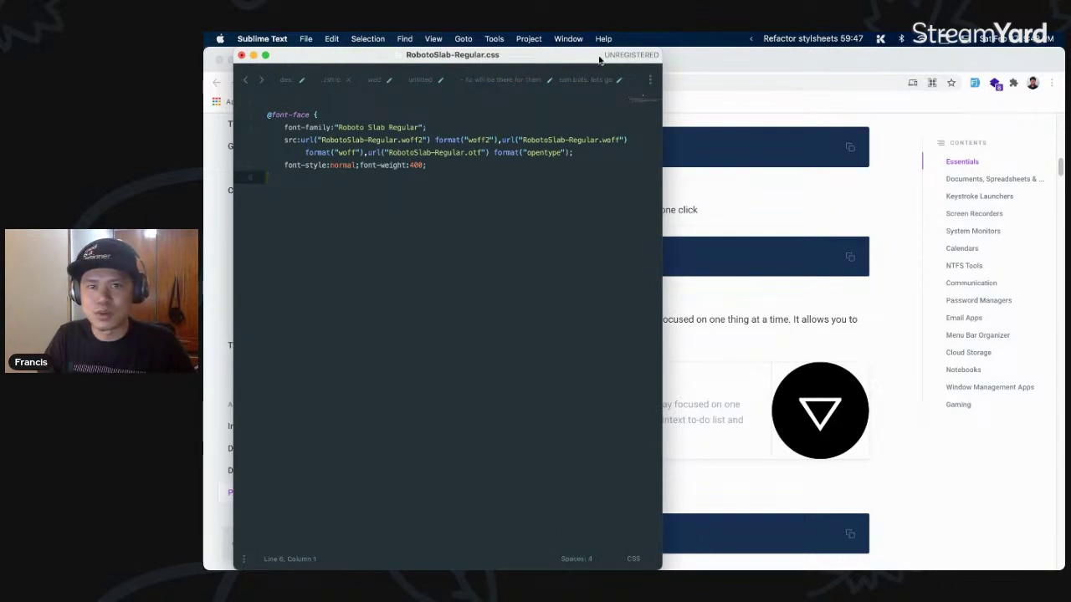
left_click_drag(599, 58, 660, 60)
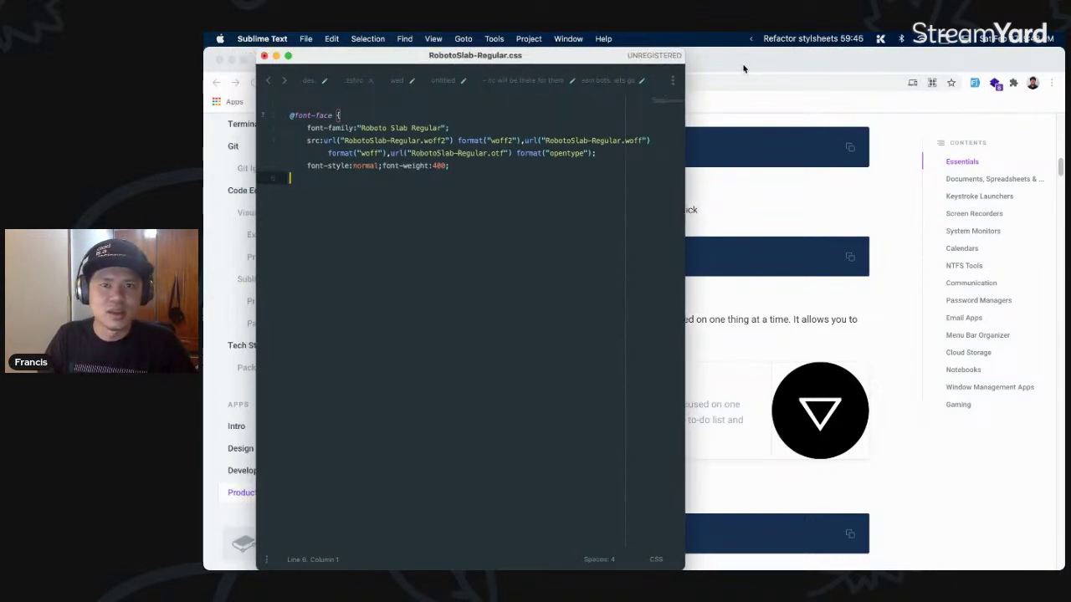
left_click(743, 69)
scroll(727, 312, "down", 3)
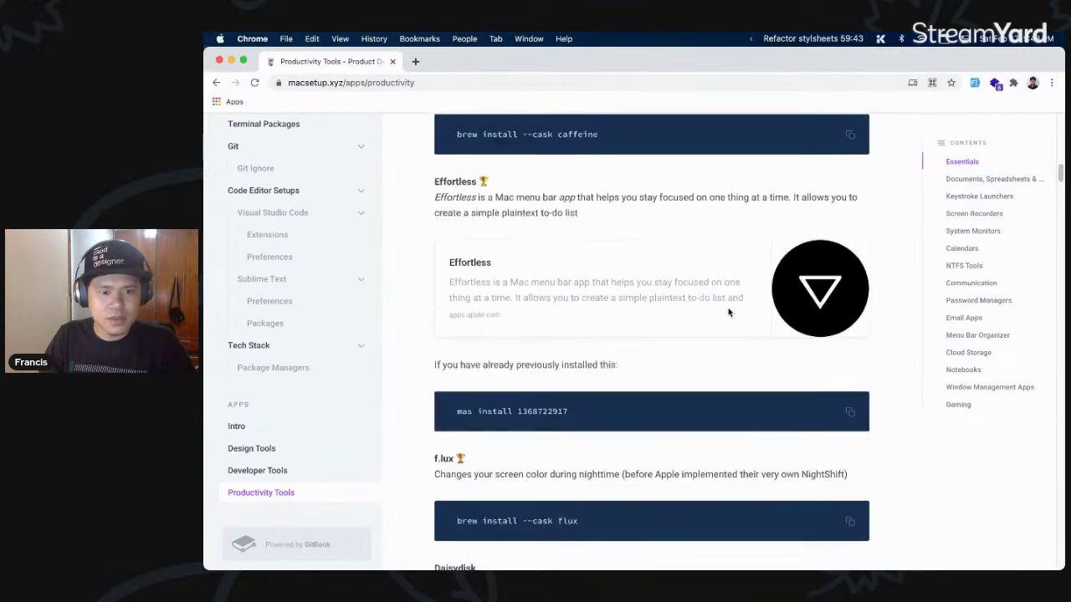
scroll(728, 312, "down", 4)
- Highlight the f.lux description and dismiss a 'flux' launcher search
left_click_drag(843, 308, 434, 308)
left_click(572, 310)
key("alt+space")
type("flux")
key("Escape")
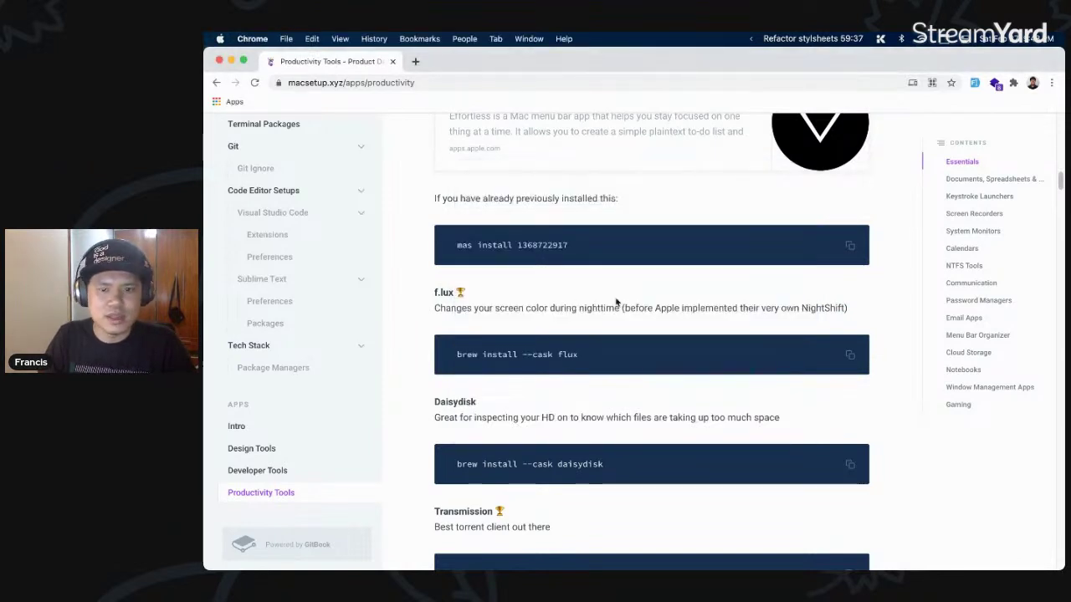
- Open the notification panel and open and close the system control panel
left_click(1037, 39)
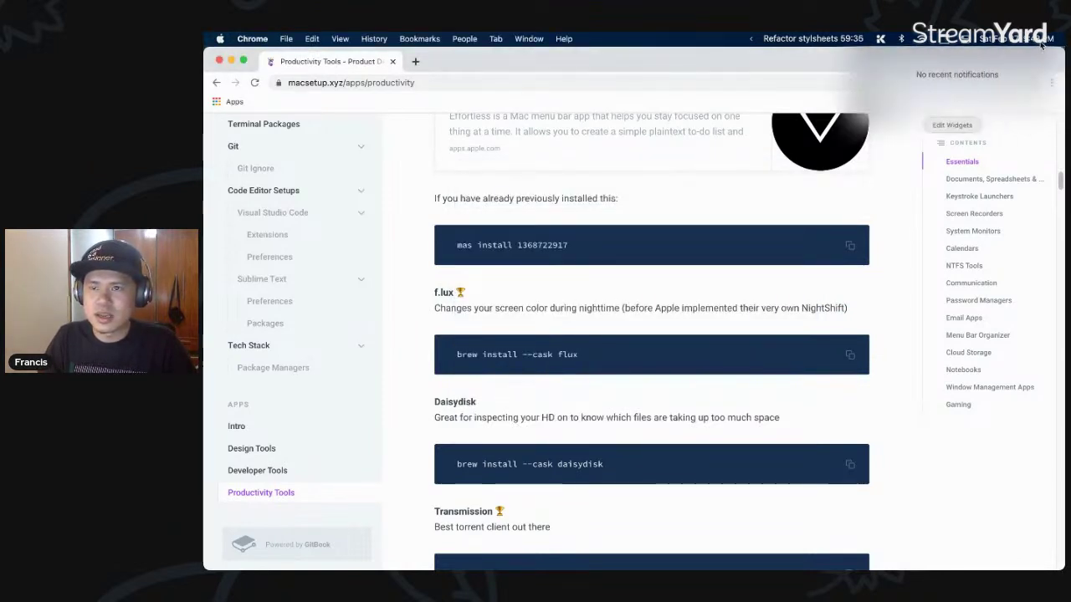
left_click(968, 40)
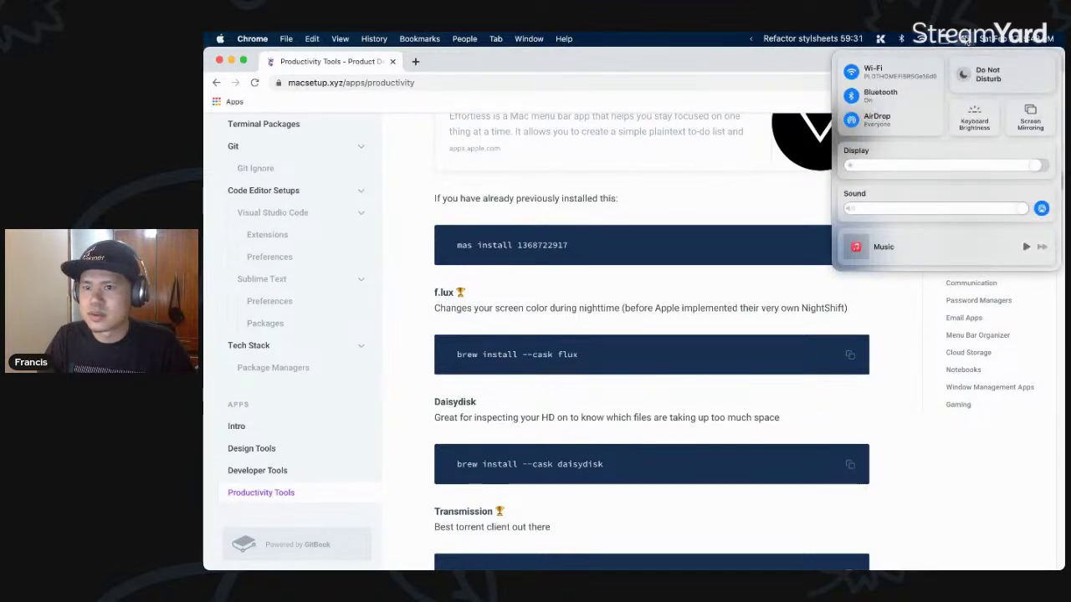
left_click(965, 38)
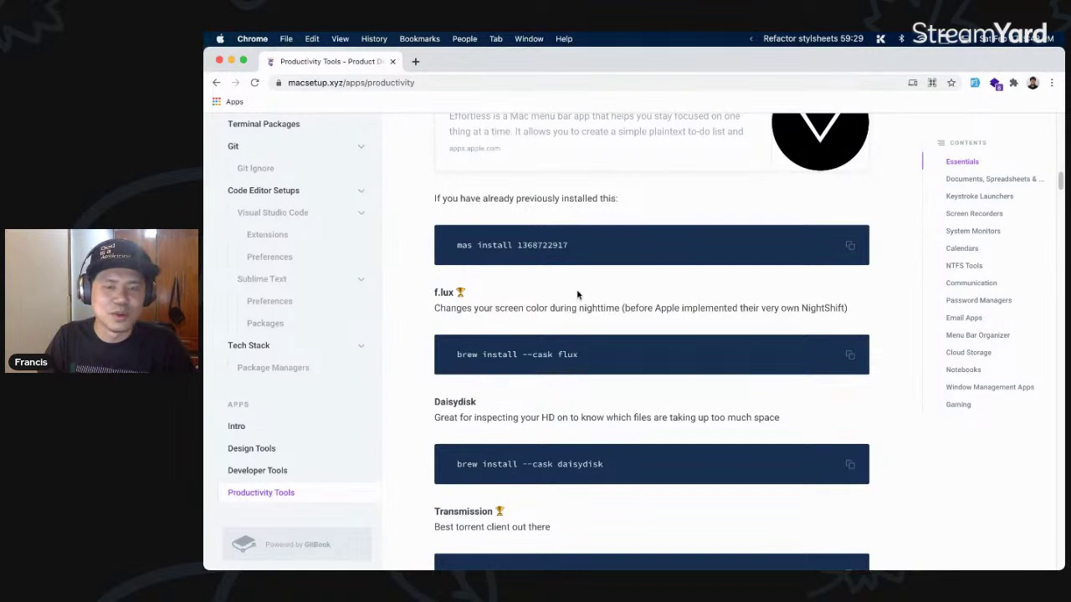
- Scroll down to the Daisydisk, Transmission and Numi entries
scroll(619, 297, "down", 1)
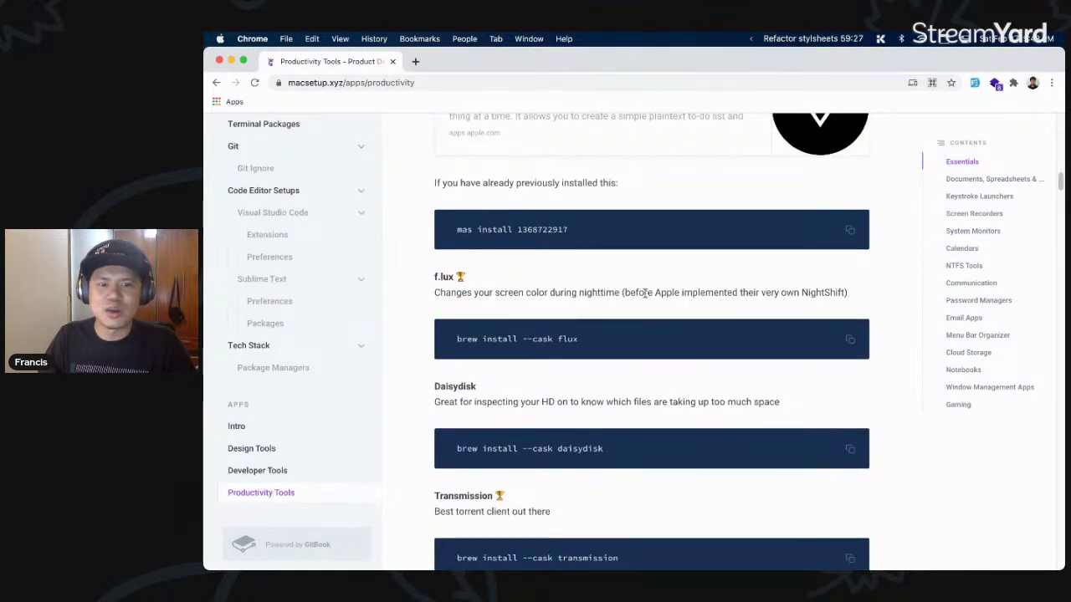
scroll(653, 292, "down", 2)
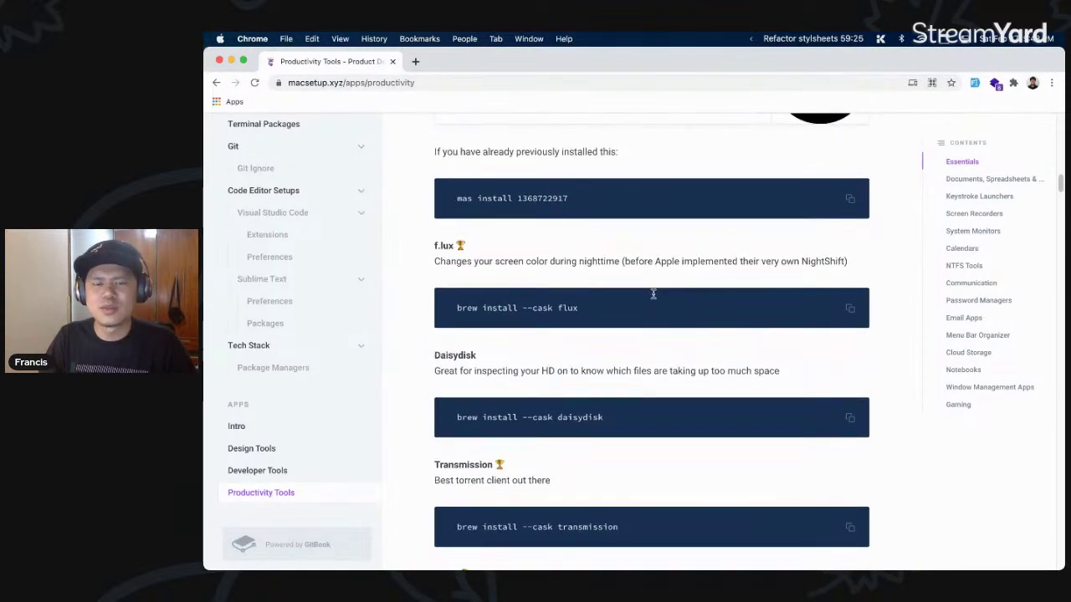
scroll(628, 285, "down", 1)
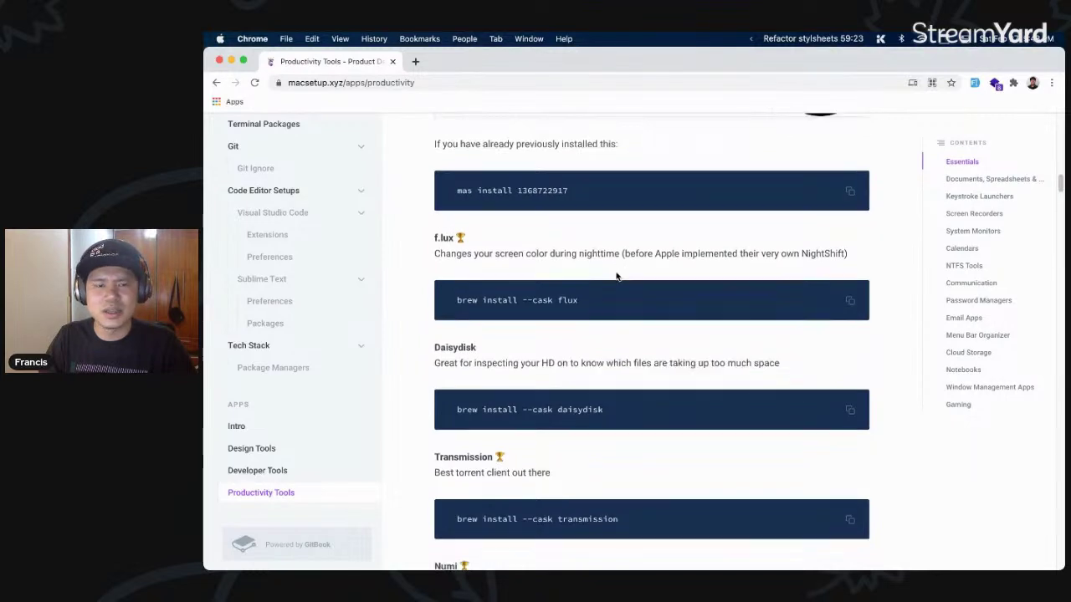
scroll(617, 276, "down", 1)
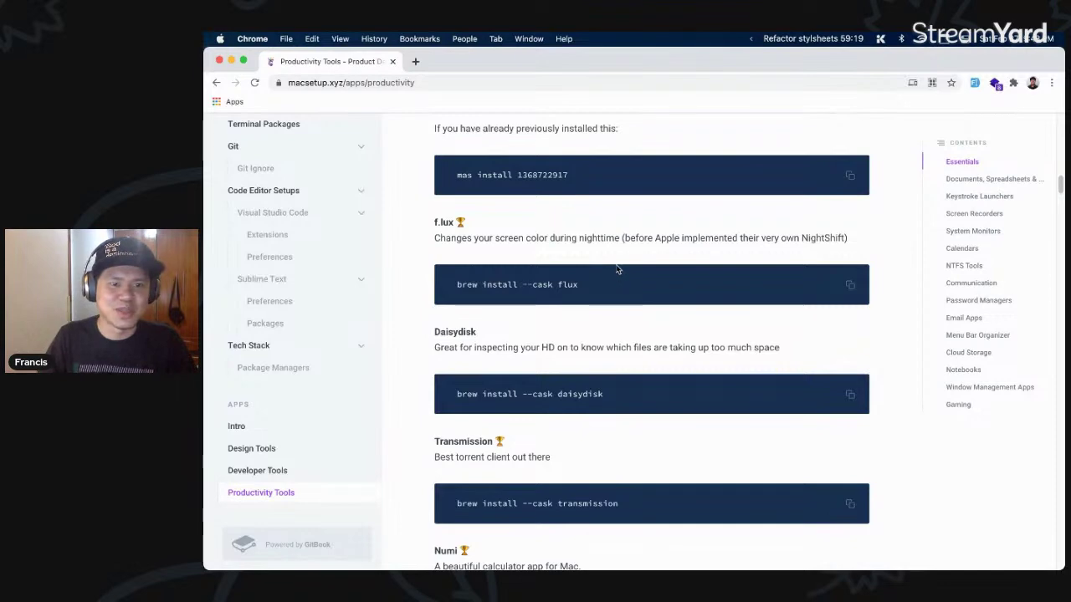
scroll(619, 263, "down", 5)
scroll(619, 258, "up", 3)
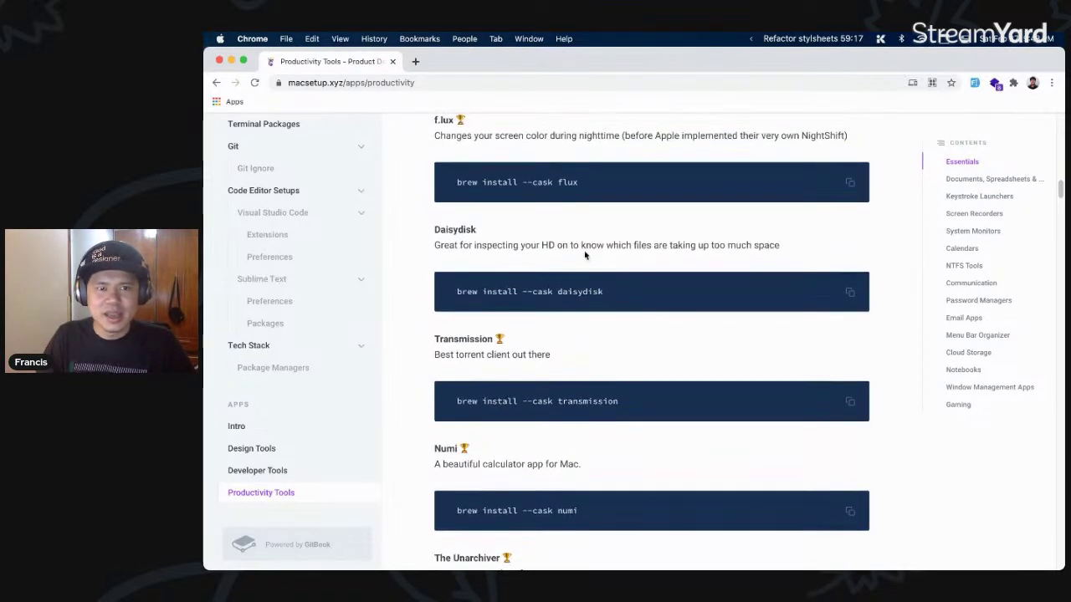
key("alt+space")
- Launch DaisyDisk via a 'daisydisk' launcher search and move its Register window aside
type("dis")
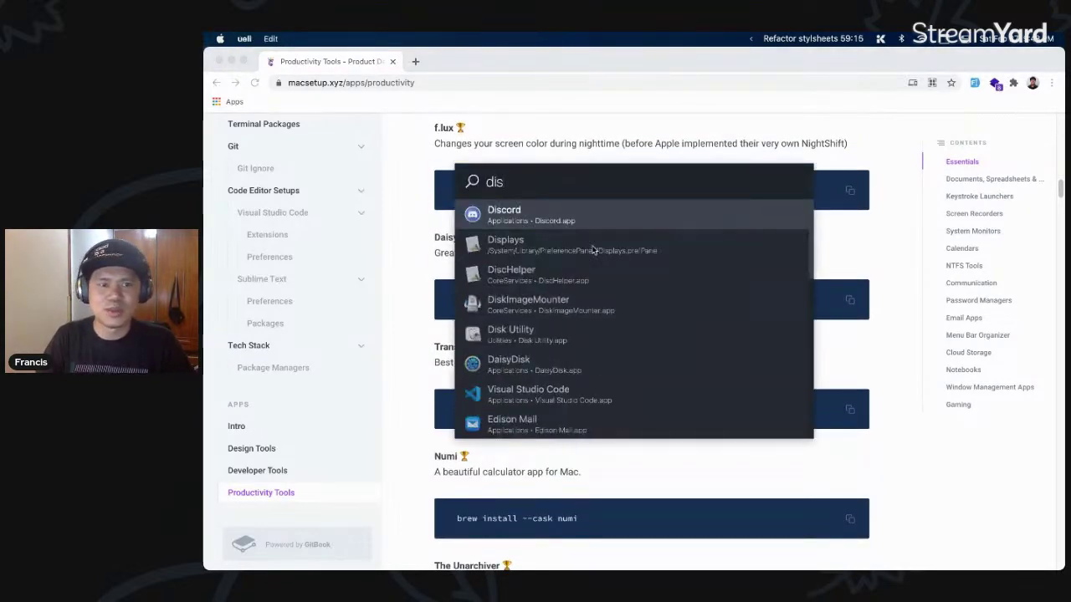
key("BackSpace")
type("as")
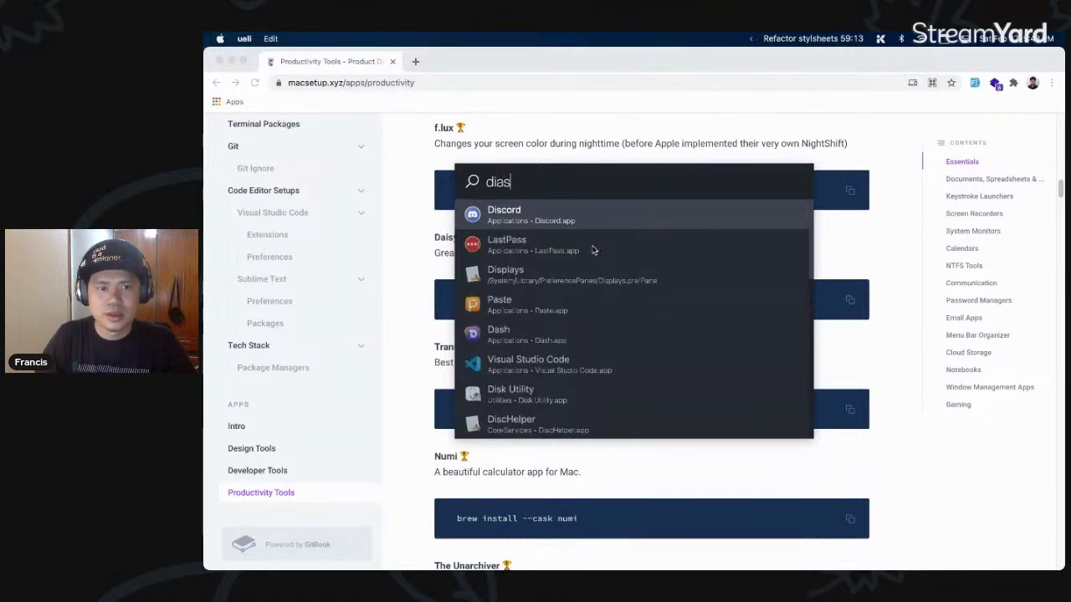
key("BackSpace")
type("sydi")
key("Return")
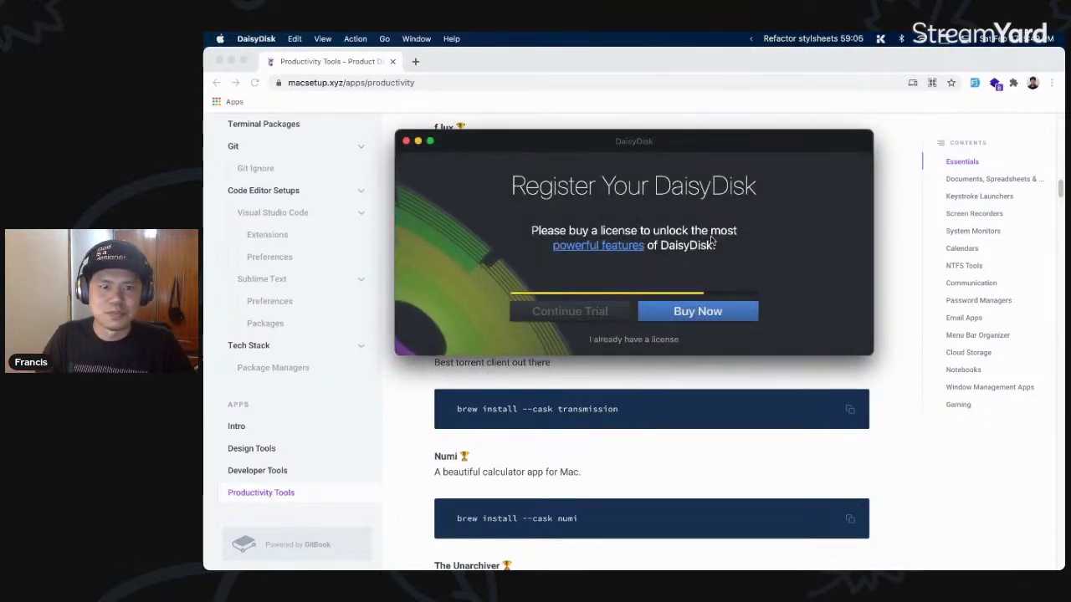
left_click_drag(583, 141, 628, 139)
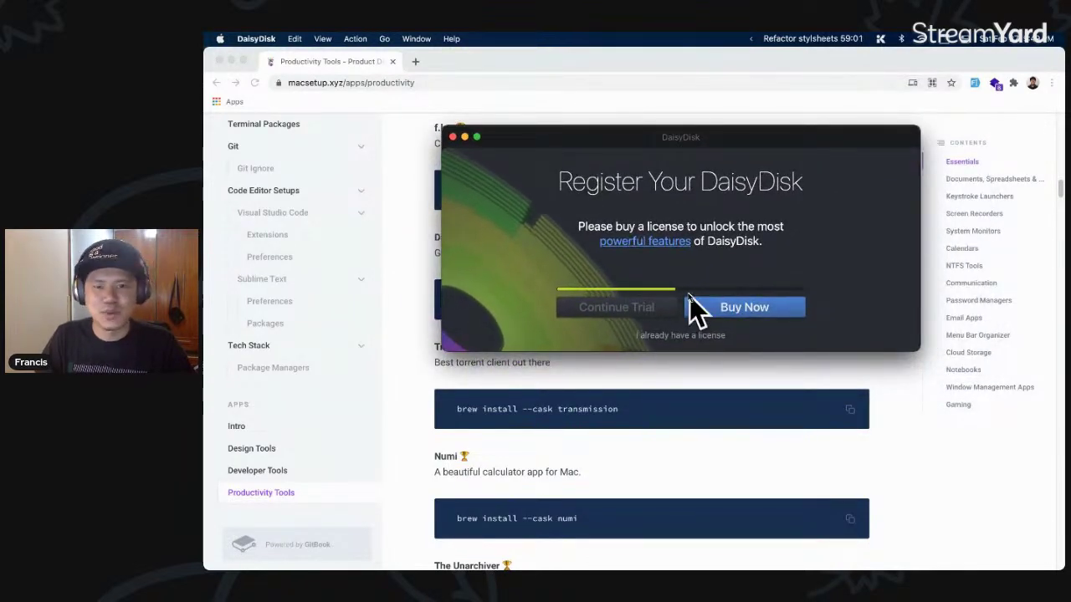
- Scroll the guide down to the Numi entry
left_click(671, 393)
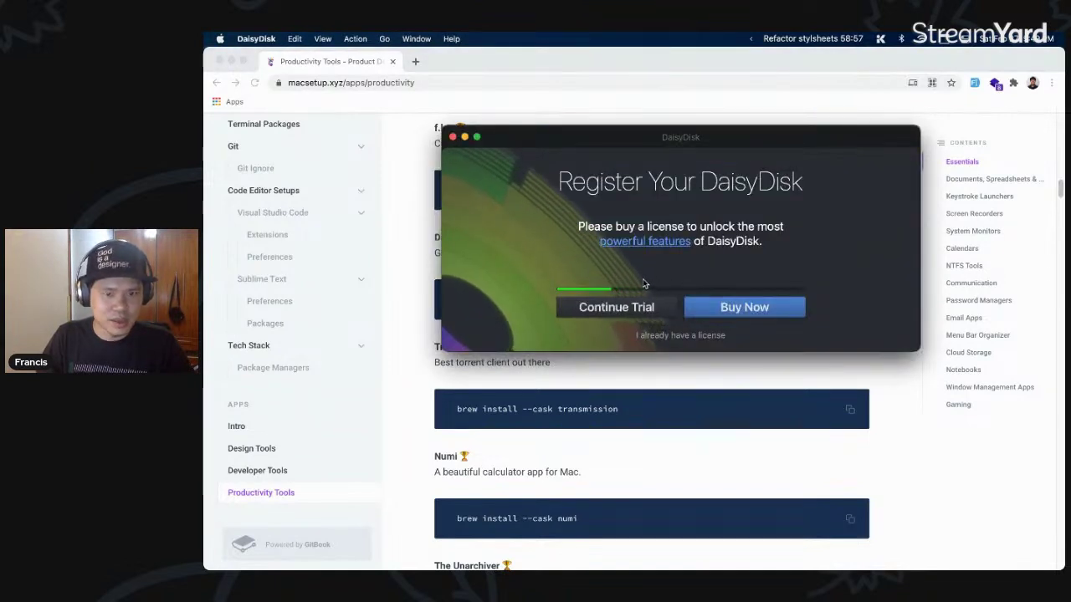
scroll(624, 390, "up", 2)
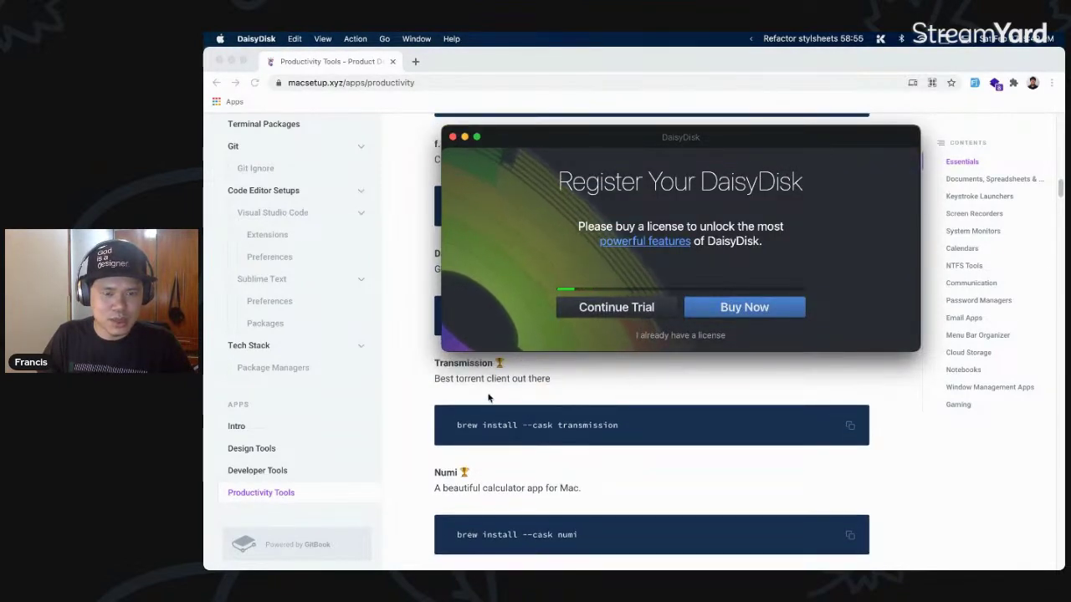
scroll(611, 418, "down", 2)
scroll(661, 423, "down", 8)
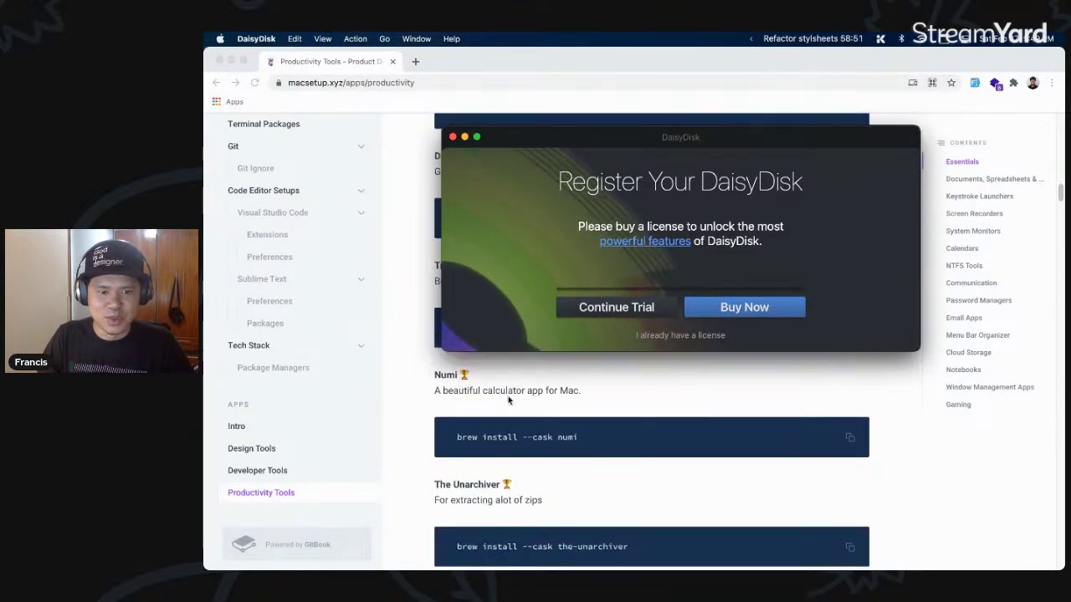
scroll(577, 401, "down", 1)
key("super+space")
- Launch Numi via the launcher, continue the DaisyDisk trial and confirm opening Numi
type("numi")
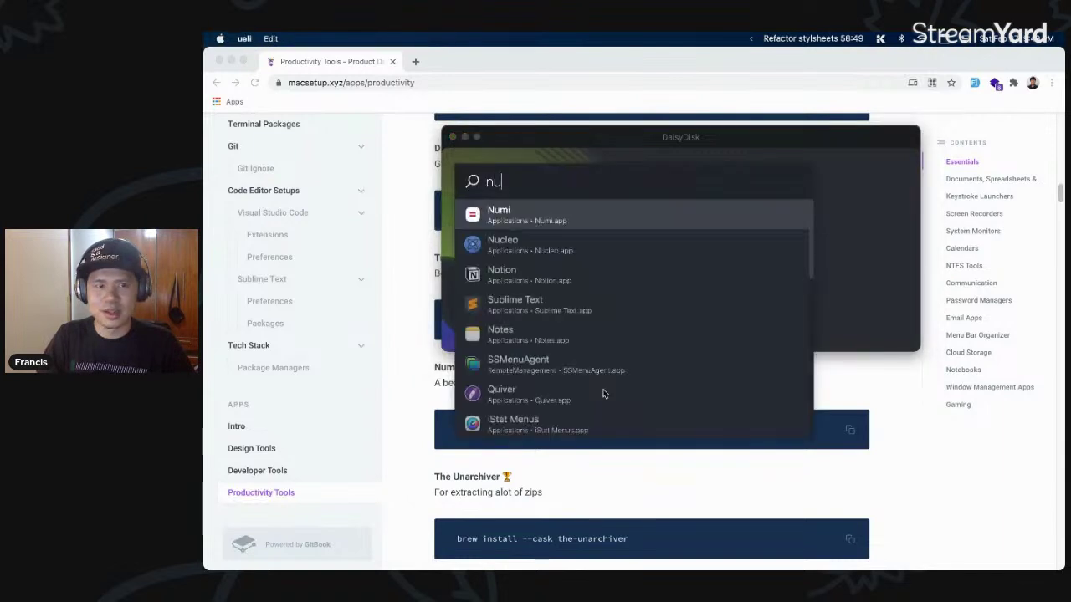
key("Escape")
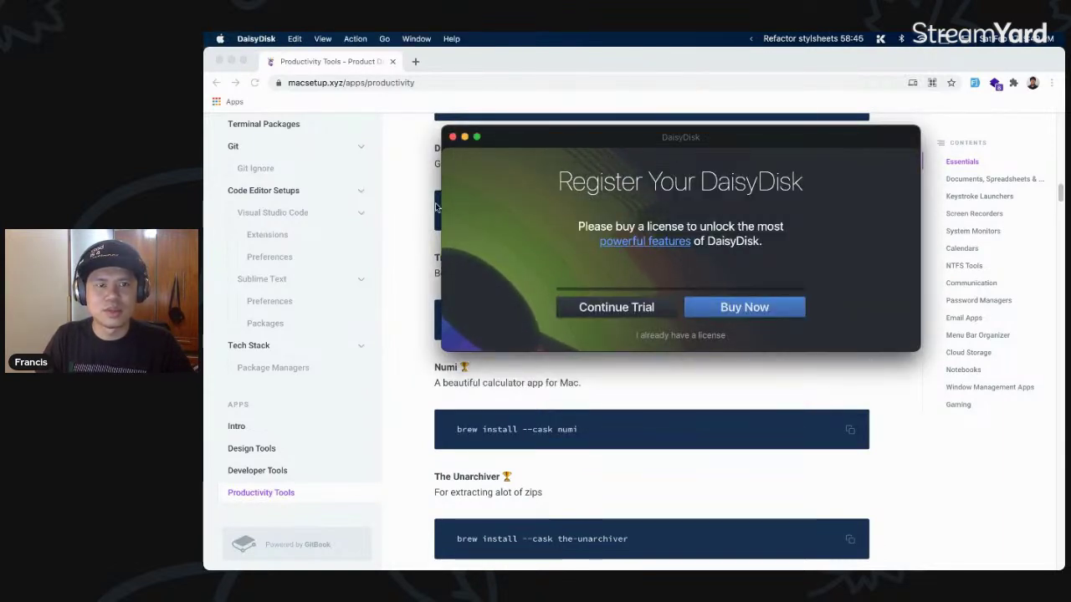
left_click(615, 307)
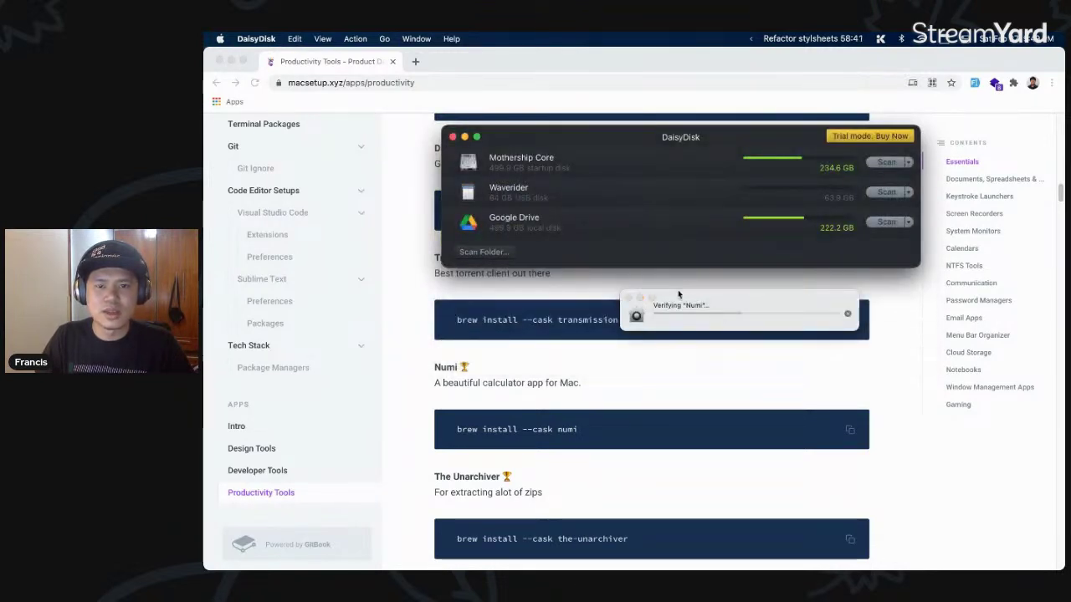
left_click(692, 275)
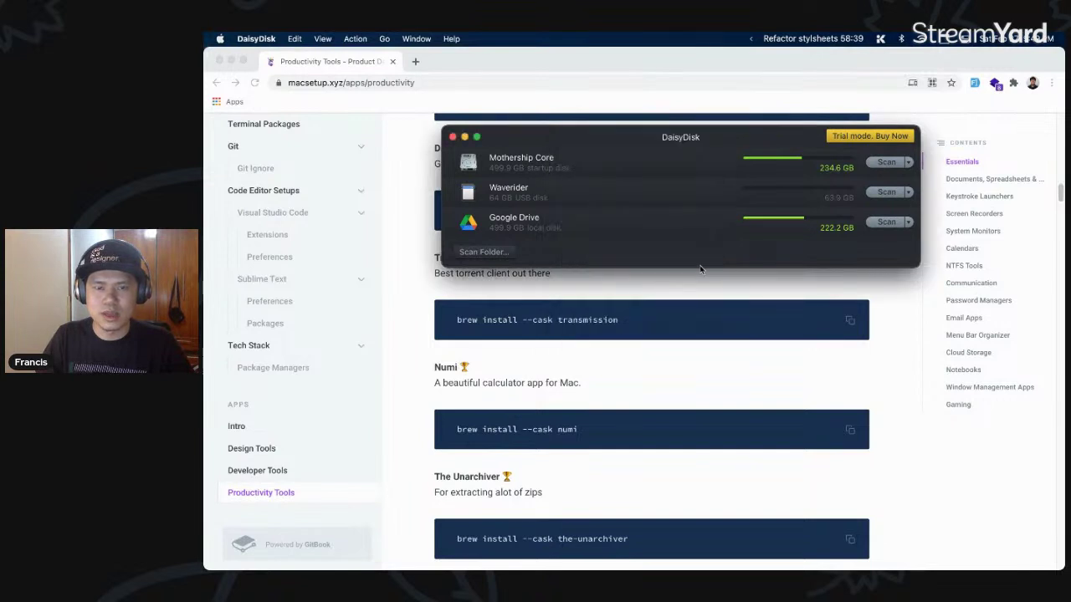
- Compute 24*472 in the launcher and copy the 11328 result
key("alt+space")
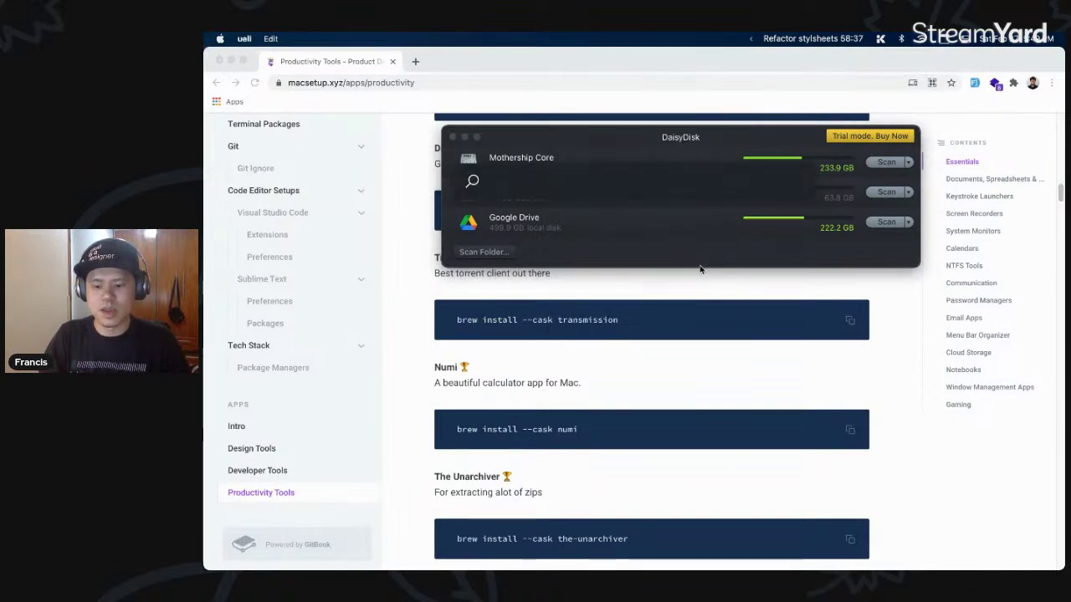
type("24*472")
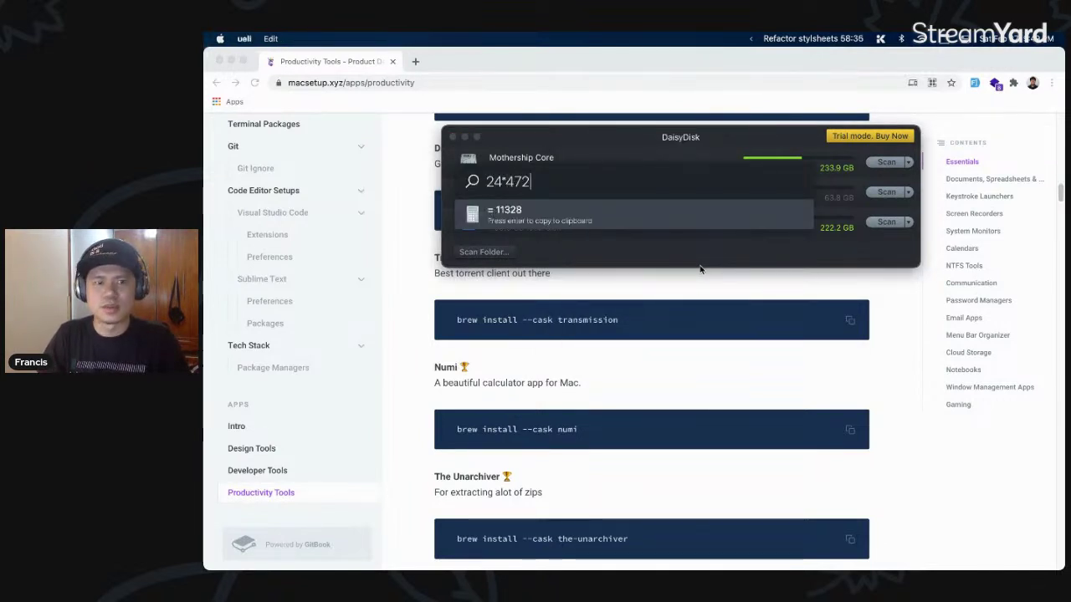
key("Return")
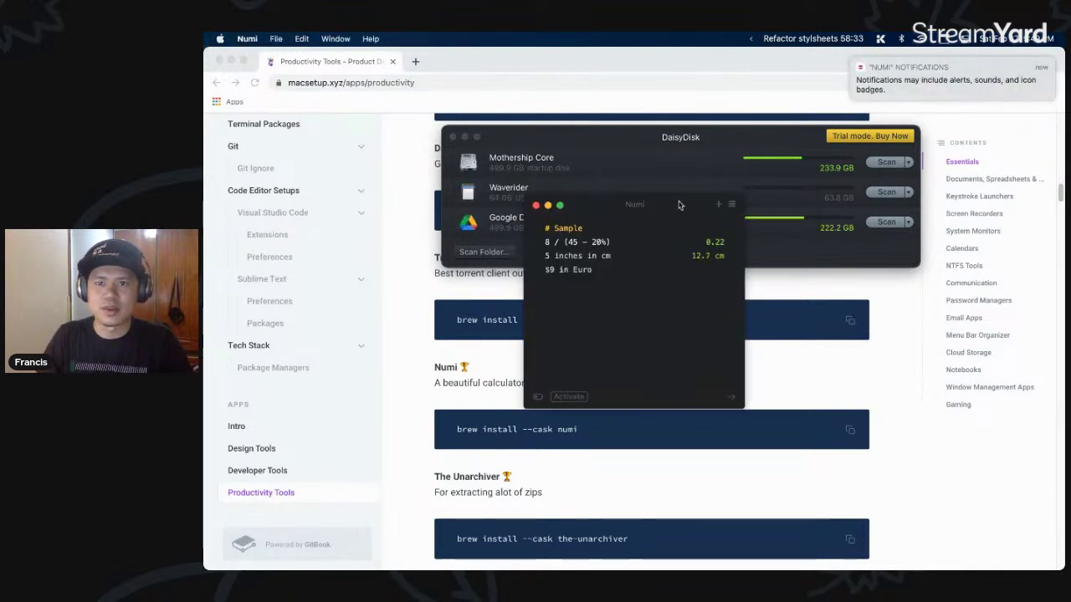
- Replace Numi's sample lines with '50$ to PHP', giving 2,437.77 ₱, then hide Numi
key("Up")
key("Up")
key("Down")
key("alt+Left")
key("alt+Left")
key("alt+Left")
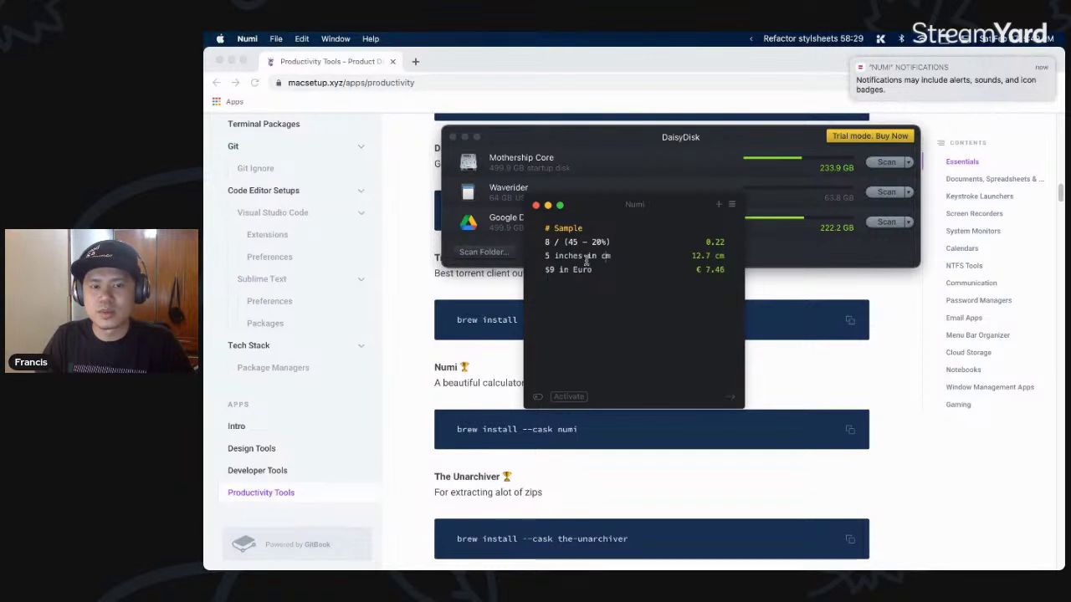
left_click_drag(604, 272, 545, 242)
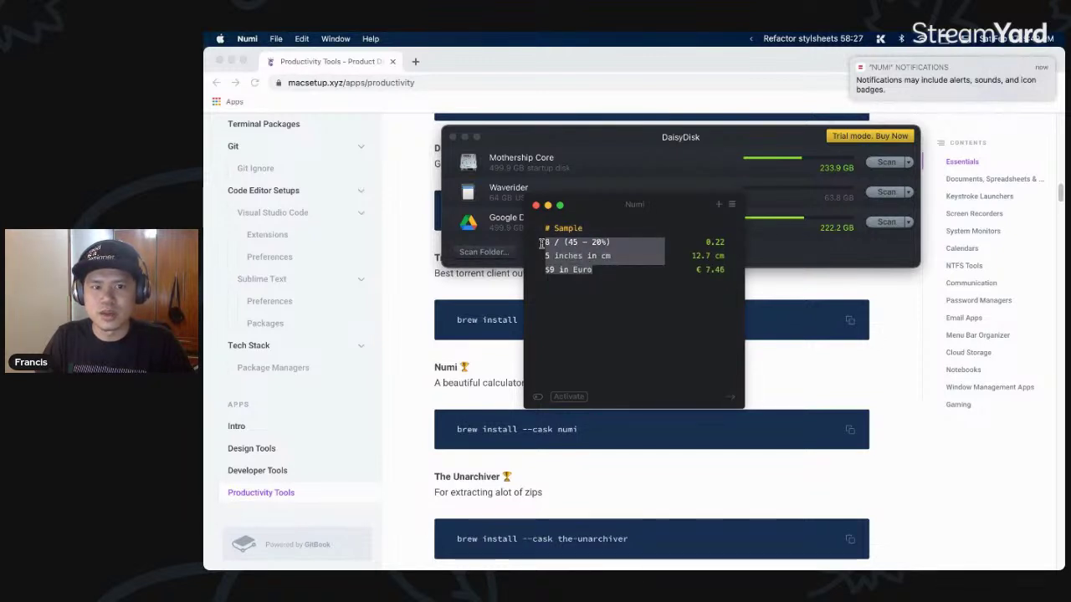
type("50$ to PHP")
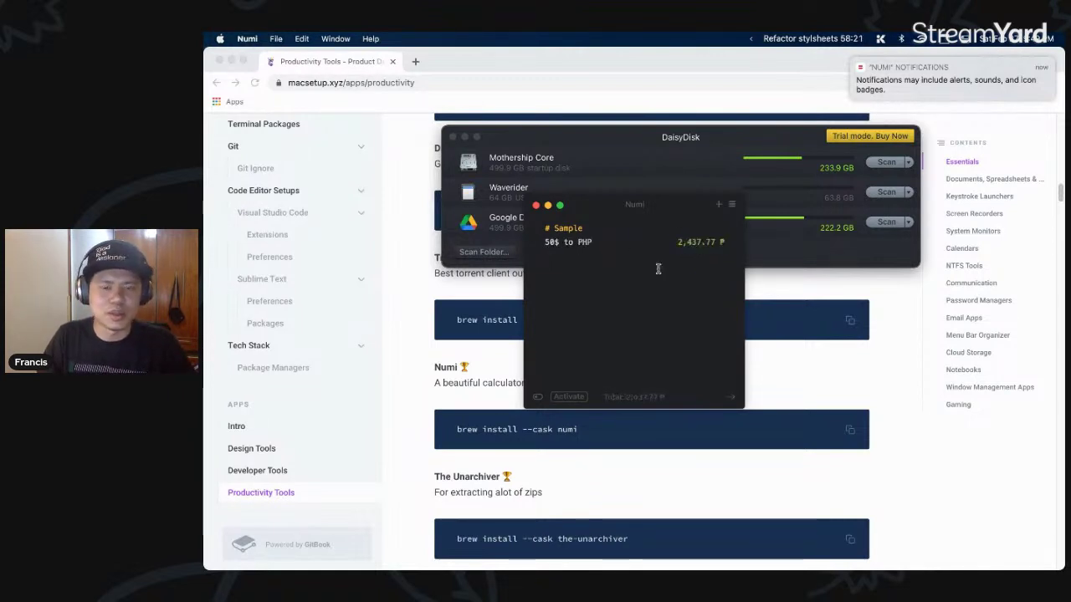
triple_click(554, 241)
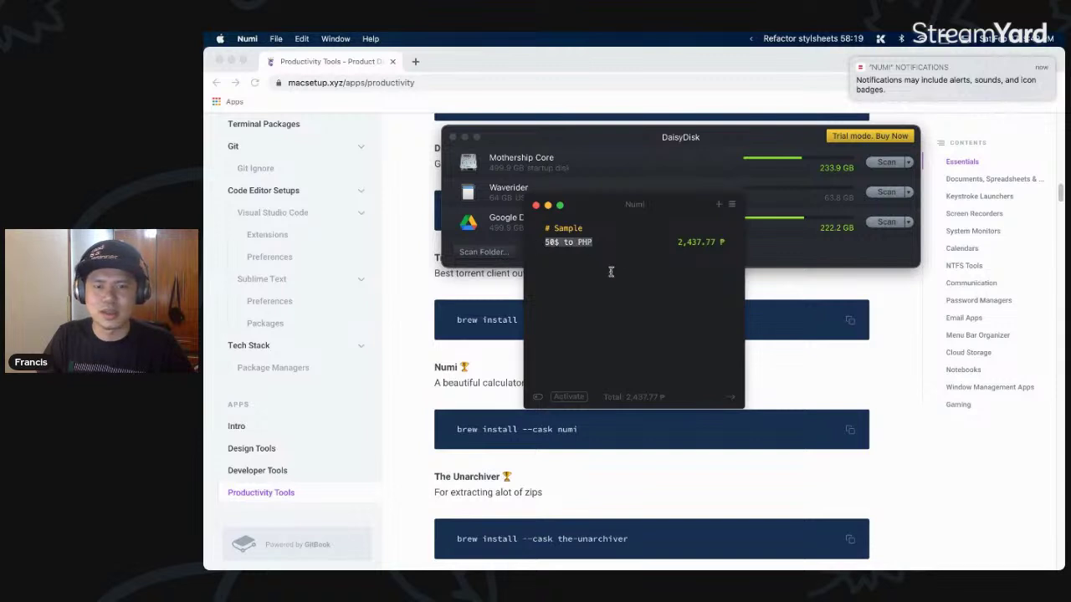
key("Escape")
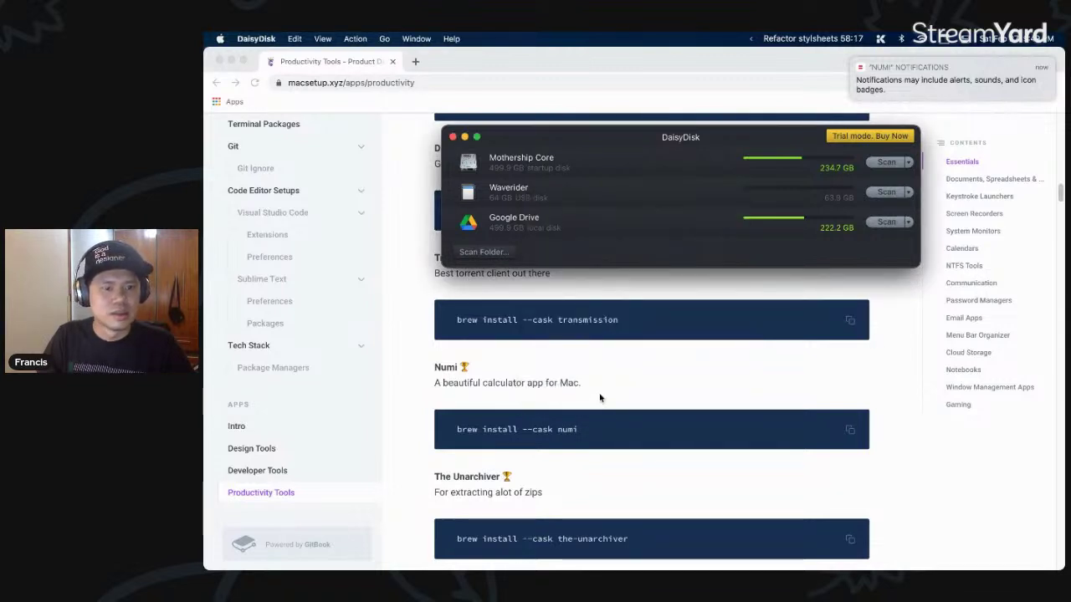
- Scroll the Productivity Tools page down to ToothFairy and show the menu-bar Bluetooth device list
left_click(600, 398)
scroll(600, 398, "down", 5)
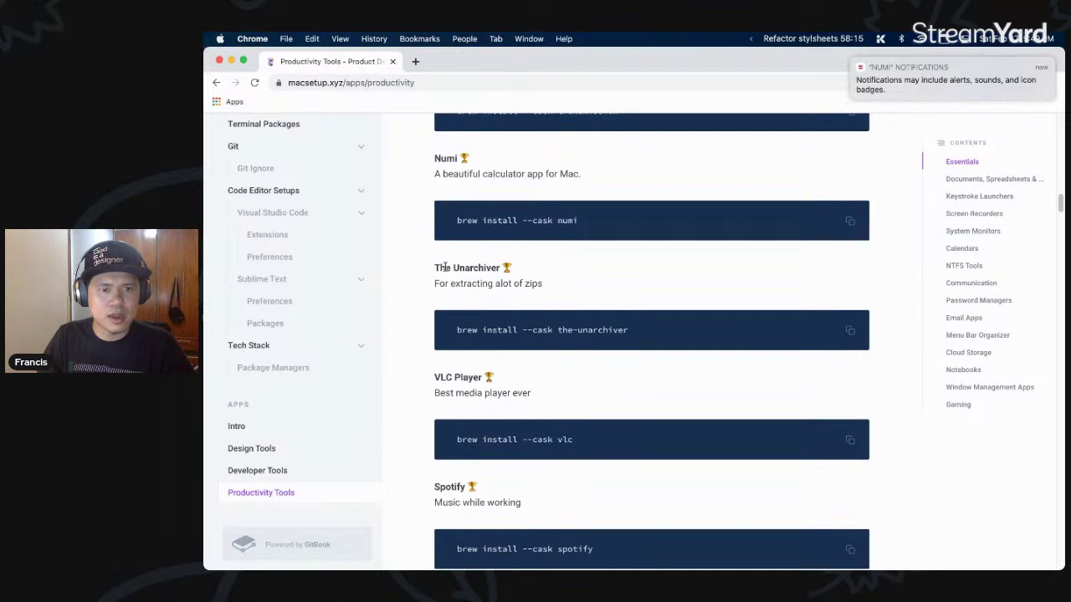
scroll(535, 318, "down", 5)
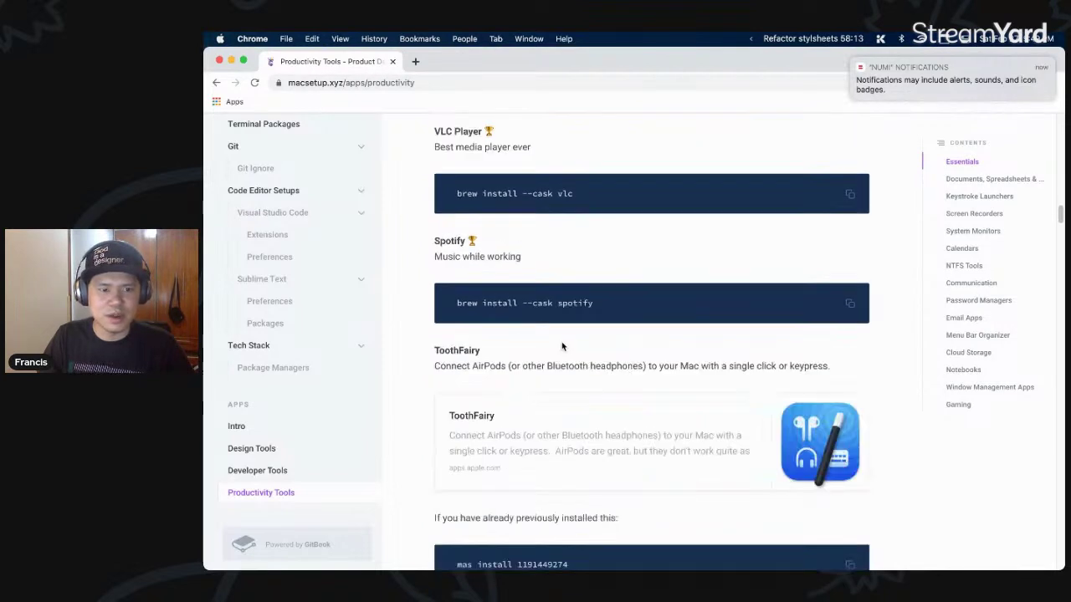
scroll(491, 270, "down", 2)
left_click_drag(623, 281, 500, 282)
scroll(500, 282, "down", 1)
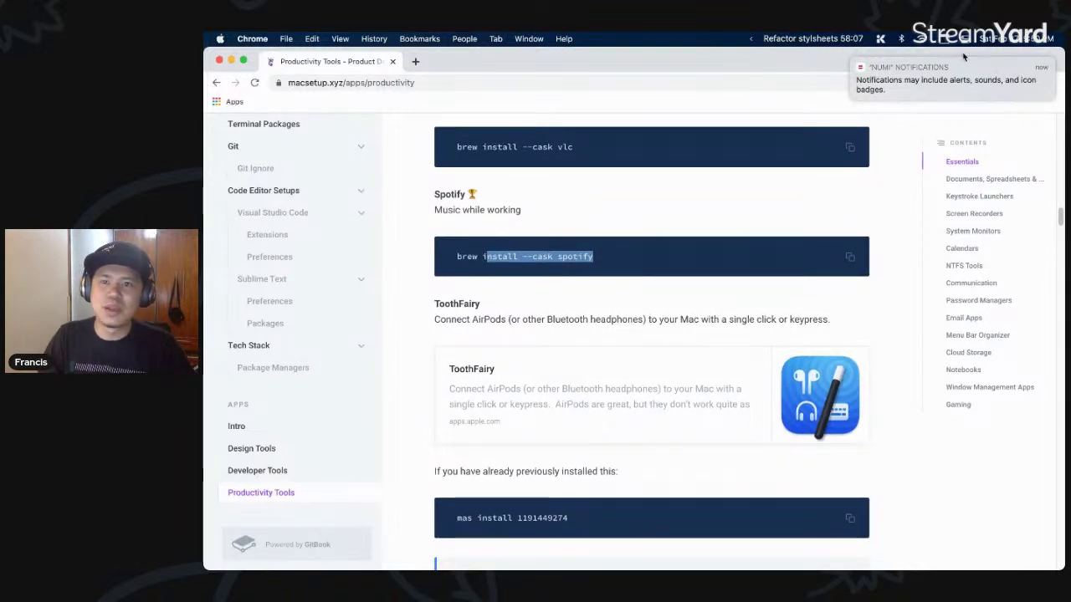
left_click(901, 41)
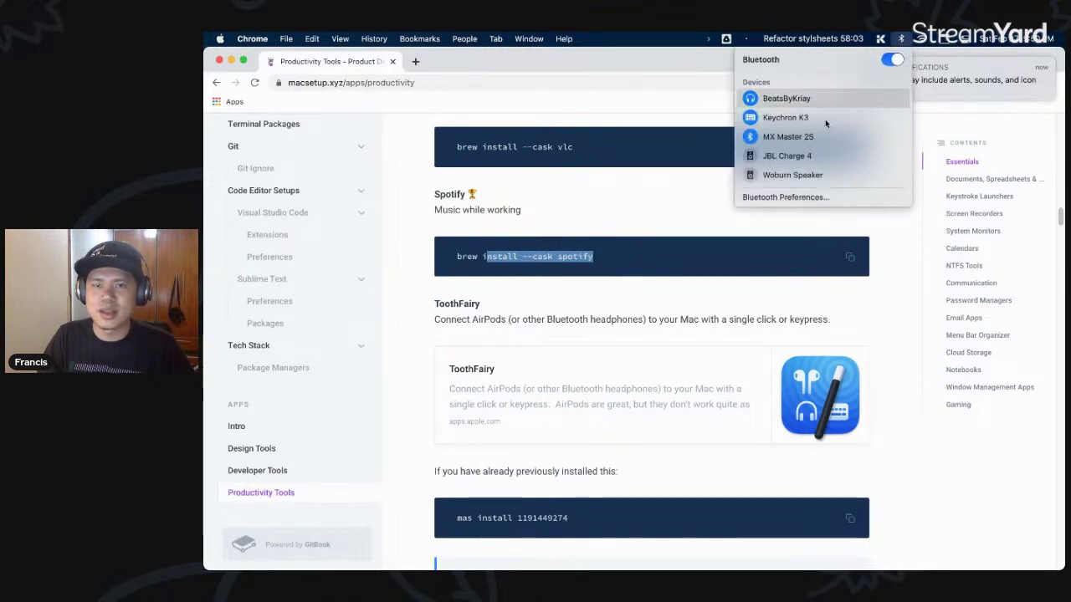
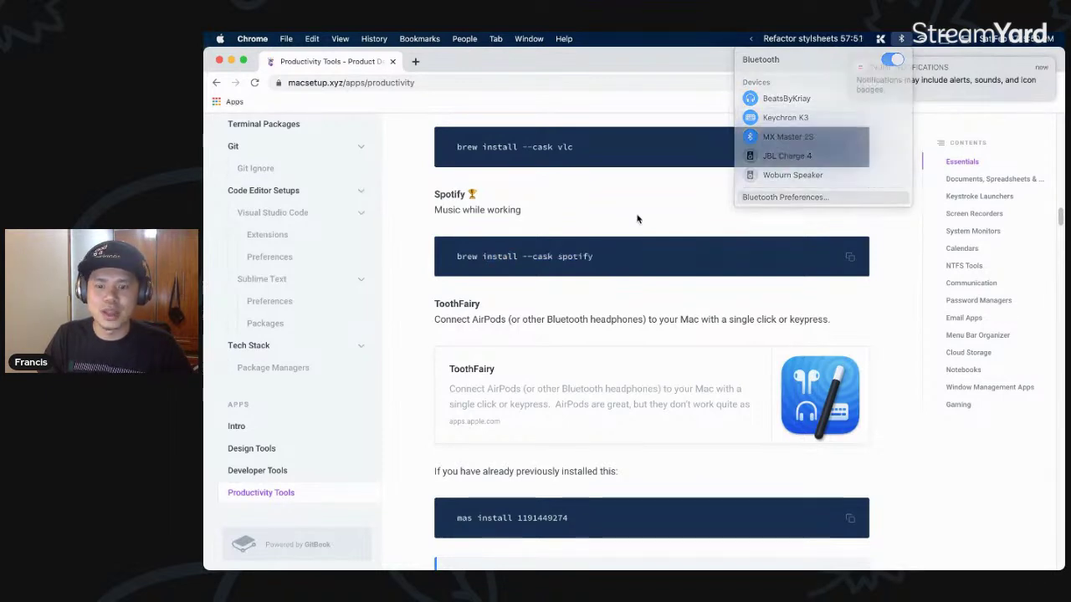
- Launch Bluetooth preferences from a Ueli search for 'blue', review the devices, then close it
key("alt+space")
type("blue")
key("Return")
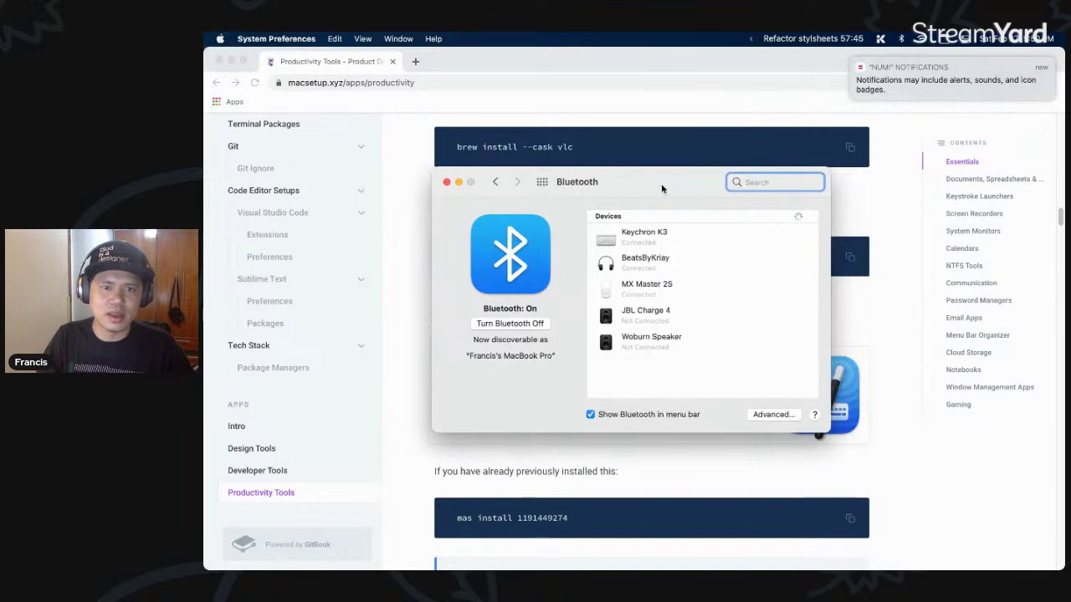
left_click_drag(661, 183, 638, 174)
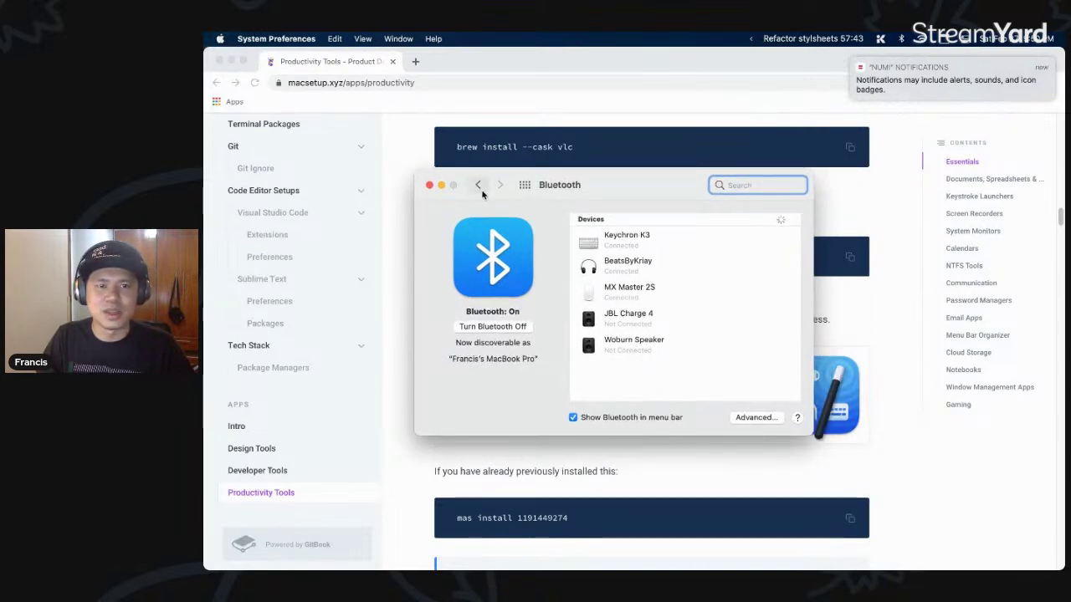
left_click(428, 187)
scroll(661, 323, "down", 10)
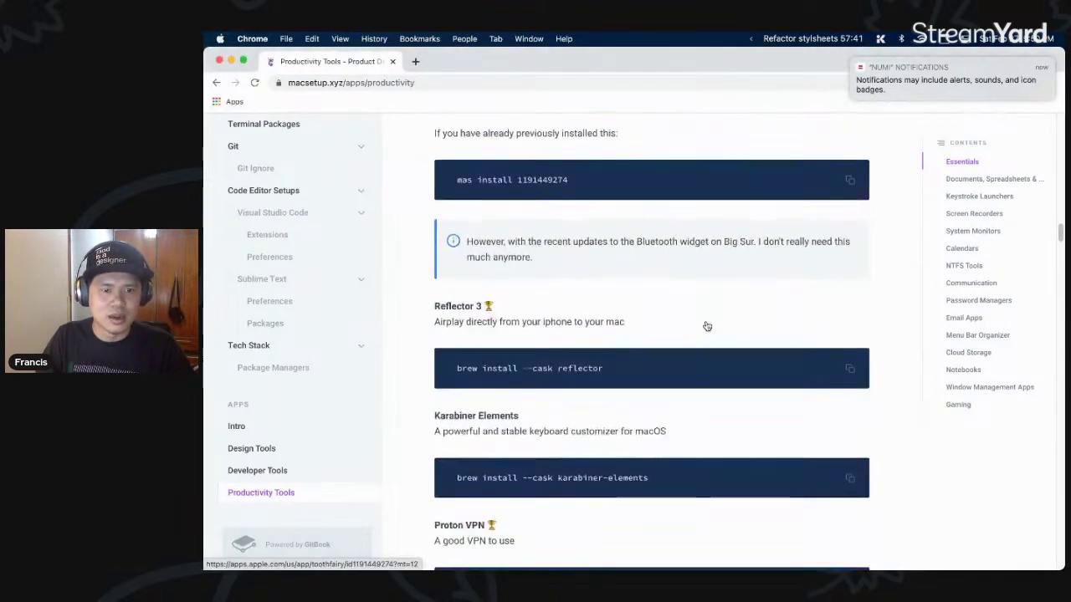
- Highlight the Reflector and Karabiner descriptions on the productivity tools page
left_click_drag(628, 307, 499, 308)
left_click(485, 307)
scroll(586, 310, "down", 3)
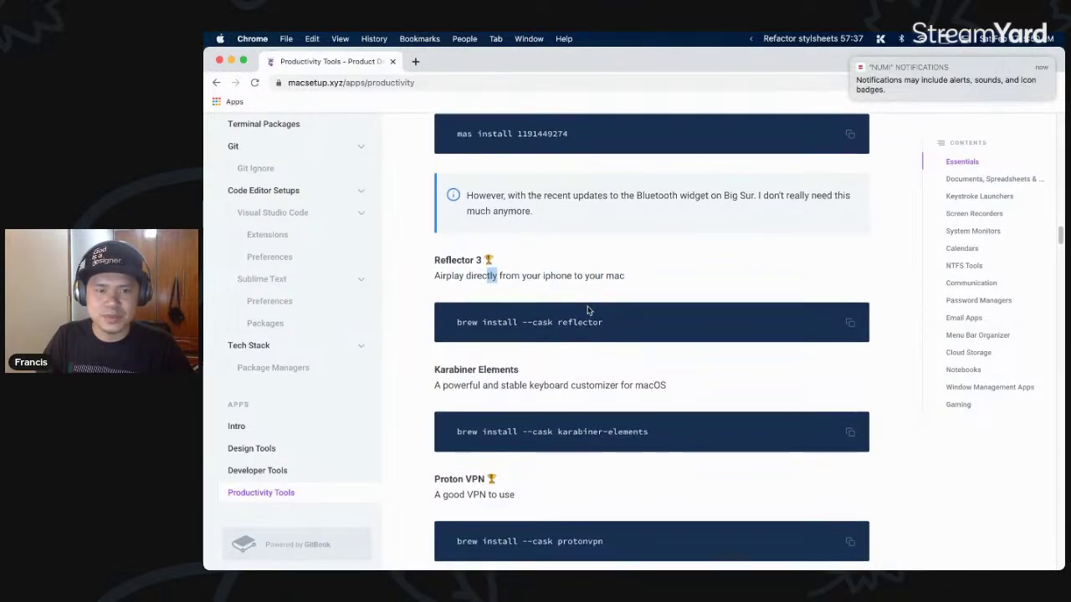
scroll(623, 324, "down", 4)
scroll(625, 323, "up", 1)
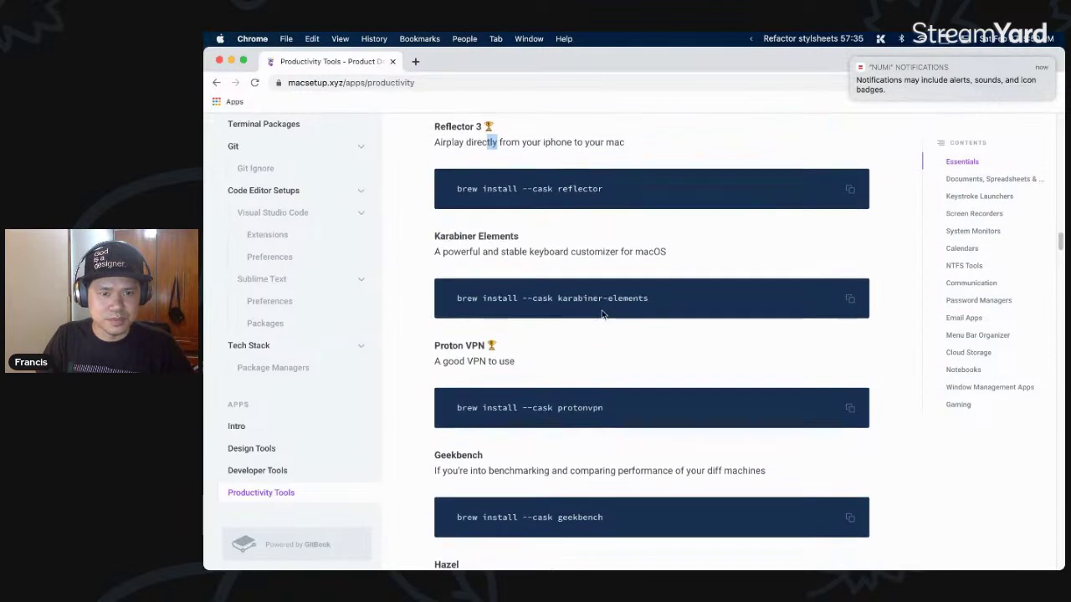
left_click_drag(447, 251, 558, 266)
left_click(558, 266)
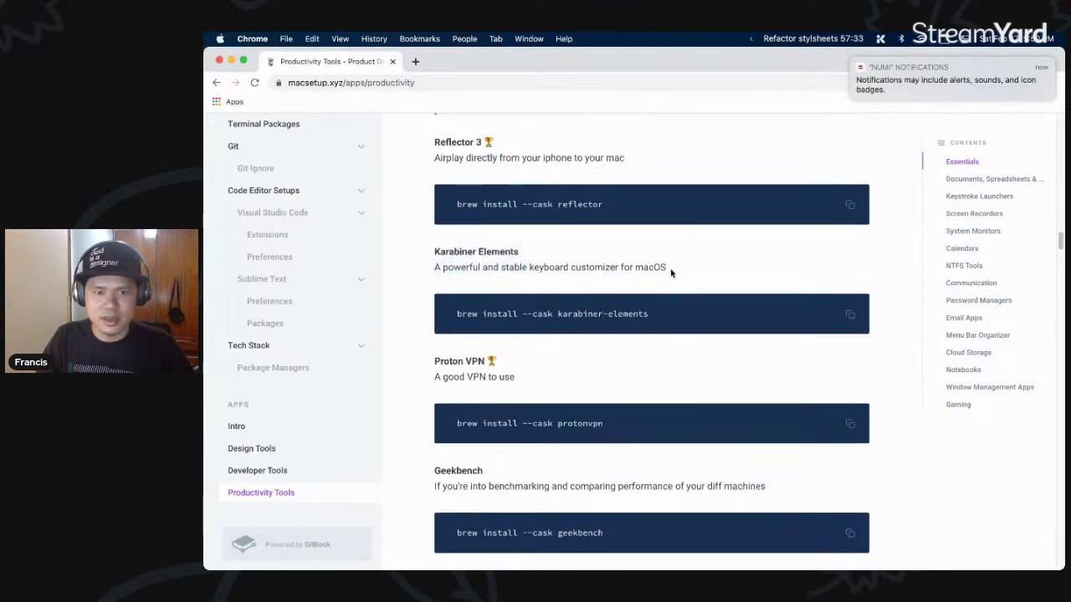
left_click_drag(669, 271, 624, 268)
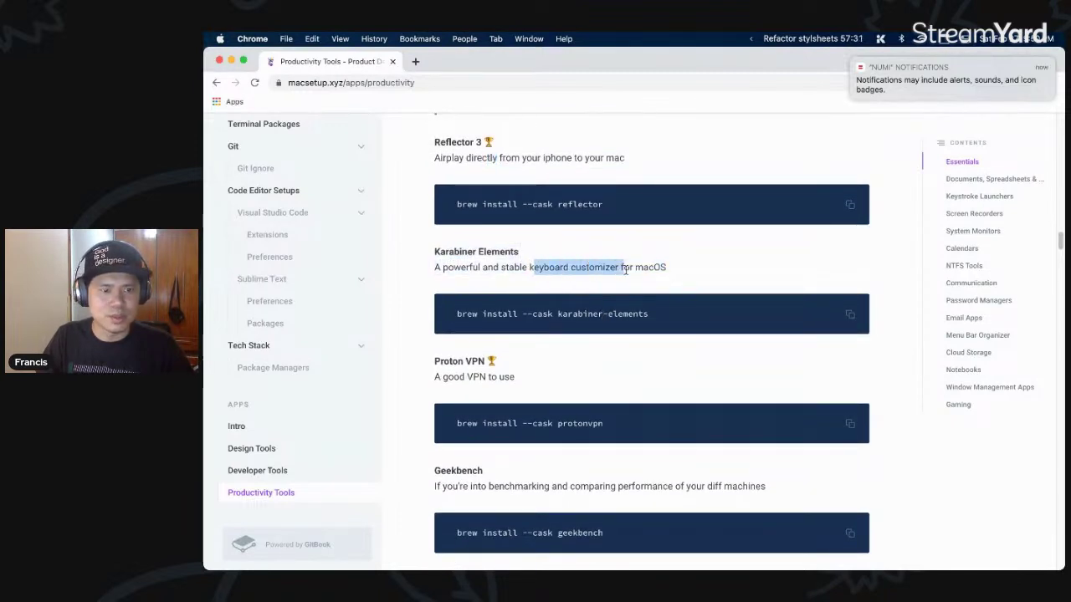
- Scroll past Geekbench, Hazel and Office to Keystroke Launchers and bring up Ueli's search bar
scroll(597, 310, "down", 1)
scroll(527, 338, "down", 3)
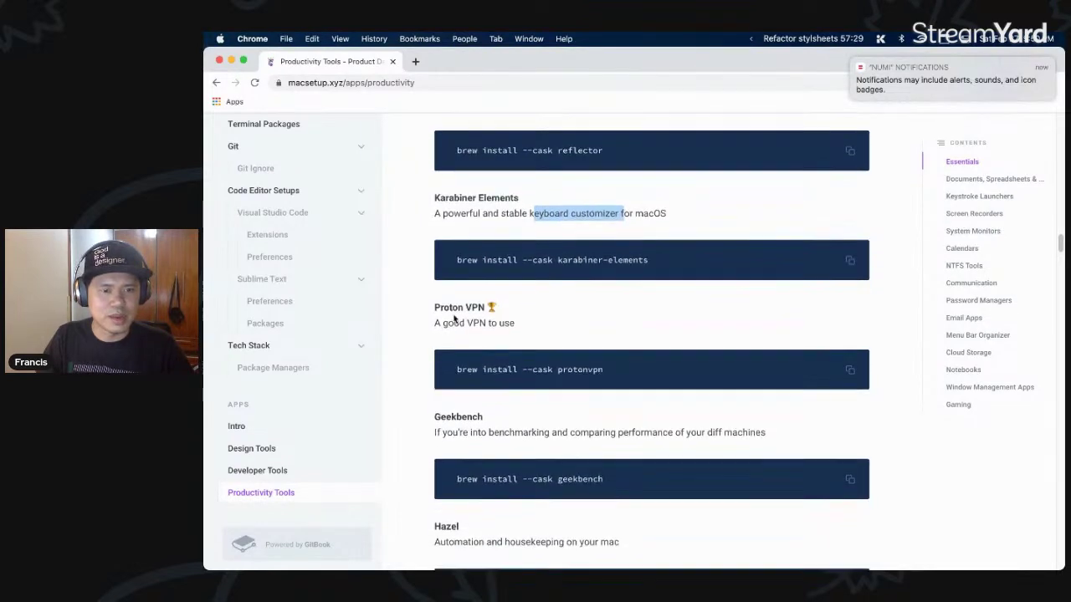
left_click_drag(457, 326, 672, 326)
scroll(627, 329, "down", 1)
left_click(628, 313)
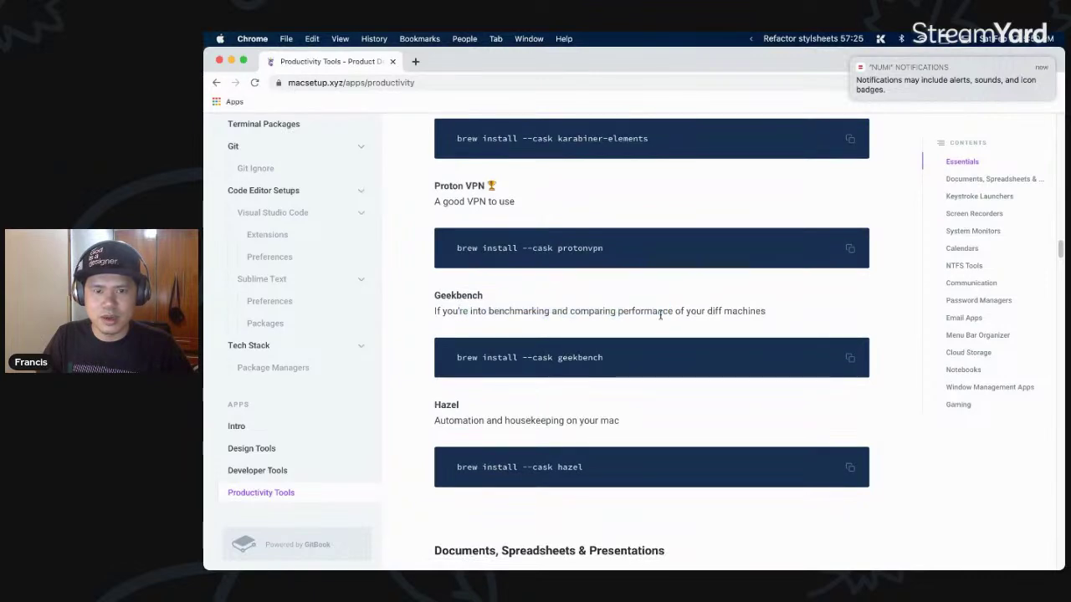
scroll(660, 314, "down", 2)
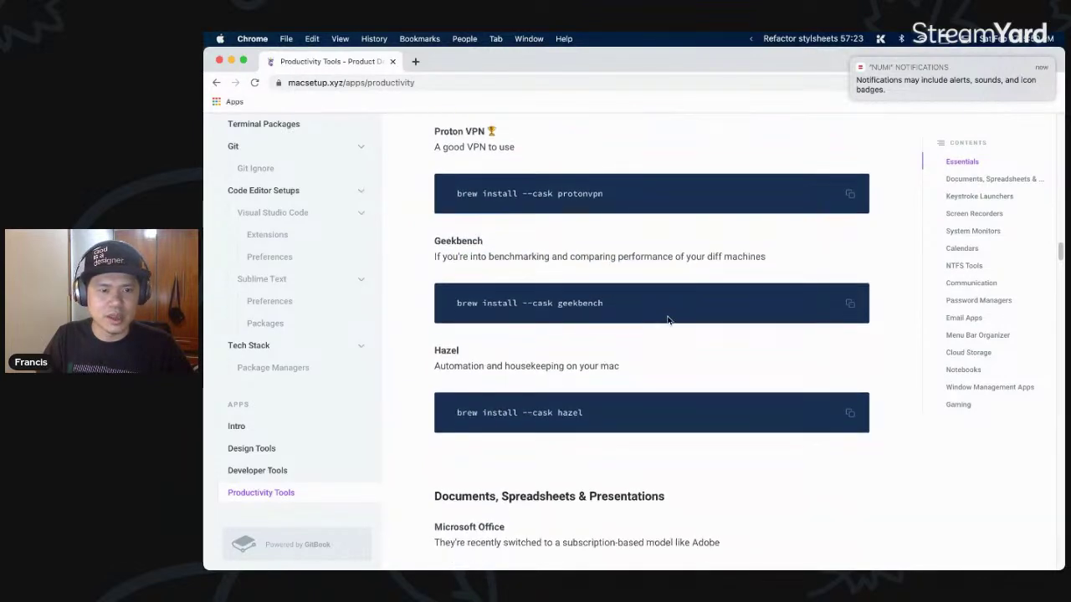
scroll(667, 318, "down", 4)
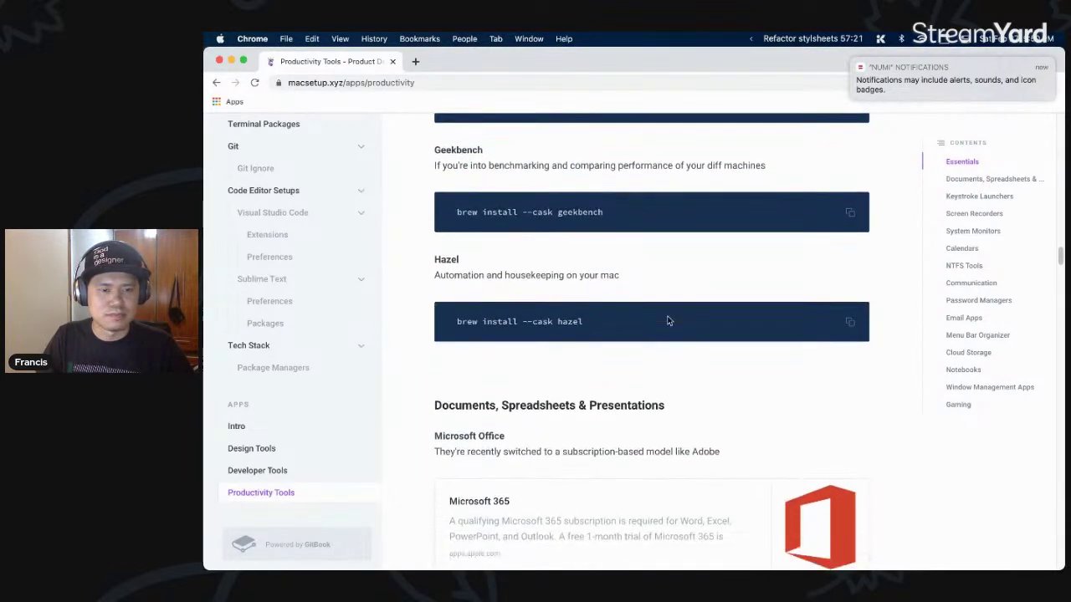
scroll(666, 319, "down", 8)
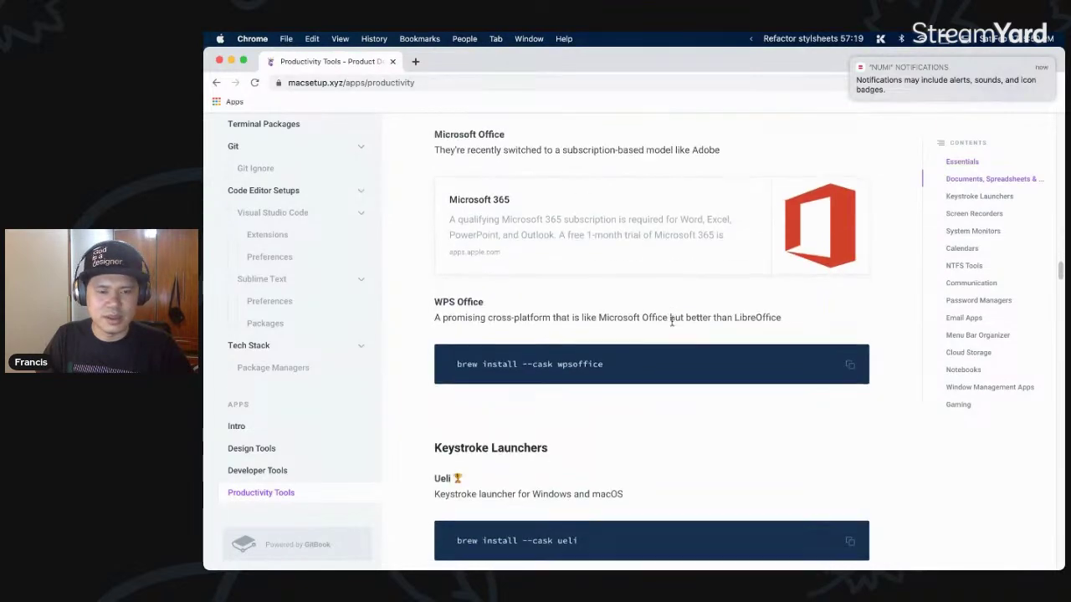
scroll(671, 322, "down", 6)
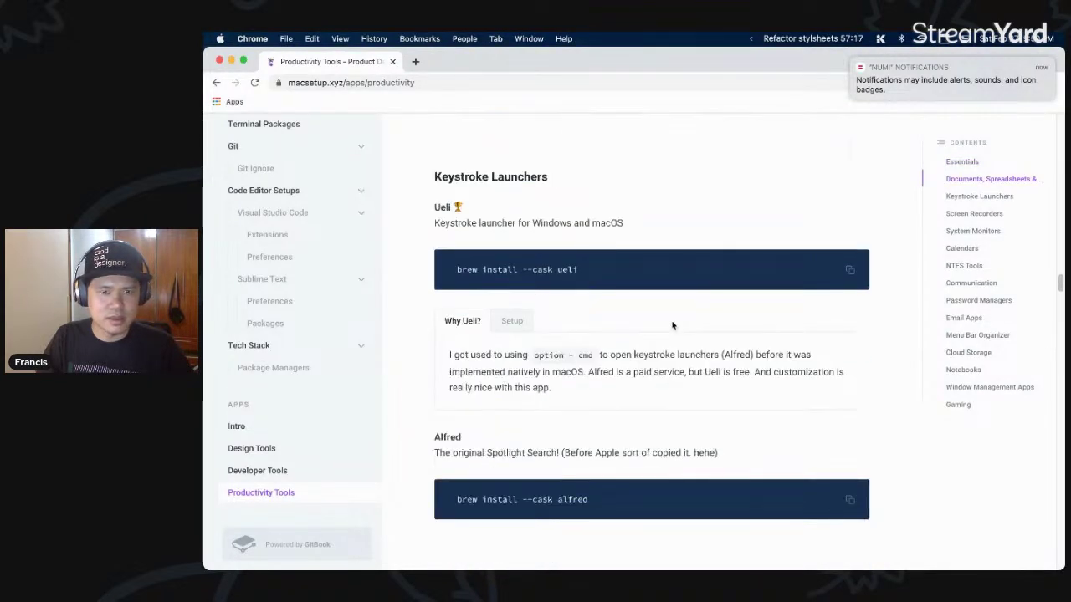
key("alt+space")
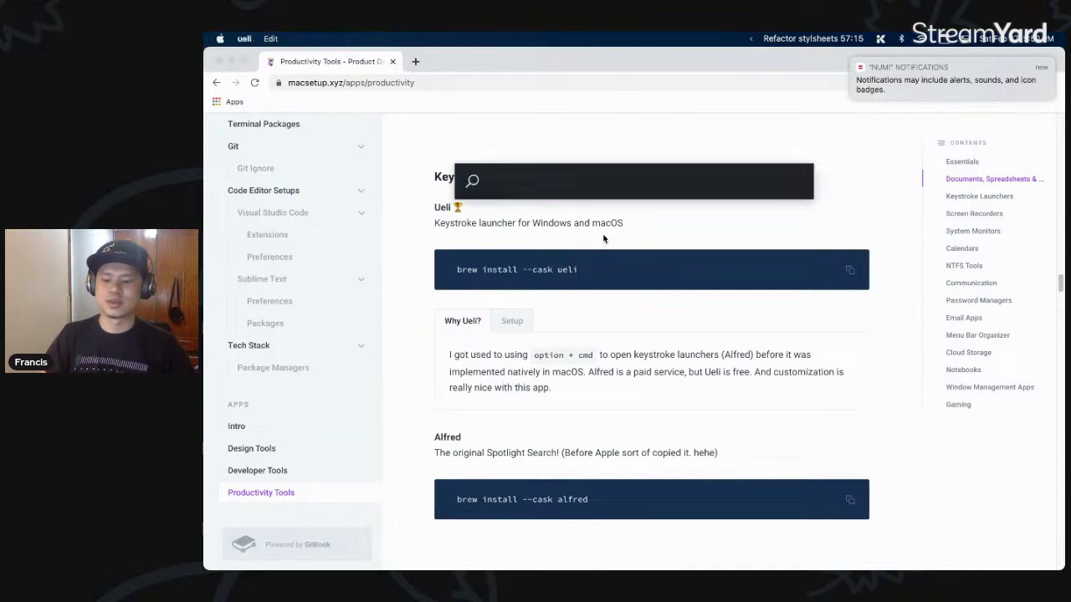
- Open Ueli's Settings window by searching 'sett' and scroll through its general options
type("u")
key("Down")
key("Down")
key("Escape")
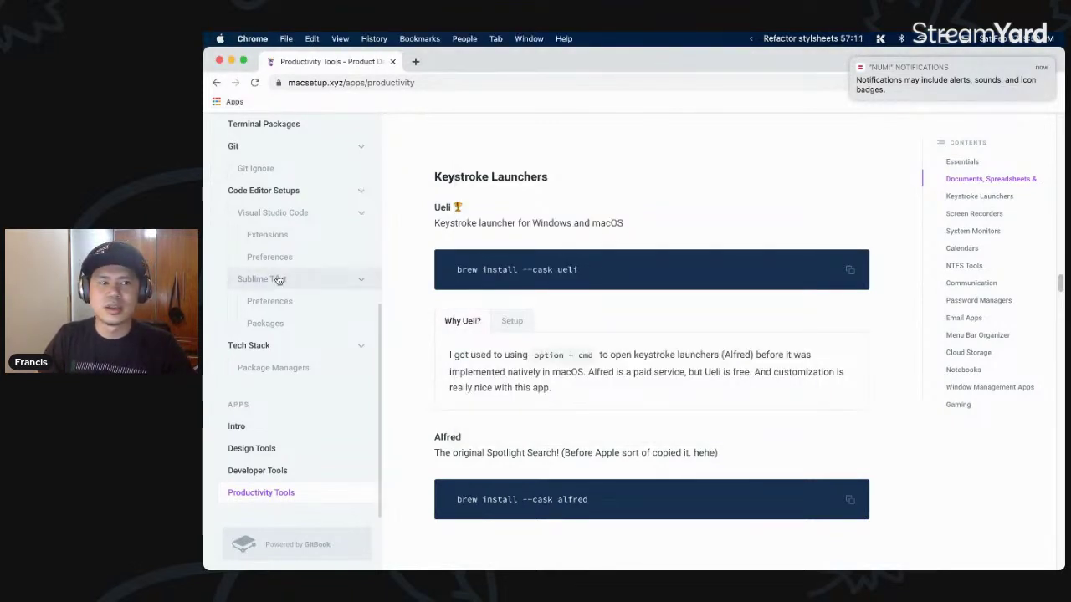
left_click(220, 256)
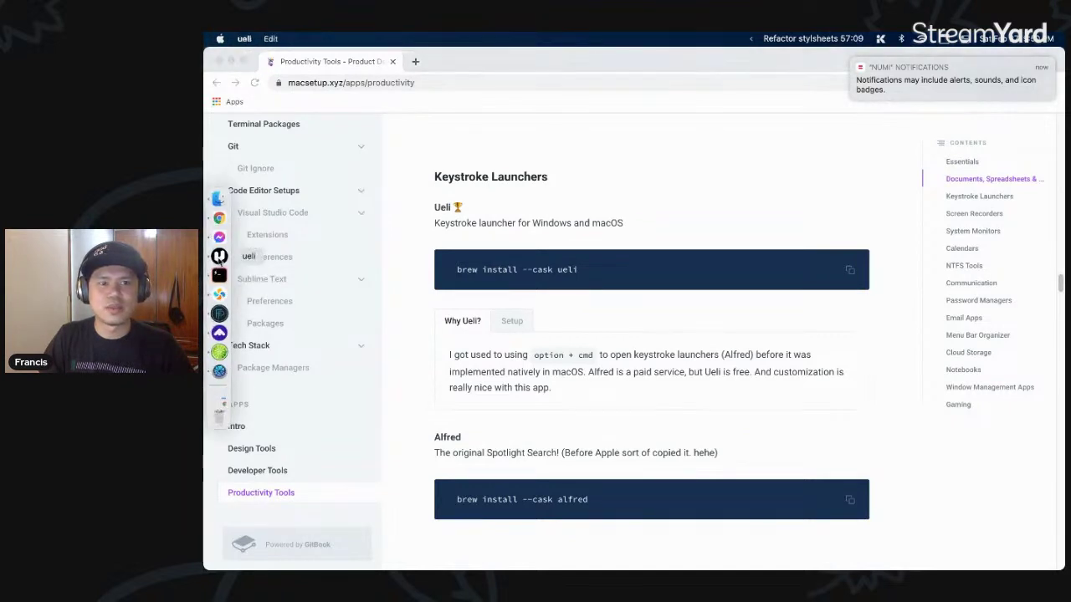
type("sett")
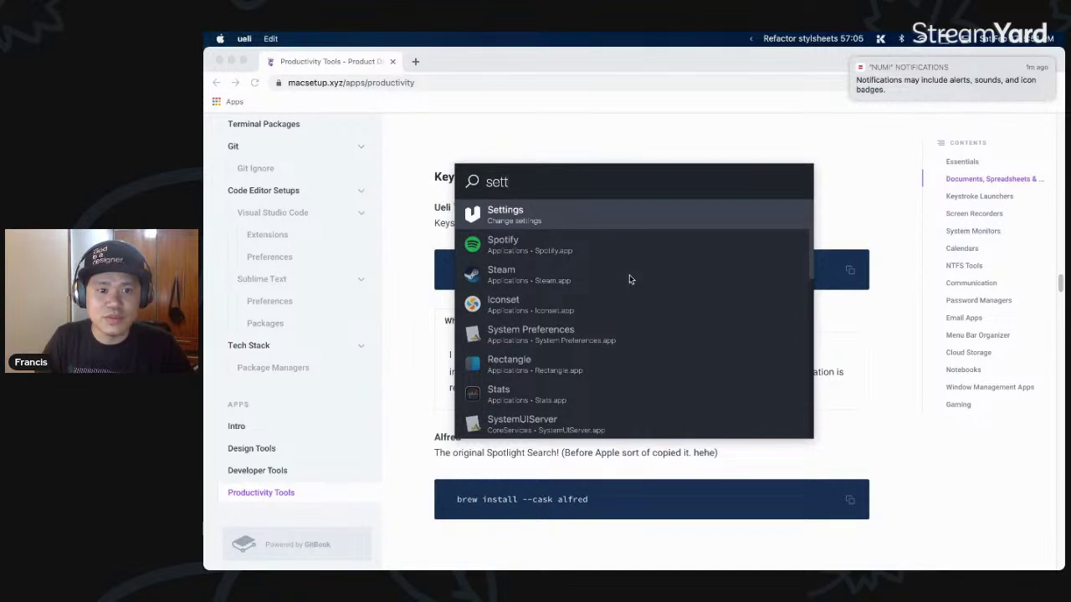
key("Return")
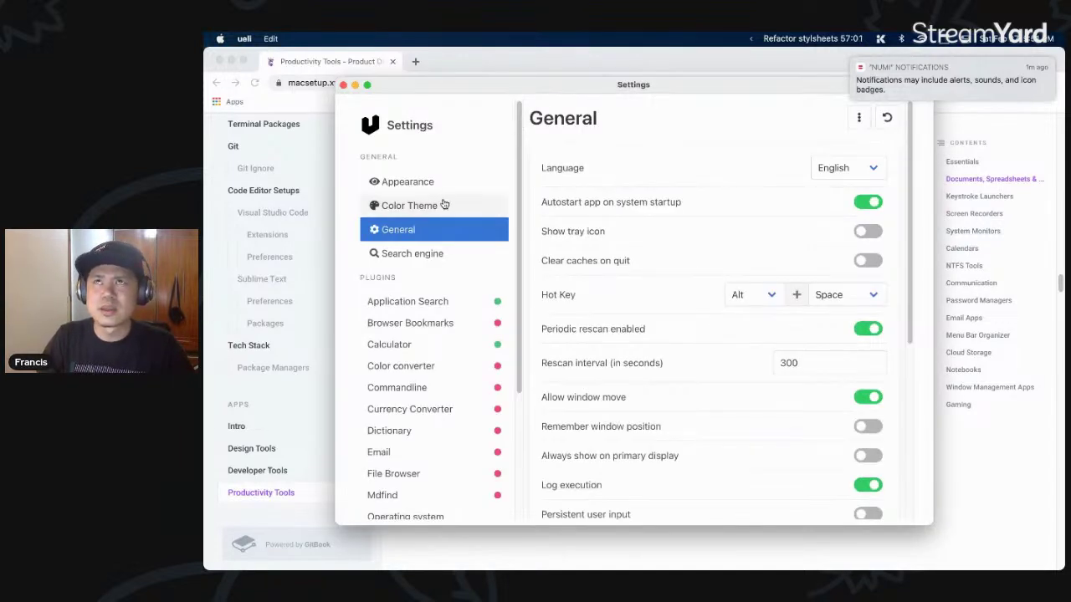
scroll(476, 346, "down", 2)
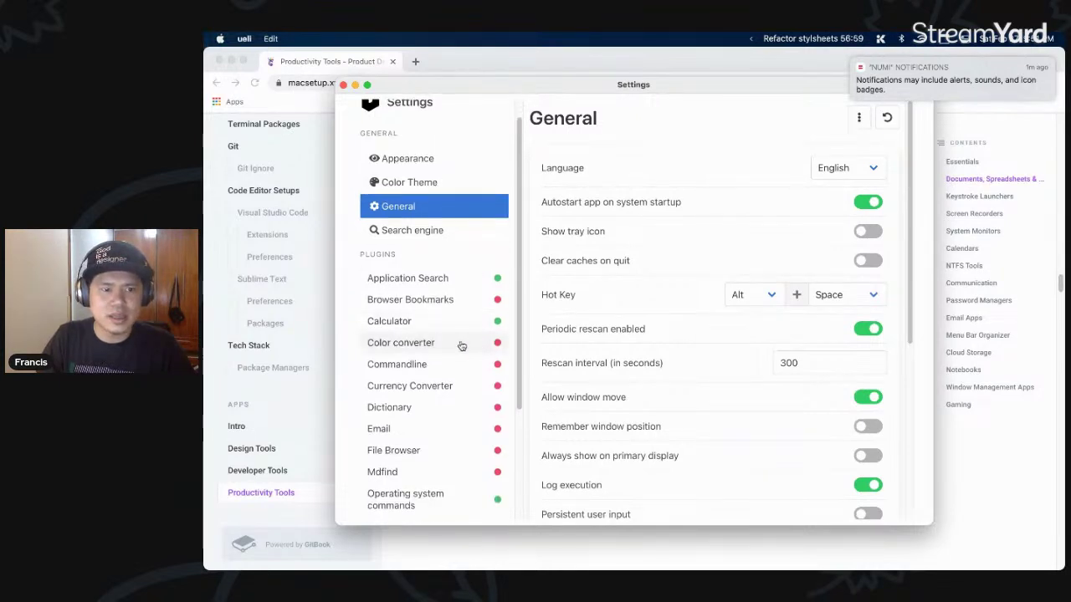
scroll(426, 290, "down", 5)
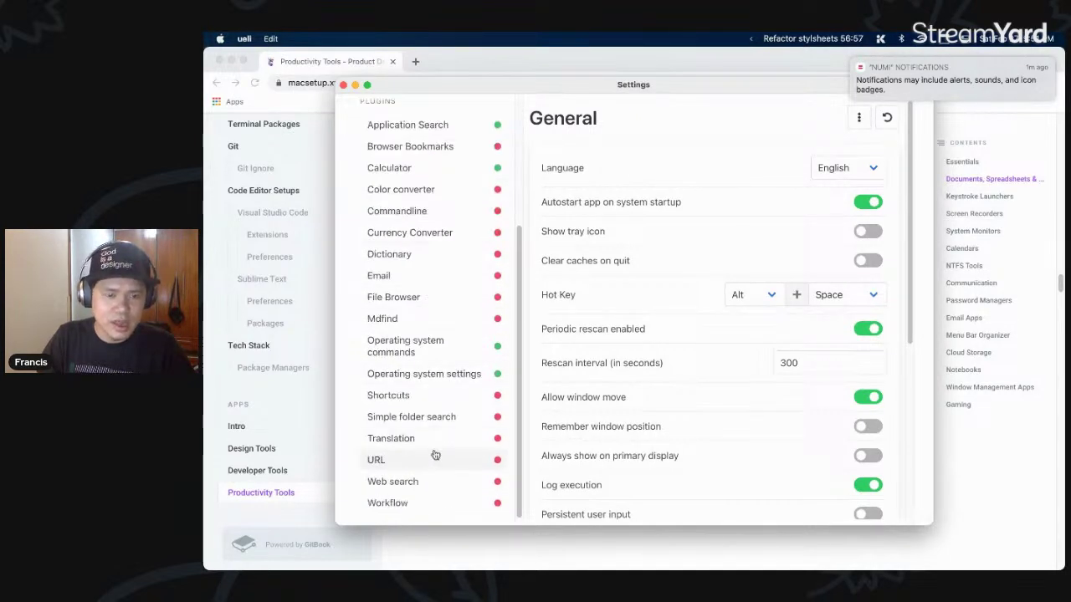
scroll(418, 328, "up", 2)
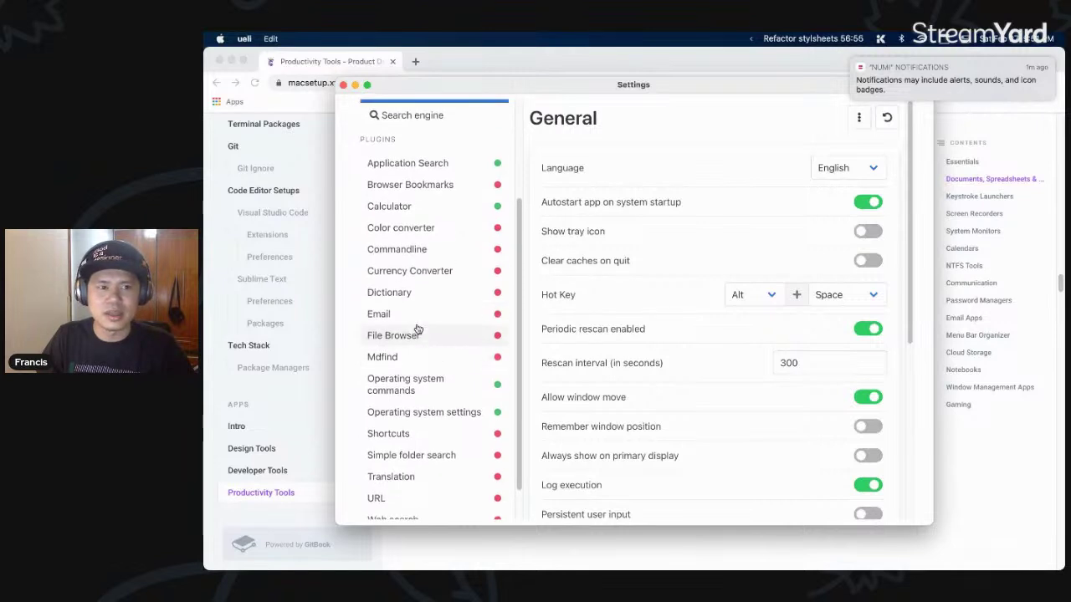
scroll(418, 329, "up", 3)
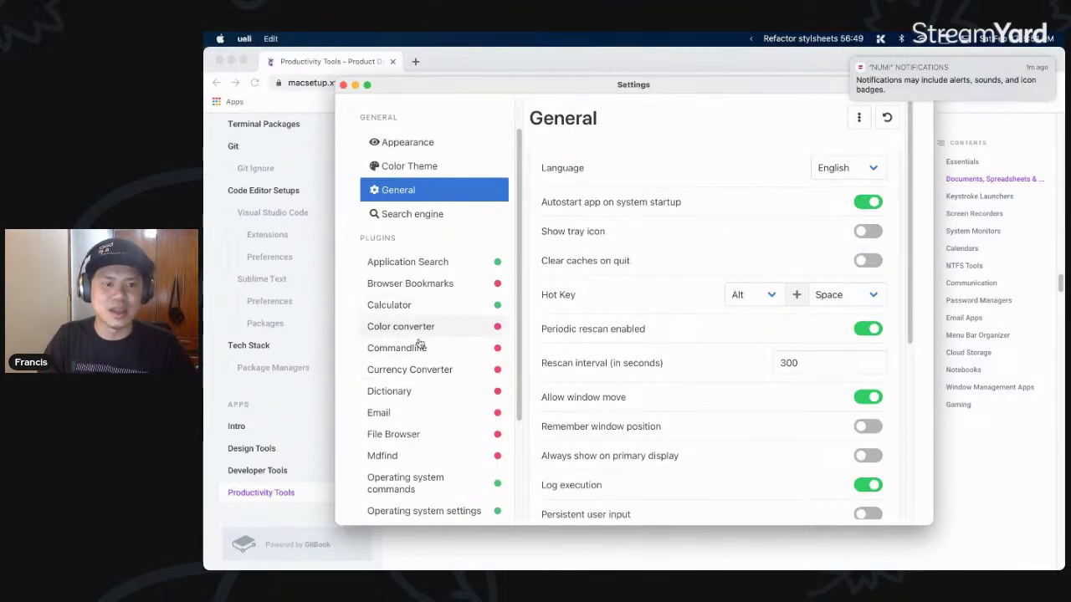
- Review the Application Search, Email and Appearance settings pages, then close Ueli Settings
left_click(431, 262)
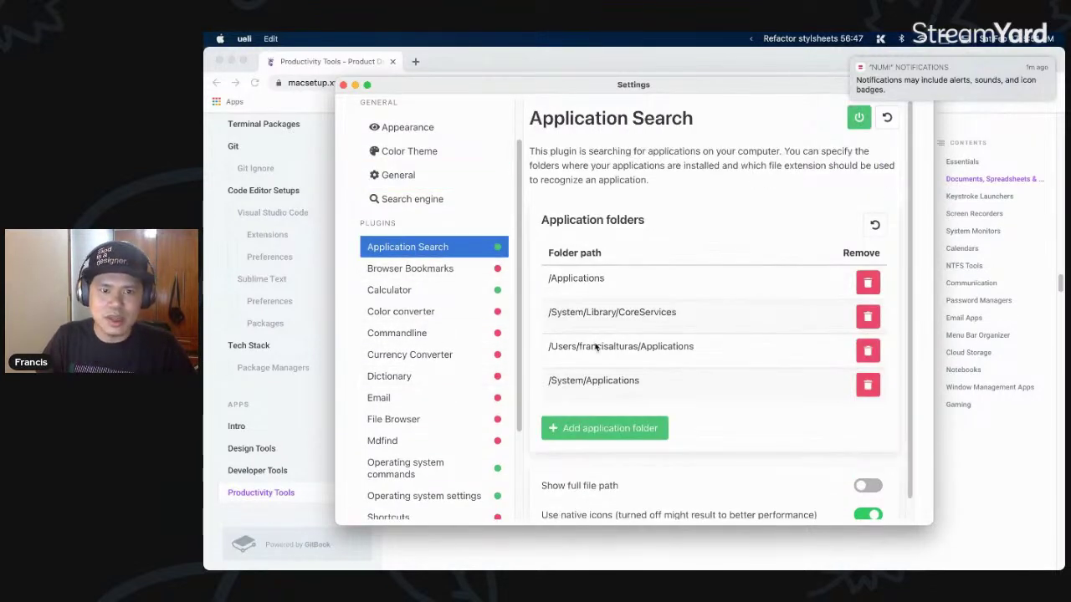
scroll(490, 323, "down", 2)
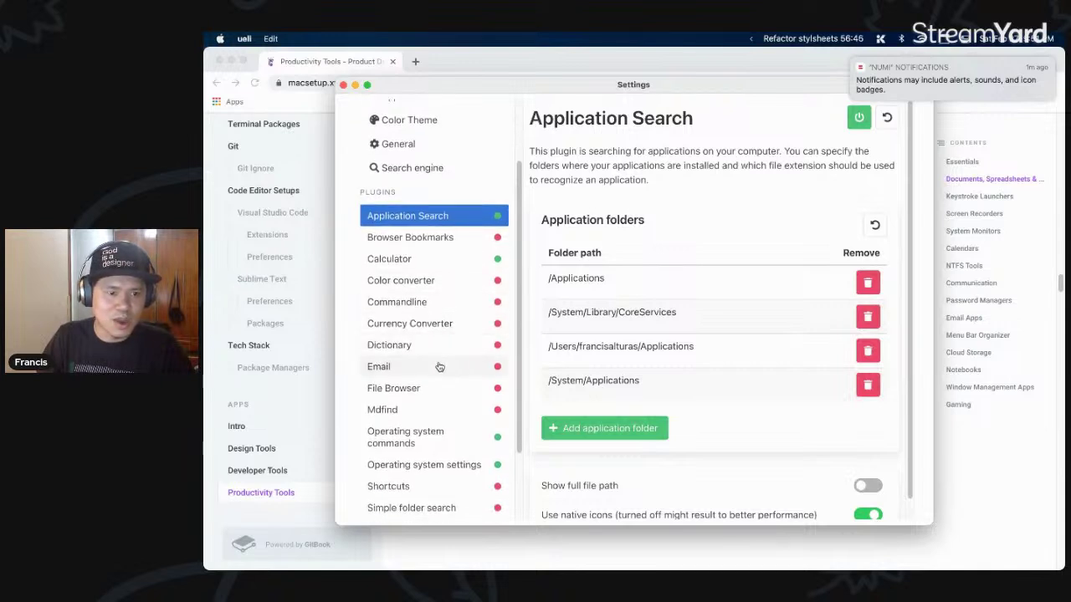
left_click(439, 368)
scroll(481, 385, "down", 4)
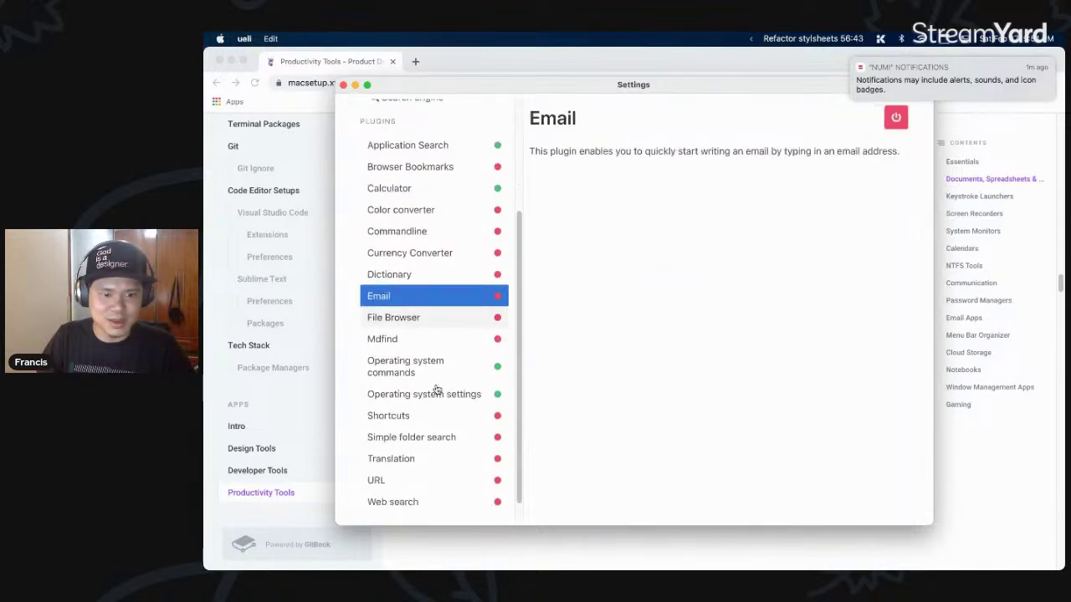
scroll(438, 477, "down", 1)
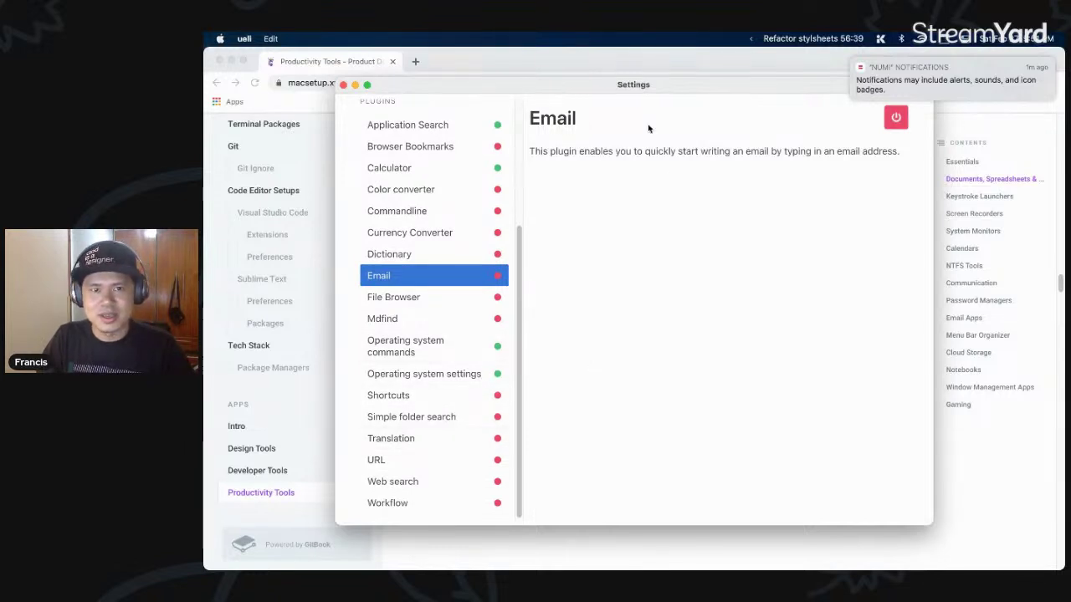
scroll(425, 206, "up", 10)
left_click(422, 181)
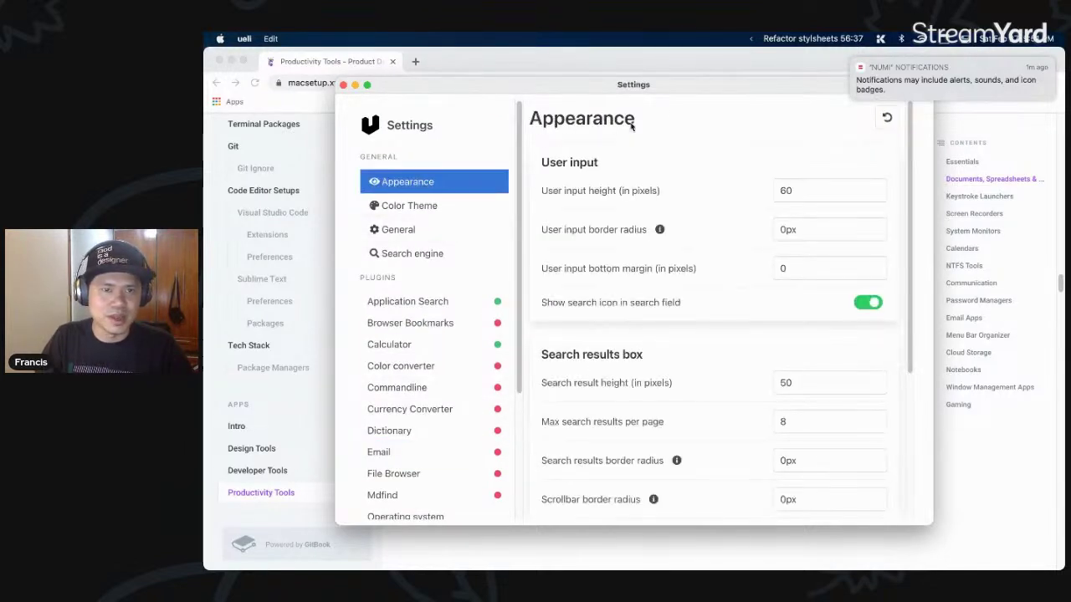
left_click(343, 85)
scroll(607, 377, "down", 3)
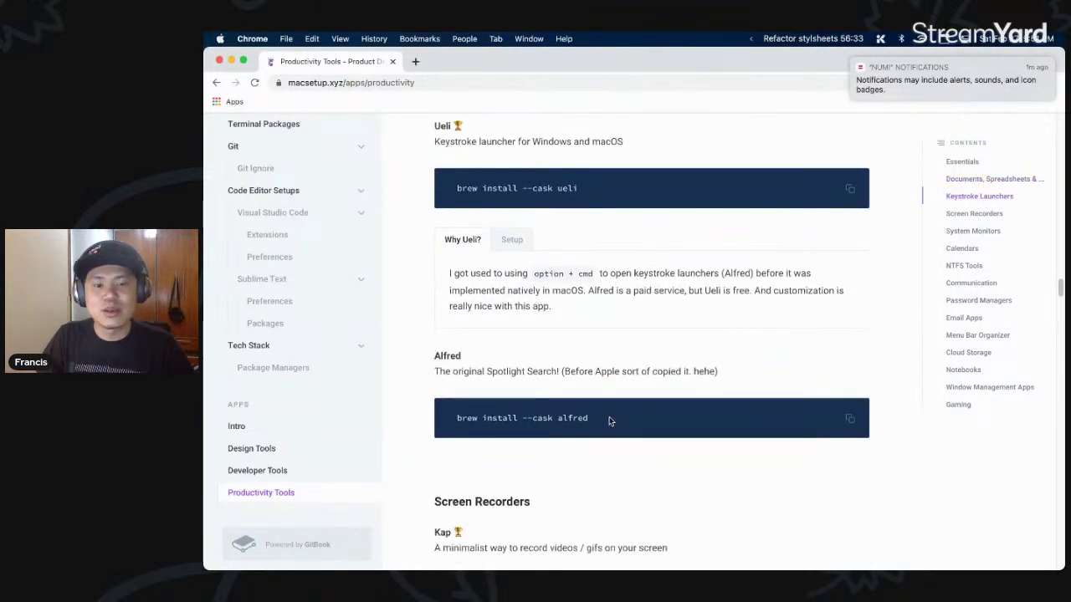
- Highlight the 'brew install --cask alfred' command and scroll down to Screen Recorders
left_click_drag(610, 420, 459, 421)
scroll(509, 409, "down", 3)
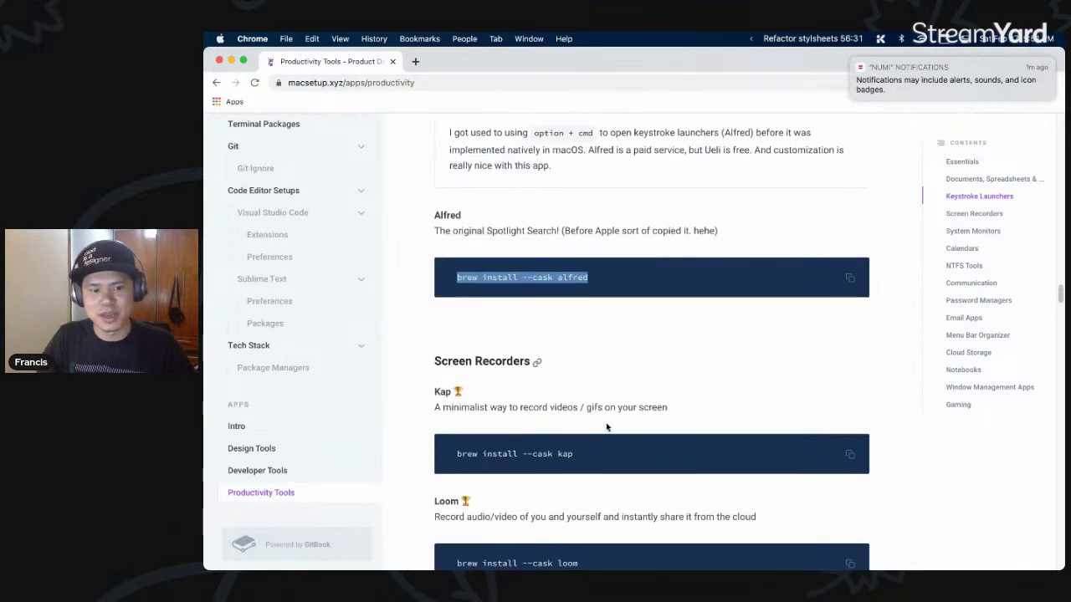
left_click(609, 286)
scroll(609, 287, "down", 2)
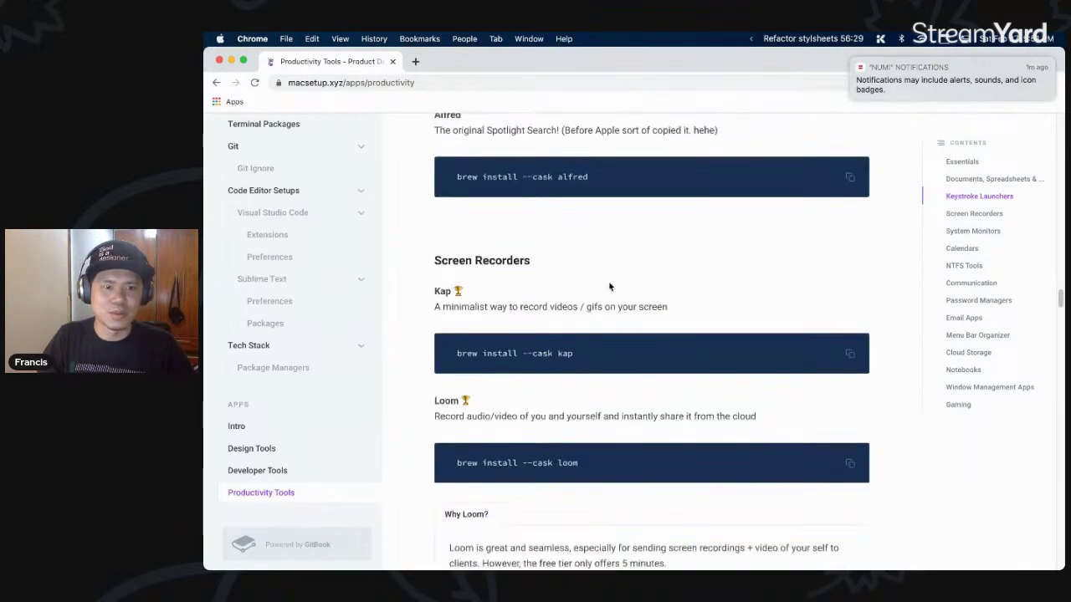
scroll(538, 282, "down", 1)
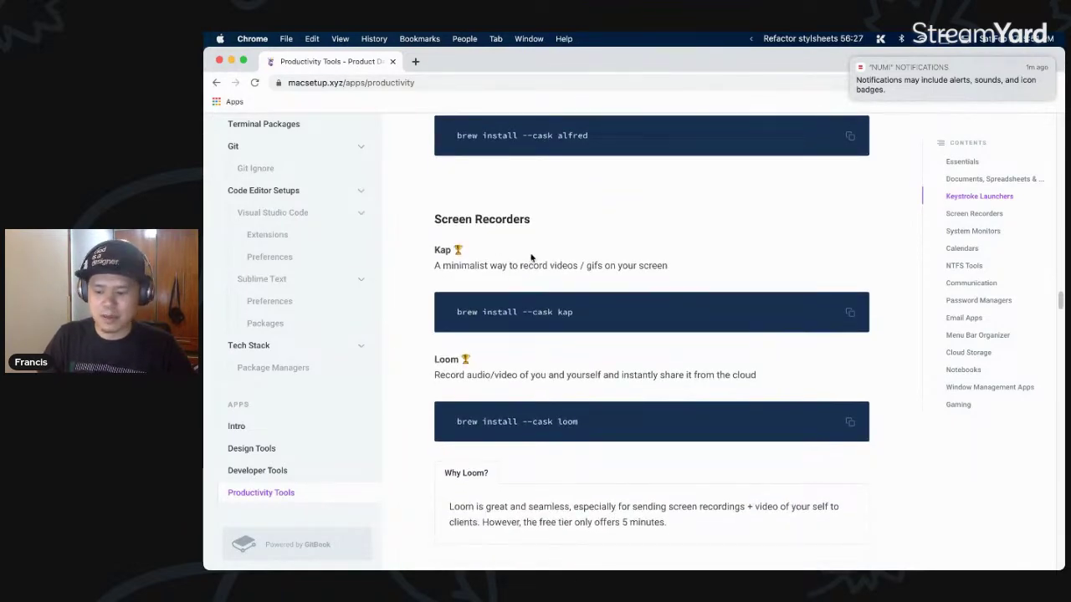
- Launch Kap via a 'kap' launcher search and start a new screen capture
key("super+space")
type("kap")
key("Escape")
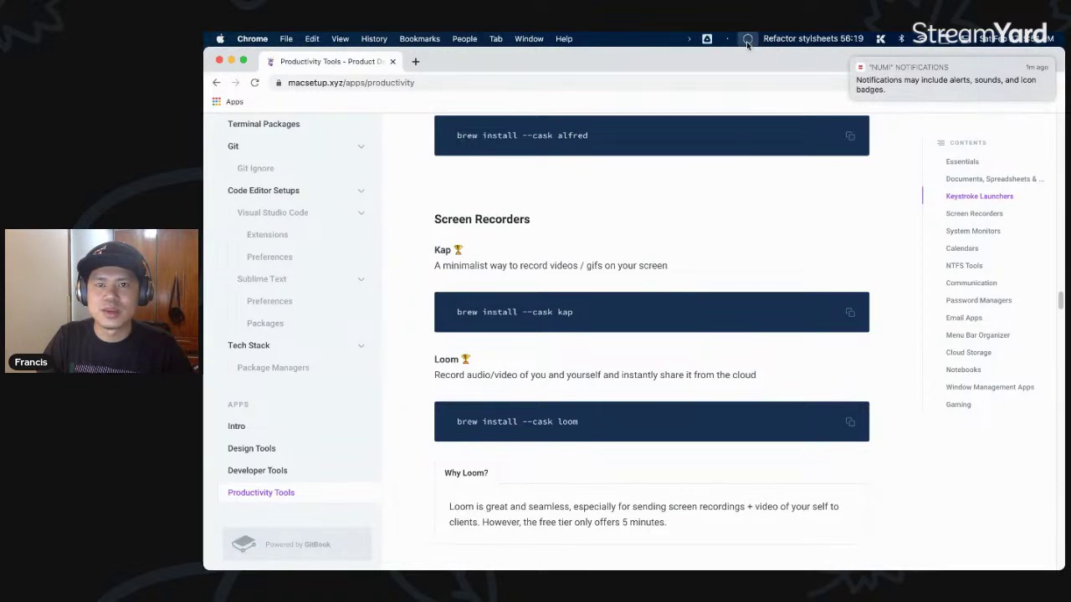
left_click(748, 40)
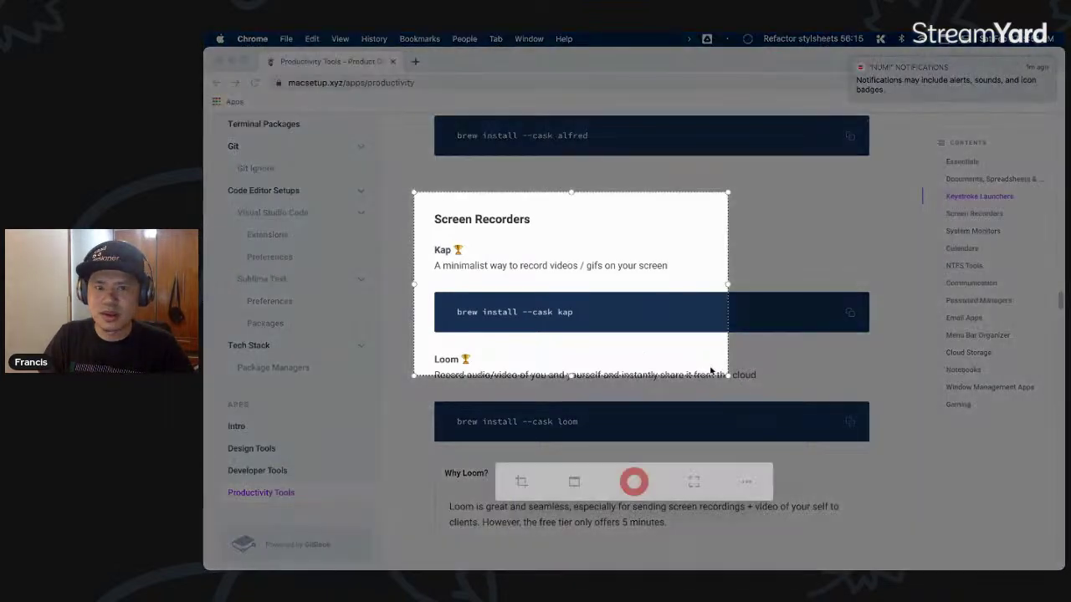
left_click(628, 488)
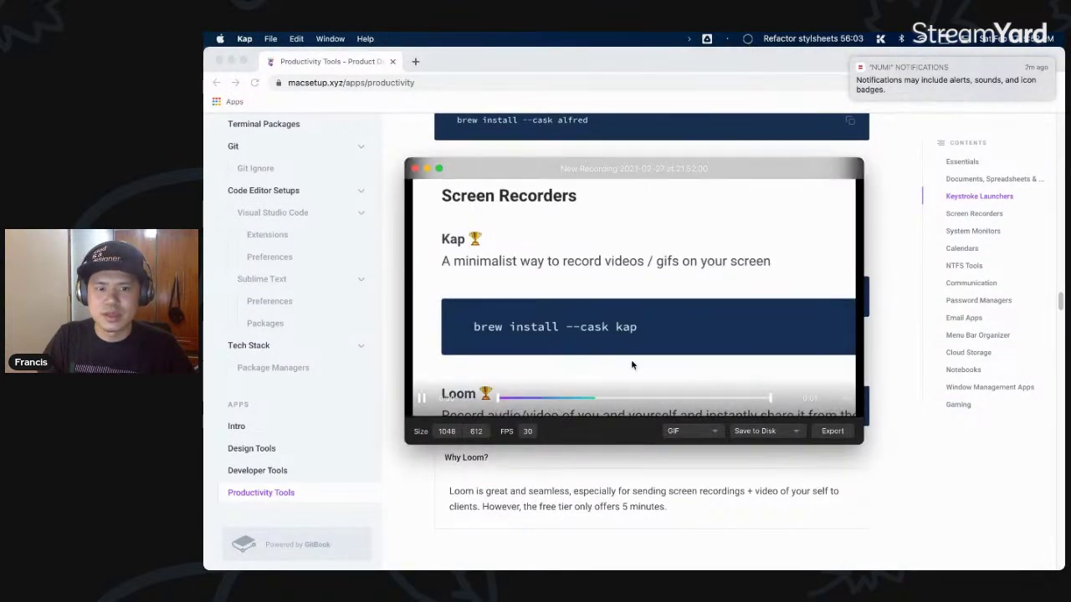
left_click(694, 431)
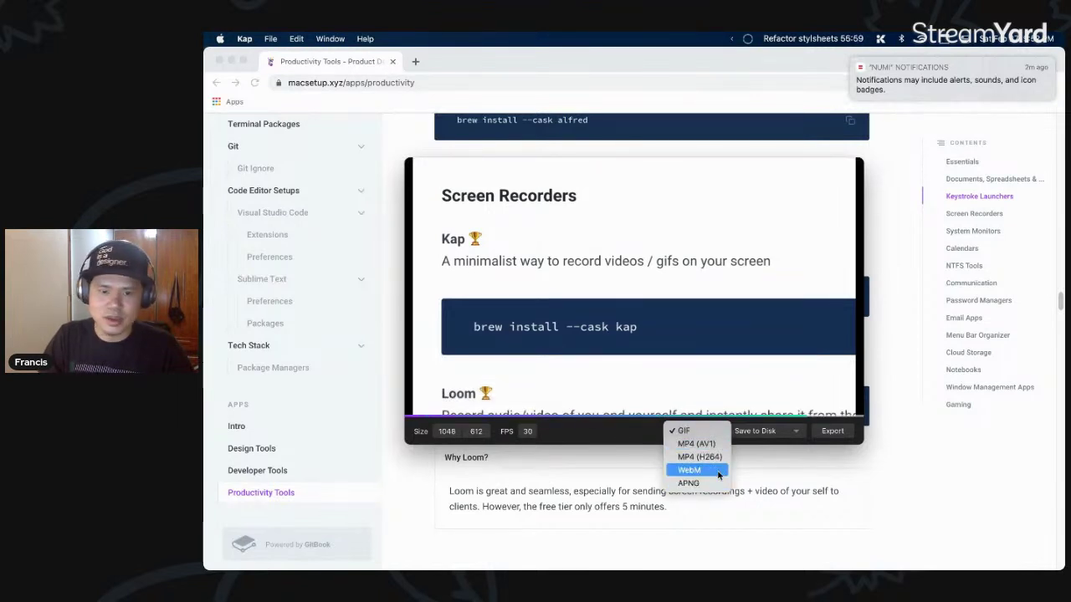
left_click(592, 152)
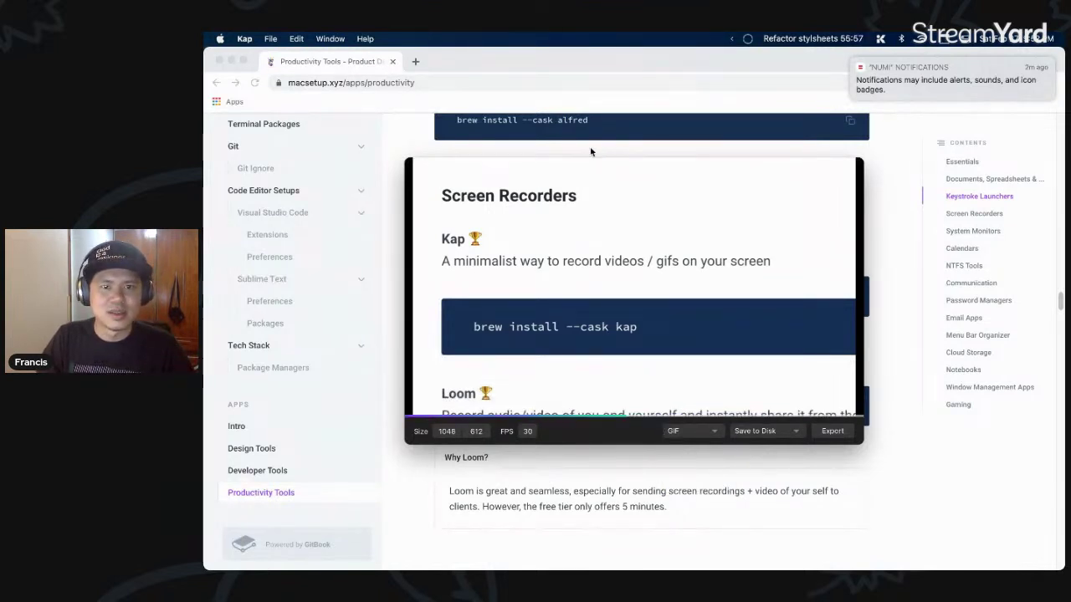
left_click(610, 158)
key("super+Tab")
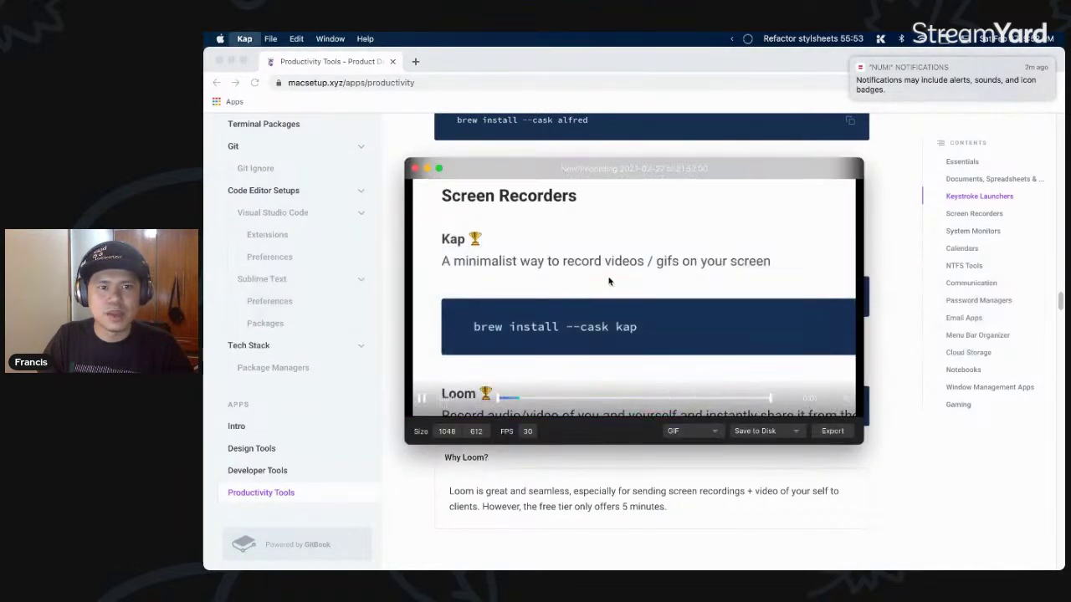
key("super+w")
key("Return")
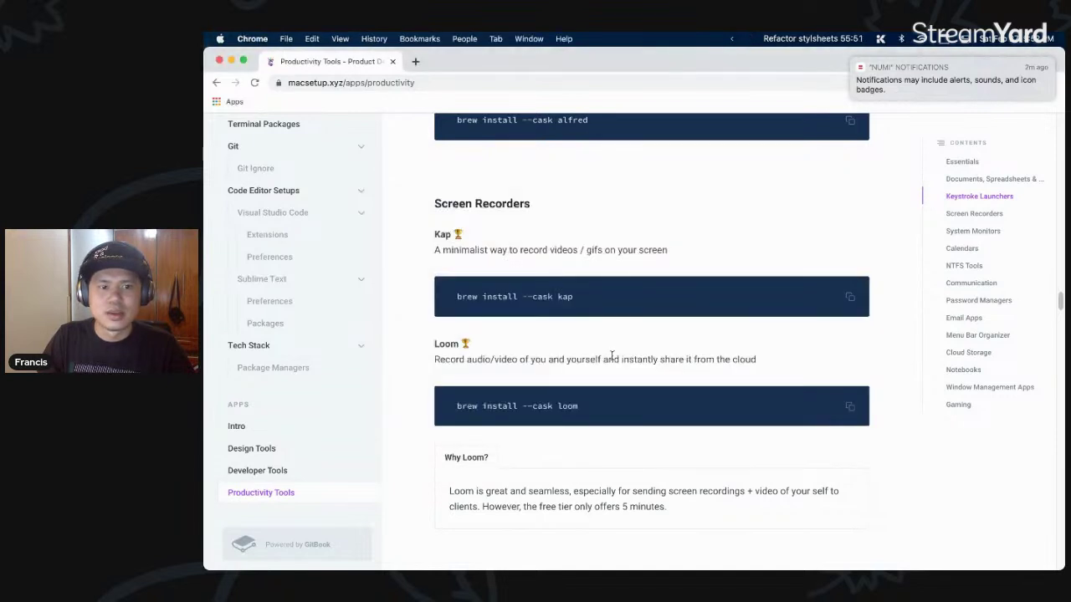
- Highlight the Loom install command and its description on the productivity page
scroll(610, 351, "down", 1)
left_click_drag(671, 371, 471, 358)
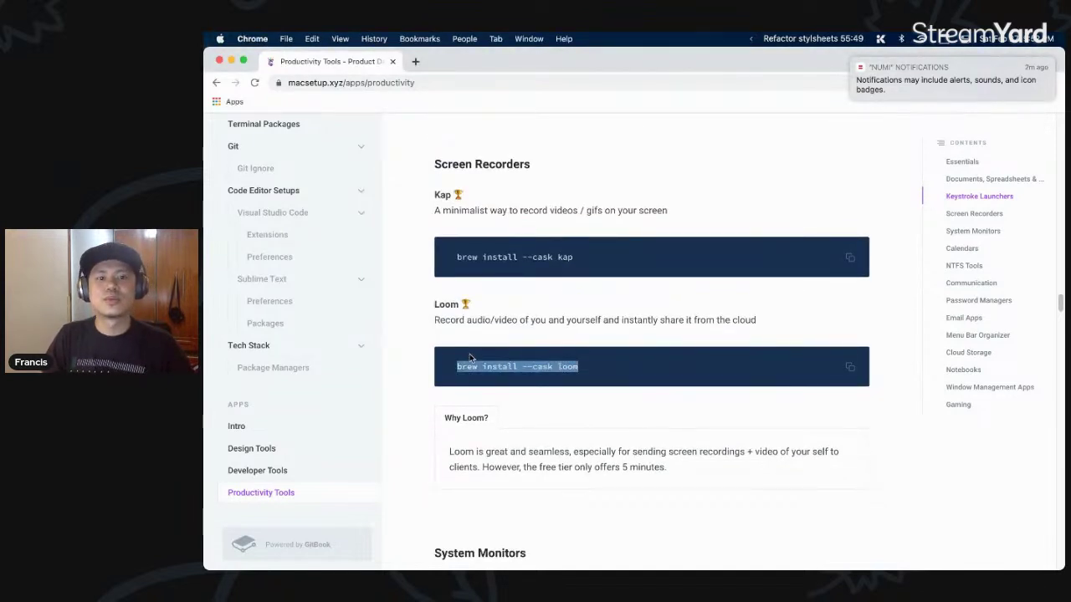
left_click(460, 331)
left_click_drag(433, 321, 765, 319)
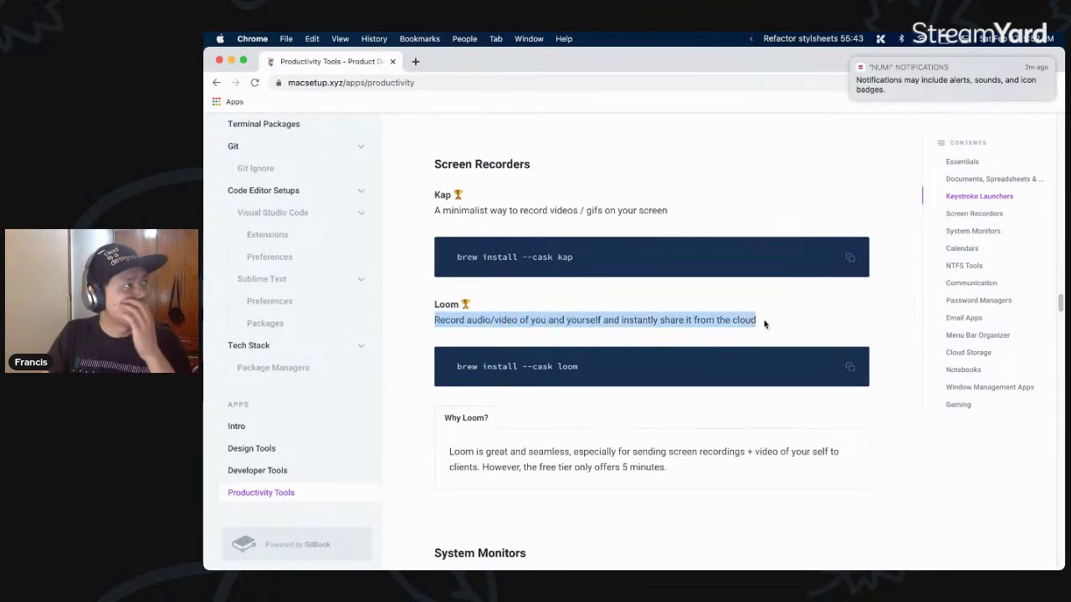
scroll(636, 337, "down", 1)
left_click(611, 340)
- Google 'loom' in a new tab and open loom.com
key("super+t")
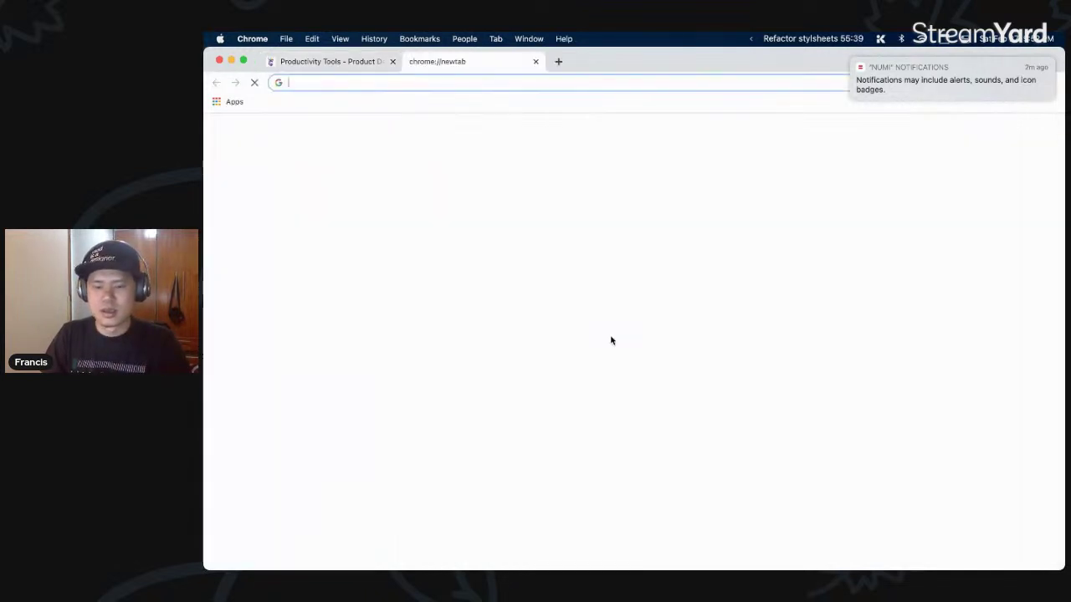
type("loom")
key("Return")
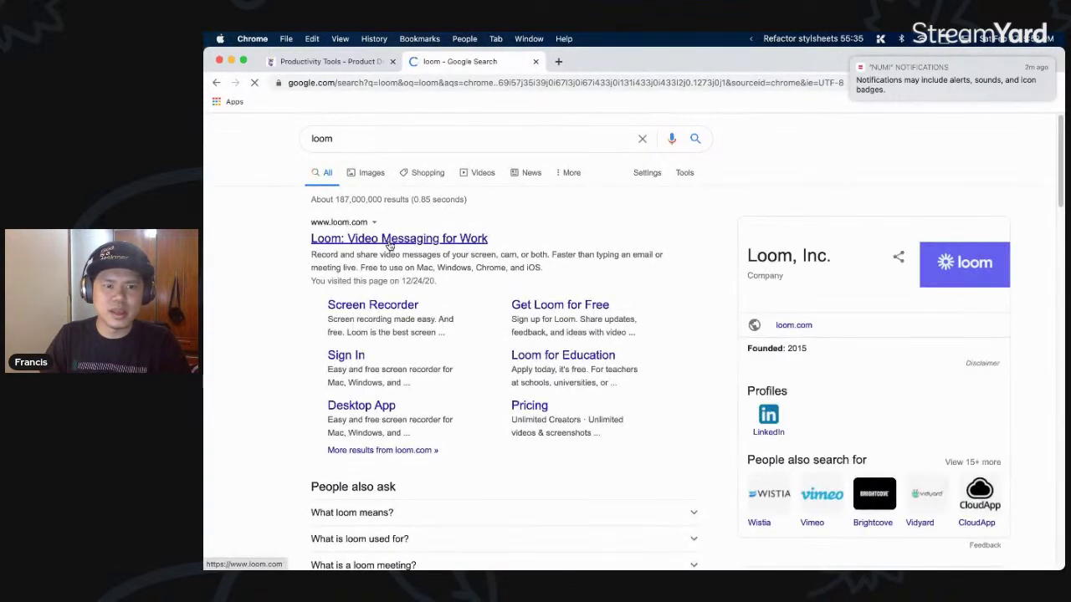
left_click(389, 241)
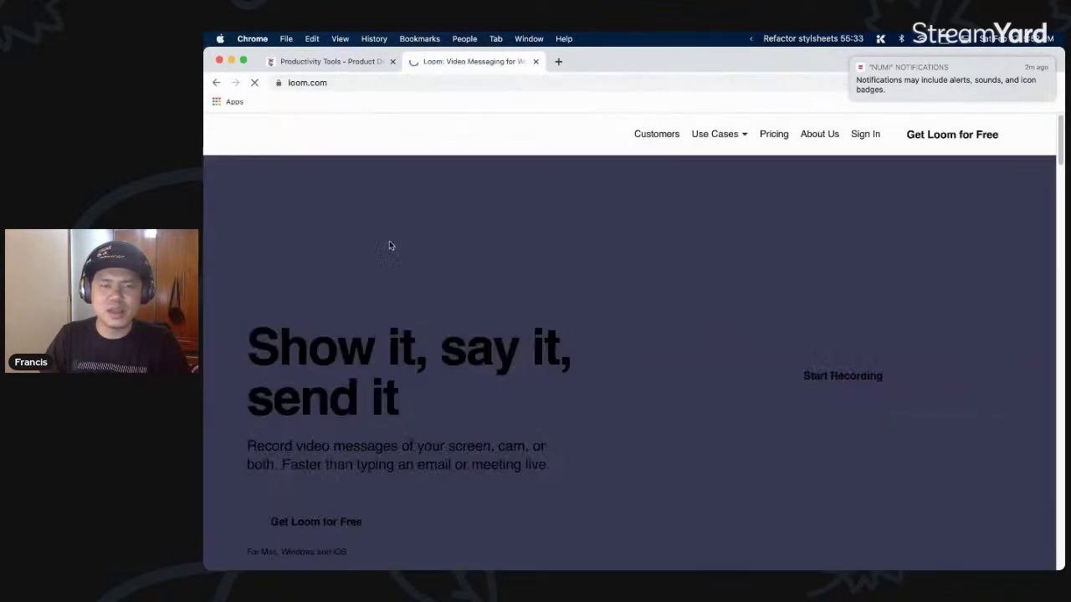
- Browse the Loom homepage and go to its Pricing page
scroll(519, 280, "down", 10)
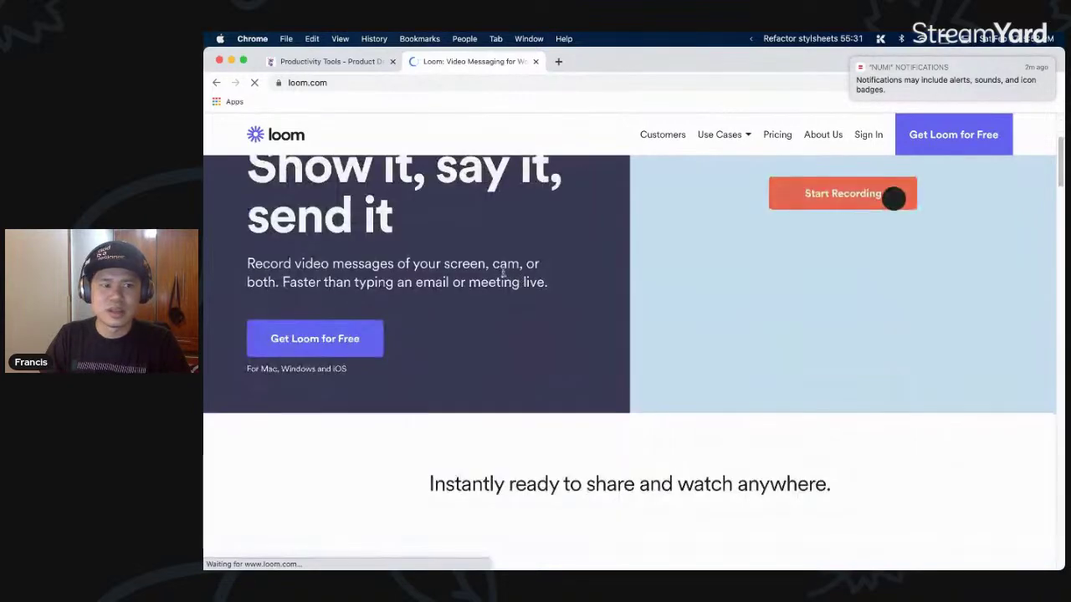
scroll(601, 321, "up", 3)
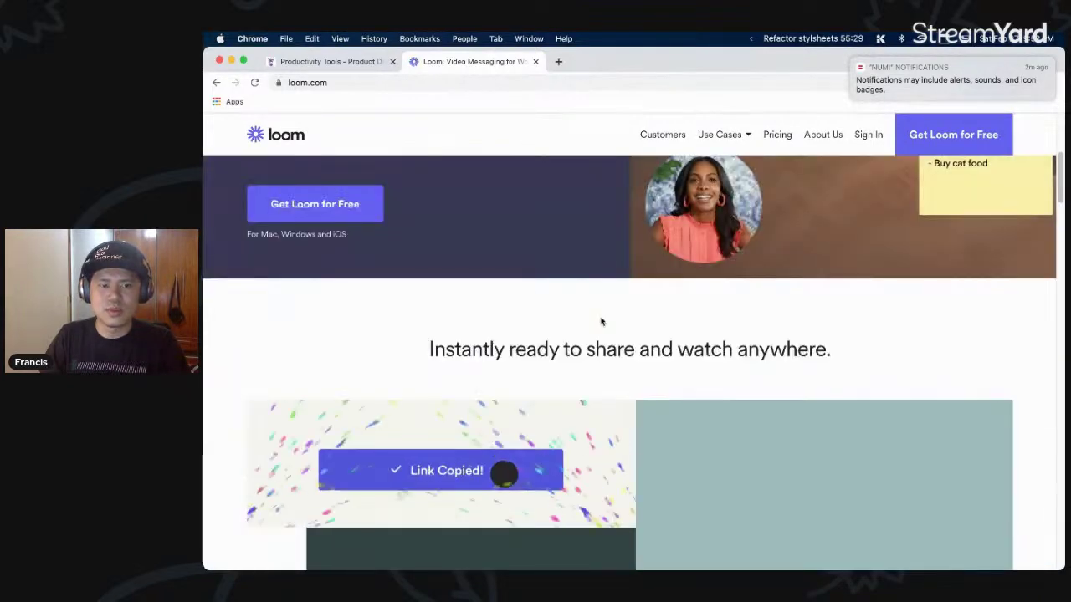
scroll(600, 321, "down", 8)
scroll(601, 321, "up", 3)
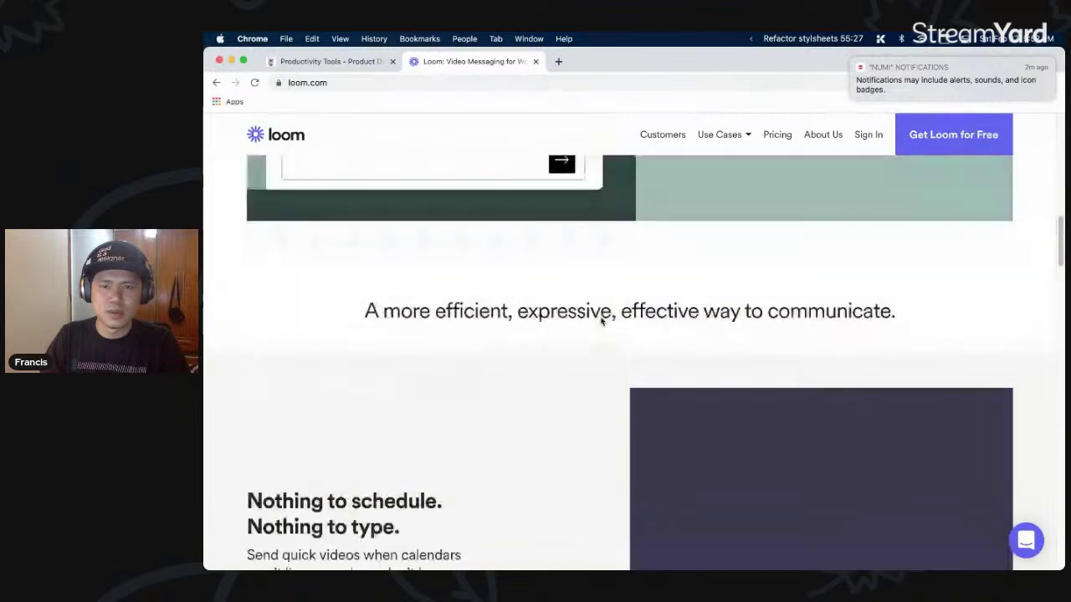
left_click(777, 134)
- Highlight the free plan's 'Up to 5 mins recording length' limit, then close the Loom tab
scroll(529, 299, "down", 3)
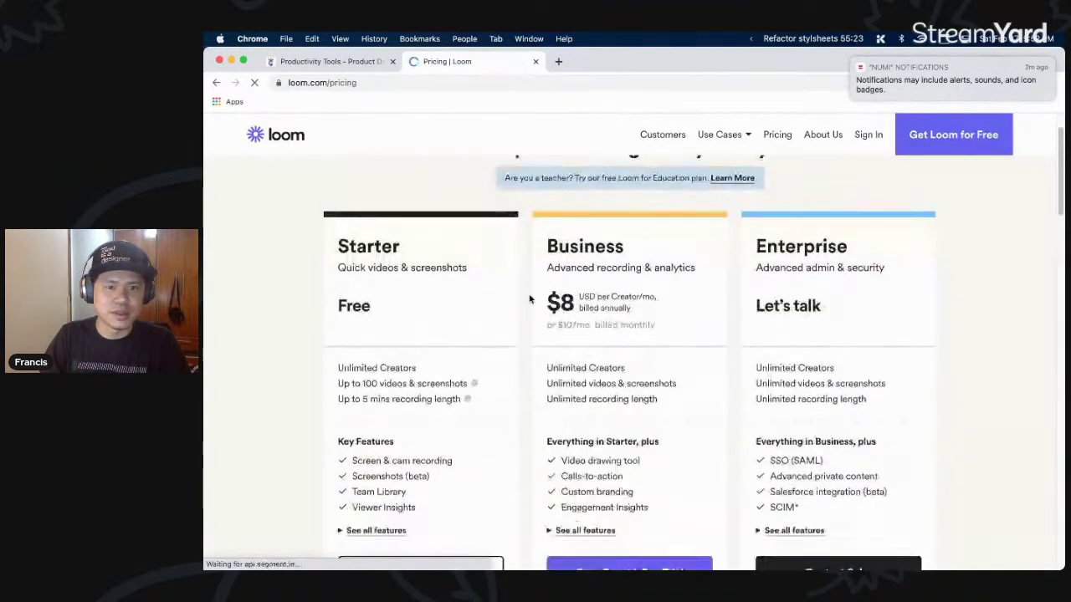
scroll(530, 299, "down", 1)
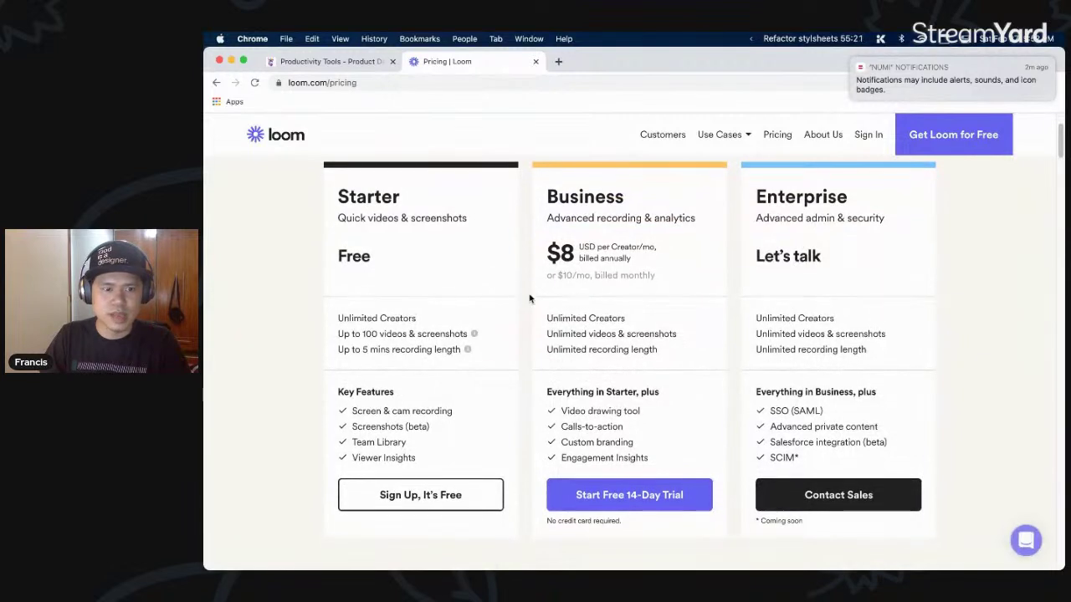
left_click_drag(340, 349, 461, 350)
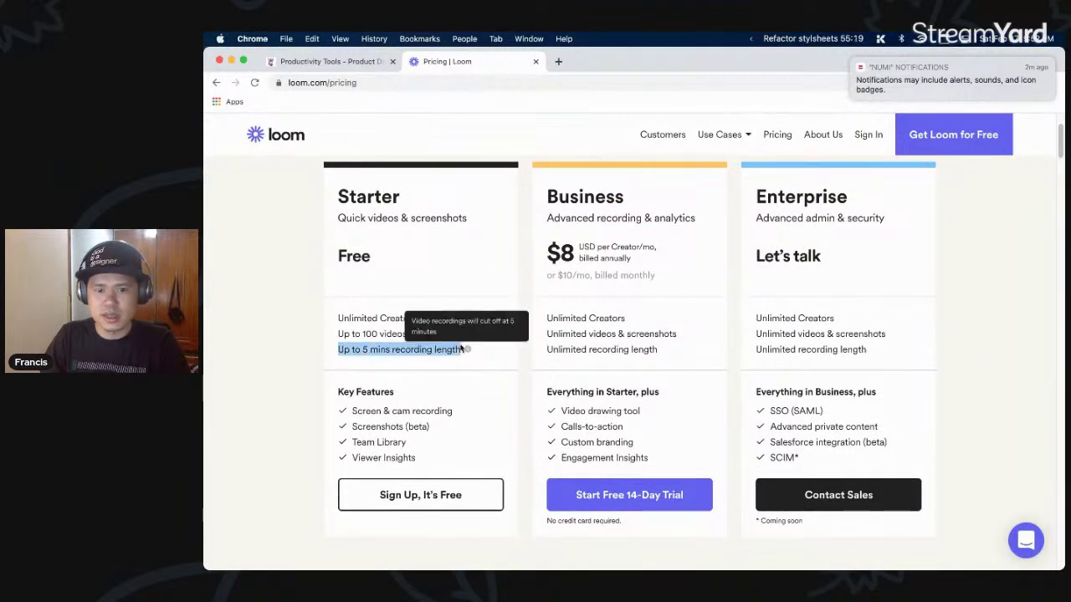
left_click_drag(671, 348, 619, 312)
scroll(269, 290, "down", 1)
left_click(292, 277)
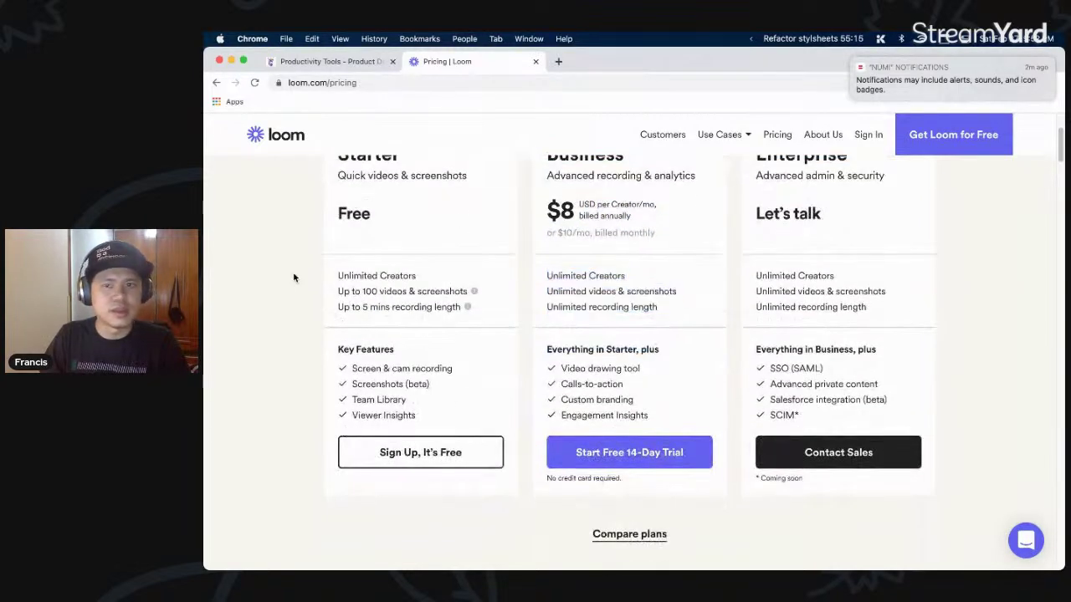
key("super+w")
- Highlight the iStat Menus heading and quit the Effortless timer from its menu-bar menu
scroll(498, 349, "down", 5)
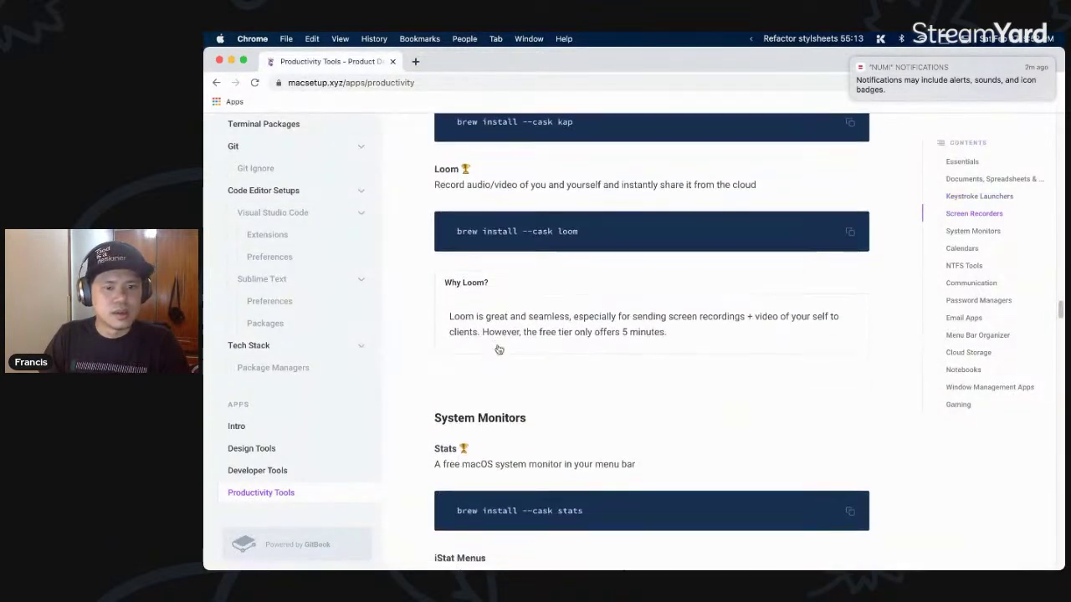
scroll(499, 338, "down", 1)
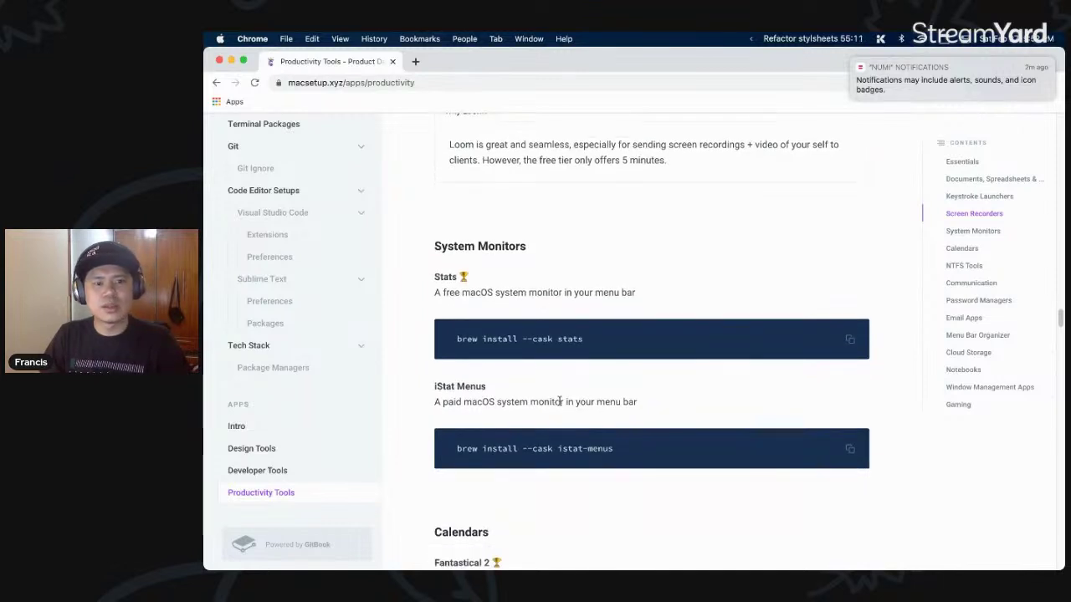
left_click_drag(435, 385, 508, 387)
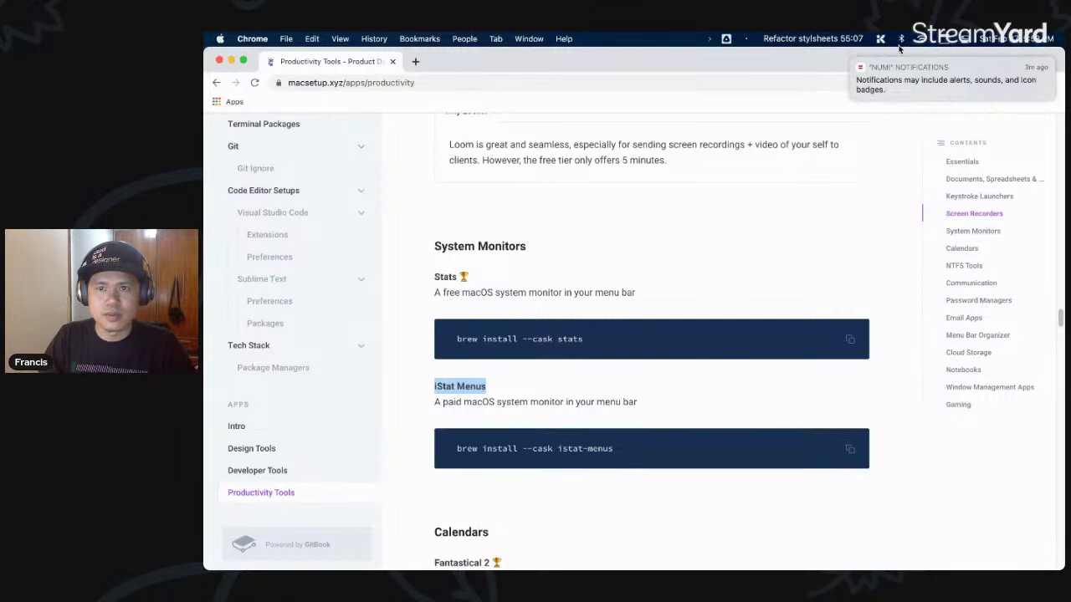
left_click(816, 39)
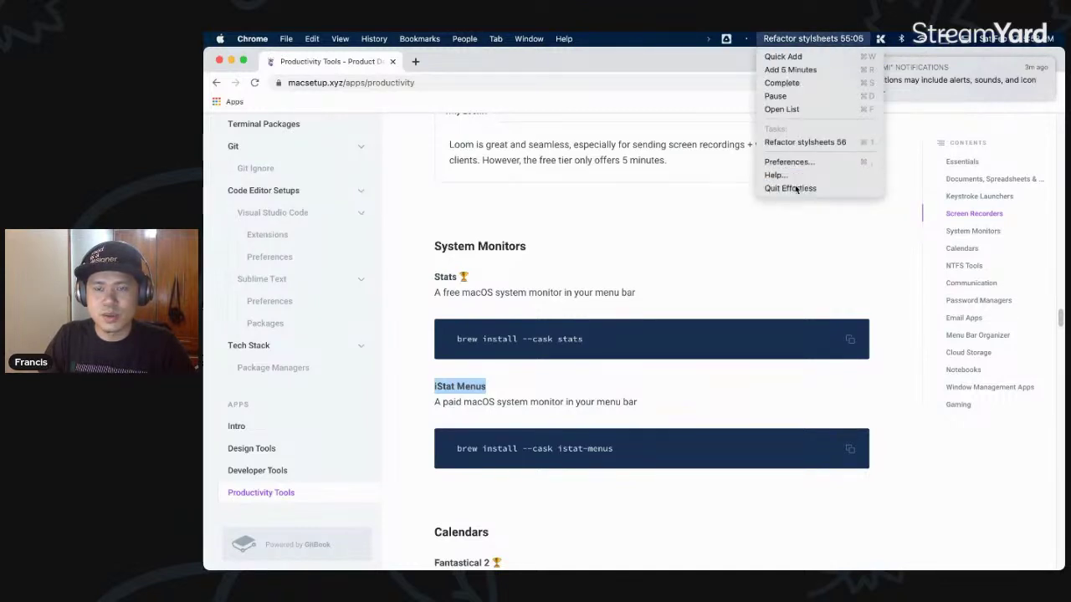
left_click(790, 188)
- Launch Stats via a 'sta' launcher search and allow the downloaded app to open
key("super+space")
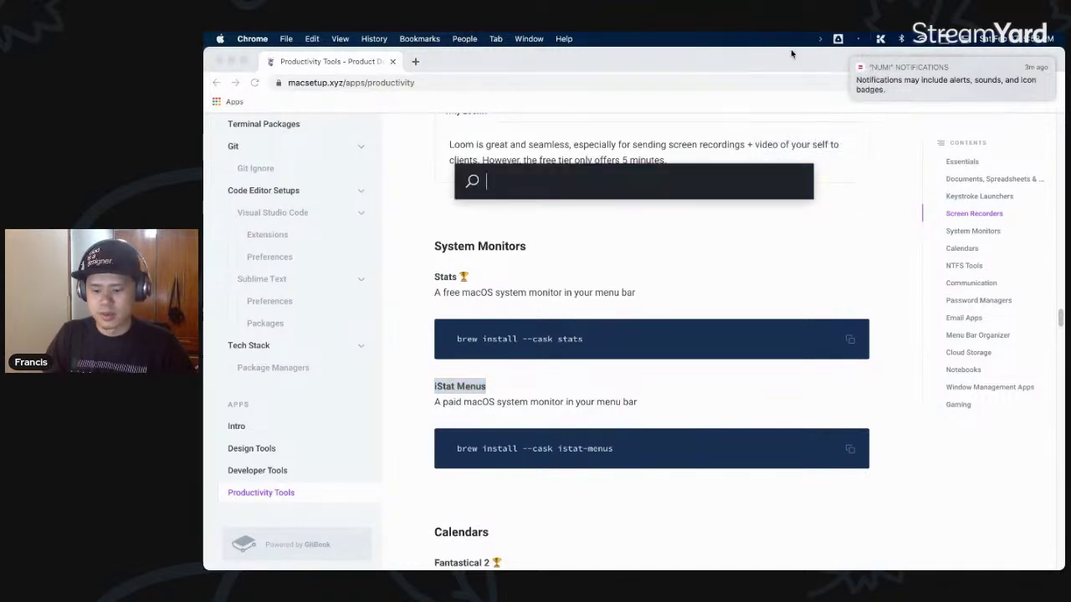
type("sta")
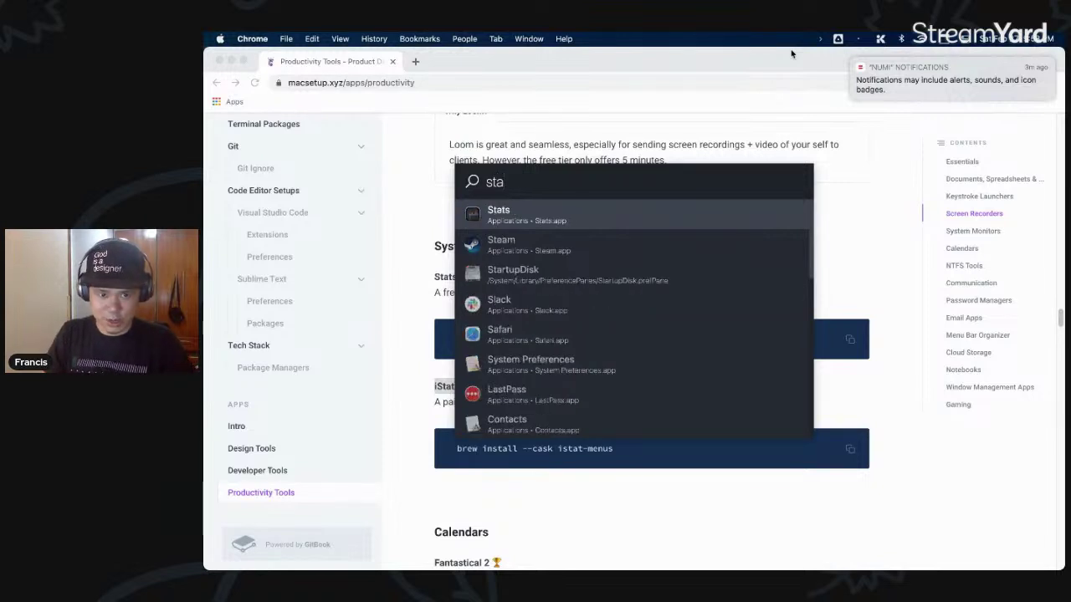
key("Return")
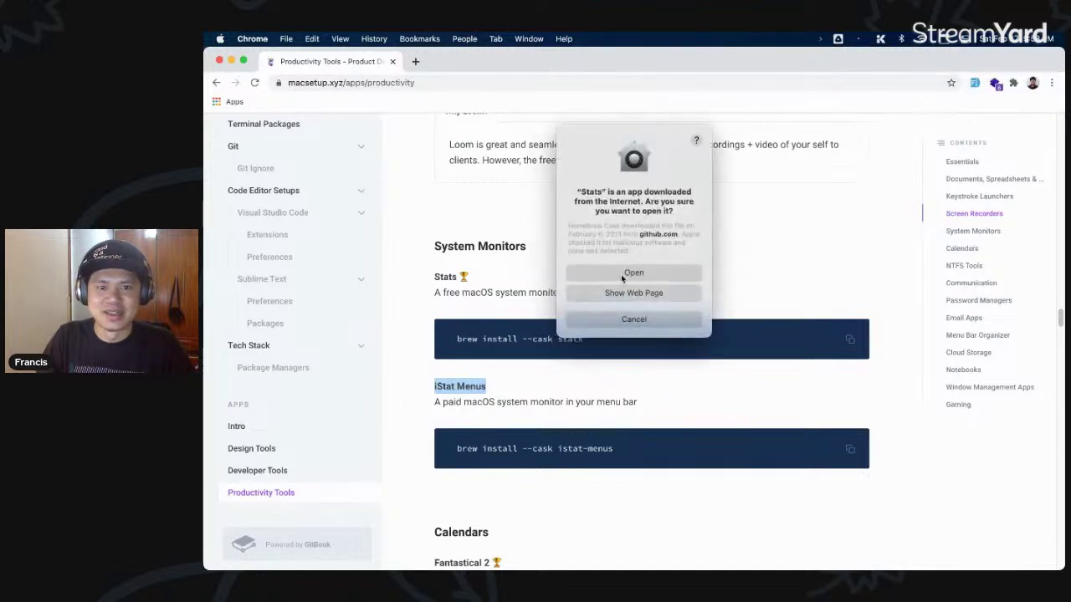
left_click(633, 274)
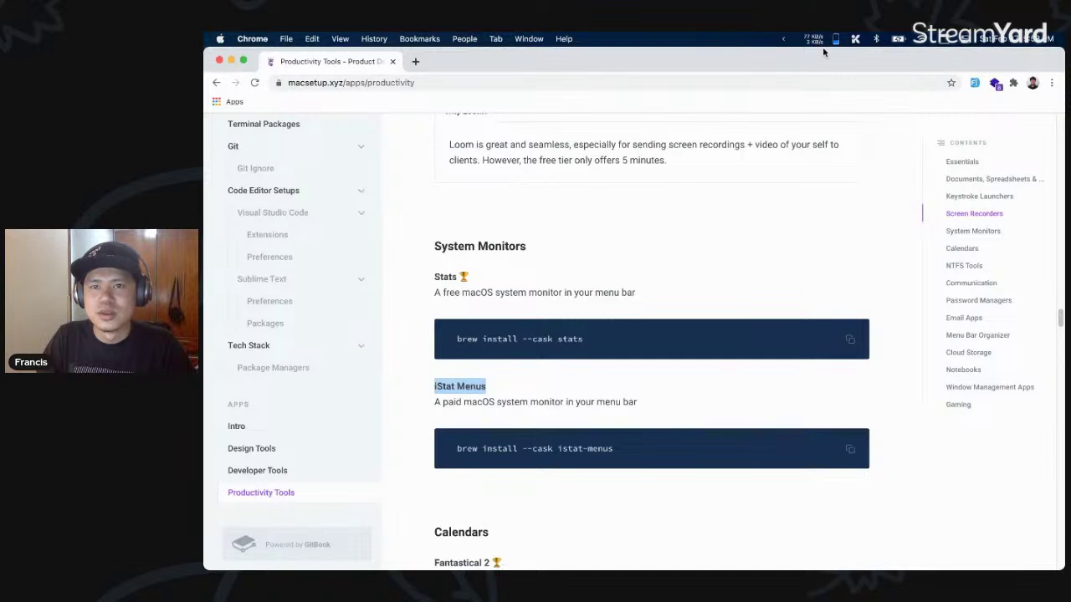
left_click(822, 42)
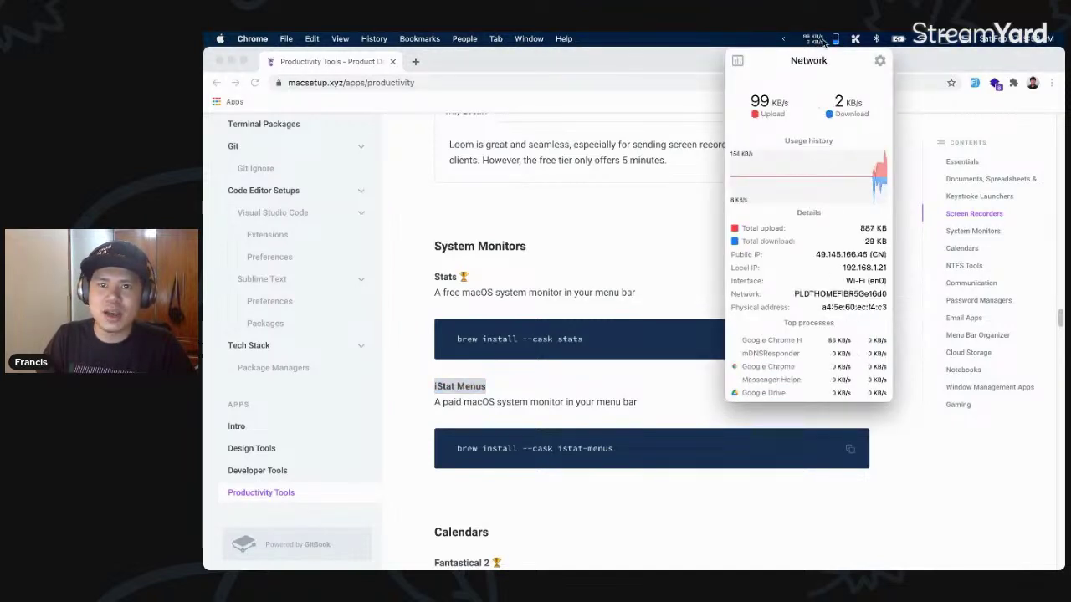
left_click(770, 44)
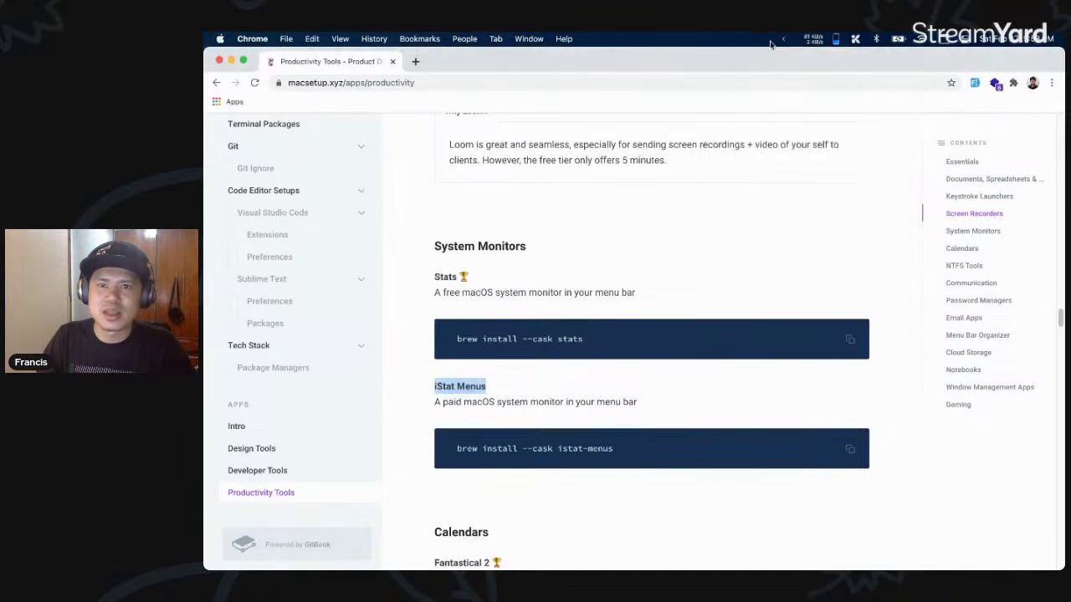
left_click(816, 41)
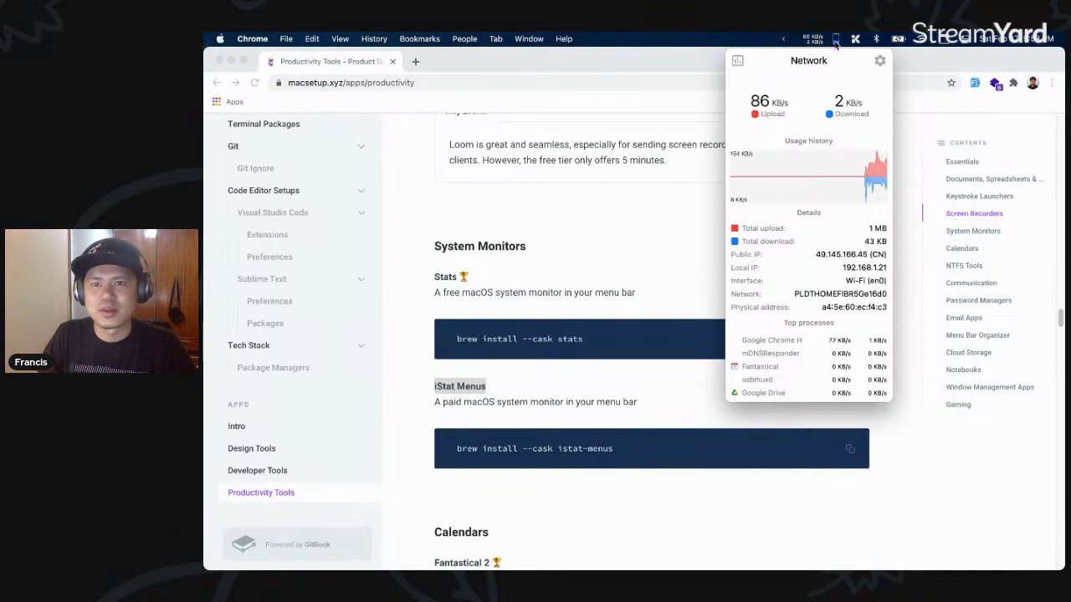
left_click(836, 42)
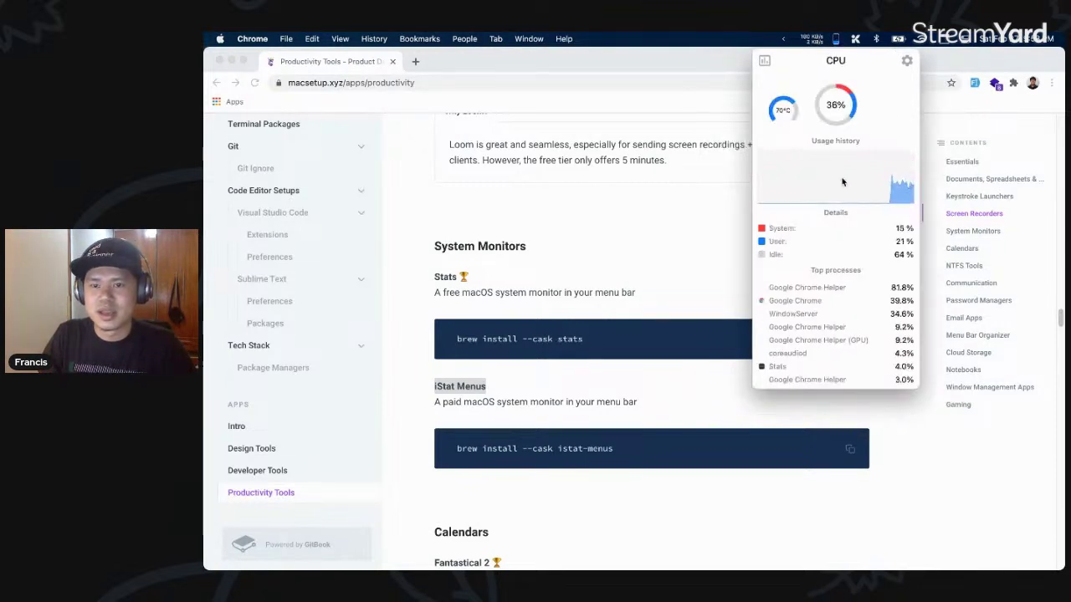
left_click(814, 42)
left_click(880, 62)
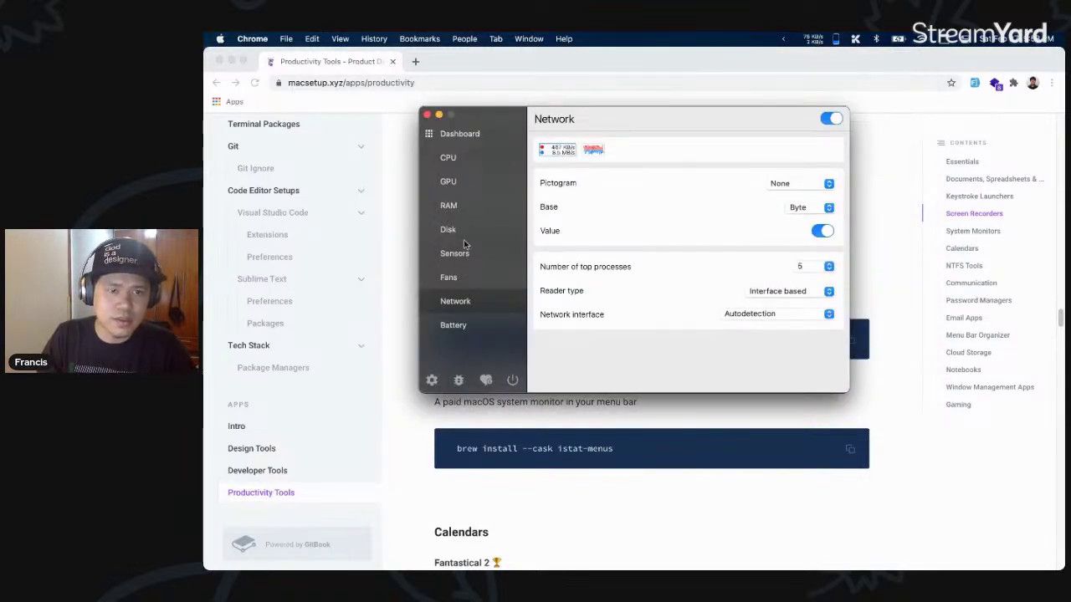
left_click(426, 114)
scroll(574, 267, "down", 5)
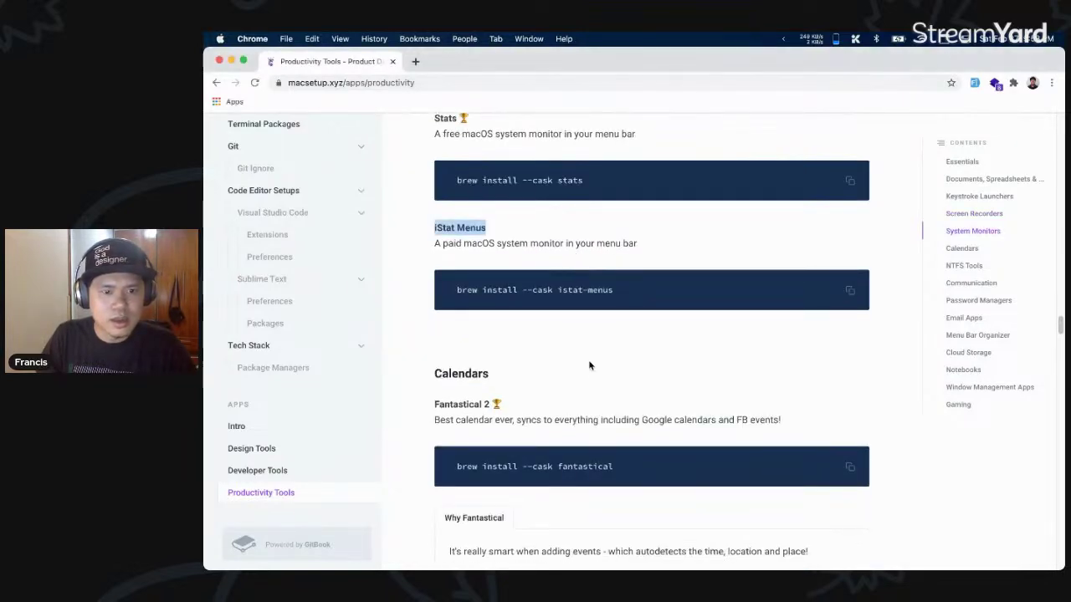
left_click(545, 340)
- Highlight the Fantastical 2 heading and description, then scroll to the Calendars section
left_click_drag(793, 338, 444, 311)
scroll(452, 310, "down", 1)
left_click(631, 258)
scroll(631, 259, "down", 2)
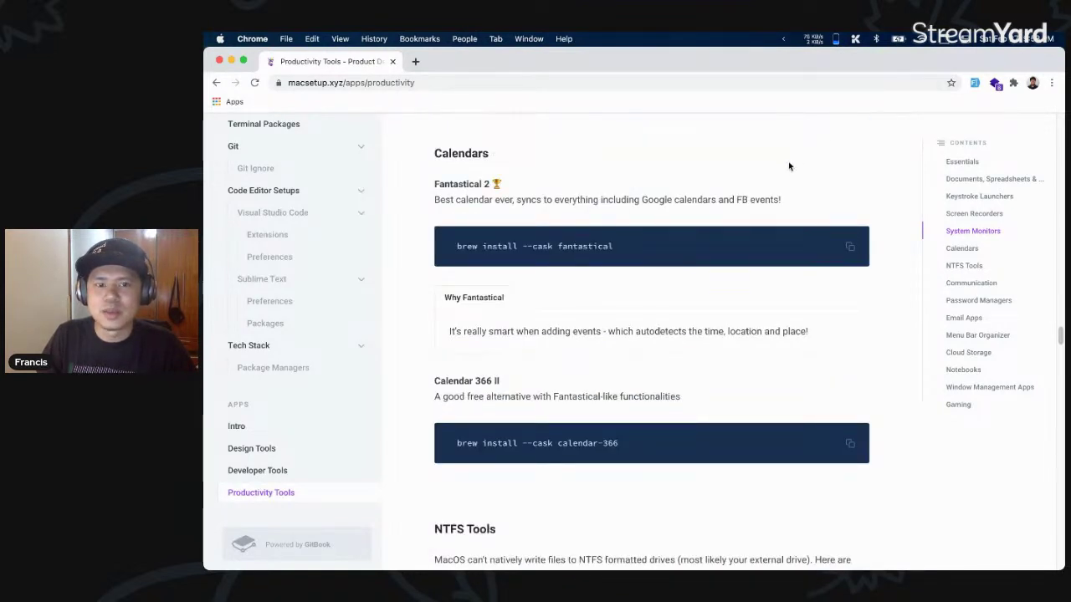
scroll(794, 161, "down", 1)
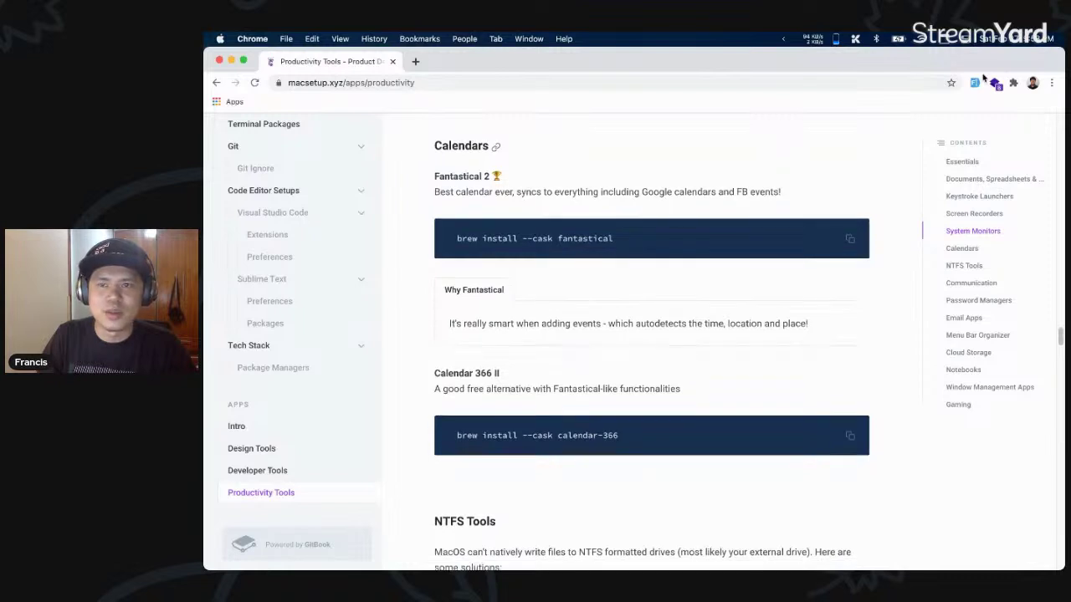
- In Fantastical's mini calendar, list events from Friday 26 February and view the S2E6 event details
left_click(943, 40)
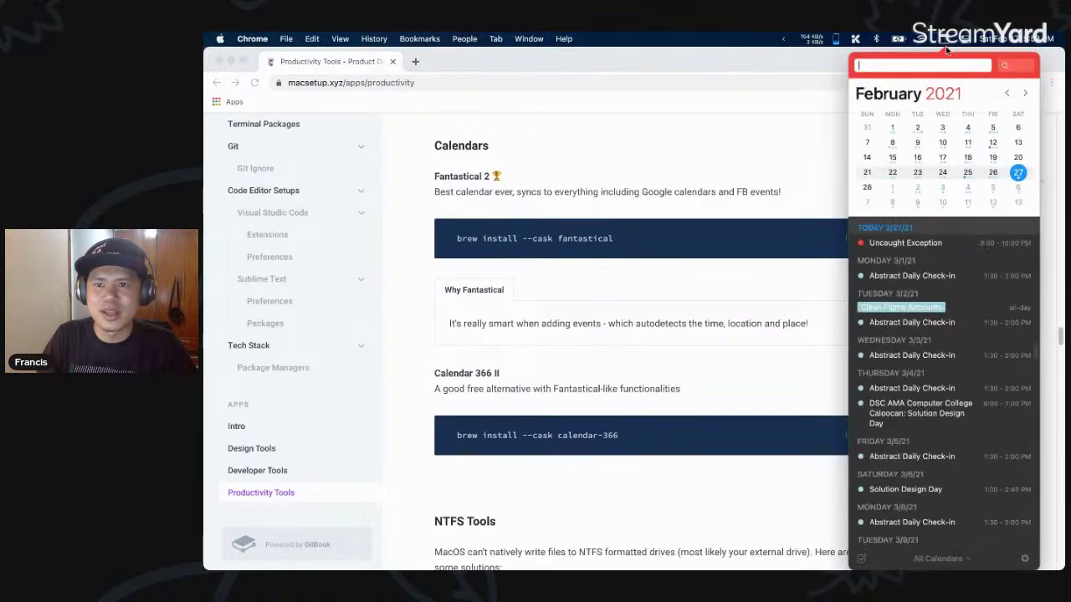
left_click(993, 173)
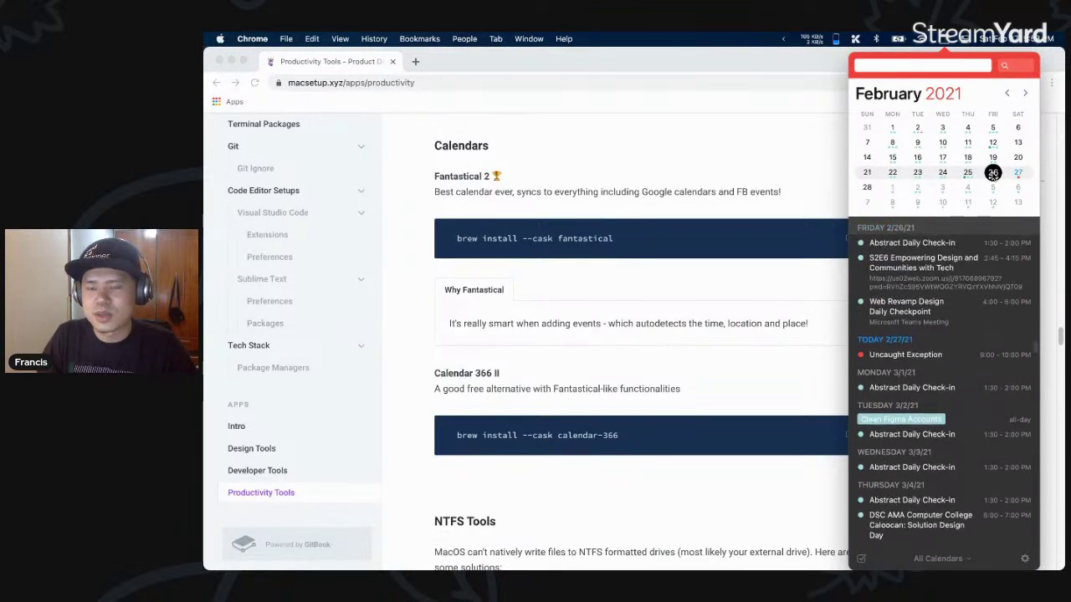
left_click(950, 307)
left_click(945, 276)
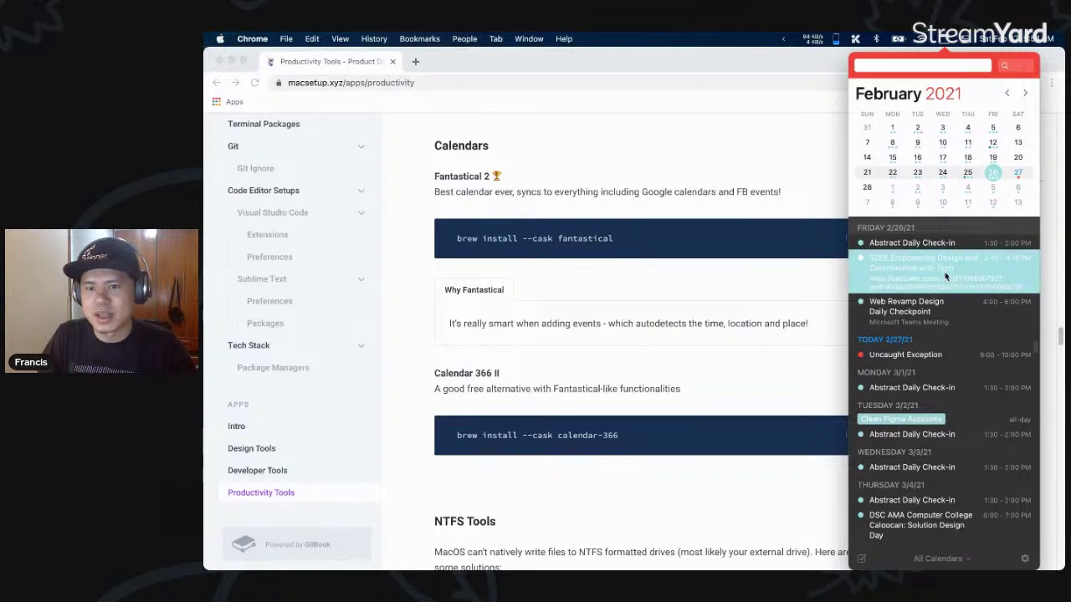
left_click(945, 276)
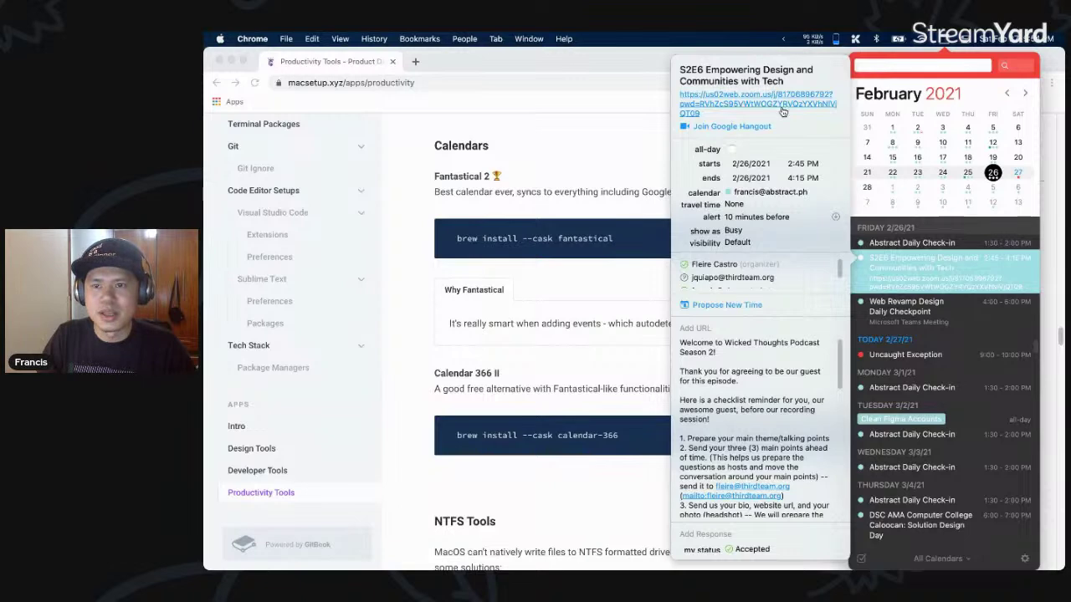
left_click(944, 42)
left_click(944, 42)
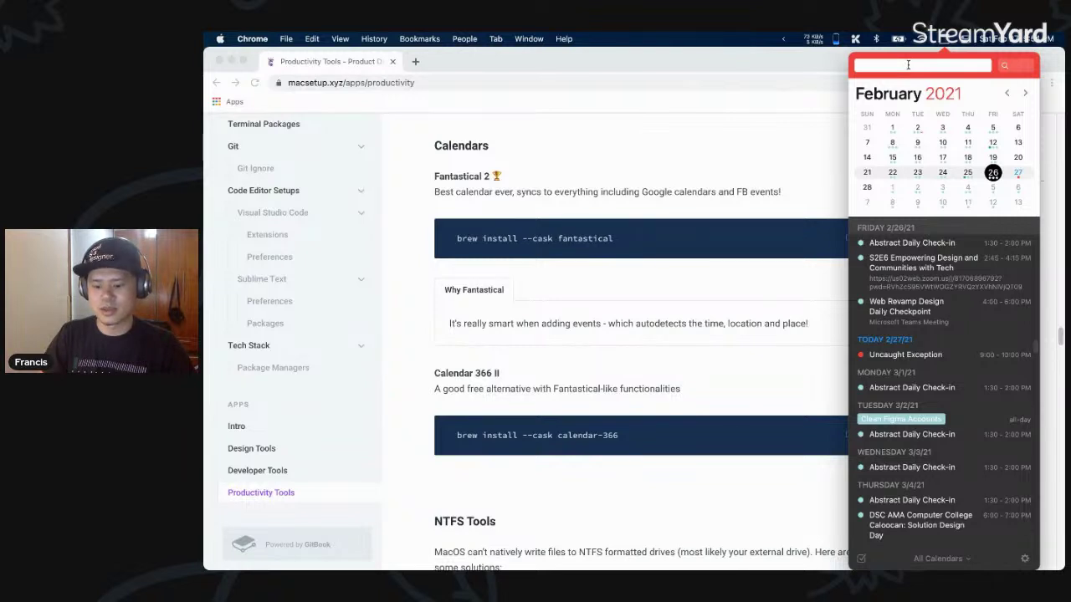
- Quick-add a lunch event at Ayala Center Cebu, 9pm on Thursday, then close the calendar
type("HAve lun")
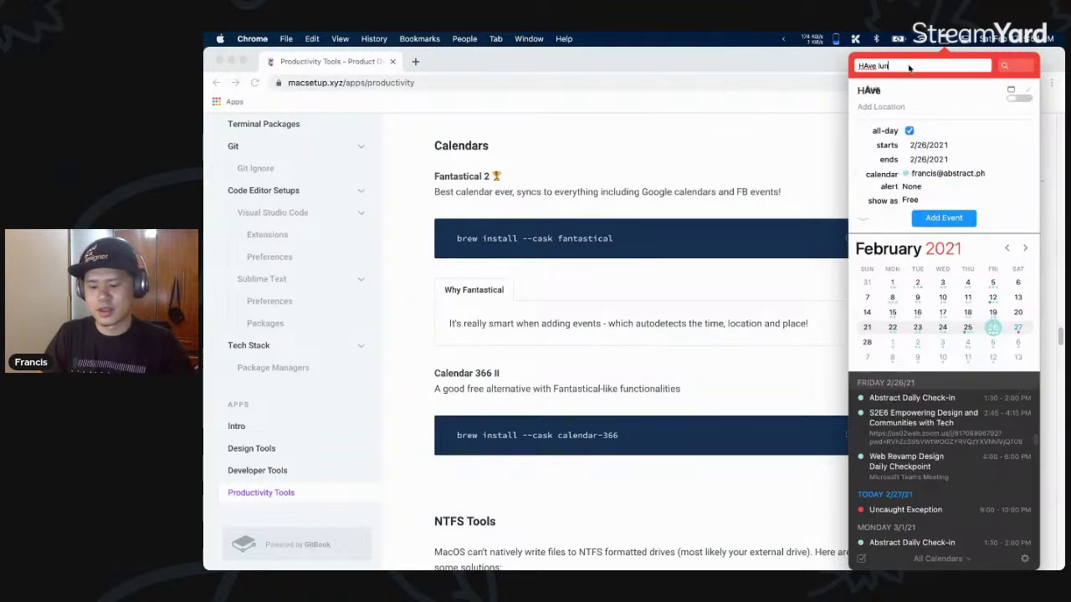
type("ch with Arnel")
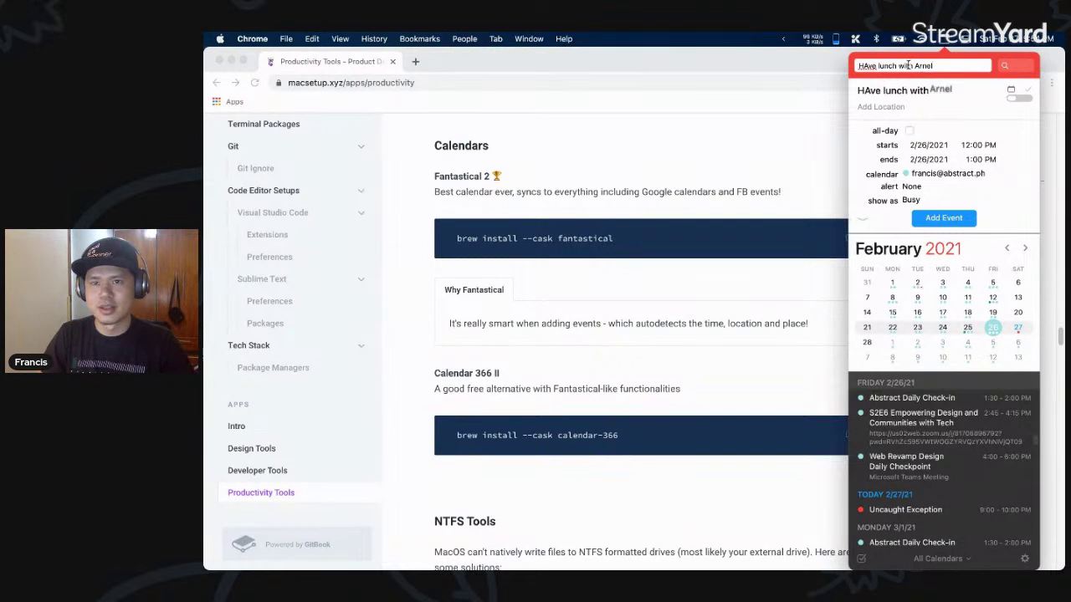
type("a")
key("super+Right")
type("in ayala cebuy")
key("BackSpace")
key("BackSpace")
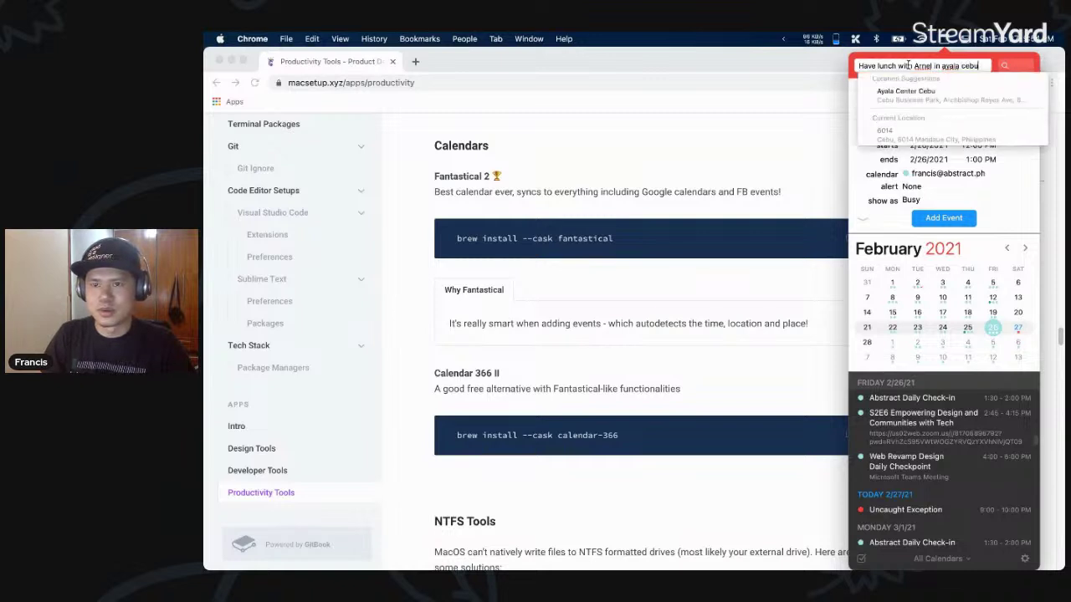
type("u")
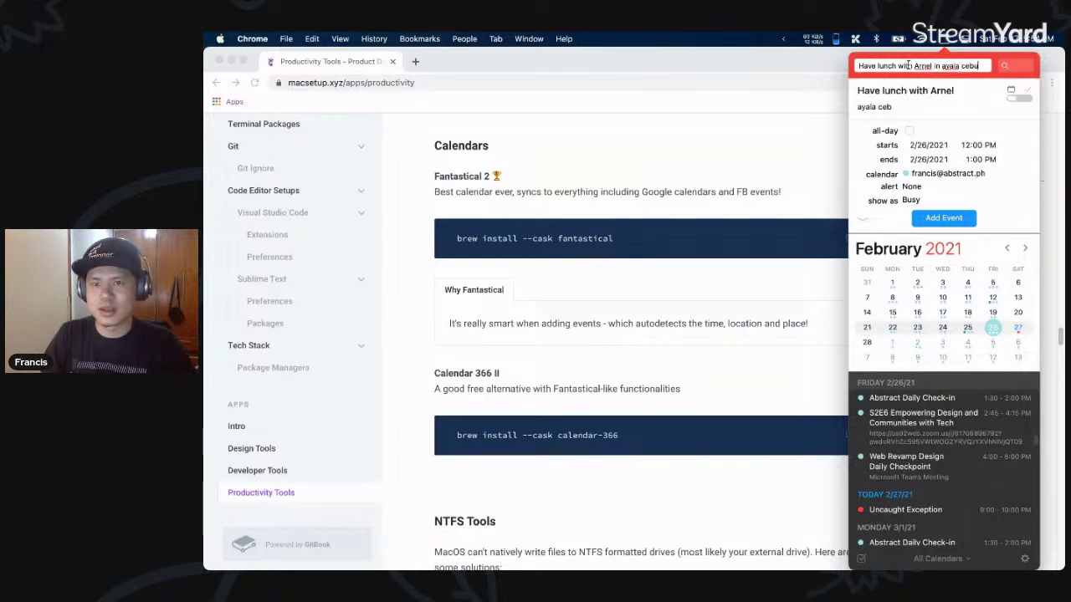
key("Down")
key("Return")
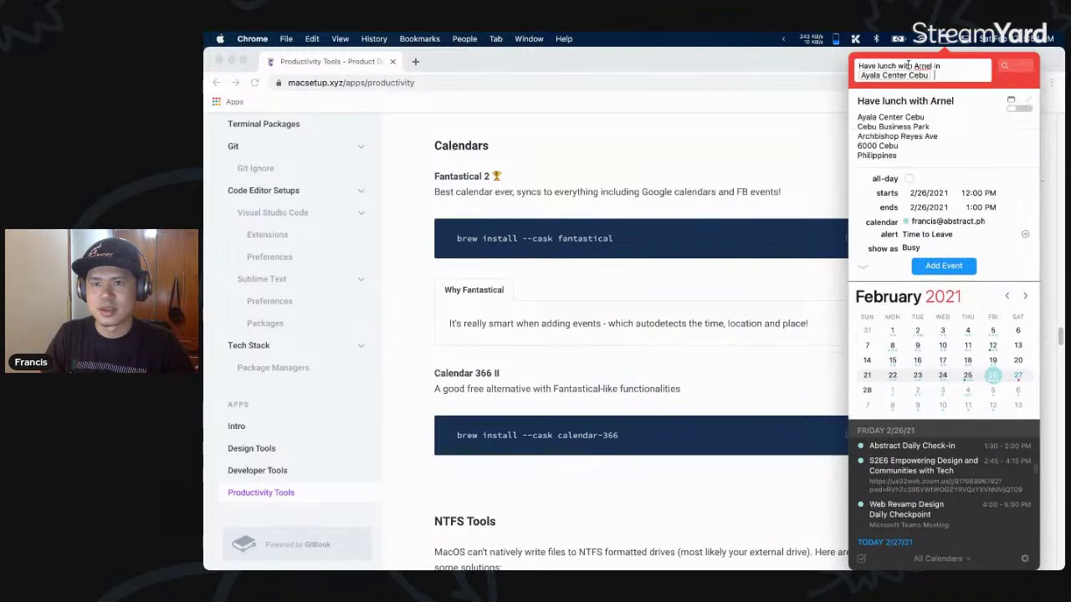
type("at 9pm on thurs")
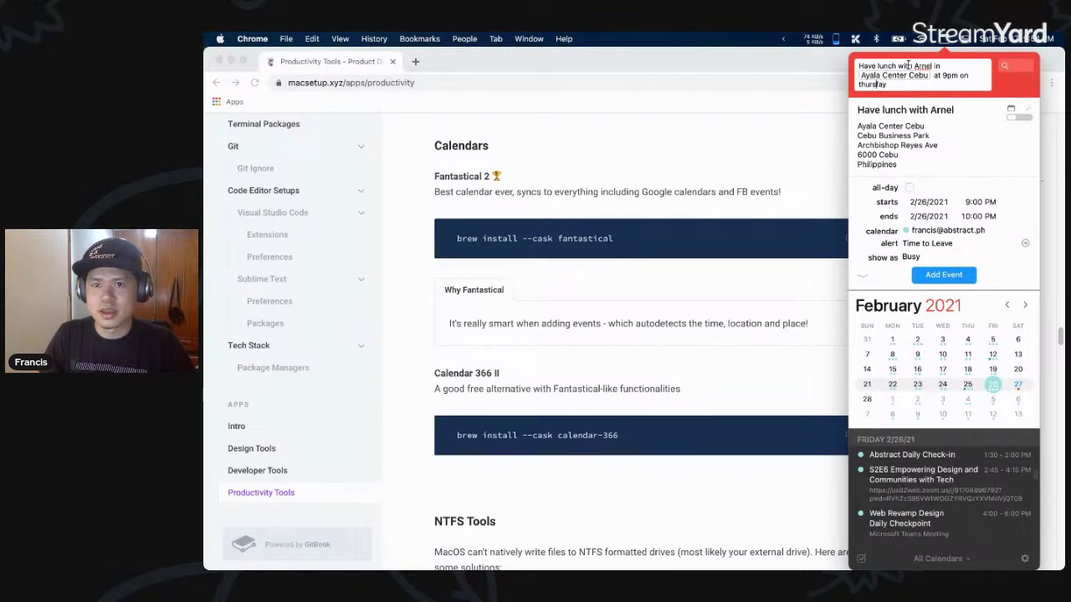
type("day")
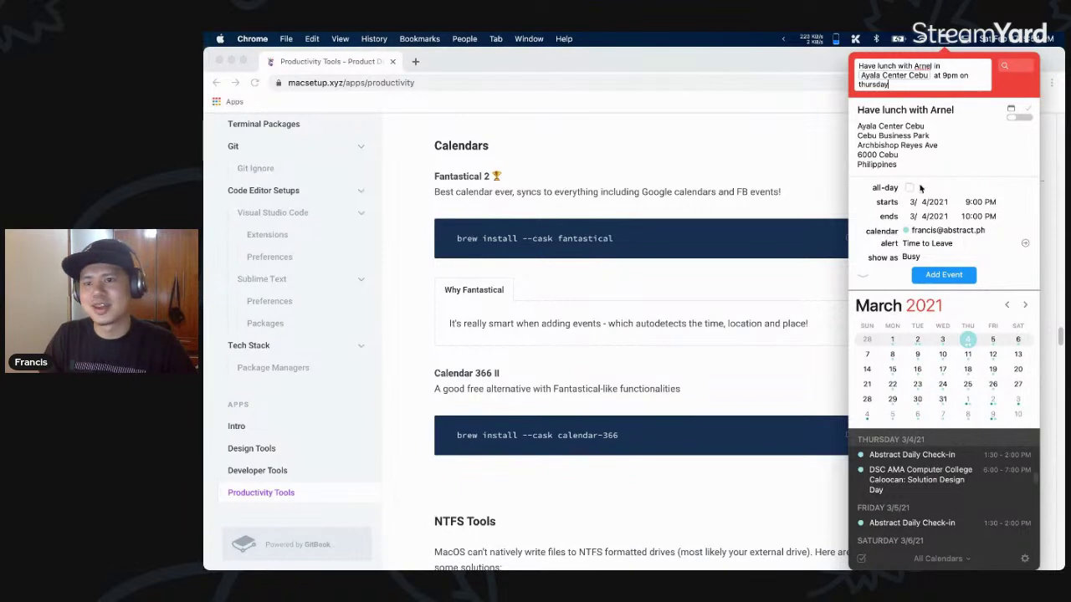
left_click(949, 280)
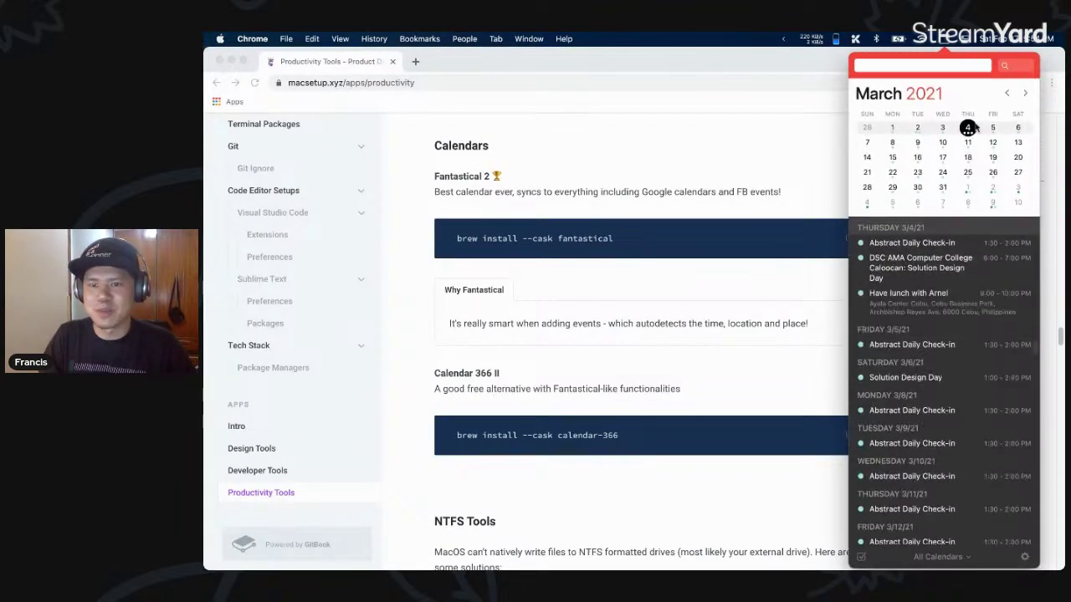
left_click(849, 161)
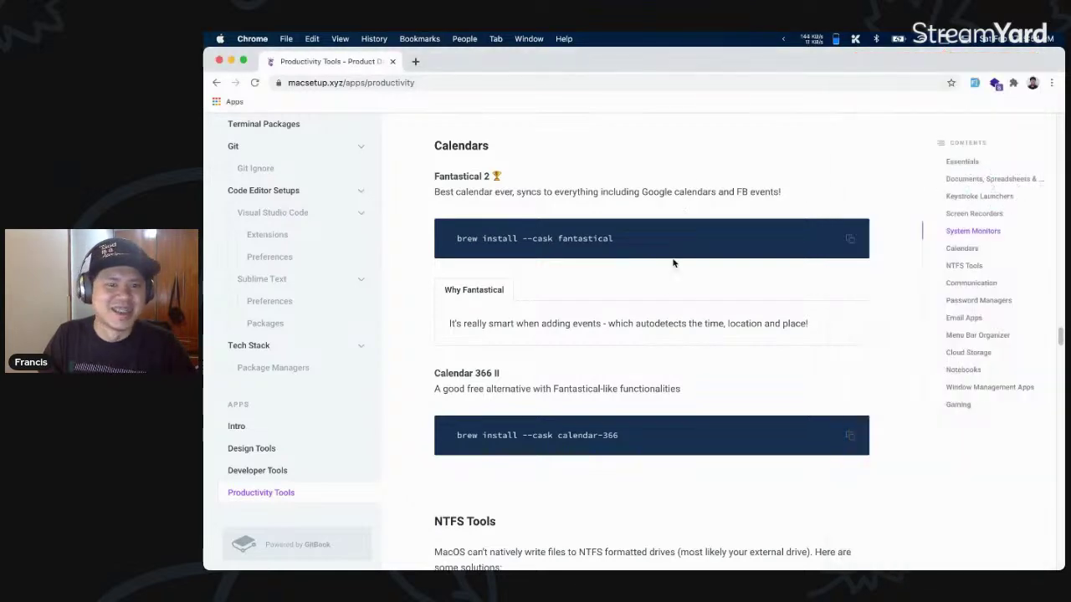
- Scroll down the productivity page, highlighting the Tuxera Disk Manager description along the way
scroll(653, 345, "down", 5)
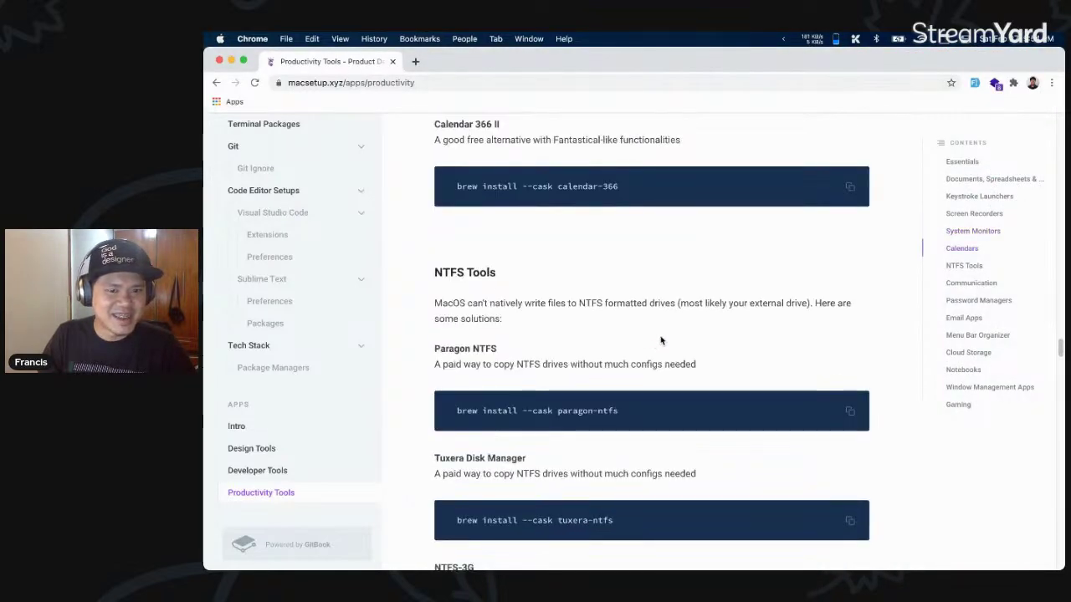
scroll(656, 339, "down", 2)
left_click_drag(674, 330, 439, 279)
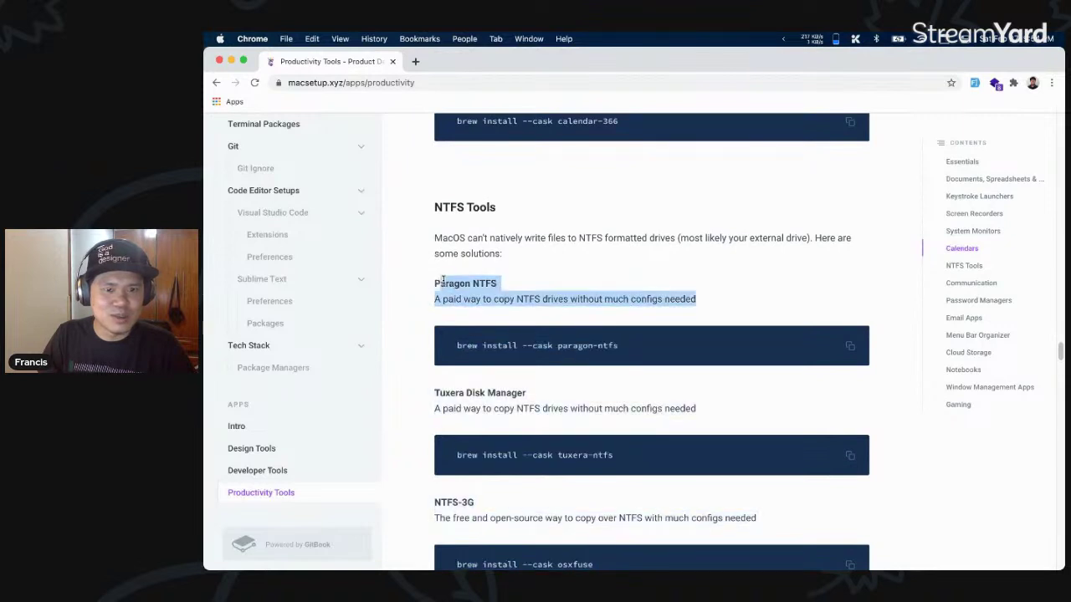
left_click_drag(694, 409, 468, 387)
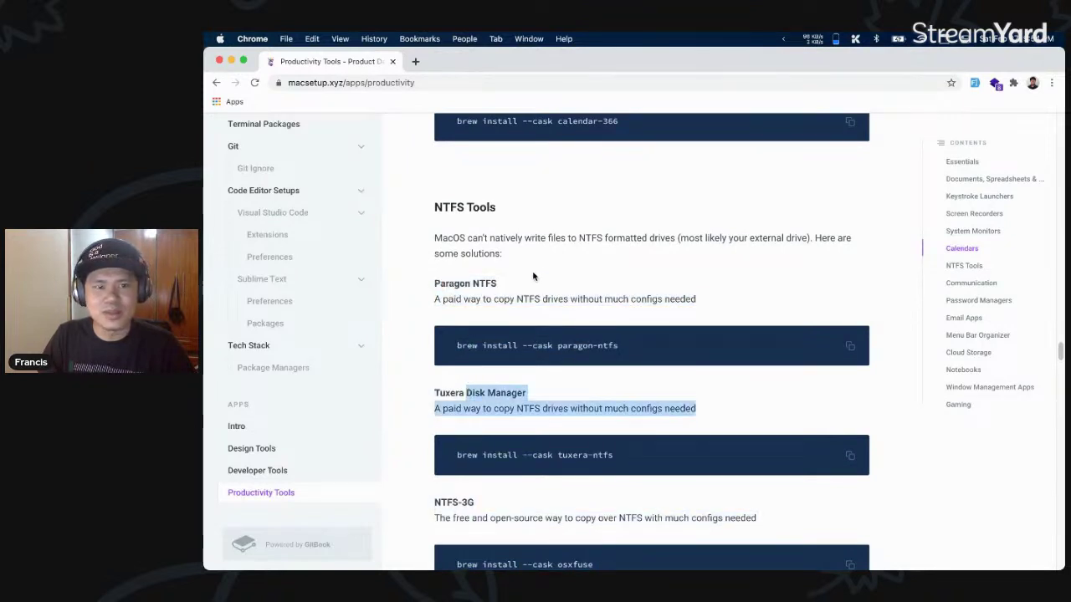
left_click(567, 258)
scroll(574, 254, "down", 1)
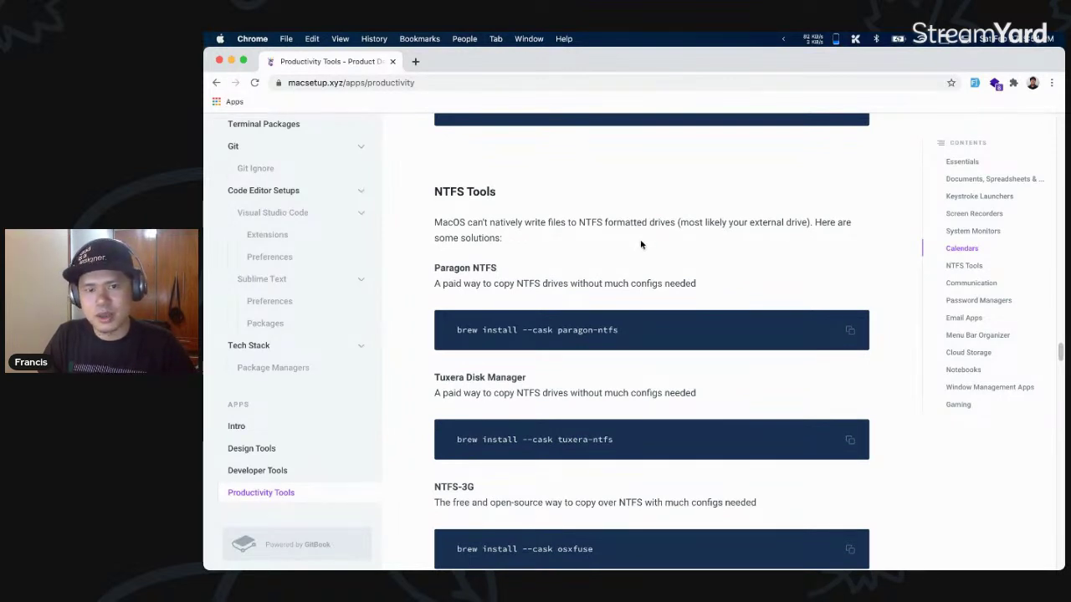
scroll(618, 235, "down", 5)
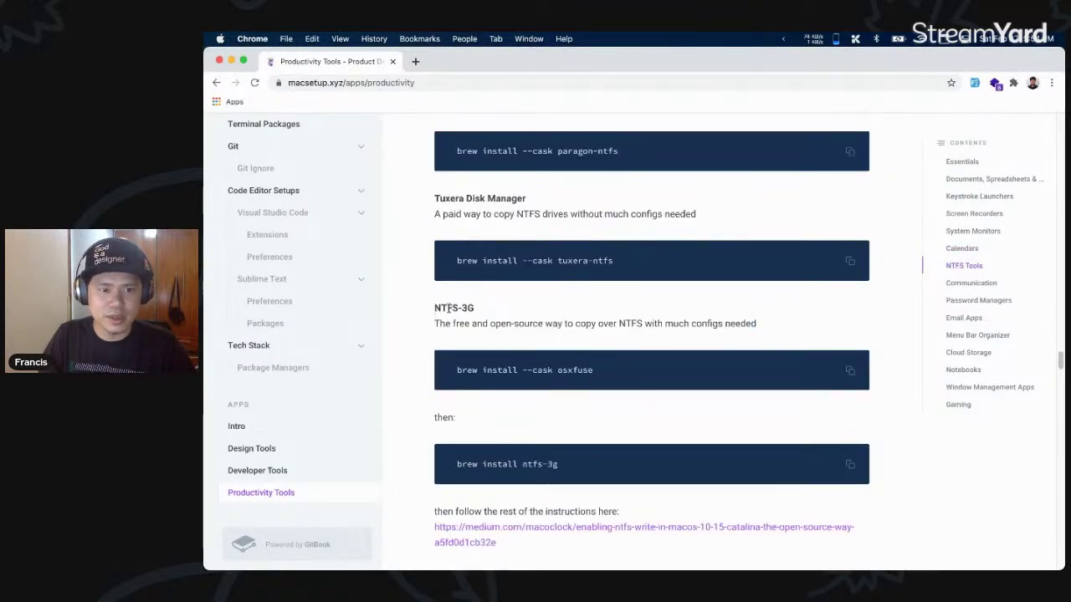
left_click_drag(475, 309, 626, 349)
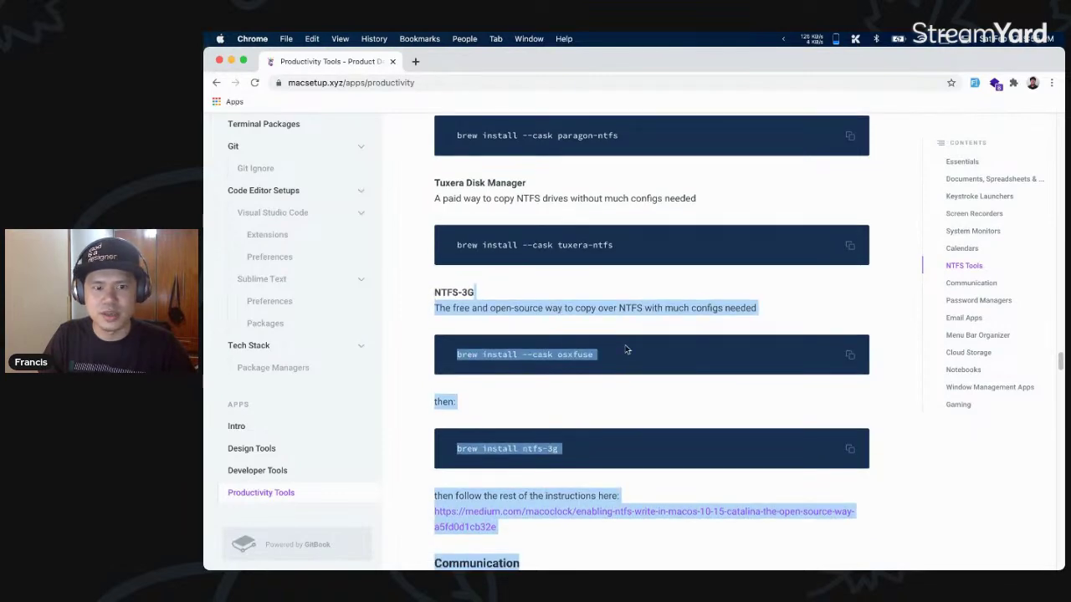
- Continue into Password Managers and highlight the 1Password heading
scroll(626, 349, "down", 6)
scroll(595, 337, "down", 5)
scroll(624, 262, "down", 7)
scroll(692, 307, "down", 5)
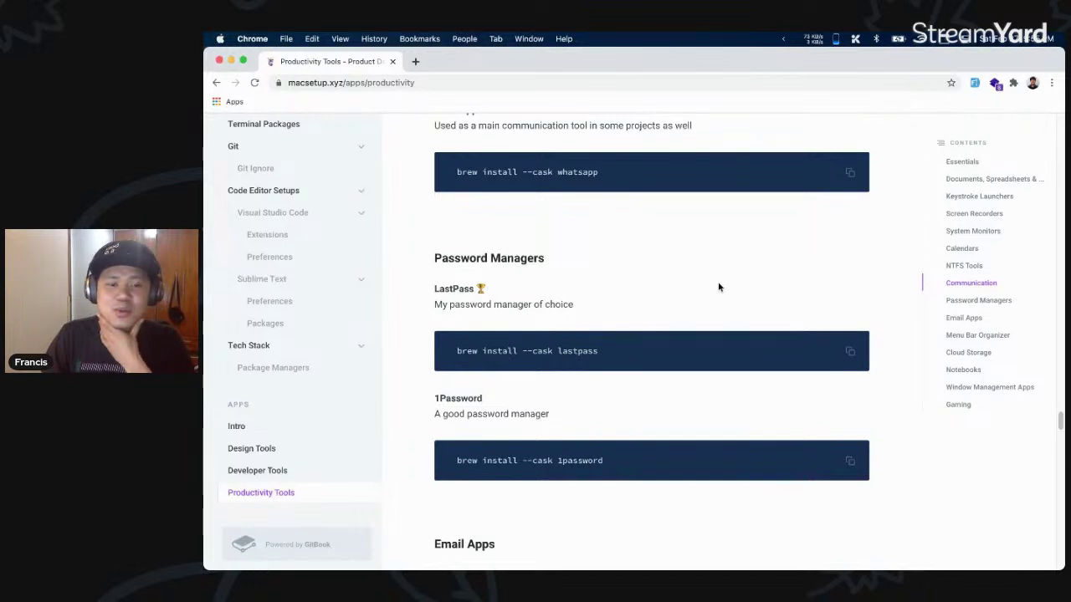
scroll(694, 285, "down", 1)
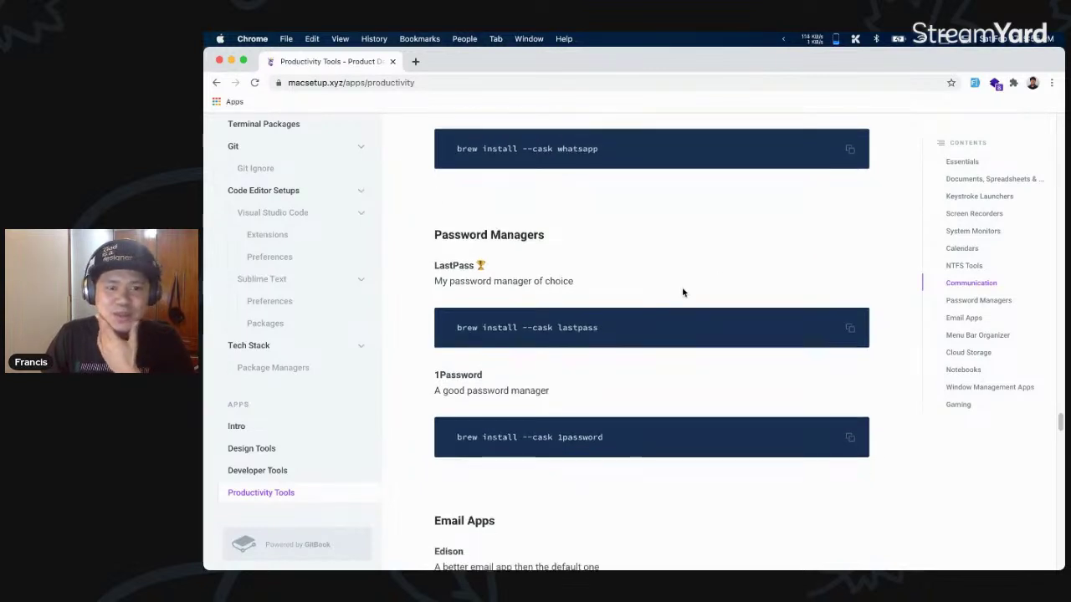
scroll(667, 287, "down", 1)
left_click_drag(484, 337, 438, 336)
left_click(435, 336)
double_click(451, 336)
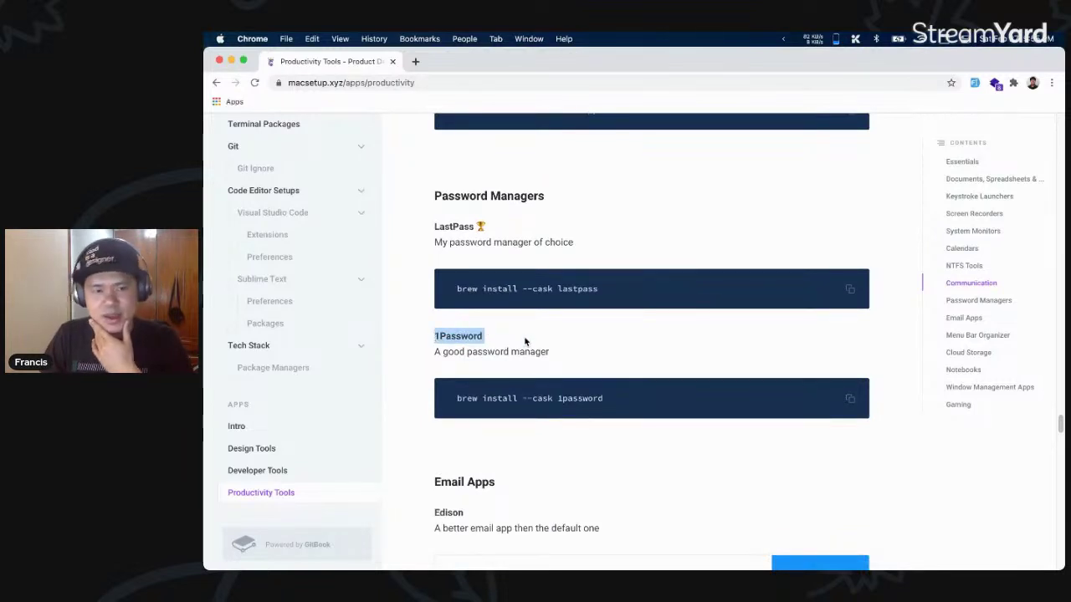
left_click(473, 346)
left_click_drag(436, 335, 498, 338)
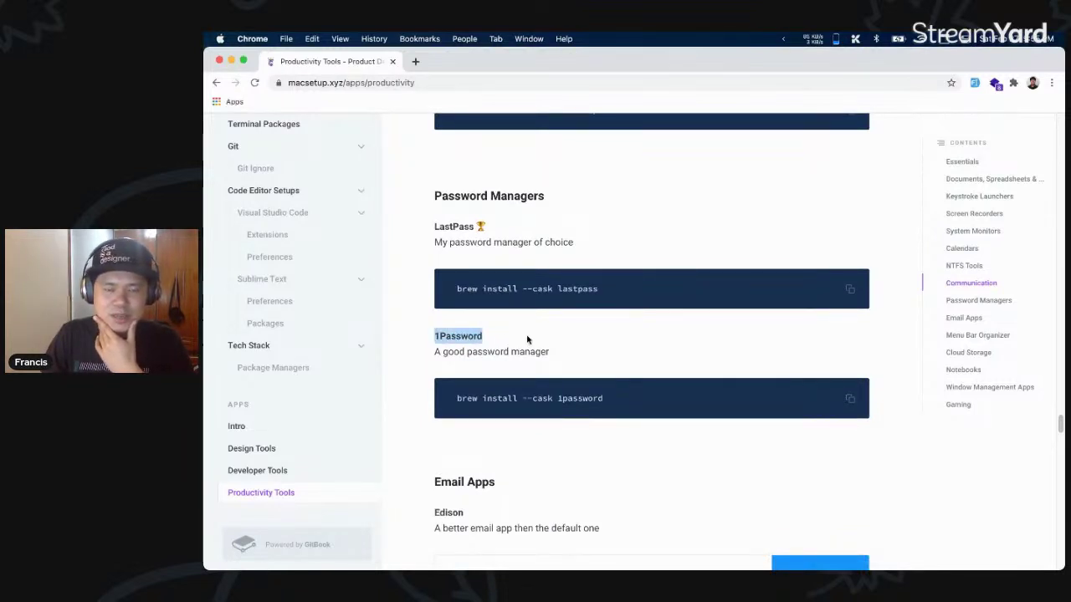
scroll(612, 352, "down", 3)
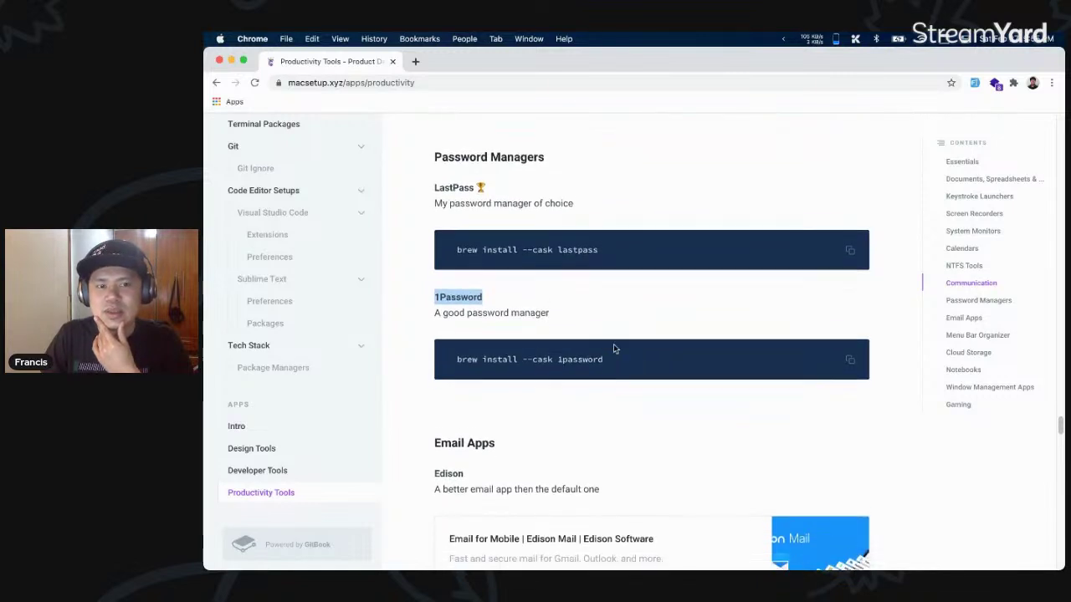
left_click(578, 299)
- Scroll past Email Apps (Edison, Airmail, Spark) to the Menu Bar Organizer section
scroll(581, 298, "down", 5)
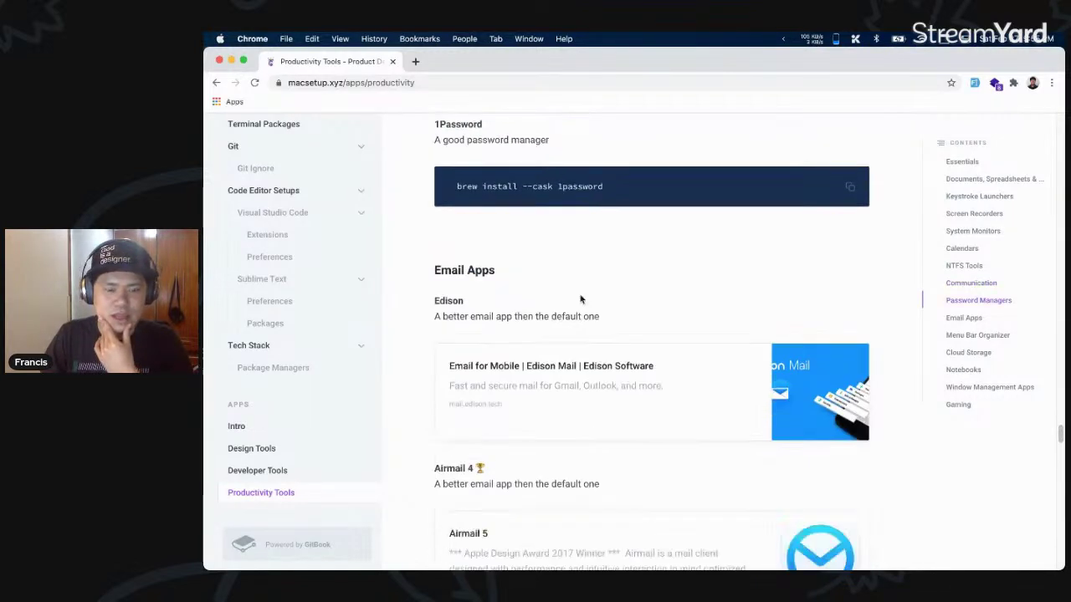
scroll(574, 292, "down", 4)
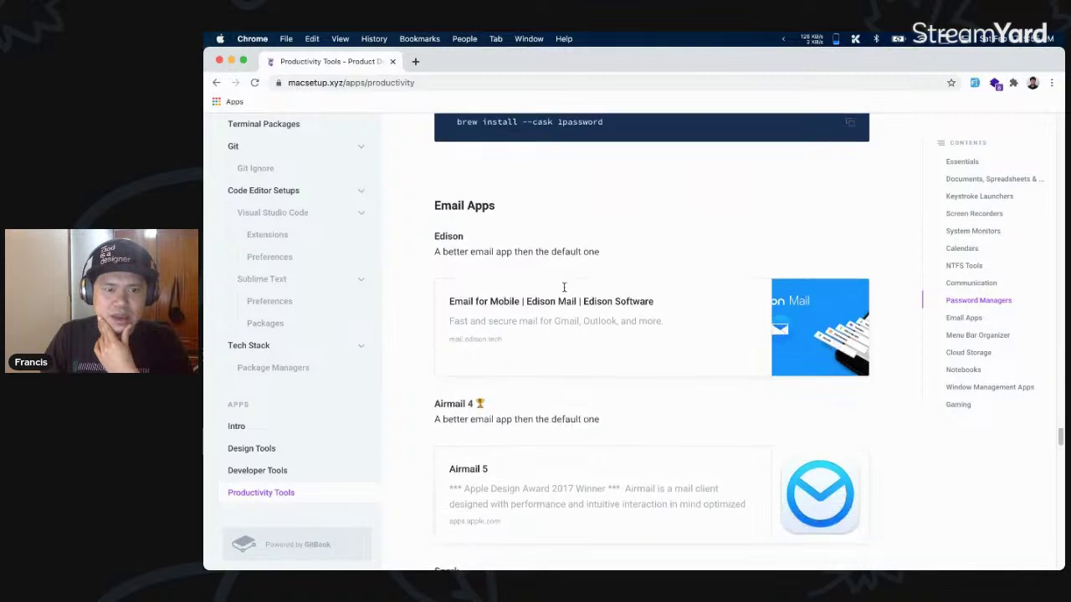
scroll(565, 292, "down", 1)
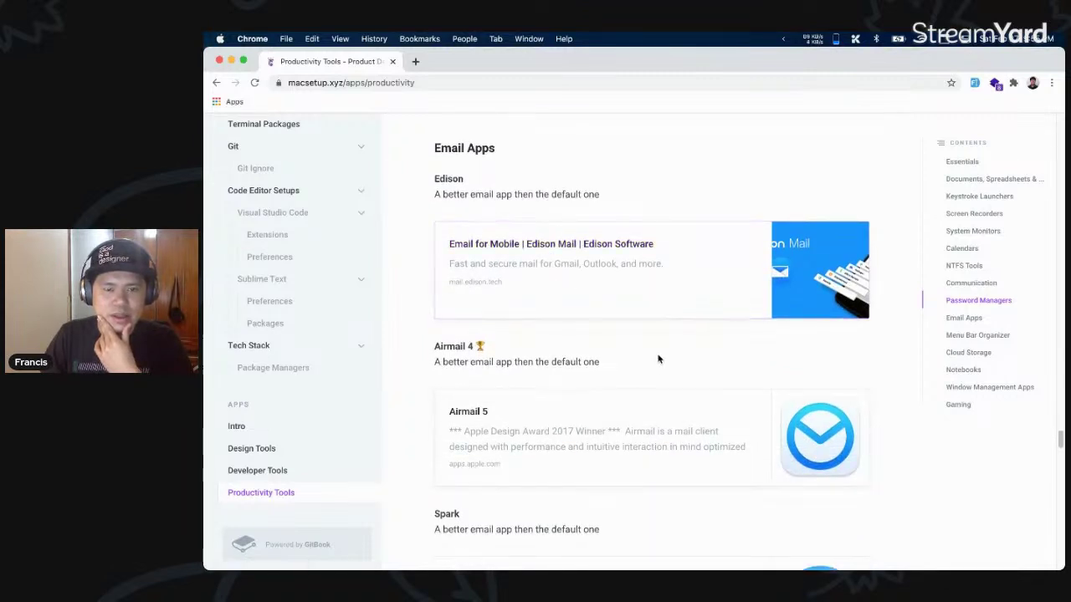
scroll(658, 358, "down", 1)
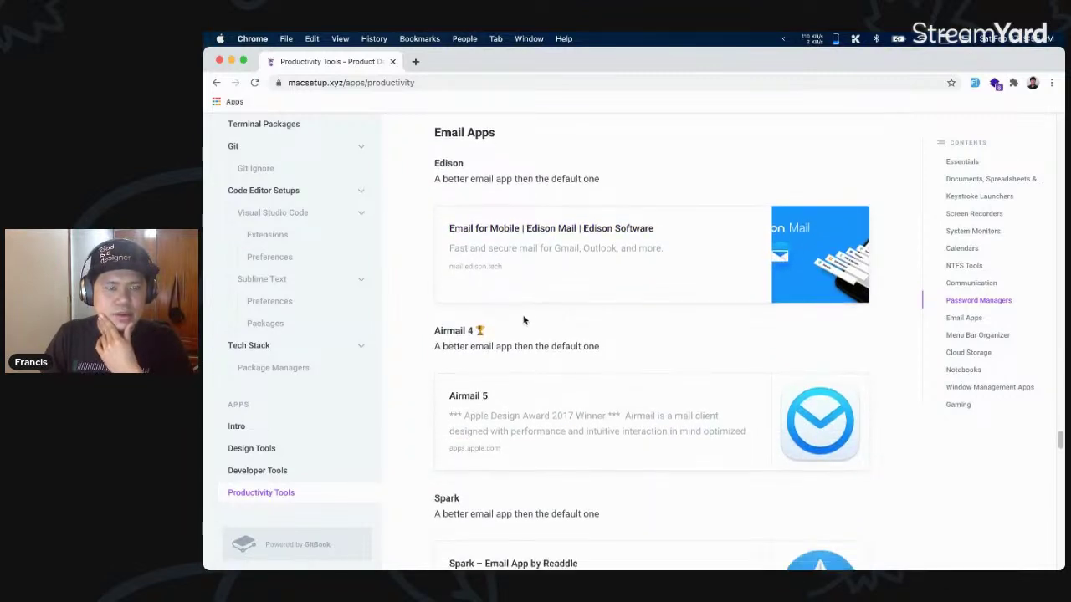
scroll(545, 335, "down", 1)
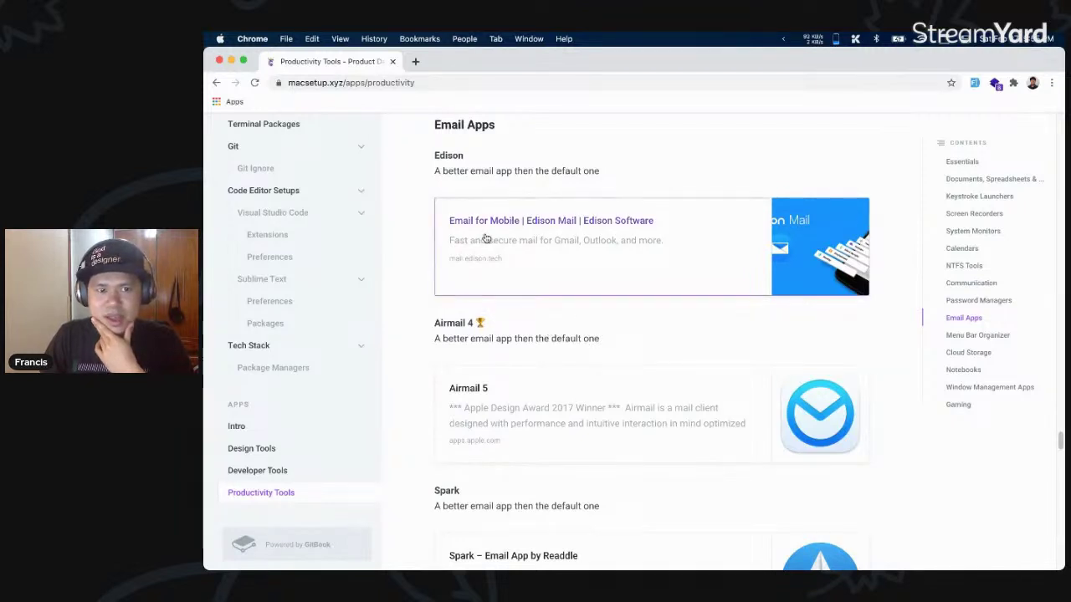
scroll(502, 239, "down", 3)
scroll(605, 351, "down", 7)
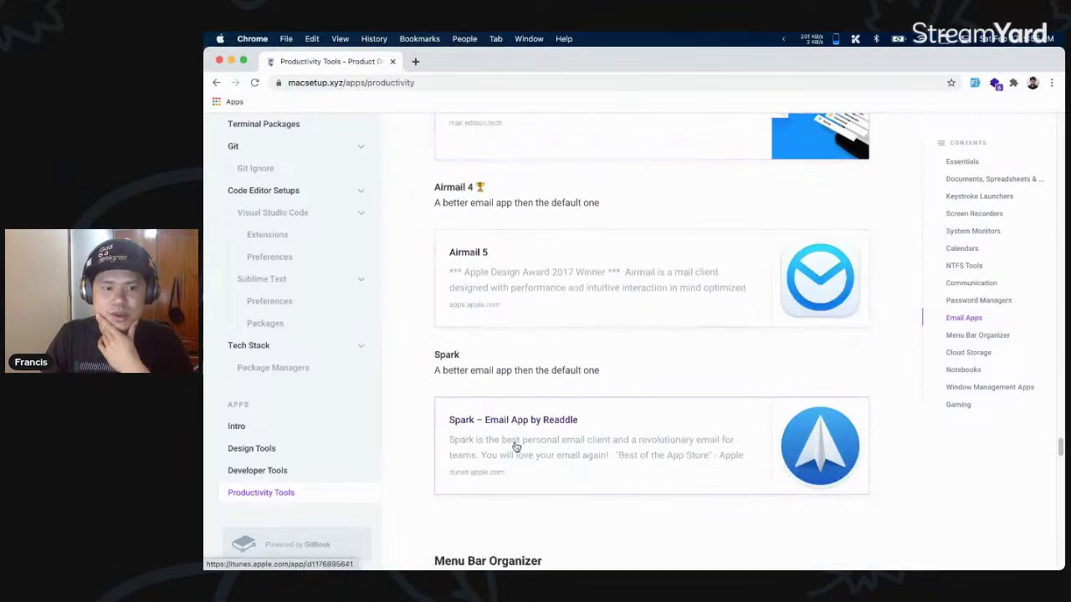
scroll(605, 351, "down", 1)
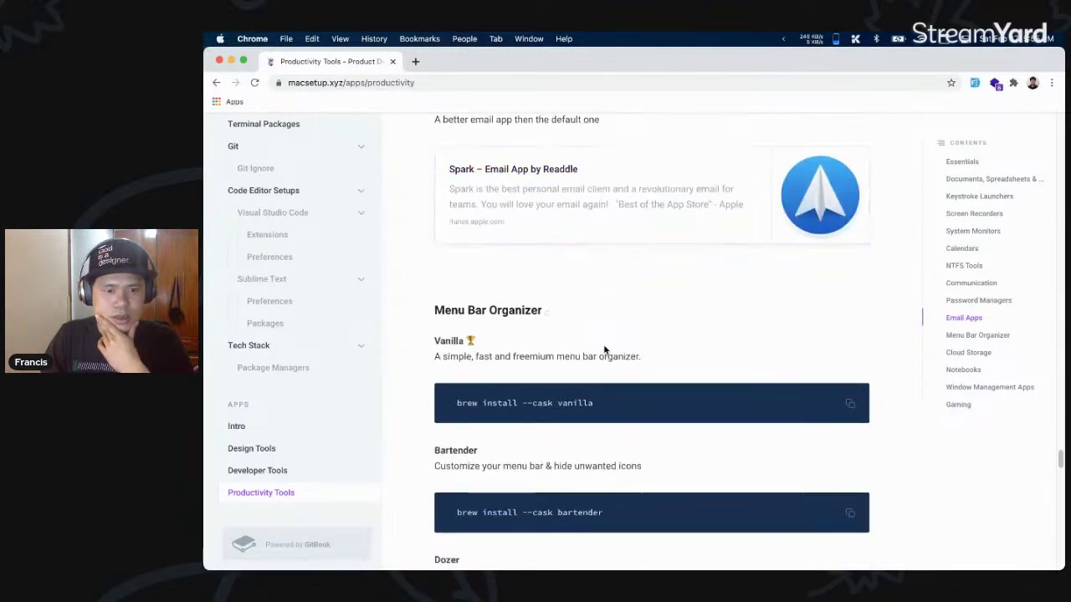
left_click(784, 42)
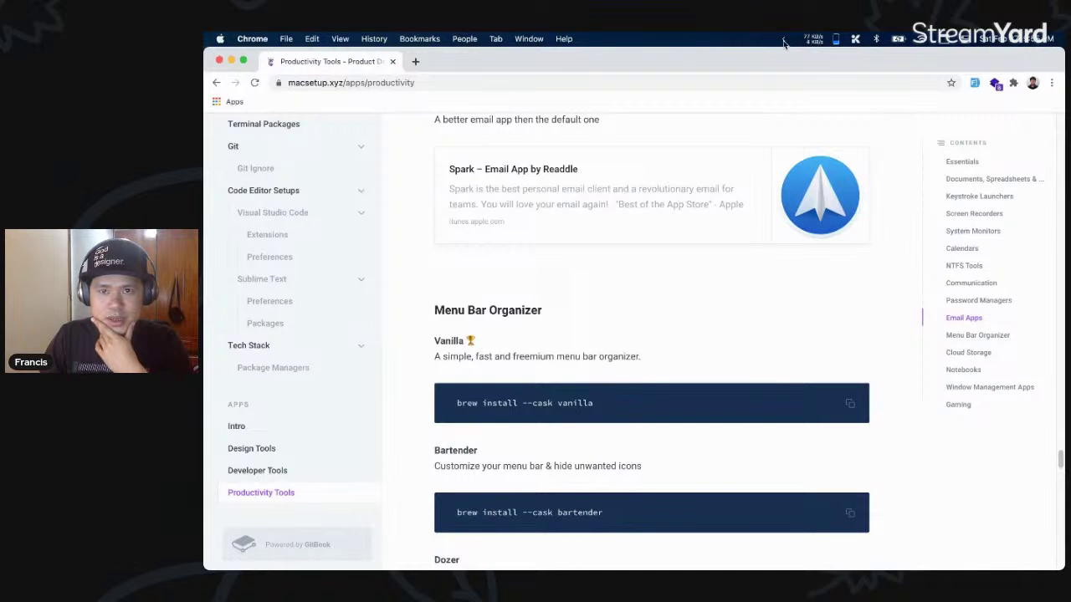
left_click(783, 42)
left_click(786, 55)
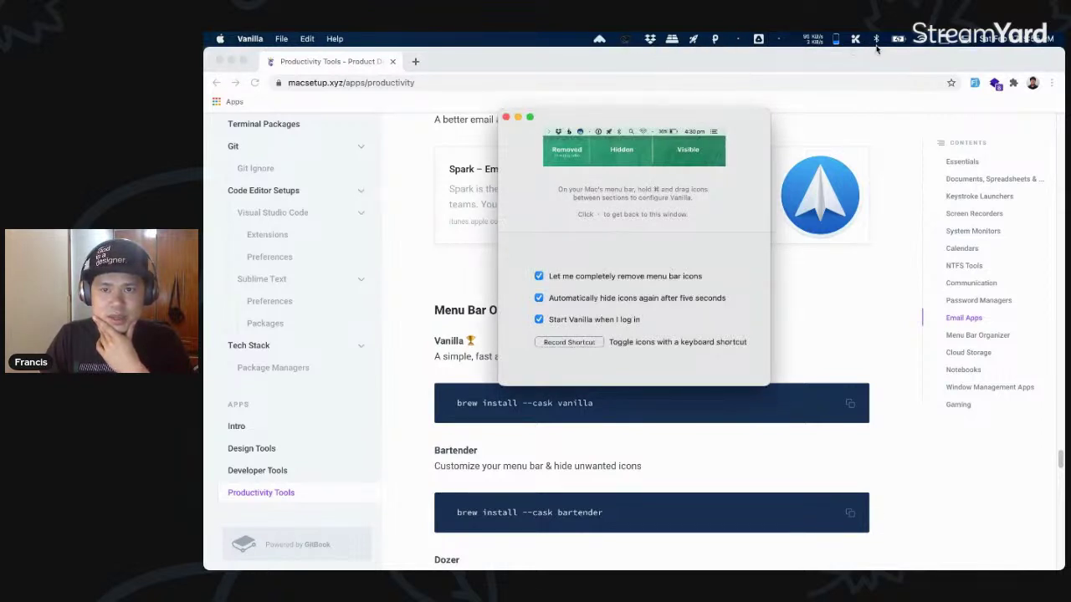
left_click(506, 118)
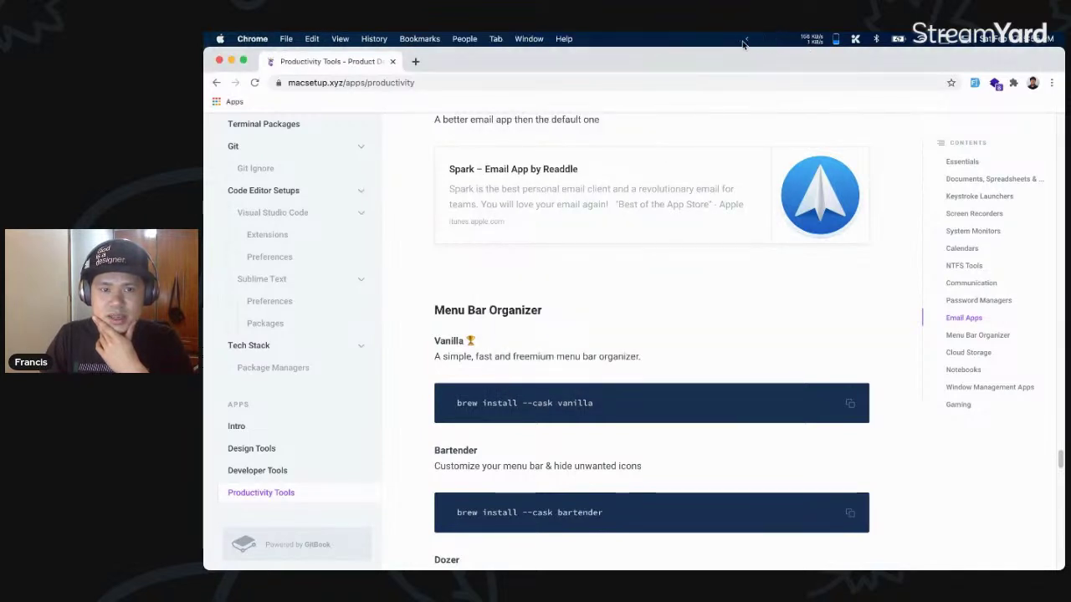
scroll(593, 364, "down", 1)
- Scroll through the Bartender and Dozer menu-bar entries, highlighting their descriptions
scroll(596, 360, "down", 1)
left_click_drag(648, 387, 436, 387)
scroll(519, 385, "down", 3)
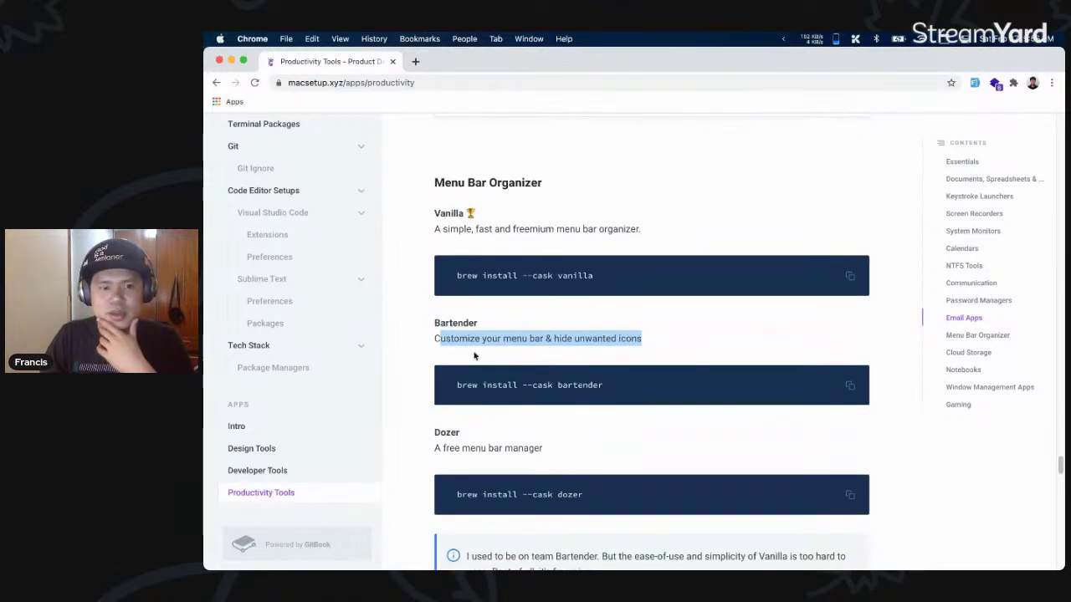
left_click(574, 403)
scroll(574, 403, "down", 1)
left_click_drag(571, 405, 438, 394)
scroll(437, 394, "down", 1)
scroll(447, 391, "down", 1)
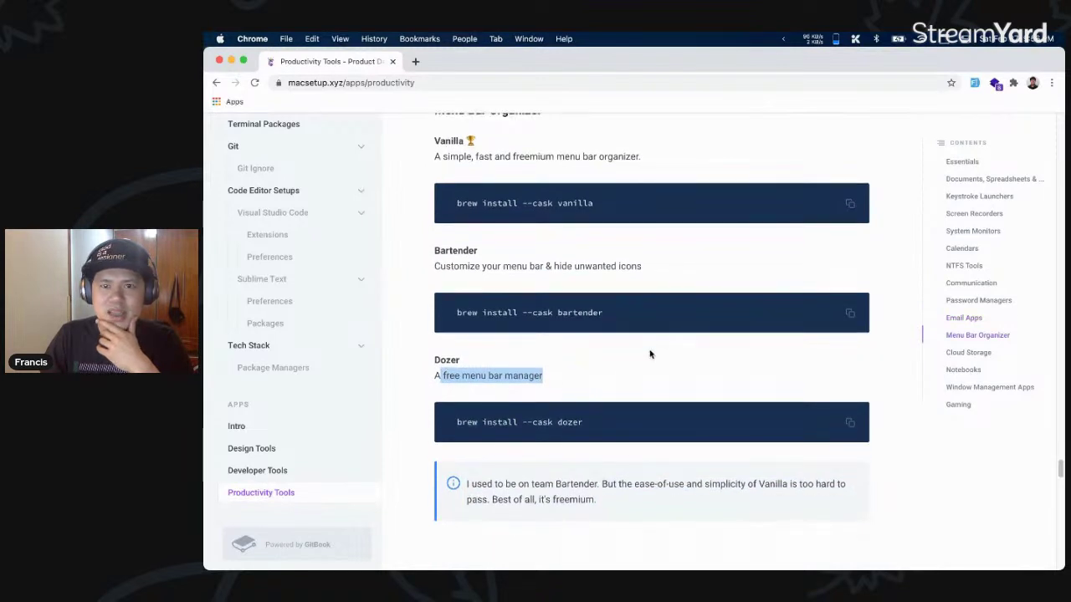
left_click(533, 387)
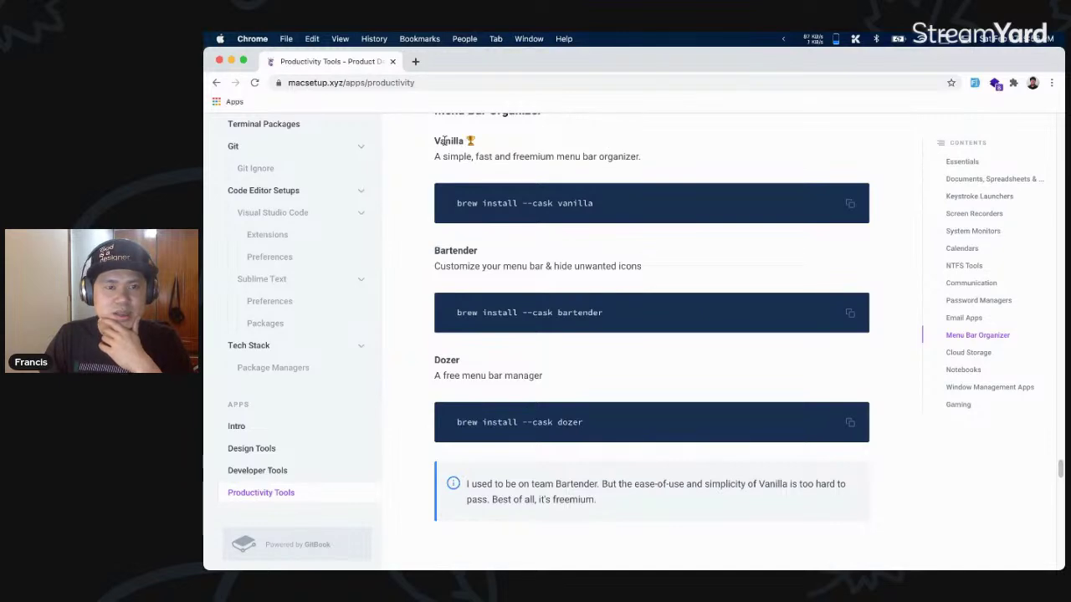
- Continue past Cloud Storage and Notebooks, highlighting the Notion and Evernote descriptions, to Window Management Apps
scroll(688, 241, "down", 10)
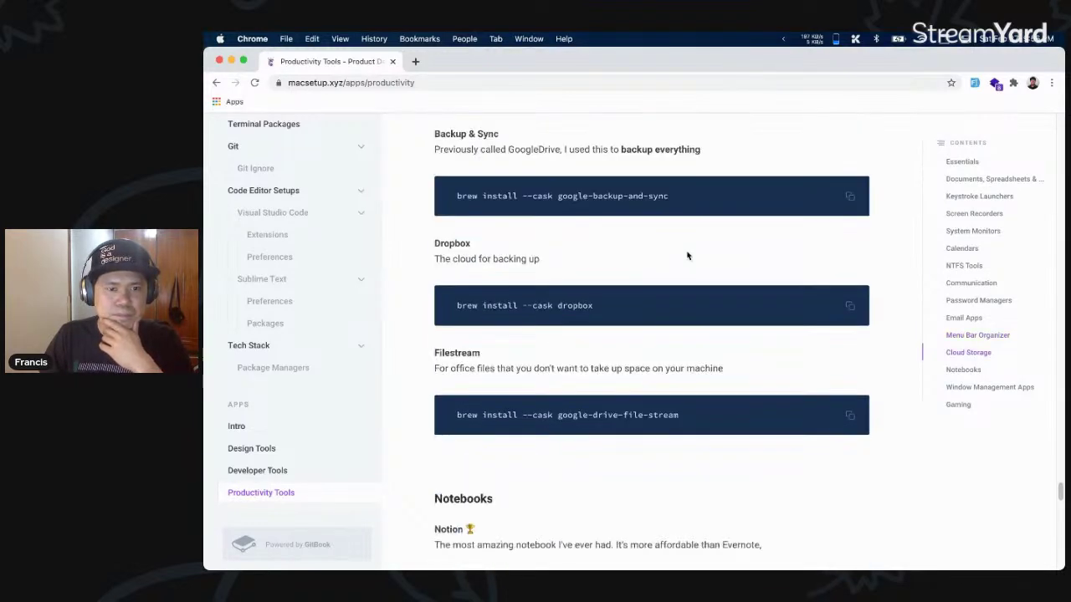
scroll(619, 201, "down", 3)
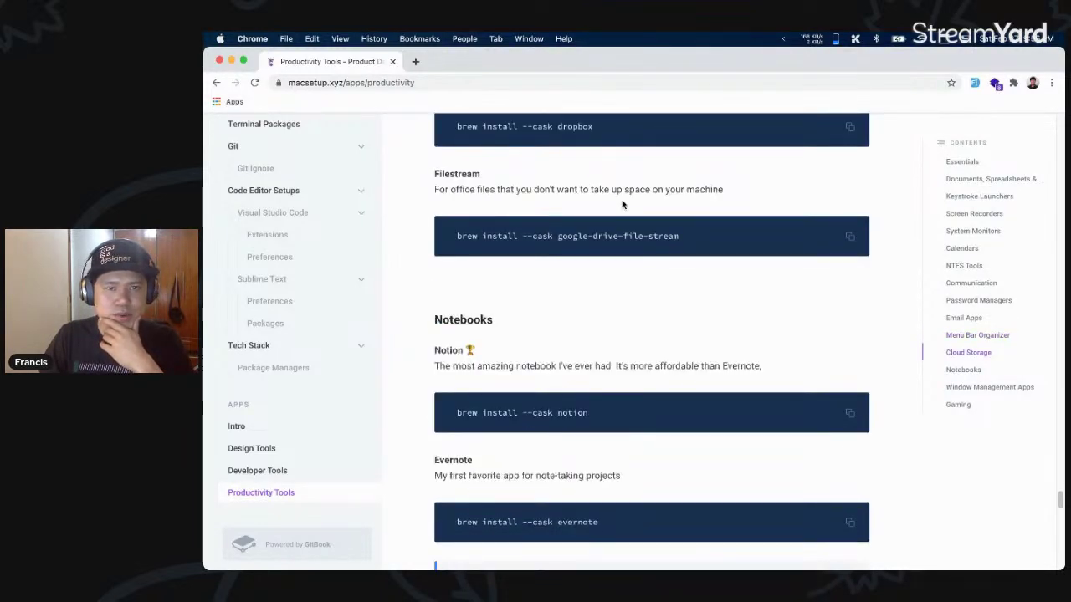
scroll(619, 209, "down", 2)
left_click_drag(769, 263, 658, 261)
left_click_drag(641, 368, 433, 368)
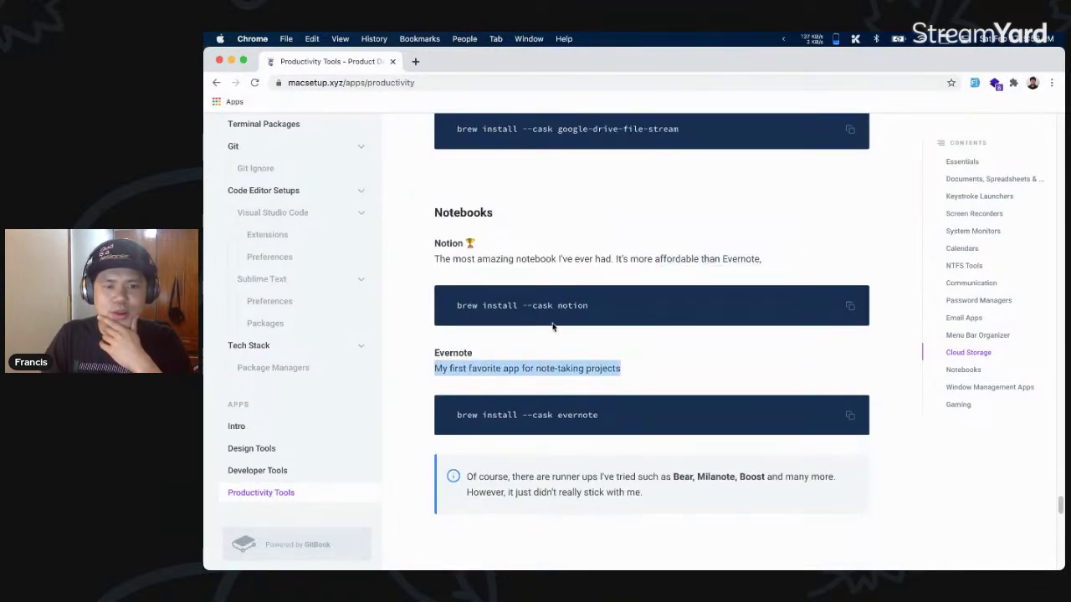
scroll(653, 268, "down", 1)
scroll(685, 233, "down", 4)
scroll(690, 239, "down", 2)
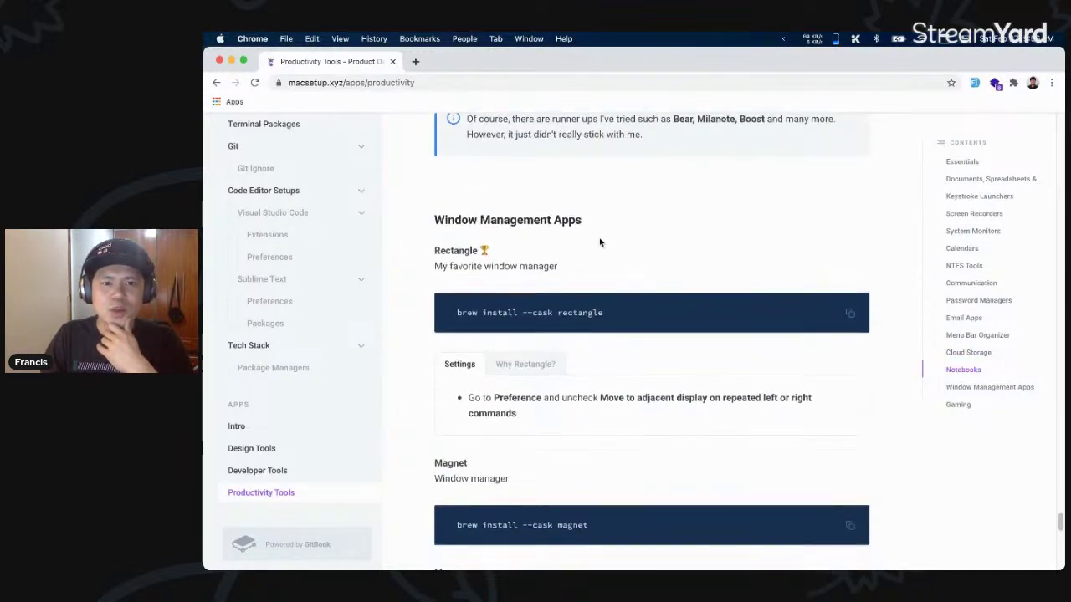
scroll(610, 248, "down", 2)
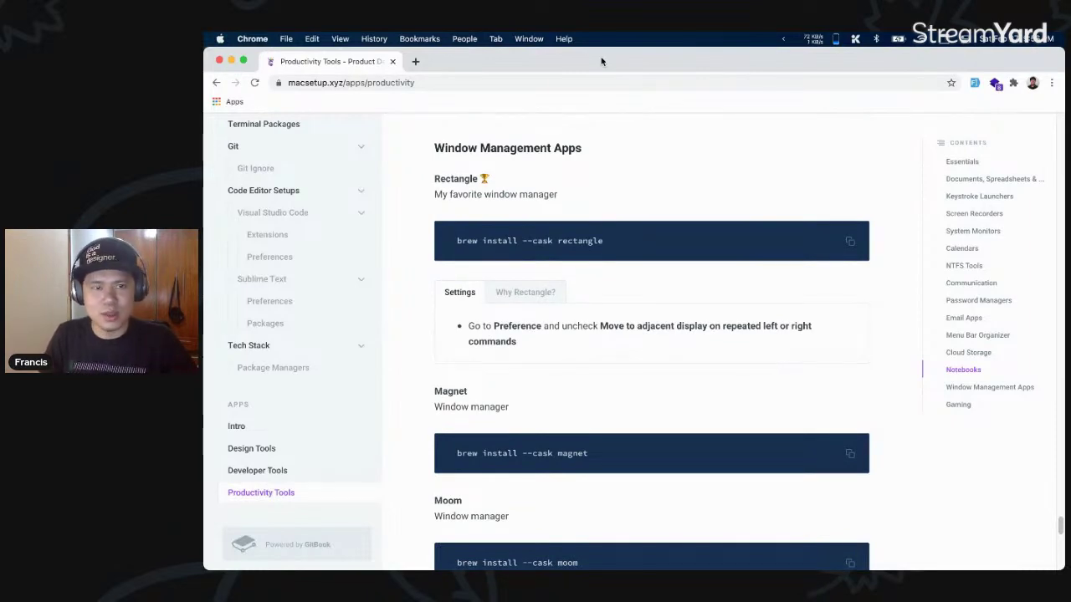
- Snap Chrome to the left half and the Hyper terminal to the right half with Rectangle
key("ctrl+alt+Left")
key("ctrl+alt+Left")
key("ctrl+alt+Left")
key("ctrl+alt+Left")
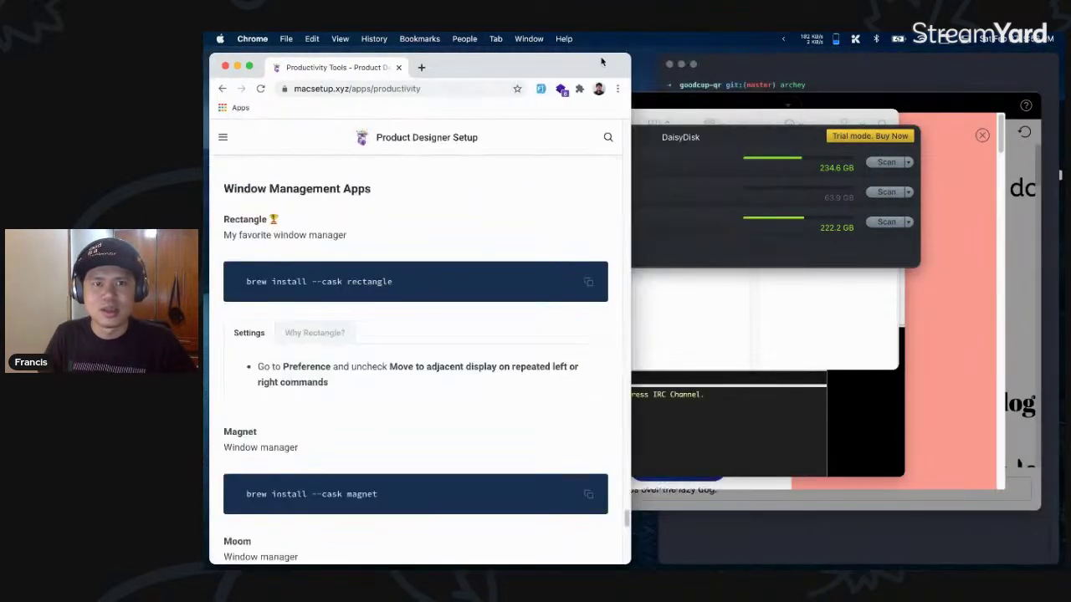
key("super+Tab")
key("super+Tab")
key("super+Tab")
key("super+Tab")
key("super+Tab")
key("super+Tab")
key("super+Tab")
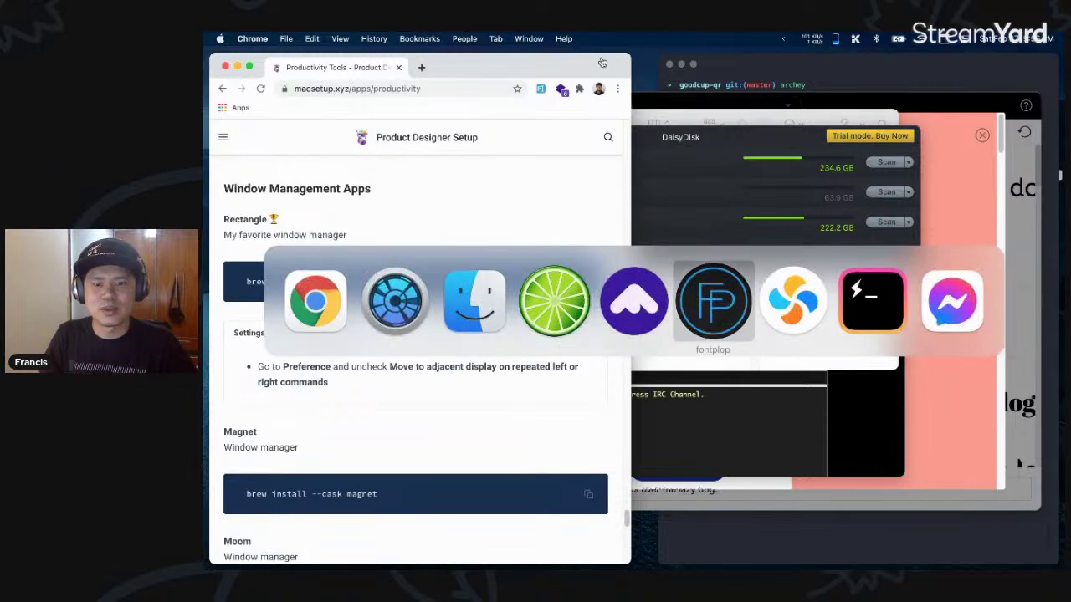
key("ctrl+alt+Left")
key("ctrl+alt+Right")
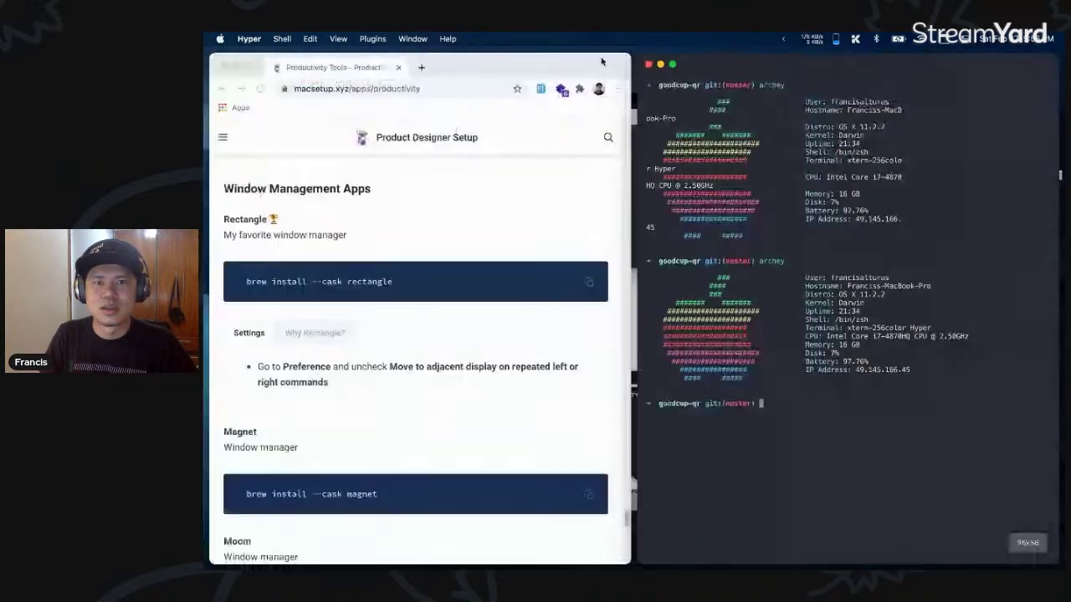
key("ctrl+alt+Return")
key("ctrl+alt+Right")
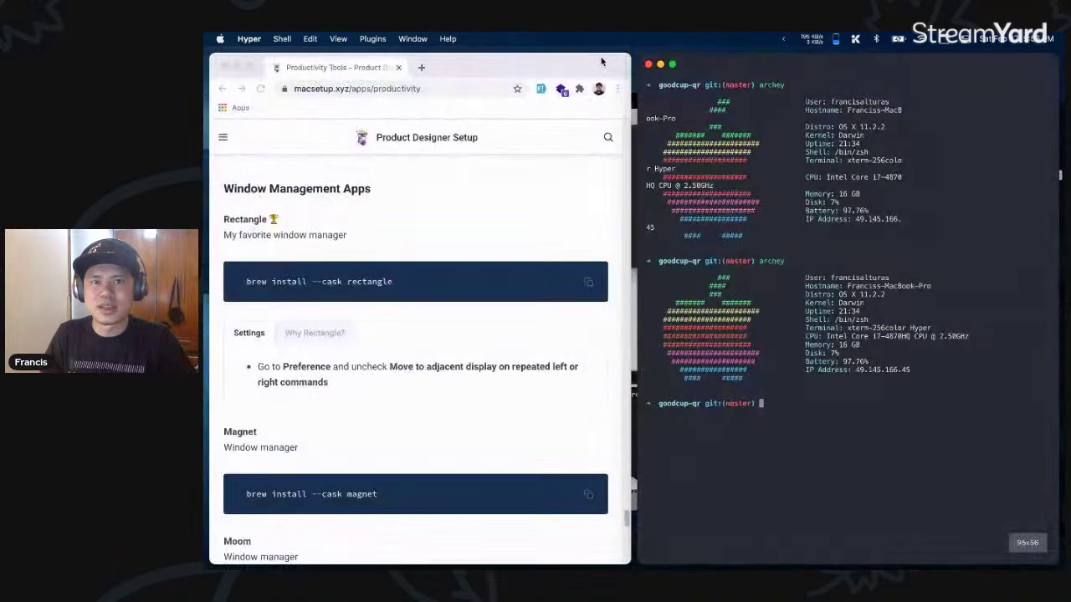
- Bring Chrome back to the front and maximize it to fill the screen
key("super+Tab")
key("Escape")
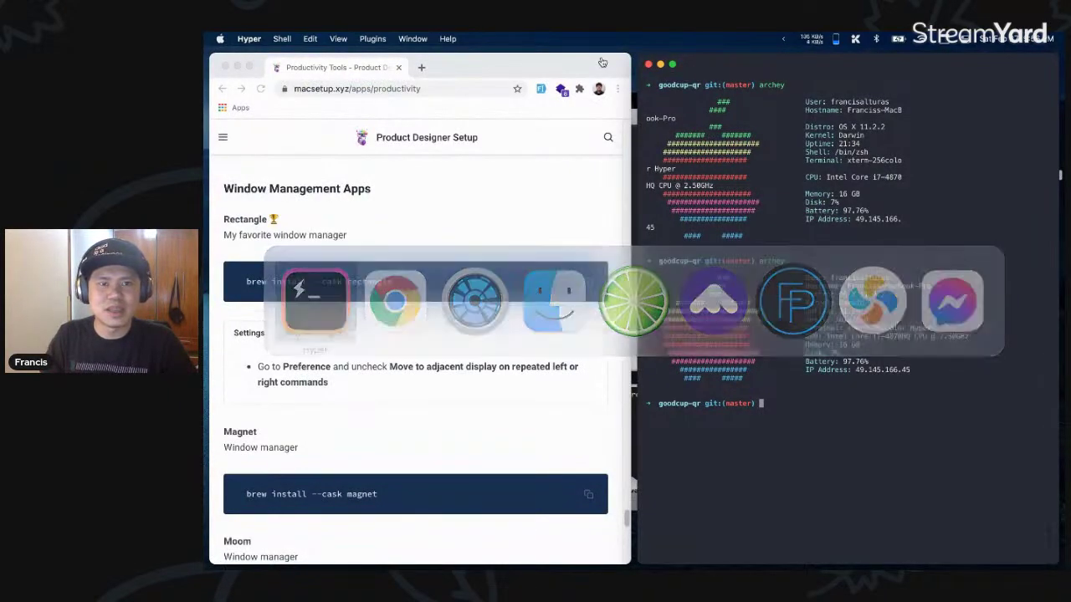
left_click(590, 77)
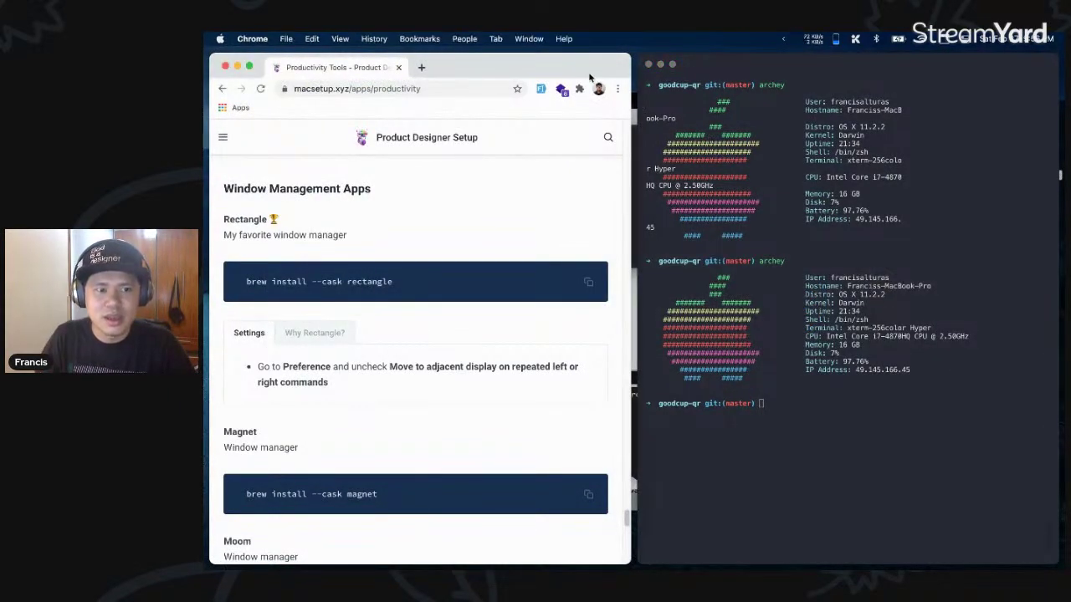
key("ctrl+alt+Return")
scroll(662, 280, "down", 1)
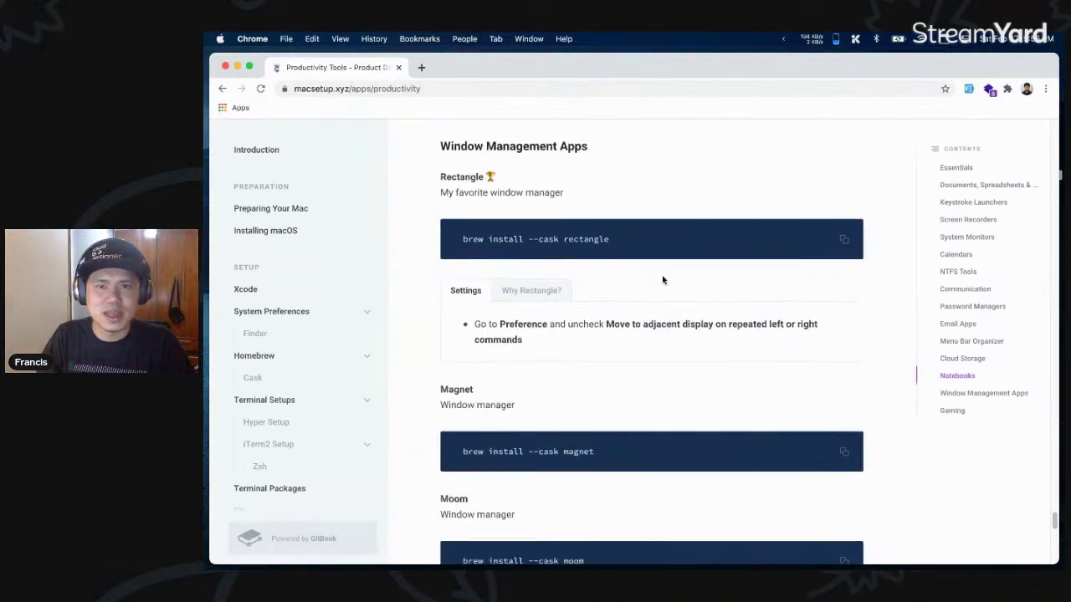
- Scroll through the Window Management apps, highlighting the Amethyst description
scroll(662, 280, "down", 3)
scroll(473, 226, "down", 1)
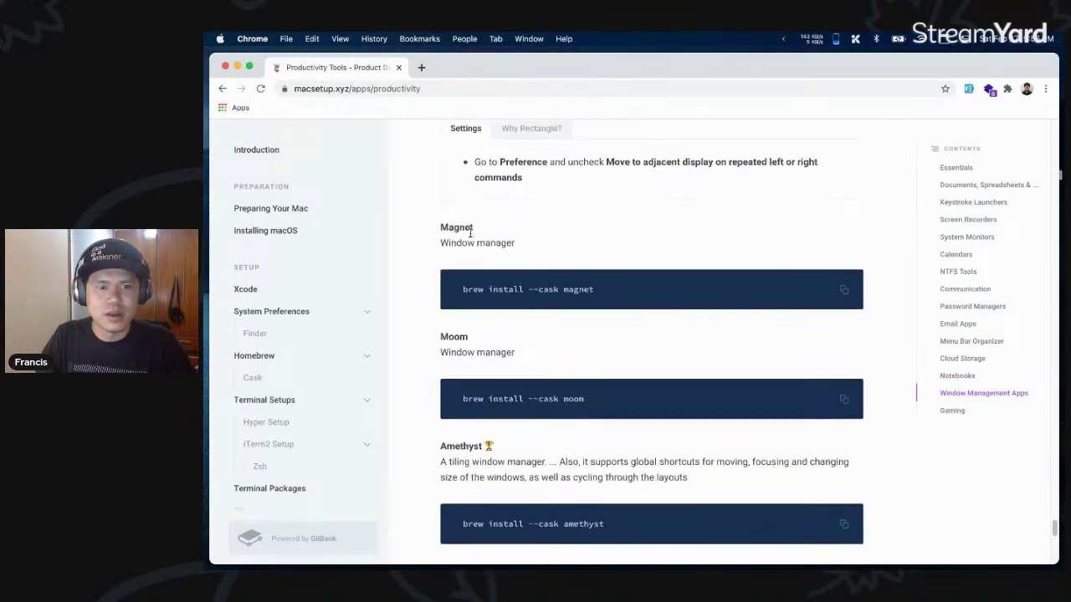
scroll(478, 220, "down", 4)
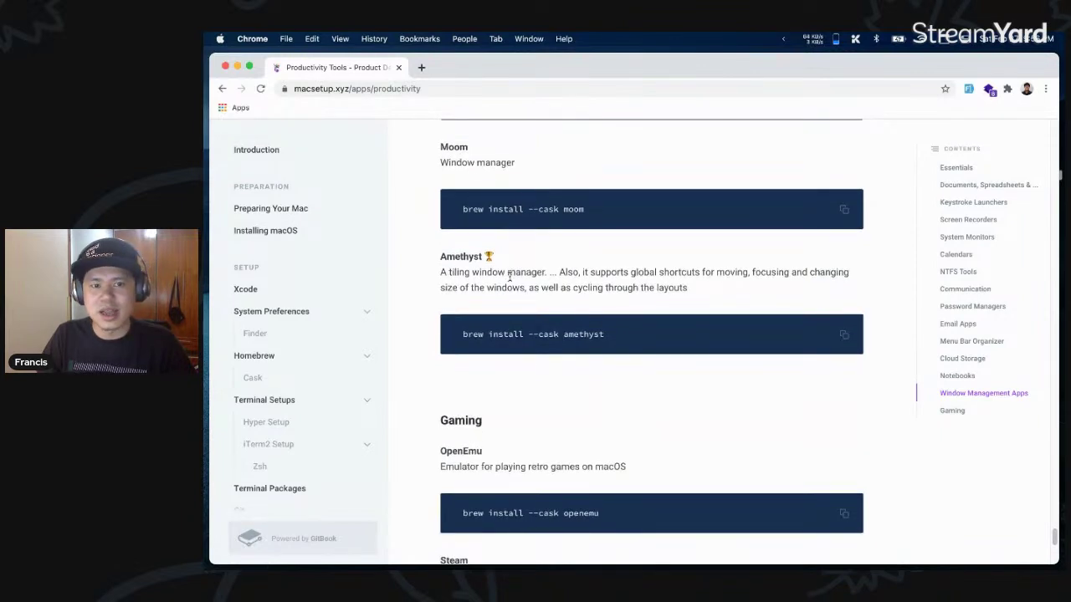
left_click_drag(544, 272, 442, 246)
left_click(628, 282)
scroll(663, 264, "down", 1)
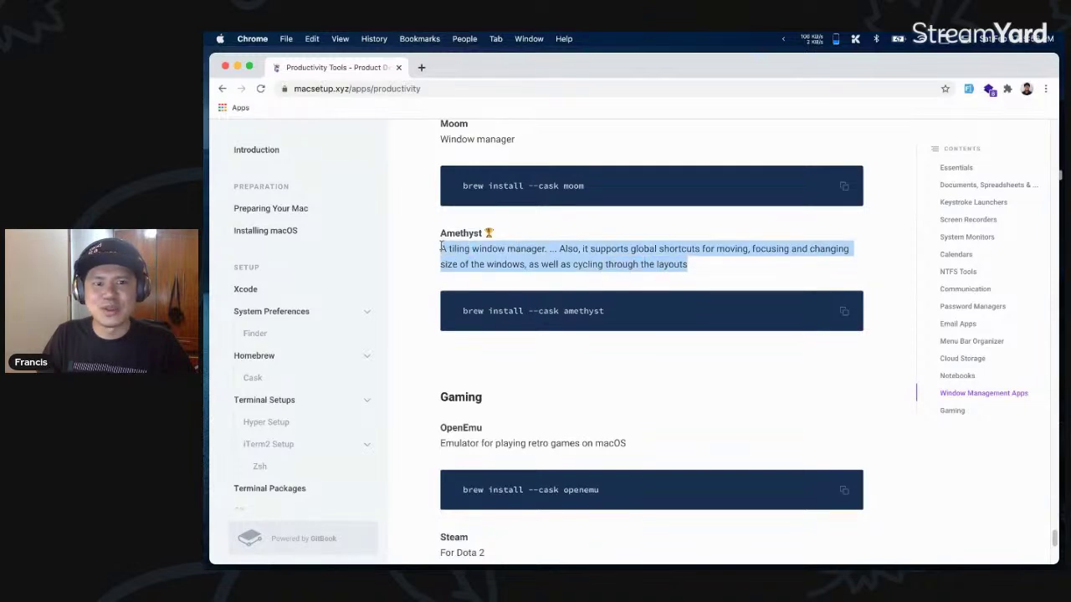
left_click(566, 258)
- Scroll to the Gaming section and footer, highlighting the Steam and Battle.net descriptions
scroll(566, 259, "down", 4)
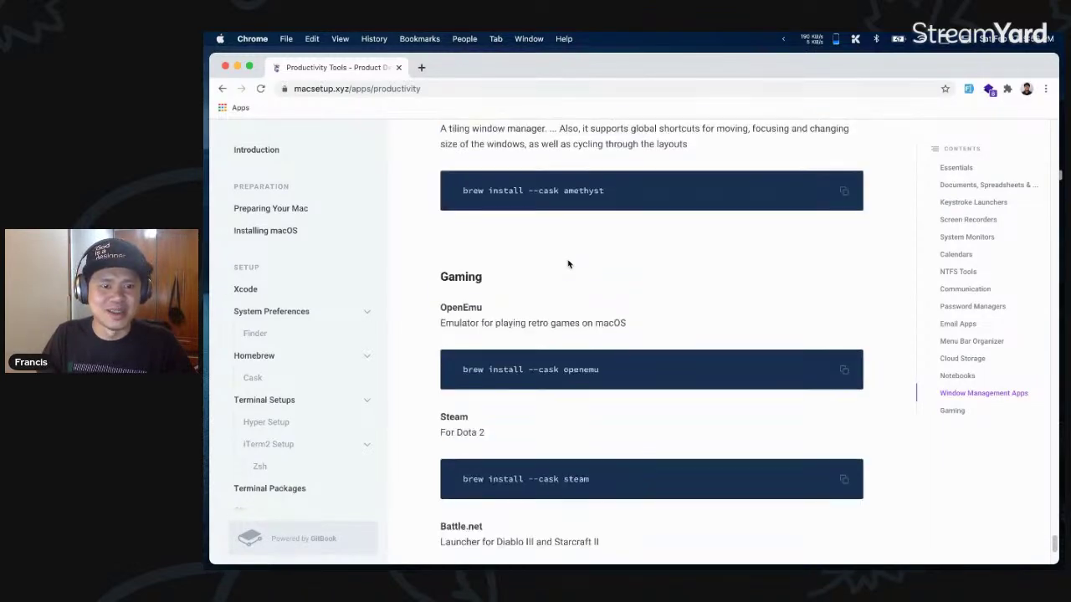
scroll(568, 264, "down", 3)
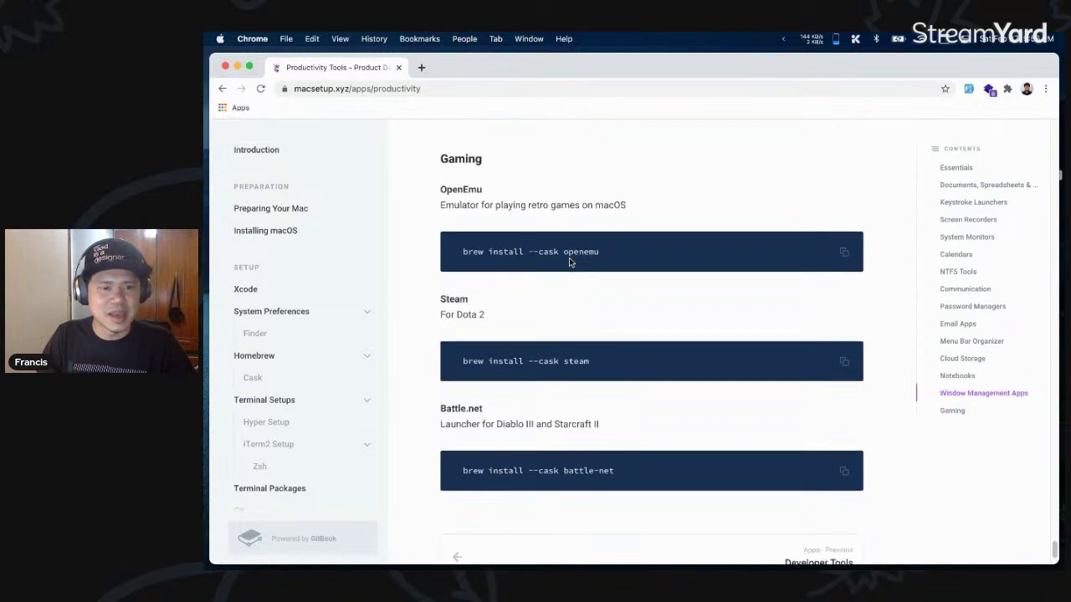
left_click_drag(453, 301, 505, 322)
scroll(548, 323, "down", 1)
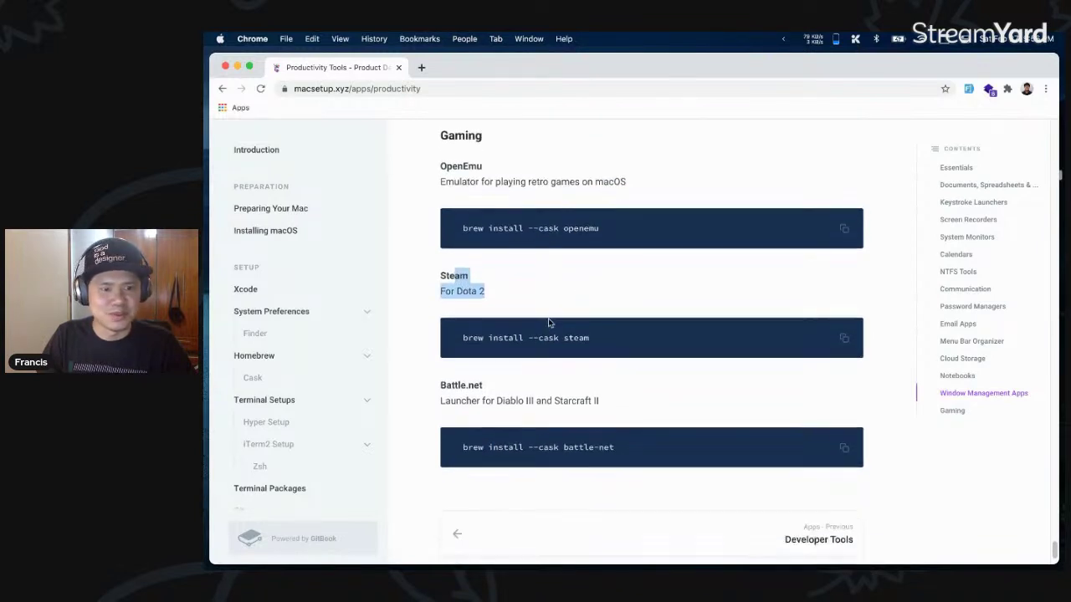
left_click_drag(597, 393, 487, 390)
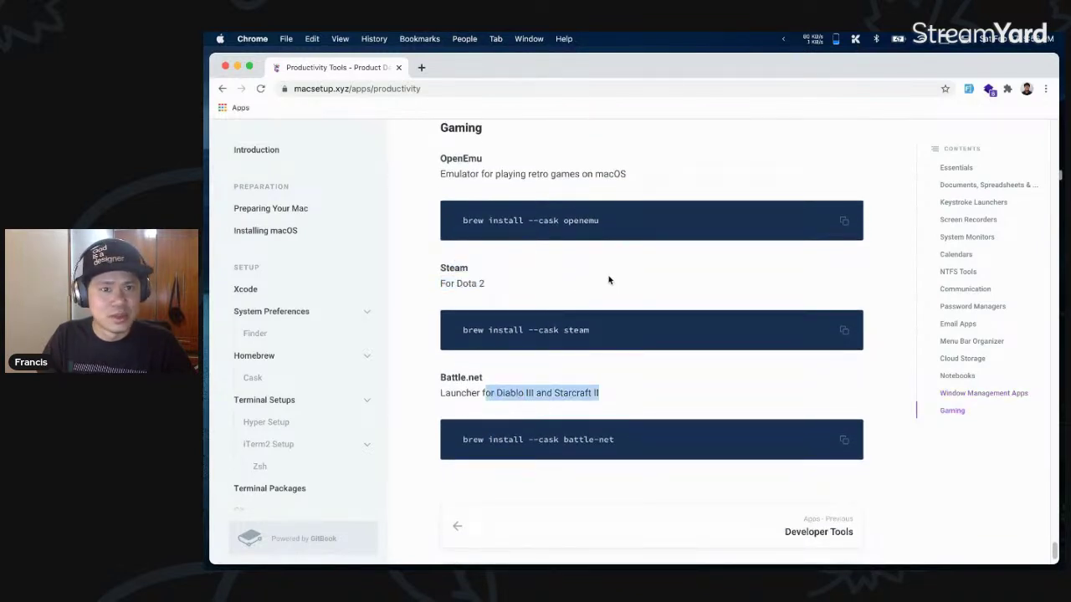
scroll(618, 276, "down", 2)
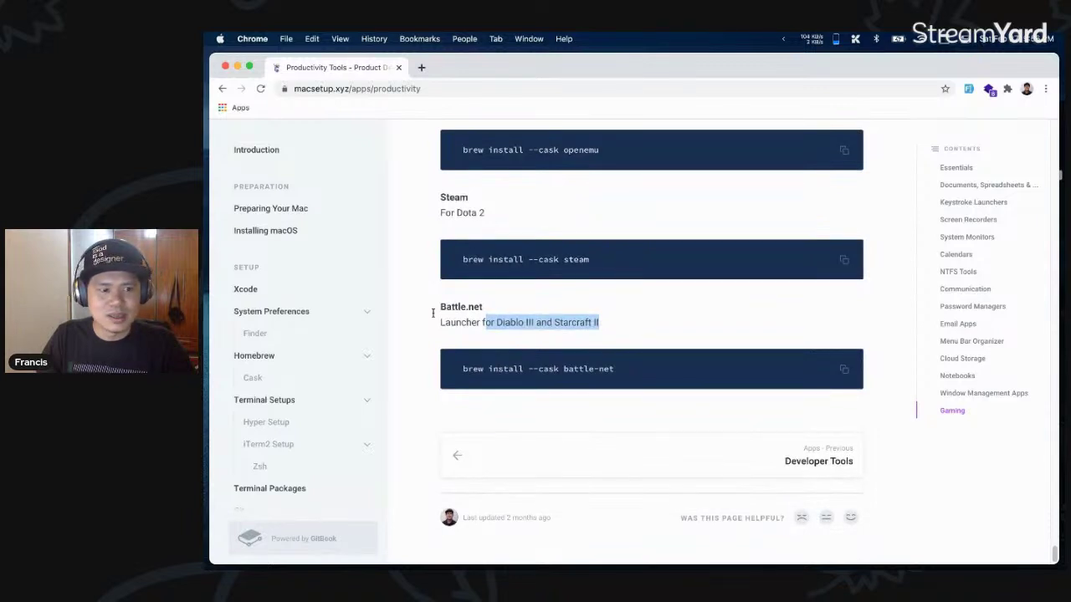
scroll(320, 313, "down", 10)
scroll(324, 314, "up", 8)
scroll(323, 314, "up", 3)
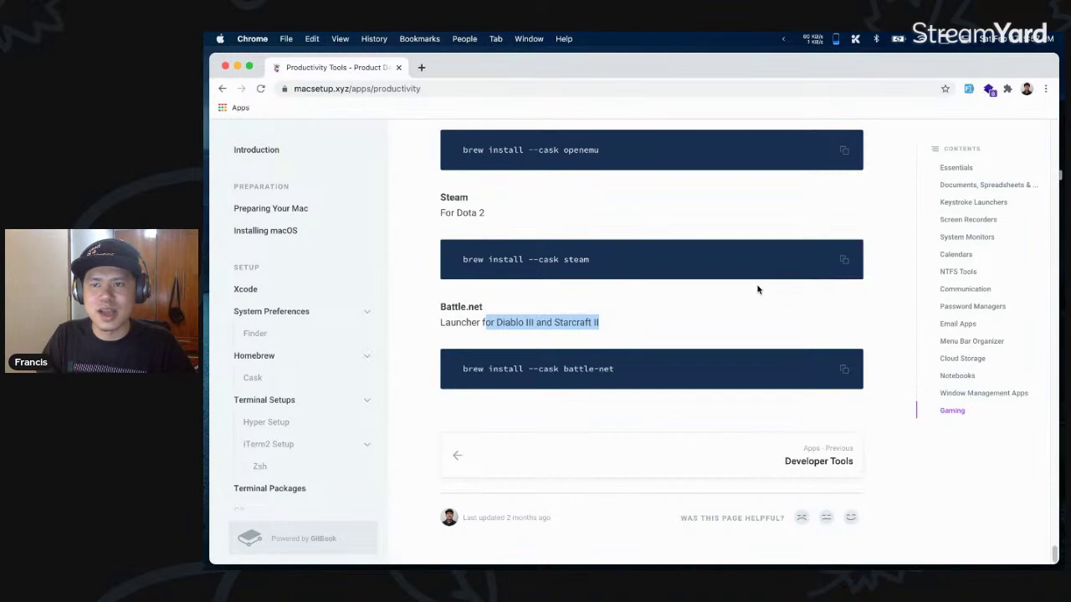
- Open the guide's Introduction page from the left sidebar and scroll through it briefly
left_click(352, 154)
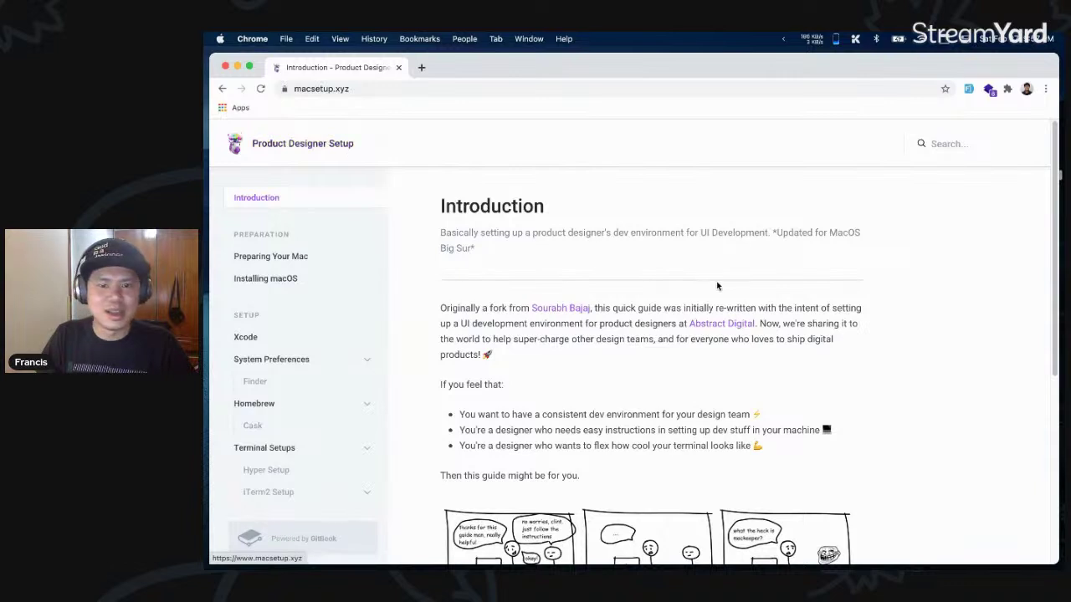
scroll(627, 364, "down", 2)
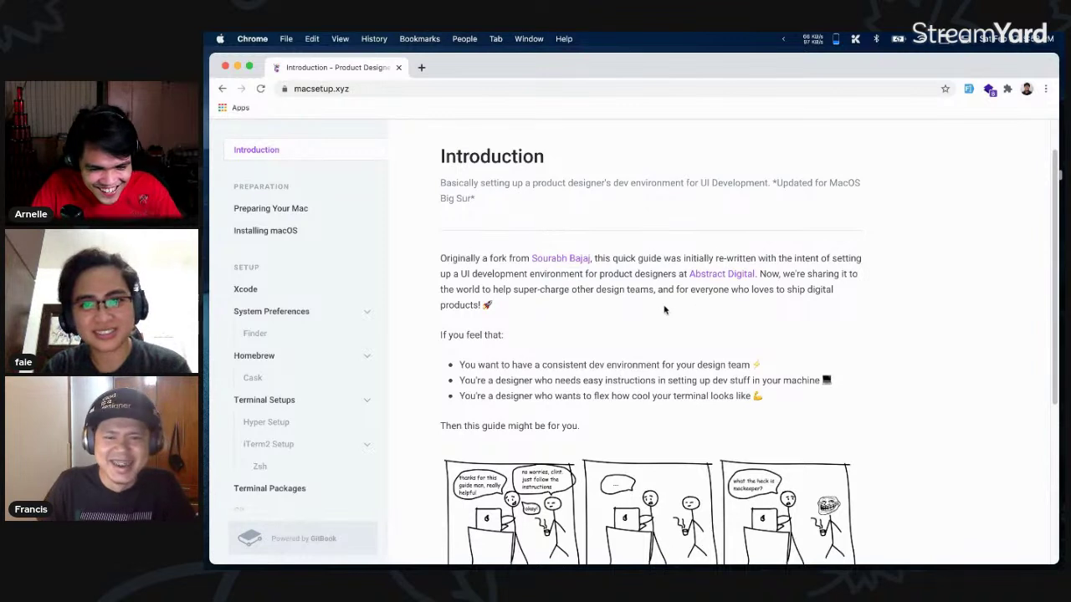
scroll(665, 309, "down", 1)
scroll(665, 309, "up", 1)
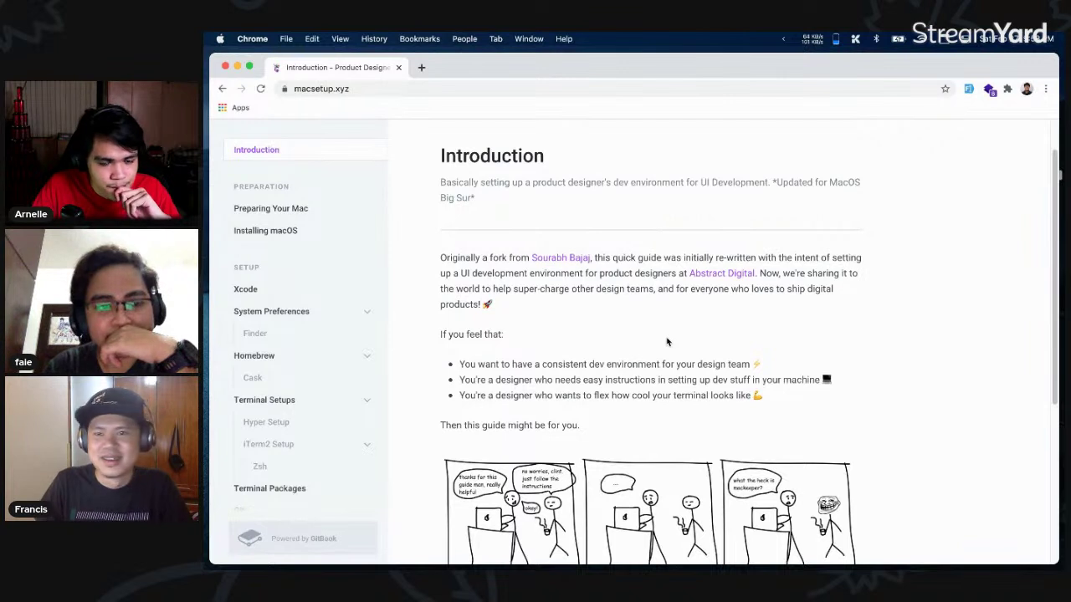
scroll(666, 341, "down", 1)
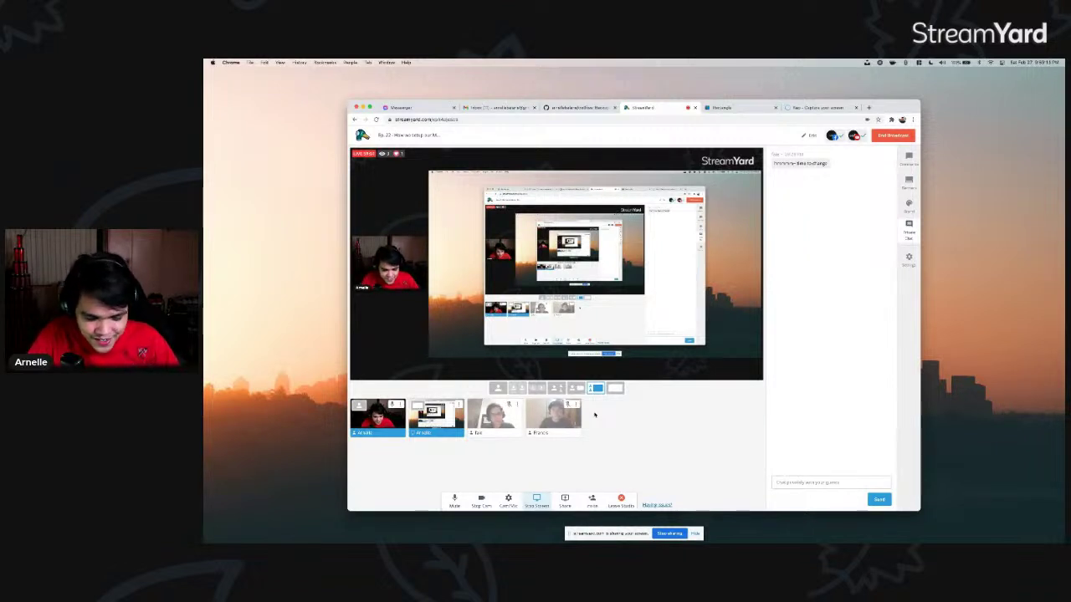
- Search Spotlight for figma, hide the screen-sharing notice, and switch to the editor-and-terminal space
key("super+space")
type("figma")
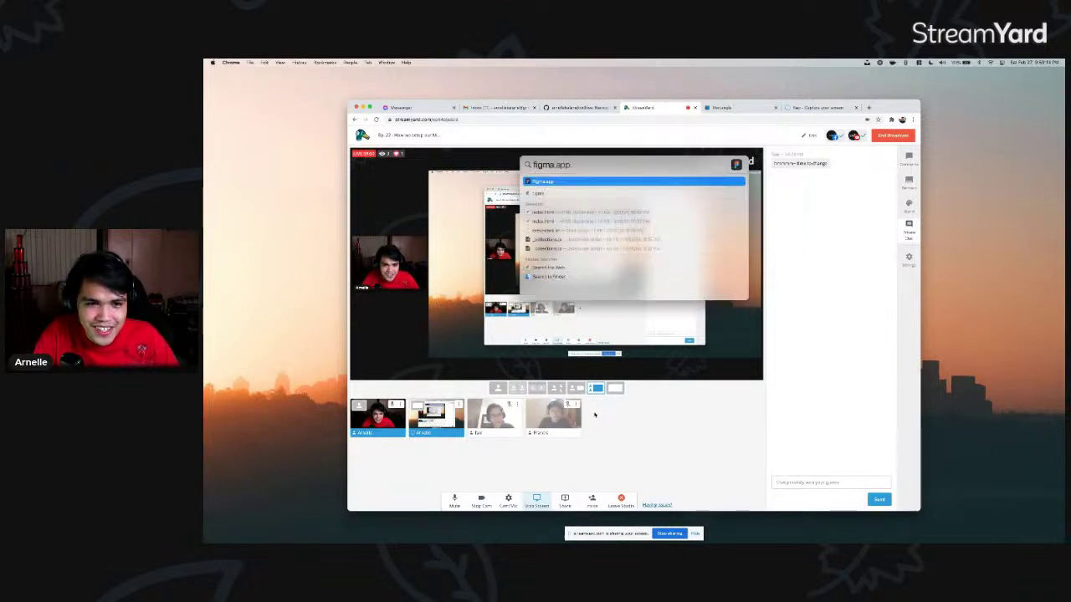
key("Return")
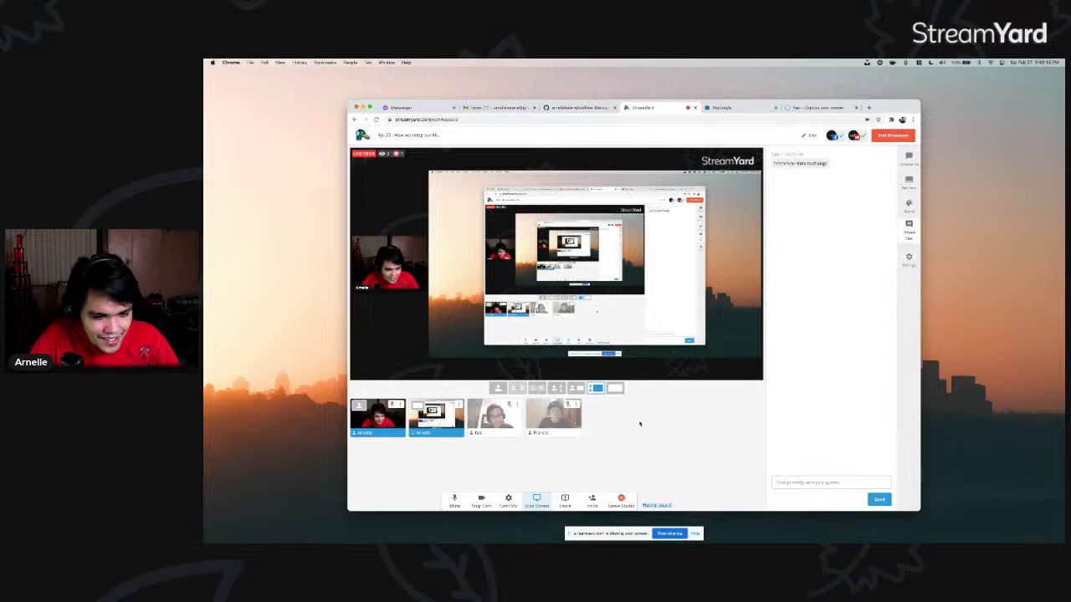
left_click(695, 534)
key("ctrl+Right")
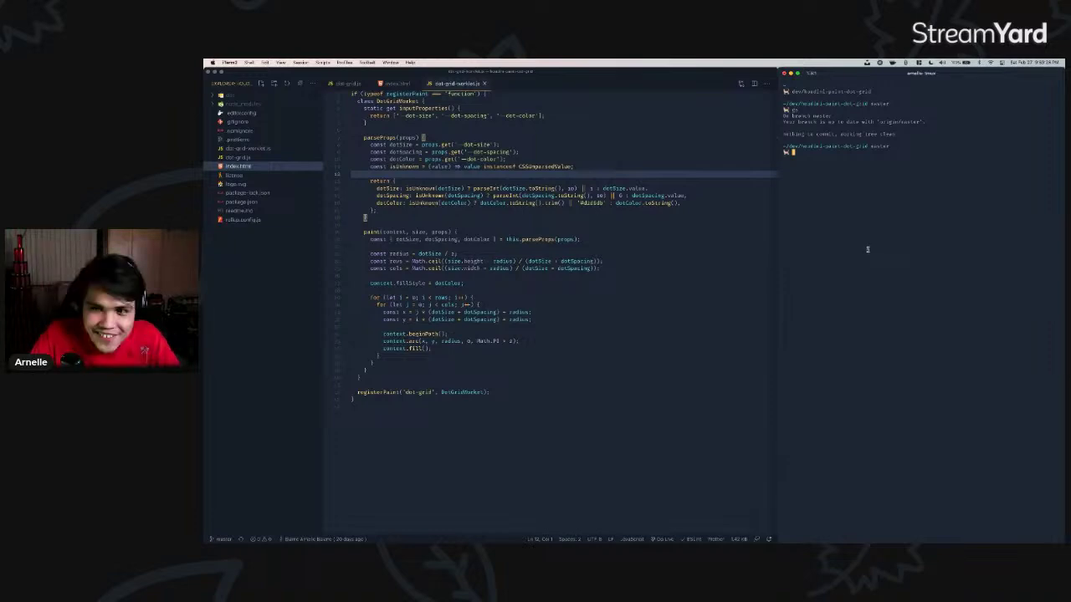
- Visit the terminal space, focus the iTerm2 prompt, then move back to the StreamYard desktop
key("ctrl+Left")
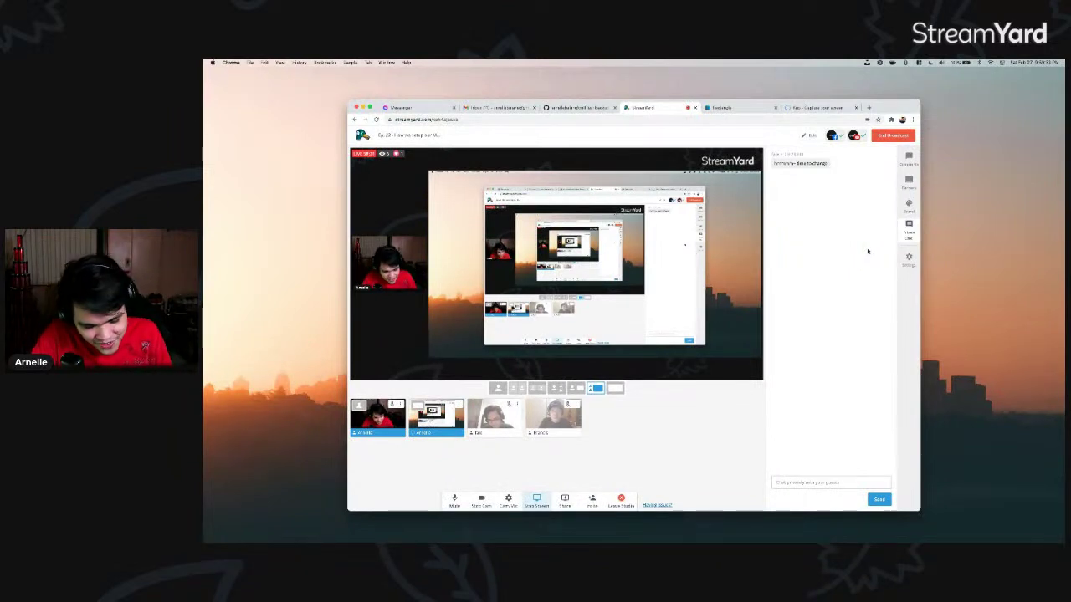
key("ctrl+Right")
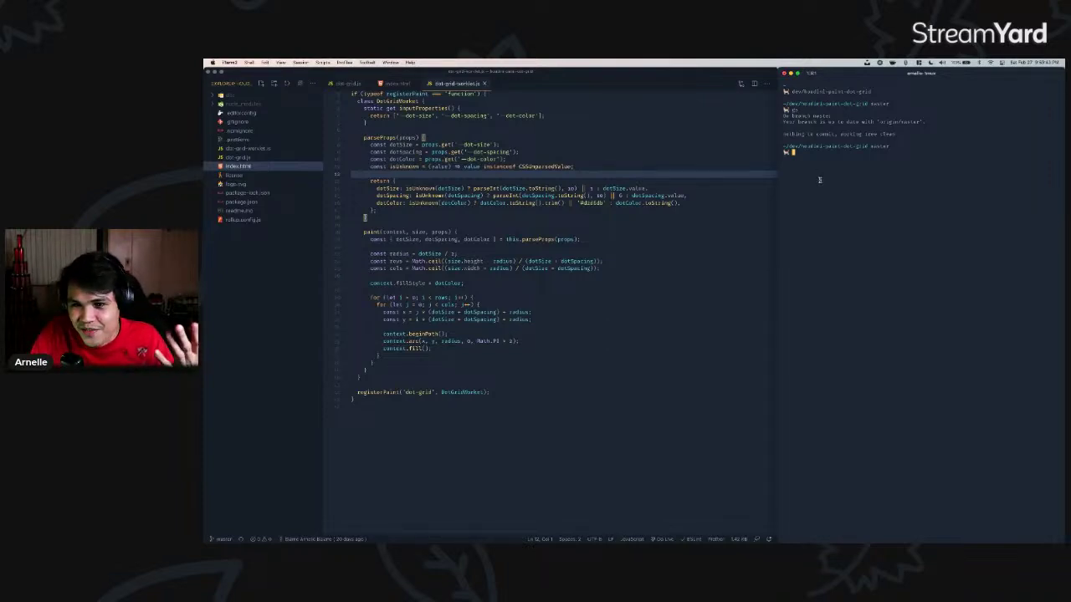
left_click(786, 147)
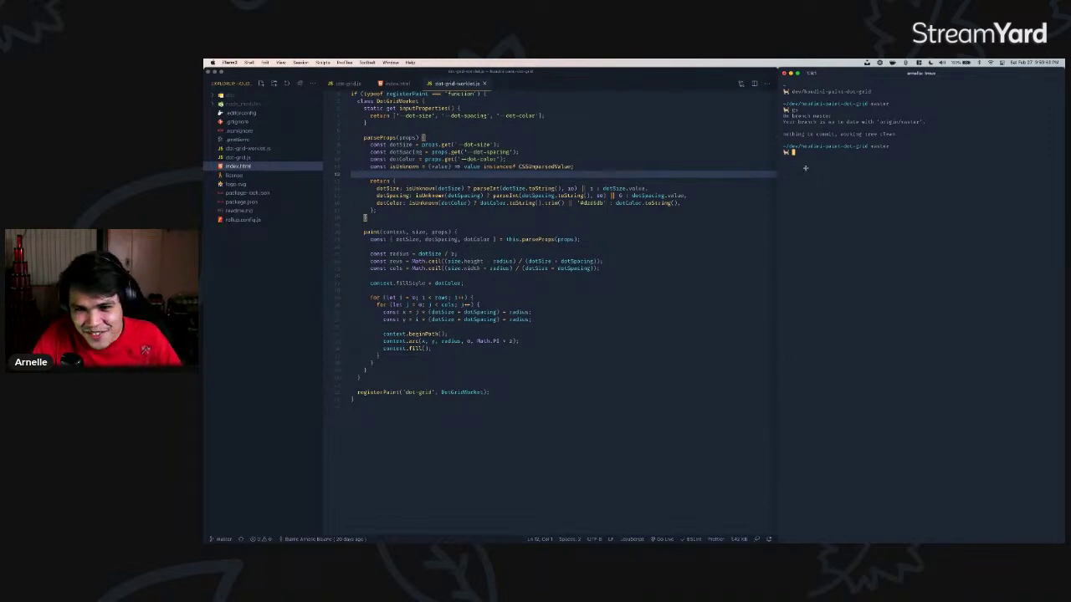
key("ctrl+Right")
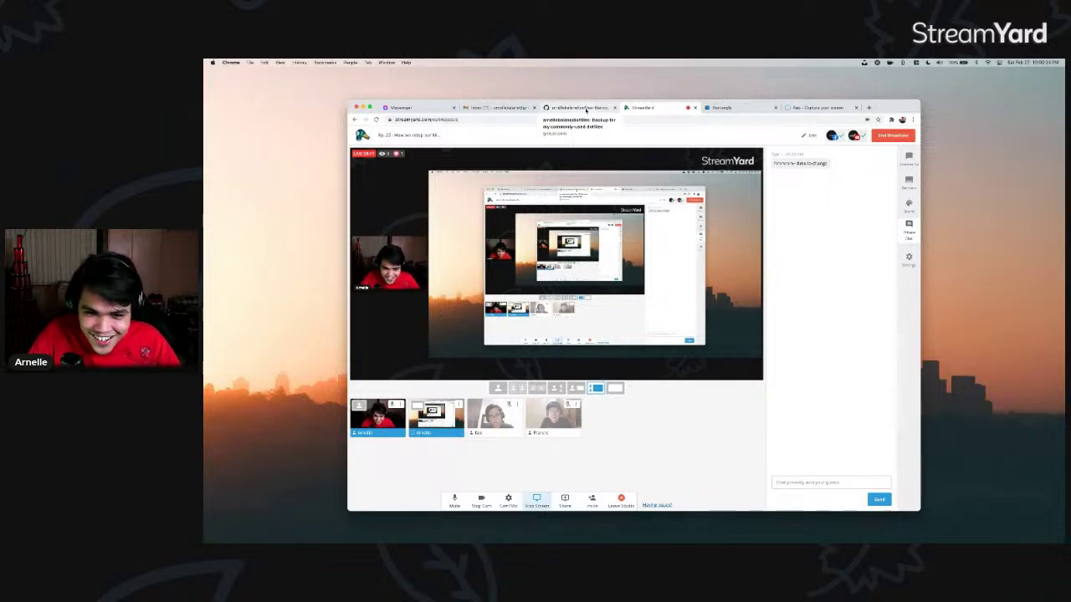
- Switch to the dotfiles repository tab, enlarge the window and zoom in the page
left_click(586, 110)
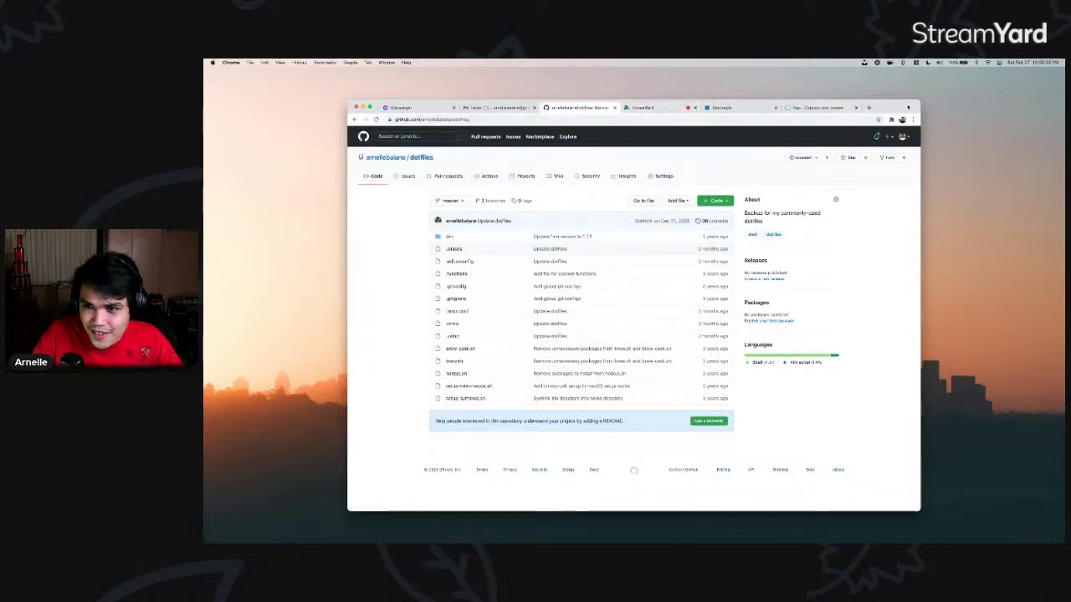
left_click_drag(907, 107, 1011, 85)
key("super+equal")
key("super+equal")
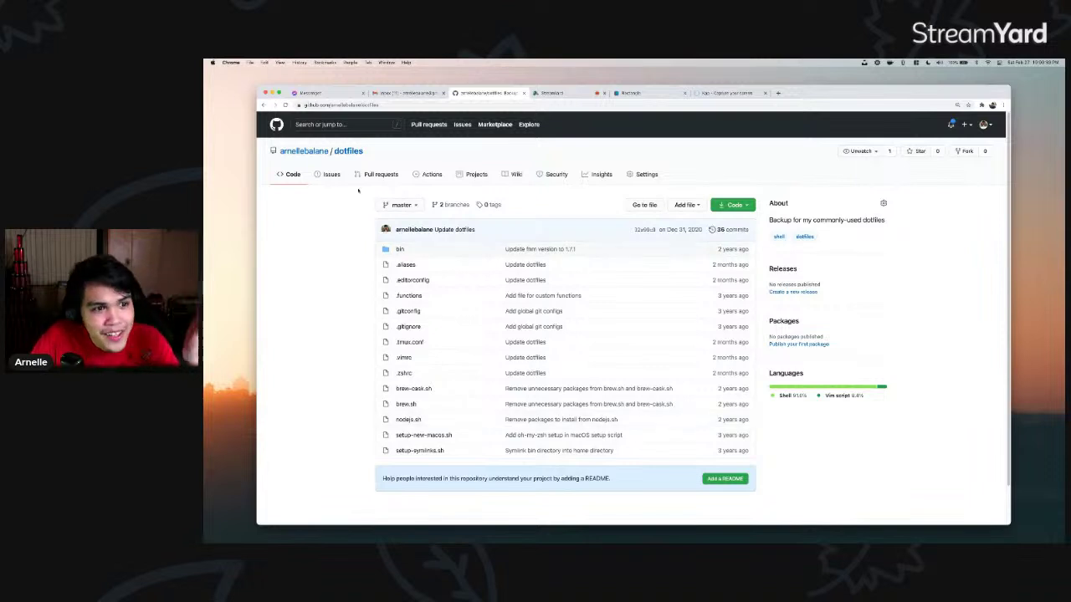
left_click_drag(396, 146, 311, 263)
left_click(355, 297)
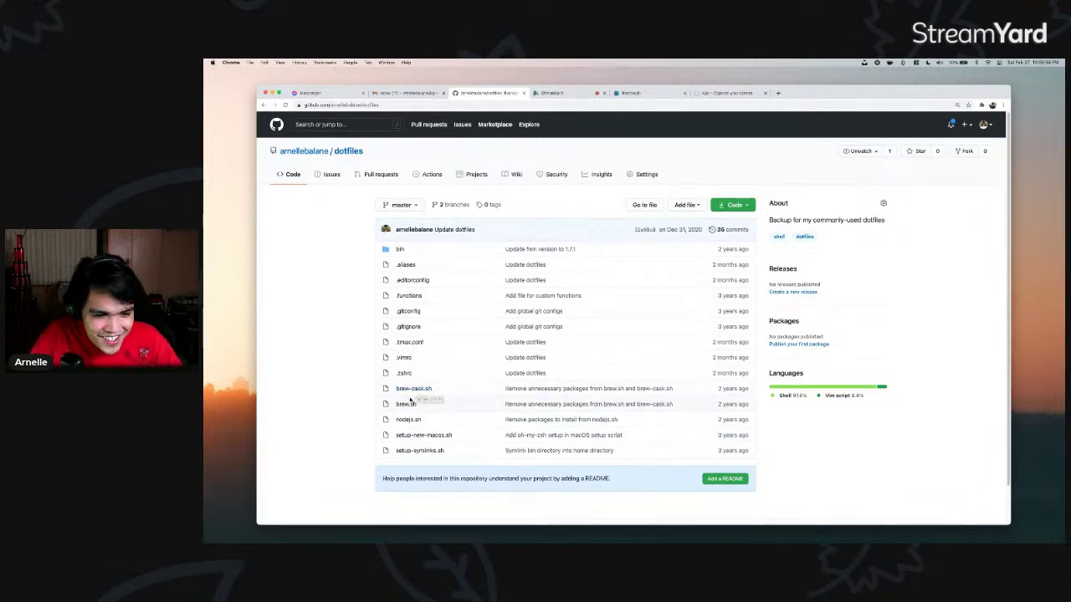
- Open brew.sh in a new tab and switch to it
left_click(405, 404, "super")
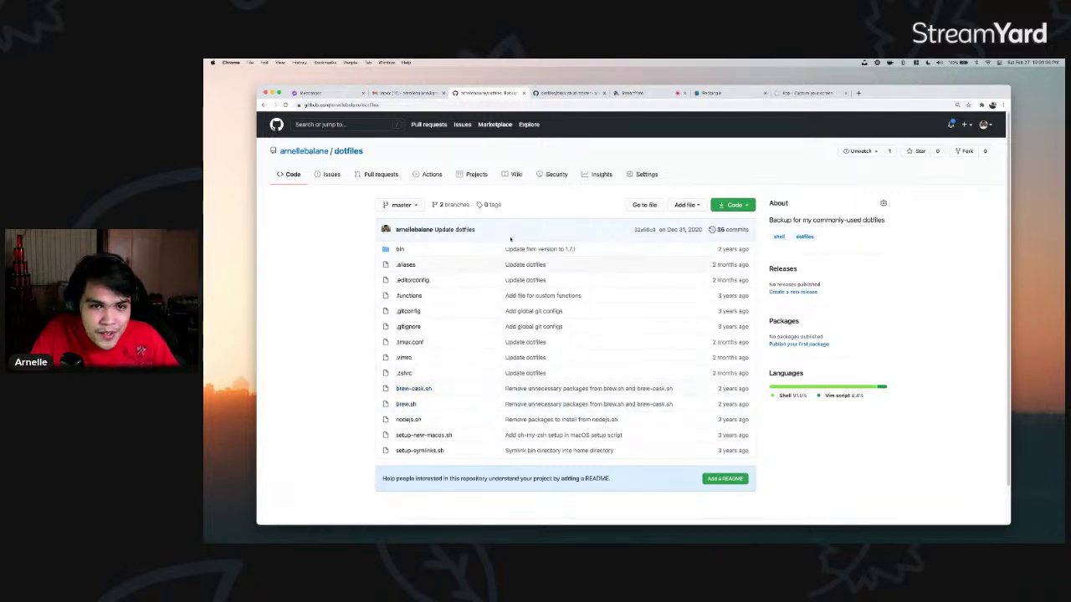
key("ctrl+Tab")
scroll(624, 321, "down", 1)
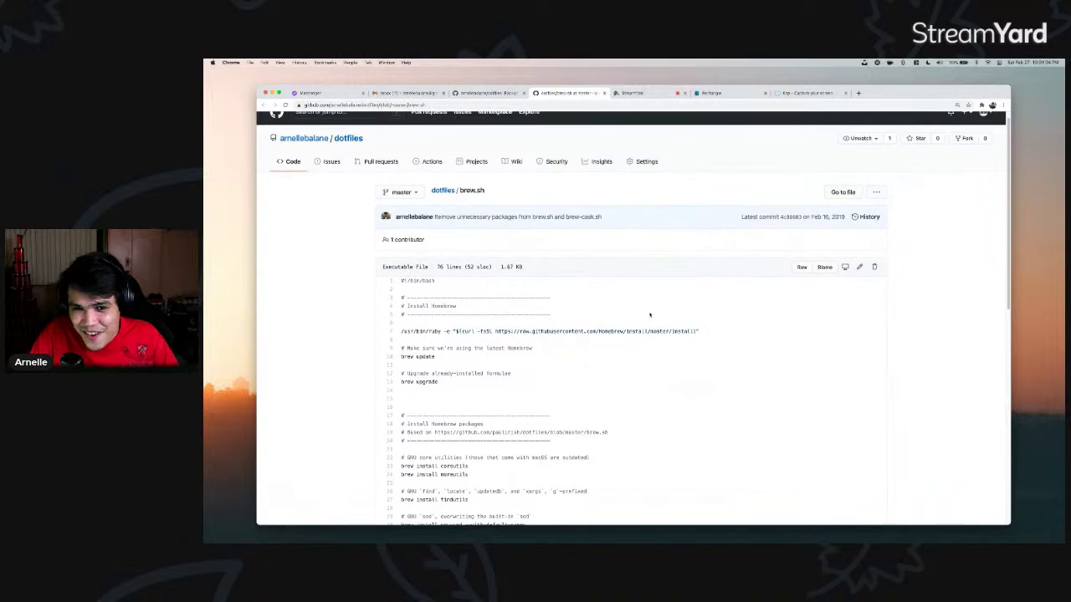
- Highlight the curl Homebrew install command on line 7 of brew.sh
left_click_drag(703, 317, 401, 314)
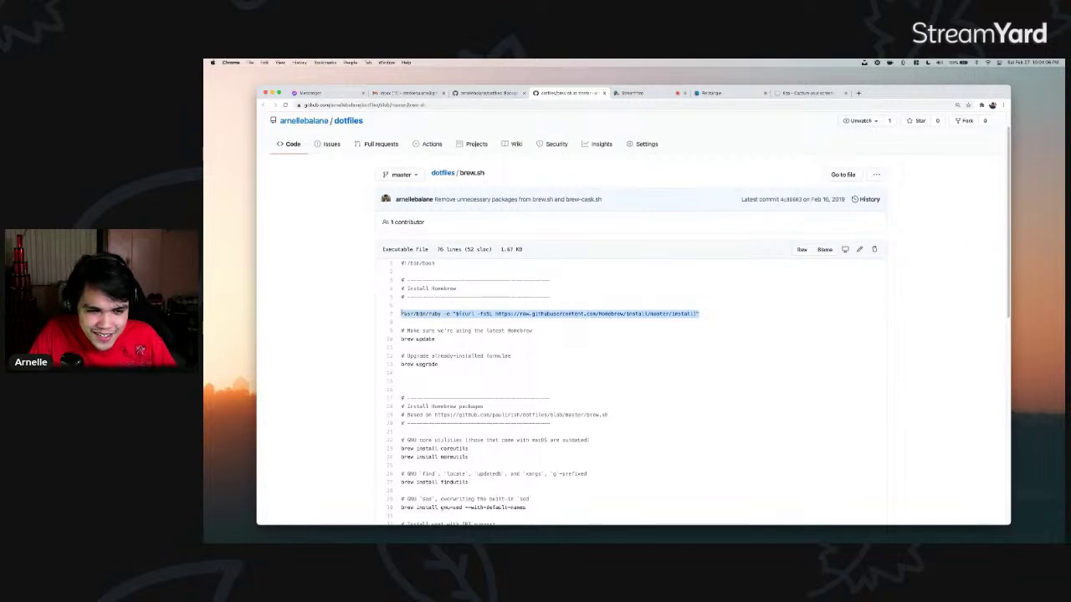
left_click(712, 317)
left_click_drag(712, 317, 451, 297)
left_click(457, 314)
scroll(457, 310, "down", 1)
scroll(456, 310, "down", 5)
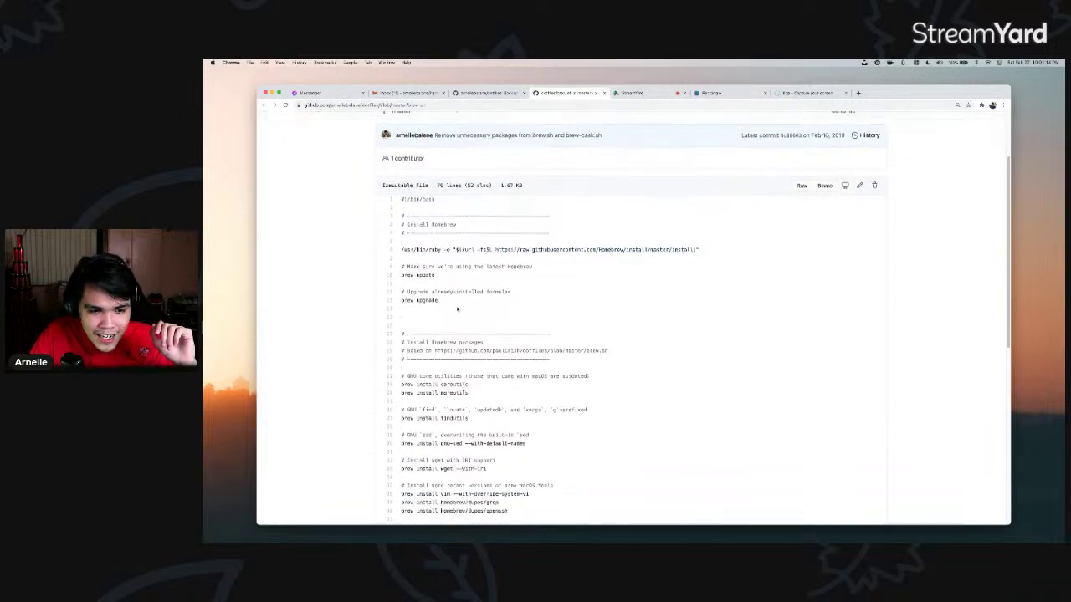
scroll(477, 180, "up", 5)
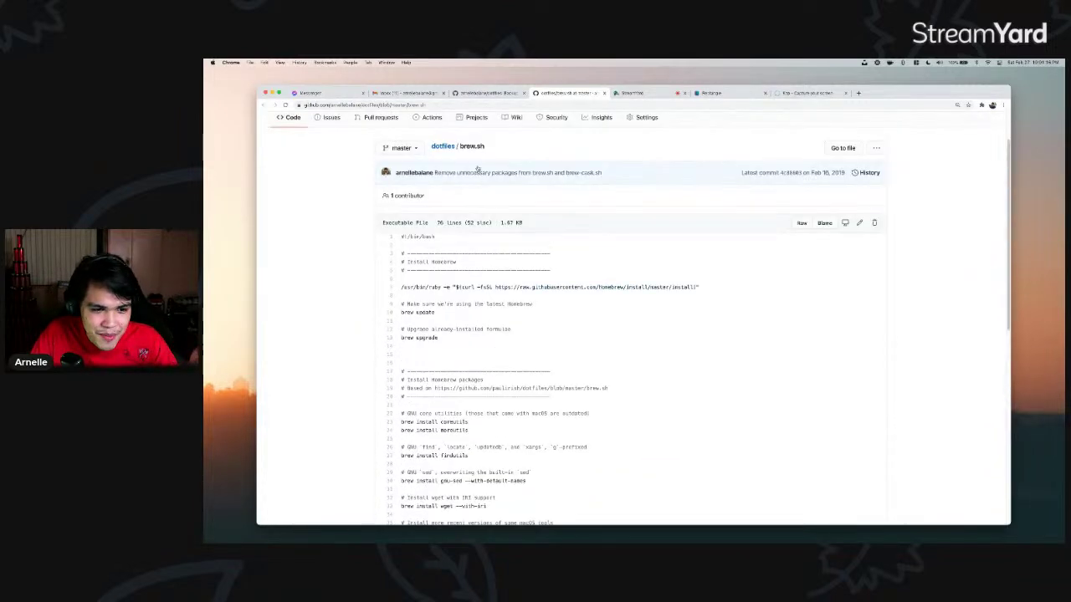
scroll(470, 228, "down", 8)
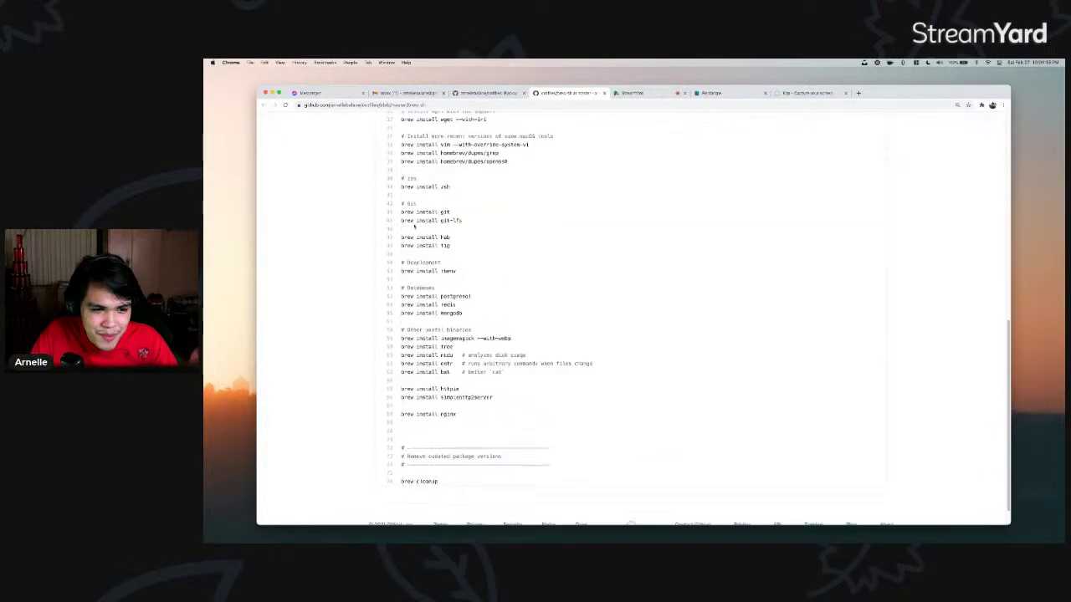
- Highlight the git install line 44, enlarge the code text, and point out the coreutils lines
left_click_drag(404, 203, 462, 212)
left_click(598, 258)
key("super+equal")
scroll(598, 259, "down", 4)
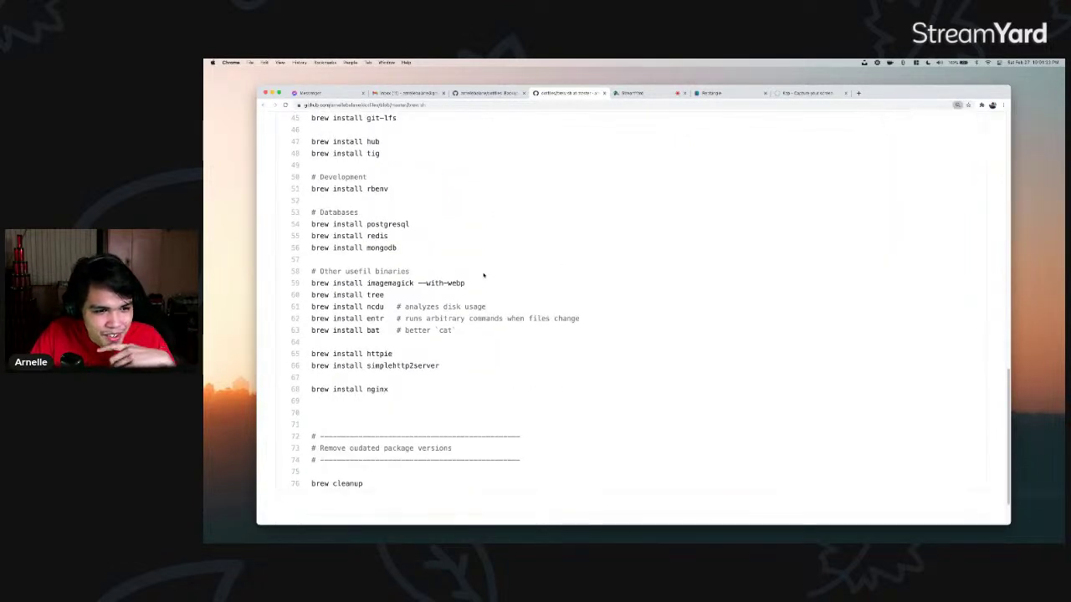
scroll(469, 280, "up", 10)
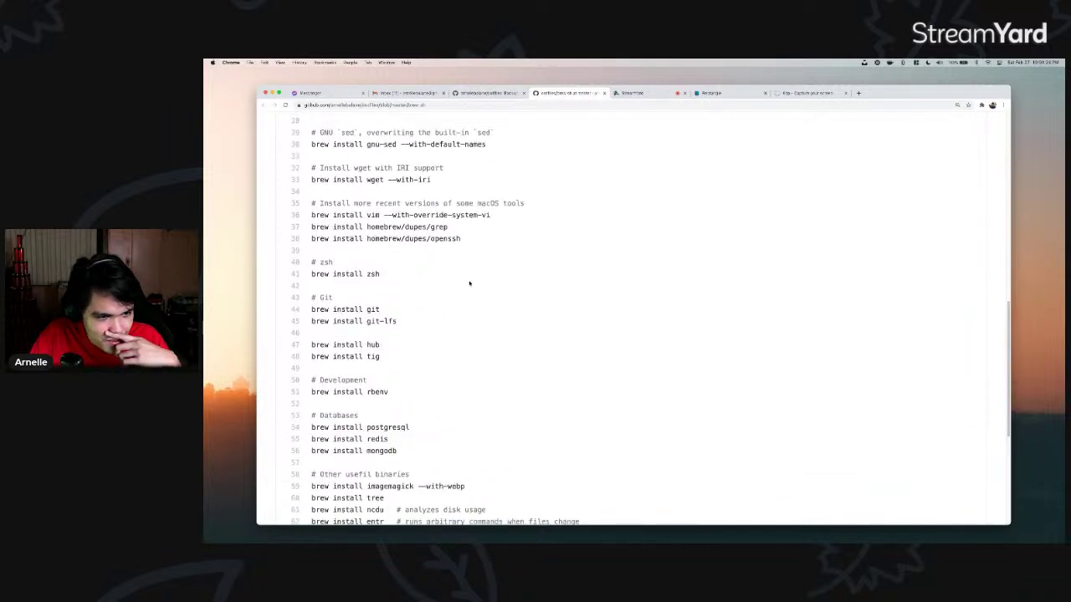
scroll(465, 281, "up", 2)
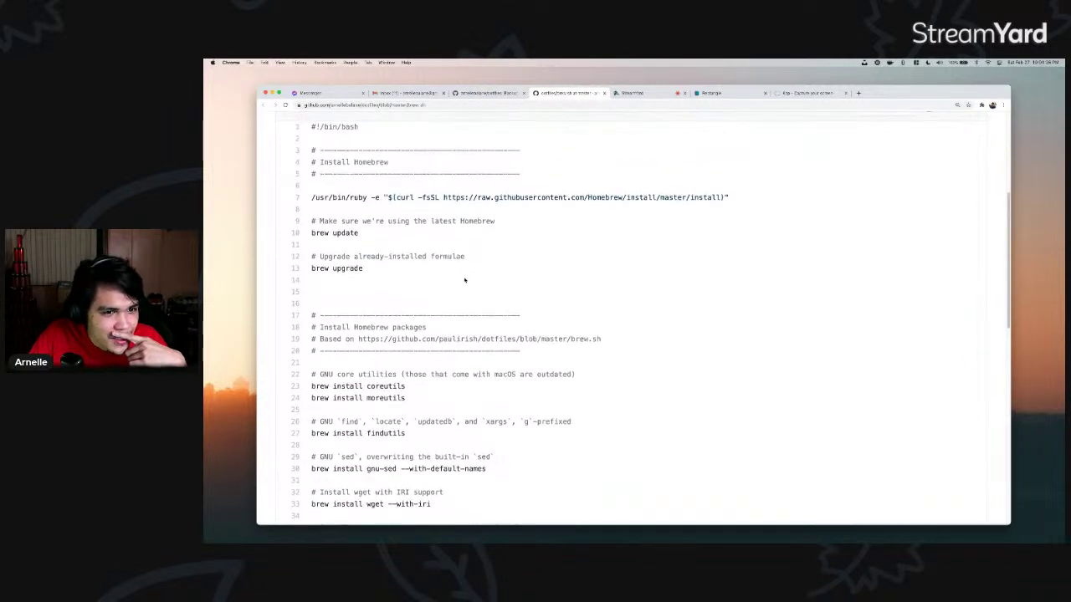
scroll(460, 278, "up", 1)
left_click_drag(342, 191, 325, 189)
left_click(660, 199)
scroll(401, 202, "down", 6)
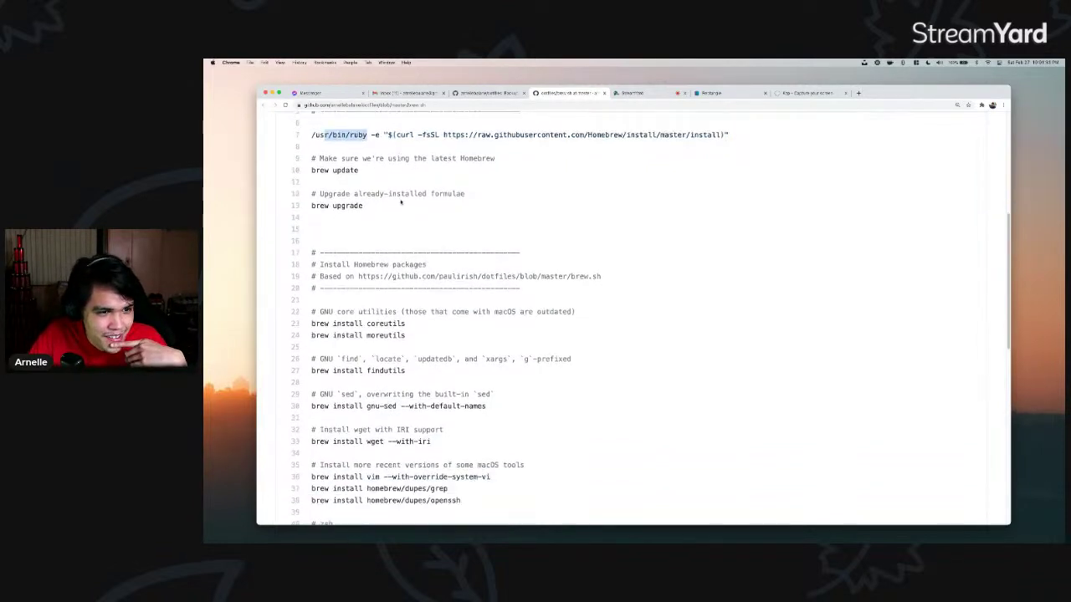
left_click_drag(366, 174, 405, 186)
scroll(389, 204, "up", 2)
left_click(389, 205)
- Highlight the block of install lines and the zsh entry
scroll(410, 285, "down", 2)
left_click_drag(367, 232, 462, 390)
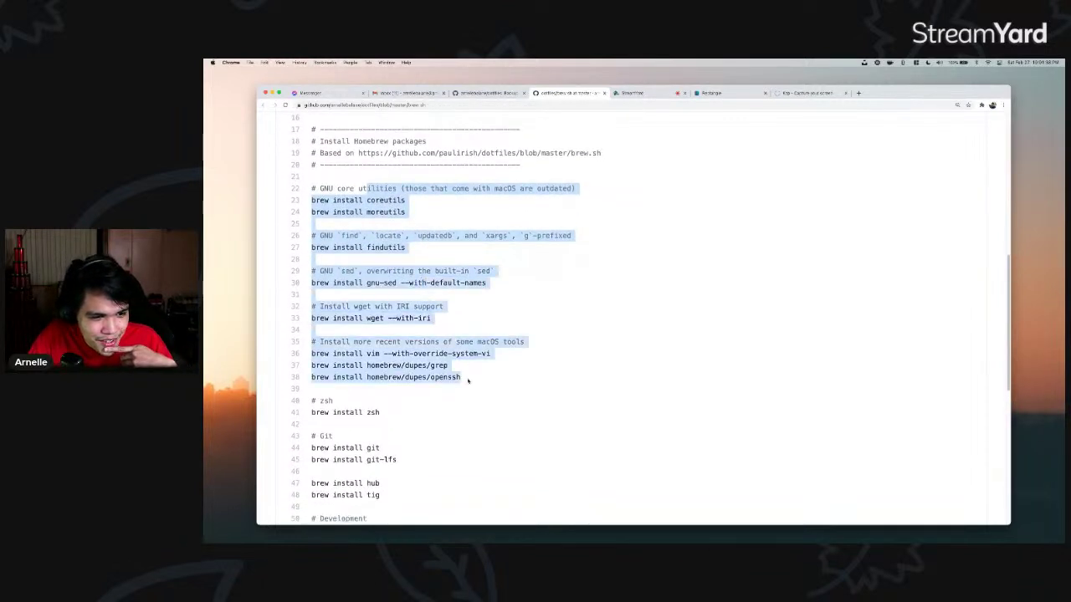
scroll(418, 311, "down", 5)
left_click(375, 275)
double_click(374, 275)
scroll(401, 289, "down", 1)
- Highlight the hub and tig package names on lines 47 and 48, then switch to the terminal space
left_click_drag(398, 314, 390, 349)
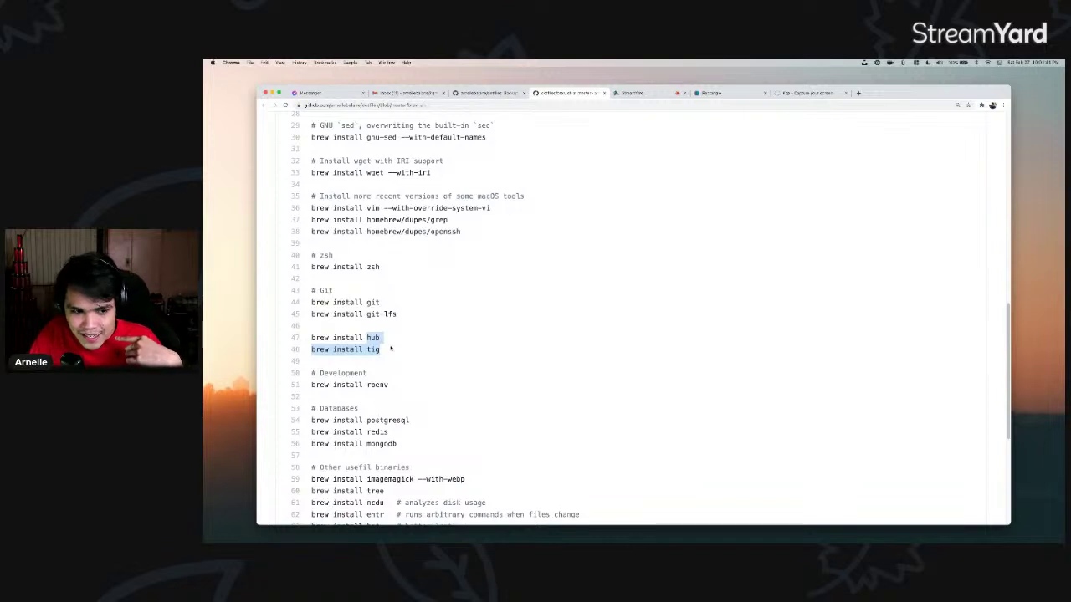
left_click_drag(390, 349, 399, 337)
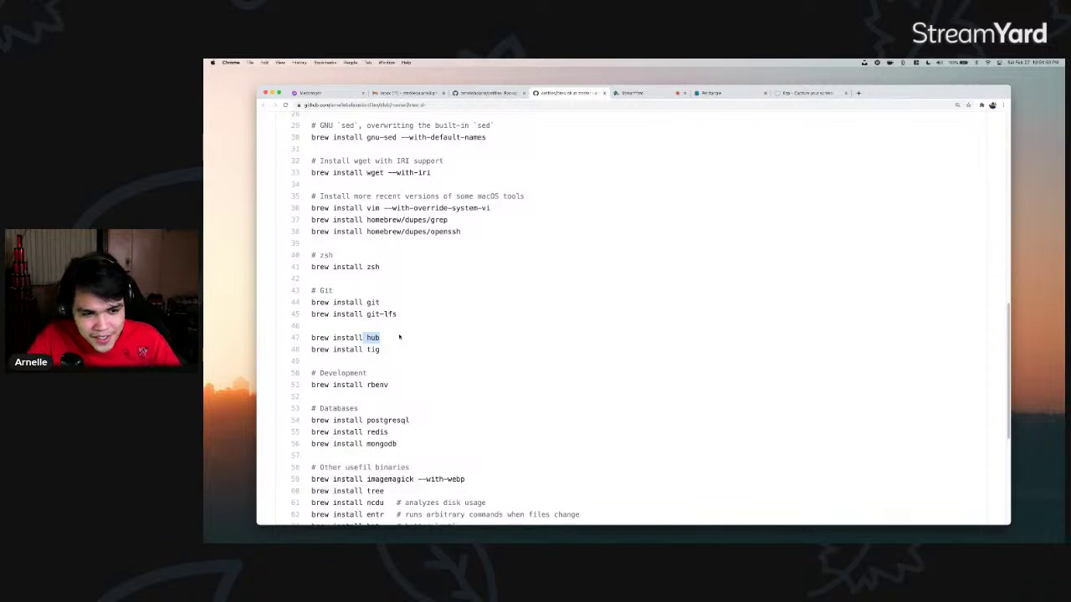
scroll(401, 337, "down", 1)
left_click_drag(366, 327, 409, 328)
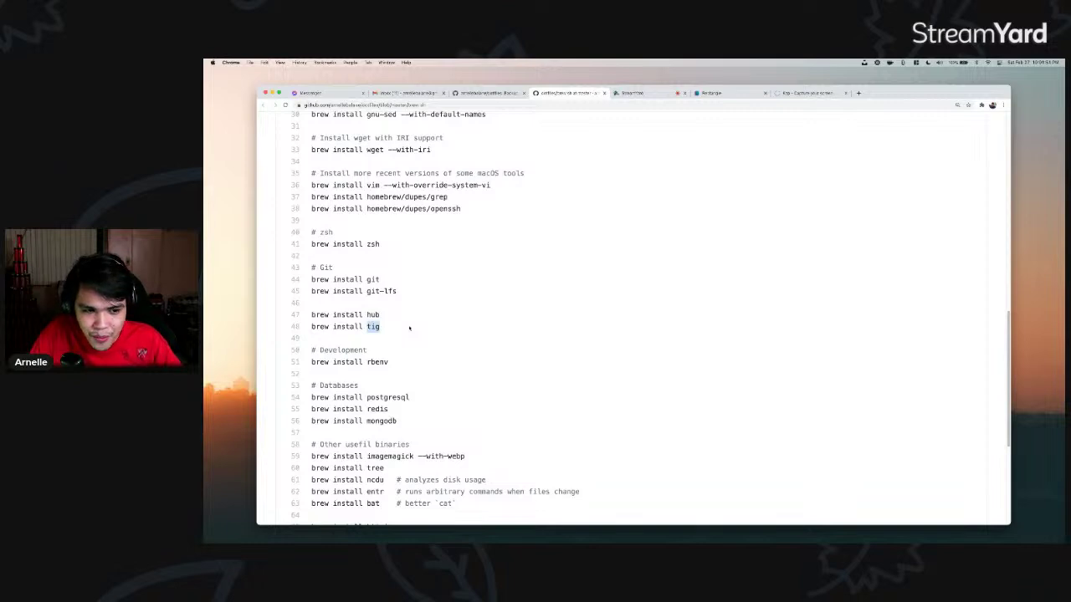
key("ctrl+Left")
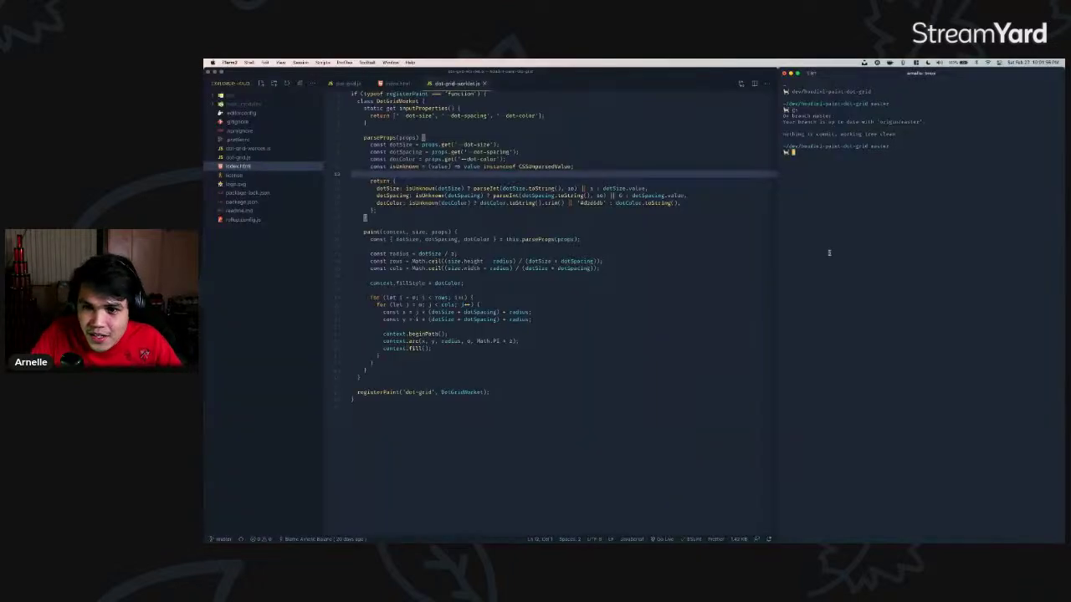
- Run tig and move through the commit list to the Add fallback-html commit, then quit
key("Return")
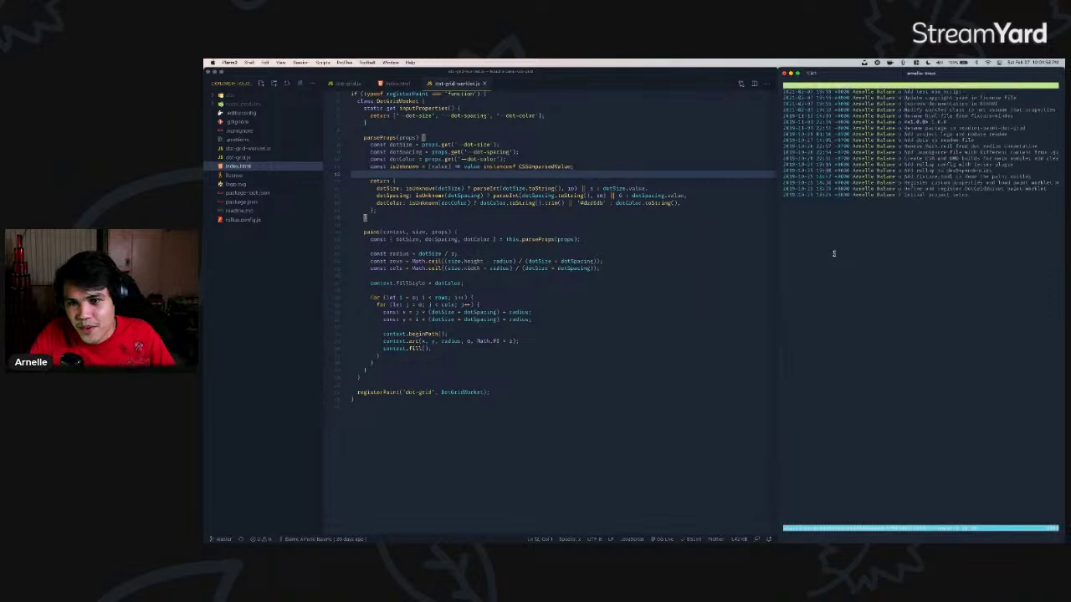
key("Down")
key("Down")
key("Up")
key("Up")
key("Up")
key("Up")
key("Up")
key("Up")
key("Up")
key("Up")
key("Up")
key("Up")
key("Up")
key("Up")
key("Up")
key("Up")
key("Up")
key("Up")
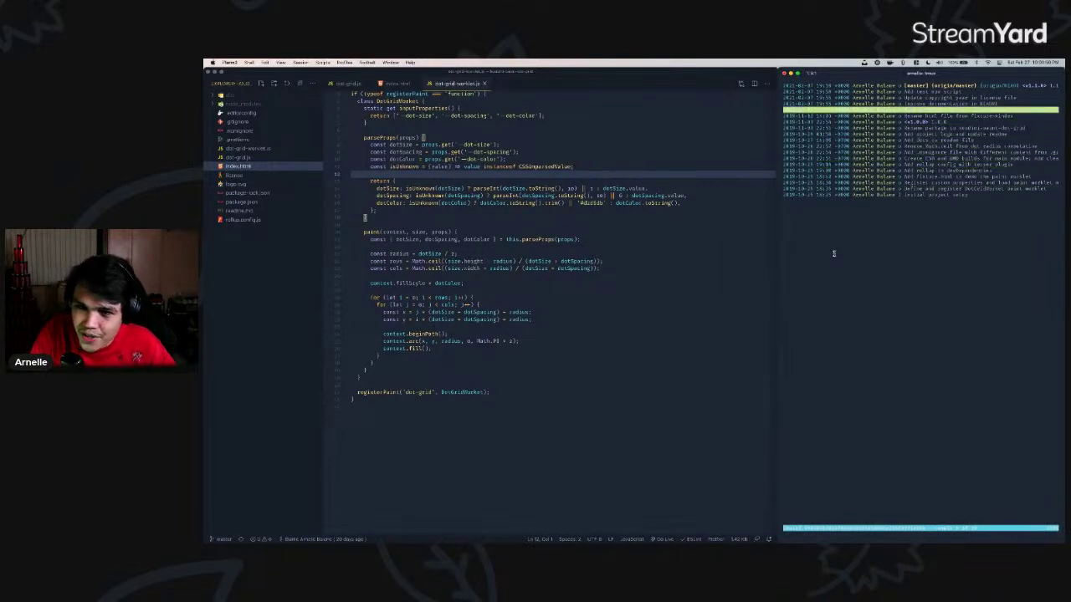
key("Down")
key("Down")
key("Down")
key("Down")
key("Down")
key("Down")
key("Down")
key("Down")
key("Down")
key("Down")
key("Down")
key("Down")
key("Down")
key("Down")
key("Down")
key("q")
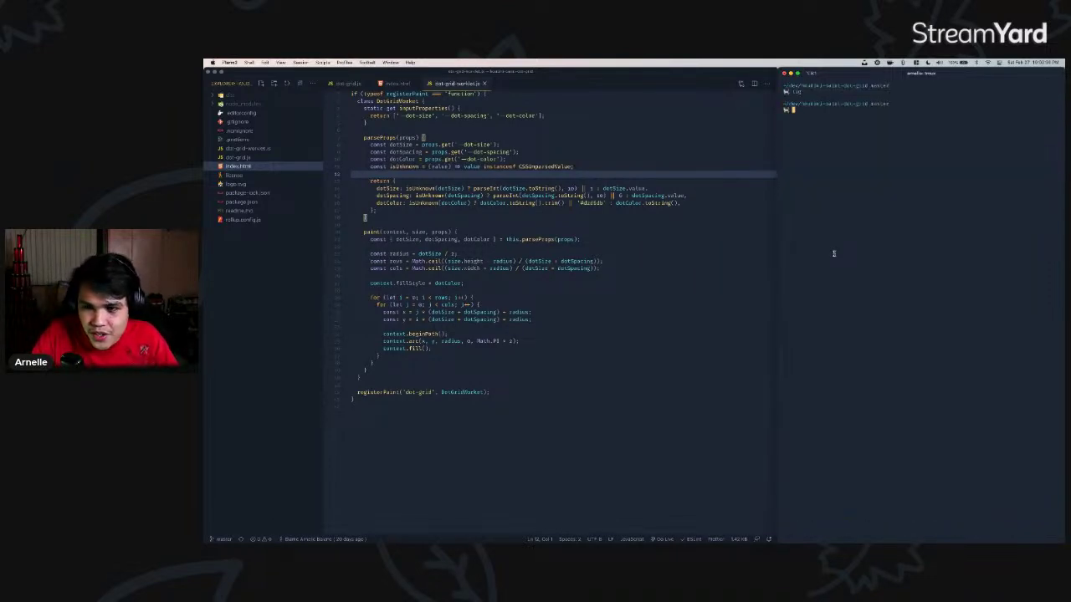
- Relaunch tig, view the Modify worklet class commit's diff, quit, and return to Chrome
key("Return")
type("tig")
key("Return")
key("Down")
key("Down")
key("Down")
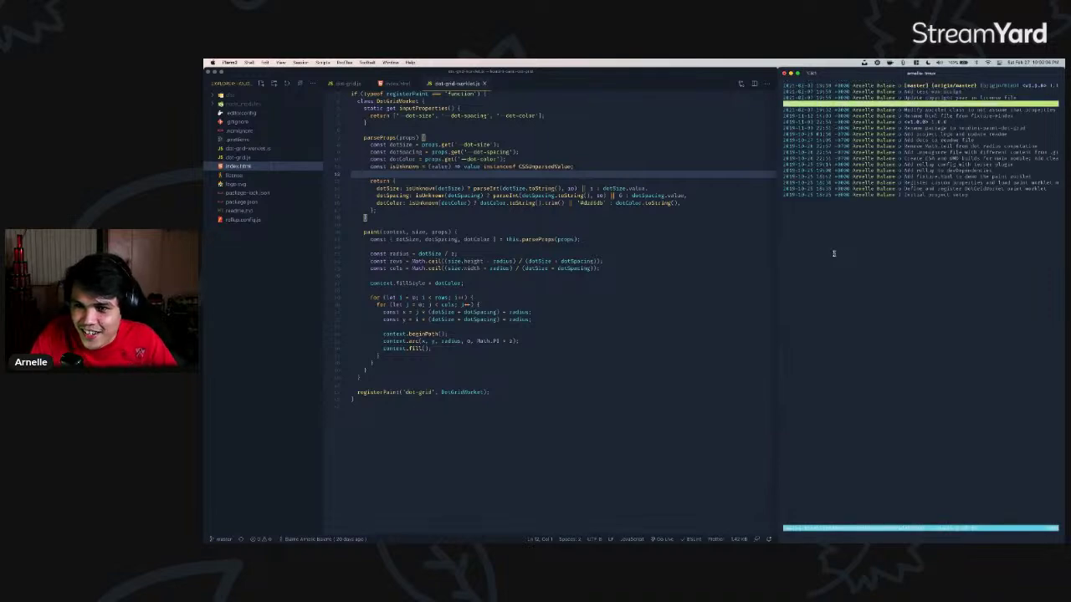
key("Return")
key("Down")
key("Down")
key("Down")
key("Down")
key("Down")
key("Down")
key("Down")
key("Down")
key("Down")
key("Down")
key("Down")
key("Down")
key("Down")
key("Down")
key("Down")
key("Down")
key("q")
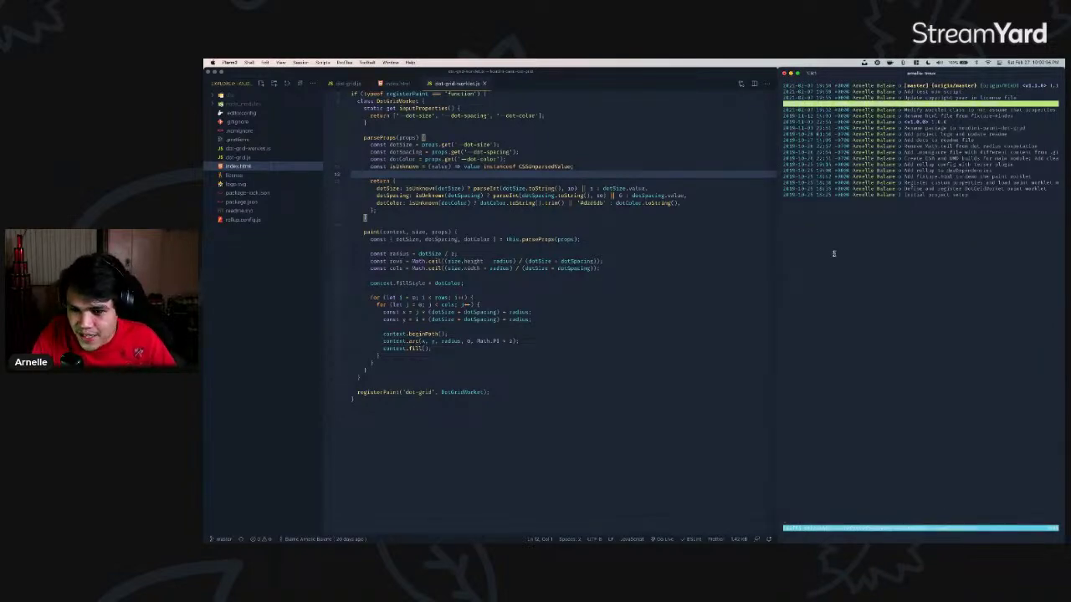
key("q")
key("super+Tab")
scroll(441, 313, "down", 5)
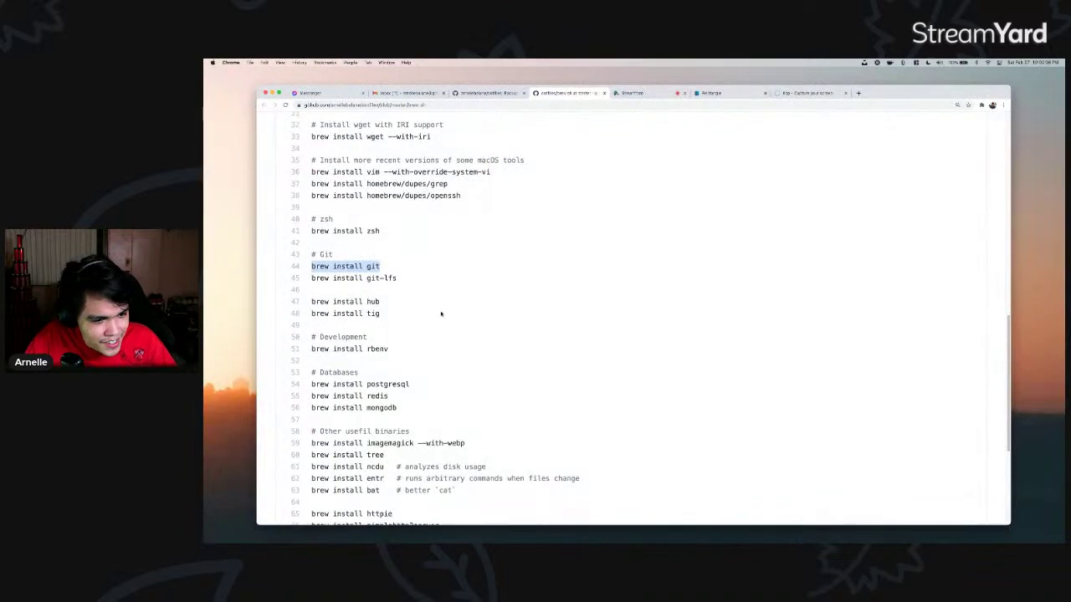
- Enlarge the brew.sh page text and highlight the rbenv install line
double_click(376, 228)
left_click(368, 227)
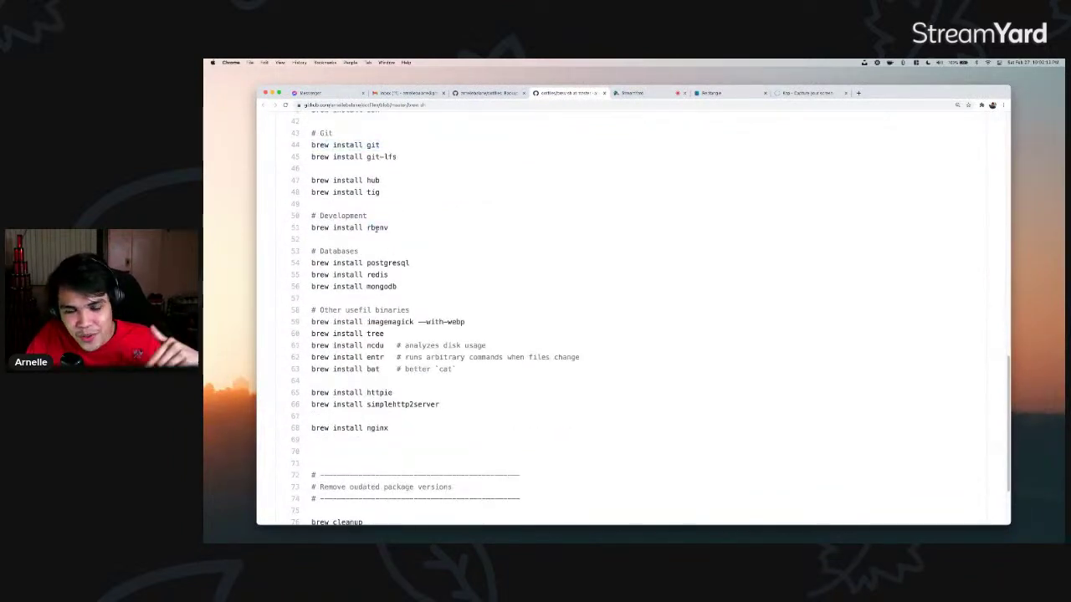
key("super+equal")
key("super+equal")
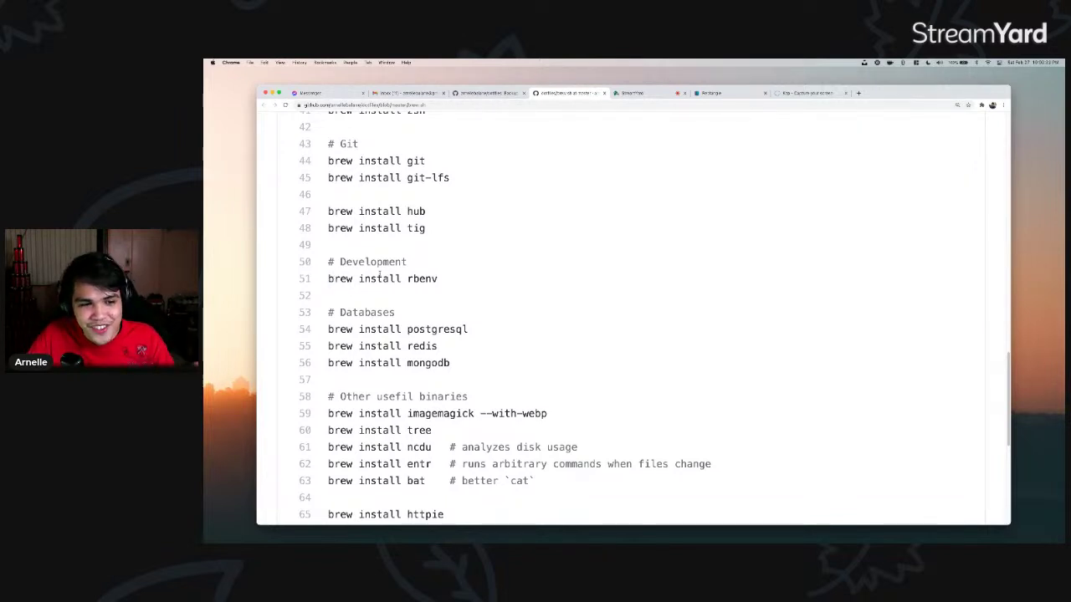
left_click_drag(331, 279, 438, 278)
left_click(439, 278)
scroll(438, 279, "down", 2)
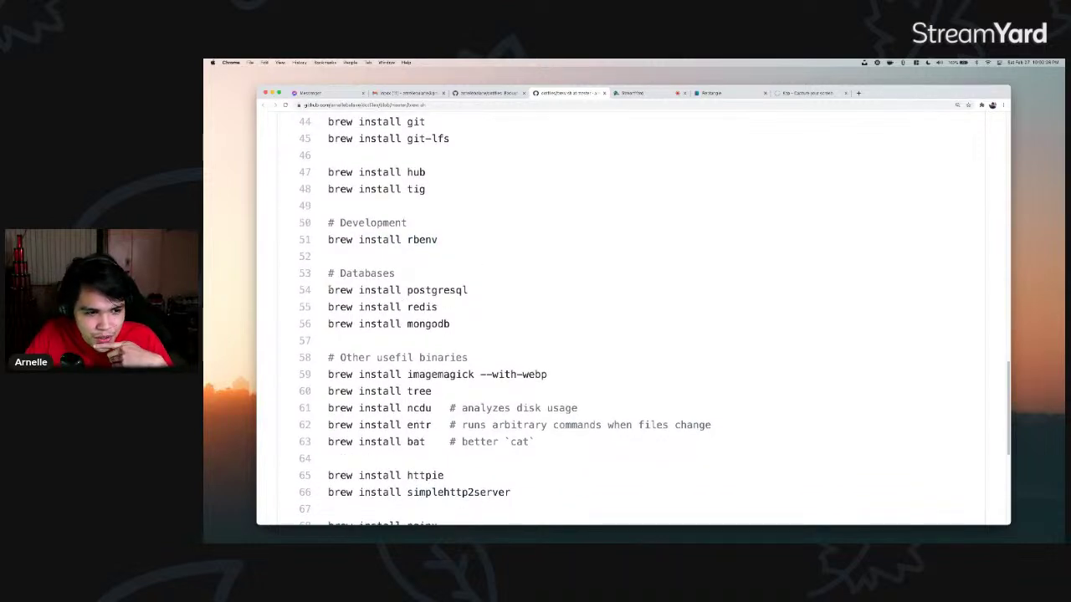
- Highlight the postgresql, redis and mongodb database install lines
left_click_drag(329, 290, 495, 291)
left_click_drag(467, 325, 328, 307)
left_click(328, 307)
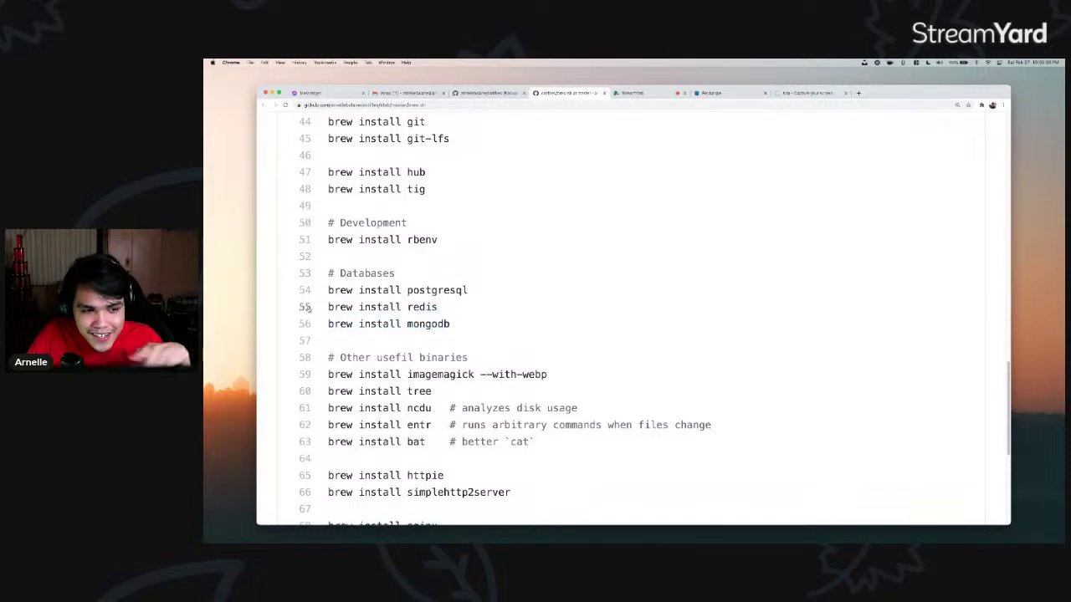
left_click_drag(450, 325, 363, 307)
left_click(394, 276)
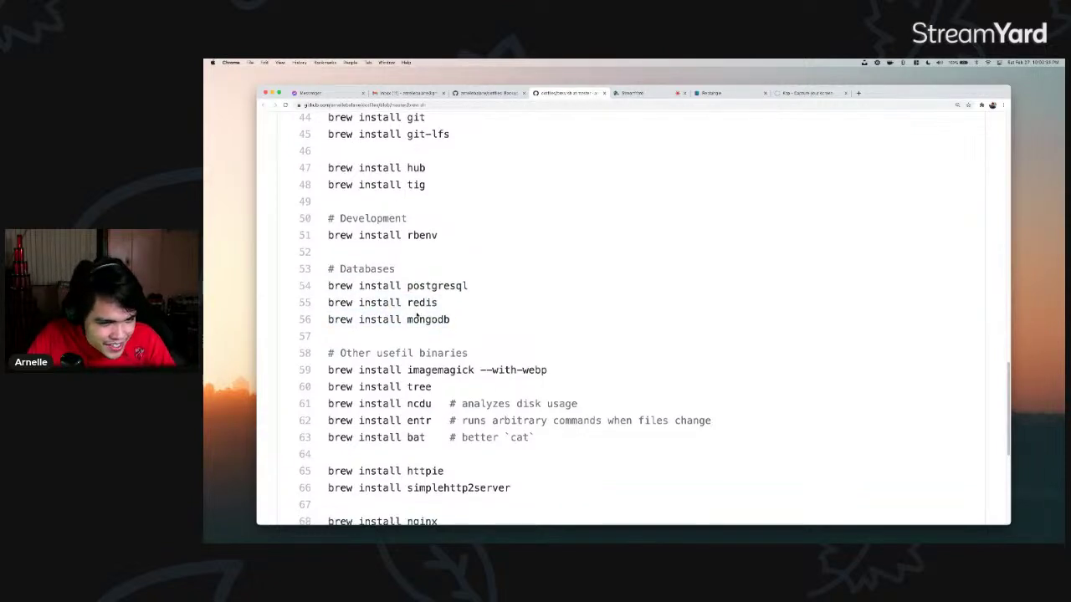
scroll(393, 276, "down", 3)
scroll(455, 278, "up", 9)
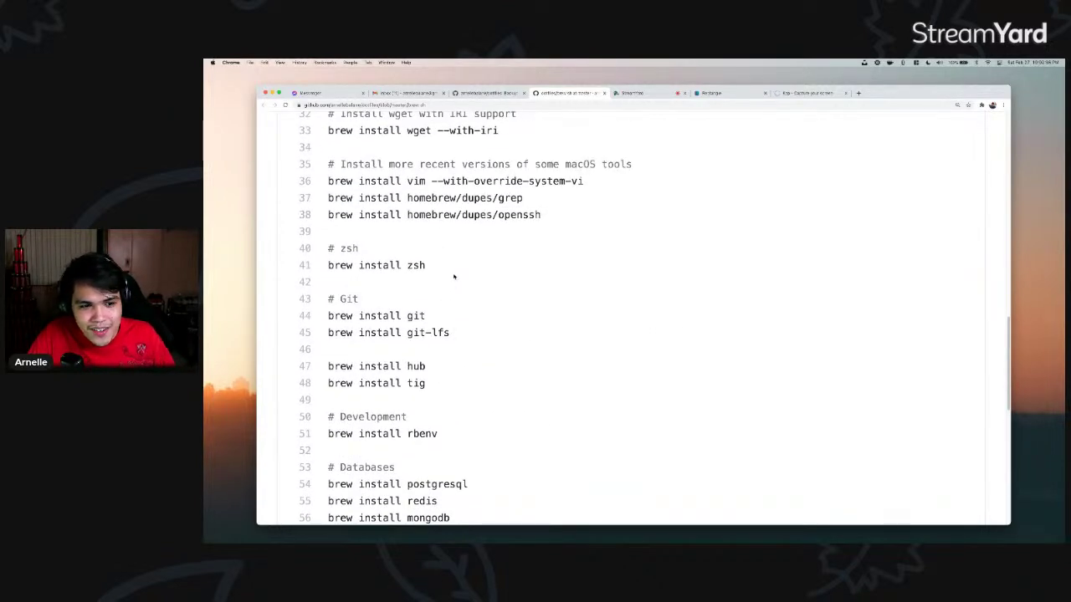
scroll(455, 277, "up", 3)
scroll(454, 277, "down", 7)
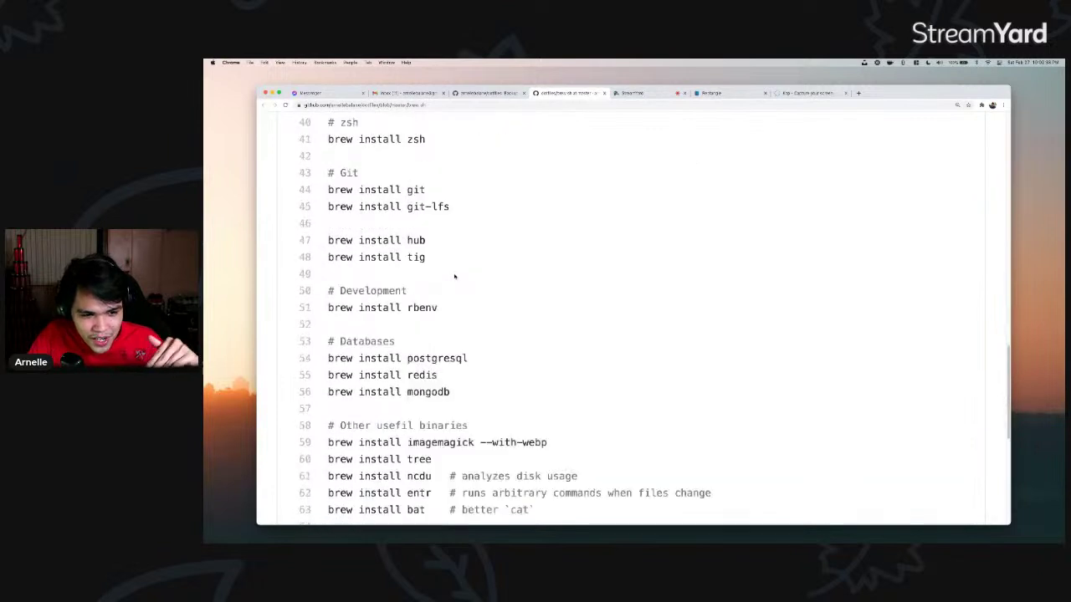
scroll(454, 277, "down", 1)
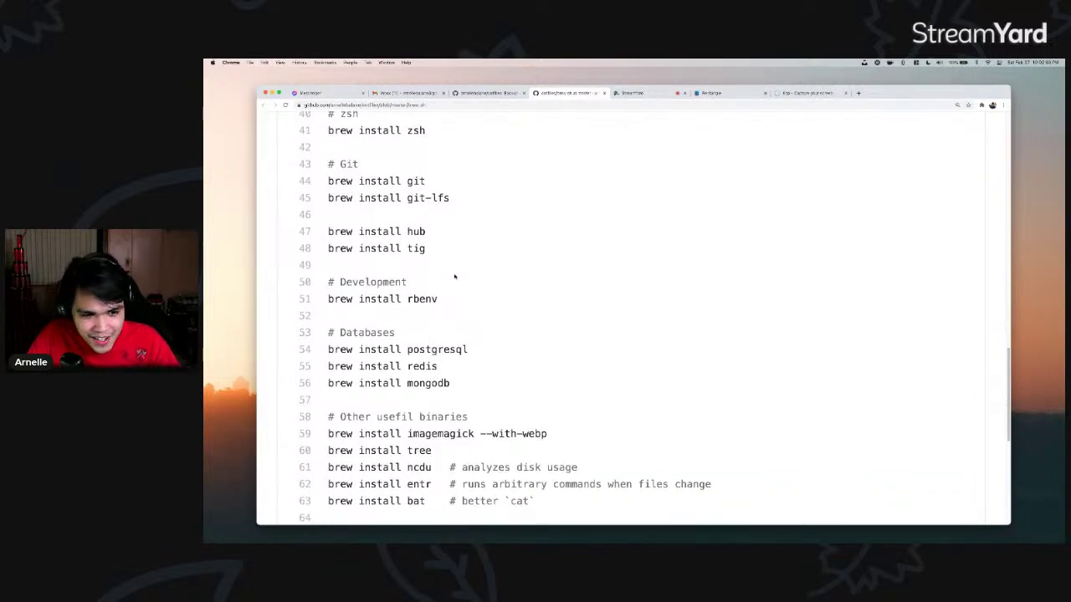
scroll(455, 277, "down", 2)
scroll(455, 279, "down", 4)
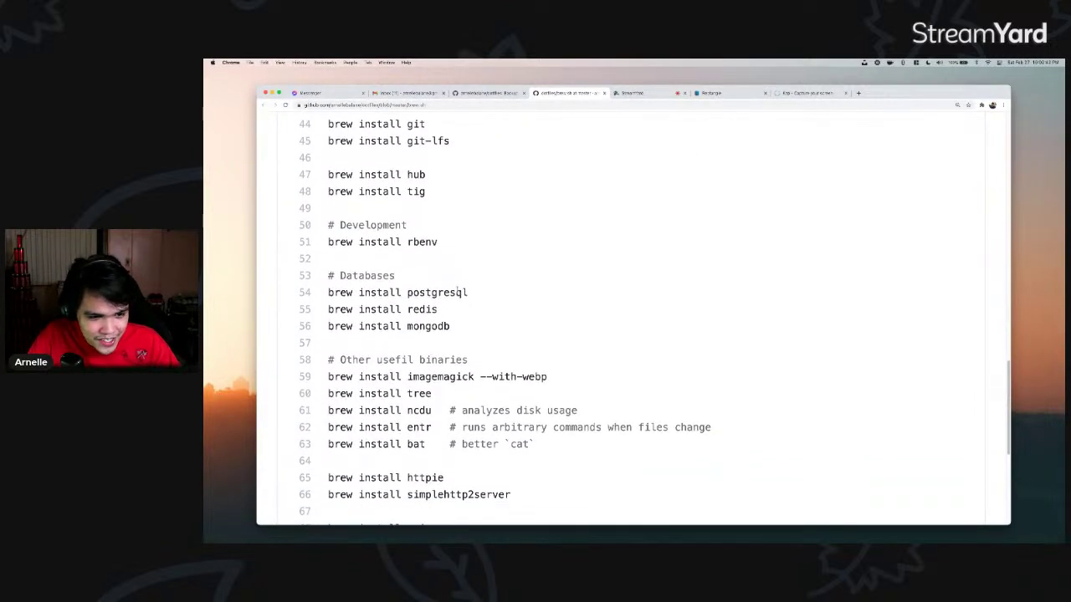
- Highlight the utility installs, including tree on line 60
left_click_drag(382, 326, 474, 327)
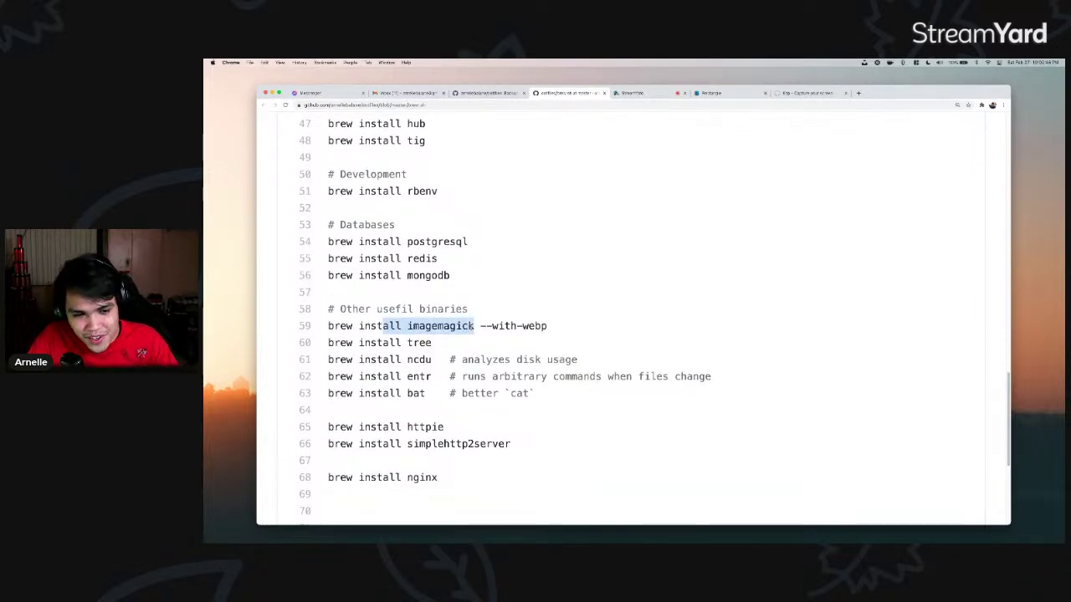
scroll(471, 329, "down", 1)
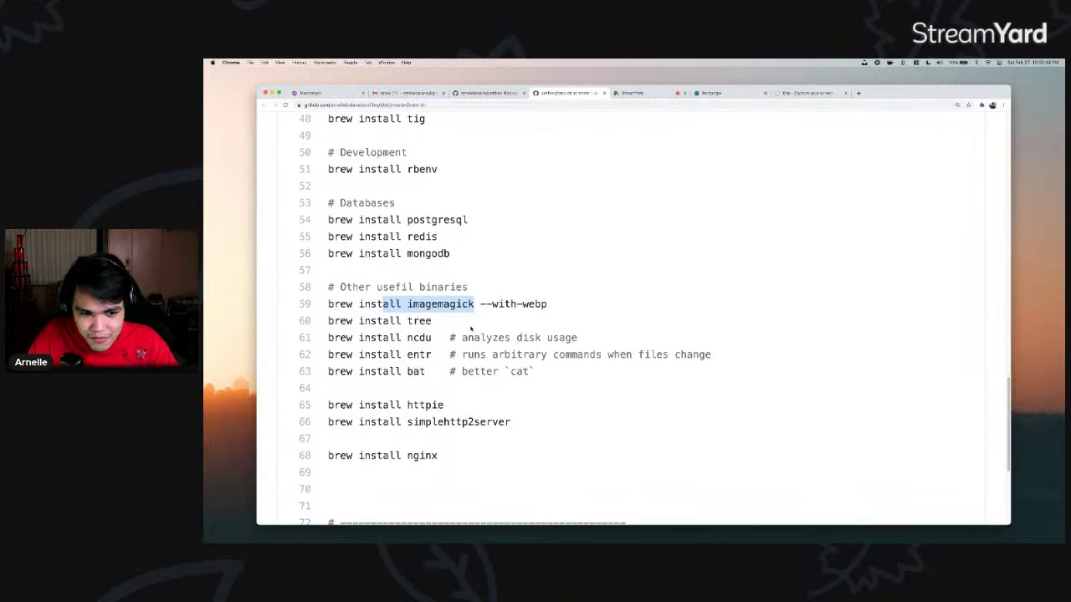
scroll(448, 330, "down", 4)
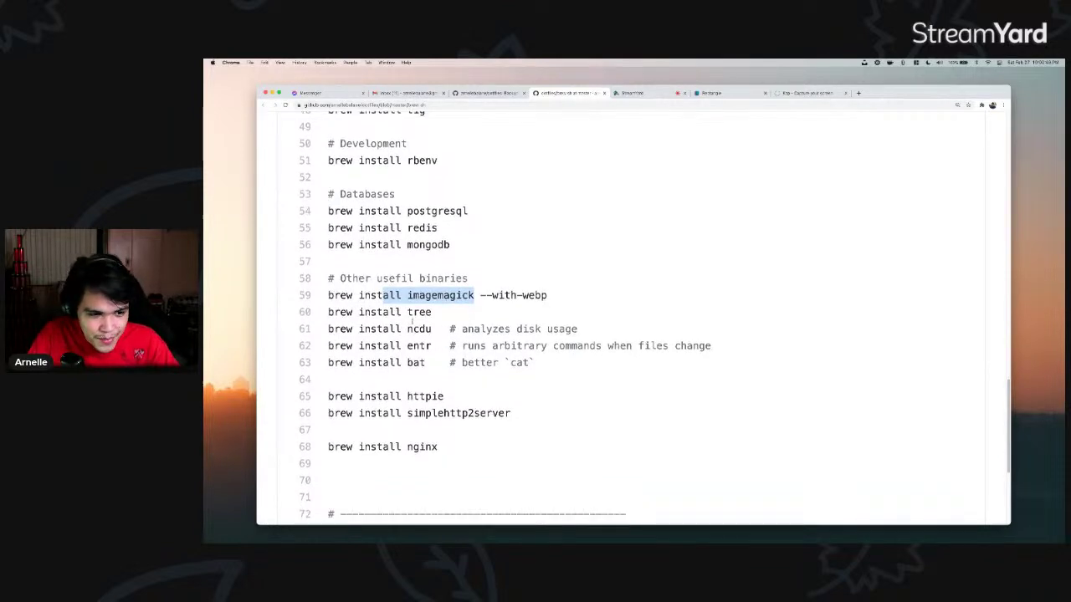
left_click_drag(408, 229, 436, 234)
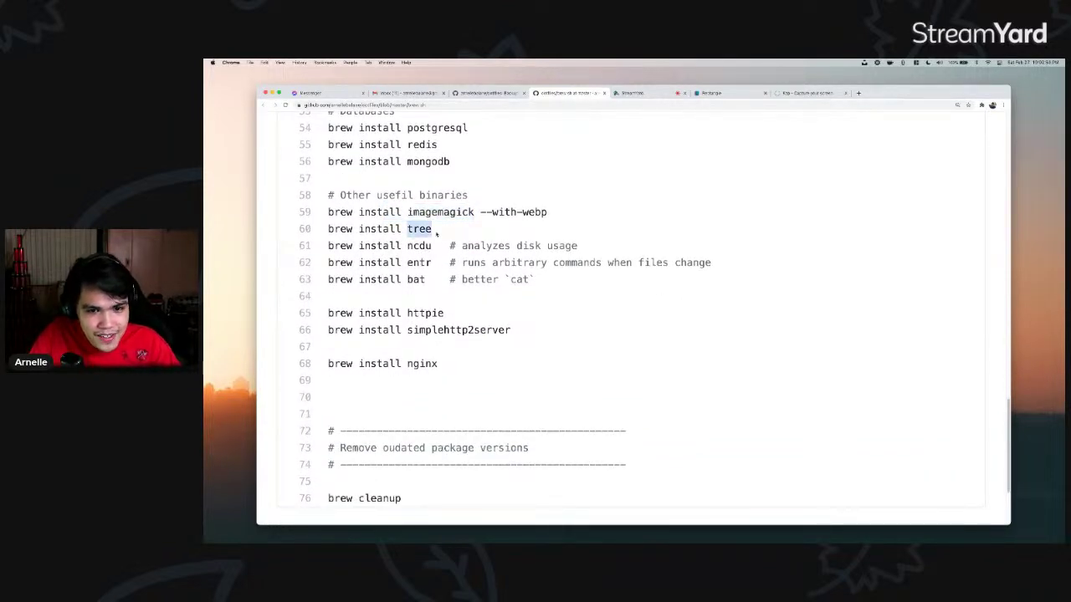
scroll(423, 235, "down", 1)
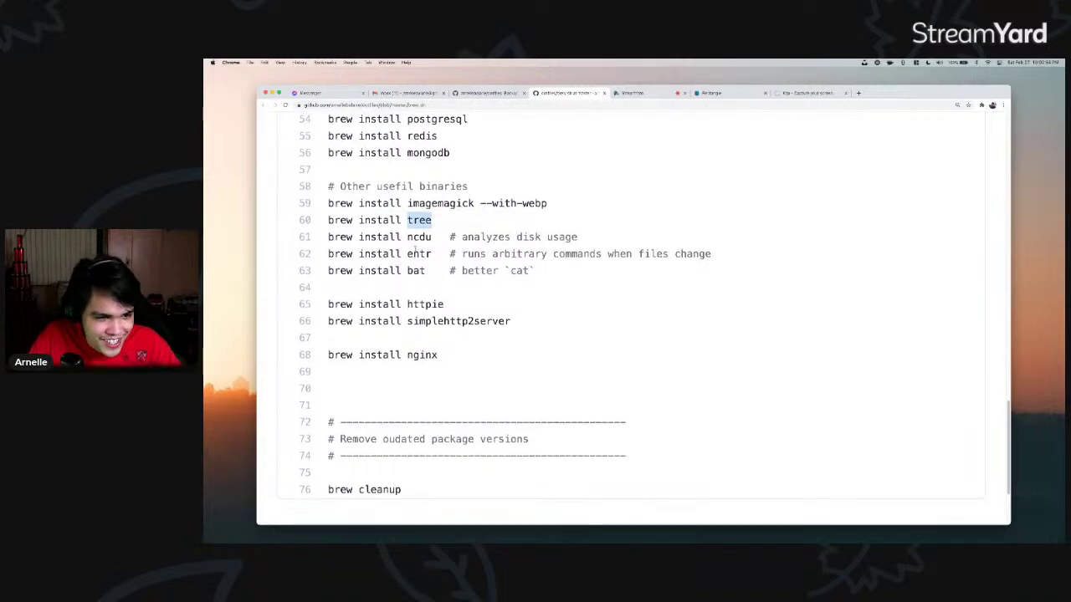
left_click_drag(407, 234, 397, 266)
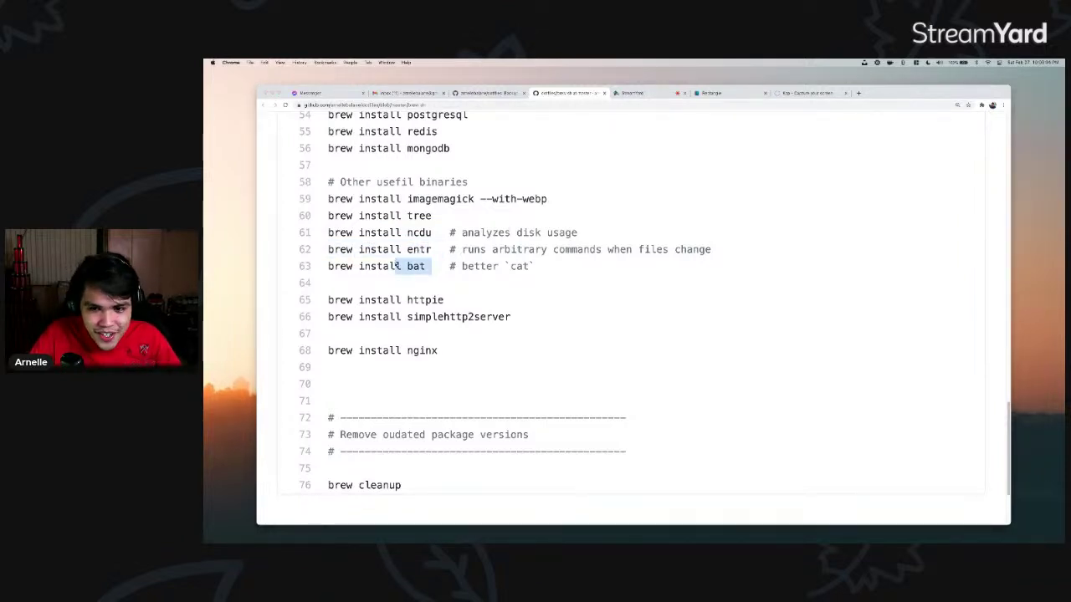
- Switch Spaces back to the terminal workspace with an empty prompt
key("super+Tab")
type("cat")
key("BackSpace")
key("BackSpace")
key("BackSpace")
key("BackSpace")
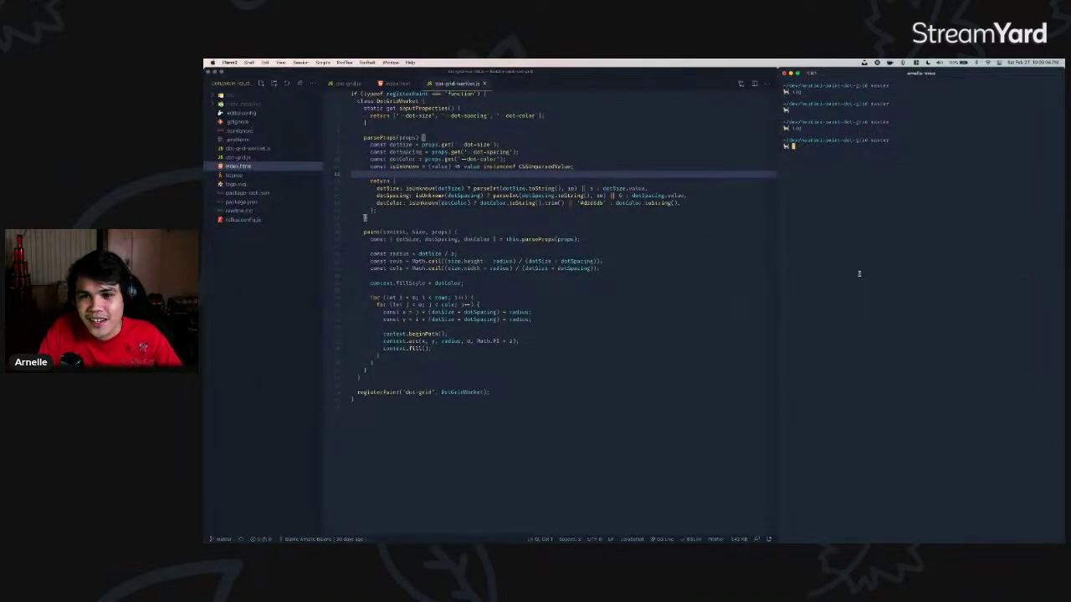
- List the dot-grid project's files in detail with ll
type("bat")
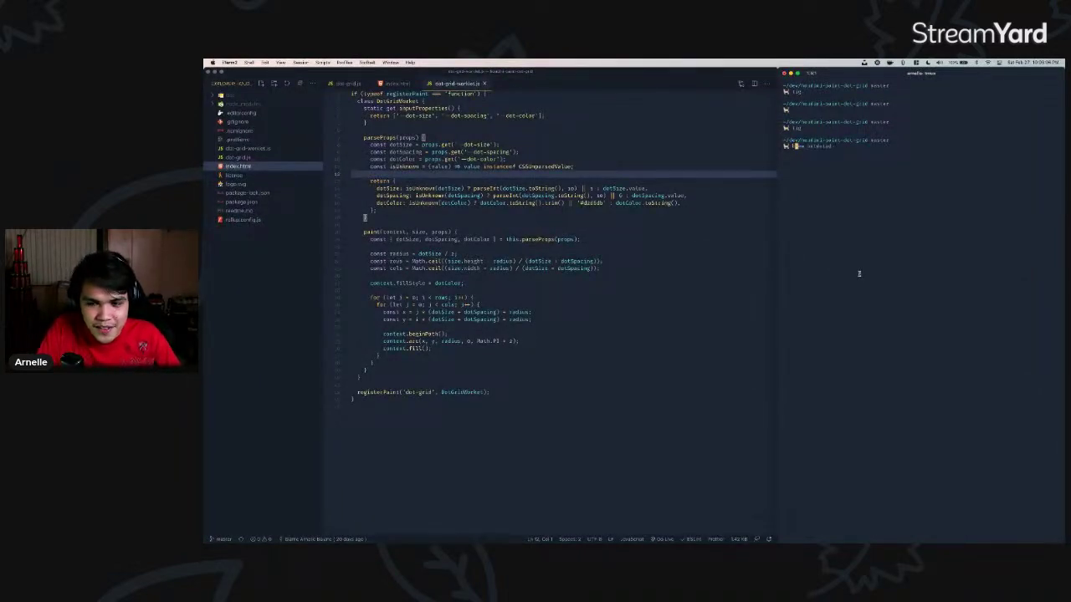
key("BackSpace")
key("BackSpace")
key("BackSpace")
type("cat")
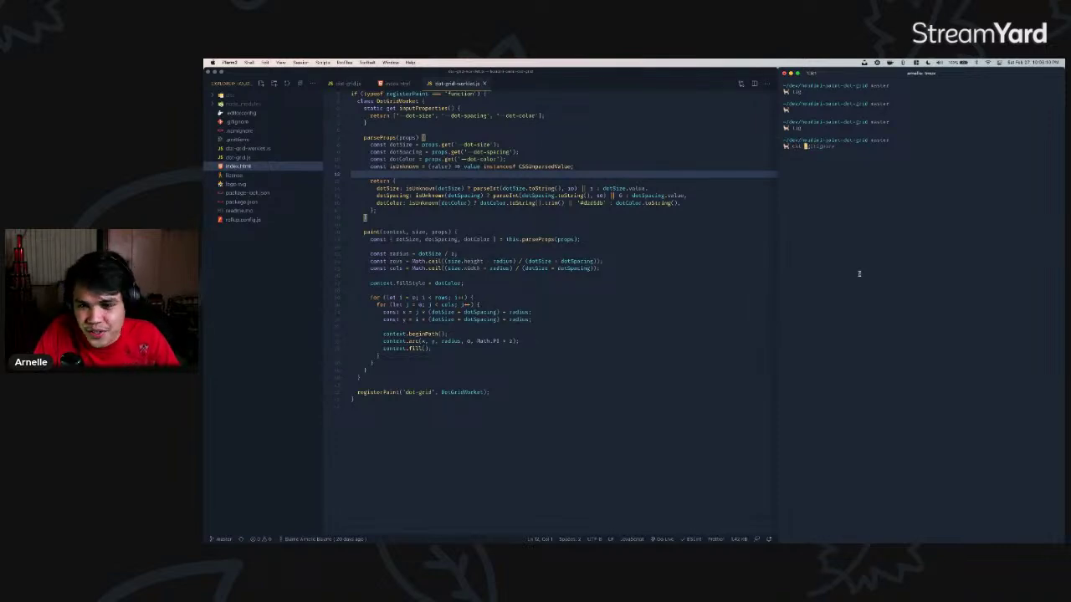
key("BackSpace")
key("BackSpace")
key("BackSpace")
type("bat")
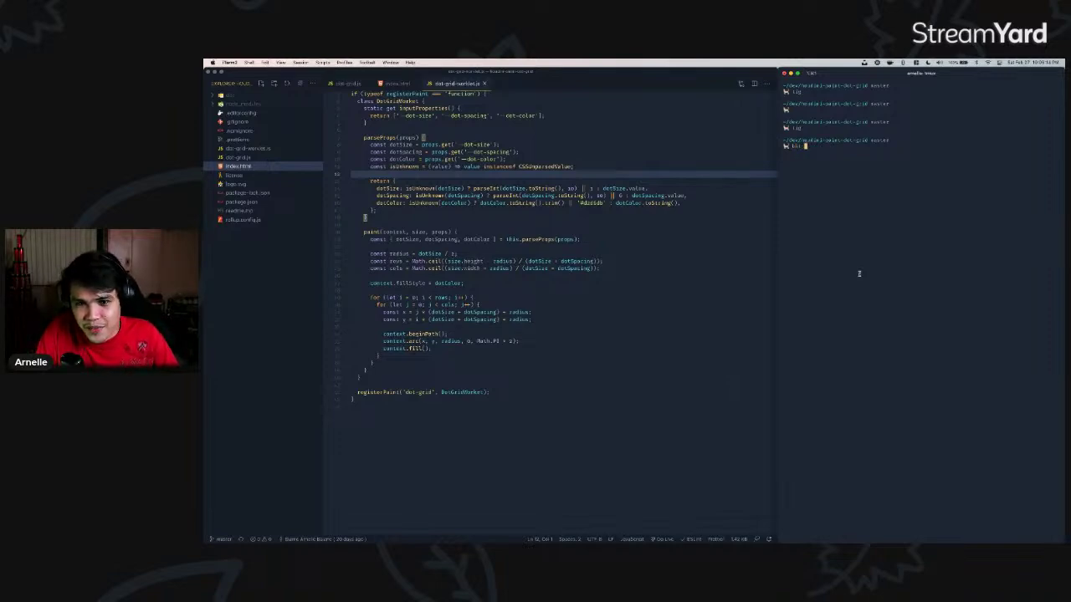
key("BackSpace")
key("BackSpace")
key("BackSpace")
type("ll")
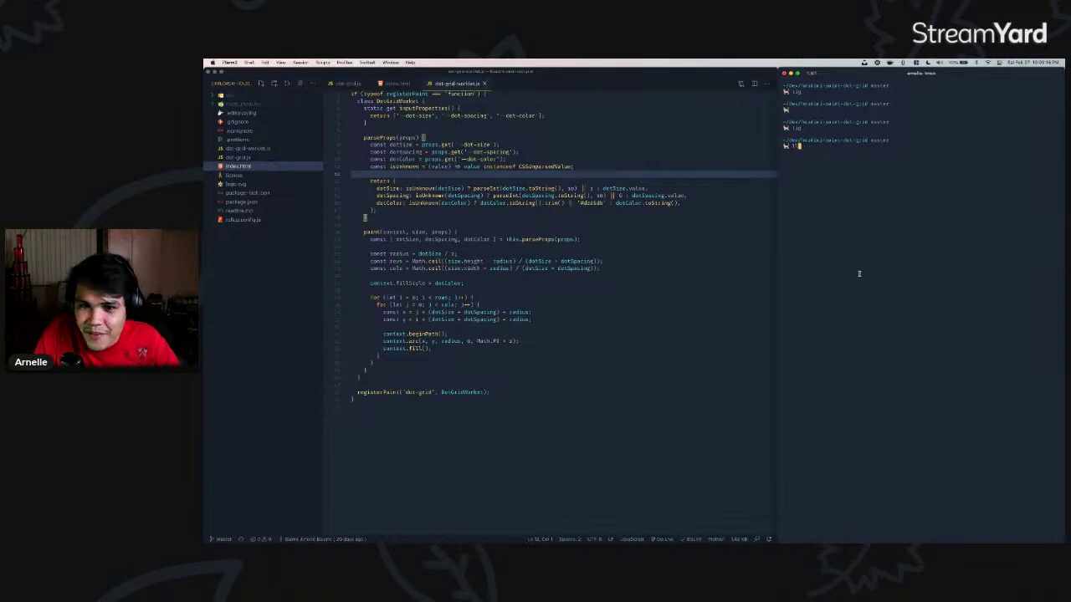
key("Return")
- Print index.html twice with bat, accepting the autosuggestion the second time
type("bat index.html")
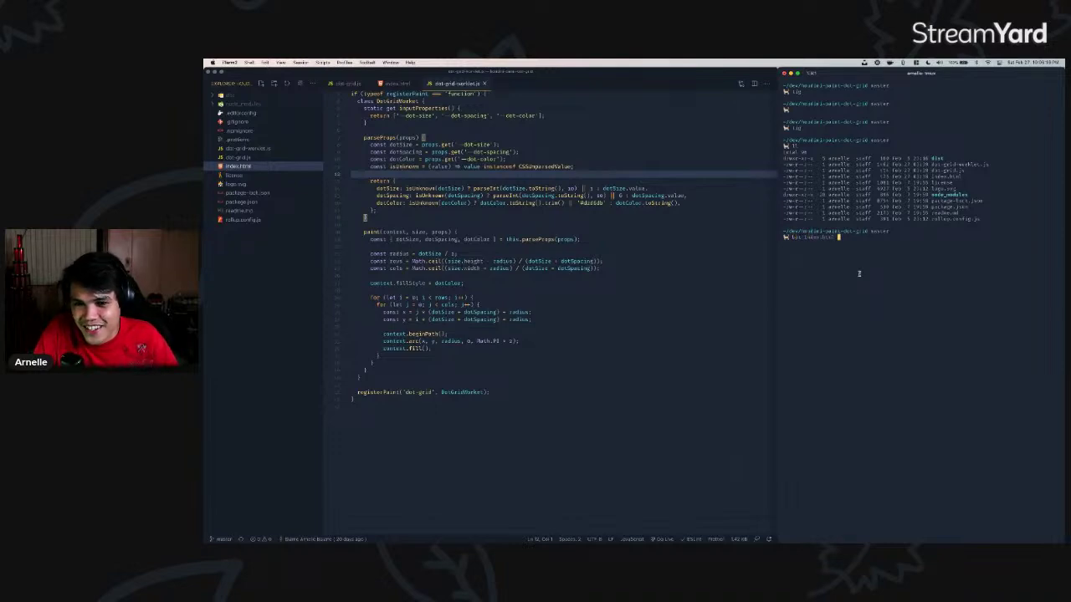
key("Return")
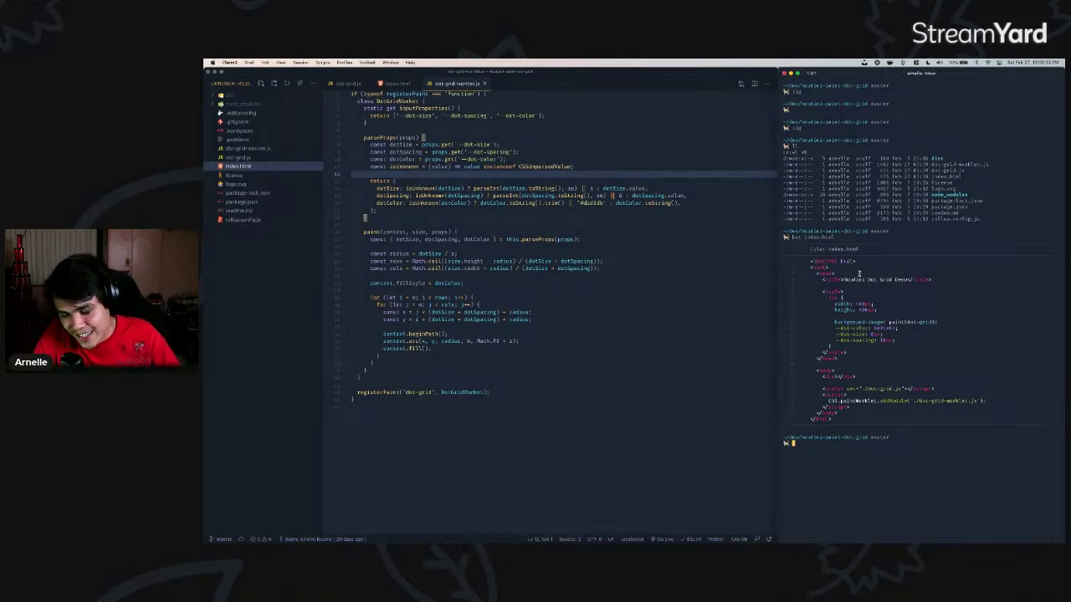
type("bat")
key("Right")
key("Return")
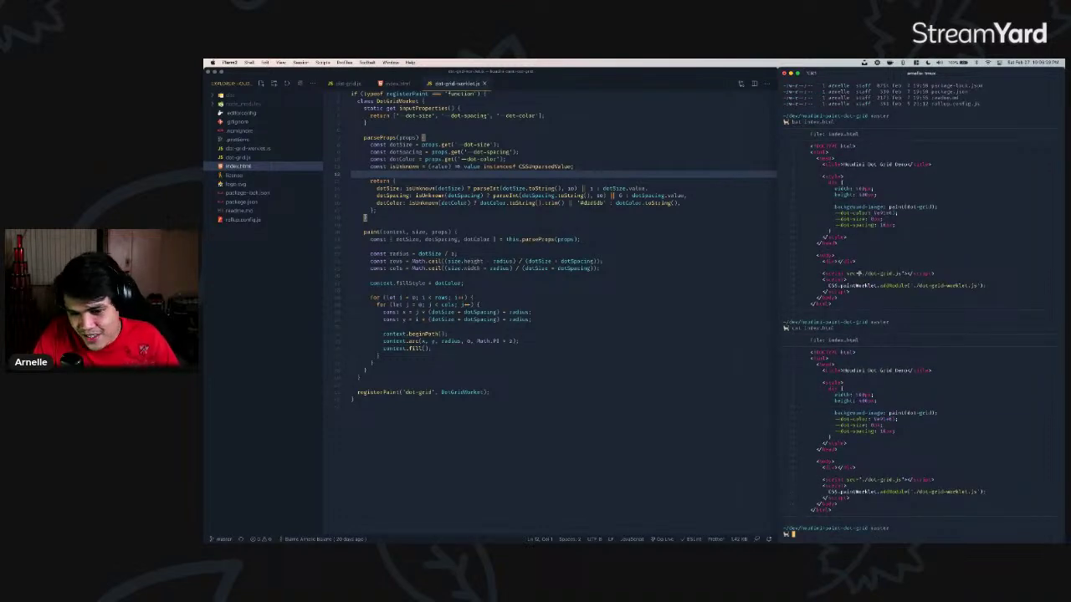
key("super+Tab")
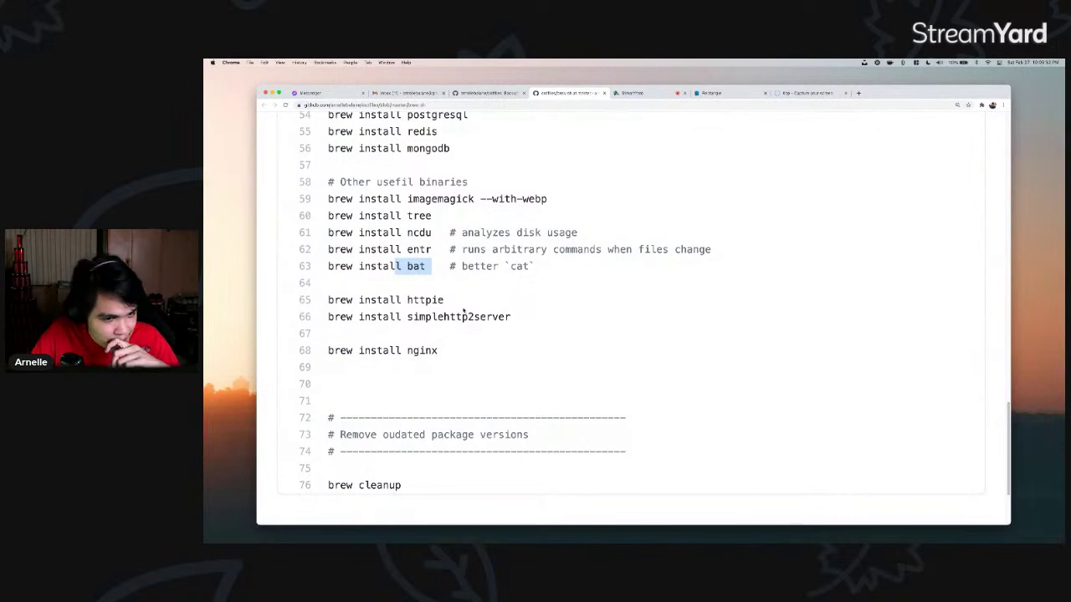
- Highlight the httpie install on line 65 of brew.sh, then return to iTerm2
left_click_drag(389, 300, 445, 308)
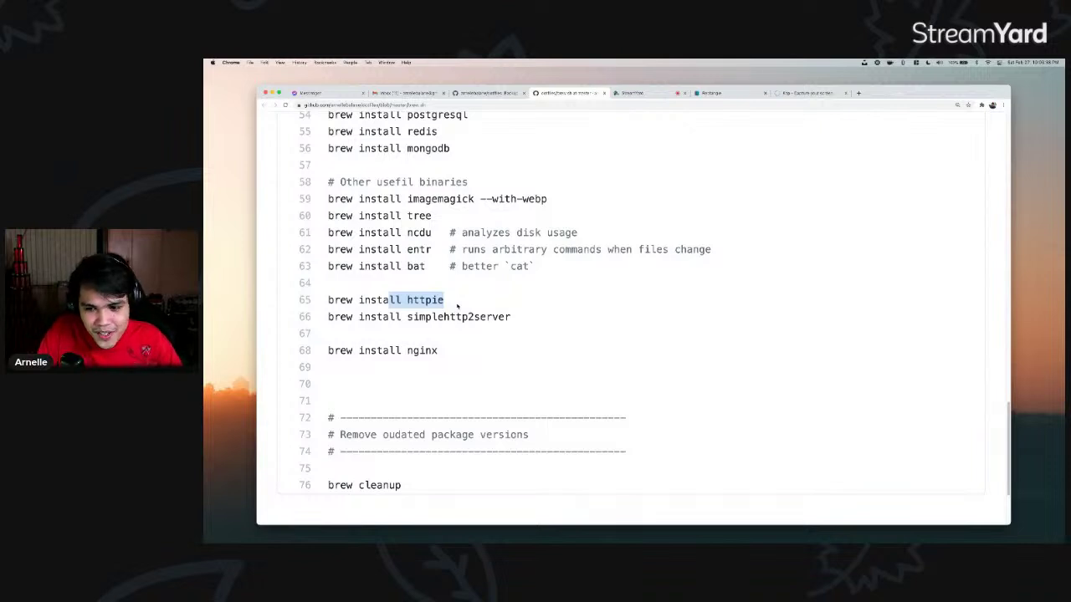
key("super+Tab")
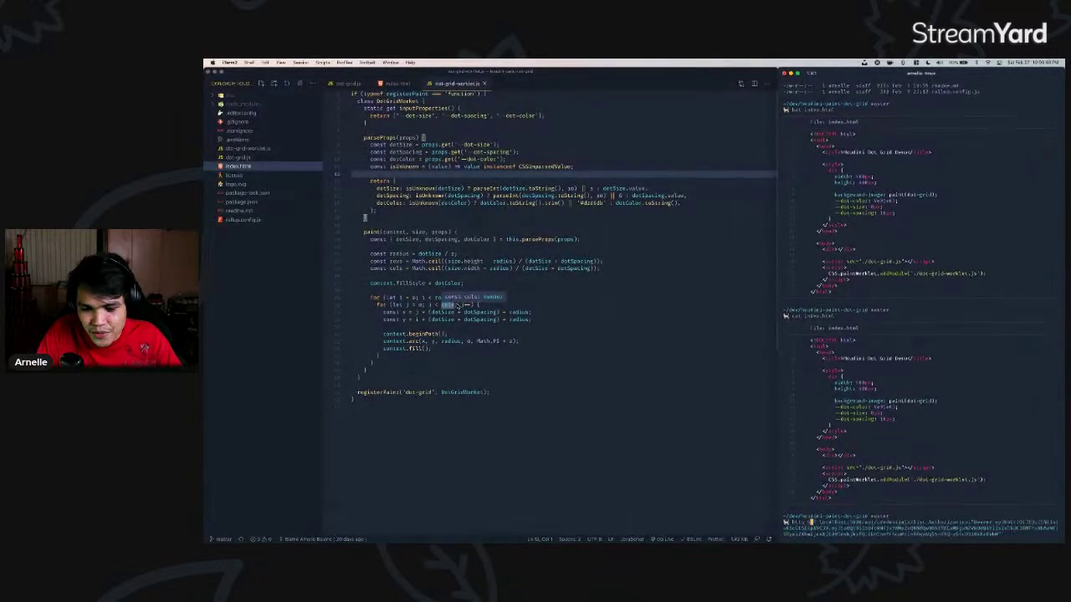
- Send an httpie HEAD request to the website, printing its Netlify response headers
key("ctrl+k")
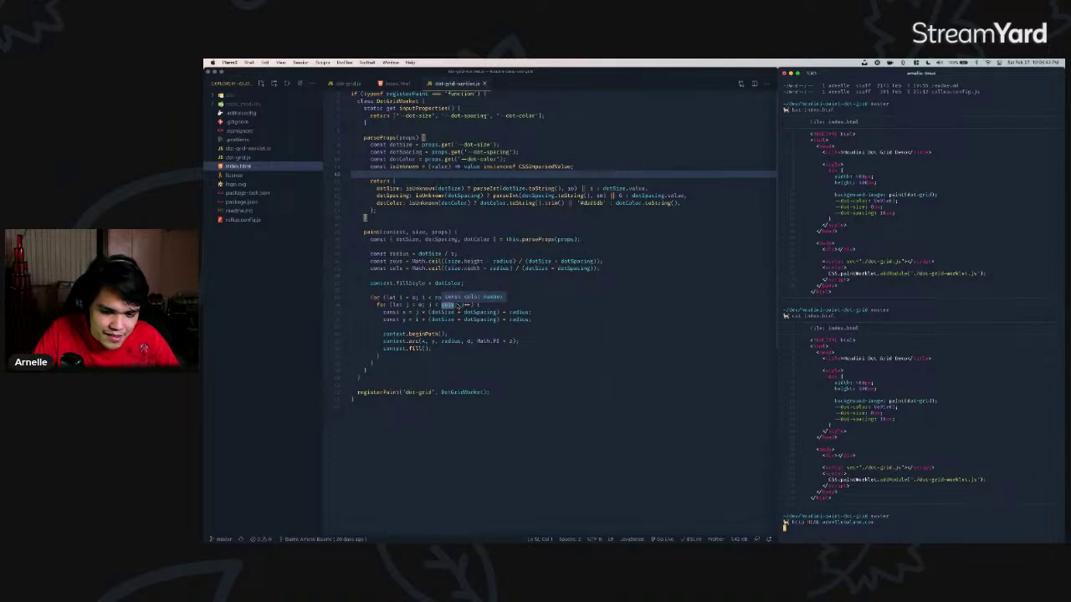
key("Return")
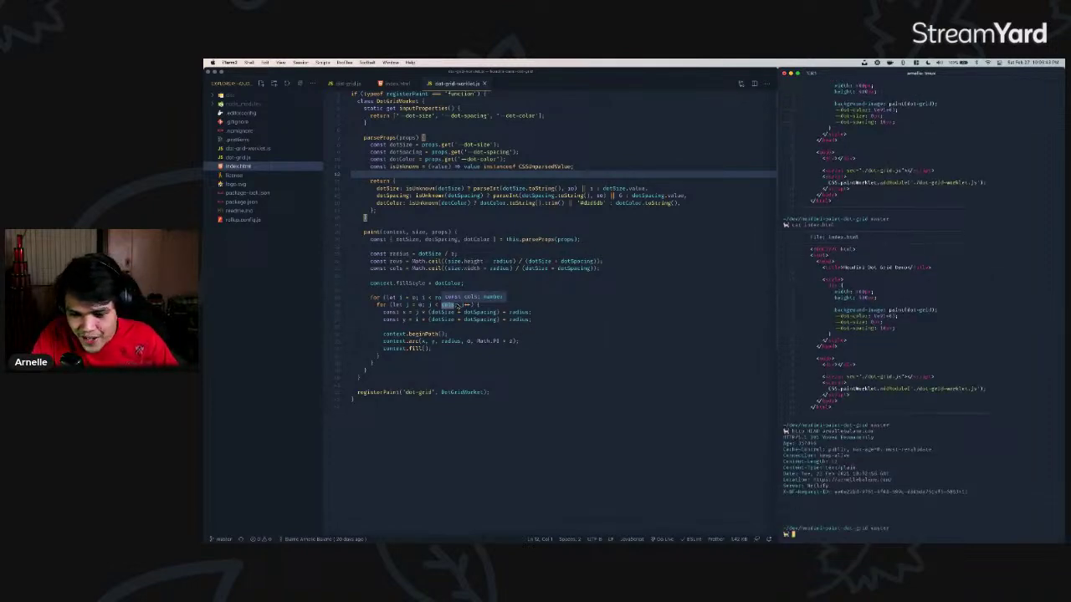
key("super+Tab")
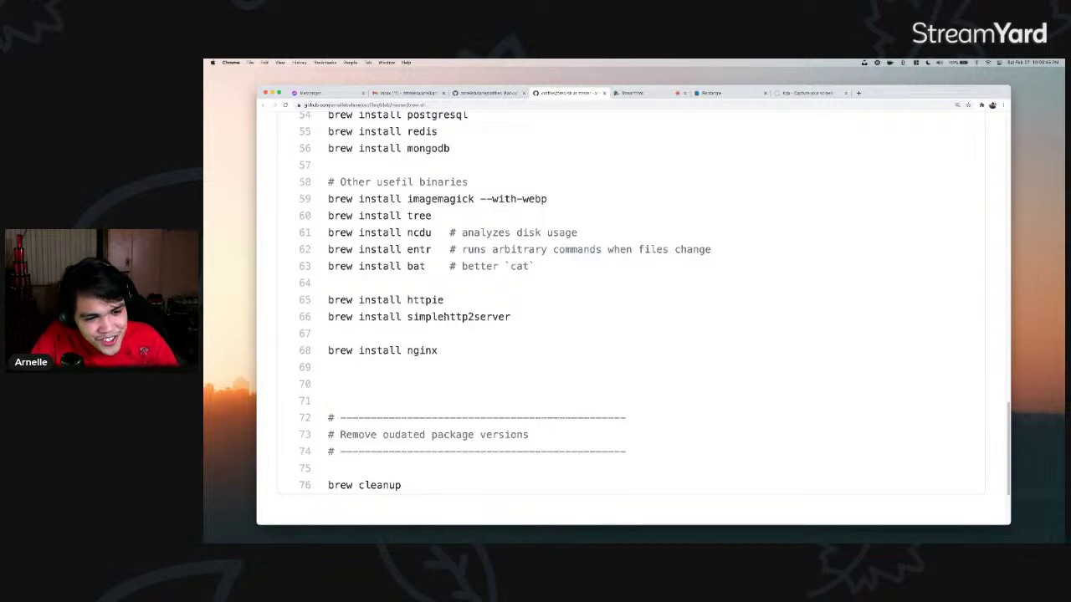
- Highlight the nginx line, then open brew-cask.sh from the dotfiles repo file list
left_click_drag(437, 351, 371, 351)
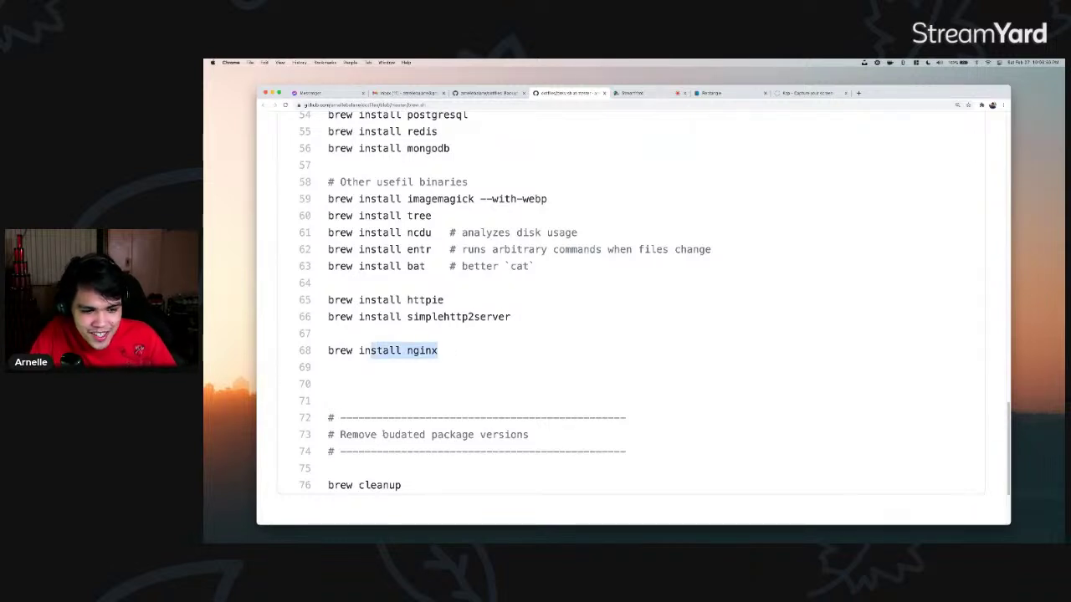
scroll(469, 336, "up", 4)
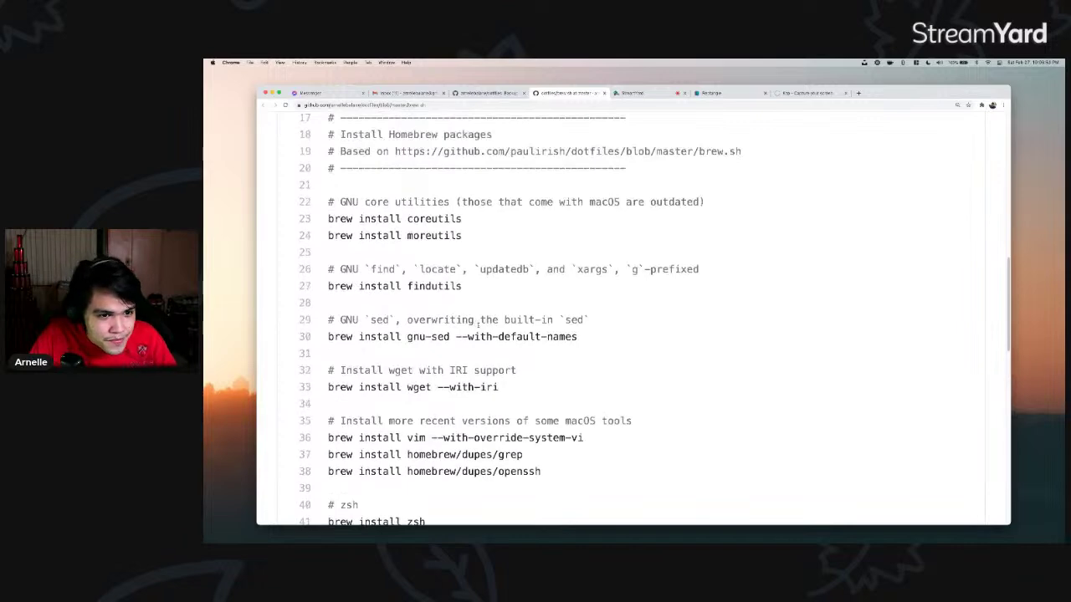
scroll(477, 318, "up", 10)
left_click(409, 296)
scroll(393, 417, "down", 5)
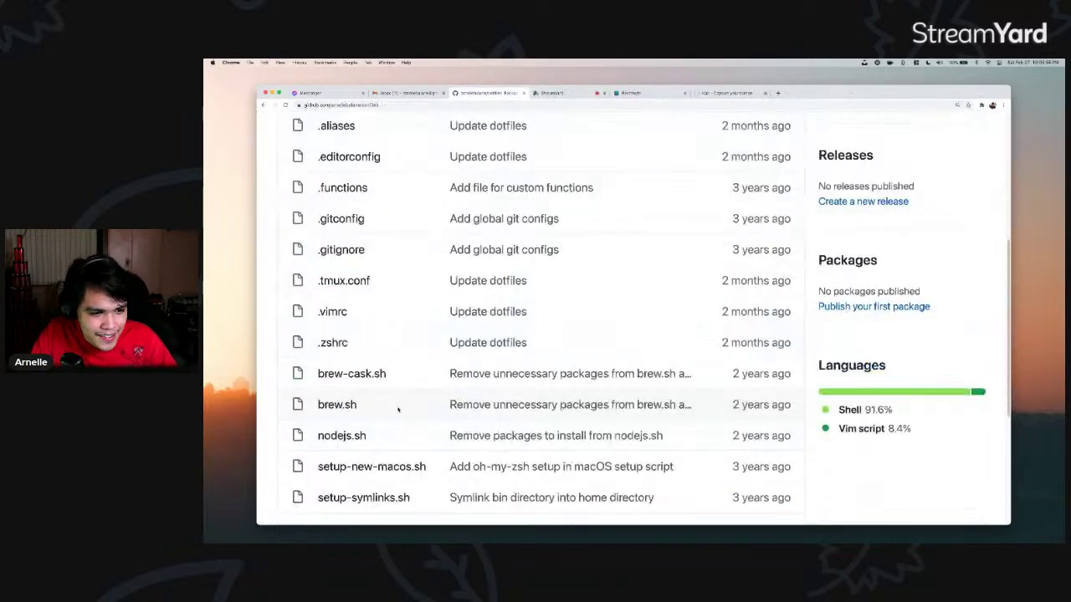
left_click(381, 367, "super")
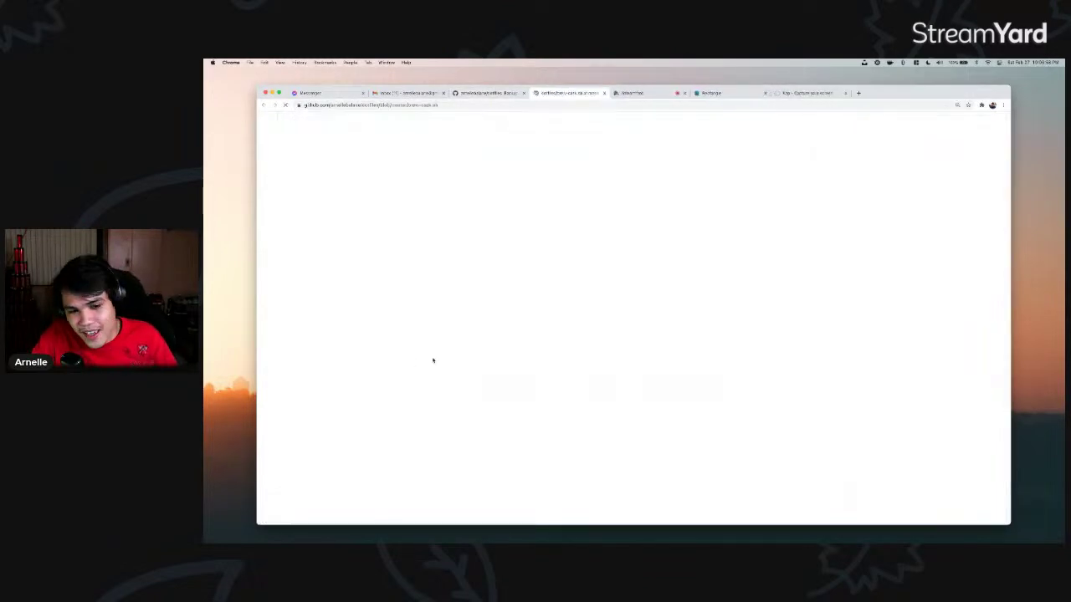
scroll(432, 361, "down", 3)
scroll(440, 289, "down", 3)
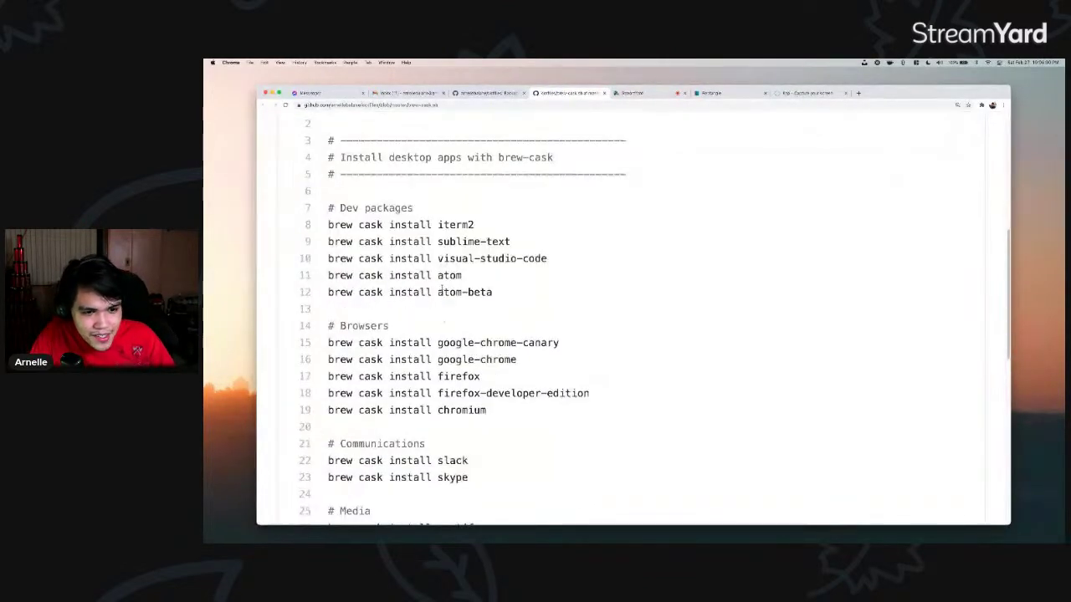
- Highlight the iterm2, visual-studio-code and atom cask install lines
left_click_drag(394, 225, 475, 224)
left_click(466, 234)
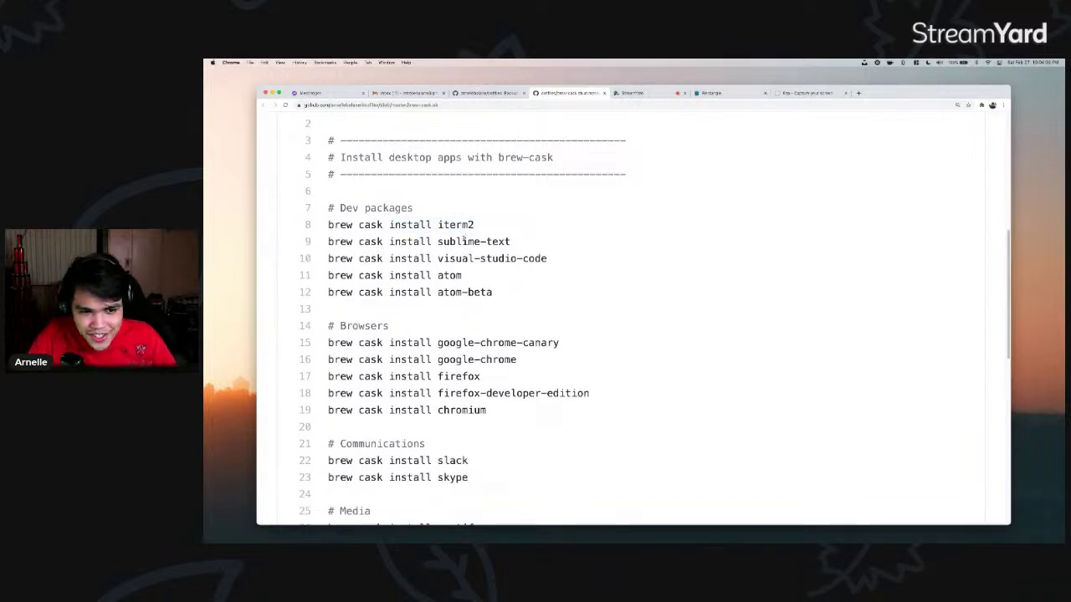
left_click_drag(432, 258, 564, 382)
left_click(555, 259)
left_click(514, 299)
left_click(382, 275)
- Highlight the skype and alfred cask entries further down the list
scroll(468, 314, "down", 1)
scroll(538, 370, "down", 1)
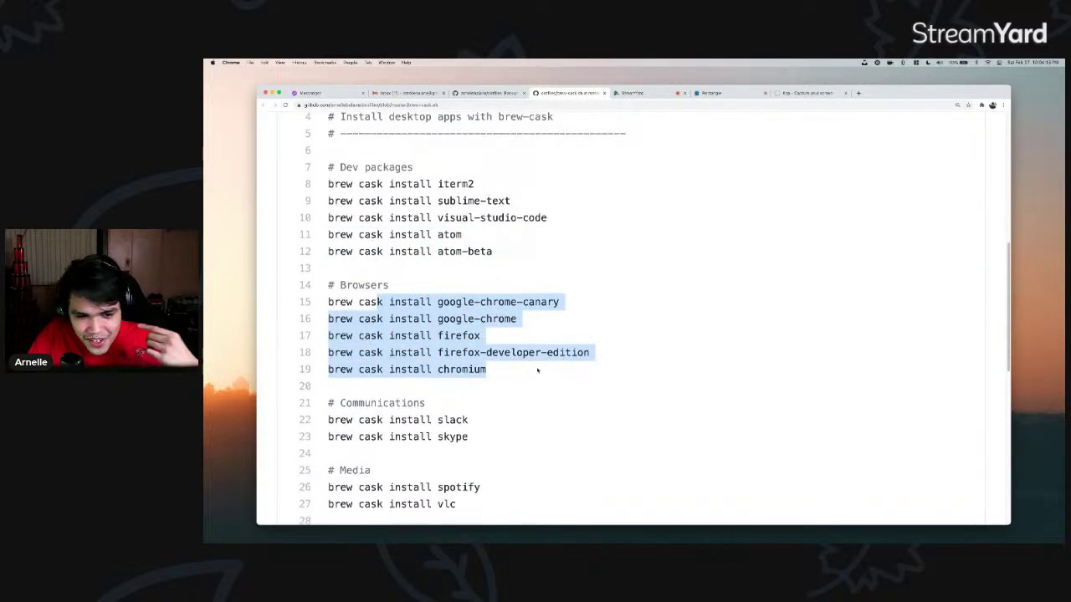
scroll(538, 371, "down", 5)
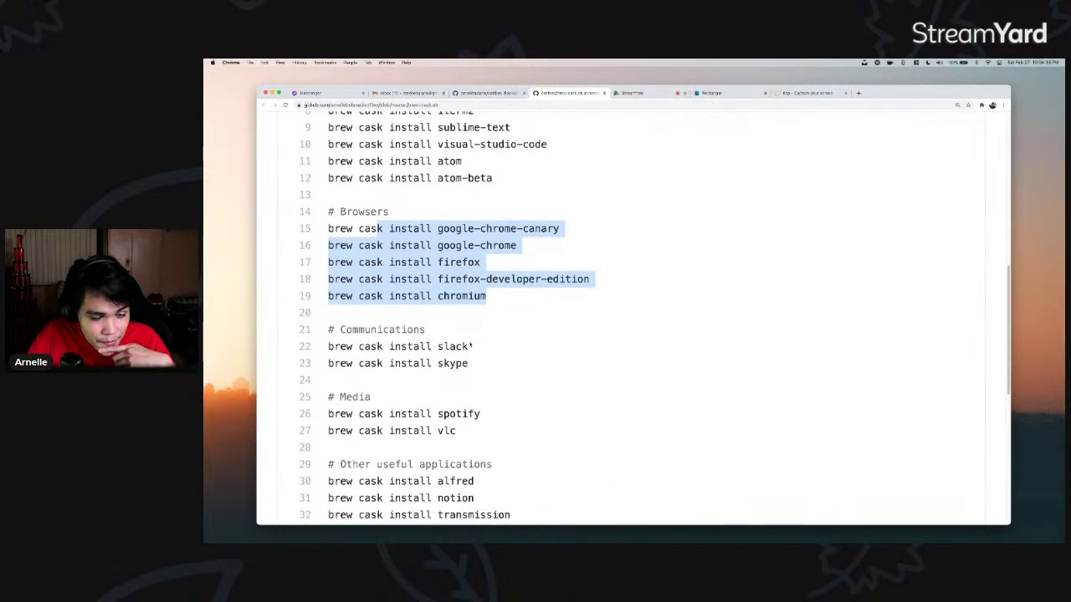
left_click_drag(389, 333, 517, 335)
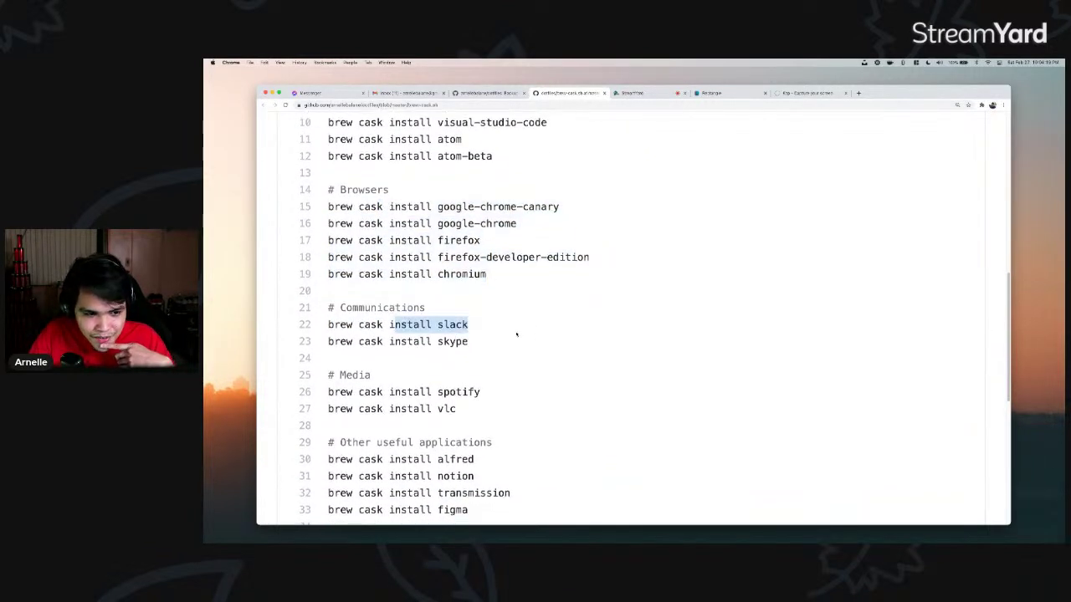
scroll(483, 288, "down", 4)
left_click_drag(483, 287, 402, 282)
left_click(435, 303)
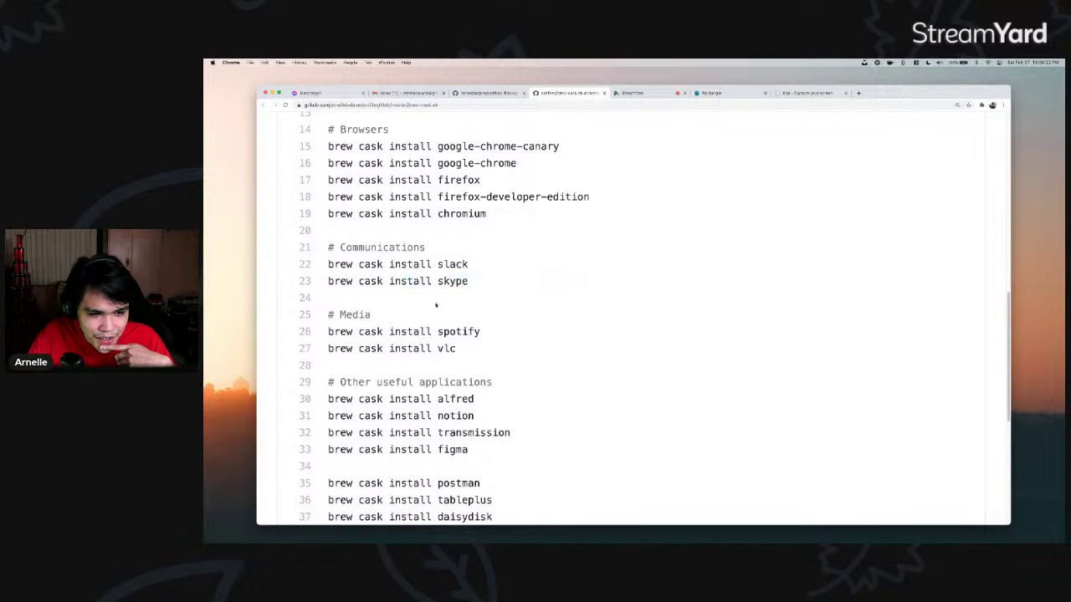
scroll(452, 318, "down", 1)
left_click_drag(443, 316, 469, 333)
scroll(469, 334, "down", 6)
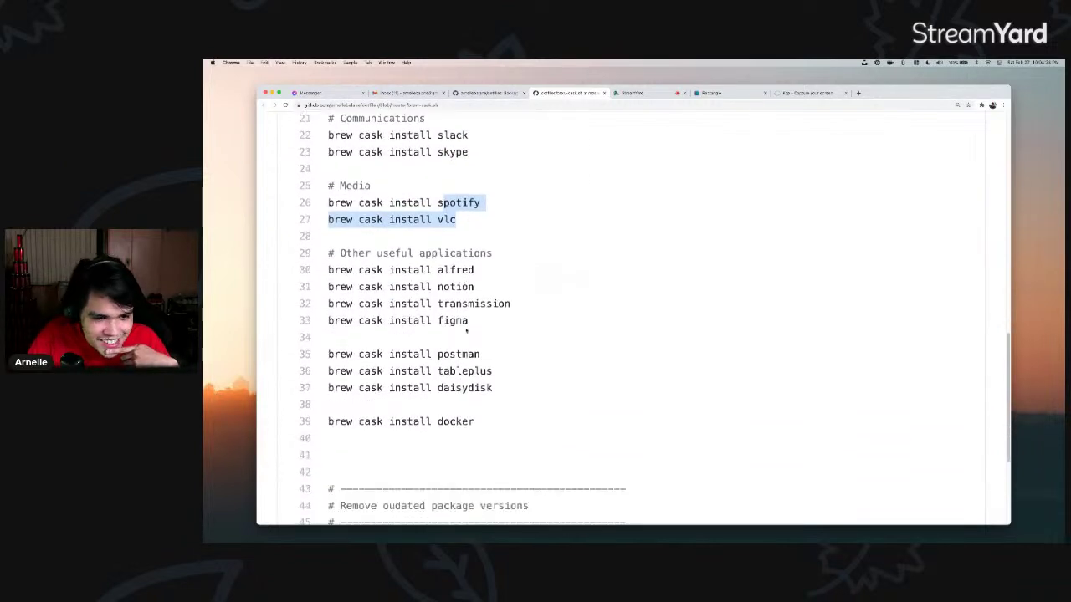
double_click(455, 269)
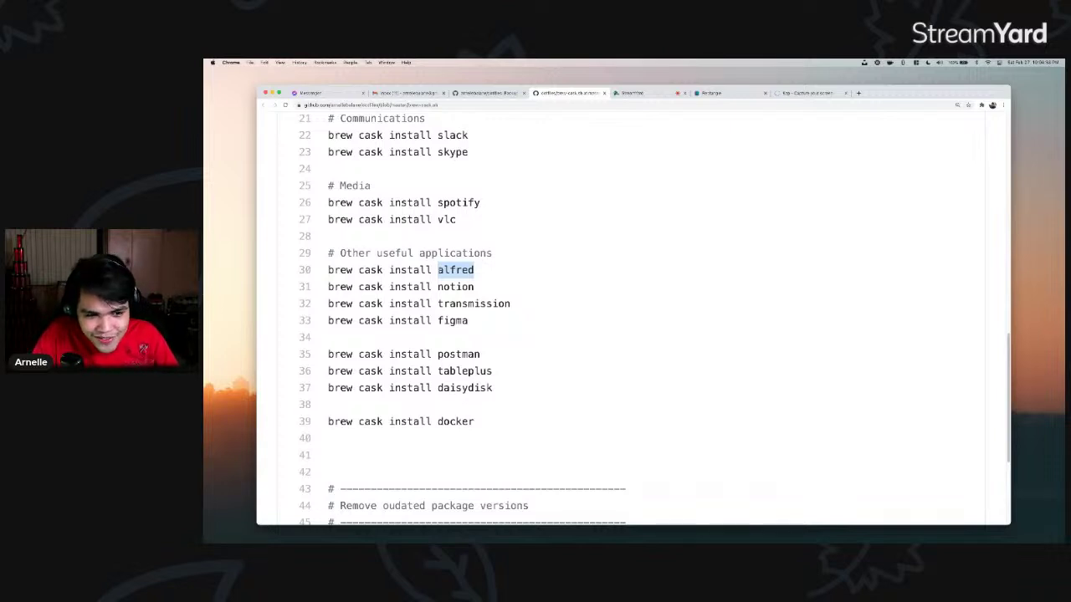
- Highlight notion and transmission, briefly searching Spotlight for 'trans' before dismissing it
key("super+space")
key("super+space")
key("super+space")
key("super+space")
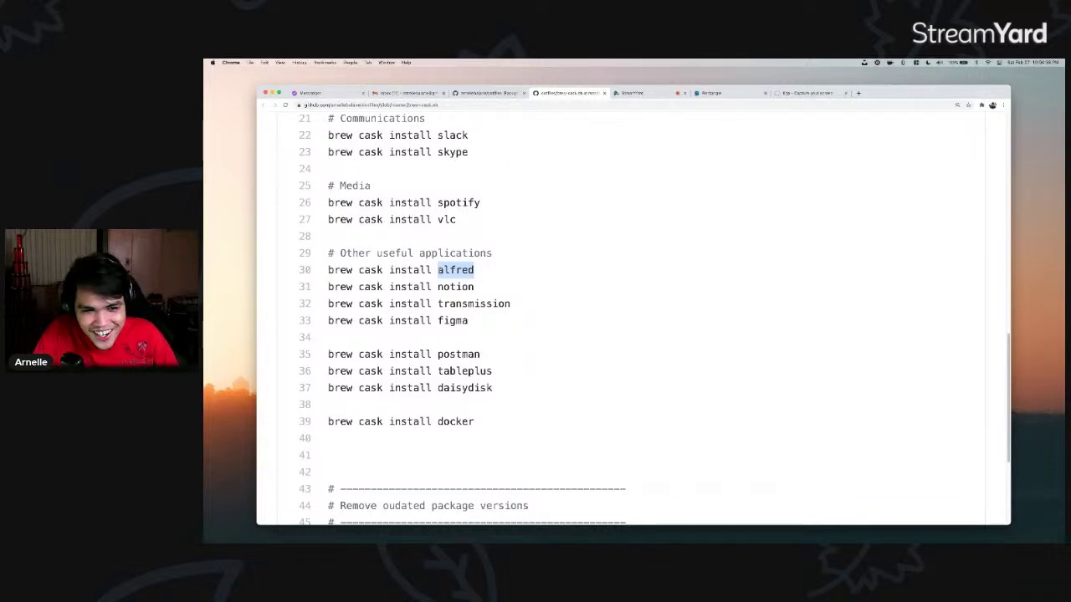
left_click_drag(437, 287, 486, 287)
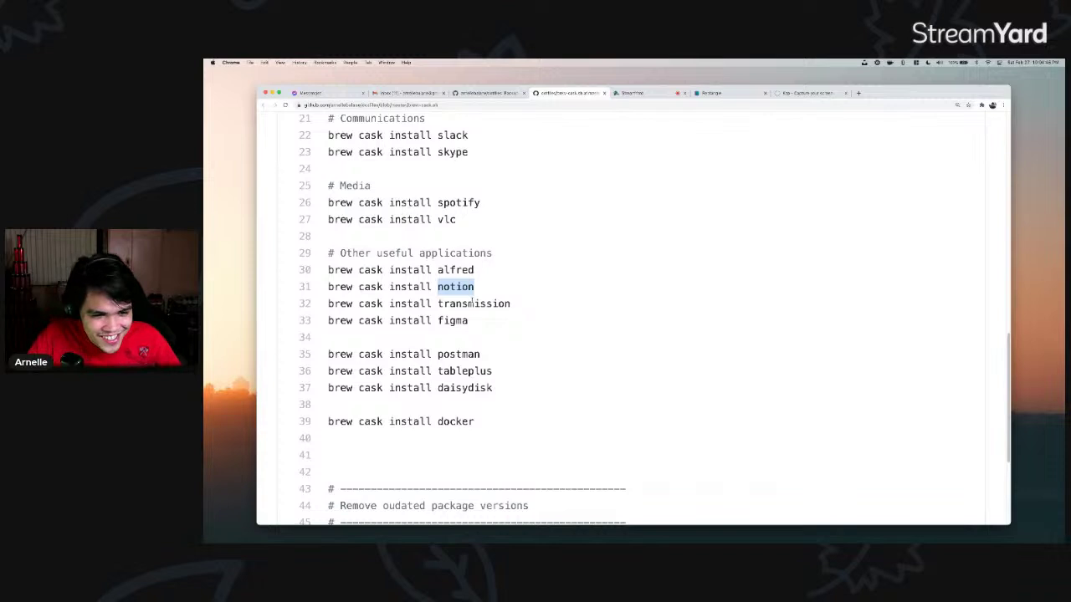
left_click_drag(437, 303, 510, 304)
key("super+space")
type("trans")
key("Escape")
key("Escape")
- Highlight figma and tableplus, then launch TablePlus via Spotlight search 'table'
left_click_drag(437, 320, 479, 322)
scroll(463, 318, "down", 2)
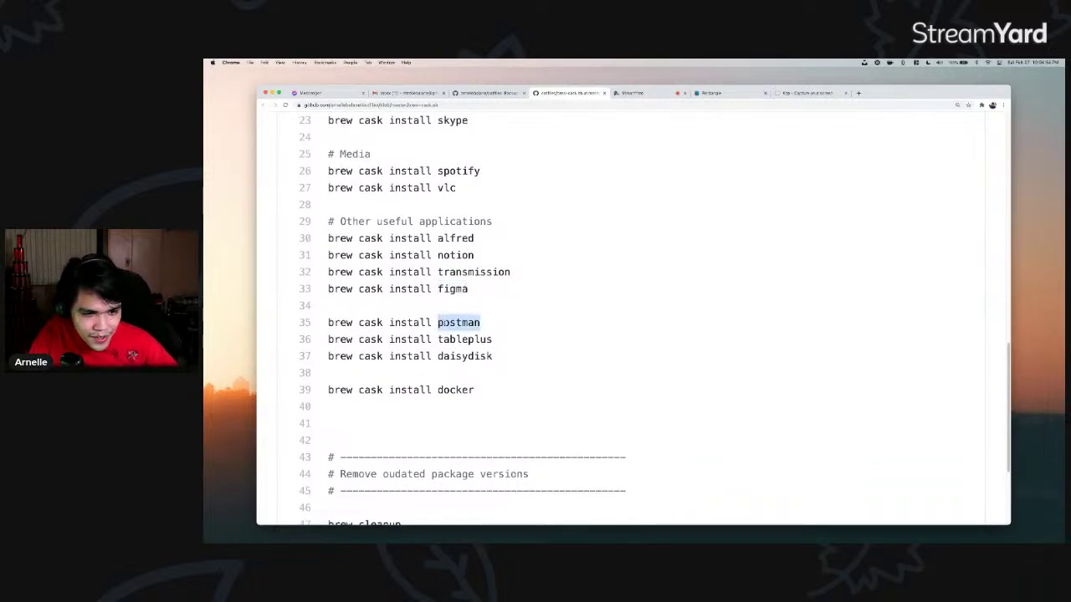
double_click(473, 337)
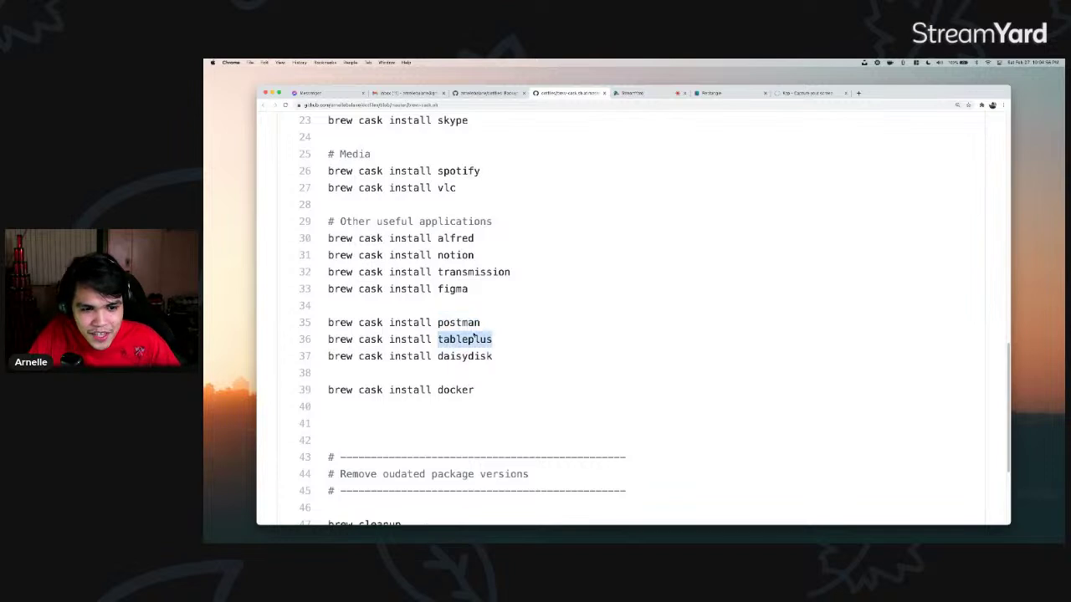
key("super+space")
type("table")
key("Return")
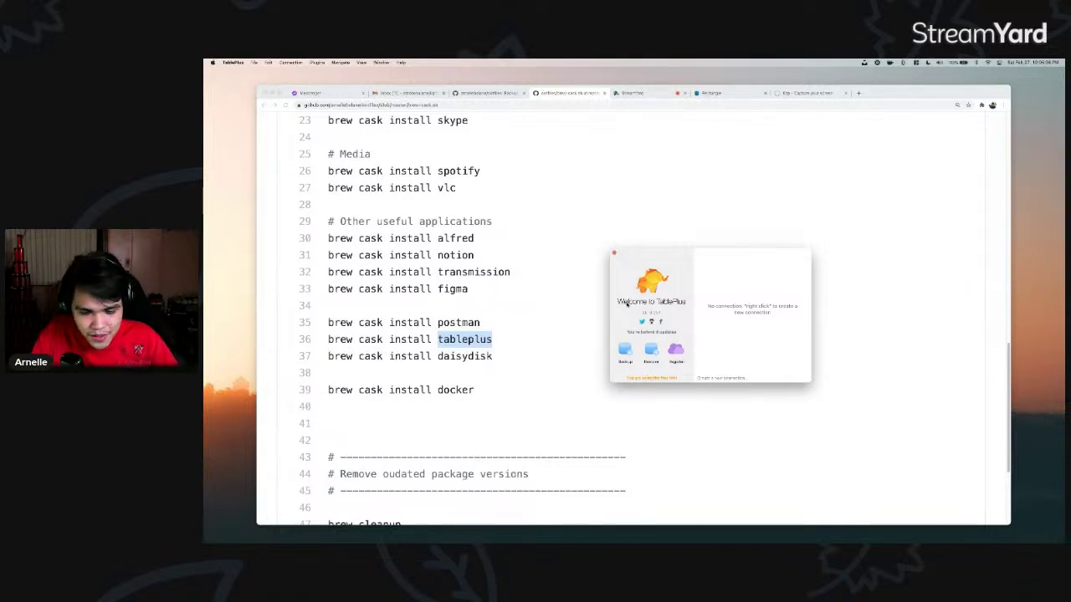
- Start the Node.js interactive prompt in the terminal workspace
key("ctrl+Left")
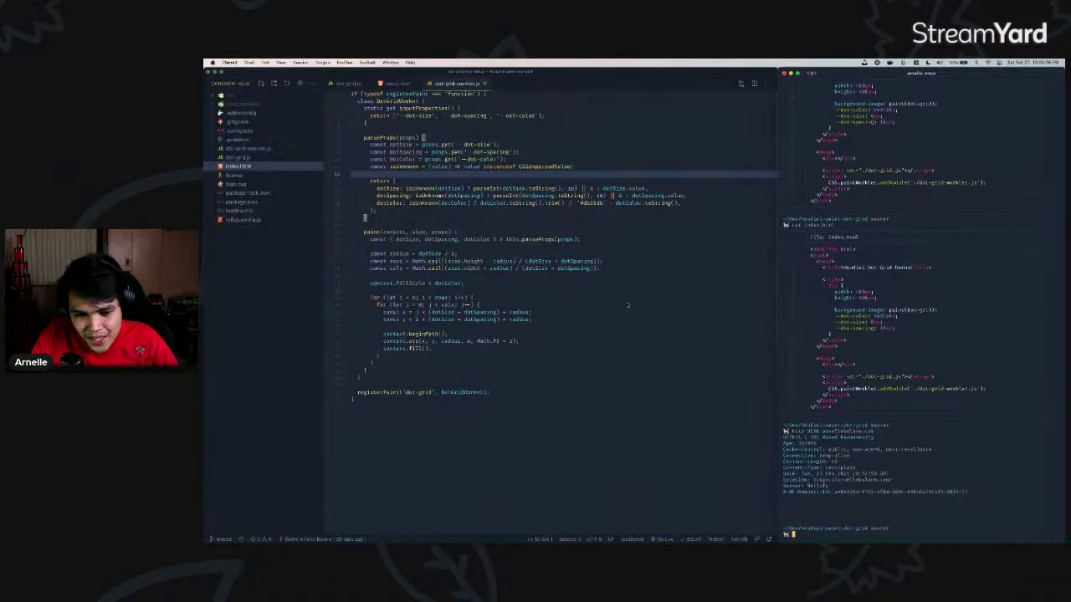
type("node")
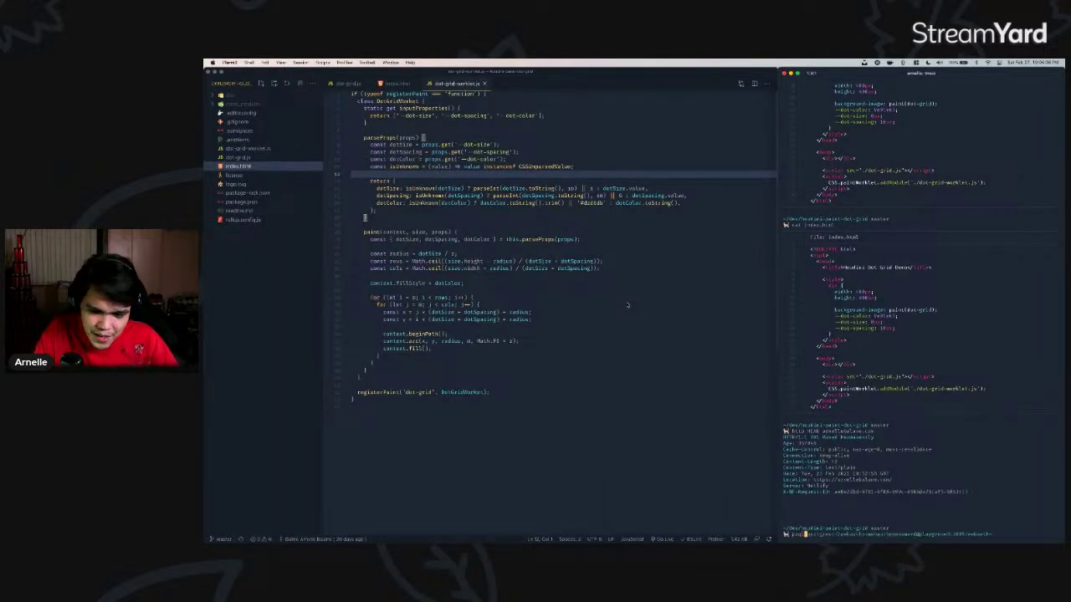
key("Return")
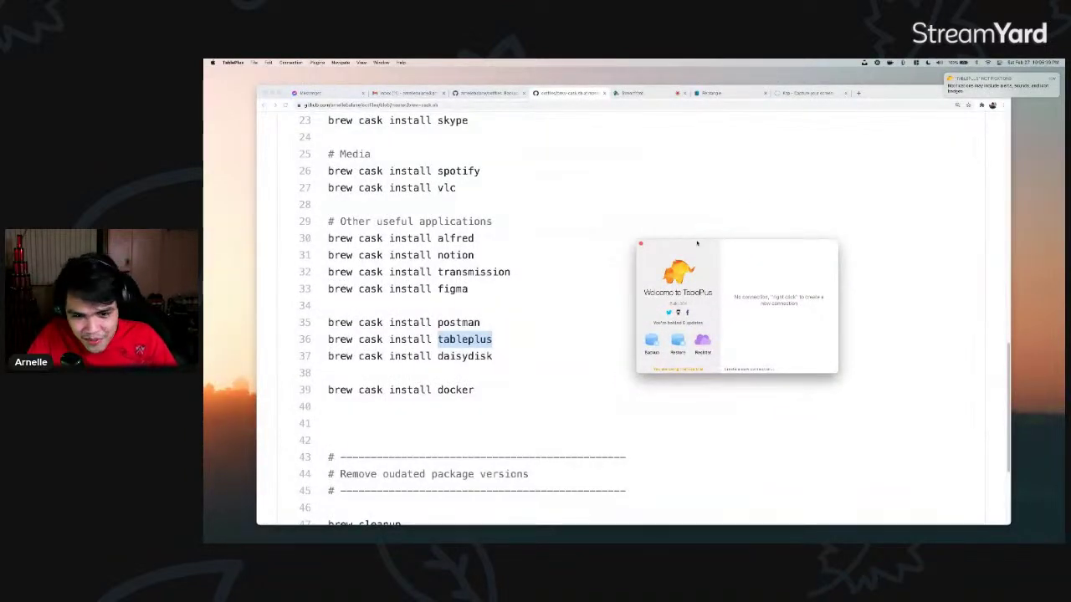
- Nudge the TablePlus window aside, bring Chrome forward and select daisydisk on line 37
left_click_drag(697, 243, 725, 238)
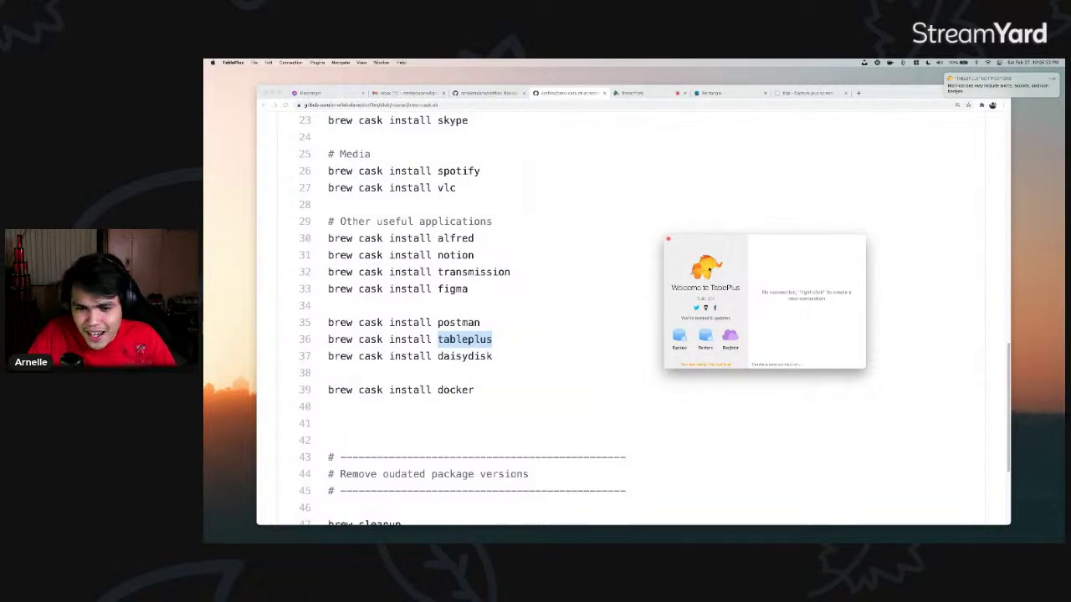
left_click(905, 133)
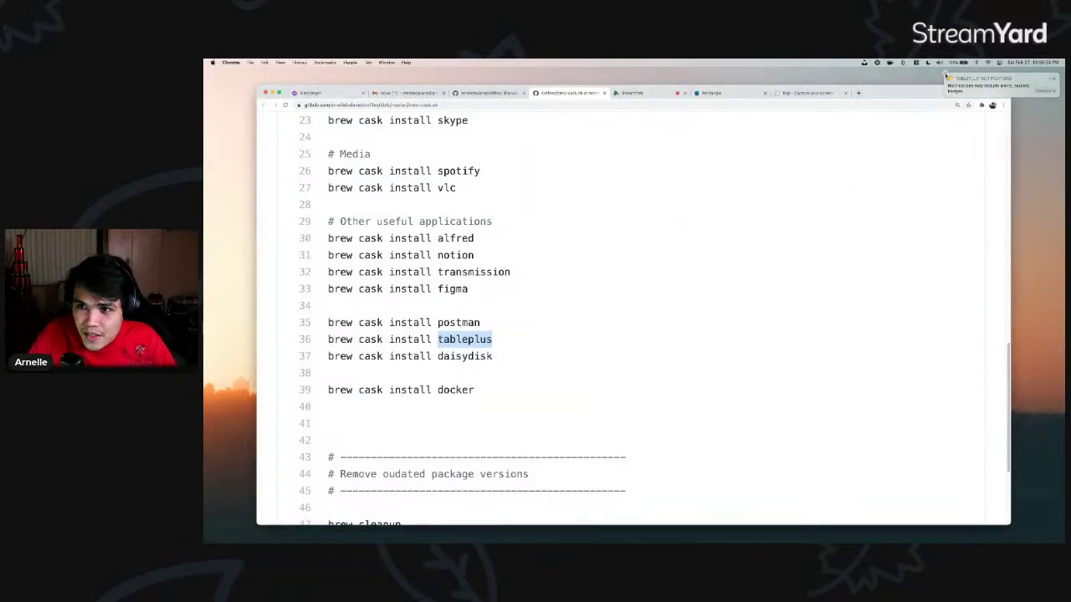
double_click(452, 356)
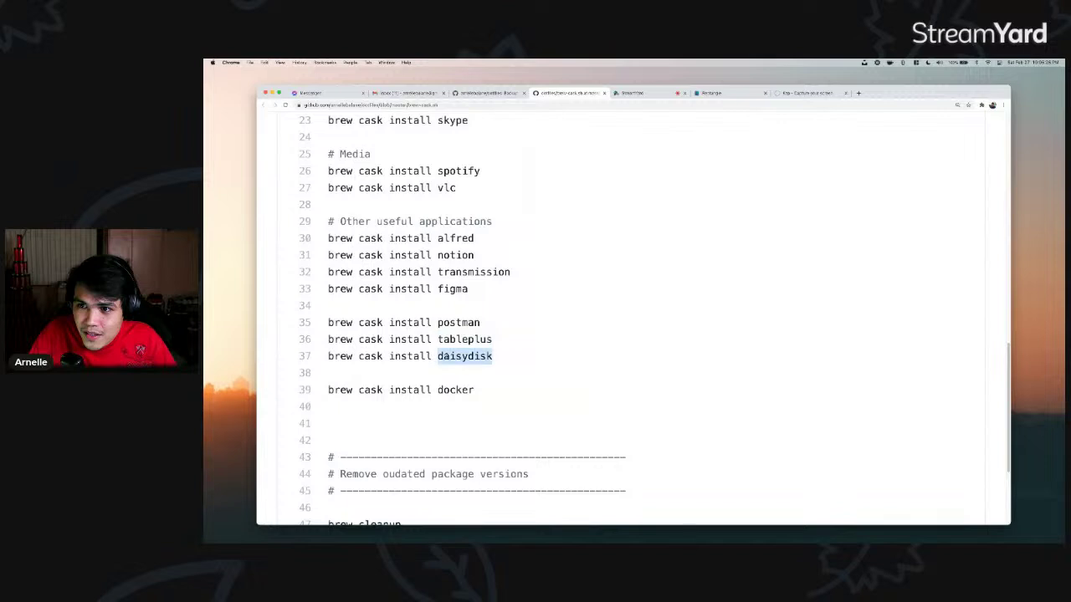
key("super+space")
type("da")
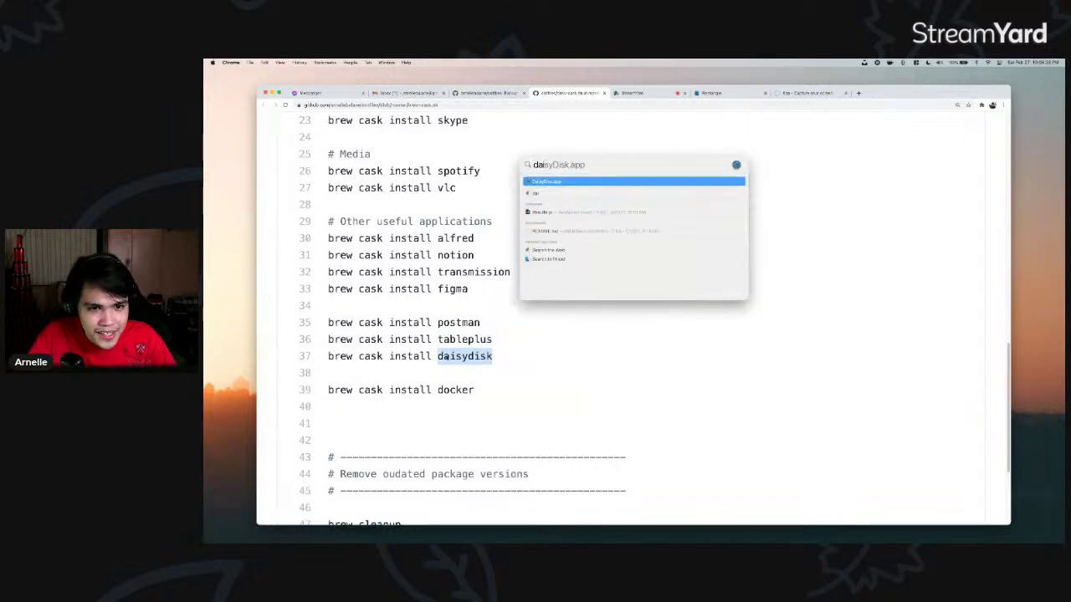
key("BackSpace")
key("BackSpace")
key("Escape")
left_click_drag(495, 358, 327, 323)
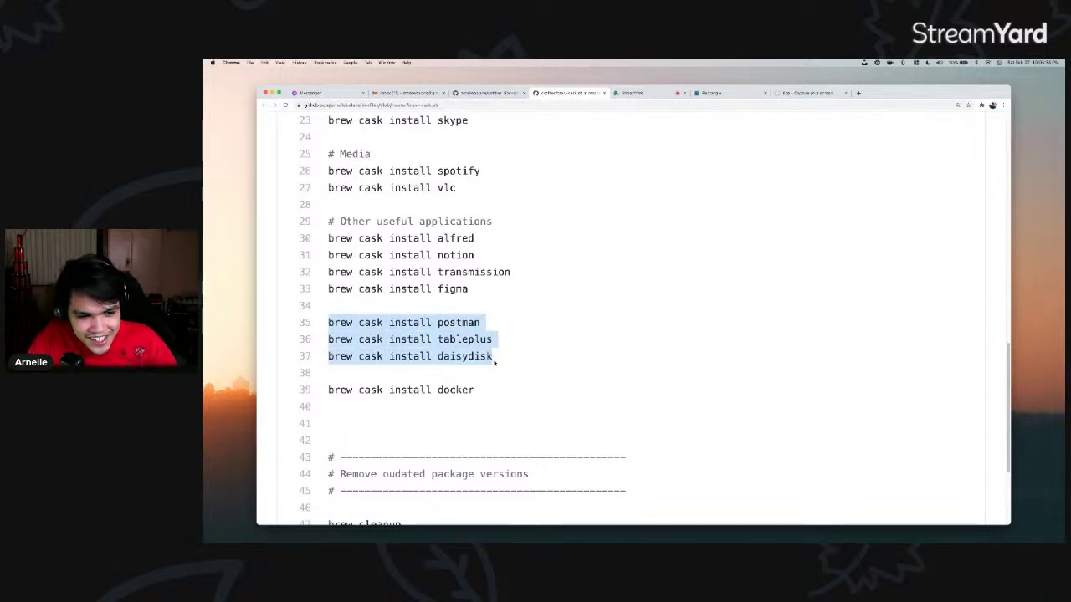
scroll(468, 335, "down", 3)
double_click(459, 277)
- Close the brew-cask.sh tab and open setup-new-macos.sh in a new tab
left_click(499, 280)
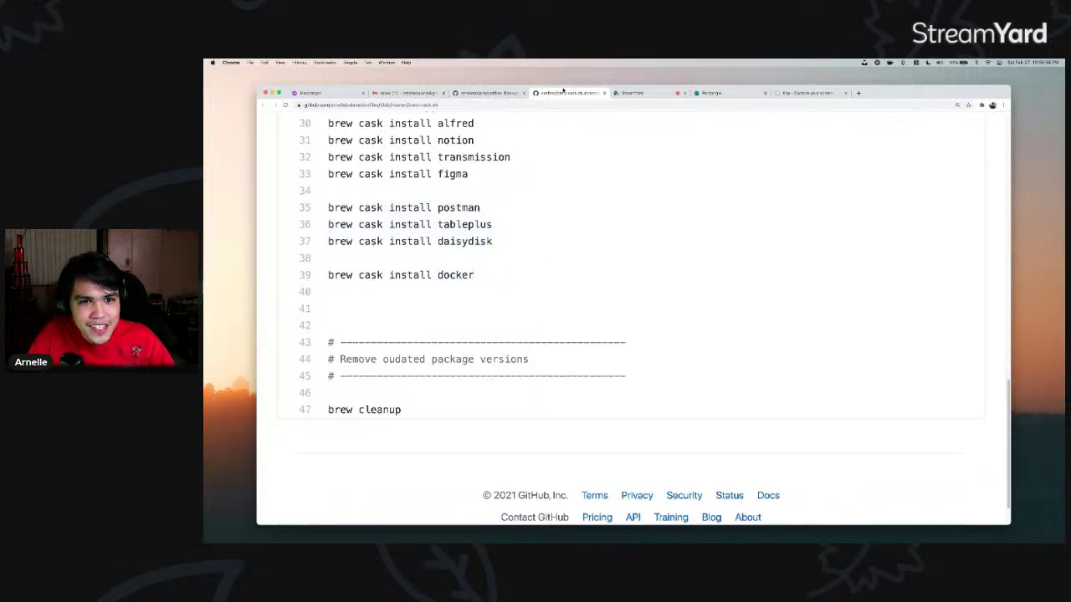
key("super+w")
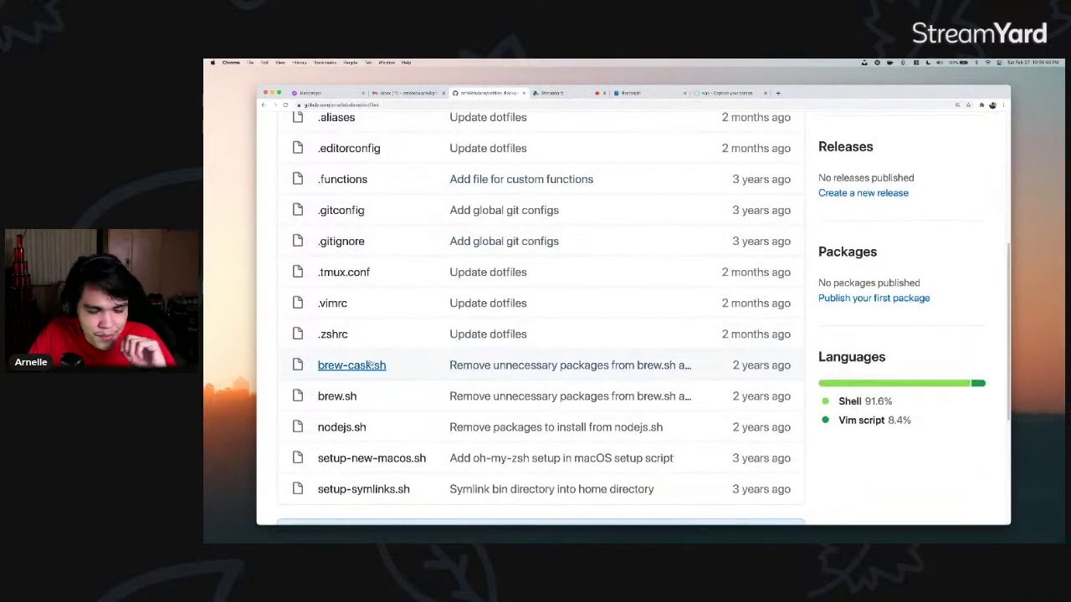
scroll(359, 398, "down", 1)
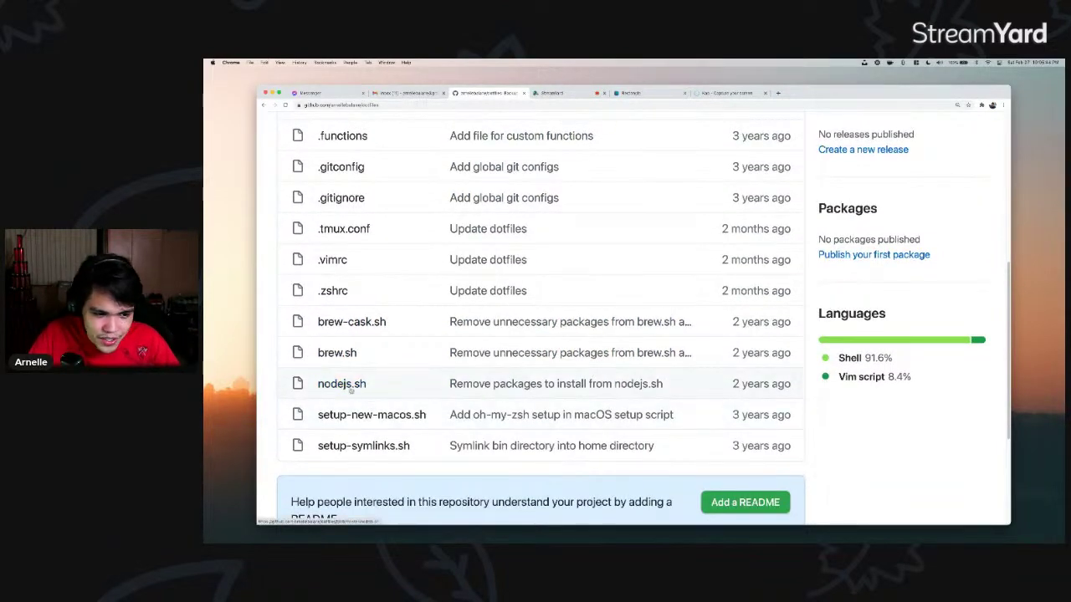
left_click(370, 415, "super")
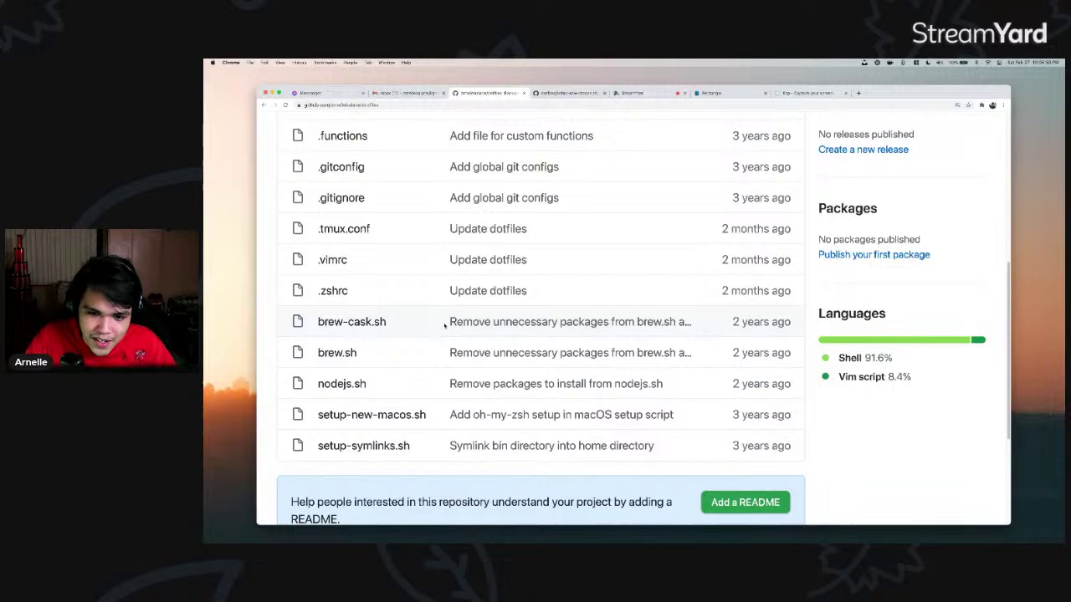
key("ctrl+Tab")
- Scroll through setup-new-macos.sh and highlight the ./brew.sh call on line 7
scroll(552, 310, "down", 5)
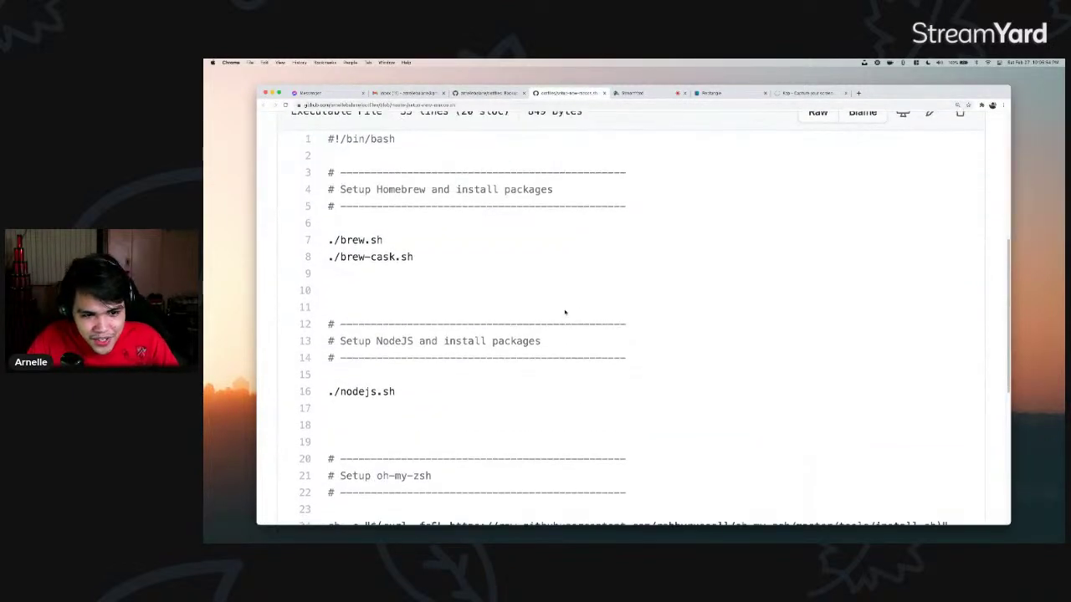
scroll(585, 309, "up", 1)
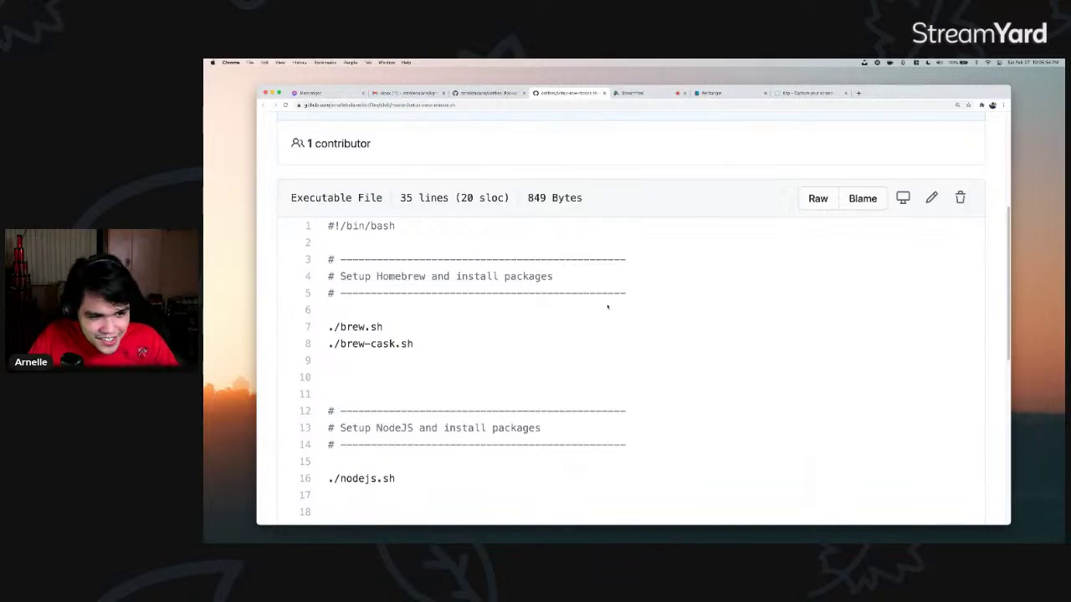
scroll(462, 292, "down", 2)
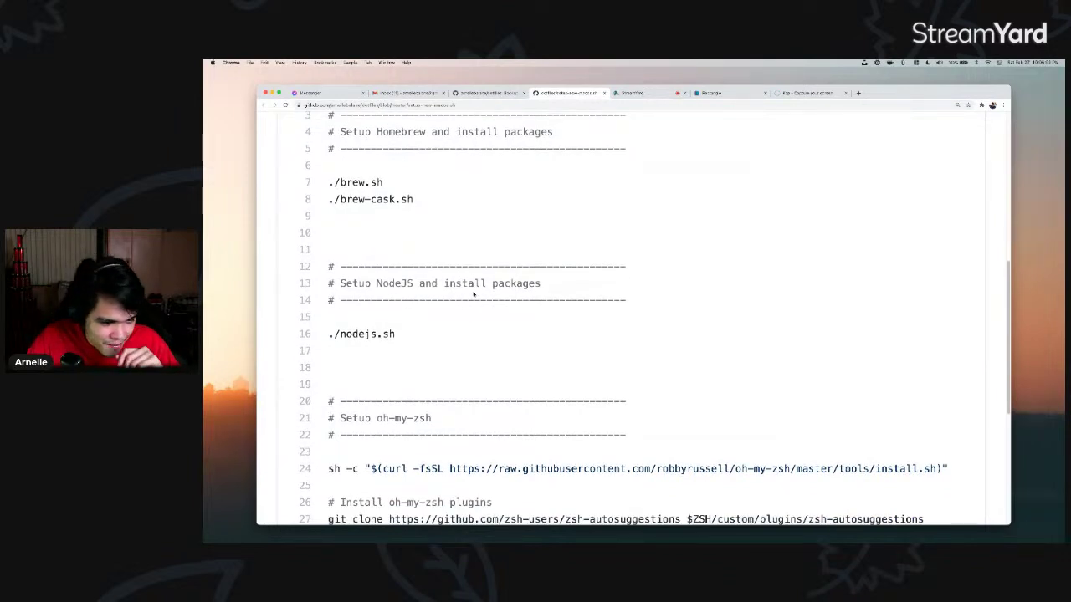
scroll(380, 250, "up", 5)
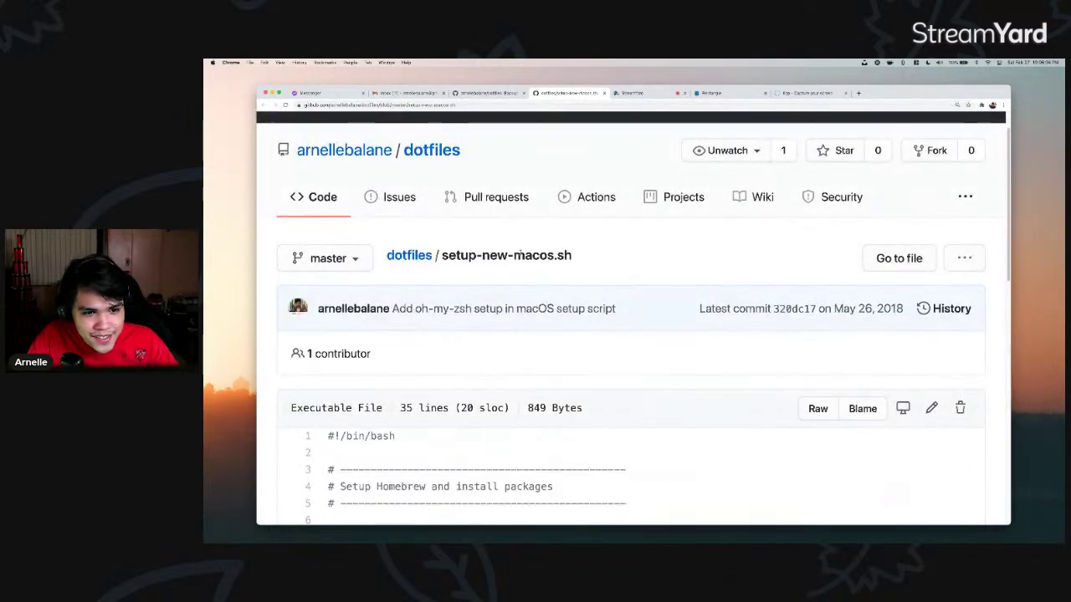
left_click_drag(570, 255, 442, 255)
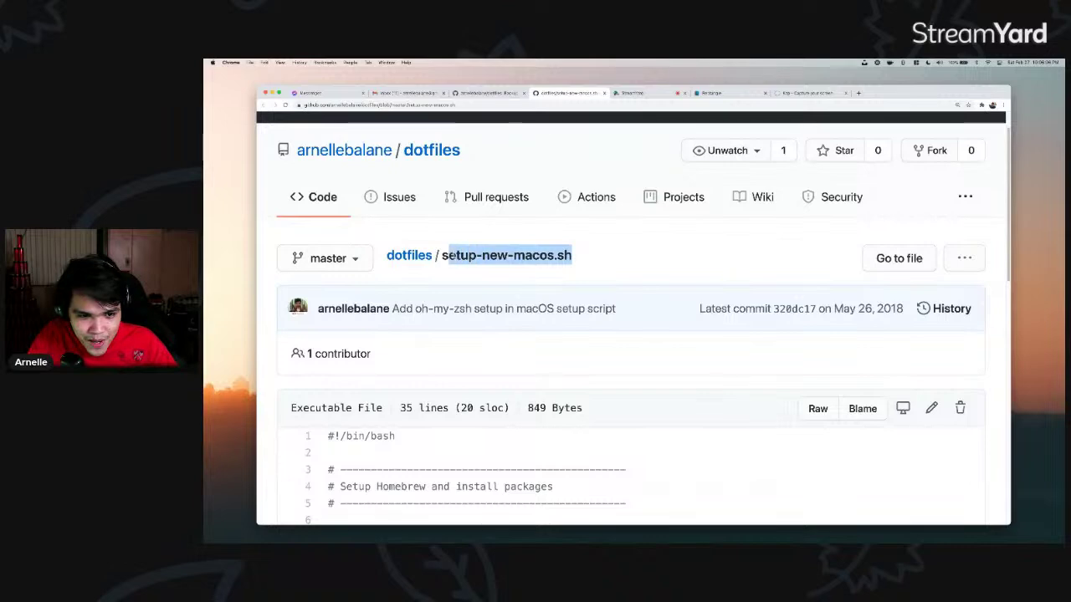
scroll(455, 266, "down", 2)
scroll(455, 266, "down", 3)
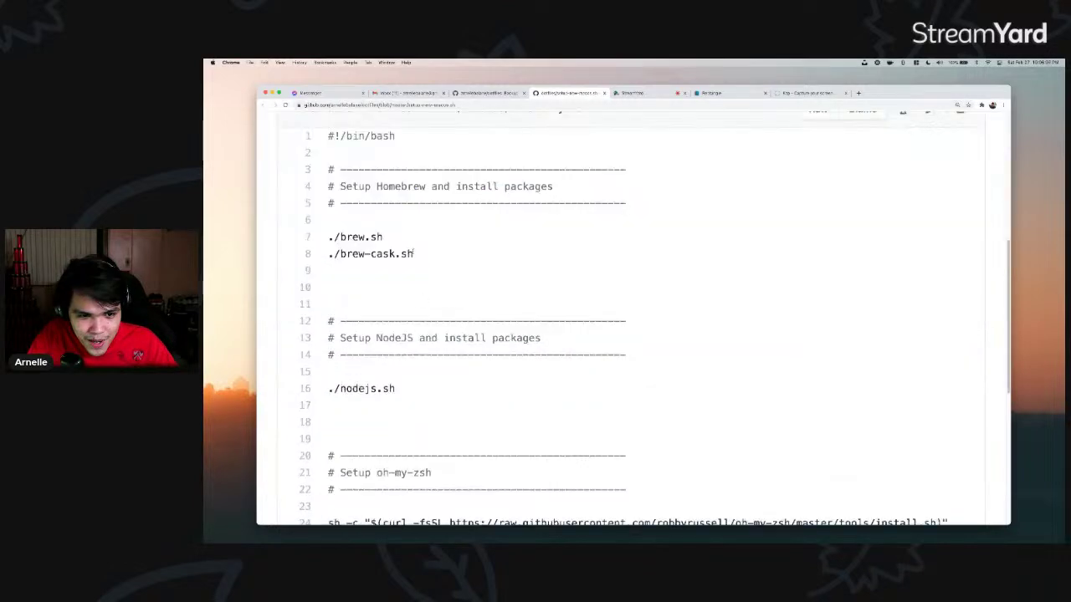
left_click_drag(333, 238, 329, 255)
left_click(331, 253)
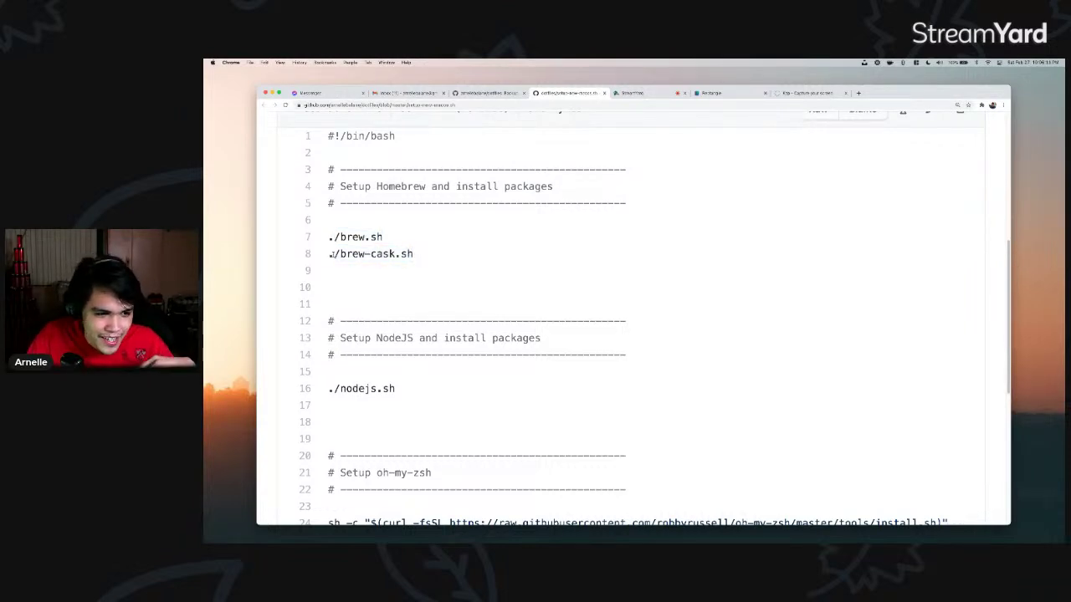
- Highlight the line 16 call and ./setup-symlinks.sh on line 35, then close the page
scroll(332, 253, "down", 2)
left_click_drag(396, 309, 450, 315)
left_click(329, 310)
scroll(460, 326, "down", 3)
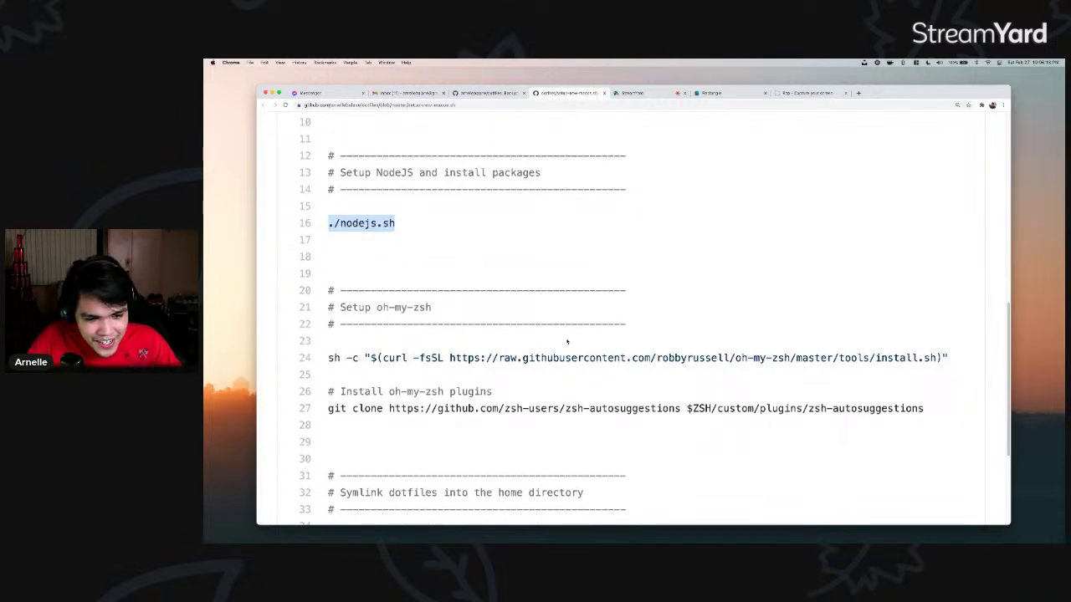
scroll(567, 341, "down", 5)
left_click_drag(352, 405, 444, 406)
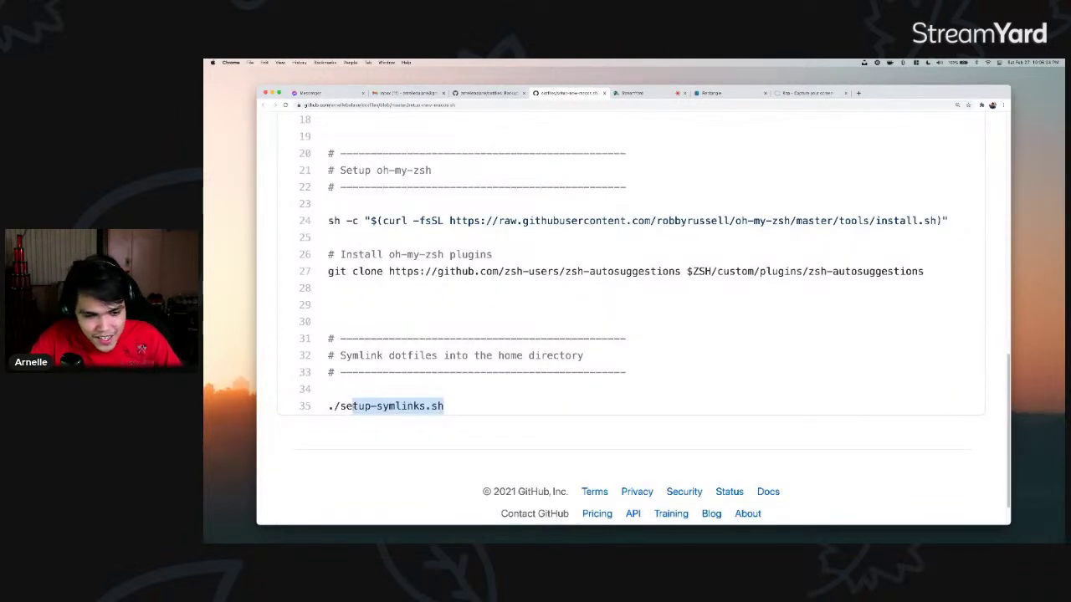
left_click(355, 406)
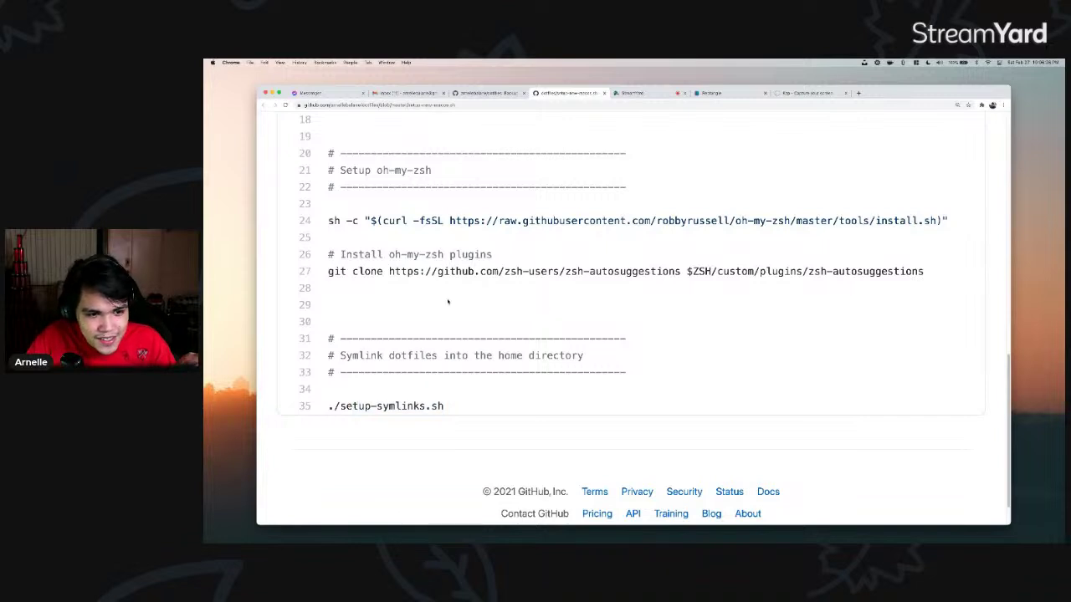
left_click(604, 93)
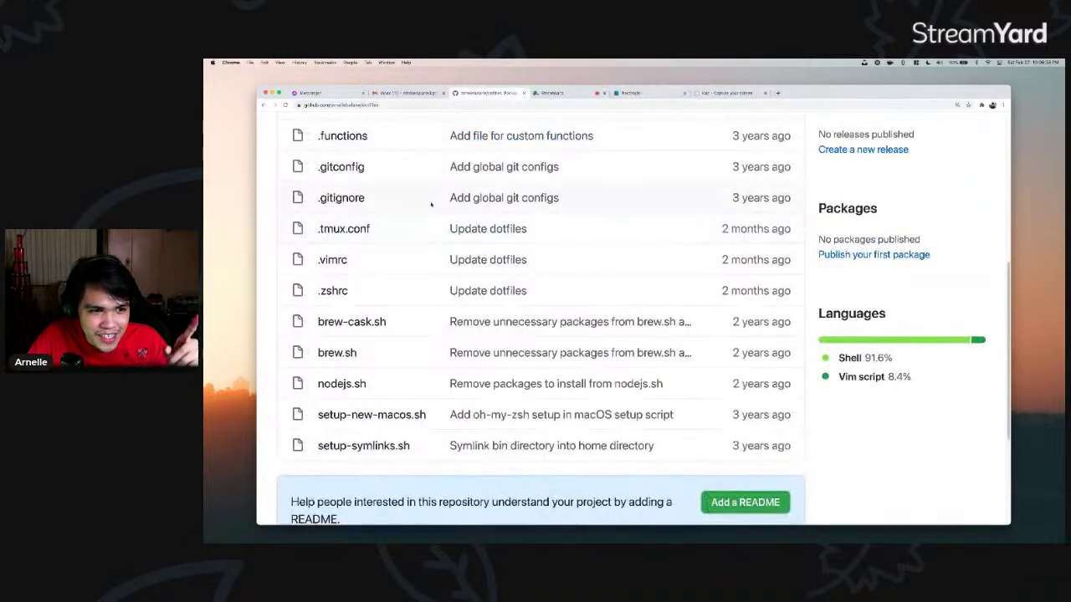
- Clear iTerm2 and run la to list the home directory, showing symlinked dotfiles
scroll(384, 297, "up", 5)
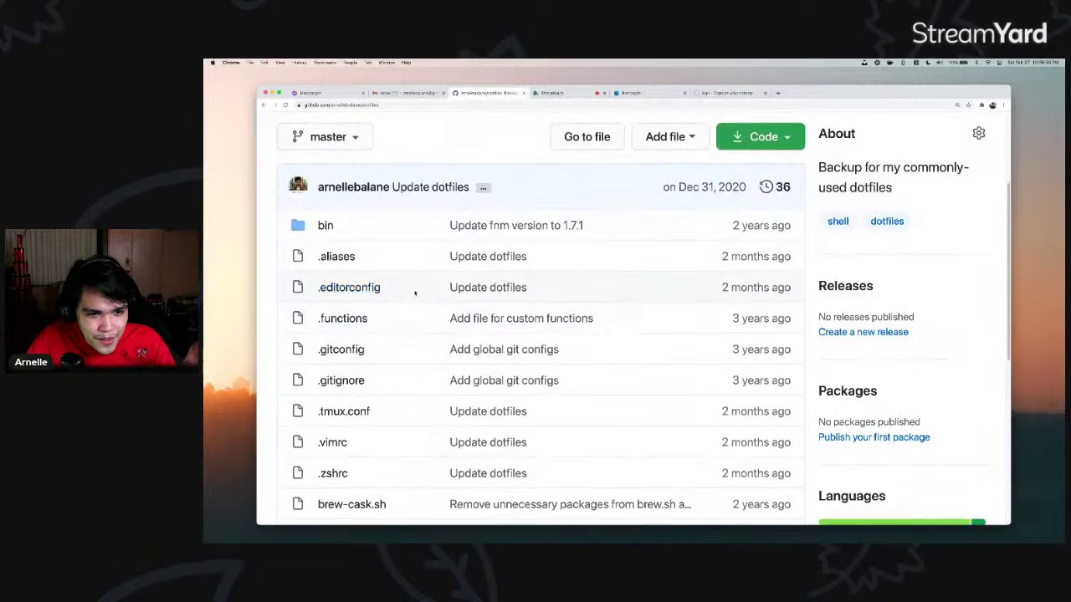
key("super+Tab")
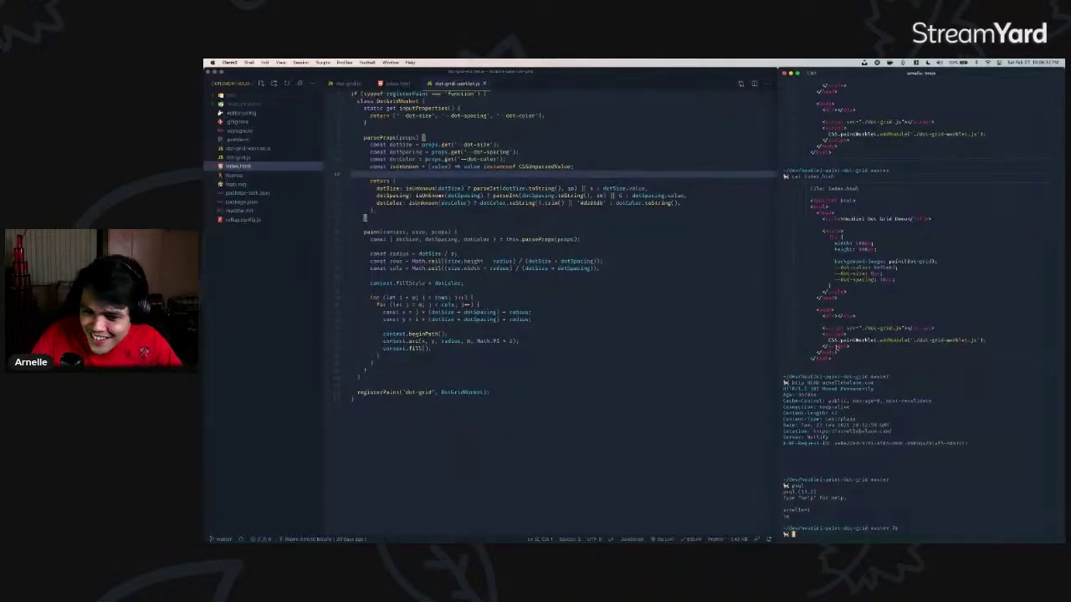
key("super+k")
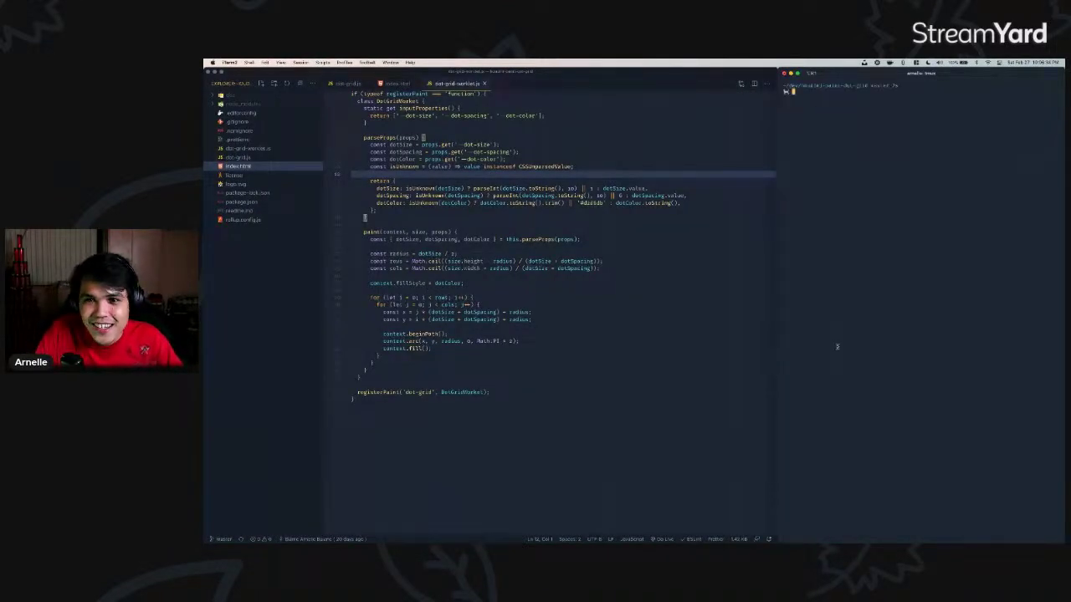
type("la")
key("Return")
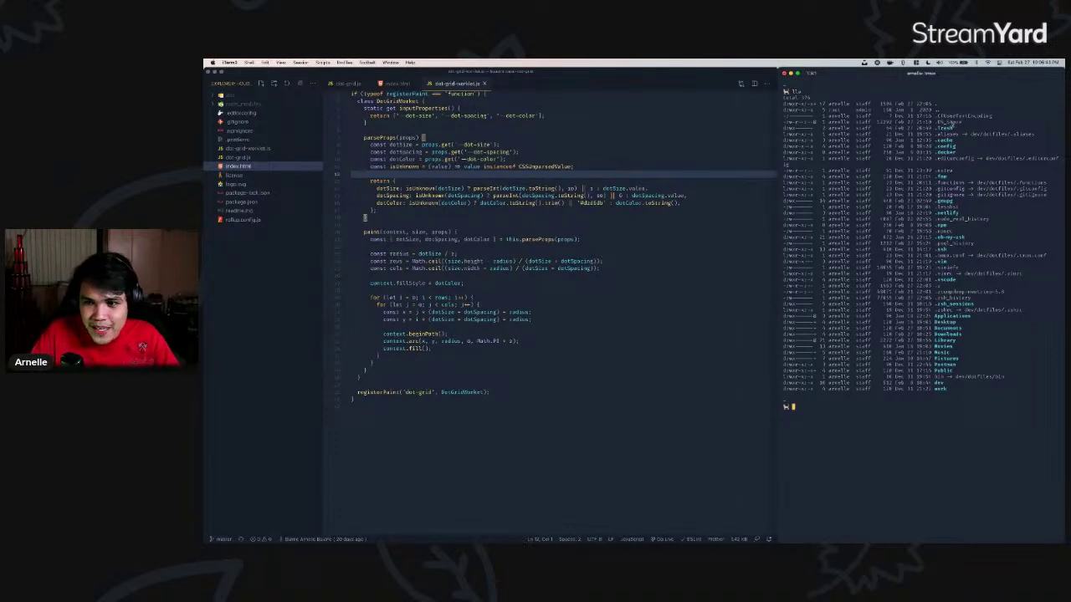
- Compare the listing with the repo's setup-symlinks.sh, switching between GitHub and the terminal
key("super+Tab")
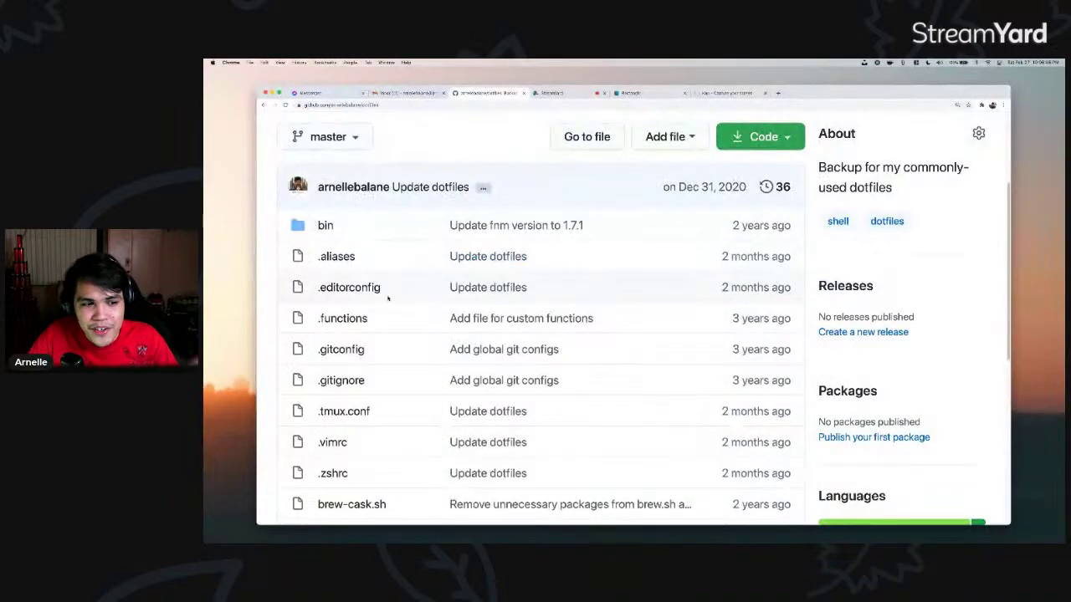
scroll(362, 317, "down", 2)
scroll(360, 289, "down", 1)
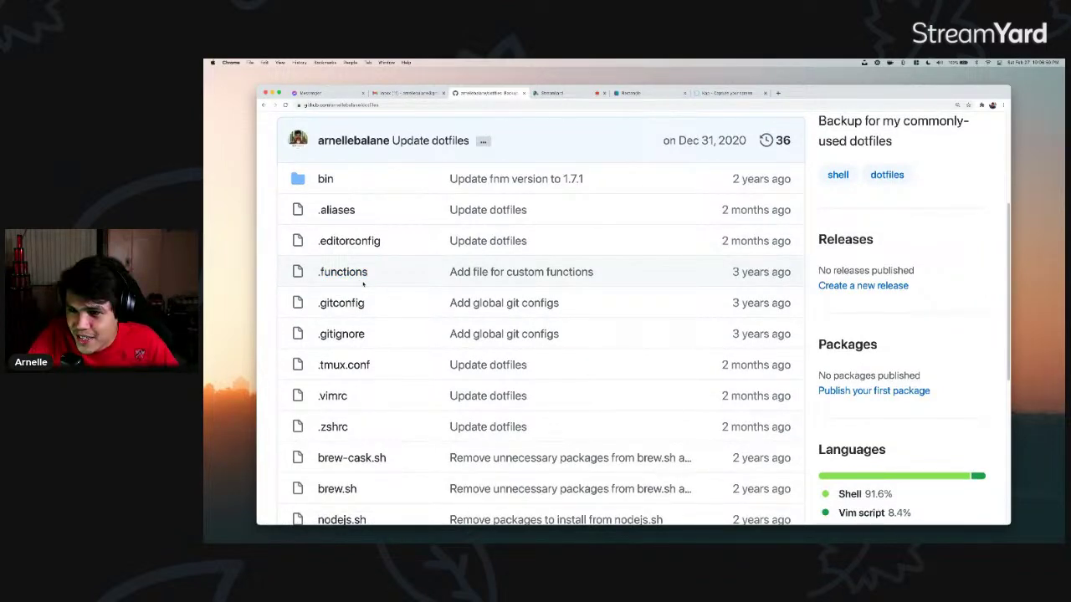
key("super+Tab")
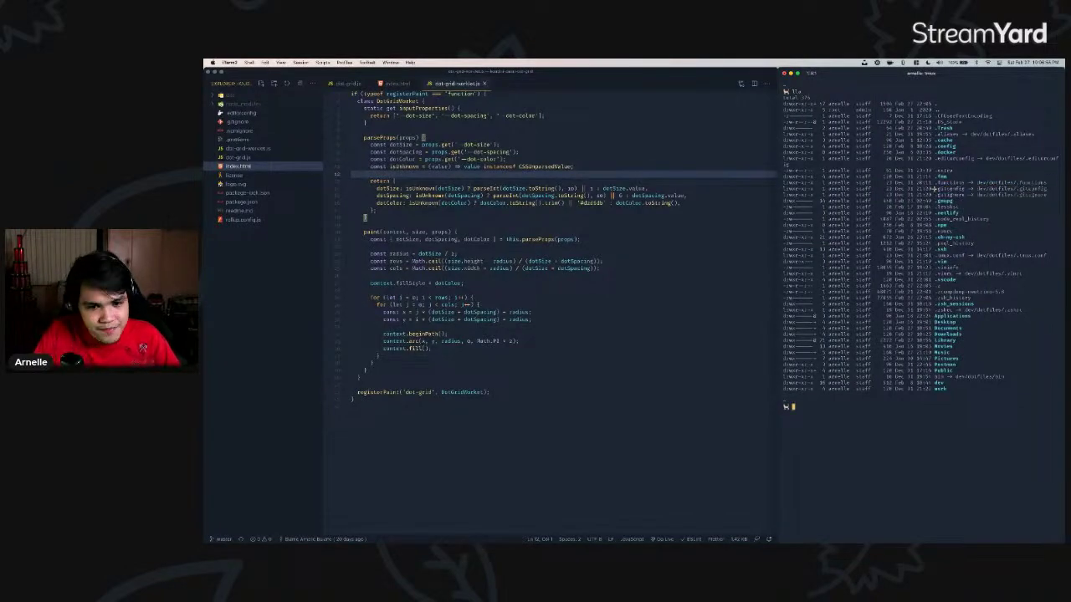
key("super+Tab")
scroll(456, 308, "down", 4)
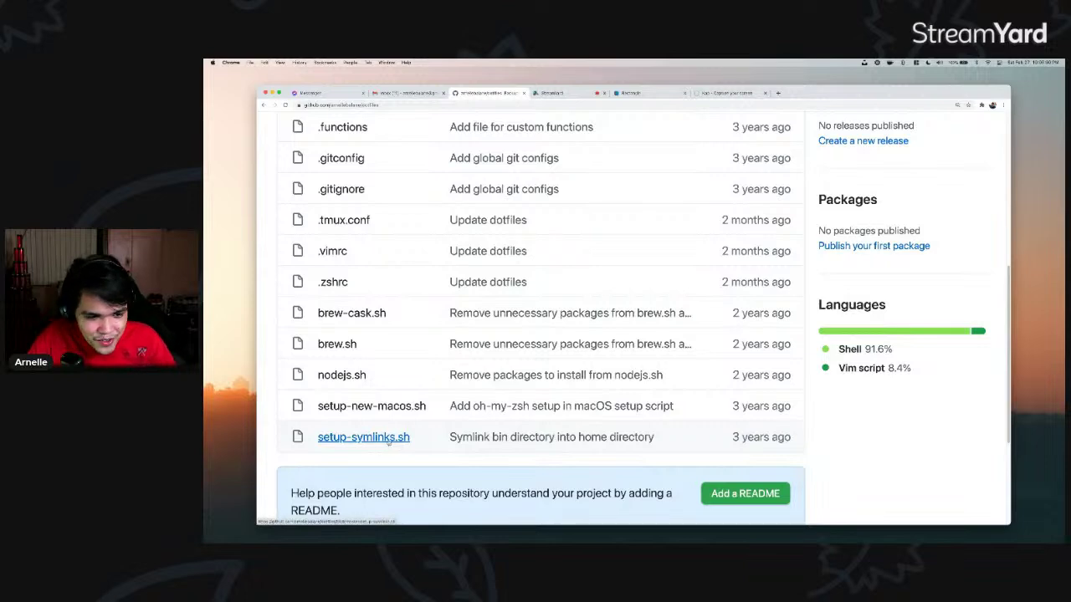
- Open nodejs.sh in a new tab and scroll to the git-open line, highlighting it
left_click(343, 376, "super")
key("ctrl+Tab")
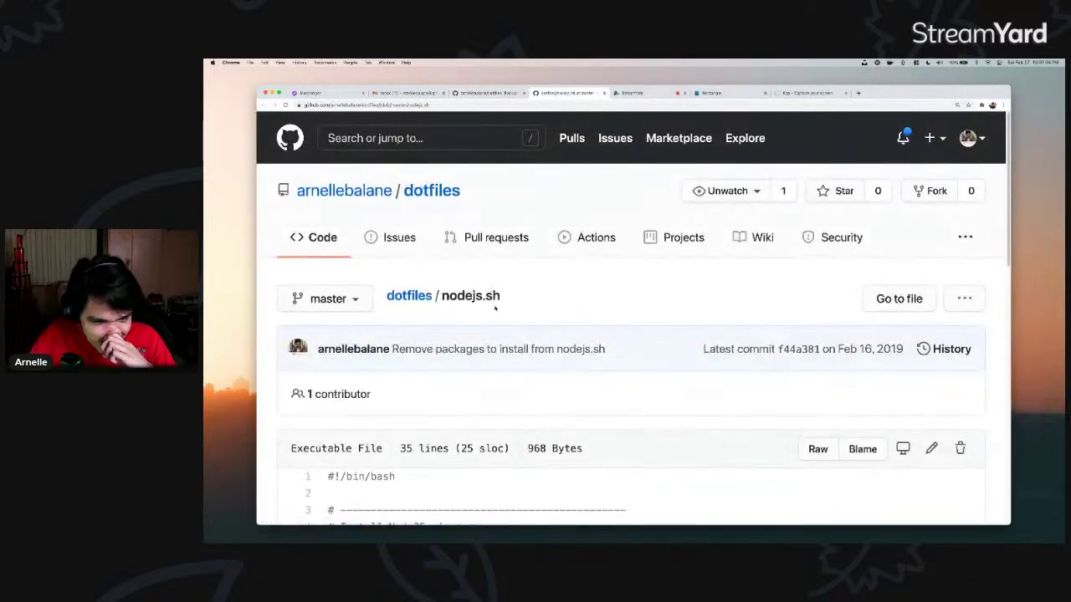
scroll(496, 309, "down", 5)
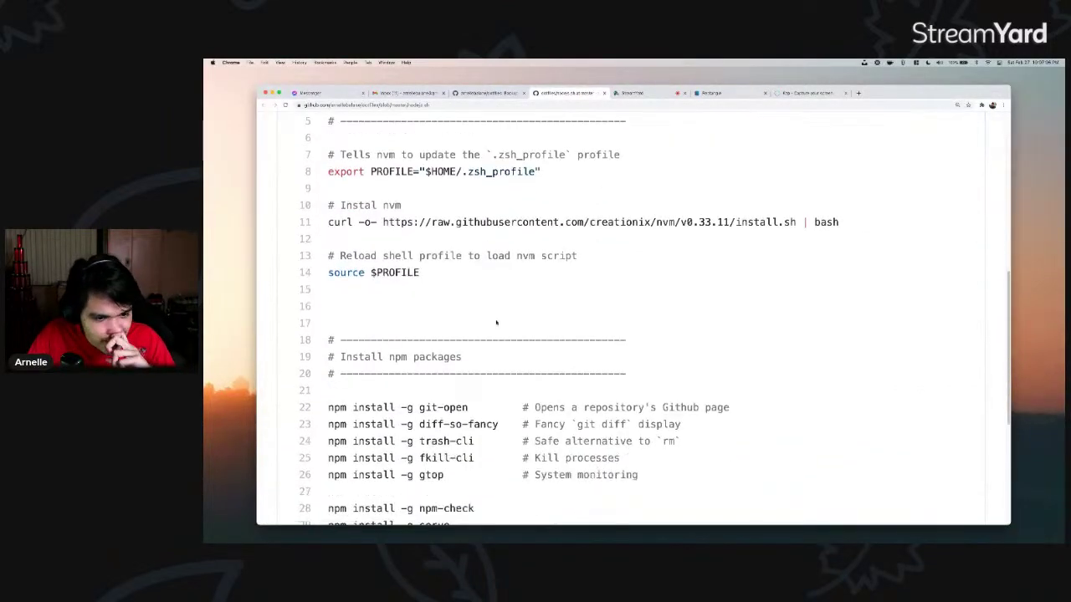
scroll(496, 322, "down", 2)
left_click_drag(419, 244, 467, 244)
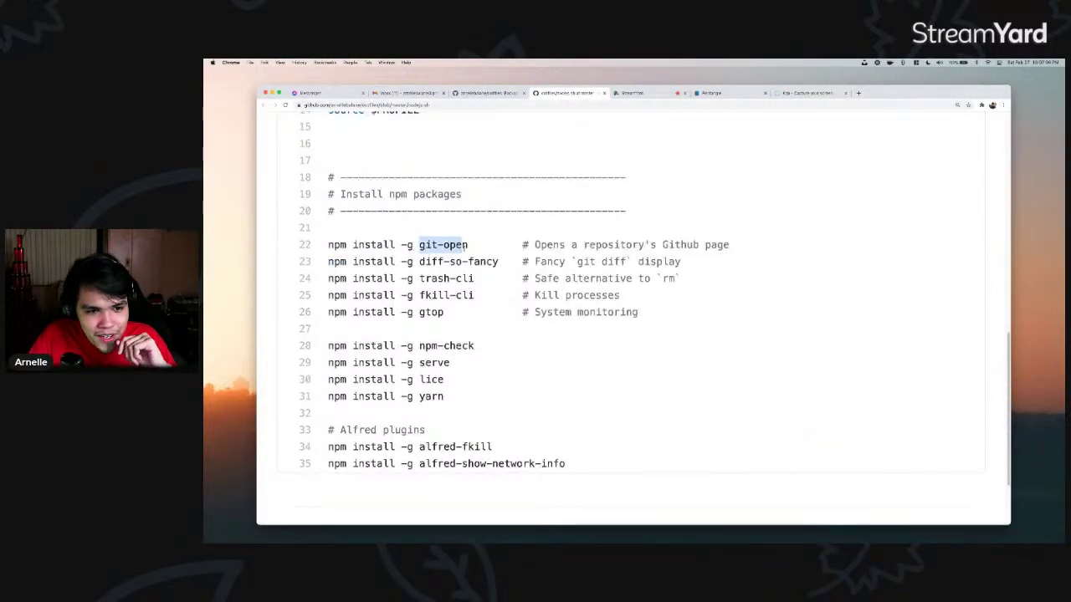
left_click(466, 244)
- In the terminal, run gh browse to open the project's GitHub repository page
key("super+Tab")
type("git o")
key("Return")
key("ctrl+l")
type("gh browse")
key("Return")
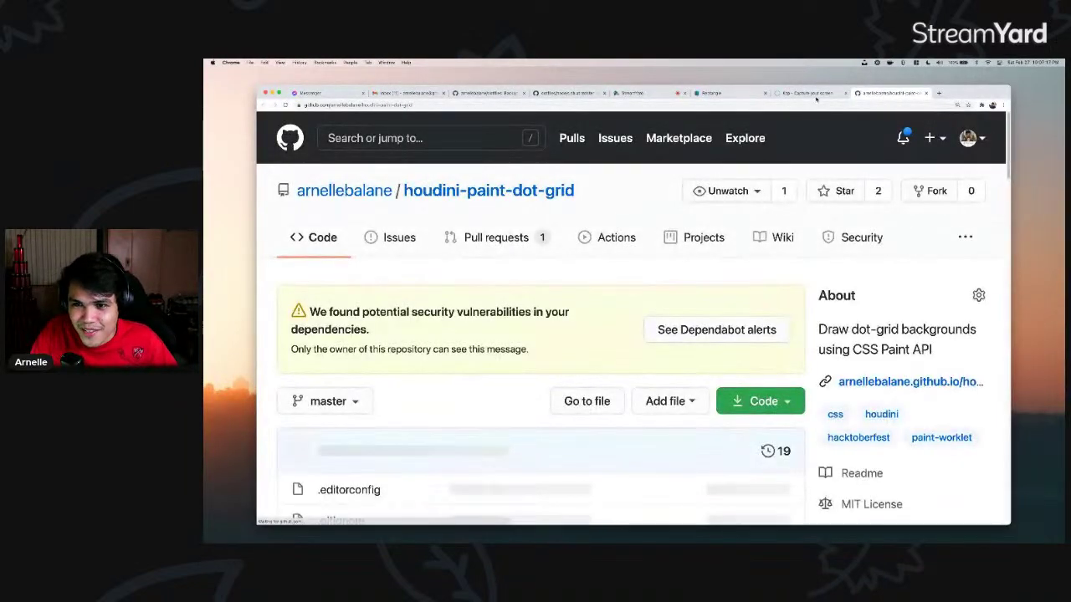
- Close the repository page, return to the nodejs.sh script and select diff-so-fancy on line 23
key("super+w")
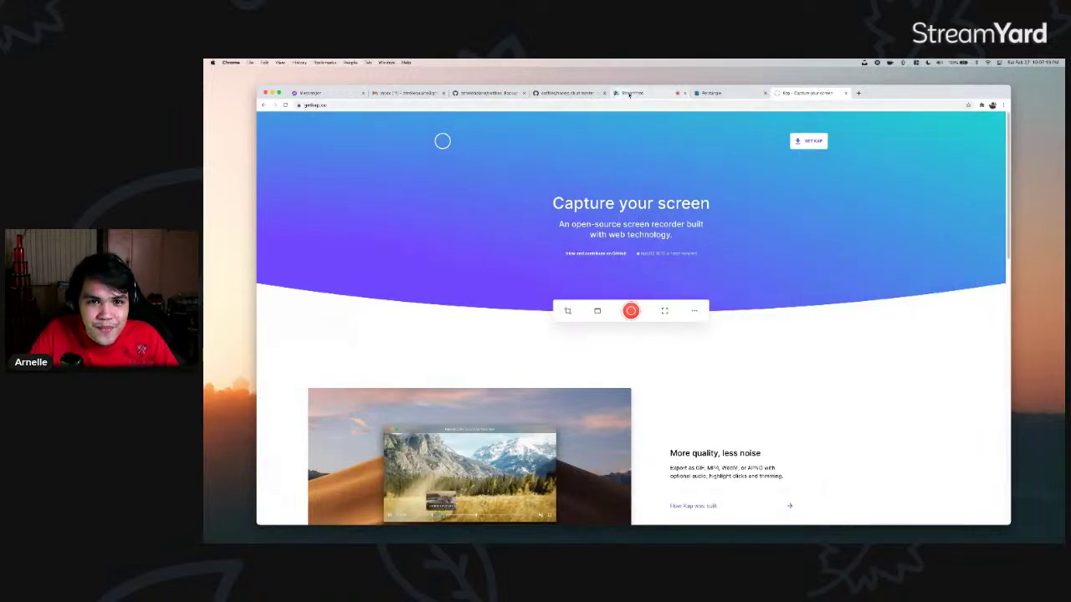
left_click(634, 93)
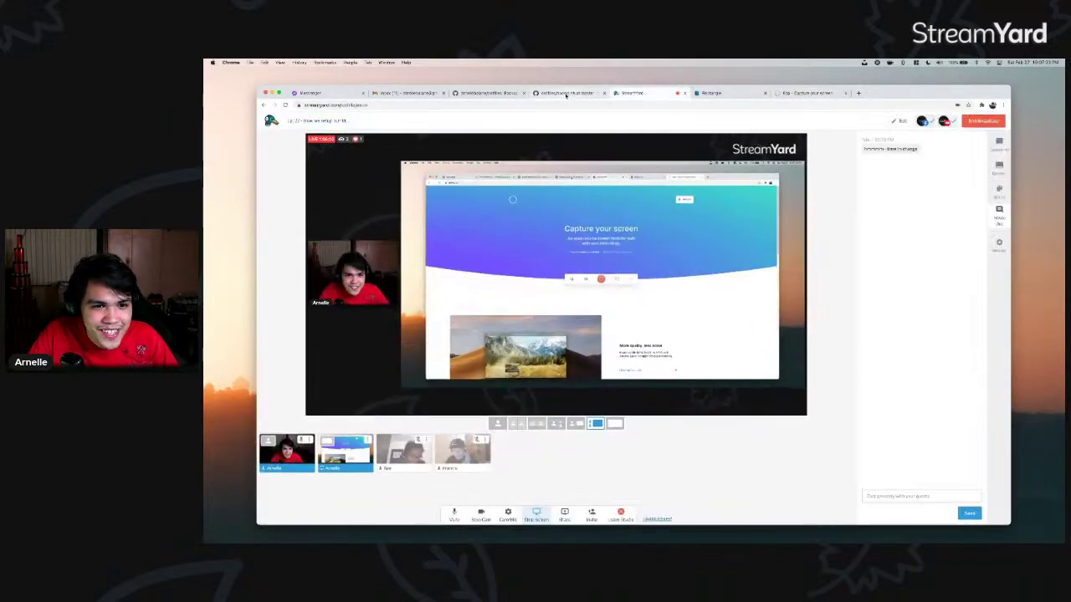
left_click(565, 93)
left_click_drag(419, 262, 498, 262)
key("super+Tab")
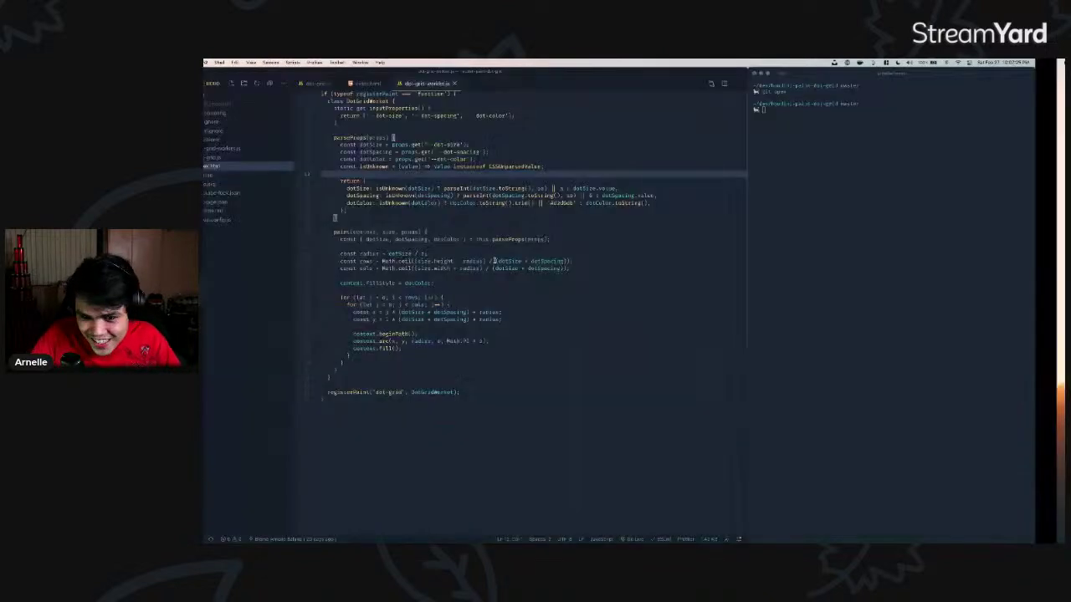
- Run gs for git status, then undo the recent edits to index.html in the editor
type("gs")
key("Return")
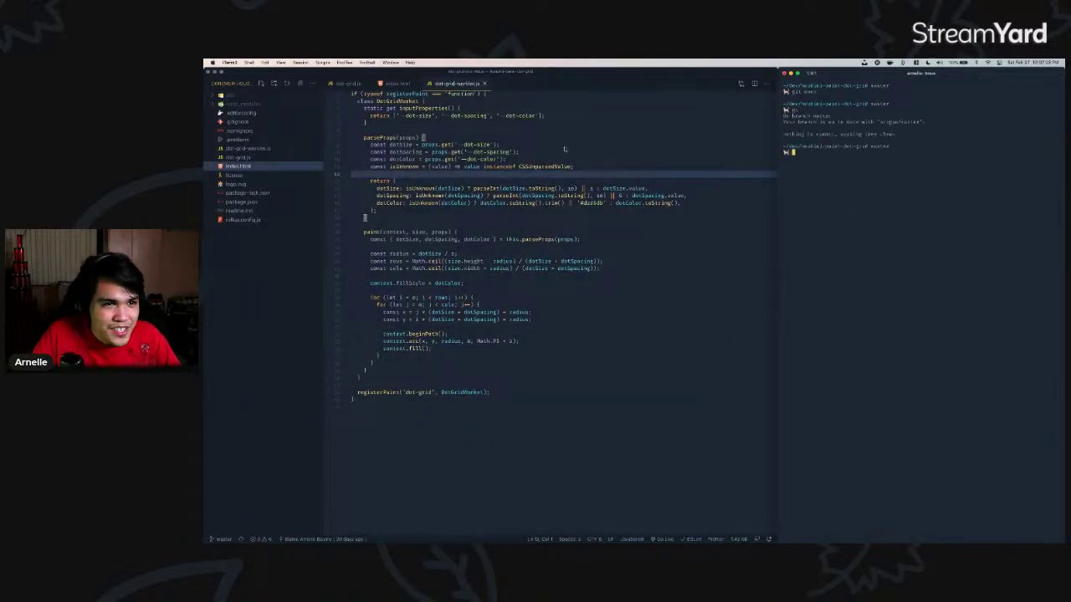
left_click(395, 83)
key("super+z")
key("super+z")
key("super+z")
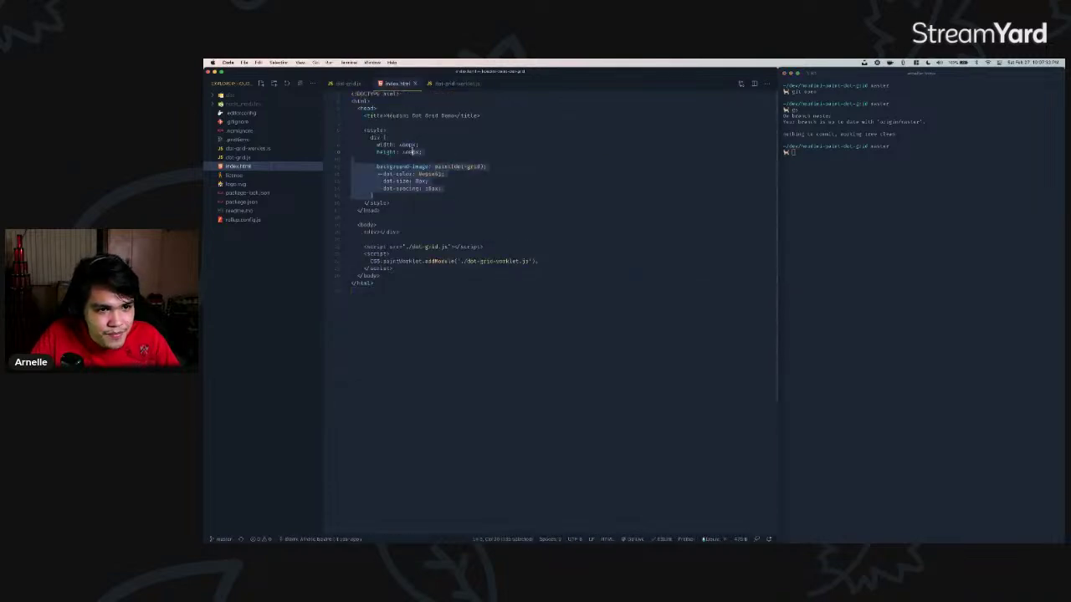
left_click(832, 192)
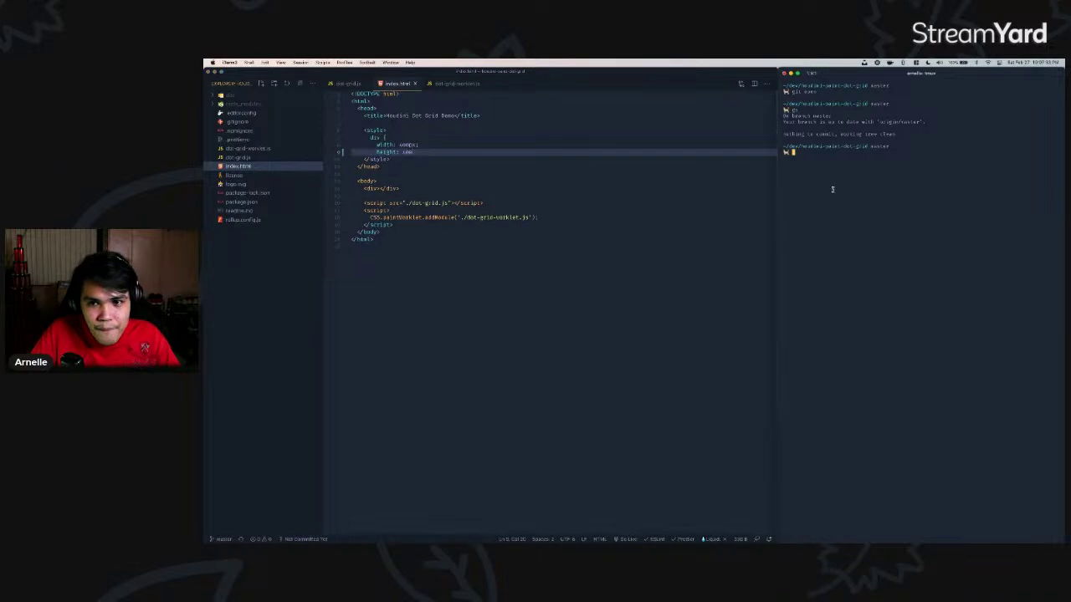
- Run git diff twice to review the index.html changes, then quit the diff view
type("git diff")
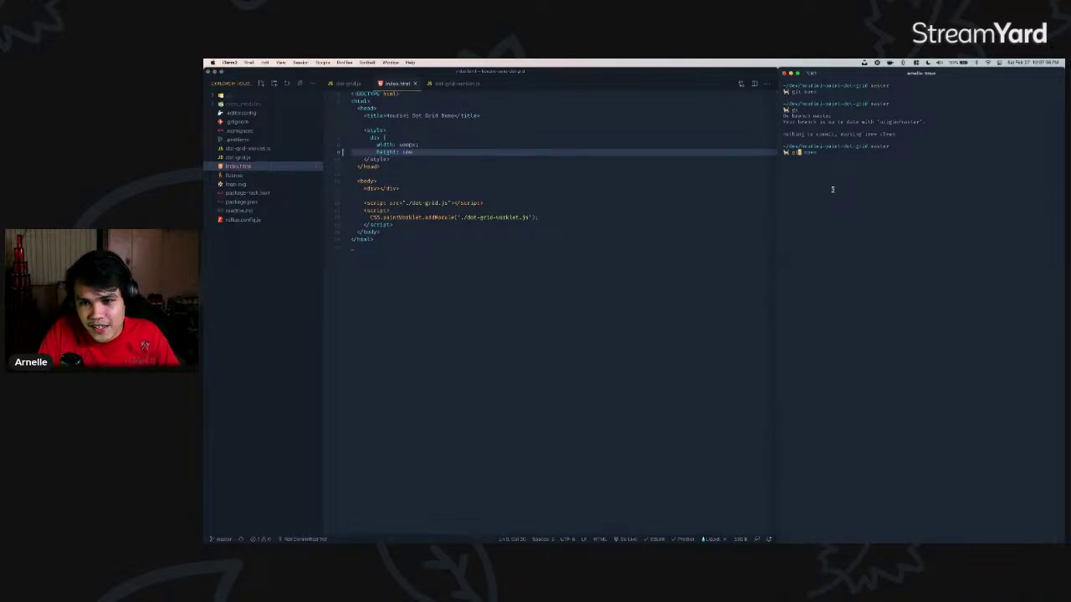
key("Return")
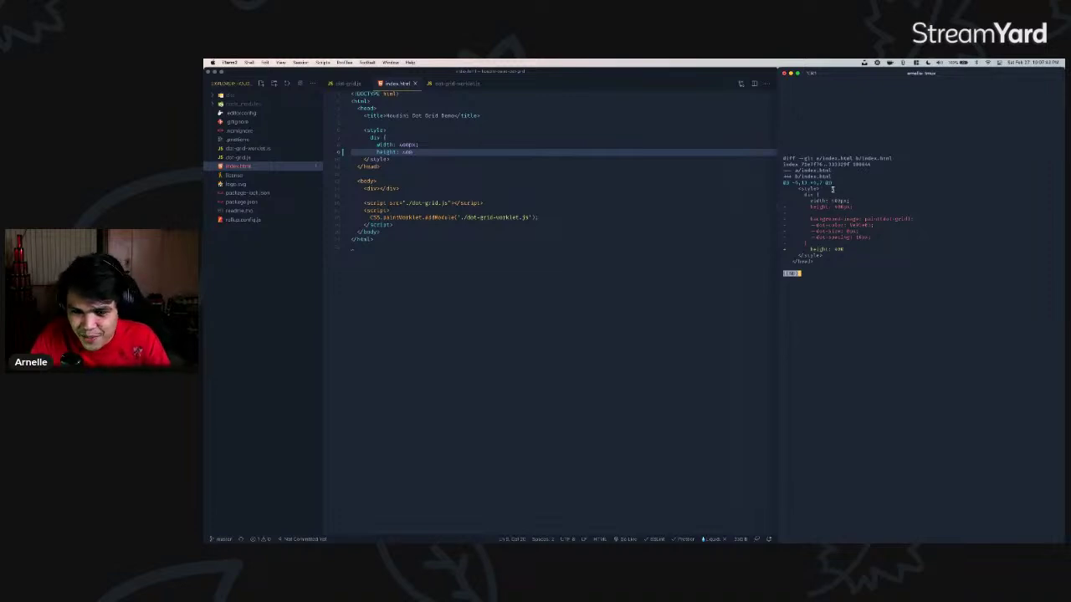
type("qgit st")
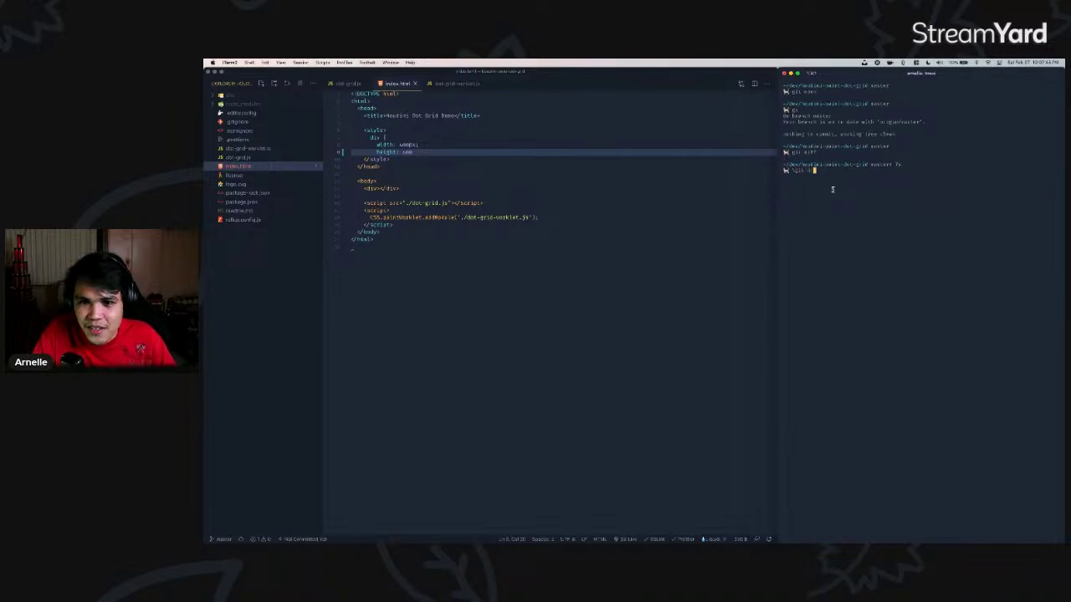
key("BackSpace")
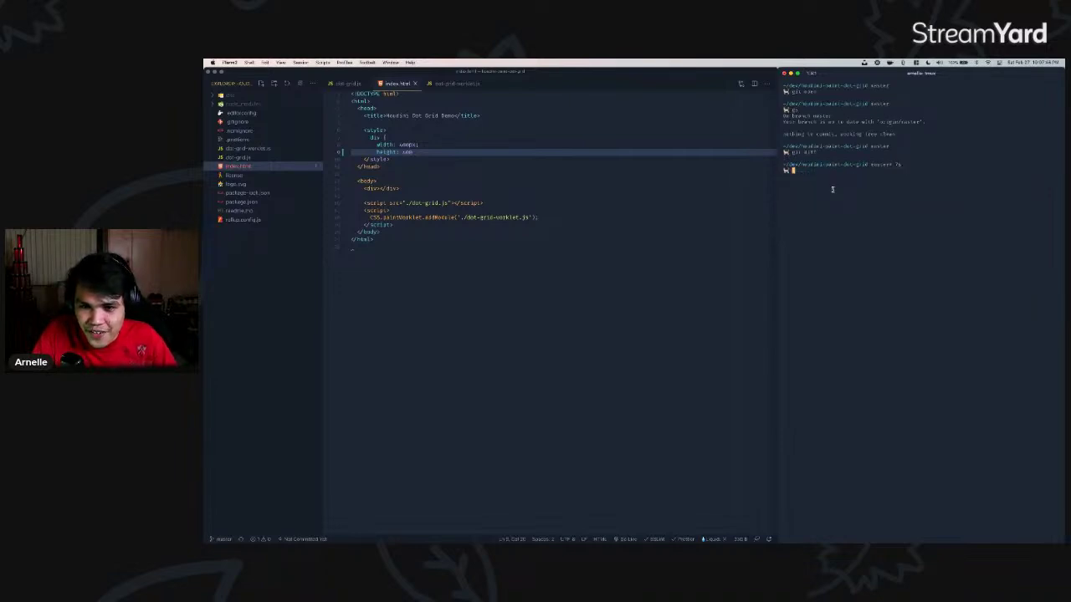
type("t diff")
key("Return")
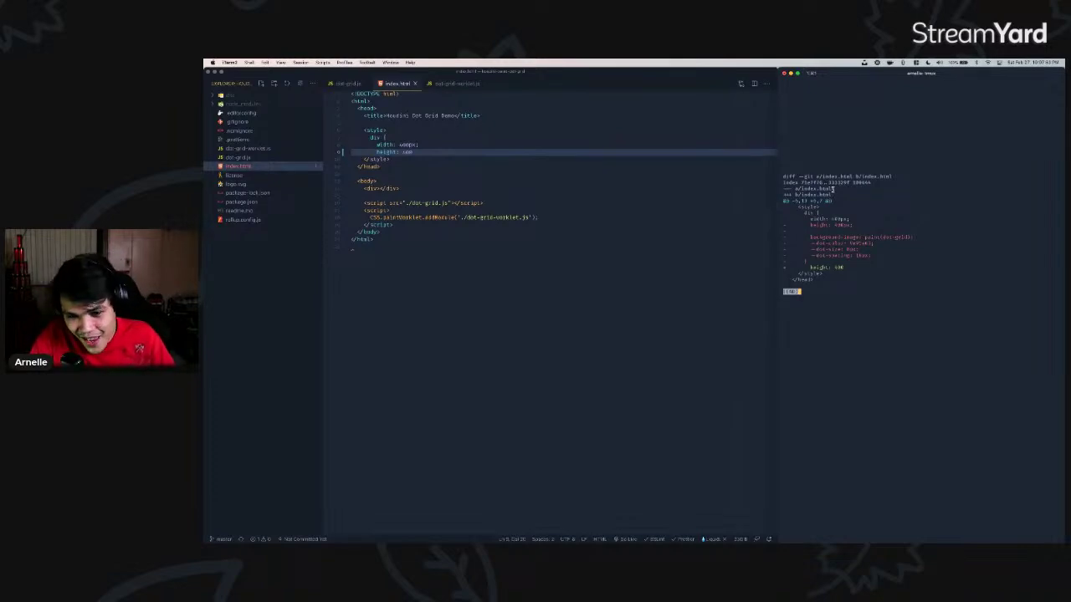
key("q")
- Highlight the trash-cli package on line 24 of nodejs.sh
key("super+Tab")
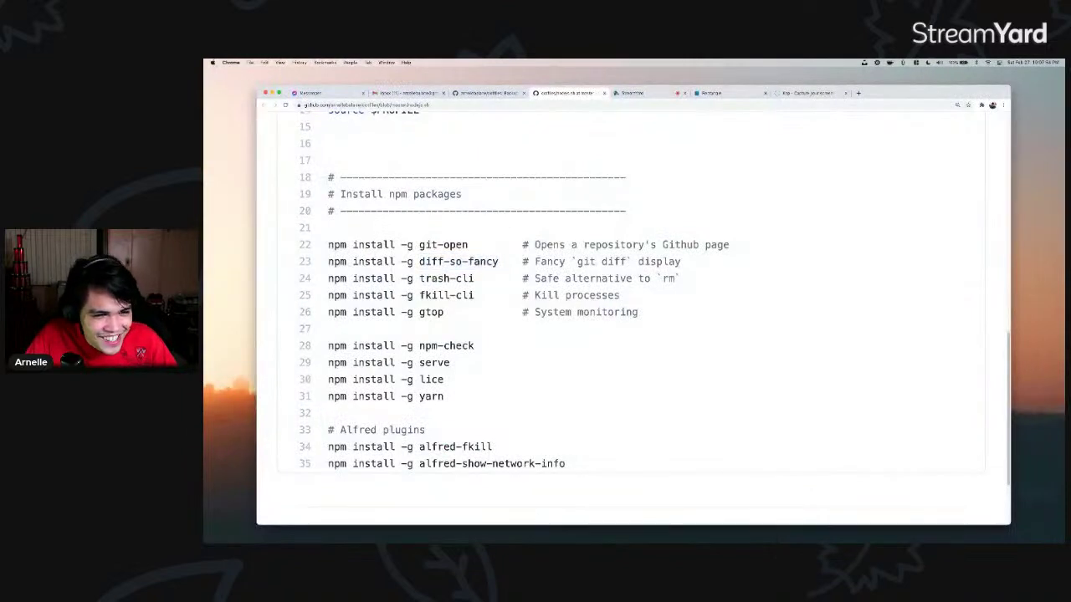
left_click_drag(420, 279, 472, 279)
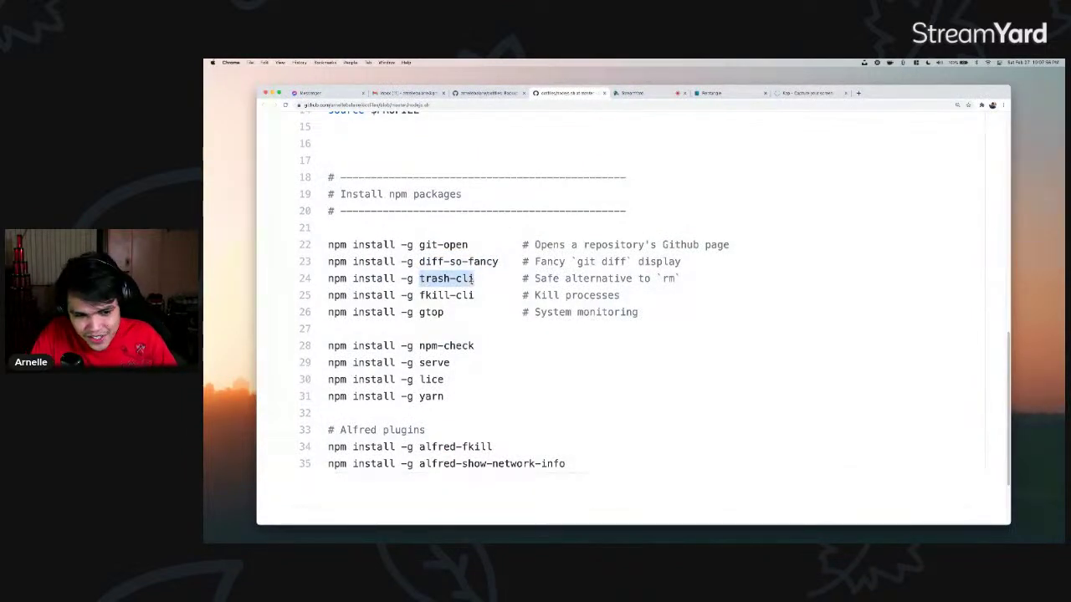
key("super+Tab")
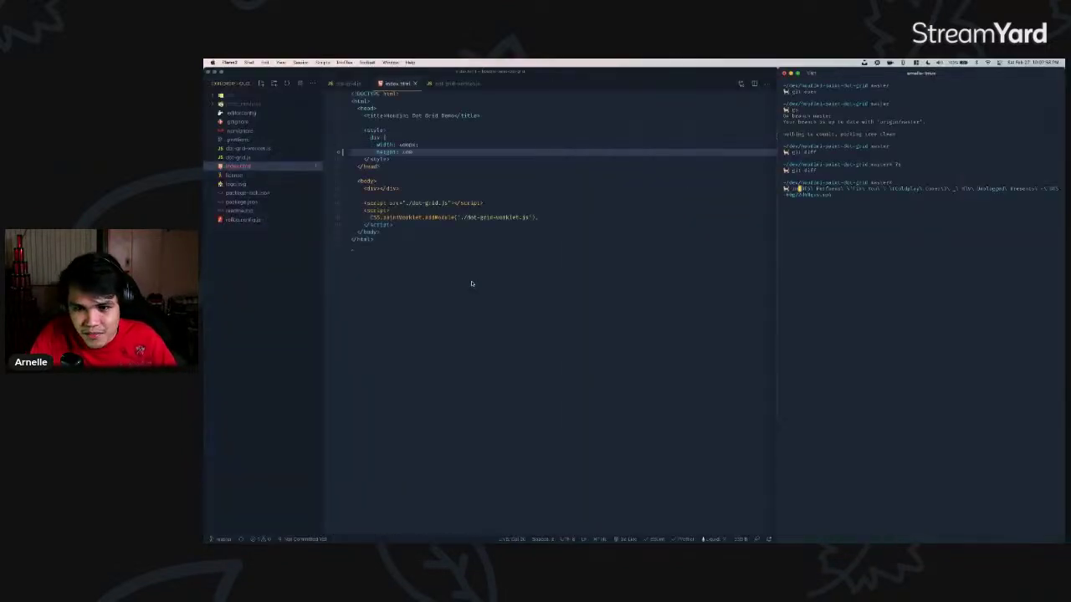
key("super+Tab")
left_click_drag(419, 283, 474, 280)
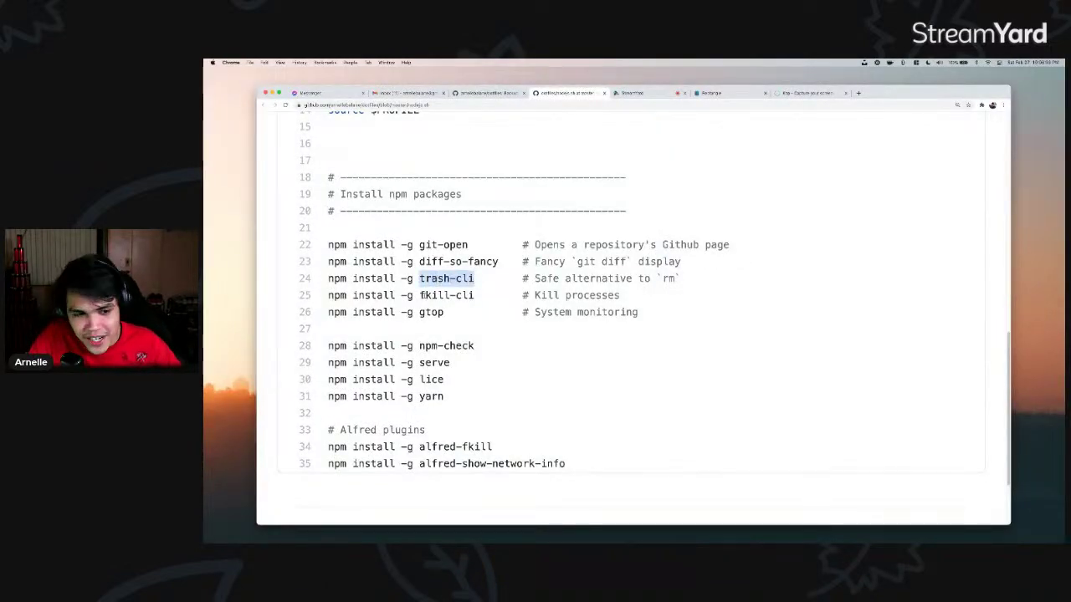
left_click(427, 297)
key("super+Tab")
- Search the process killer for ino, Google, Chrom and :9000, exit, then select npm-check
type("fuck")
key("Return")
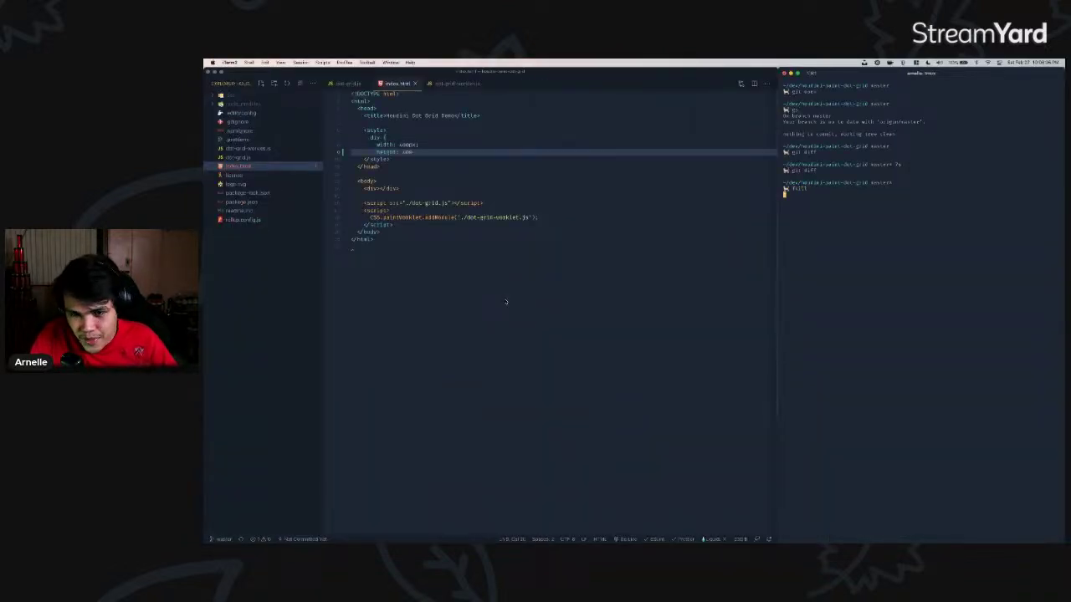
type("ino")
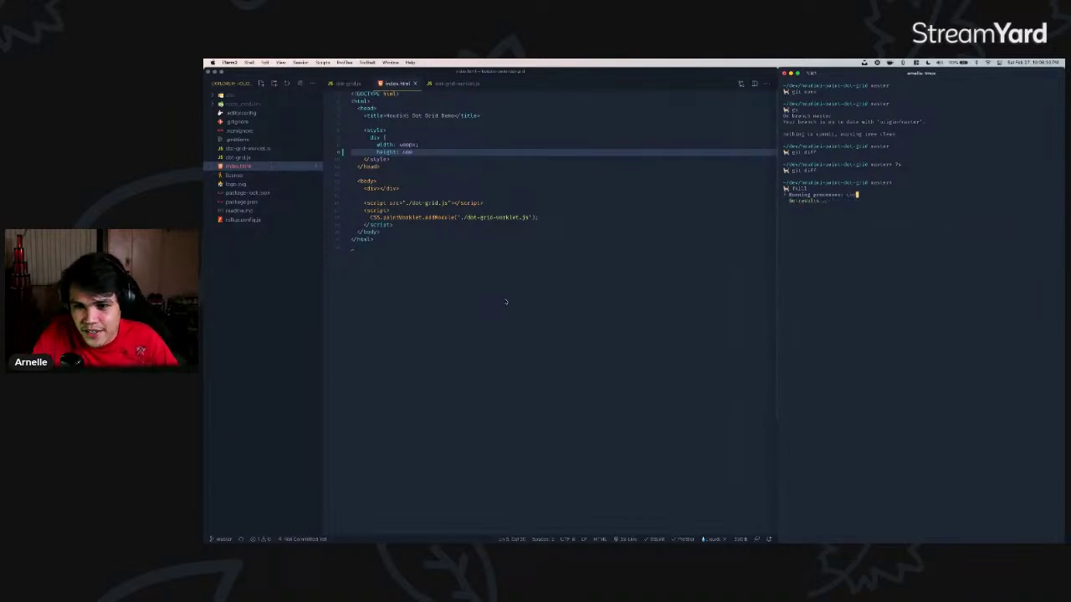
key("BackSpace")
key("BackSpace")
key("BackSpace")
type("Google")
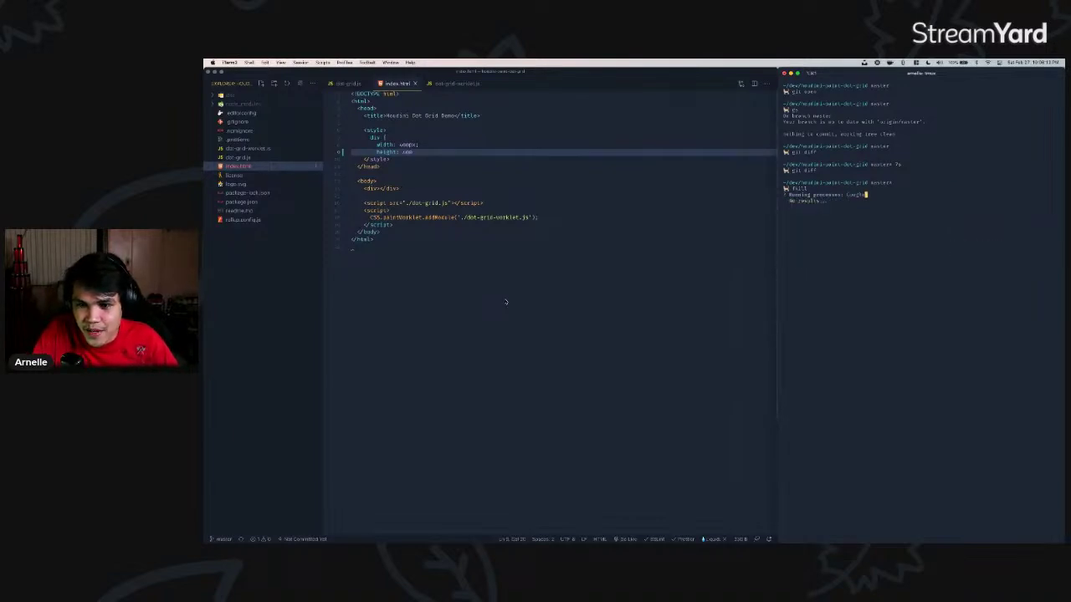
key("BackSpace")
key("BackSpace")
key("BackSpace")
key("BackSpace")
key("BackSpace")
key("BackSpace")
type("Chrom")
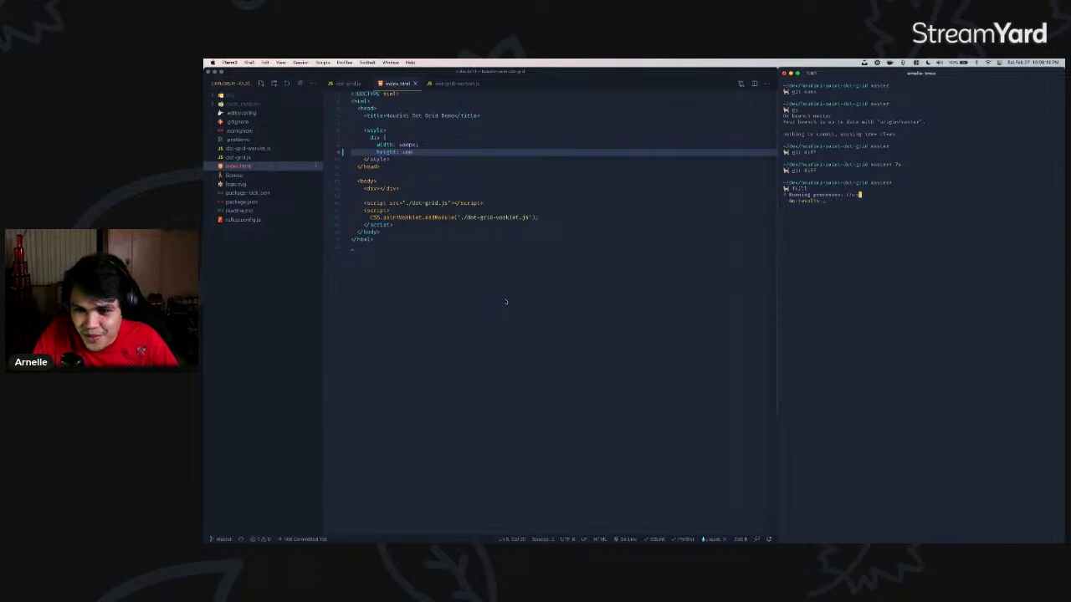
key("BackSpace")
key("BackSpace")
key("BackSpace")
key("BackSpace")
key("BackSpace")
type(":900")
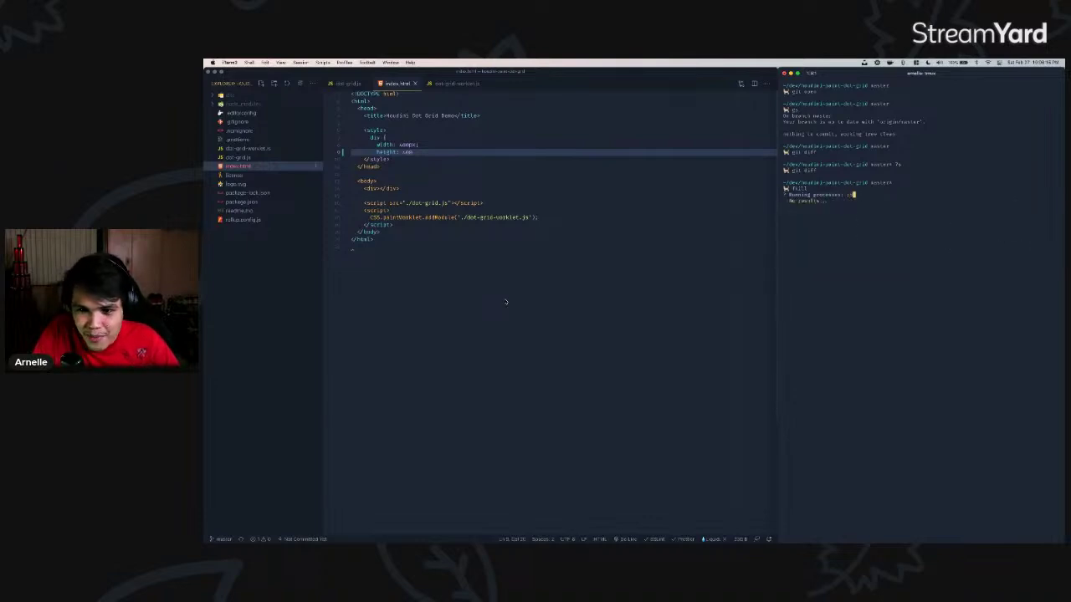
type("0")
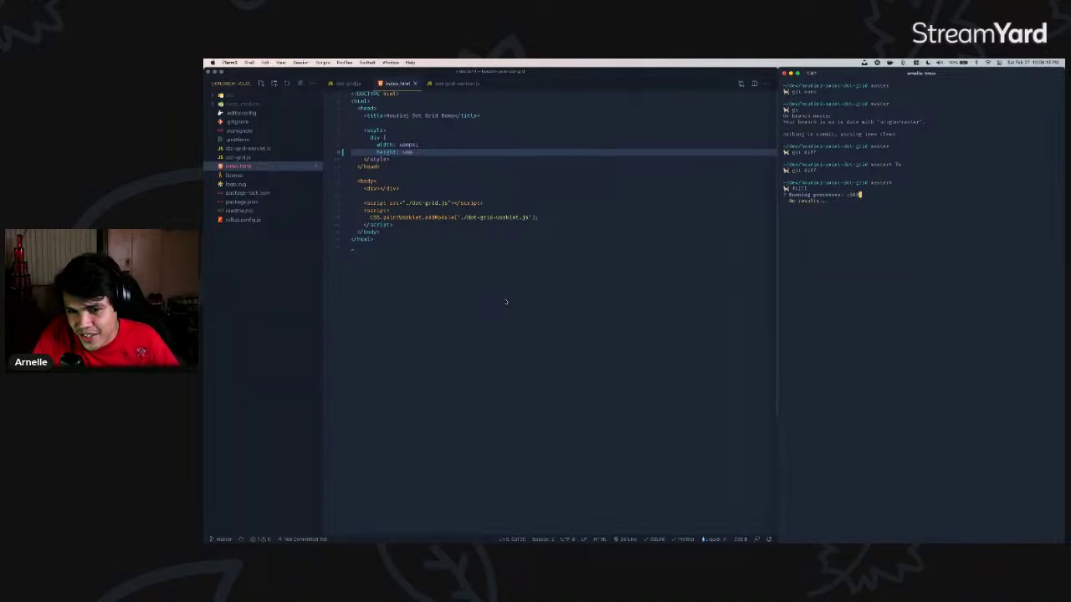
key("BackSpace")
key("BackSpace")
key("BackSpace")
key("BackSpace")
key("BackSpace")
key("ctrl+c")
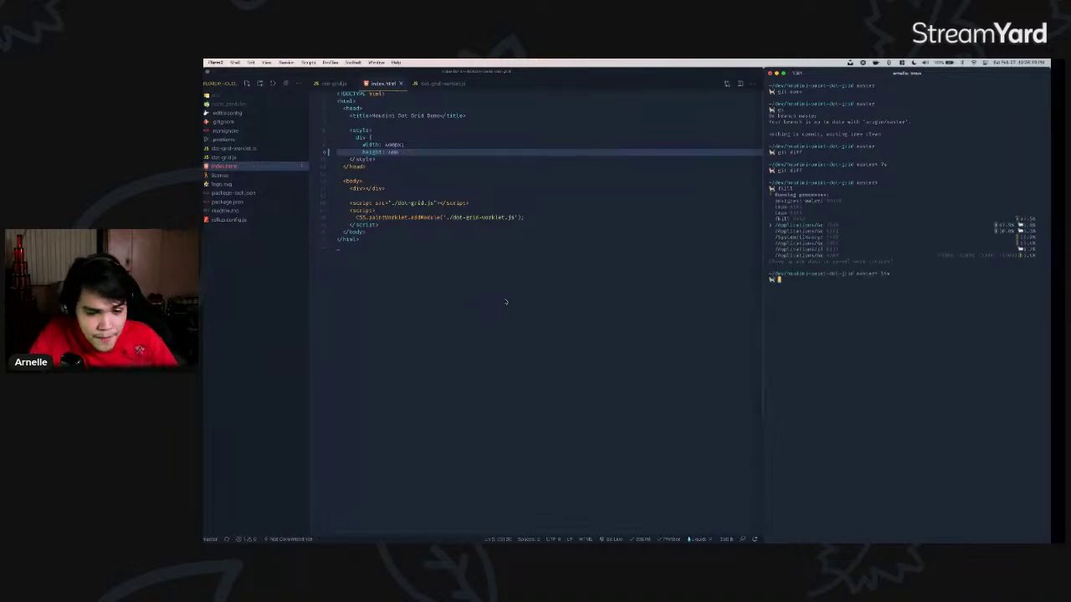
key("super+Tab")
left_click_drag(419, 346, 489, 352)
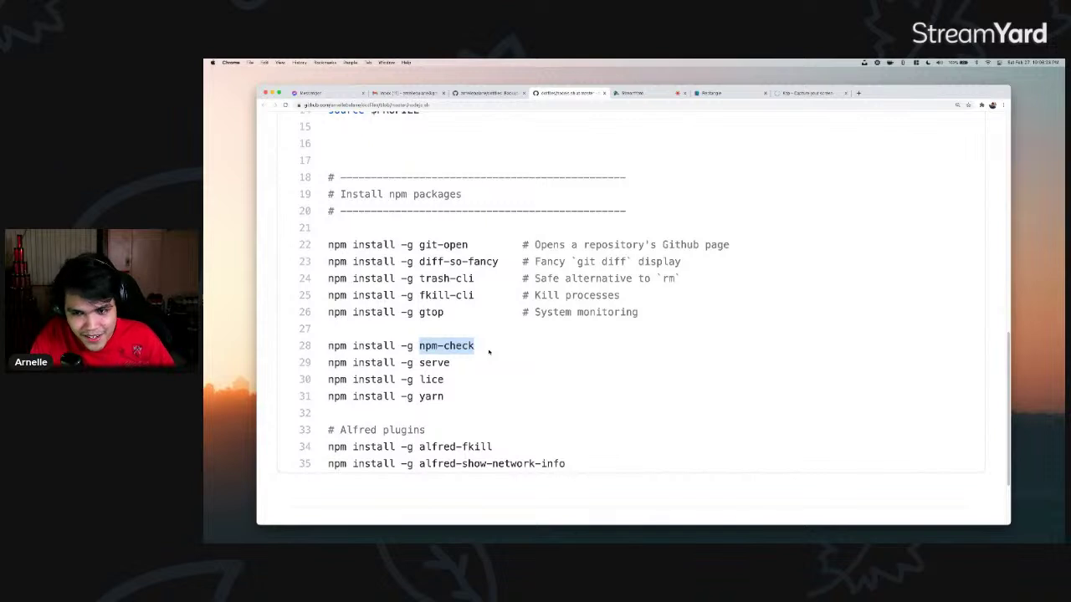
- Run npm-check and leave its update list without updating anything
key("super+Tab")
type("npm-check")
key("Return")
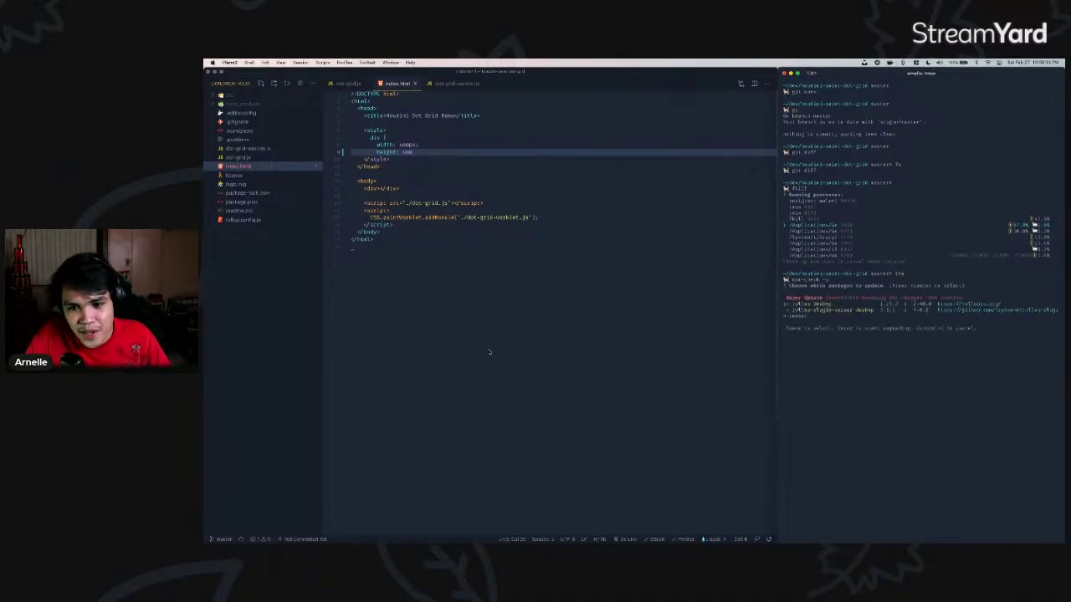
key("space")
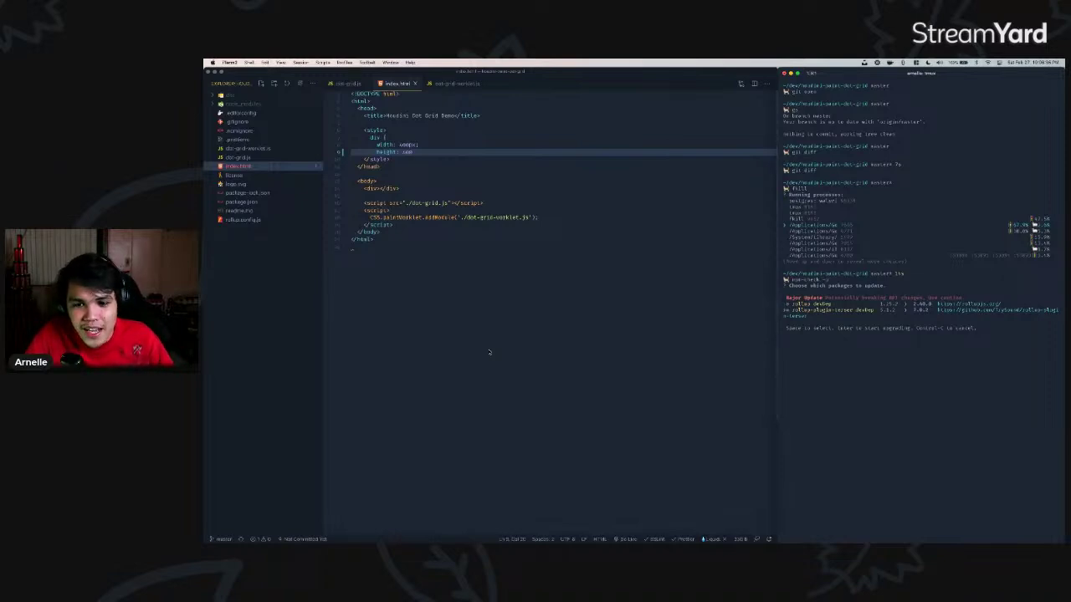
key("ctrl+c")
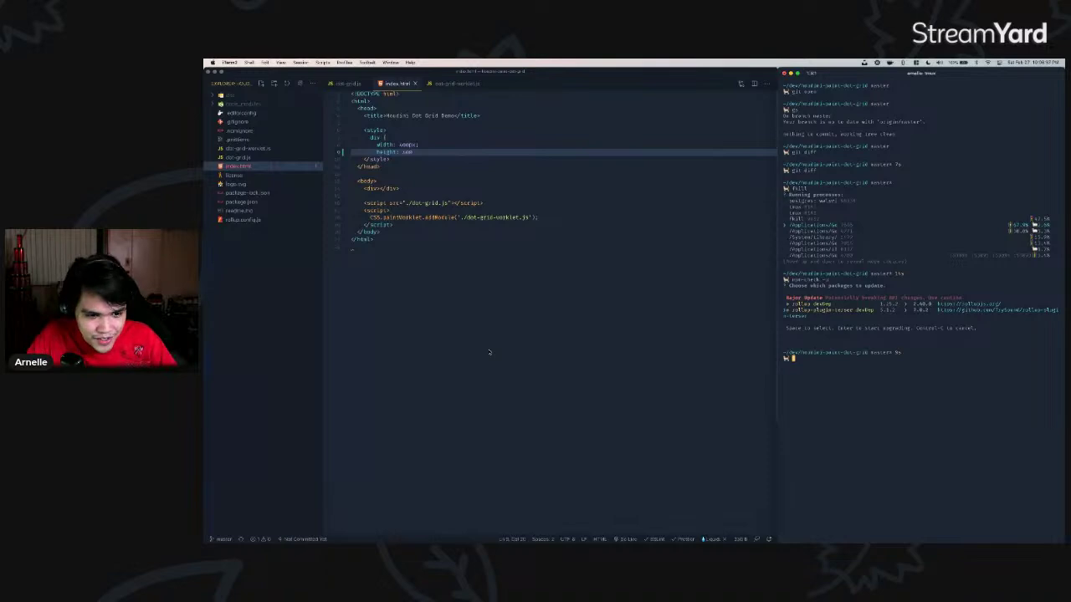
- Take serve from line 29 and run it to start a local static server
key("super+Tab")
double_click(433, 362)
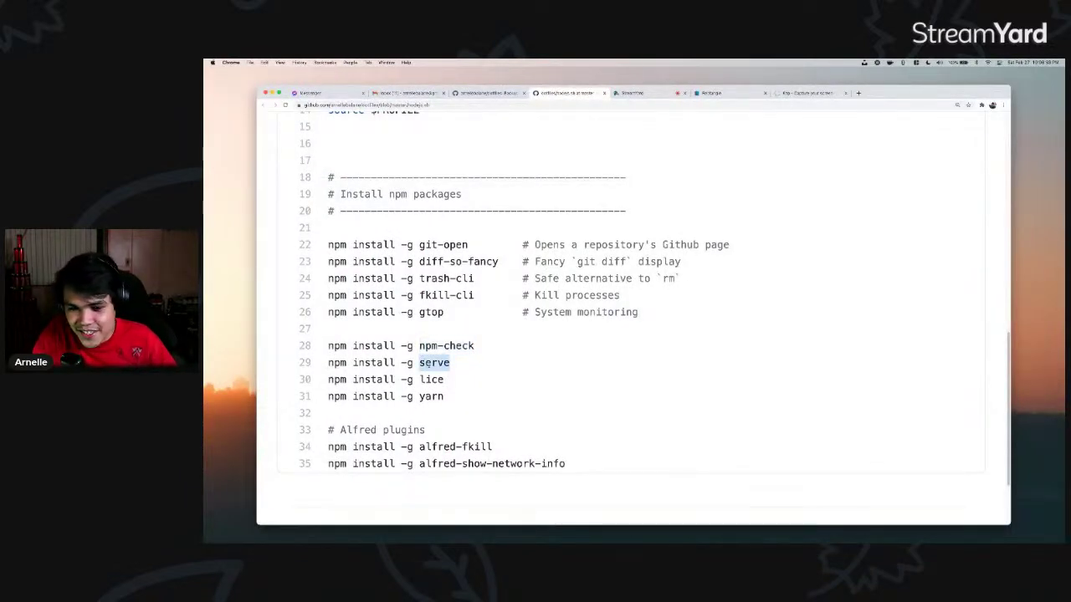
key("super+Tab")
key("super+v")
key("Return")
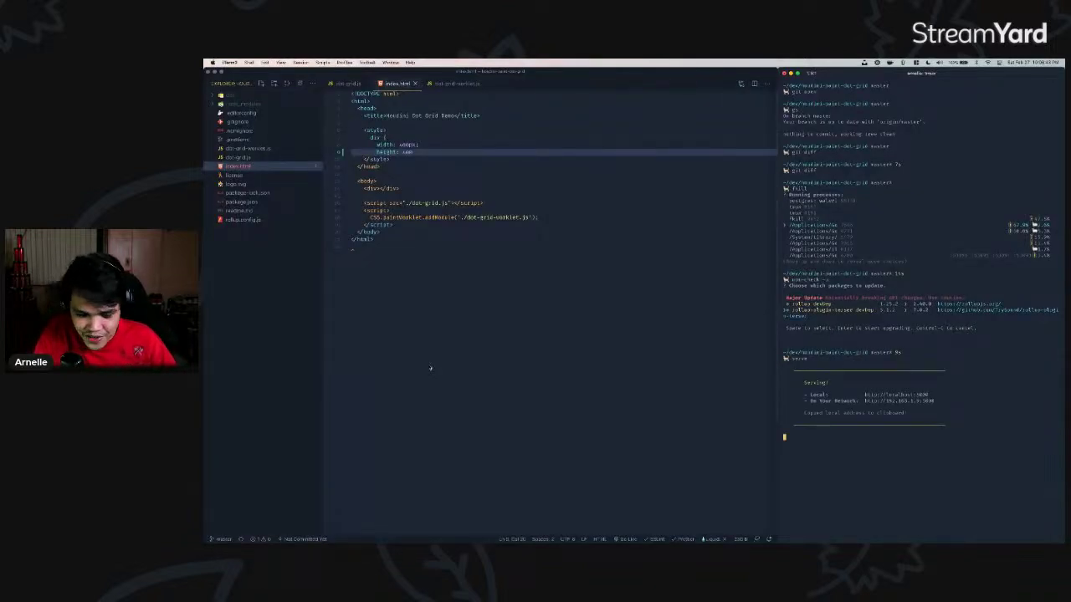
- Copy lice from line 30 and run it to generate an MIT license with the copyright holder's name
key("super+Tab")
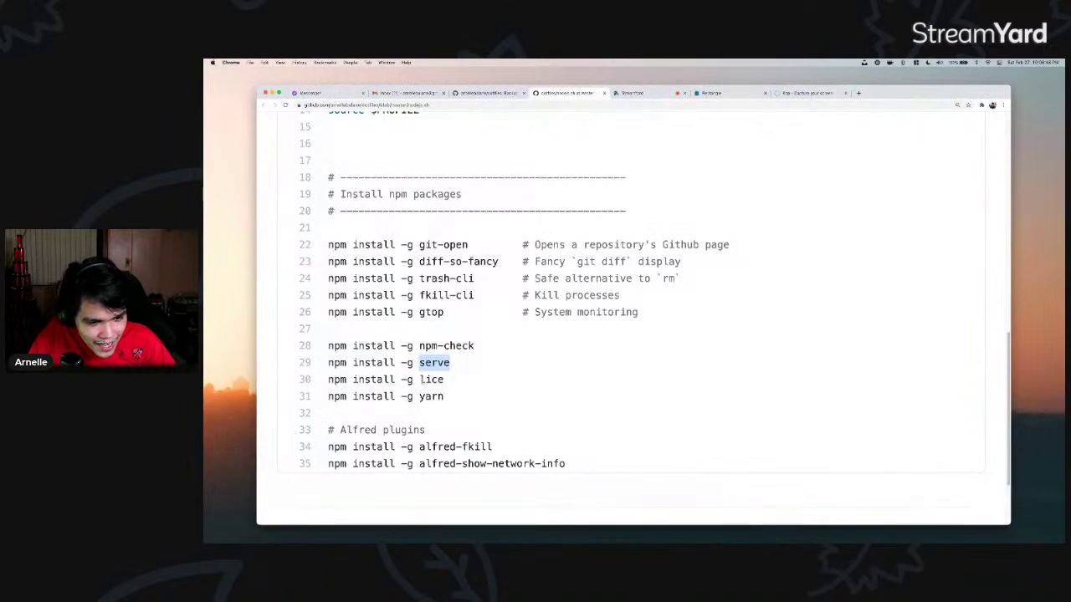
double_click(431, 379)
key("super+c")
key("super+Tab")
key("super+v")
key("Return")
key("Return")
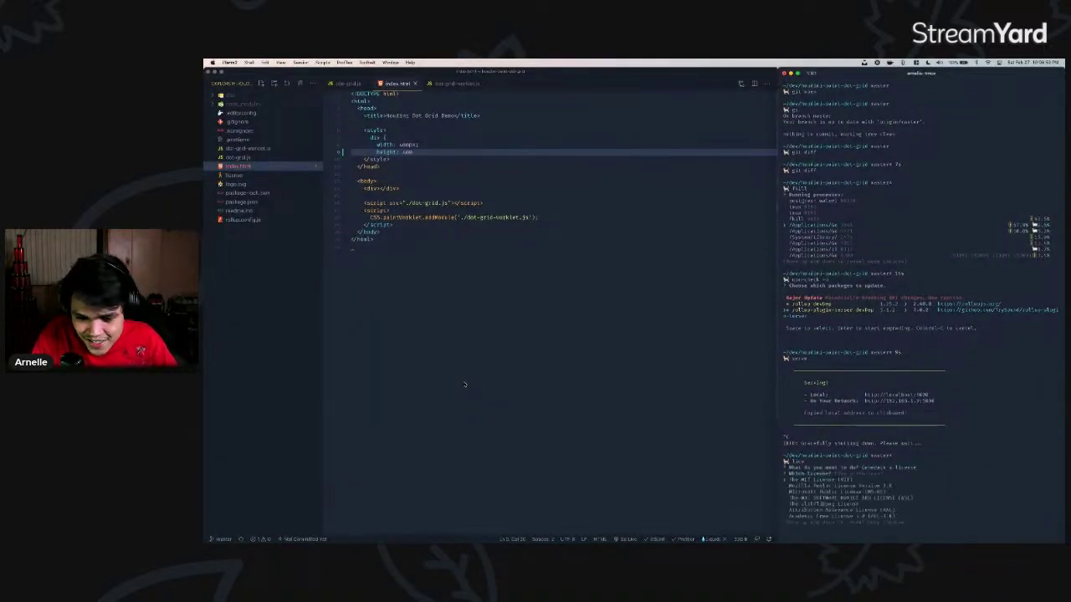
key("Return")
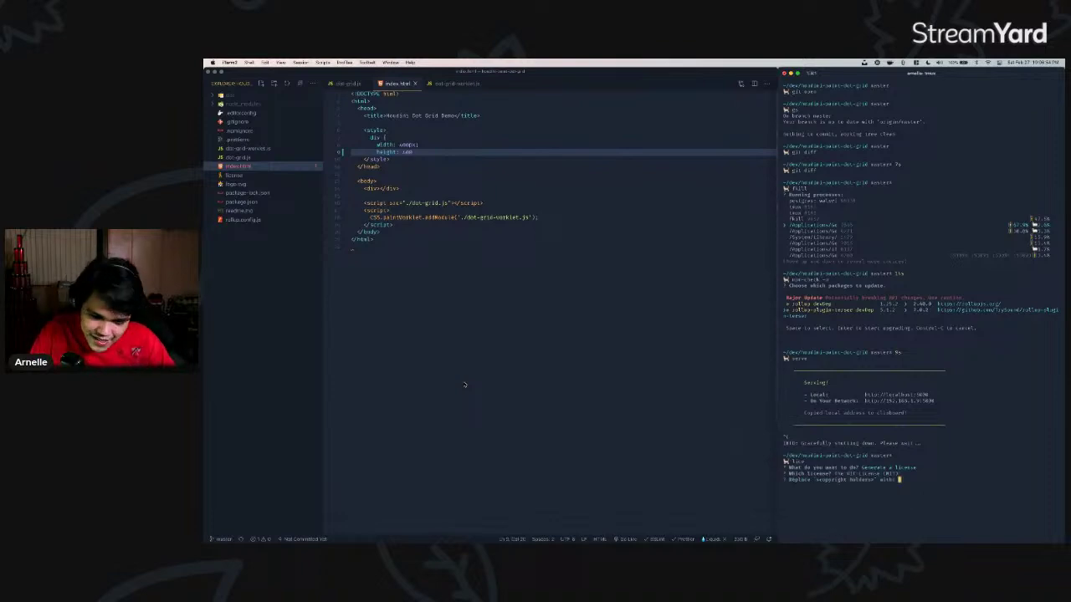
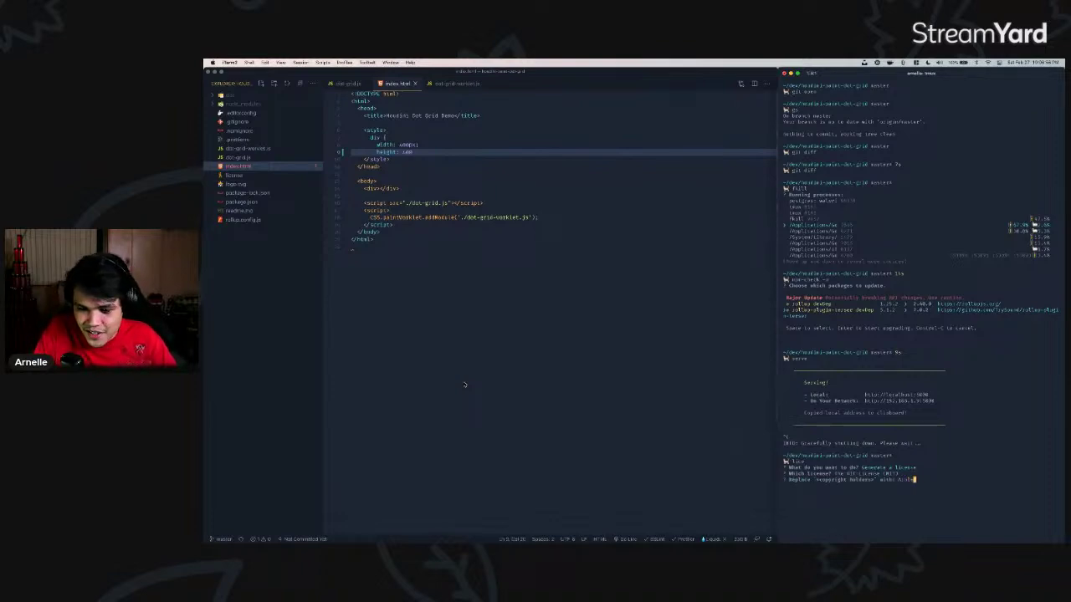
key("Return")
key("Return")
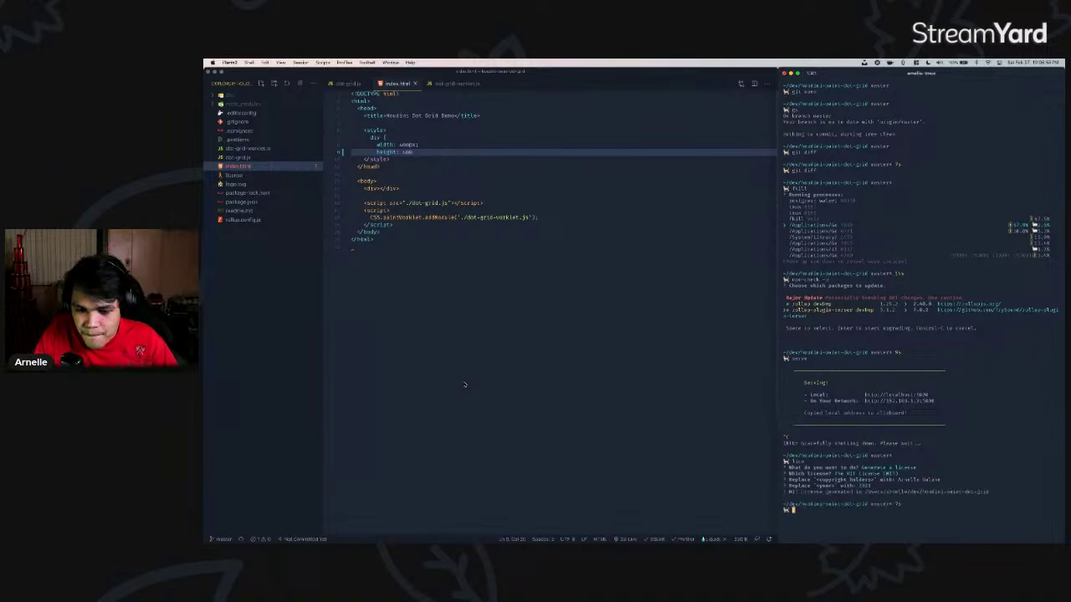
key("Return")
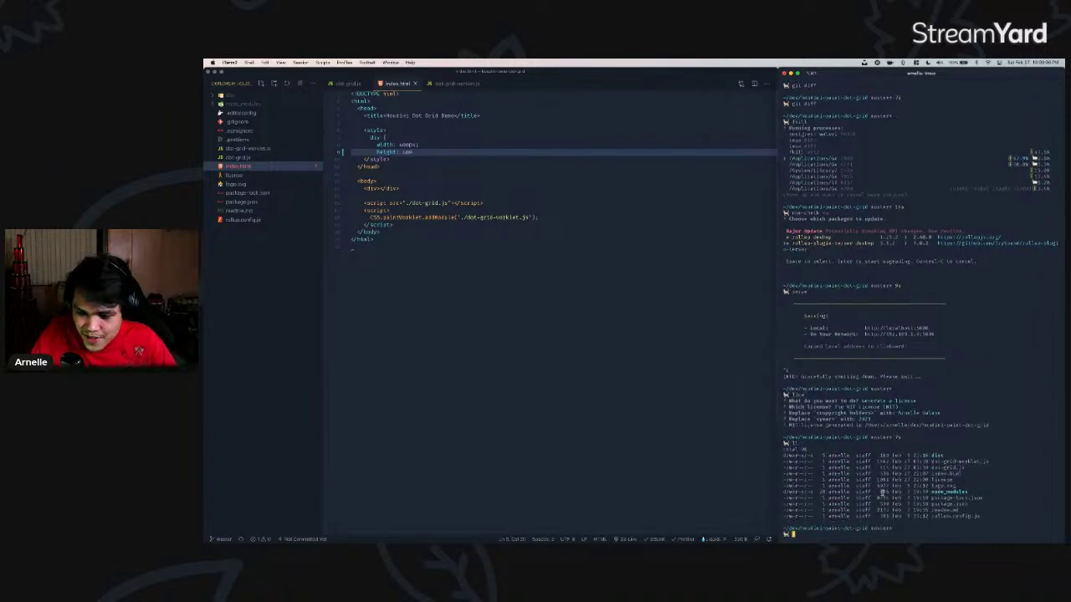
- Run gs and gd, then stage all project changes with ga
type("gs")
key("Return")
type("gd")
key("Return")
type("qga .")
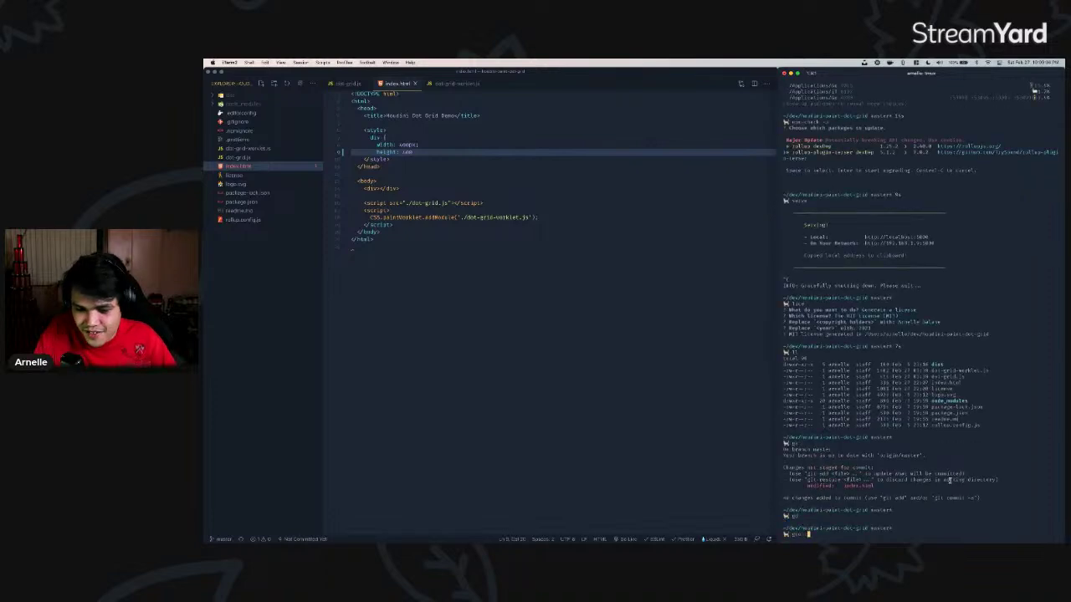
key("Return")
- Highlight the Alfred plugin install lines, including alfred-fkill, in nodejs.sh
key("super+Tab")
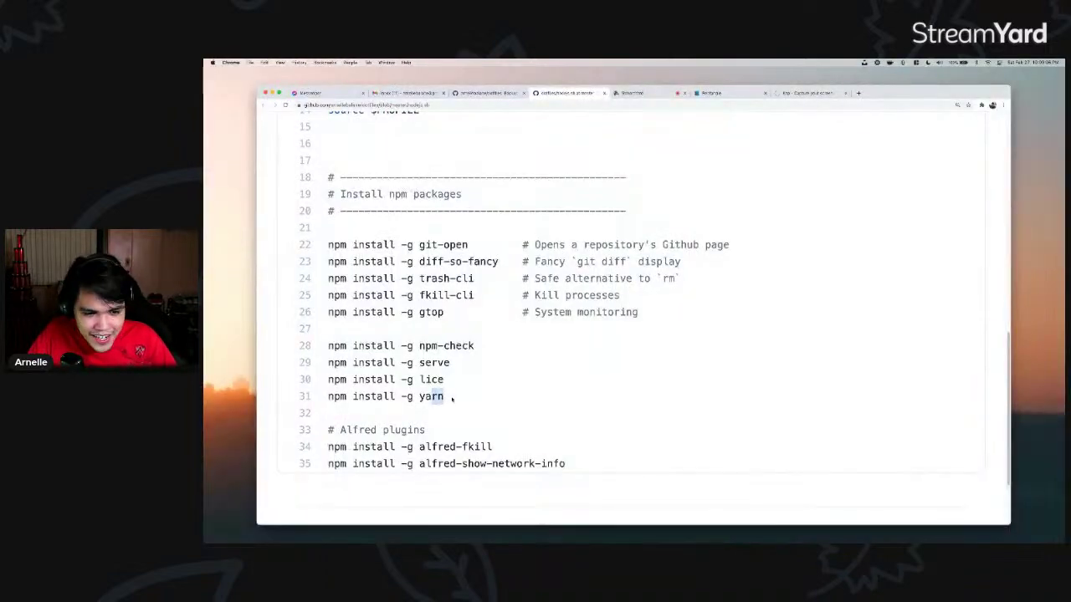
left_click_drag(556, 463, 328, 447)
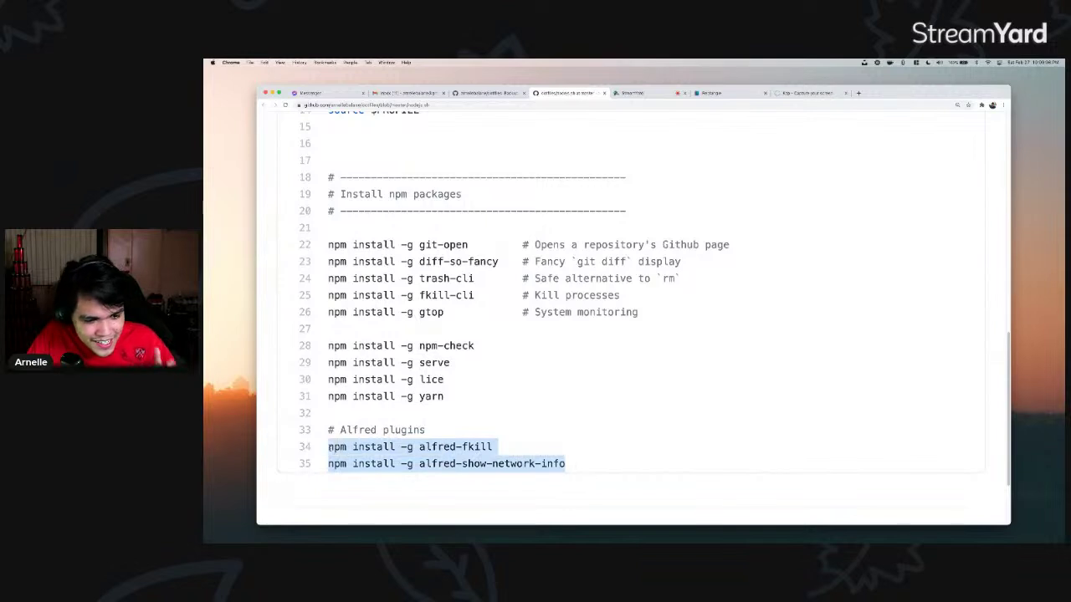
left_click(328, 447)
left_click_drag(328, 447, 509, 447)
left_click(509, 447)
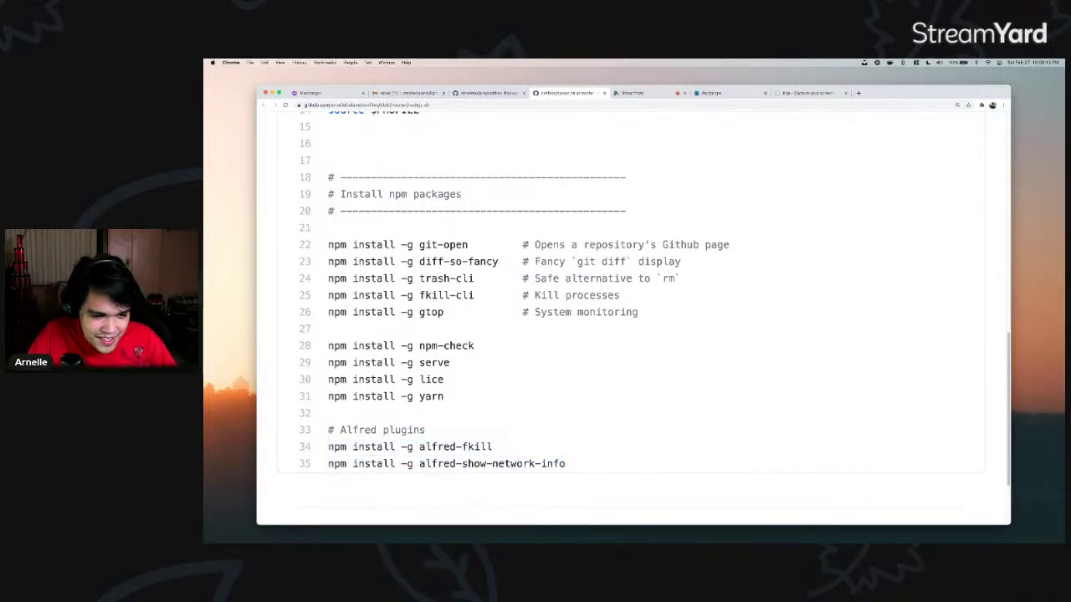
scroll(315, 195, "up", 10)
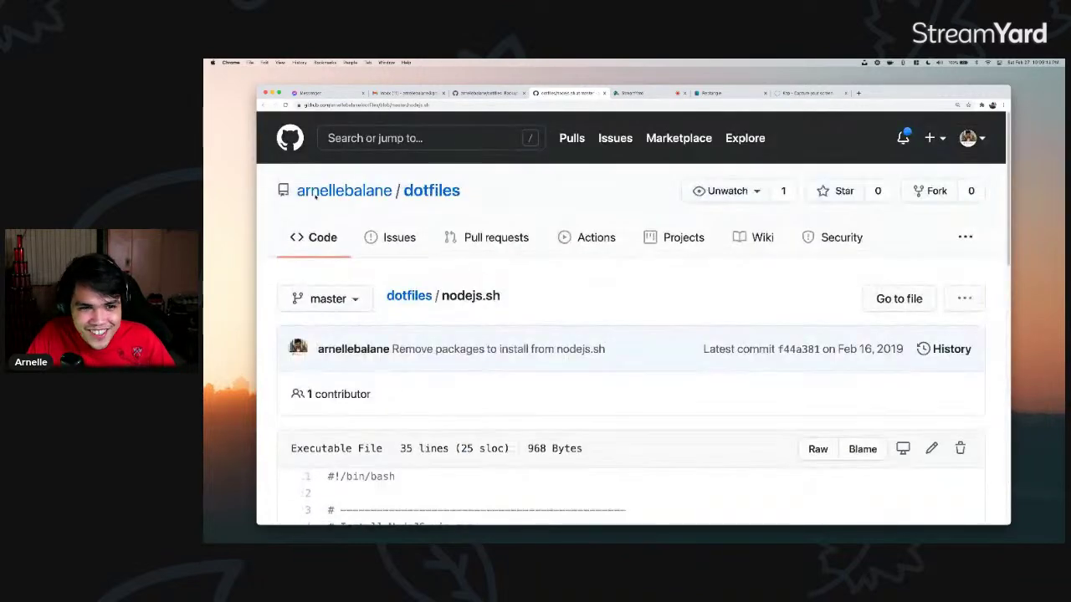
- Close nodejs.sh, open .aliases from the dotfiles file list and scroll down to its Git aliases
key("super+w")
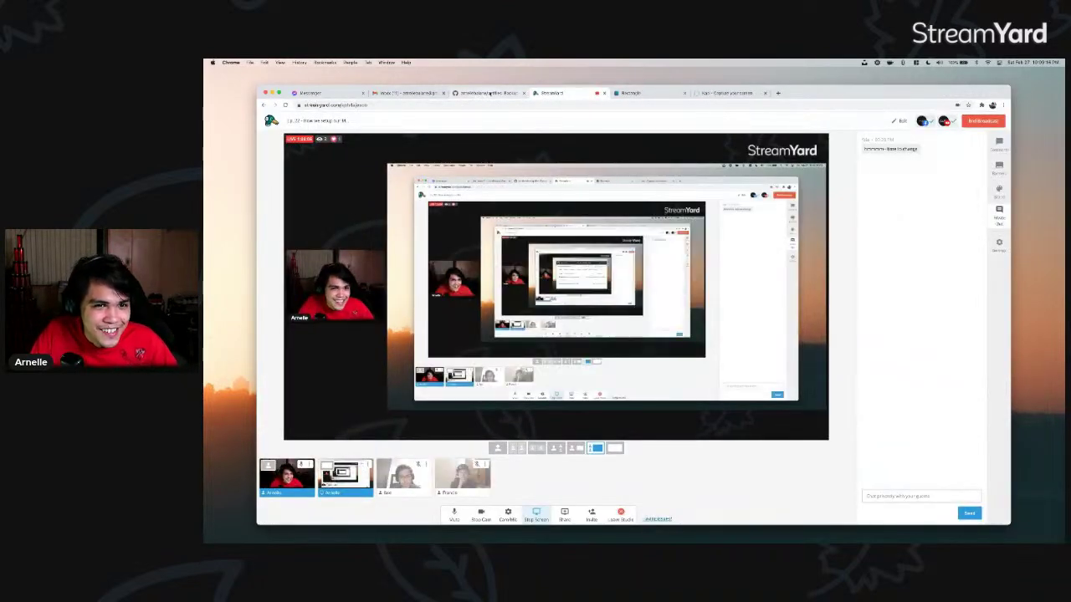
left_click(490, 93)
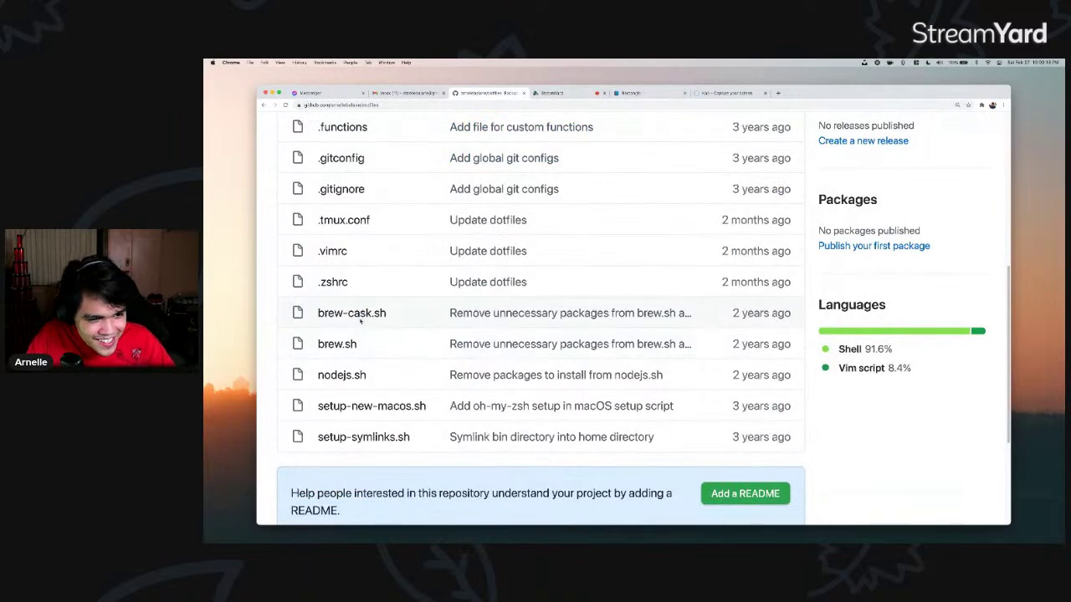
scroll(361, 318, "up", 2)
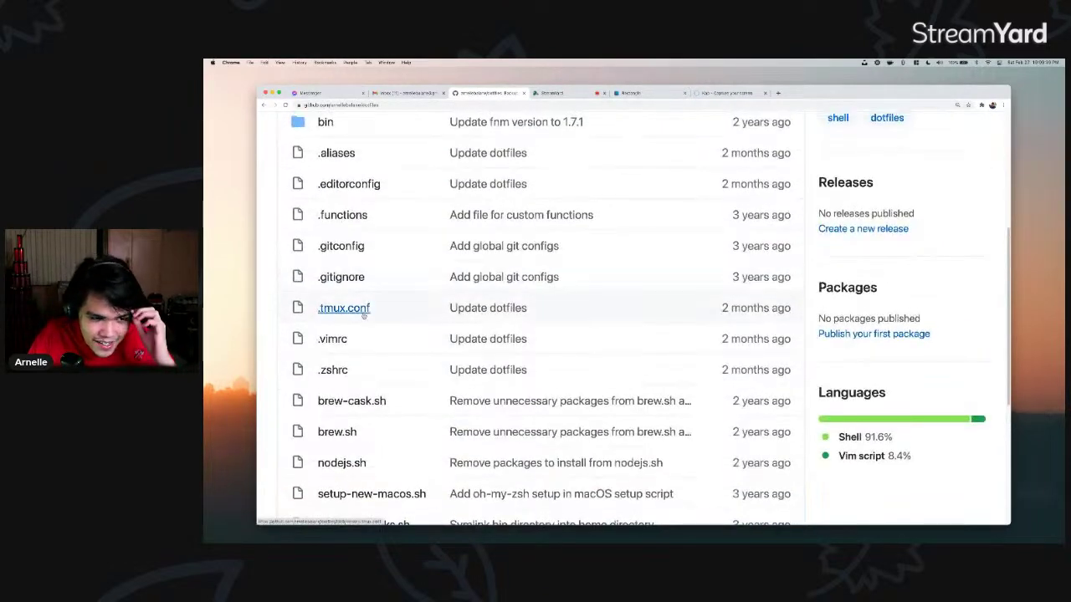
scroll(351, 183, "up", 1)
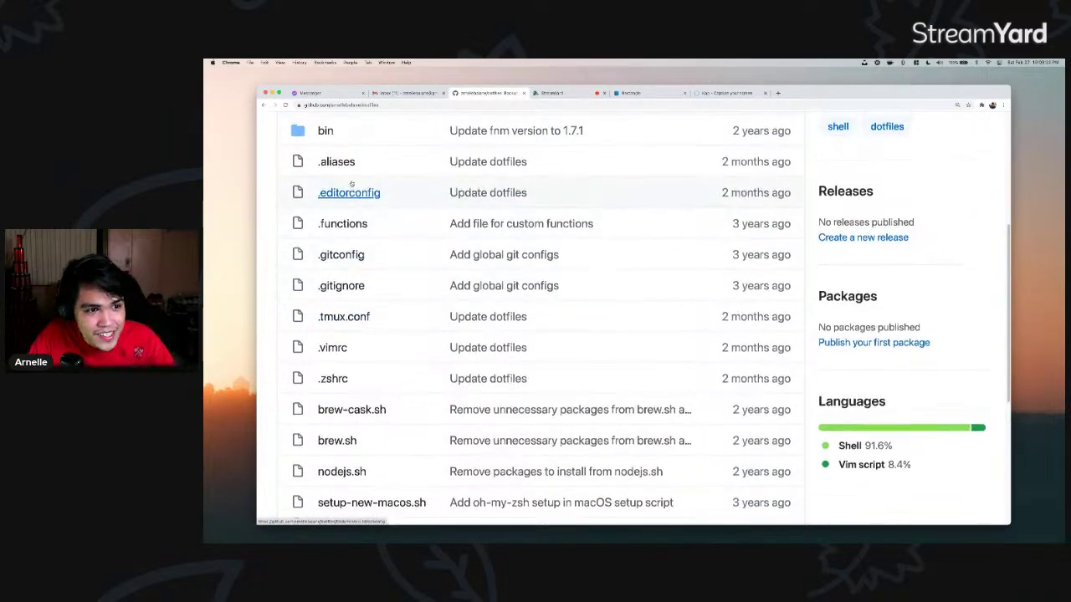
left_click(340, 164)
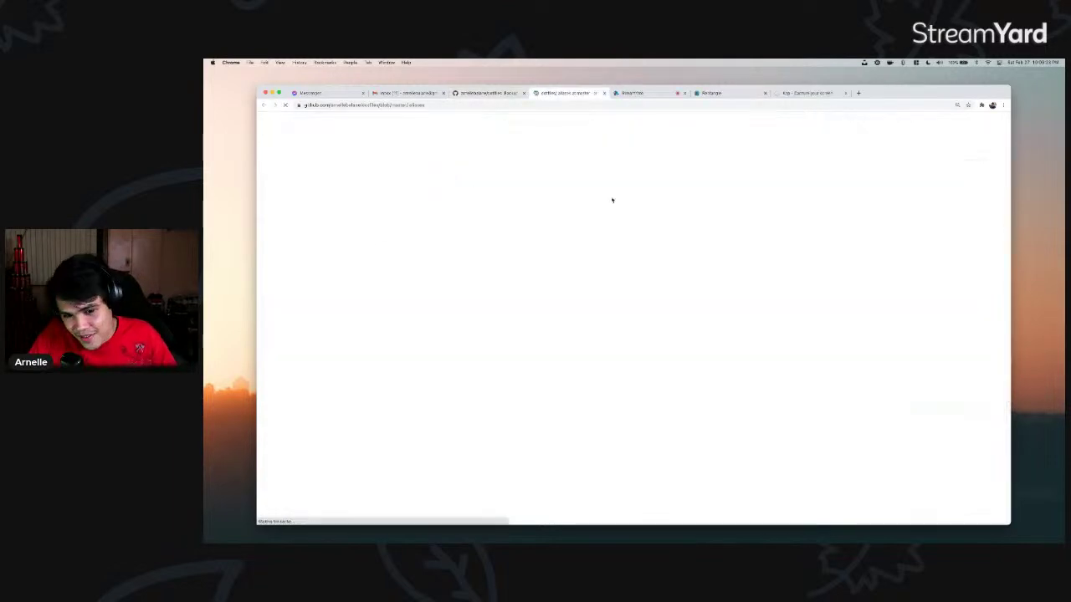
scroll(669, 244, "down", 5)
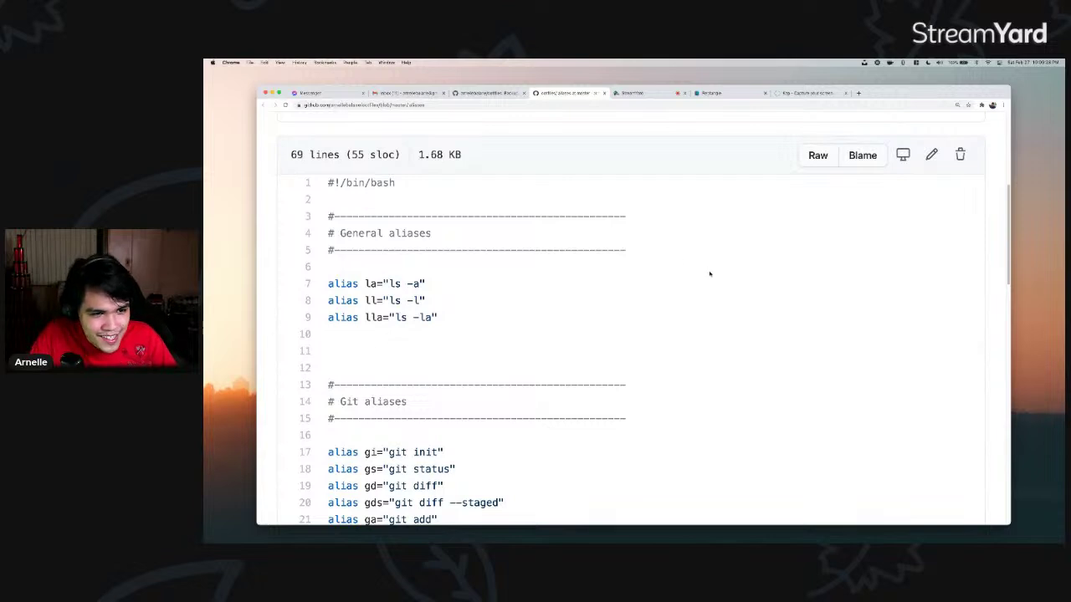
scroll(709, 273, "down", 4)
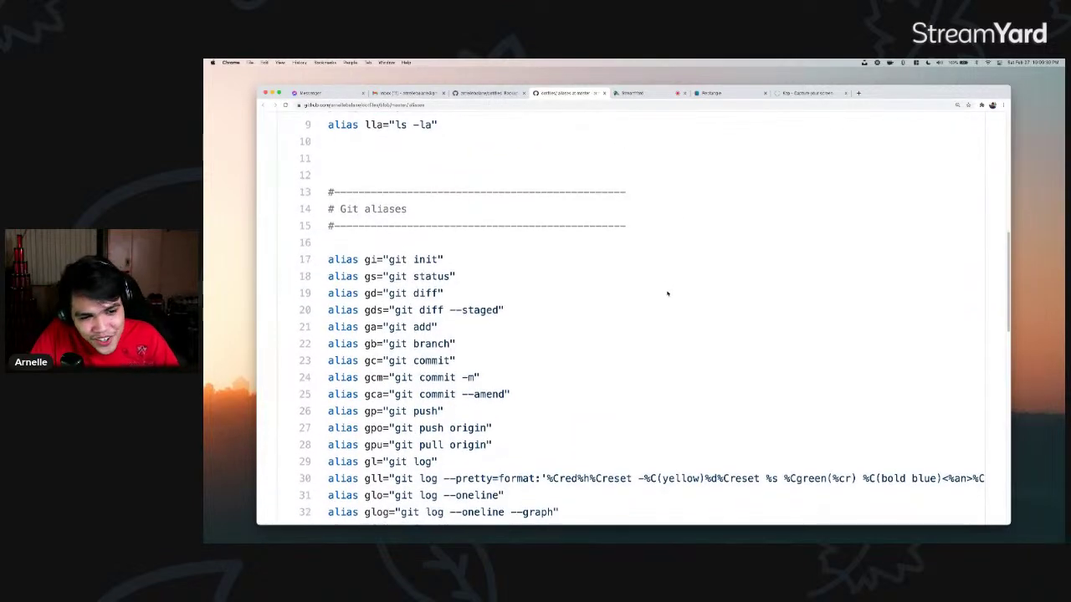
scroll(669, 294, "down", 1)
scroll(670, 292, "down", 3)
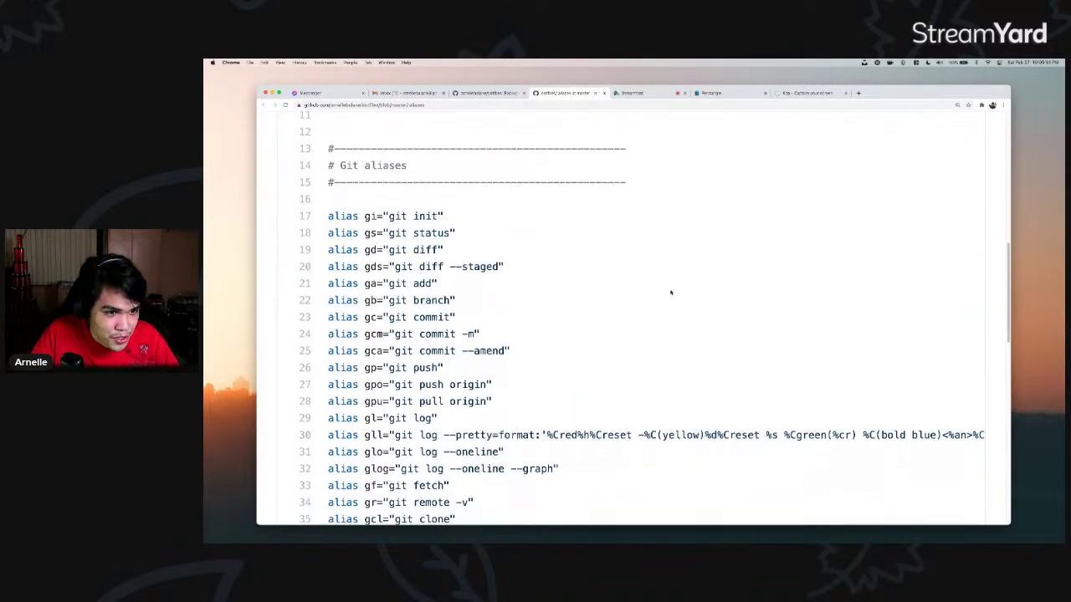
key("super+Tab")
- Run gs to confirm a clean working tree, then type and erase gco master
type("gs")
key("Return")
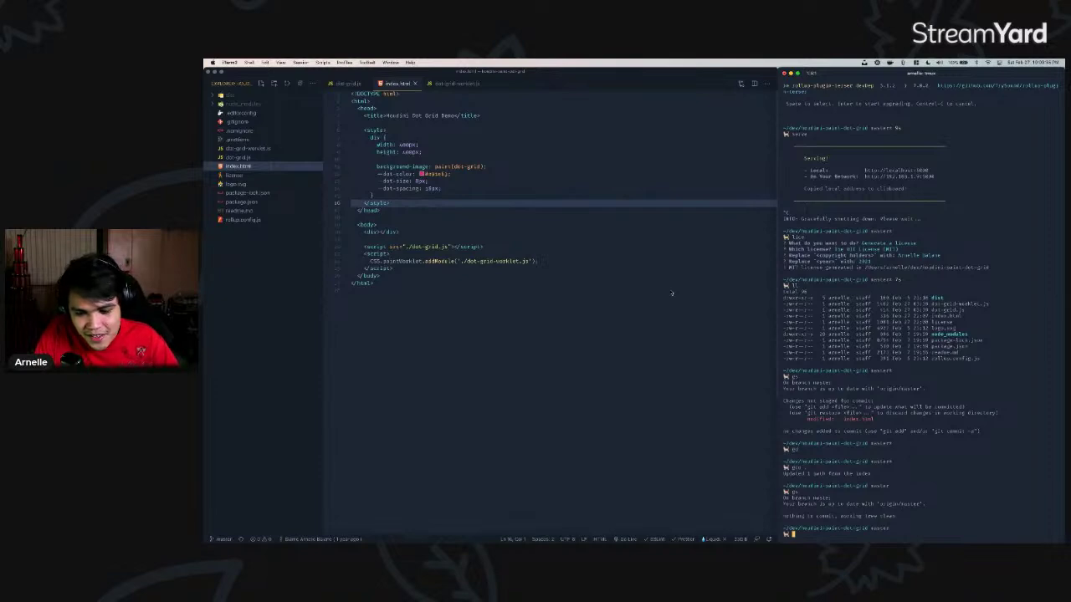
type("gco master")
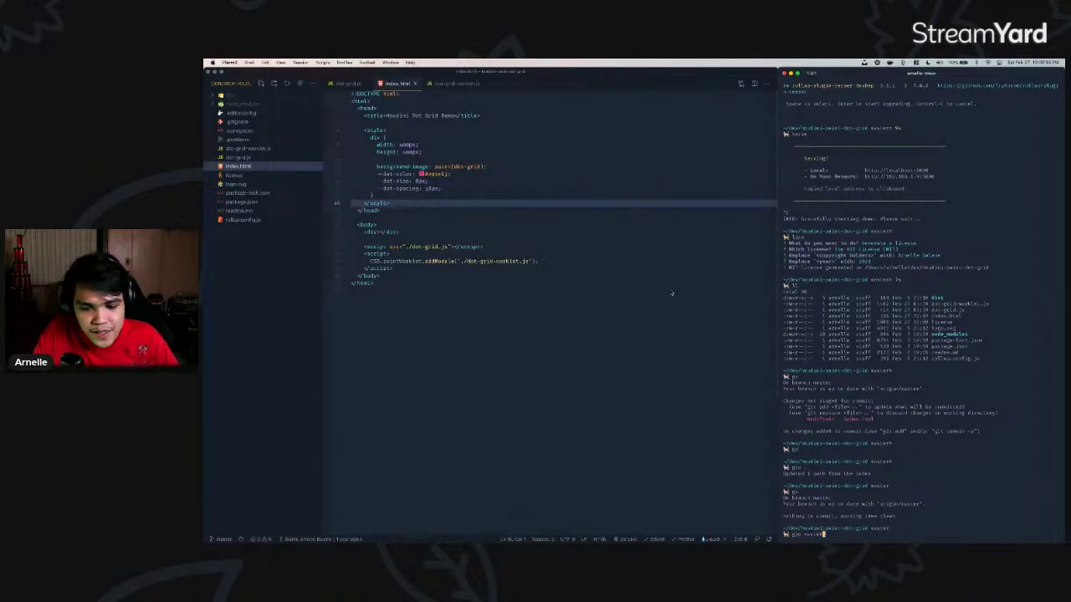
key("BackSpace")
key("BackSpace")
key("BackSpace")
key("BackSpace")
key("BackSpace")
key("BackSpace")
key("BackSpace")
key("BackSpace")
key("BackSpace")
key("BackSpace")
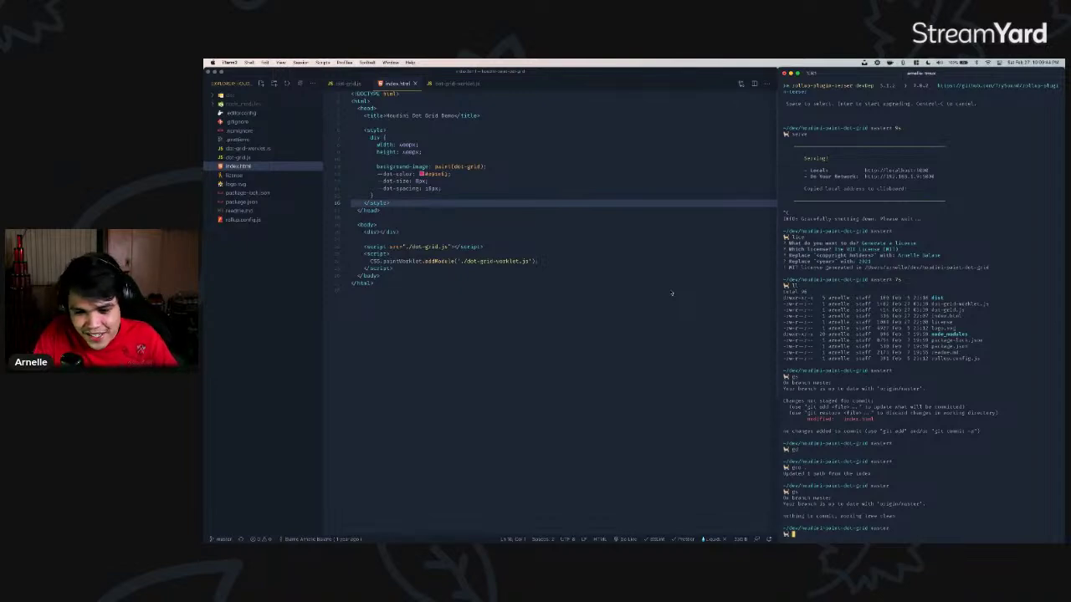
- Scroll the .aliases page back to the Git aliases from gi="git init" to gm="git merge"
key("super+Tab")
scroll(636, 209, "down", 5)
scroll(525, 302, "up", 3)
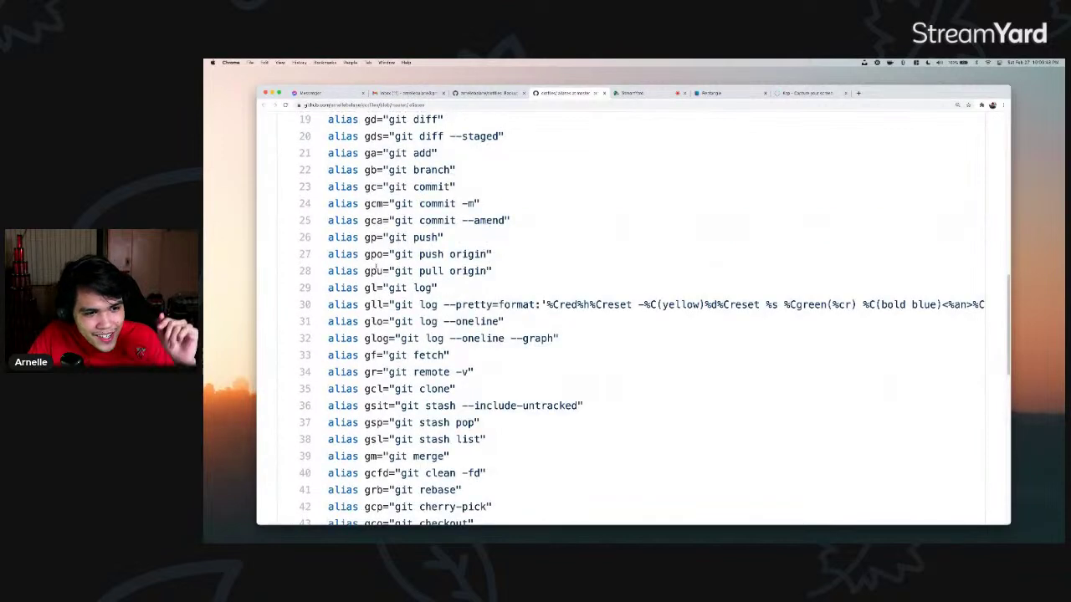
scroll(374, 249, "up", 2)
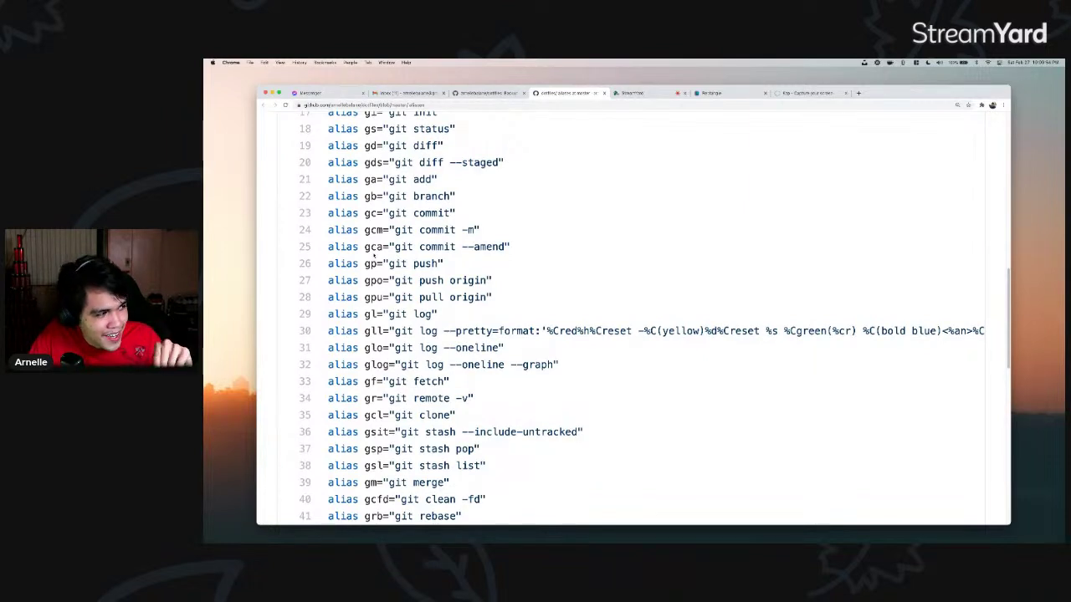
scroll(405, 269, "up", 1)
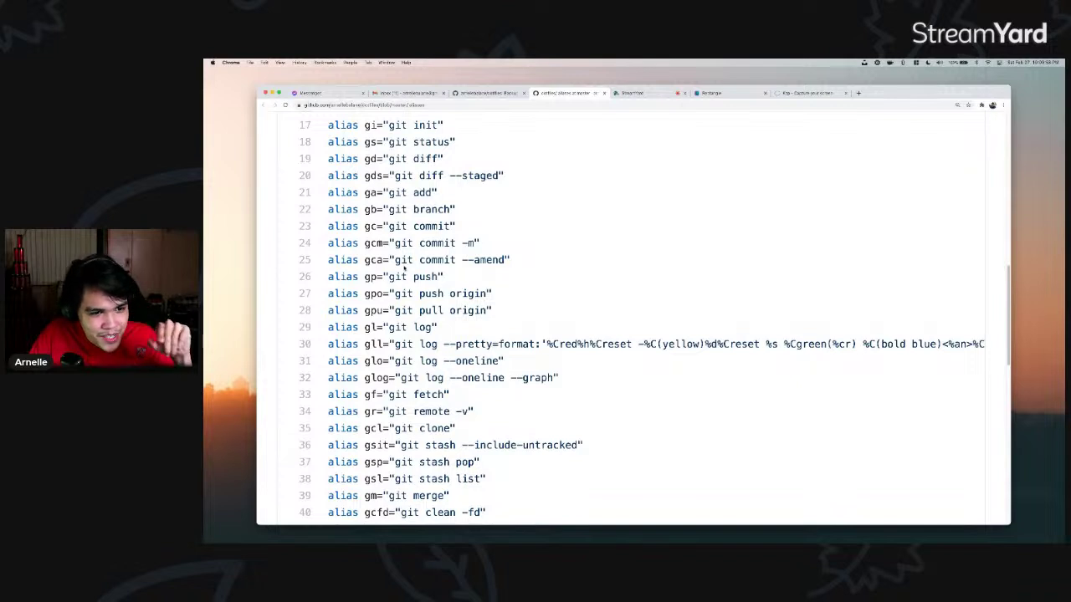
scroll(405, 269, "up", 1)
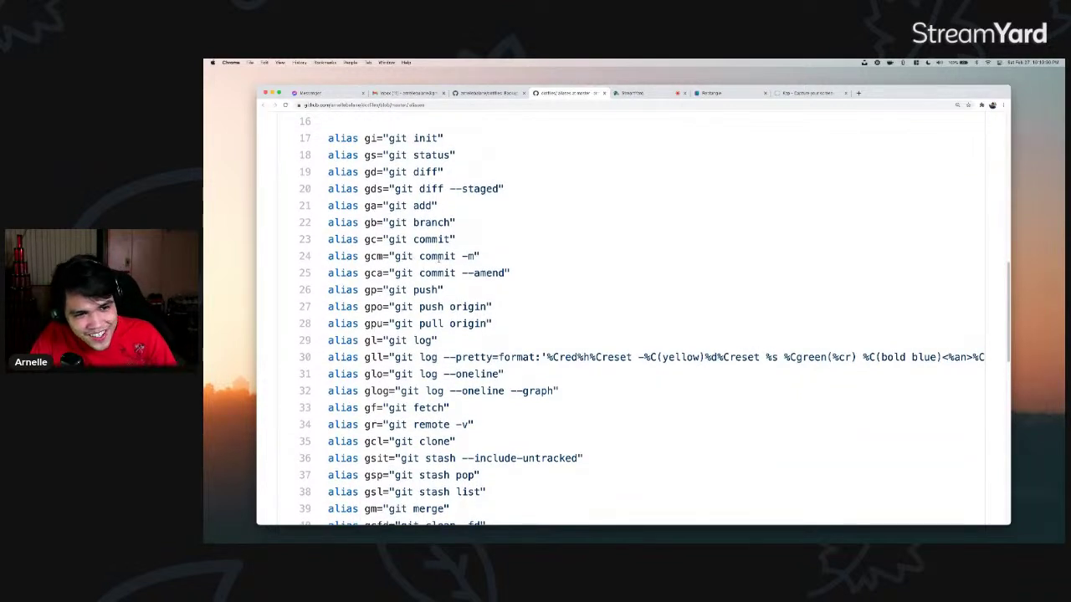
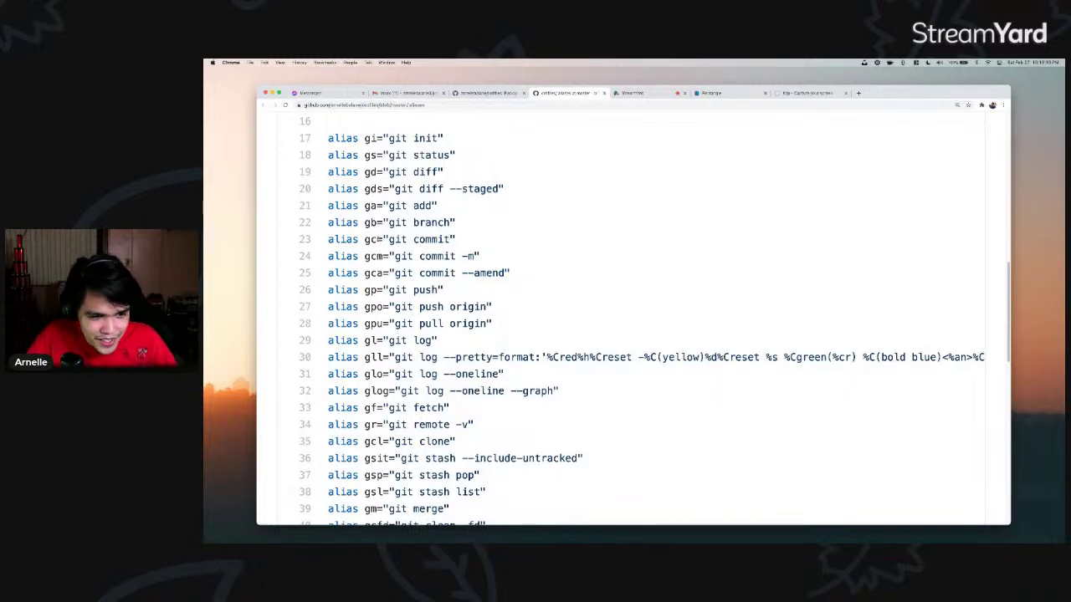
- Scroll through the Git and Django aliases in .aliases and highlight lines 57–58
scroll(371, 239, "down", 10)
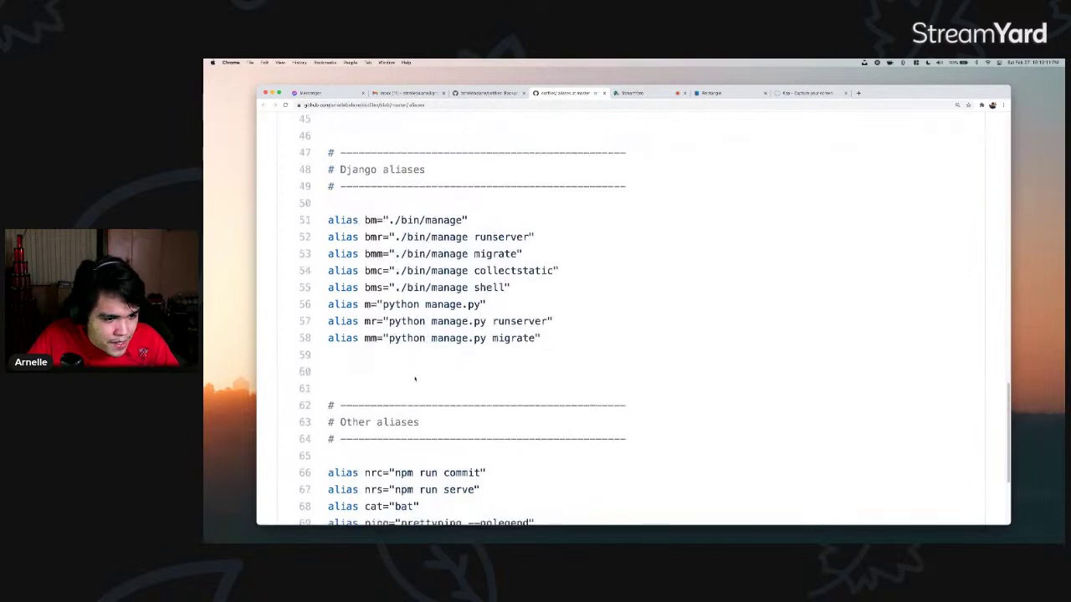
scroll(414, 379, "down", 5)
scroll(515, 390, "up", 5)
left_click_drag(394, 285, 524, 367)
- Scroll back to the top of .aliases and return to the dotfiles repository file list
scroll(524, 366, "up", 1)
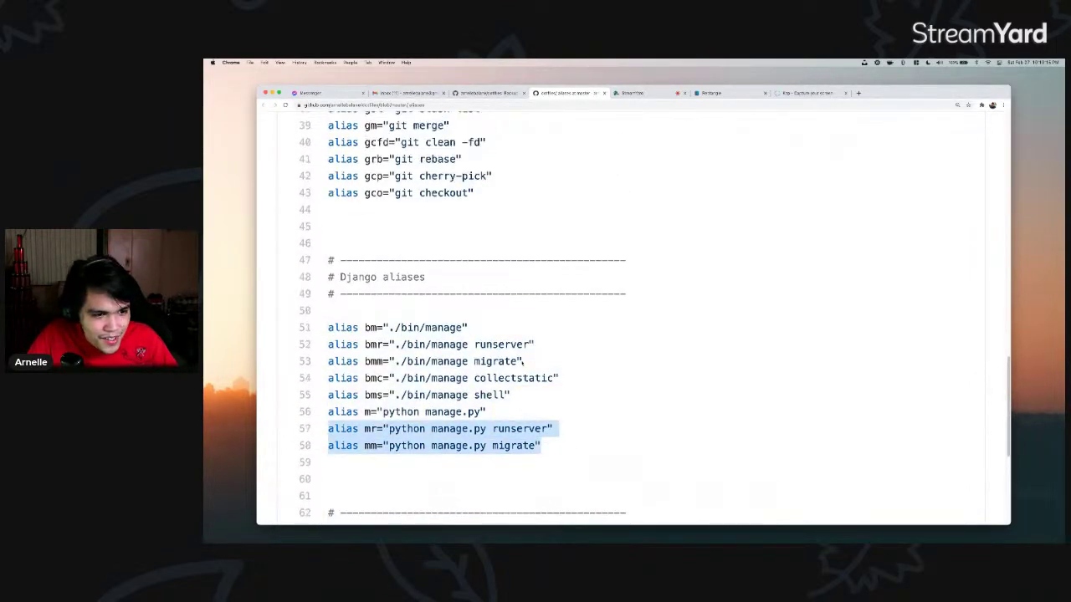
scroll(524, 361, "up", 7)
scroll(482, 361, "up", 10)
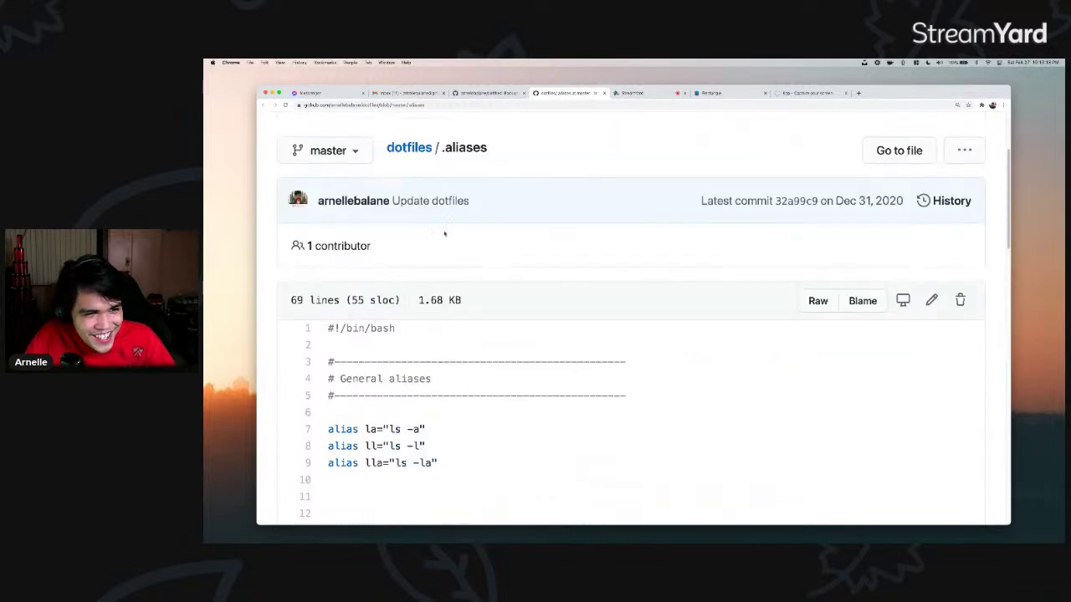
left_click(492, 93)
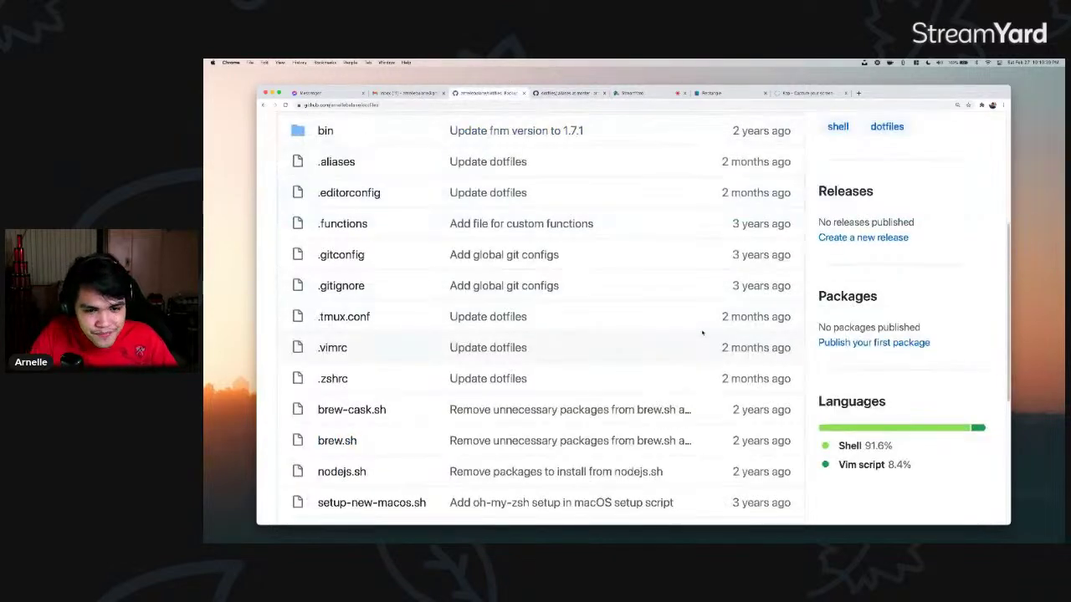
key("super+Tab")
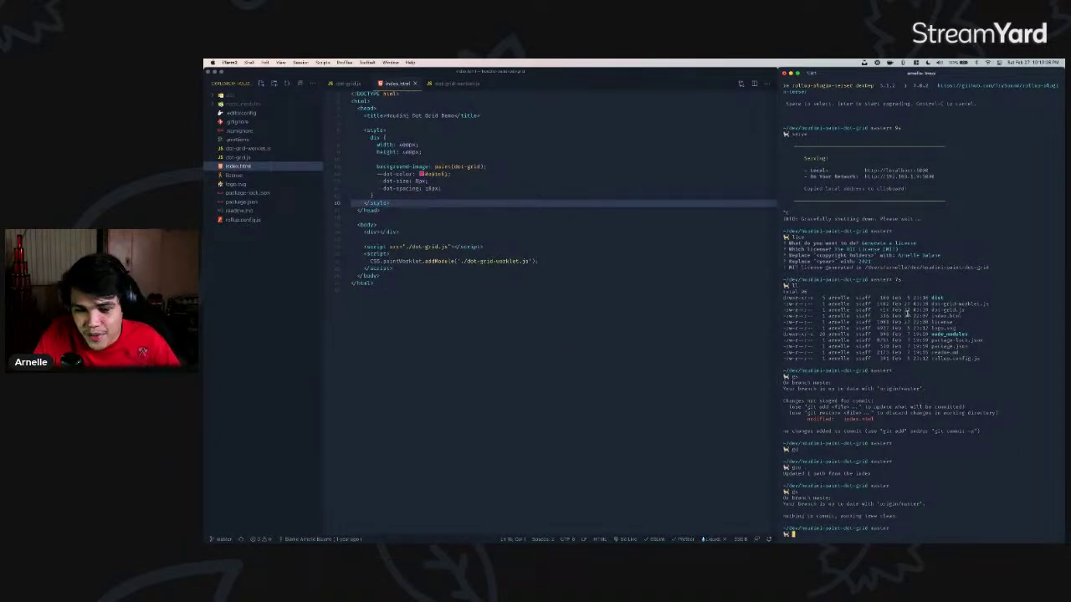
- Split iTerm2 into a top pane and two side-by-side bottom panes, running ll in the new pane
key("super+shift+d")
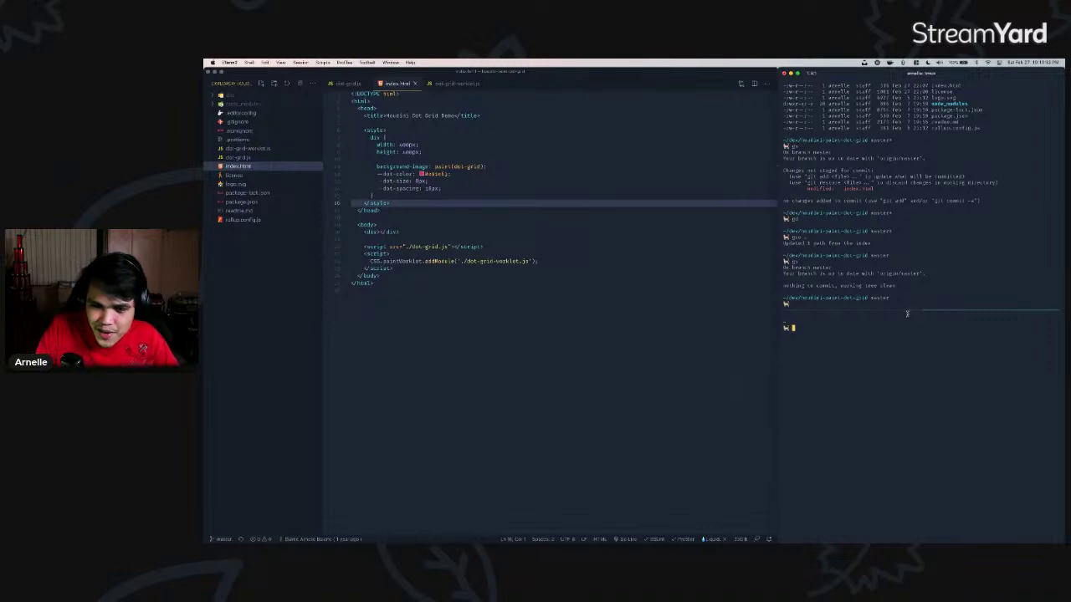
key("super+d")
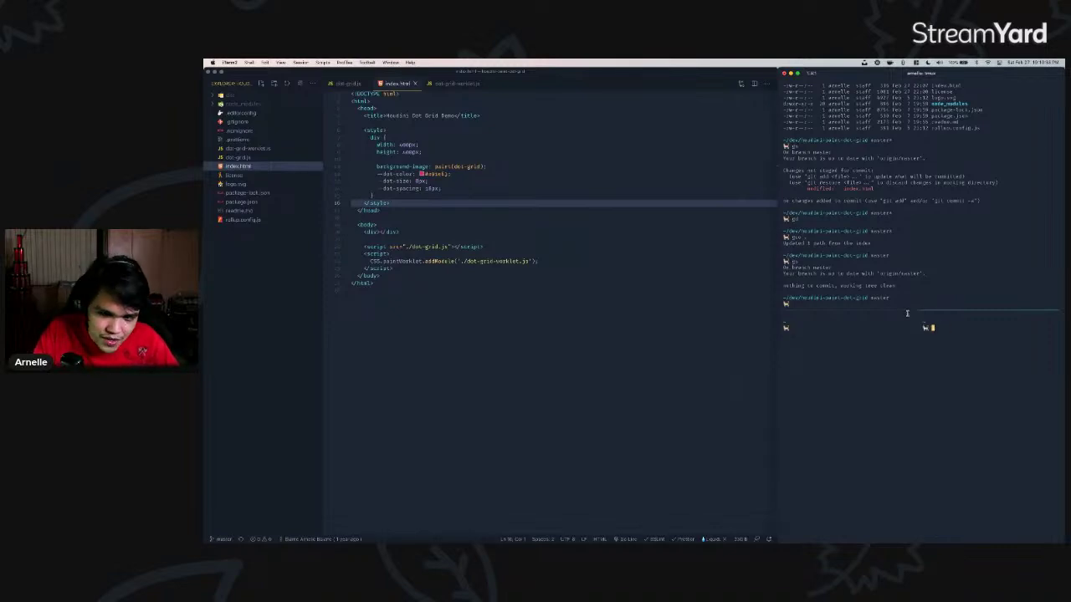
type("ll")
key("Return")
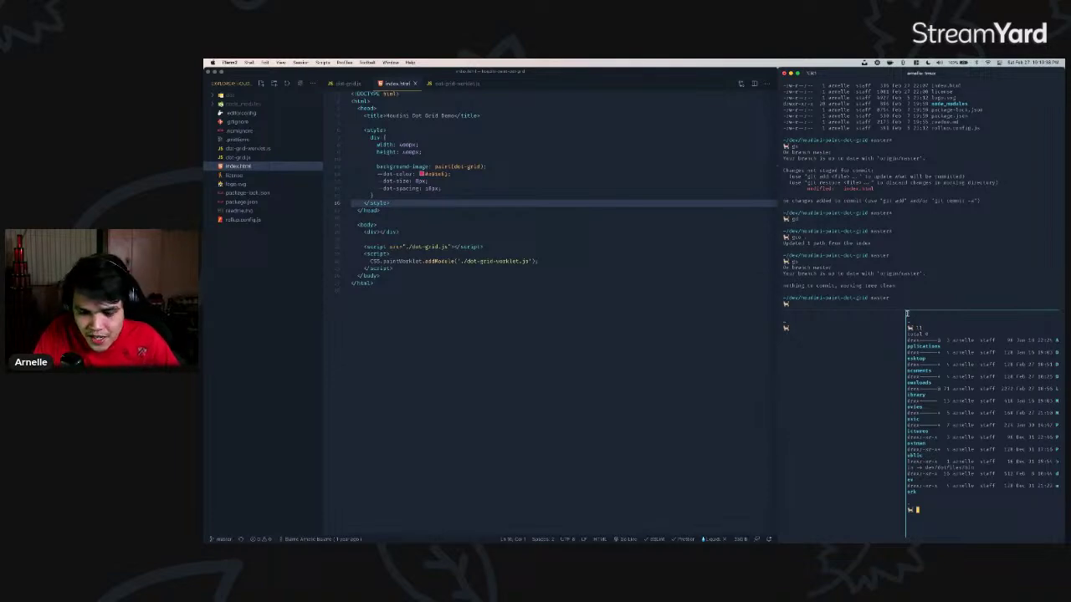
- Create a second tmux window and list the home folder with ll
key("super+t")
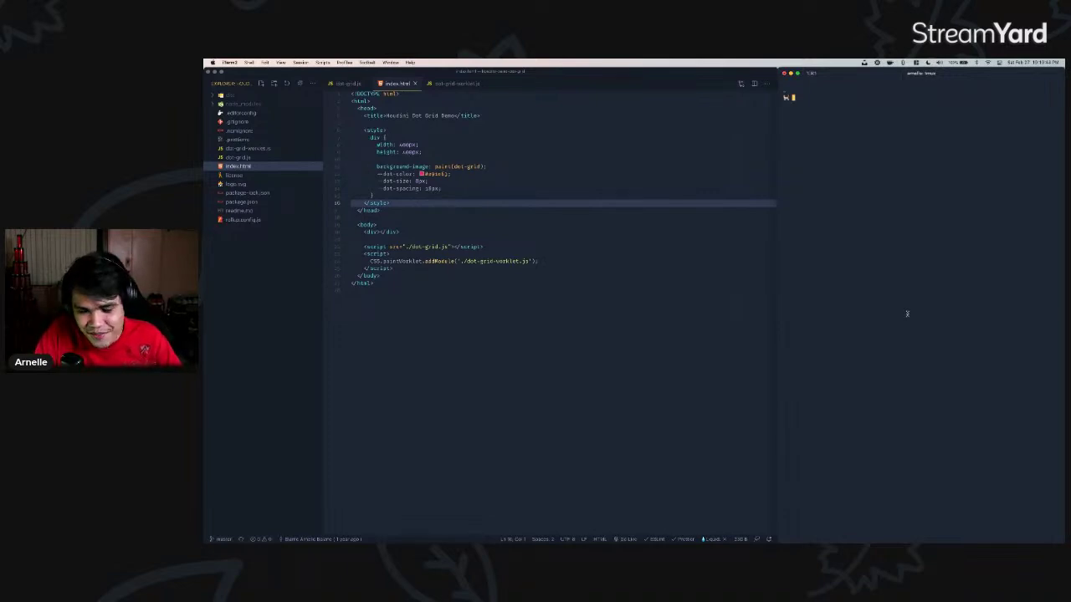
type("ll")
key("Return")
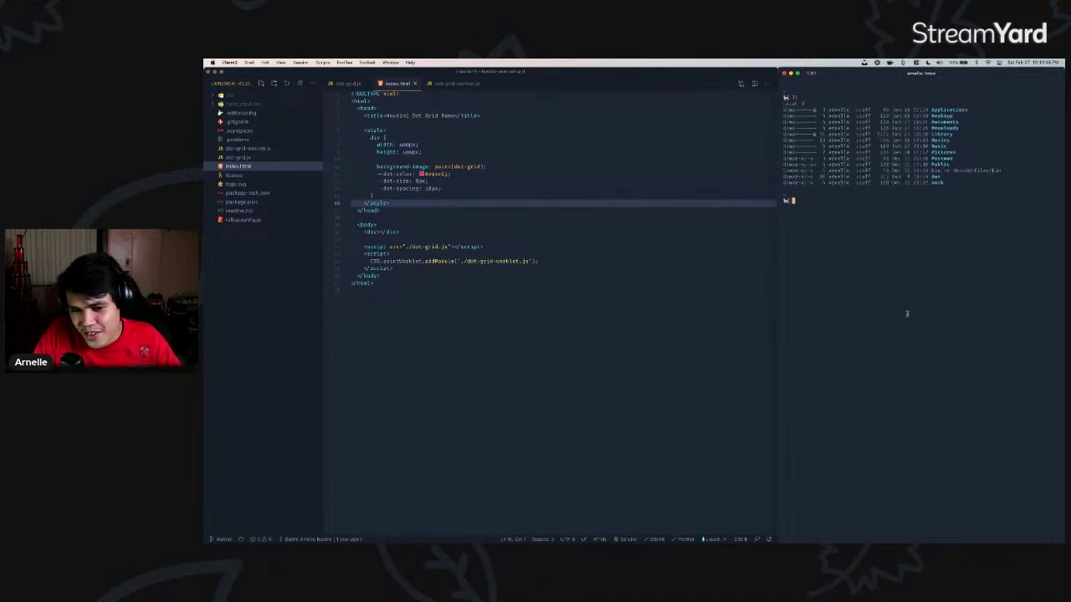
- Use the tmux window chooser to browse windows and enter the two-pane window
key("ctrl+b")
key("w")
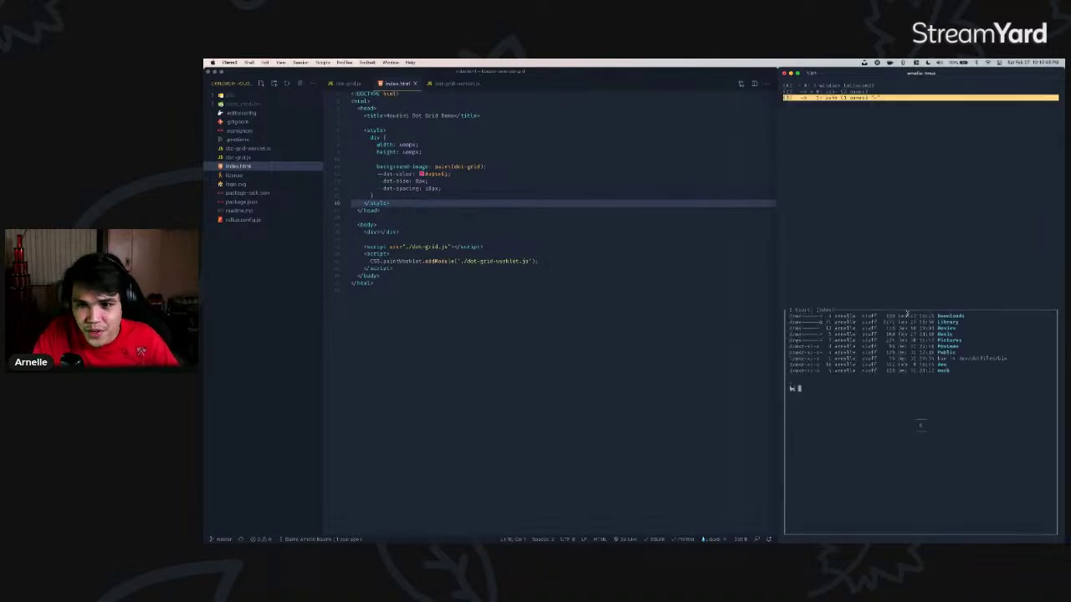
key("Up")
key("Down")
key("Up")
key("Down")
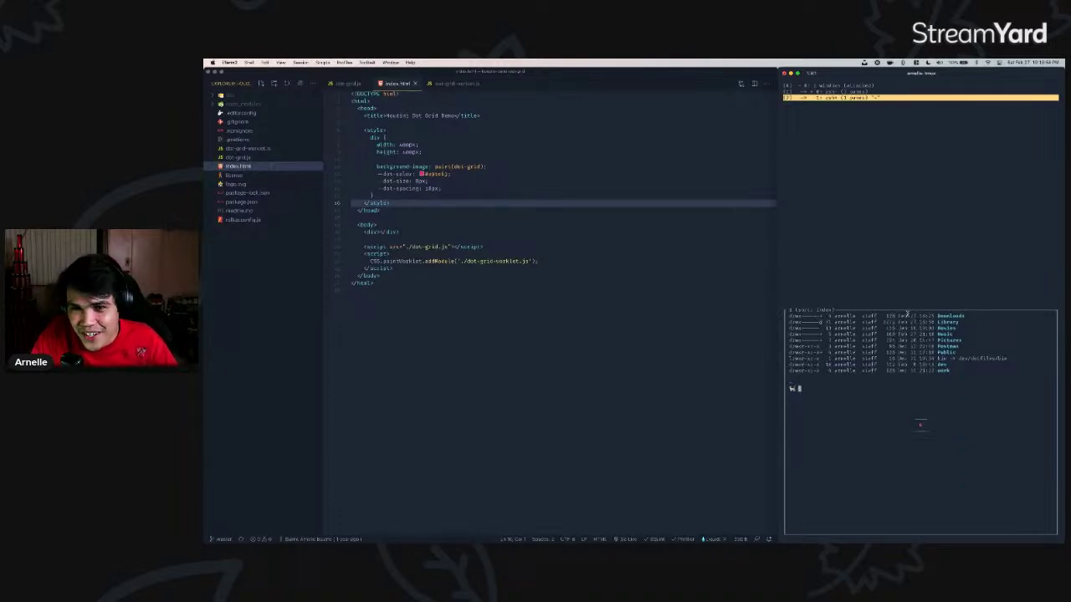
key("Up")
key("Return")
- Zoom the listing pane to full size and back, then close that pane
key("ctrl+b")
key("z")
key("ctrl+b")
key("z")
key("ctrl+d")
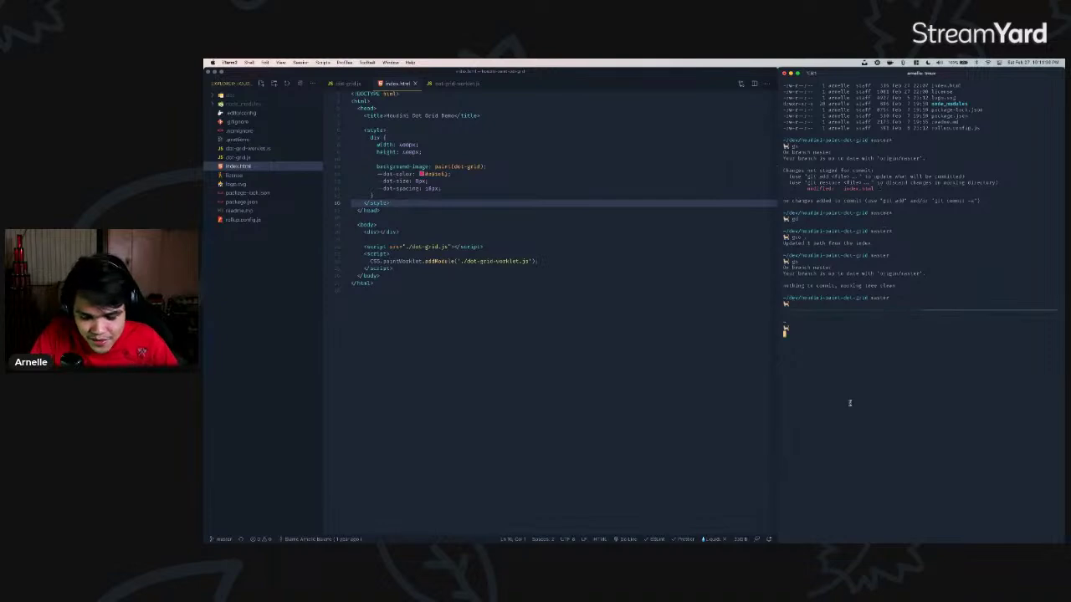
key("super+Tab")
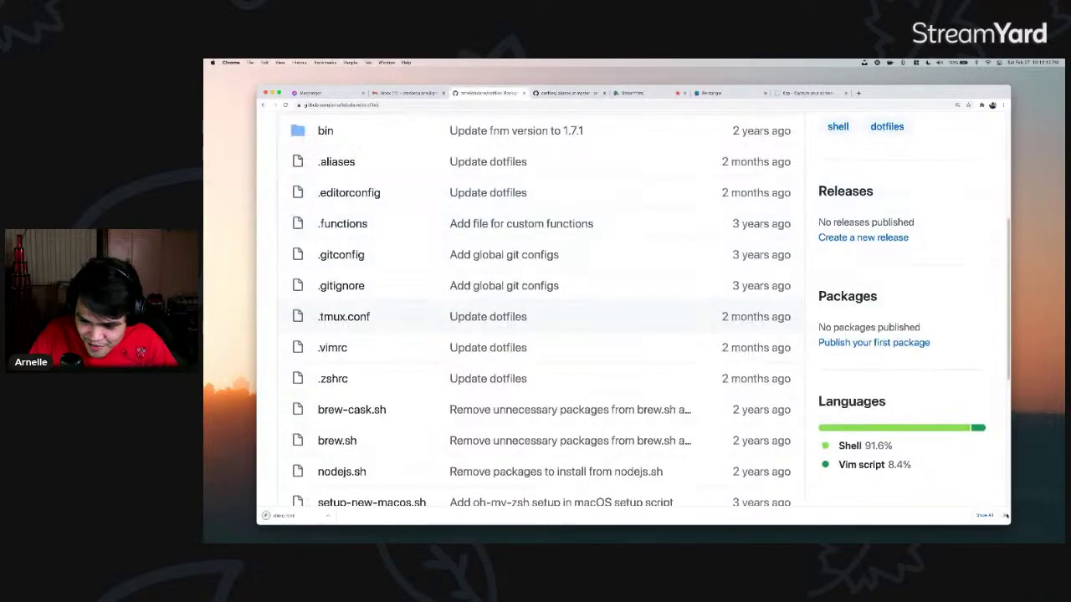
- Open .vimrc in a new tab and scroll its settings, briefly highlighting lines 16–26
left_click(333, 347, "super")
key("ctrl+Tab")
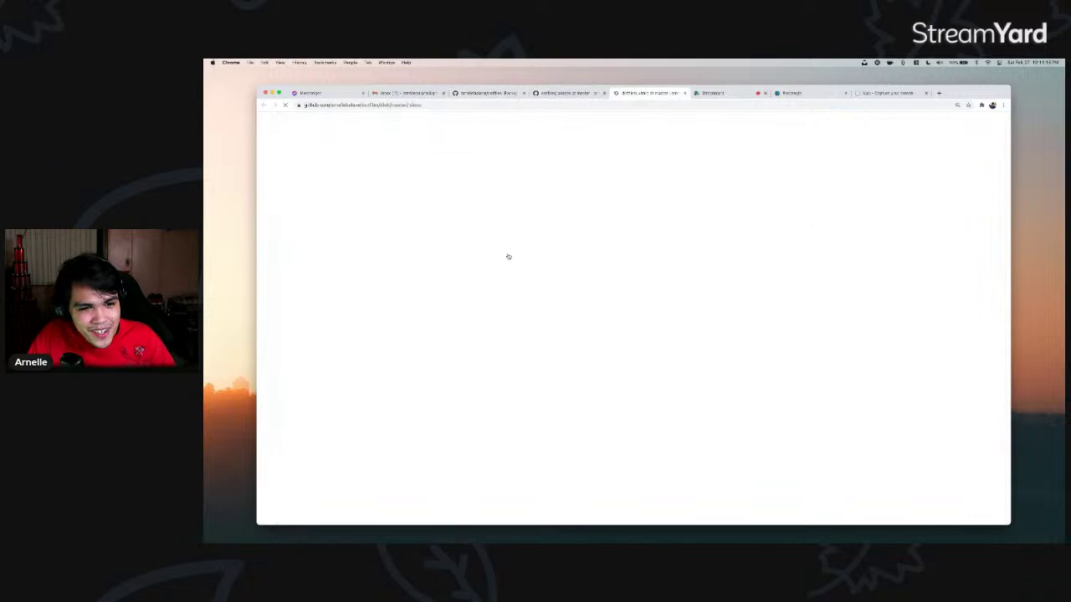
scroll(409, 293, "down", 3)
scroll(409, 292, "down", 3)
left_click_drag(369, 233, 479, 401)
left_click(469, 373)
scroll(469, 373, "down", 5)
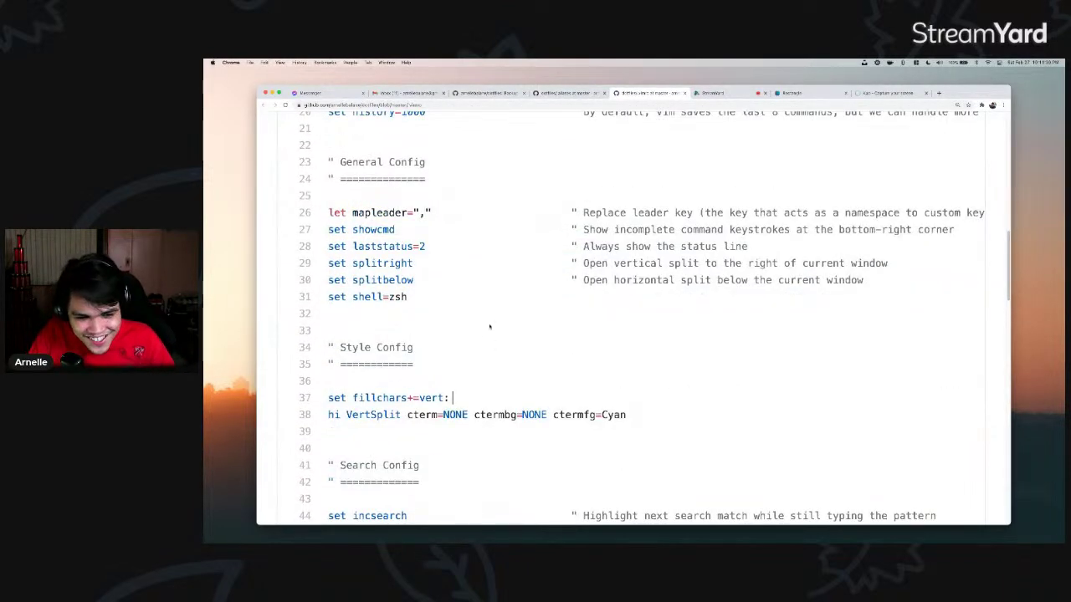
- Compare the .vimrc and .aliases tabs while scrolling, then return to the repository file list tab
key("ctrl+shift+Tab")
key("ctrl+Tab")
scroll(484, 316, "down", 1)
scroll(486, 315, "down", 1)
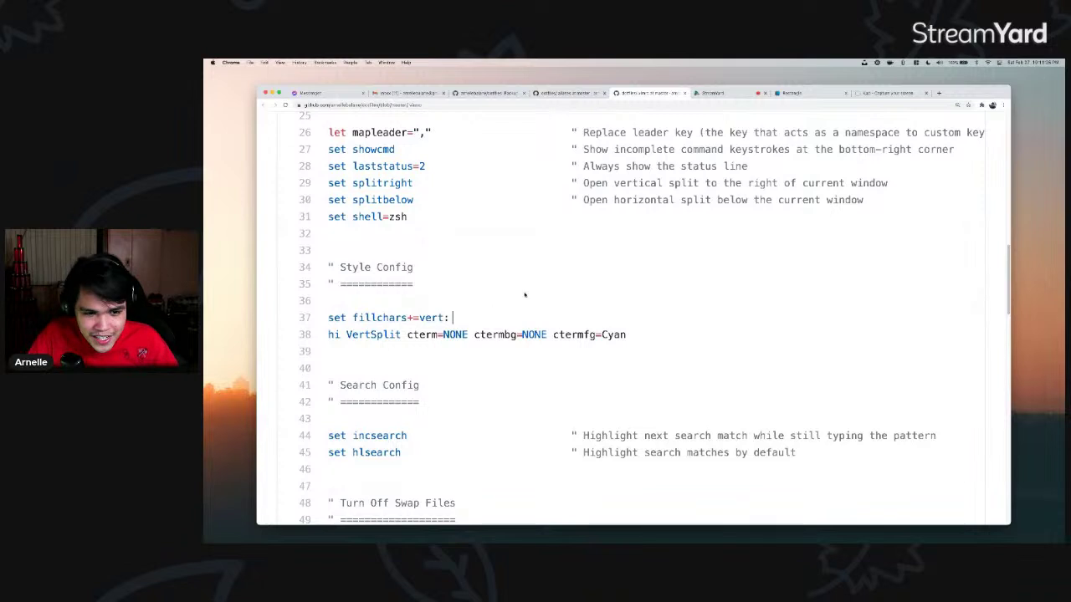
key("ctrl+shift+Tab")
key("ctrl+Tab")
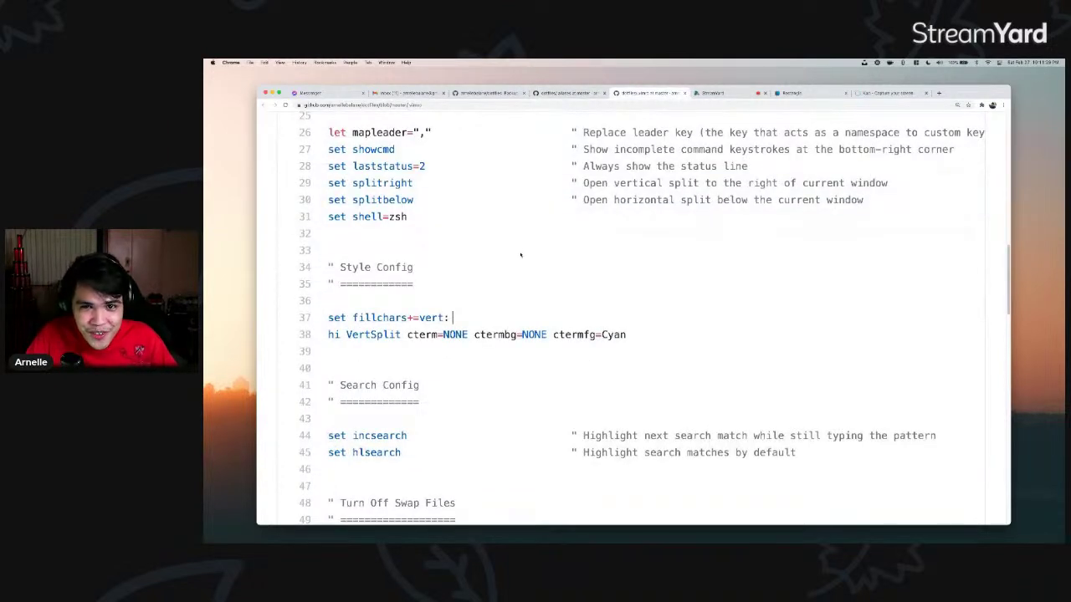
key("ctrl+shift+Tab")
key("ctrl+shift+Tab")
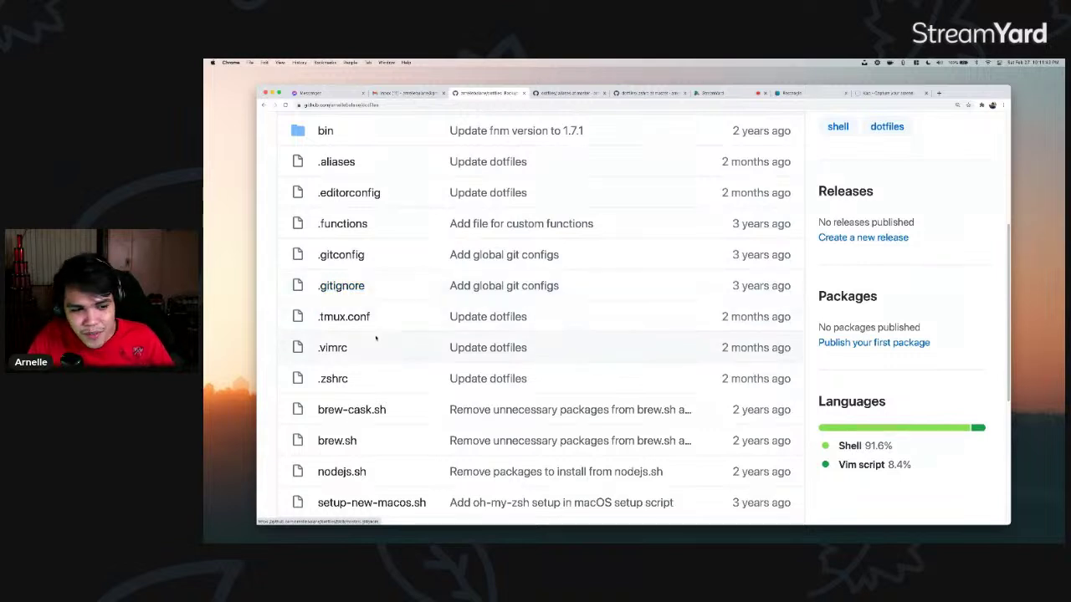
- Open .zshrc in a background tab and close the .aliases tab
left_click(342, 378, "super")
key("ctrl+Tab")
scroll(473, 276, "down", 4)
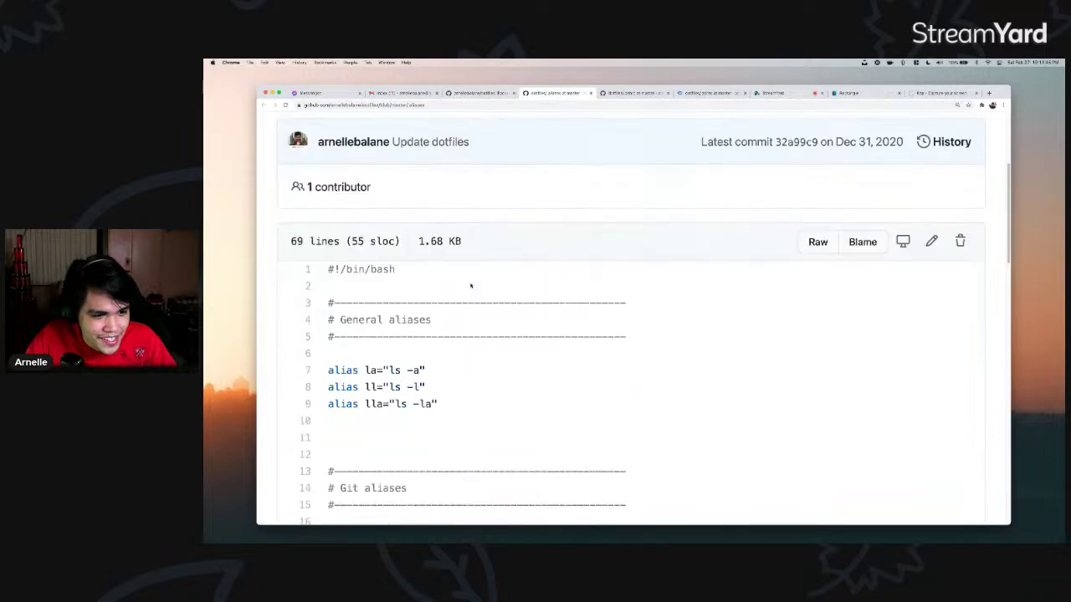
key("super+w")
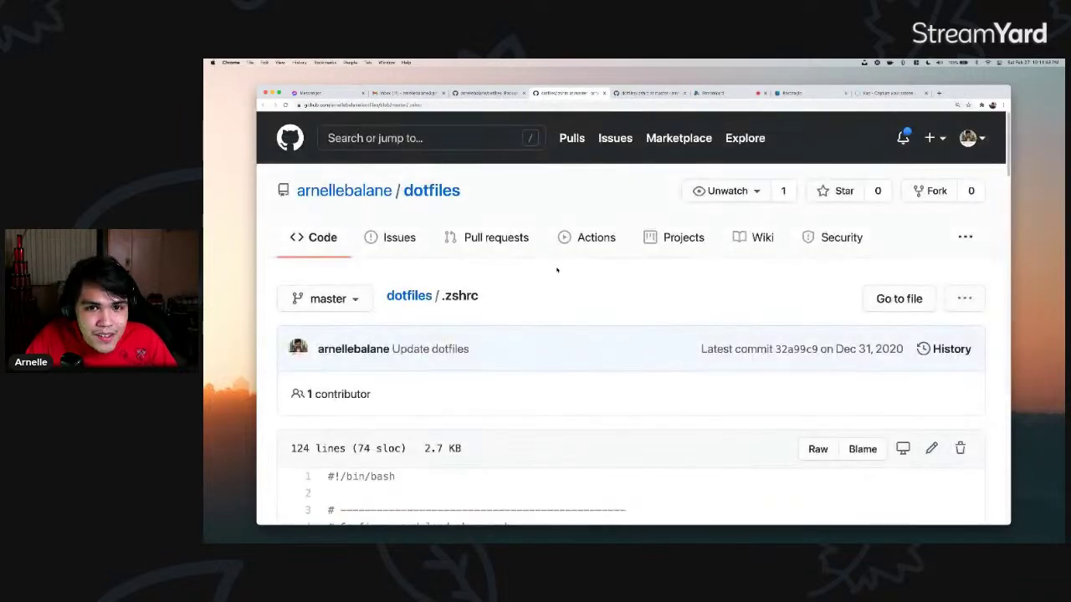
- Scroll through the top of .zshrc, highlighting and then clearing lines 7–13
scroll(552, 275, "down", 12)
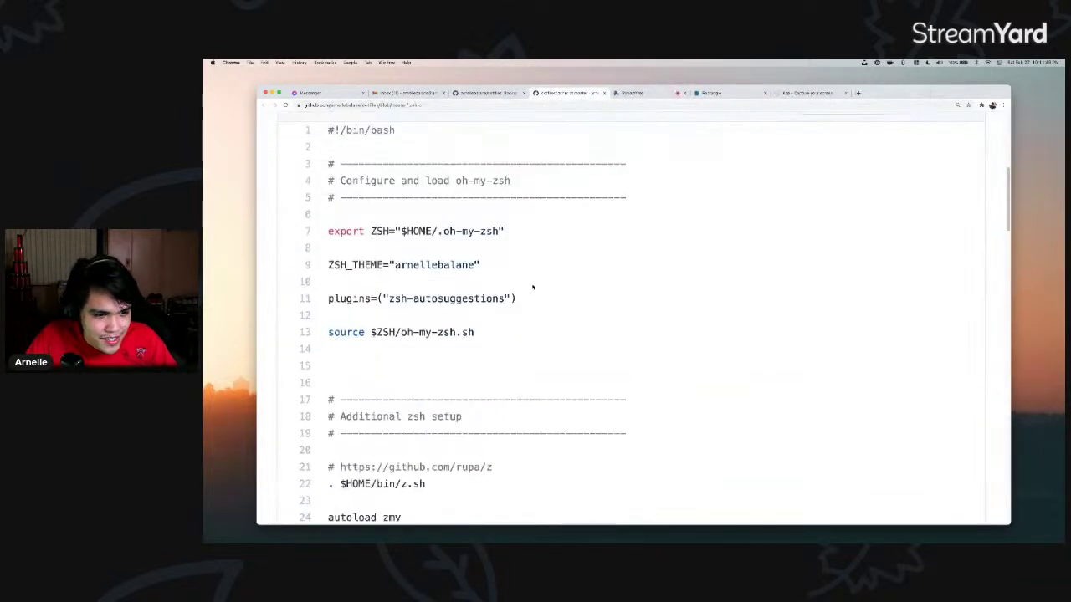
scroll(538, 281, "down", 2)
scroll(527, 289, "up", 14)
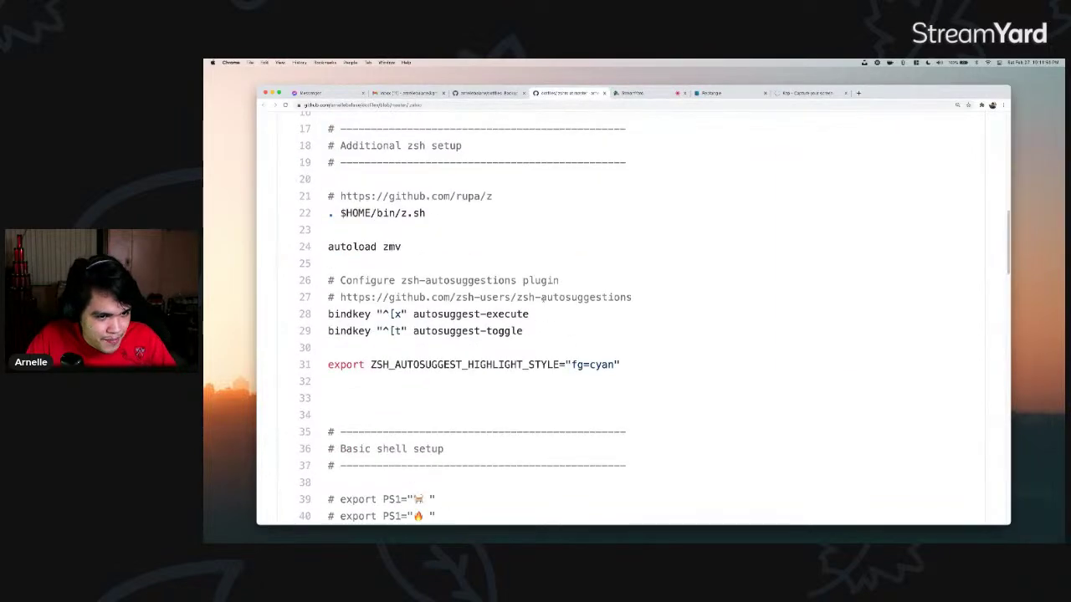
scroll(508, 301, "down", 3)
left_click_drag(367, 193, 485, 295)
scroll(485, 296, "down", 5)
scroll(468, 301, "up", 7)
left_click(422, 305)
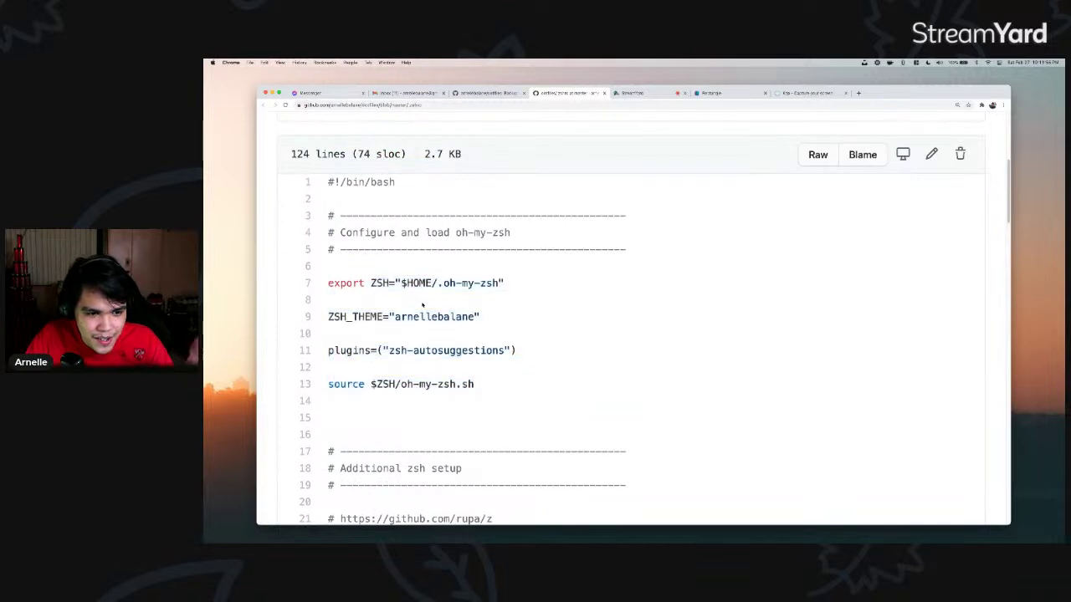
- Highlight the ZSH_THEME line in .zshrc
scroll(427, 306, "down", 10)
scroll(441, 307, "up", 6)
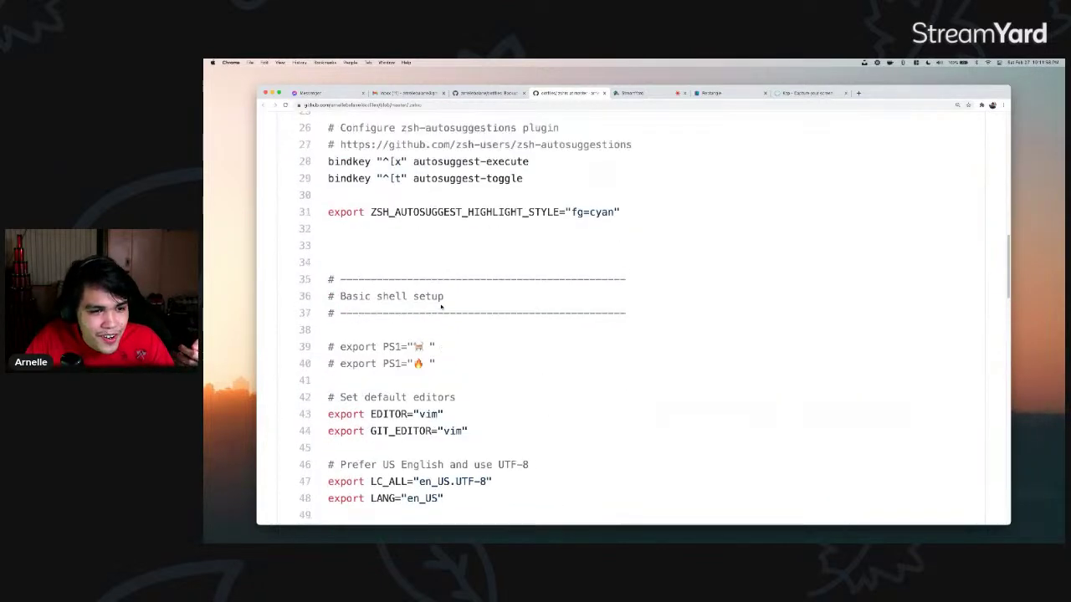
scroll(441, 307, "up", 2)
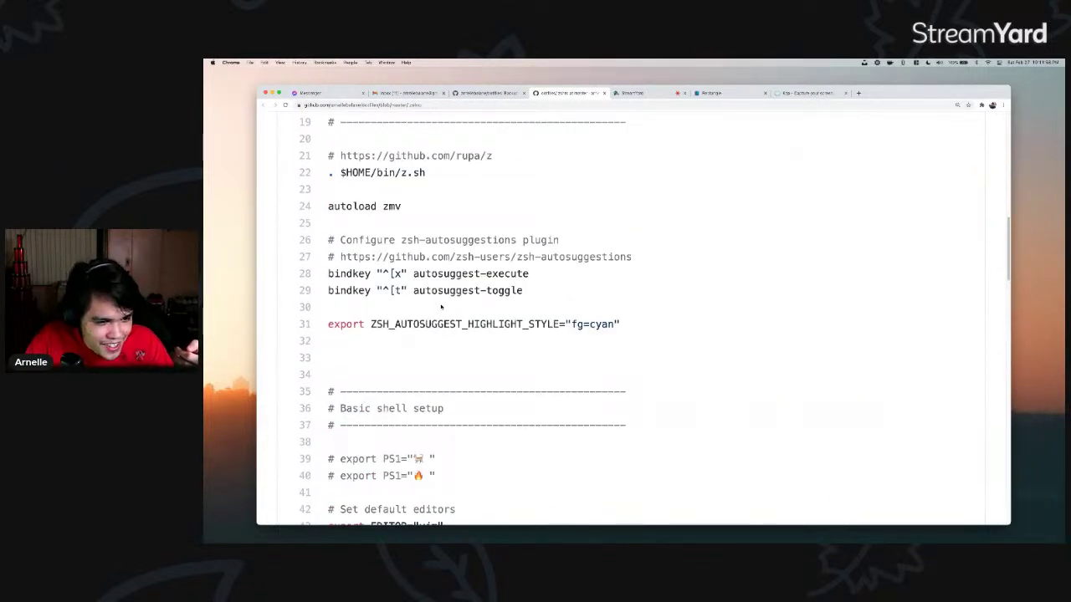
scroll(441, 307, "up", 6)
triple_click(350, 360)
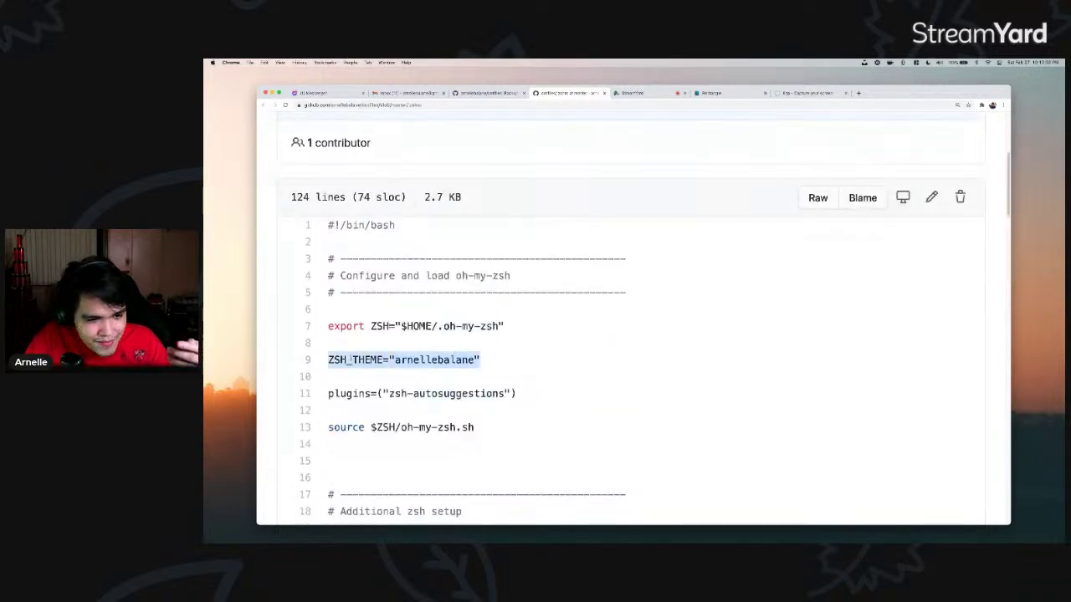
- Scroll down to the Android SDK setup section, highlight it, then clear the highlight
scroll(393, 335, "down", 3)
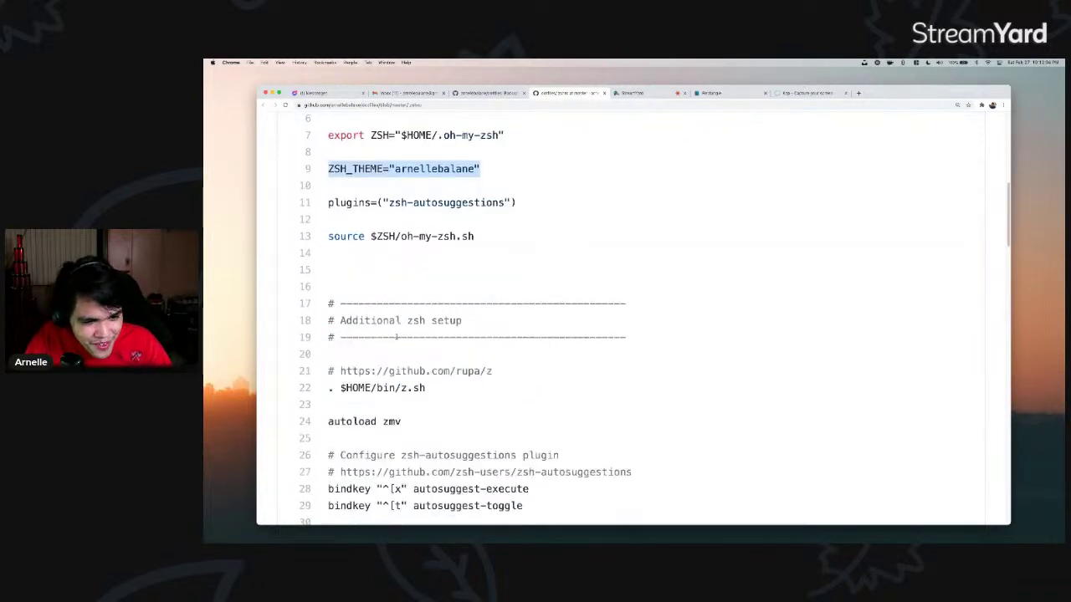
scroll(404, 333, "down", 6)
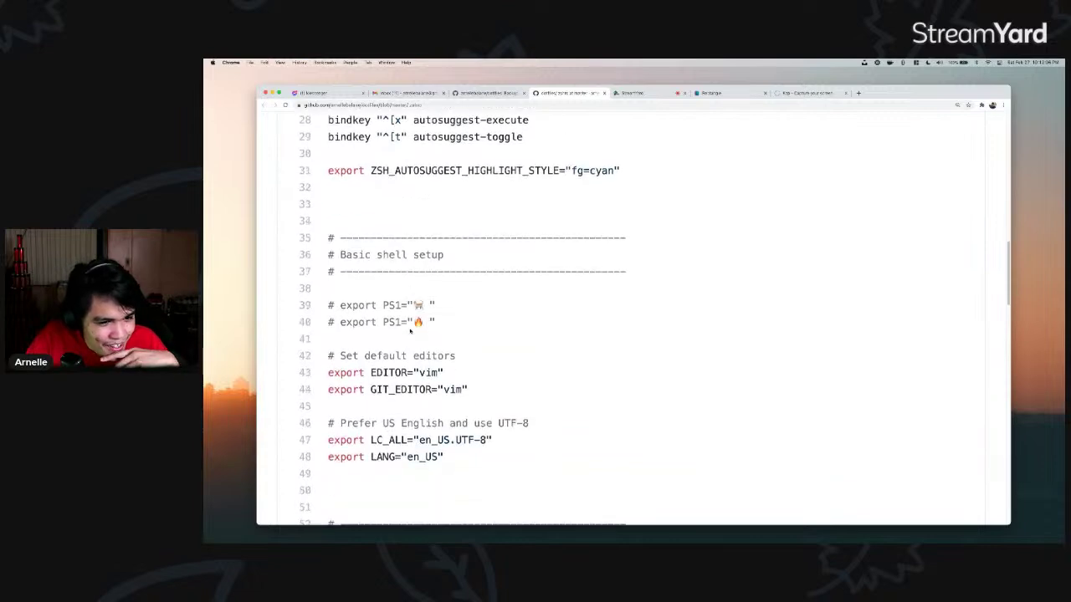
scroll(411, 331, "down", 3)
scroll(410, 331, "up", 4)
scroll(412, 332, "down", 3)
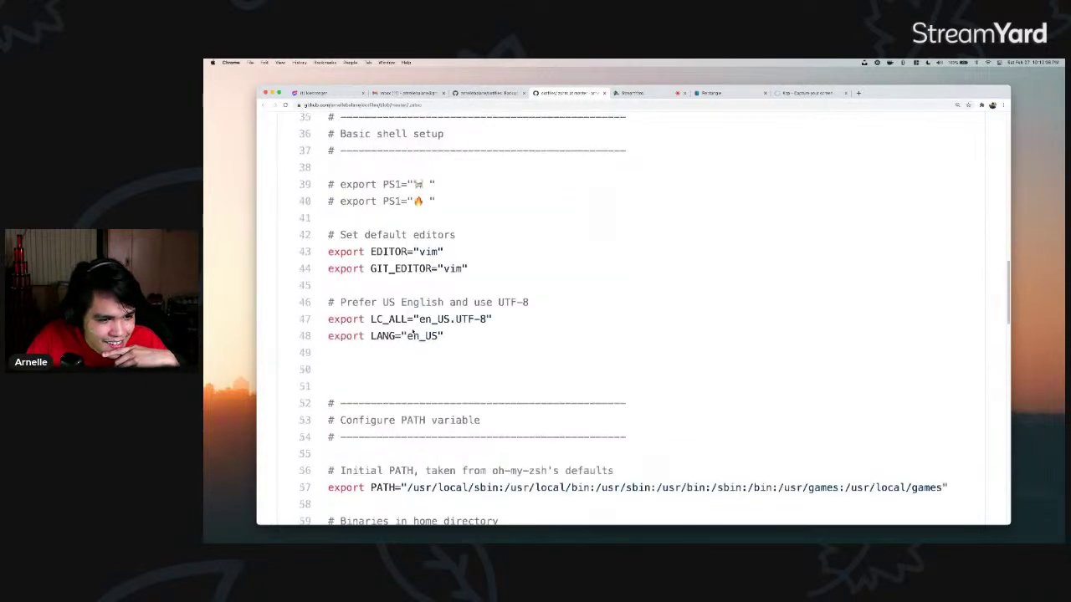
scroll(412, 333, "down", 6)
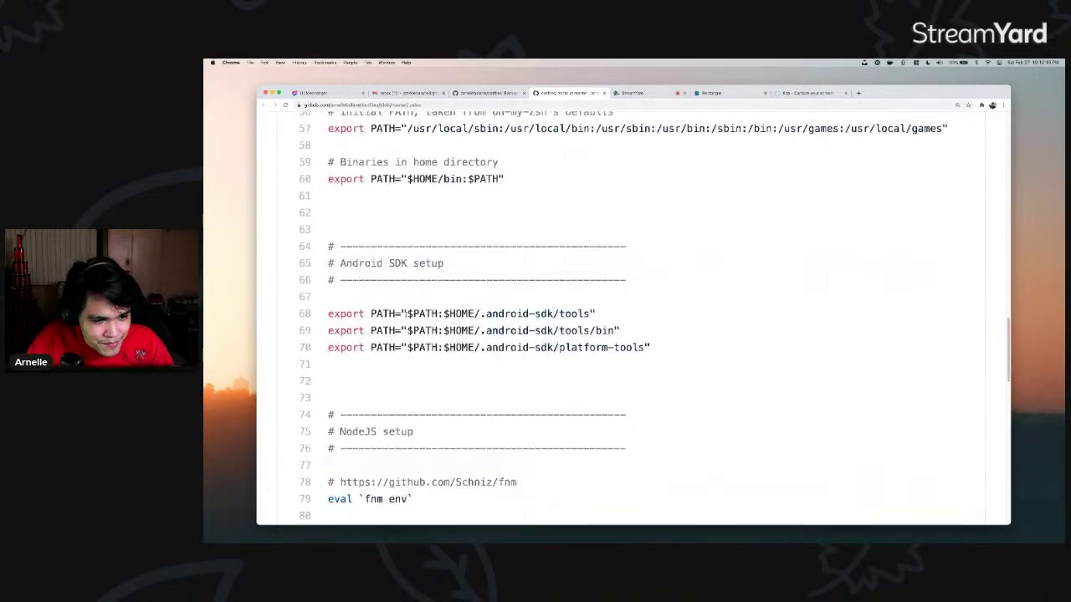
left_click_drag(395, 262, 401, 315)
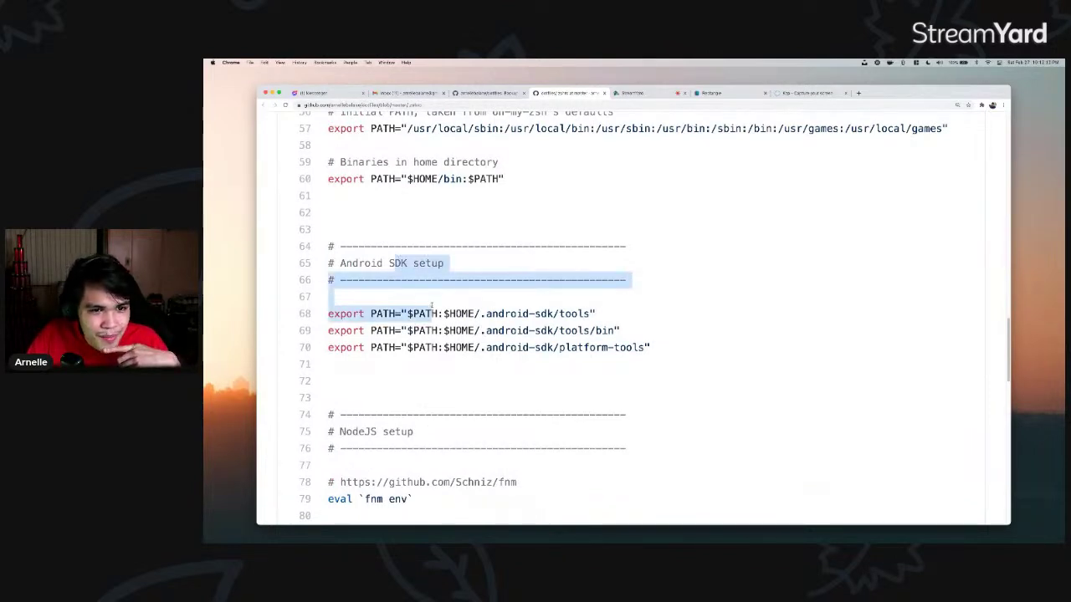
left_click(375, 279)
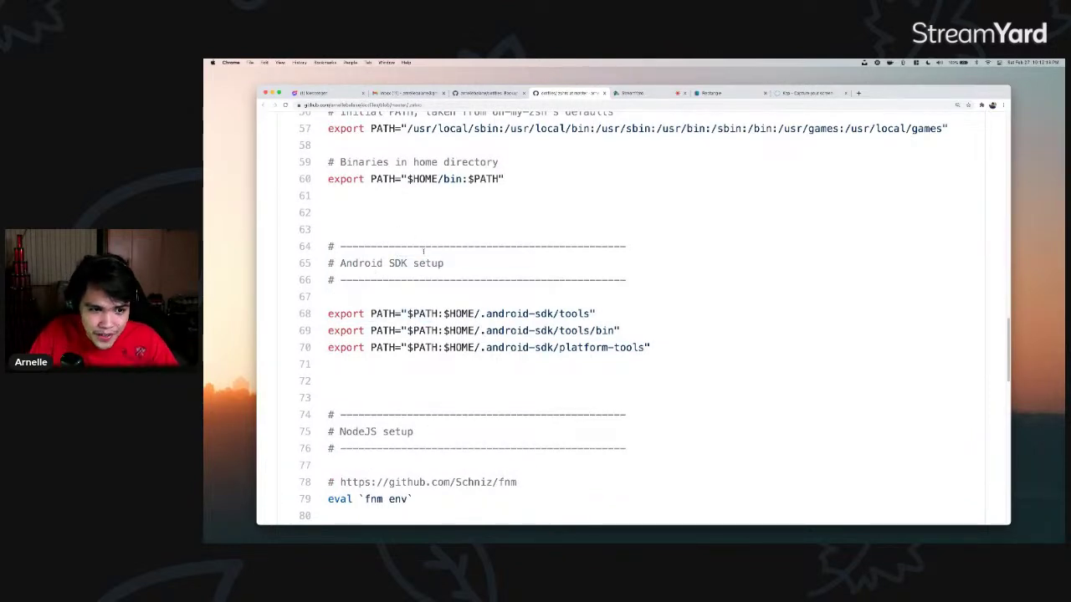
- Highlight PATH on line 57 and fnm in the eval command on line 79
scroll(423, 249, "up", 4)
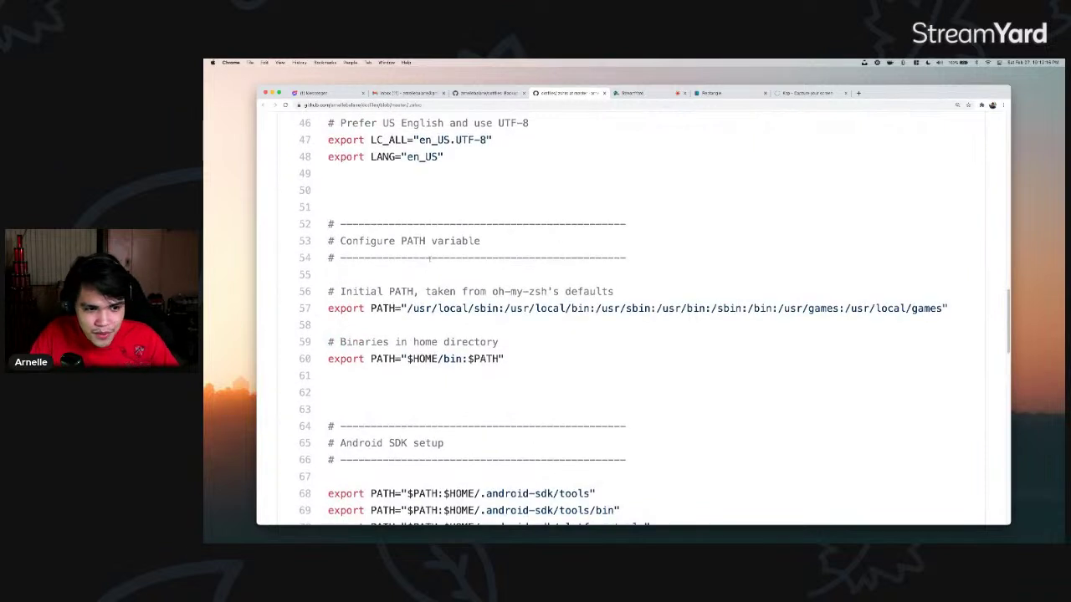
double_click(383, 309)
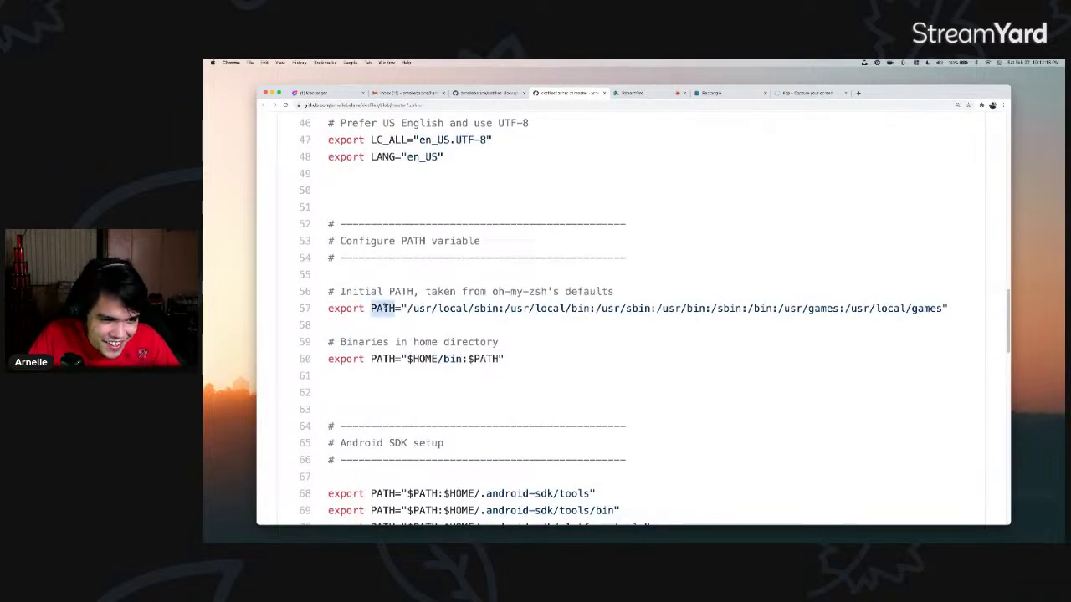
scroll(401, 303, "down", 4)
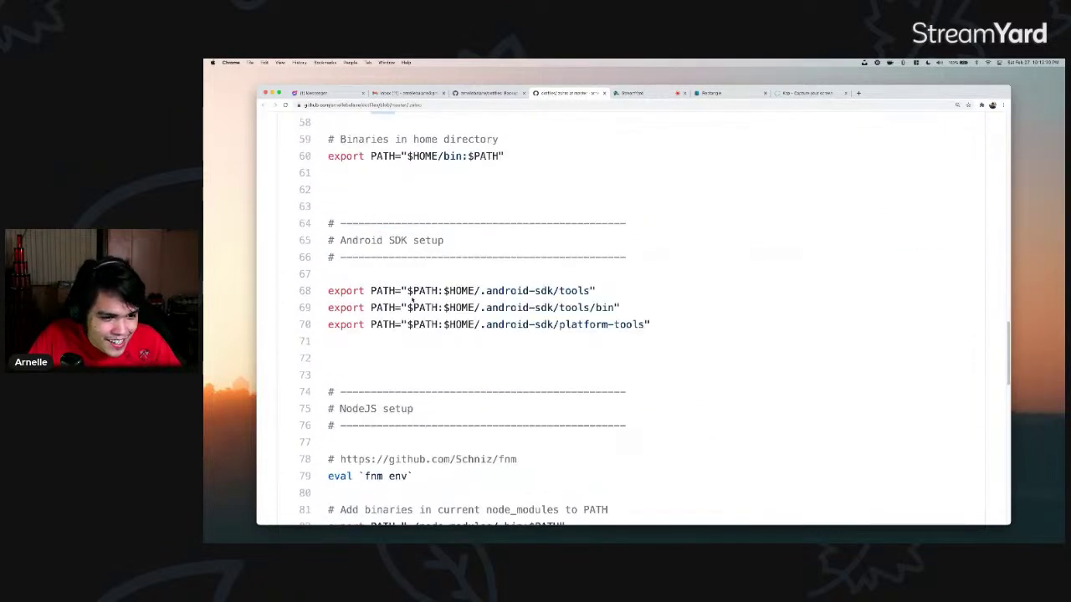
scroll(450, 300, "down", 1)
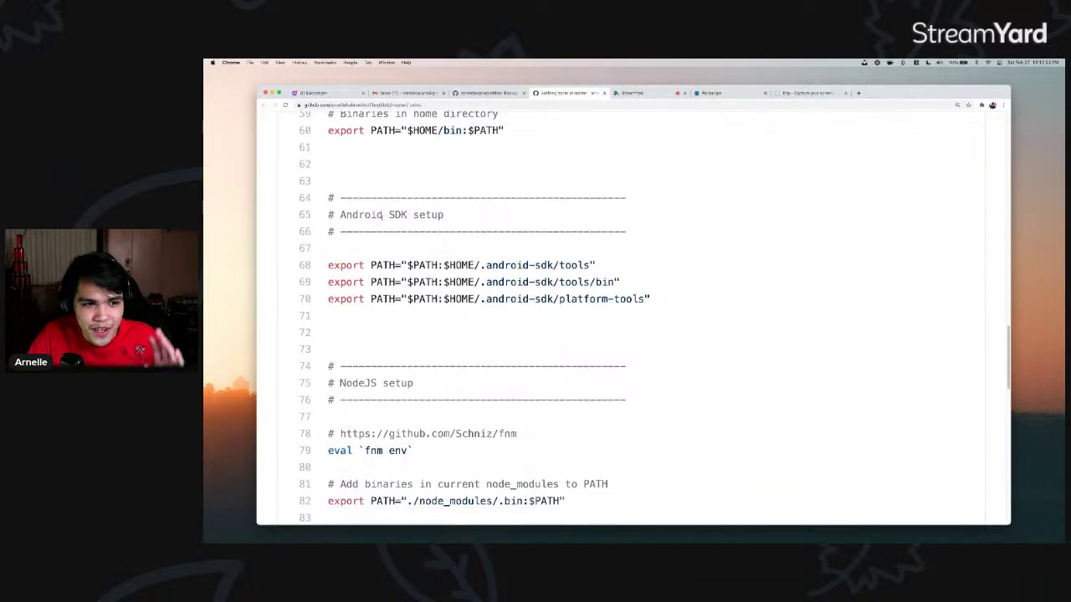
scroll(384, 215, "down", 4)
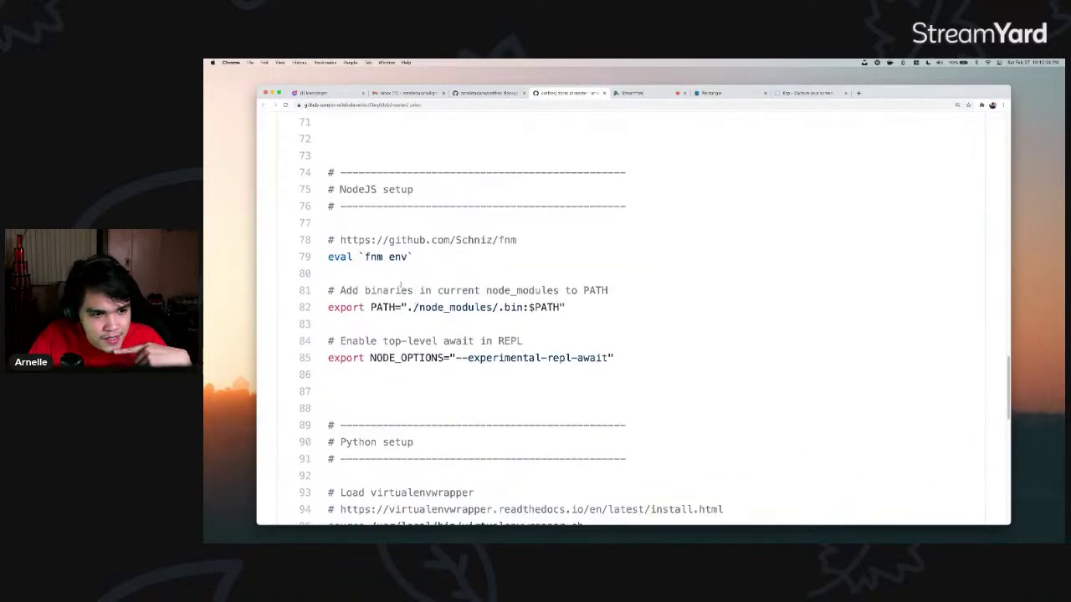
left_click_drag(384, 257, 365, 257)
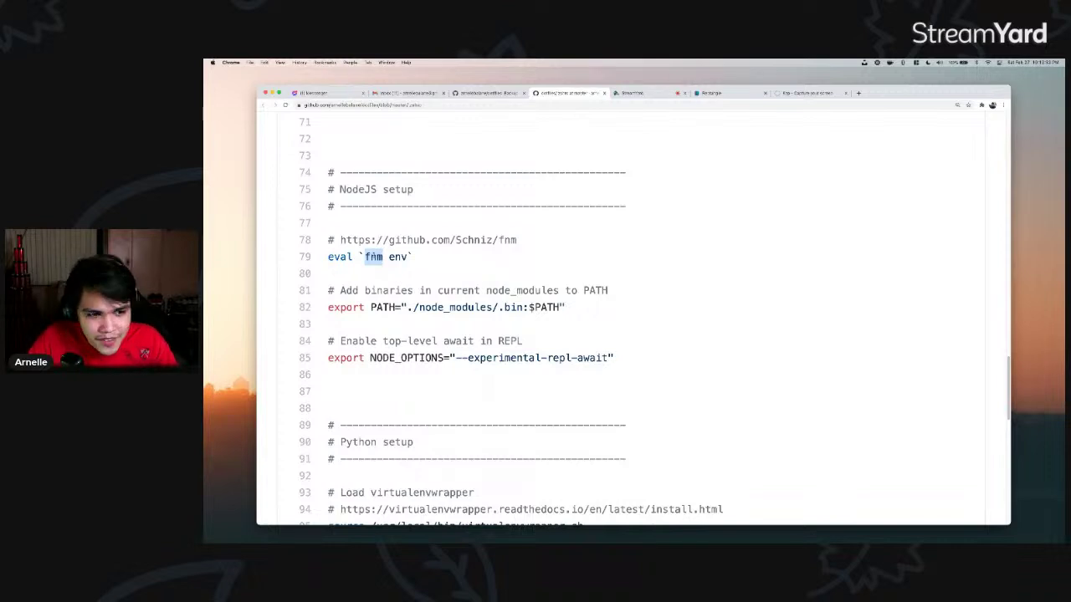
- Scroll to the end of .zshrc and close its tab
scroll(431, 302, "down", 5)
scroll(432, 303, "down", 7)
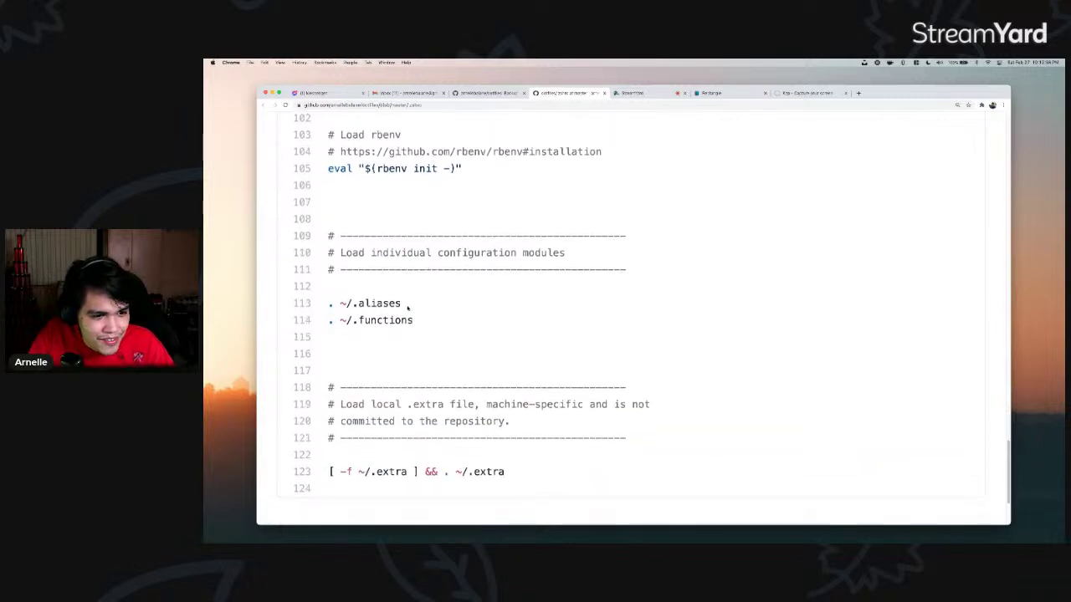
scroll(518, 290, "up", 3)
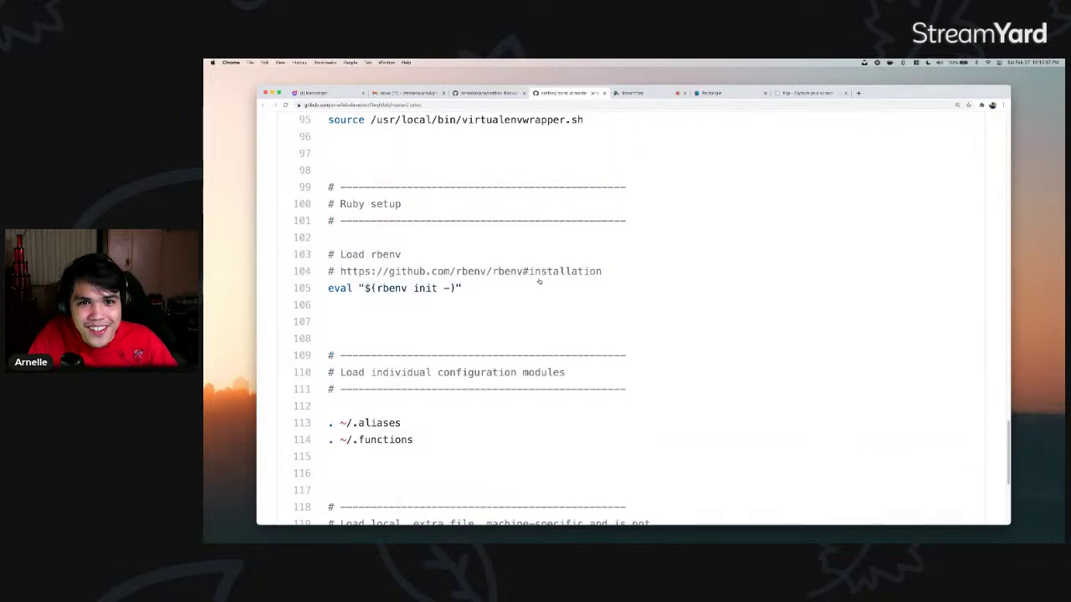
key("super+w")
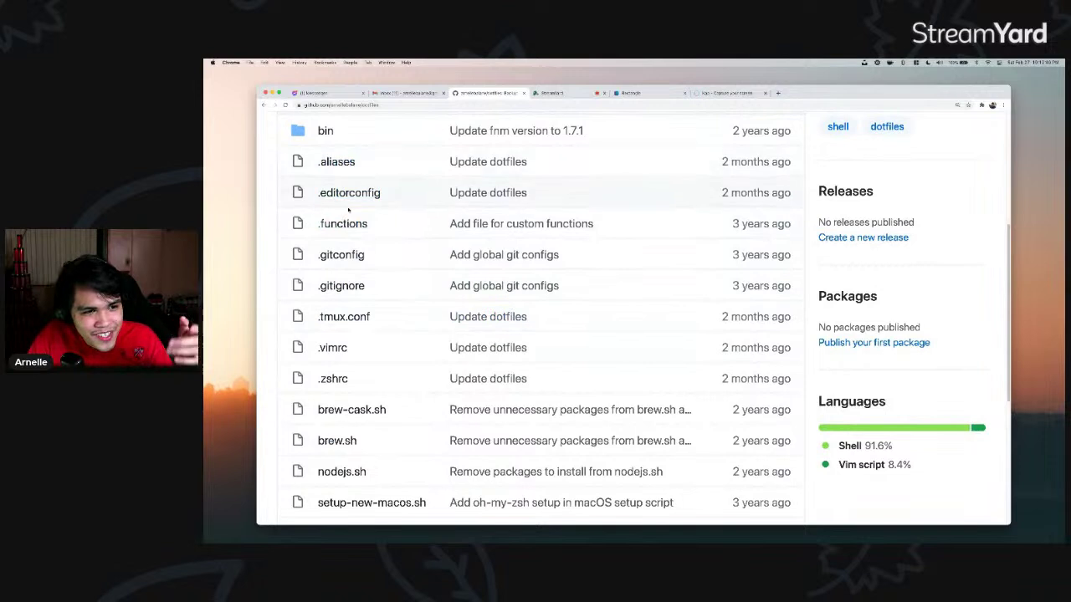
scroll(349, 363, "down", 1)
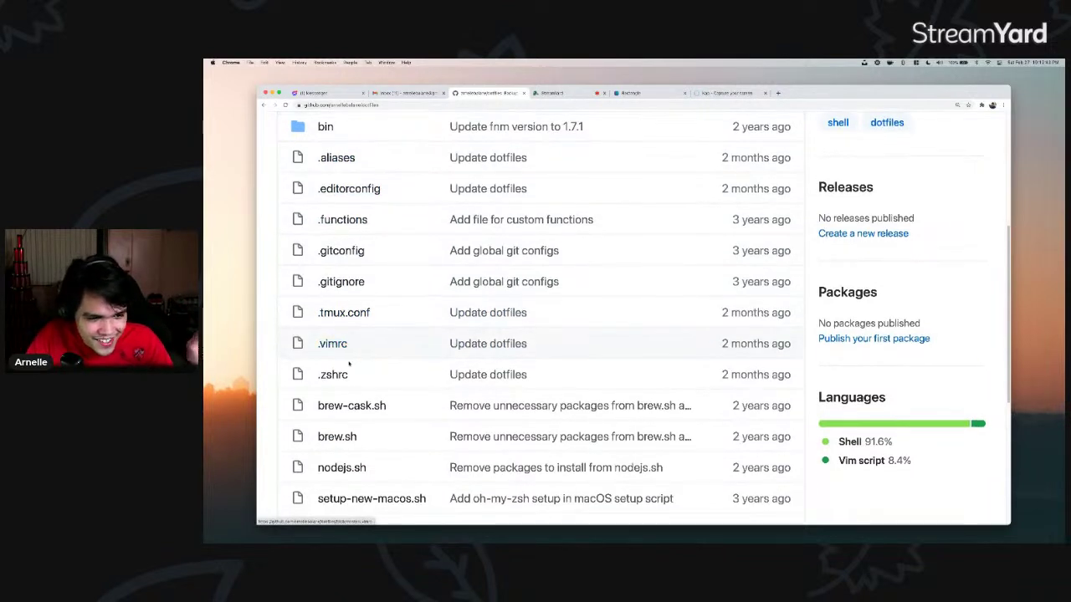
scroll(350, 368, "down", 1)
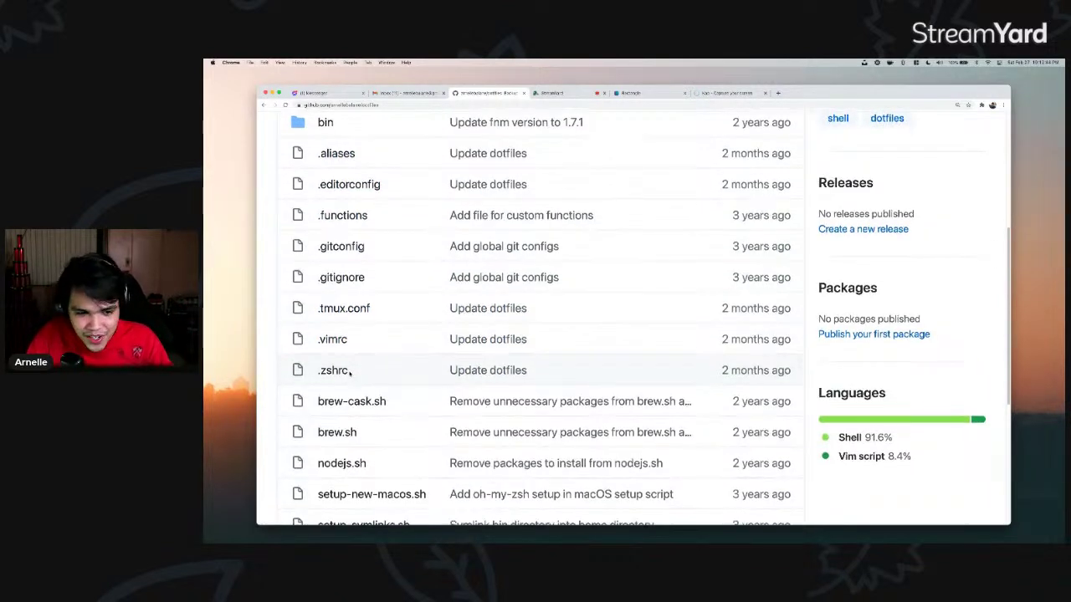
scroll(351, 375, "down", 5)
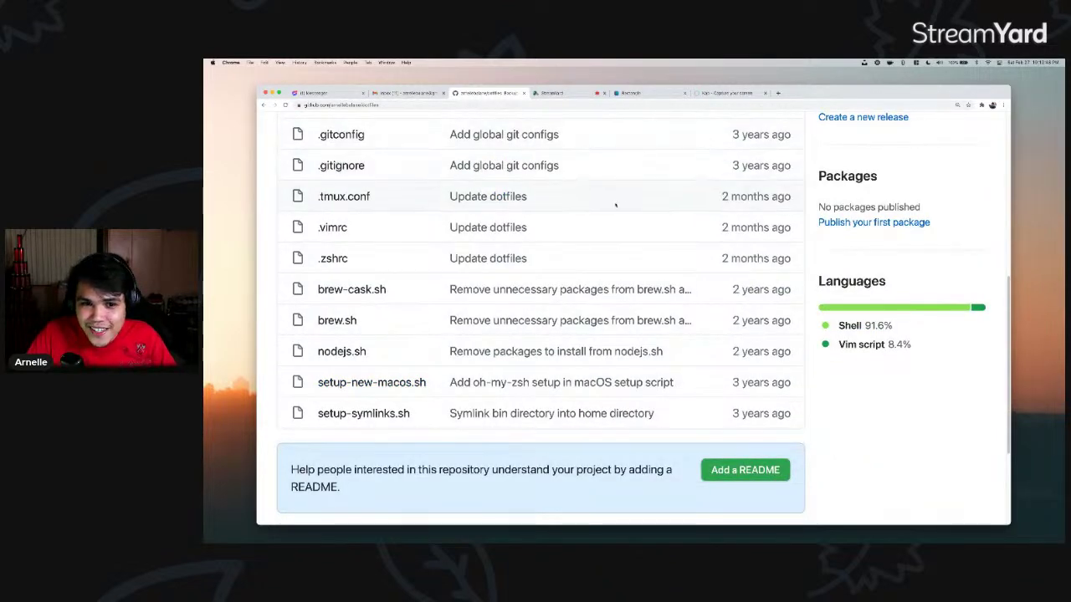
scroll(574, 222, "up", 1)
scroll(574, 222, "up", 10)
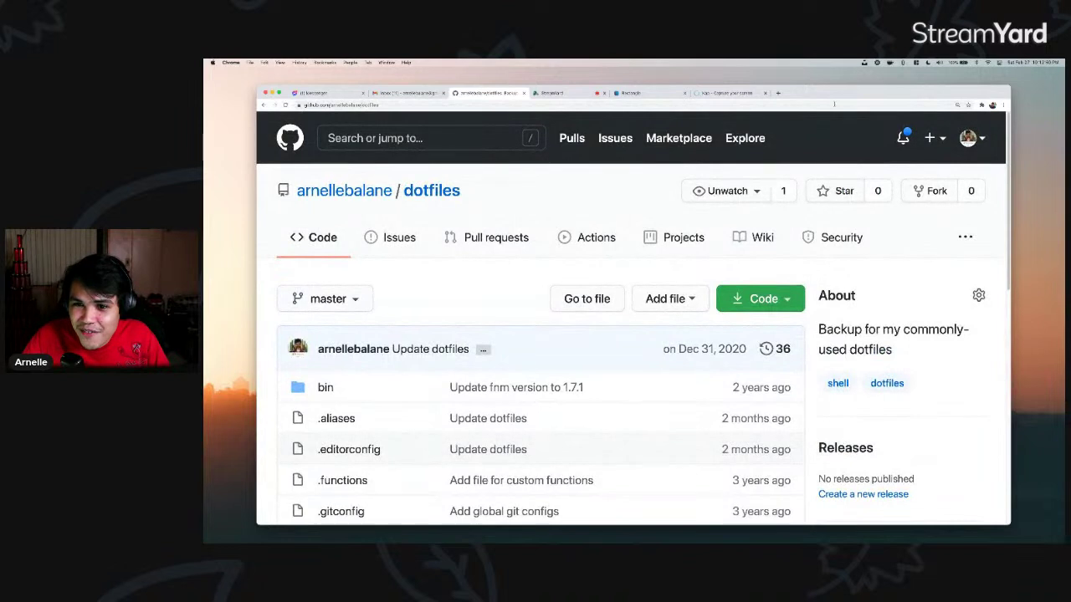
- Open and dismiss a menu-bar utility panel and the 1Password master-password prompt
left_click(865, 62)
key("Escape")
left_click(877, 62)
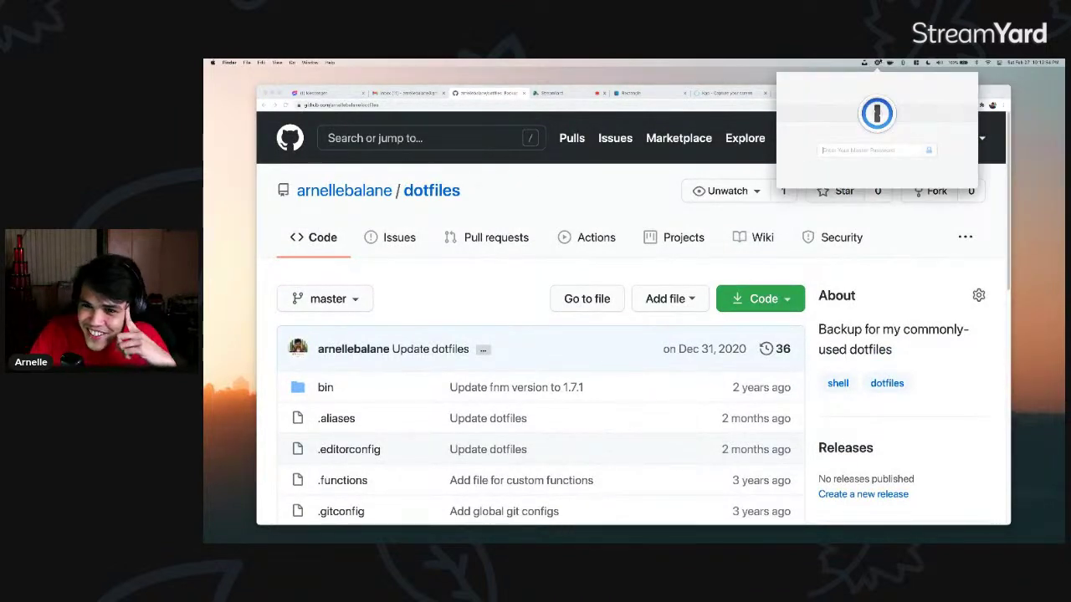
key("Escape")
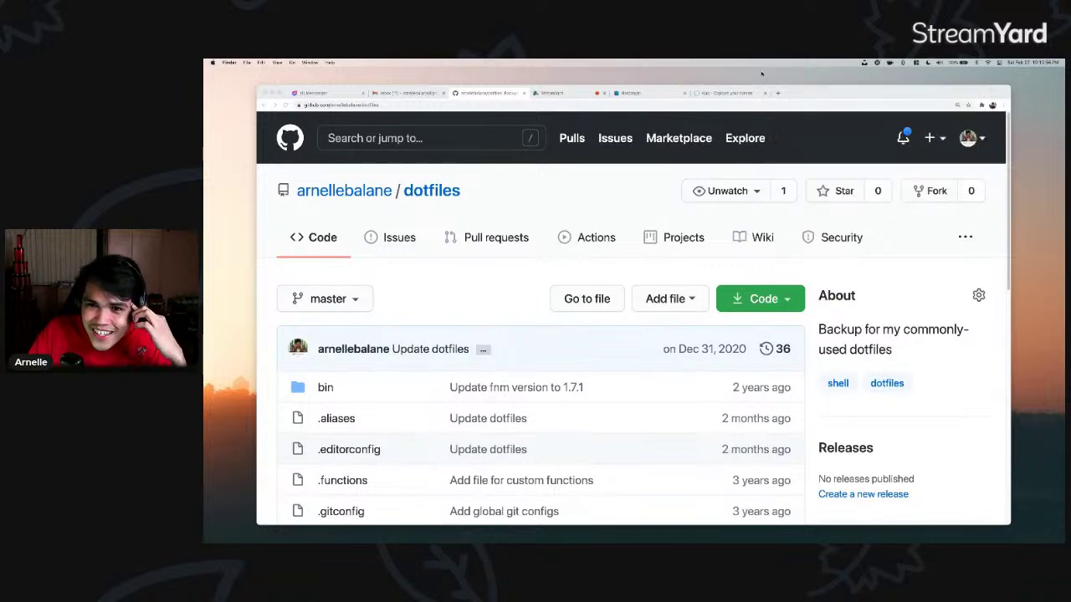
left_click(876, 62)
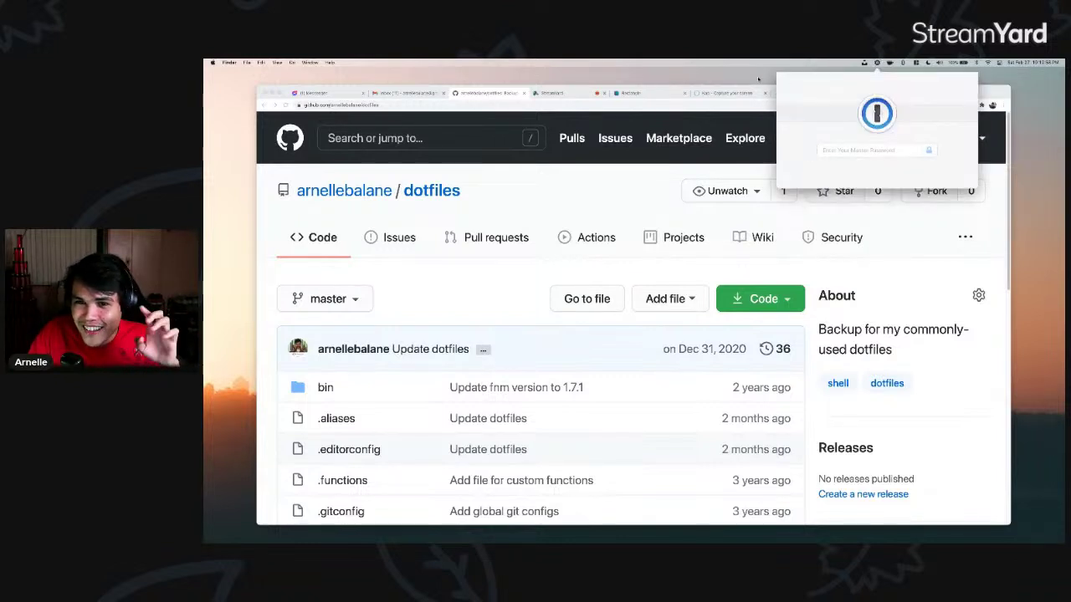
left_click(875, 64)
- Show and close the keep-awake utility's duration options
left_click(890, 62)
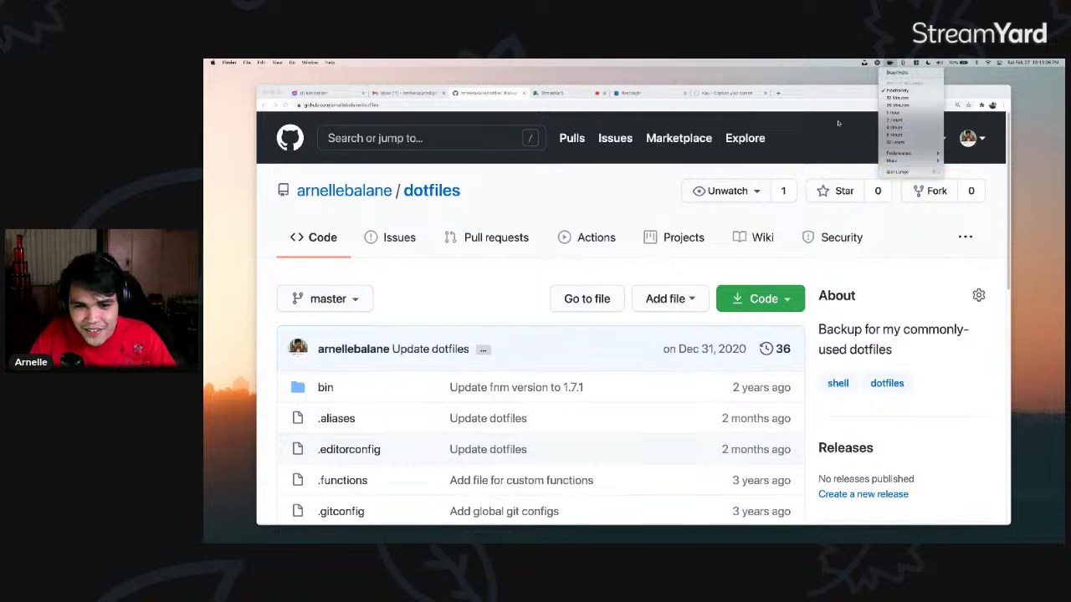
left_click(851, 78)
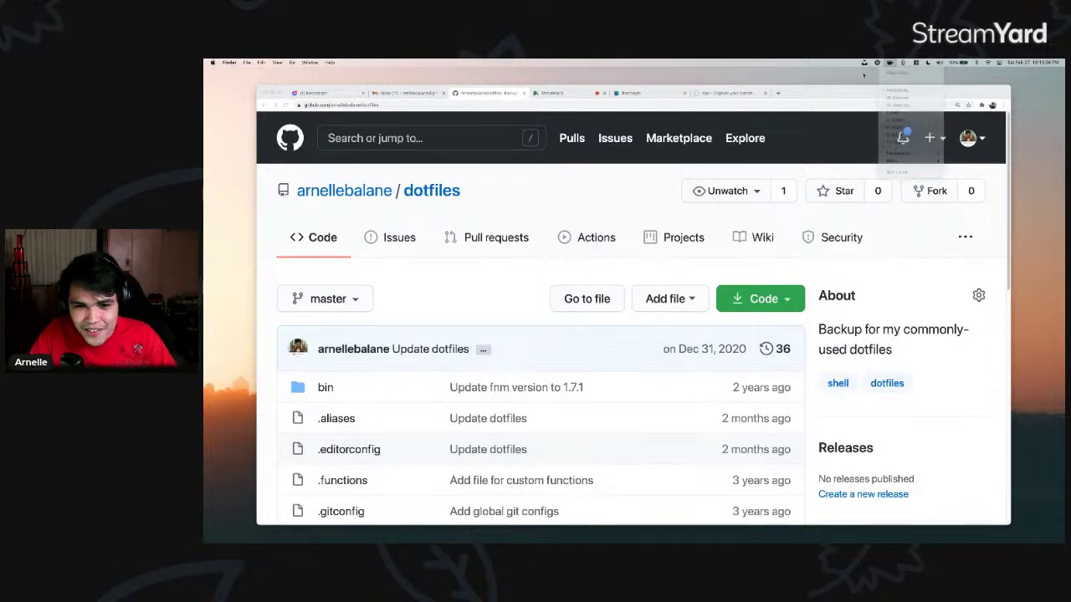
left_click(889, 63)
left_click(889, 63)
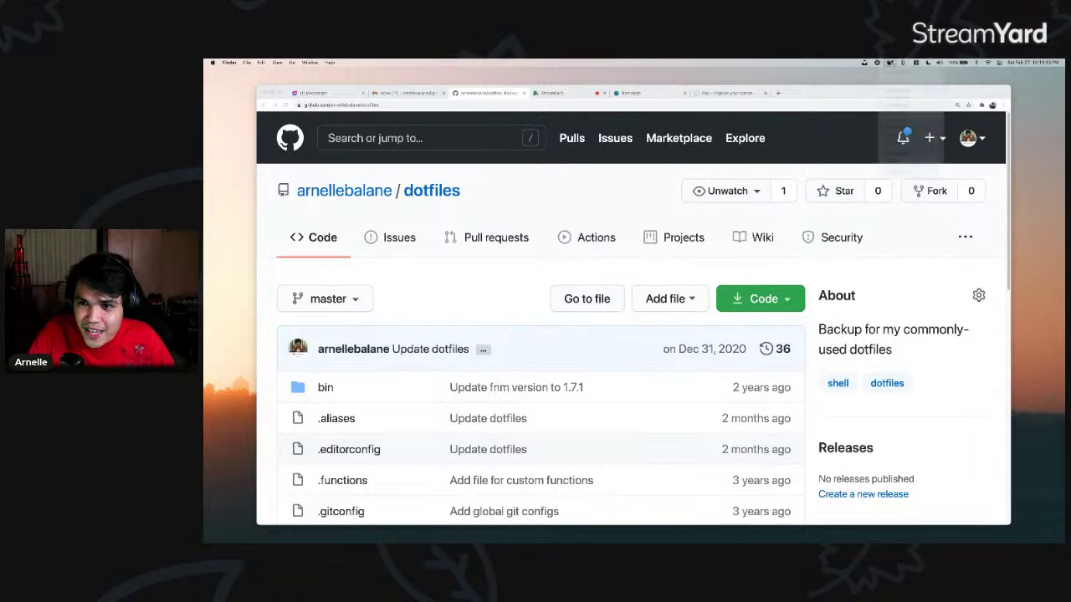
left_click(889, 62)
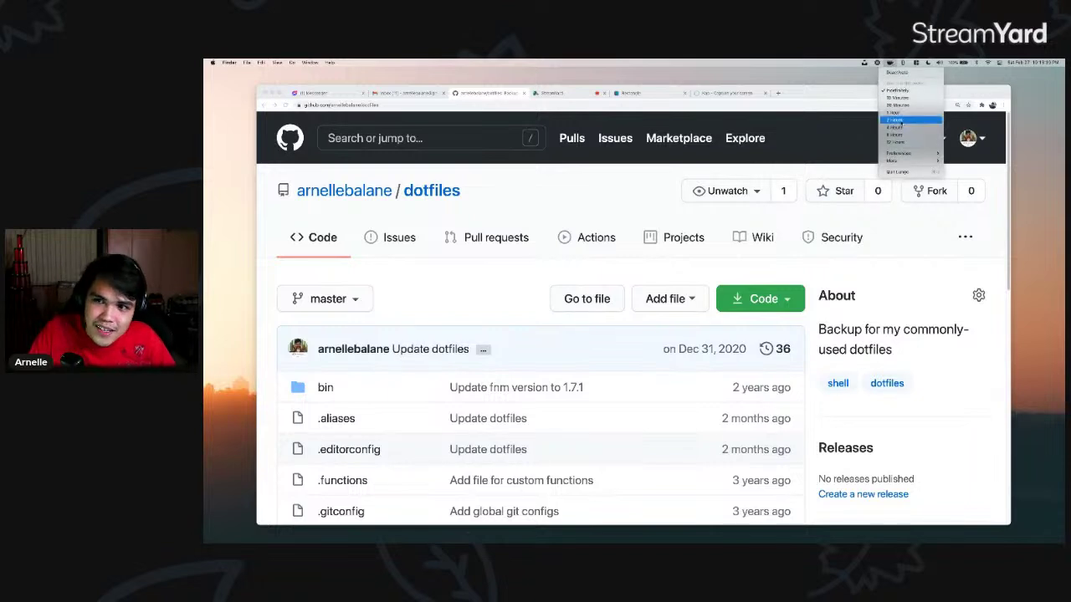
left_click(856, 81)
- Pick an entry from the clipboard history, then preview the window-layout utility's options
left_click(903, 63)
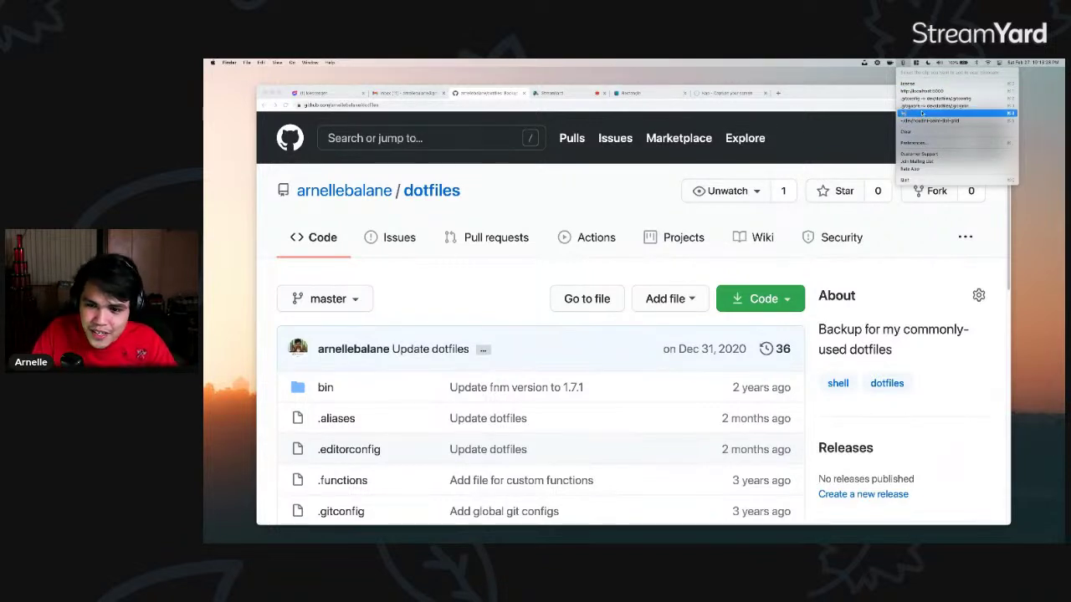
left_click(923, 112)
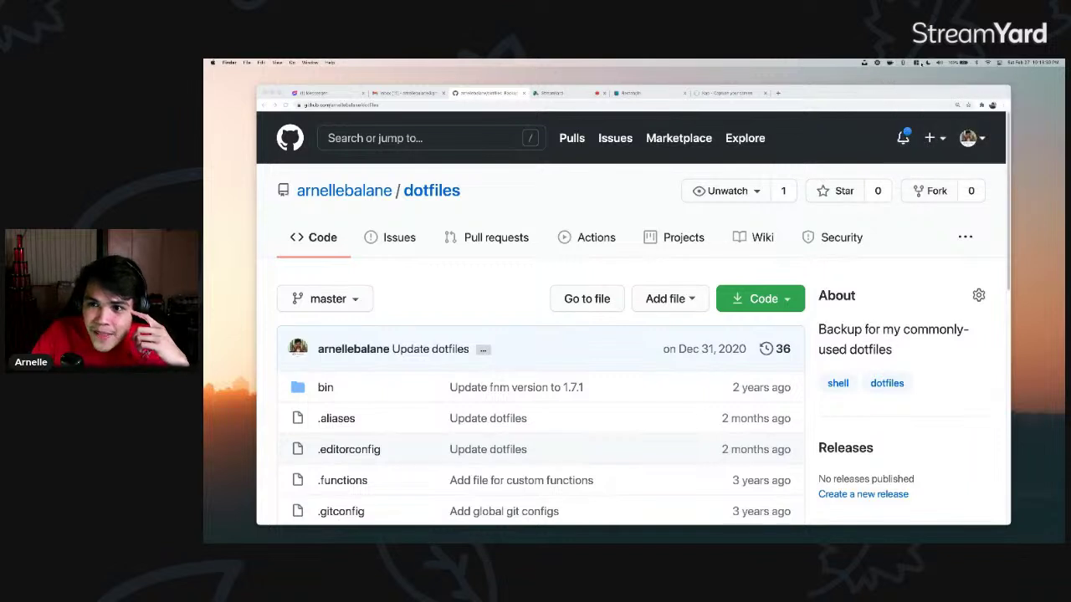
left_click(917, 62)
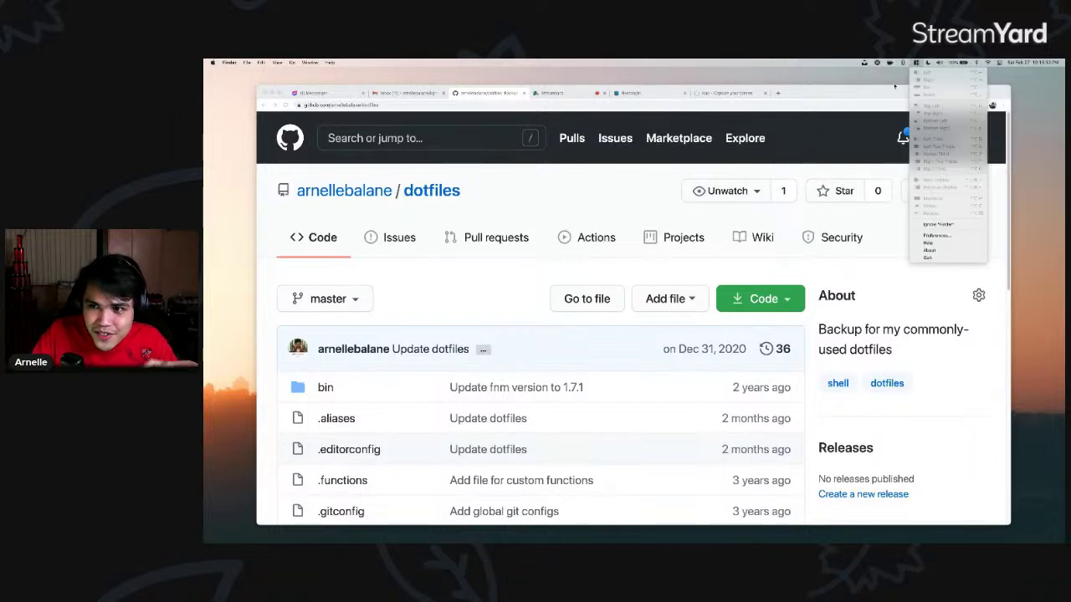
left_click(911, 79)
left_click(916, 61)
left_click(916, 61)
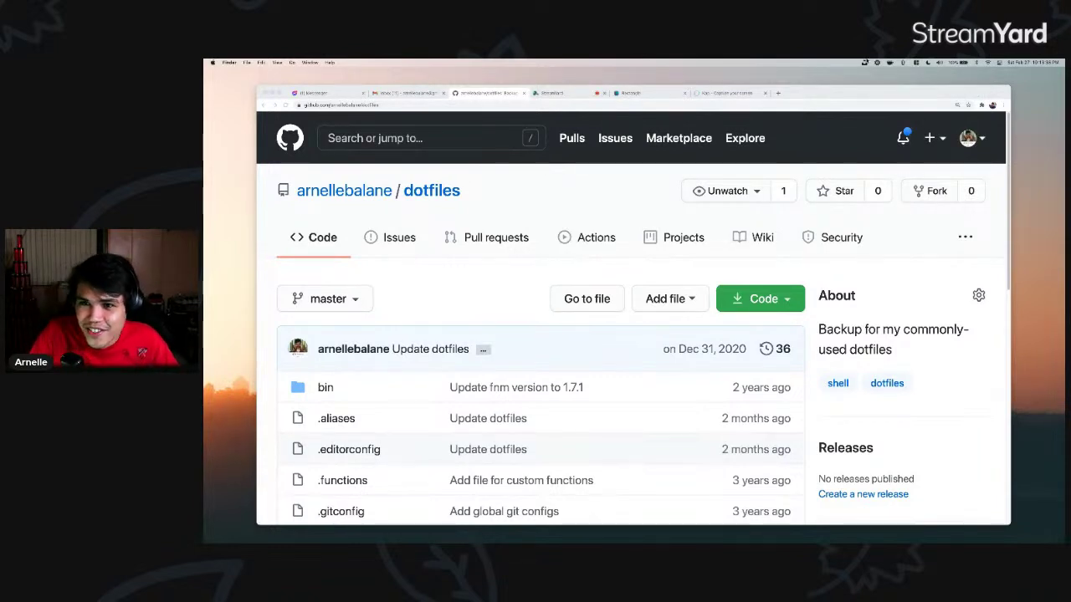
- Preview the Unsplash Wallpapers popover, then hide the browser to reveal the desktop
left_click(864, 62)
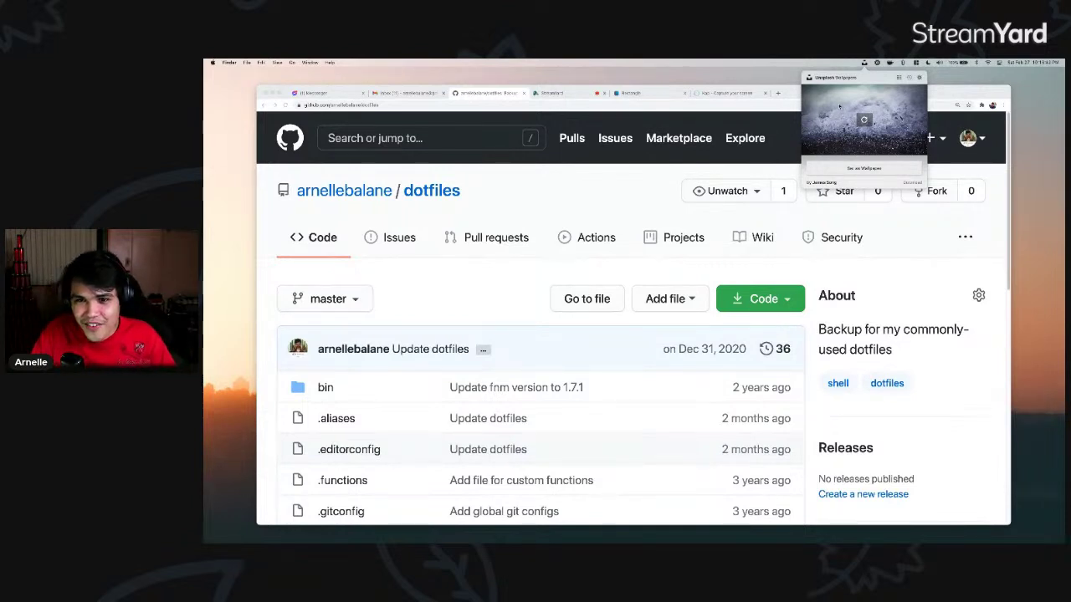
left_click(788, 87)
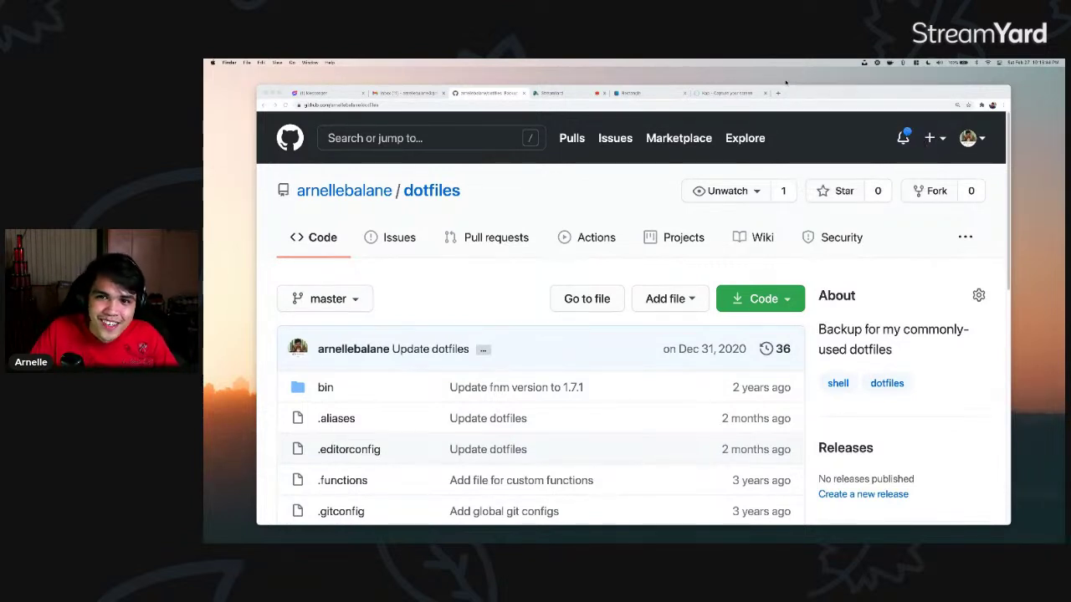
key("F11")
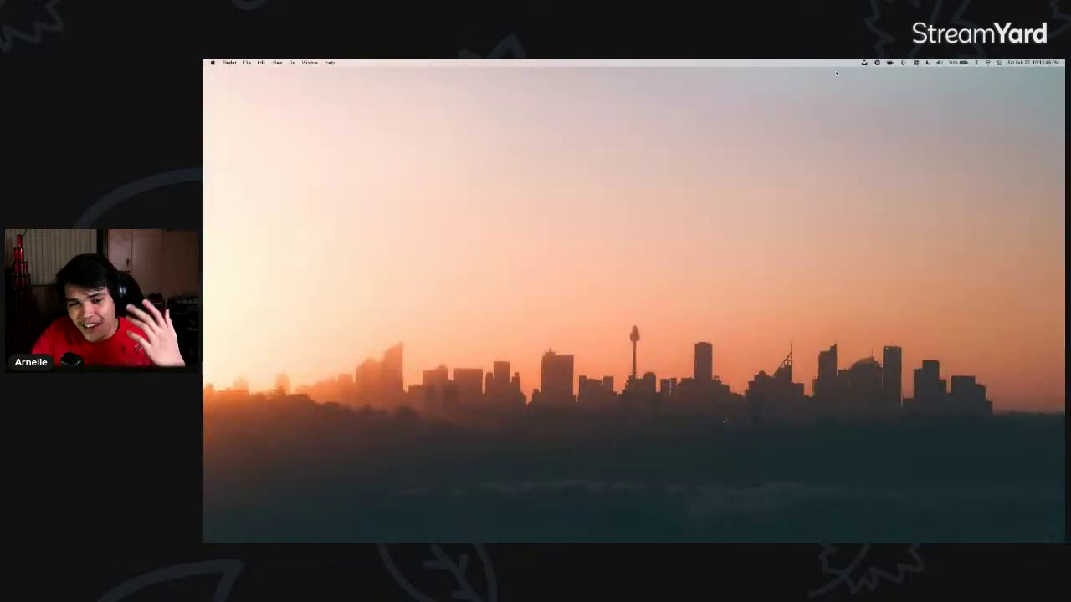
- Refresh Unsplash Wallpapers until the white daisy photo appears and set it as wallpaper
left_click(864, 63)
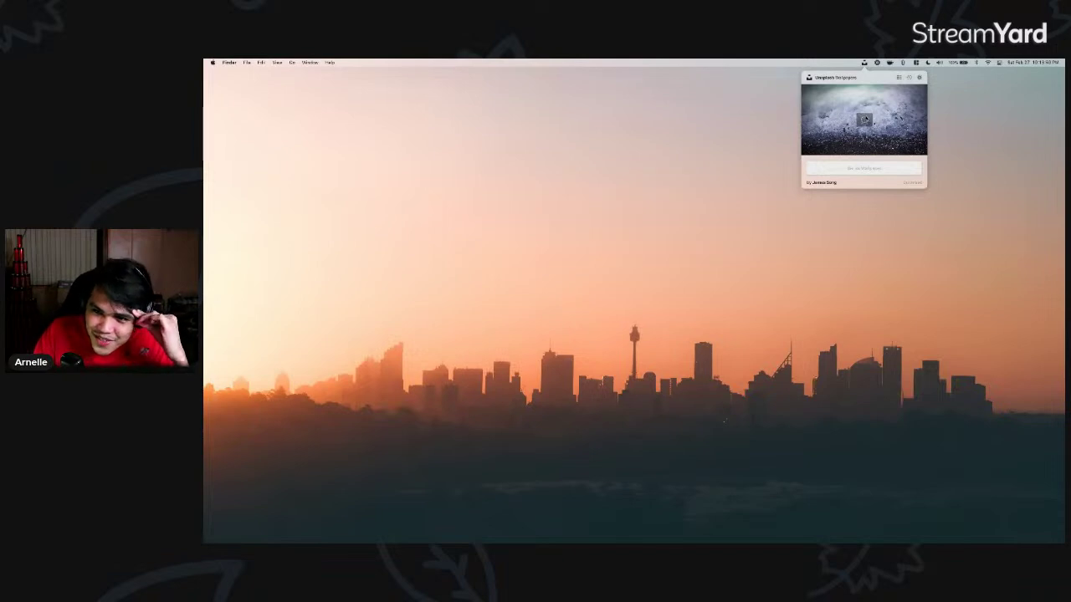
left_click(864, 119)
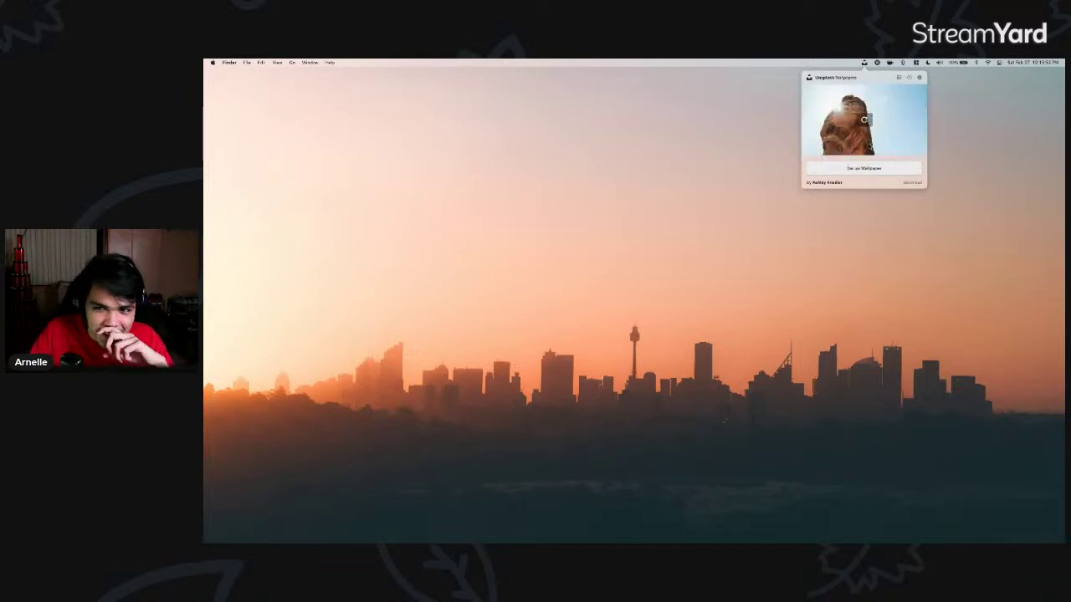
left_click(865, 120)
left_click(856, 173)
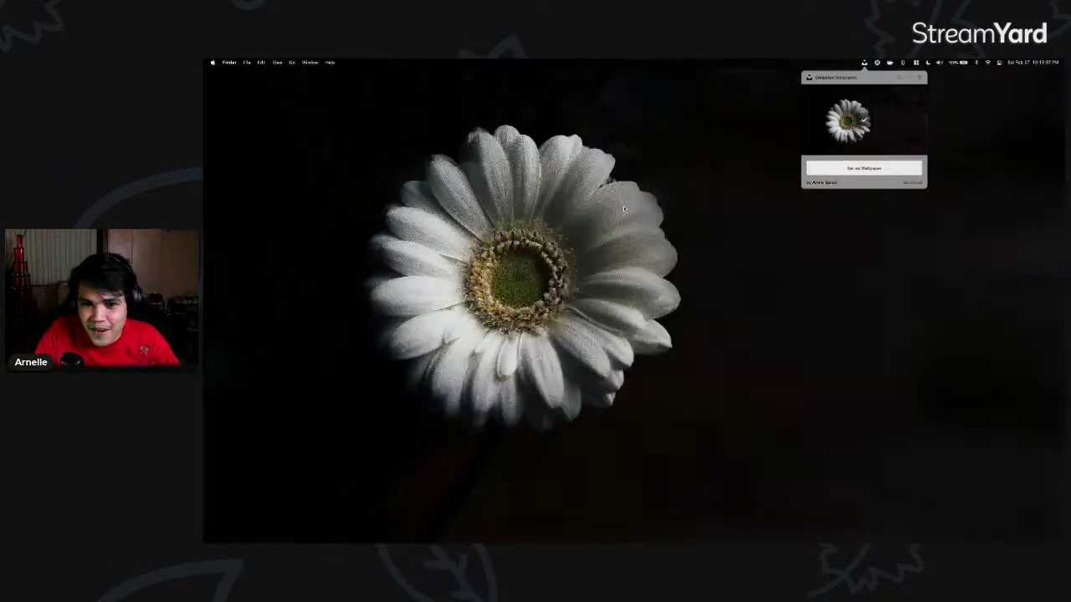
- Switch back to the browser and peek at the neighbouring desktop spaces
key("super+Tab")
key("ctrl+Left")
key("ctrl+Right")
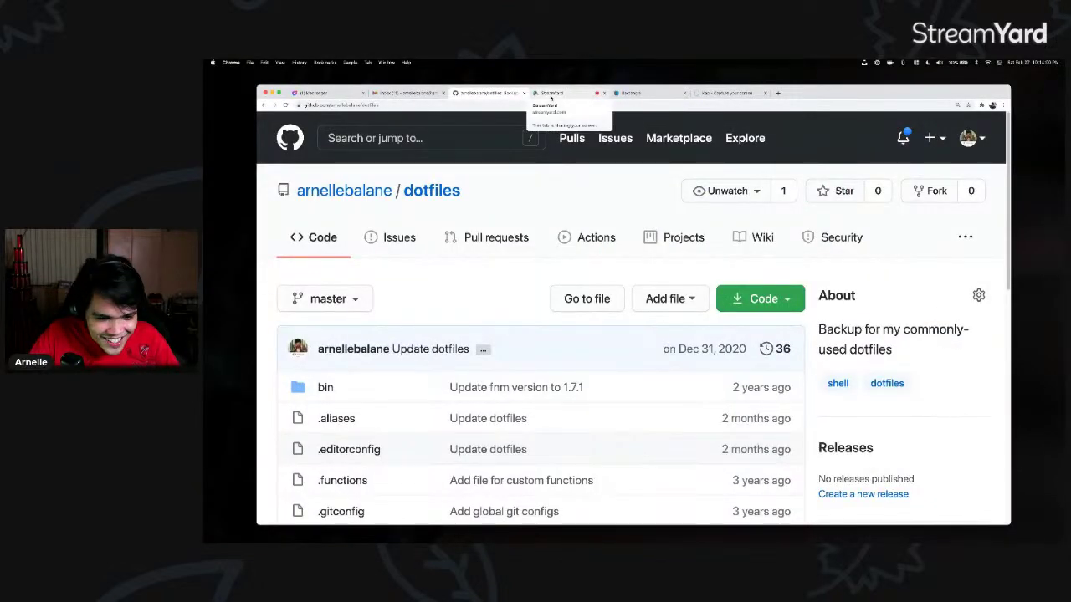
- In the StreamYard studio, add the second and third guests to the stream
left_click(551, 93)
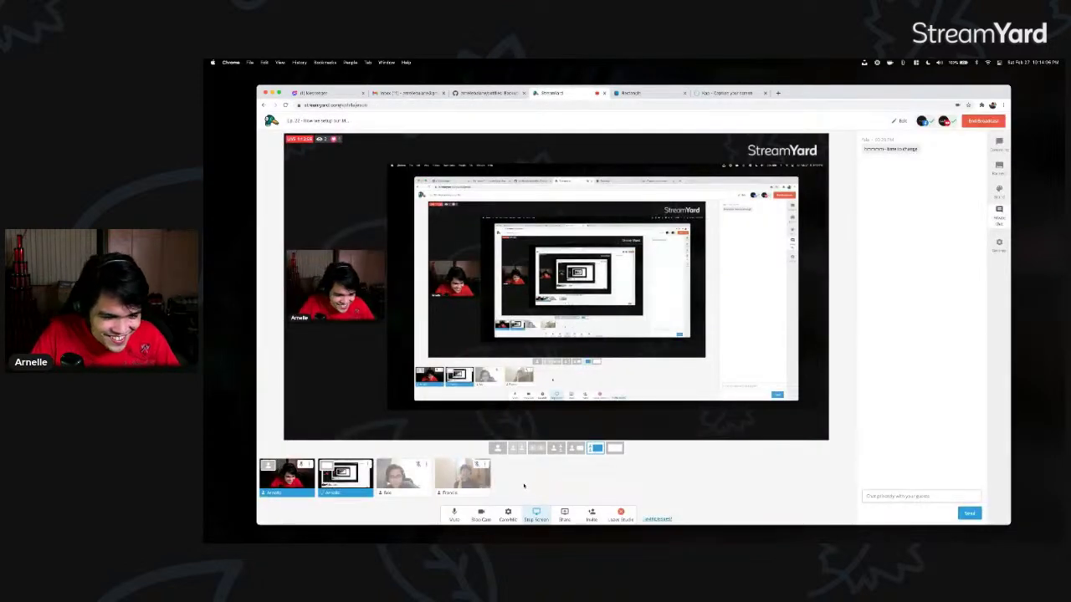
mouse_move(206, 301)
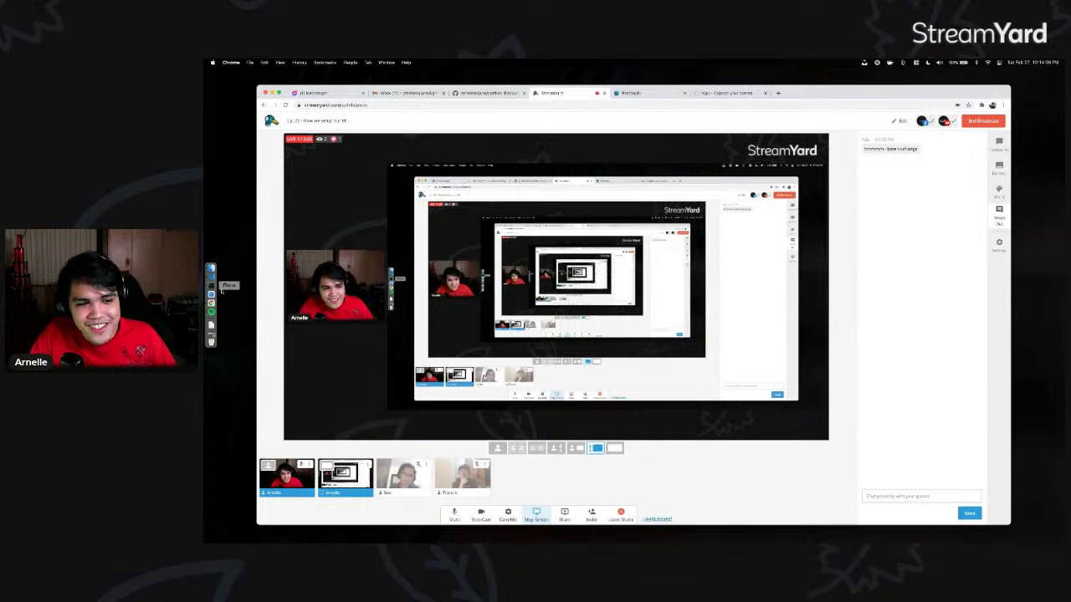
left_click(404, 479)
left_click(463, 480)
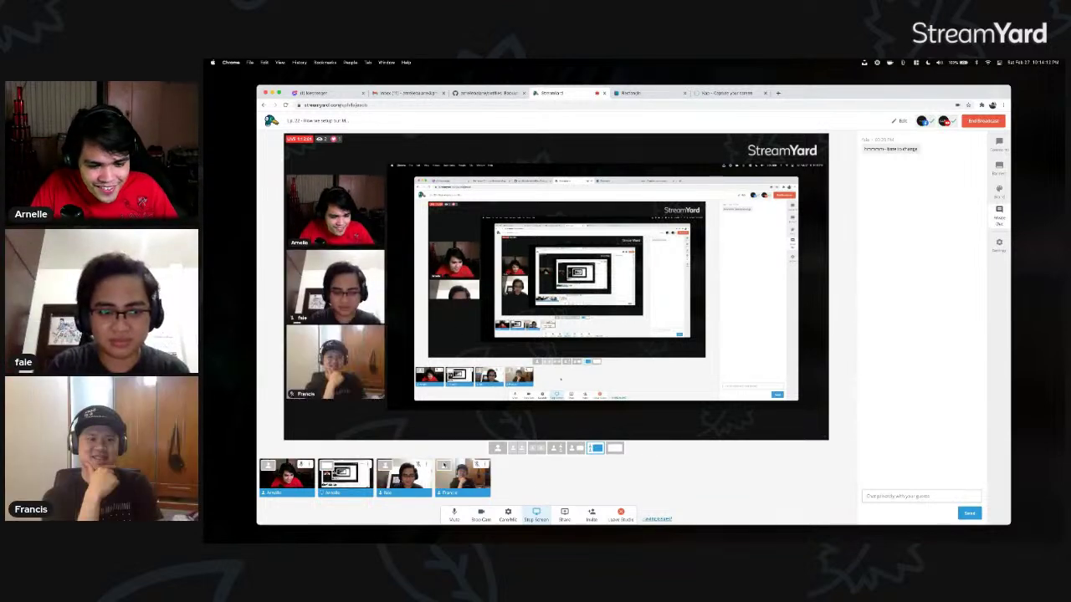
- Switch the broadcast to the three-webcam group layout without the shared screen
mouse_move(203, 345)
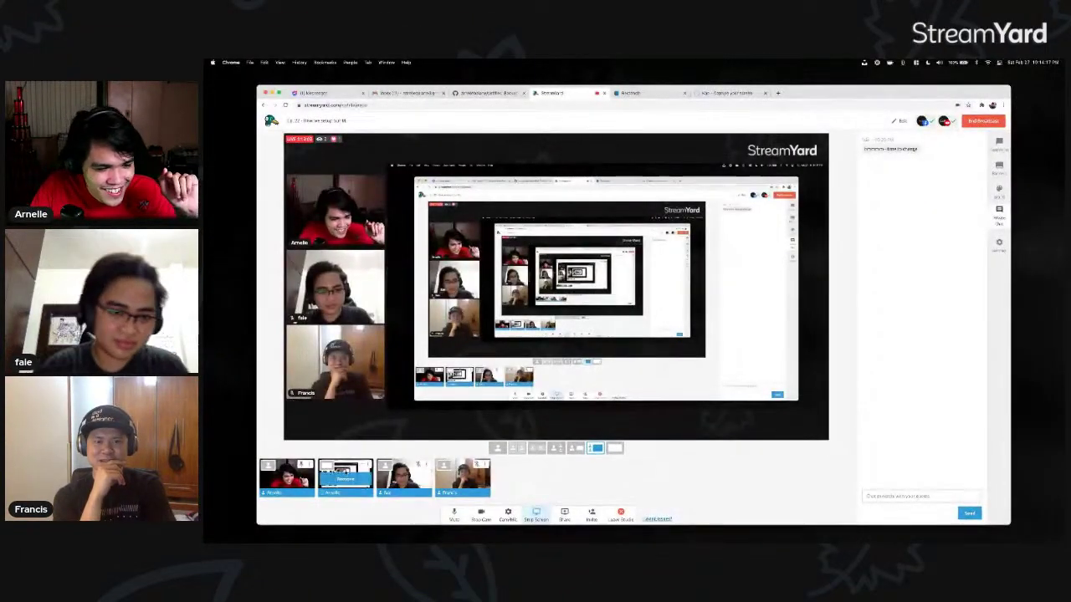
mouse_move(351, 369)
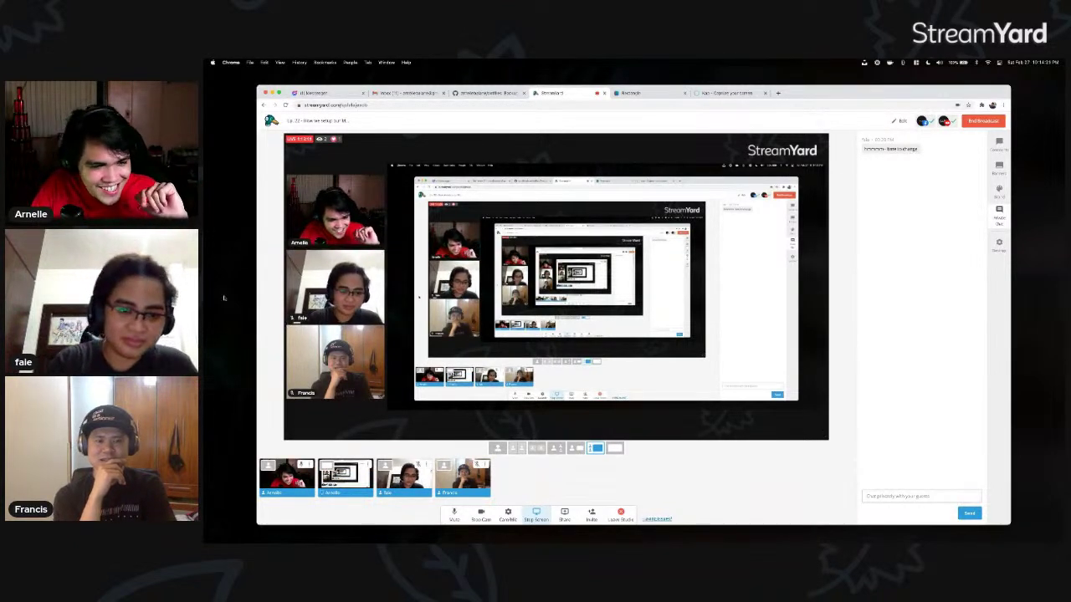
mouse_move(208, 309)
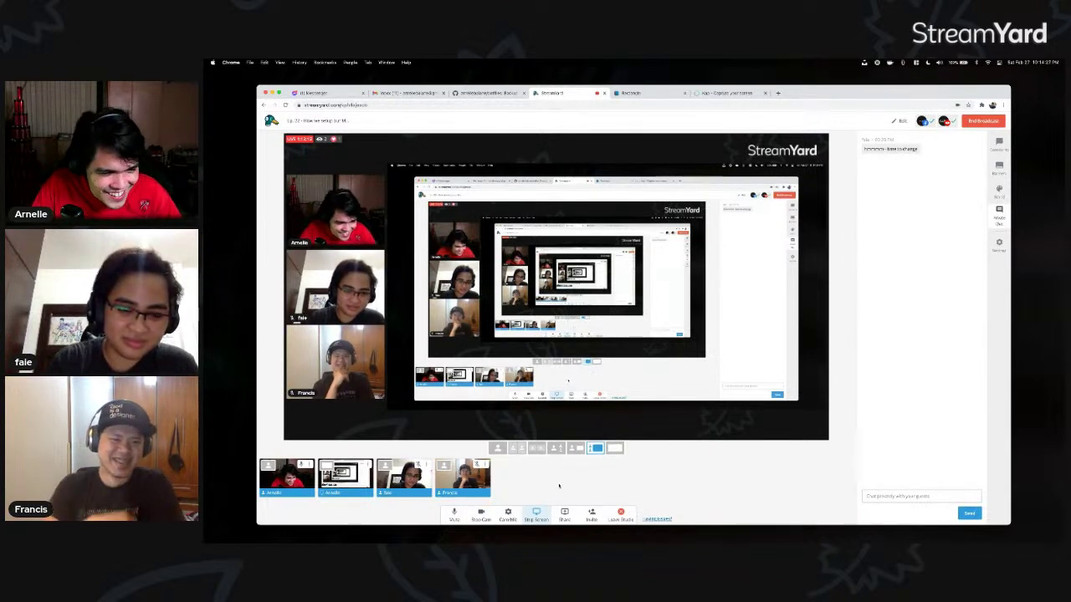
left_click(535, 449)
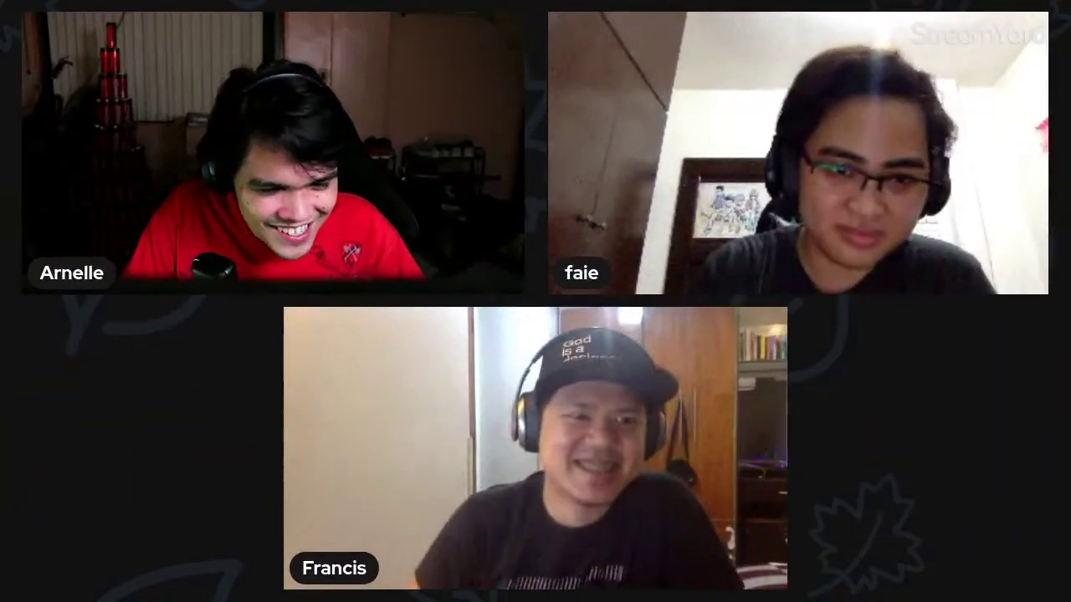